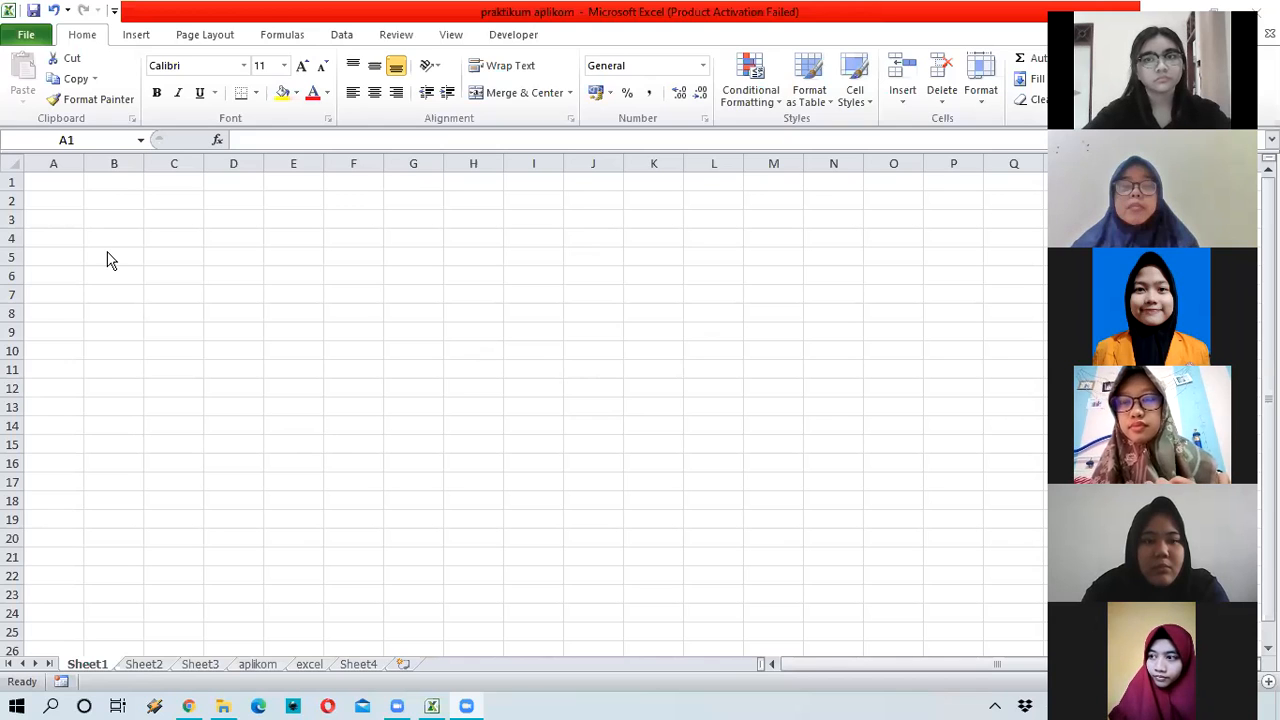
# Step: Select column C and row 1, then return to cell A1
pyautogui.click(182, 155)
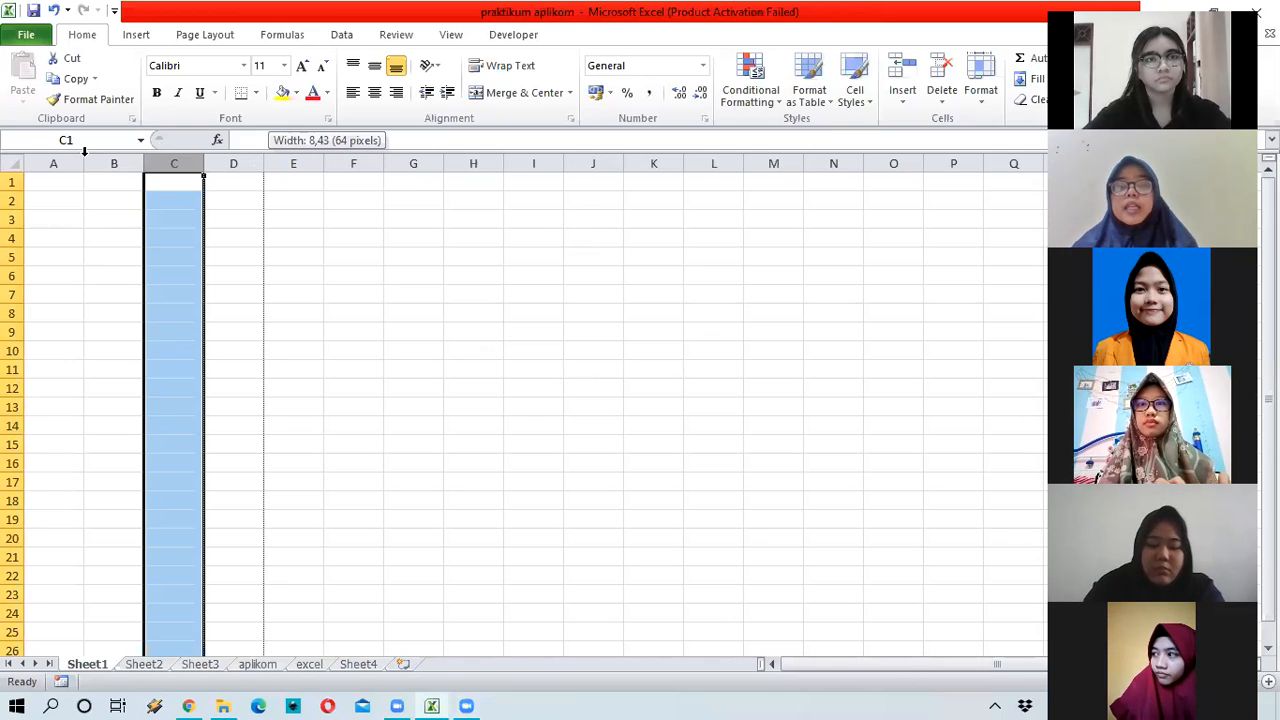
pyautogui.click(14, 181)
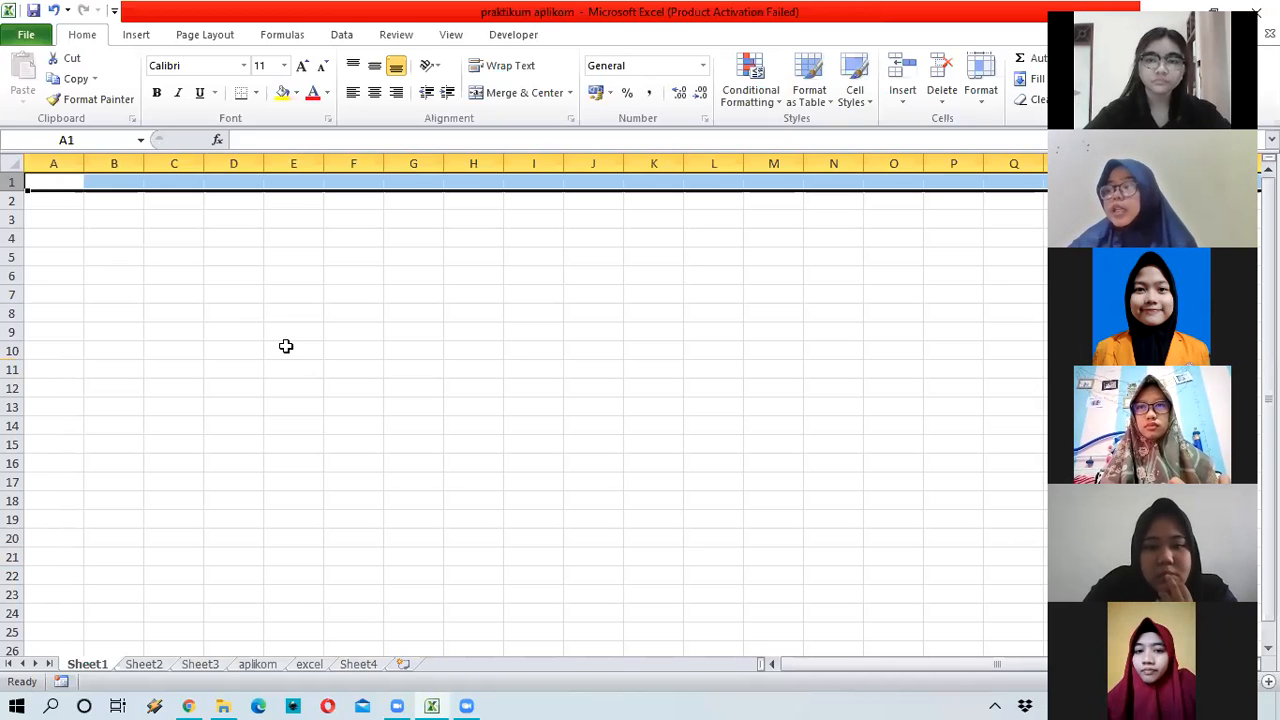
pyautogui.click(157, 216)
pyautogui.click(36, 178)
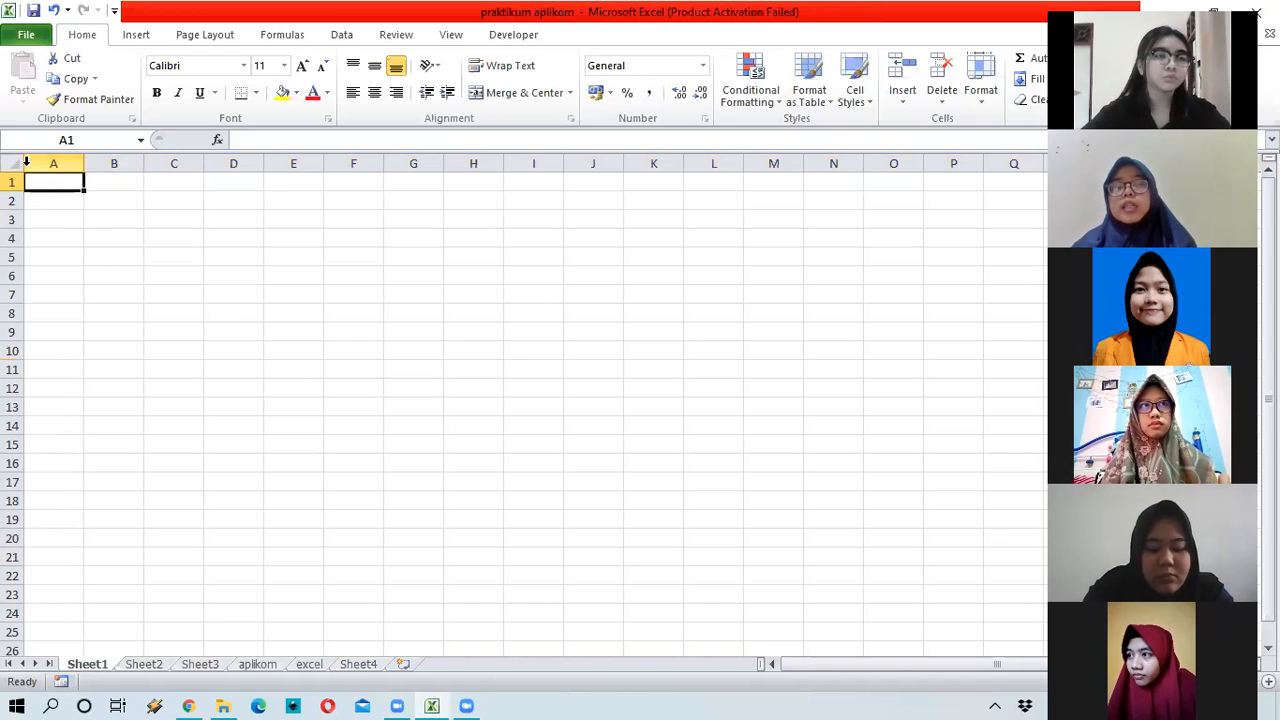
# Step: Select column B, row 1 and column C, then move between A1, C1, B2 and A2, ending on C1
pyautogui.click(116, 155)
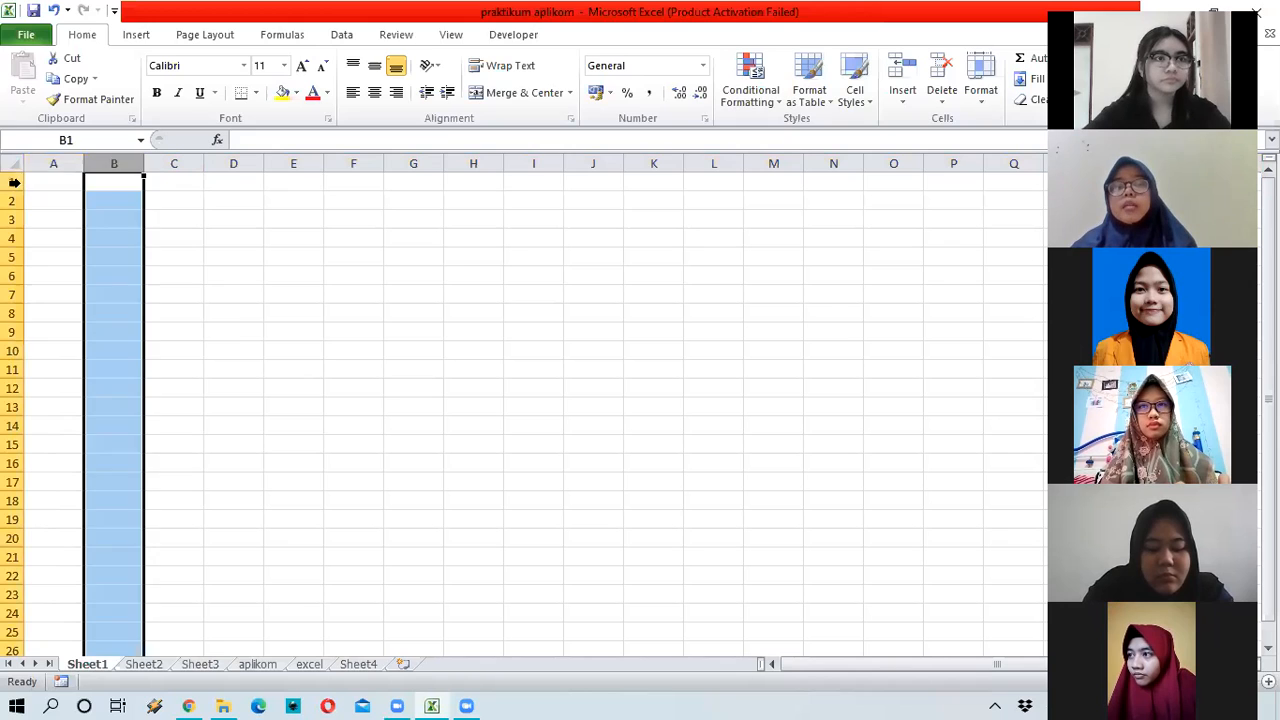
pyautogui.click(14, 182)
pyautogui.click(177, 162)
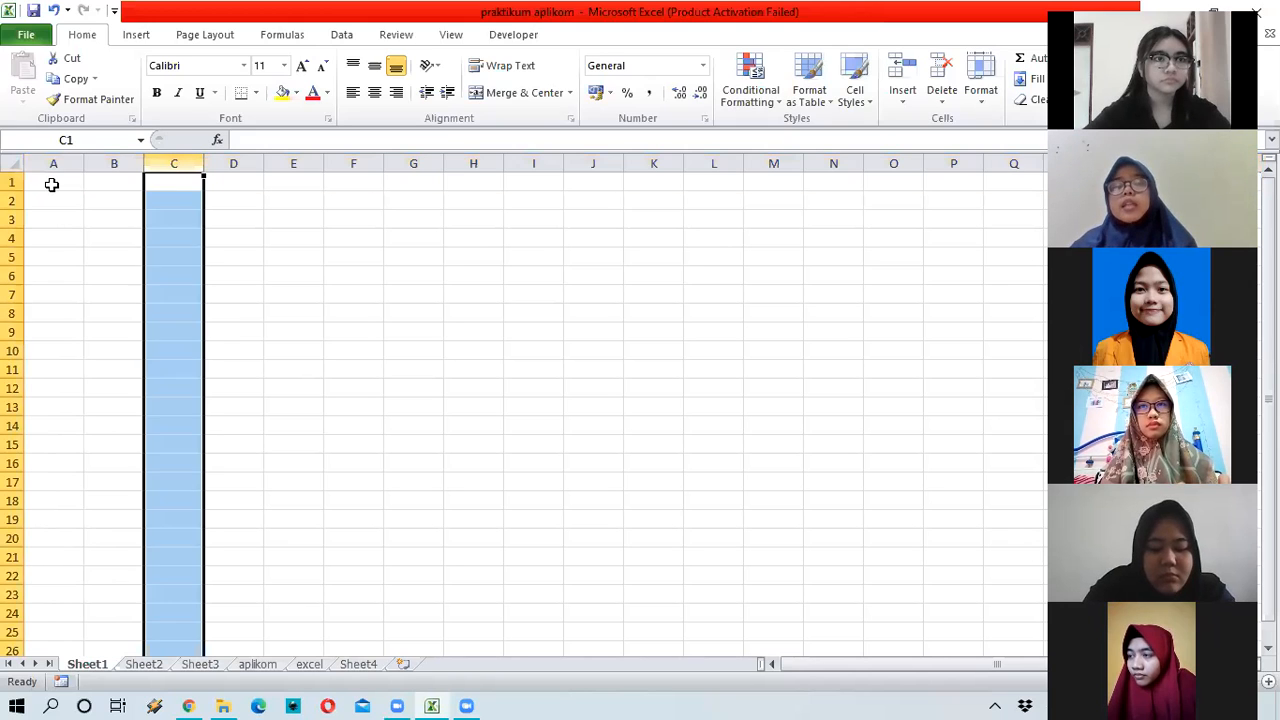
pyautogui.click(52, 184)
pyautogui.click(186, 193)
pyautogui.click(94, 199)
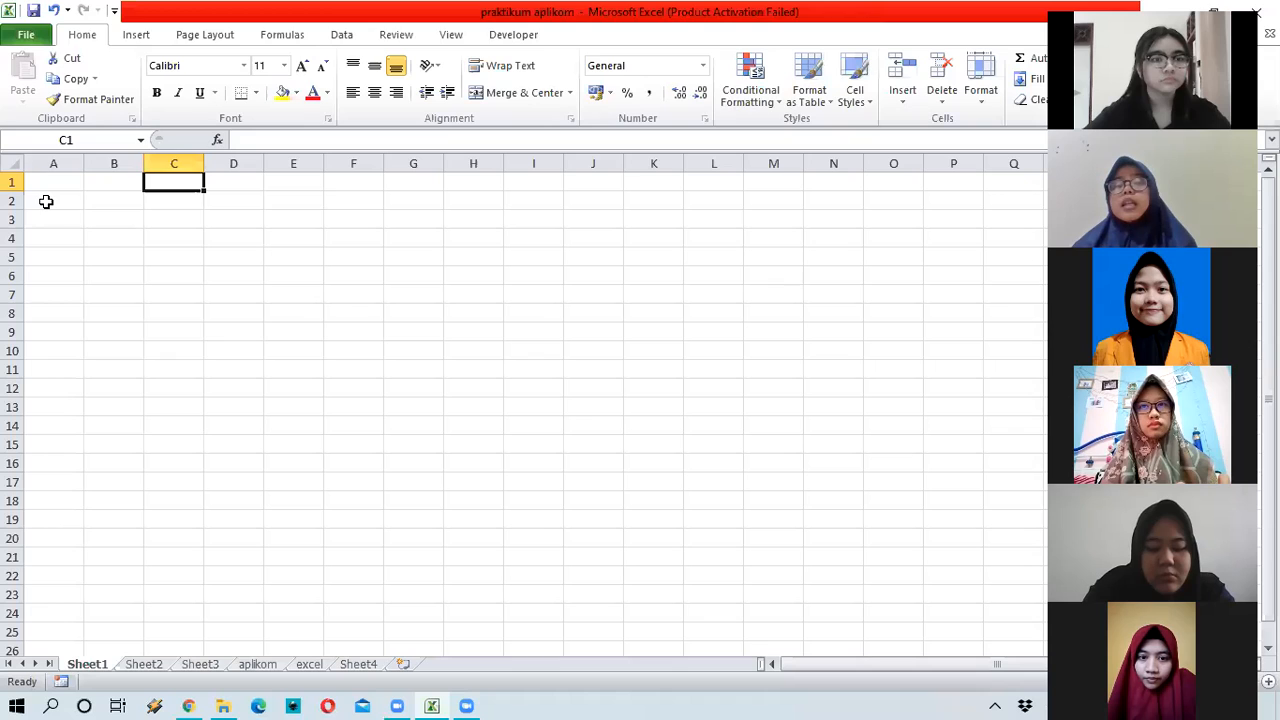
pyautogui.click(46, 200)
pyautogui.press('Up')
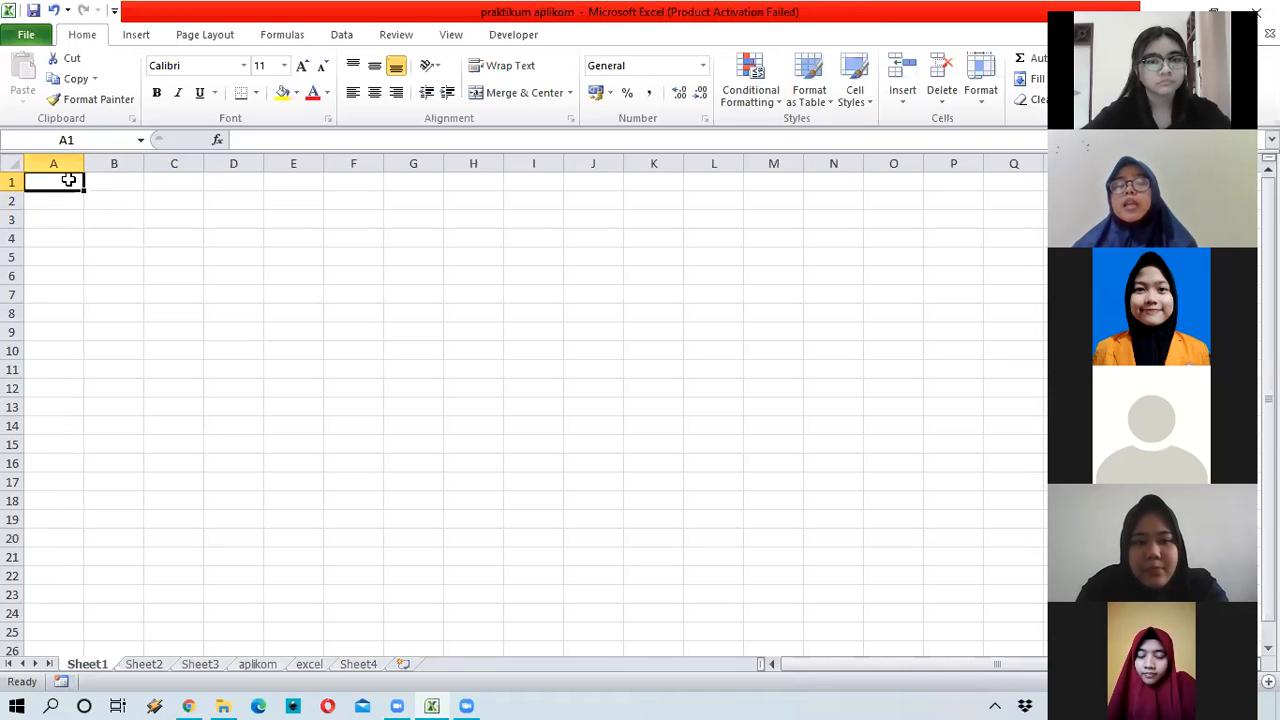
pyautogui.click(166, 178)
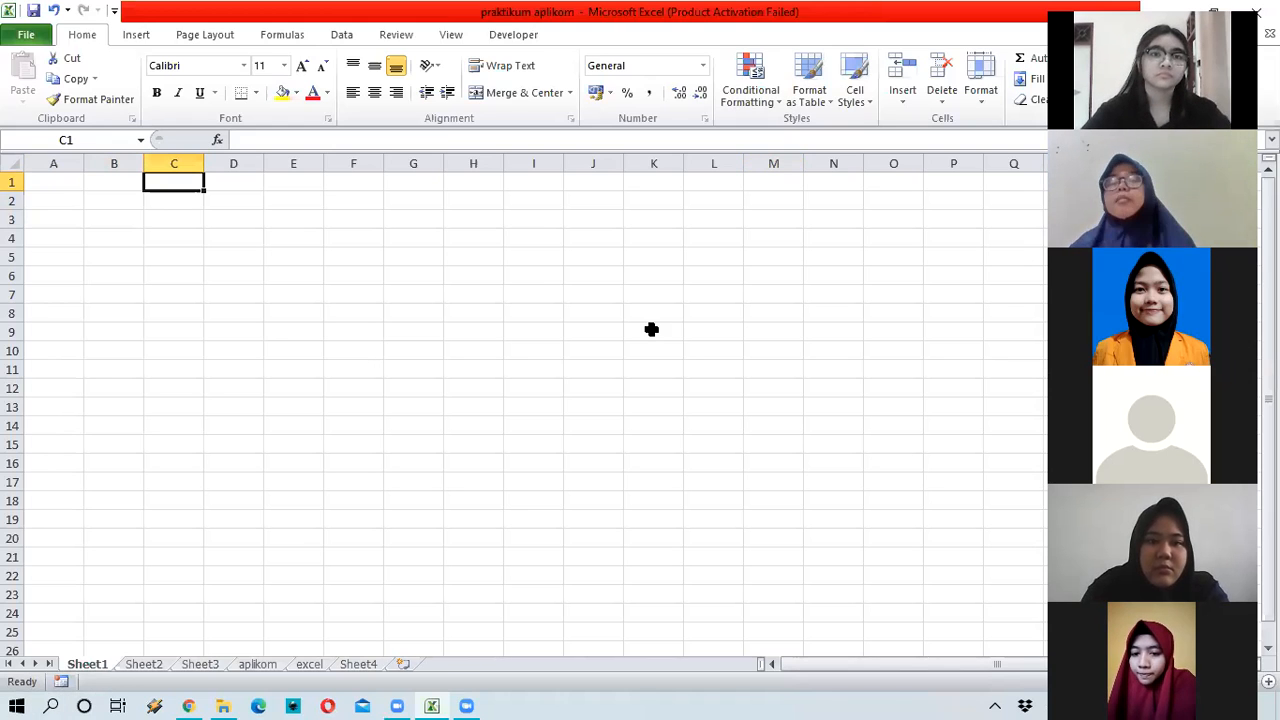
# Step: View the File info page, return to the worksheet at A2, then reopen File
pyautogui.click(25, 36)
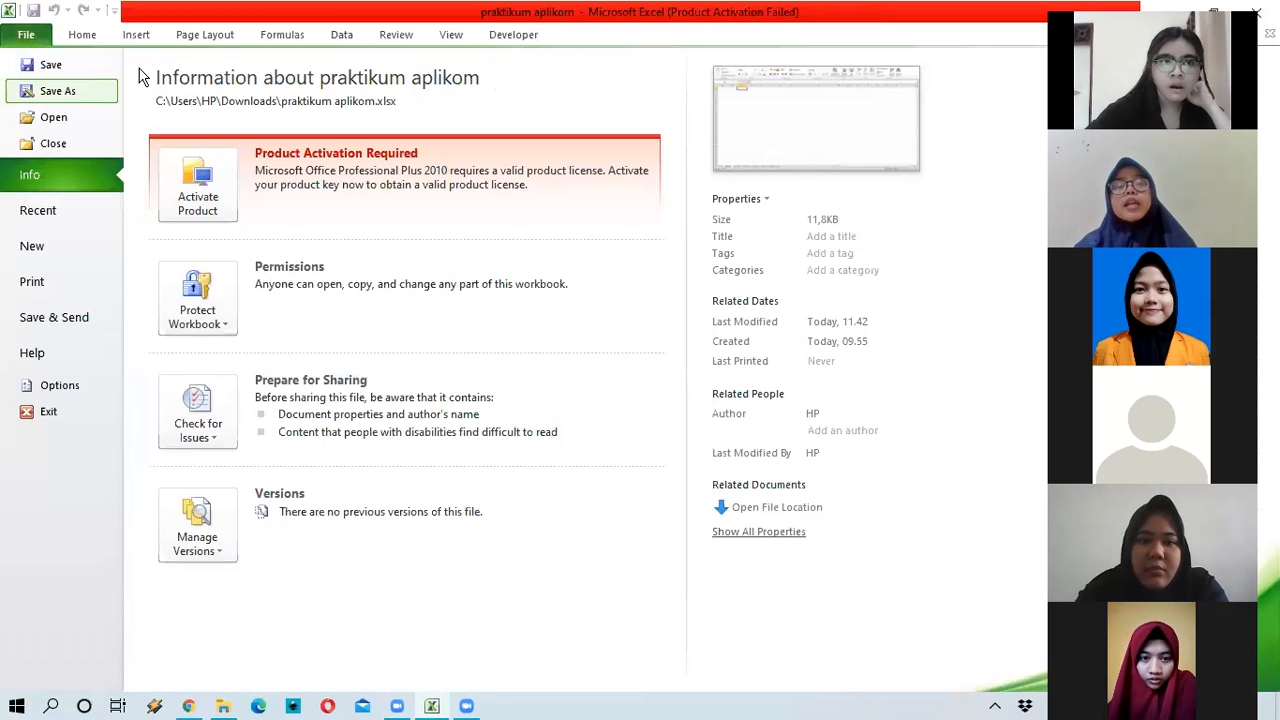
pyautogui.click(26, 36)
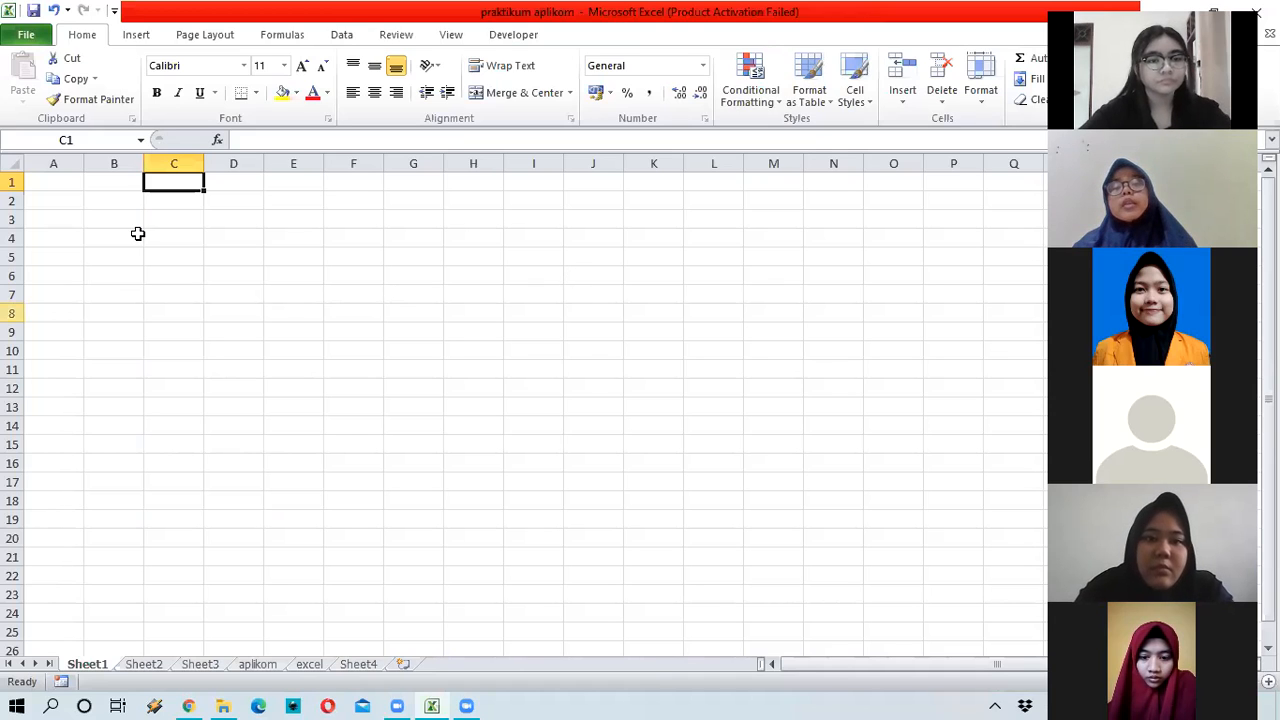
pyautogui.click(48, 194)
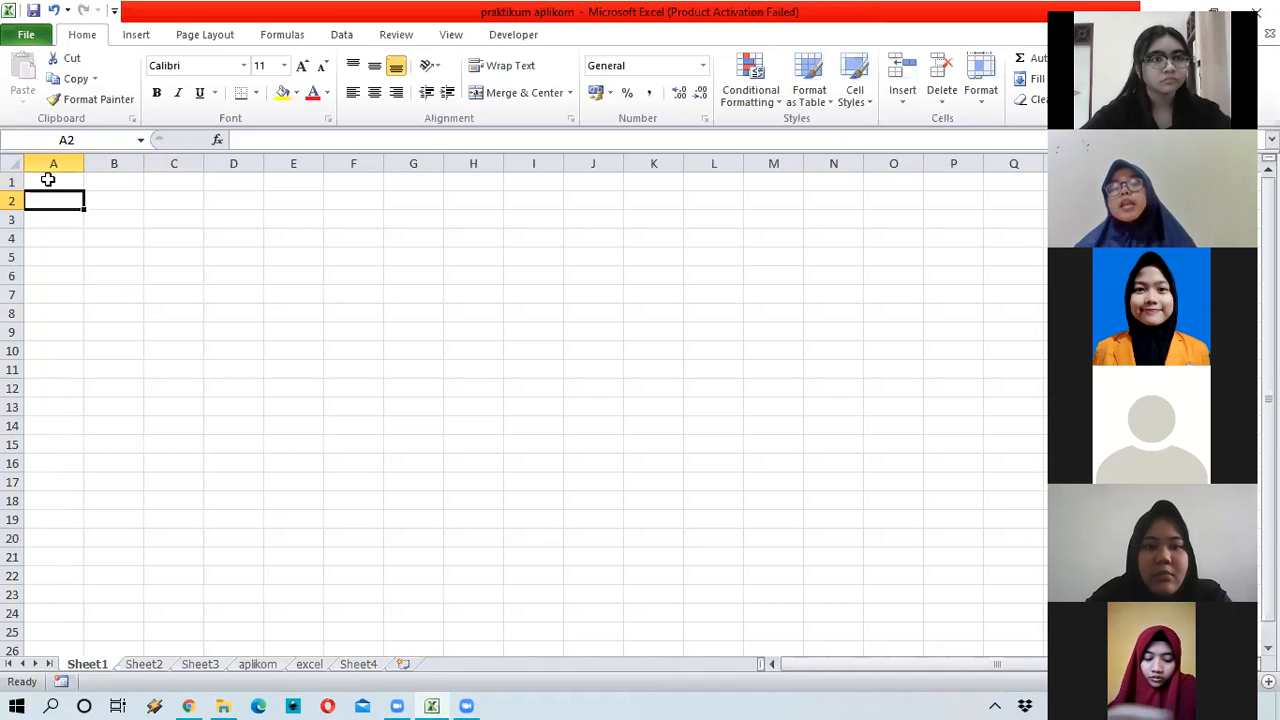
pyautogui.click(32, 41)
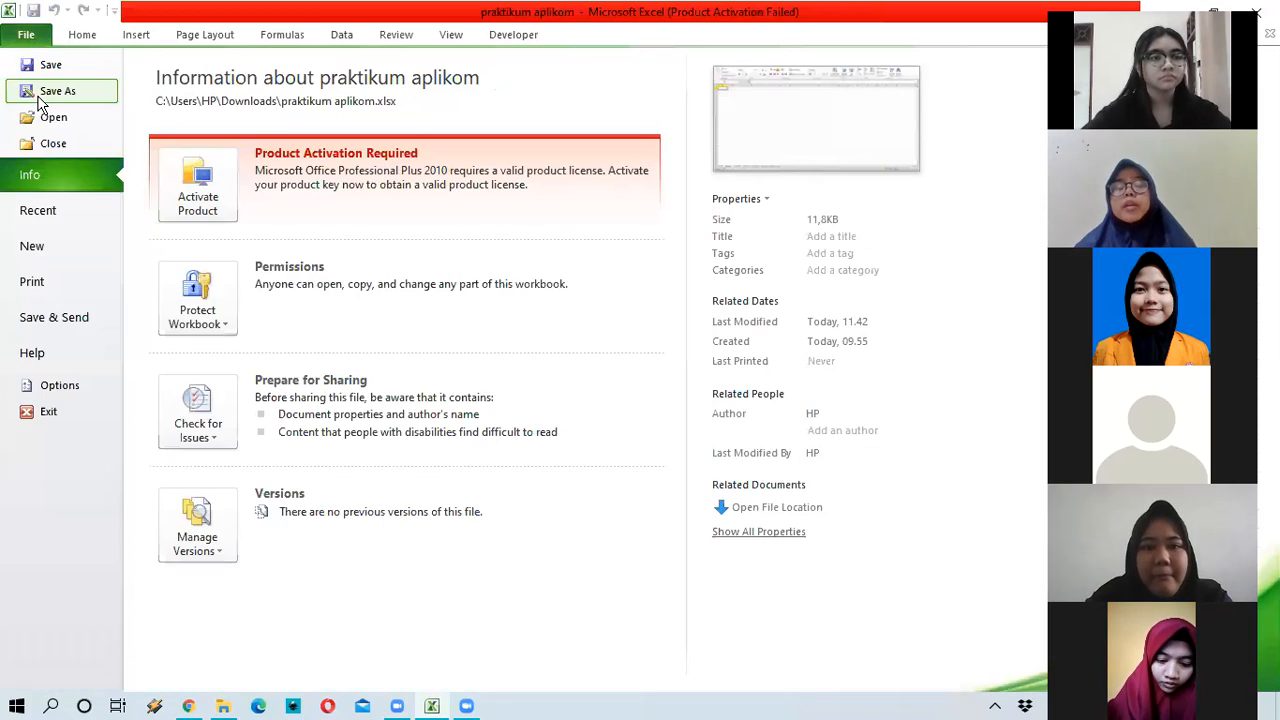
pyautogui.click(39, 98)
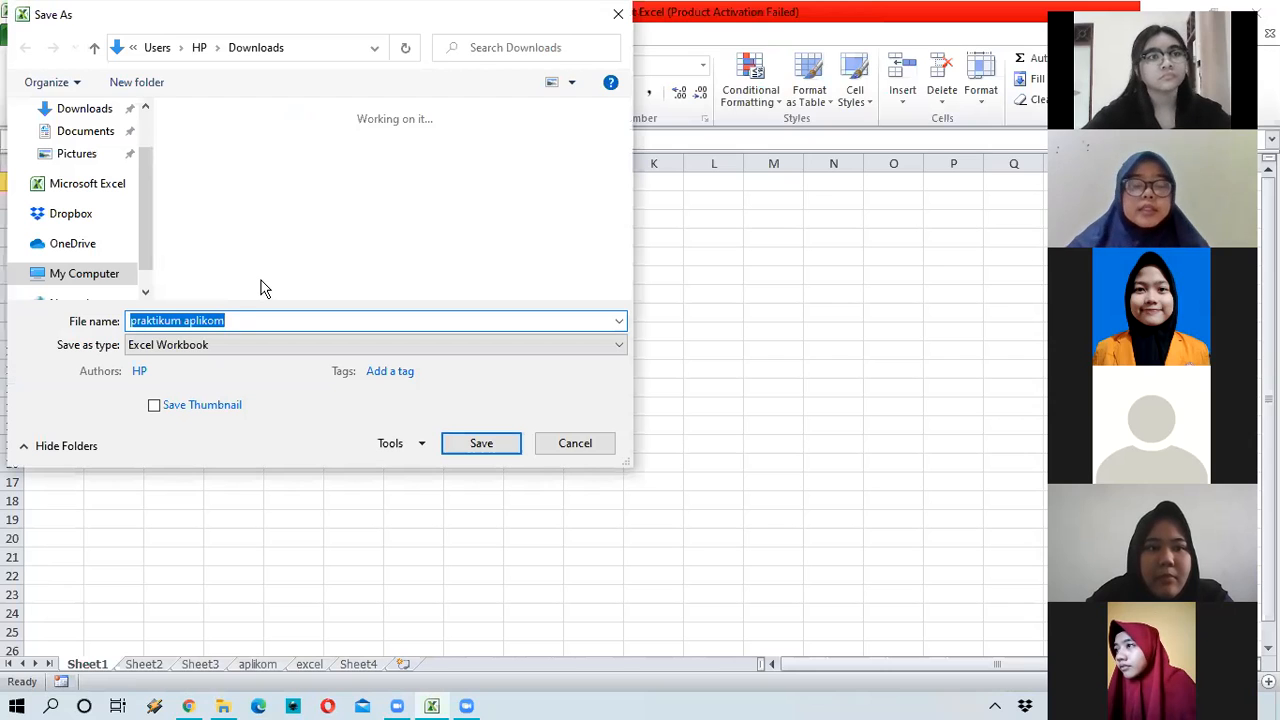
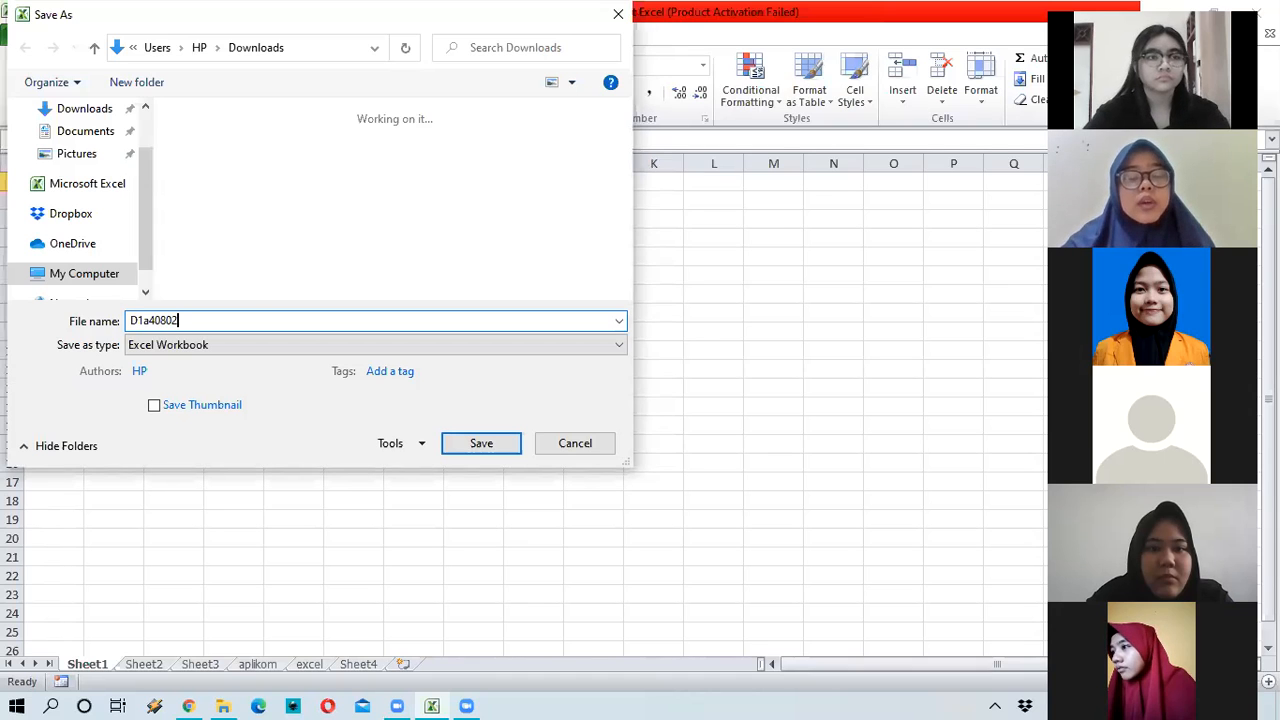
pyautogui.click(166, 321)
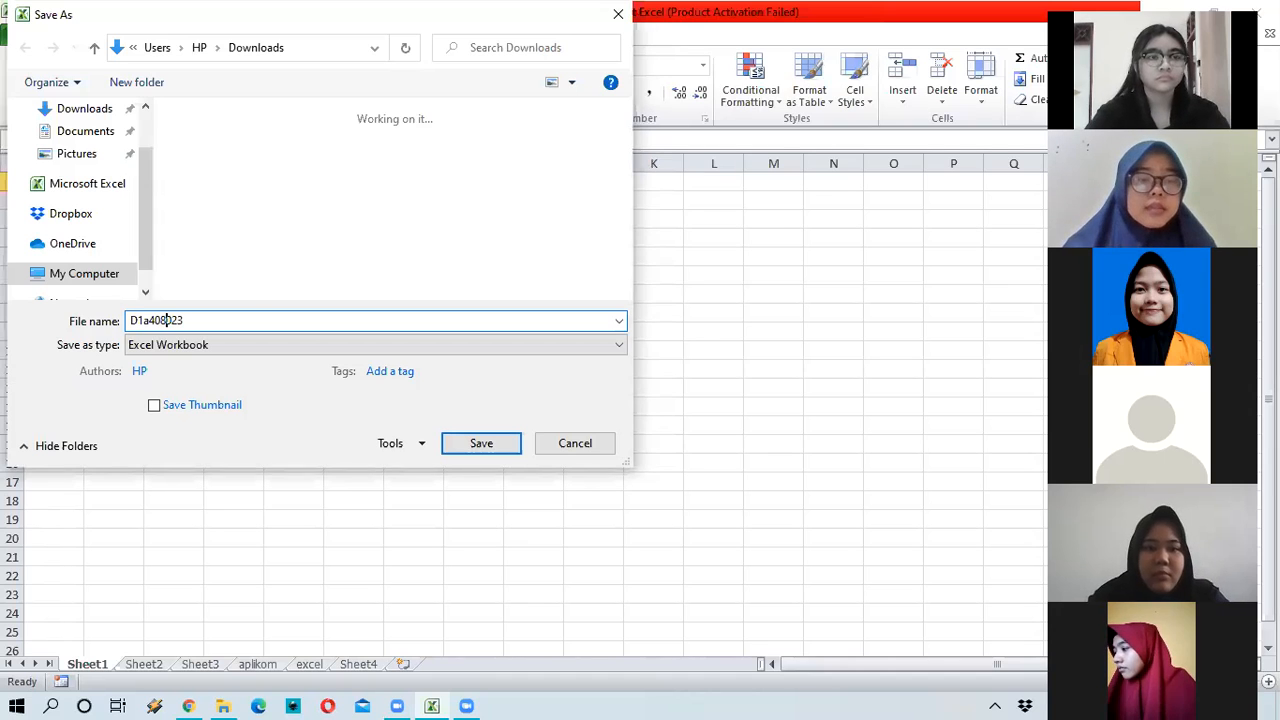
pyautogui.click(142, 320)
pyautogui.press('Delete')
pyautogui.press('Delete')
pyautogui.write('A')
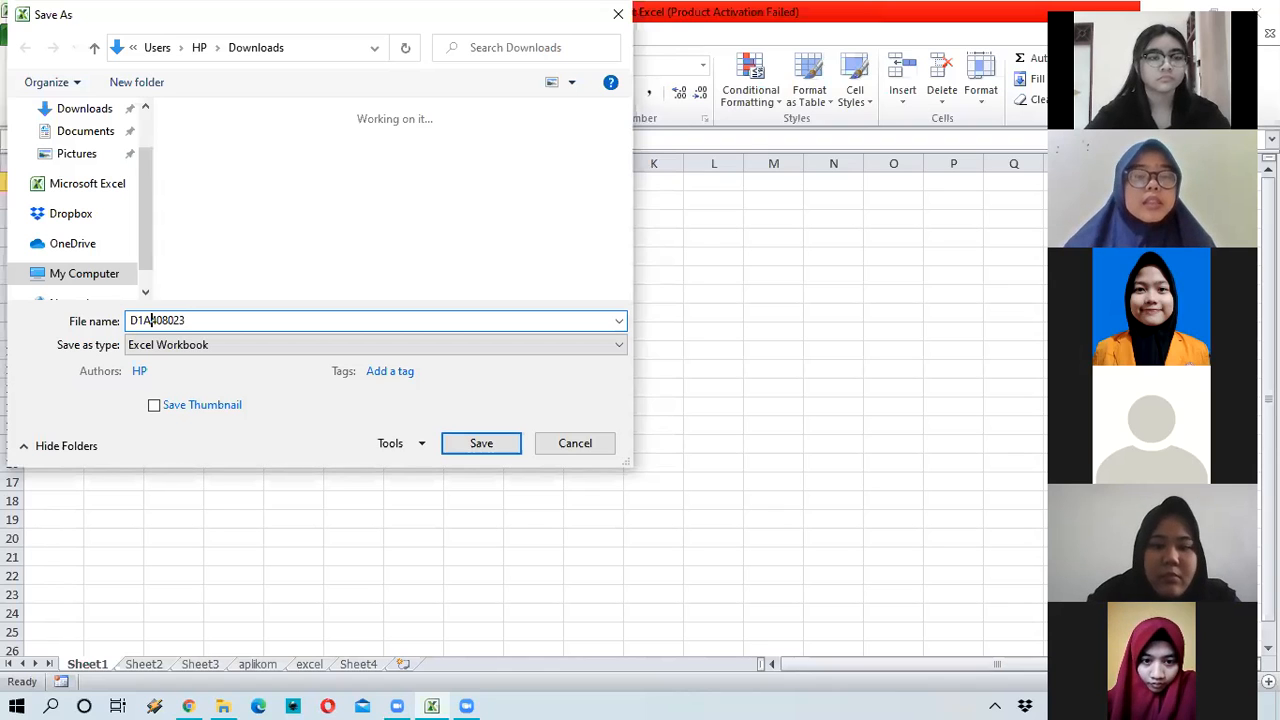
pyautogui.click(187, 320)
pyautogui.write('-')
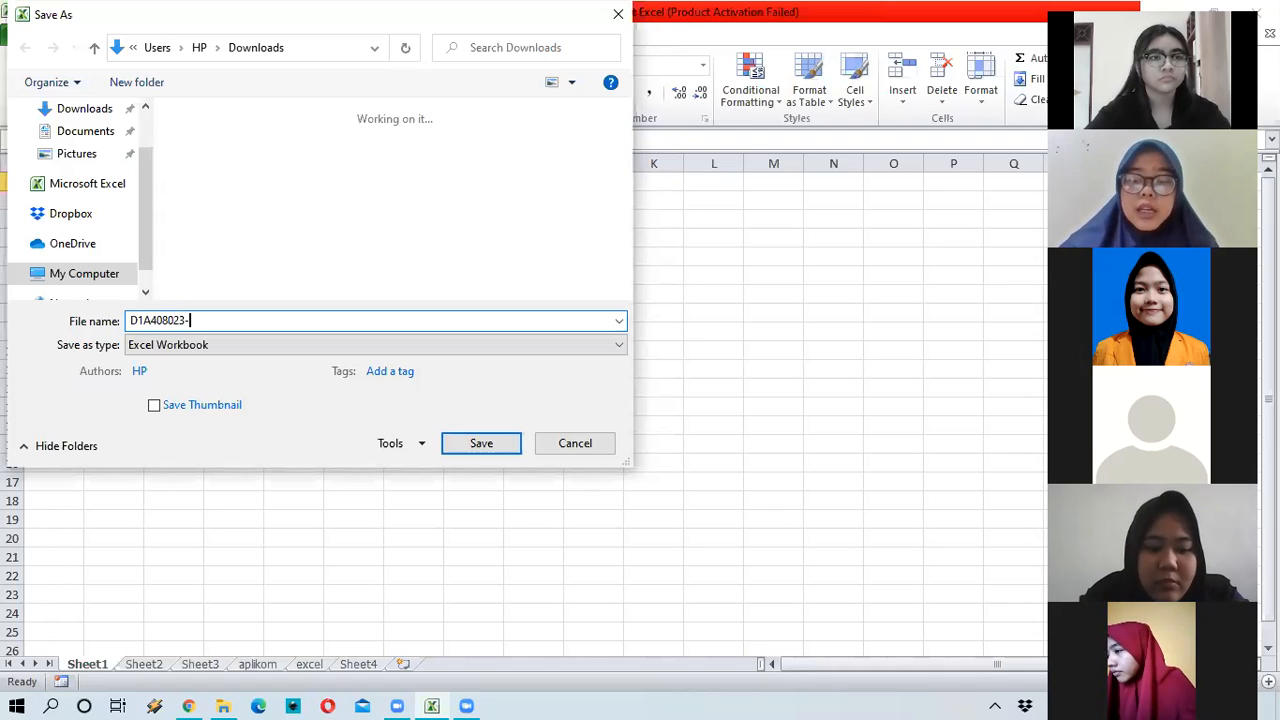
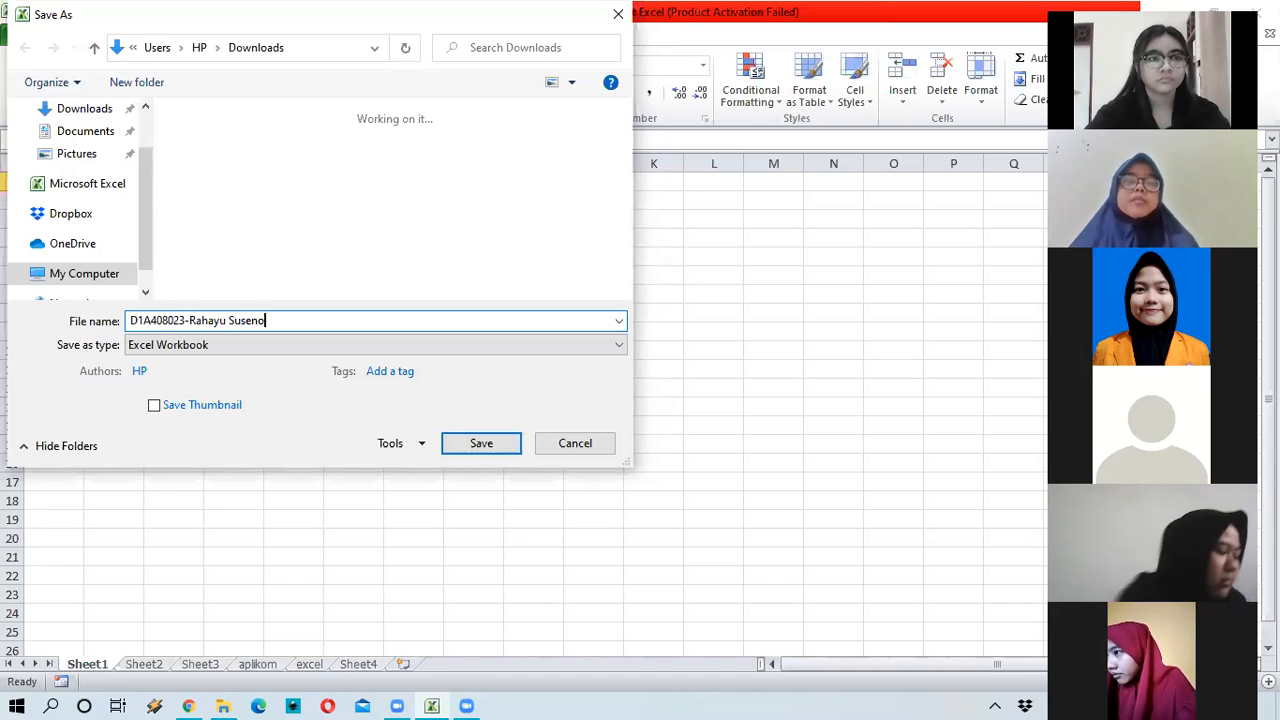
# Step: Save the workbook to Downloads under the student ID and name file name
pyautogui.click(484, 450)
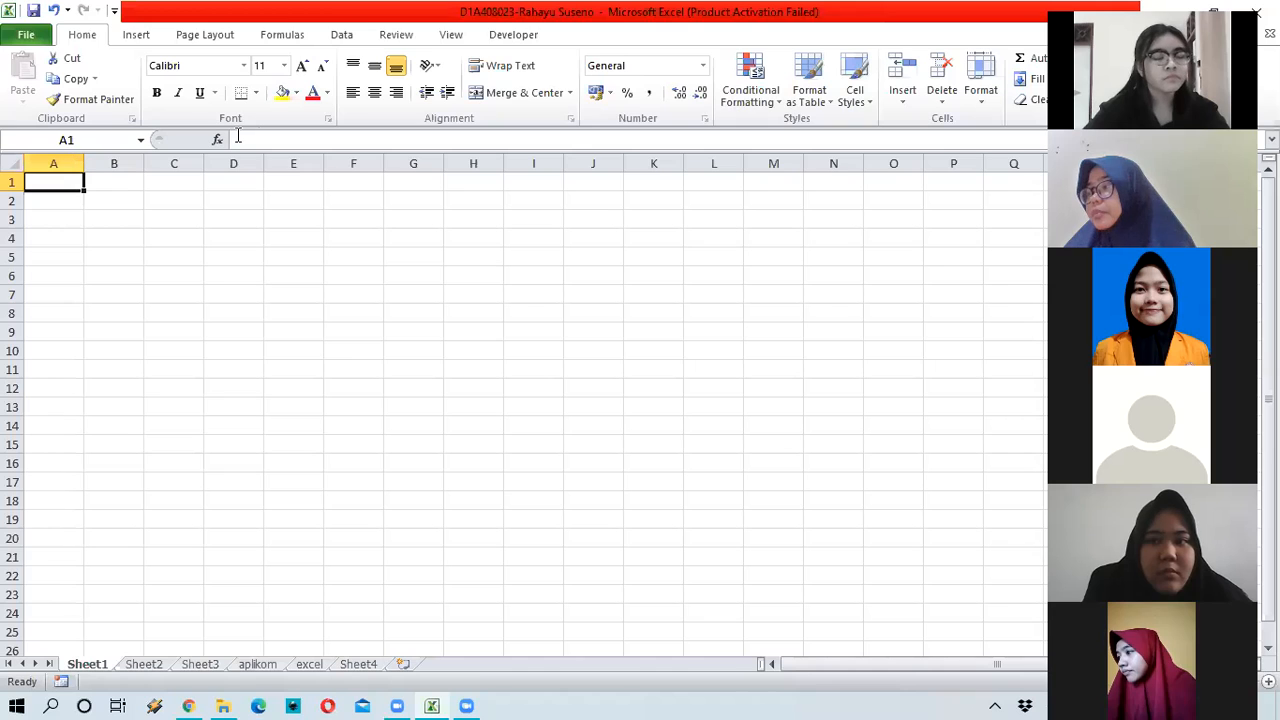
pyautogui.click(288, 140)
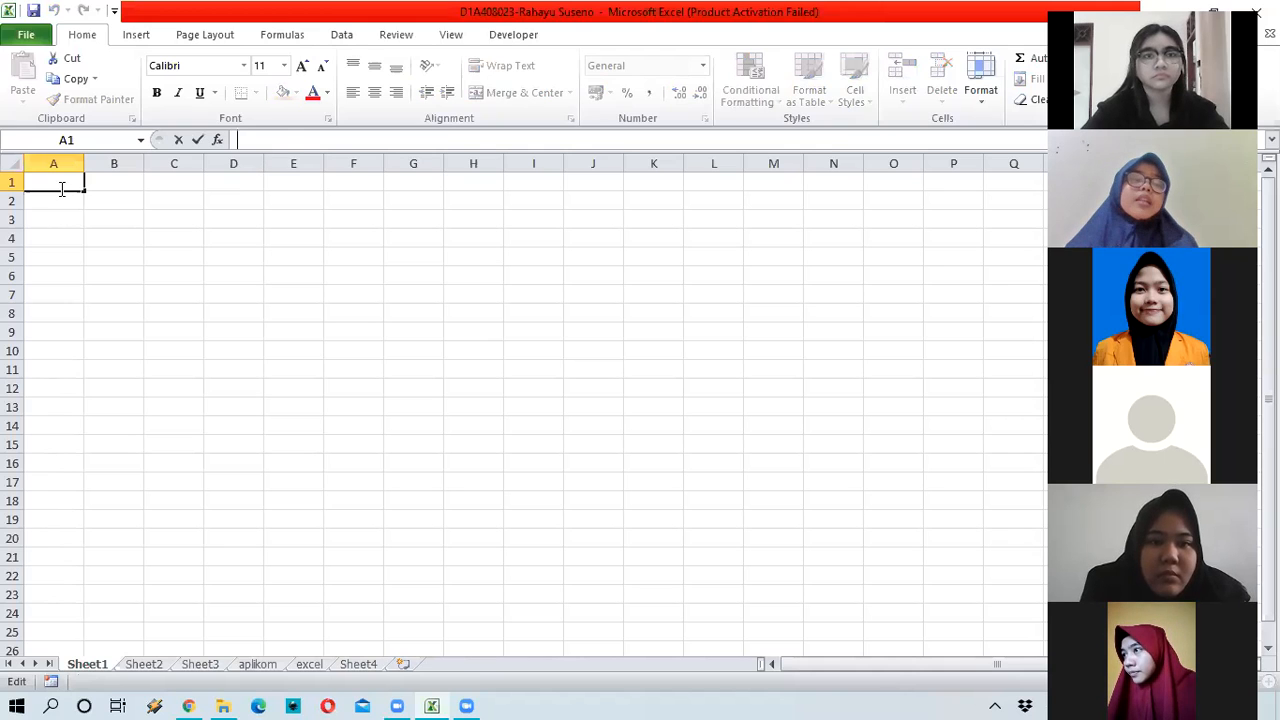
pyautogui.write('a')
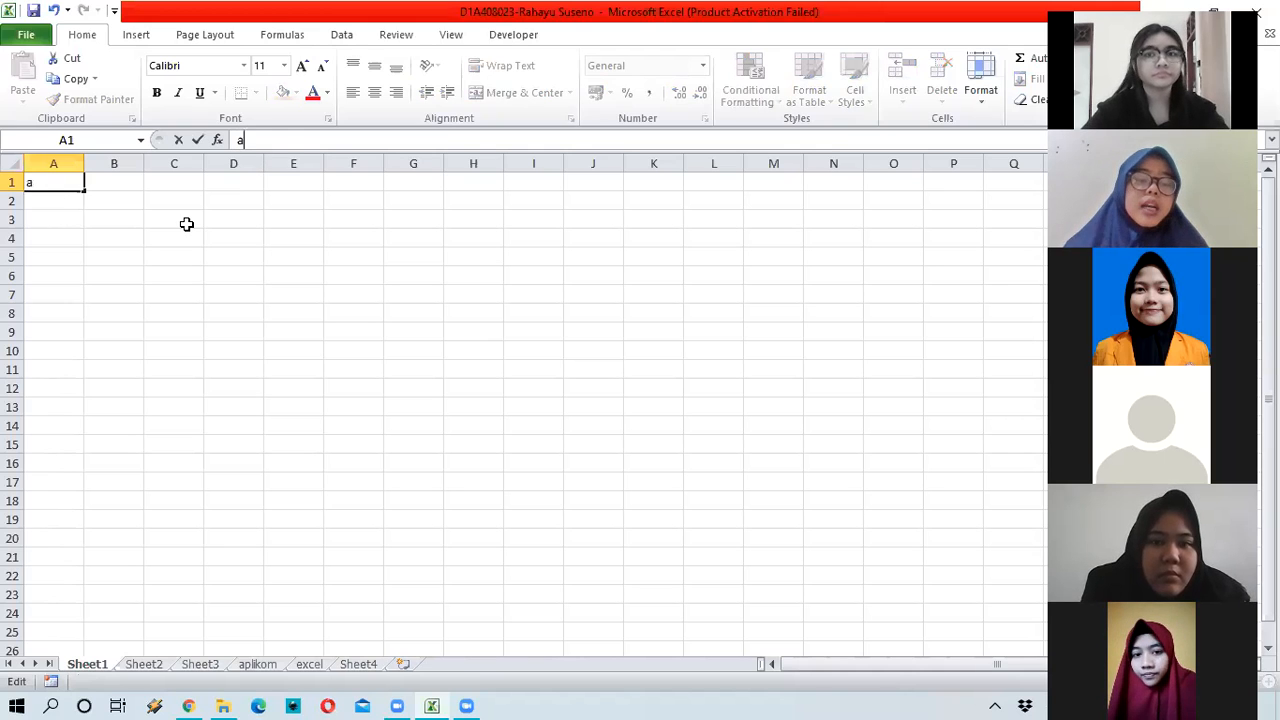
pyautogui.write('yu')
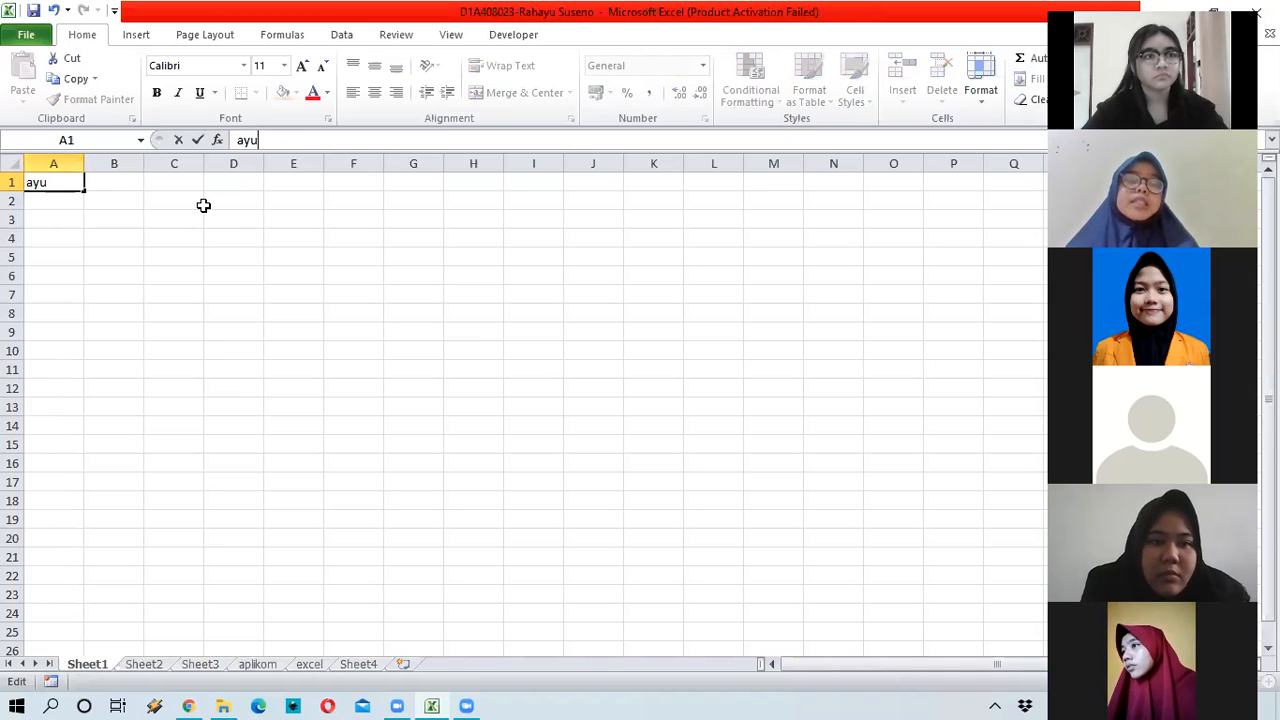
pyautogui.press('Return')
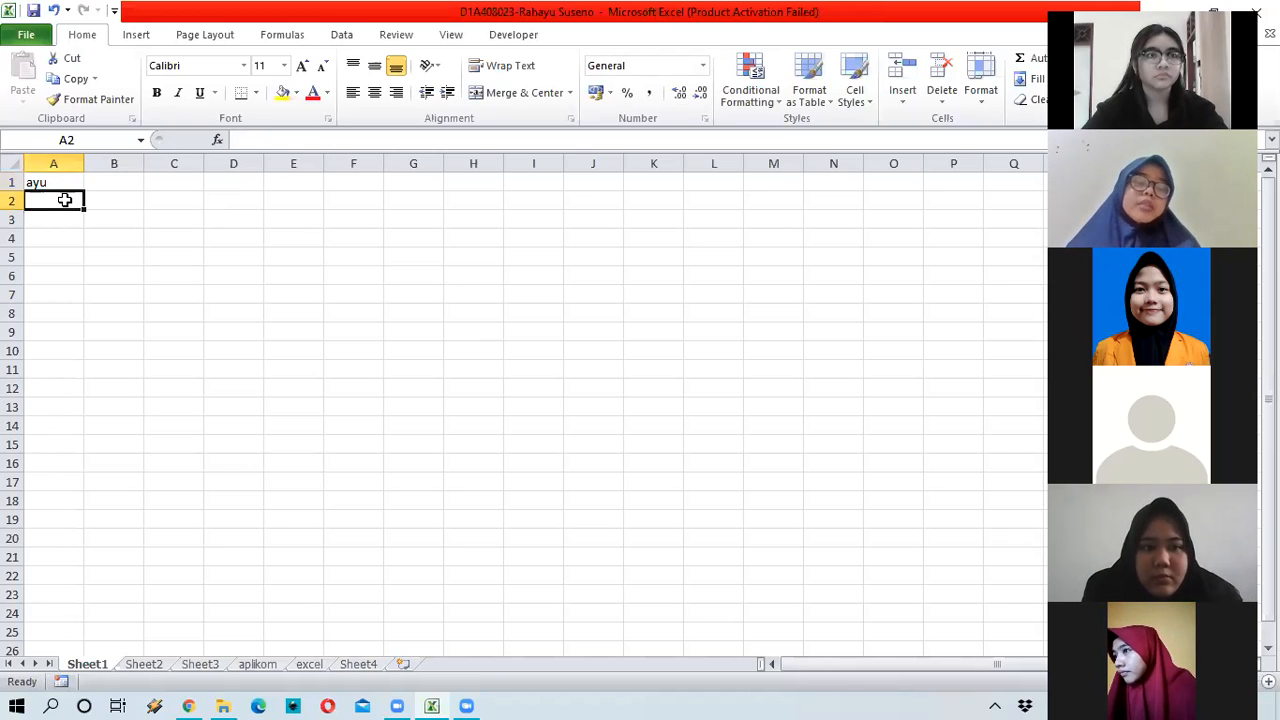
pyautogui.write('ayu')
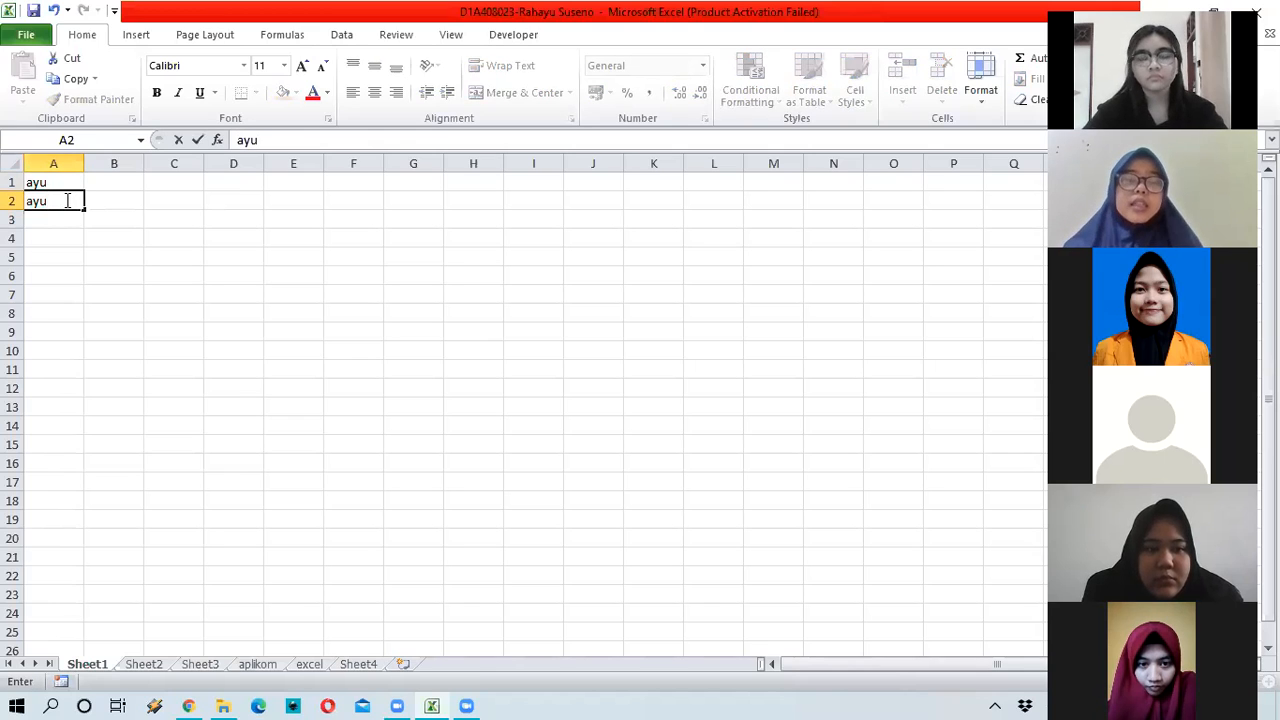
pyautogui.press('Tab')
pyautogui.click(64, 200)
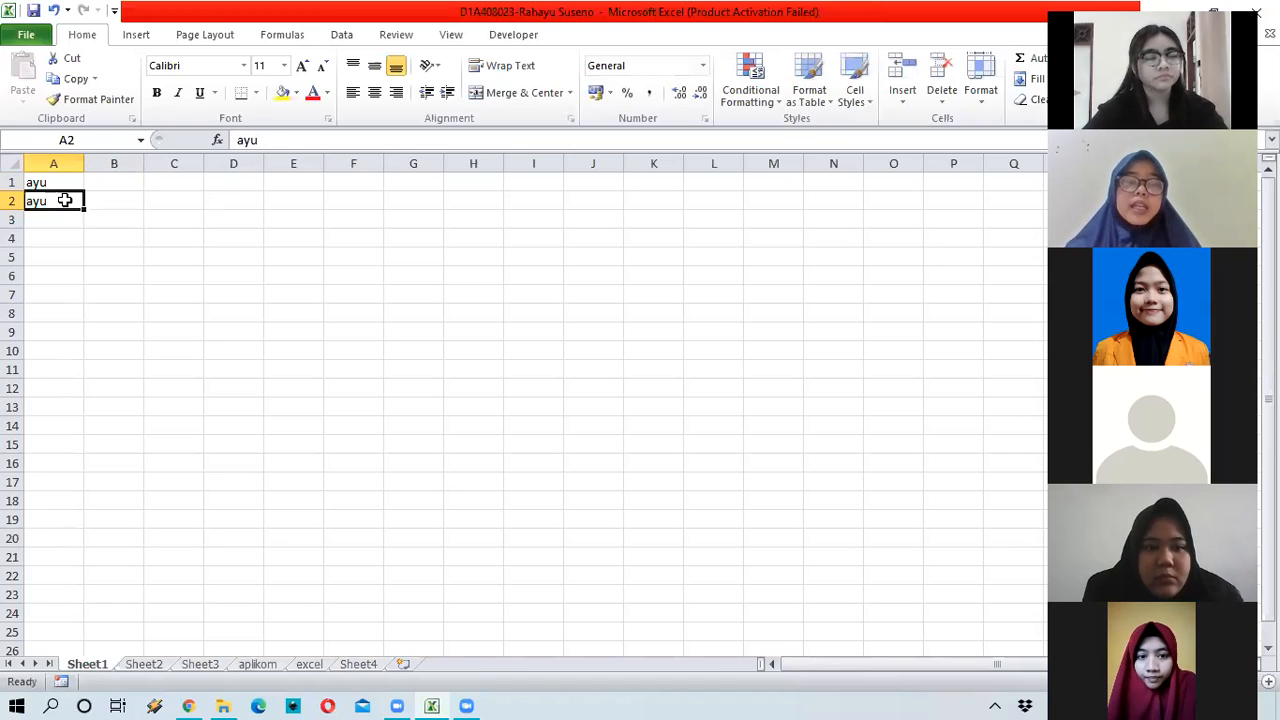
pyautogui.click(271, 140)
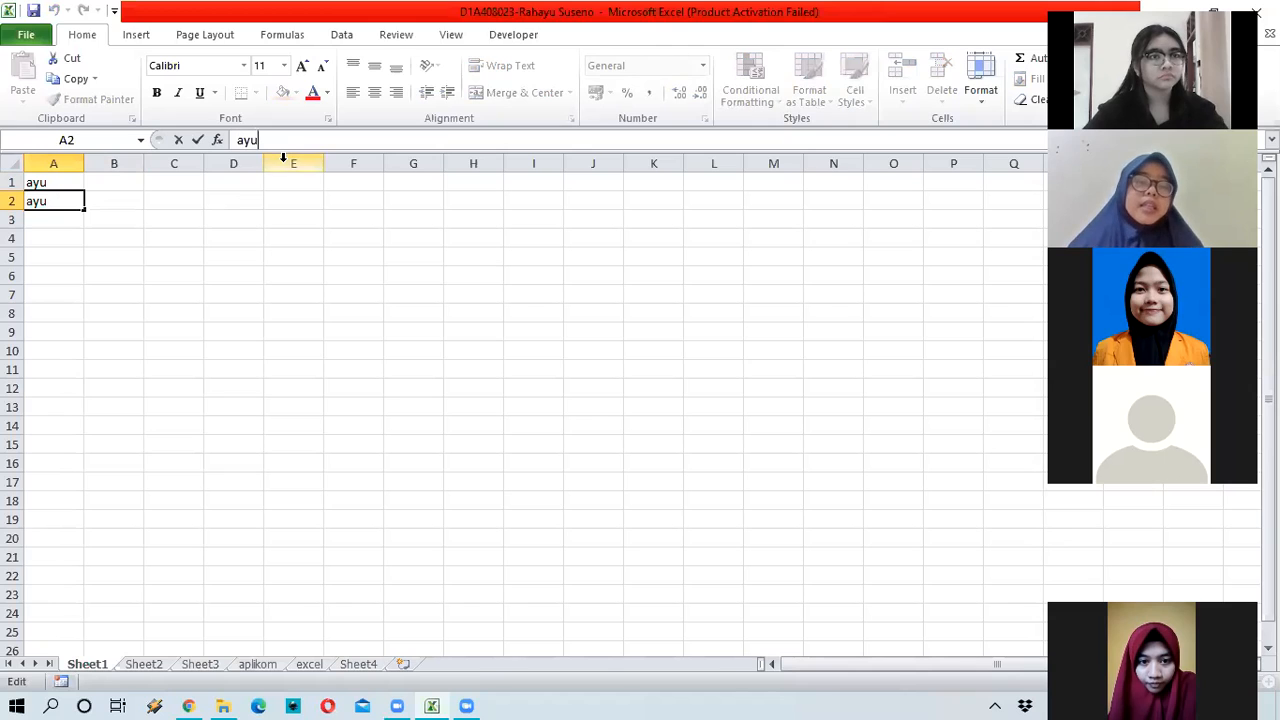
pyautogui.write('s')
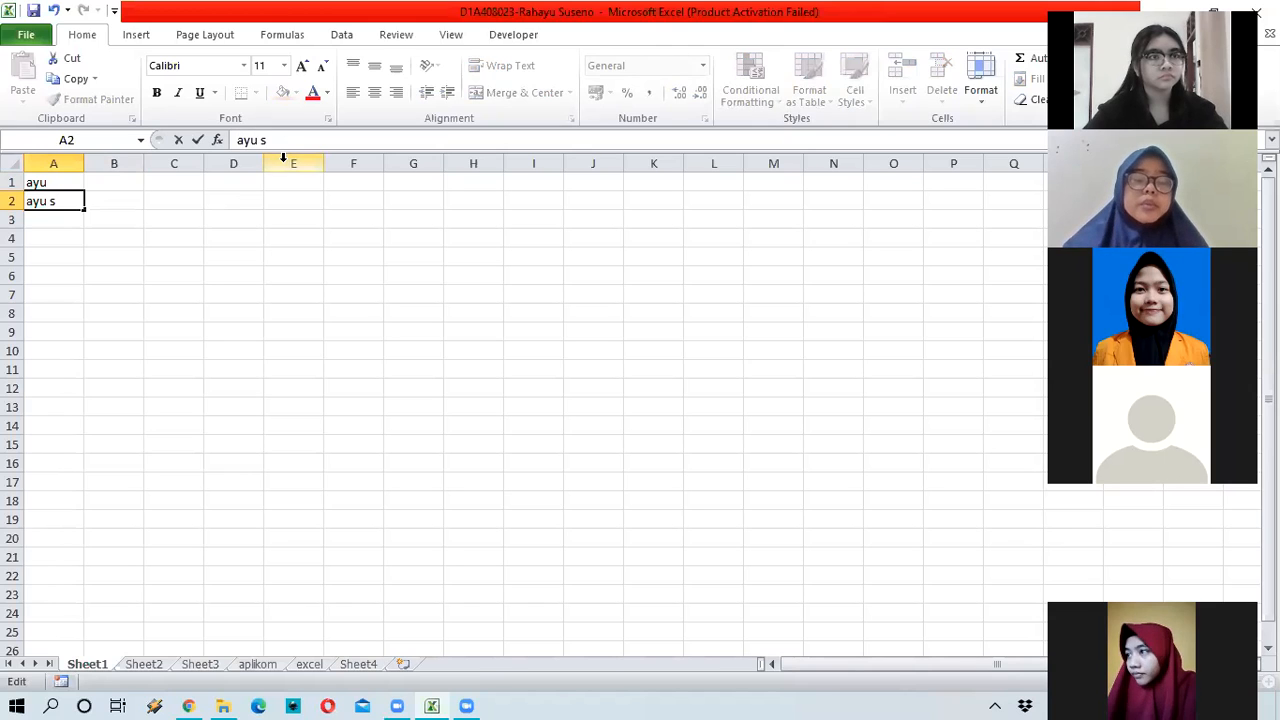
pyautogui.write('eno')
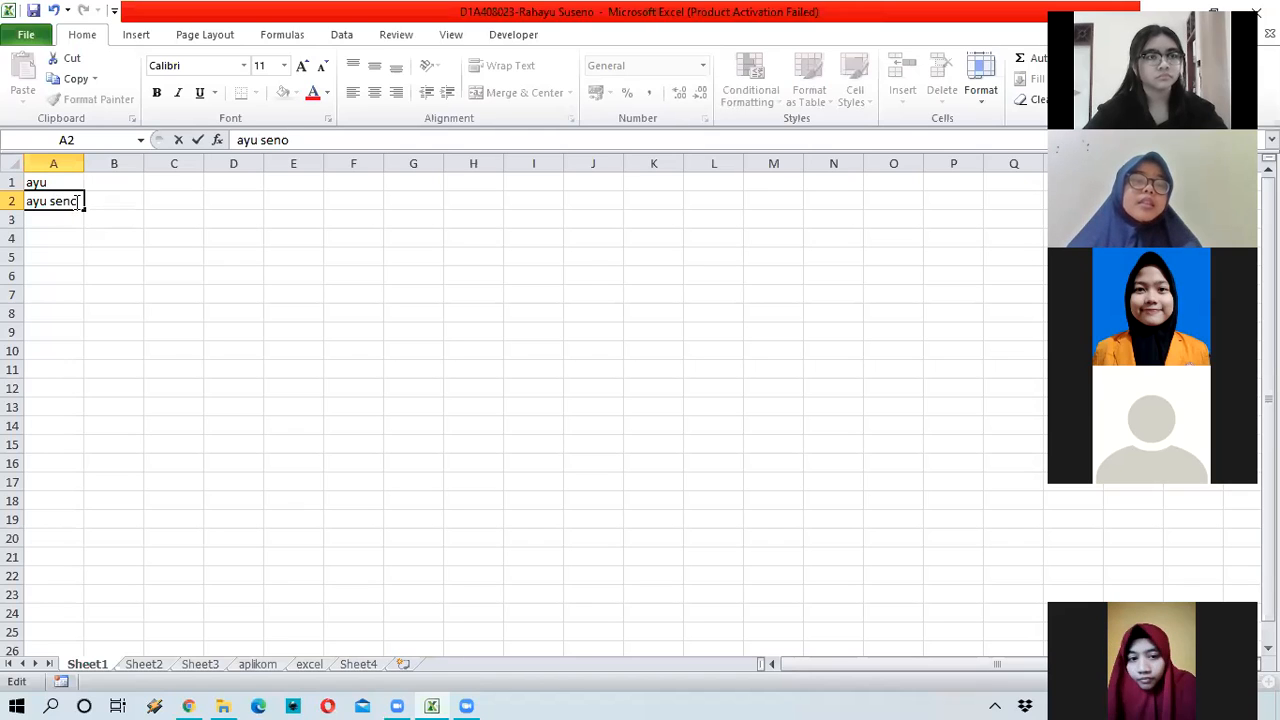
pyautogui.keyDown('shift'); pyautogui.click(26, 200); pyautogui.keyUp('shift')
pyautogui.click(38, 195)
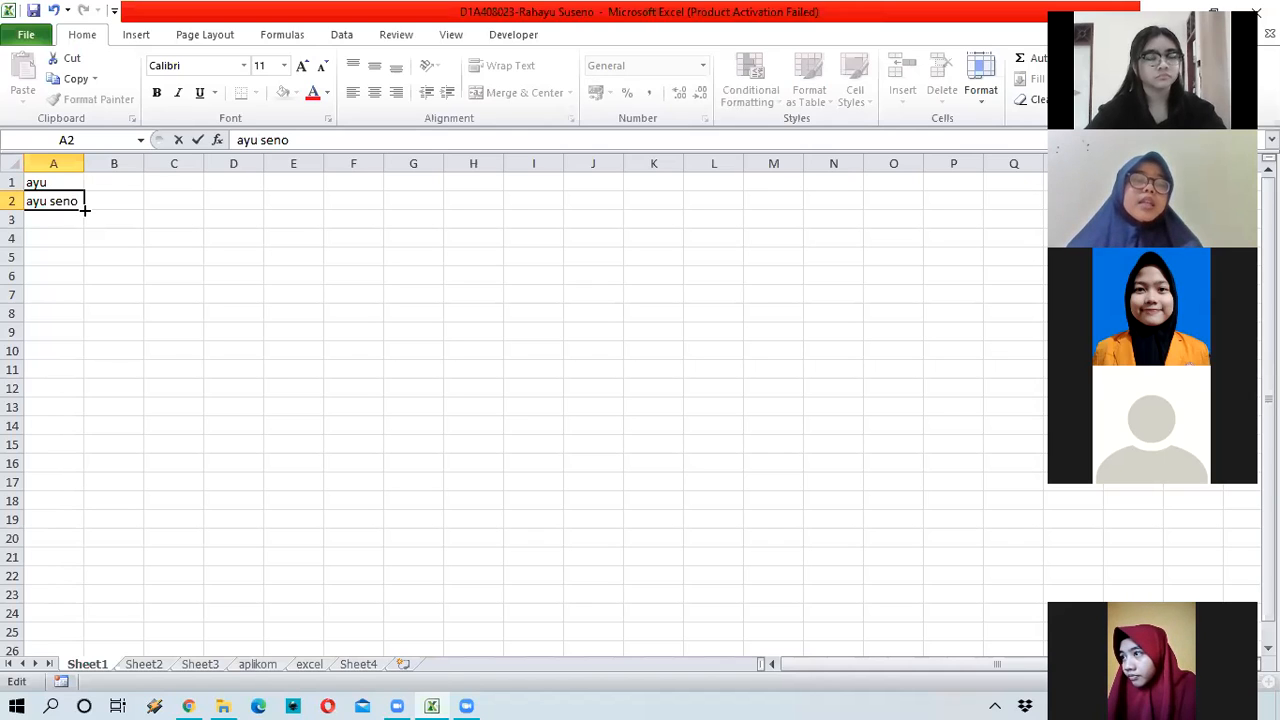
pyautogui.moveTo(85, 210); pyautogui.dragTo(66, 294)
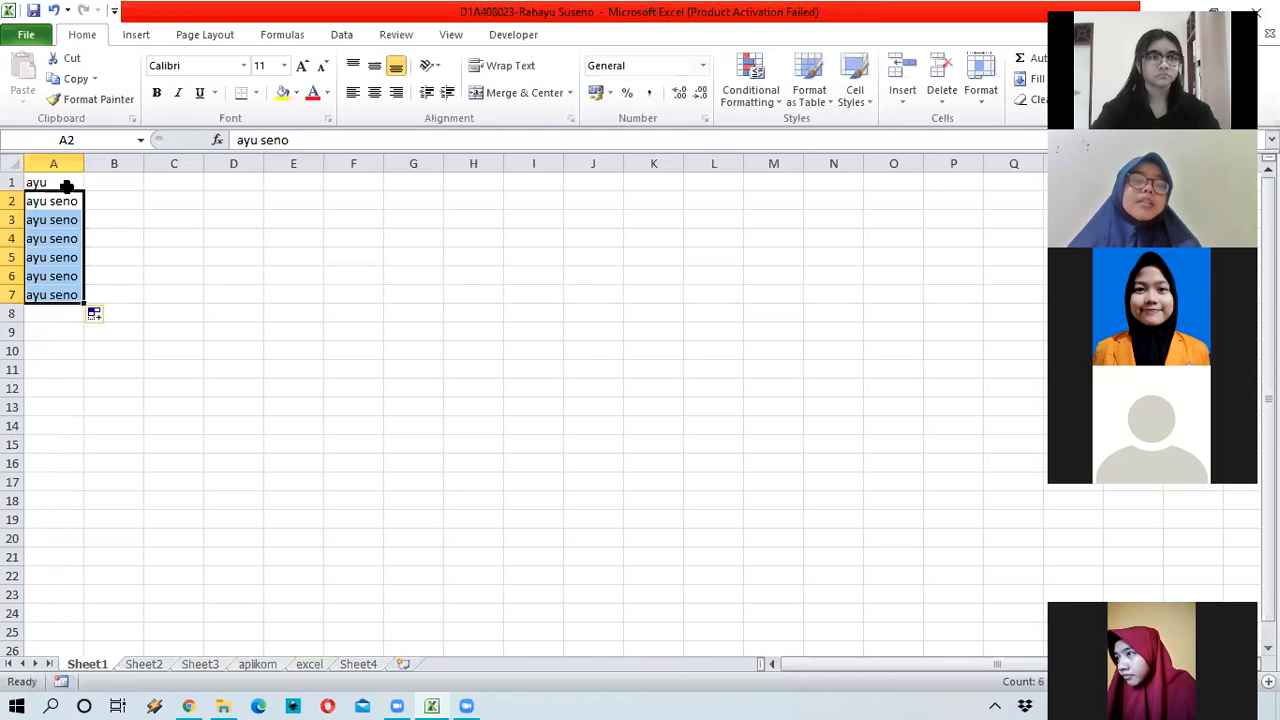
pyautogui.click(64, 183)
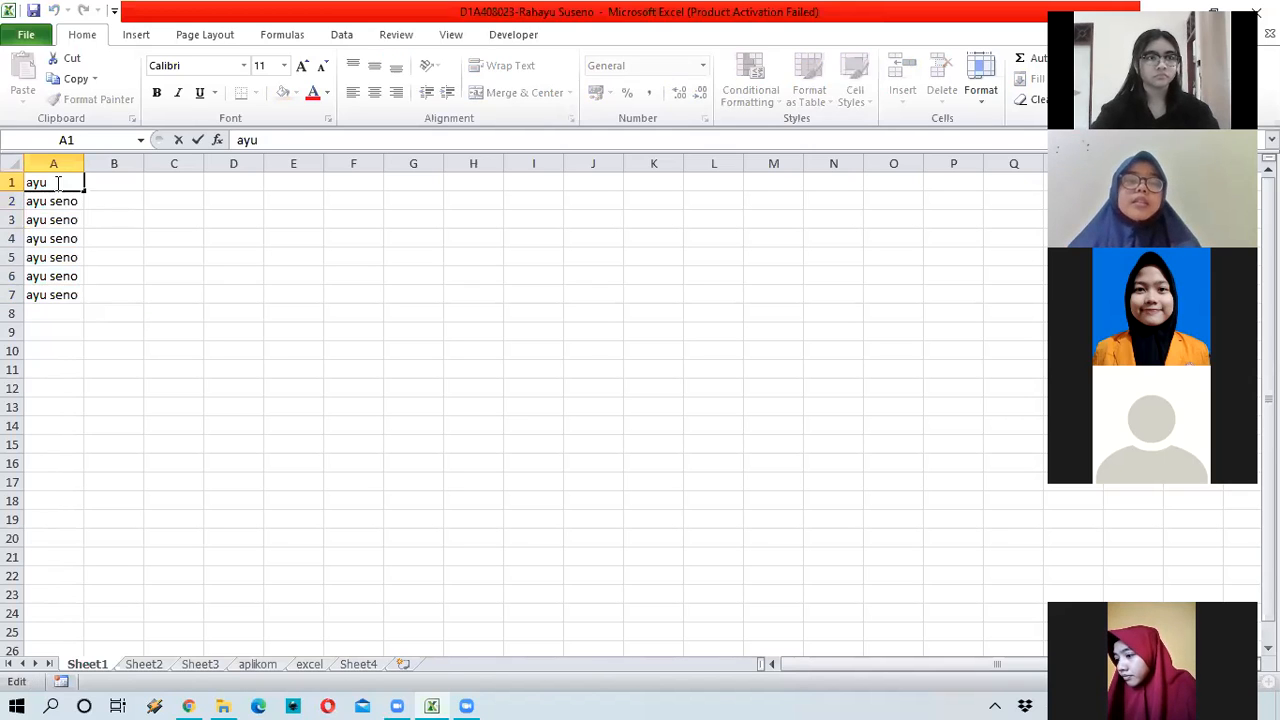
pyautogui.press('Down')
pyautogui.press('Right')
pyautogui.moveTo(54, 183); pyautogui.dragTo(72, 296)
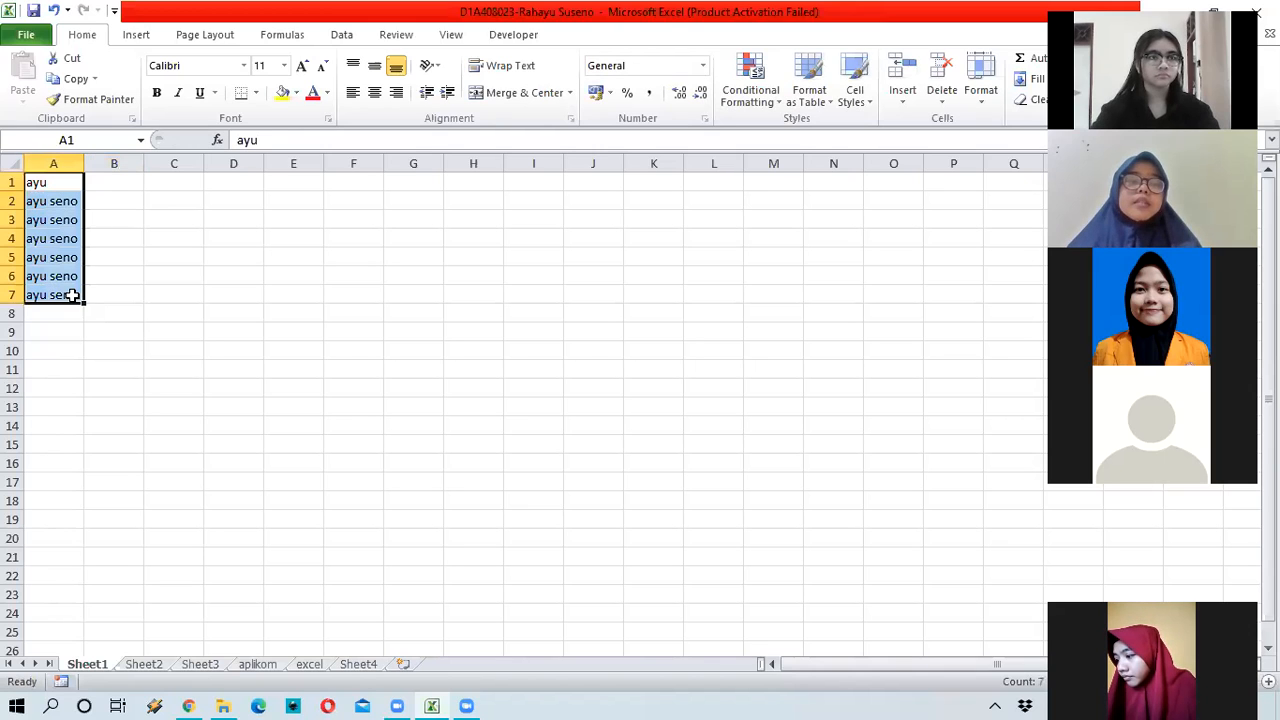
pyautogui.press('Delete')
pyautogui.click(97, 274)
pyautogui.hotkey('ctrl', 'Home')
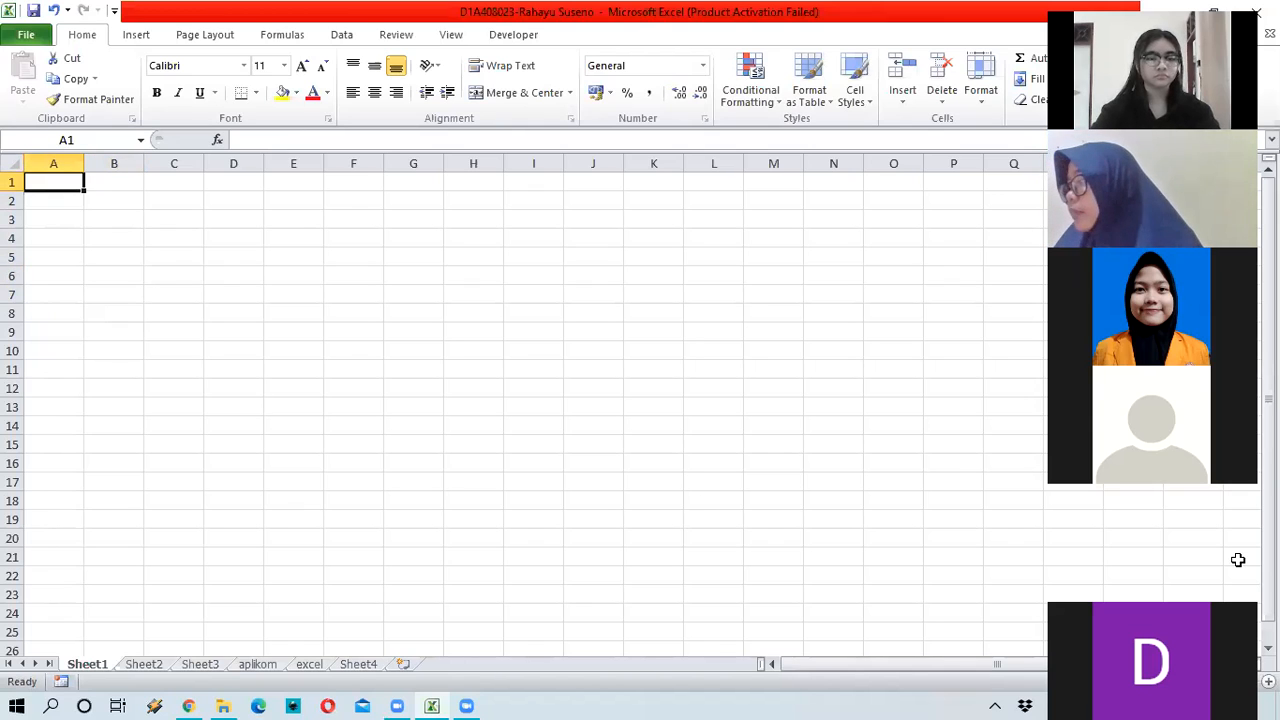
pyautogui.moveTo(1268, 555); pyautogui.dragTo(563, 252)
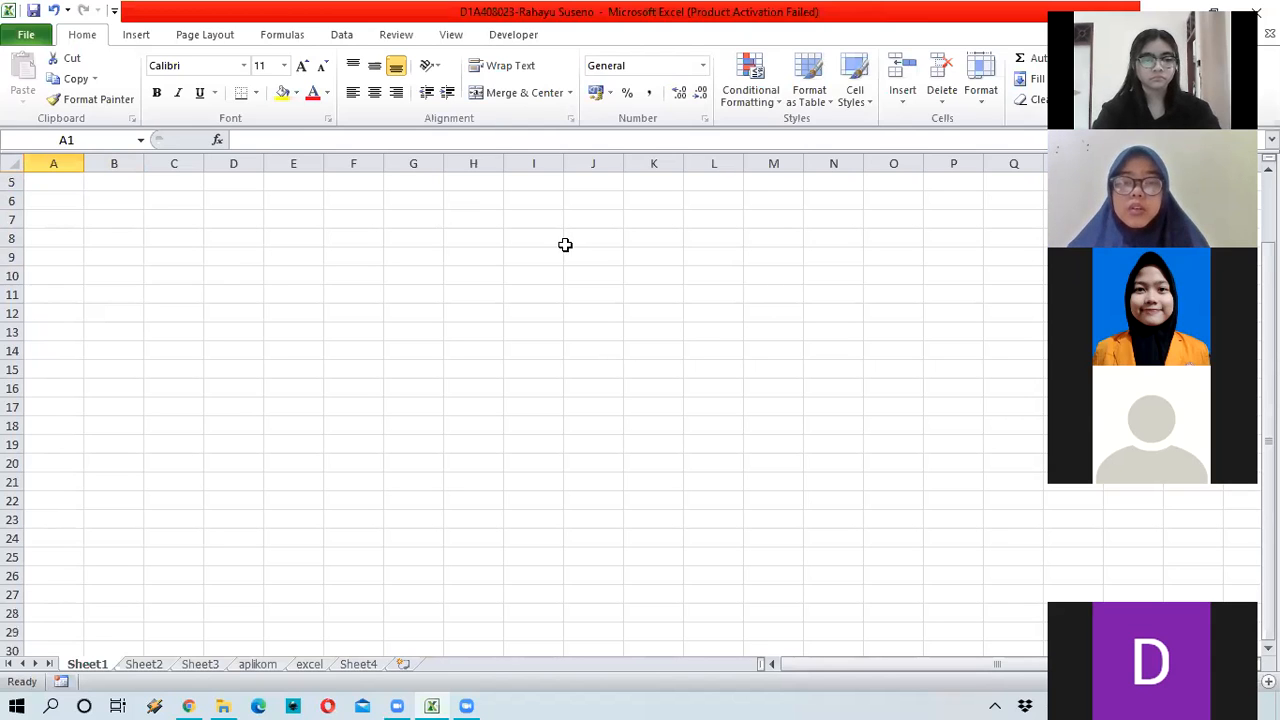
pyautogui.scroll(-5, 558, 250)
pyautogui.scroll(6, 550, 254)
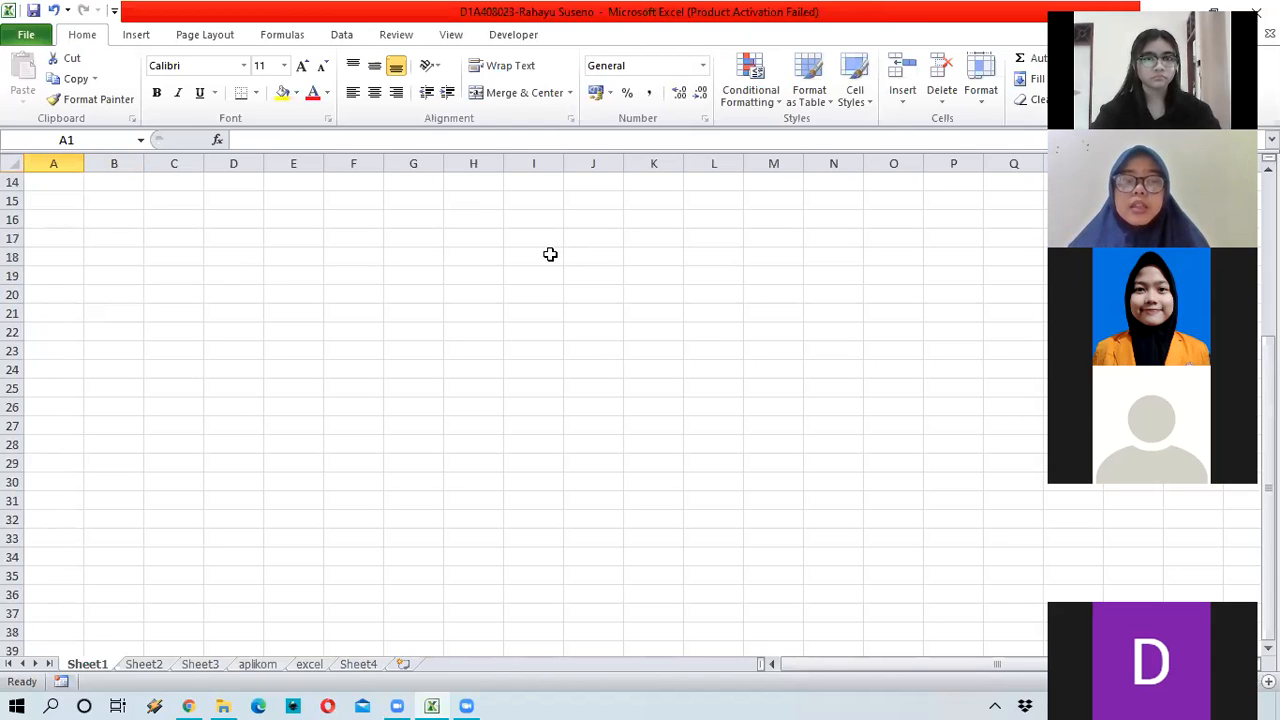
pyautogui.moveTo(903, 665); pyautogui.dragTo(846, 674)
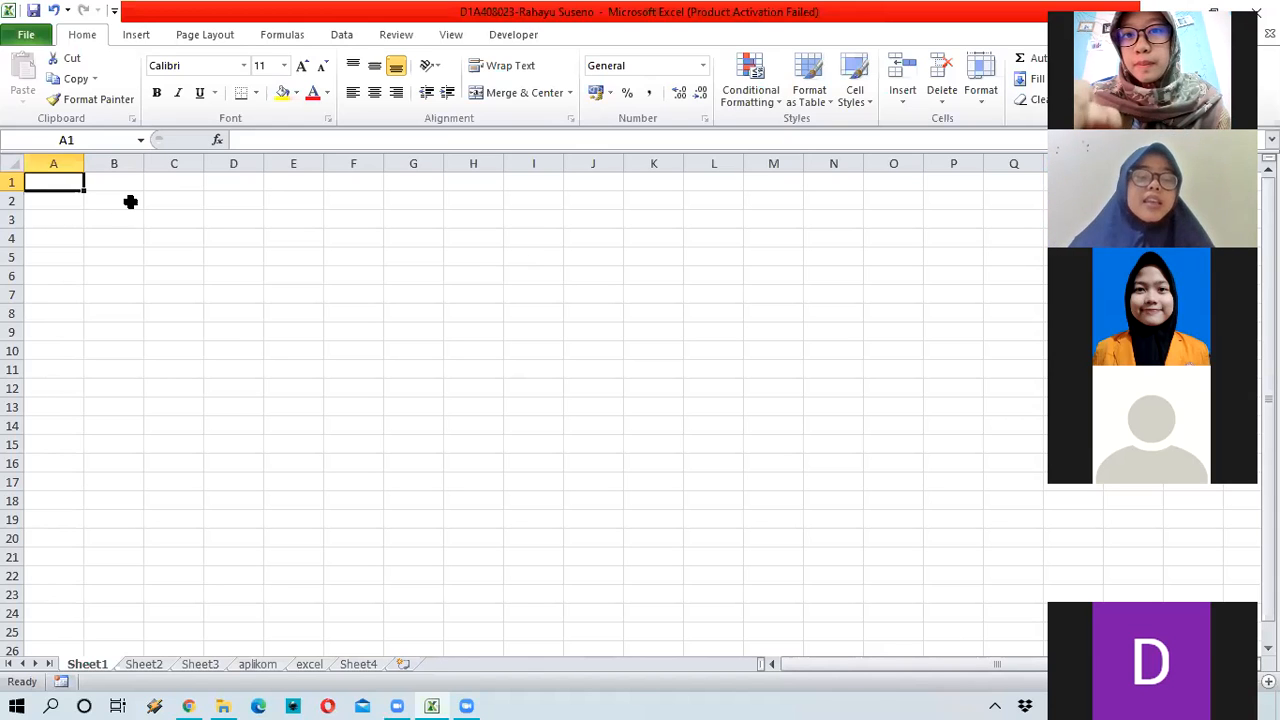
pyautogui.write('ayu')
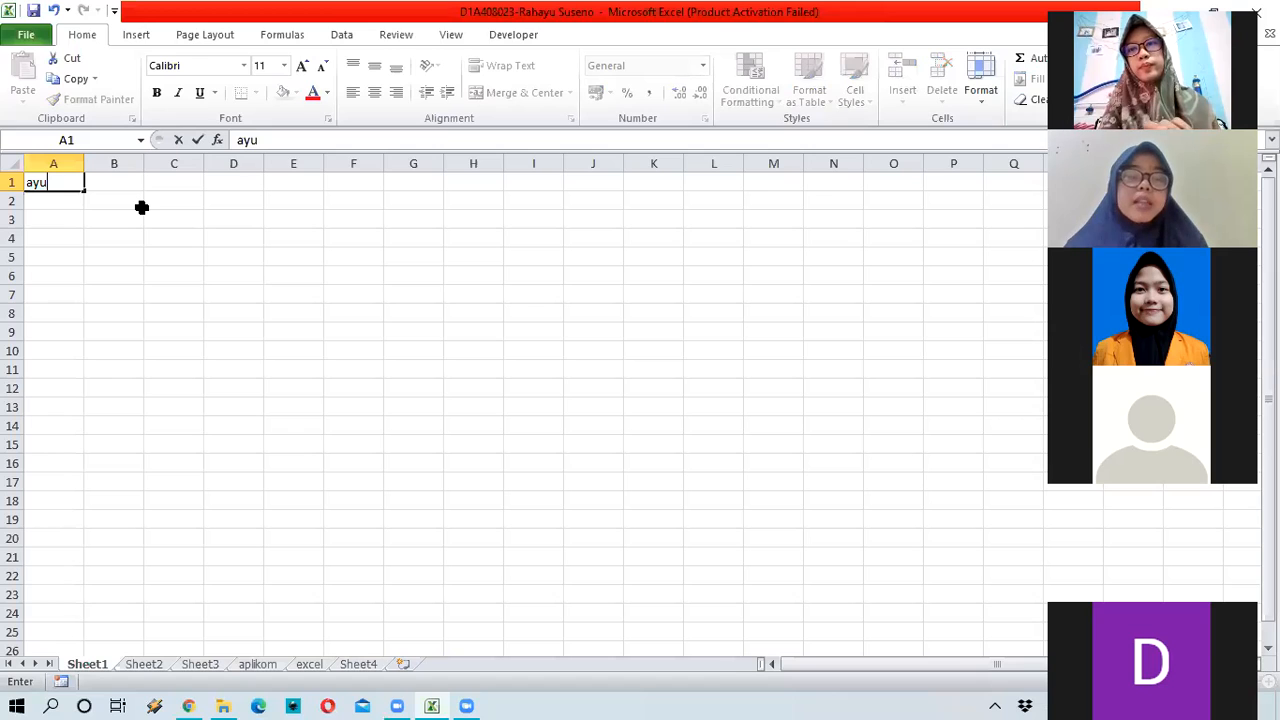
# Step: Confirm 'ayu' in A1, fill it down to A9, then delete those entries and return to A1
pyautogui.press('Return')
pyautogui.press('Up')
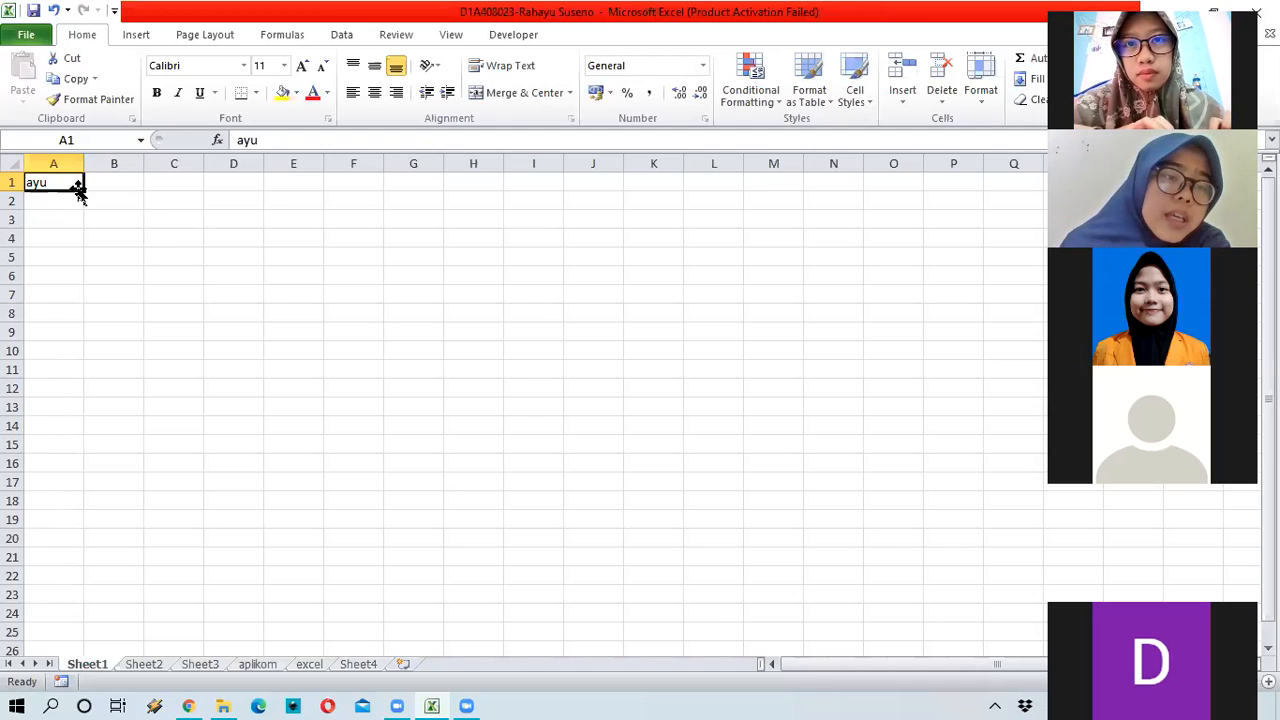
pyautogui.moveTo(73, 186)
pyautogui.mouseDown()
pyautogui.moveTo(26, 294)
pyautogui.moveTo(55, 293)
pyautogui.mouseUp()
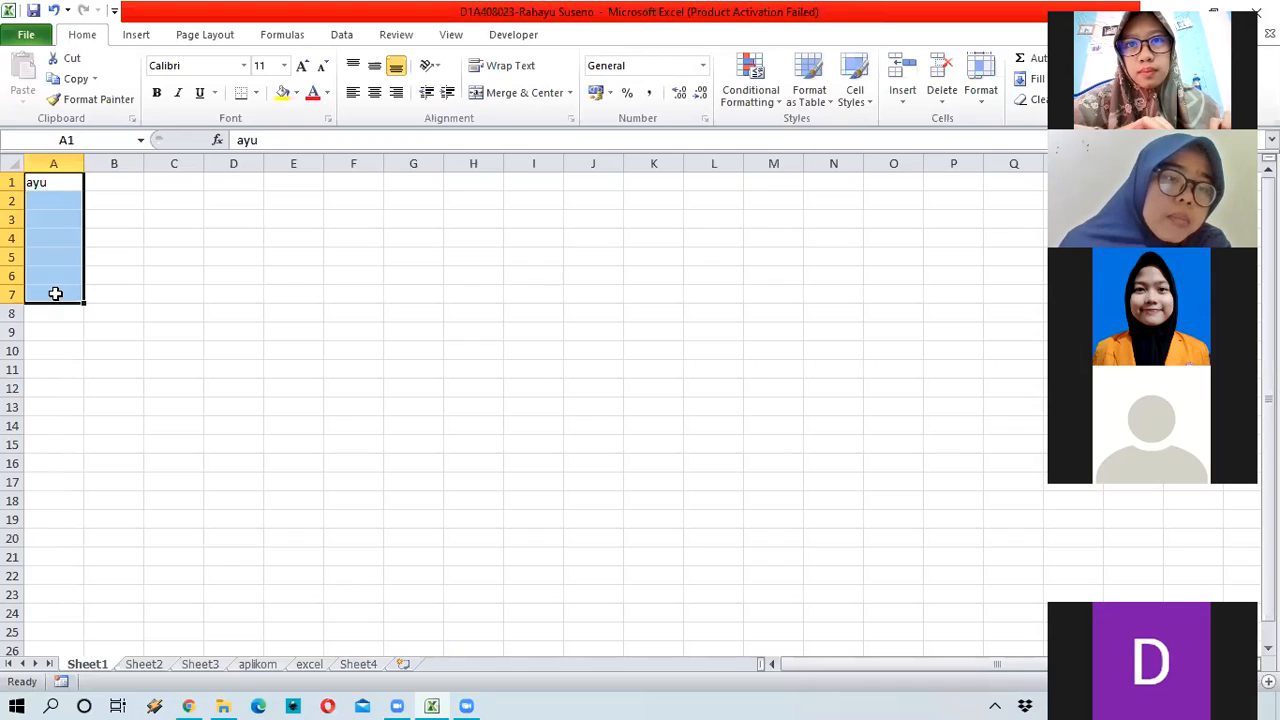
pyautogui.click(76, 186)
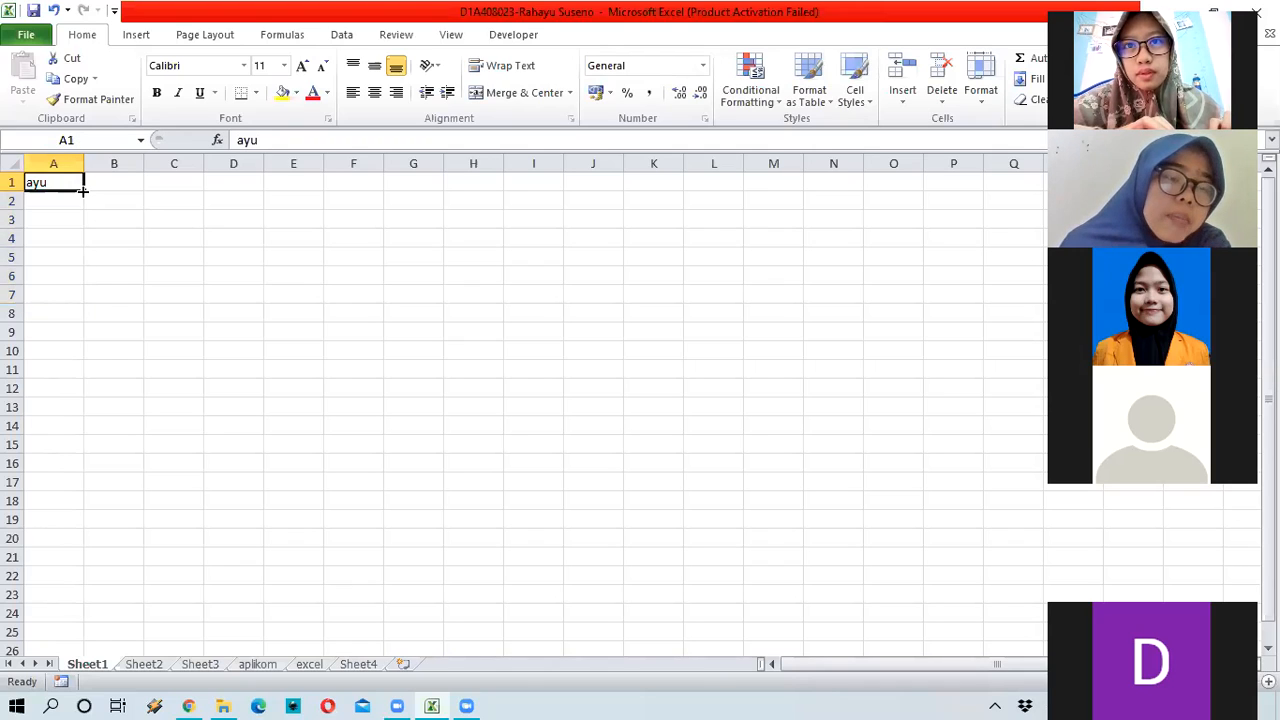
pyautogui.moveTo(84, 190); pyautogui.dragTo(53, 340)
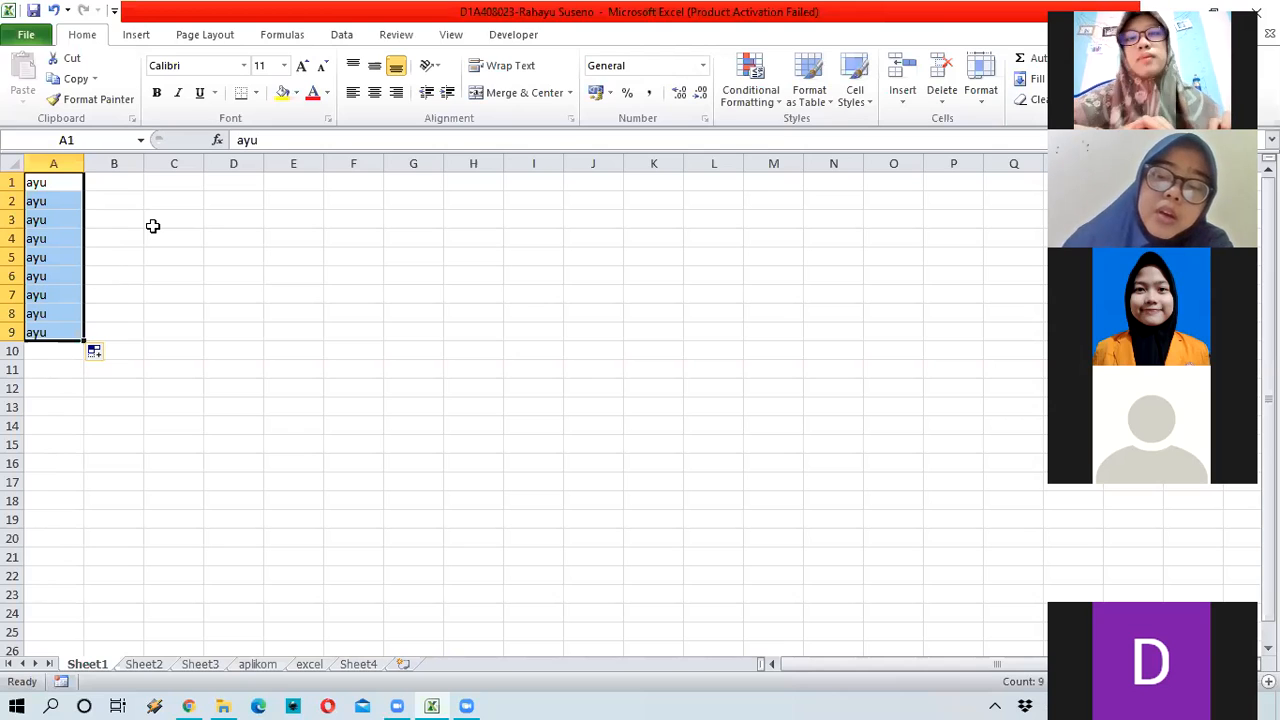
pyautogui.press('Delete')
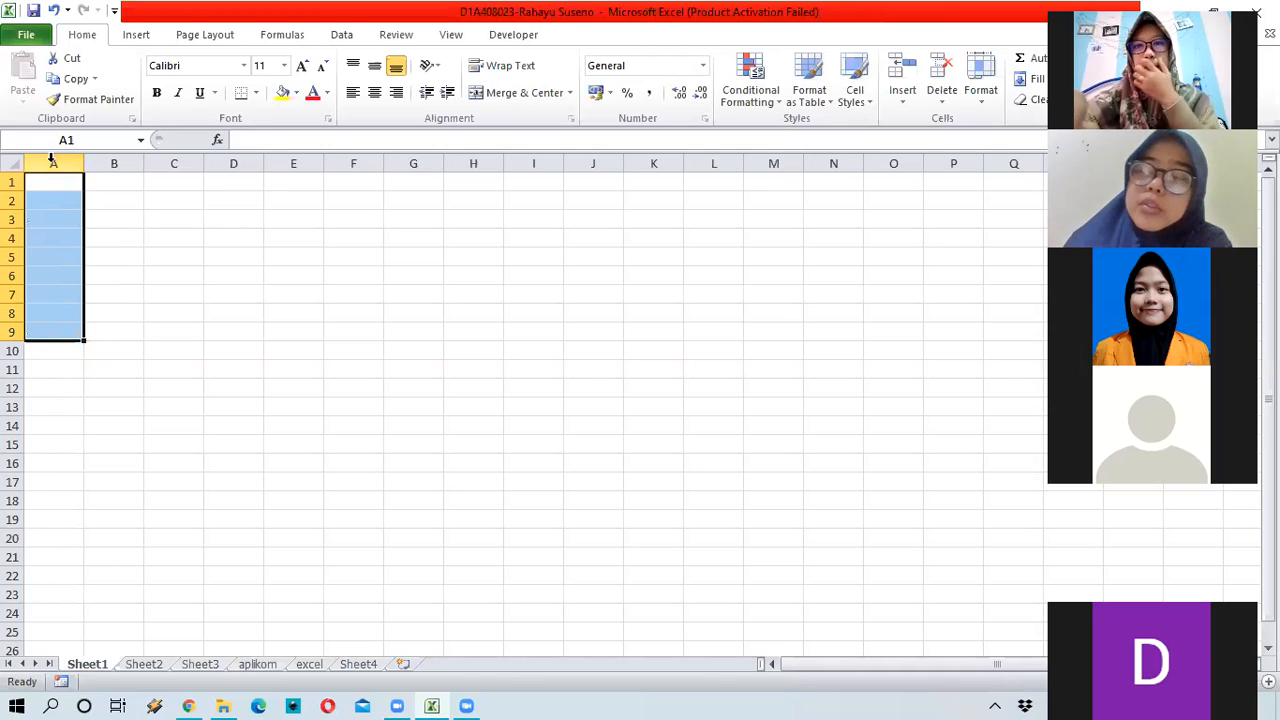
pyautogui.press('Up')
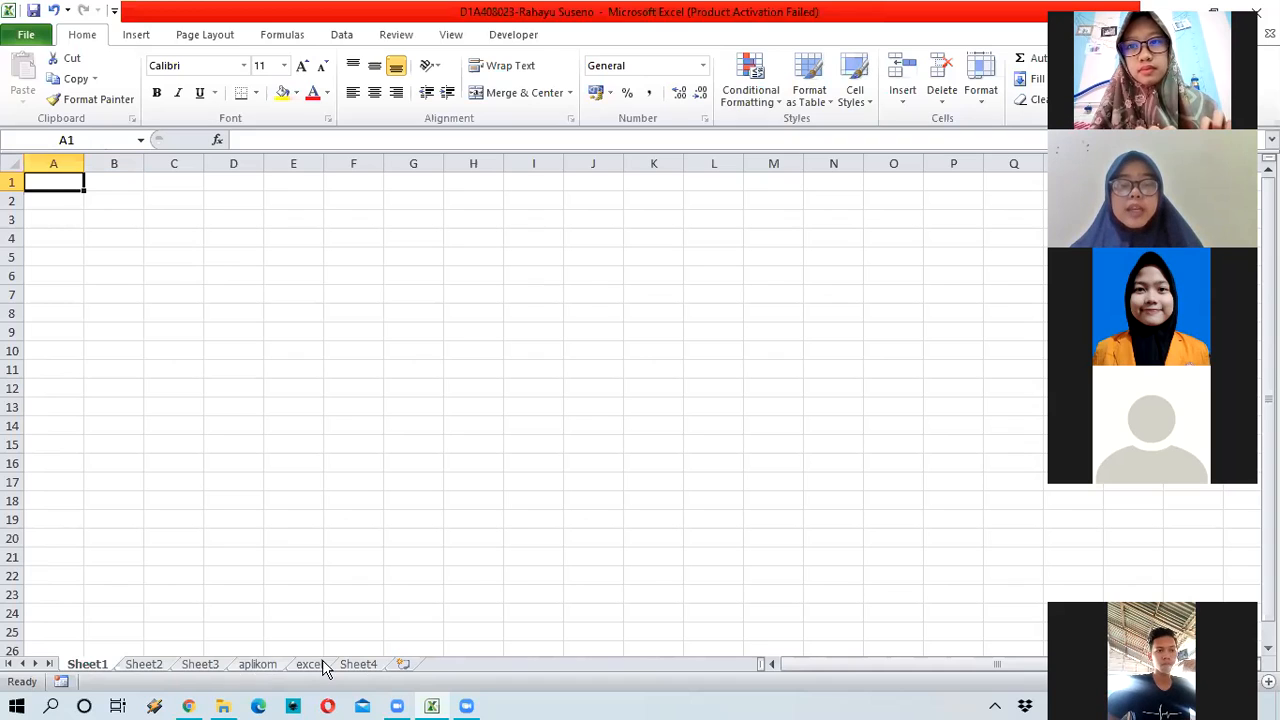
# Step: Rename Sheet1 to 'aplikom R1'
pyautogui.doubleClick(106, 665)
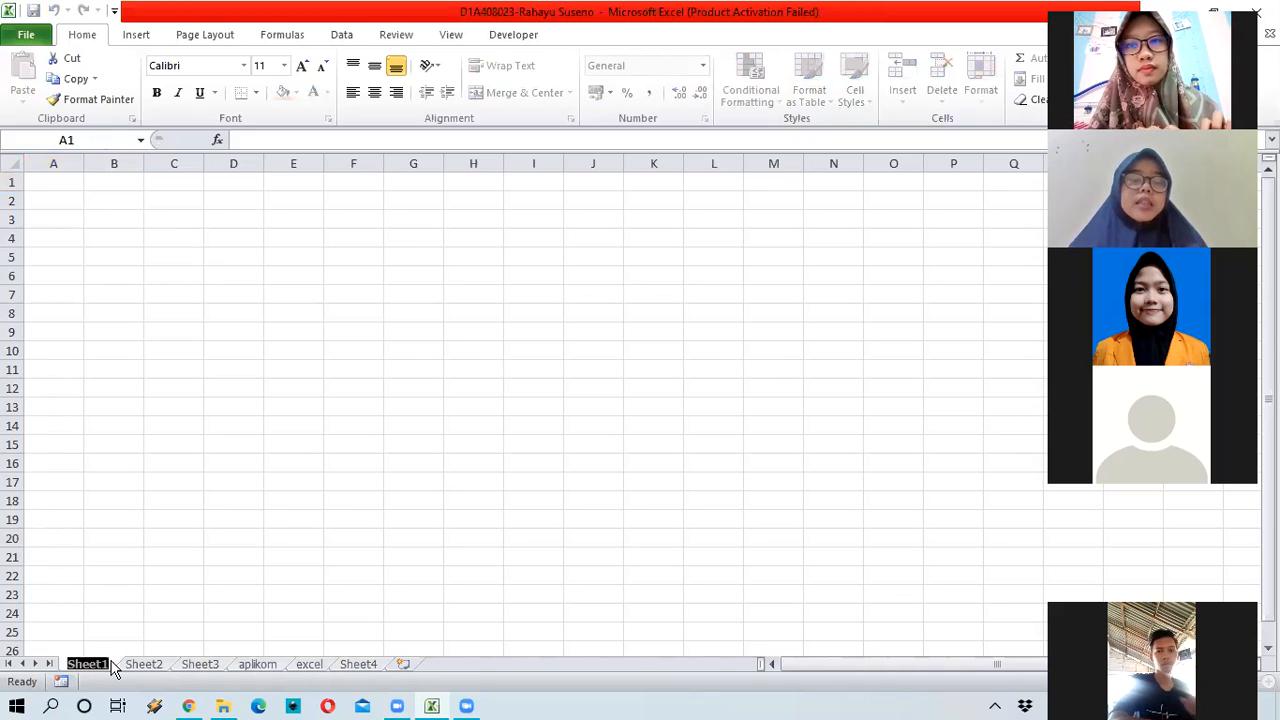
pyautogui.write('aplikom')
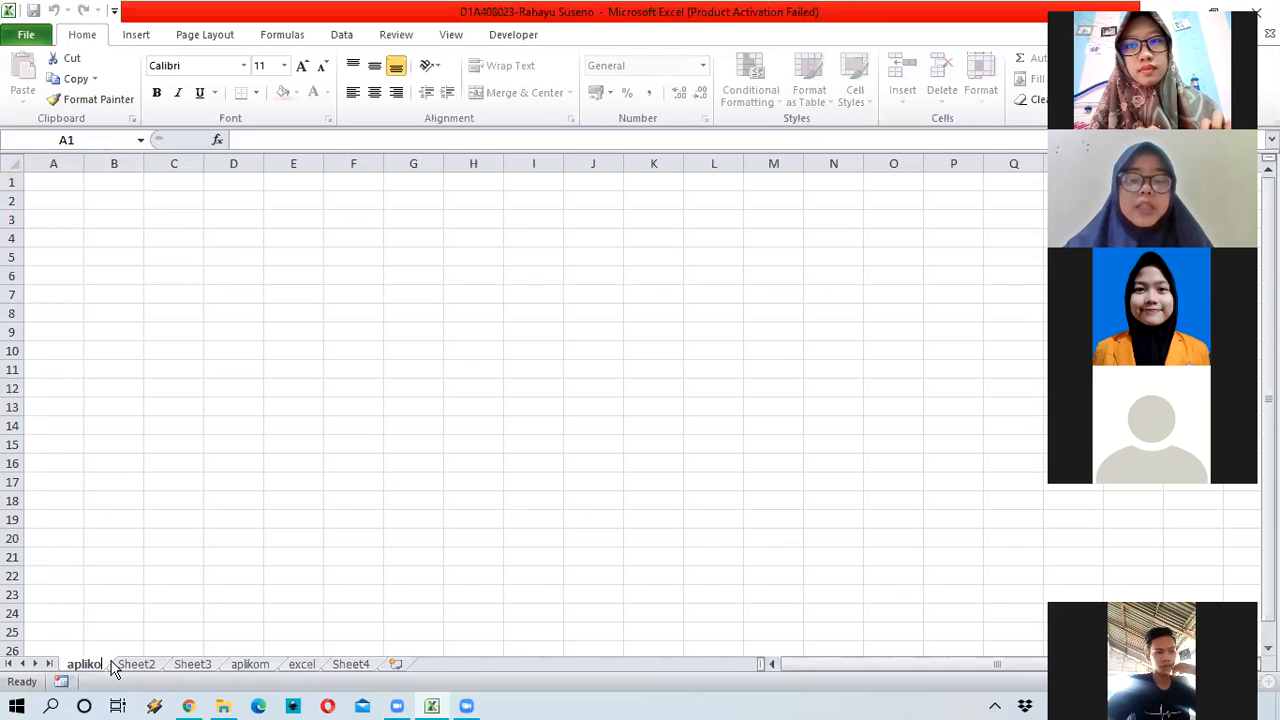
pyautogui.write(' R1')
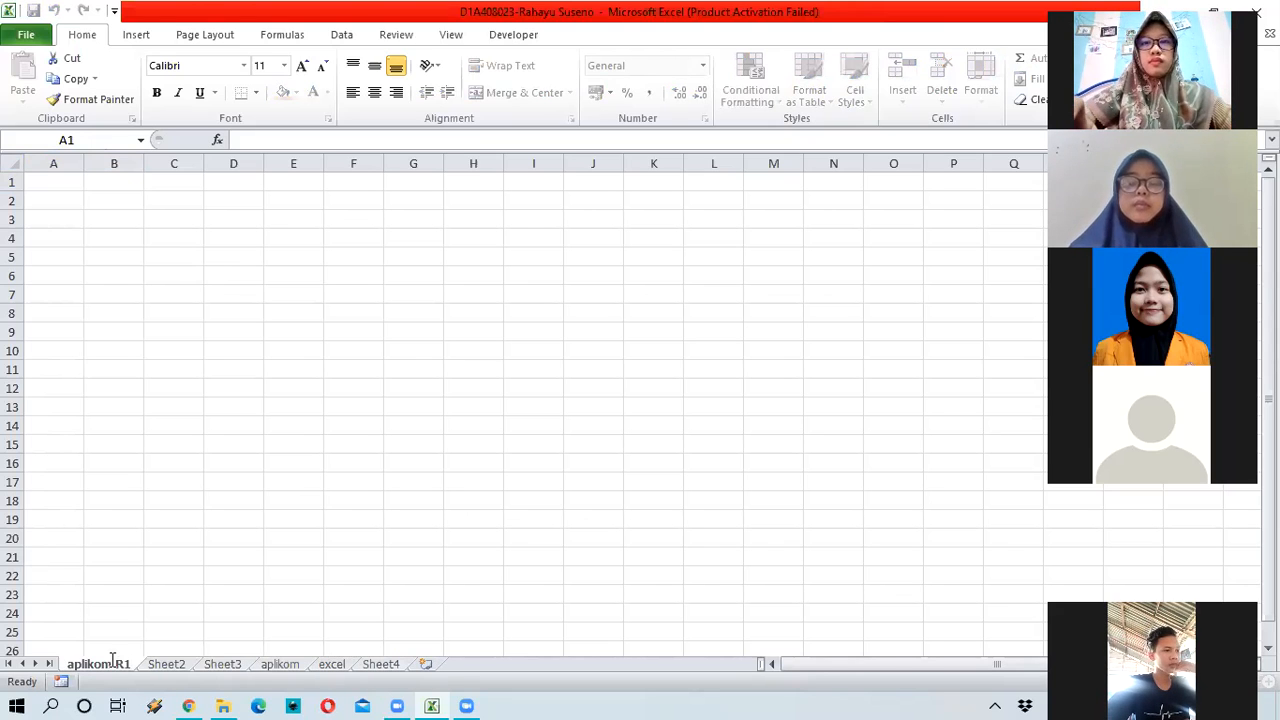
pyautogui.press('Return')
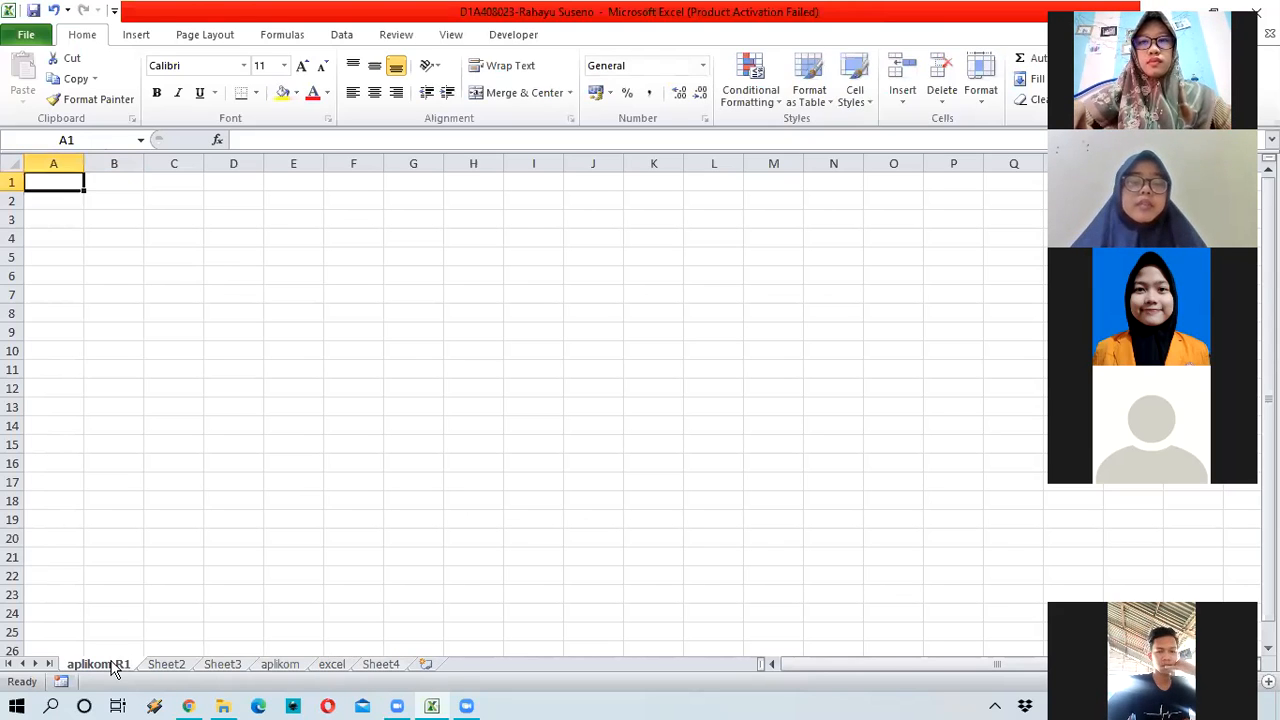
# Step: Rename Sheet2 to 'aplikom2'
pyautogui.click(168, 665)
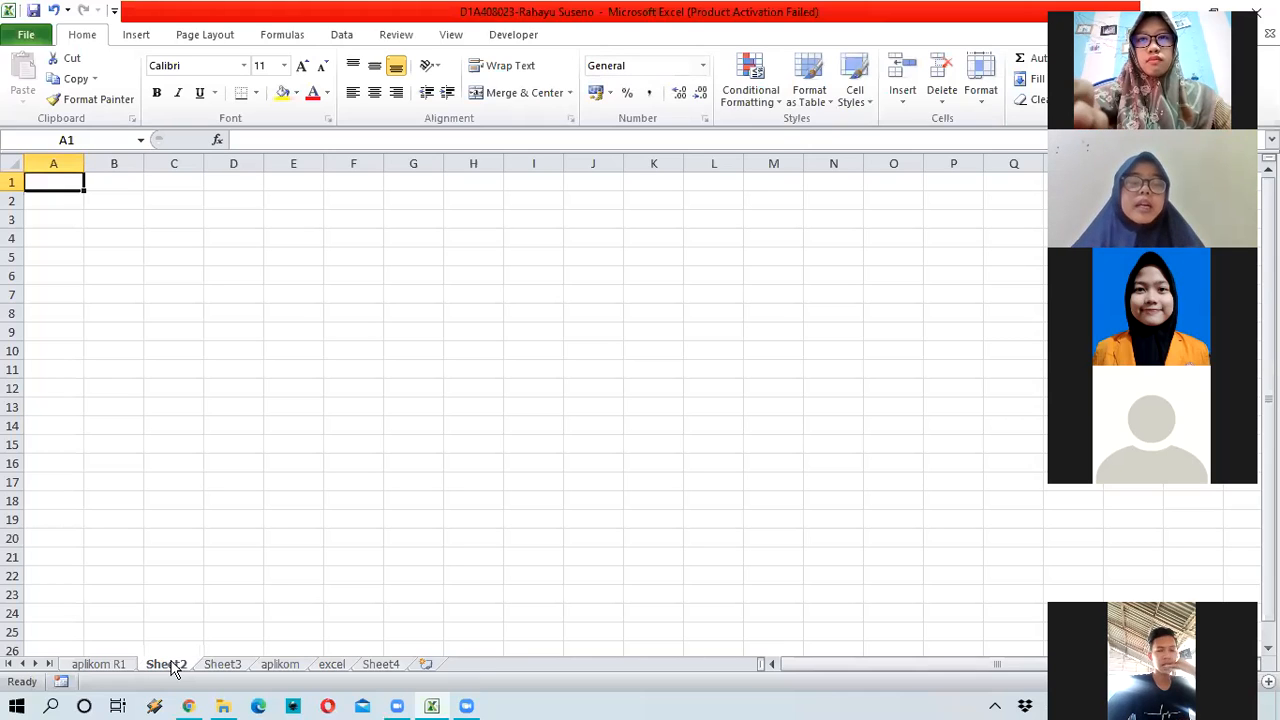
pyautogui.rightClick(172, 666)
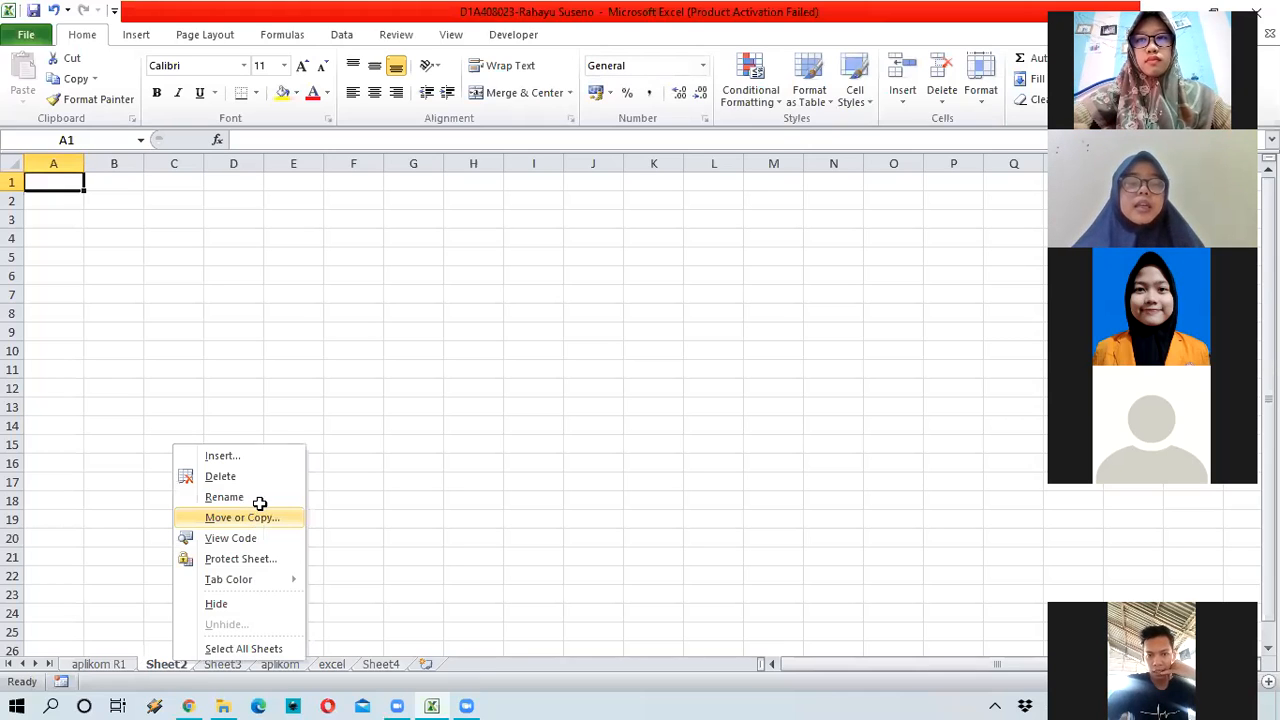
pyautogui.click(259, 500)
pyautogui.write('apl')
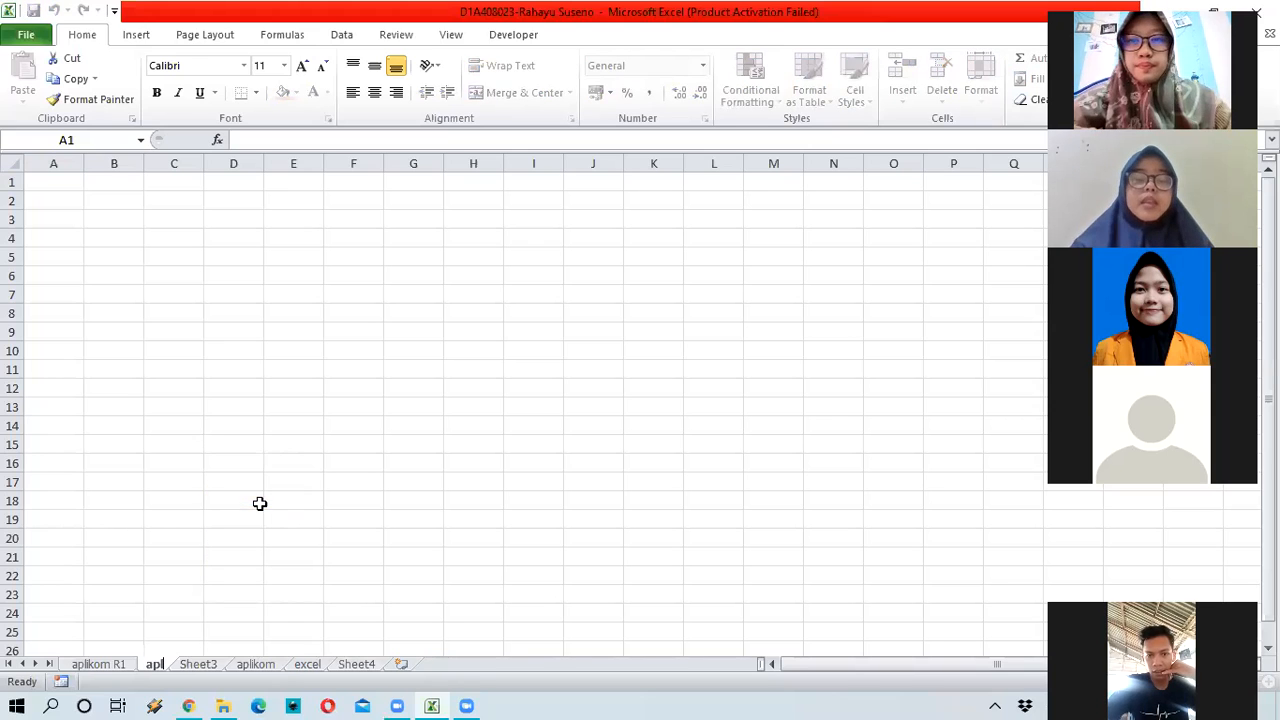
pyautogui.write('ikom')
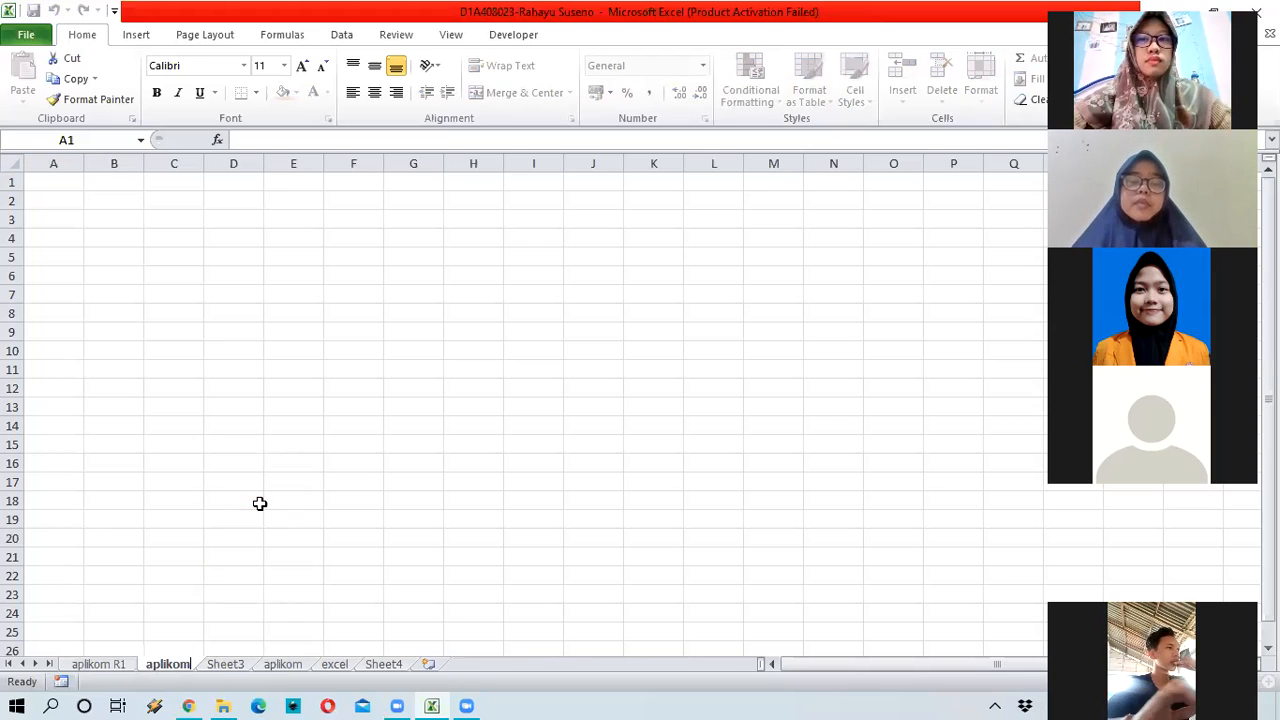
pyautogui.write('2')
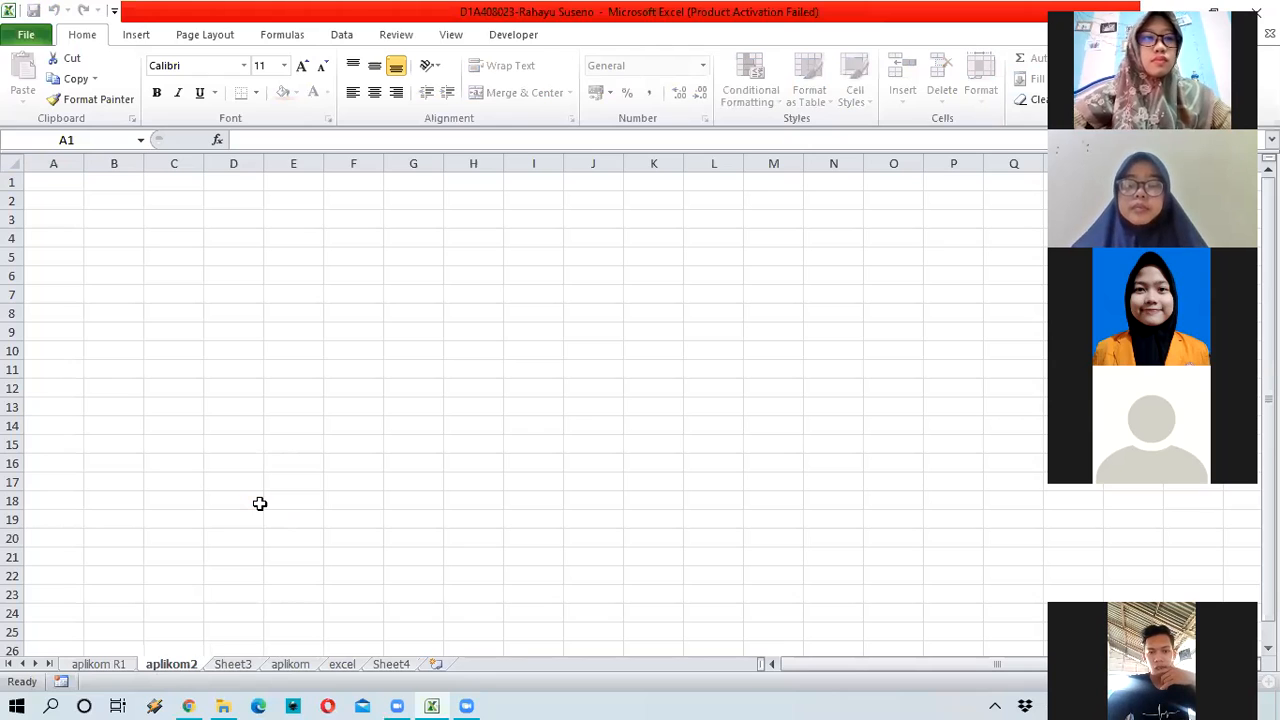
pyautogui.press('Return')
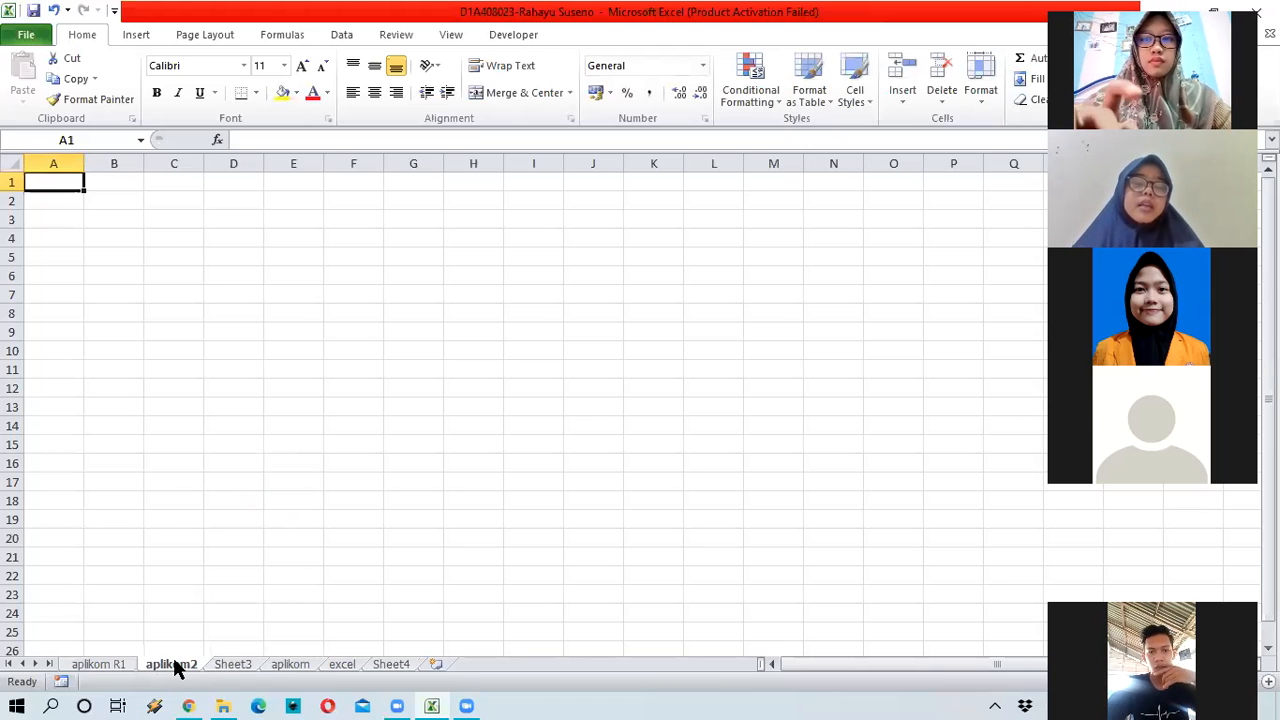
# Step: Try renaming the sheet to 'aplikom', dismiss the duplicate-name error, and keep 'aplikom2'
pyautogui.doubleClick(175, 660)
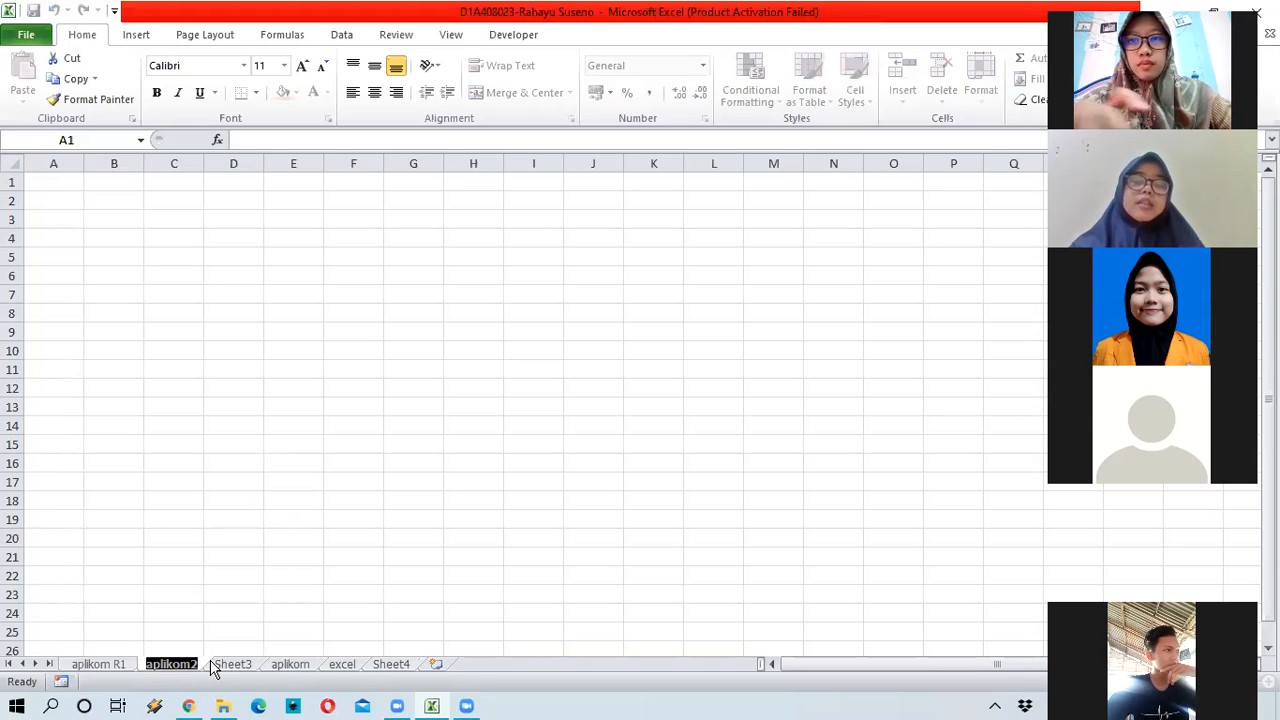
pyautogui.press('BackSpace')
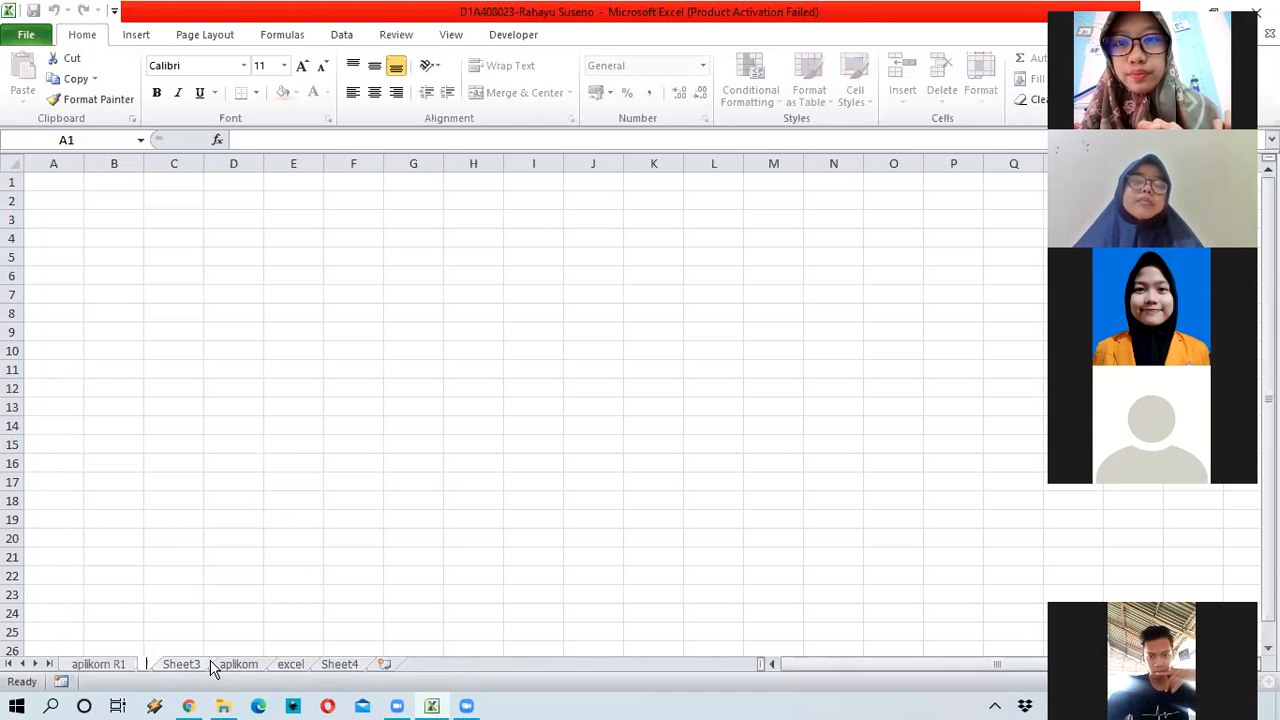
pyautogui.write('aplikom')
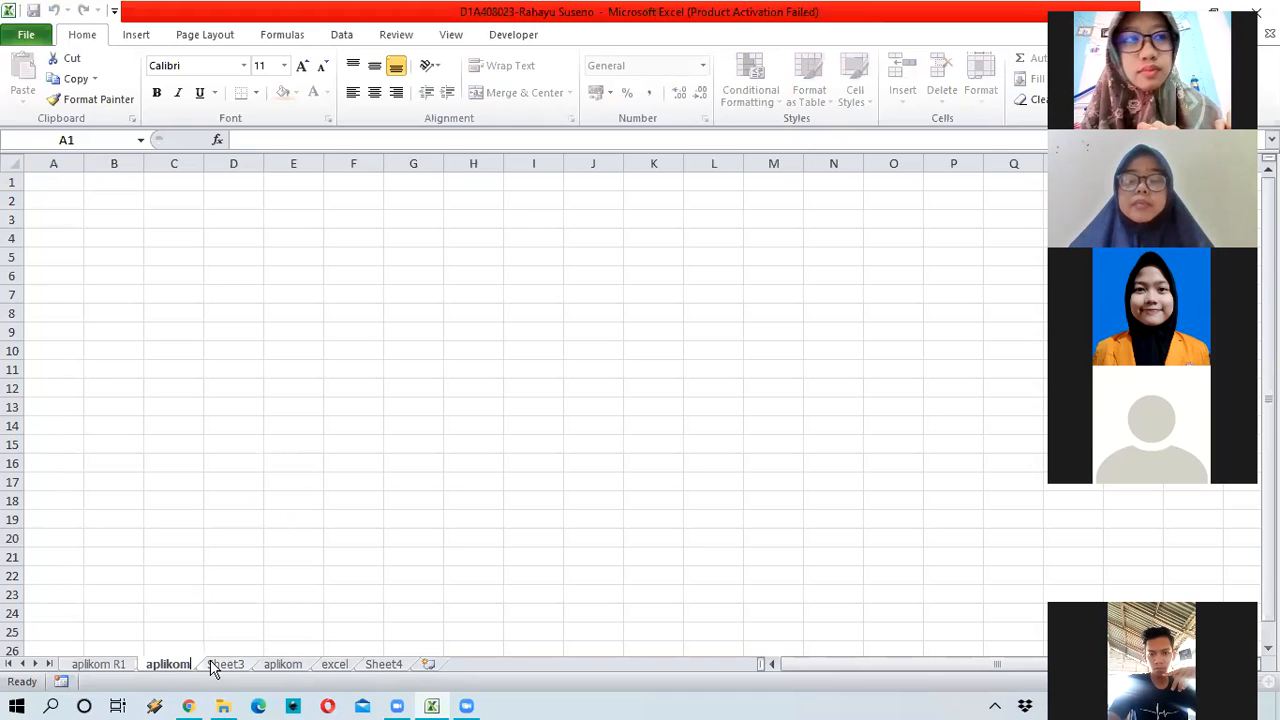
pyautogui.press('Return')
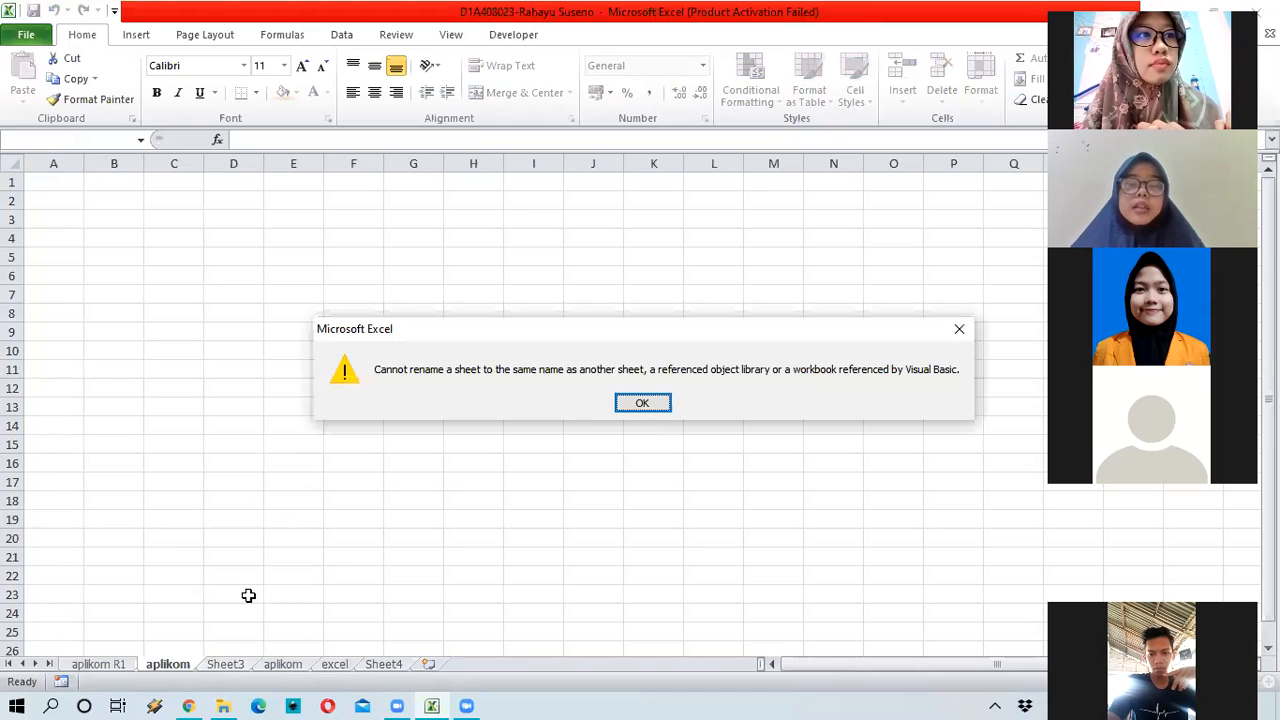
pyautogui.press('Return')
pyautogui.press('Return')
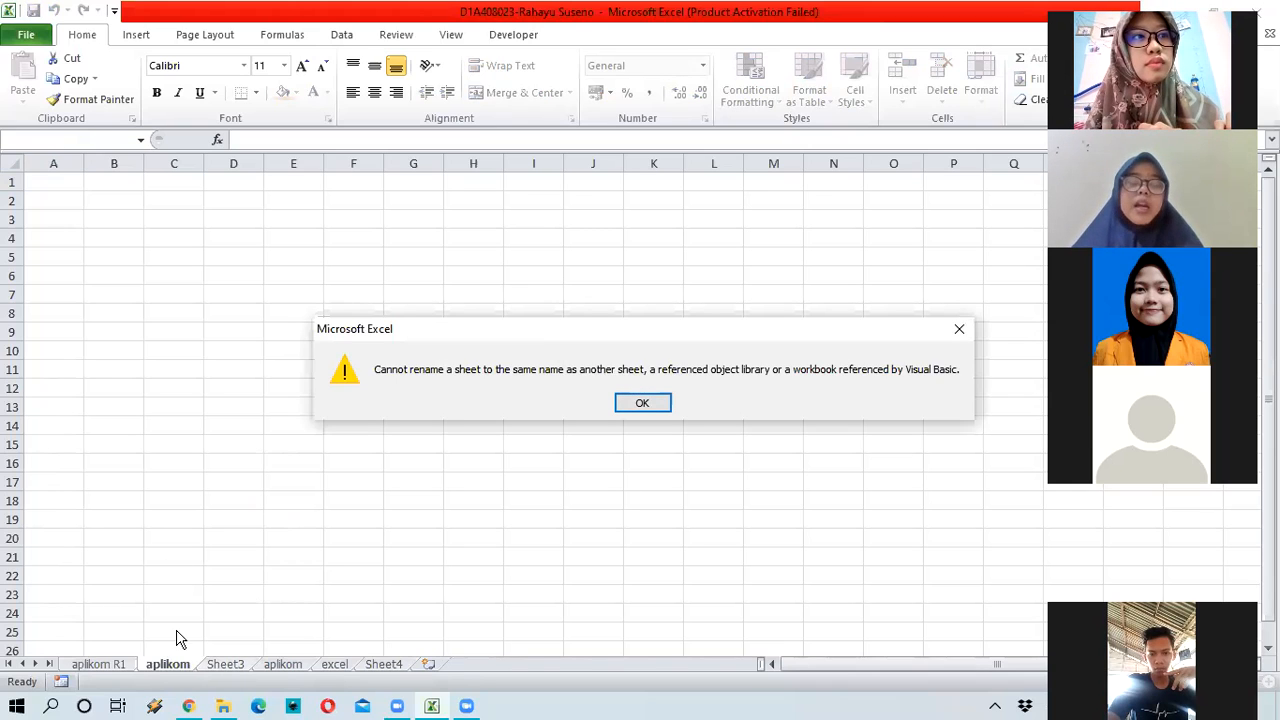
pyautogui.click(645, 402)
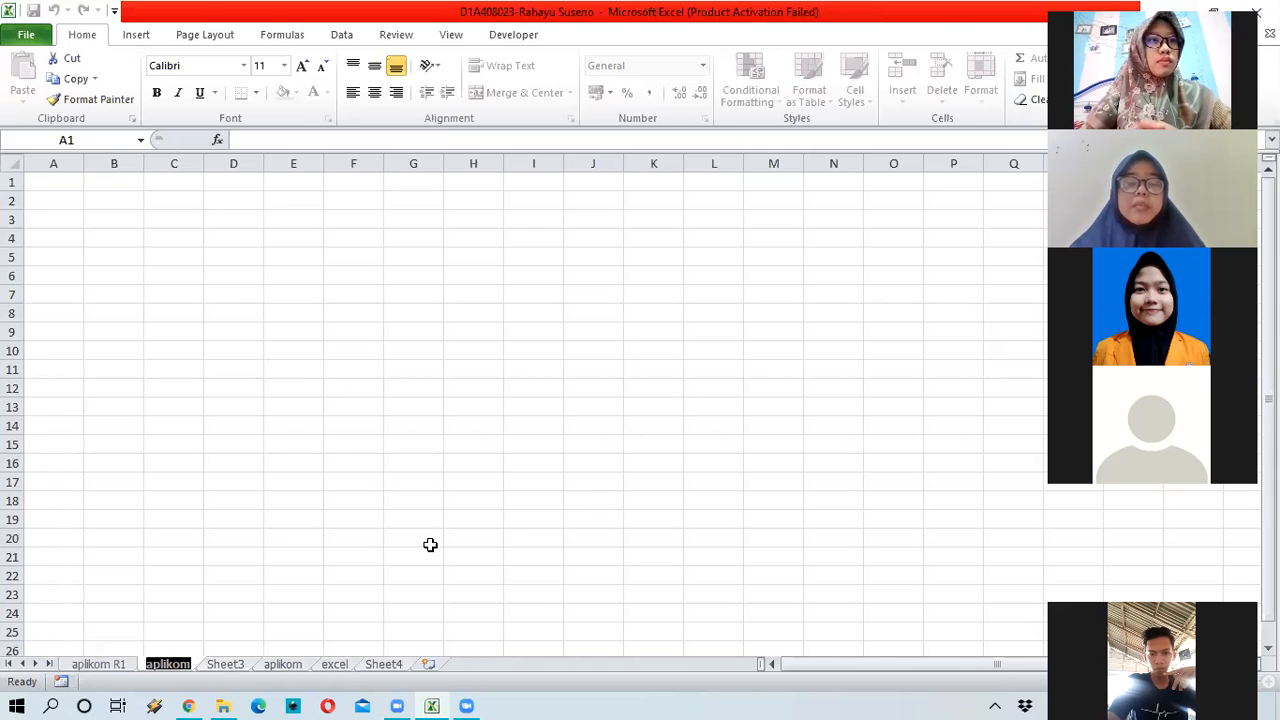
pyautogui.press('End')
pyautogui.write('2')
pyautogui.press('Return')
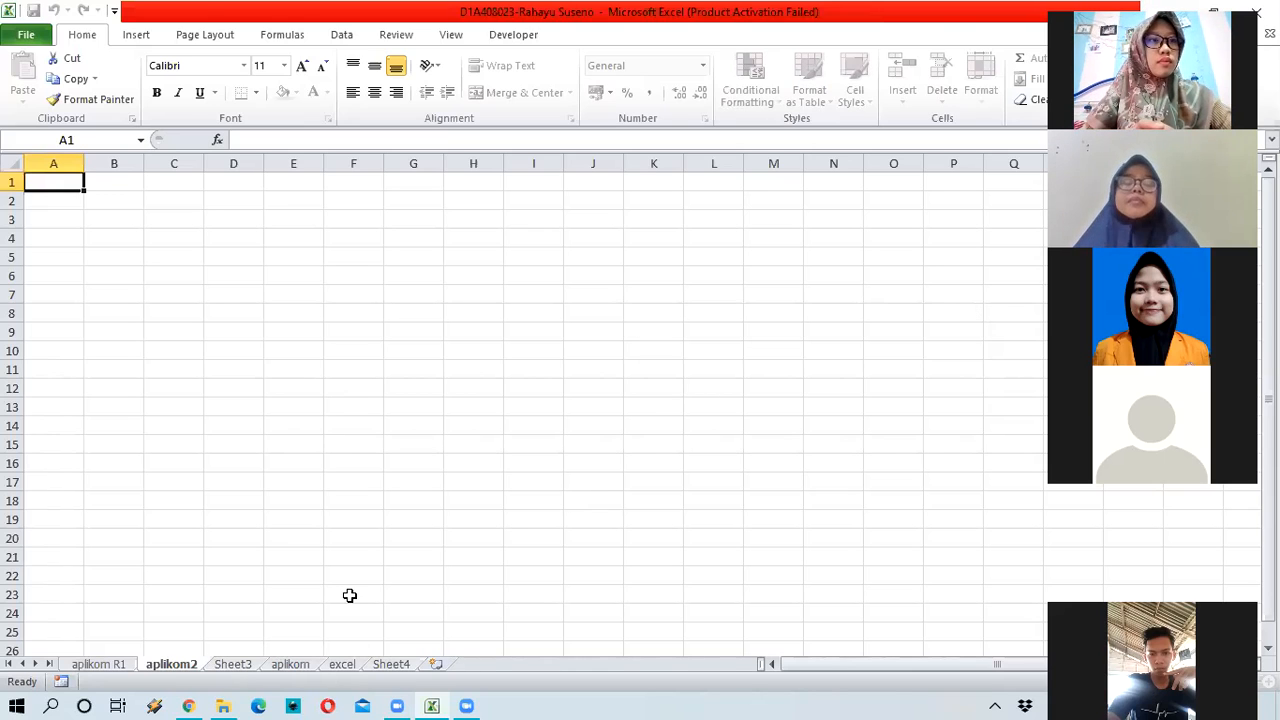
# Step: Delete Sheet3 and insert a new blank worksheet
pyautogui.rightClick(229, 667)
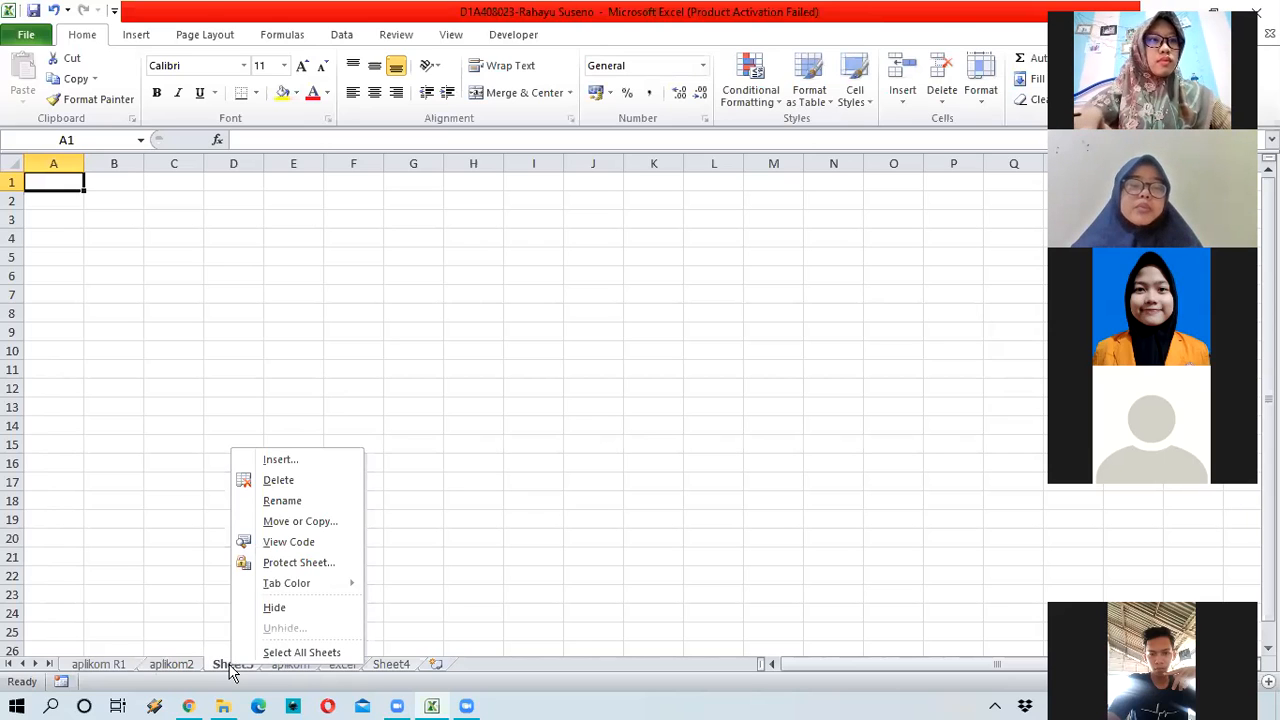
pyautogui.click(308, 484)
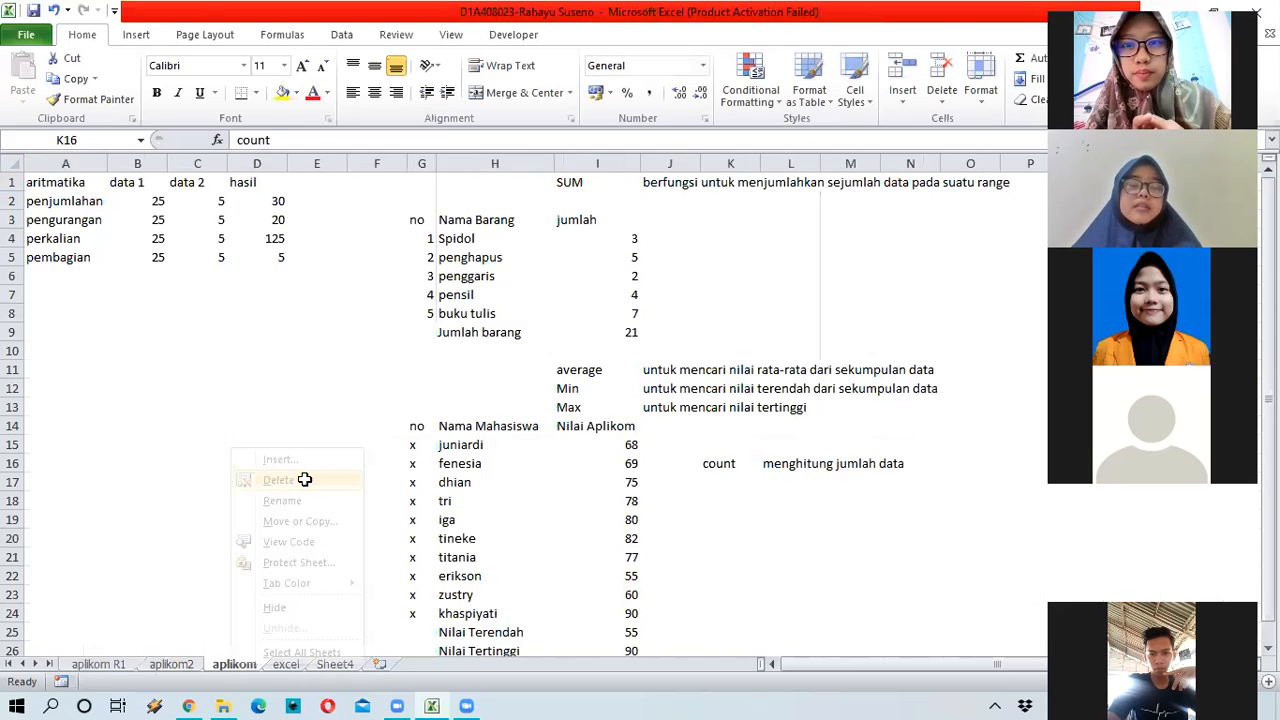
pyautogui.rightClick(172, 668)
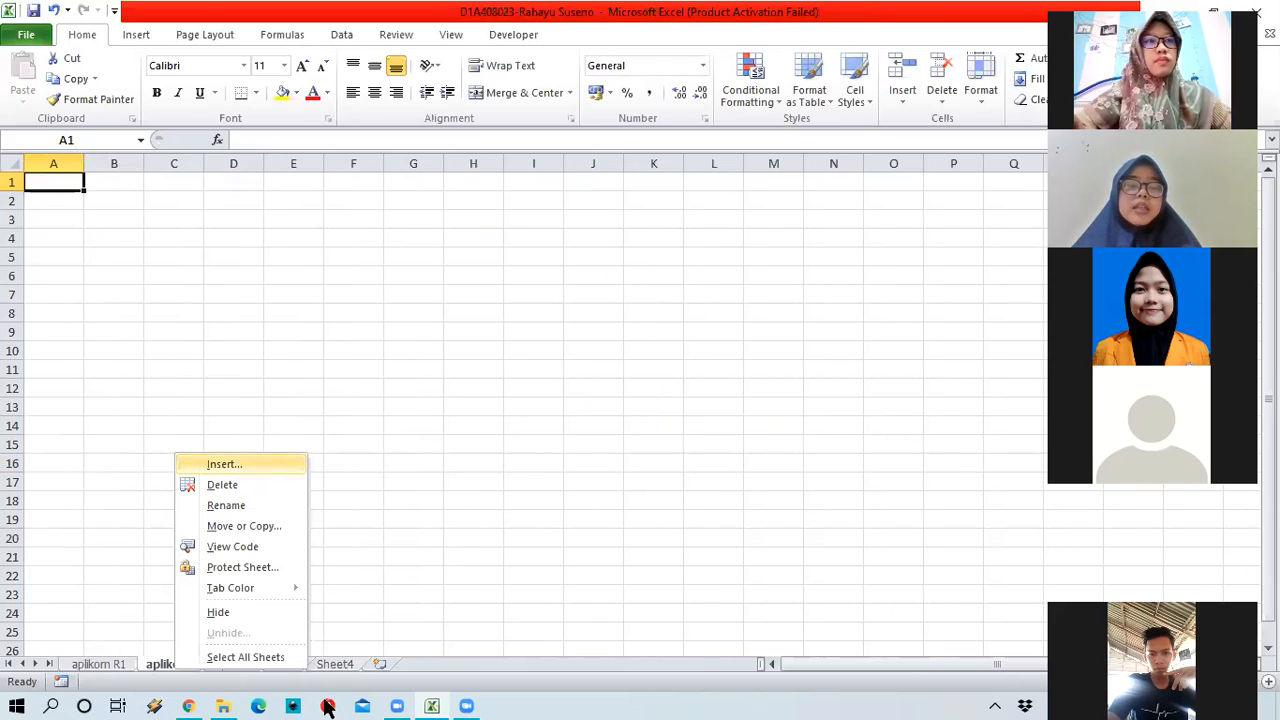
pyautogui.press('Return')
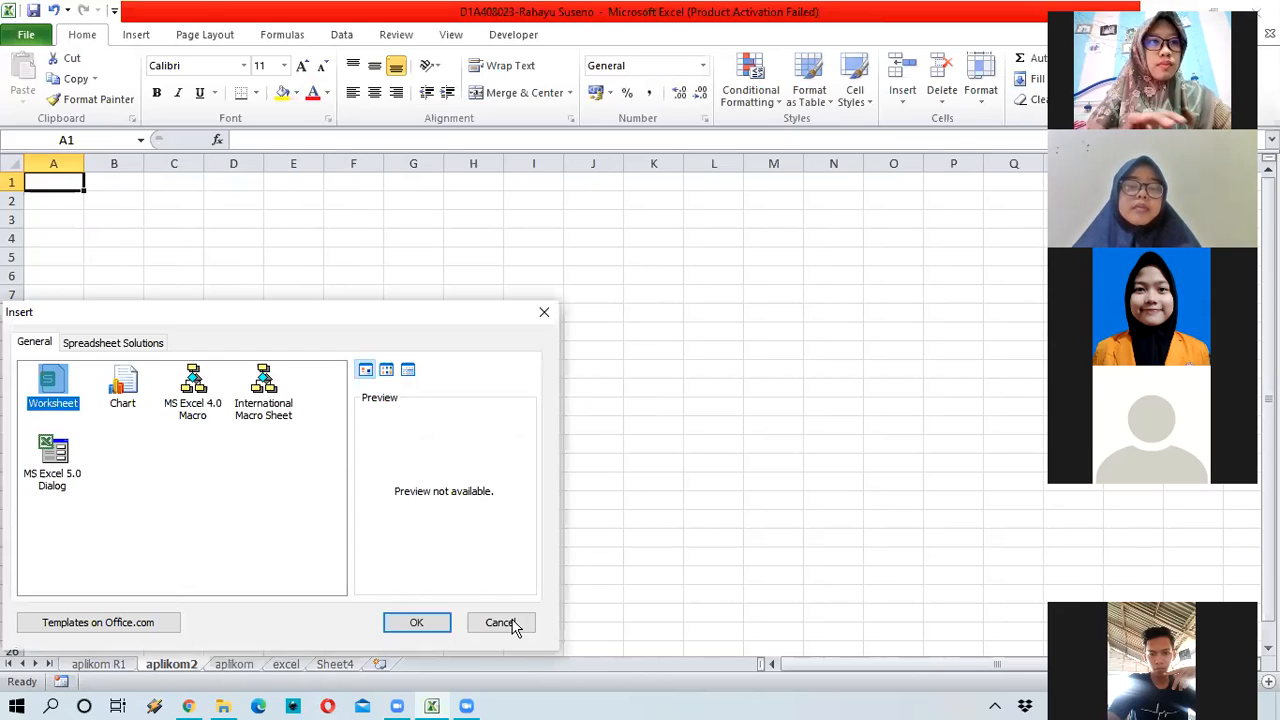
pyautogui.click(448, 618)
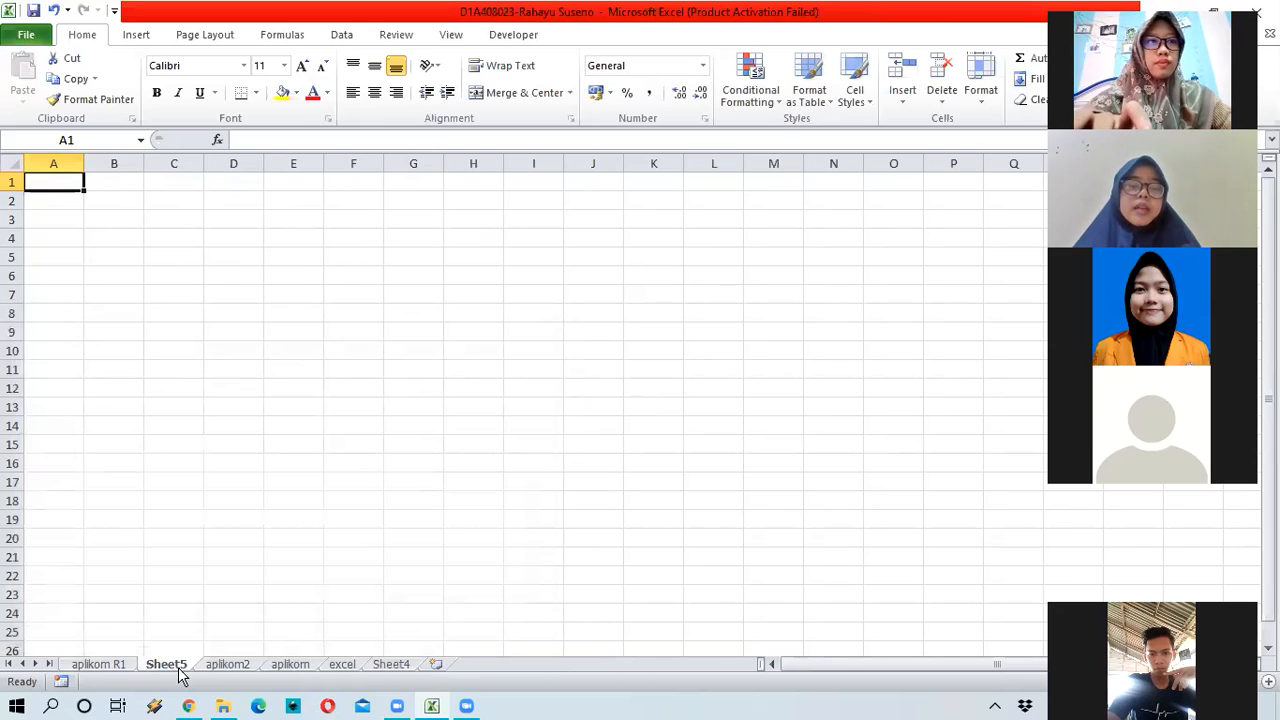
# Step: Add two more blank sheets and move Sheet7 right after aplikom R1, showing aplikom R1
pyautogui.click(441, 673)
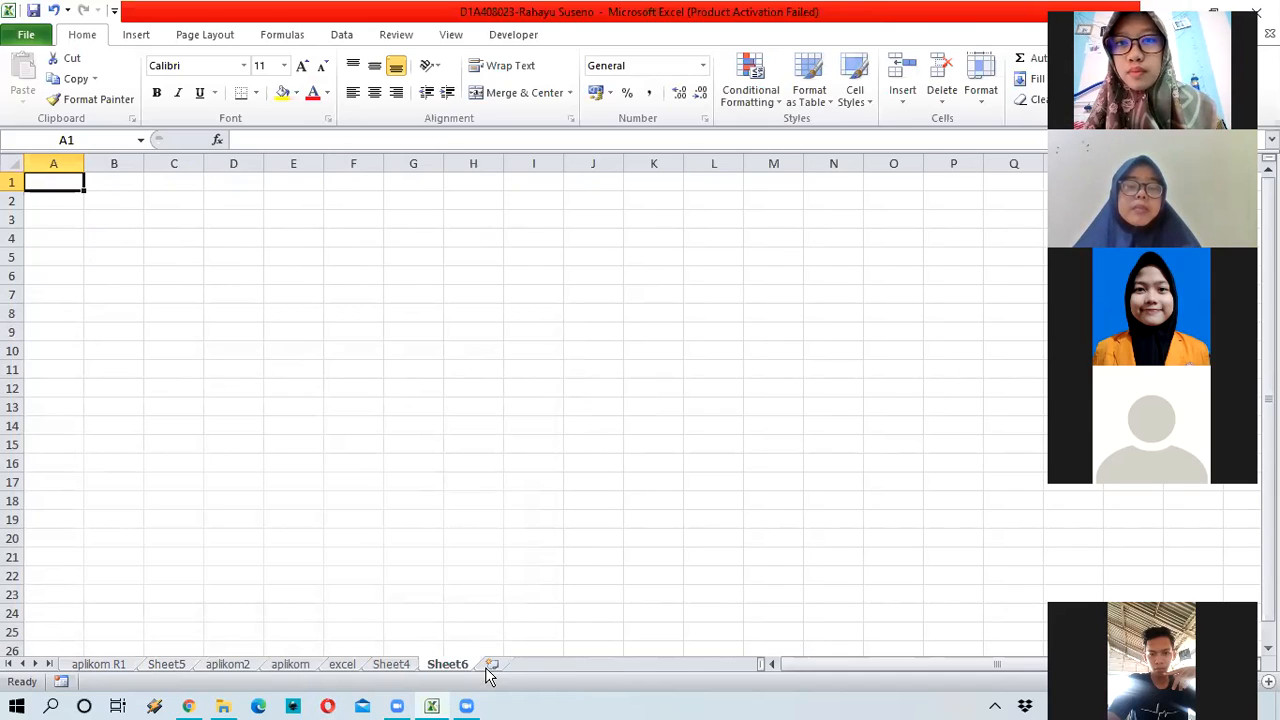
pyautogui.click(490, 666)
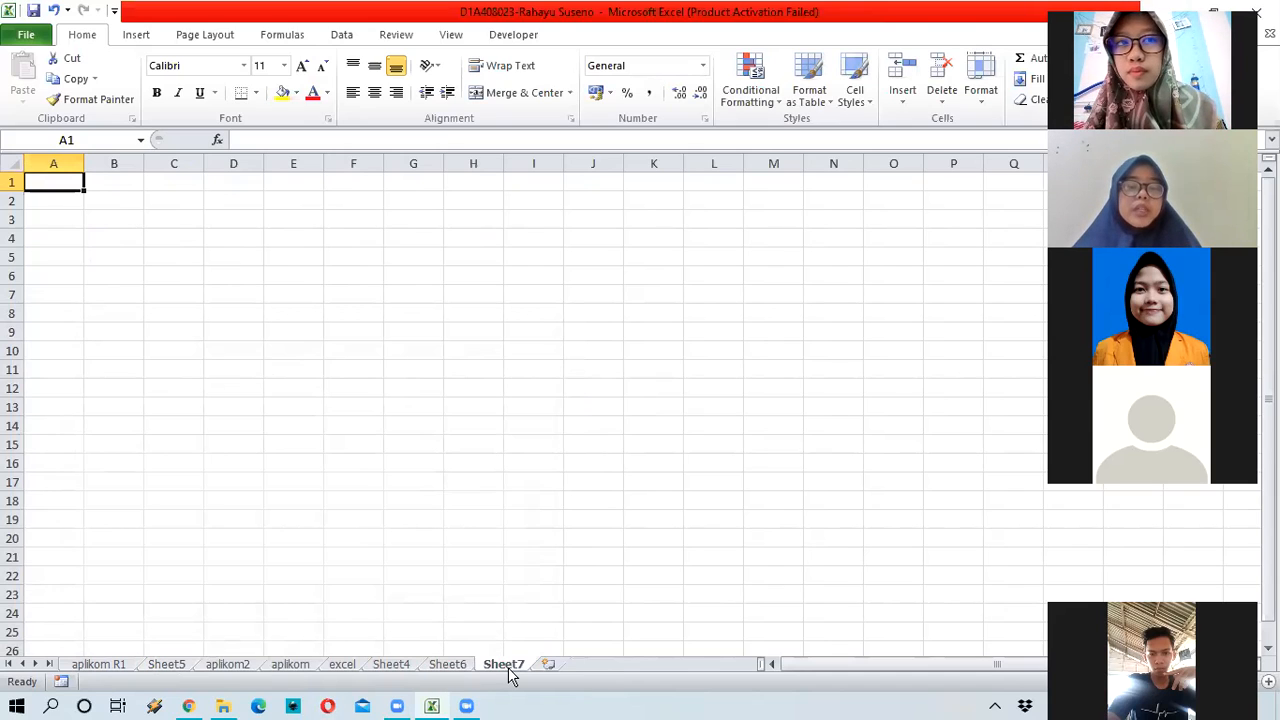
pyautogui.moveTo(510, 676); pyautogui.dragTo(166, 674)
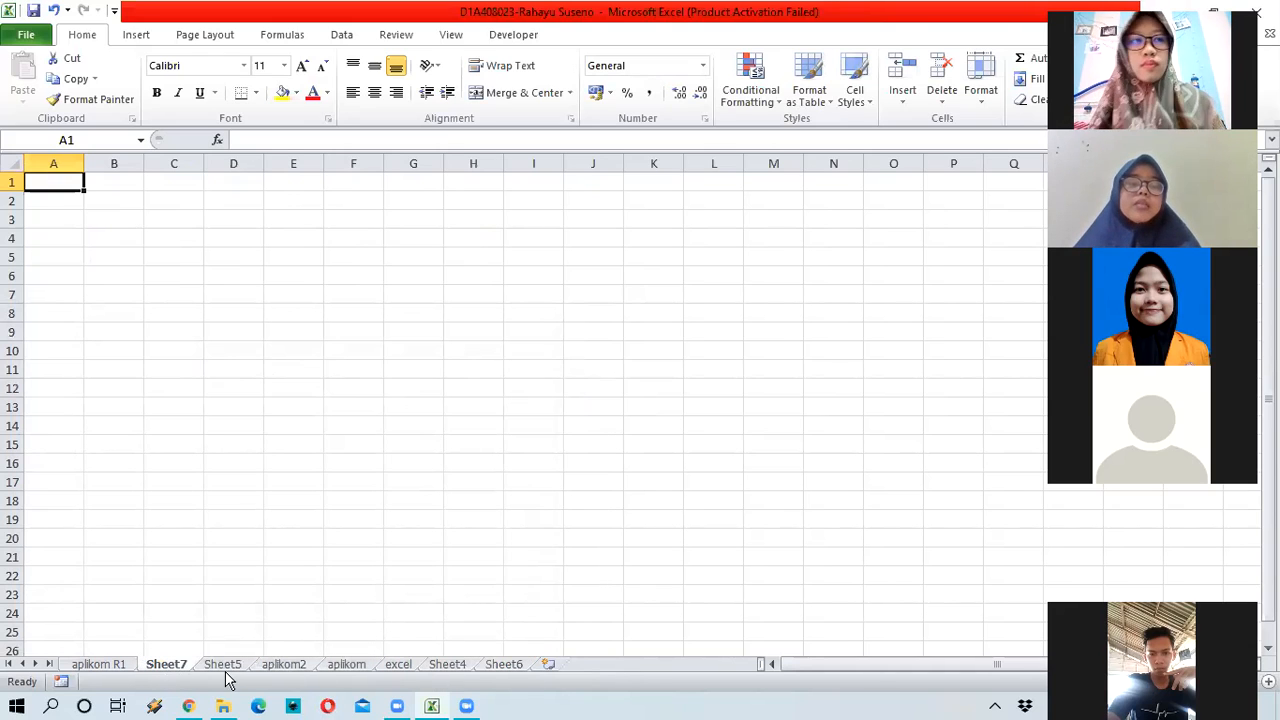
pyautogui.click(110, 665)
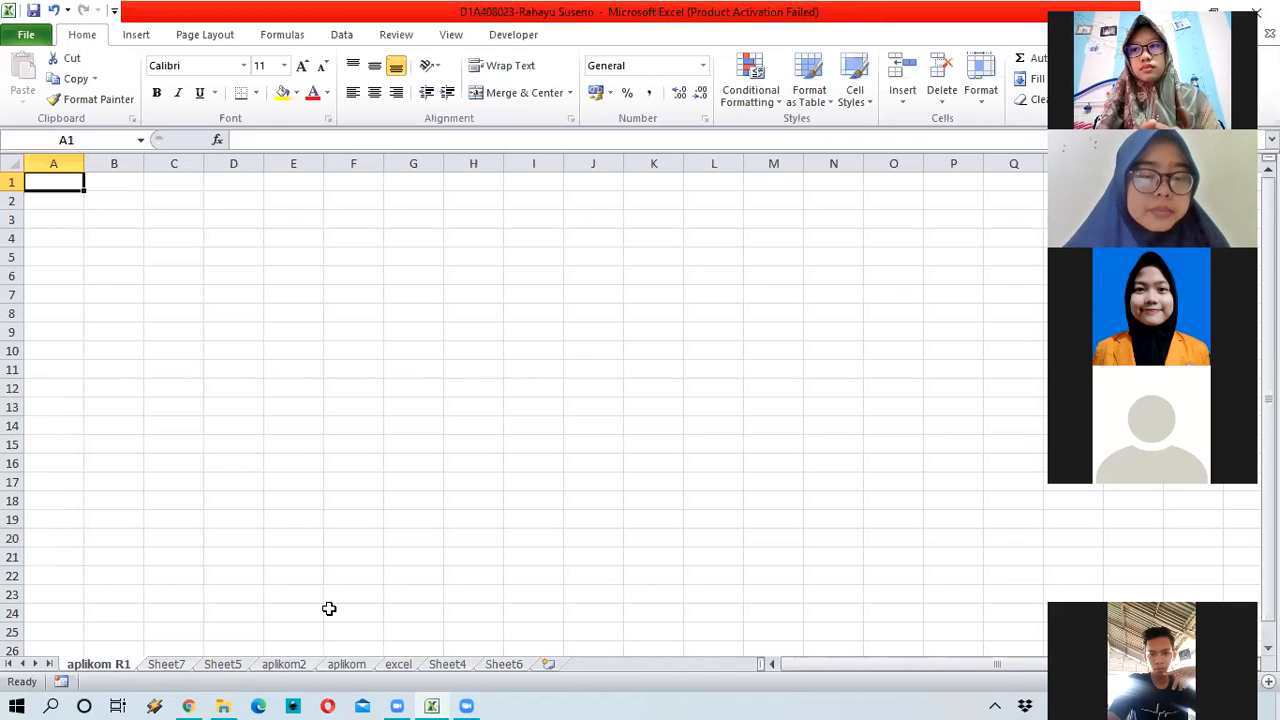
# Step: Copy the aritmatika table A1:C5 from aplikom into aplikom R1 at A1 and autofit column A
pyautogui.click(346, 668)
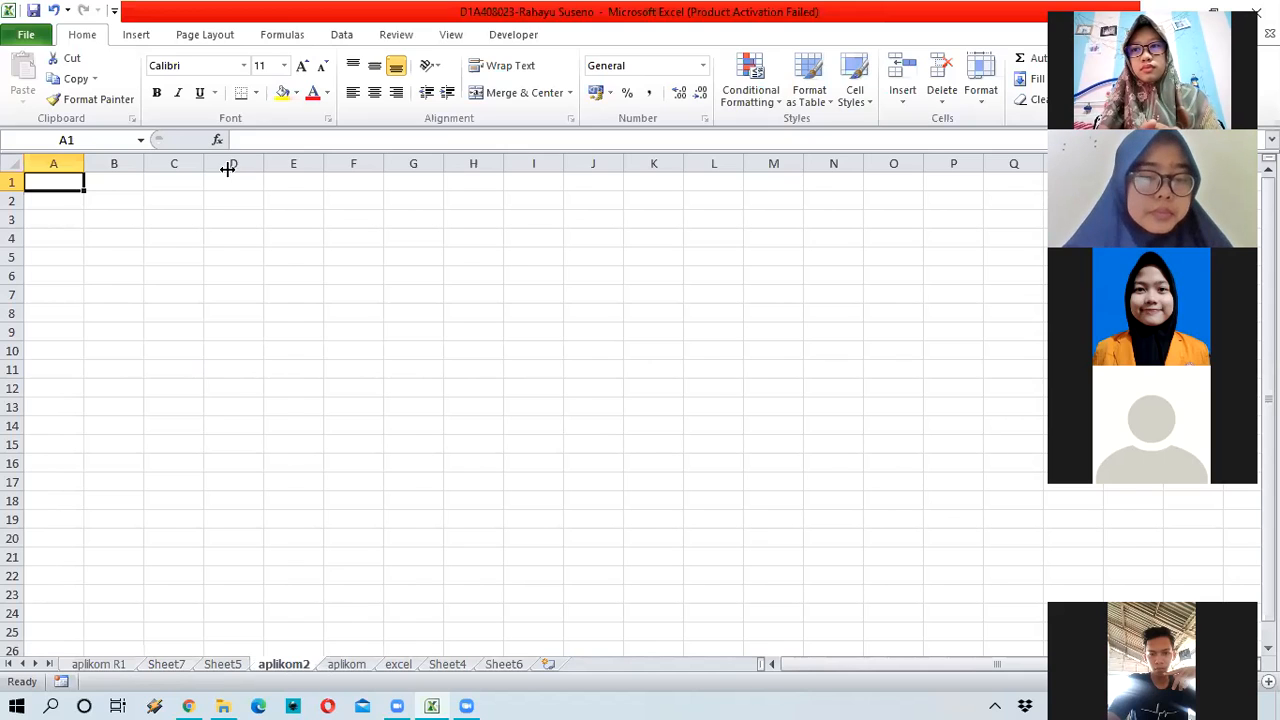
pyautogui.click(100, 186)
pyautogui.moveTo(62, 192); pyautogui.dragTo(200, 315)
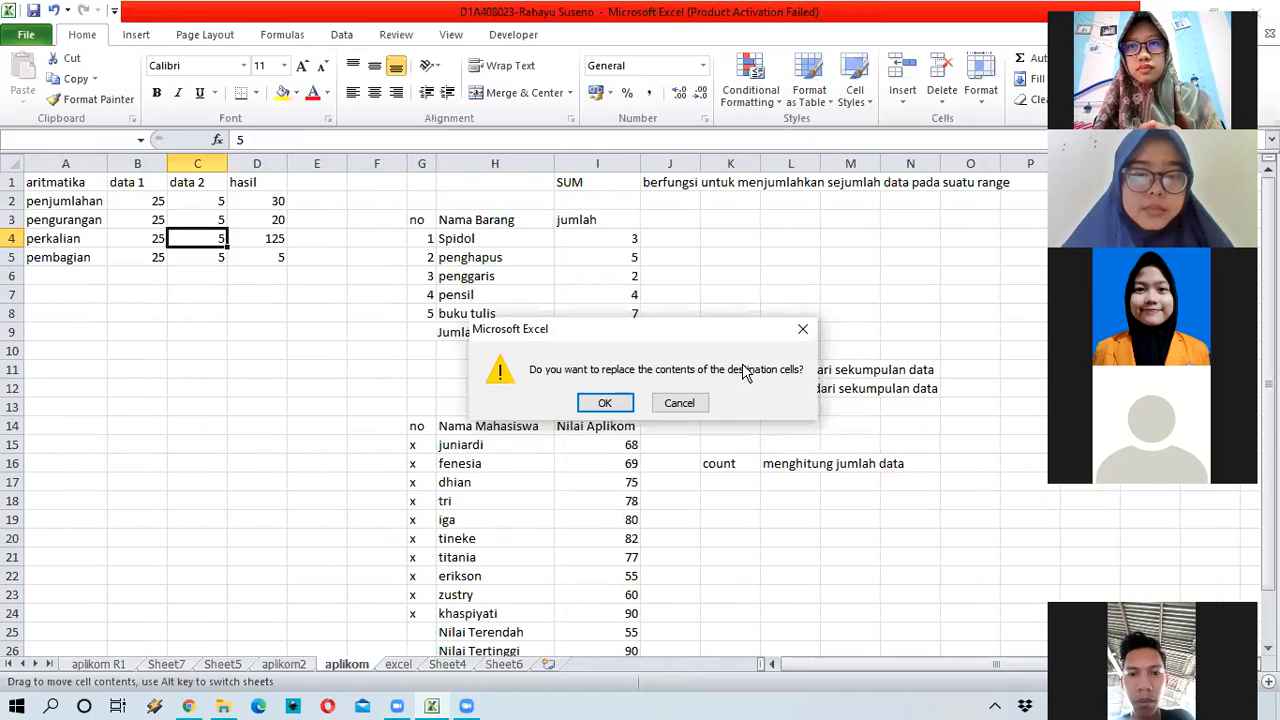
pyautogui.moveTo(76, 183); pyautogui.dragTo(190, 256)
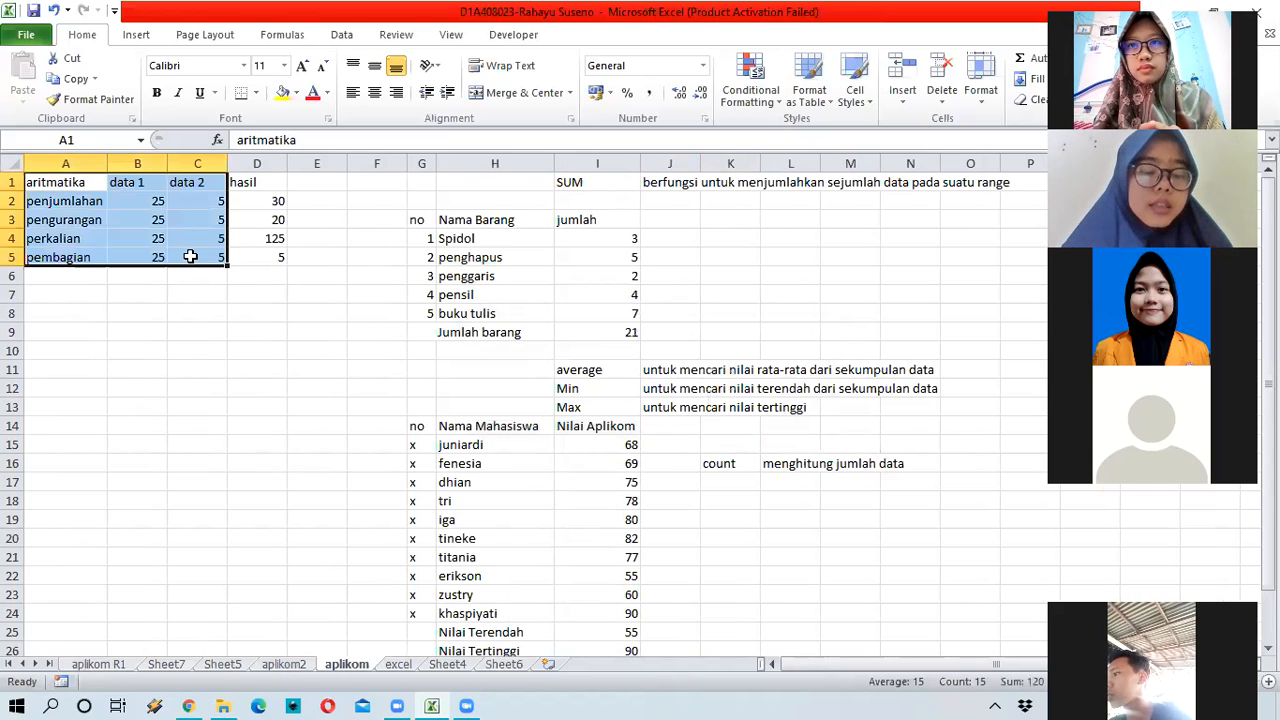
pyautogui.hotkey('ctrl', 'c')
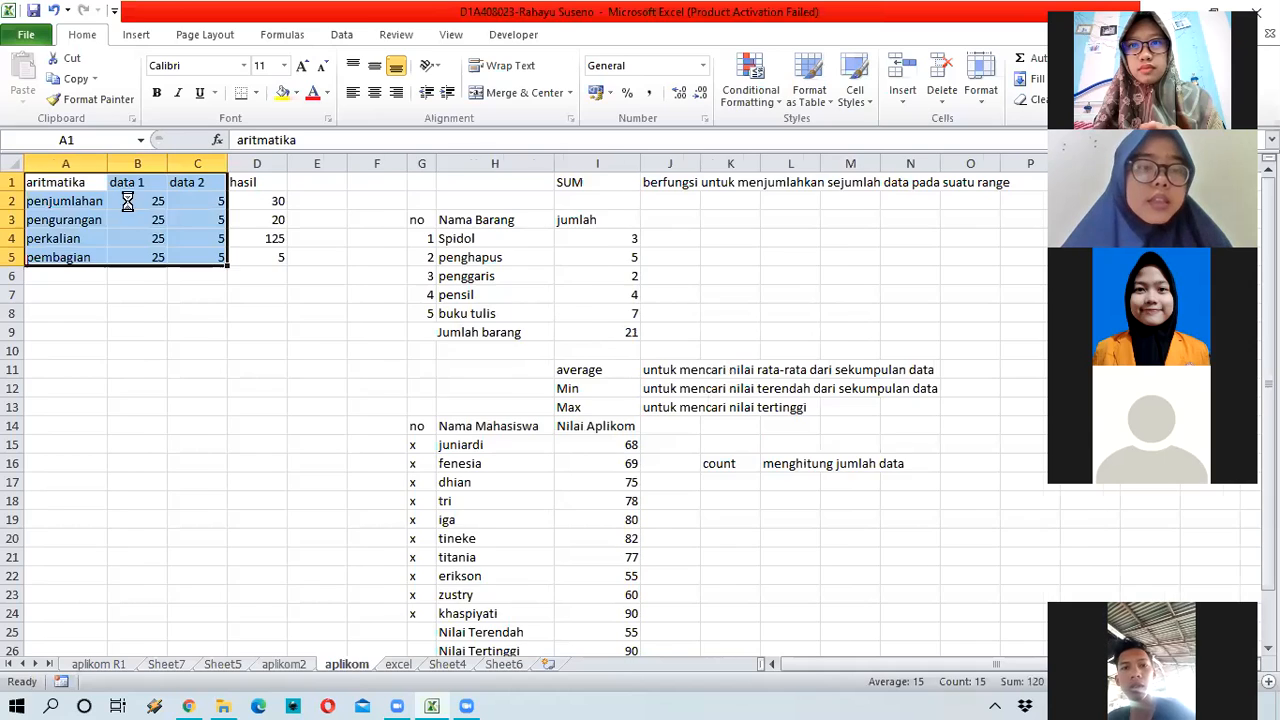
pyautogui.click(98, 664)
pyautogui.hotkey('ctrl', 'v')
pyautogui.doubleClick(83, 160)
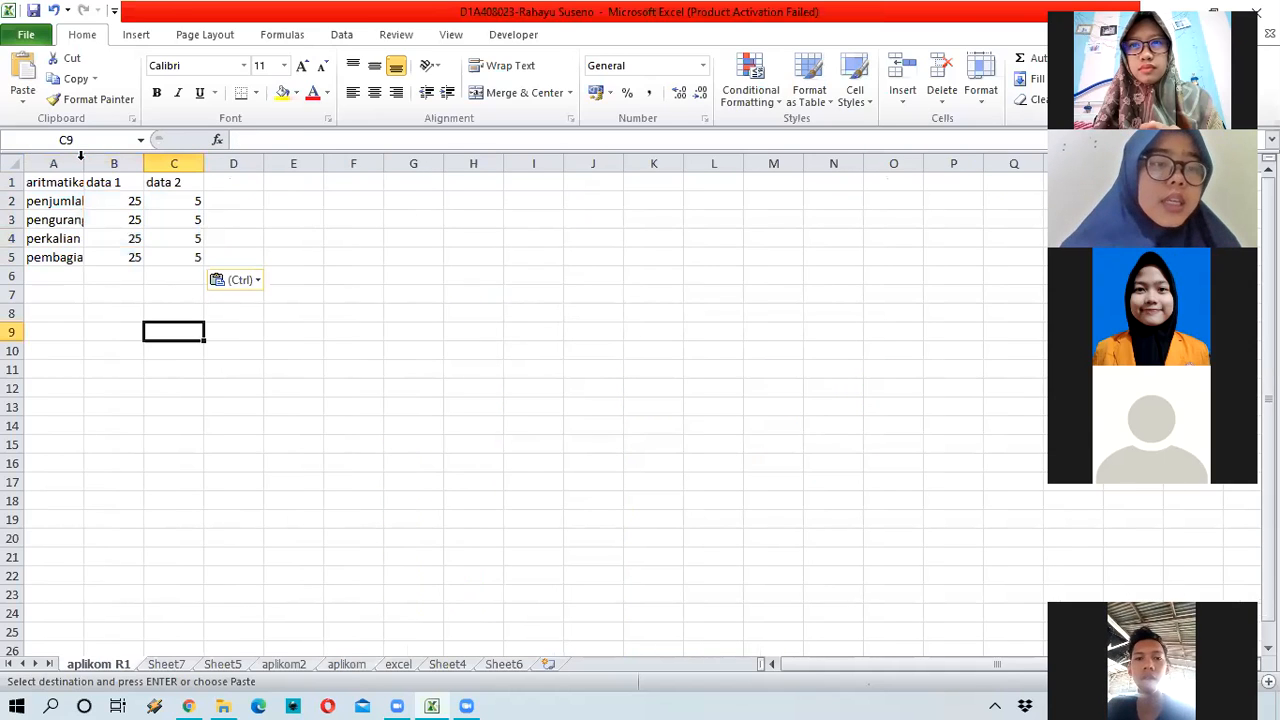
# Step: Point out the data 1 heading and the penjumlahan, perkalian and pembagian rows, then select D1
pyautogui.click(80, 200)
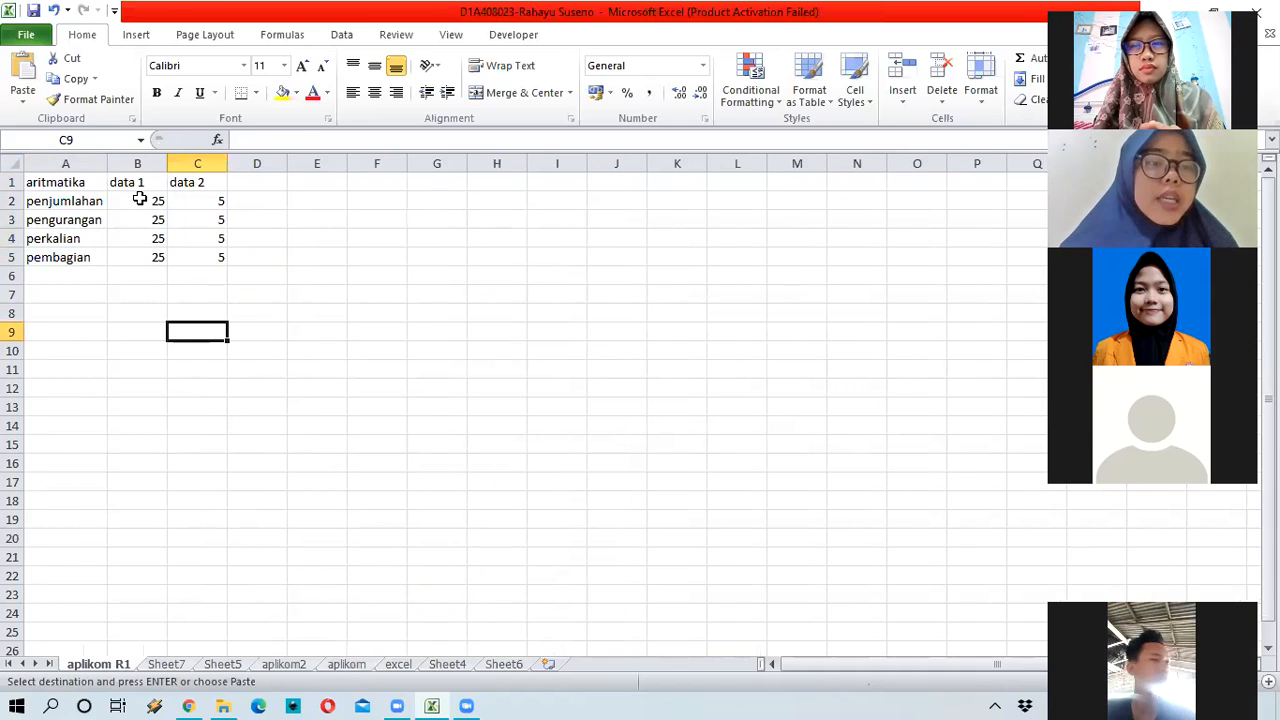
pyautogui.click(153, 179)
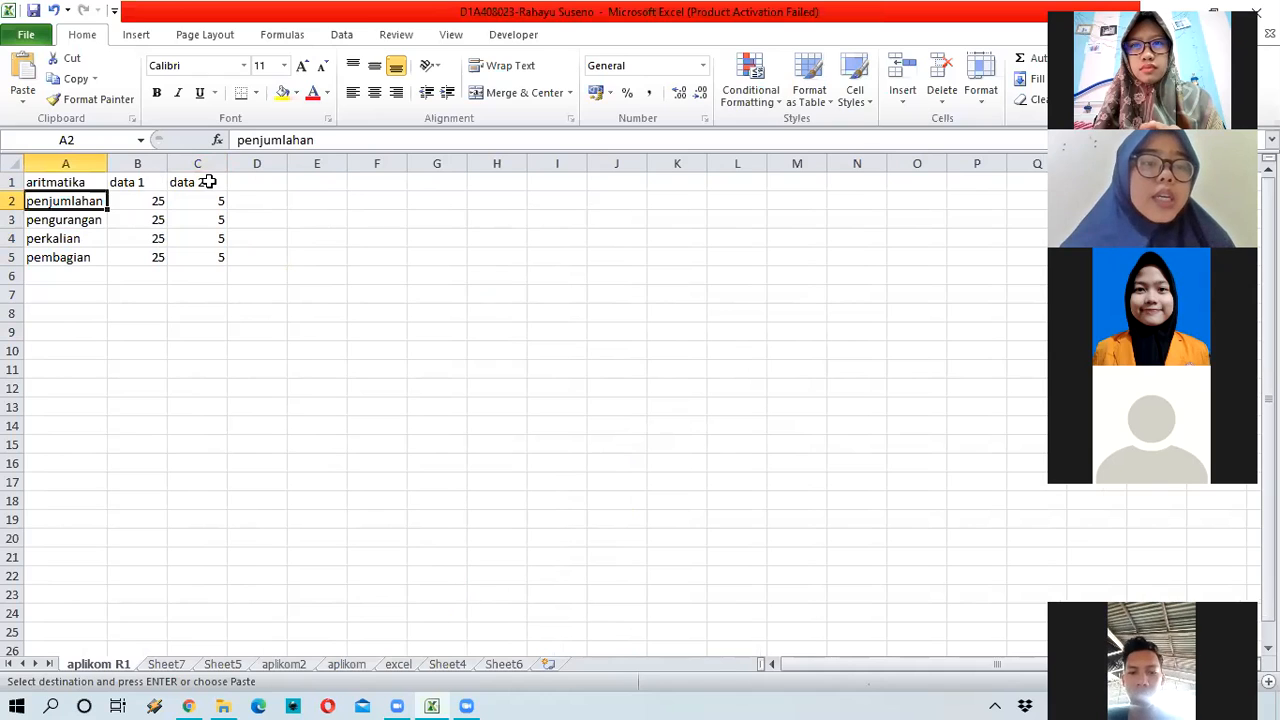
pyautogui.click(96, 199)
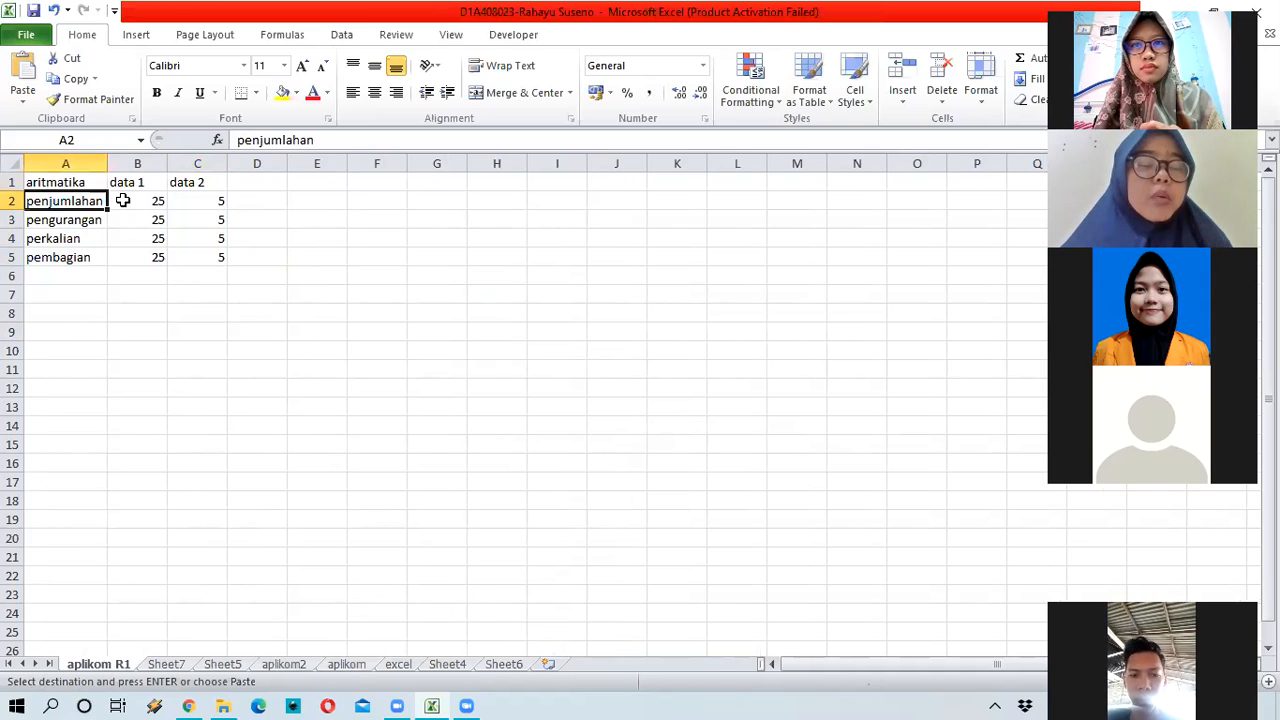
pyautogui.click(66, 241)
pyautogui.click(82, 259)
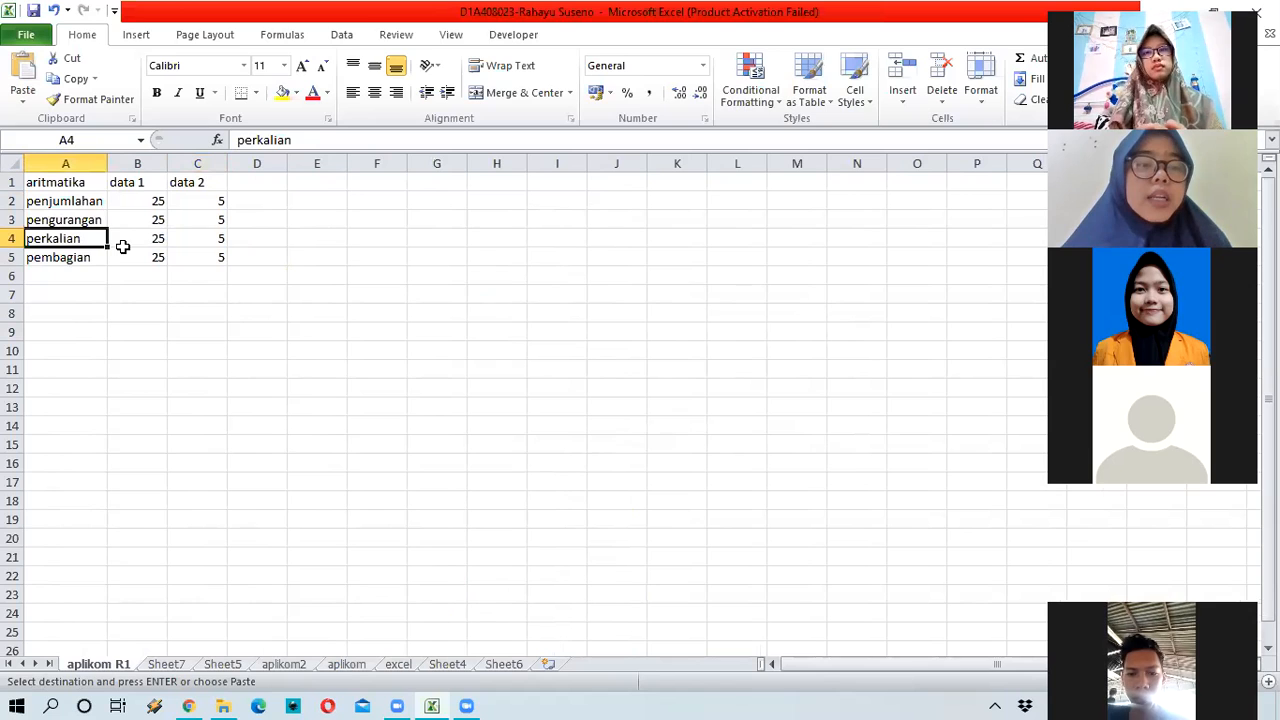
pyautogui.click(260, 185)
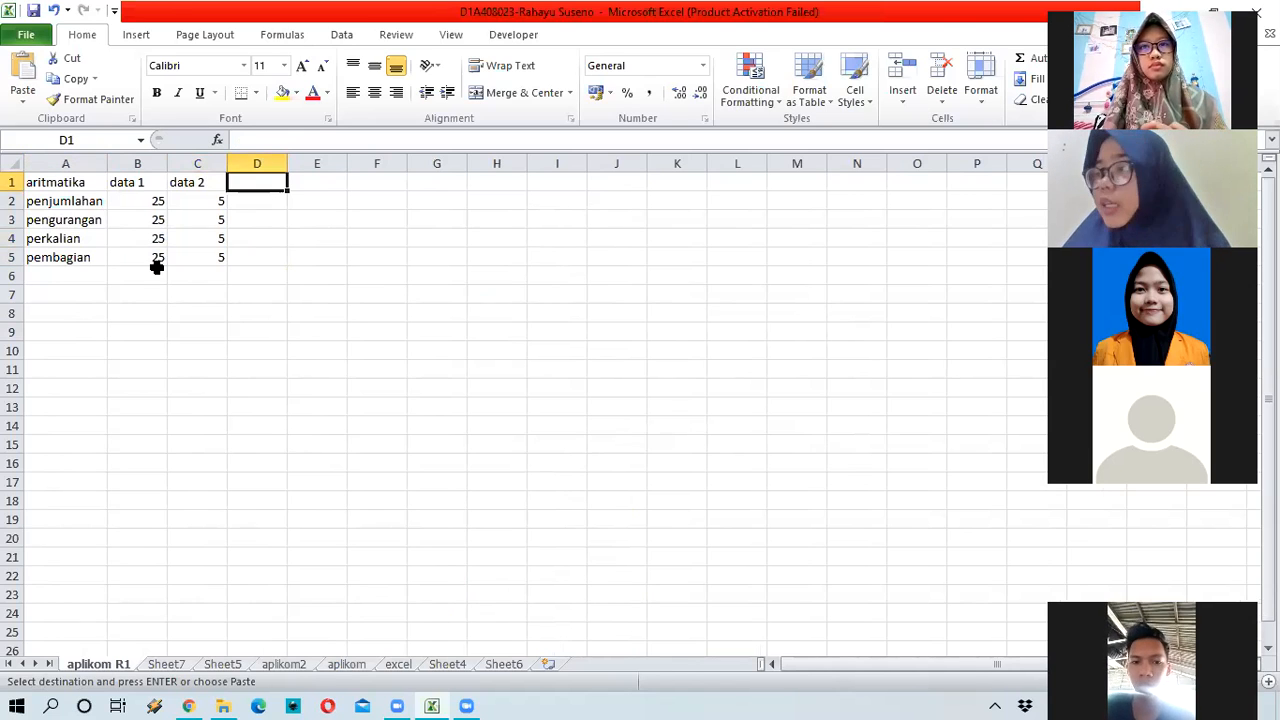
# Step: Type the heading 'Hasil' into cell D1
pyautogui.write('Hasil')
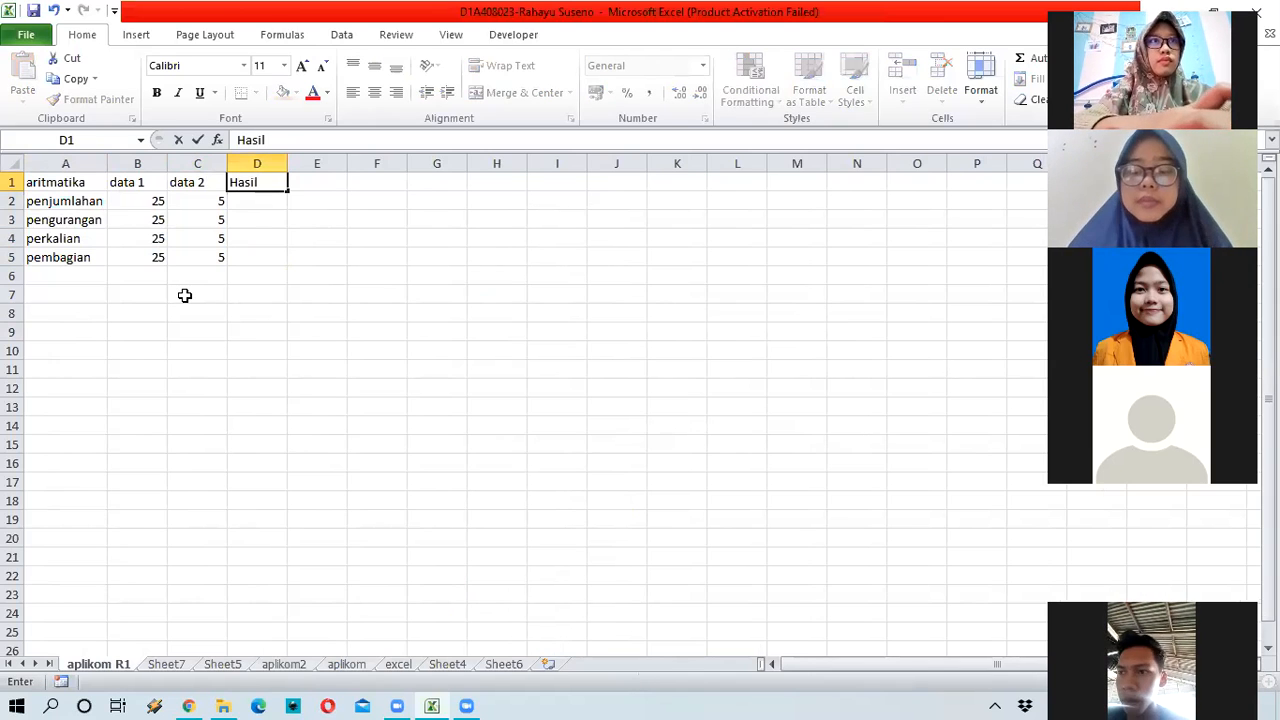
pyautogui.press('Return')
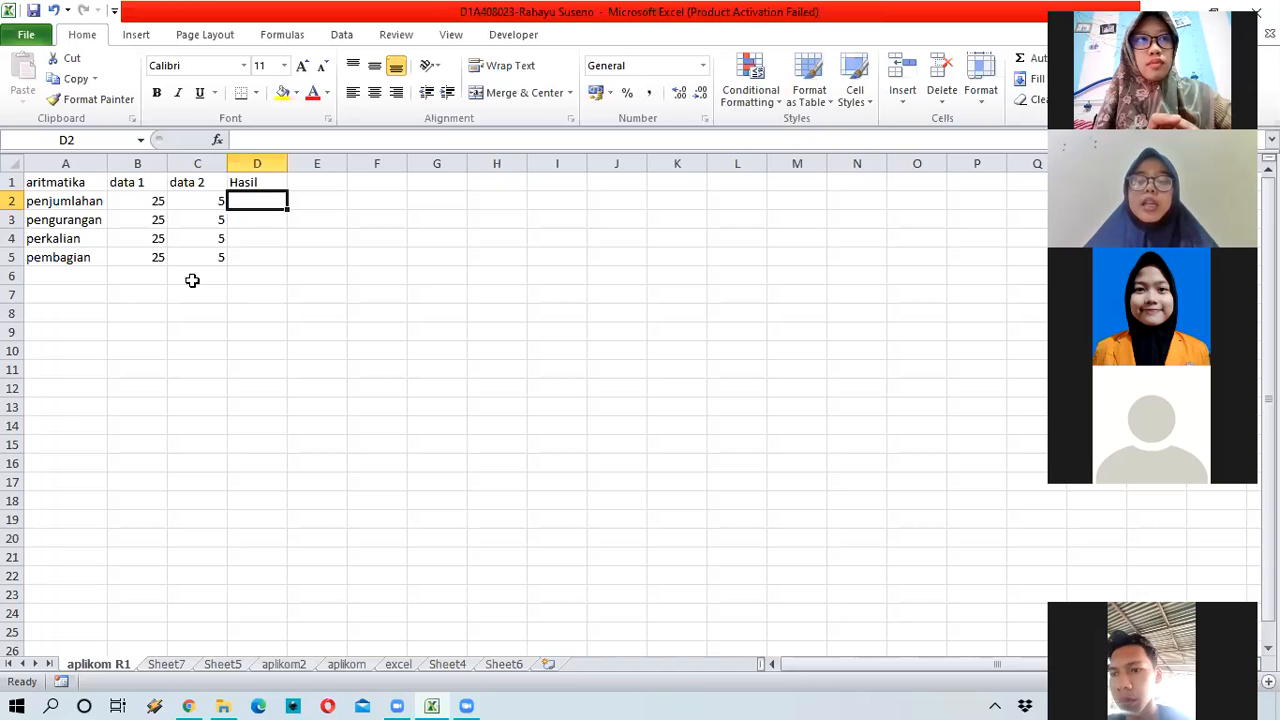
# Step: Enter =B2+C2 in D2 to get 30
pyautogui.write('=')
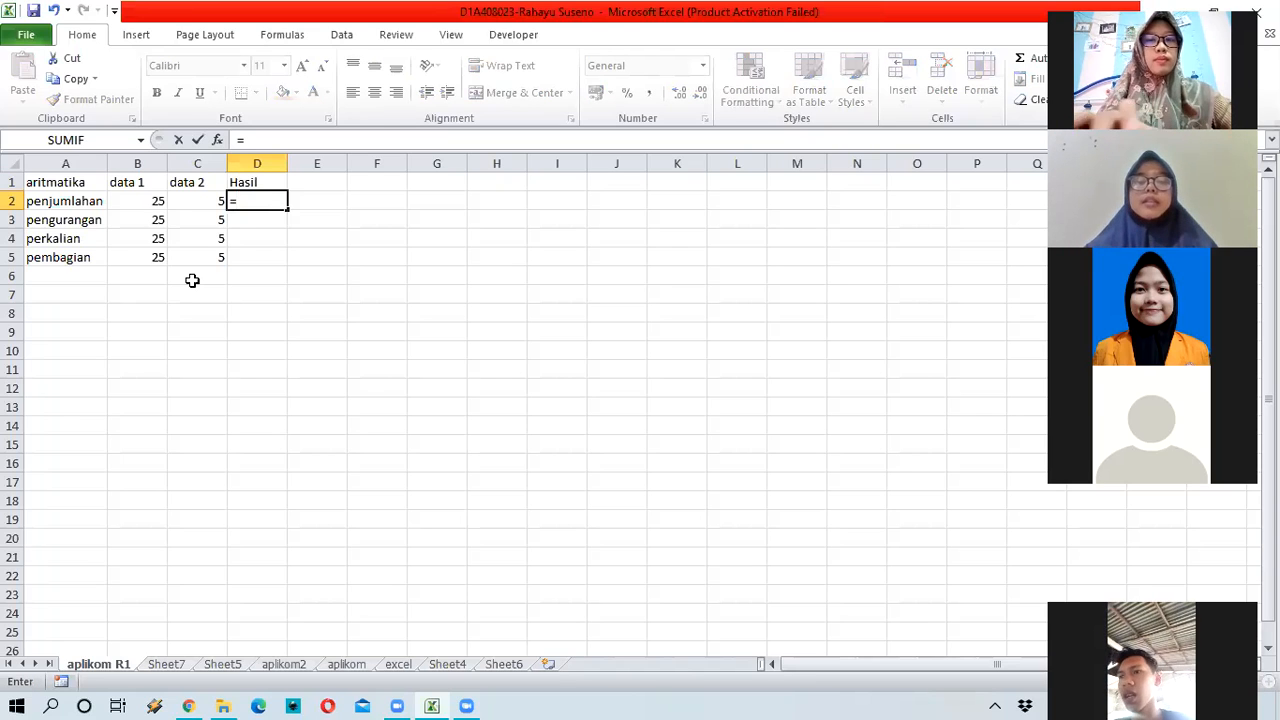
pyautogui.click(147, 199)
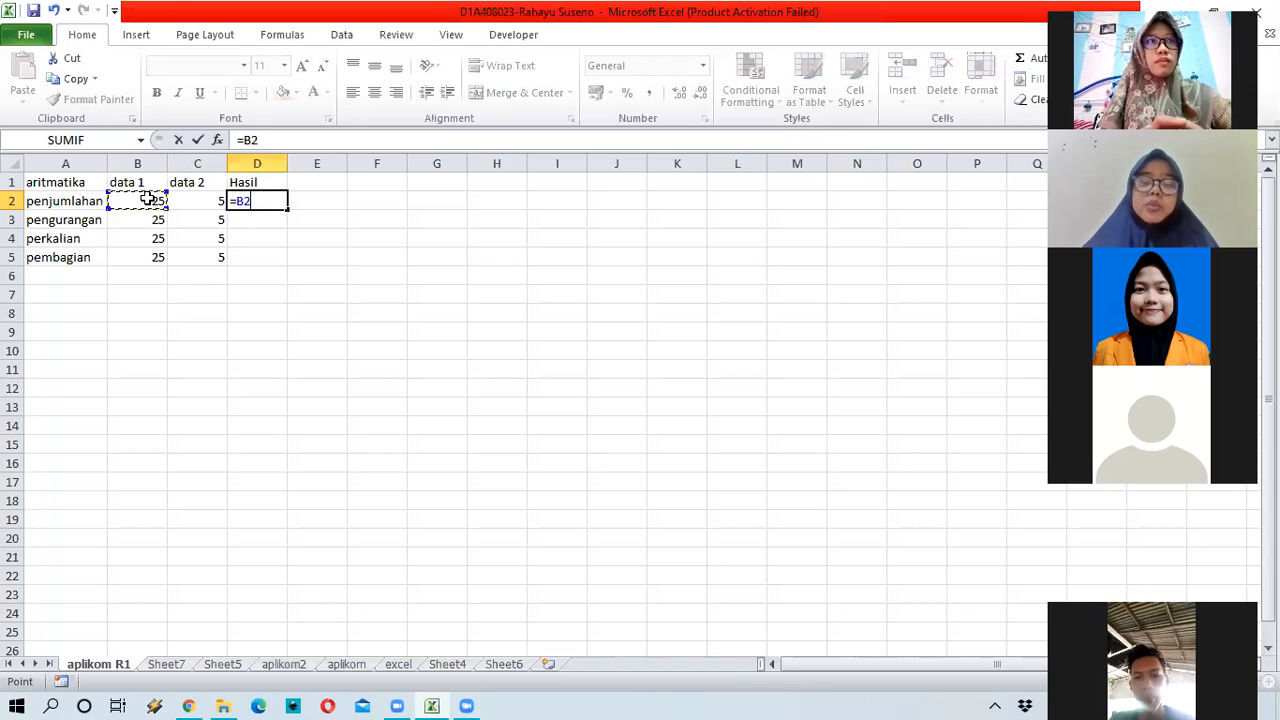
pyautogui.write('+')
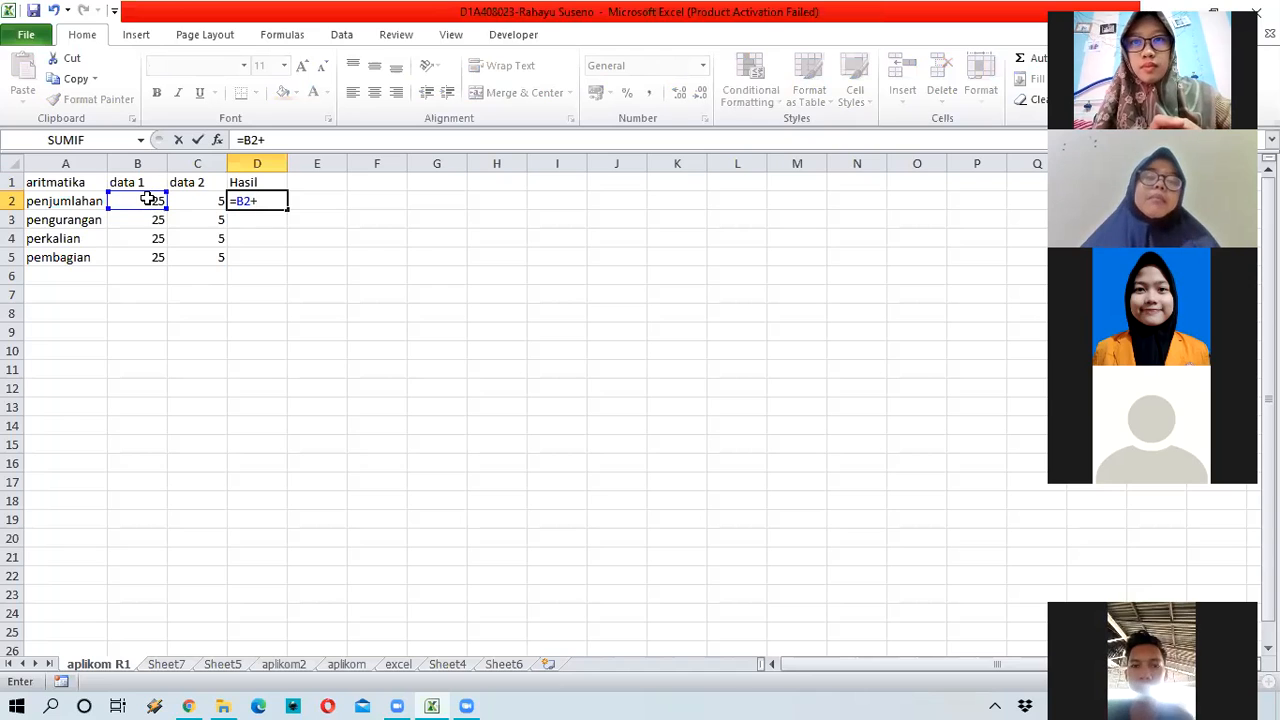
pyautogui.click(215, 200)
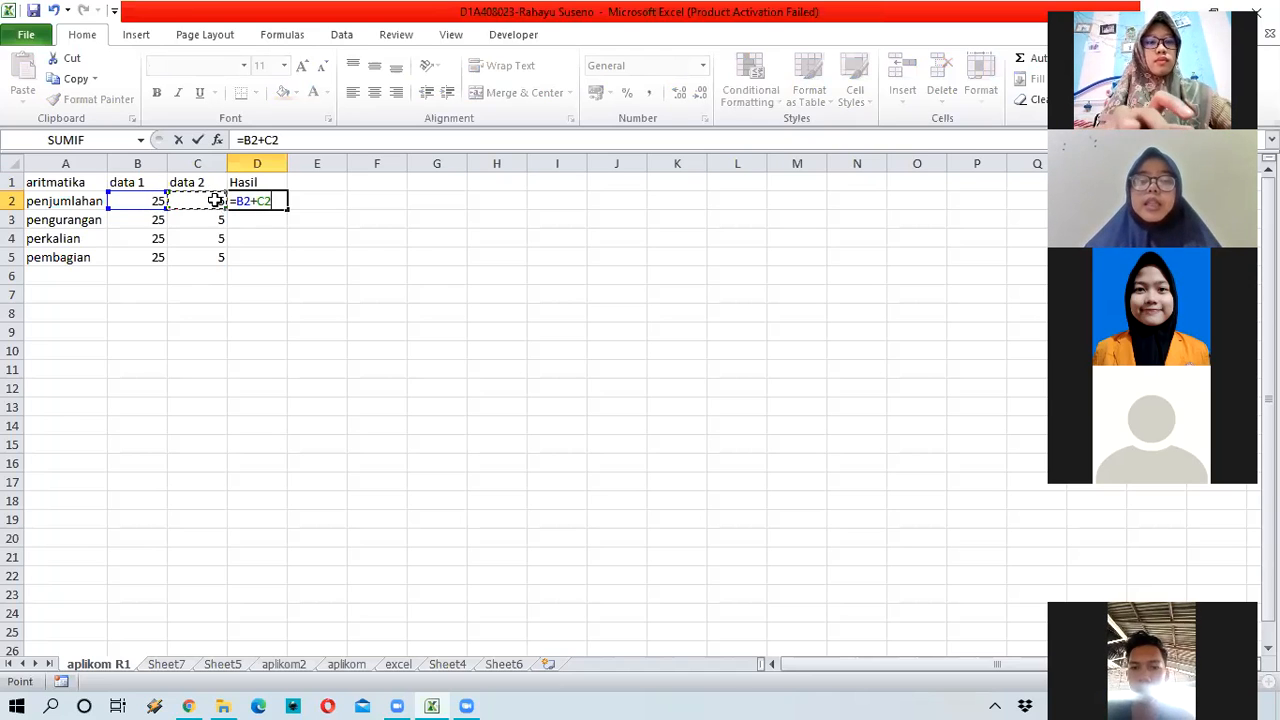
pyautogui.press('Return')
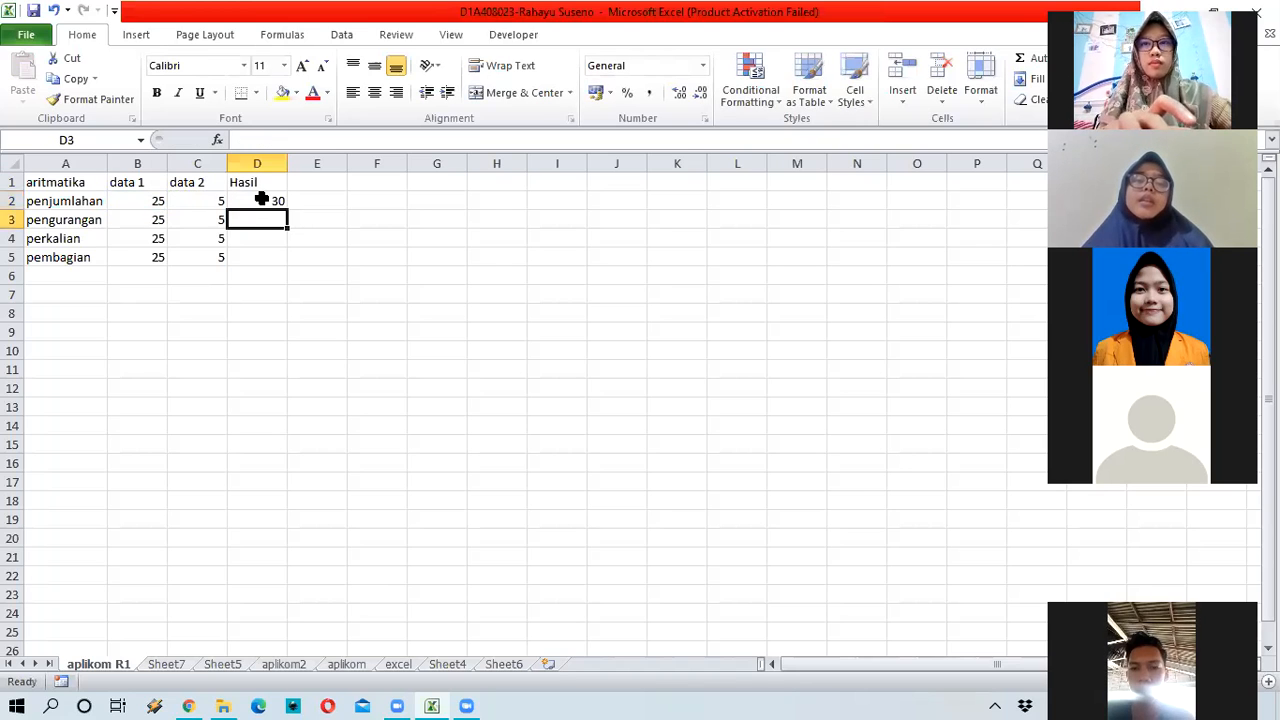
pyautogui.click(261, 200)
pyautogui.click(257, 221)
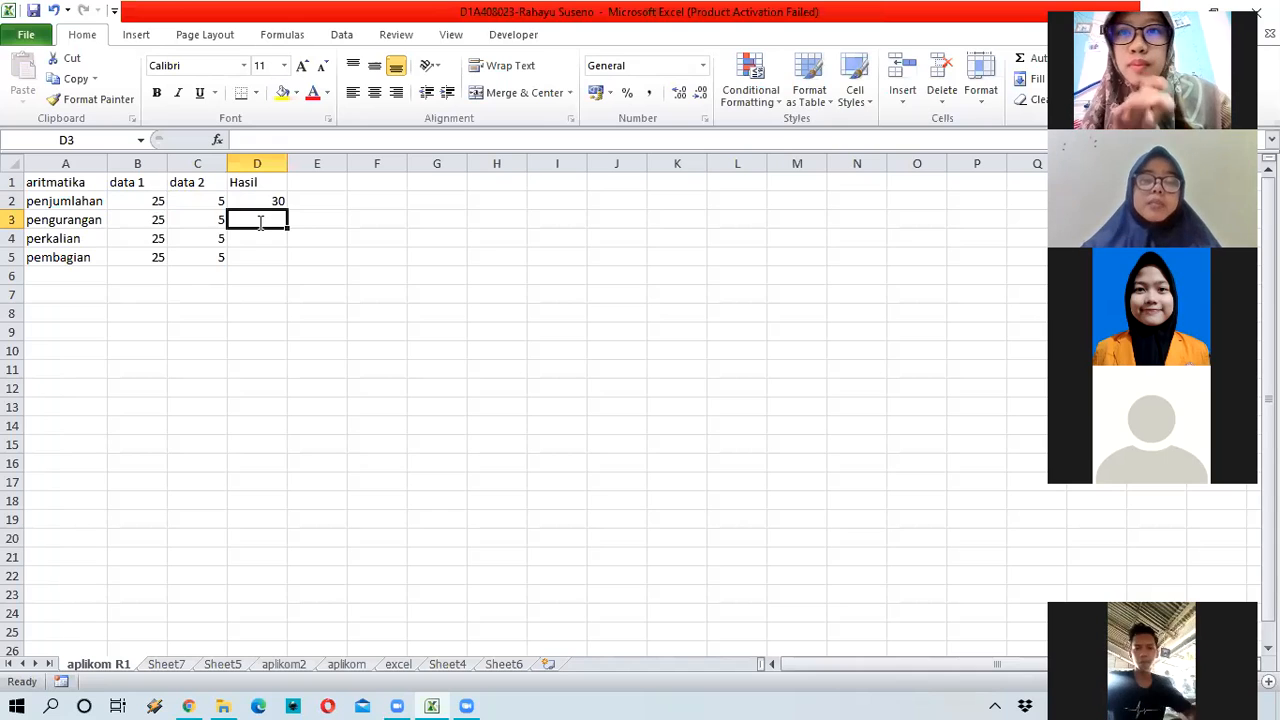
# Step: Replace the mistaken addition in D3 with =B3-C3, giving 20
pyautogui.write('=')
pyautogui.click(134, 220)
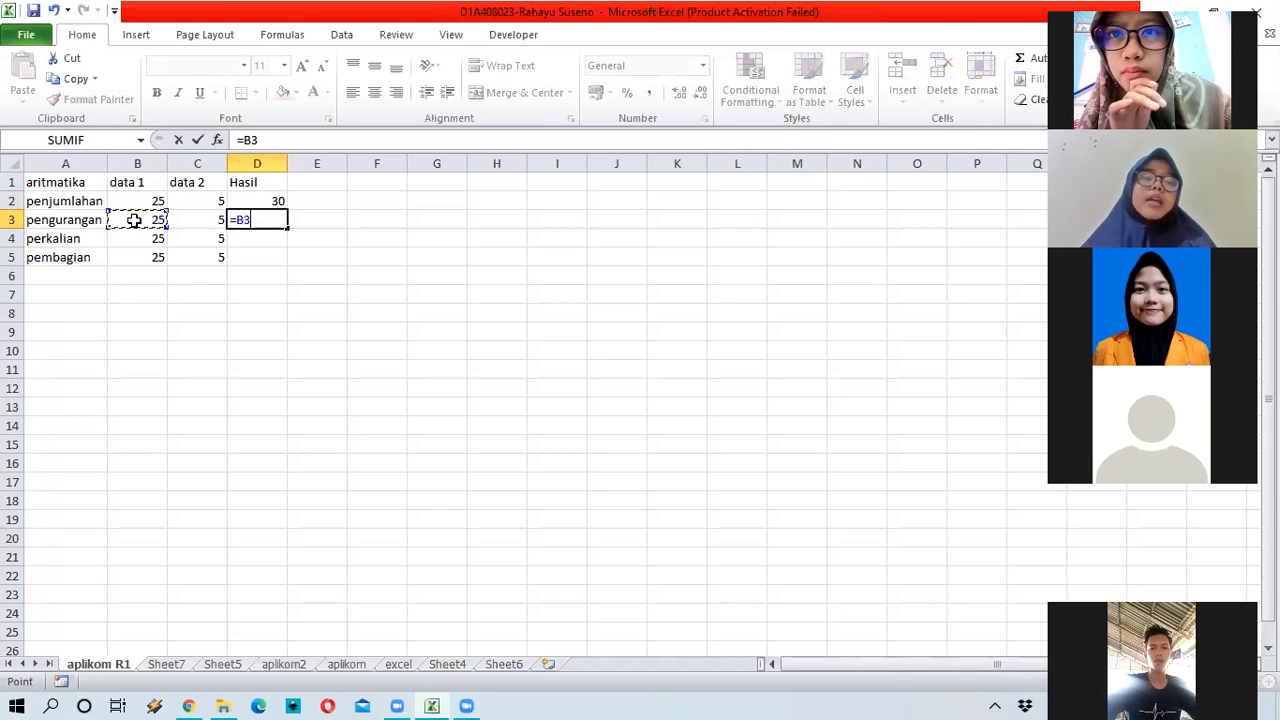
pyautogui.write('+')
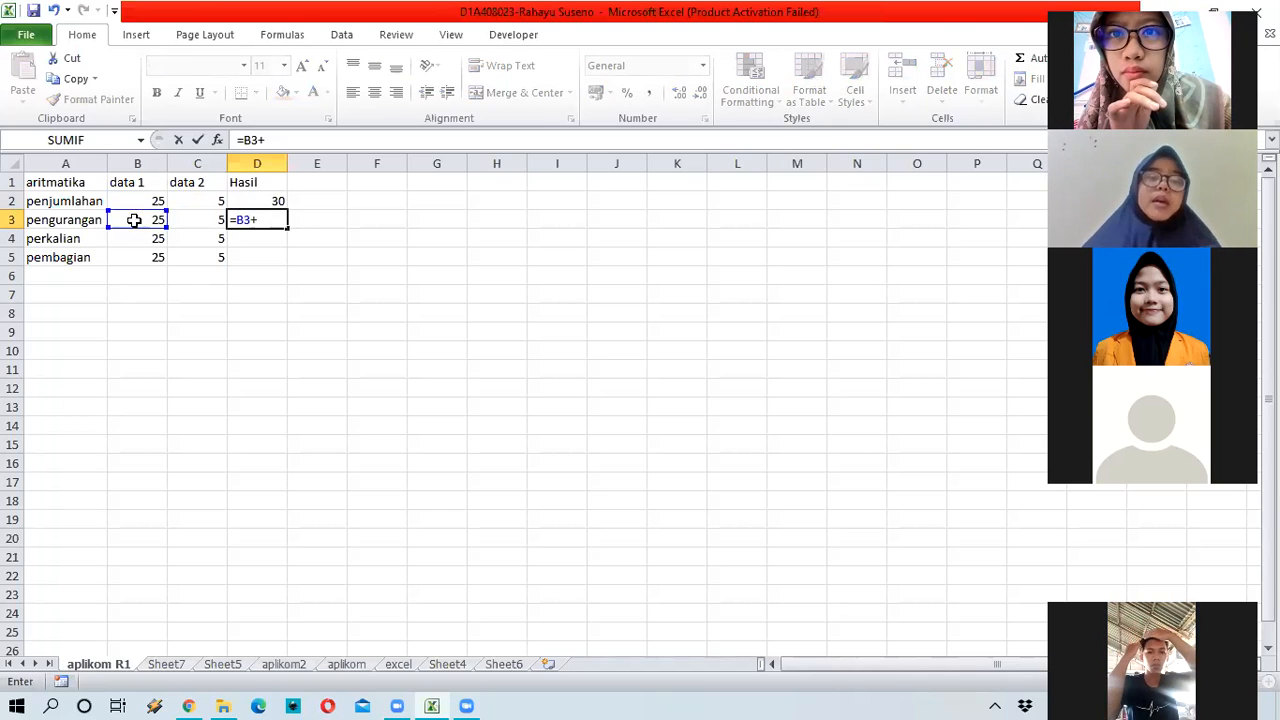
pyautogui.click(188, 218)
pyautogui.press('Return')
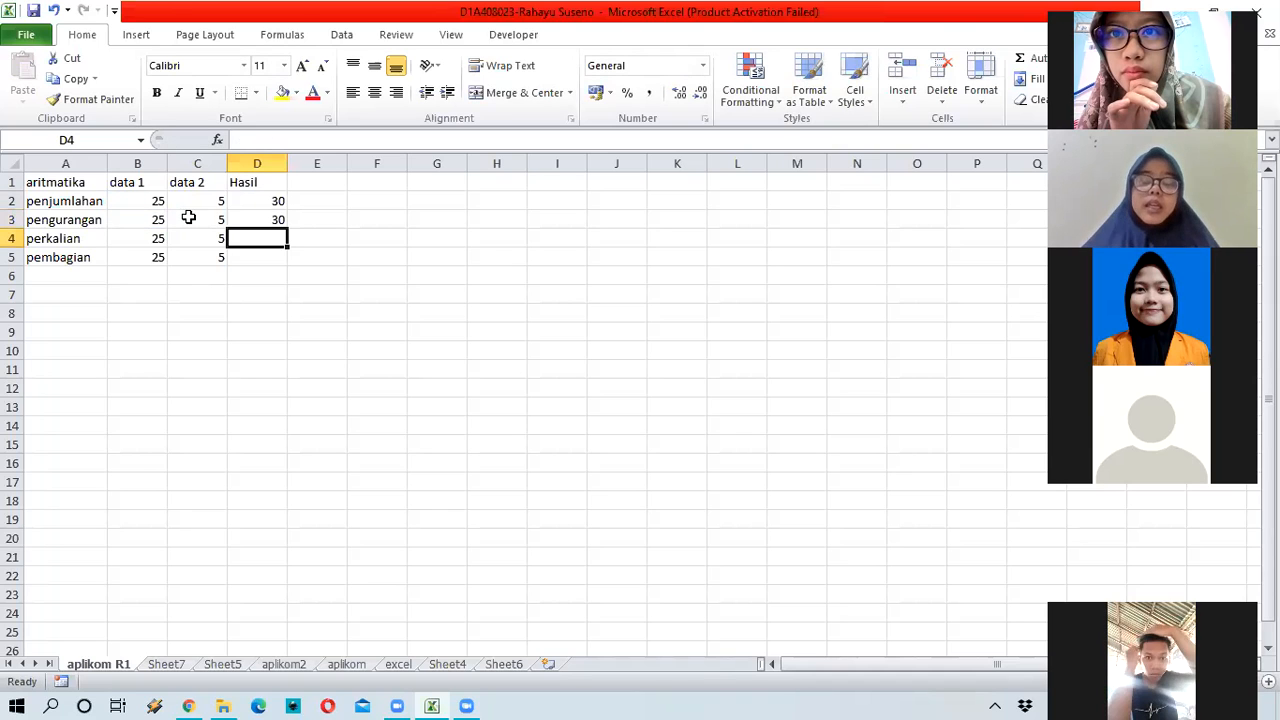
pyautogui.click(265, 219)
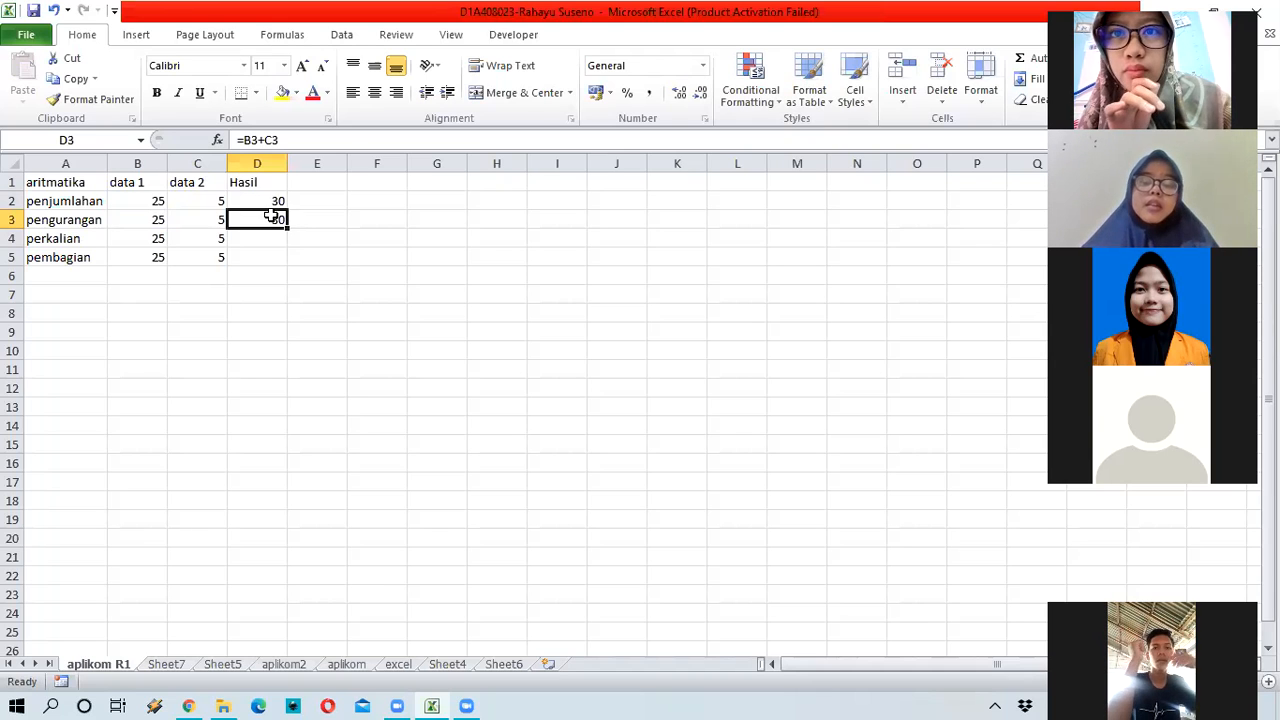
pyautogui.press('Delete')
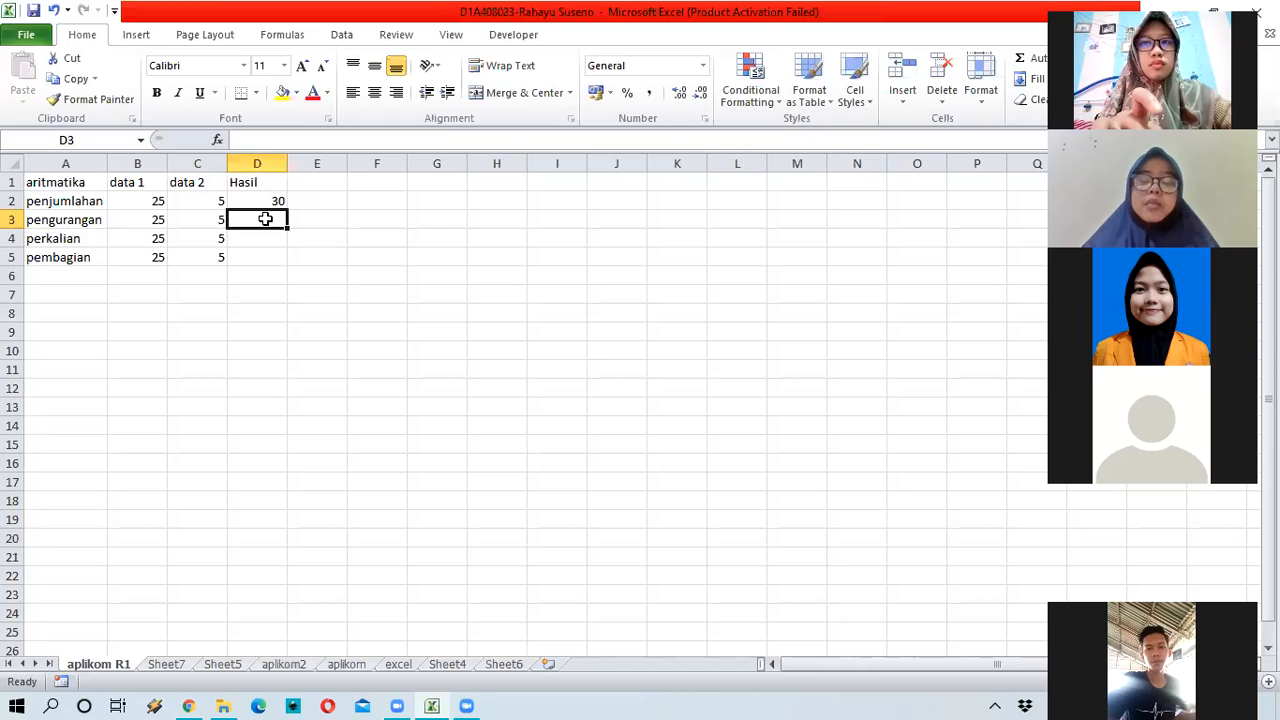
pyautogui.write('=')
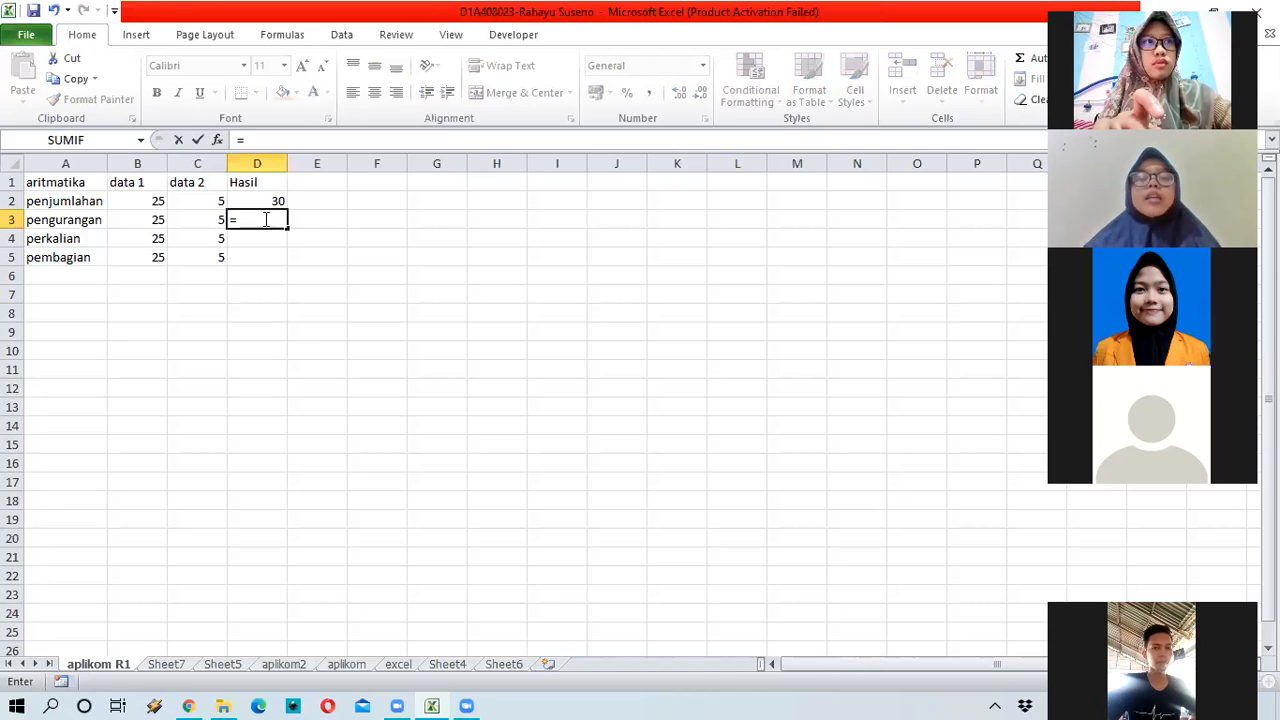
pyautogui.click(149, 219)
pyautogui.write('-')
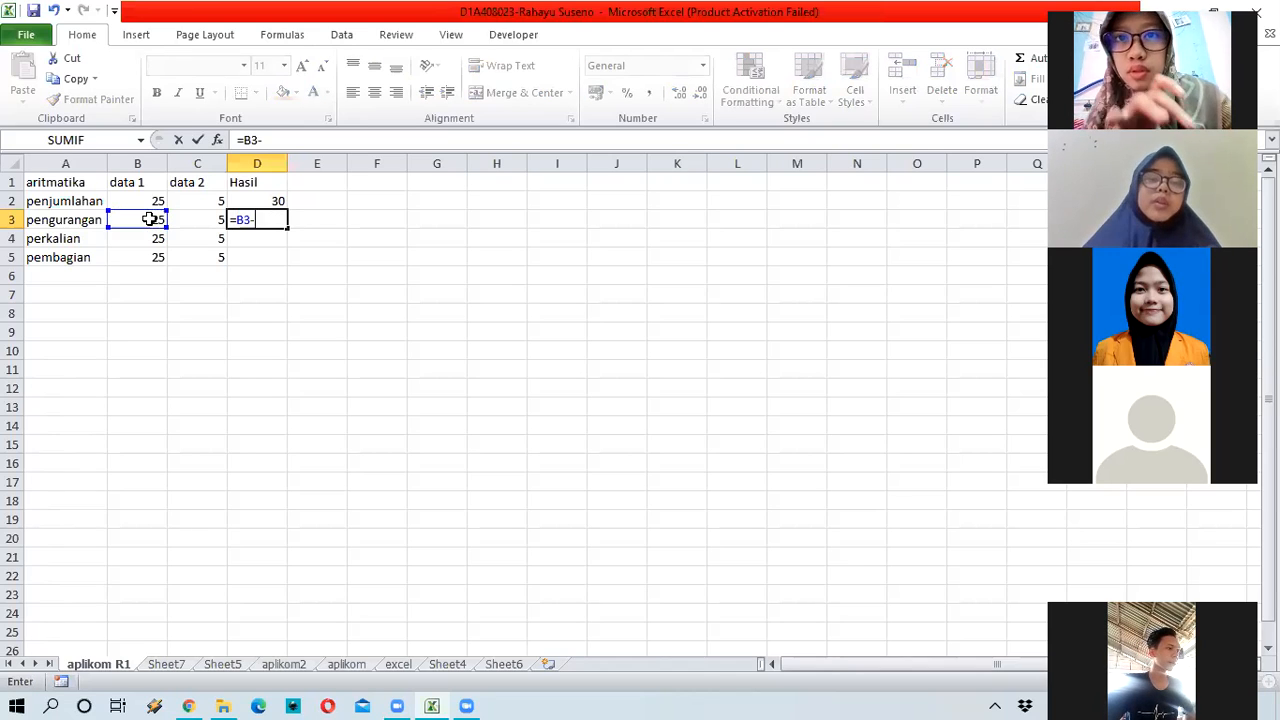
pyautogui.click(205, 219)
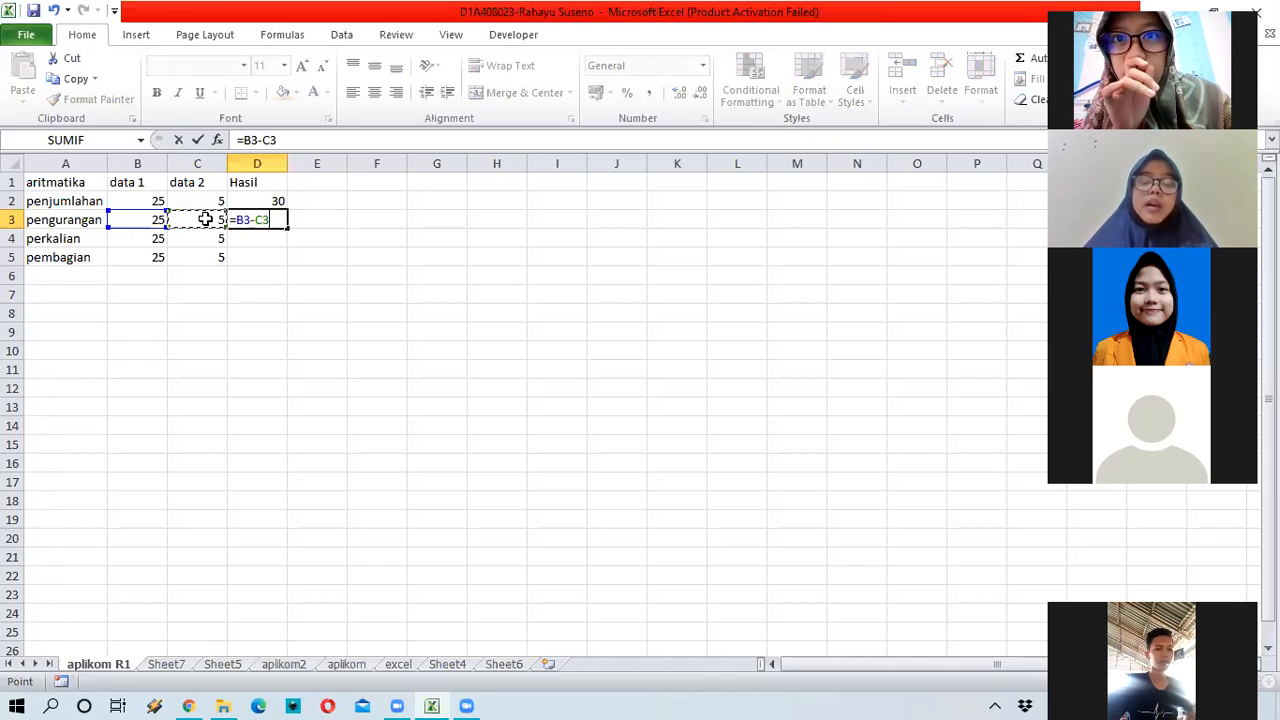
pyautogui.press('Return')
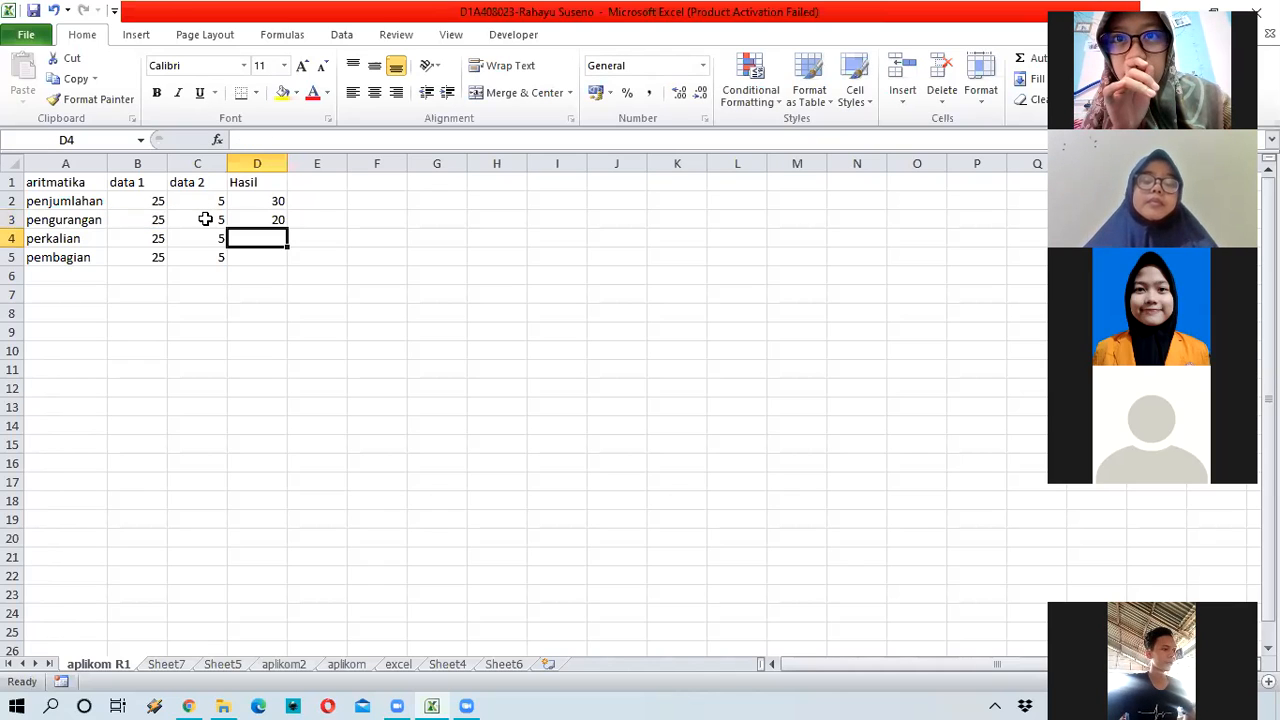
# Step: Enter =B4*C4 in D4 (125) and =B5/C5 in D5 (5), then return to D2
pyautogui.write('=')
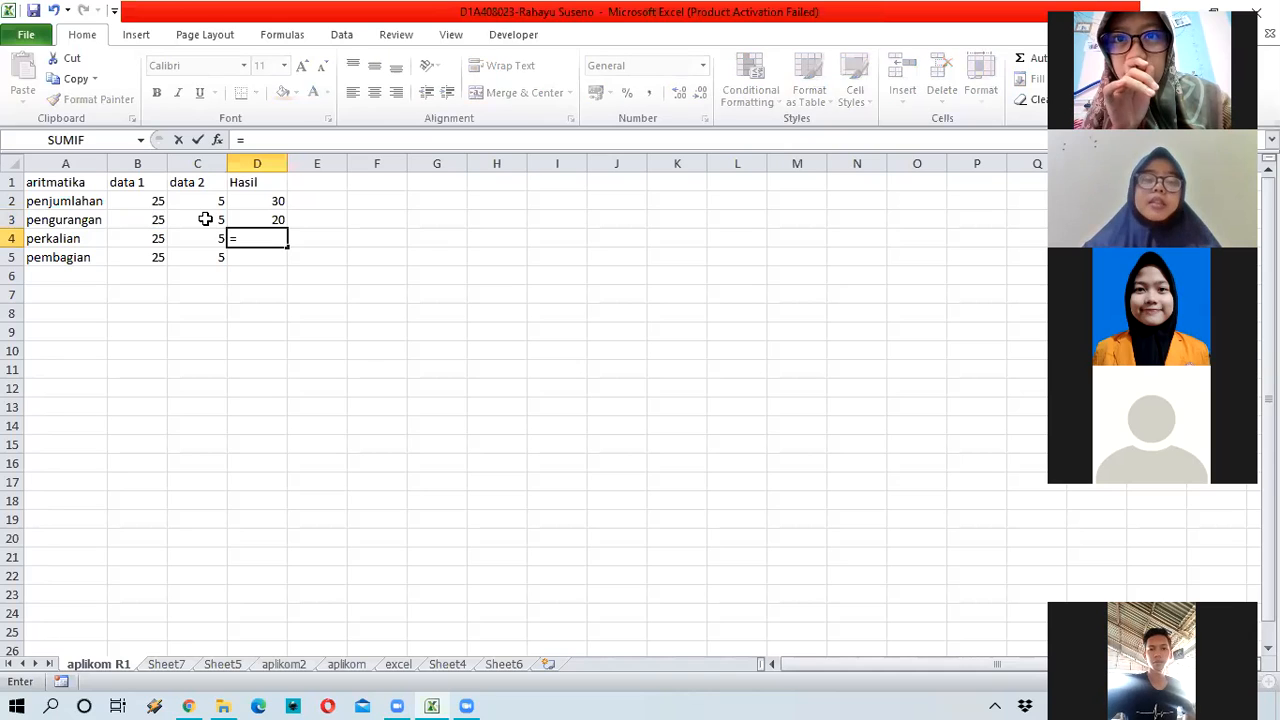
pyautogui.click(118, 236)
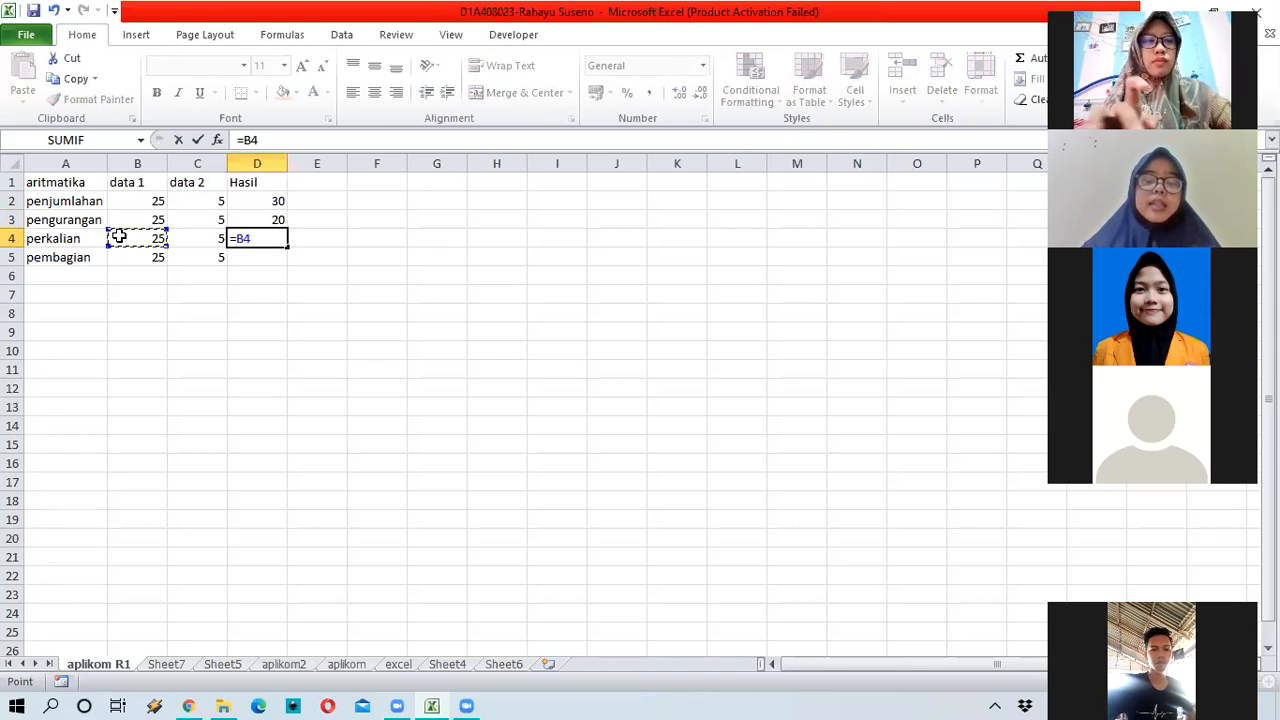
pyautogui.write('*')
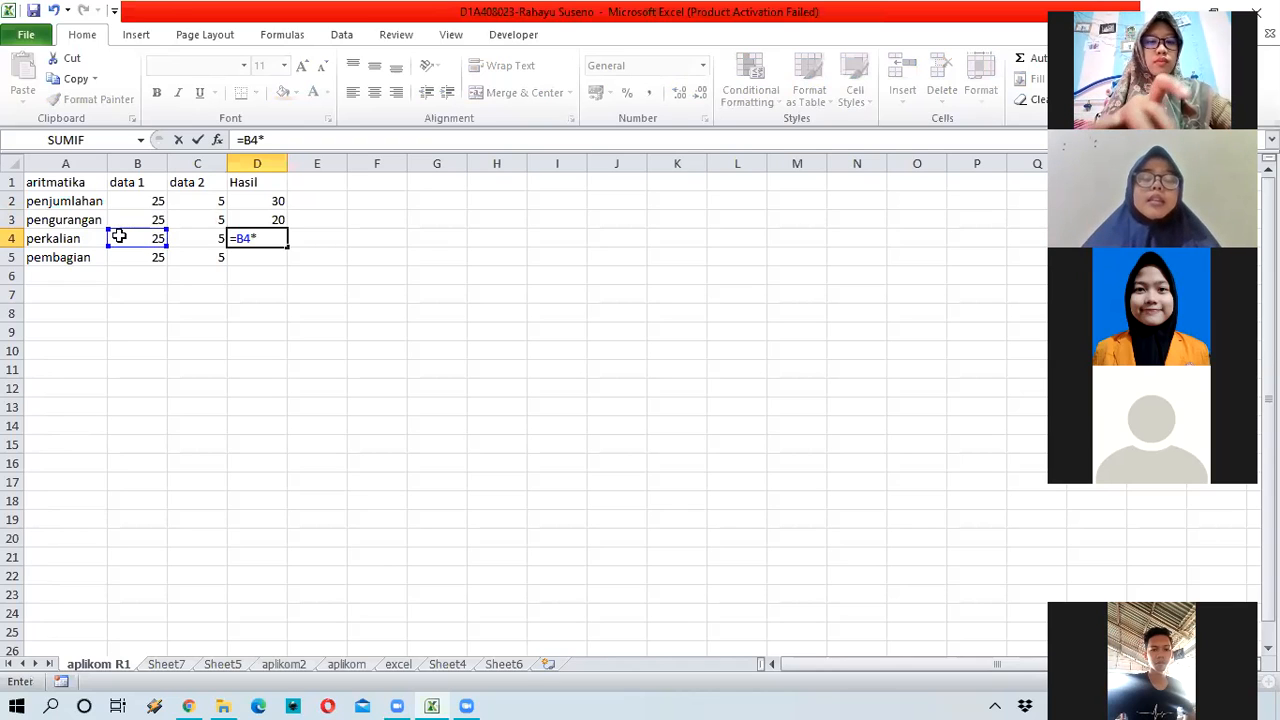
pyautogui.click(190, 240)
pyautogui.press('Return')
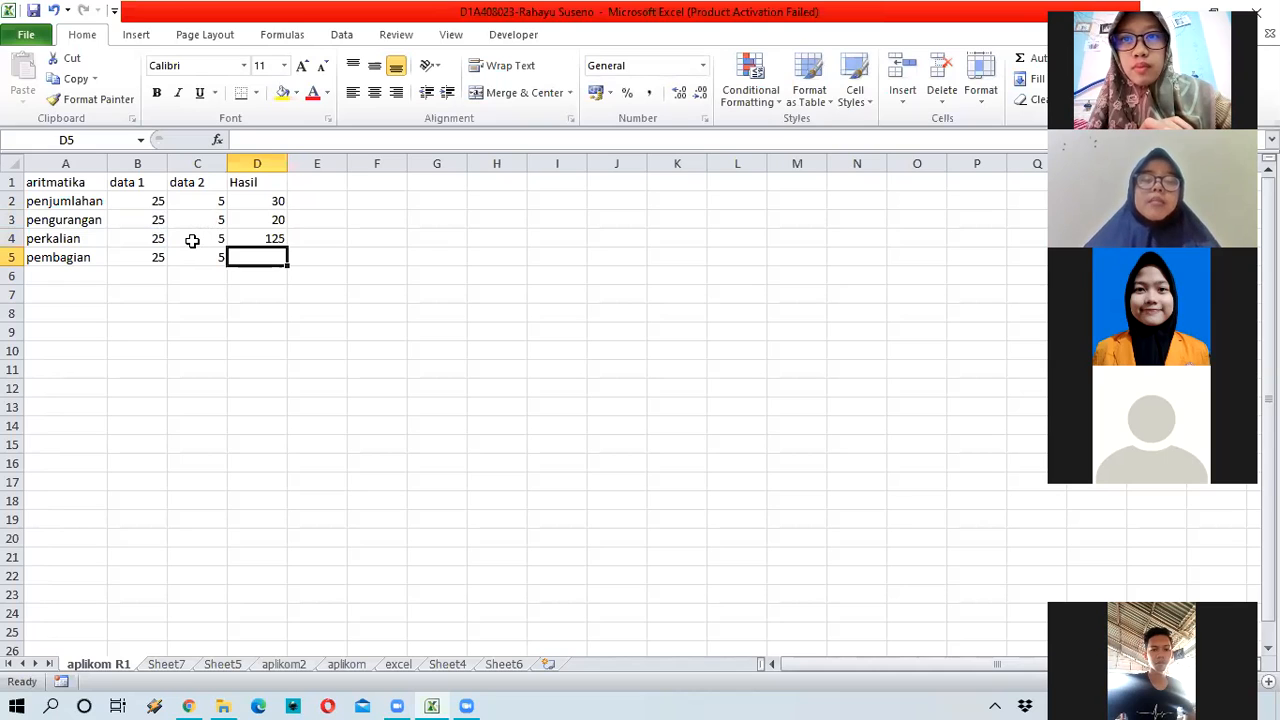
pyautogui.write('=')
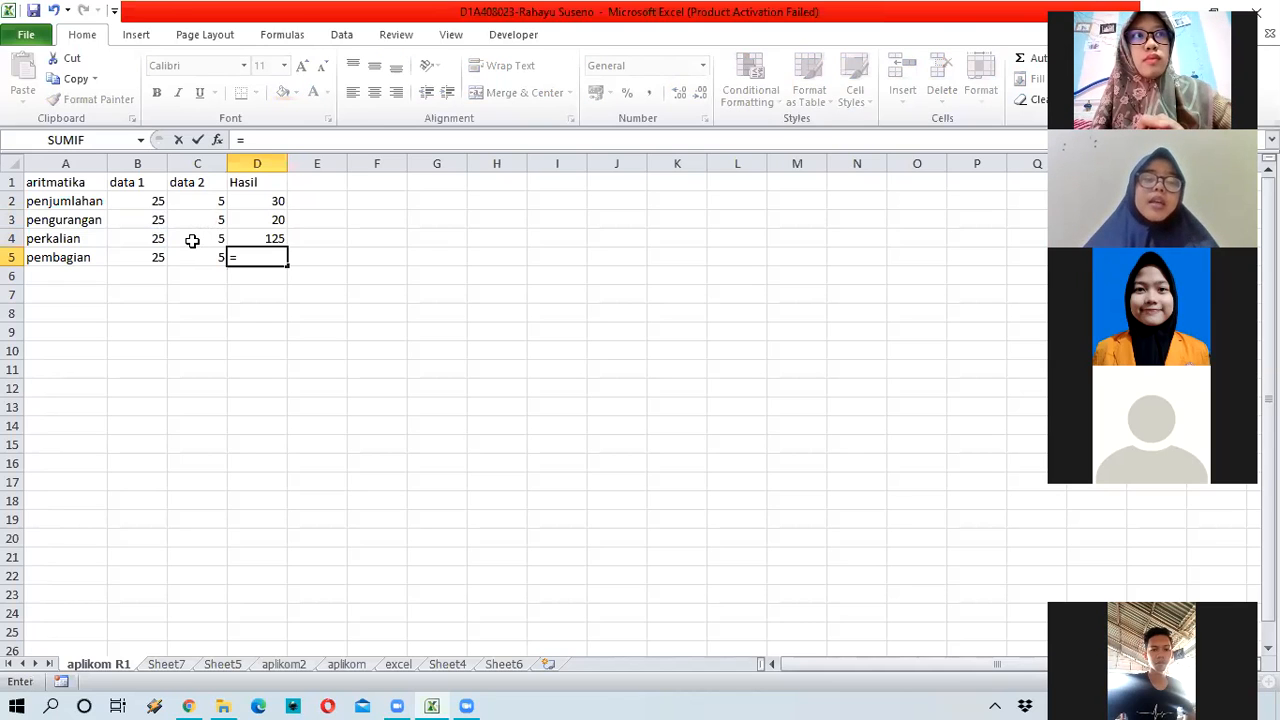
pyautogui.click(134, 257)
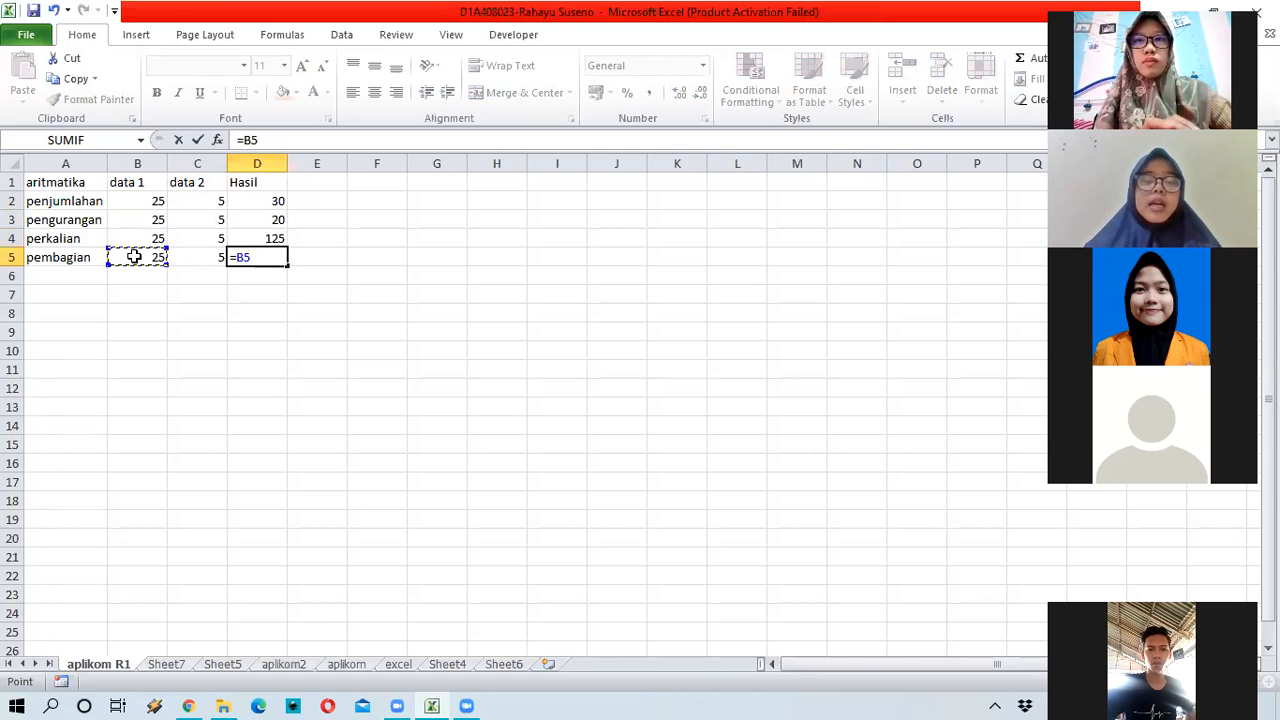
pyautogui.write('/')
pyautogui.click(212, 258)
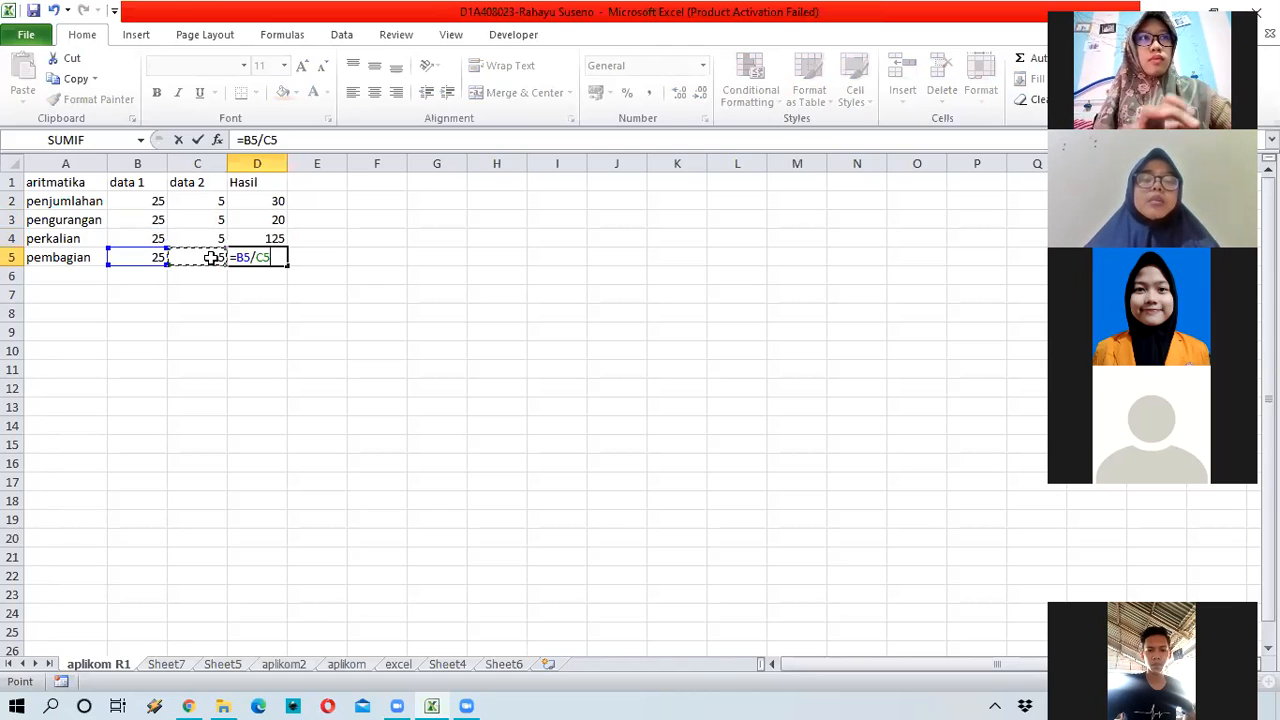
pyautogui.press('Return')
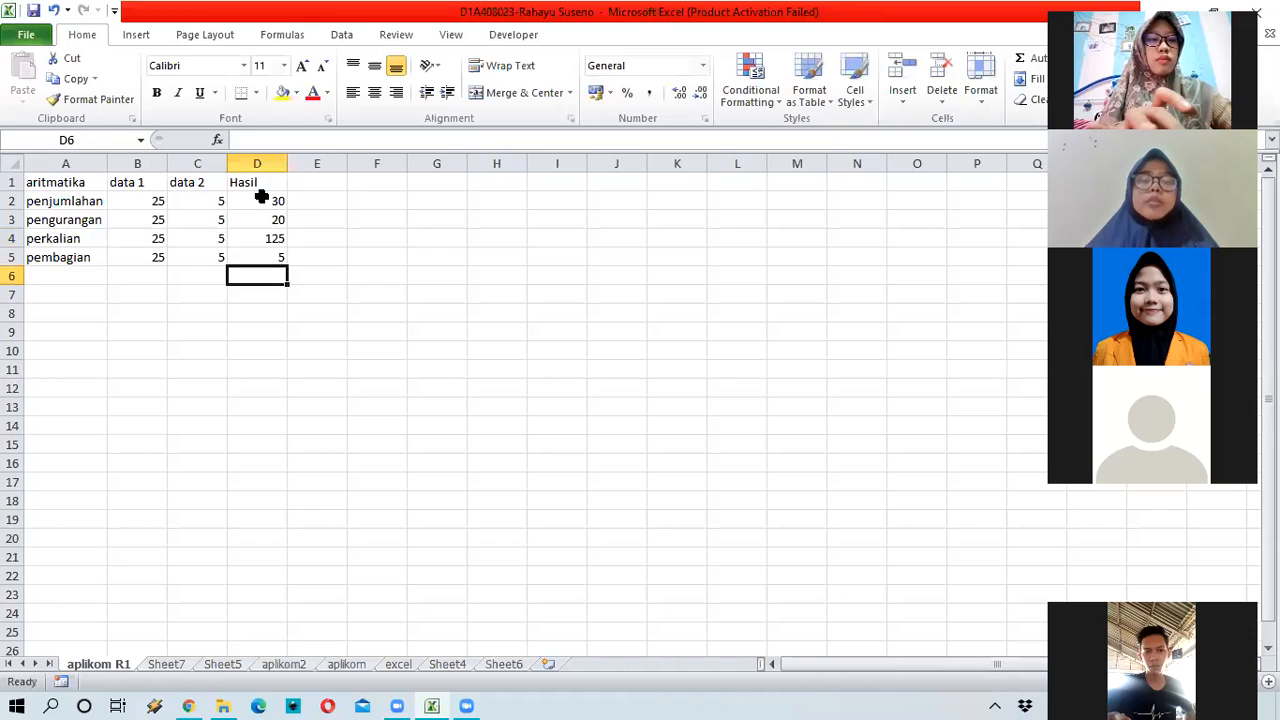
pyautogui.press('Up')
pyautogui.press('Up')
pyautogui.press('Up')
pyautogui.press('Up')
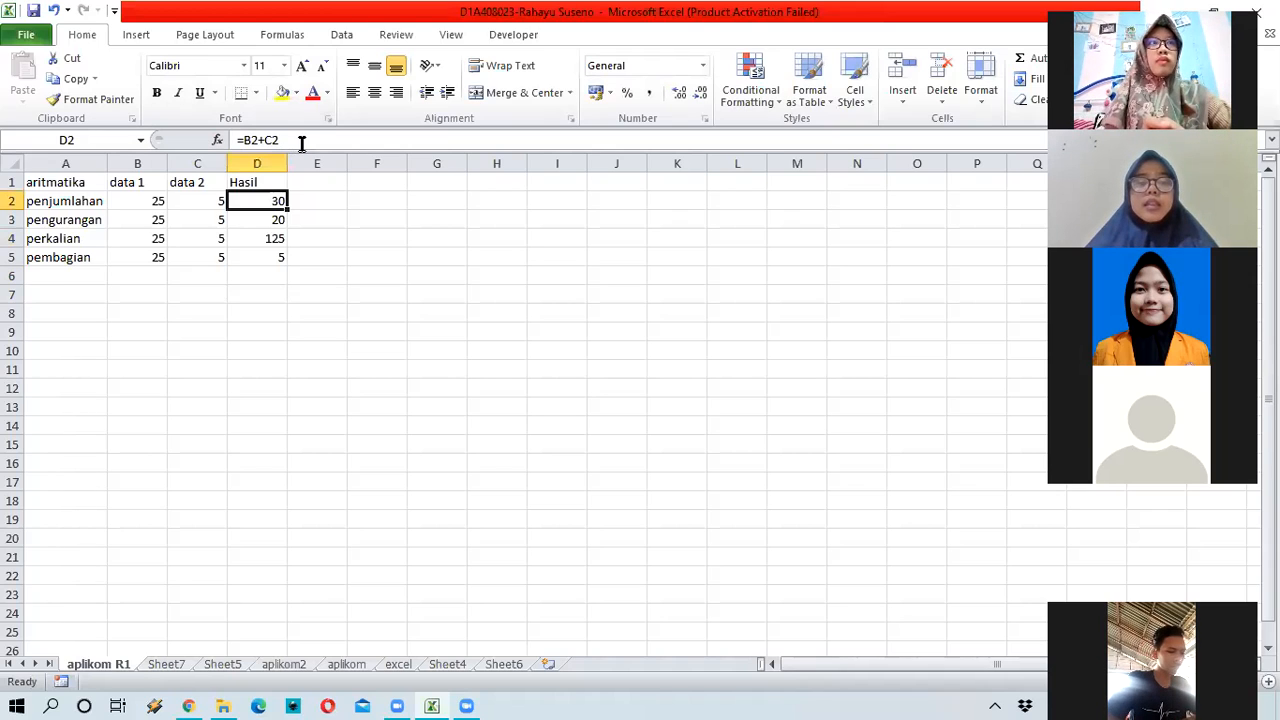
pyautogui.click(320, 195)
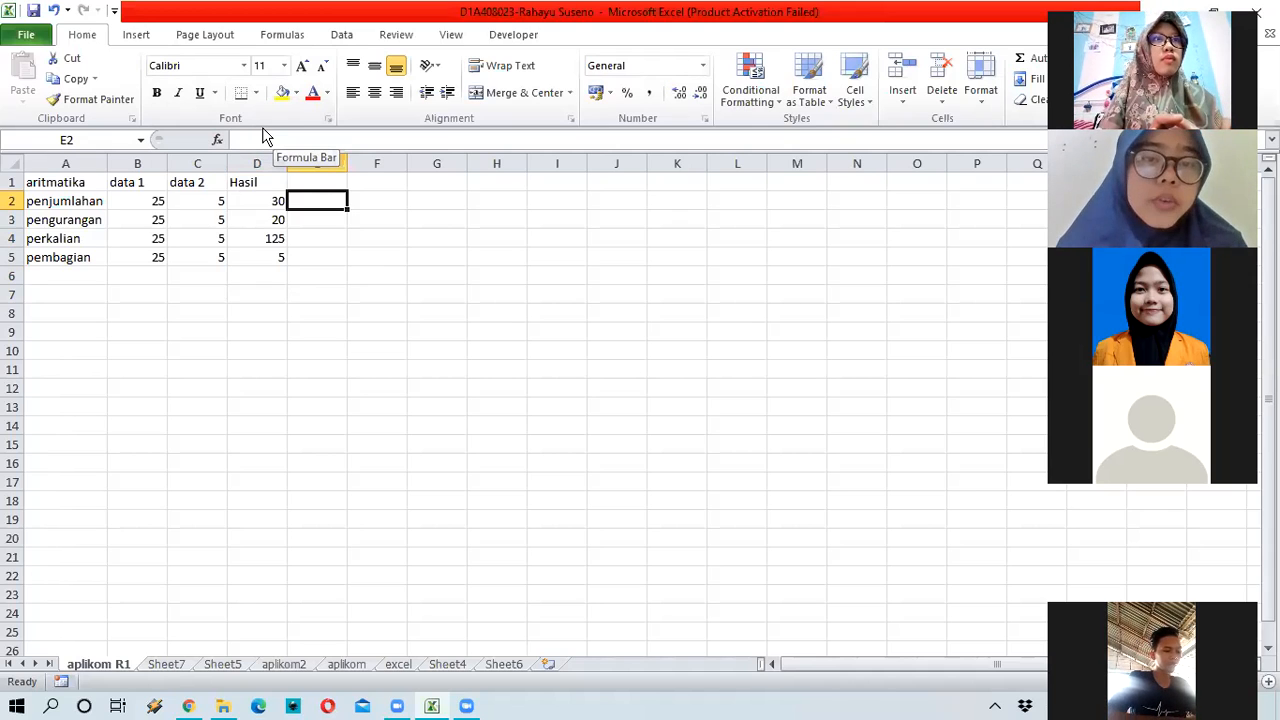
pyautogui.click(264, 208)
pyautogui.click(268, 240)
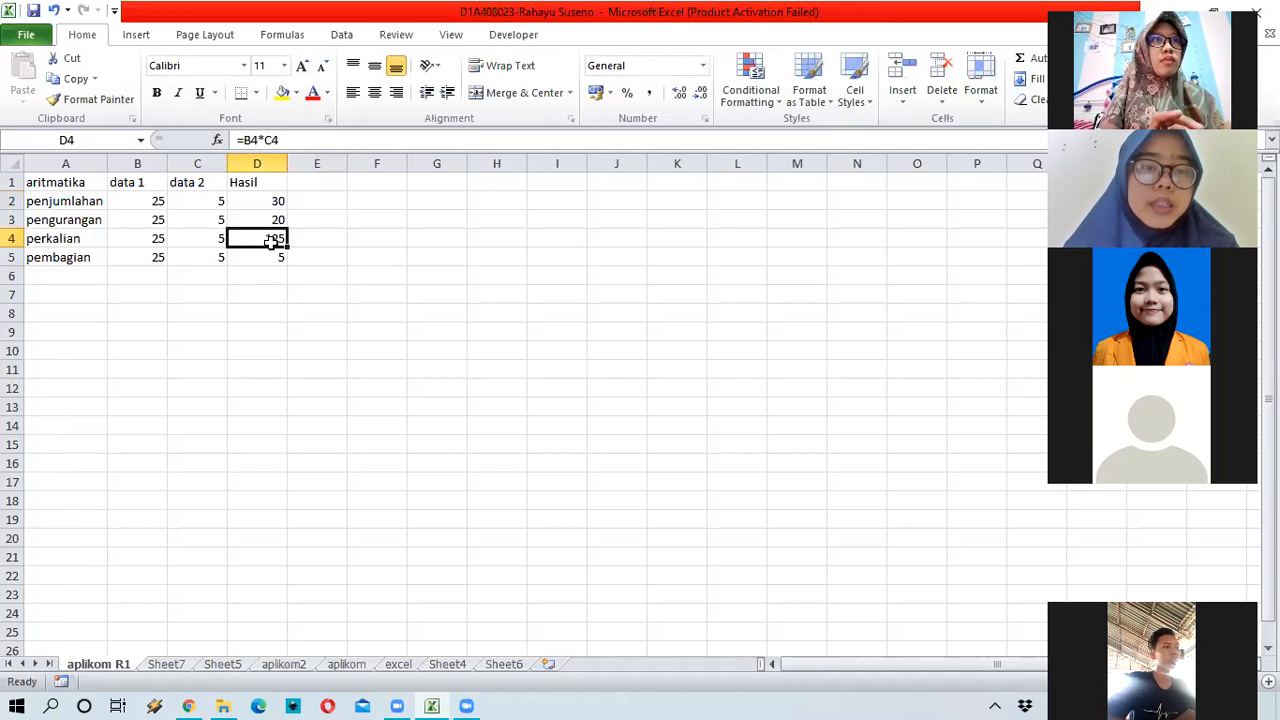
pyautogui.click(272, 200)
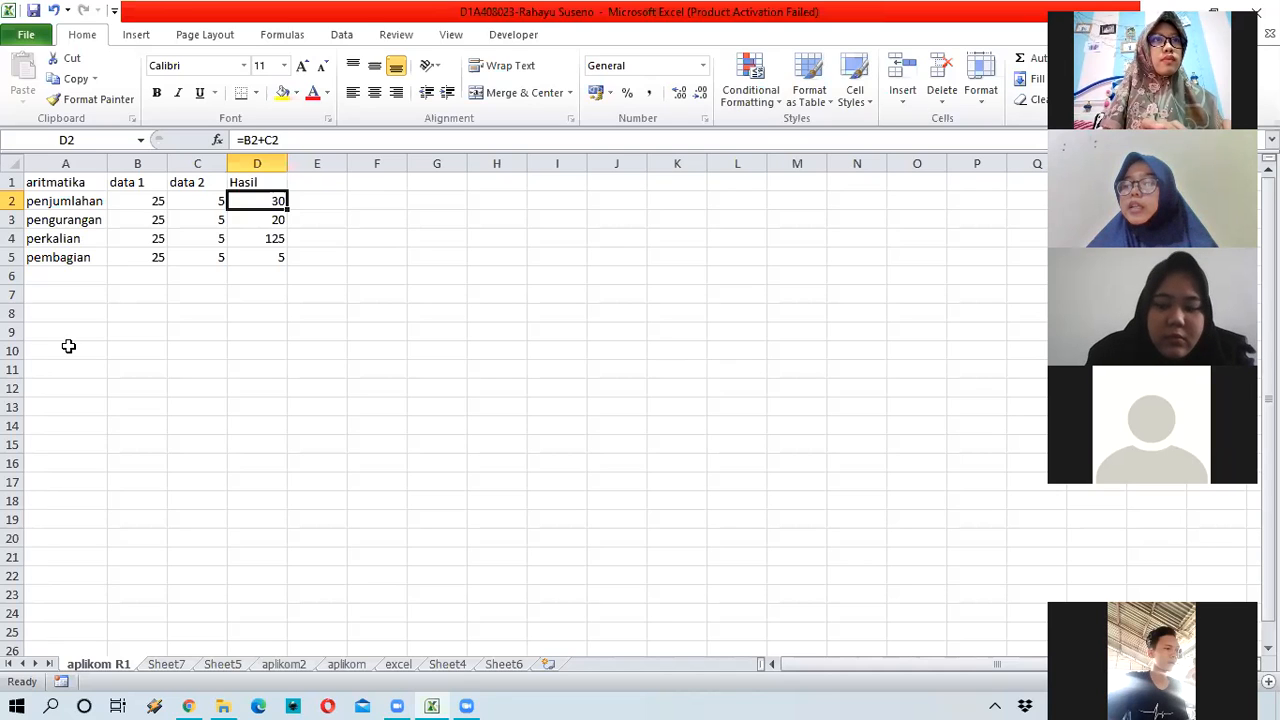
pyautogui.click(441, 178)
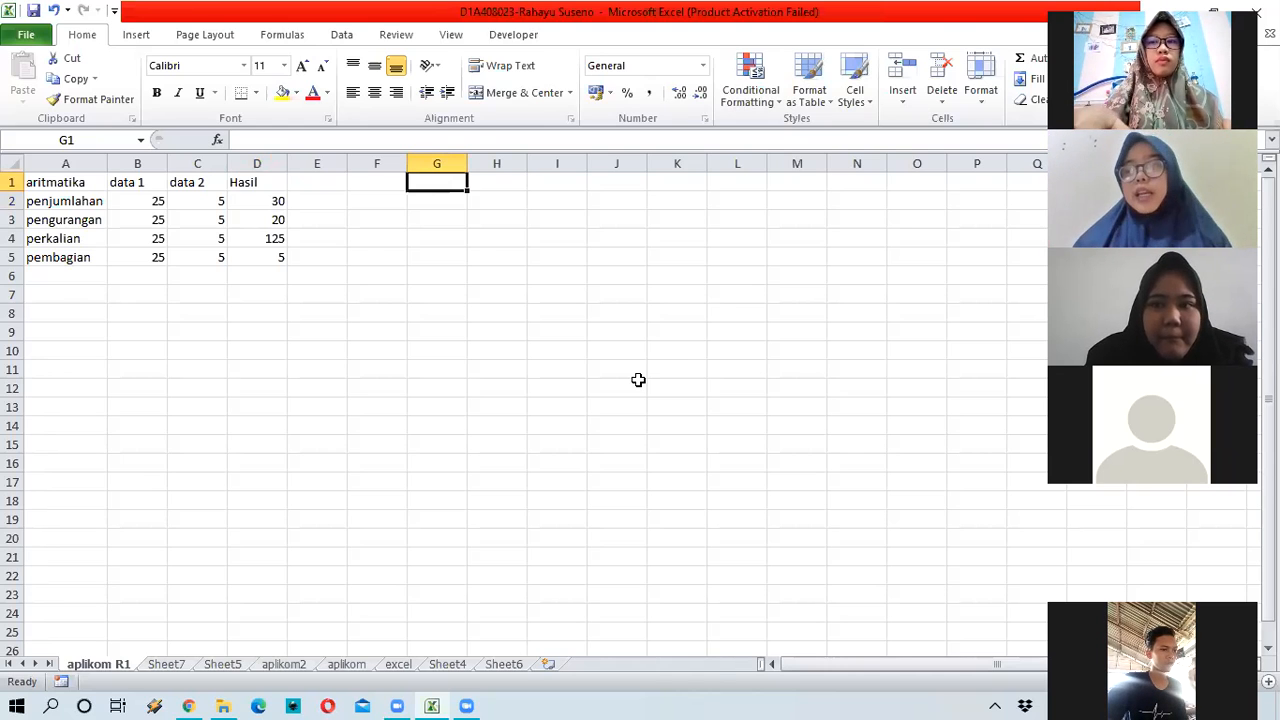
# Step: Enter the headings 'No' in G1 and 'Nama Barang' in H1
pyautogui.write('No')
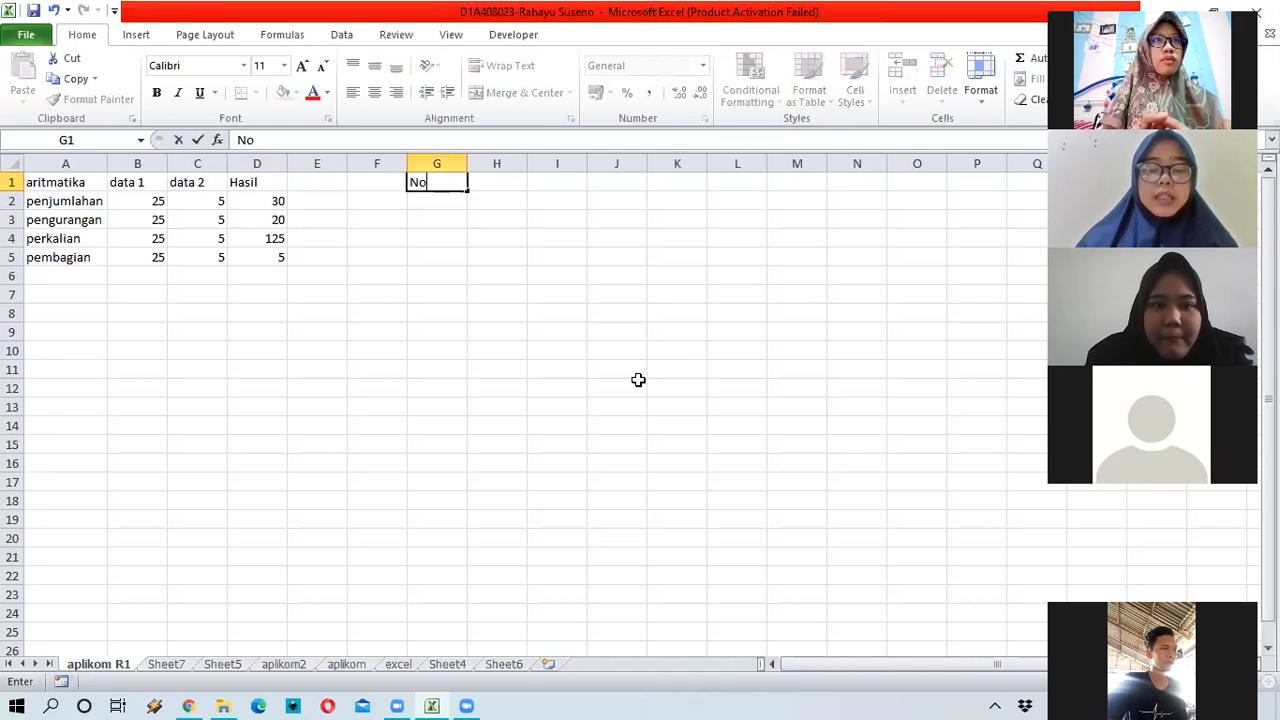
pyautogui.press('Tab')
pyautogui.press('Left')
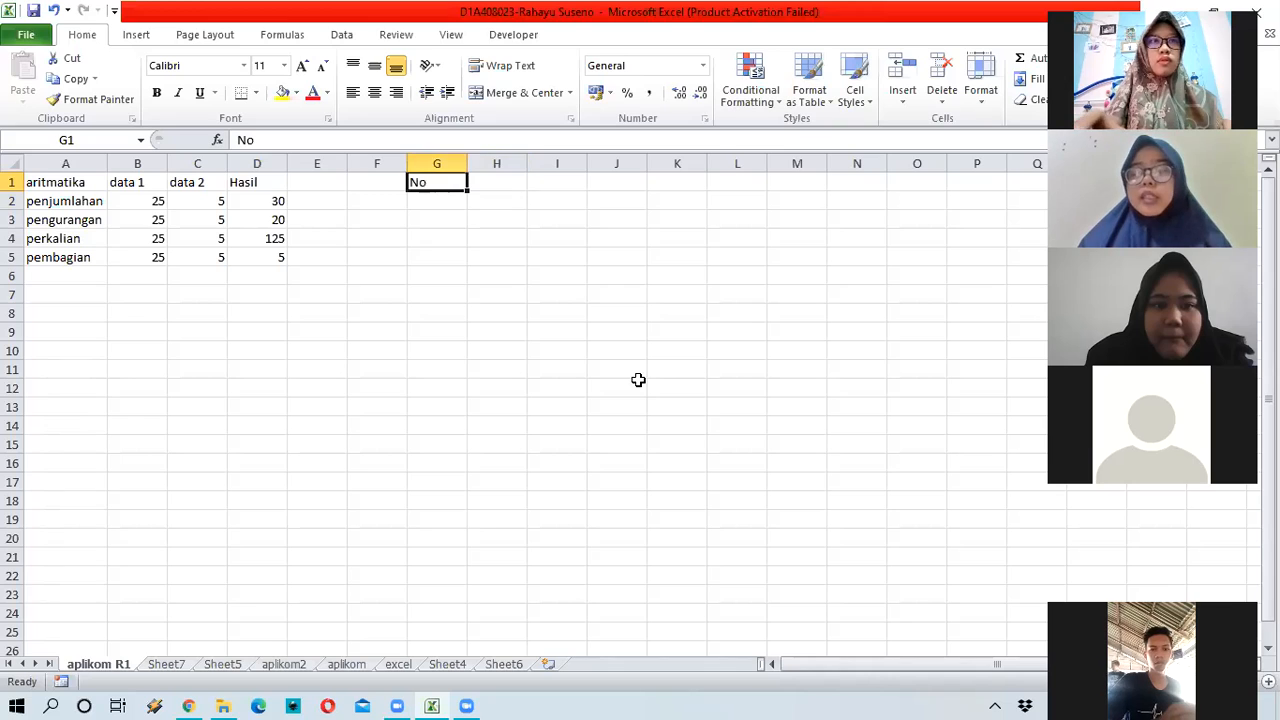
pyautogui.press('Right')
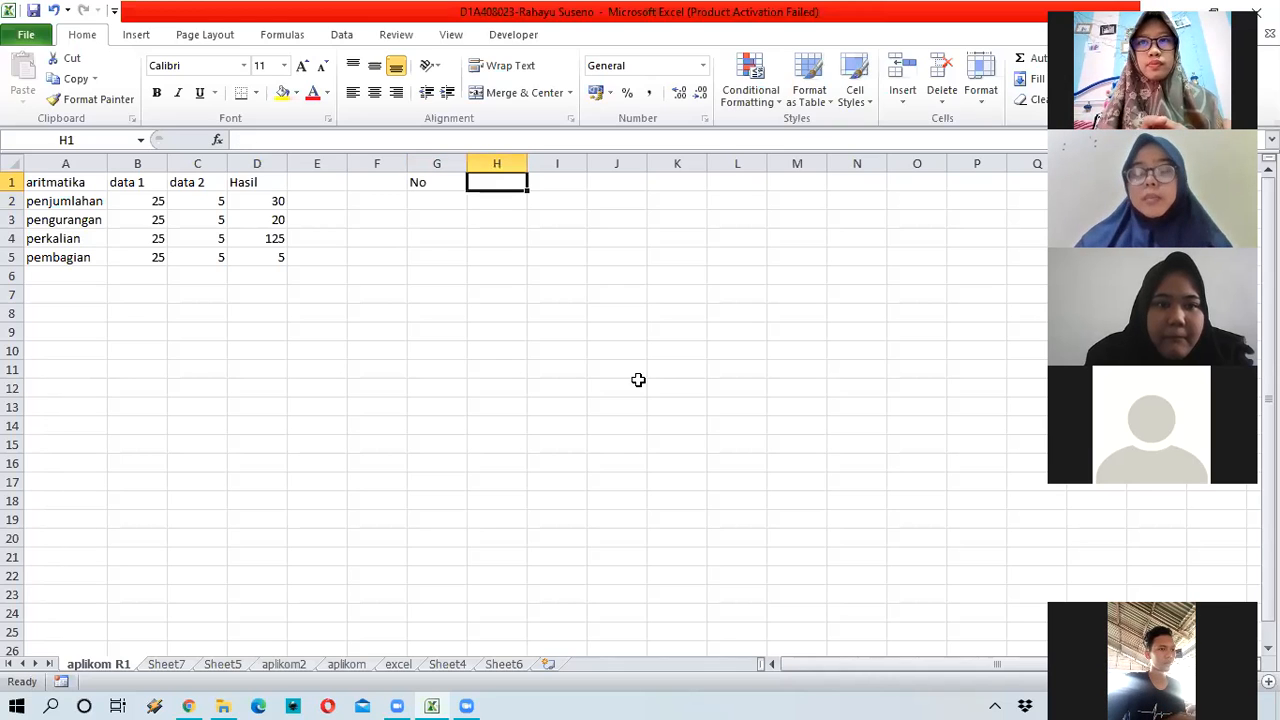
pyautogui.write('Nama Bar')
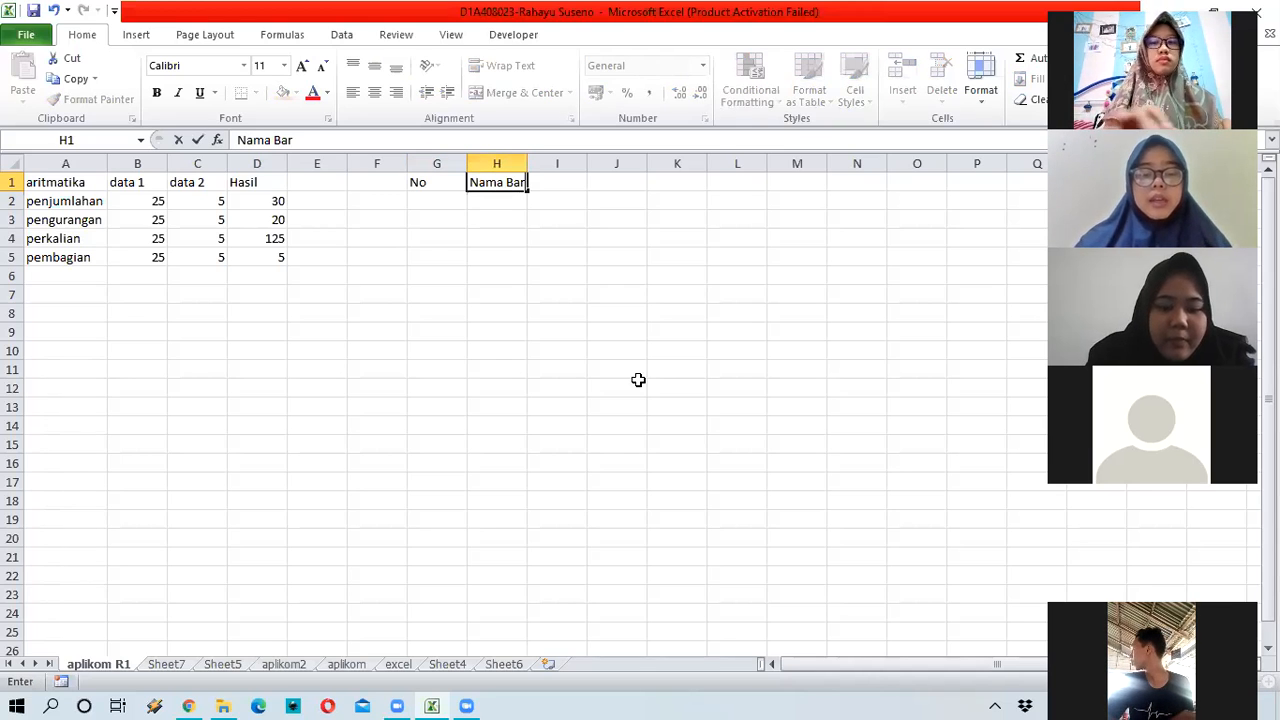
pyautogui.write('ang')
pyautogui.press('Tab')
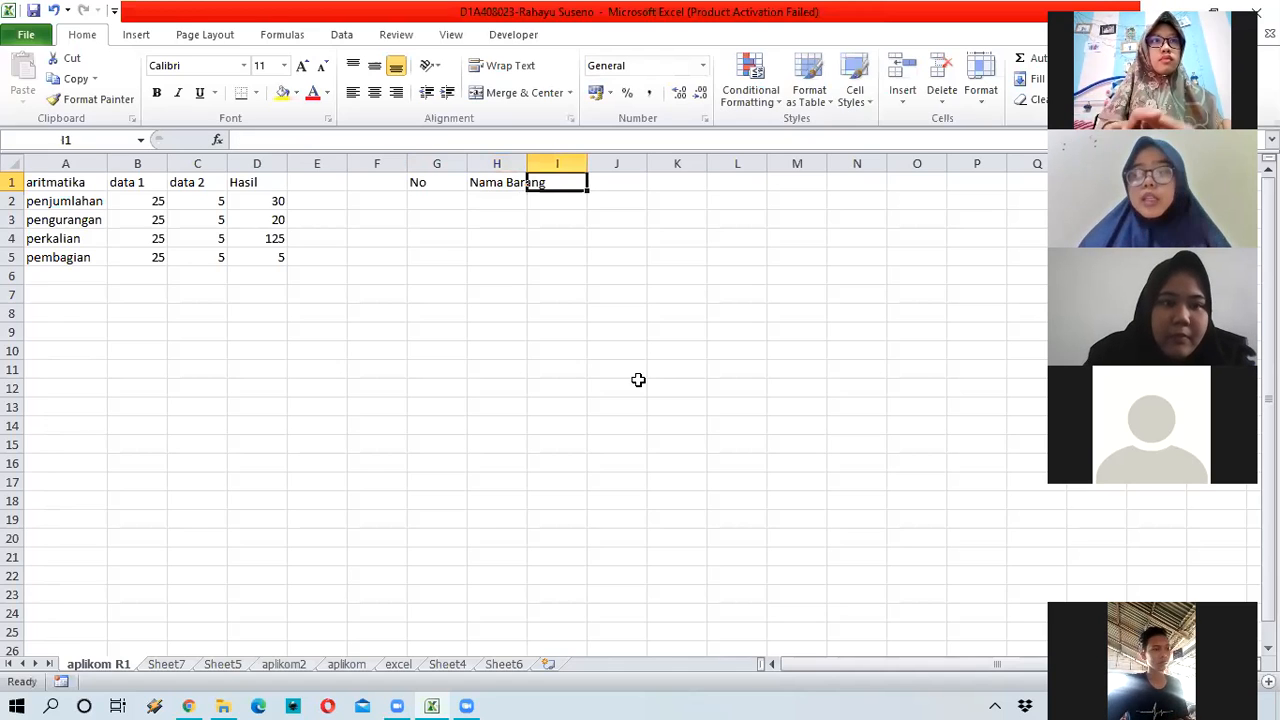
# Step: Type 'Jumlah' into I1, correcting the capital U, then select H1
pyautogui.write('JU')
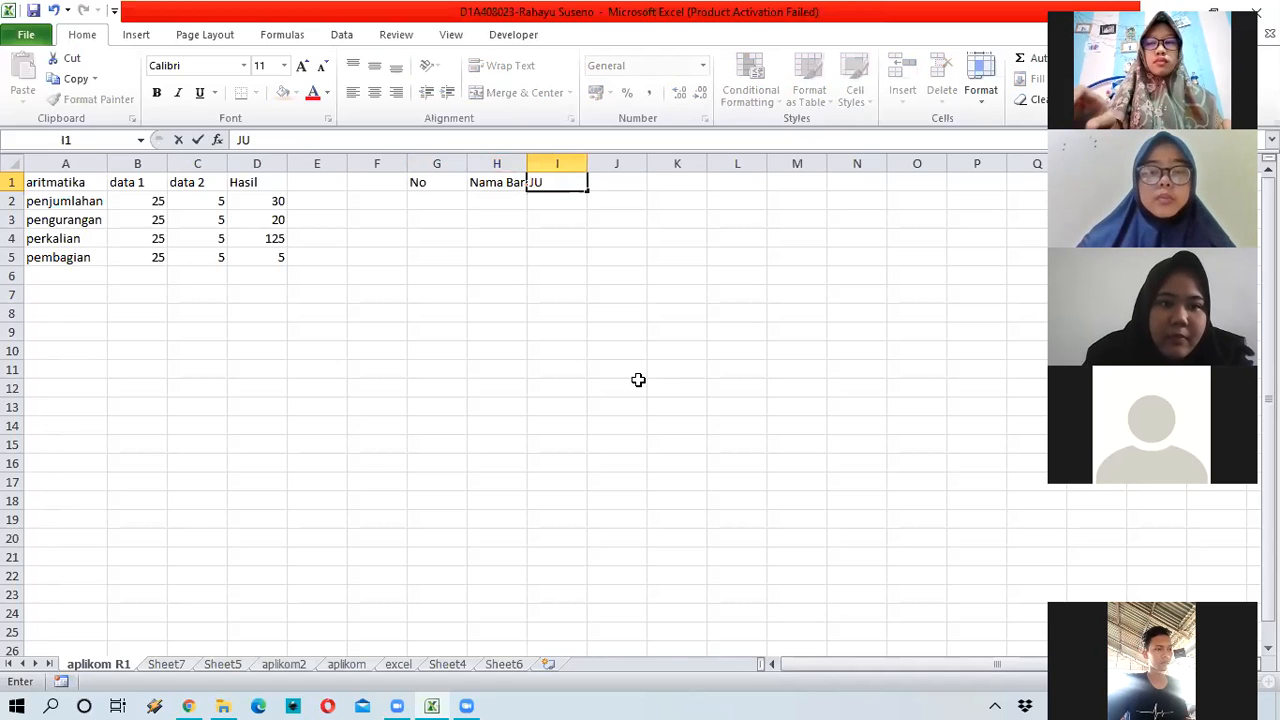
pyautogui.press('BackSpace')
pyautogui.write('umlah')
pyautogui.press('Return')
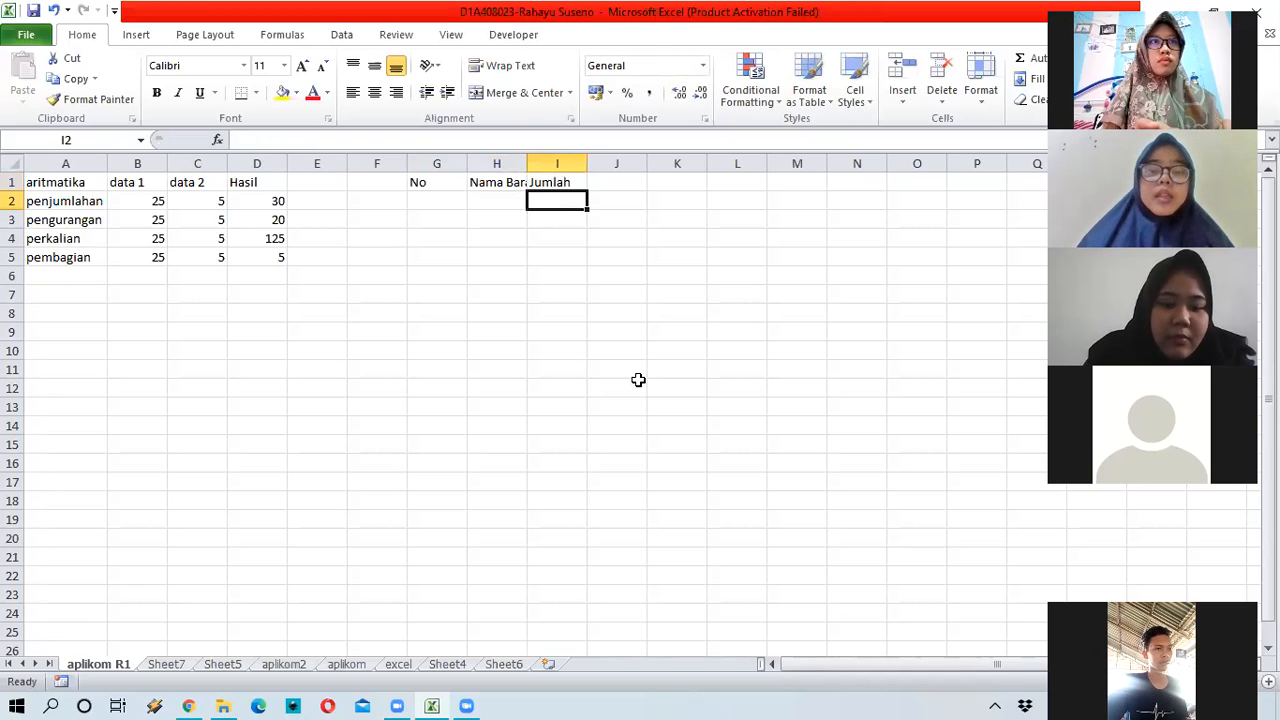
pyautogui.click(515, 185)
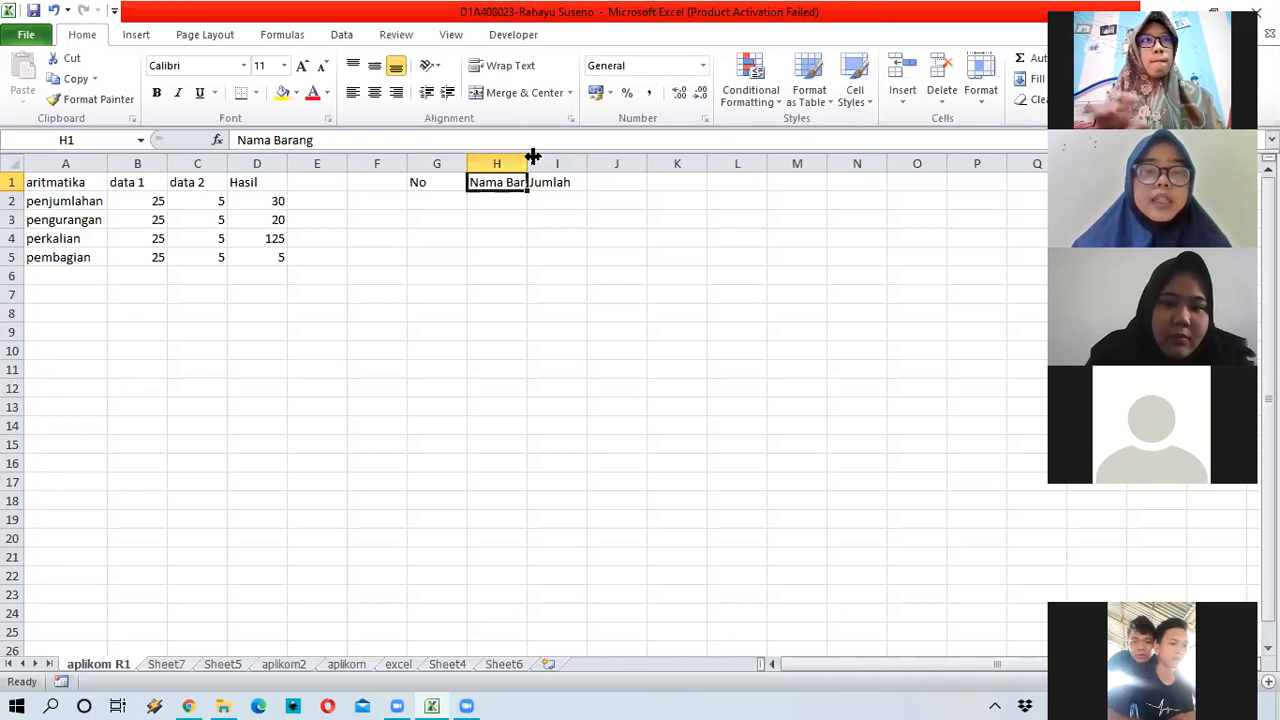
# Step: Auto-fit column H so 'Nama Barang' shows in full, and narrow column G to fit 'No'
pyautogui.moveTo(528, 159)
pyautogui.mouseDown()
pyautogui.moveTo(545, 188)
pyautogui.moveTo(543, 163)
pyautogui.moveTo(555, 163)
pyautogui.moveTo(532, 158)
pyautogui.mouseUp()
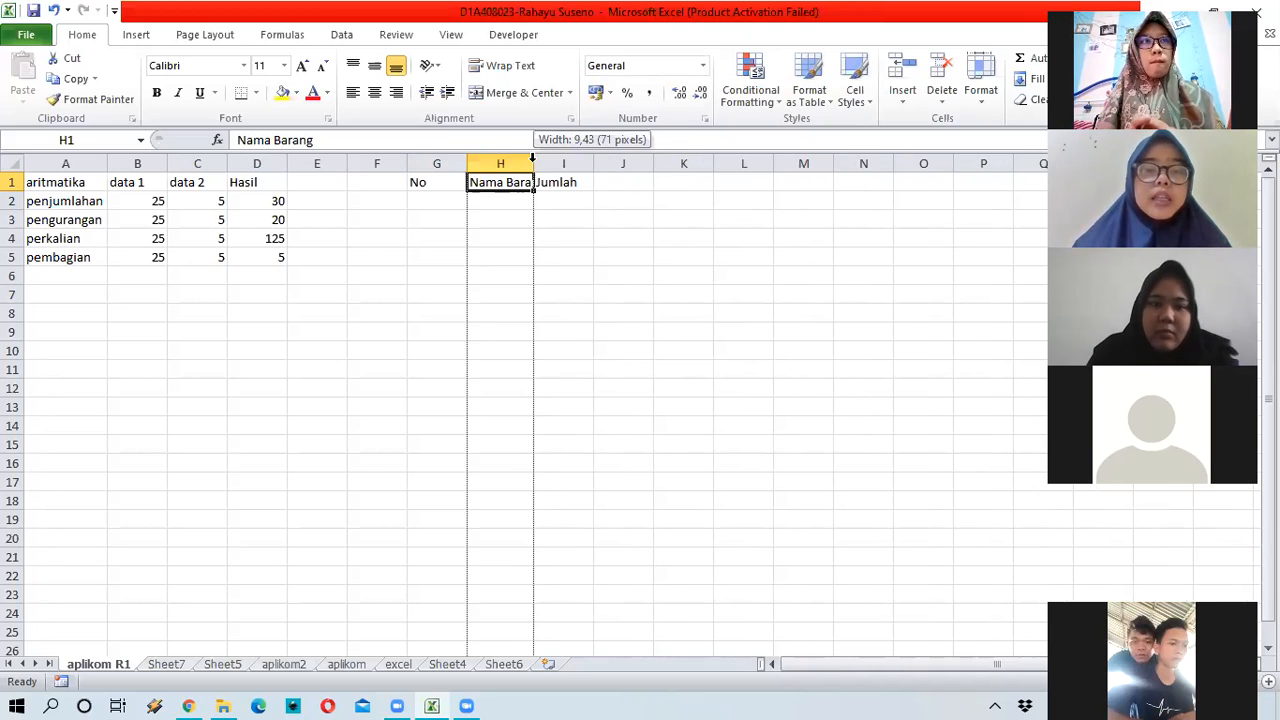
pyautogui.doubleClick(532, 158)
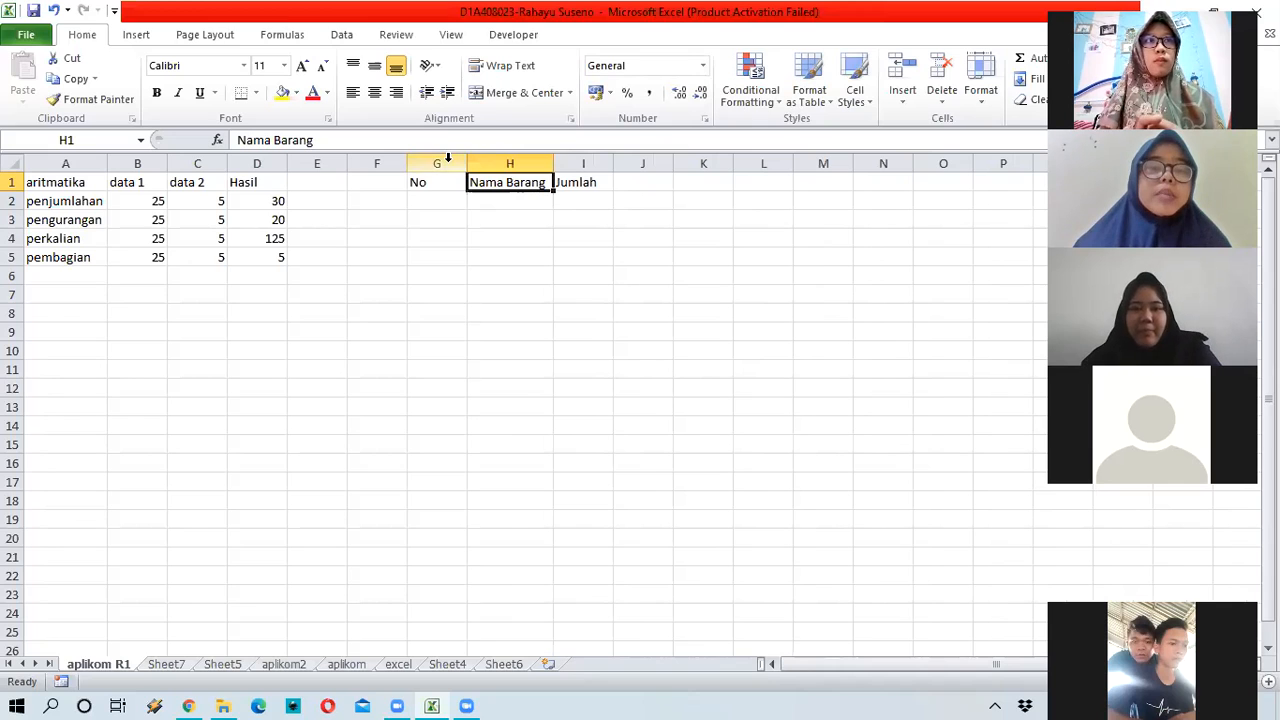
pyautogui.click(458, 163)
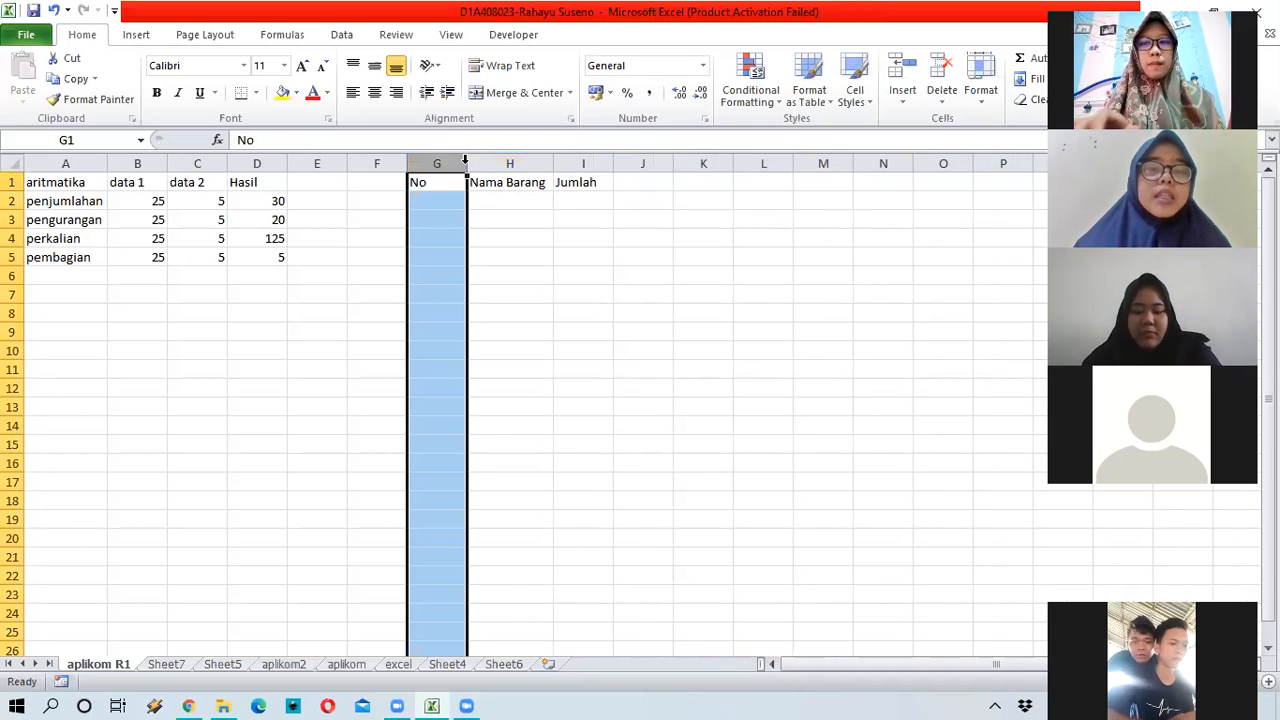
pyautogui.doubleClick(466, 163)
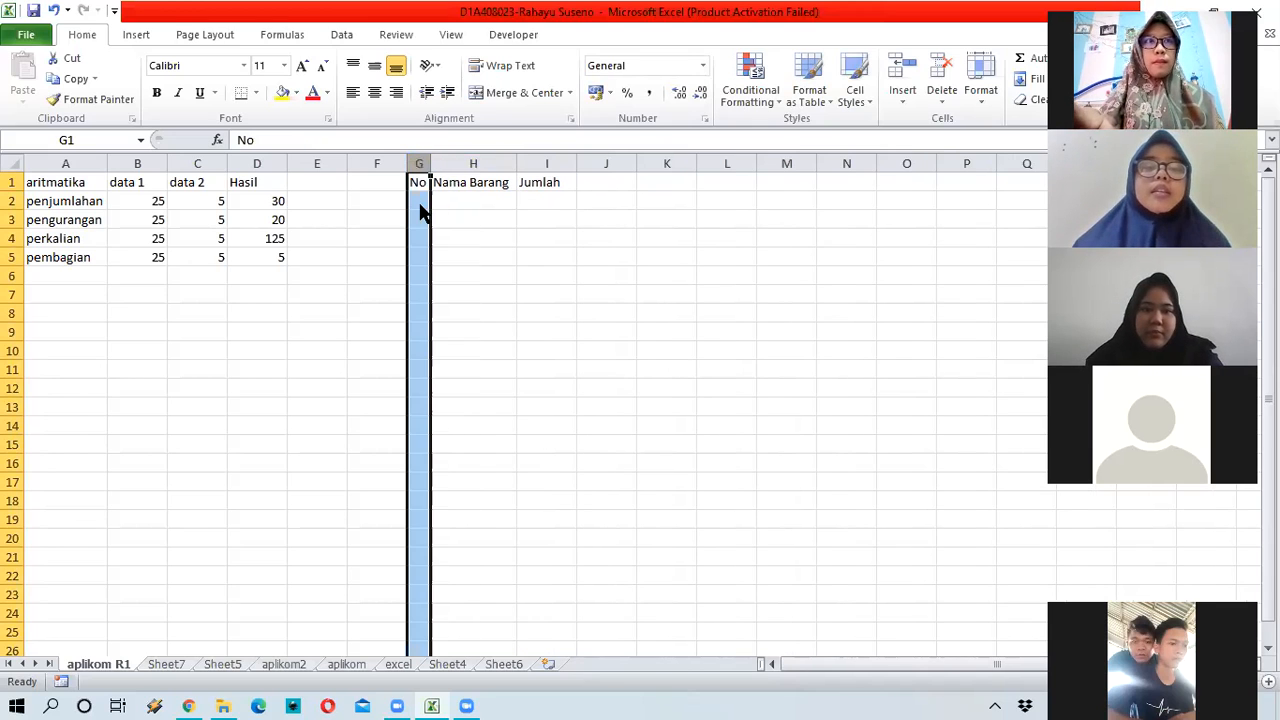
# Step: Enter 1, 2 and 3 in G2:G4 under the No heading
pyautogui.press('Down')
pyautogui.write('1')
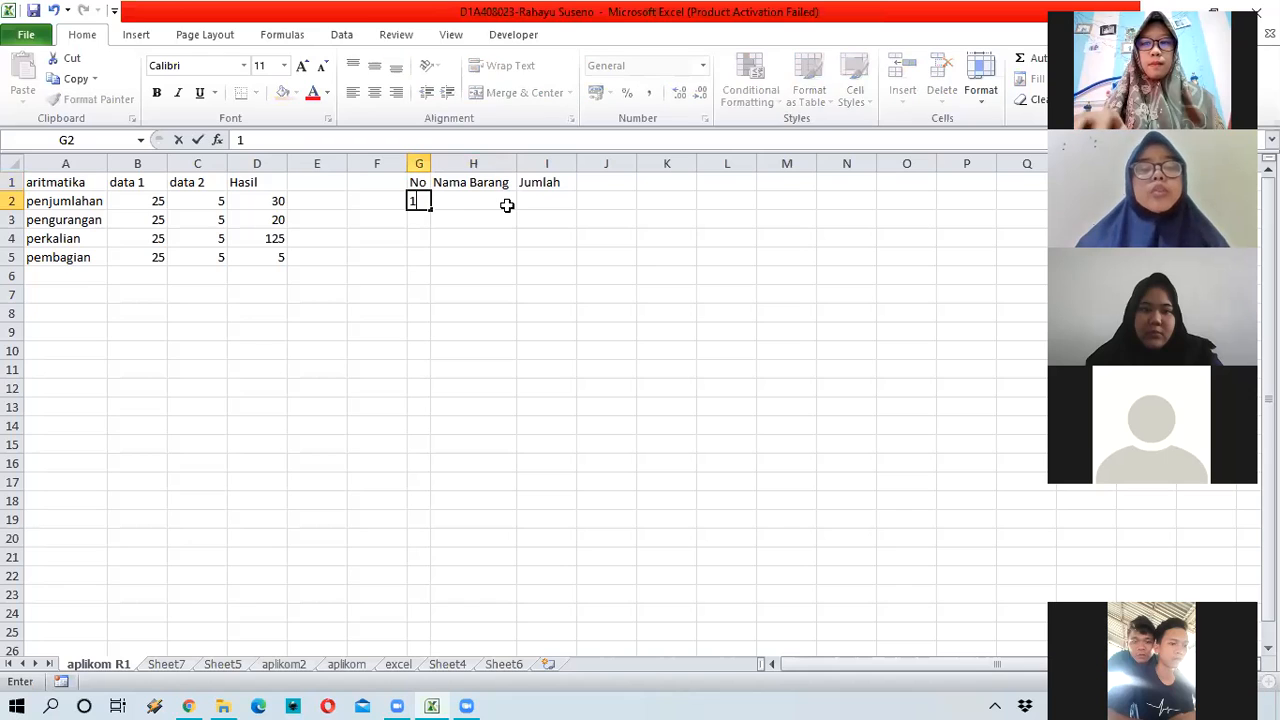
pyautogui.press('Return')
pyautogui.write('2')
pyautogui.press('Return')
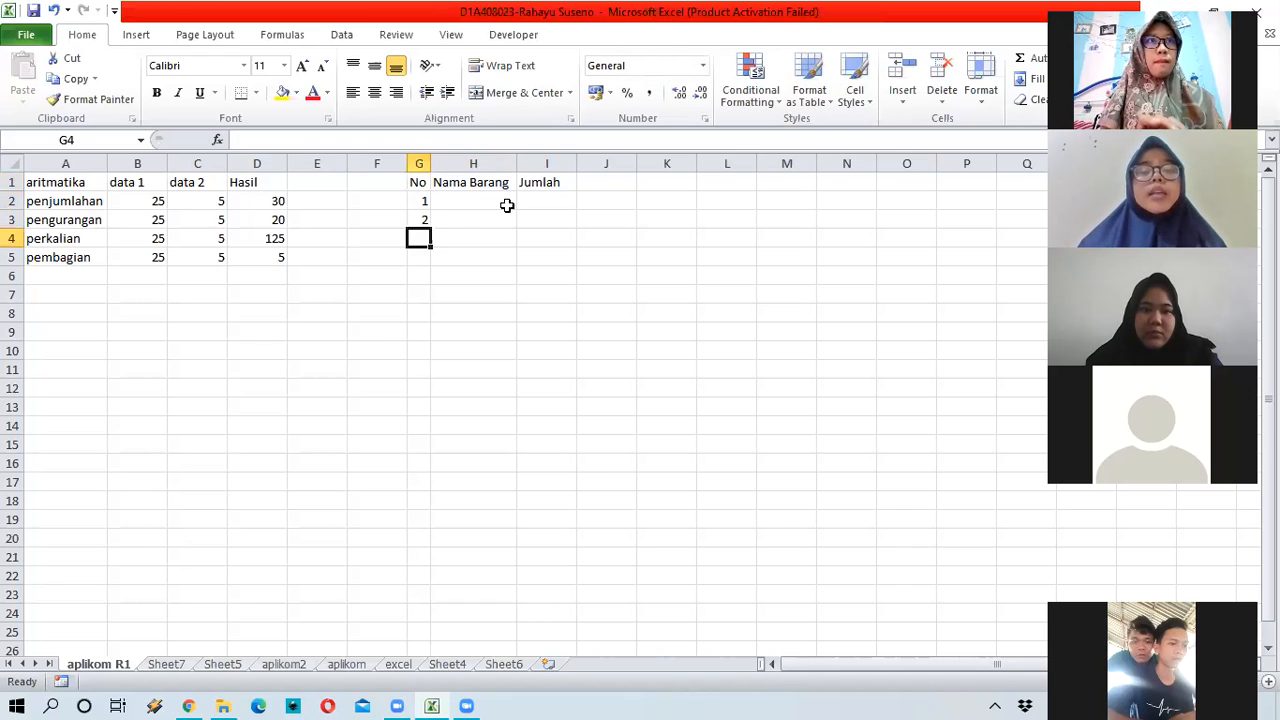
pyautogui.write('3')
pyautogui.press('Return')
pyautogui.press('Up')
pyautogui.press('Up')
pyautogui.press('Up')
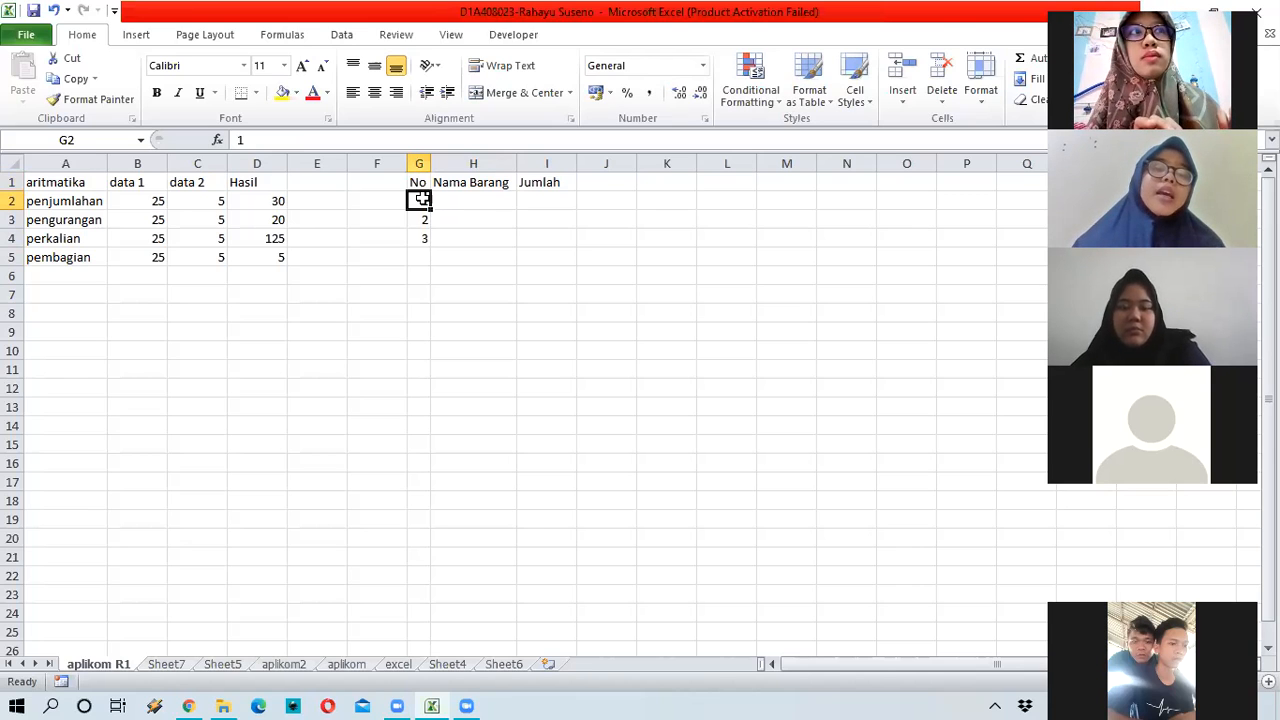
# Step: Extend the 1, 2 number series with the fill handle so it ends at 5 in G6
pyautogui.moveTo(420, 201); pyautogui.dragTo(424, 221)
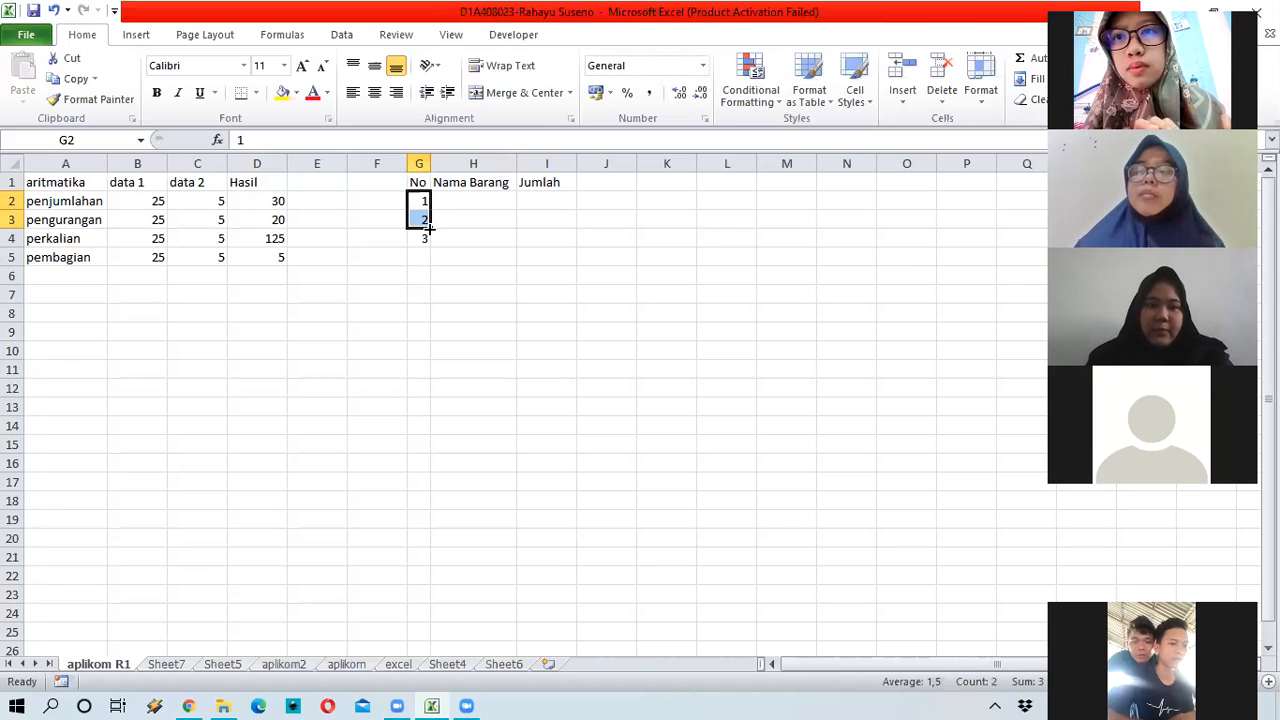
pyautogui.moveTo(428, 228); pyautogui.dragTo(418, 318)
pyautogui.moveTo(417, 405); pyautogui.dragTo(446, 214)
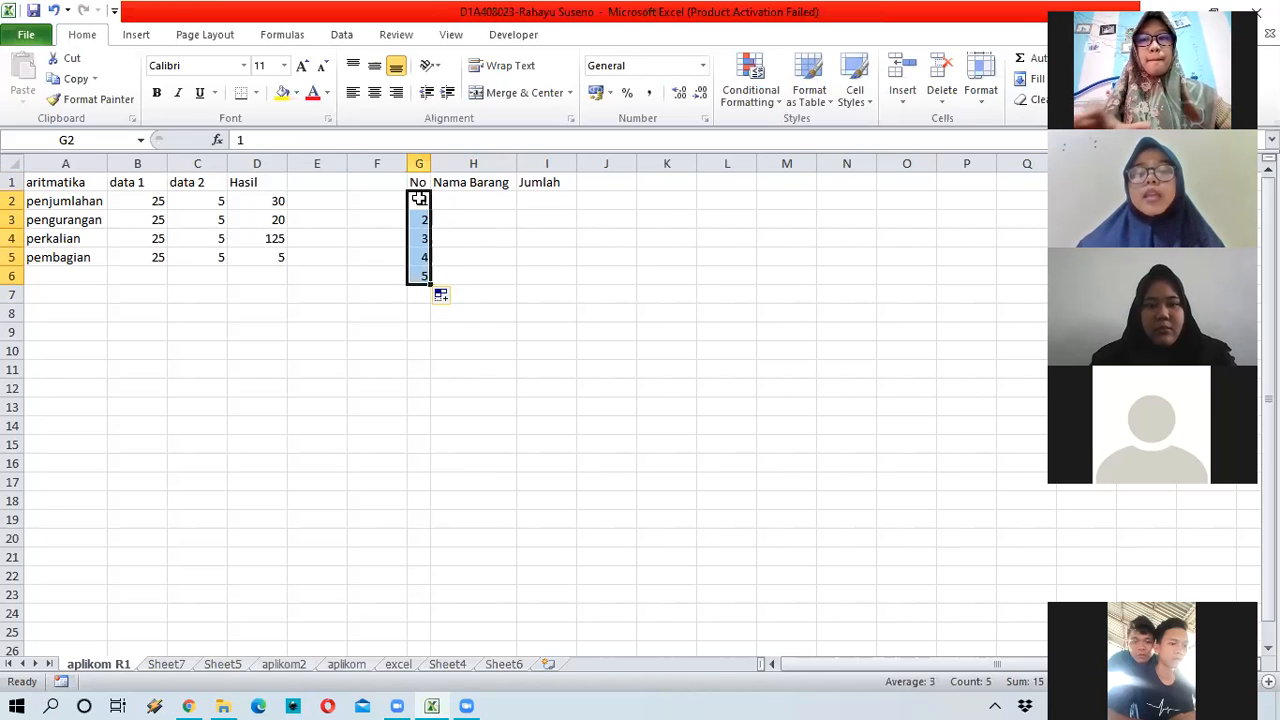
pyautogui.click(497, 203)
pyautogui.write('1')
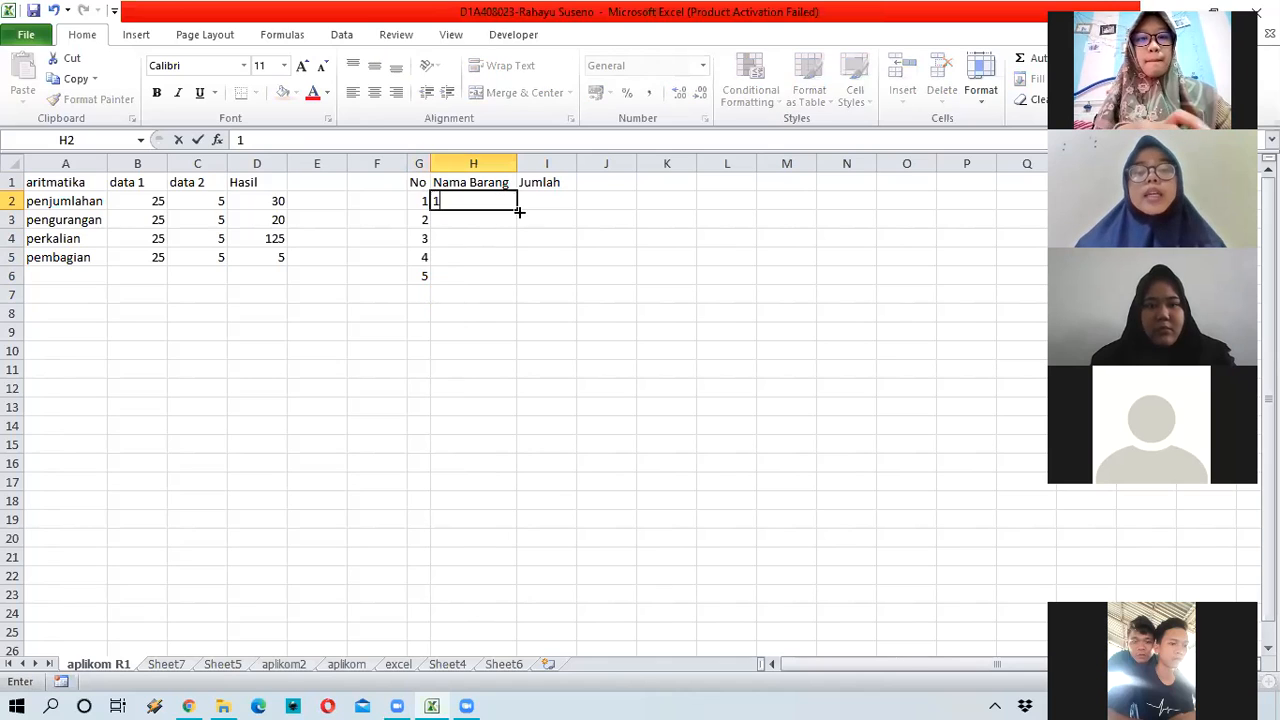
pyautogui.moveTo(519, 212); pyautogui.dragTo(503, 276)
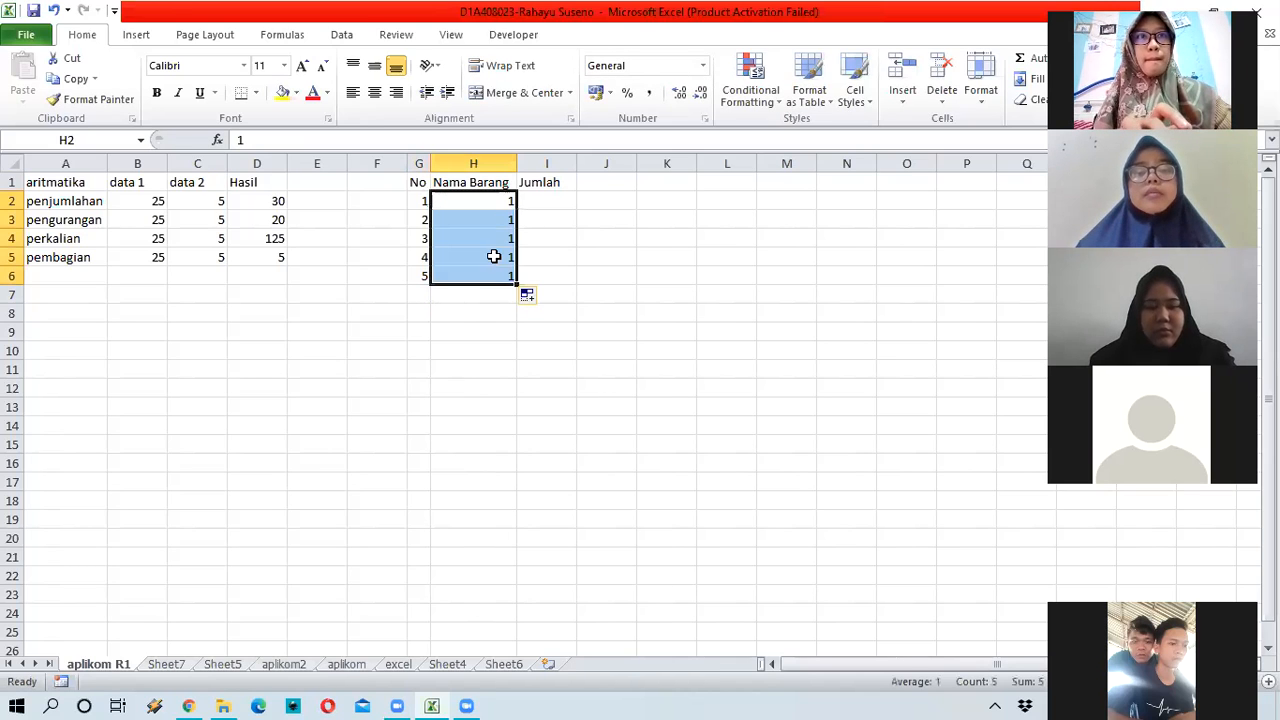
pyautogui.click(502, 200)
pyautogui.click(505, 275)
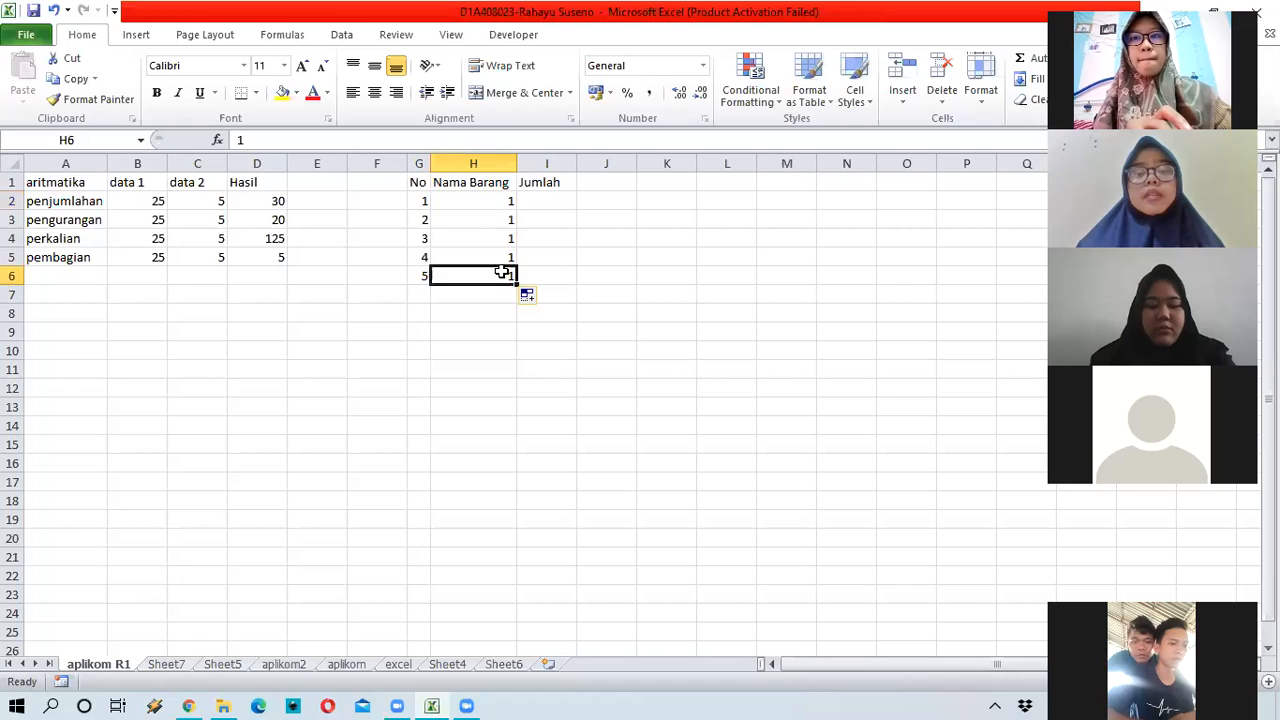
pyautogui.click(516, 287)
pyautogui.press('Delete')
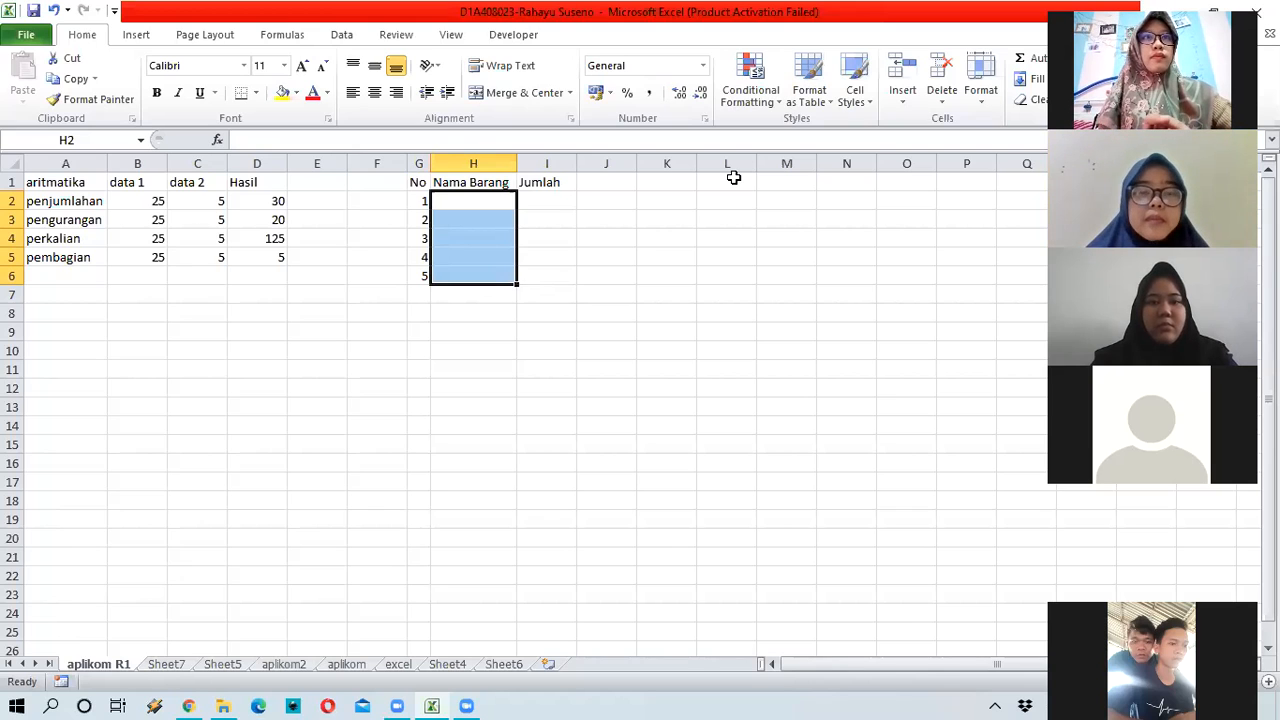
pyautogui.click(451, 200)
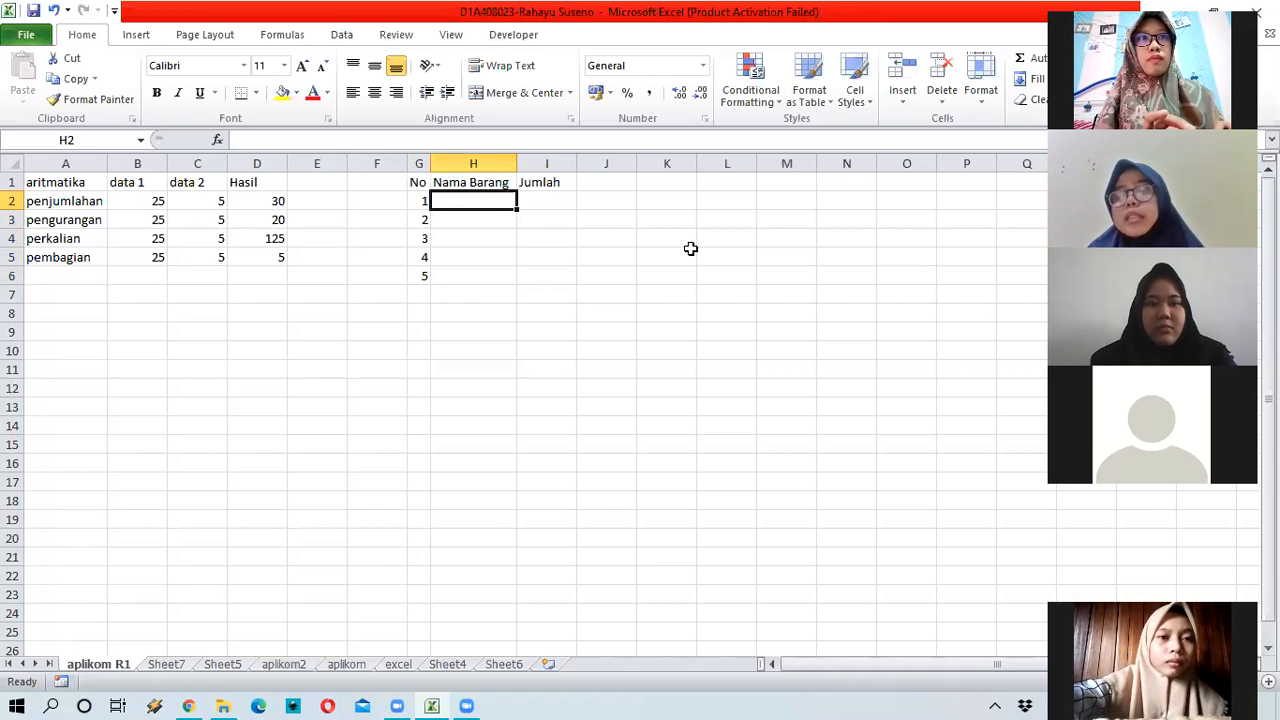
# Step: Enter Spidol, Penghapus and Penggaris in H2:H4 under Nama Barang
pyautogui.write('Spi')
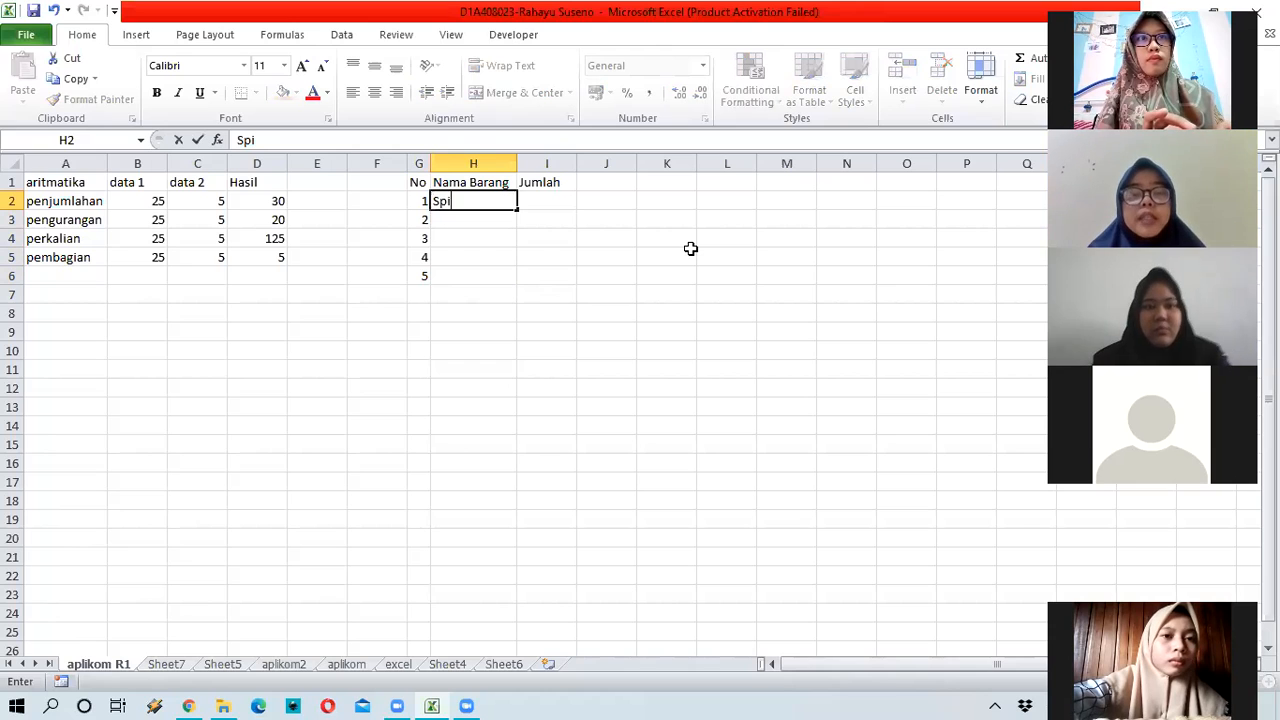
pyautogui.write('dol')
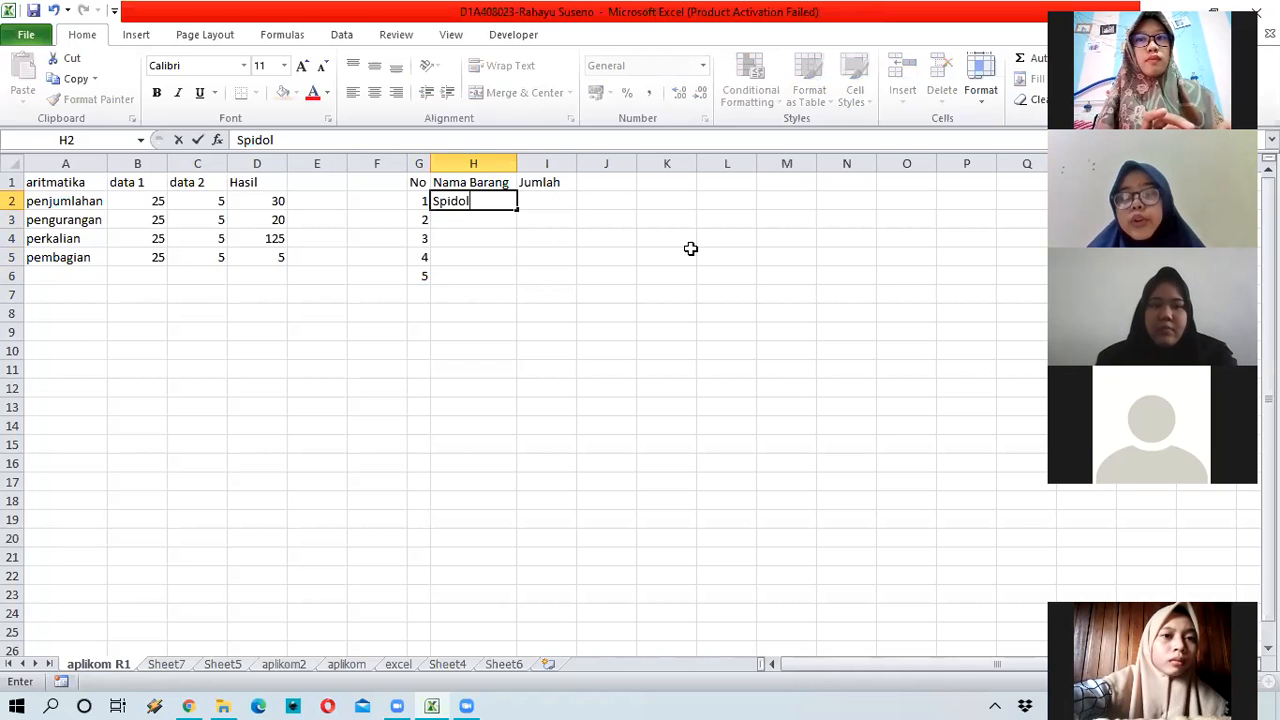
pyautogui.press('Return')
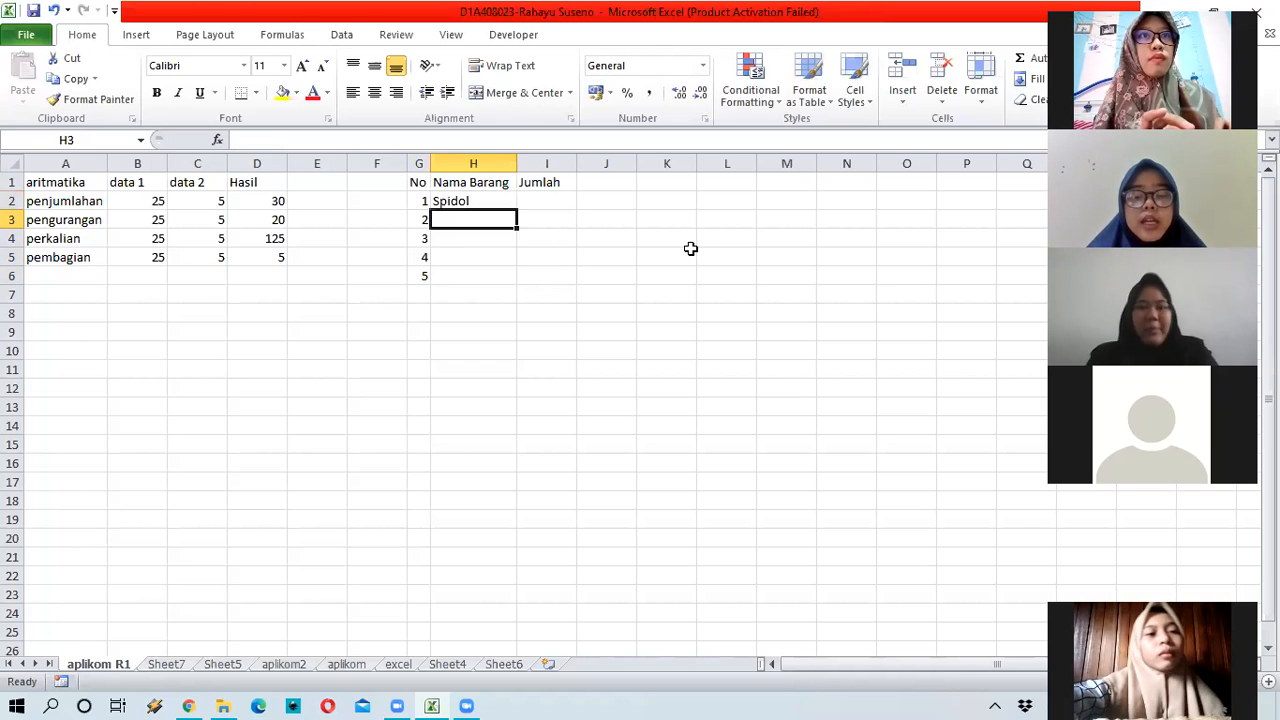
pyautogui.write('Penghapus')
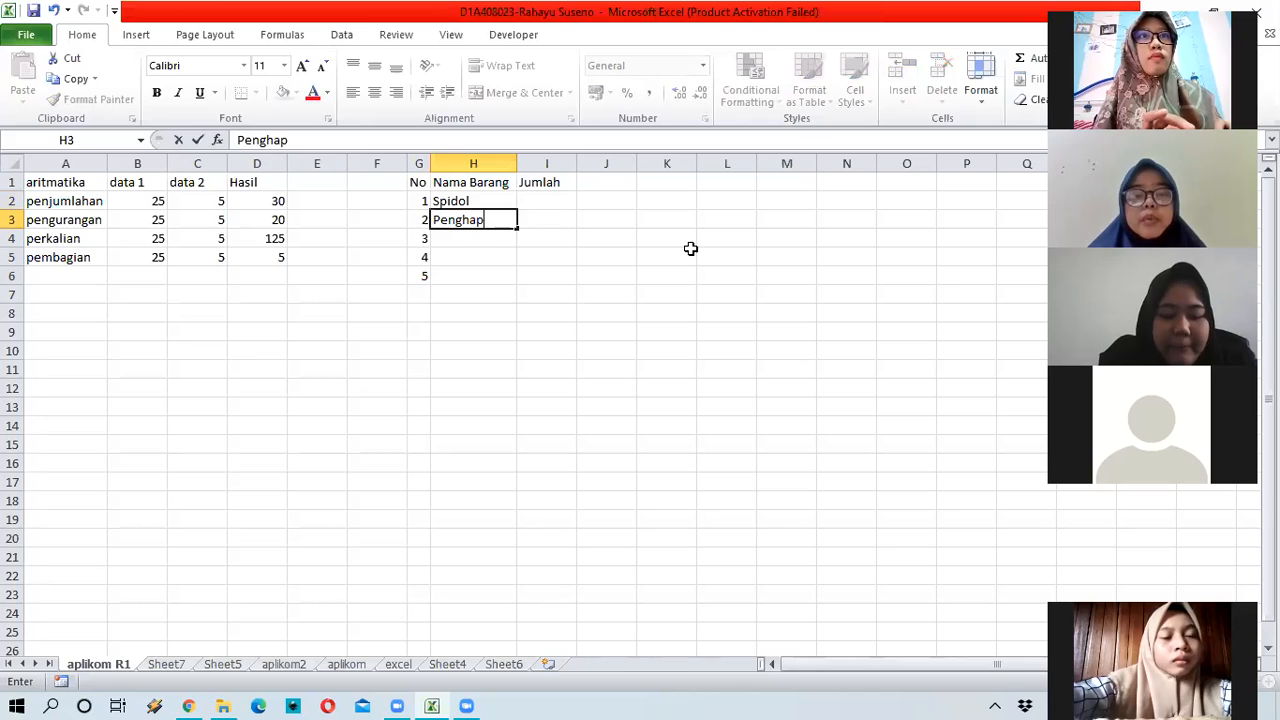
pyautogui.press('Return')
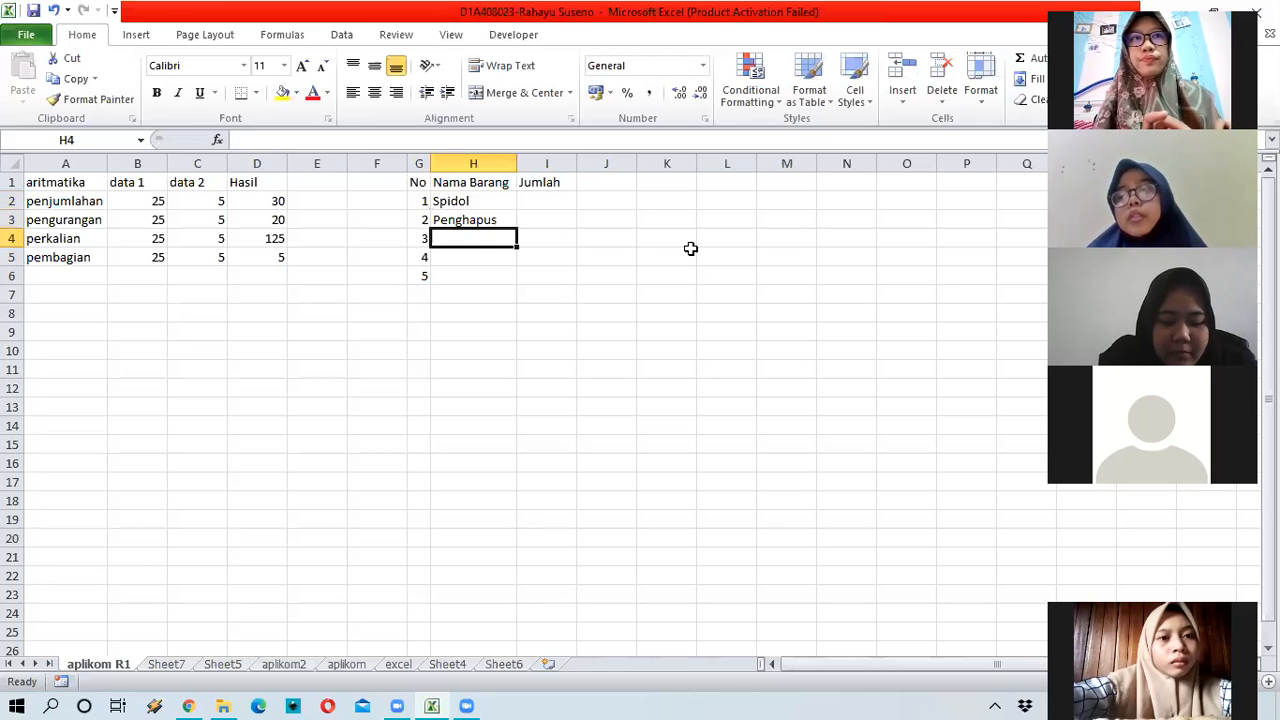
pyautogui.write('Peng')
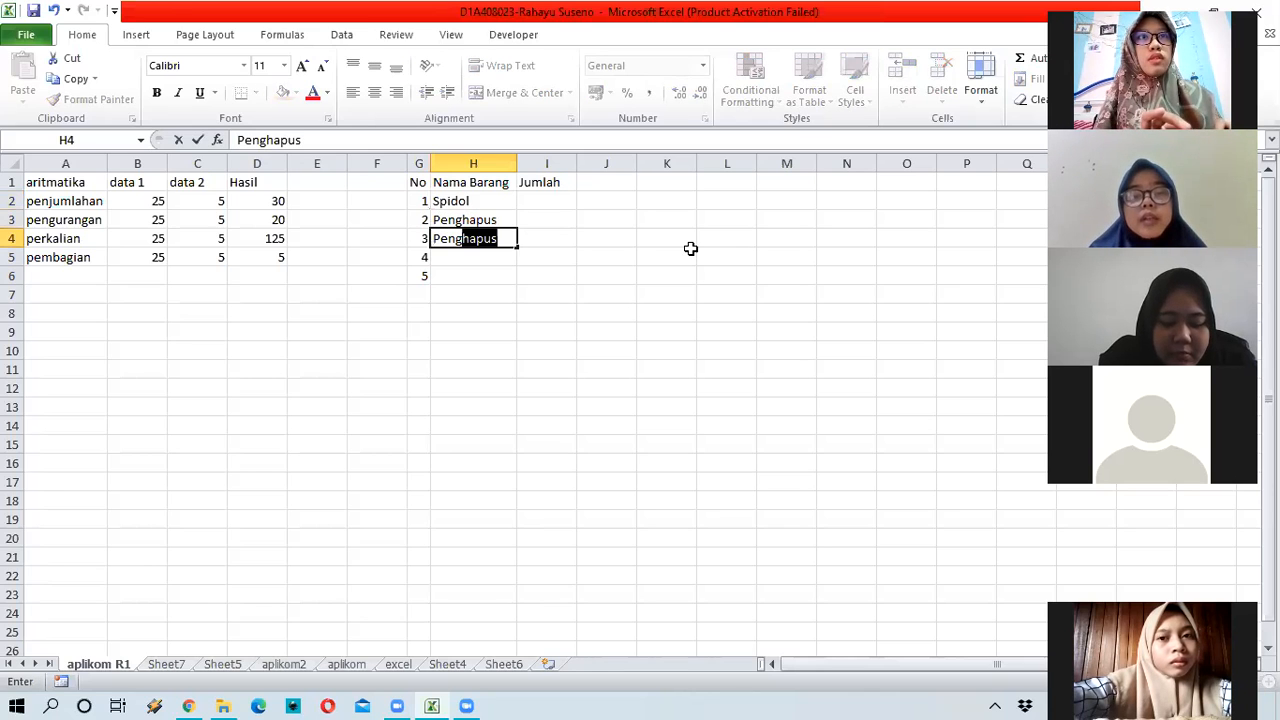
pyautogui.write('garis')
pyautogui.press('Return')
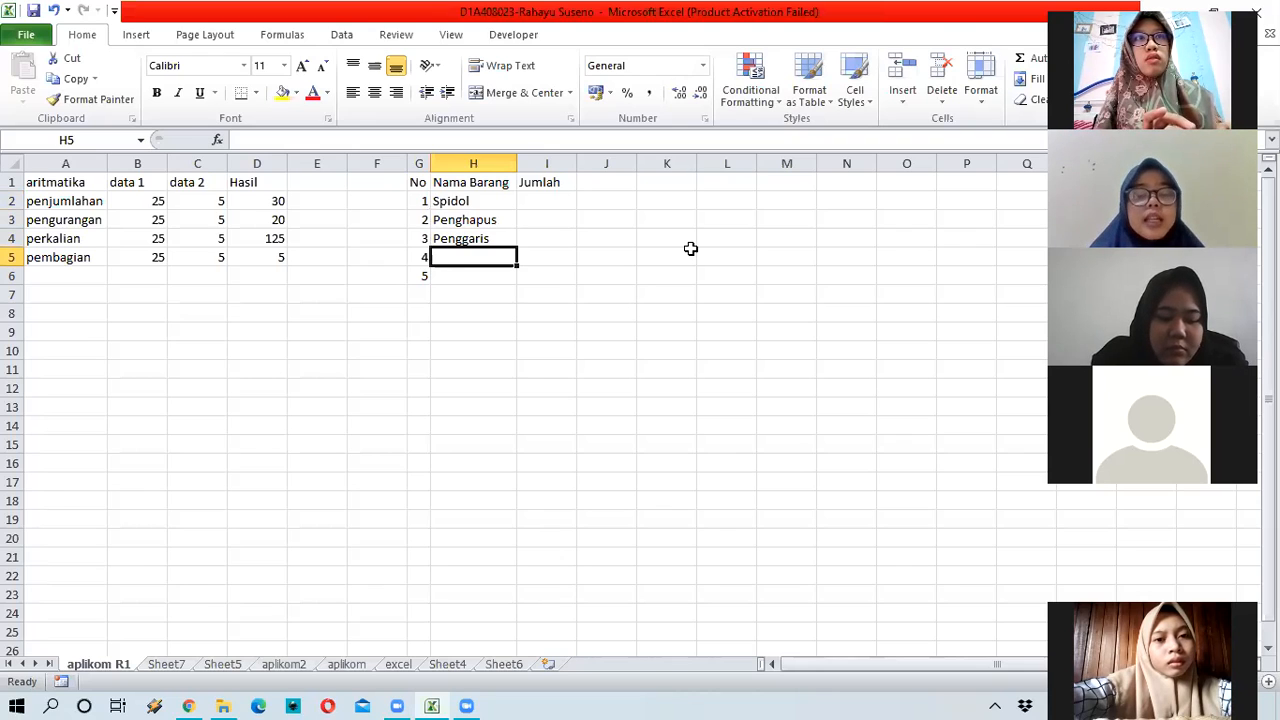
# Step: Replace the duplicate Penggaris in H5 with Pensil, and add Buku Tulis in H6
pyautogui.write('pengg')
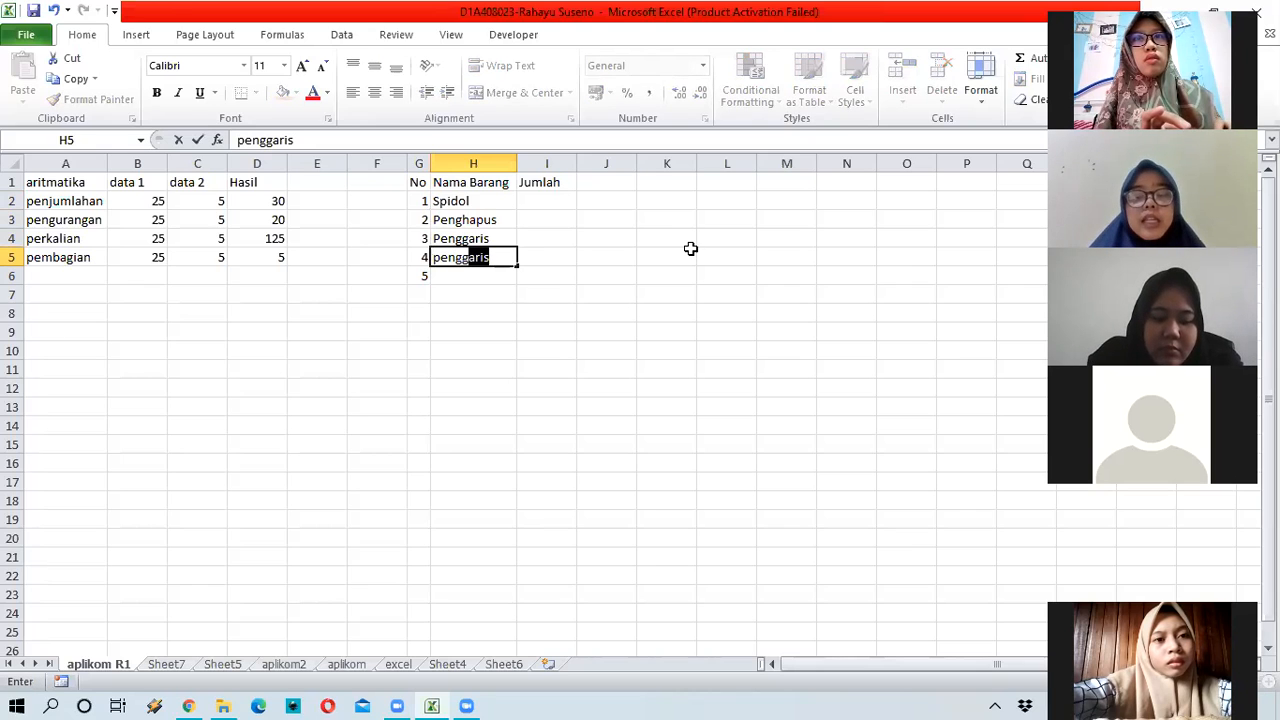
pyautogui.press('Return')
pyautogui.press('Up')
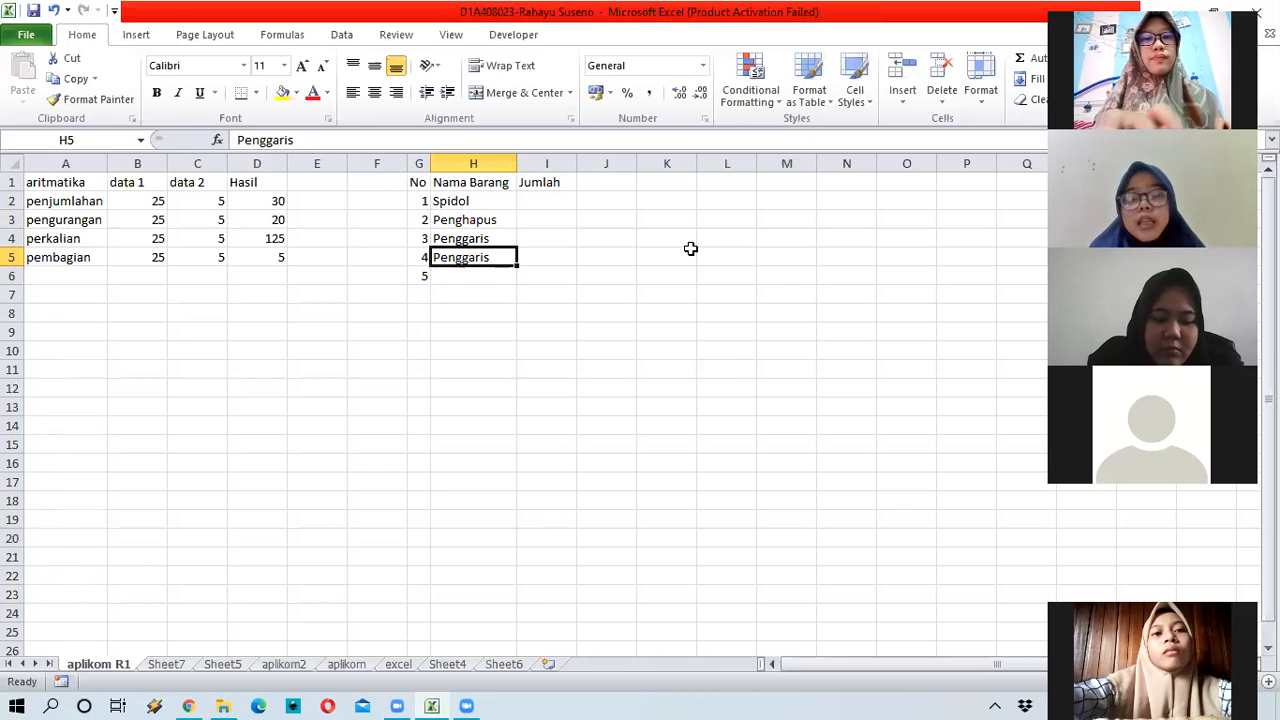
pyautogui.write('Pensil')
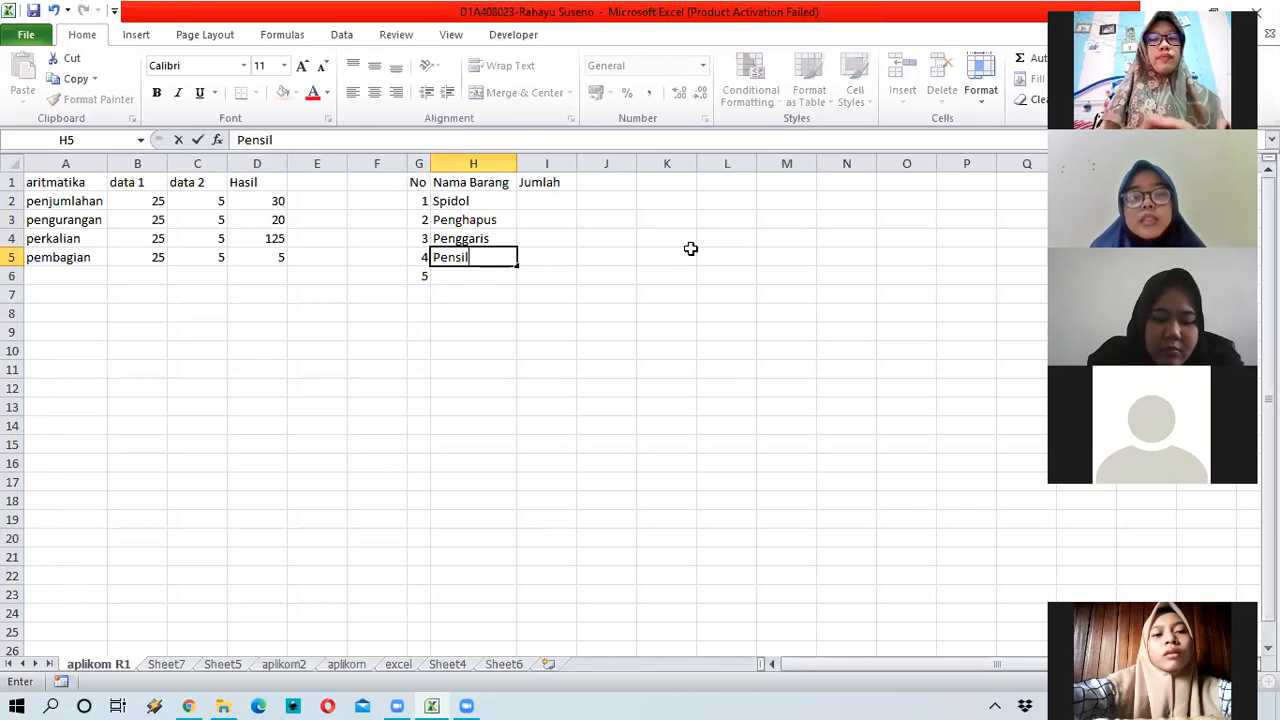
pyautogui.press('Return')
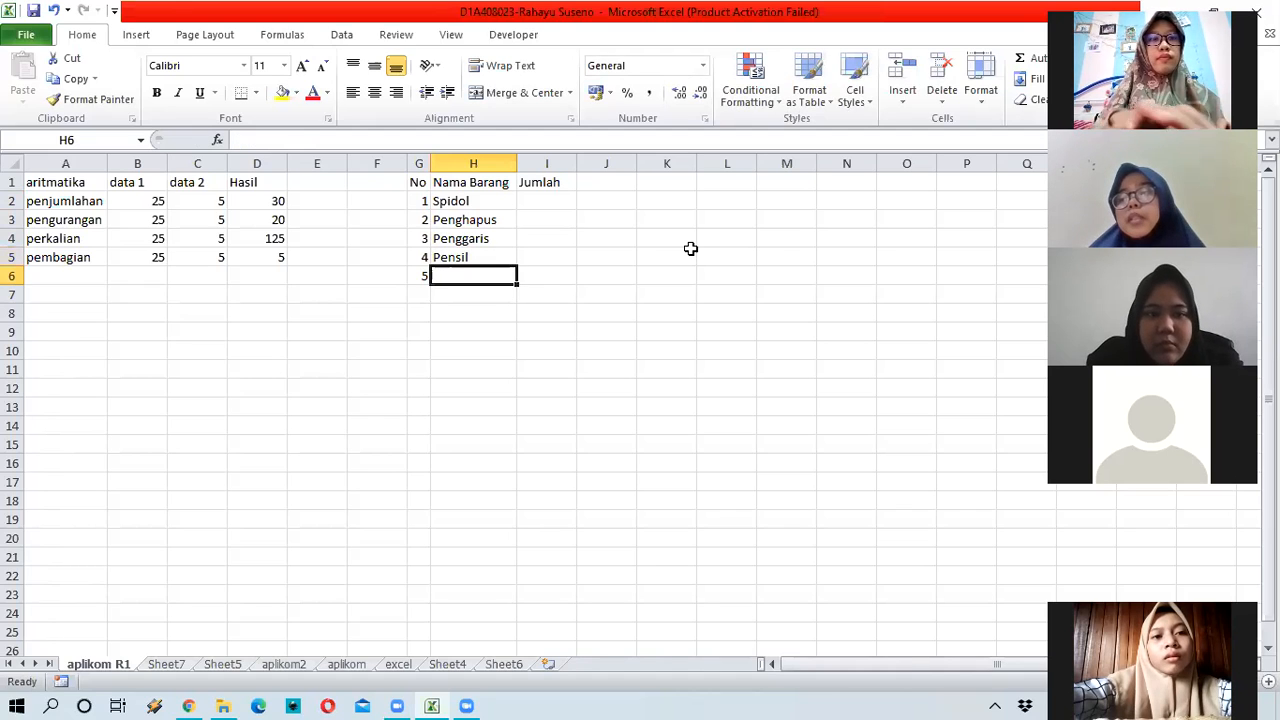
pyautogui.write('Buku ')
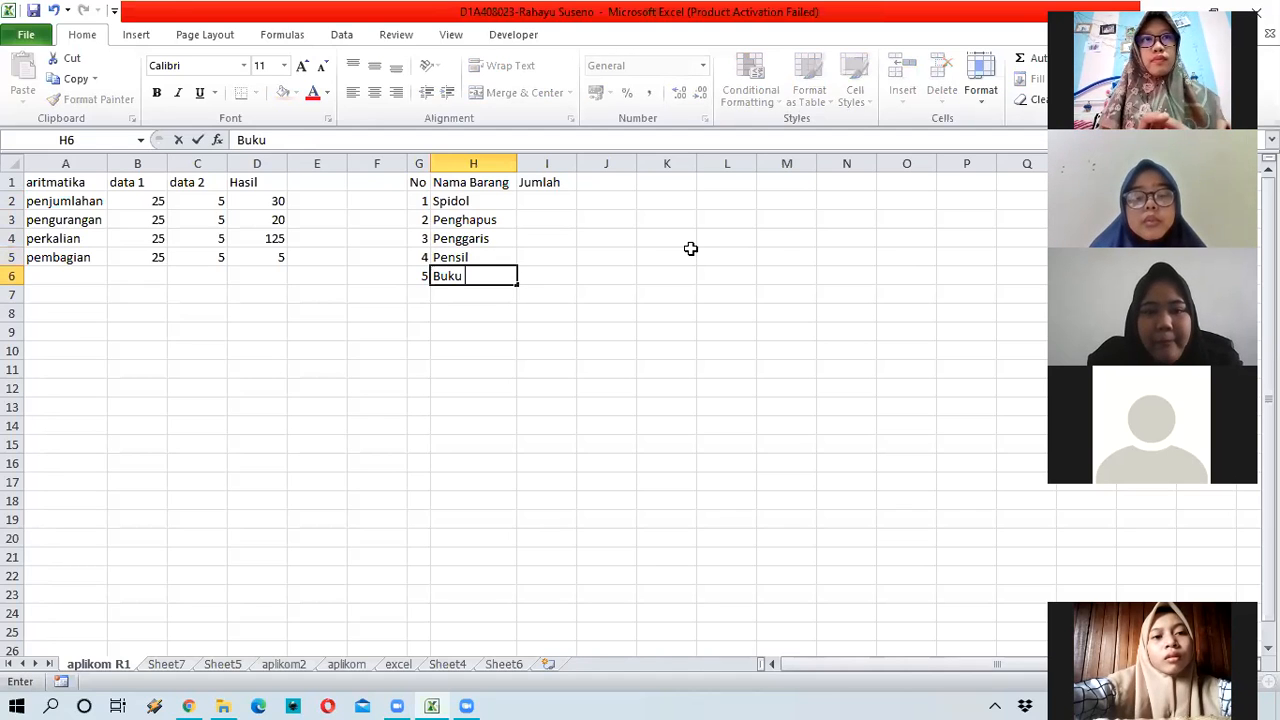
pyautogui.write('Tulis')
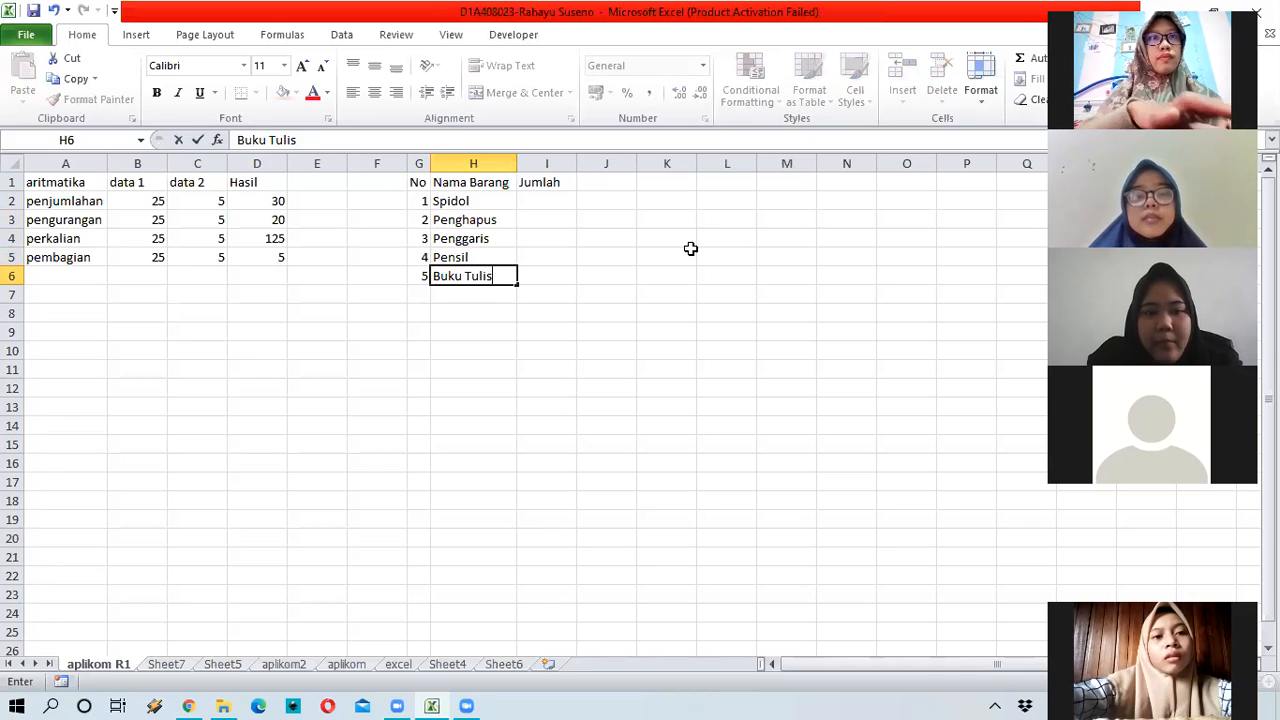
pyautogui.press('Return')
pyautogui.press('Return')
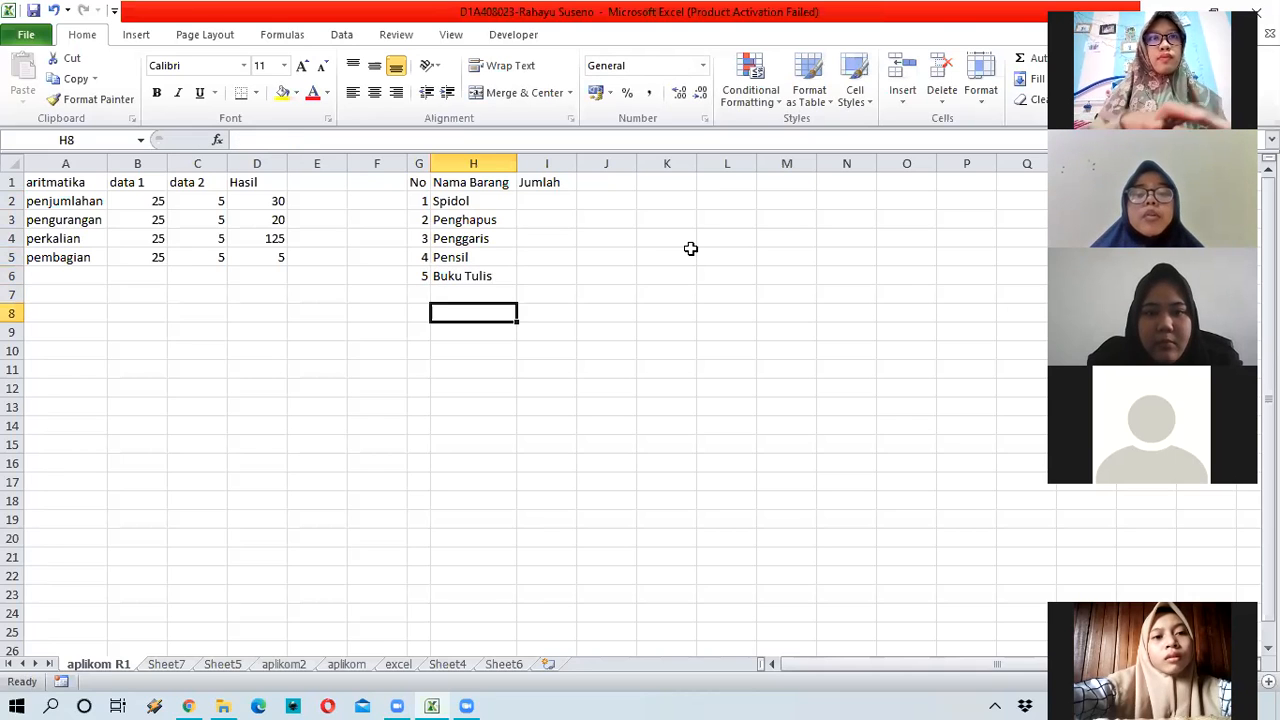
pyautogui.press('Up')
# Step: Type 'Jumlah Barang' in H7, then merge and centre it across G7:H7
pyautogui.write('Jum')
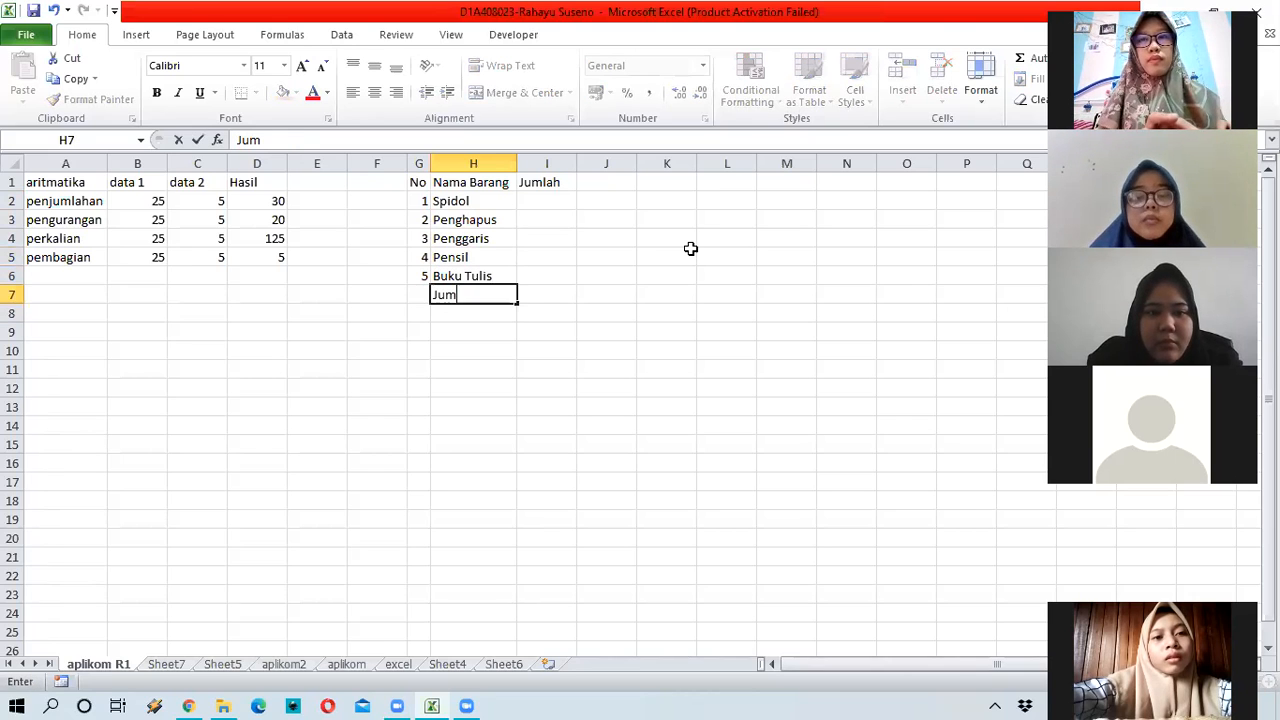
pyautogui.write('lah Ba')
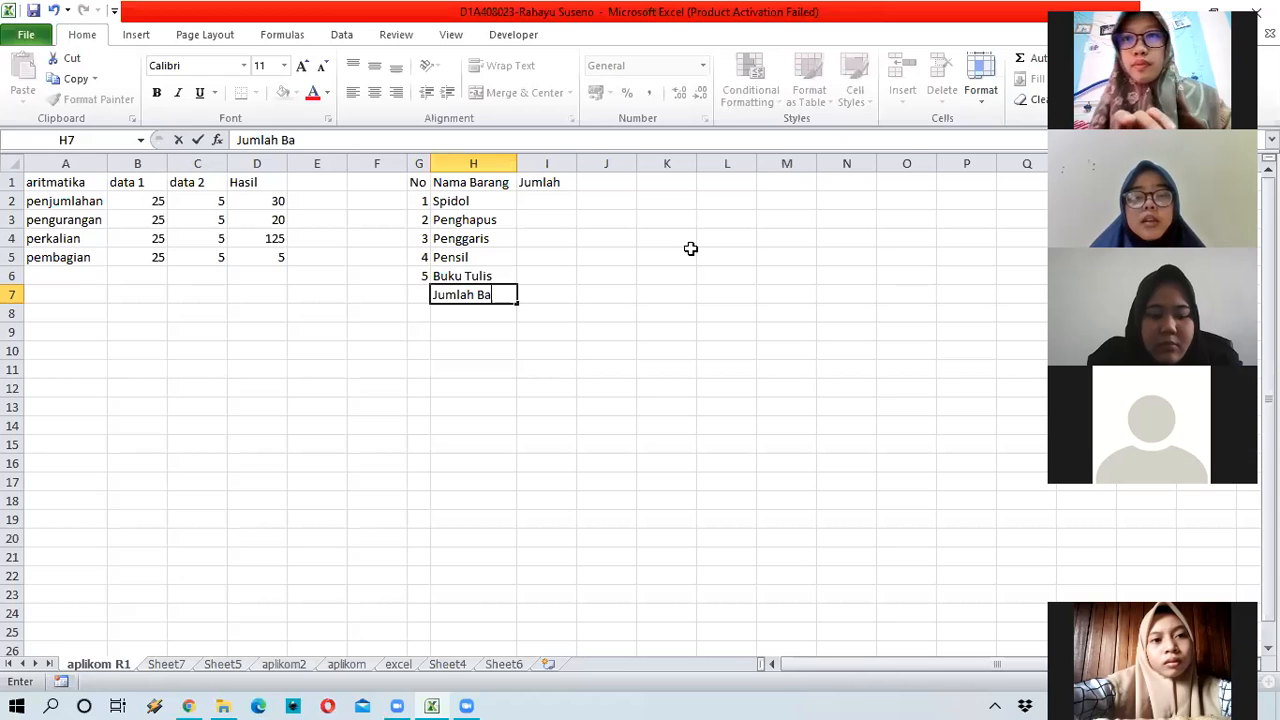
pyautogui.write('rang')
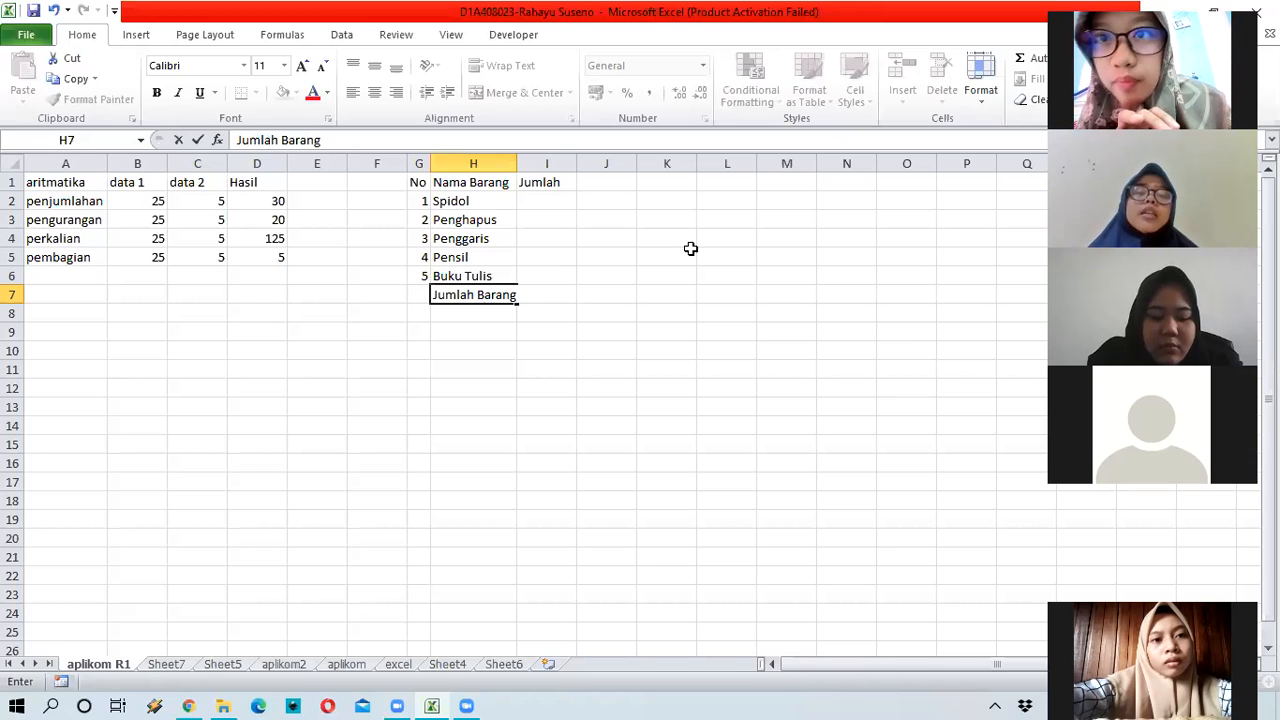
pyautogui.hotkey('ctrl', 'Return')
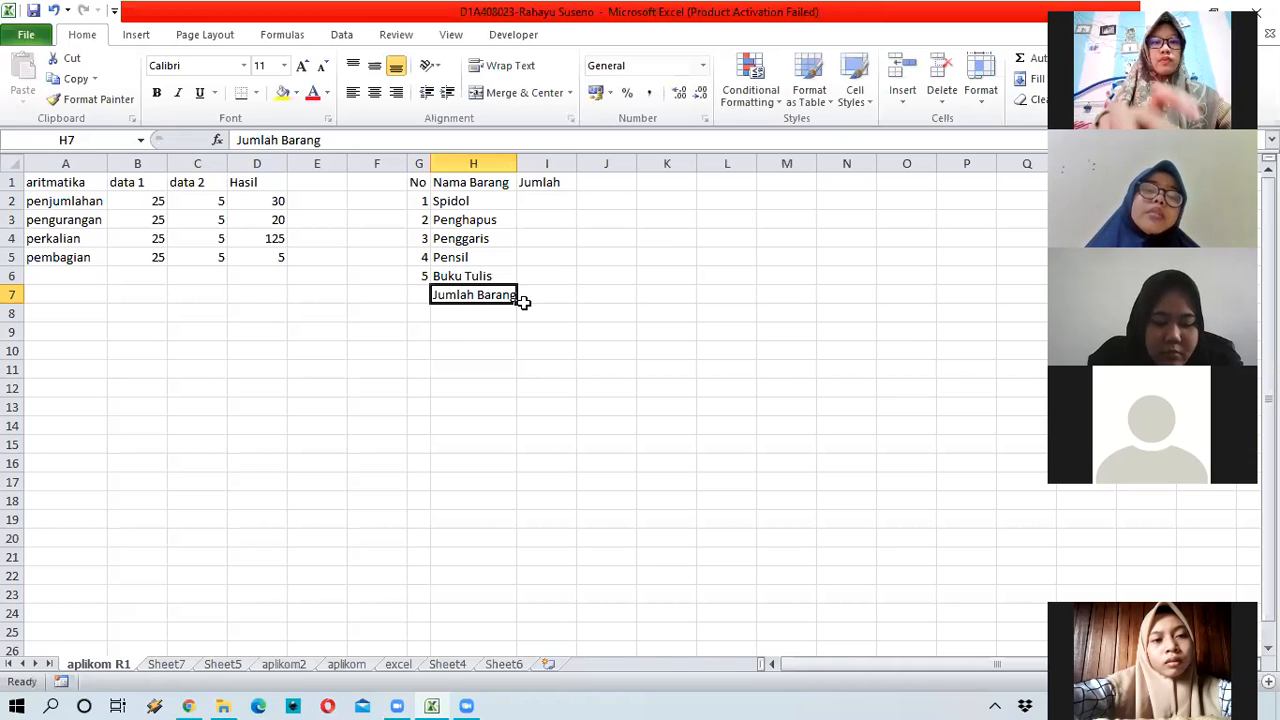
pyautogui.moveTo(420, 292); pyautogui.dragTo(447, 295)
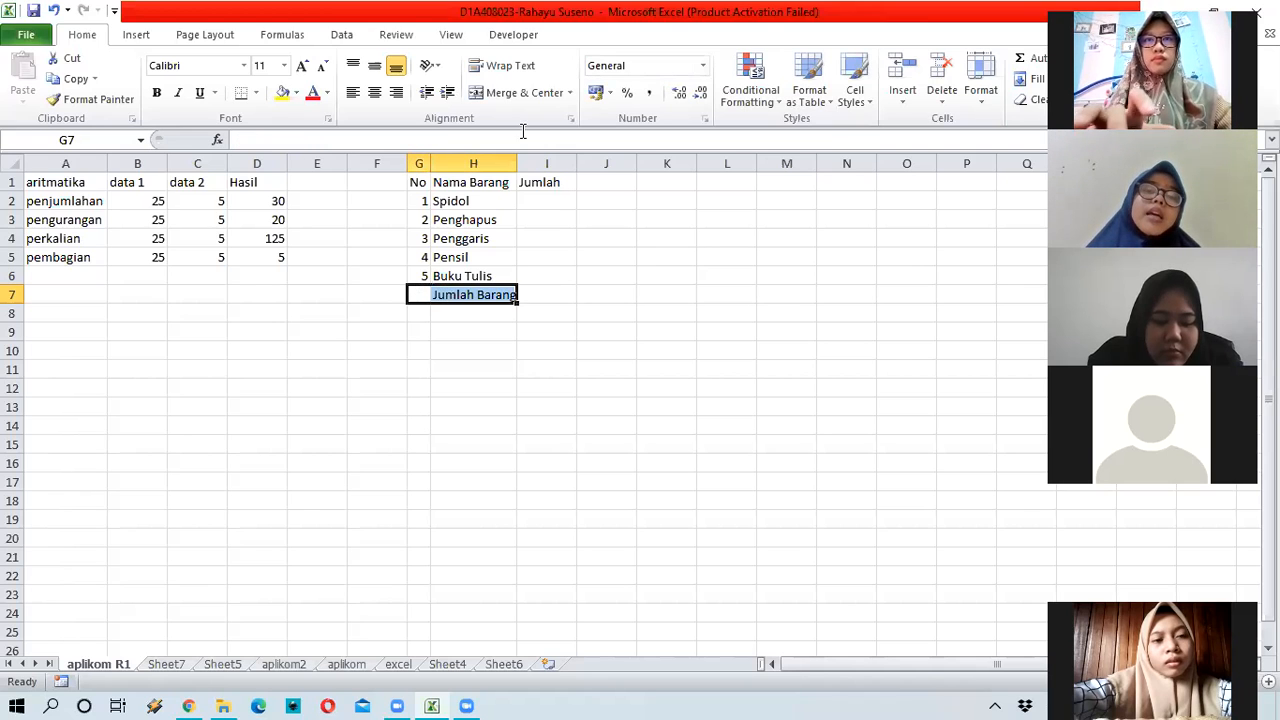
pyautogui.click(530, 92)
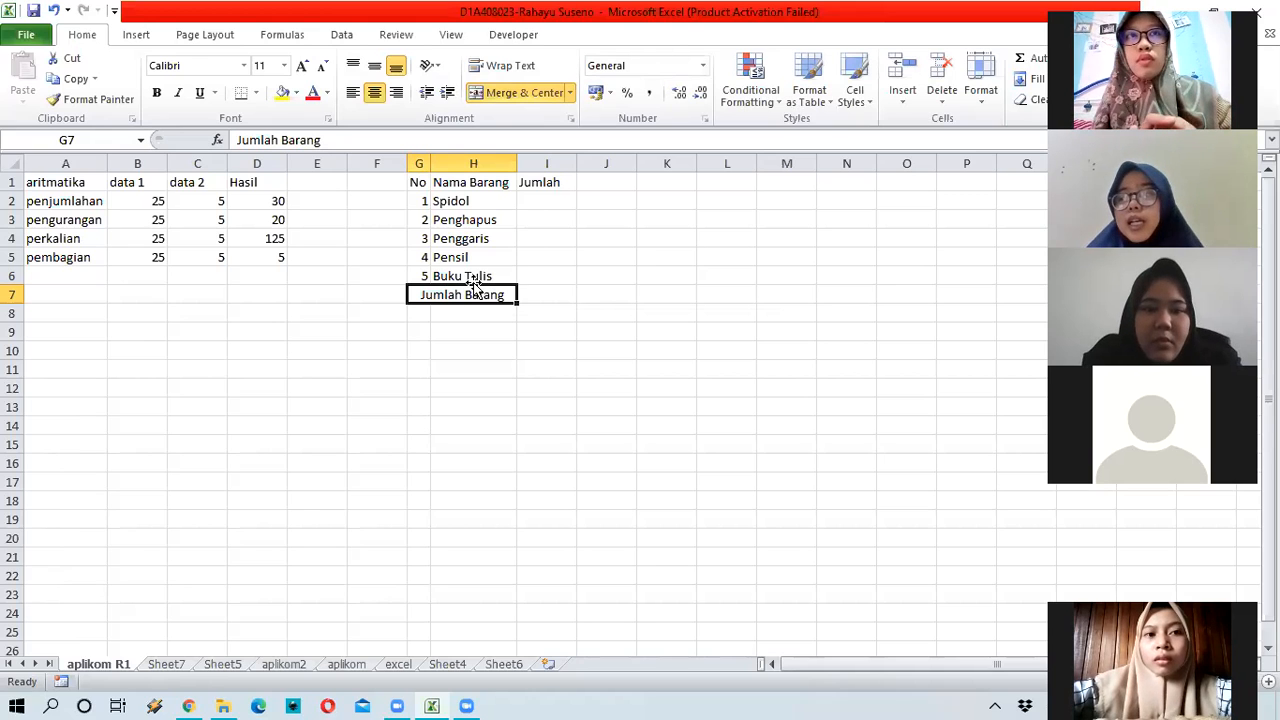
pyautogui.click(575, 208)
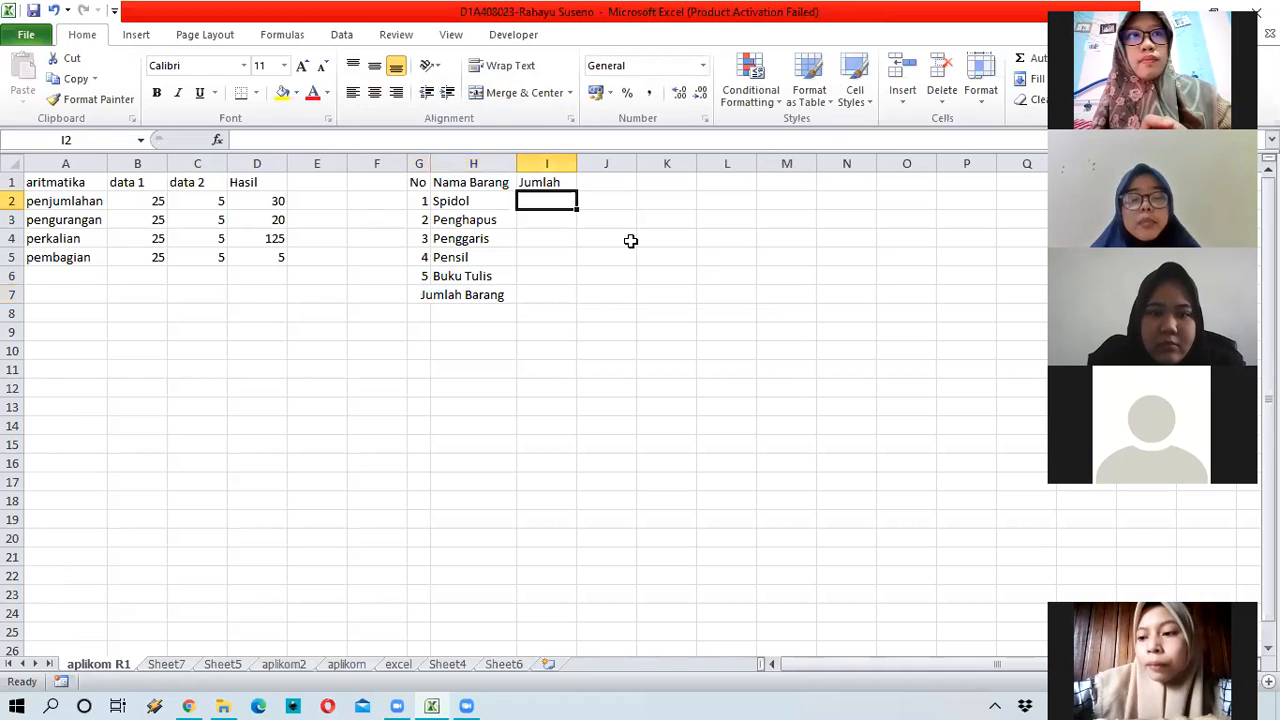
# Step: Enter the quantities 3, 5, 2, 4 and 7 in I2:I6, correcting a mistyped 4 in I3
pyautogui.write('3')
pyautogui.press('Return')
pyautogui.write('4')
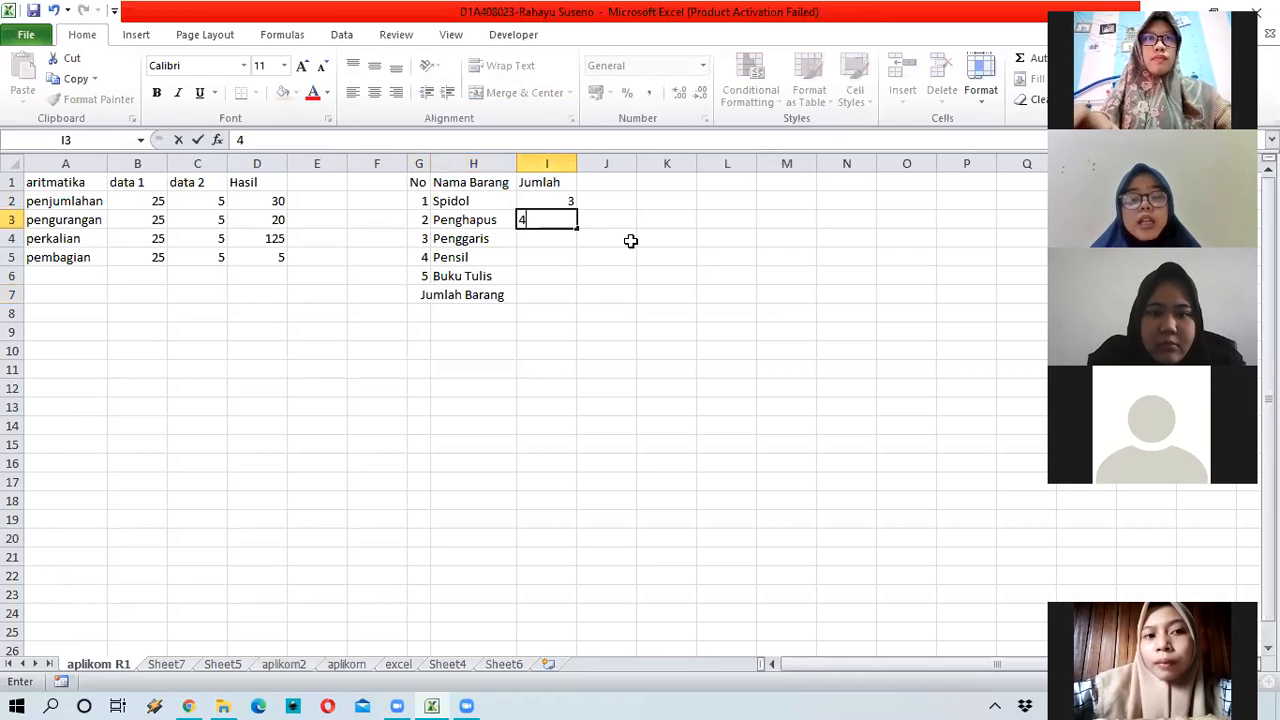
pyautogui.press('BackSpace')
pyautogui.write('5')
pyautogui.press('Return')
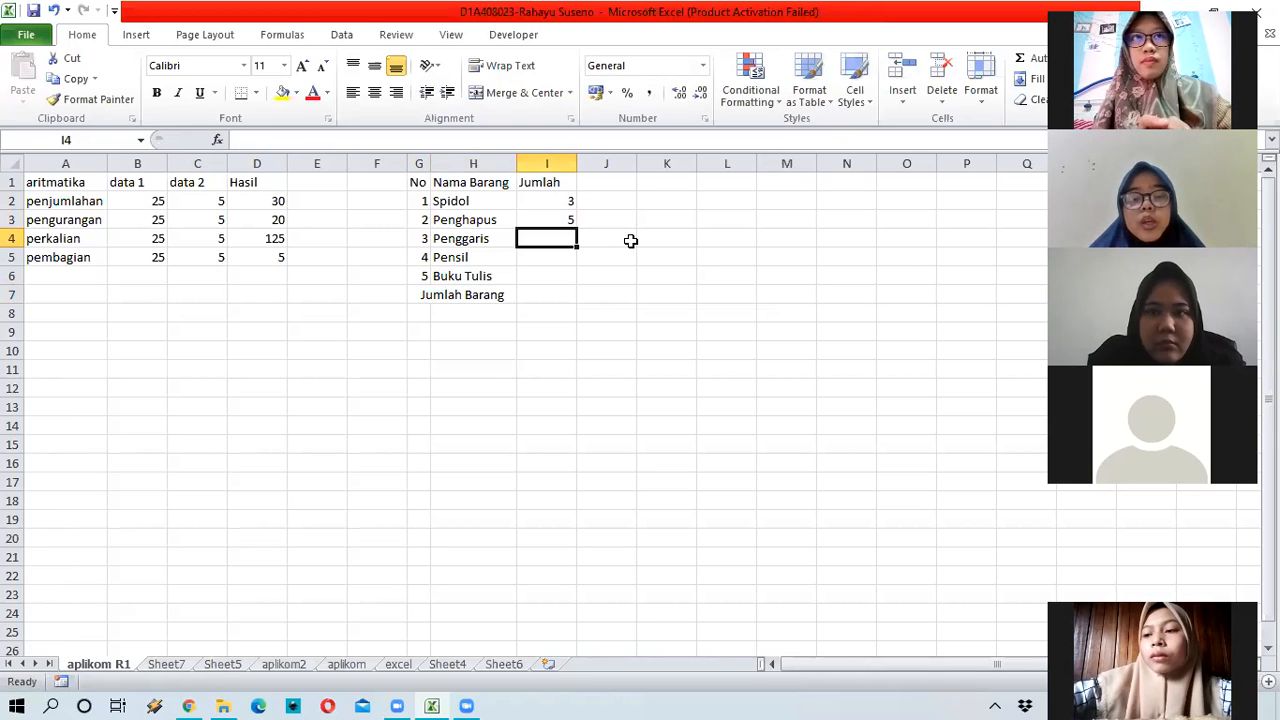
pyautogui.write('2')
pyautogui.press('Return')
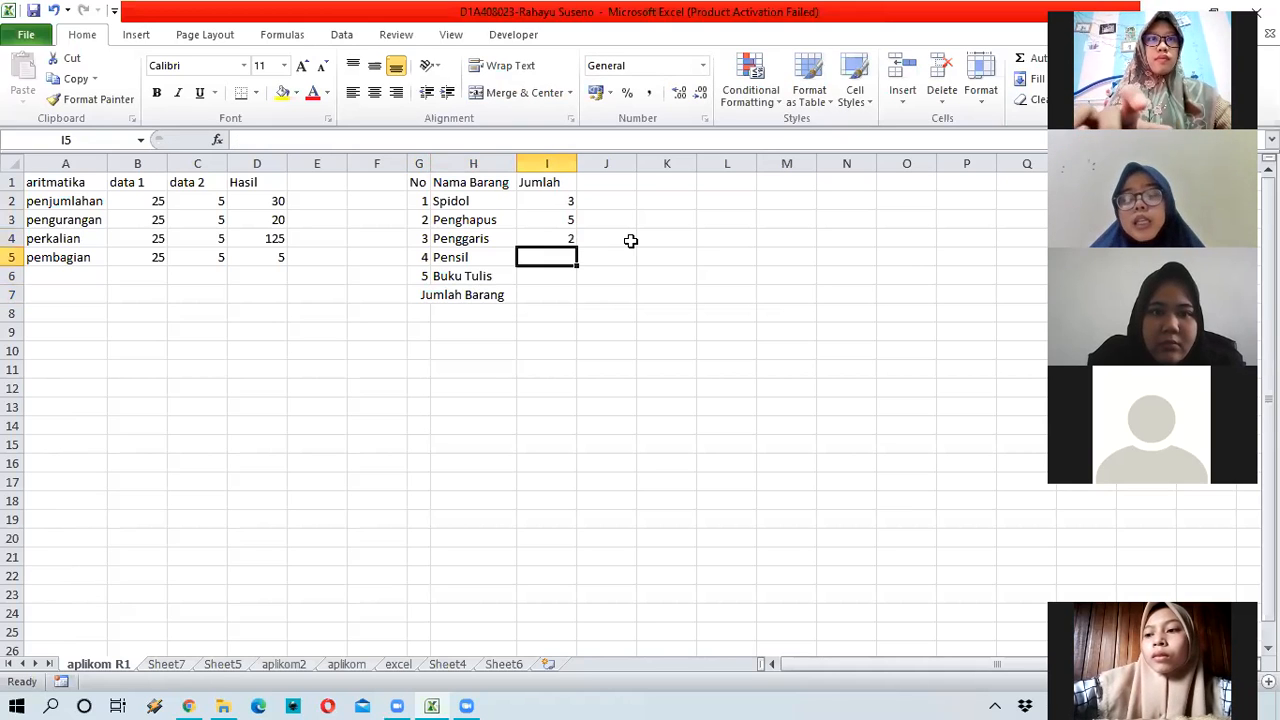
pyautogui.write('4')
pyautogui.press('Return')
pyautogui.write('7')
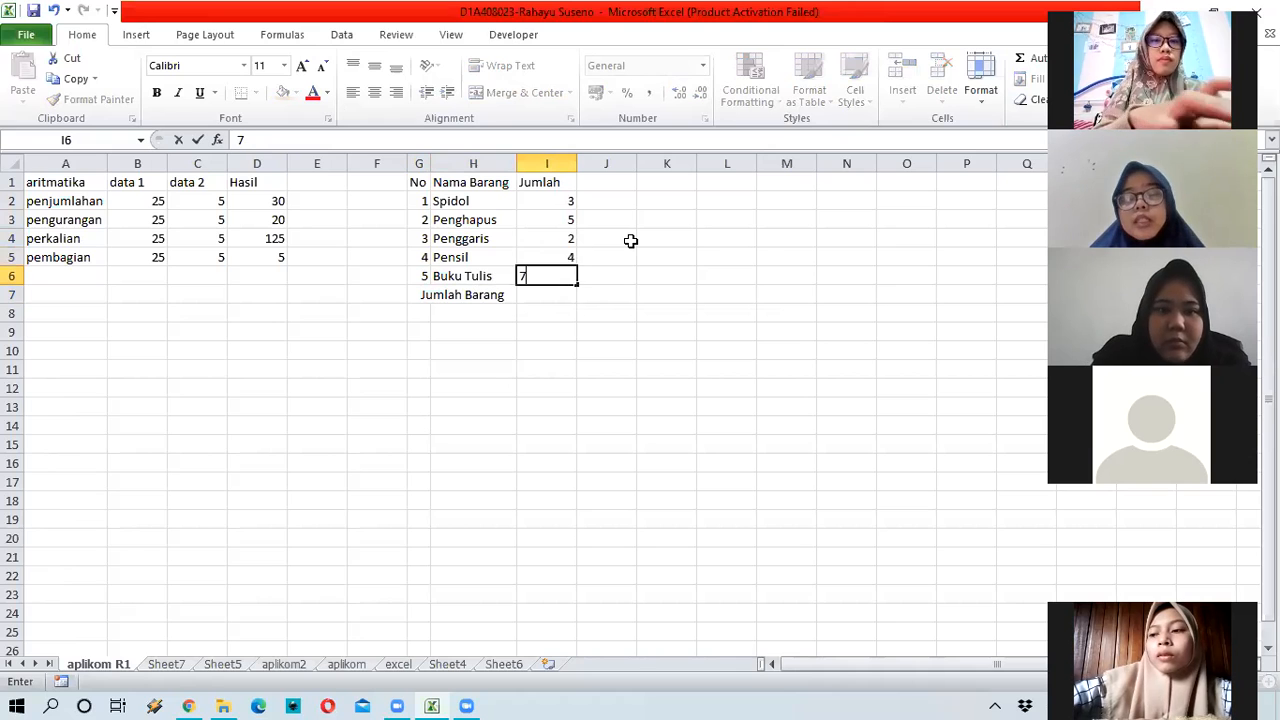
pyautogui.press('Return')
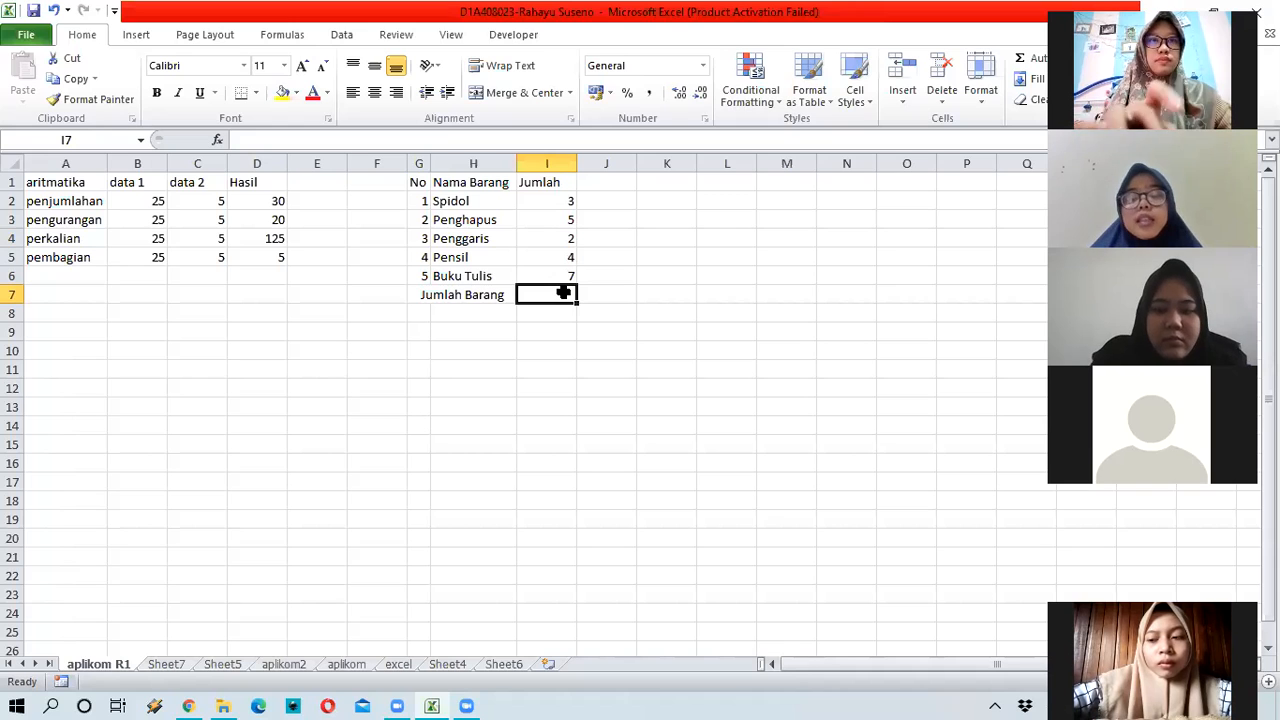
# Step: Enter =SUM(I2:I6) in I7 so the Jumlah Barang total shows 21
pyautogui.write('=')
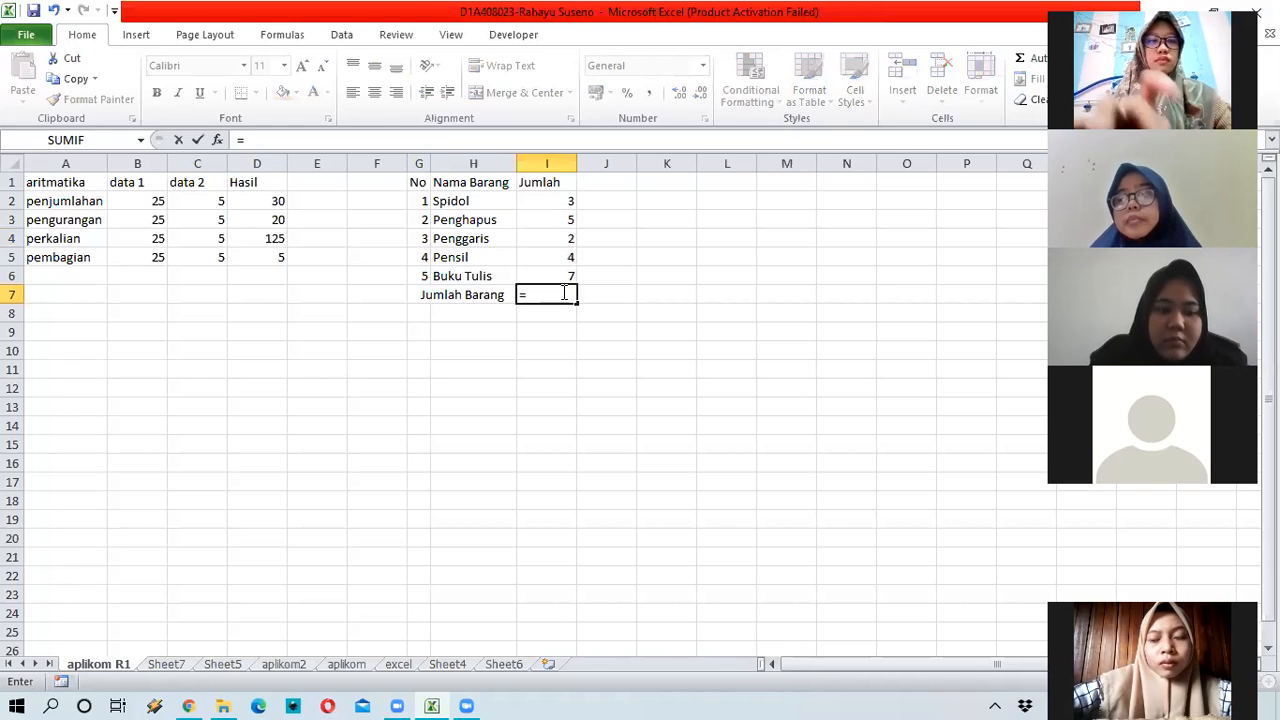
pyautogui.write('S')
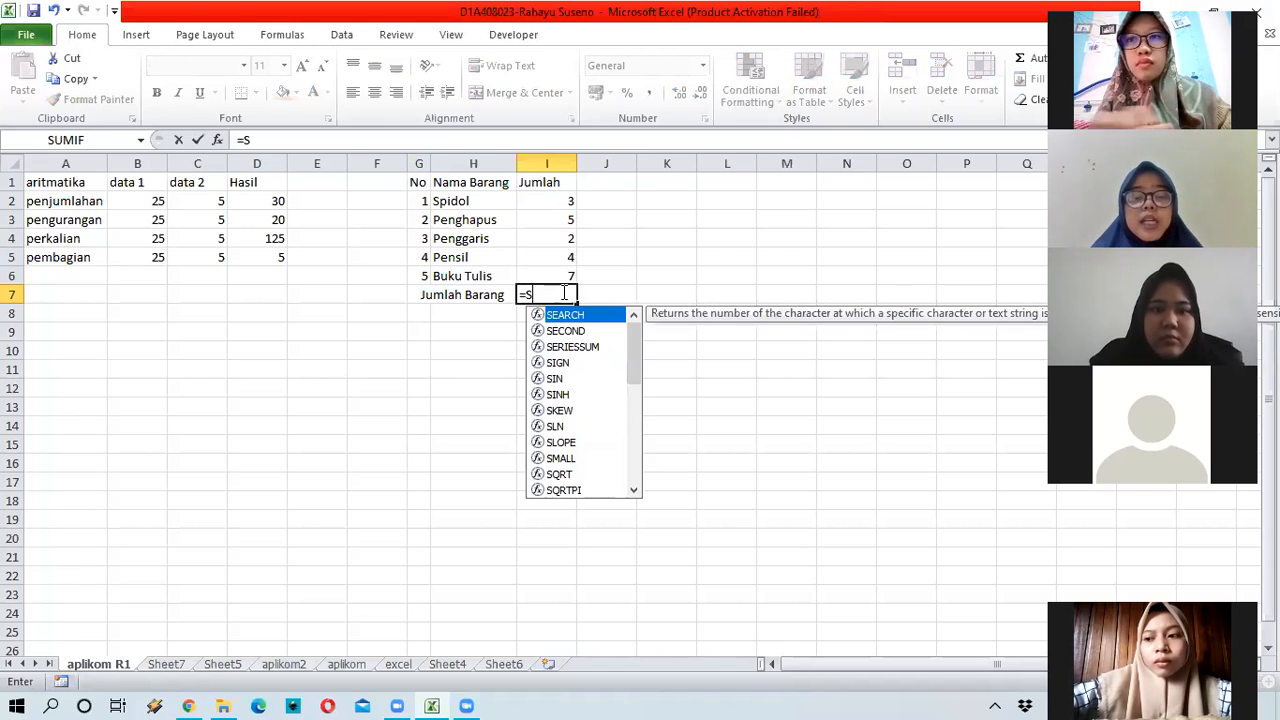
pyautogui.write('um')
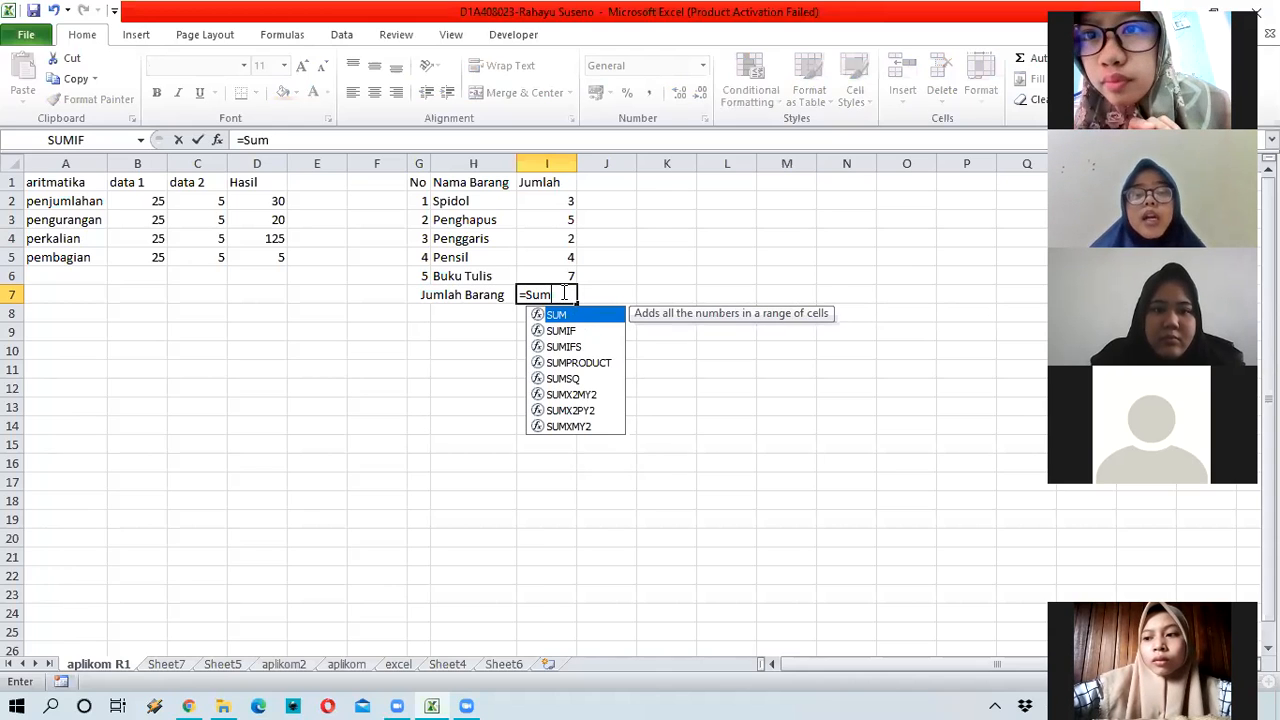
pyautogui.write('(')
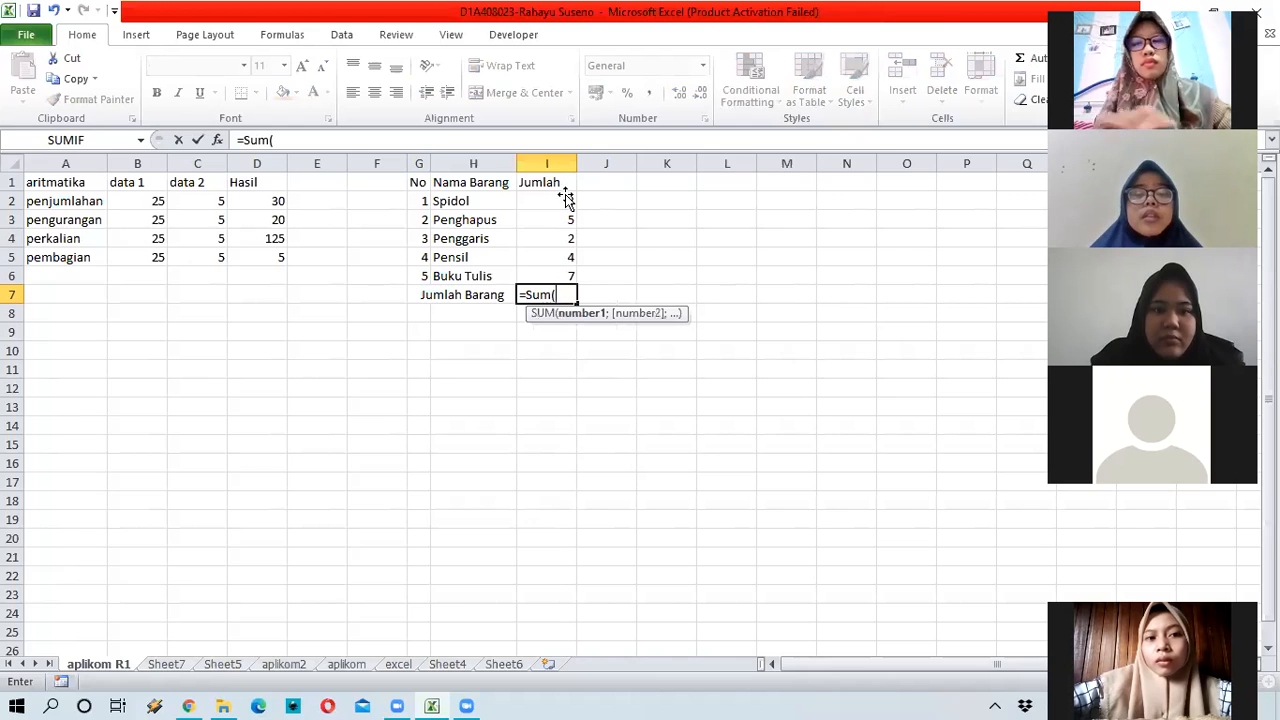
pyautogui.click(565, 203)
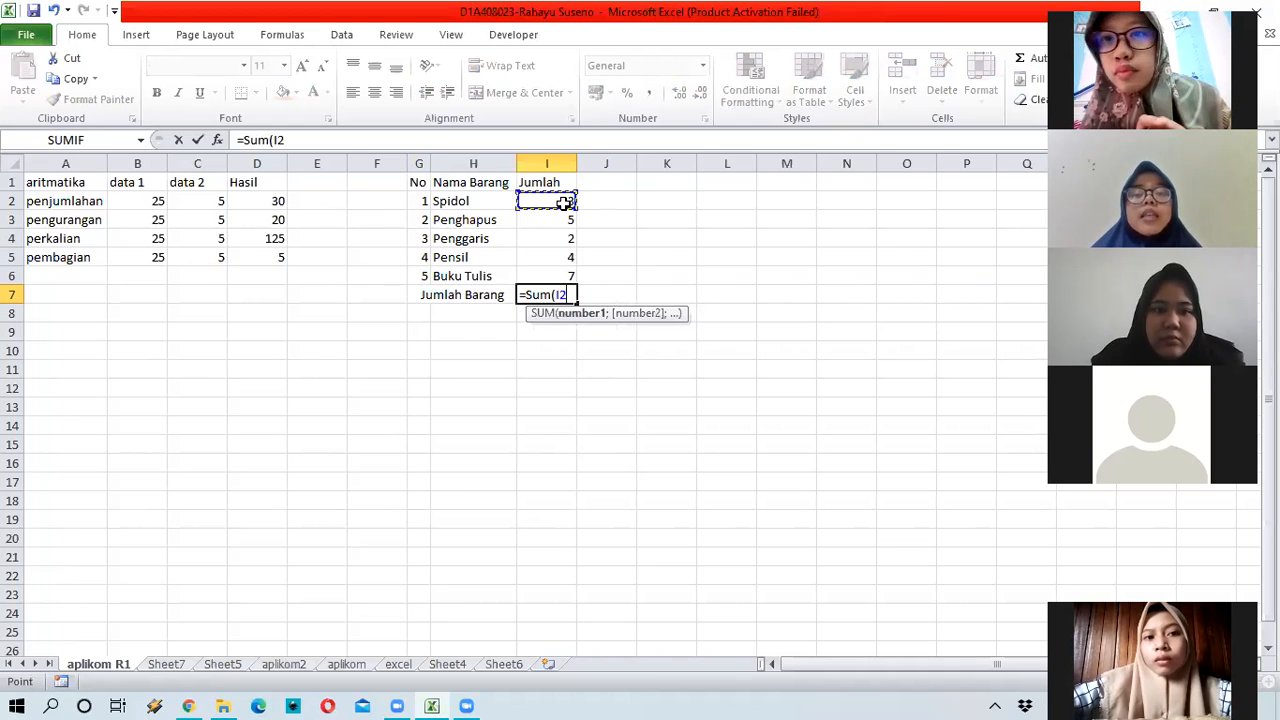
pyautogui.moveTo(565, 212); pyautogui.dragTo(571, 272)
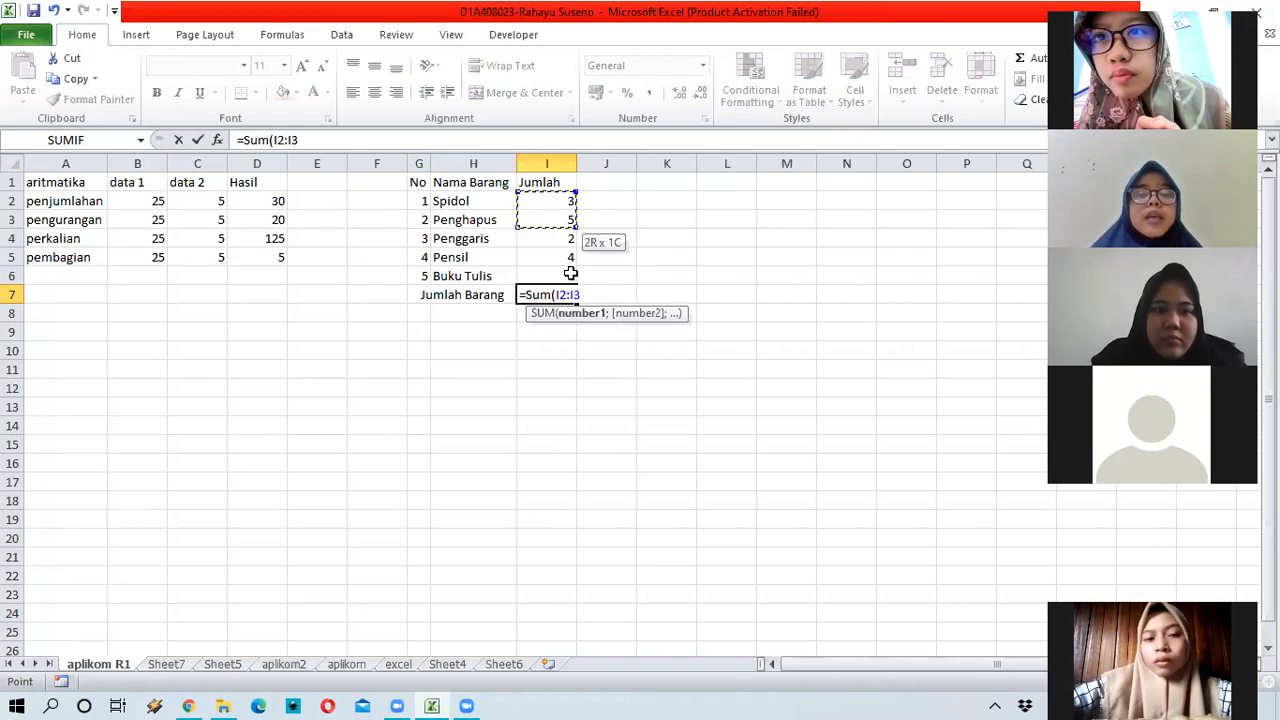
pyautogui.click(552, 203)
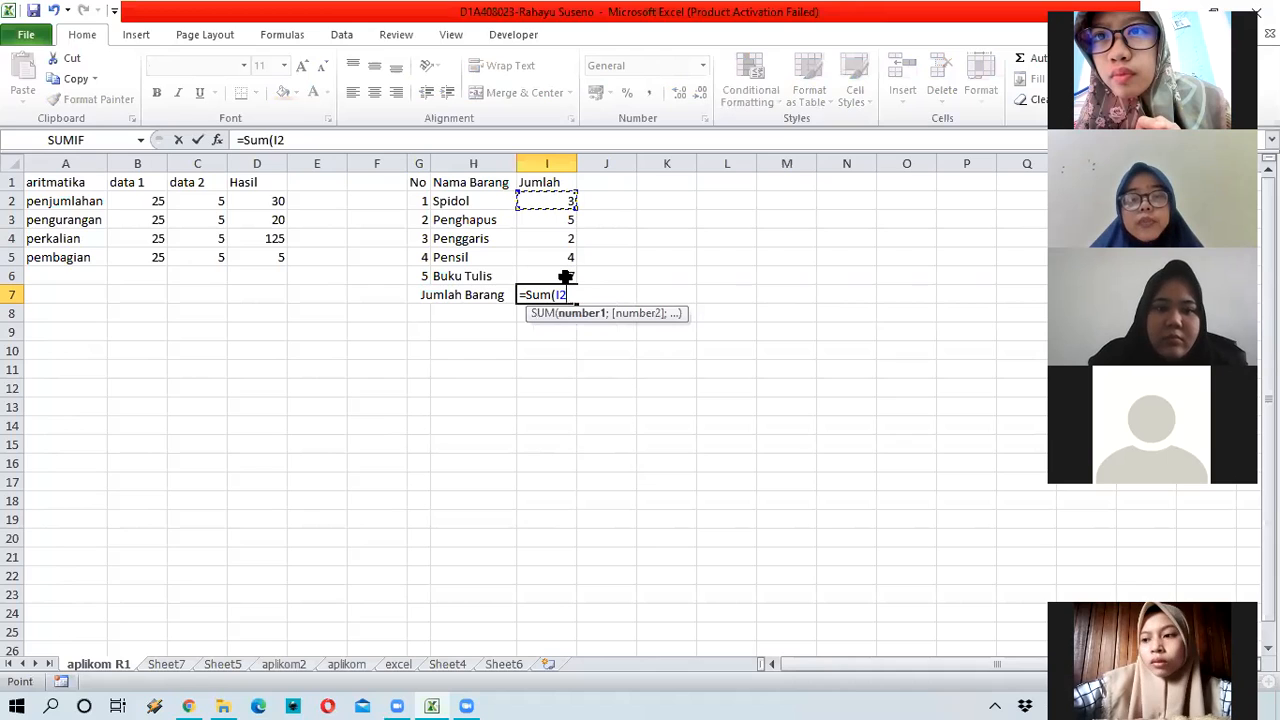
pyautogui.hotkey('ctrl', 'shift', 'Down')
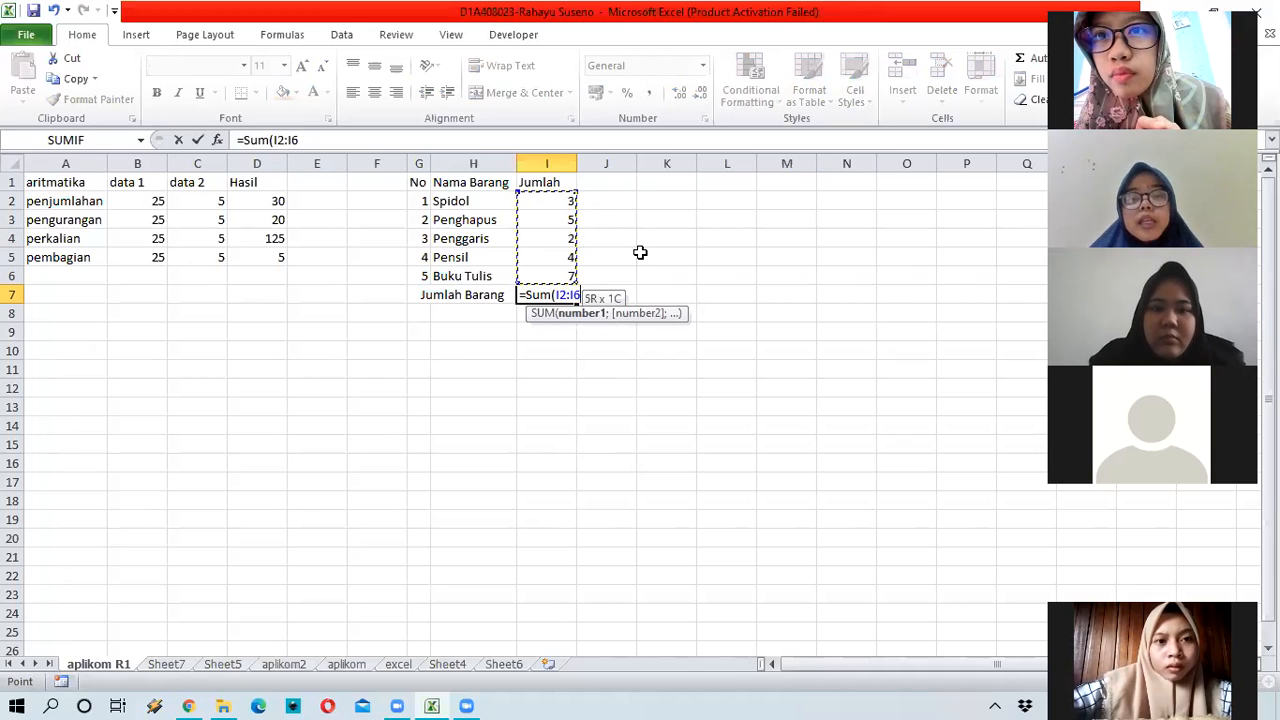
pyautogui.write(')')
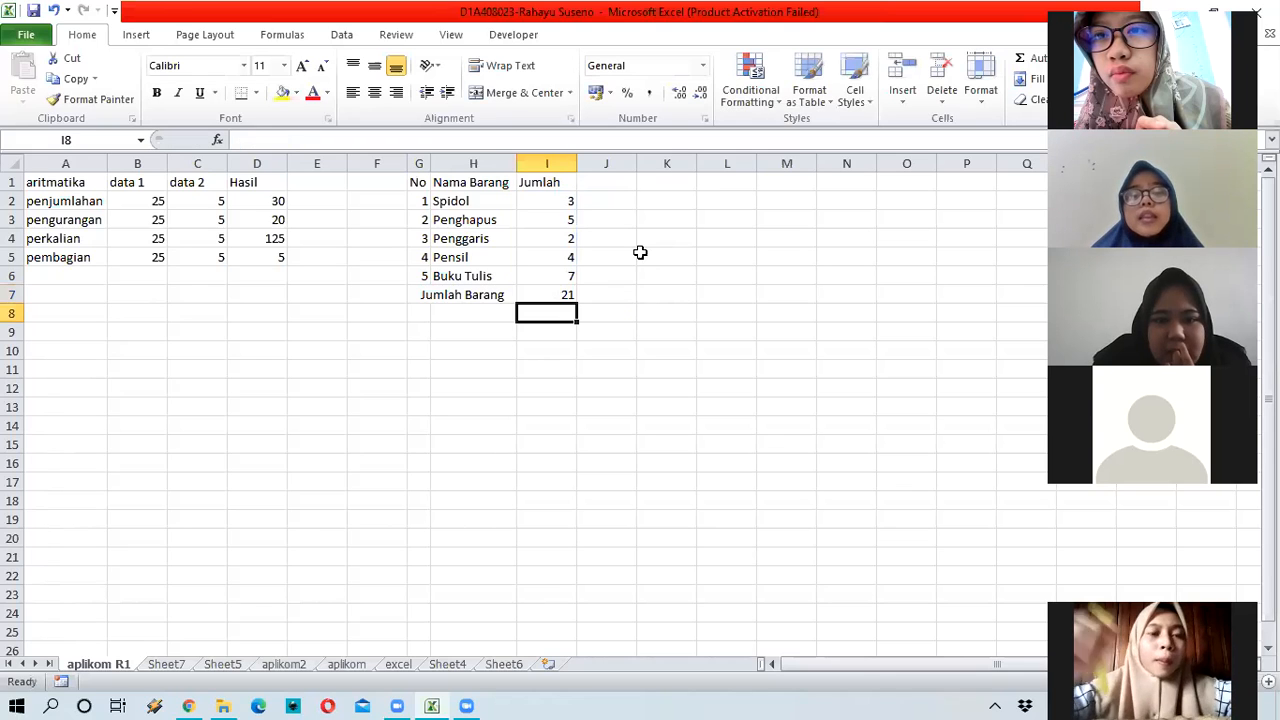
pyautogui.press('Return')
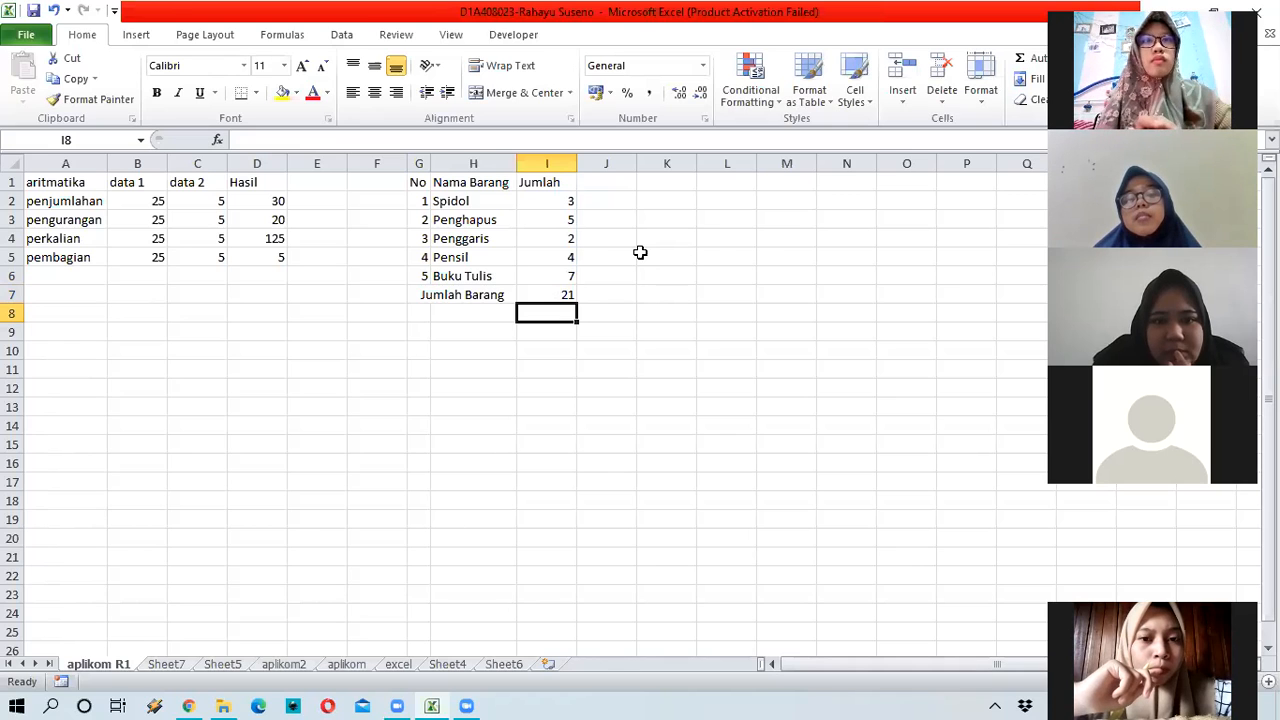
# Step: Check the formula behind the 21 total, then start a note with 'Sum' in J1
pyautogui.click(563, 290)
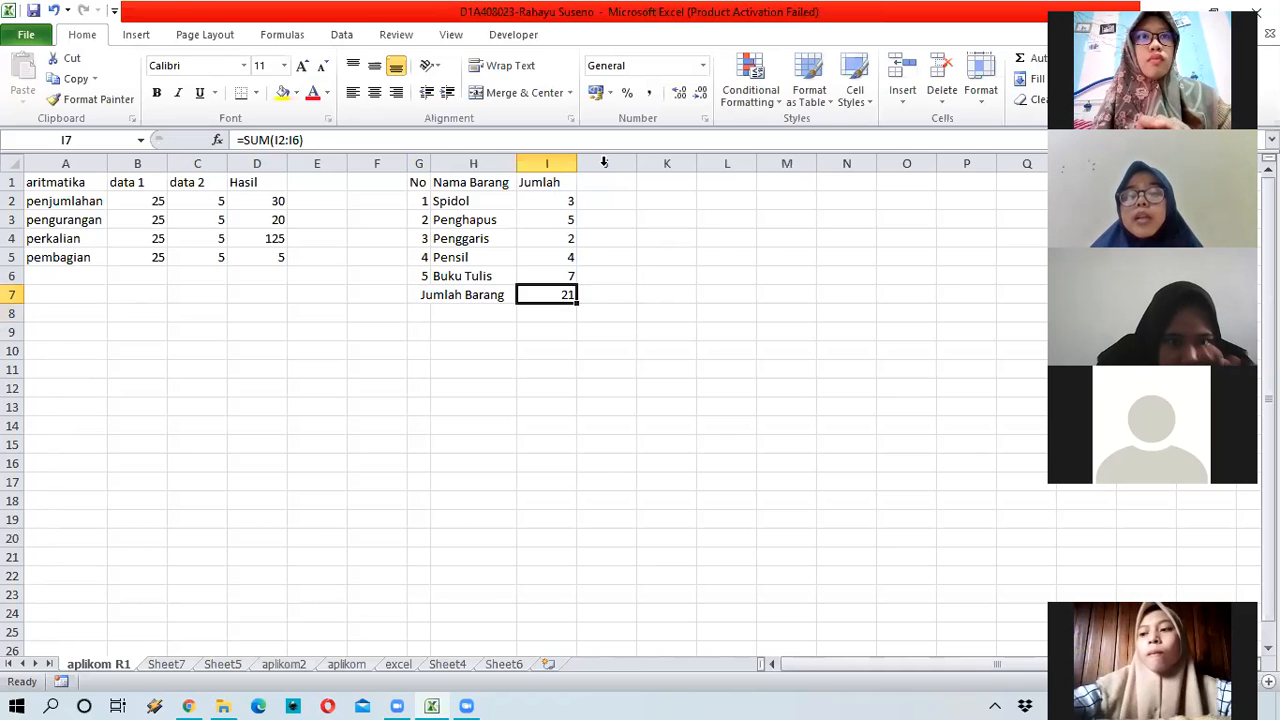
pyautogui.click(612, 191)
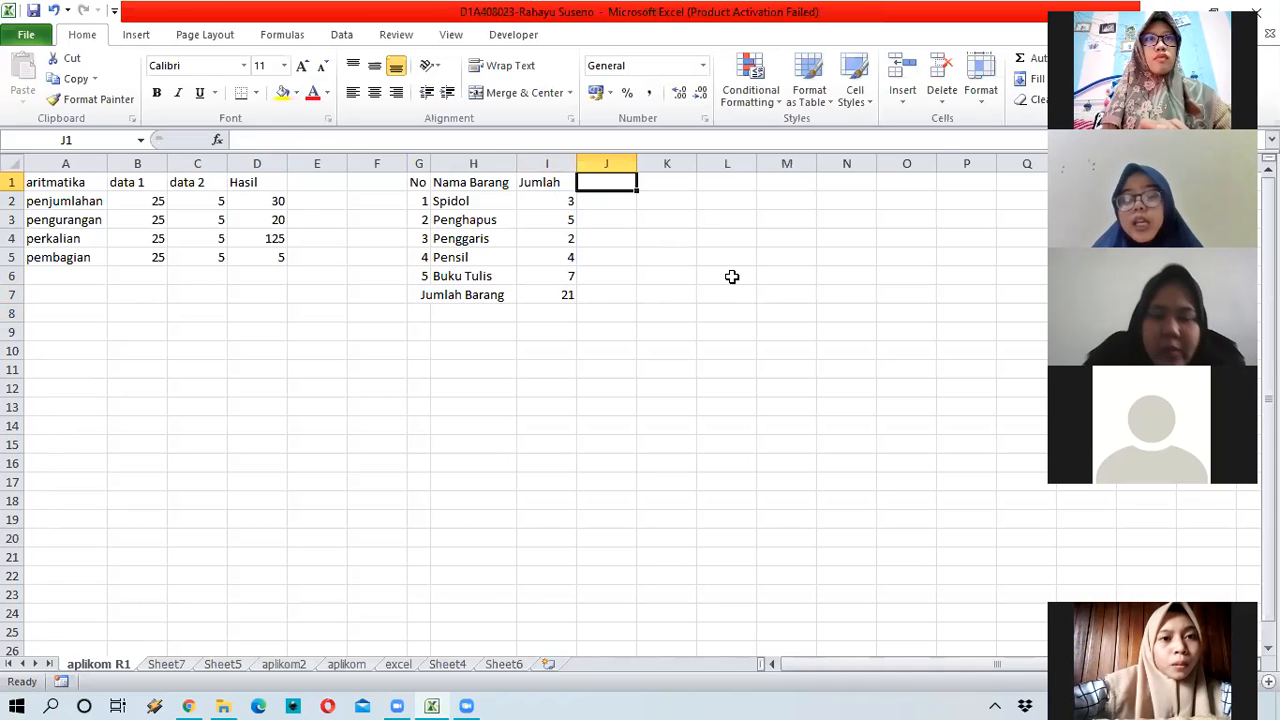
pyautogui.write('Sum')
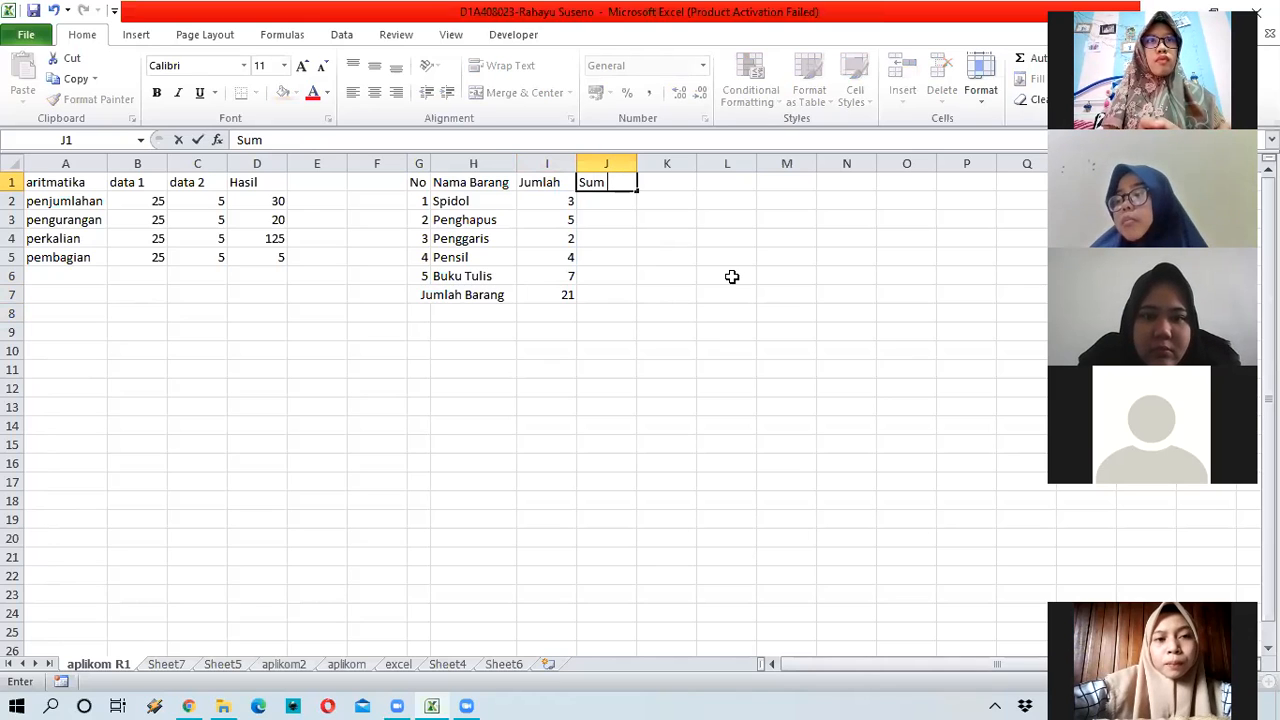
# Step: Complete the J1 note to read 'Sum berfungsi untuk menjumlahkan sekumpulan data pada suatu range'
pyautogui.write('berd')
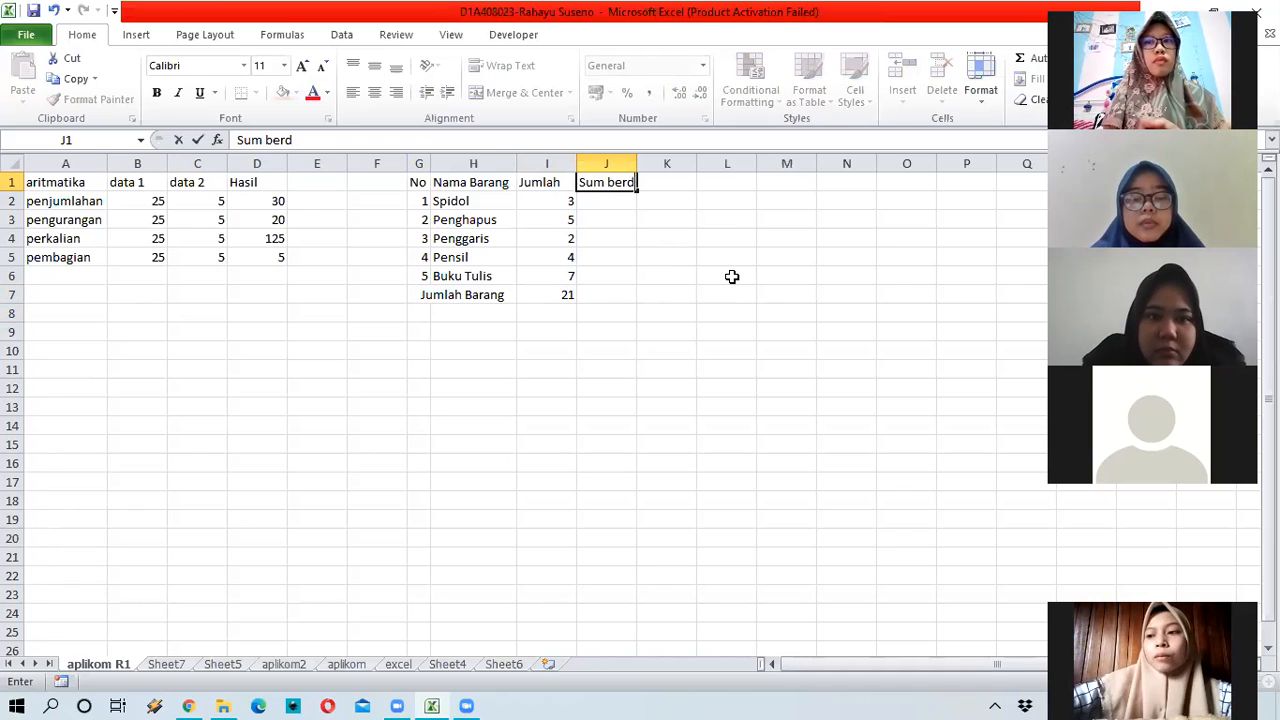
pyautogui.press('BackSpace')
pyautogui.write('fung')
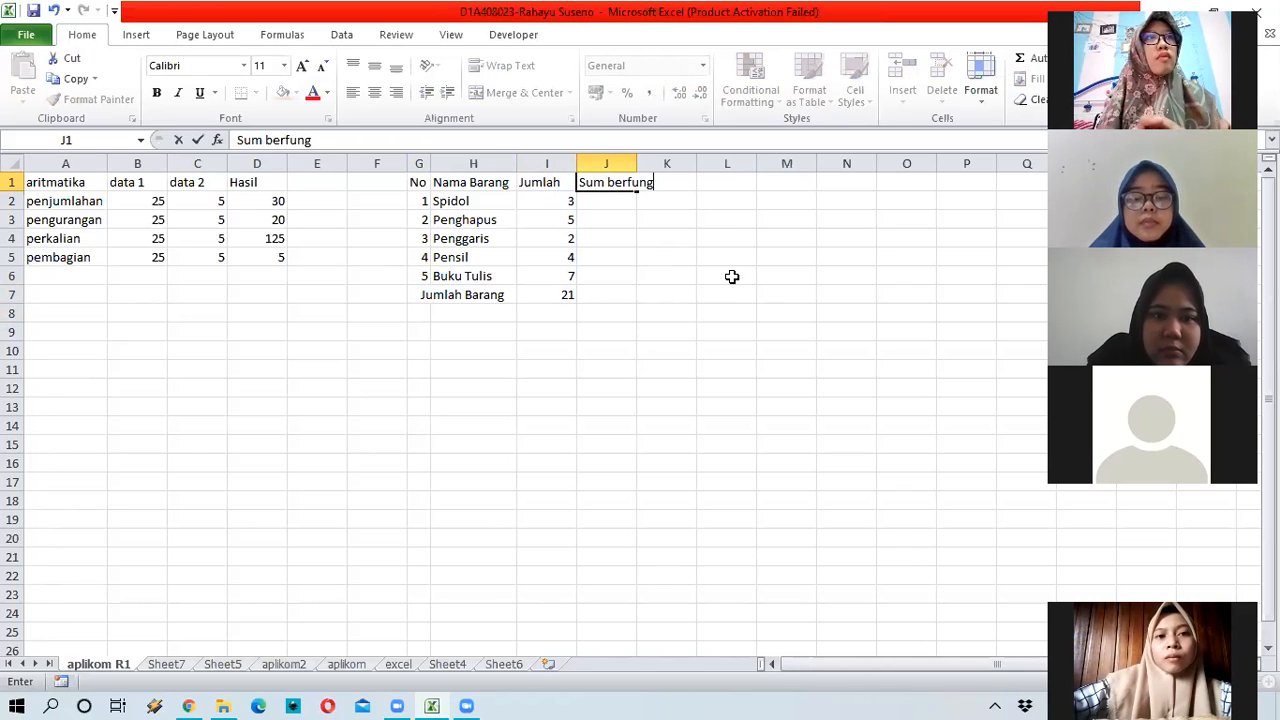
pyautogui.write('si untuk ')
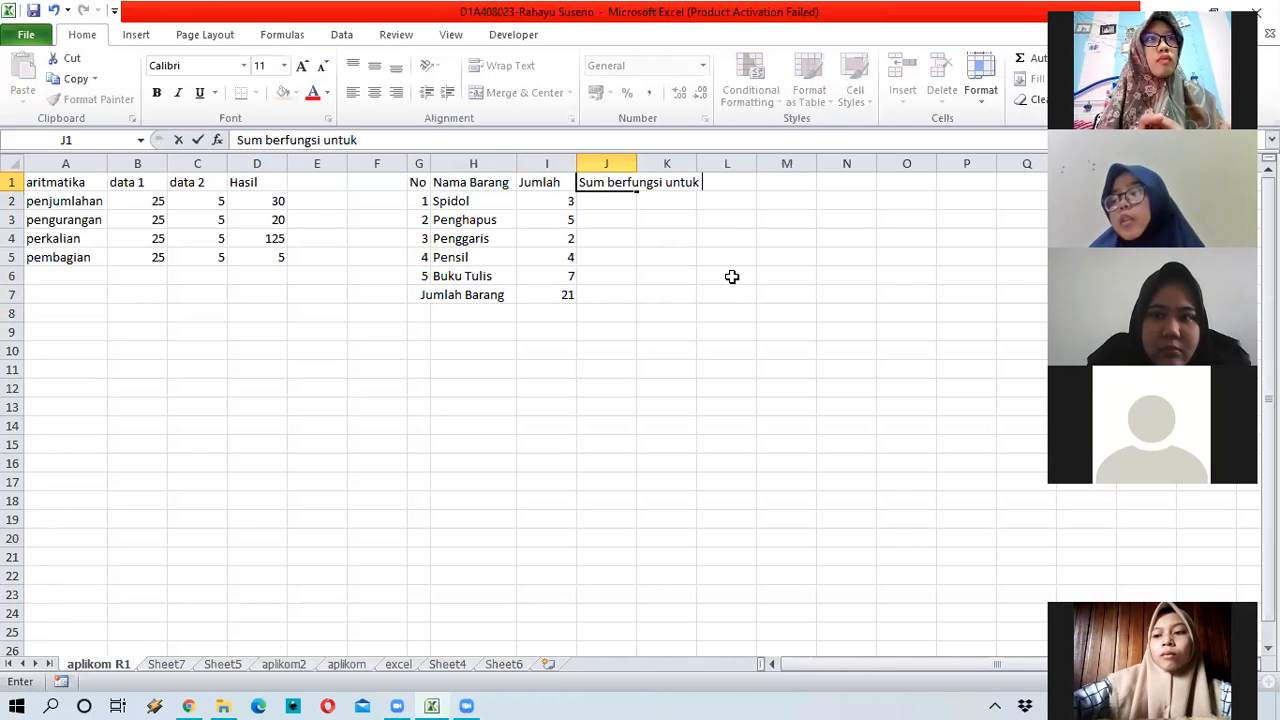
pyautogui.write('menjum')
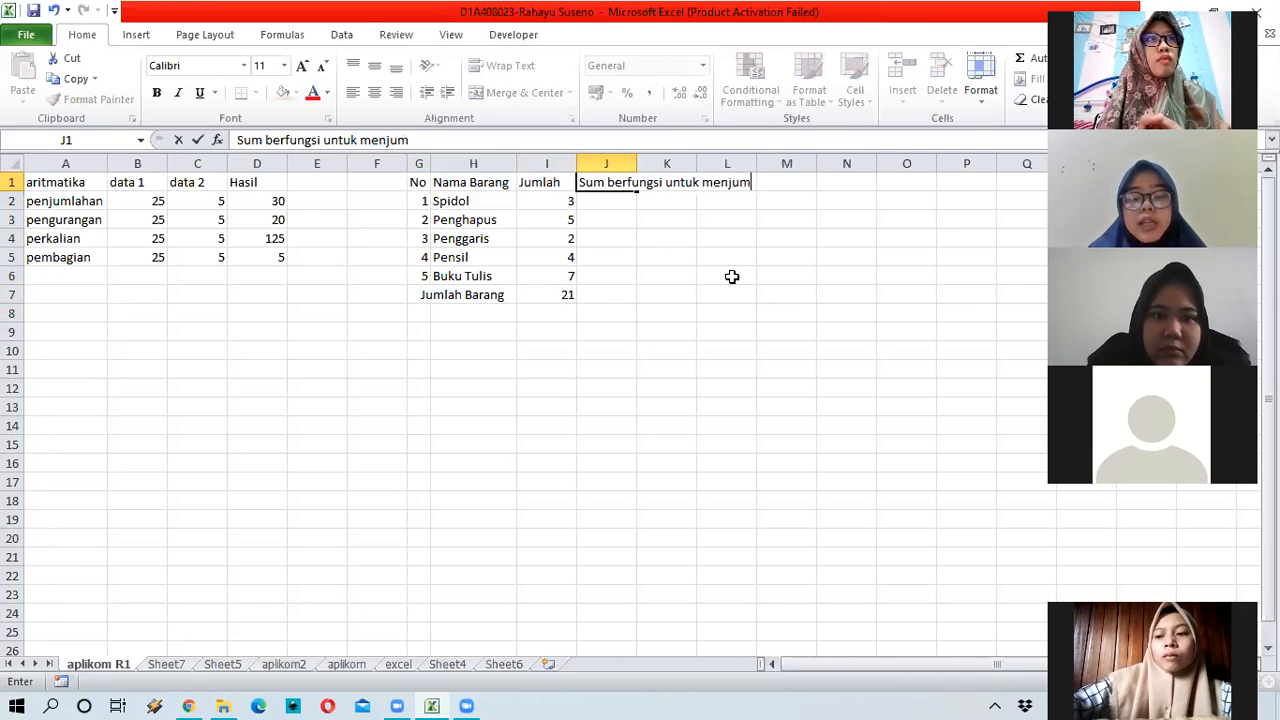
pyautogui.write('lahkan')
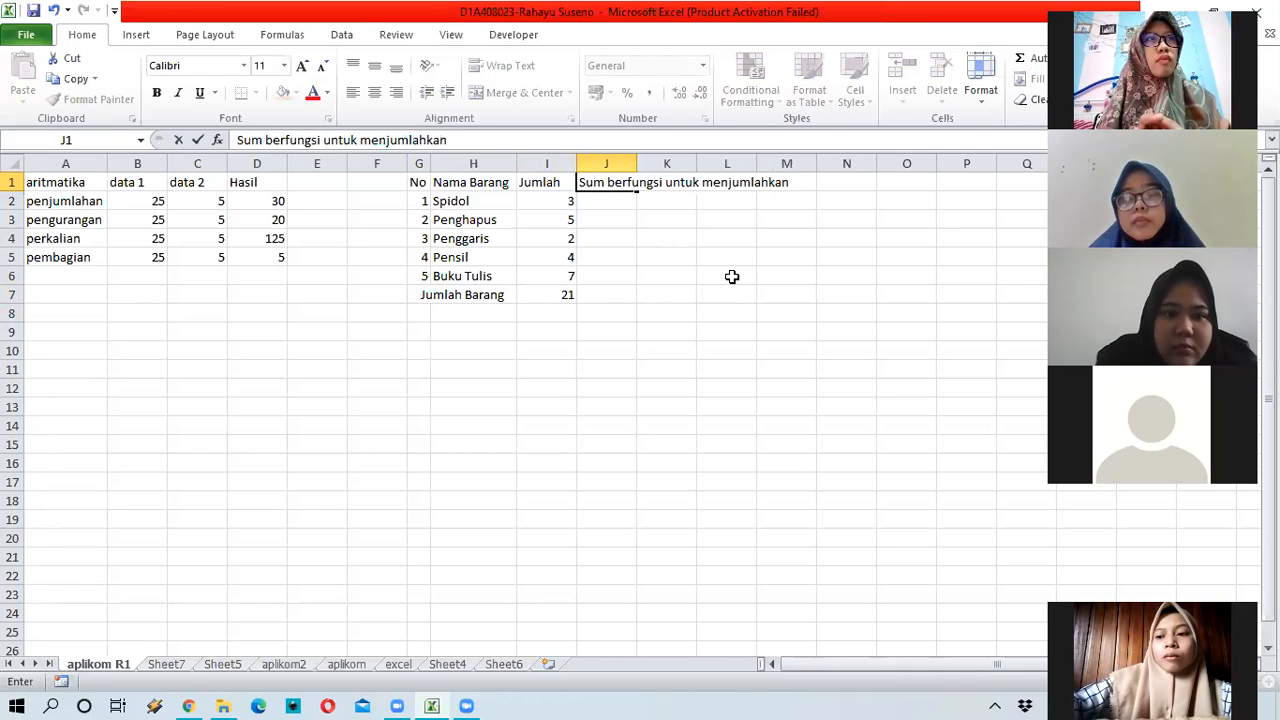
pyautogui.write(' seku')
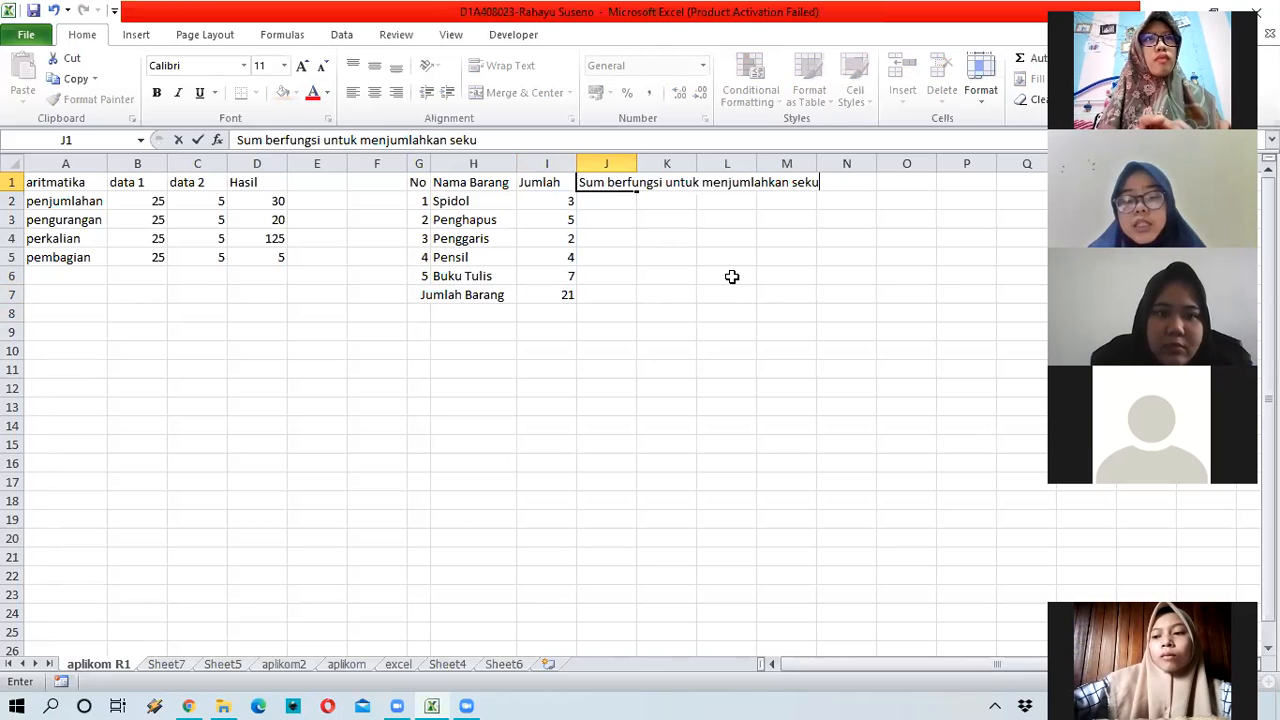
pyautogui.write('mpulan ')
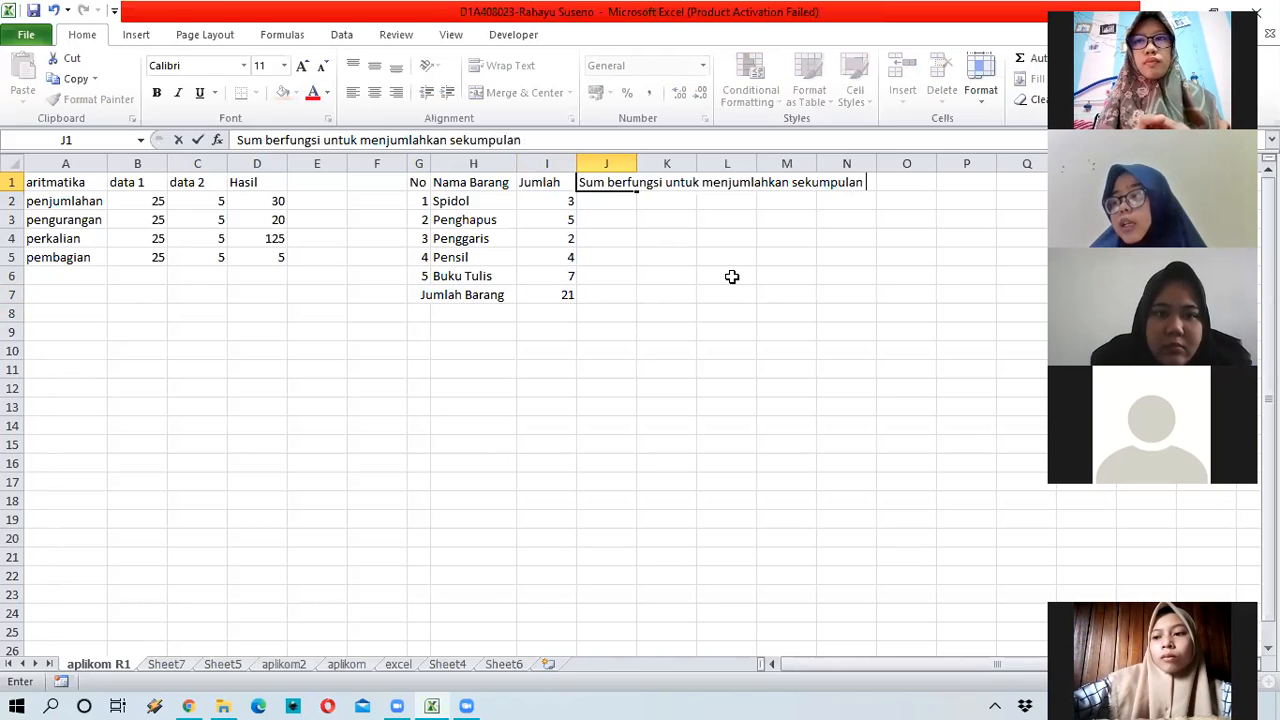
pyautogui.write('data pada s')
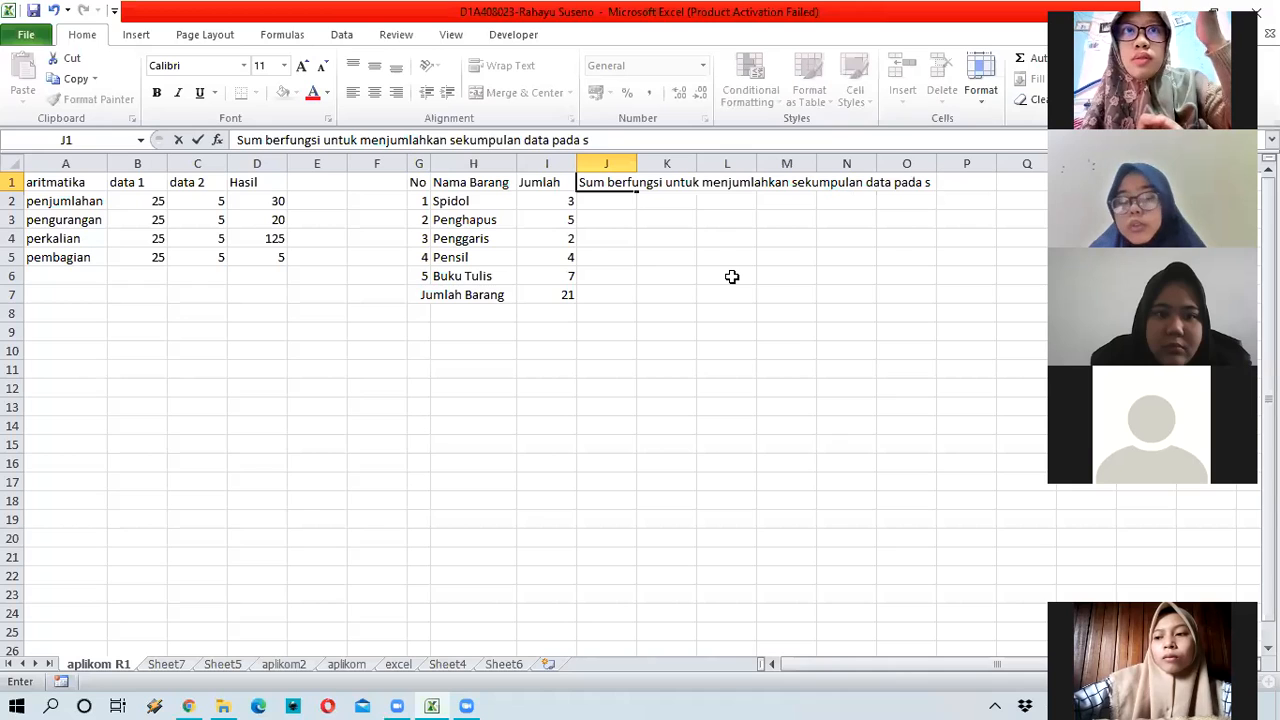
pyautogui.write('uatu')
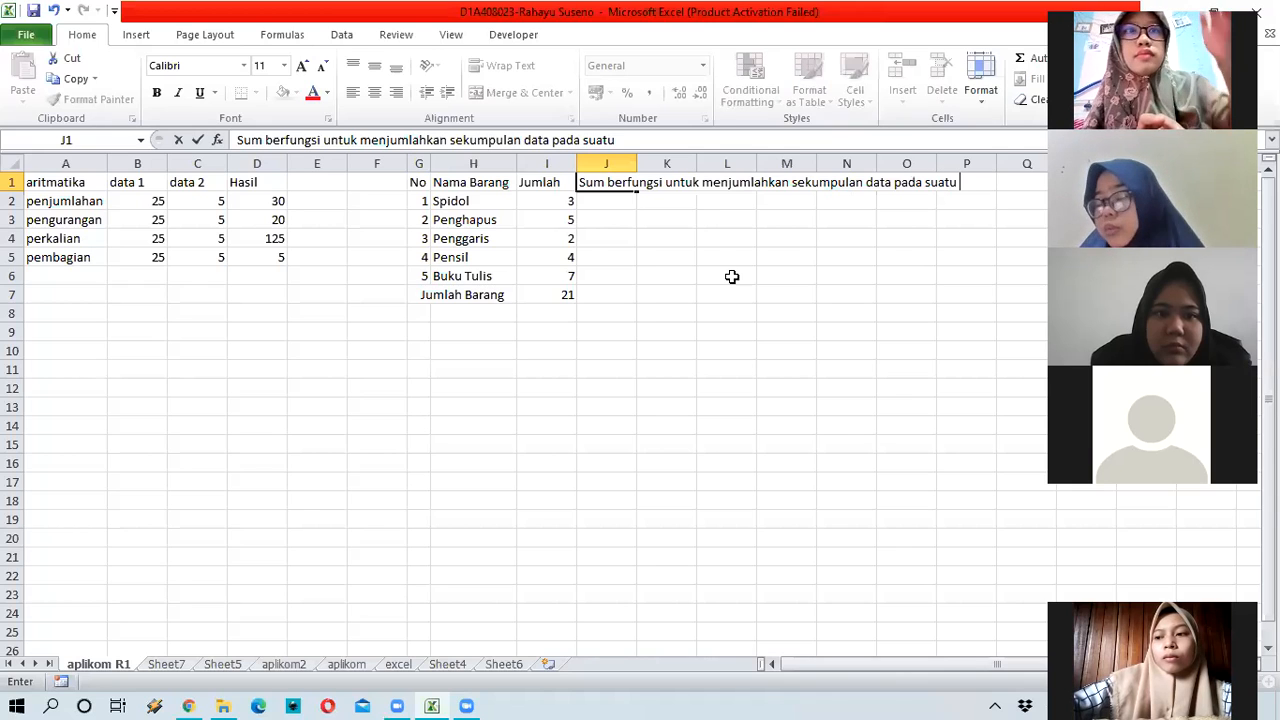
pyautogui.write(' range')
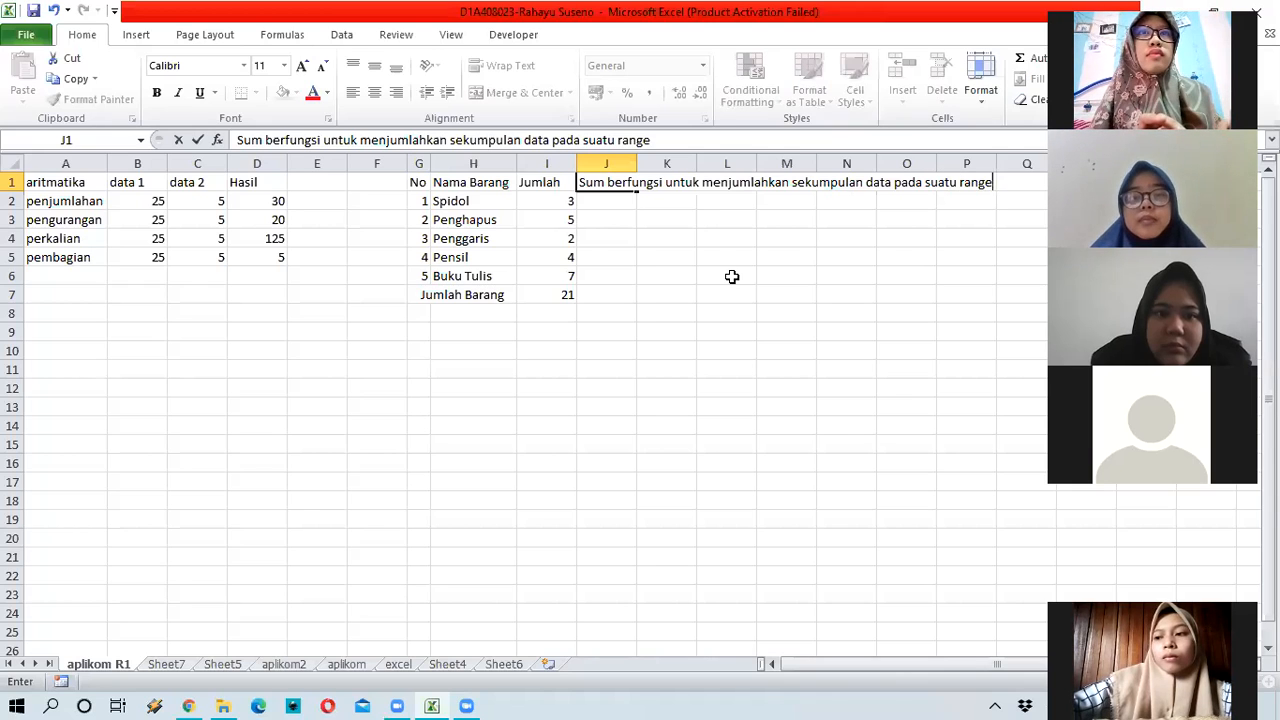
pyautogui.press('Return')
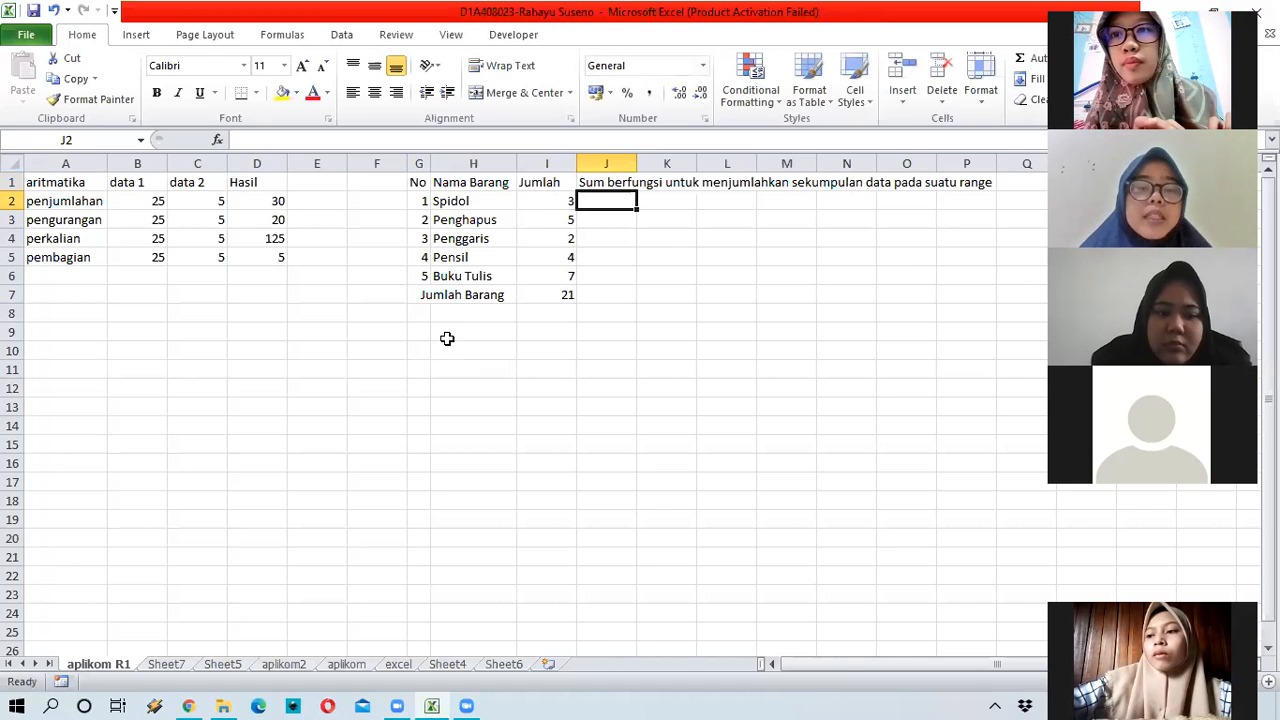
pyautogui.click(447, 338)
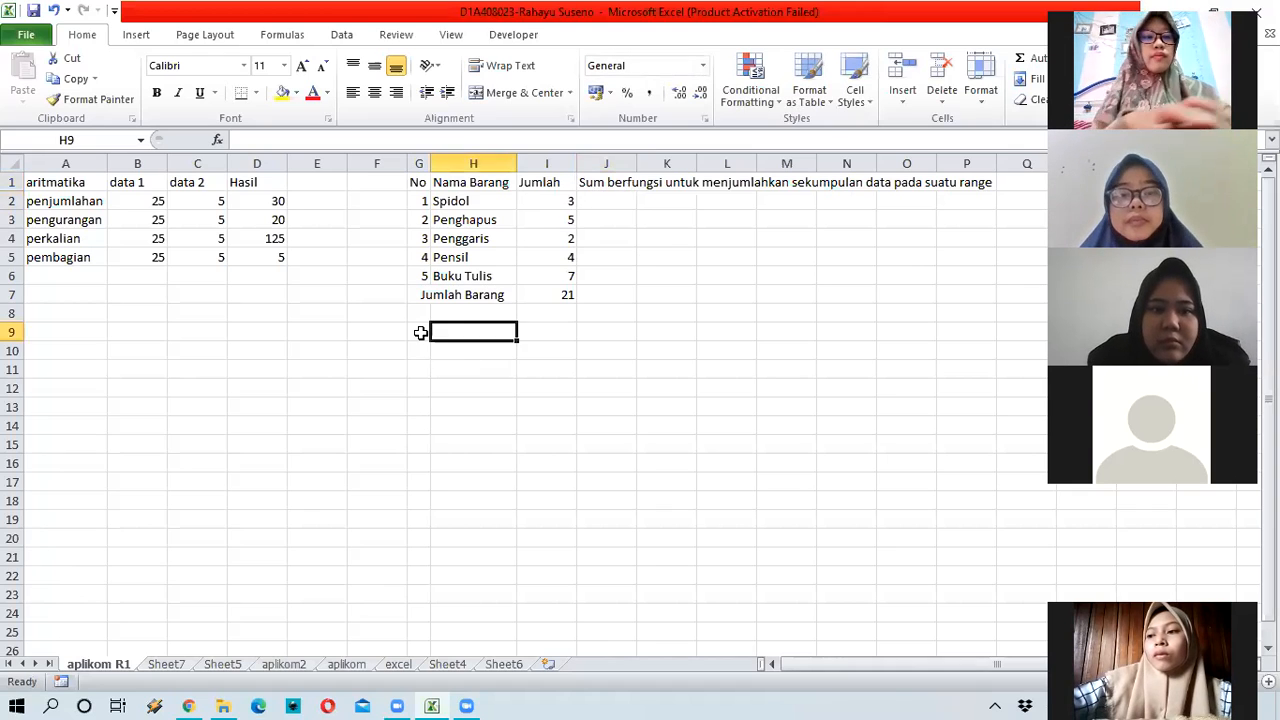
pyautogui.click(420, 331)
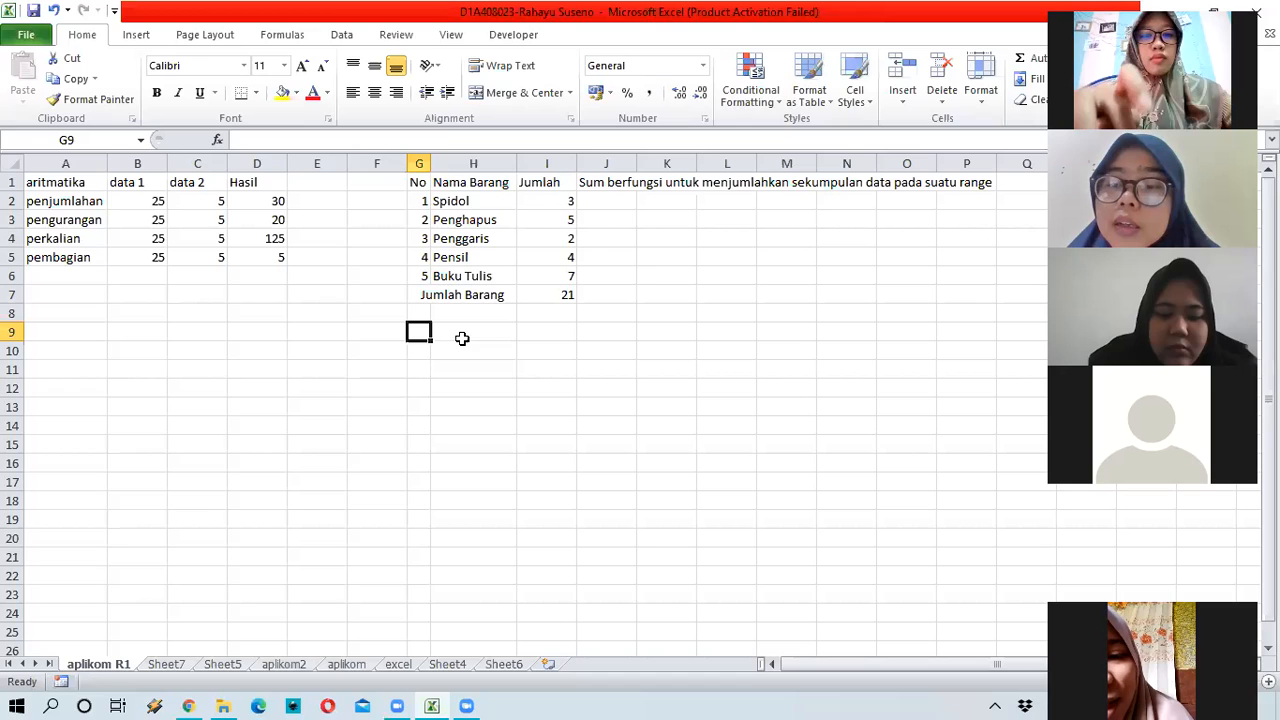
pyautogui.click(565, 295)
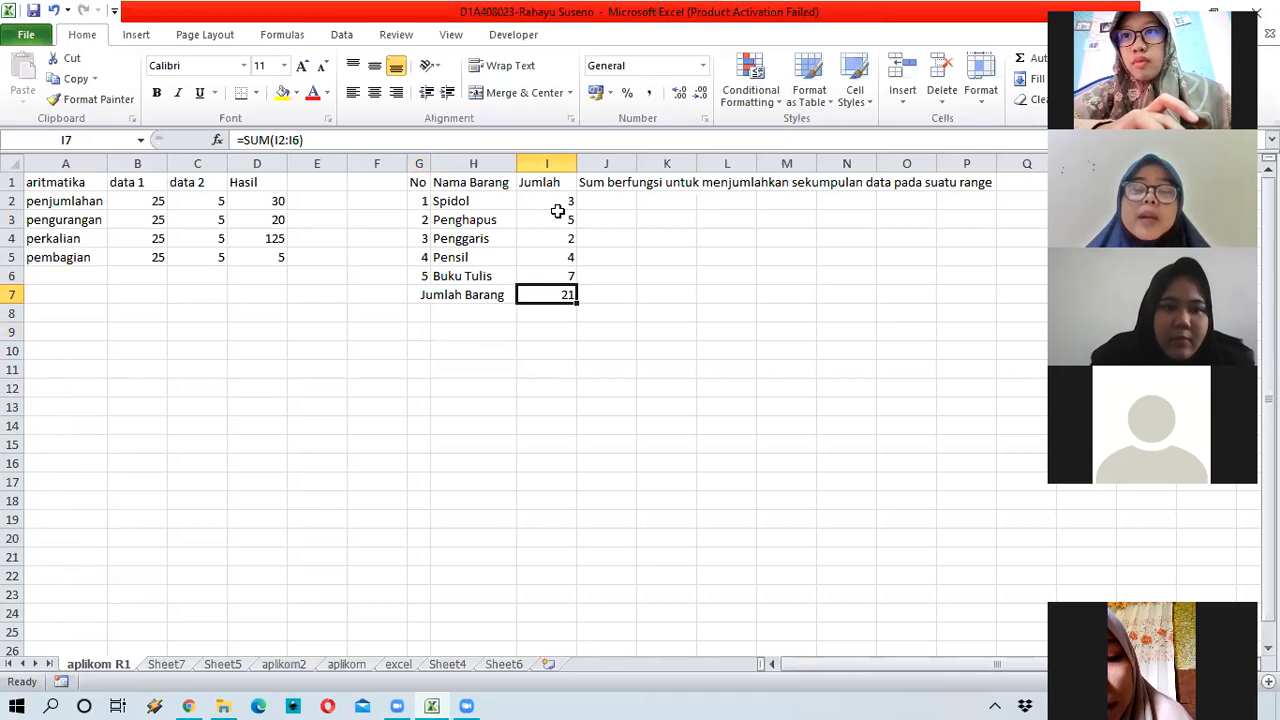
pyautogui.click(551, 311)
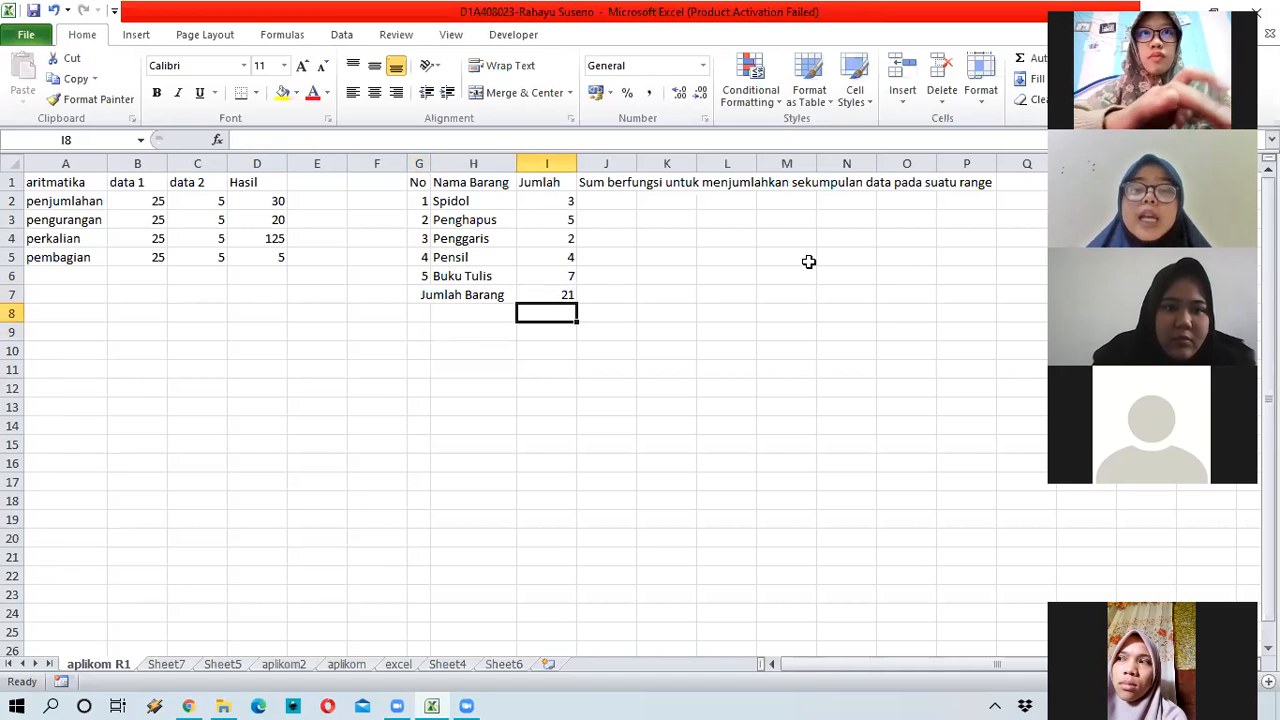
# Step: Enter a second =SUM(I2:I6) formula in I8, which also gives 21
pyautogui.write('=')
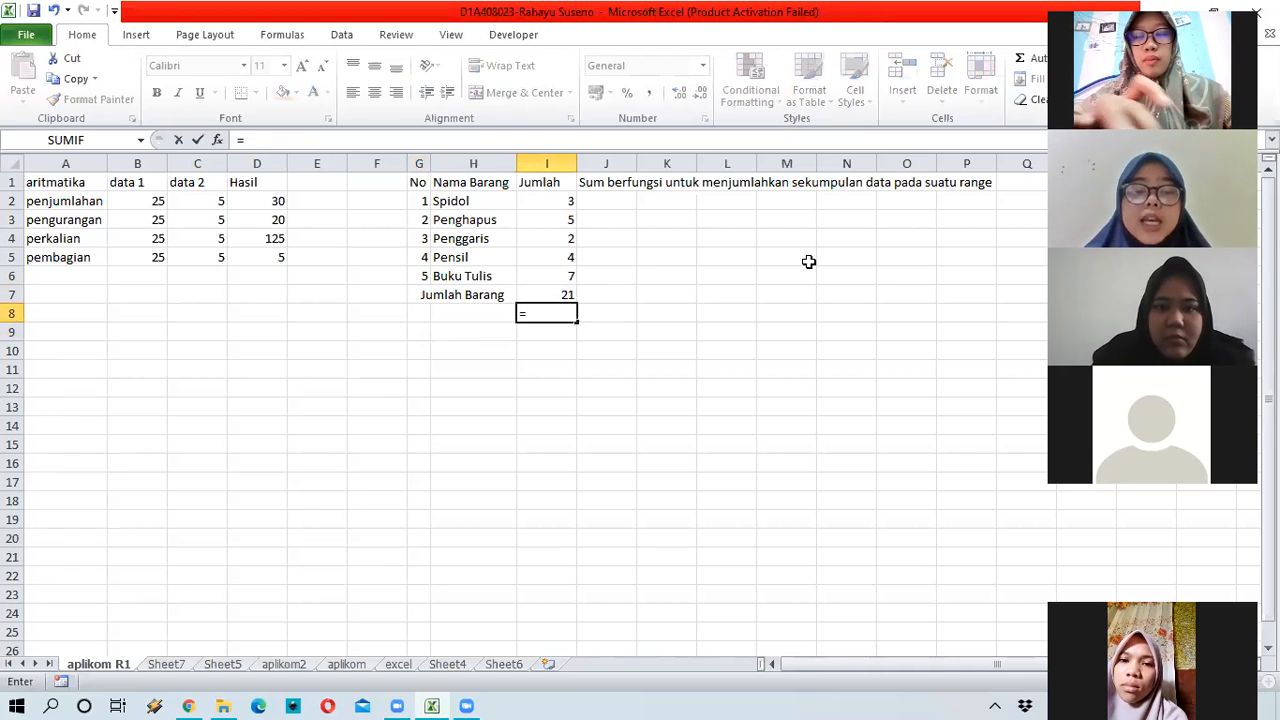
pyautogui.write('su')
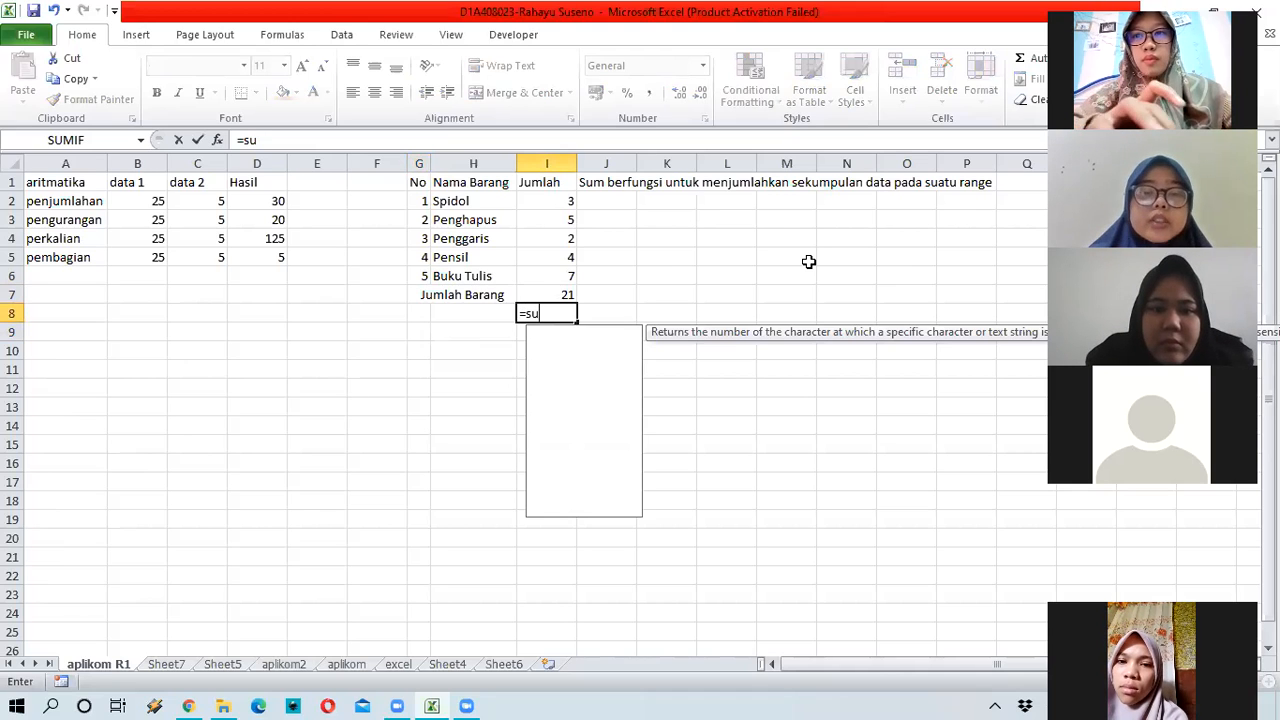
pyautogui.write('m')
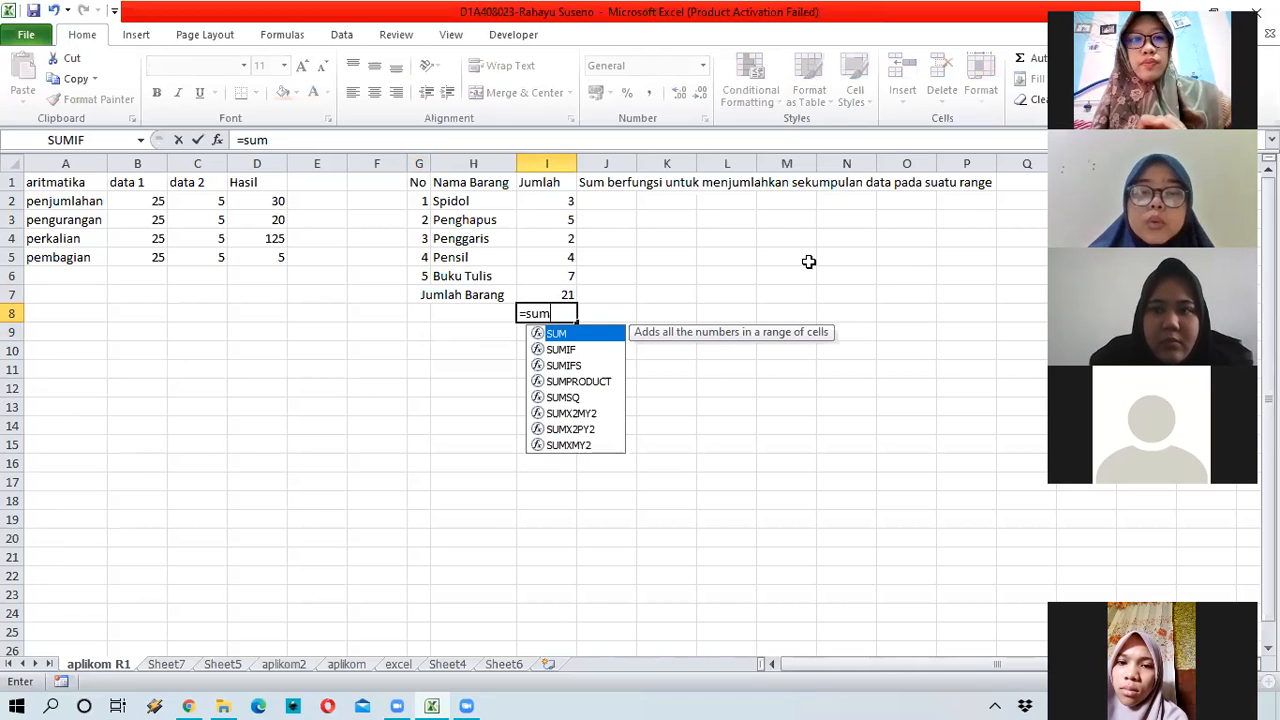
pyautogui.write('(')
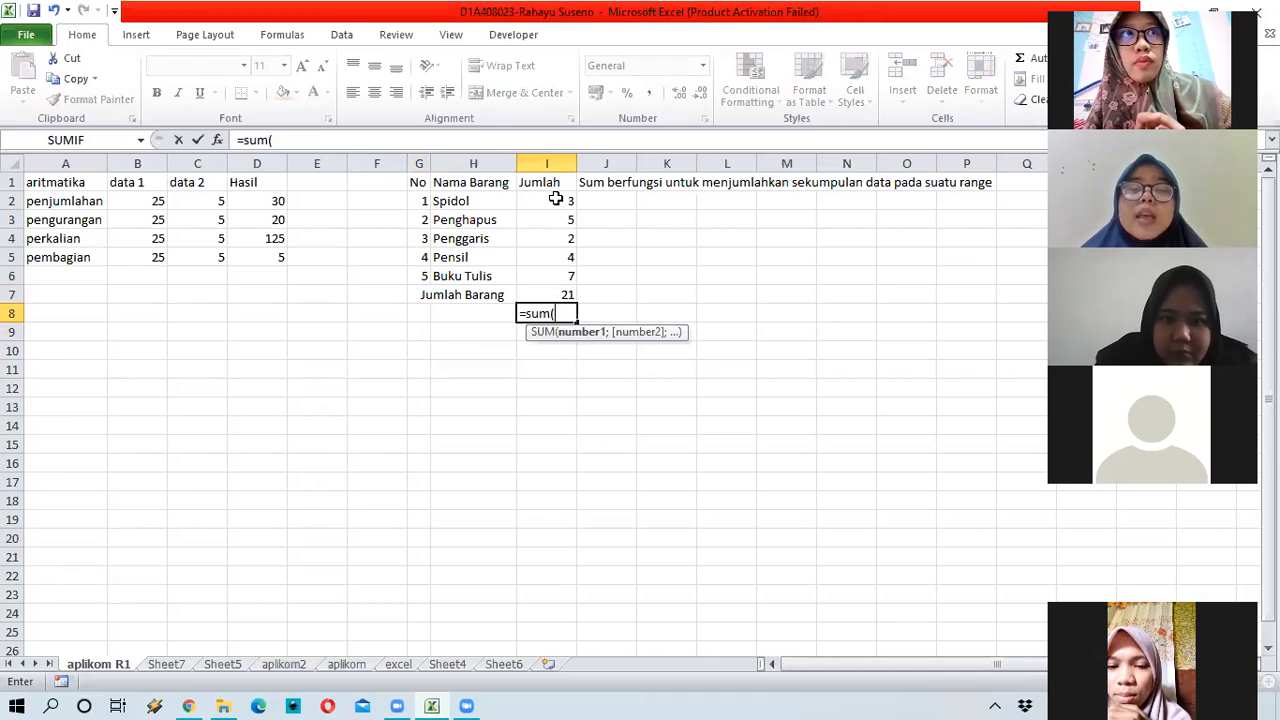
pyautogui.click(555, 199)
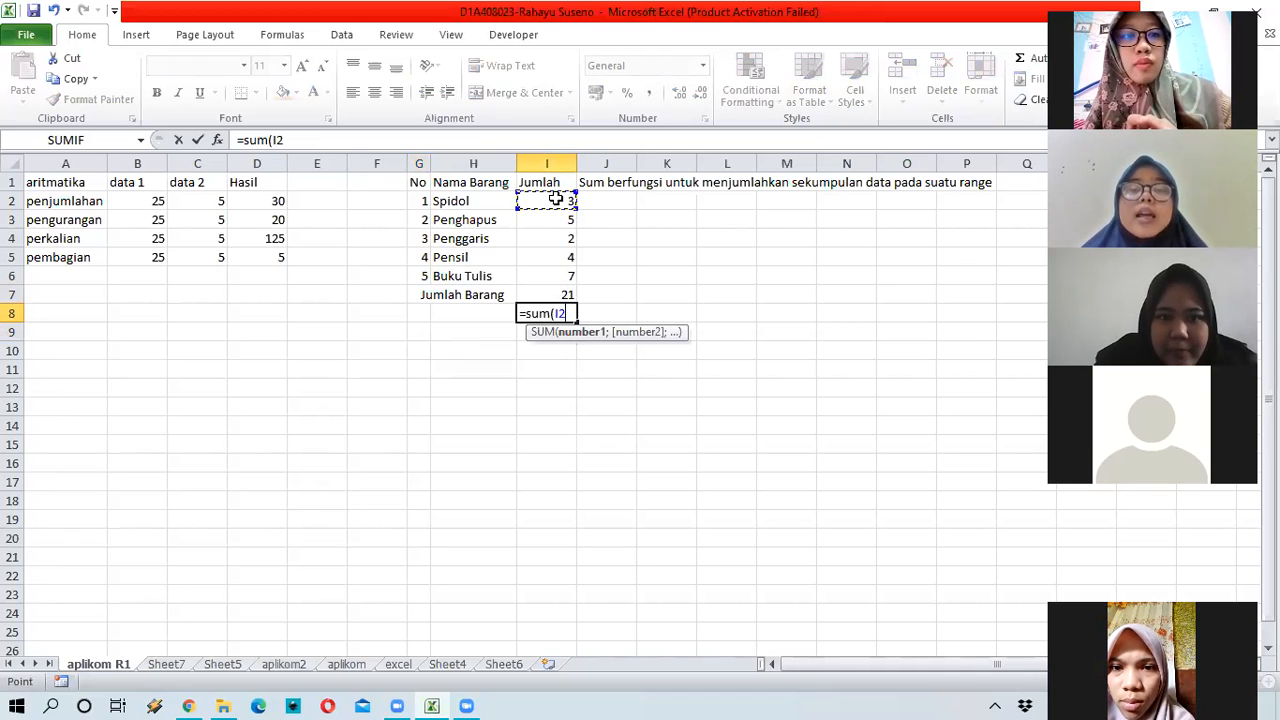
pyautogui.moveTo(555, 199); pyautogui.dragTo(558, 291)
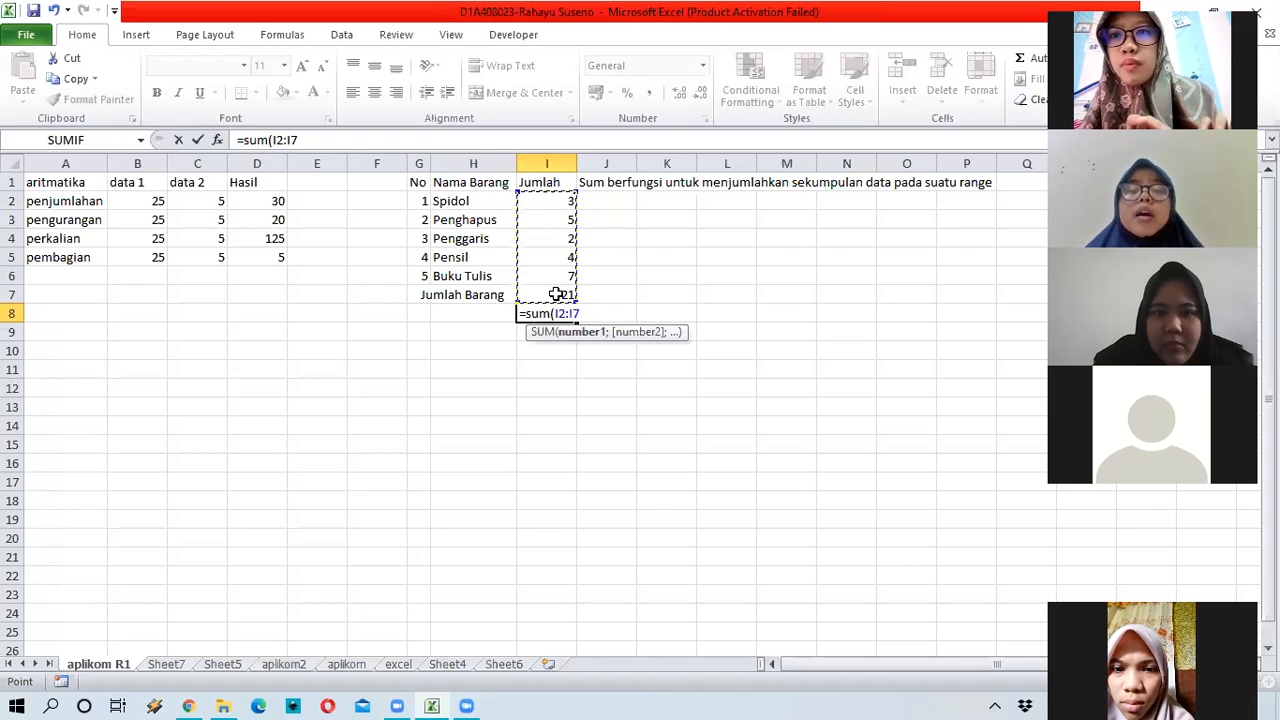
pyautogui.click(548, 203)
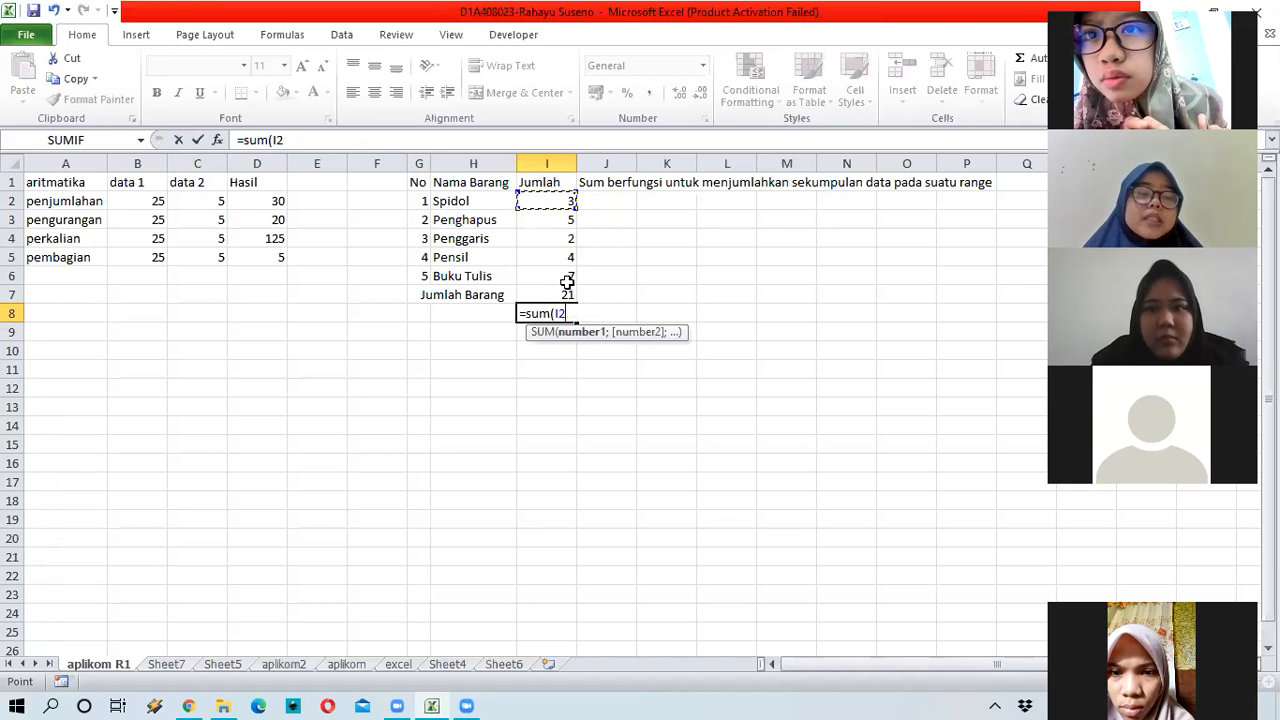
pyautogui.moveTo(548, 203); pyautogui.dragTo(565, 277)
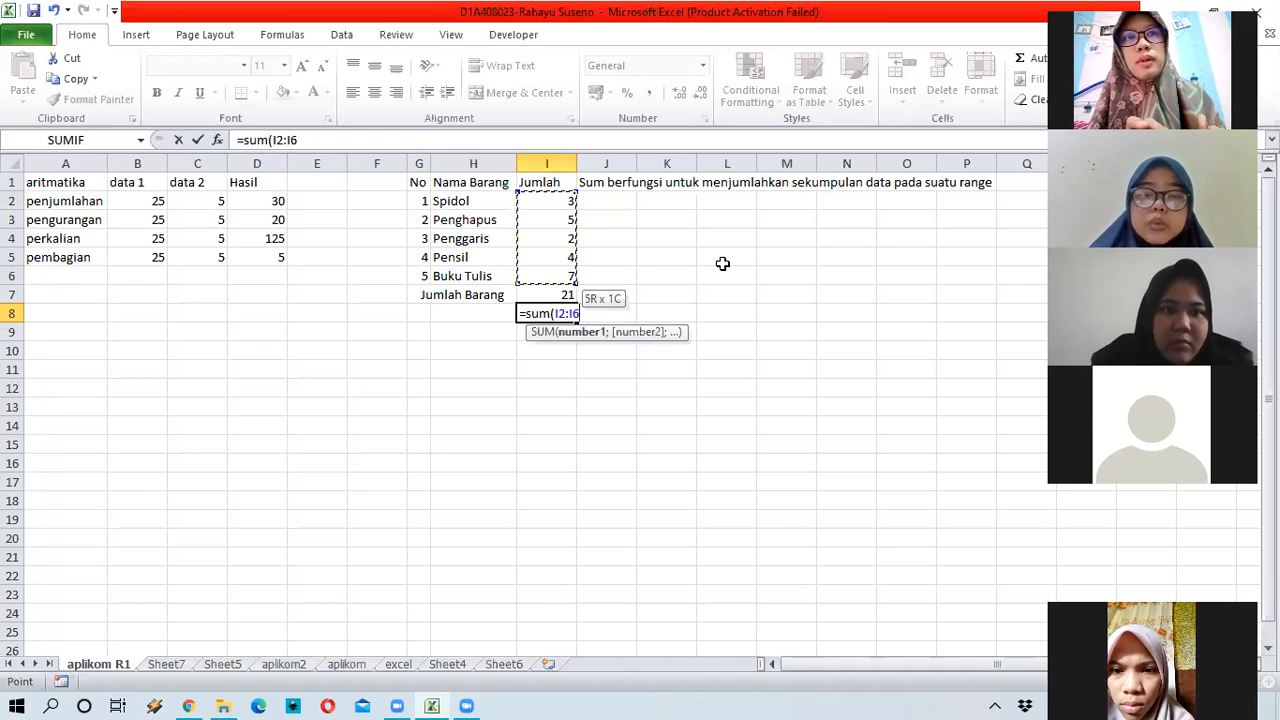
pyautogui.write(')')
pyautogui.press('Return')
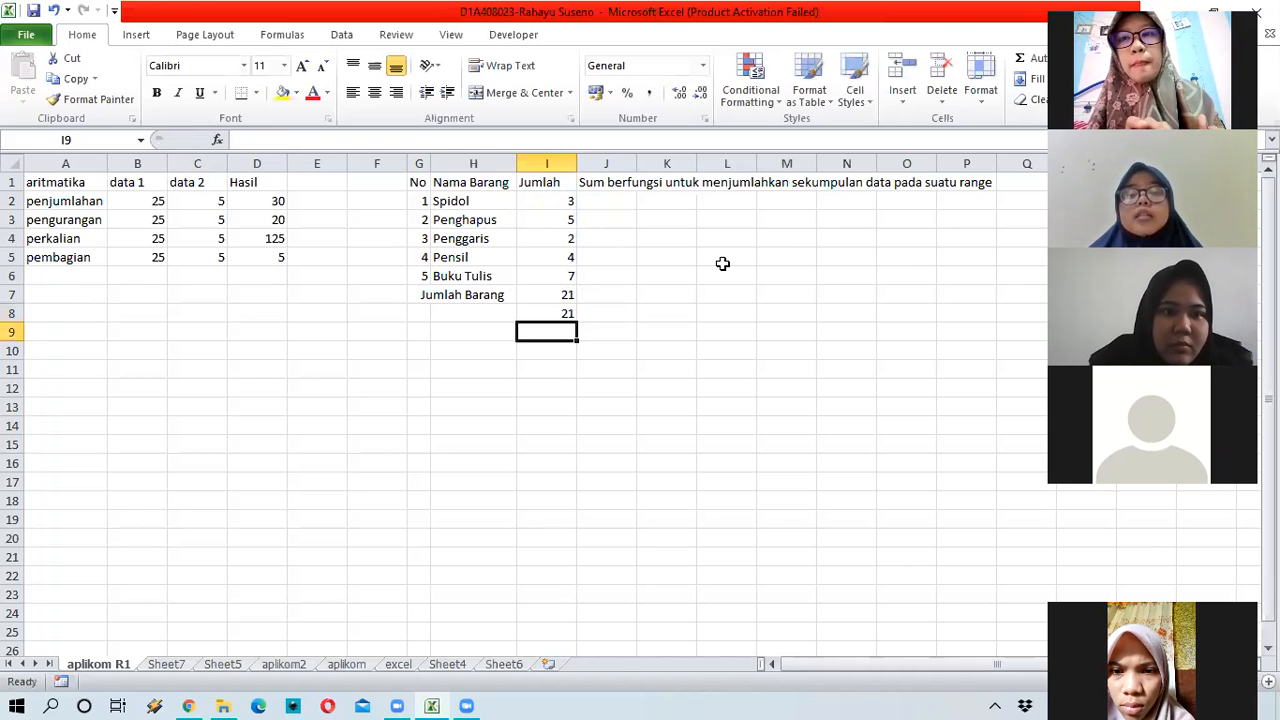
# Step: Build an addition formula =I2+I3+I4+I5+I6 in I9 to total the quantities
pyautogui.write('=')
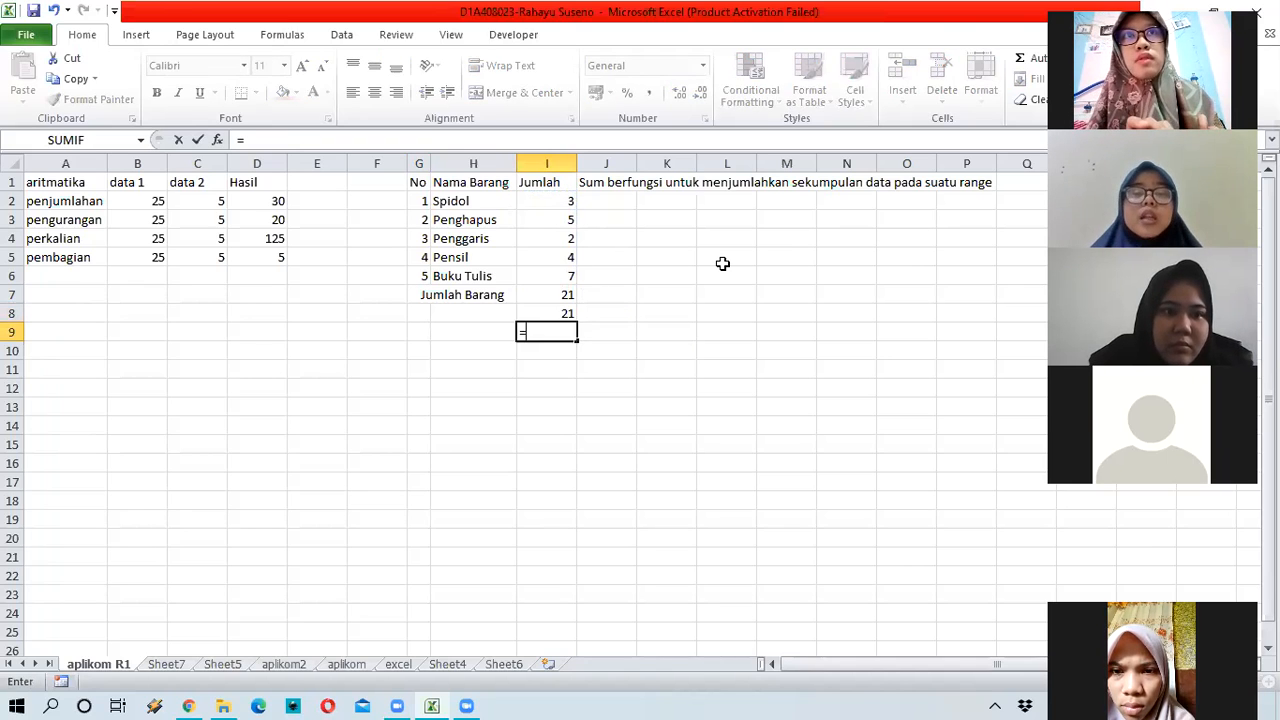
pyautogui.click(575, 200)
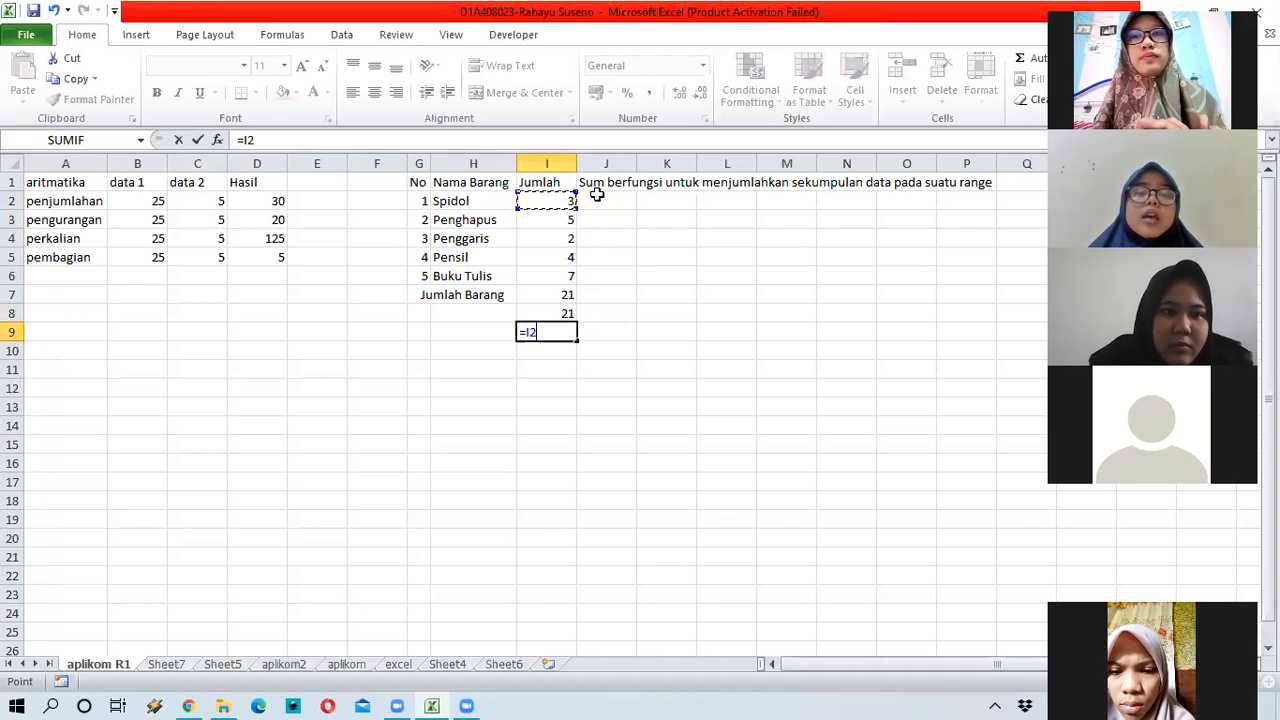
pyautogui.write('+')
pyautogui.click(558, 218)
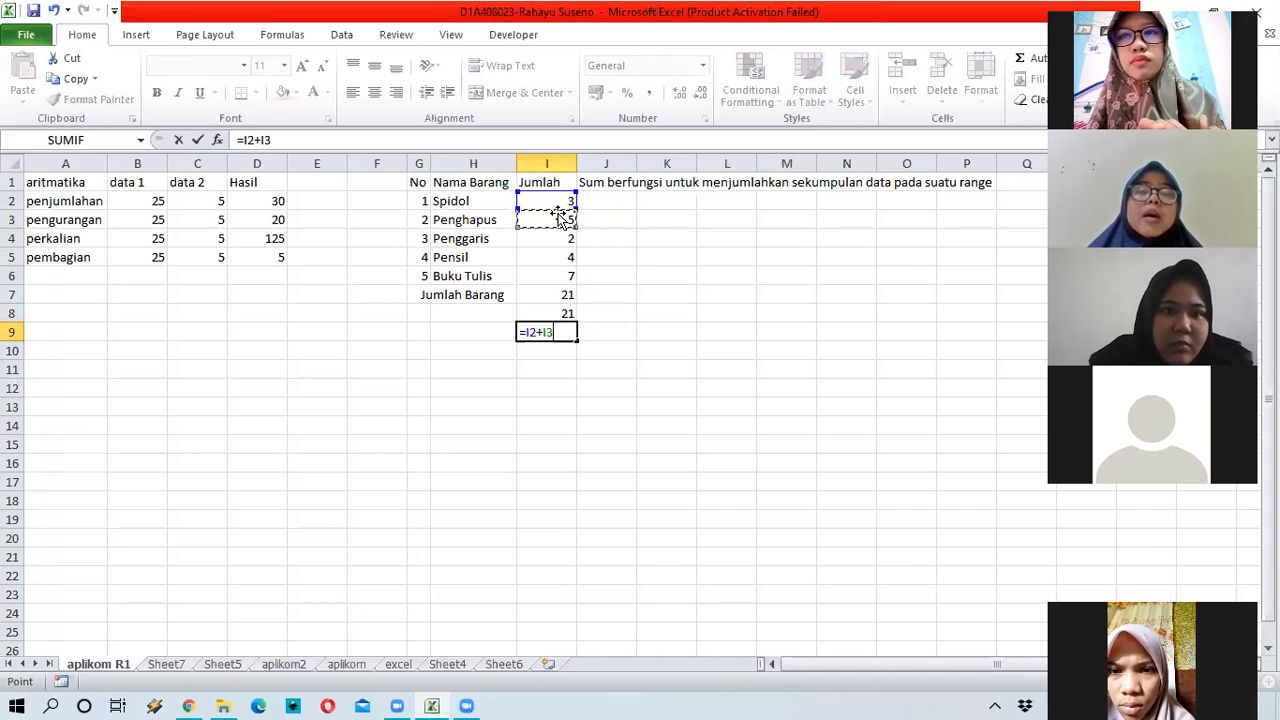
pyautogui.write('+')
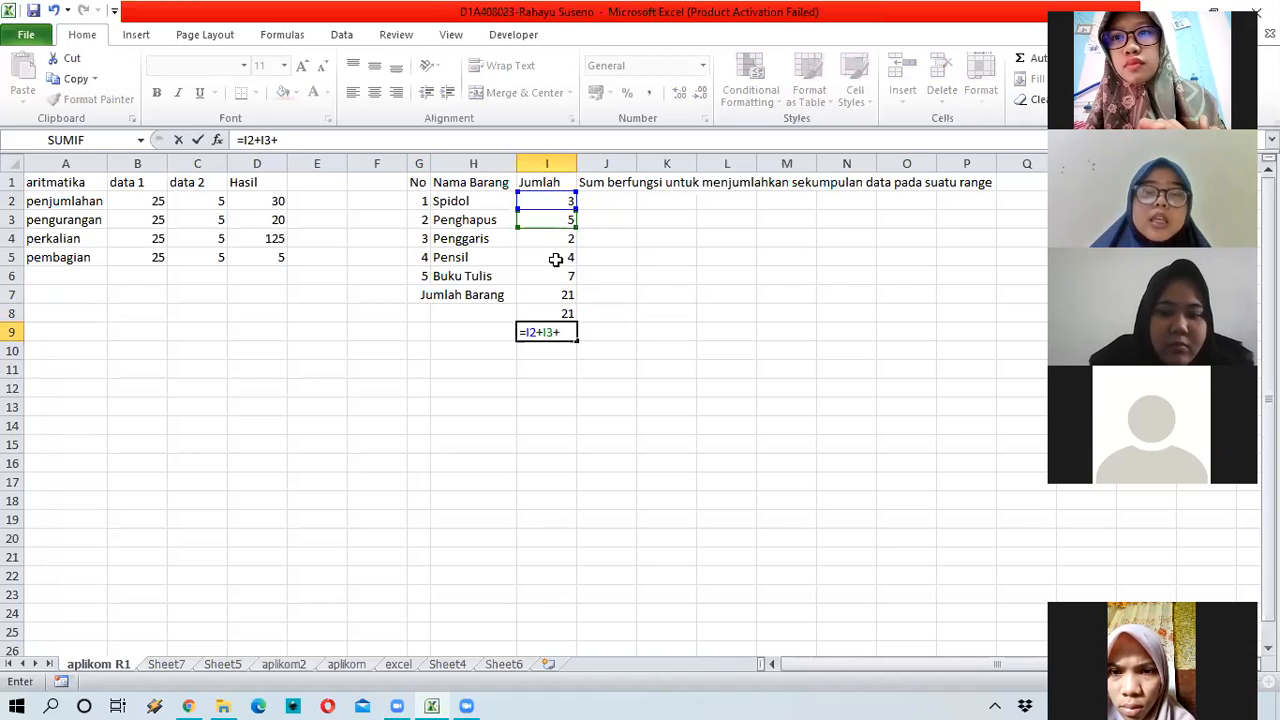
pyautogui.click(558, 238)
pyautogui.write('+')
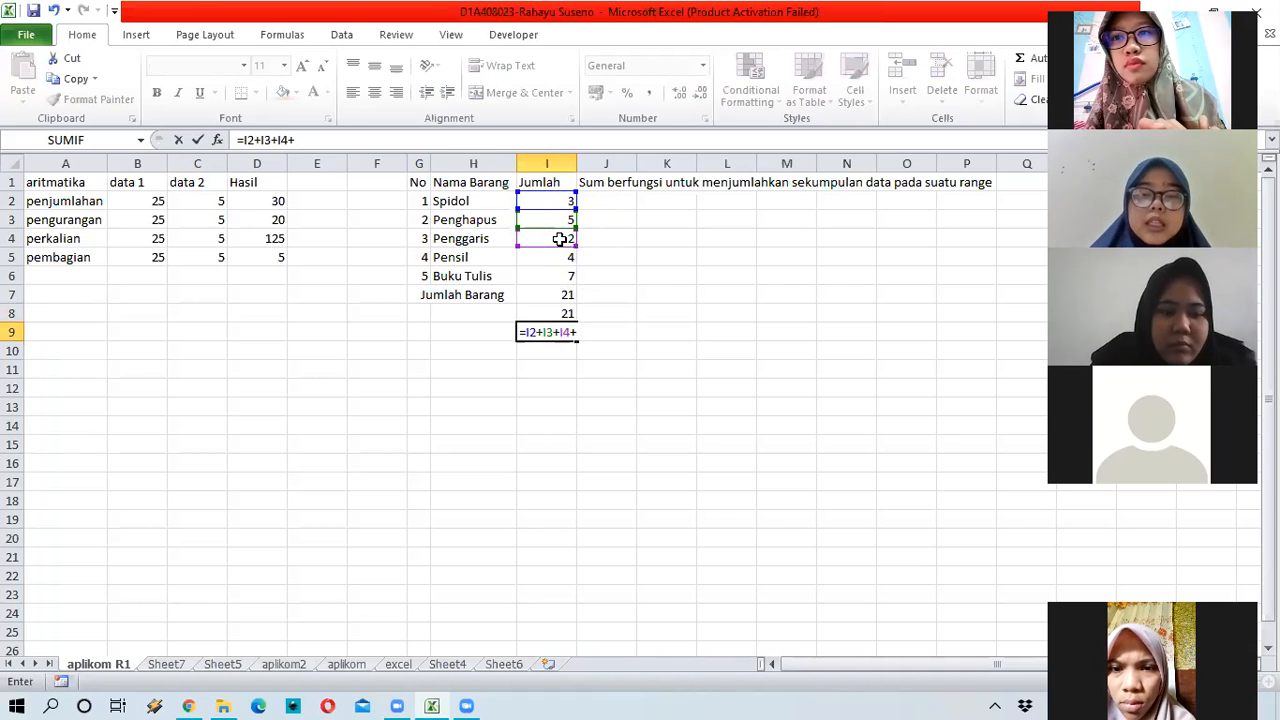
pyautogui.click(567, 258)
pyautogui.write('+')
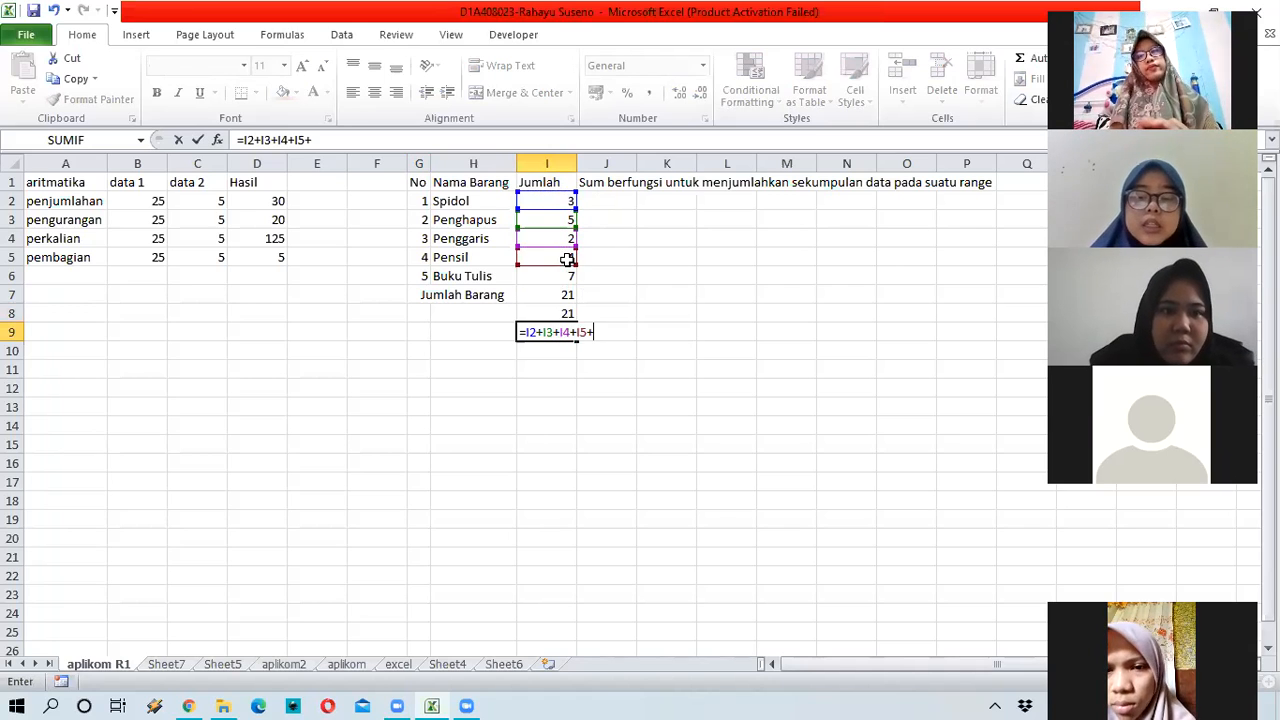
pyautogui.click(556, 279)
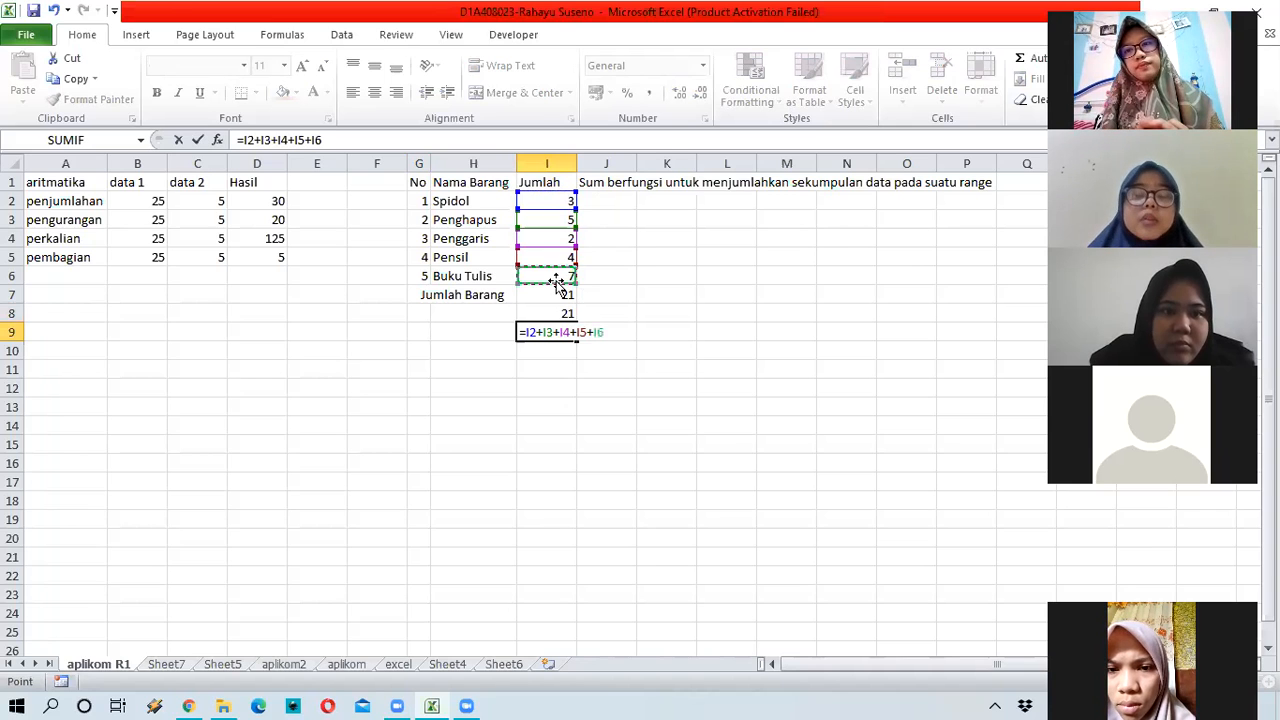
pyautogui.press('Return')
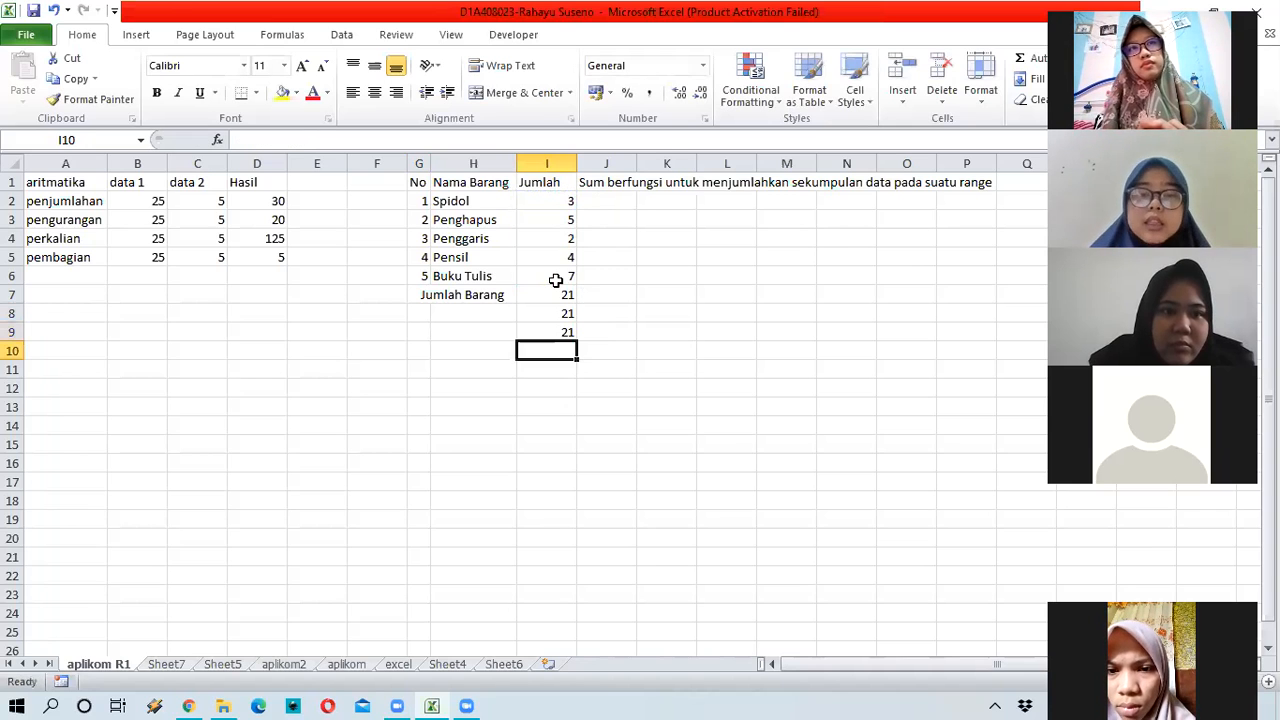
# Step: Compare the I8 and I9 formulas, then clear both duplicate totals
pyautogui.click(565, 332)
pyautogui.press('Up')
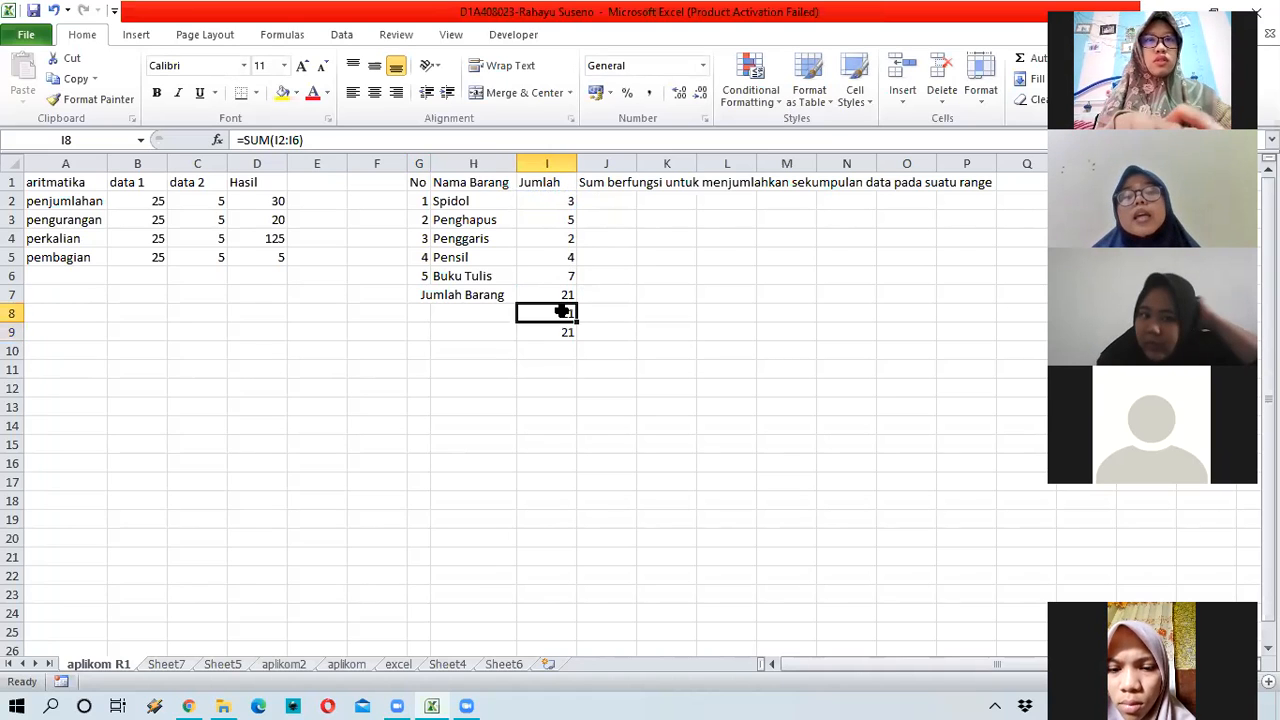
pyautogui.click(545, 257)
pyautogui.press('Down')
pyautogui.press('Down')
pyautogui.press('Down')
pyautogui.press('F2')
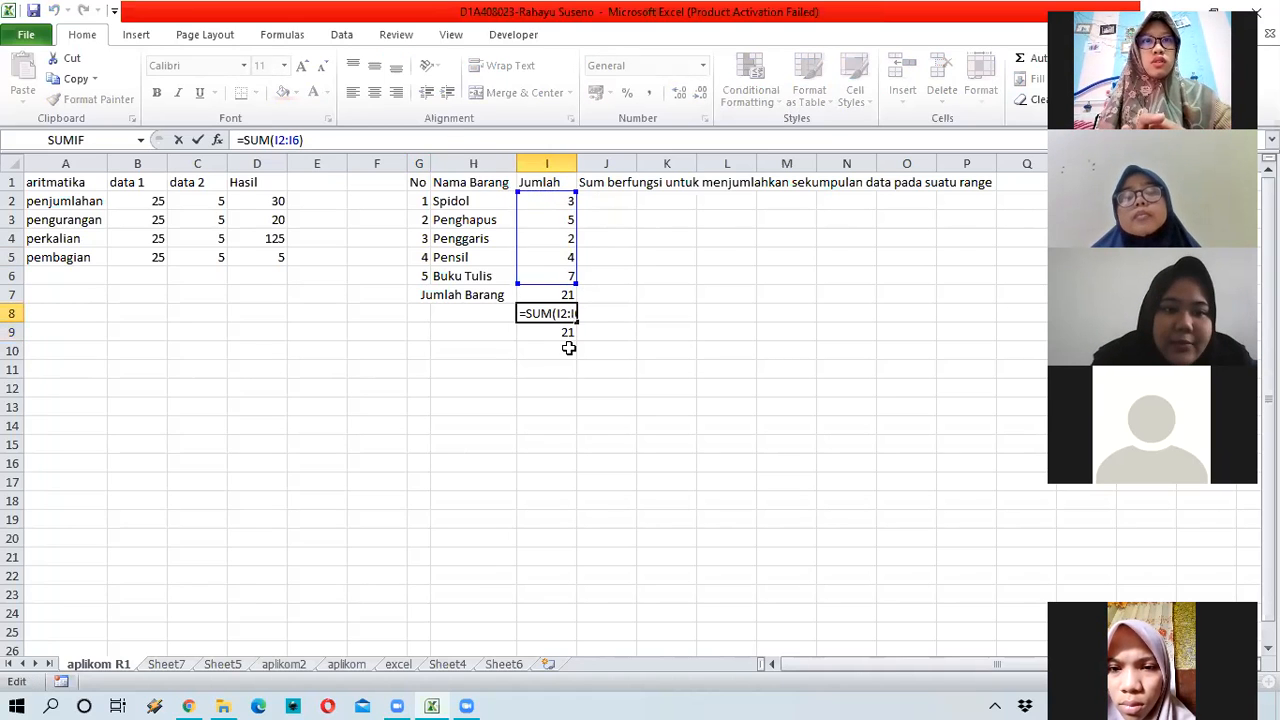
pyautogui.press('Escape')
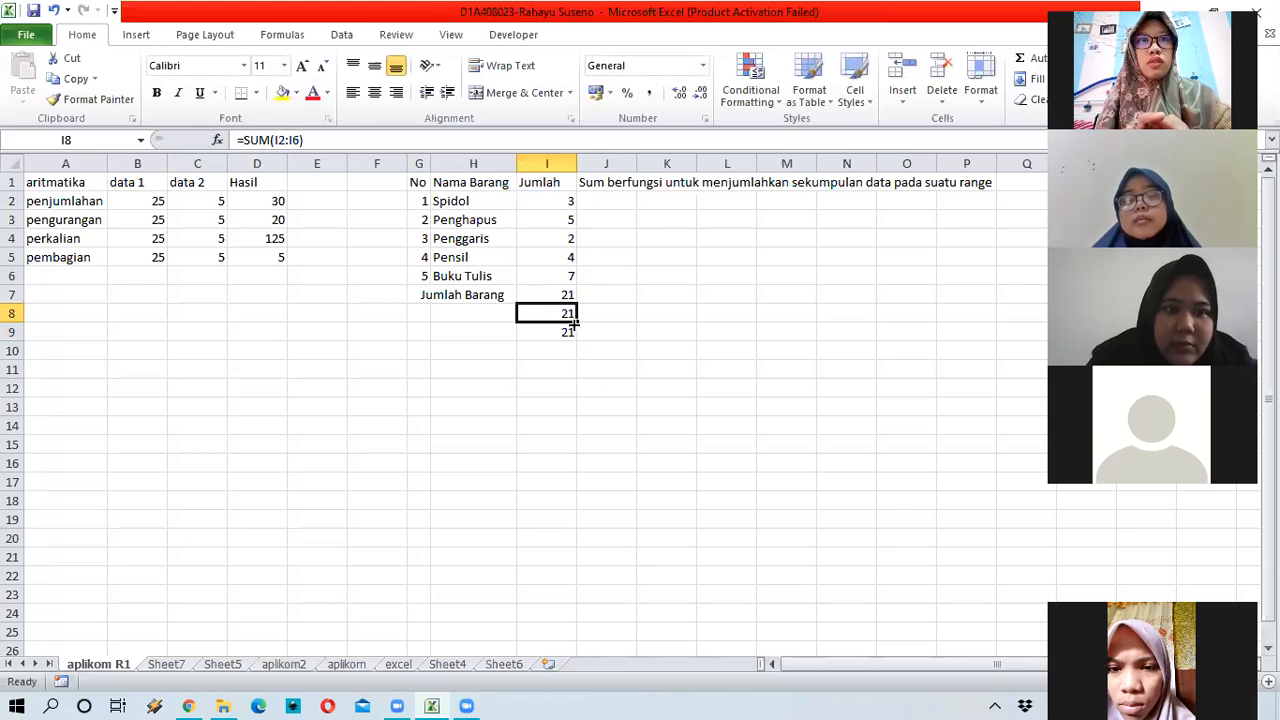
pyautogui.press('Delete')
pyautogui.click(571, 326)
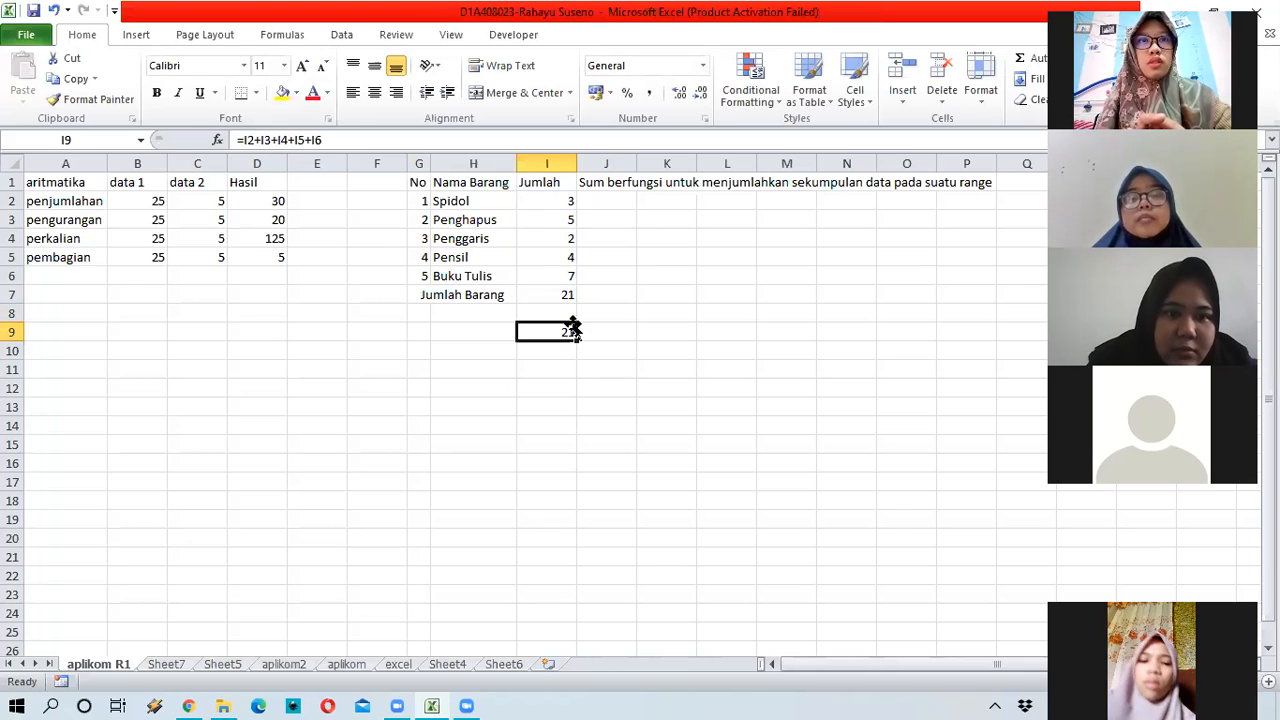
pyautogui.press('Delete')
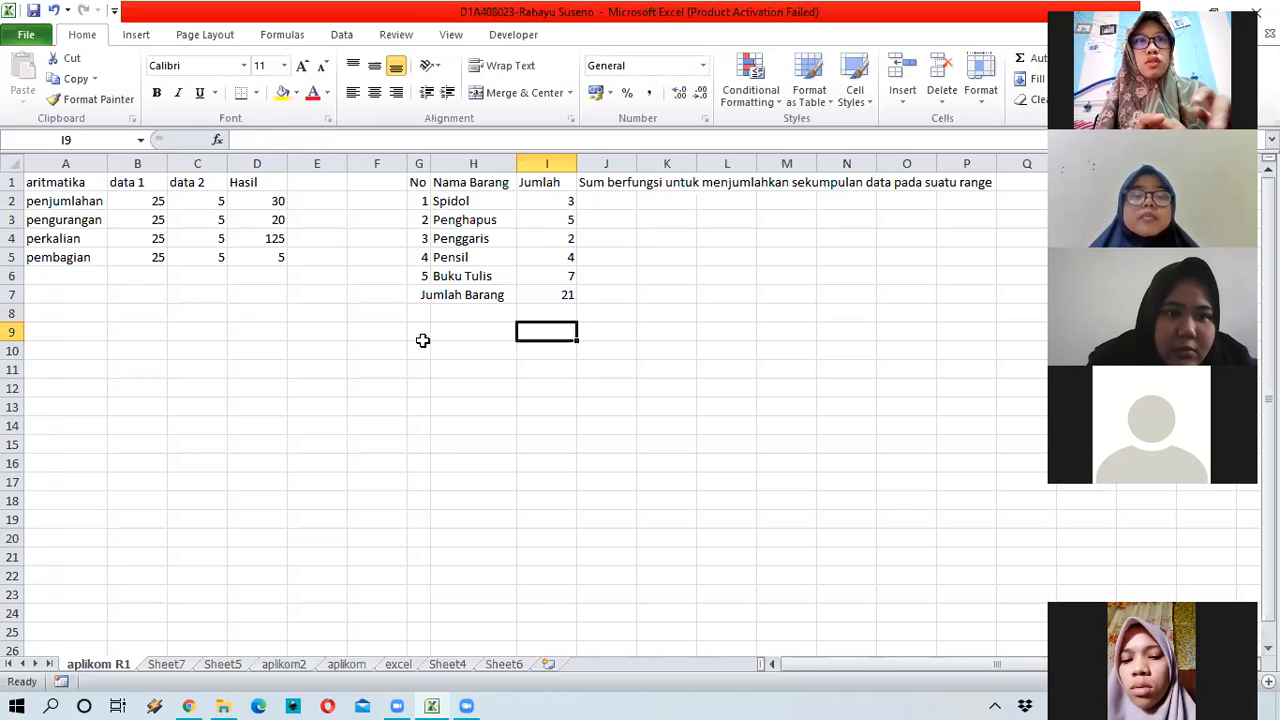
pyautogui.click(419, 343)
pyautogui.press('Up')
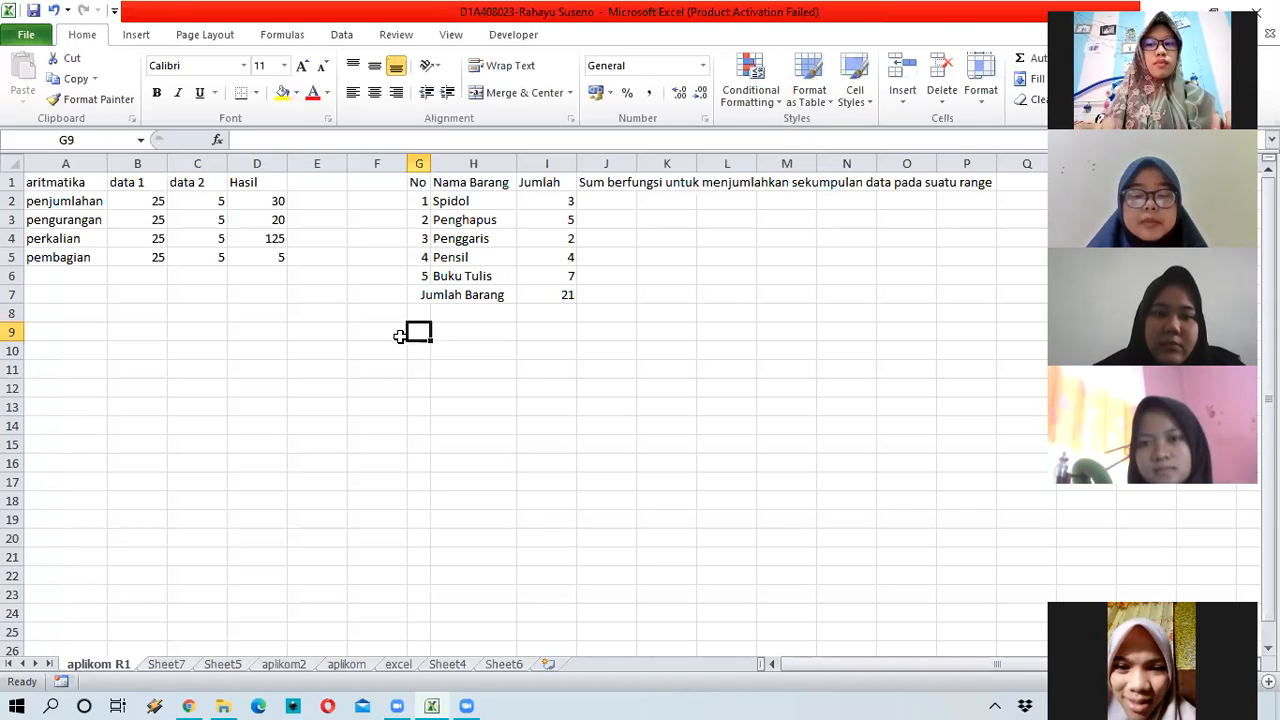
# Step: Add the headers No in G9 and Nama in H9, fixing a mistyped entry in H9
pyautogui.write('No')
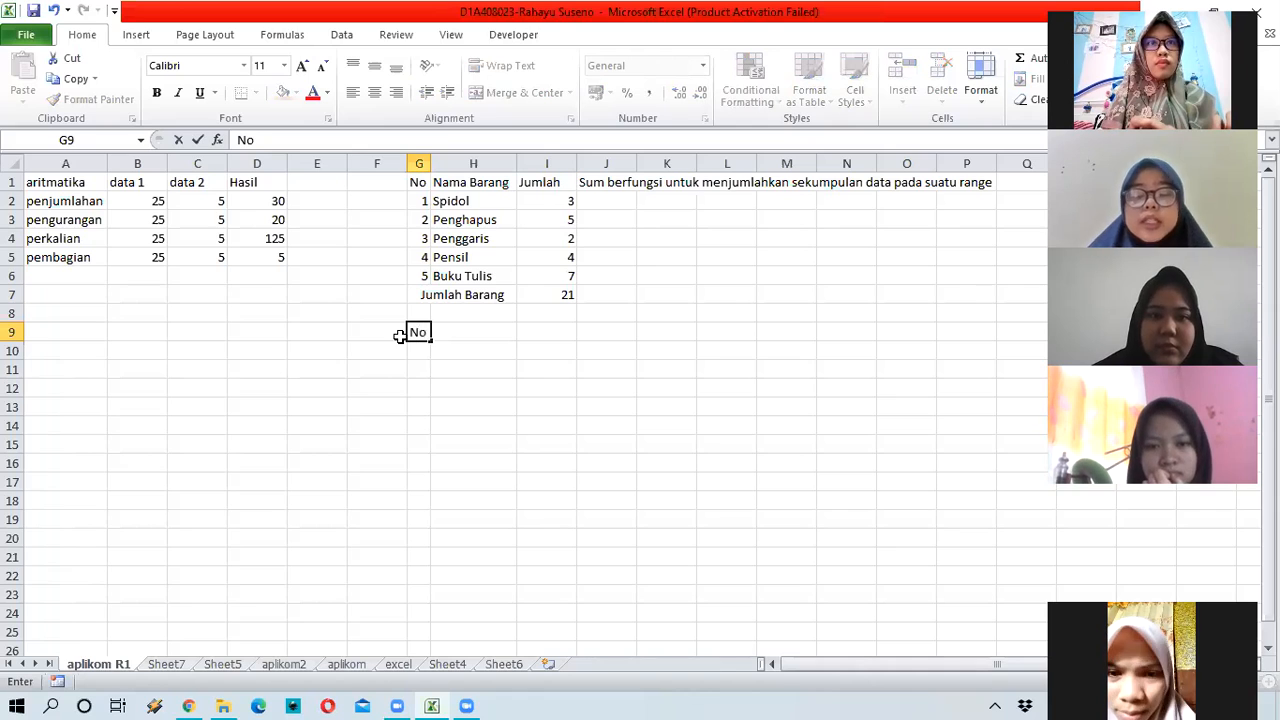
pyautogui.press('Tab')
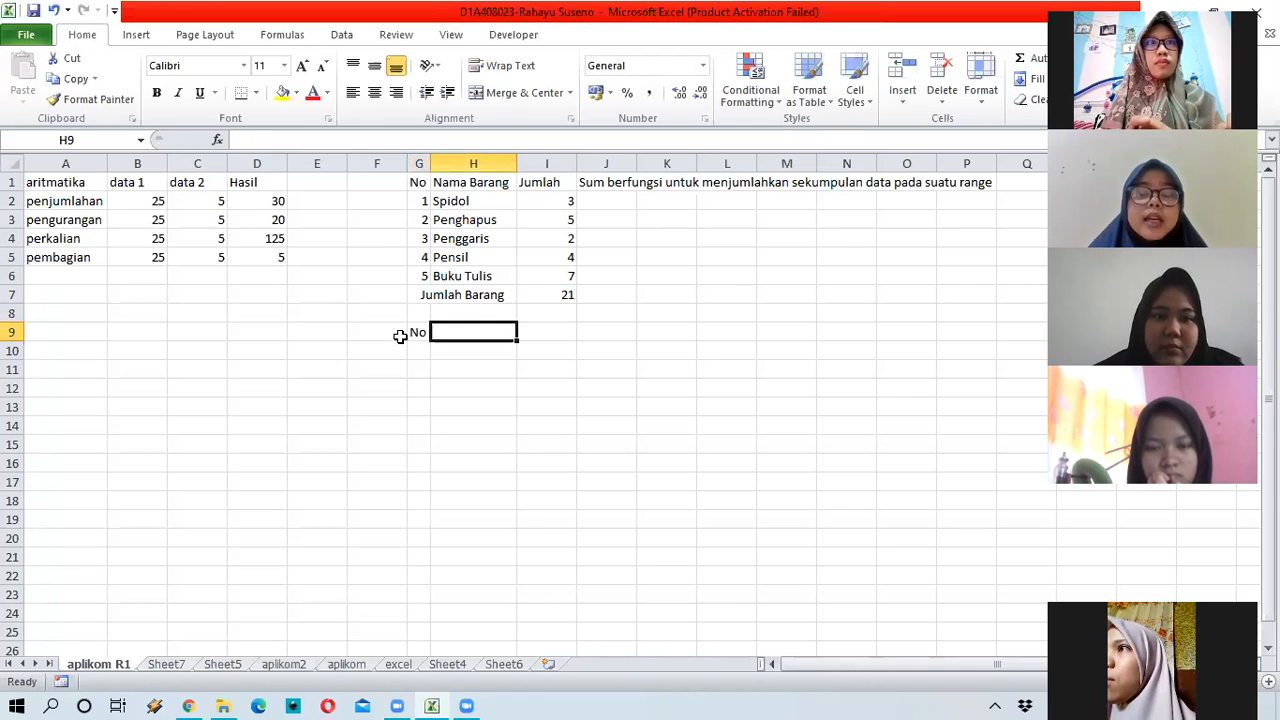
pyautogui.write('Choru')
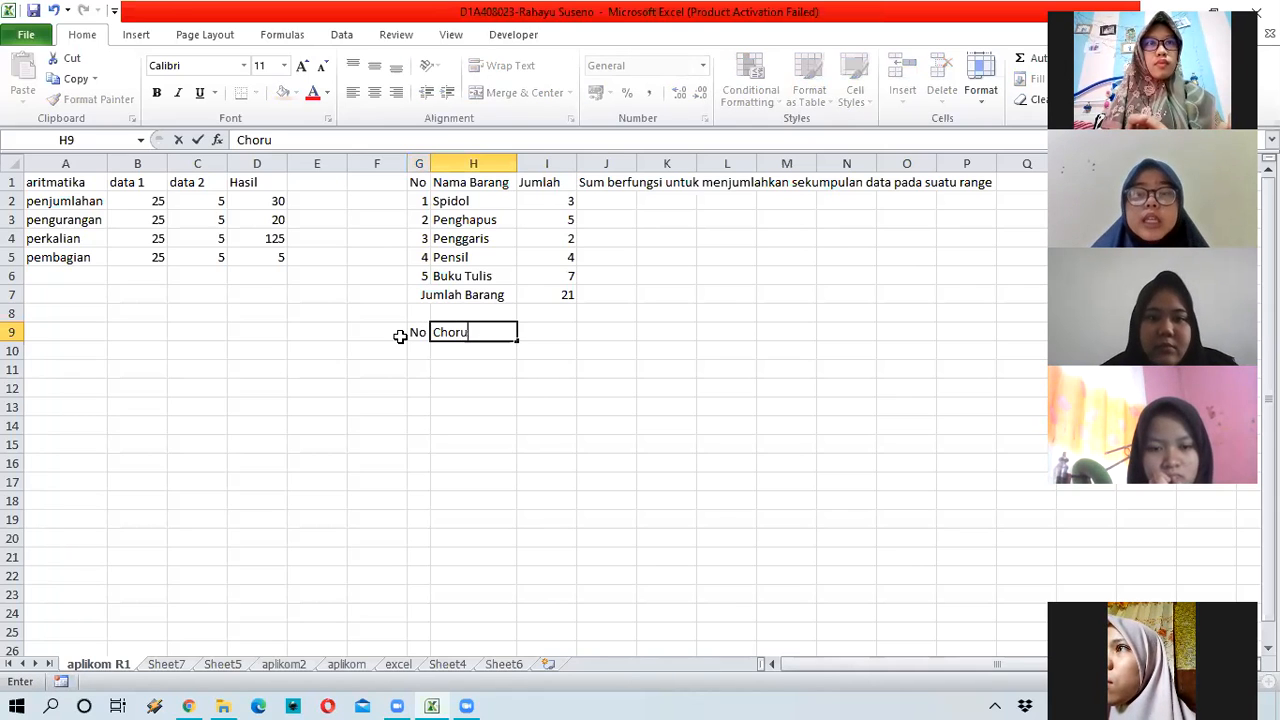
pyautogui.press('BackSpace')
pyautogui.write('y')
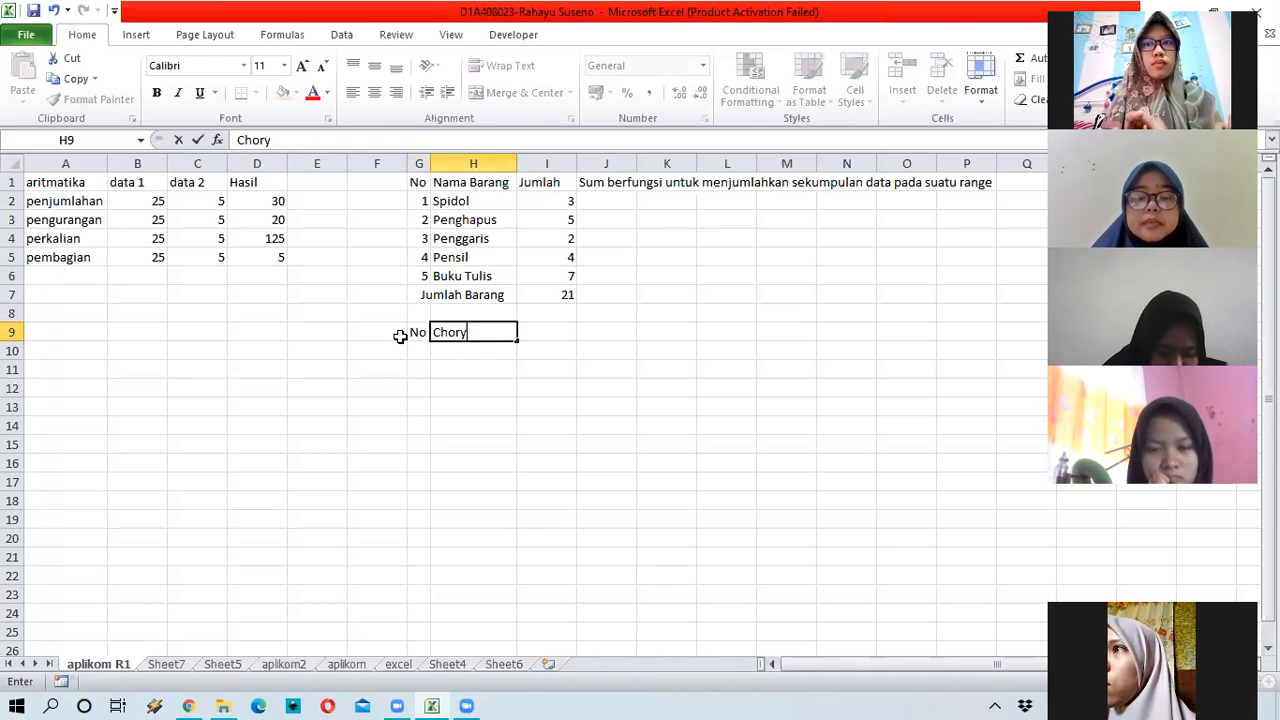
pyautogui.press('BackSpace')
pyautogui.press('BackSpace')
pyautogui.press('BackSpace')
pyautogui.press('BackSpace')
pyautogui.press('BackSpace')
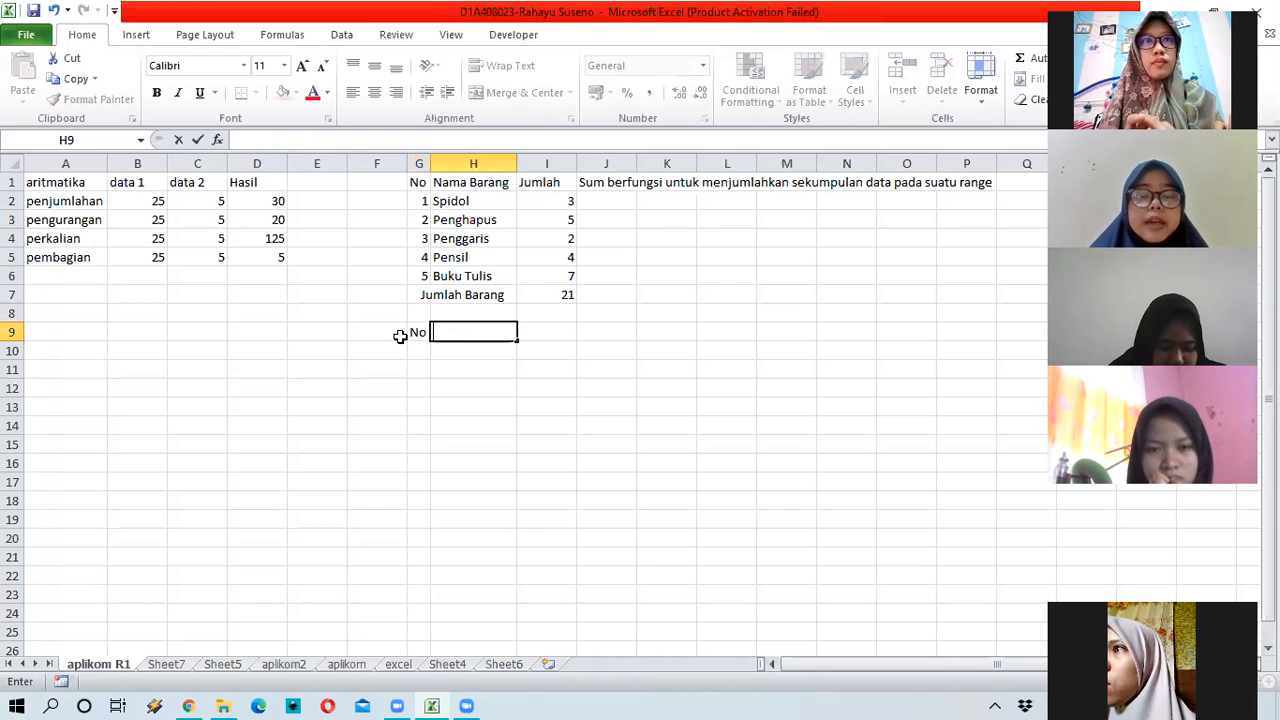
pyautogui.write('Nama')
pyautogui.press('Return')
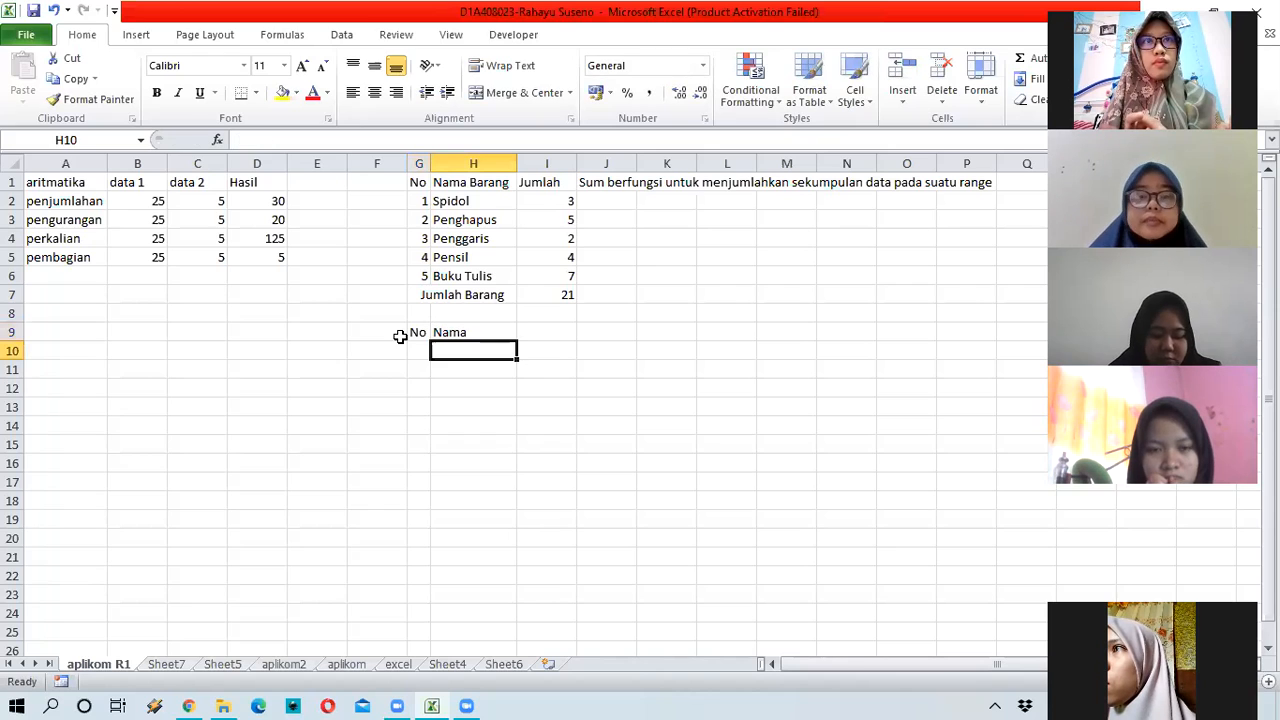
# Step: Enter five student first names in H10:H14 under Nama
pyautogui.write('Ch')
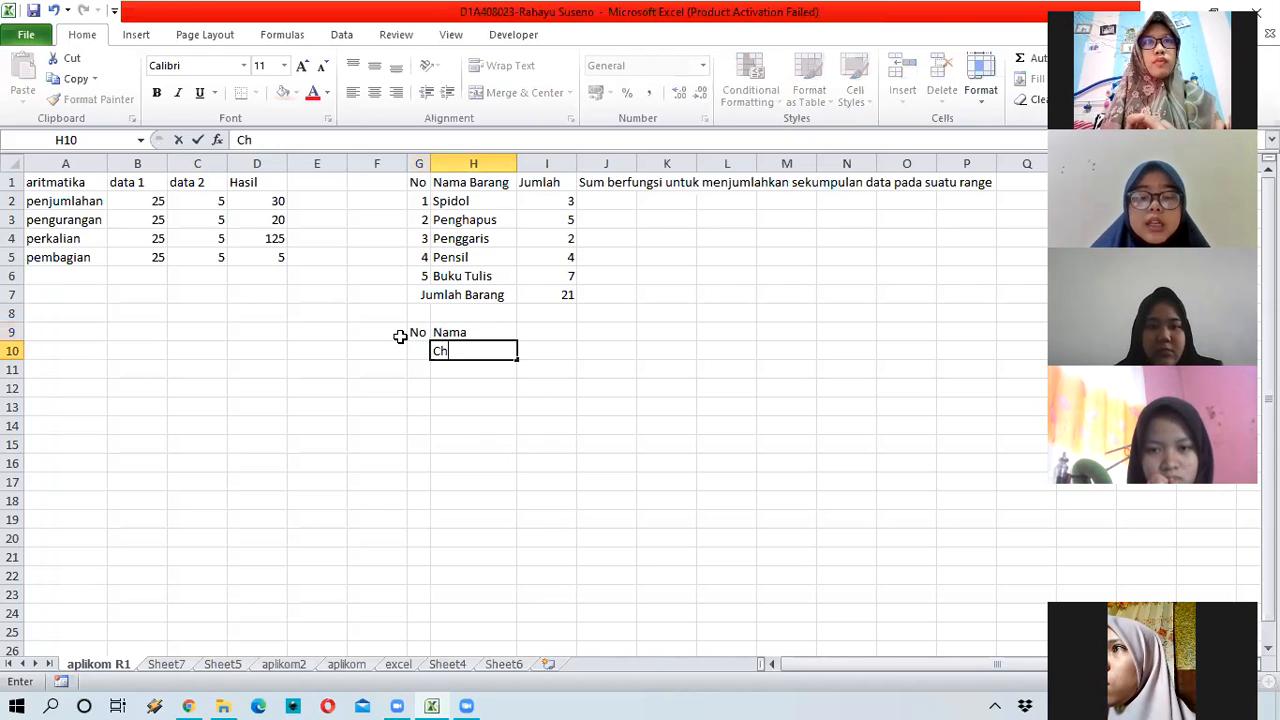
pyautogui.write('oryn')
pyautogui.press('Return')
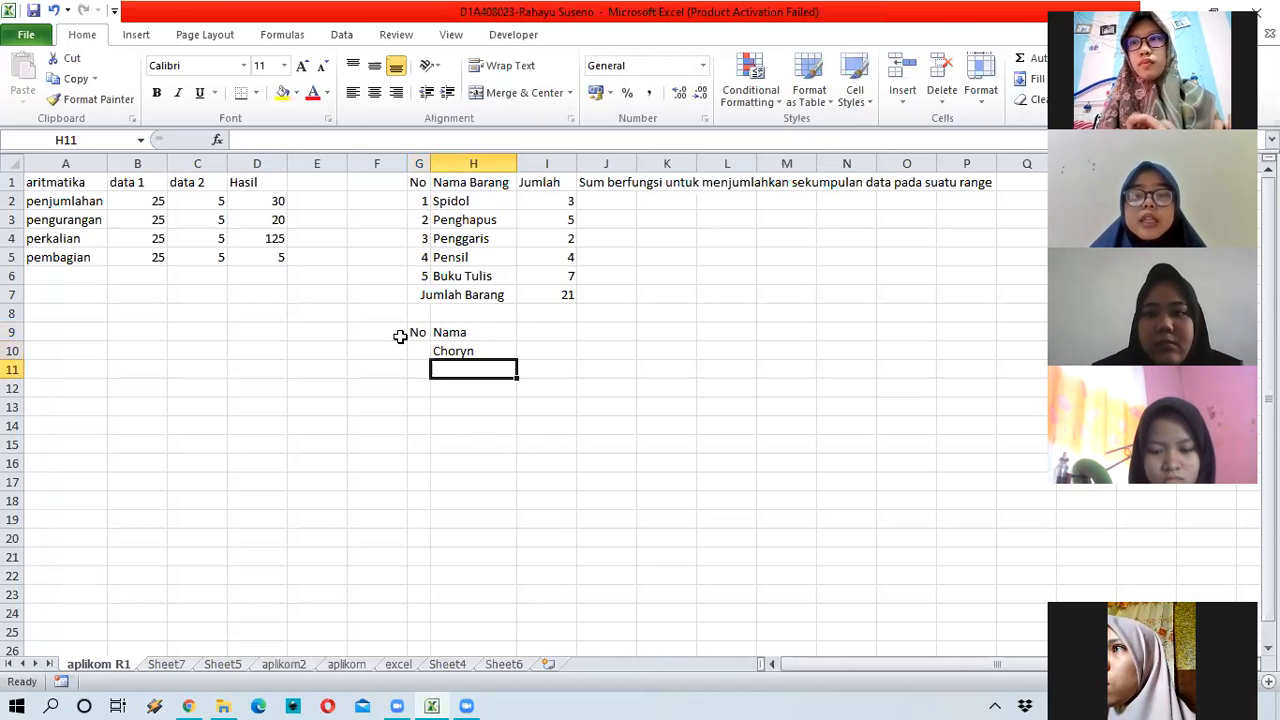
pyautogui.write('Huswatun')
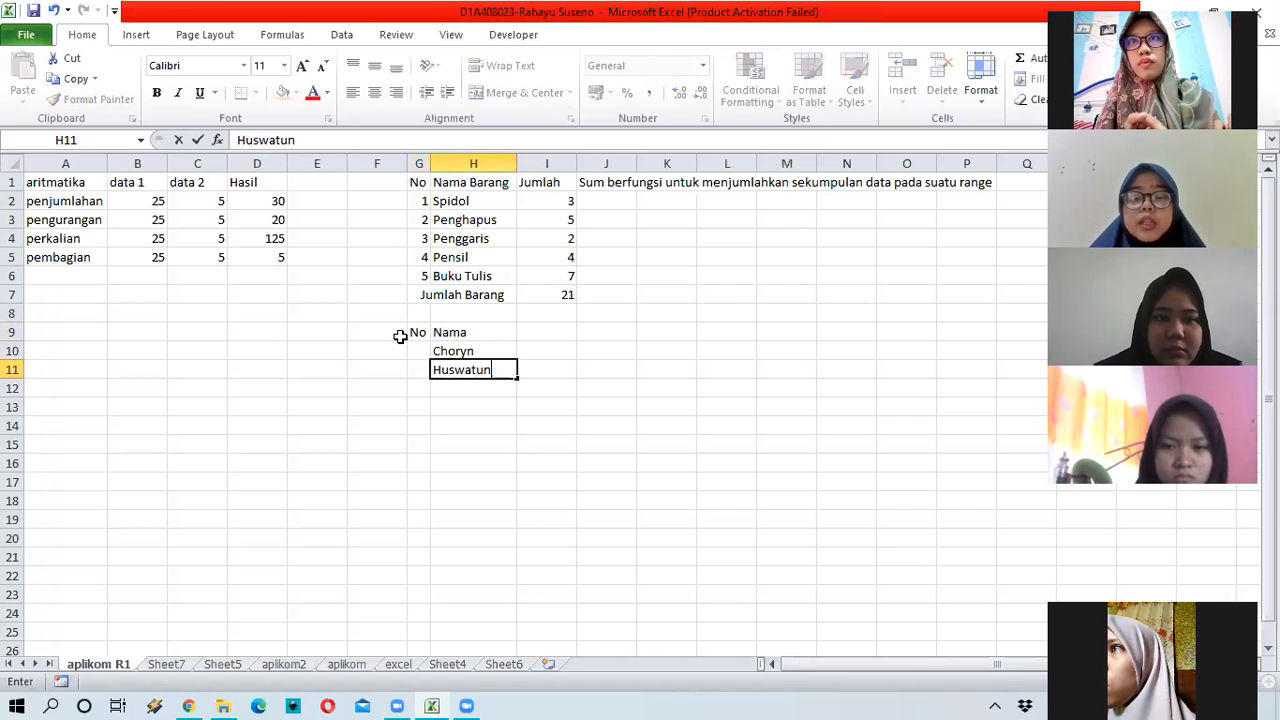
pyautogui.press('Return')
pyautogui.write('An')
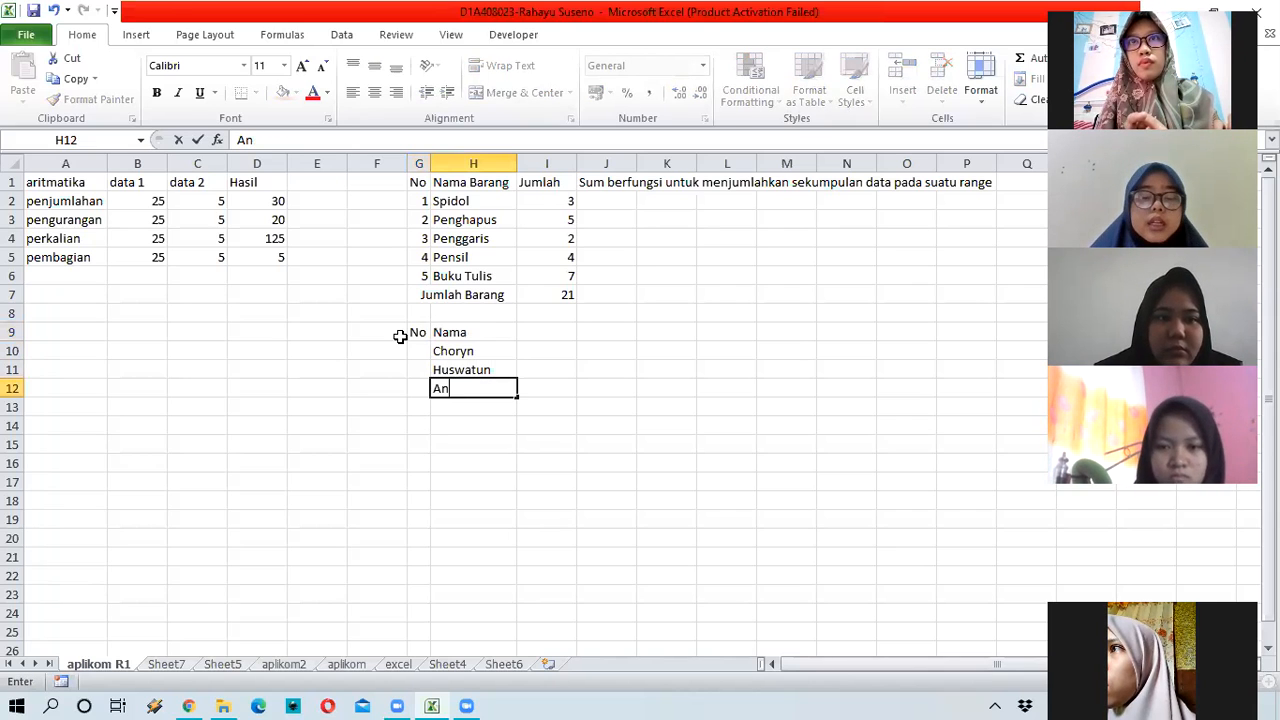
pyautogui.write('ggi')
pyautogui.write('a')
pyautogui.press('Return')
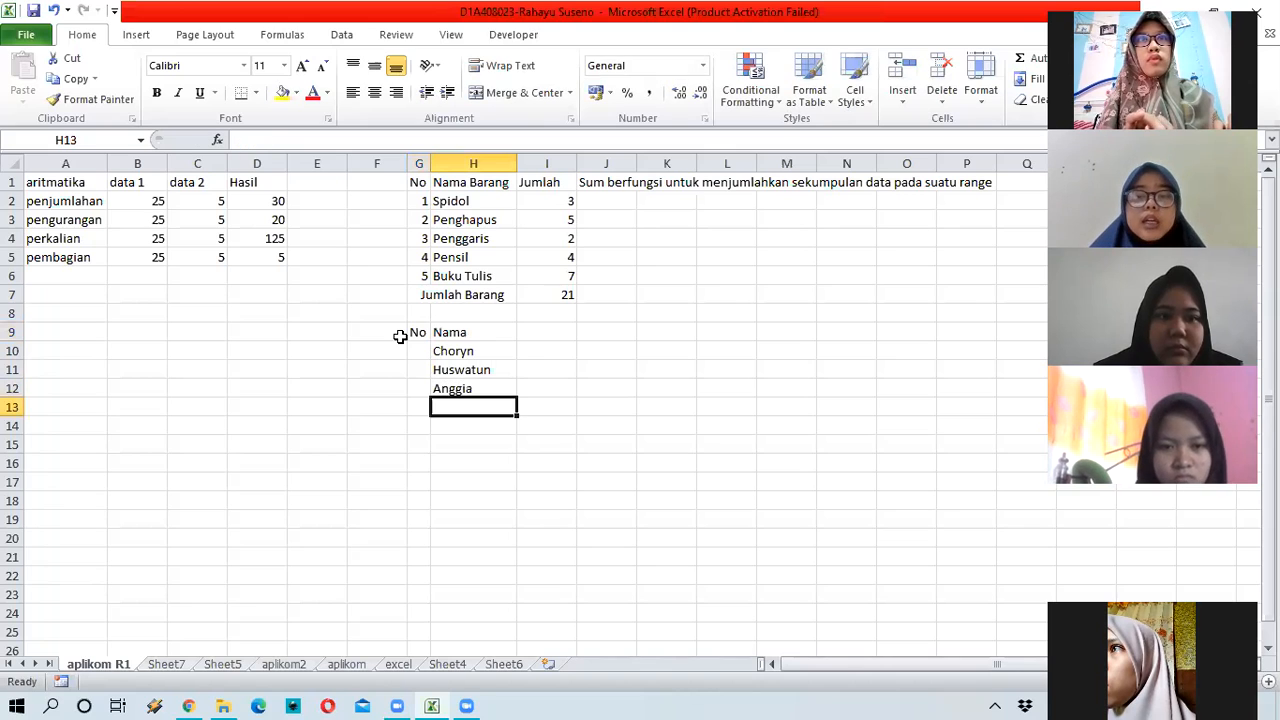
pyautogui.write('Mif')
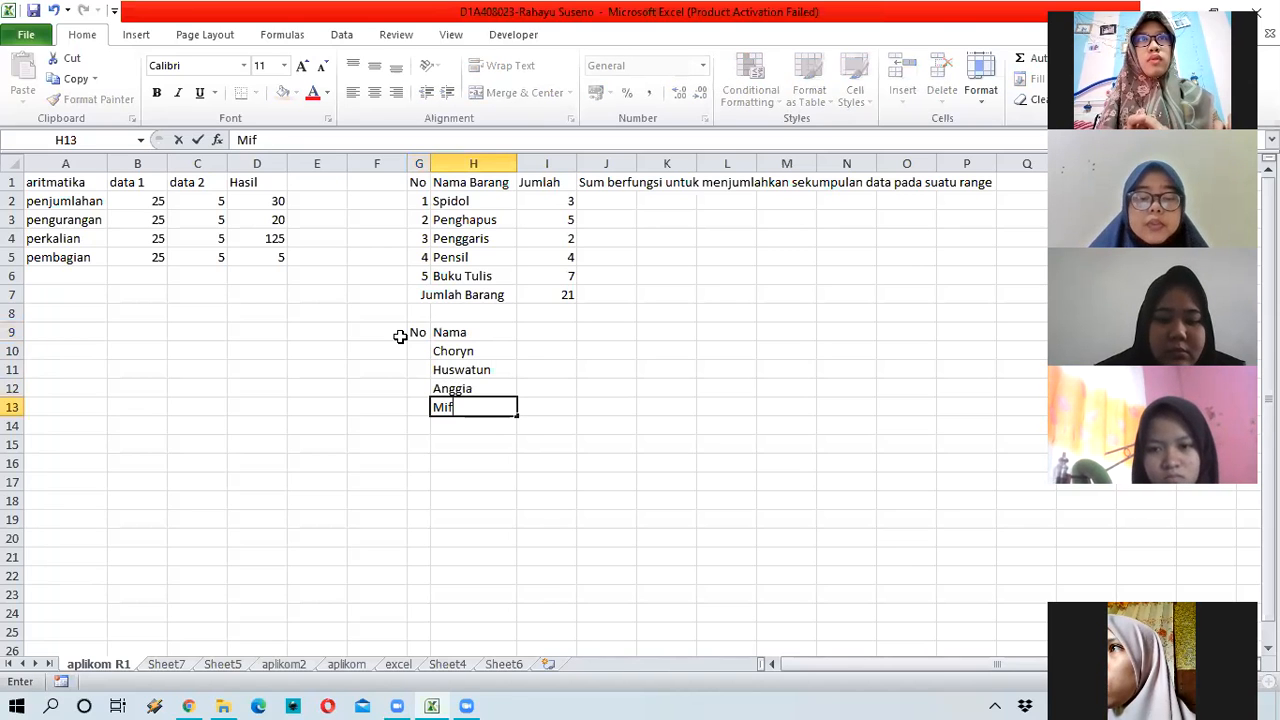
pyautogui.write('tahir')
pyautogui.press('Return')
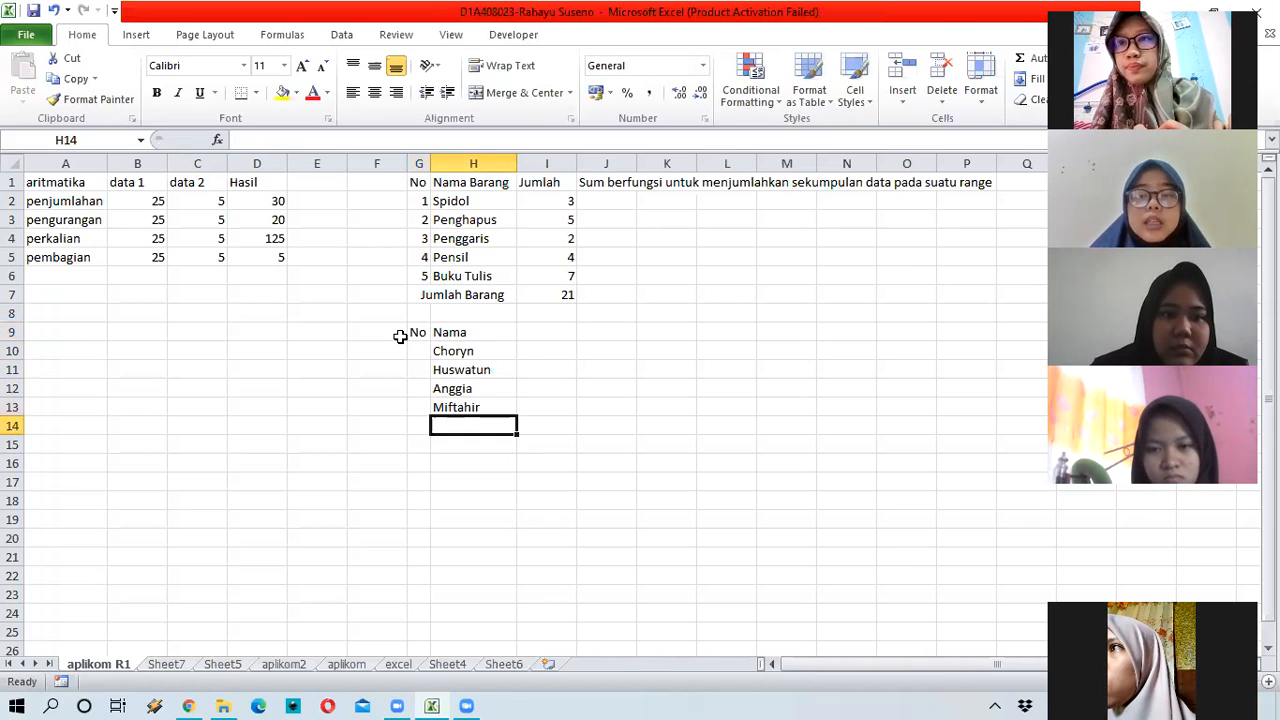
pyautogui.write('Rina')
pyautogui.press('Return')
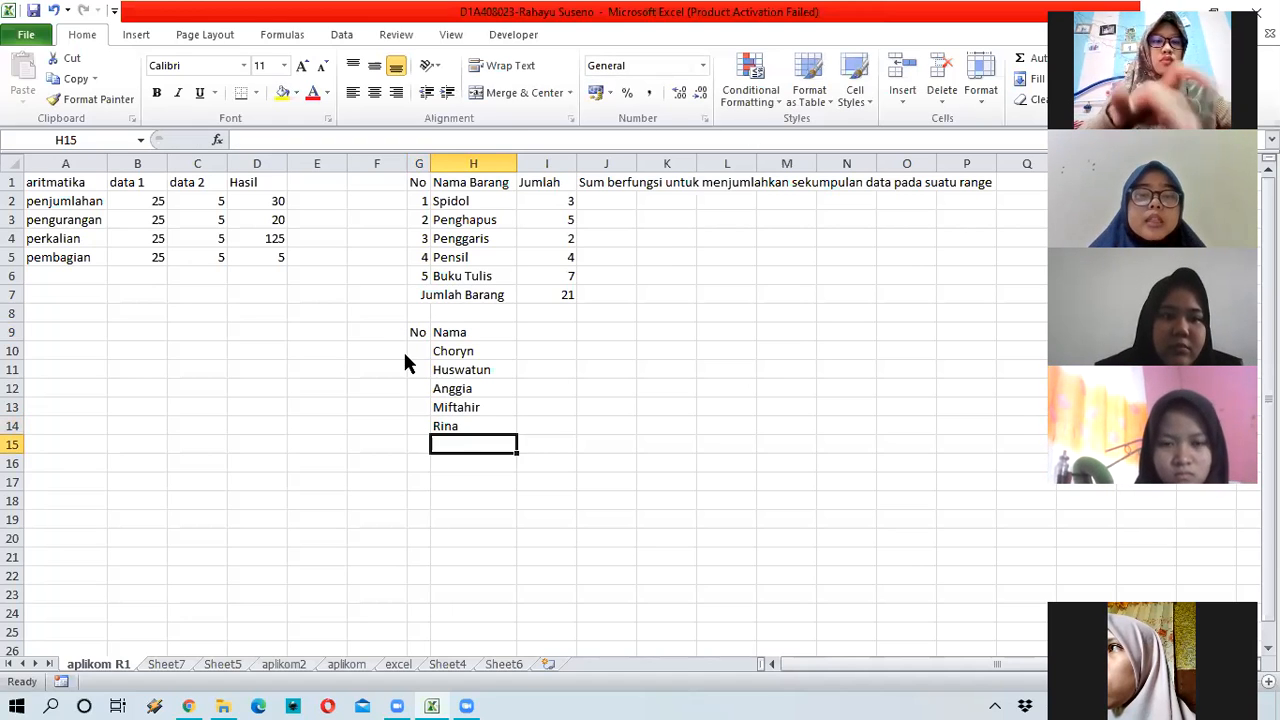
# Step: Number the students 1 to 8 in G10:G17 by entering 1 and 2 and filling down
pyautogui.press('Left')
pyautogui.press('Up')
pyautogui.press('Up')
pyautogui.press('Up')
pyautogui.press('Up')
pyautogui.press('Up')
pyautogui.write('1')
pyautogui.press('Return')
pyautogui.write('2')
pyautogui.press('Return')
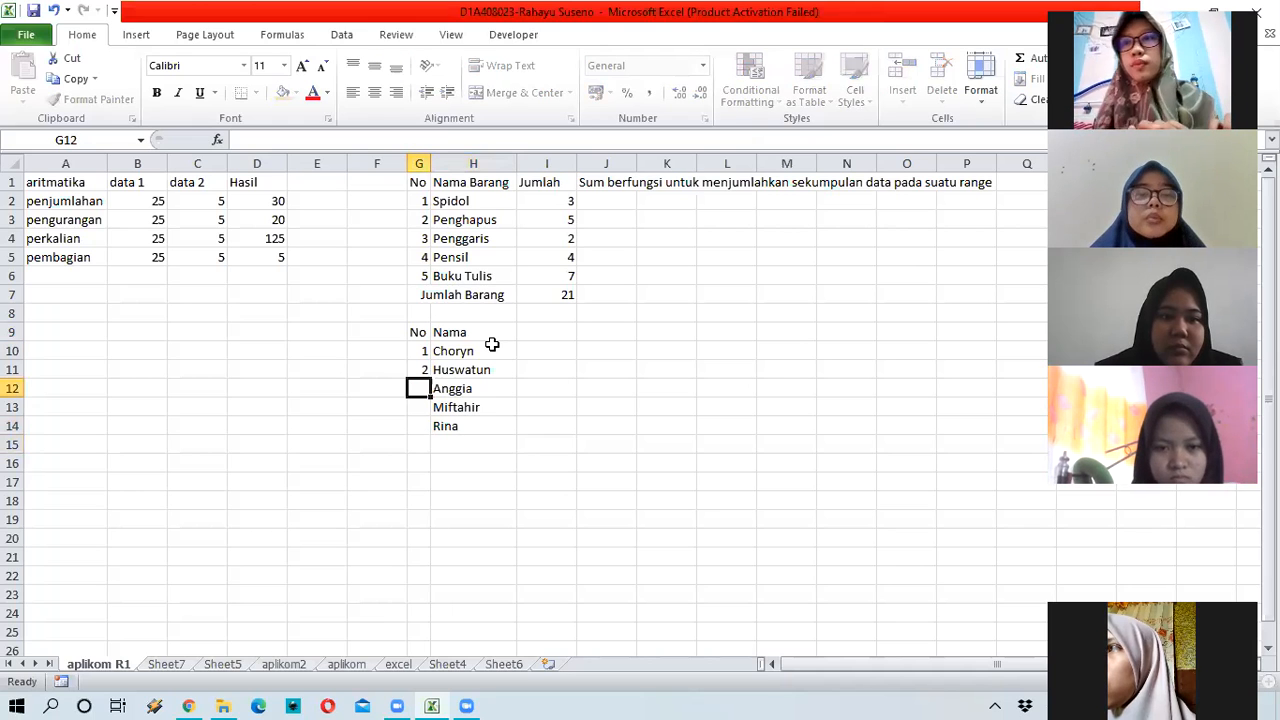
pyautogui.click(420, 355)
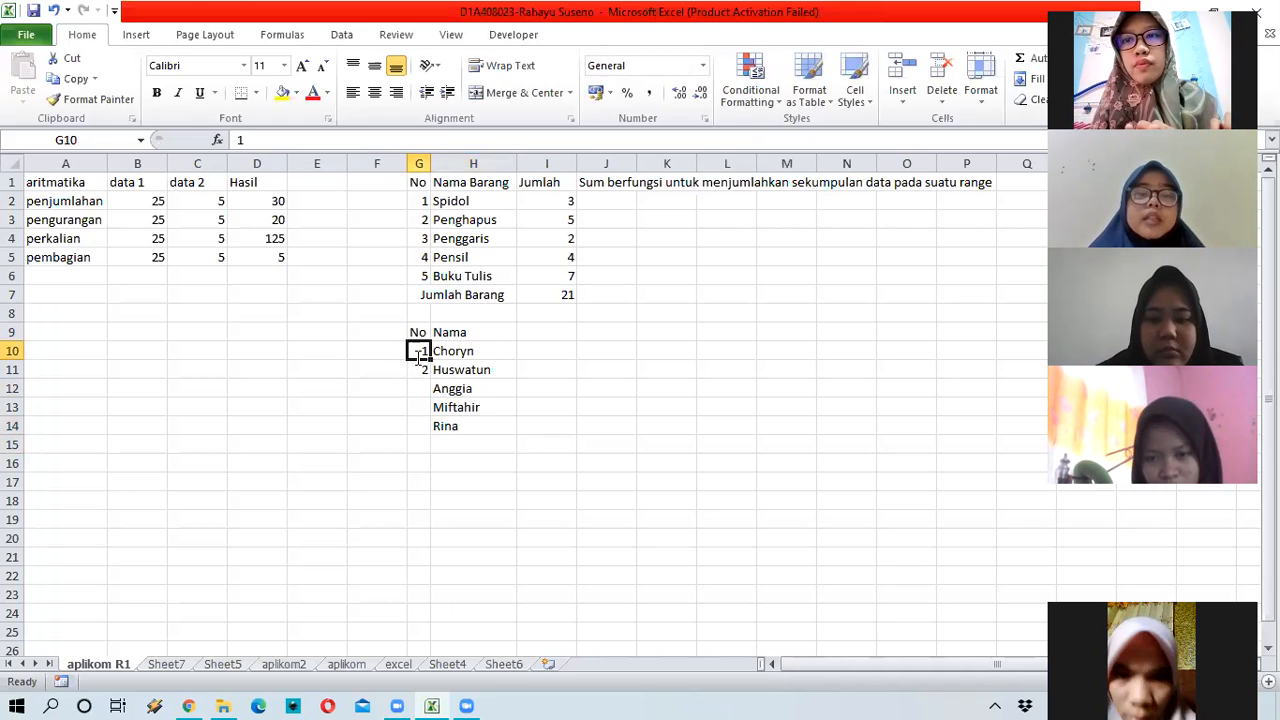
pyautogui.doubleClick(424, 350)
pyautogui.moveTo(420, 350); pyautogui.dragTo(424, 372)
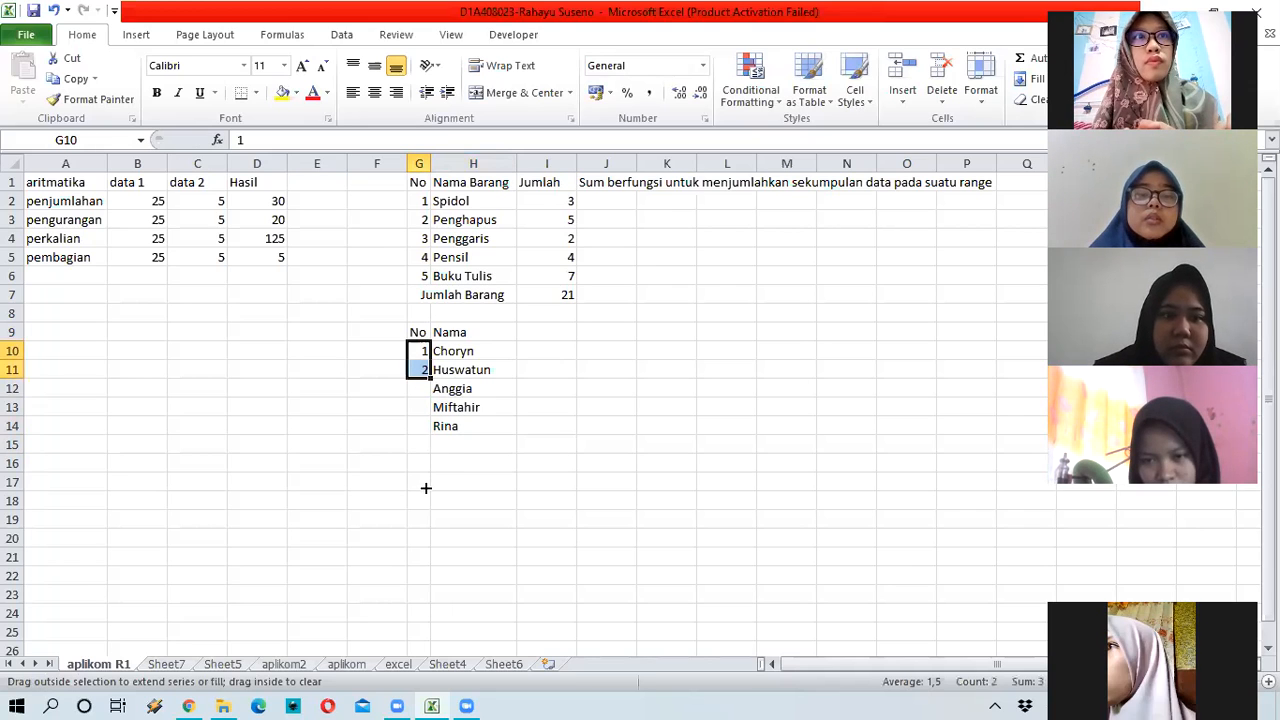
pyautogui.moveTo(430, 379); pyautogui.dragTo(428, 482)
pyautogui.click(458, 443)
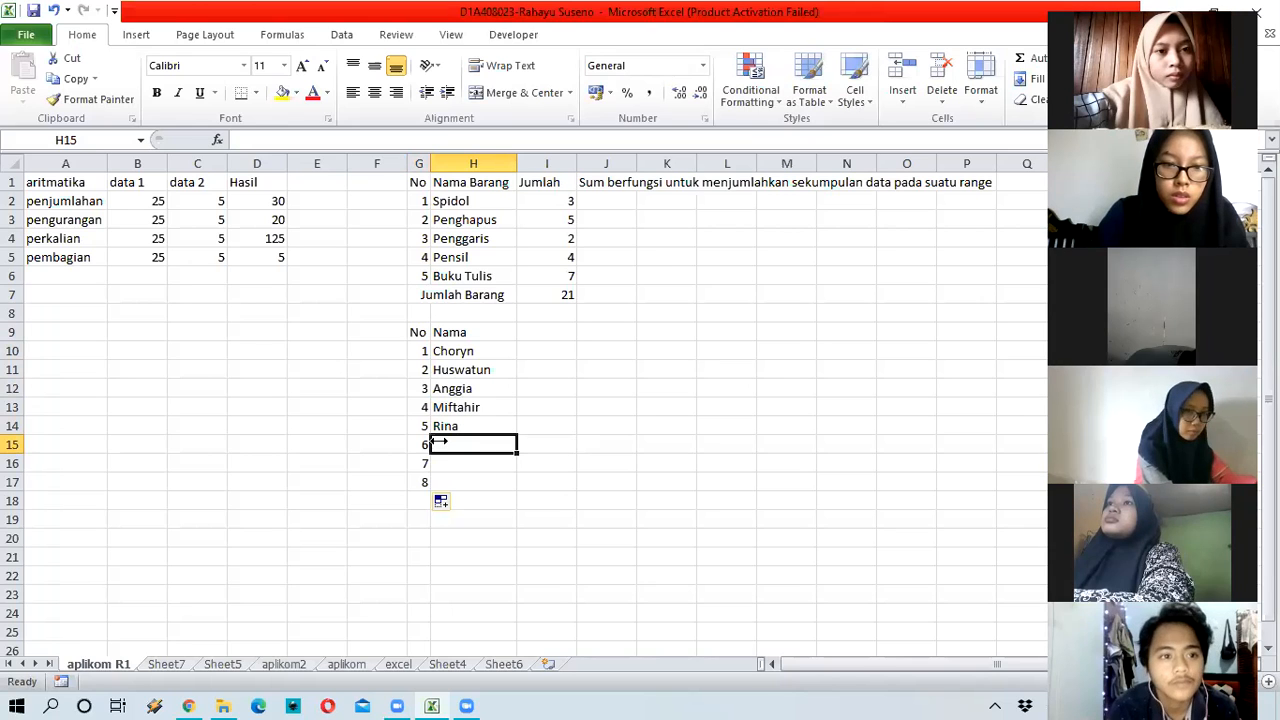
# Step: Enter three more student first names in H15:H17
pyautogui.write('sit')
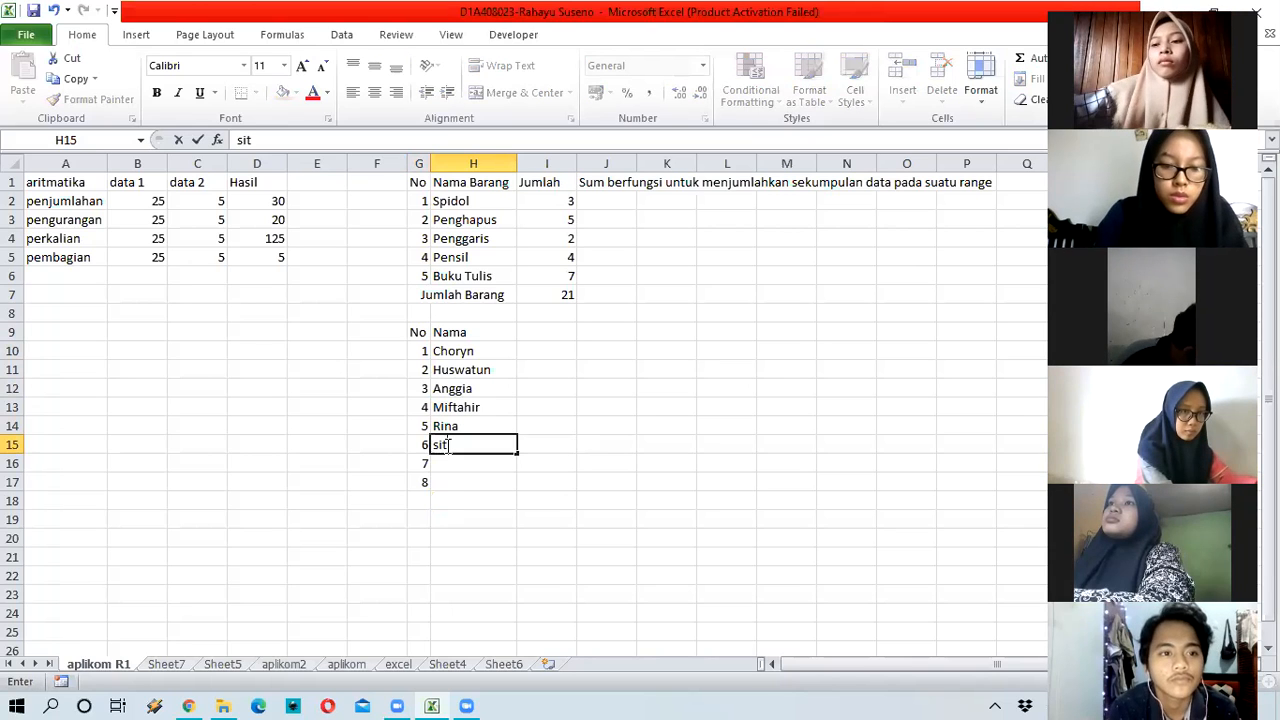
pyautogui.press('Return')
pyautogui.write('Nad')
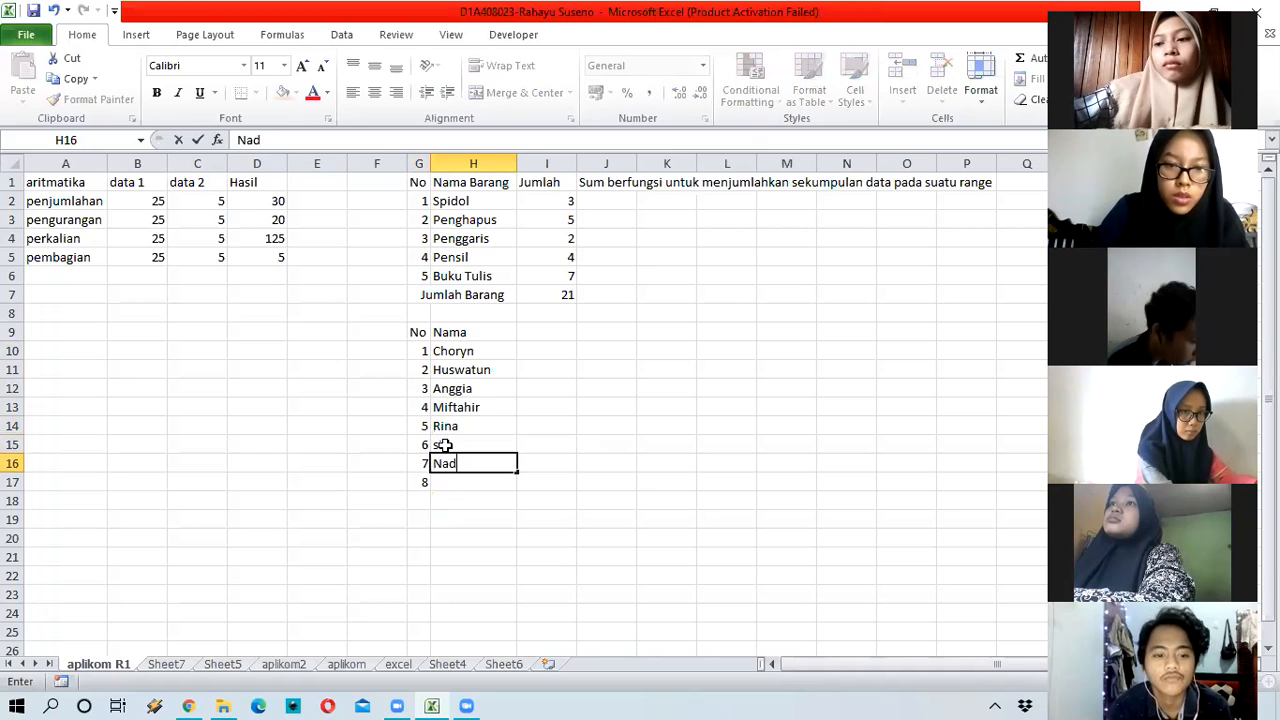
pyautogui.write('ya')
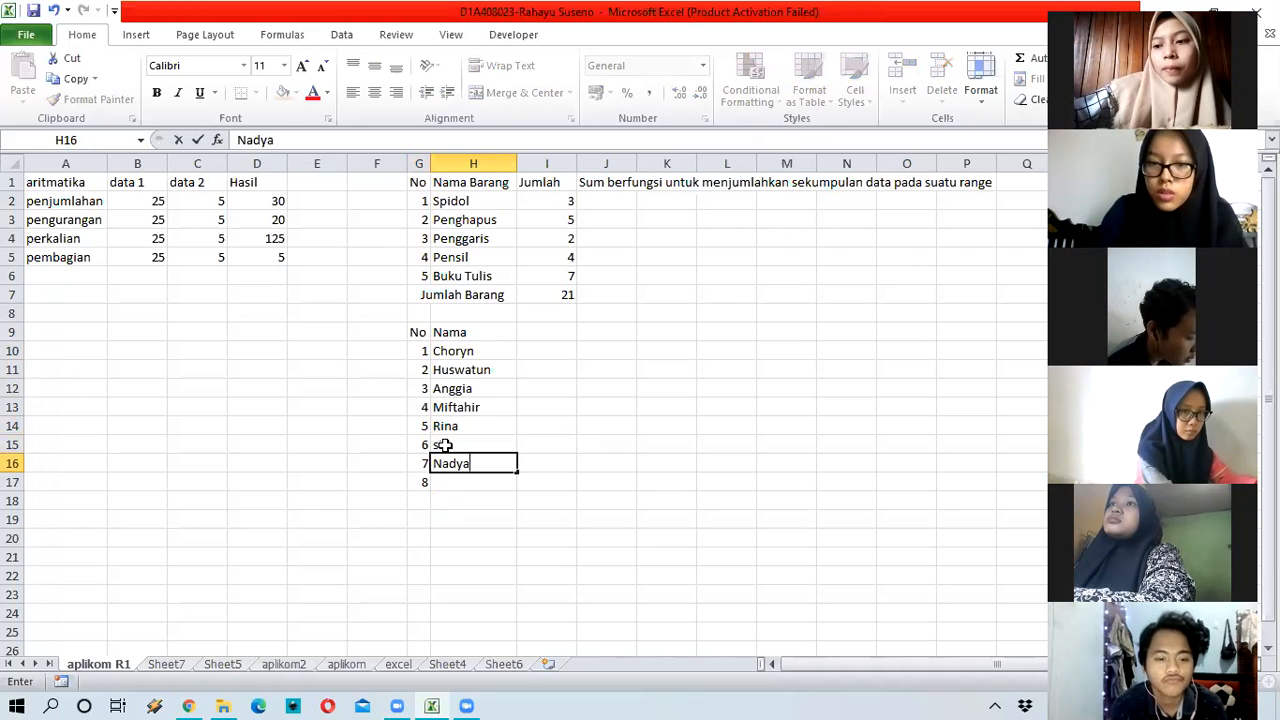
pyautogui.press('Return')
pyautogui.write('Dhamar')
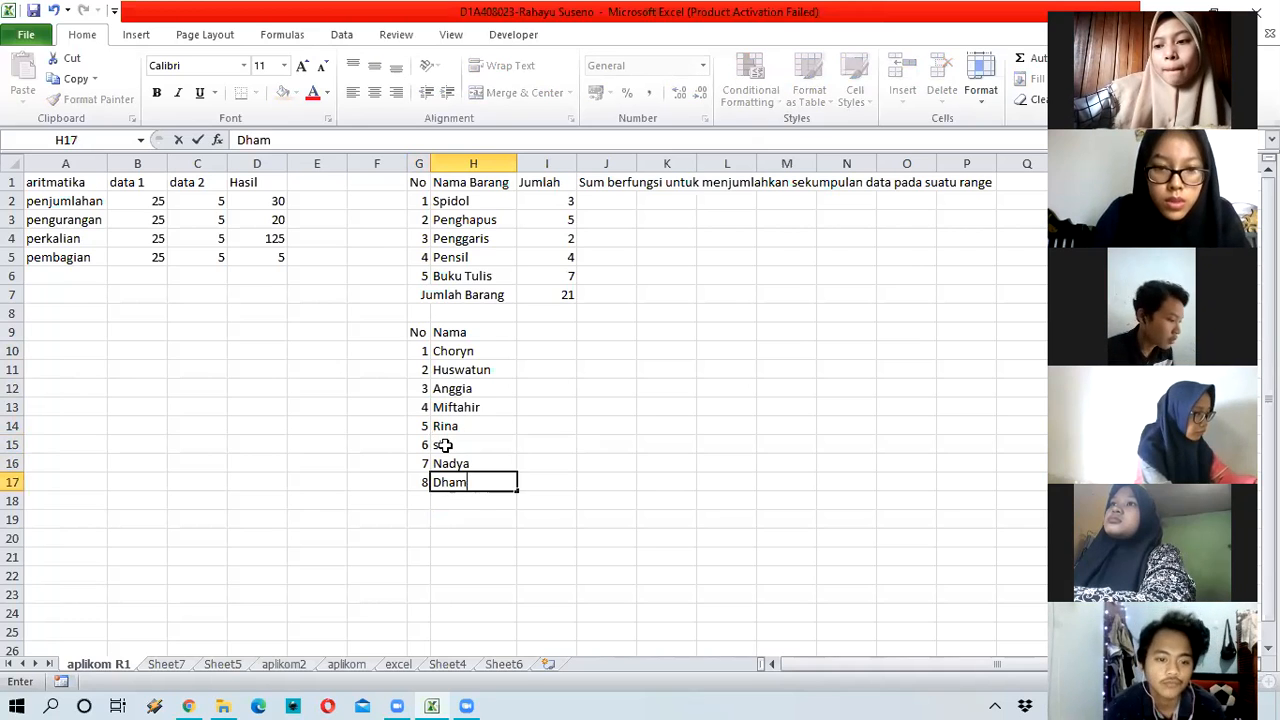
pyautogui.click(538, 328)
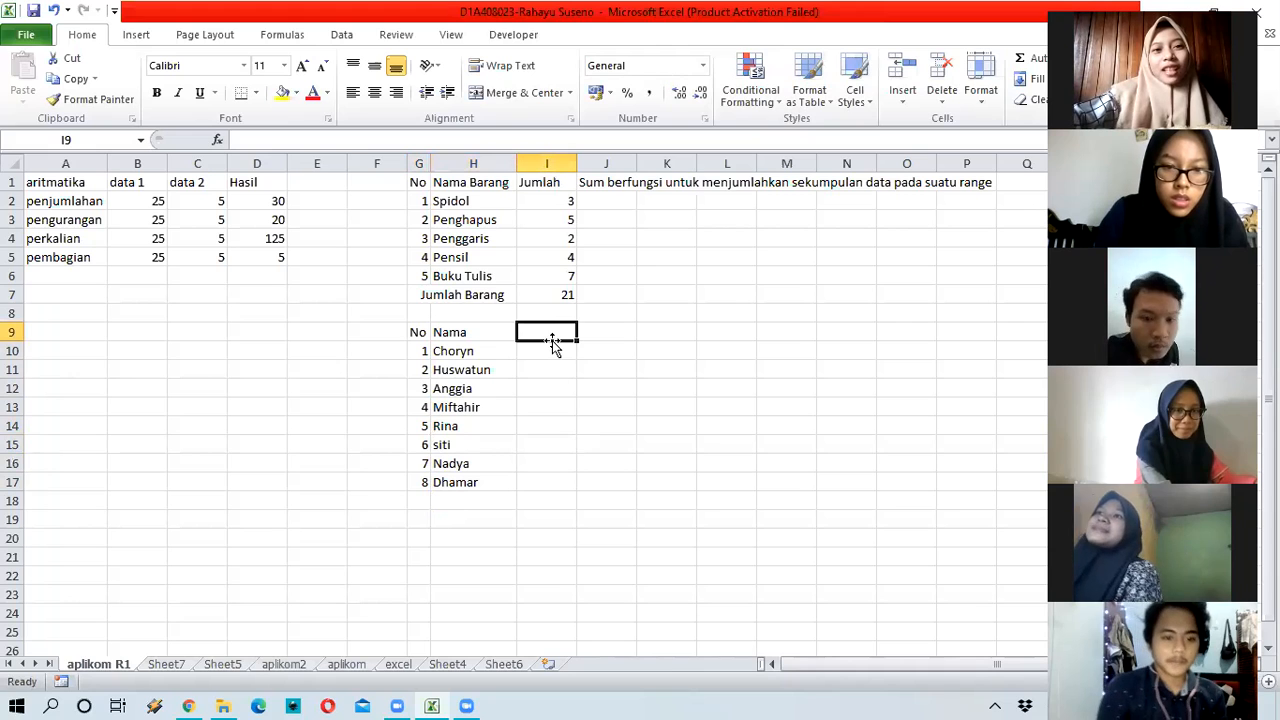
# Step: Add the heading 'Nilai Aplikom' in I9 and autofit column I to it
pyautogui.write('Nil')
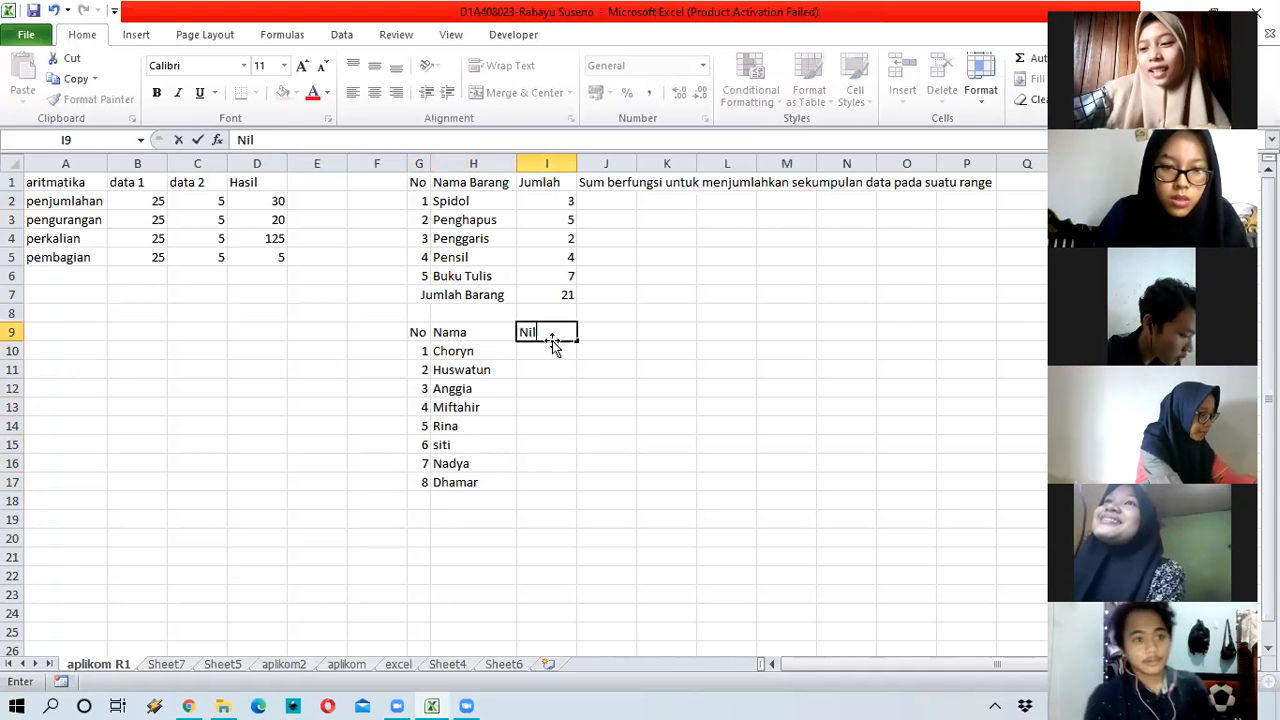
pyautogui.write('ai Apli')
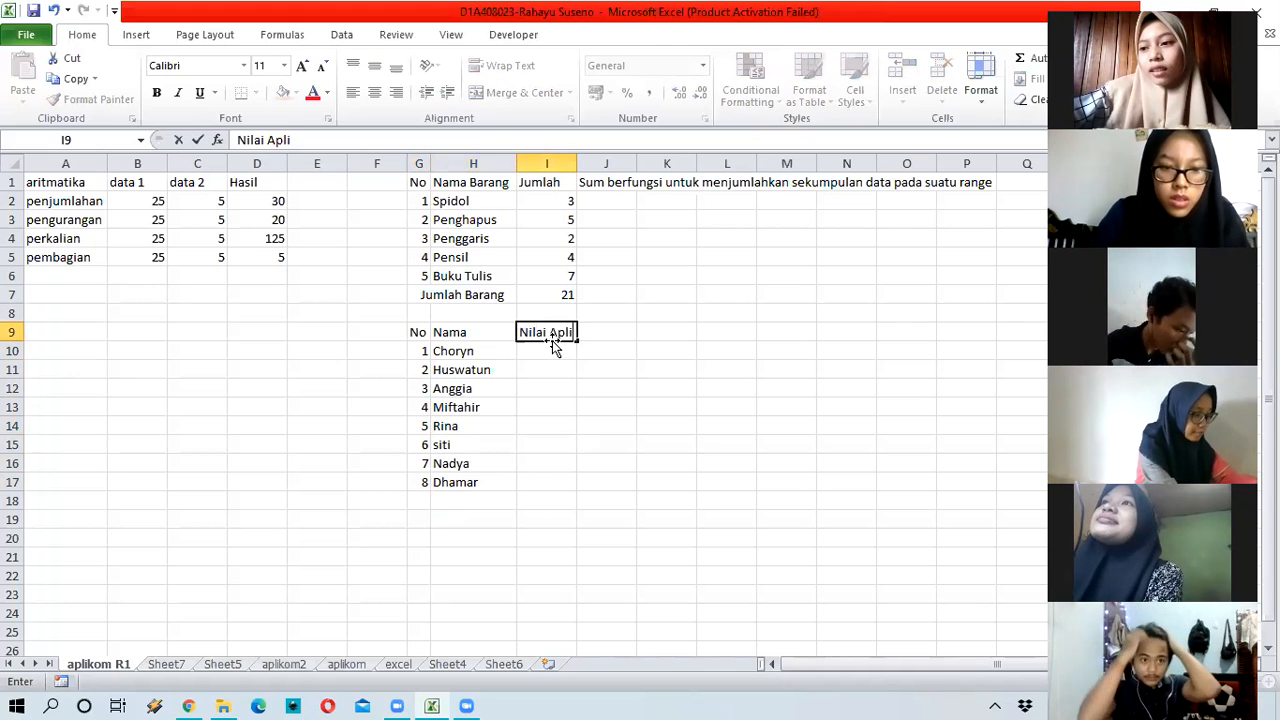
pyautogui.write('kom')
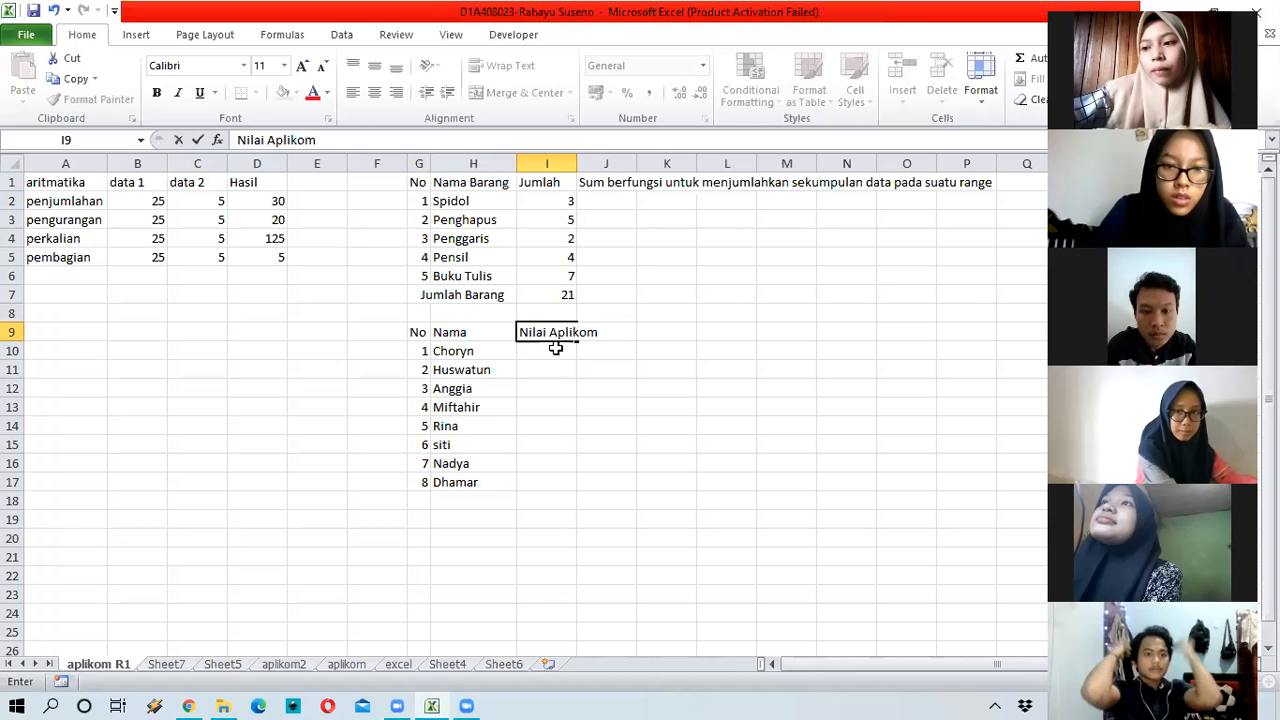
pyautogui.press('Return')
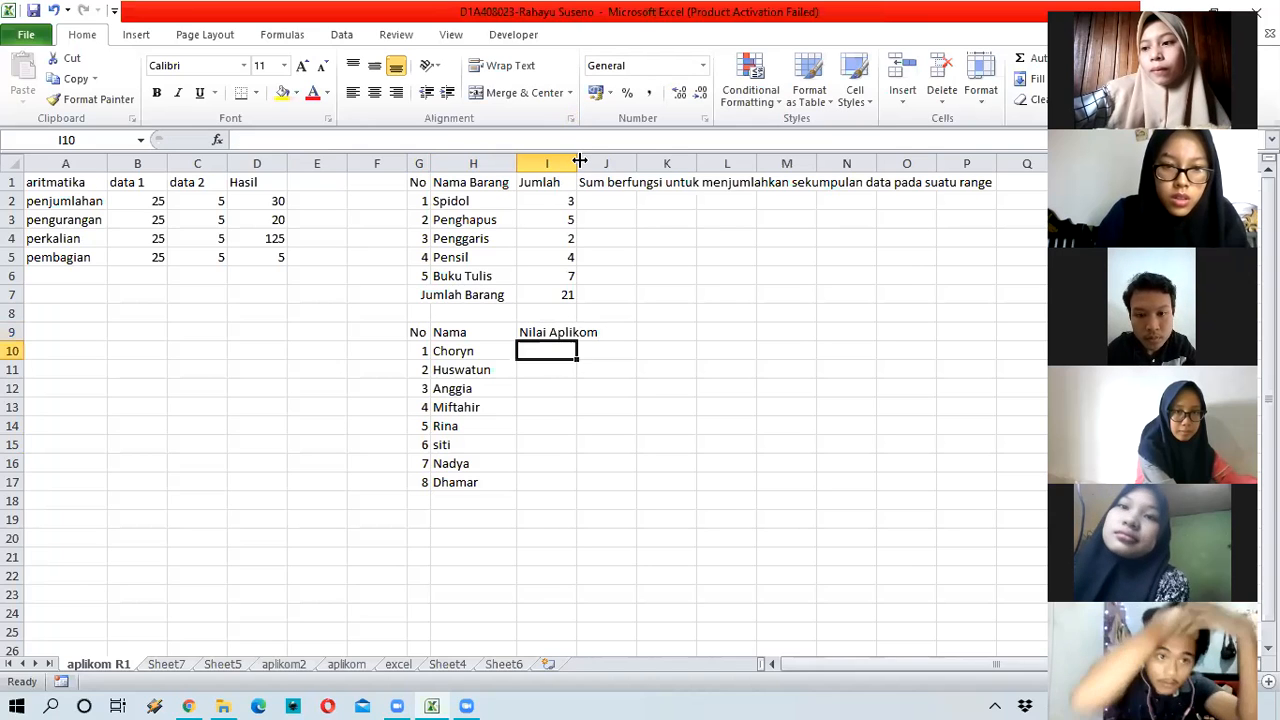
pyautogui.doubleClick(577, 163)
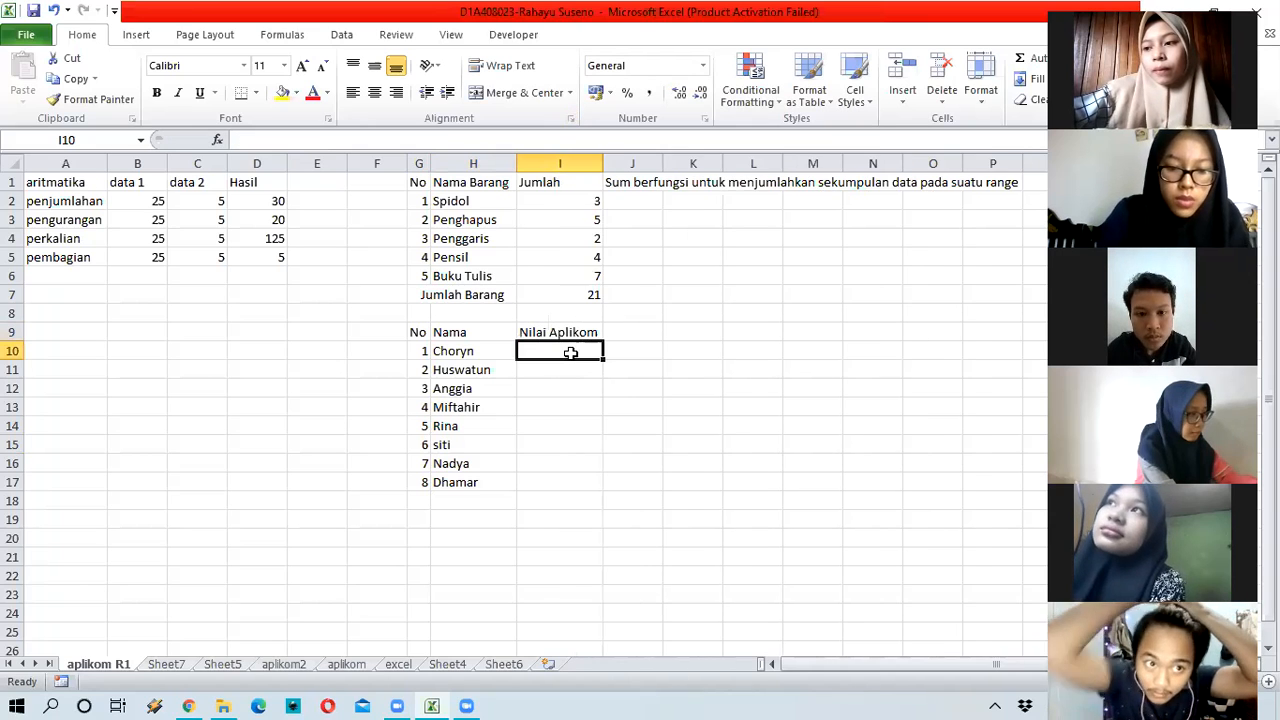
# Step: Enter the scores 70, 75, 80, 56, 65, 77, 60 and 58 in I10:I17
pyautogui.write('7')
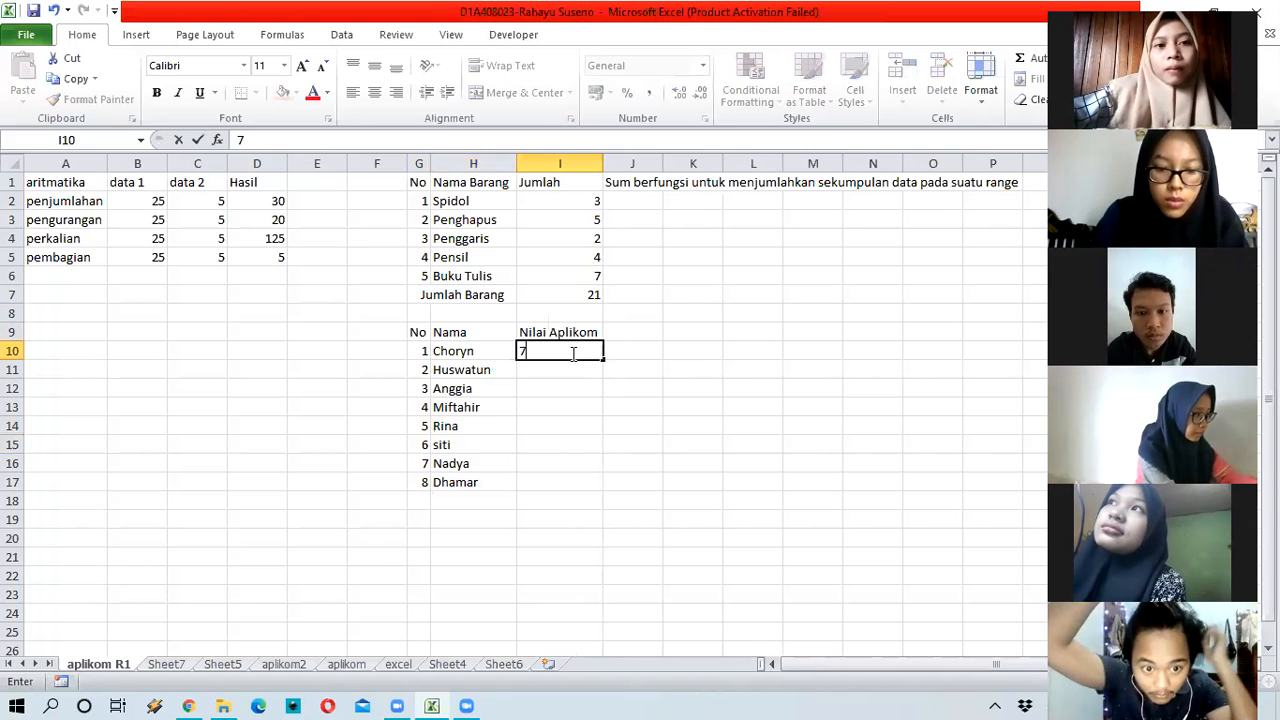
pyautogui.write('0')
pyautogui.press('Return')
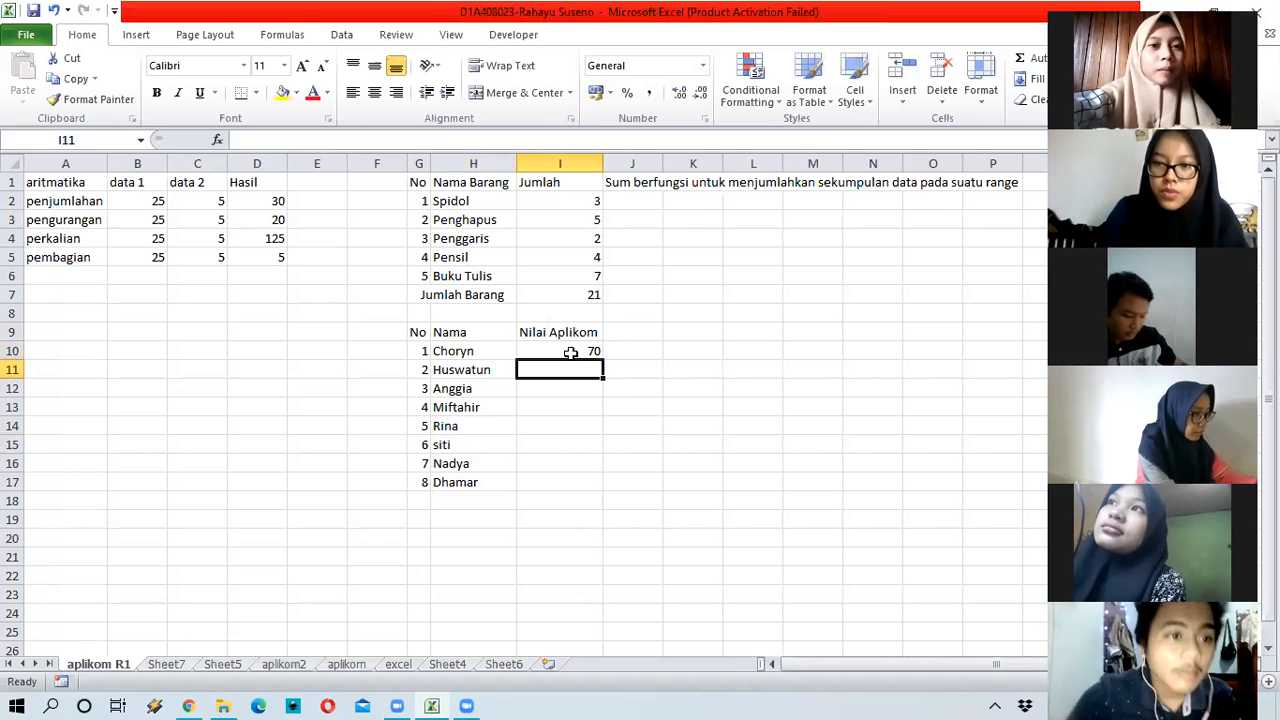
pyautogui.write('75')
pyautogui.press('Return')
pyautogui.write('80')
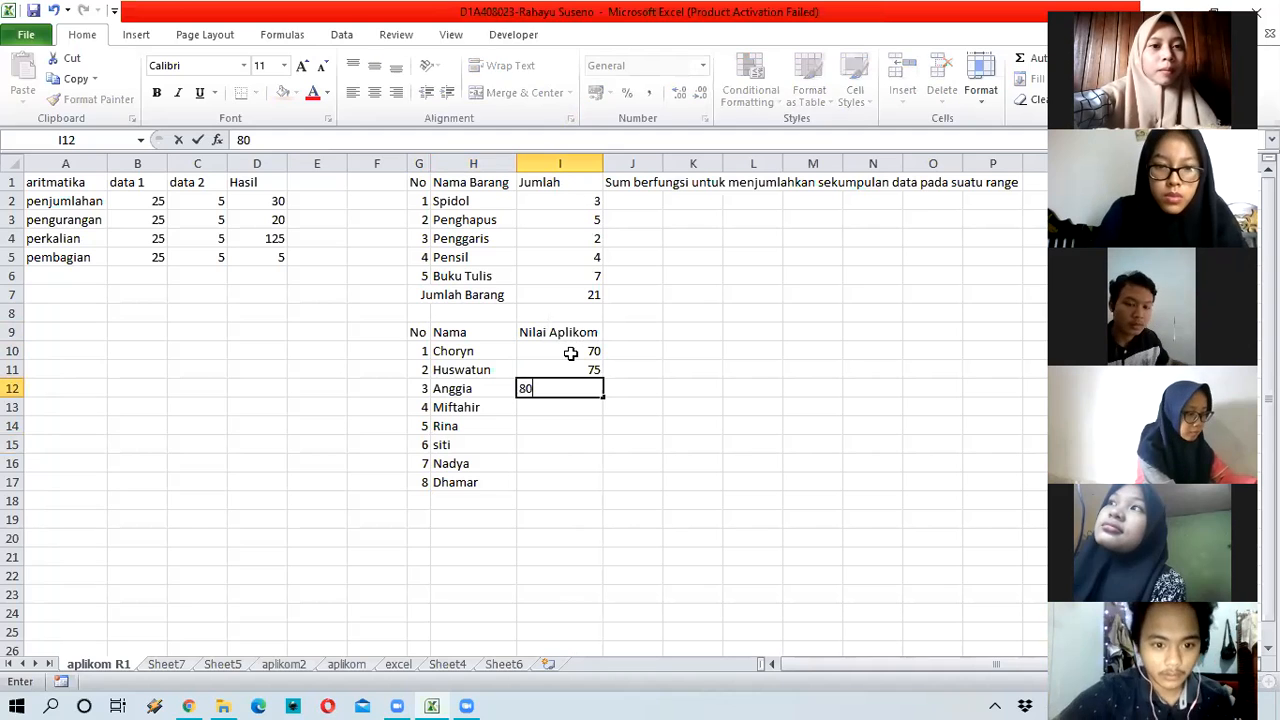
pyautogui.press('Return')
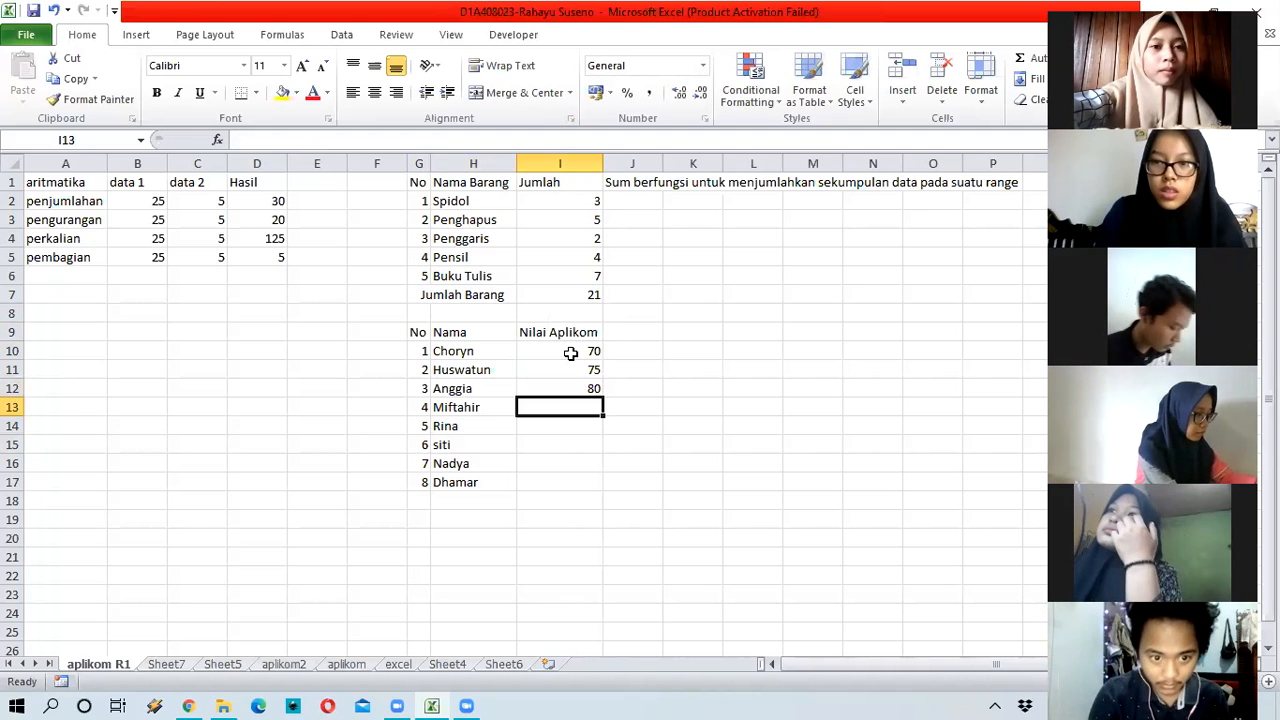
pyautogui.write('56')
pyautogui.press('Return')
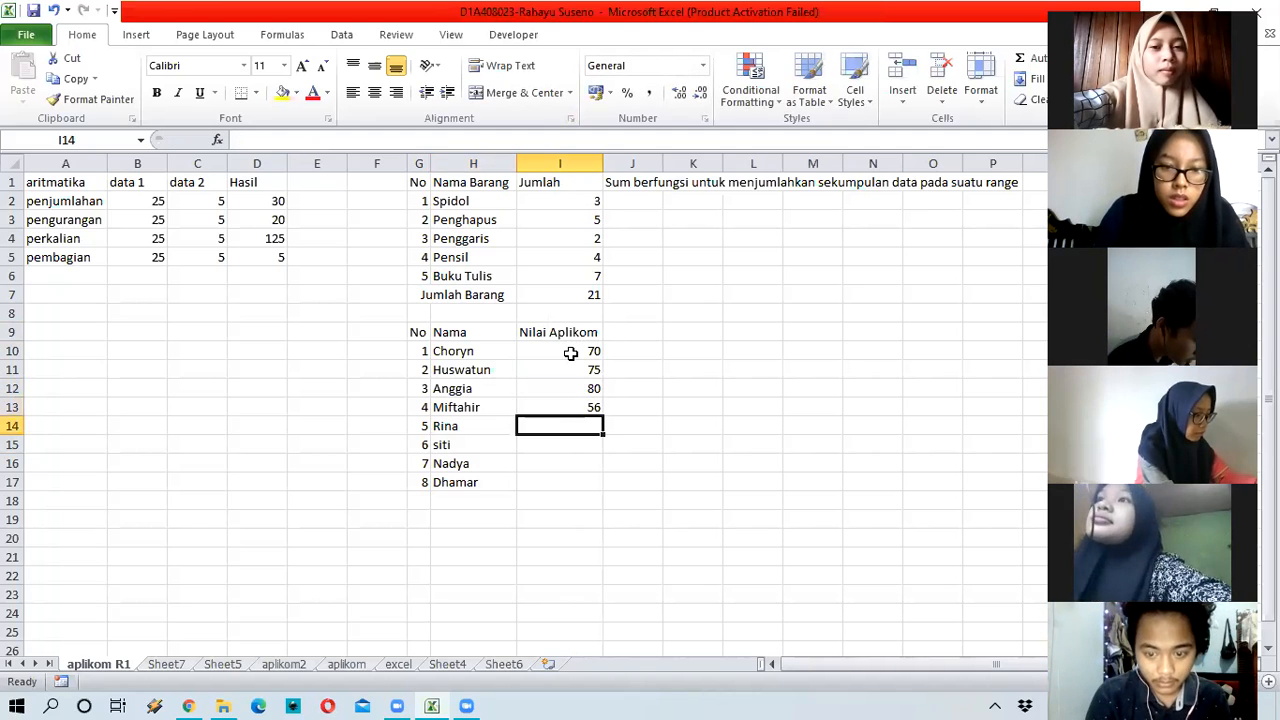
pyautogui.write('65')
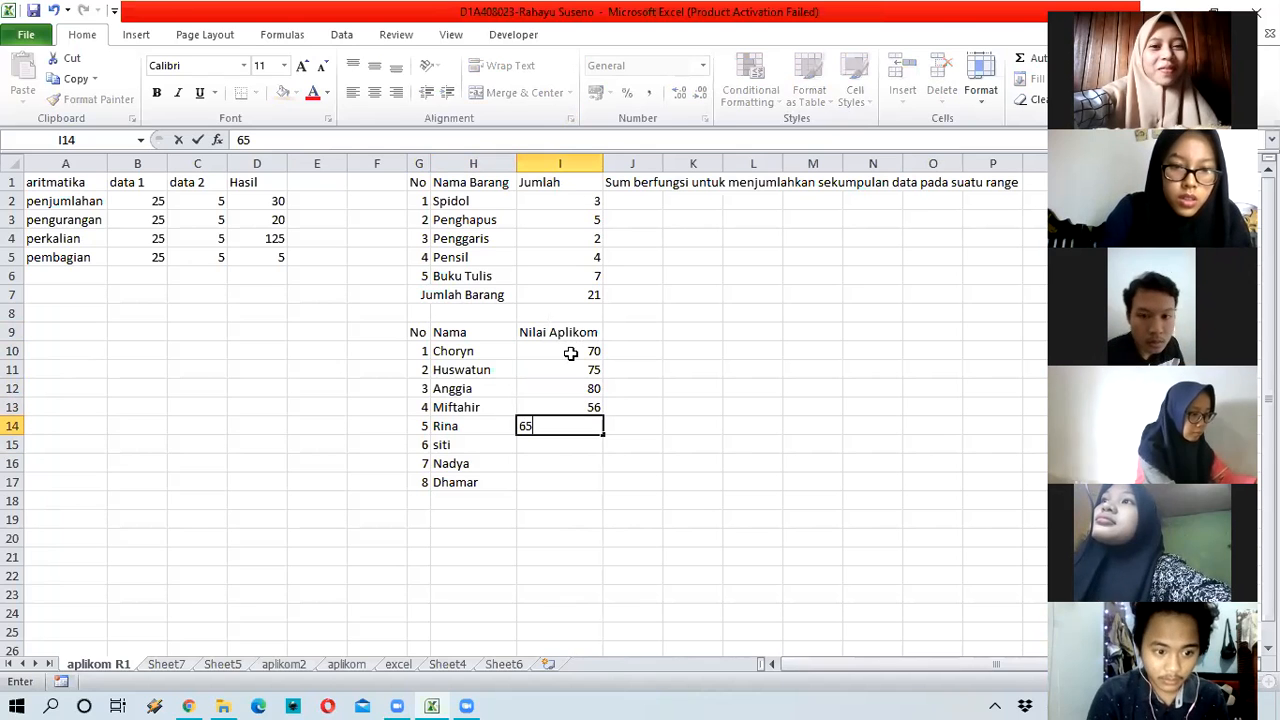
pyautogui.press('Return')
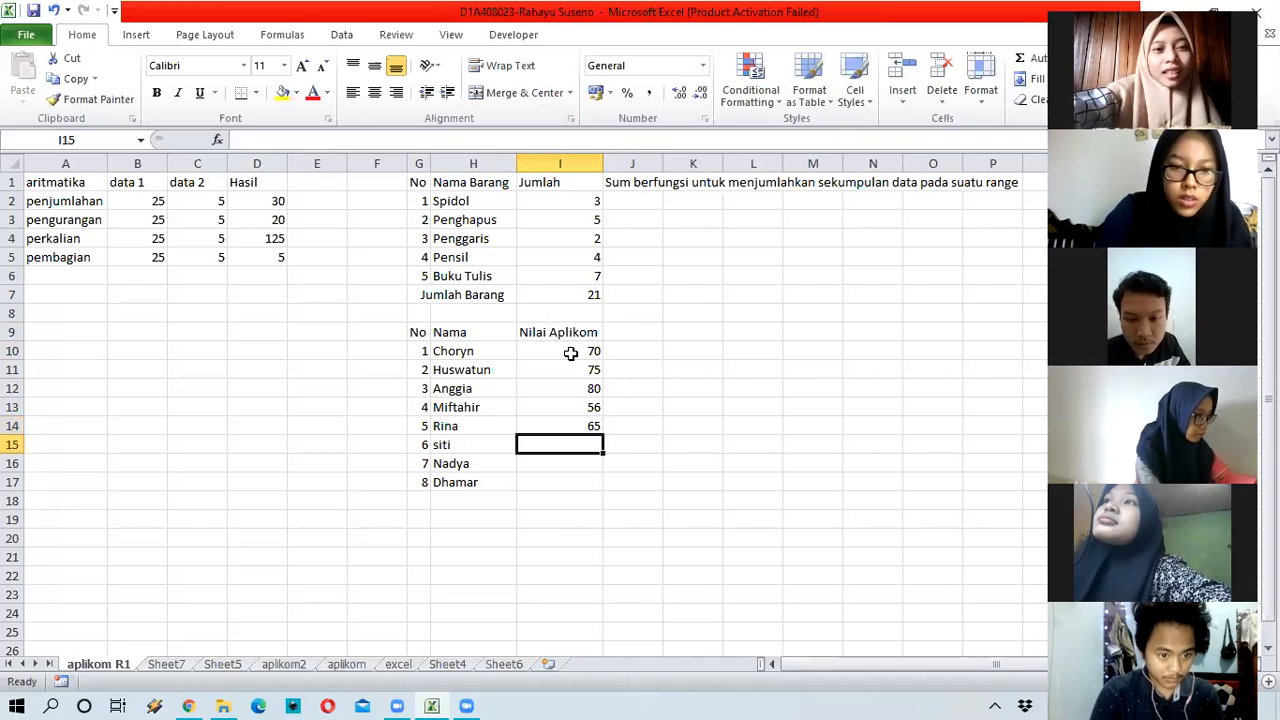
pyautogui.write('77')
pyautogui.press('Return')
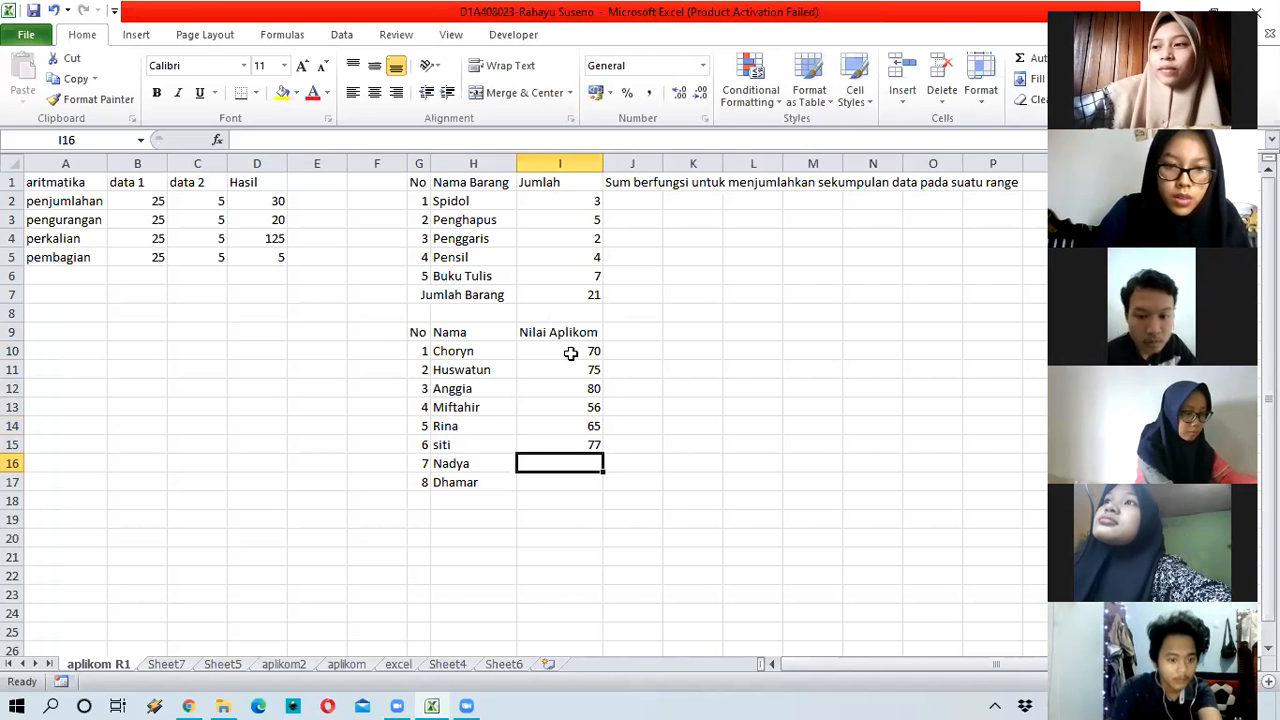
pyautogui.write('6')
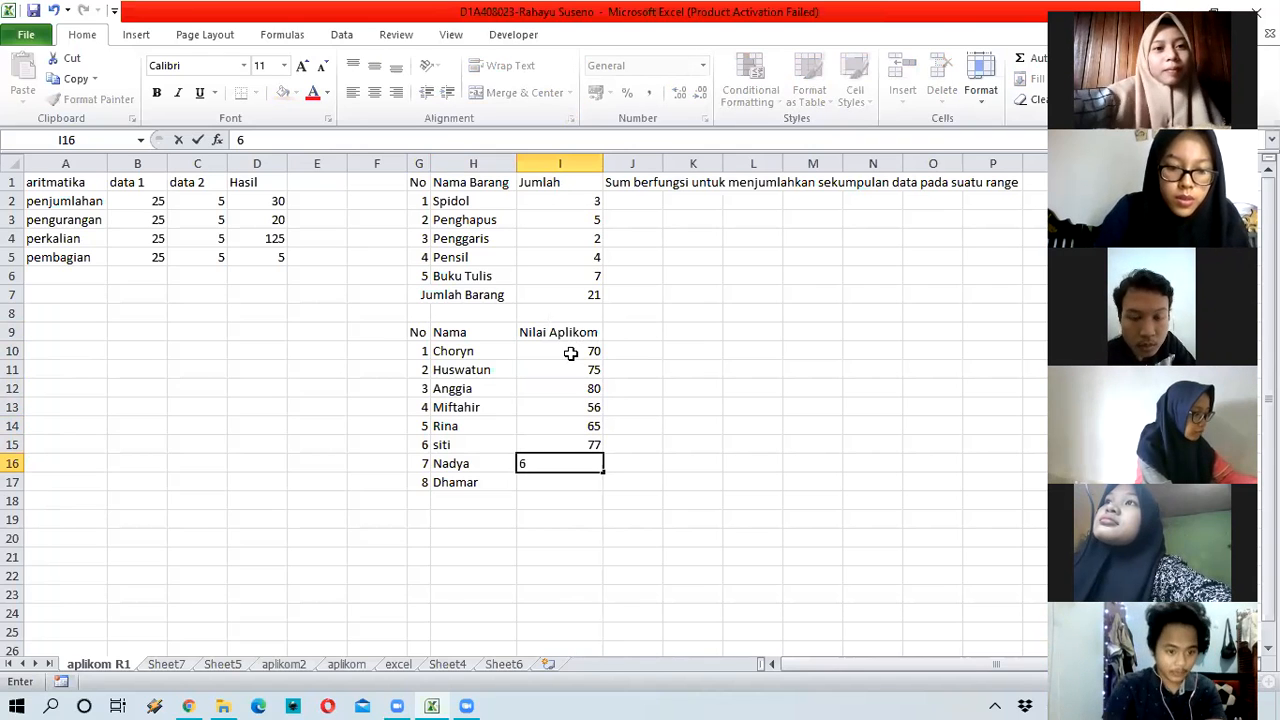
pyautogui.write('0')
pyautogui.press('Return')
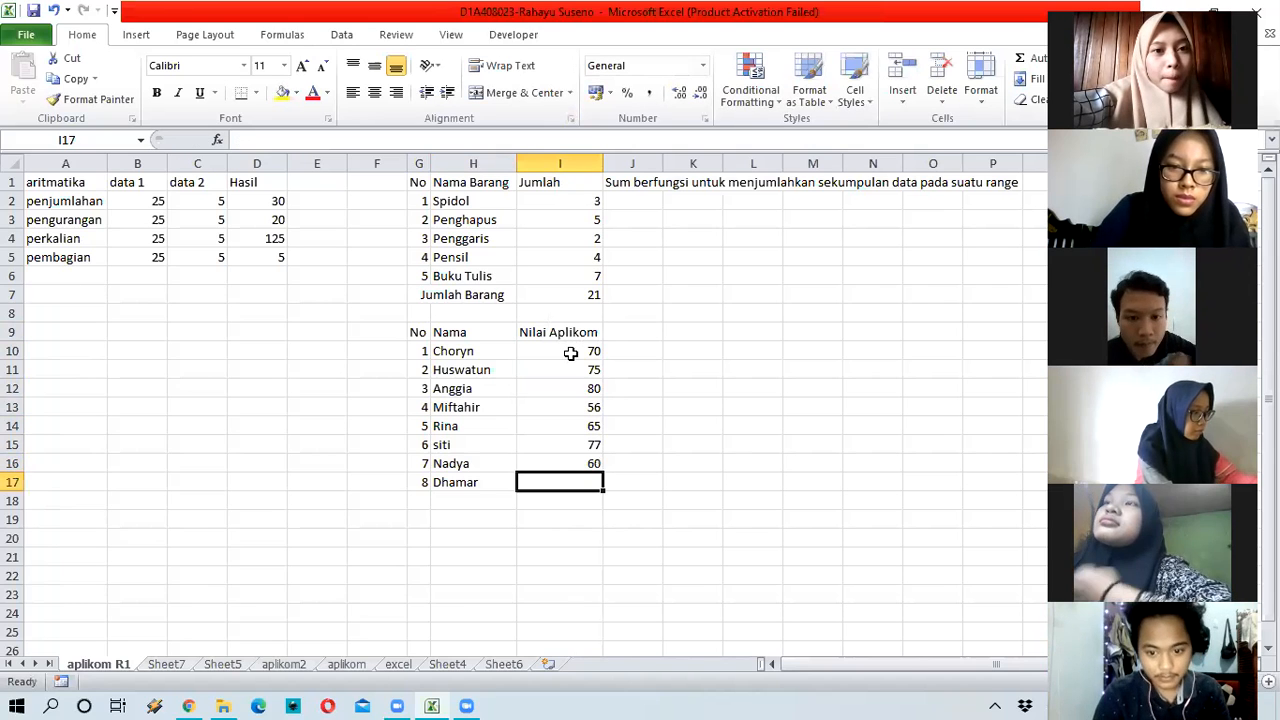
pyautogui.write('58')
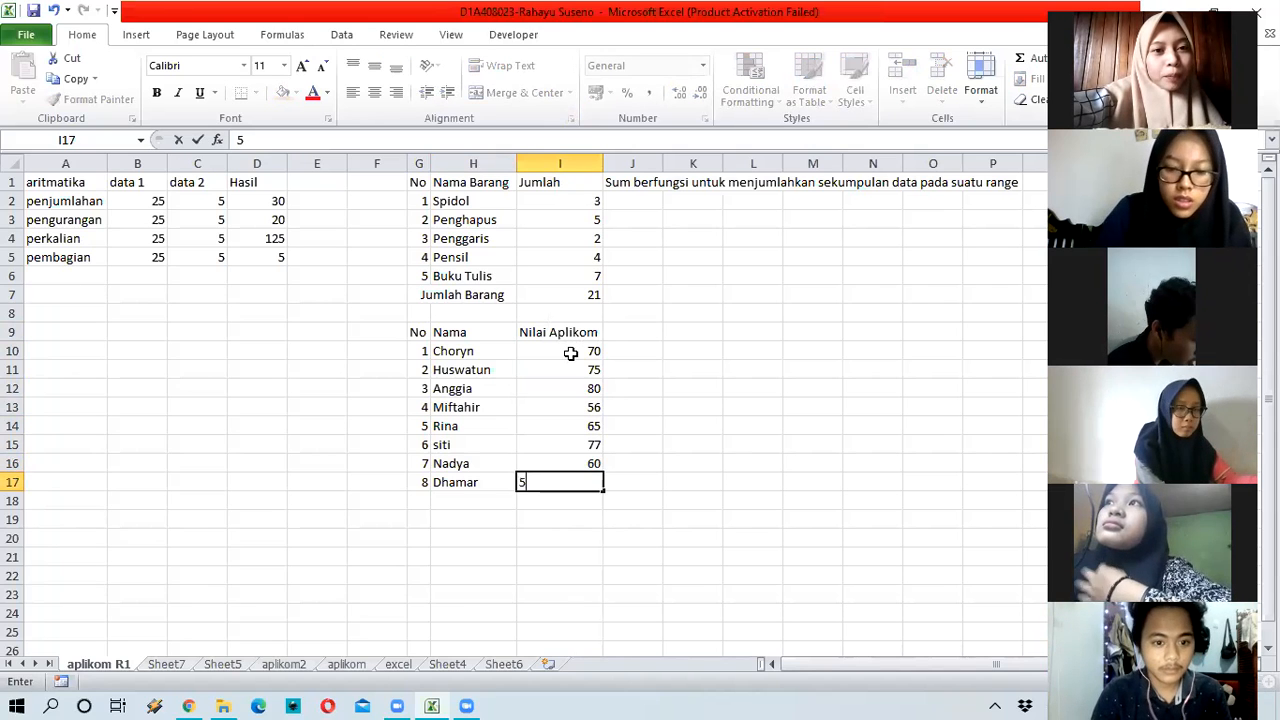
pyautogui.press('Return')
pyautogui.press('Left')
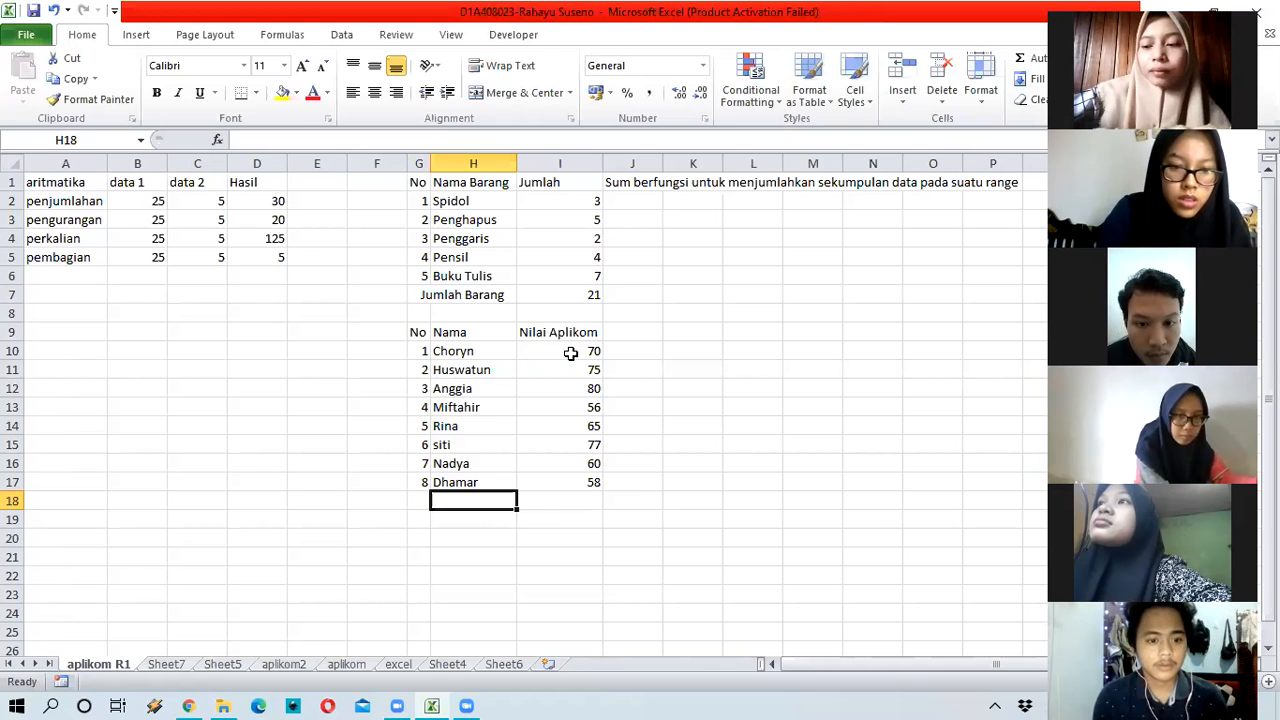
# Step: Label cell H18 'Nilai Terendah'
pyautogui.write('N')
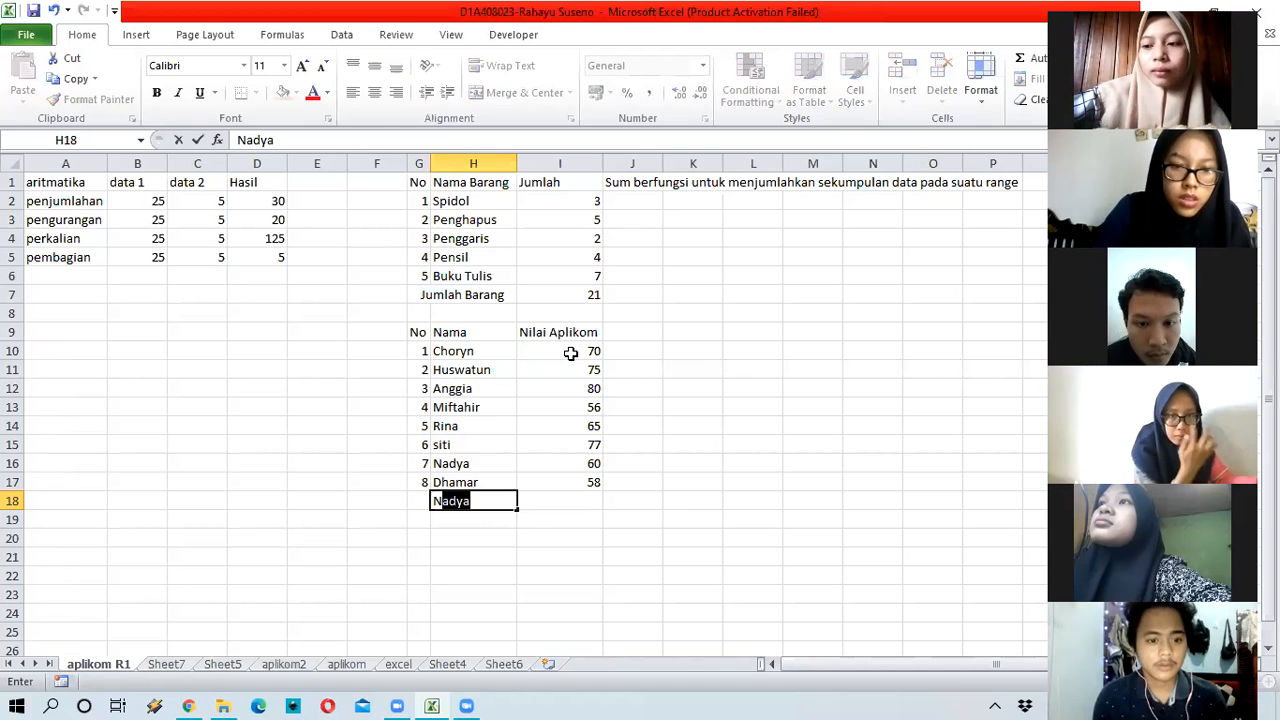
pyautogui.write('ilai T')
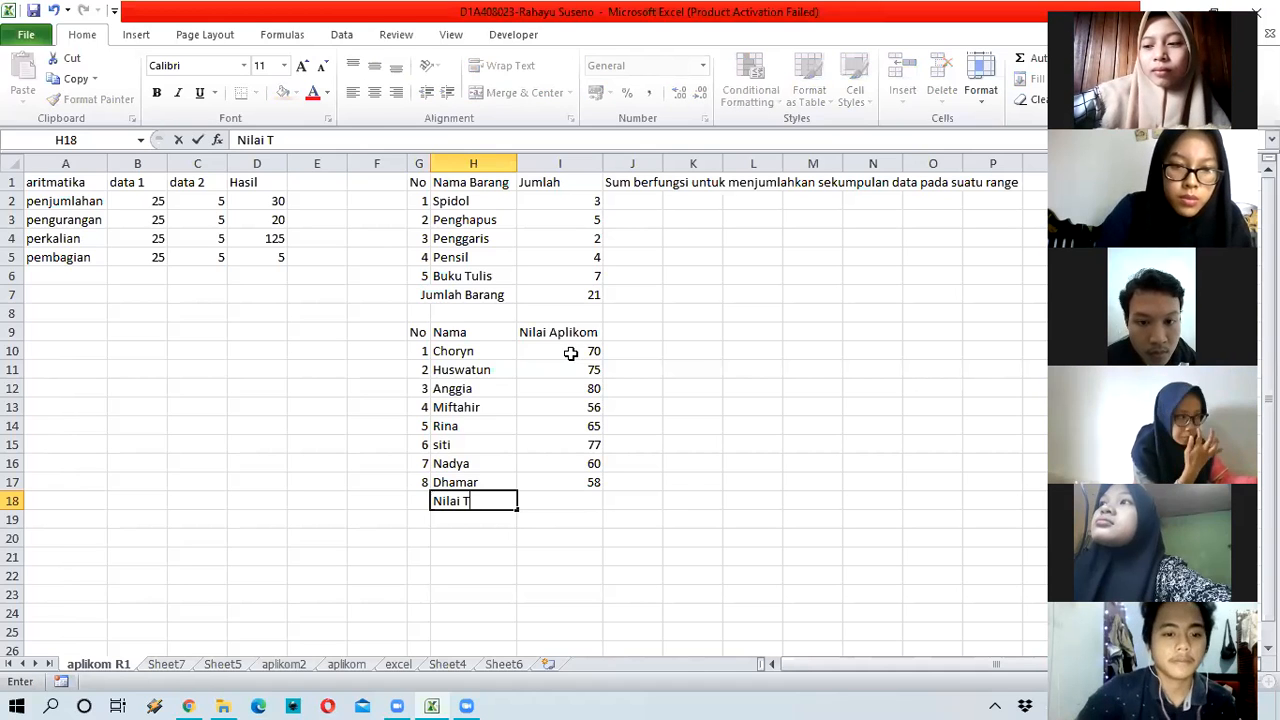
pyautogui.write('erenda')
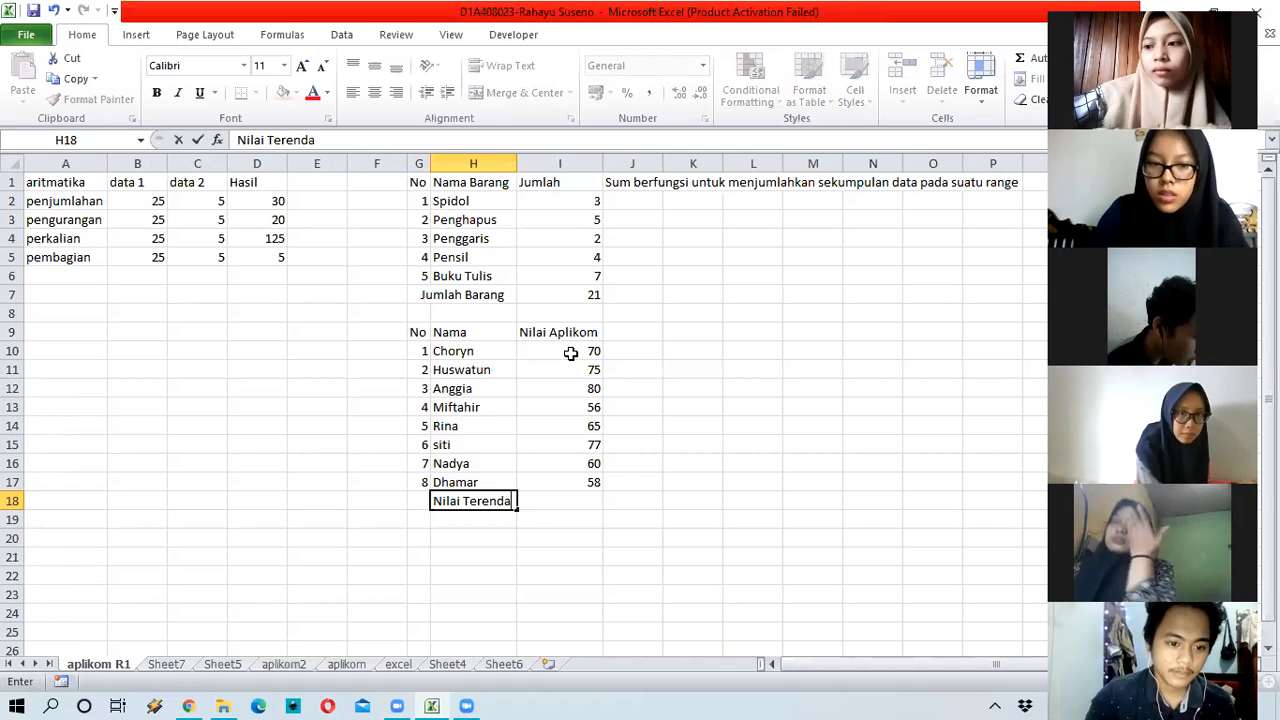
pyautogui.write('h')
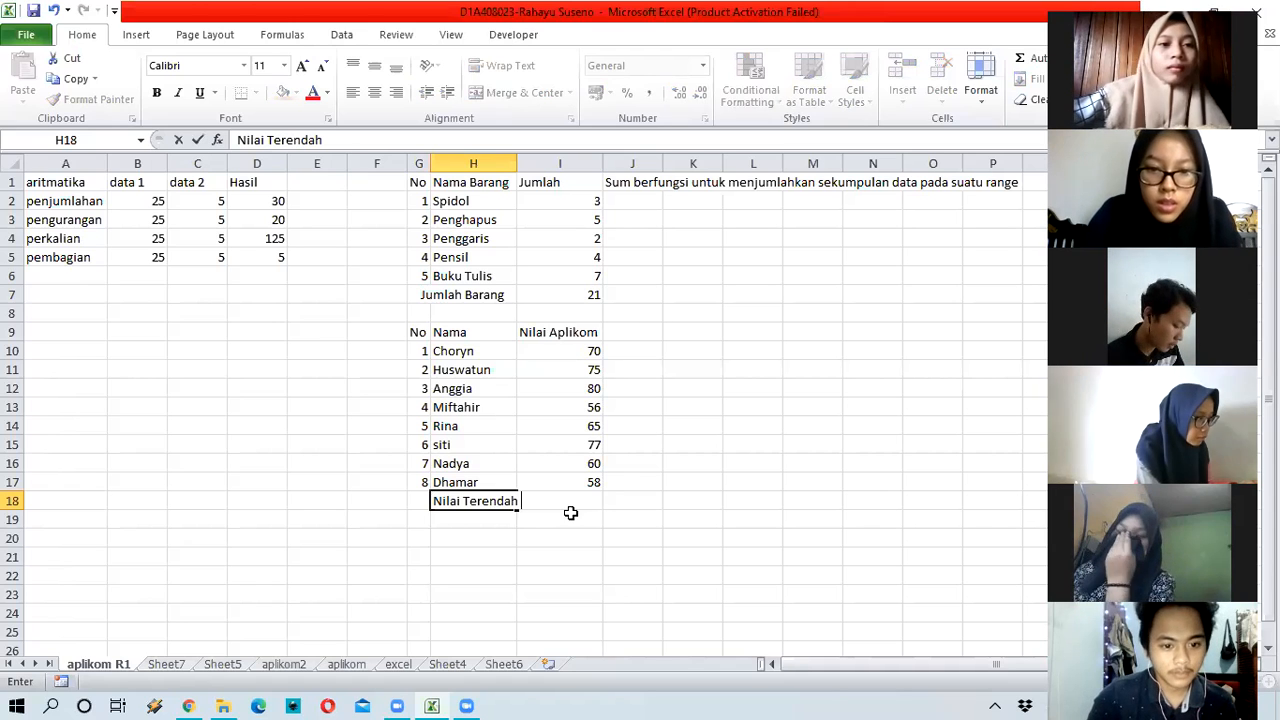
pyautogui.press('Return')
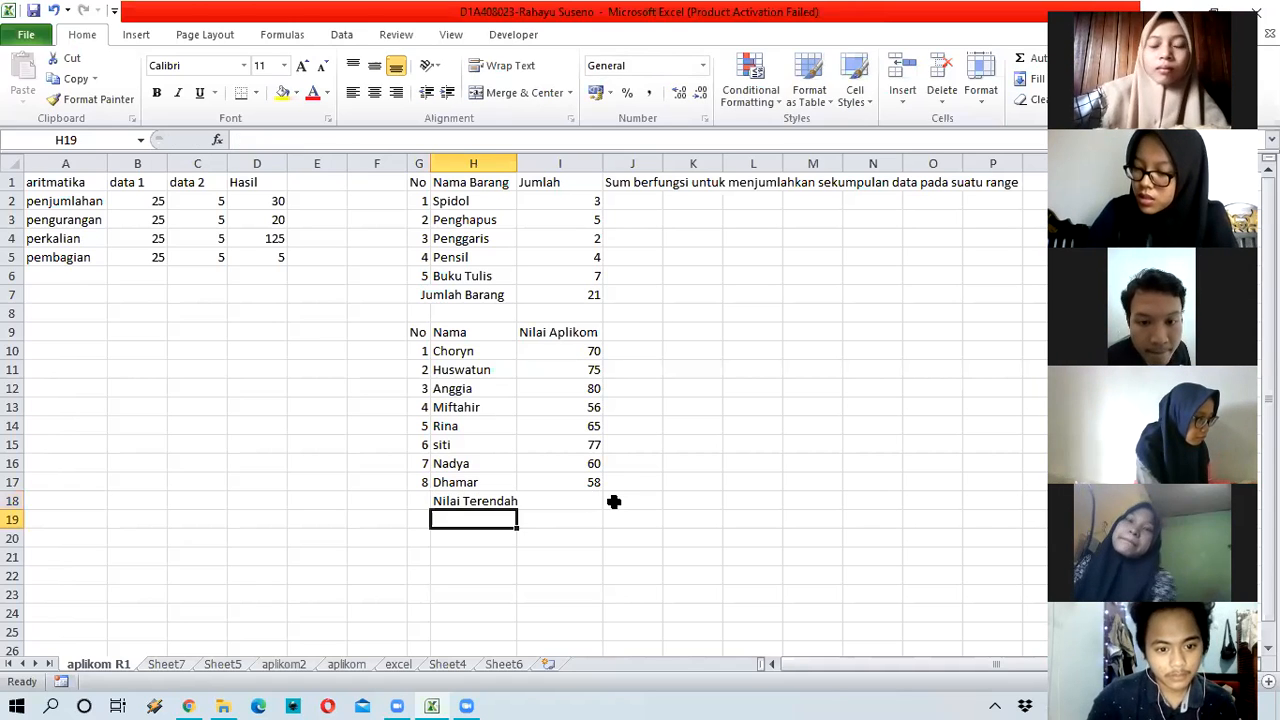
pyautogui.press('Up')
# Step: Enter =MIN(I10:I17) in I18 so it shows the lowest score, 56
pyautogui.press('Right')
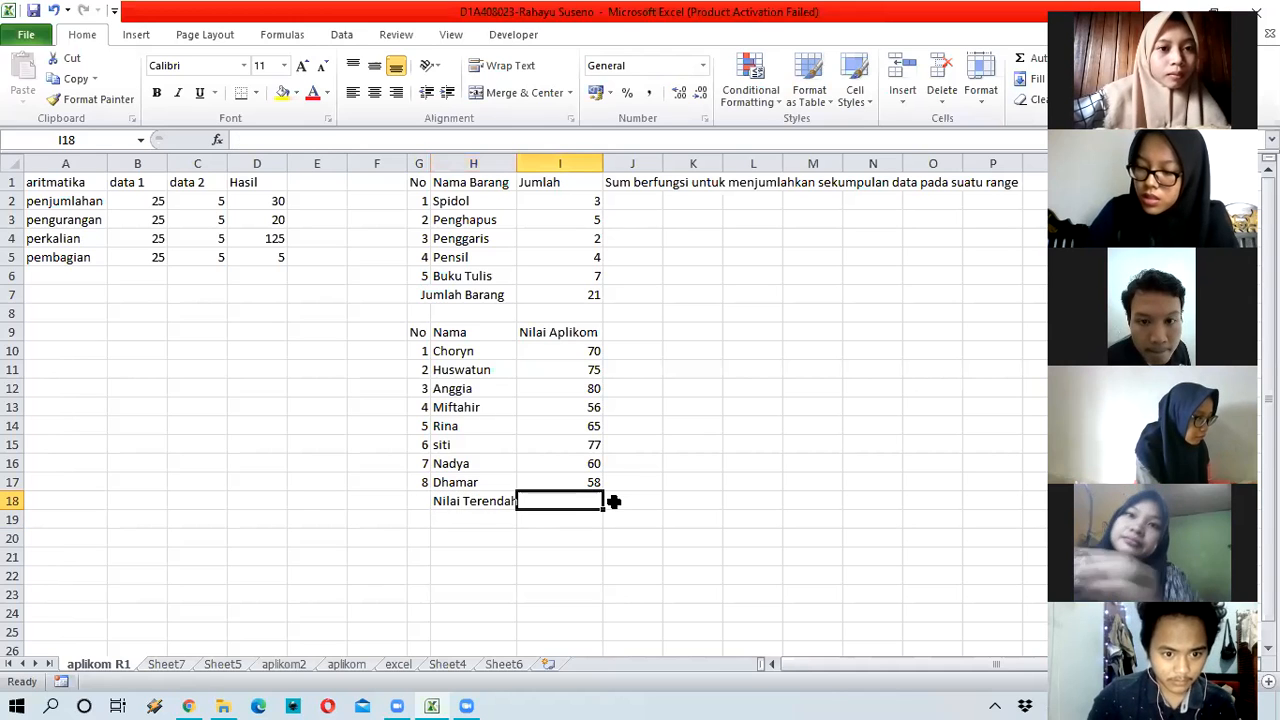
pyautogui.write('=')
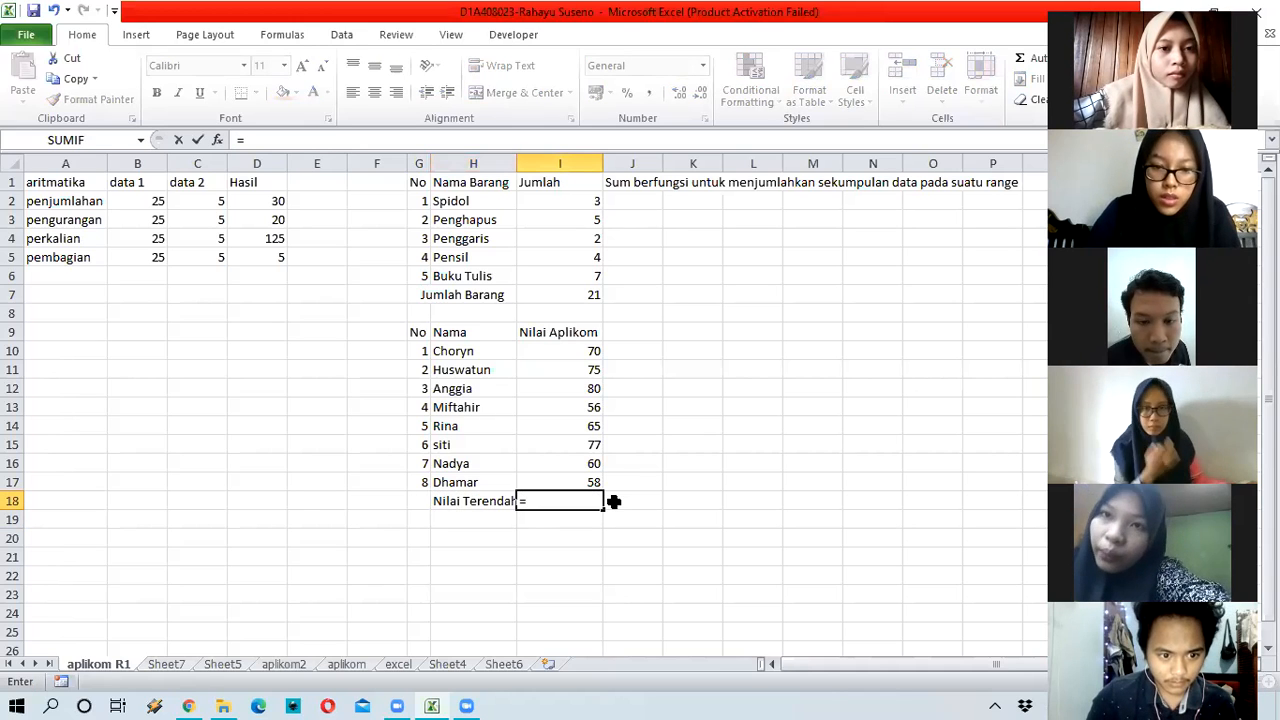
pyautogui.write('m')
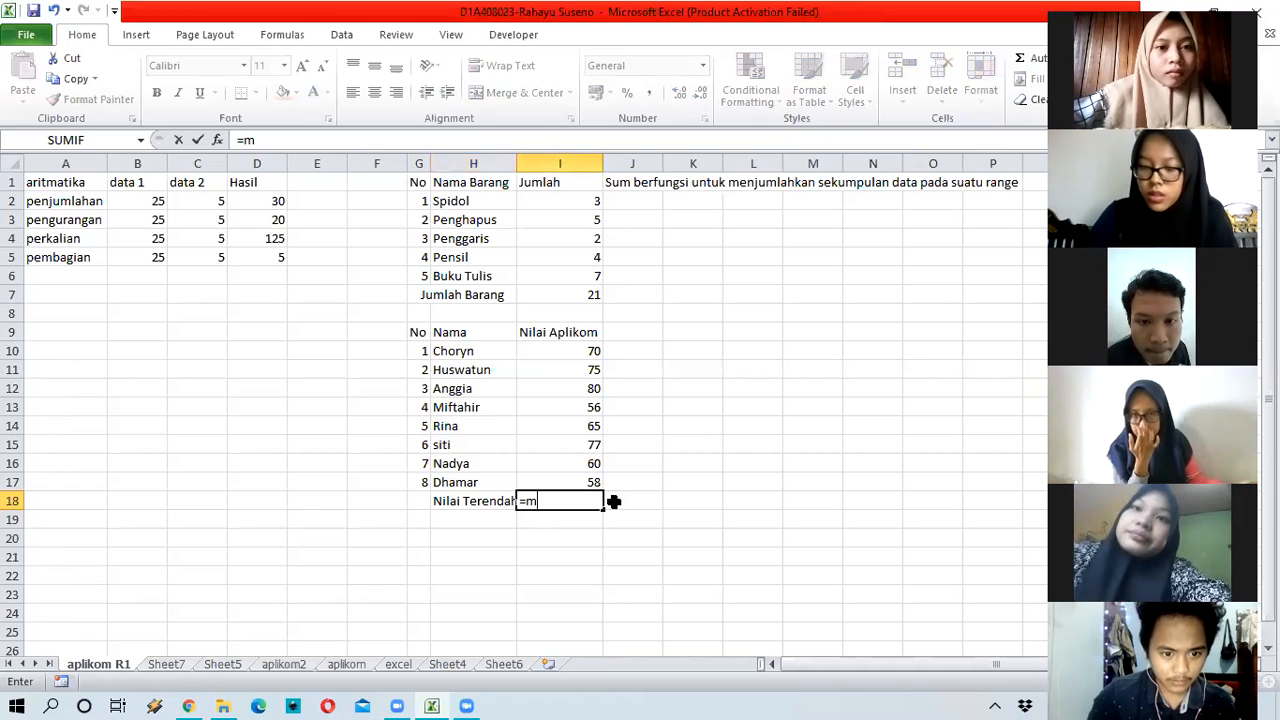
pyautogui.write('in(')
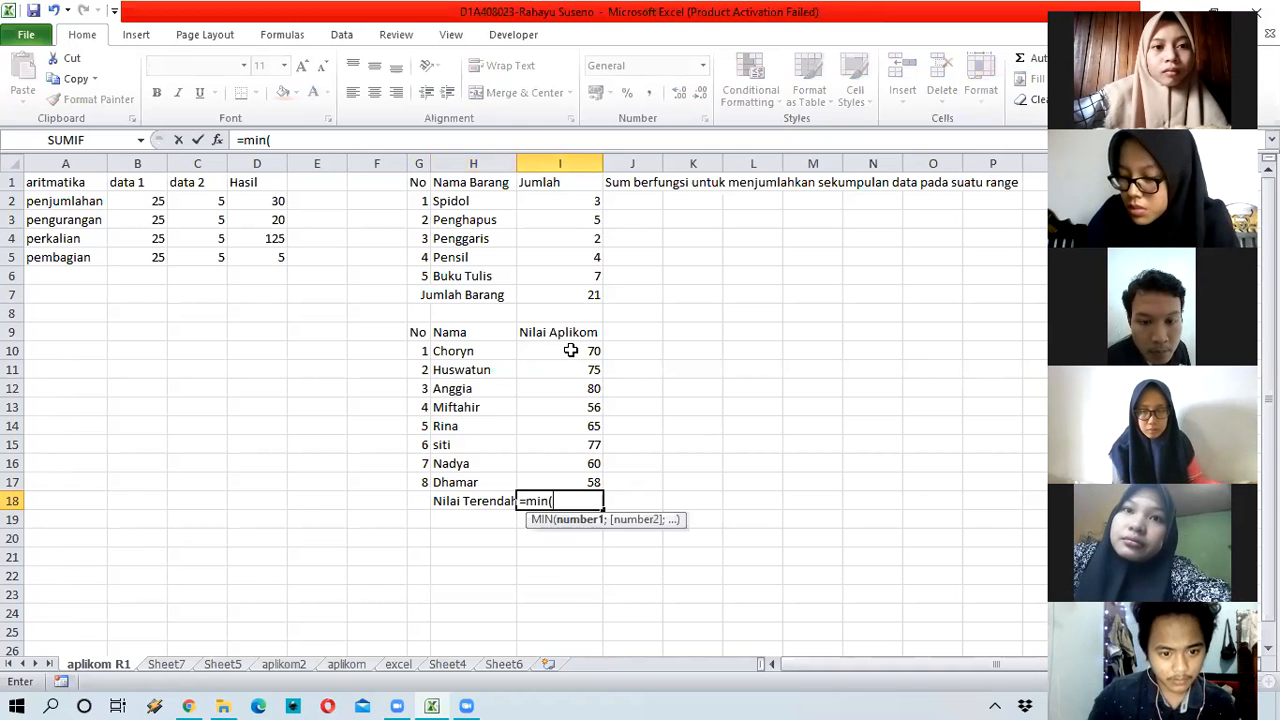
pyautogui.click(570, 350)
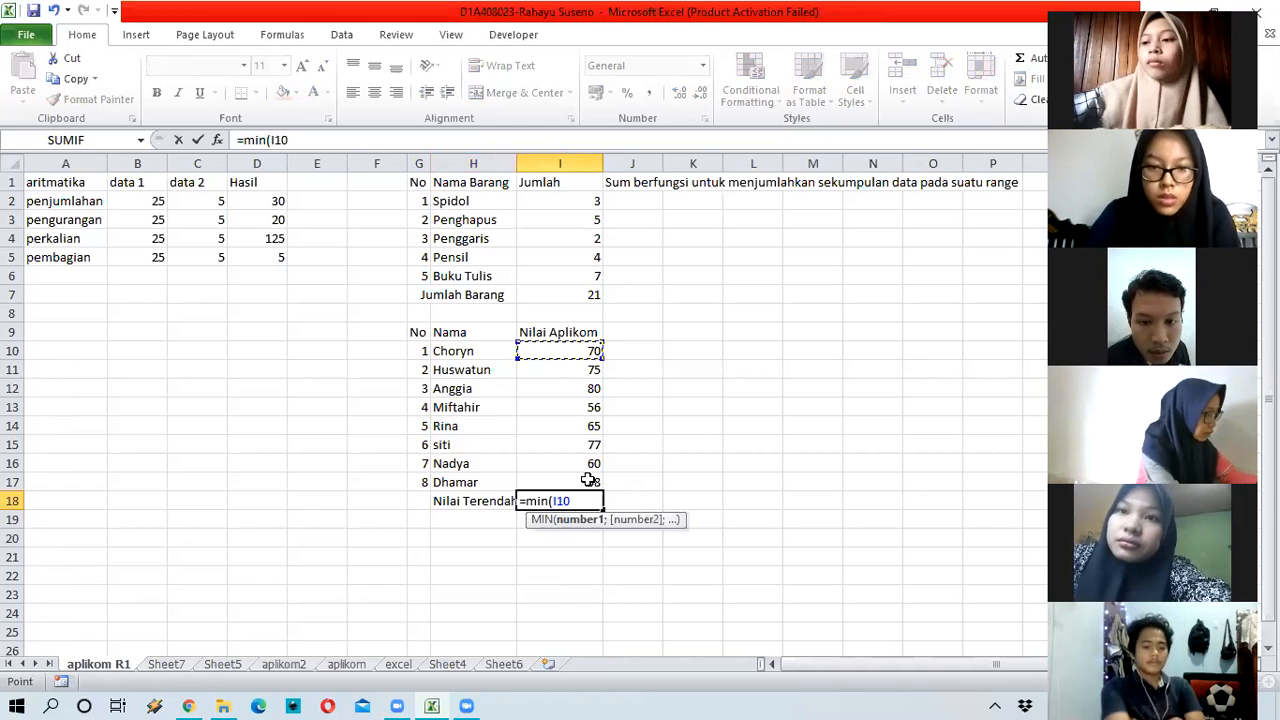
pyautogui.hotkey('shift', 'Down')
pyautogui.hotkey('shift', 'Down')
pyautogui.hotkey('shift', 'Down')
pyautogui.hotkey('shift', 'Down')
pyautogui.hotkey('shift', 'Down')
pyautogui.hotkey('shift', 'Down')
pyautogui.hotkey('shift', 'Down')
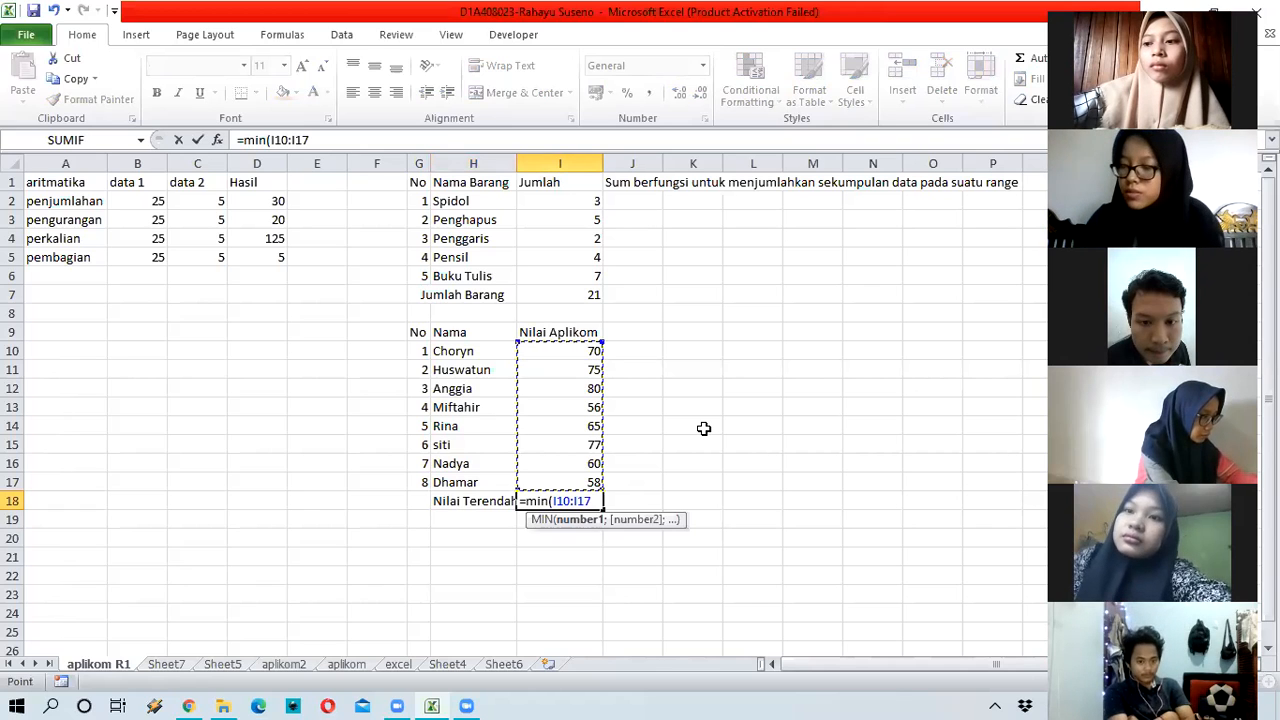
pyautogui.write(')')
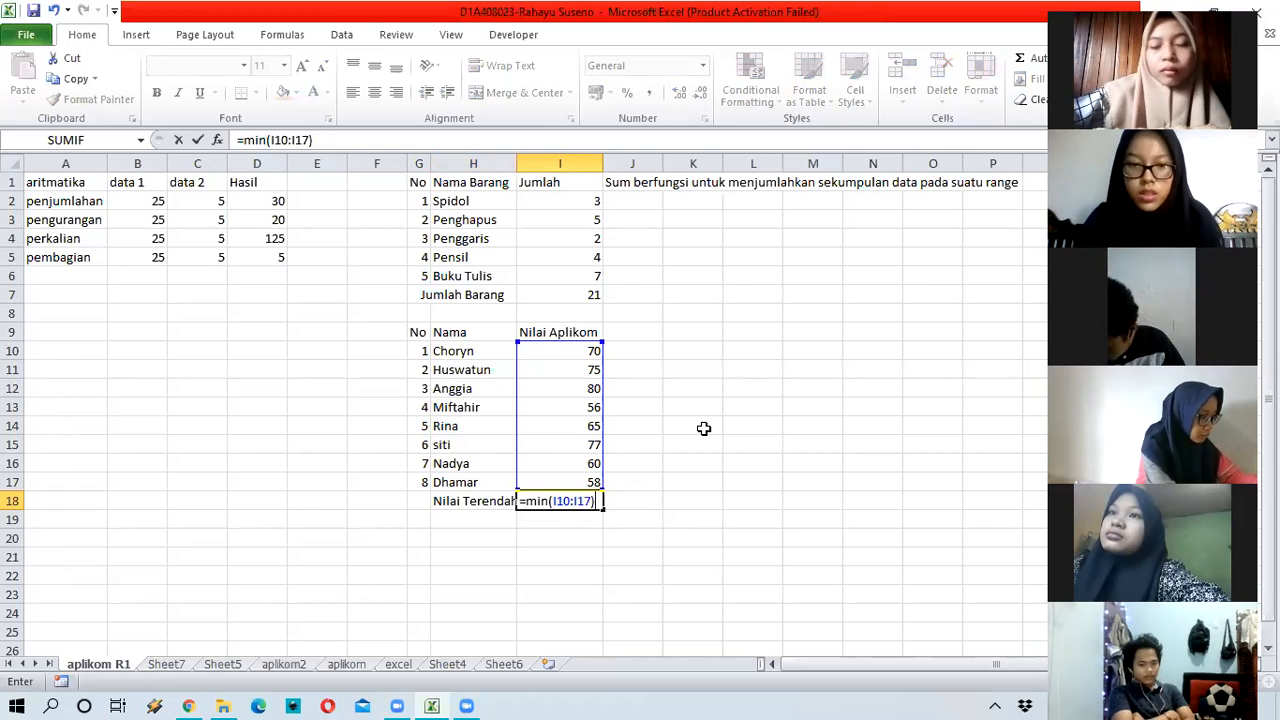
pyautogui.press('Return')
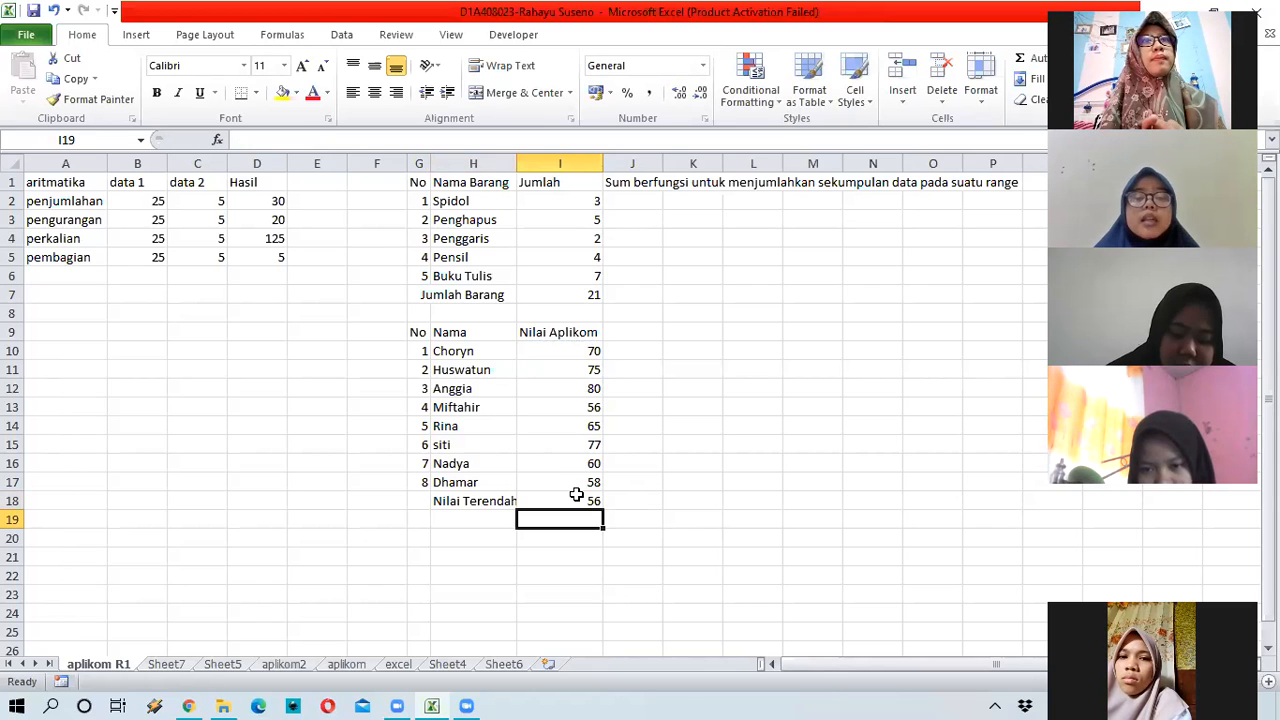
# Step: Put 'Min' in J9 with the note 'mencari nilai terendah' in K9
pyautogui.press('Up')
pyautogui.press('Up')
pyautogui.press('Up')
pyautogui.press('Up')
pyautogui.press('Up')
pyautogui.press('Up')
pyautogui.press('Up')
pyautogui.press('Up')
pyautogui.press('Up')
pyautogui.press('Up')
pyautogui.press('Right')
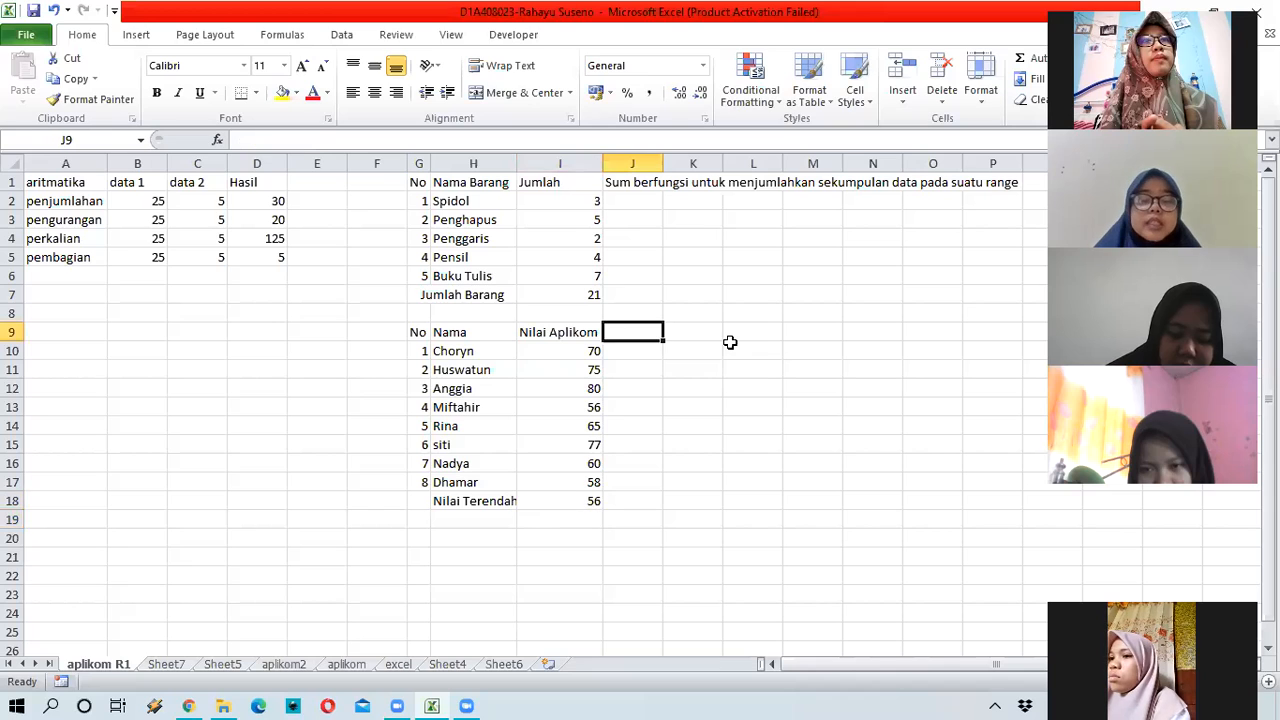
pyautogui.write('Min')
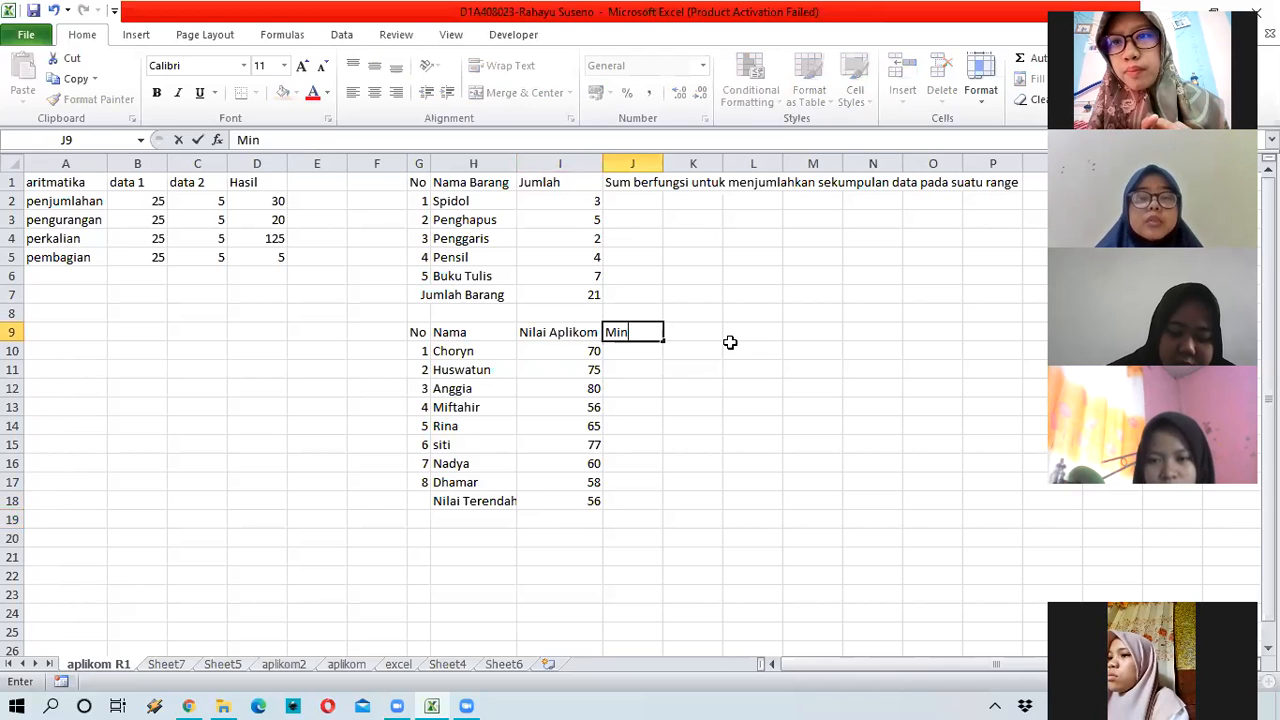
pyautogui.press('Tab')
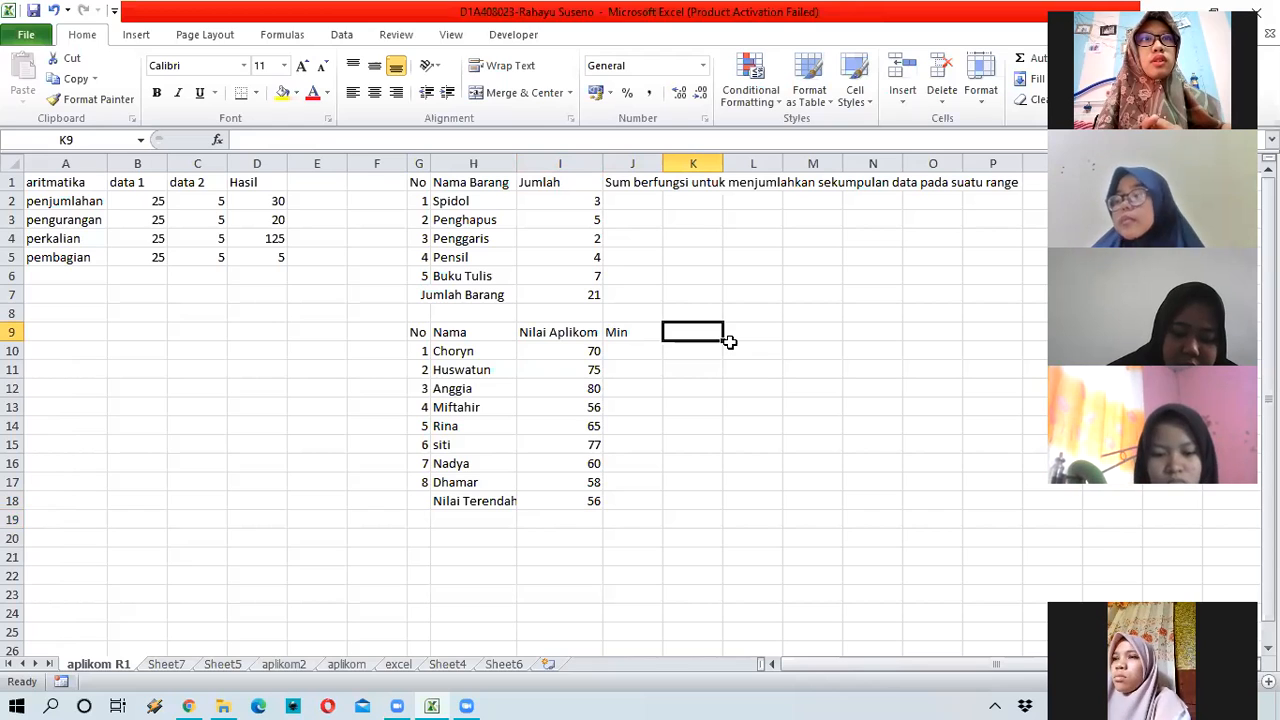
pyautogui.write('mencar')
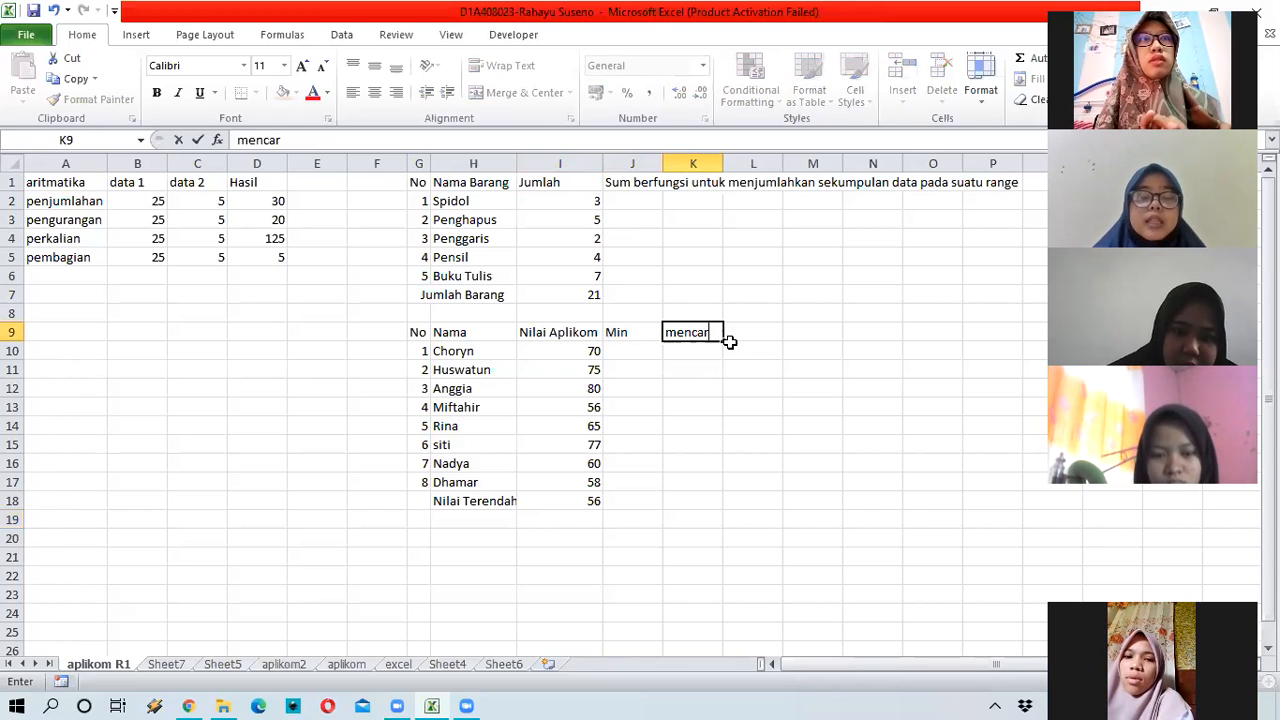
pyautogui.write('i nilai tere')
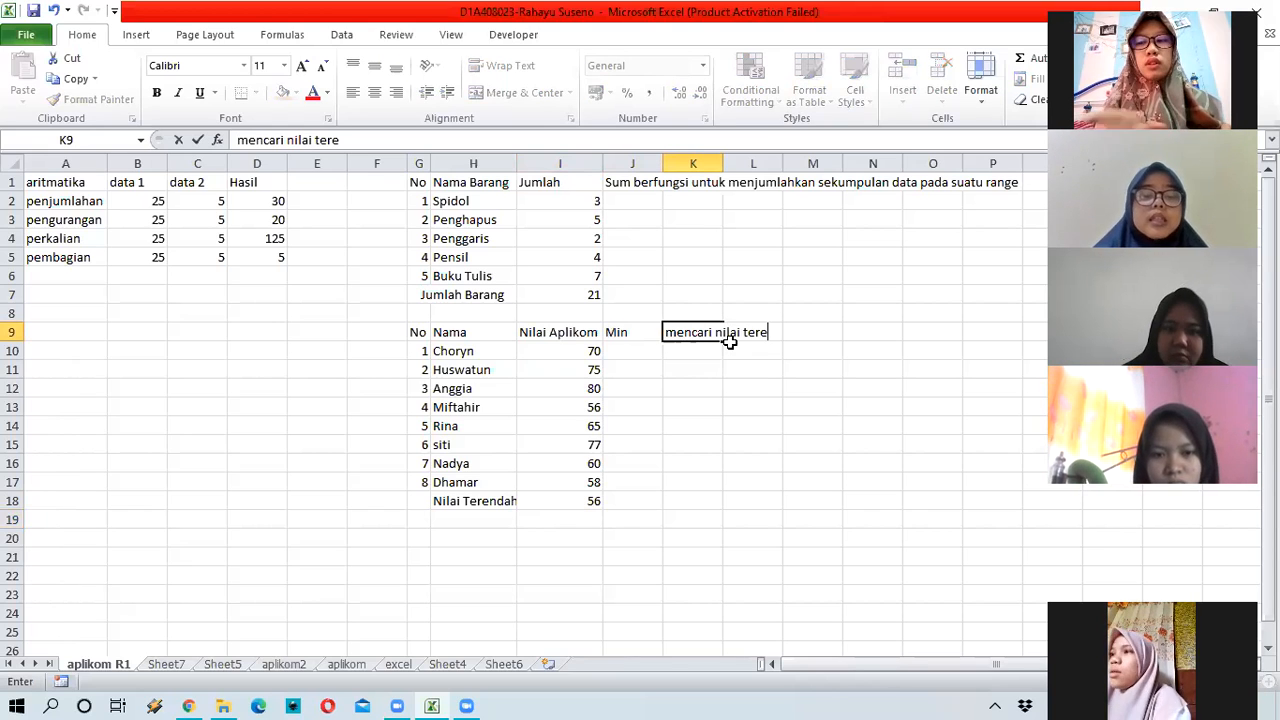
pyautogui.press('Home')
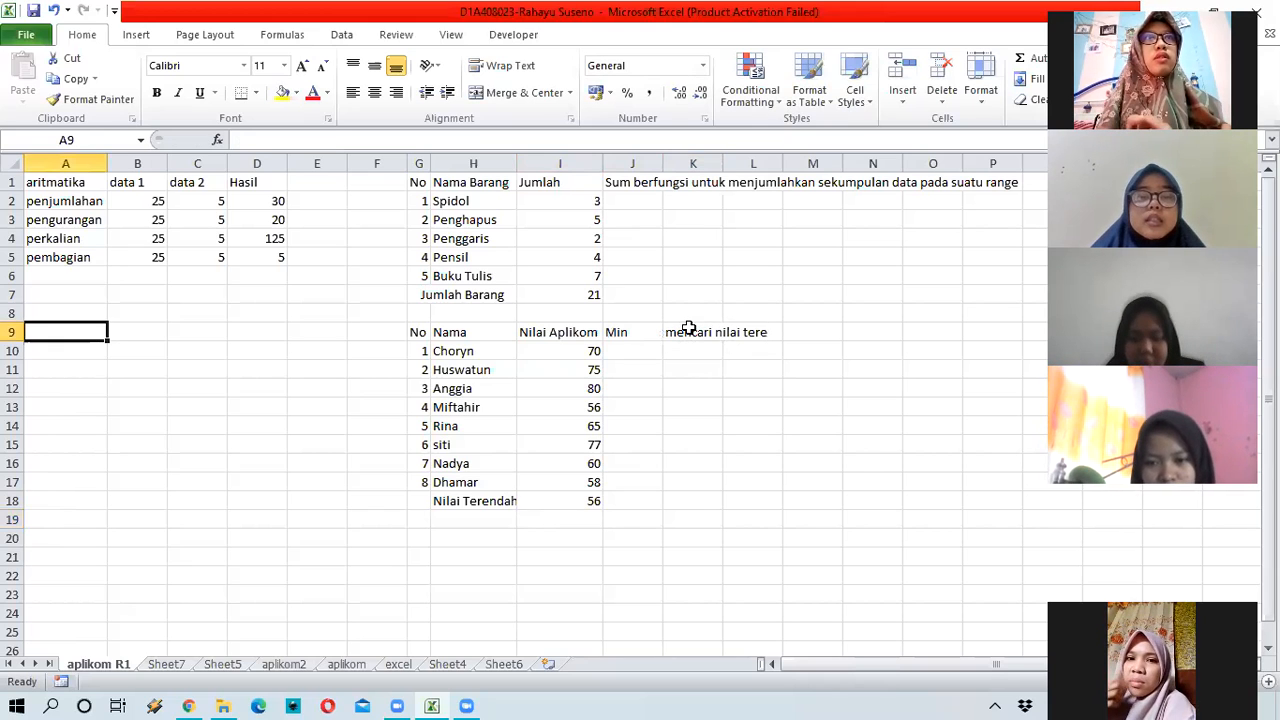
pyautogui.click(679, 327)
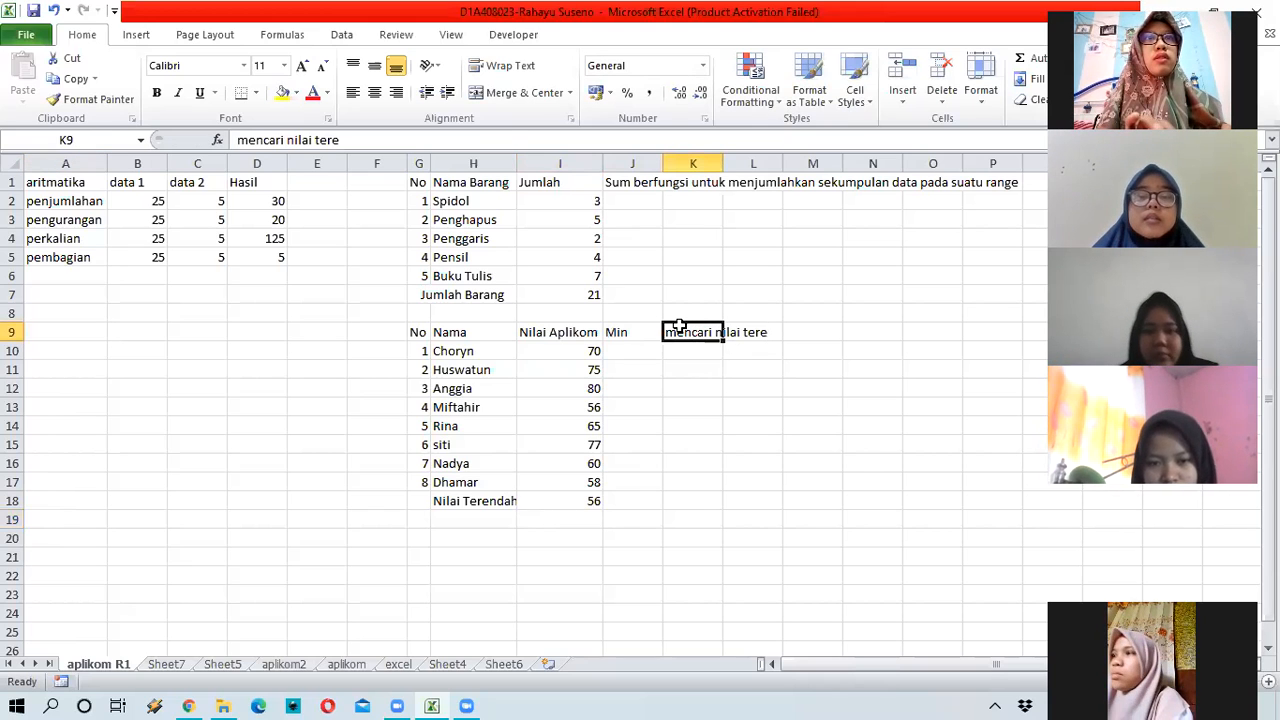
pyautogui.click(508, 139)
pyautogui.write('ndah')
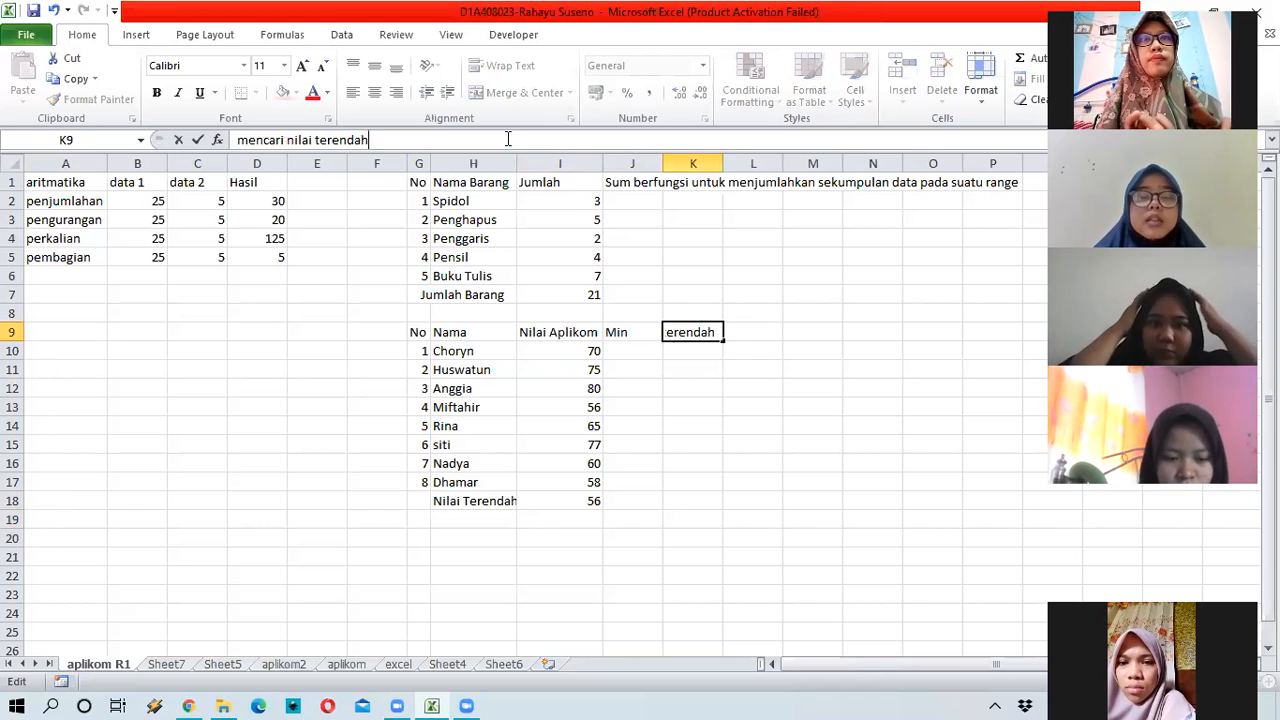
pyautogui.press('Return')
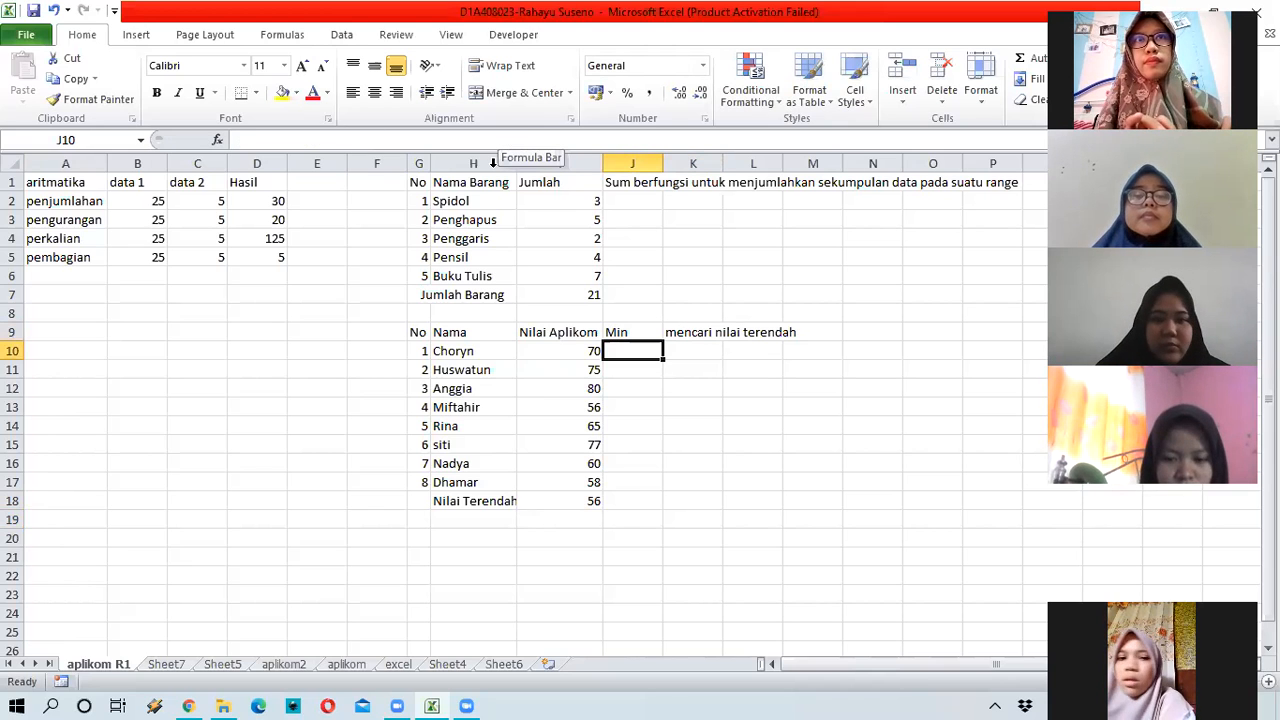
# Step: Put 'Max' in J10 with the note 'Mencari nilai tertinggi' in K10
pyautogui.click(506, 498)
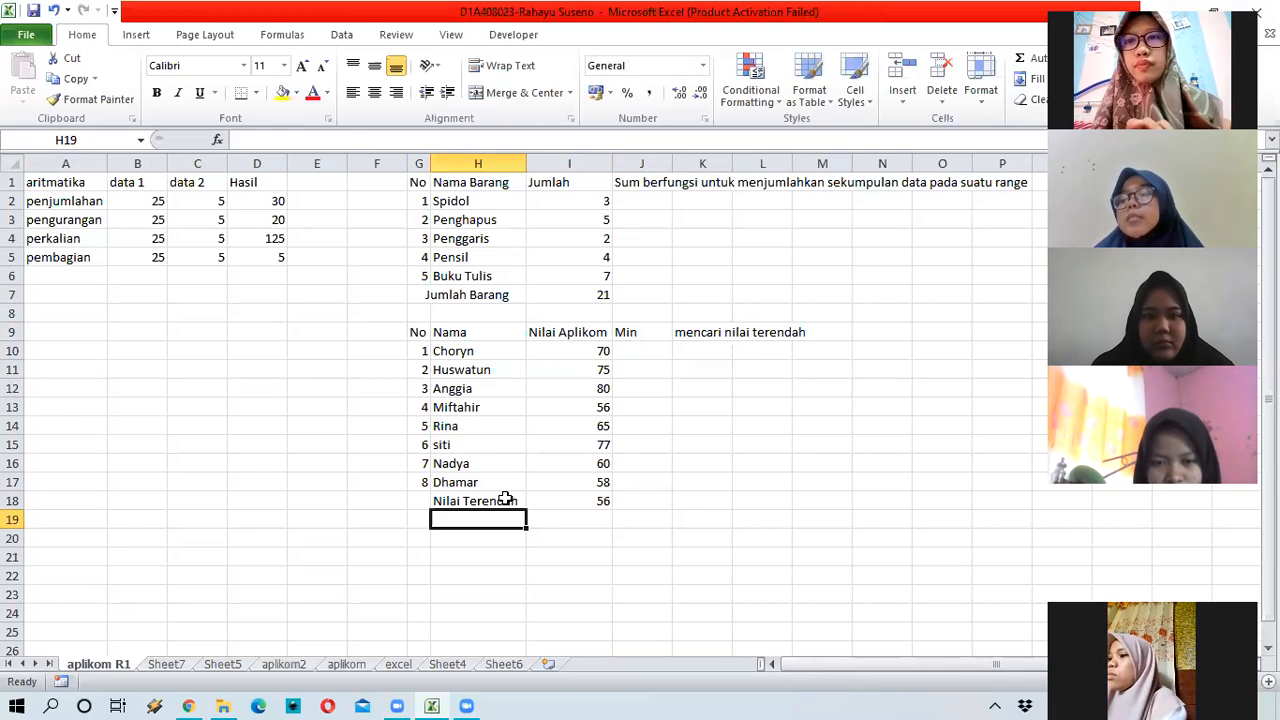
pyautogui.click(643, 350)
pyautogui.write('Ma')
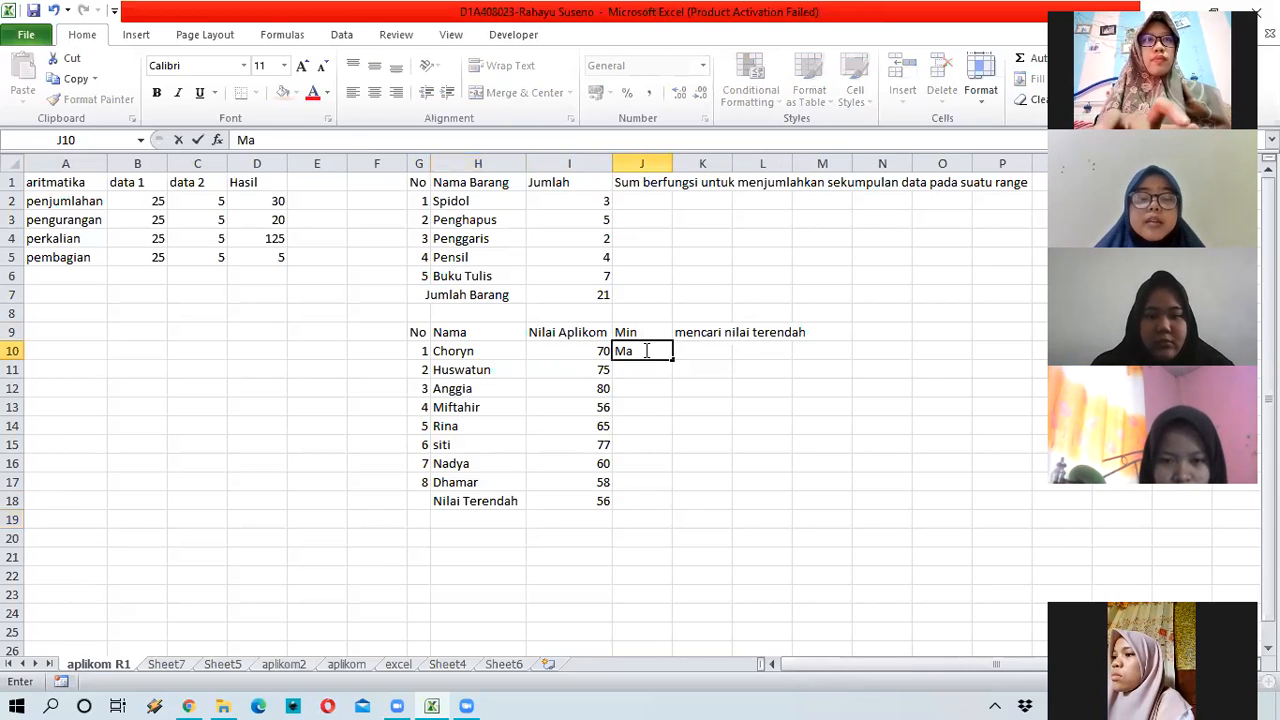
pyautogui.write('x')
pyautogui.press('Tab')
pyautogui.write('Me')
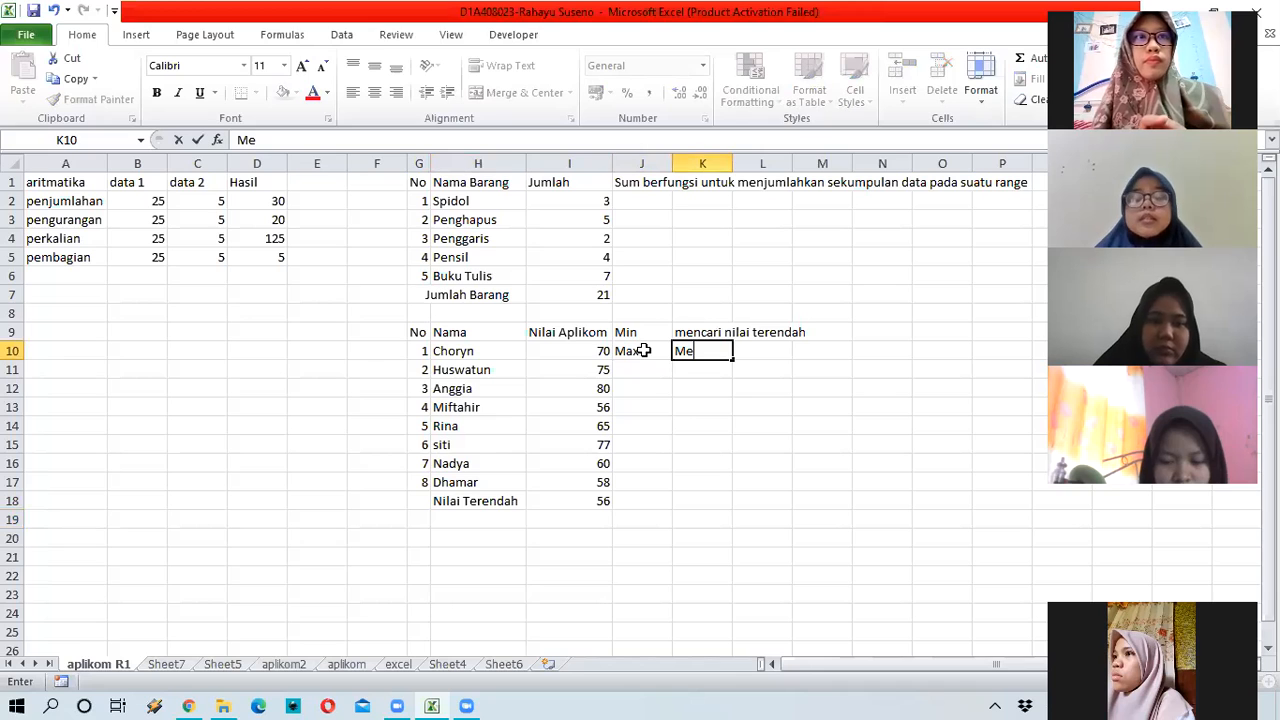
pyautogui.write('ncari nila')
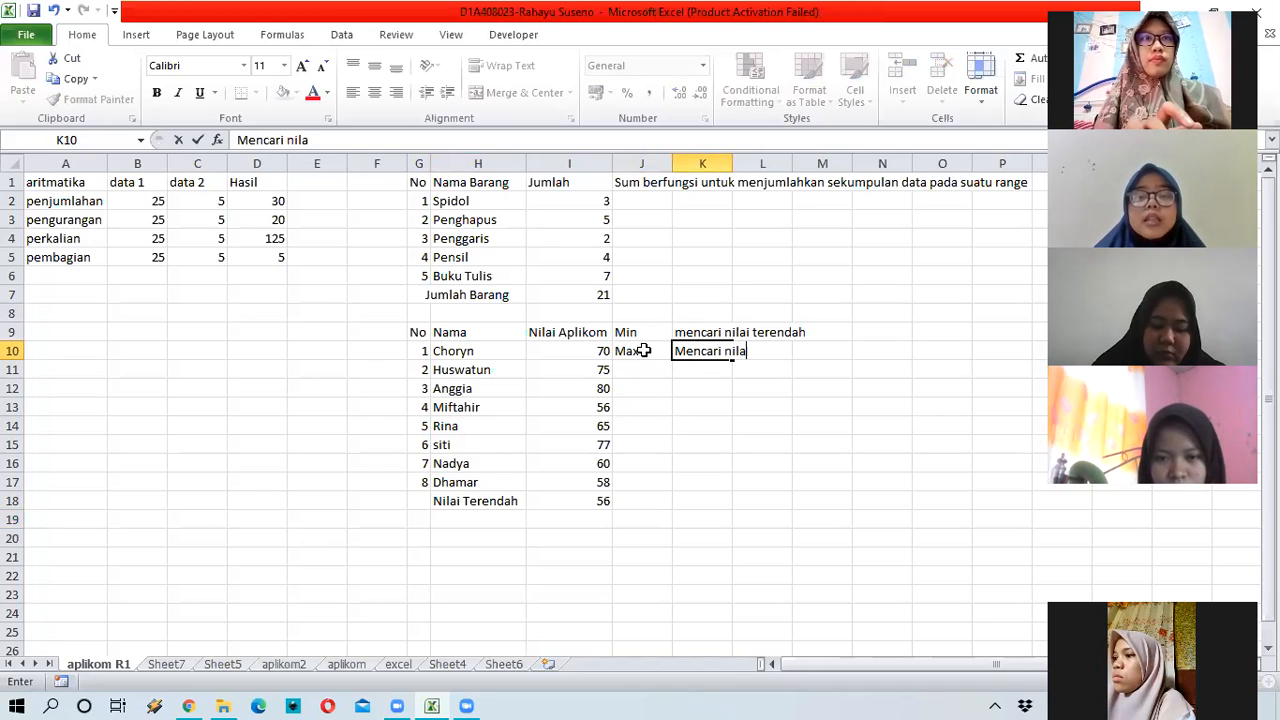
pyautogui.write('i terti')
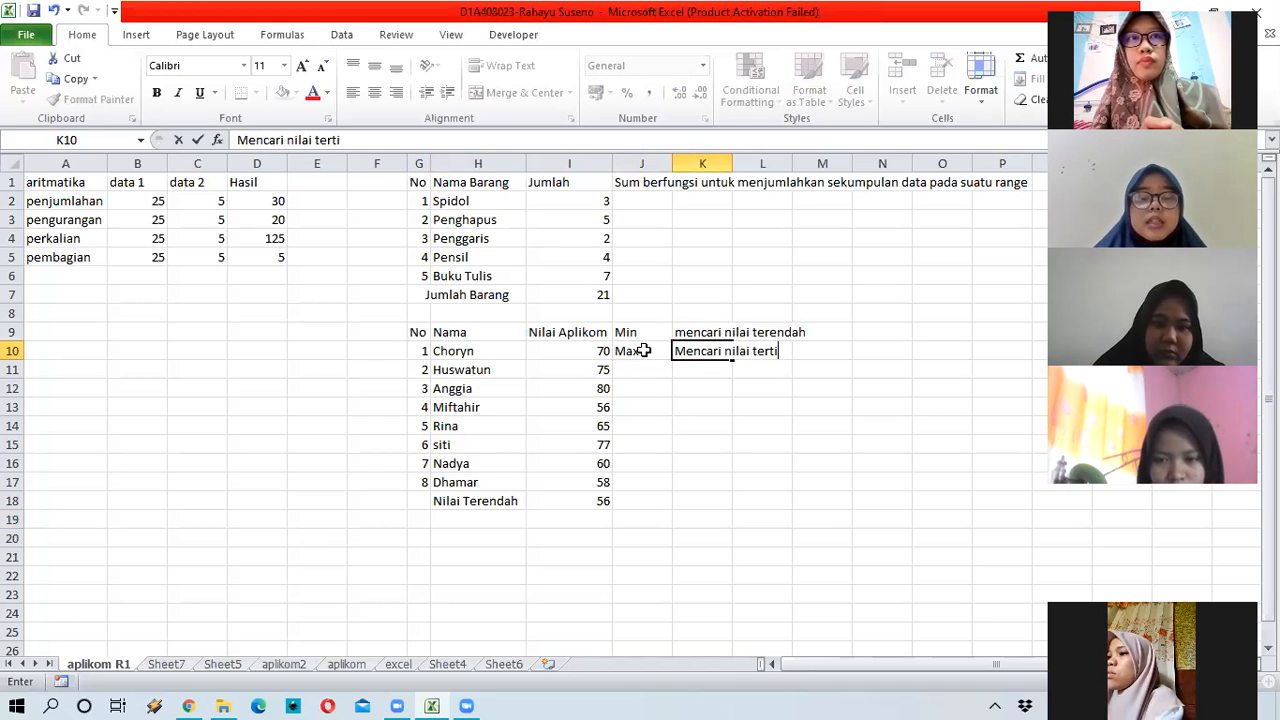
pyautogui.write('nggi')
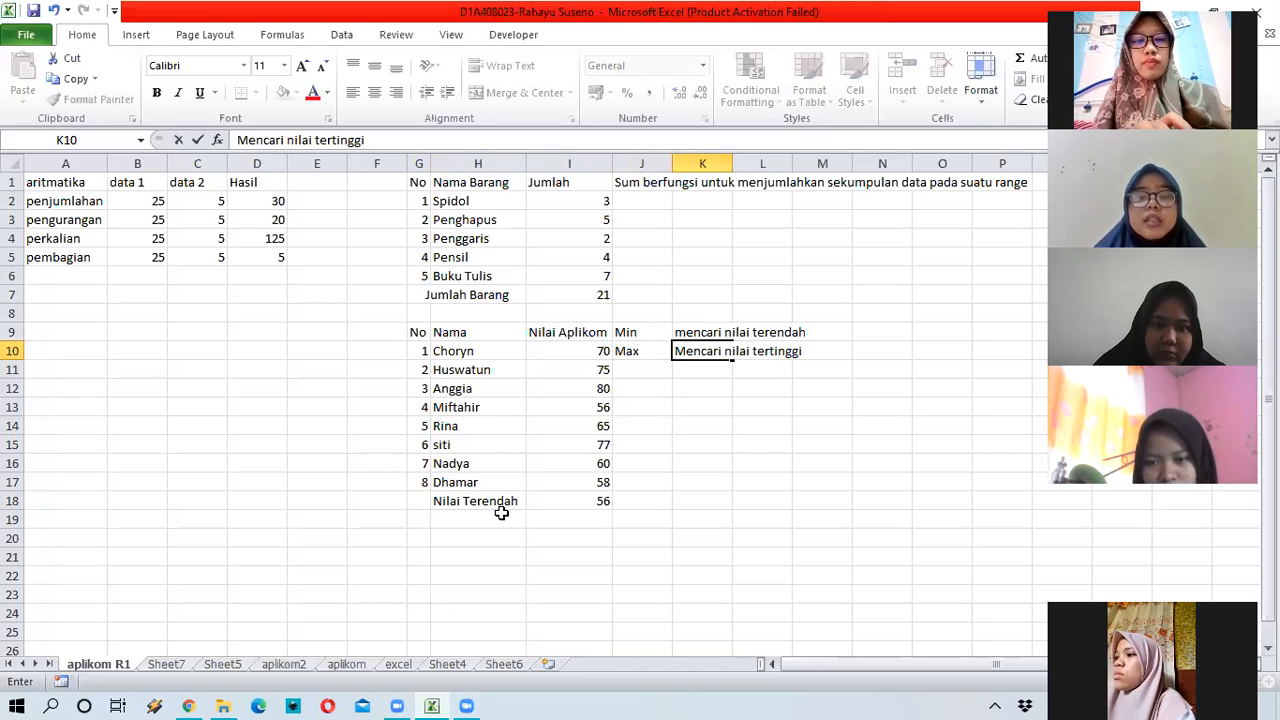
pyautogui.click(511, 516)
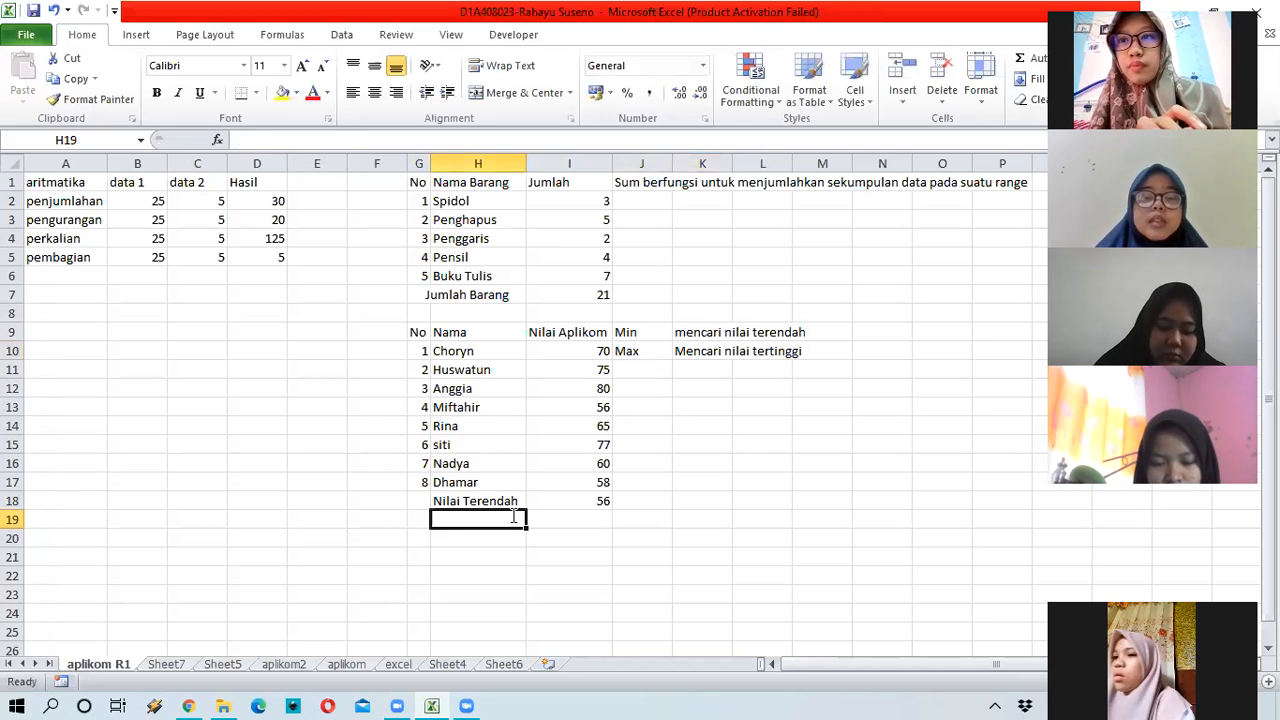
# Step: Label H19 'Nilai Tertinggi' and enter =MAX(I10:I17) in I19, giving 80
pyautogui.write('Nilai Tertinggi')
pyautogui.press('Tab')
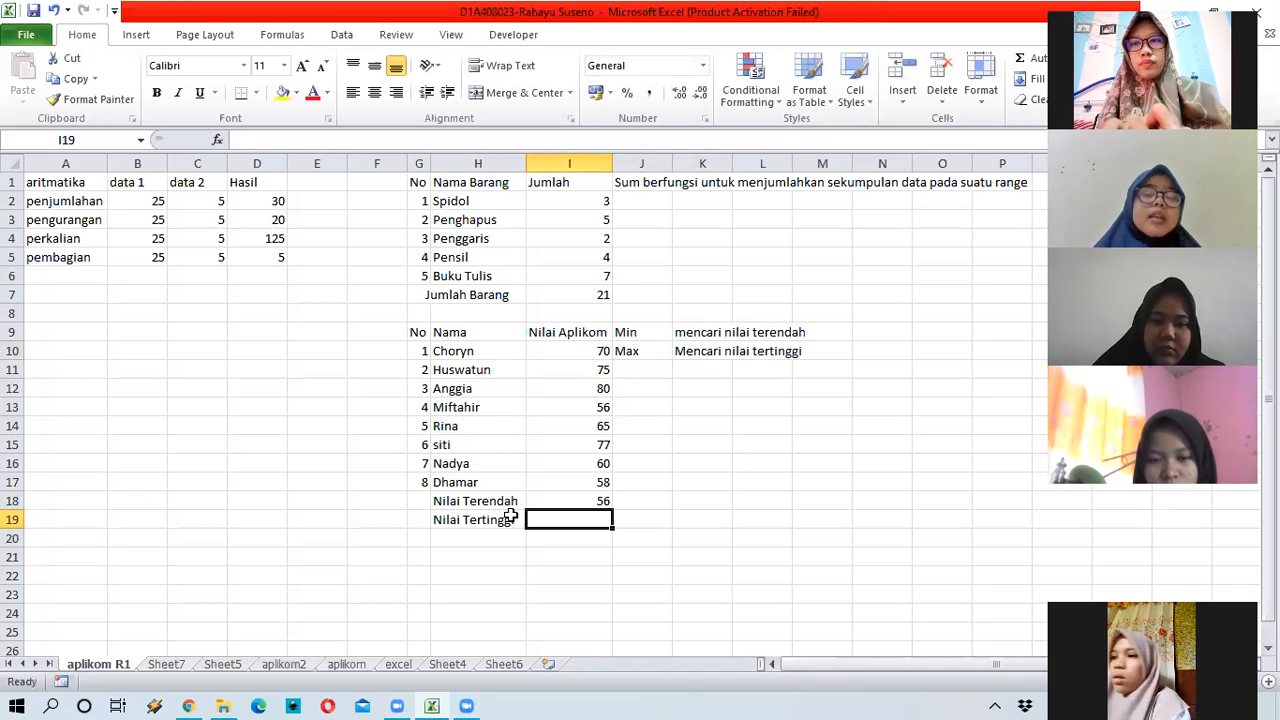
pyautogui.write('=')
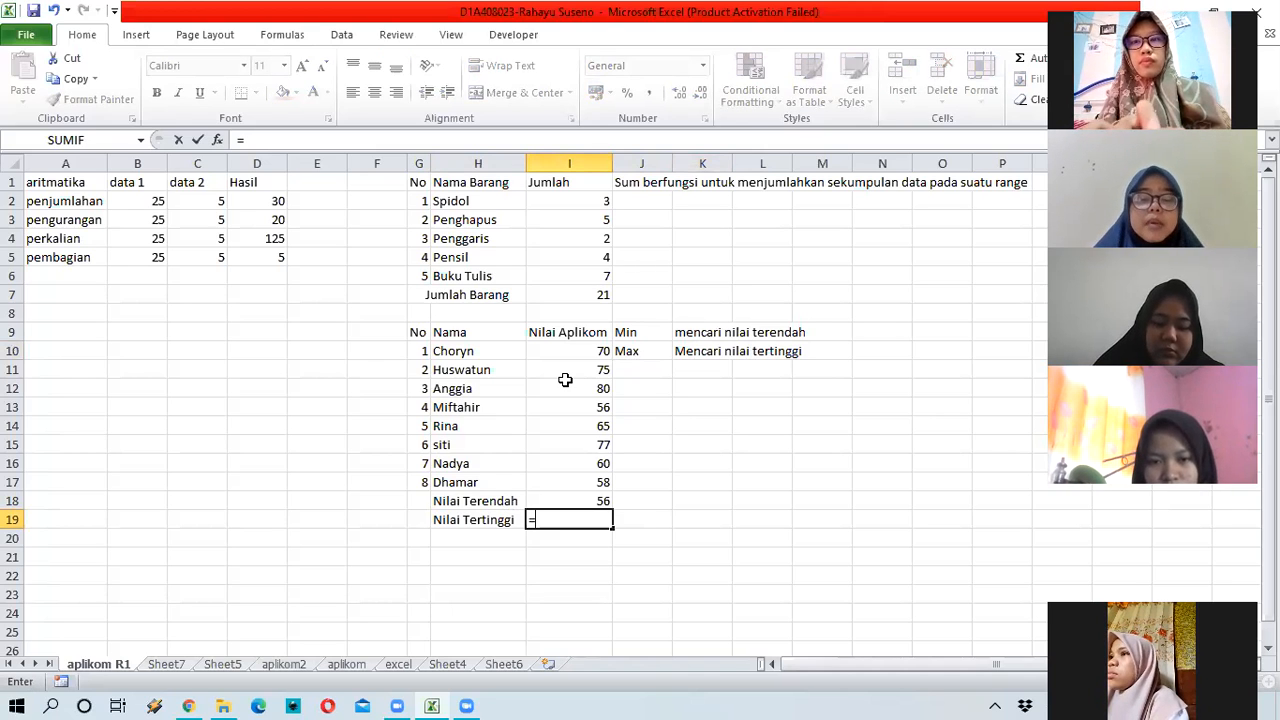
pyautogui.write('max(')
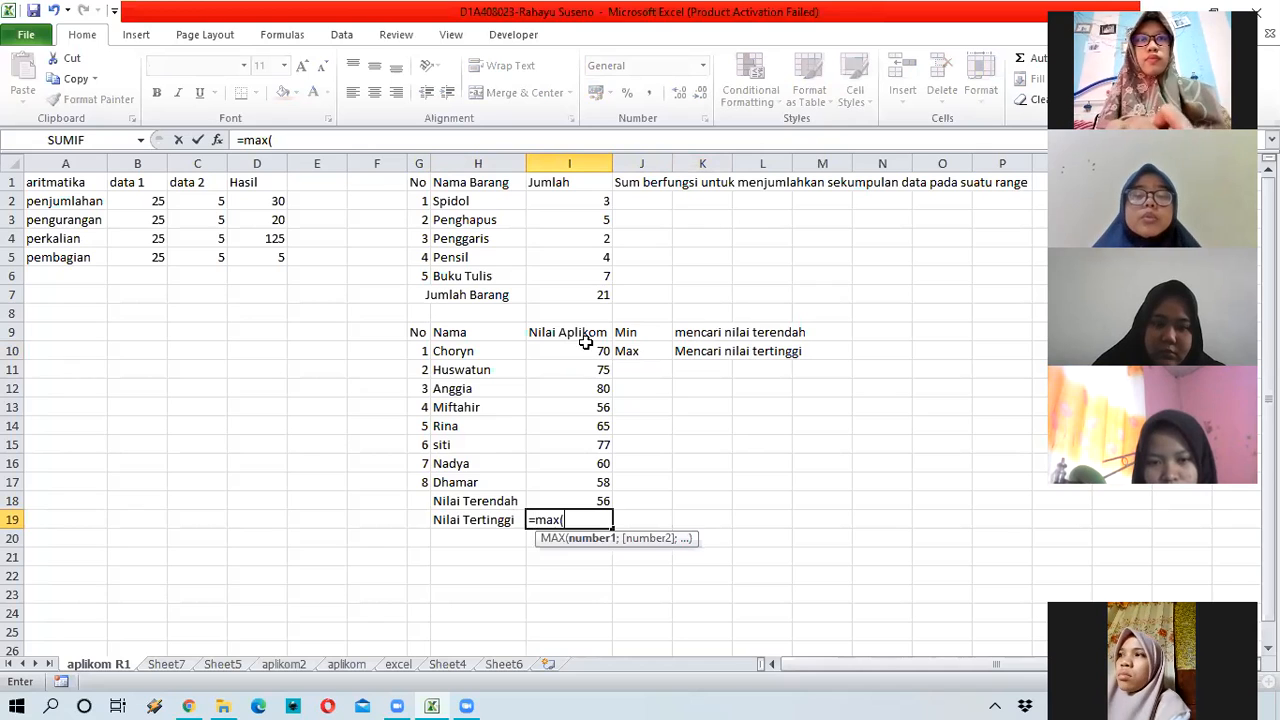
pyautogui.click(590, 351)
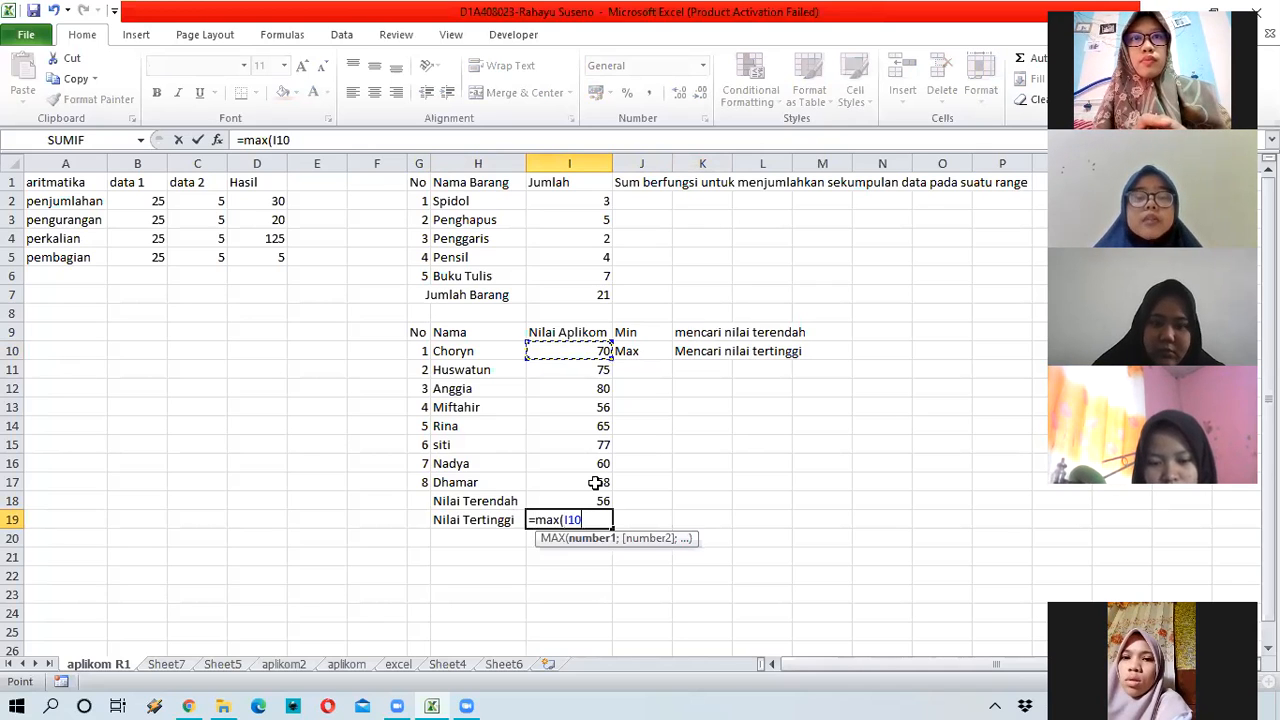
pyautogui.moveTo(582, 350); pyautogui.dragTo(600, 482)
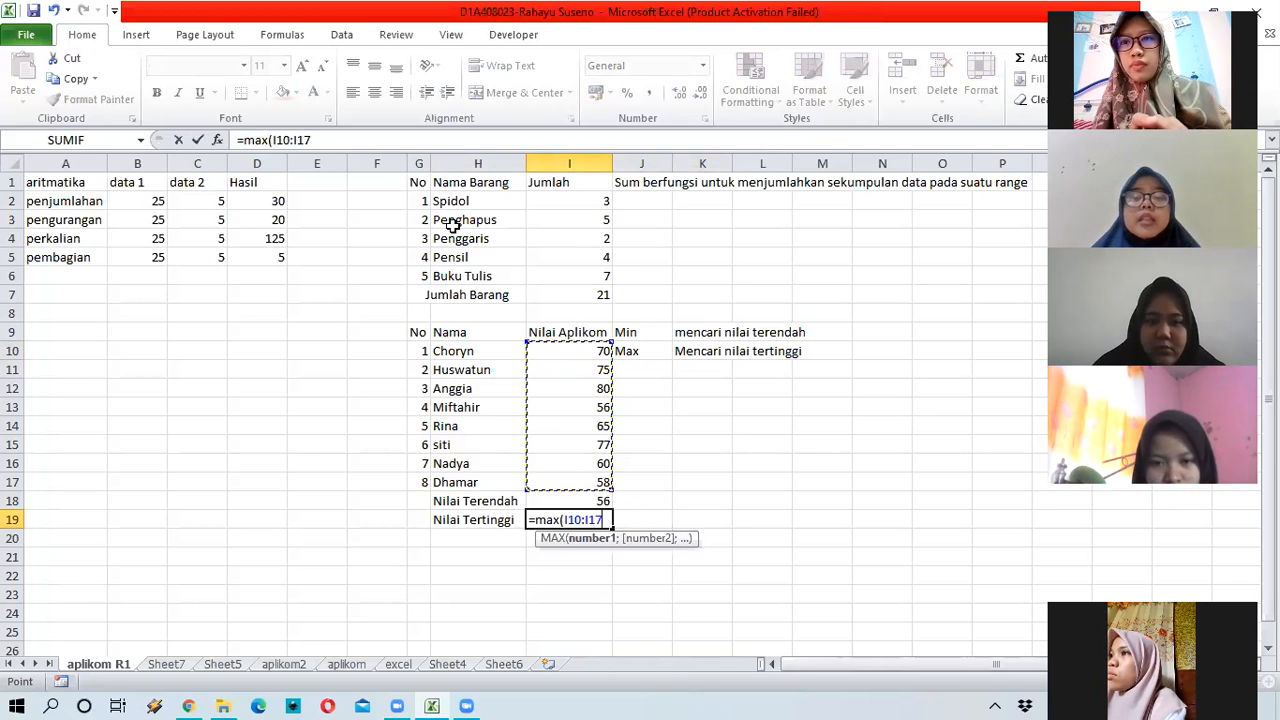
pyautogui.press('Return')
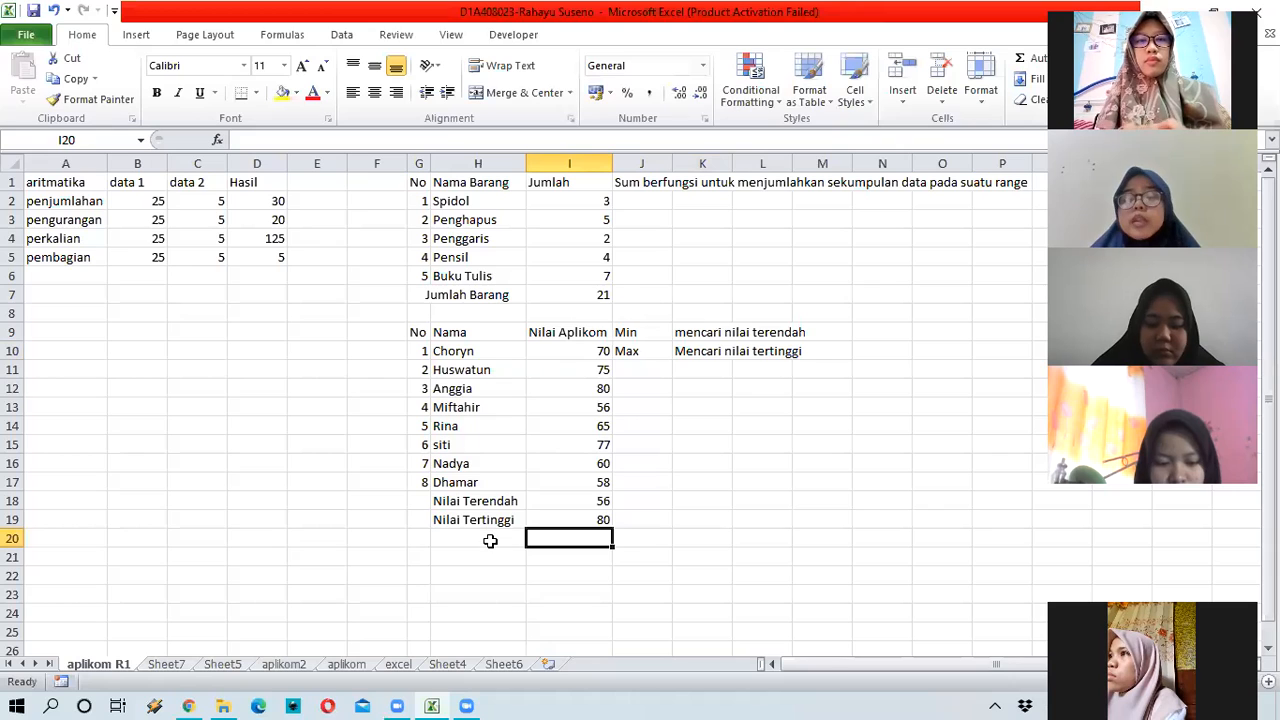
pyautogui.press('Left')
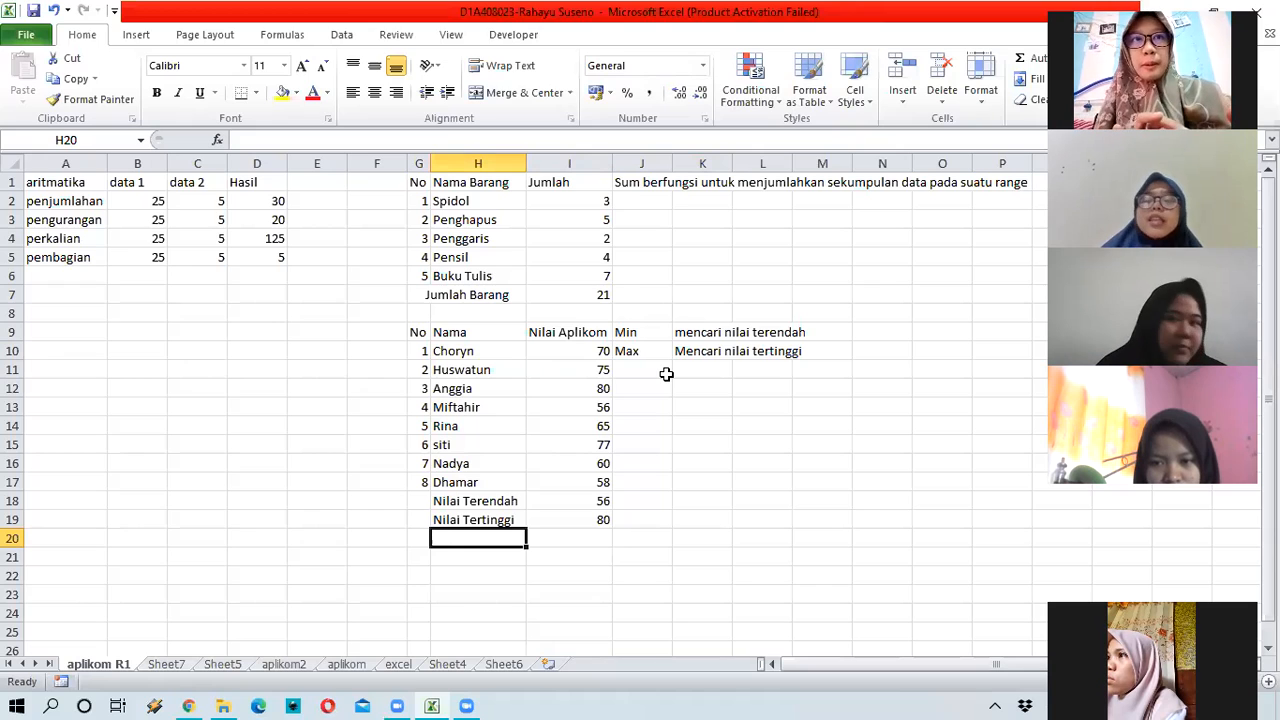
# Step: Type the label 'Nilai Rata-Rata' into cell H20
pyautogui.write('Ni')
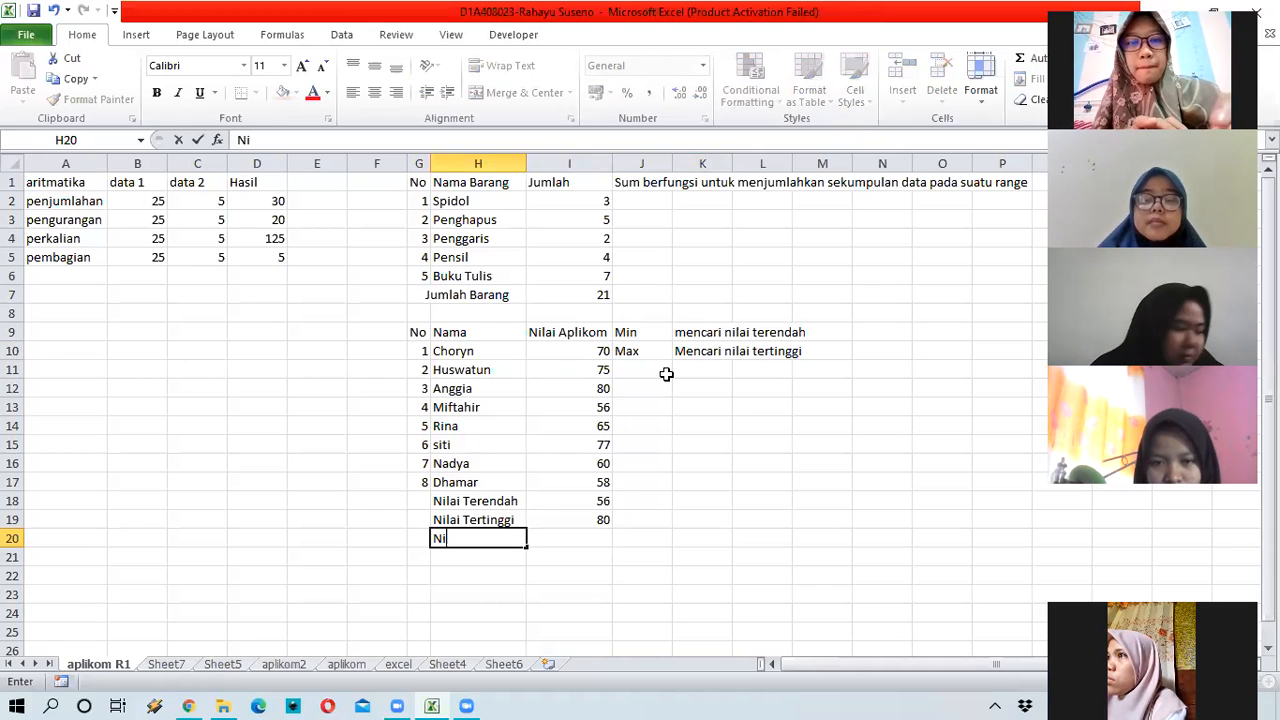
pyautogui.write('lai Rata')
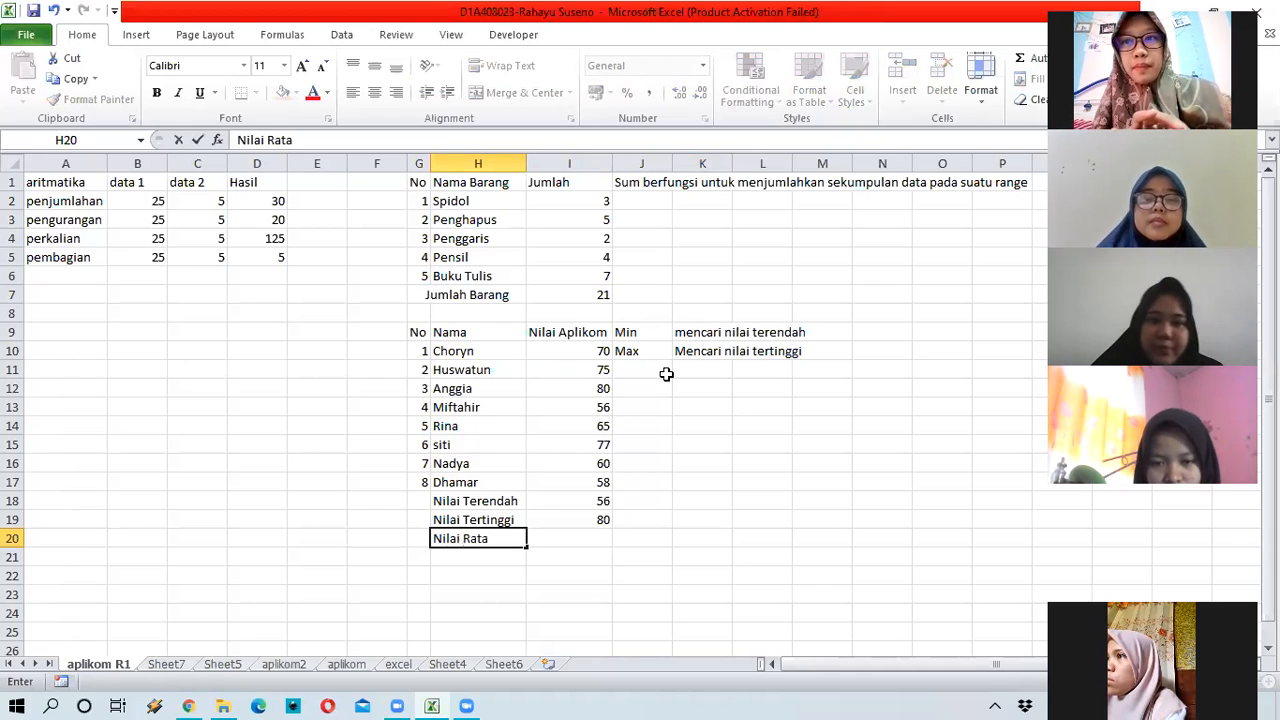
pyautogui.write('-Rata')
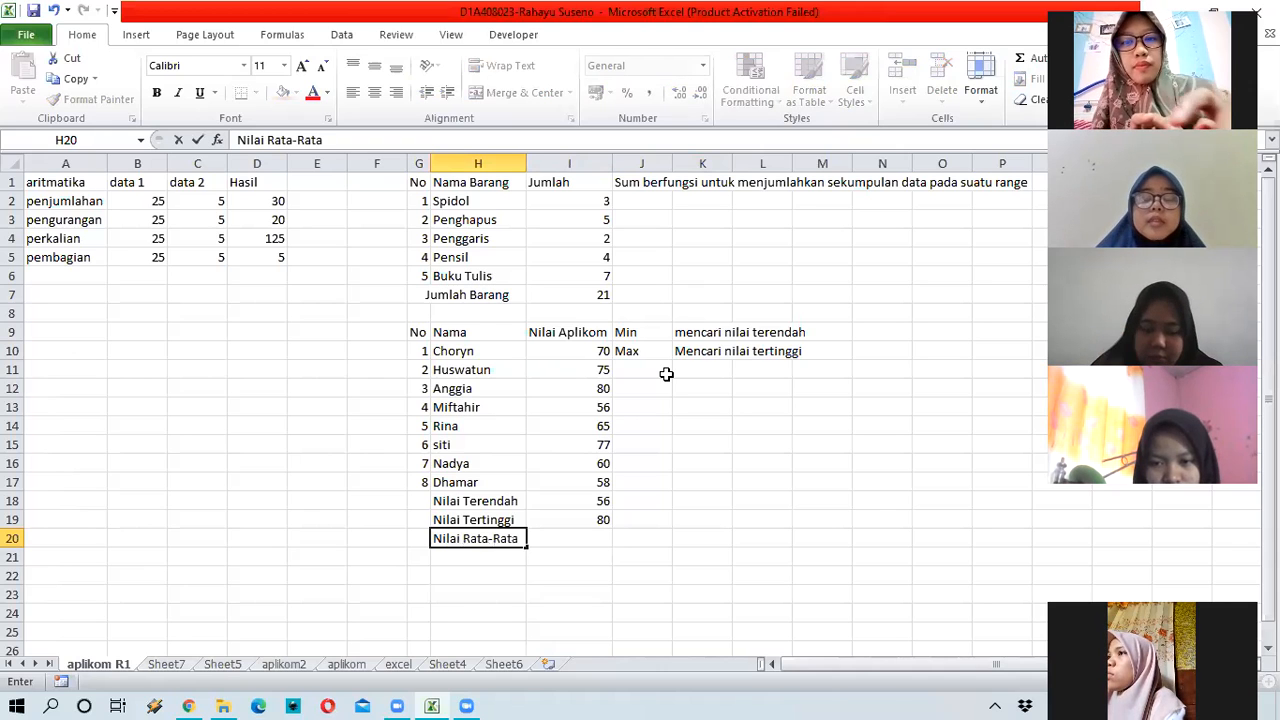
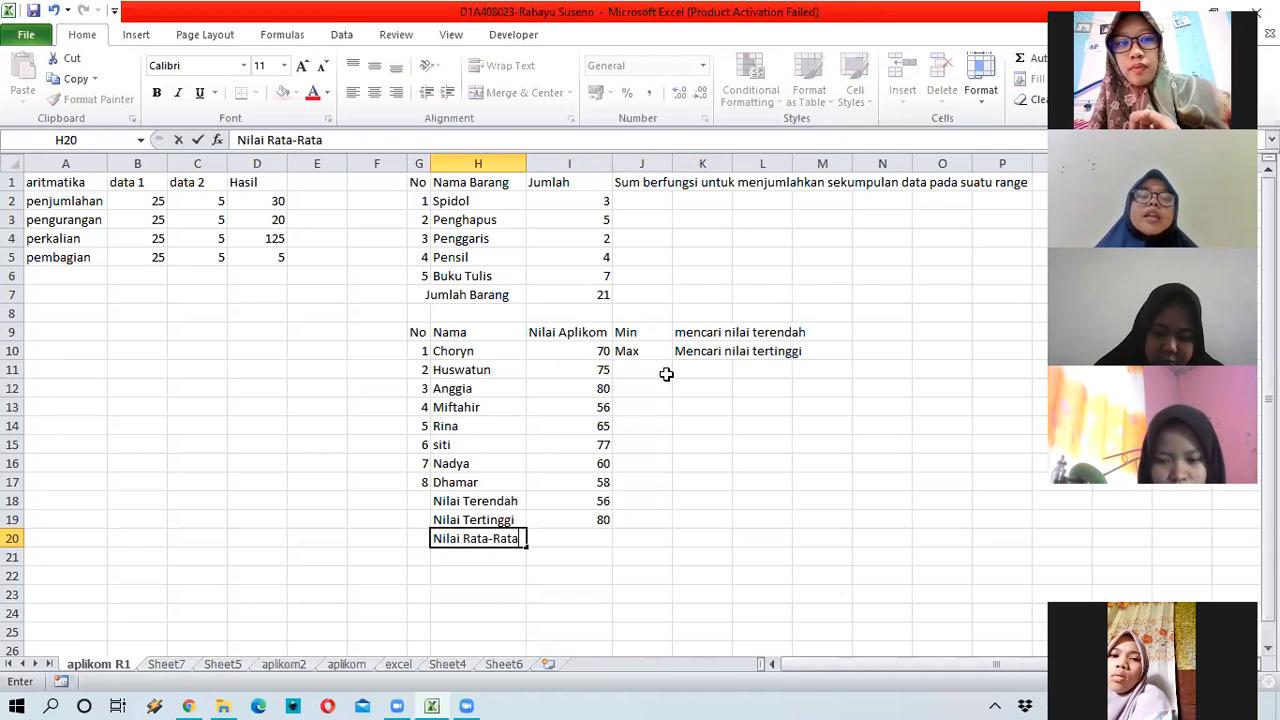
# Step: Confirm the 'Nilai Rata-Rata' label in H20
pyautogui.press('Return')
pyautogui.press('Right')
pyautogui.press('Up')
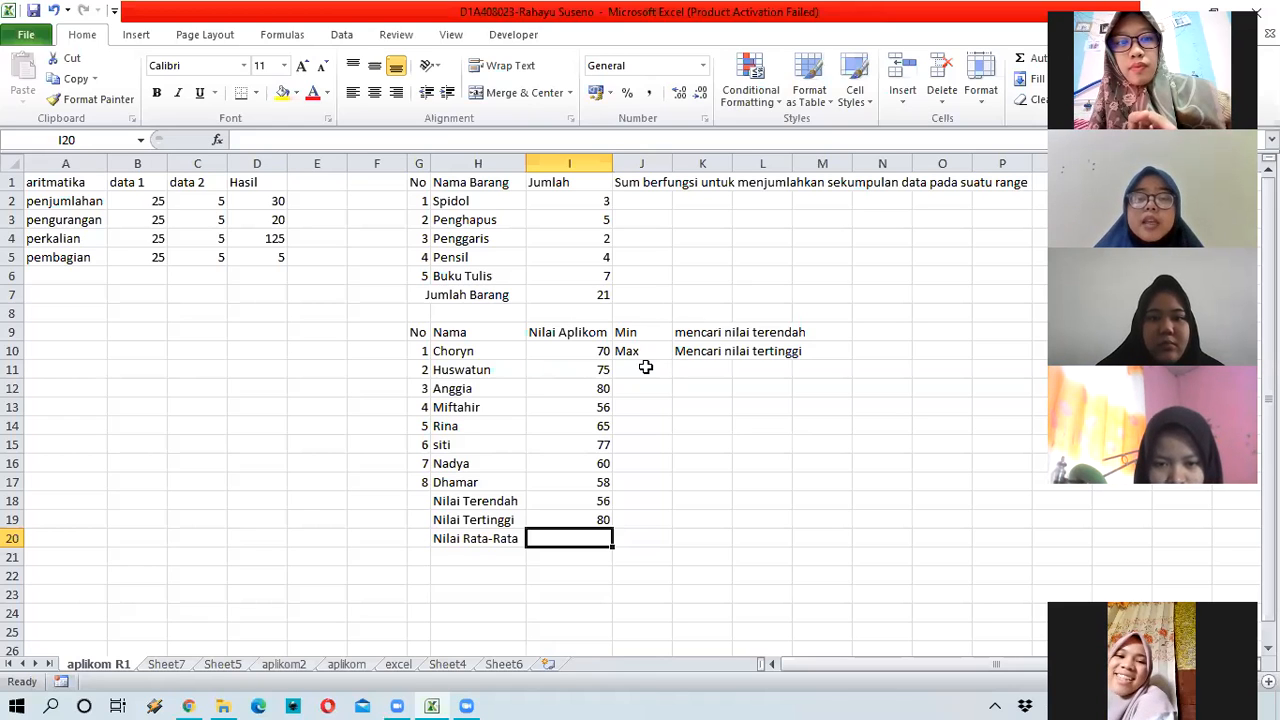
# Step: Add 'average' in J11 with the note 'mencari nilai rata-rata' in K11
pyautogui.click(646, 367)
pyautogui.write('a')
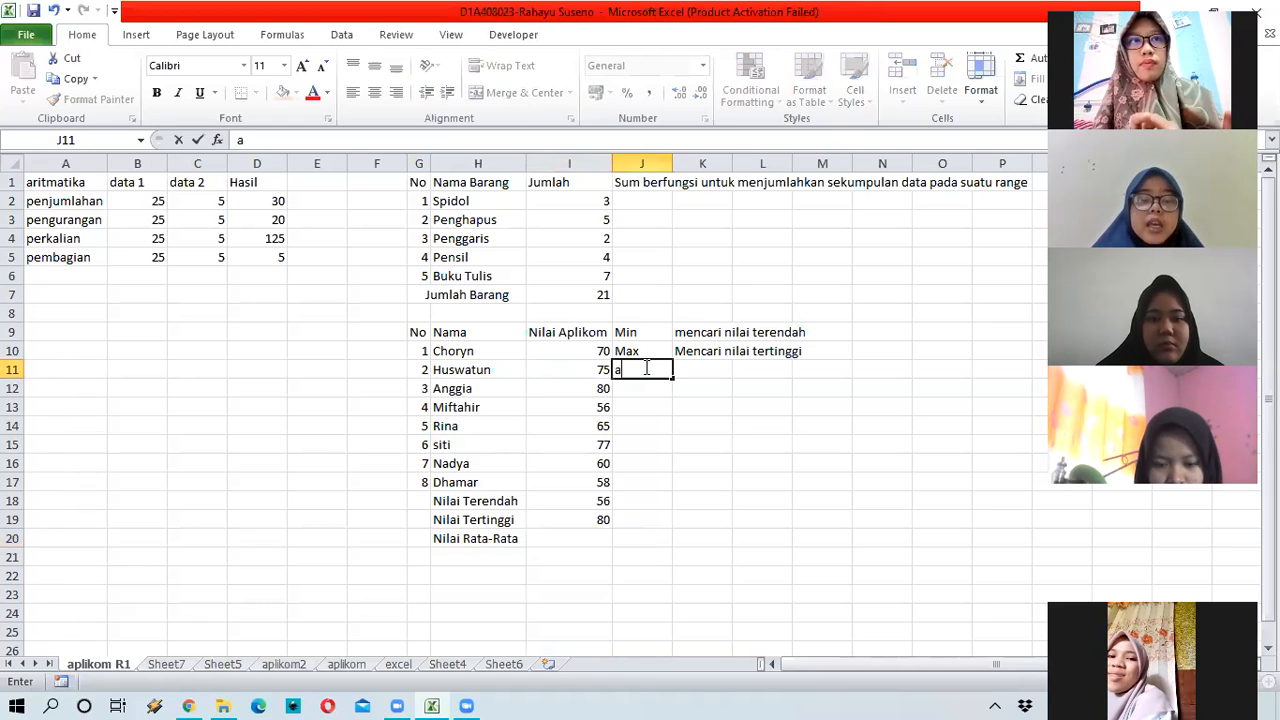
pyautogui.write('v')
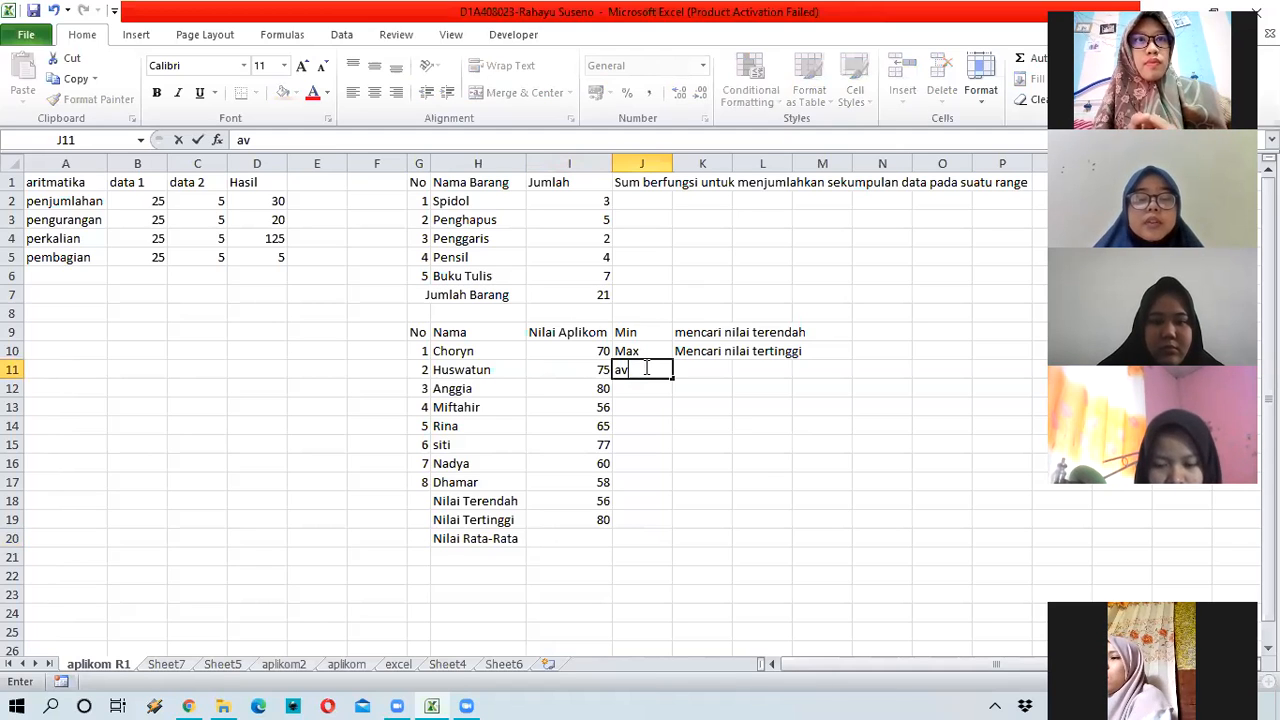
pyautogui.write('erage')
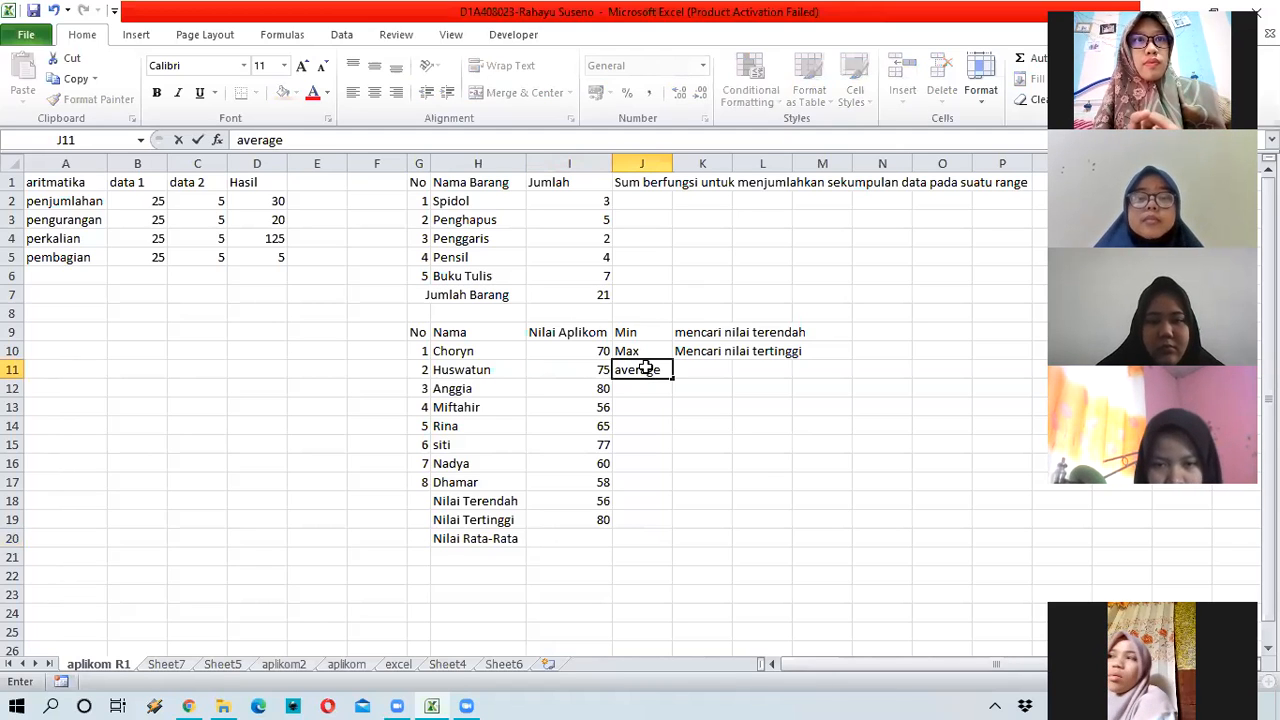
pyautogui.press('Tab')
pyautogui.write(',')
pyautogui.press('BackSpace')
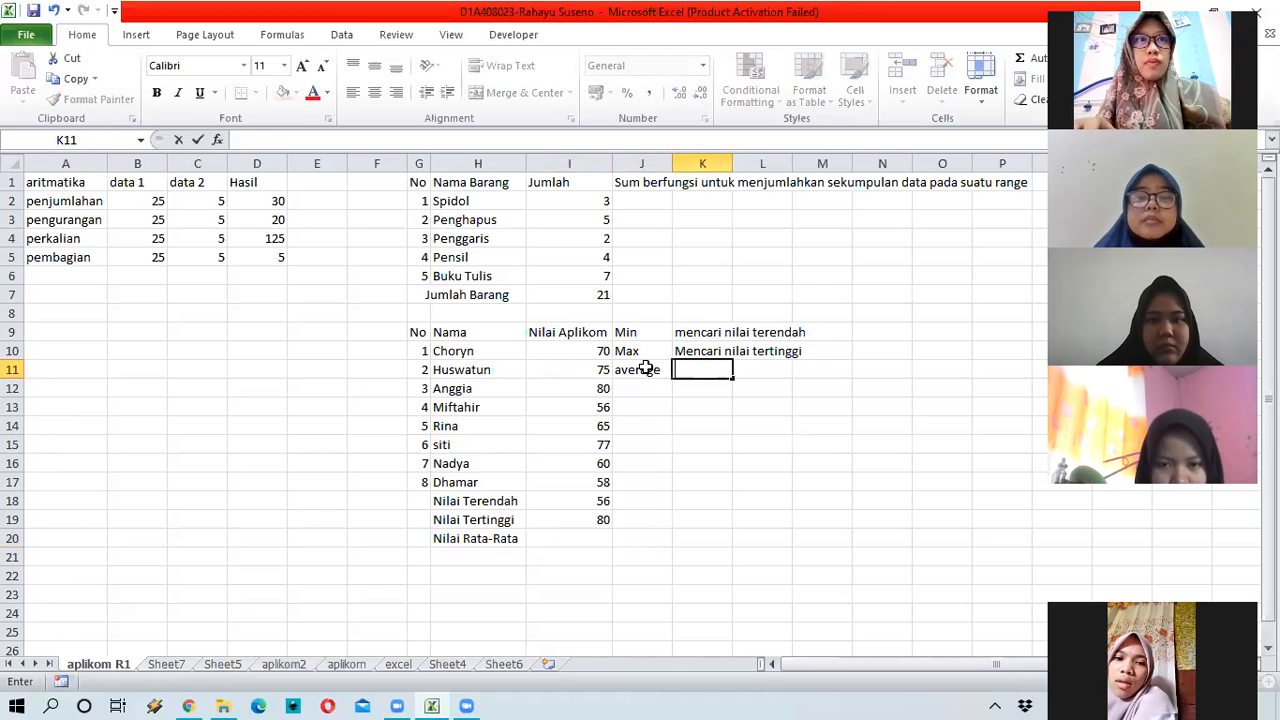
pyautogui.write('mencara')
pyautogui.press('BackSpace')
pyautogui.write('i ')
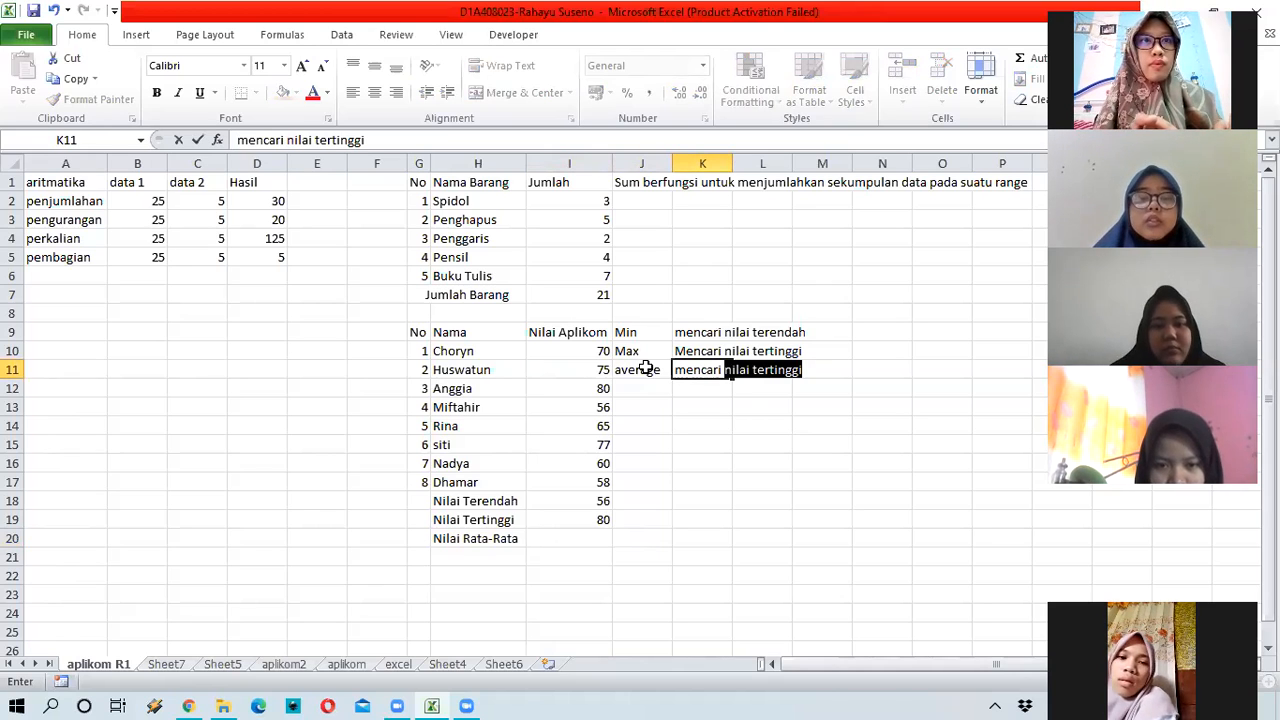
pyautogui.write('nilai rata-ra')
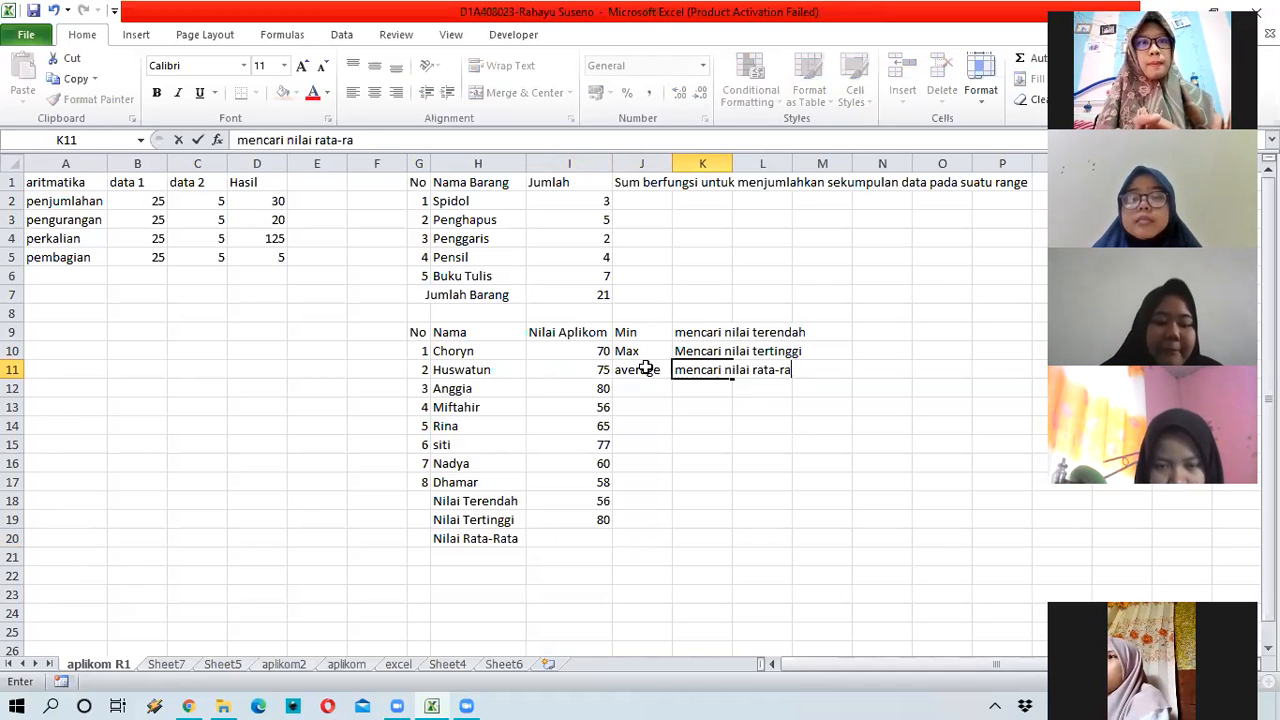
pyautogui.write('ta')
pyautogui.press('Return')
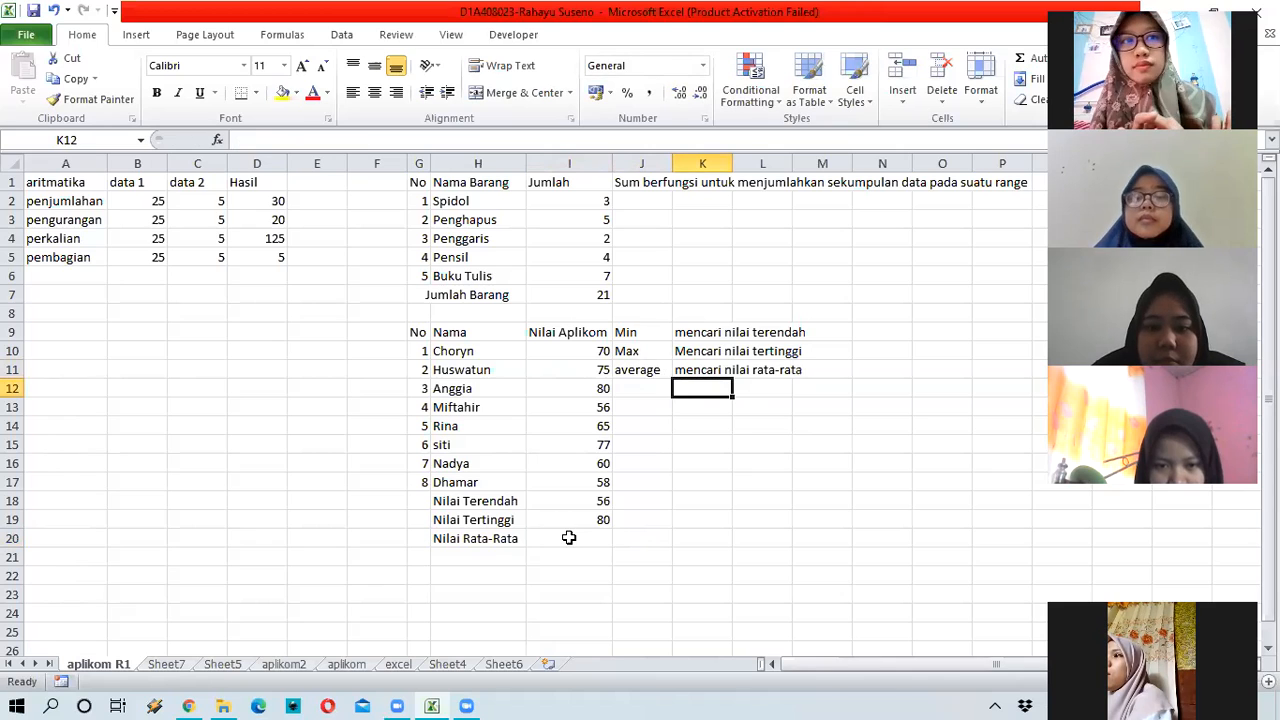
# Step: Enter =AVERAGE(I10:I17) in I20 so Nilai Rata-Rata shows 67,625
pyautogui.click(568, 538)
pyautogui.write('=')
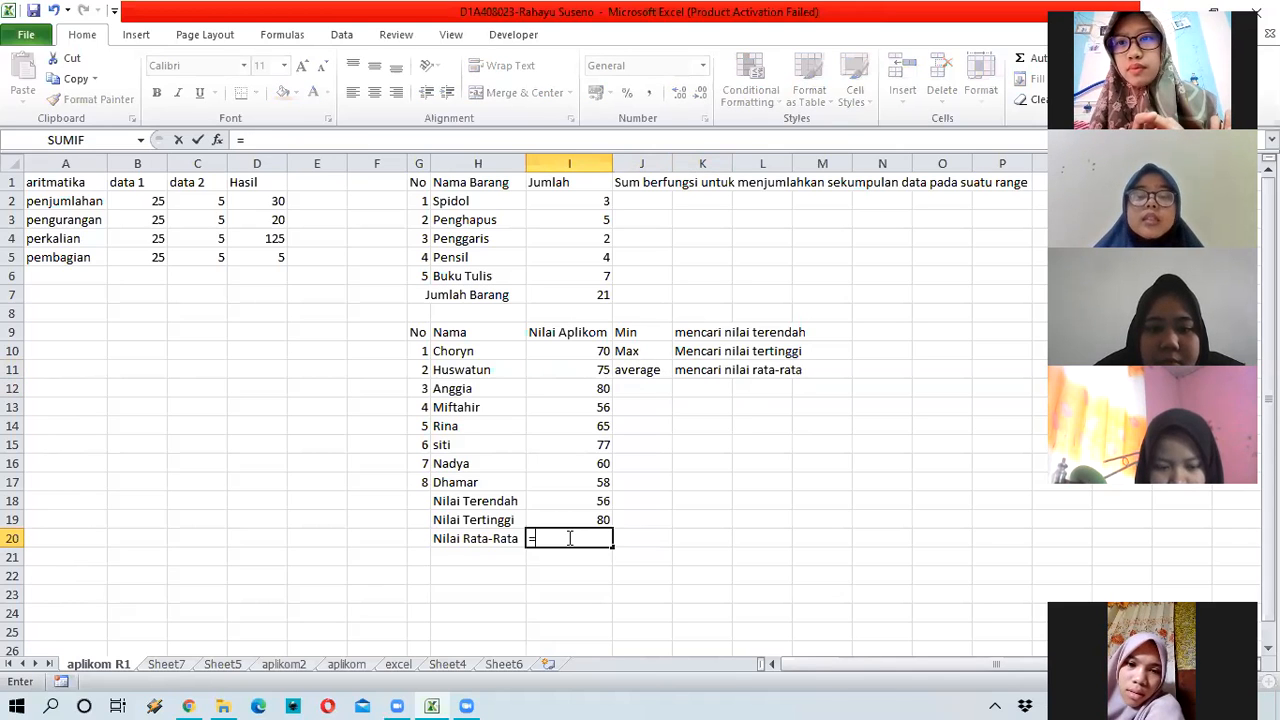
pyautogui.write('avera')
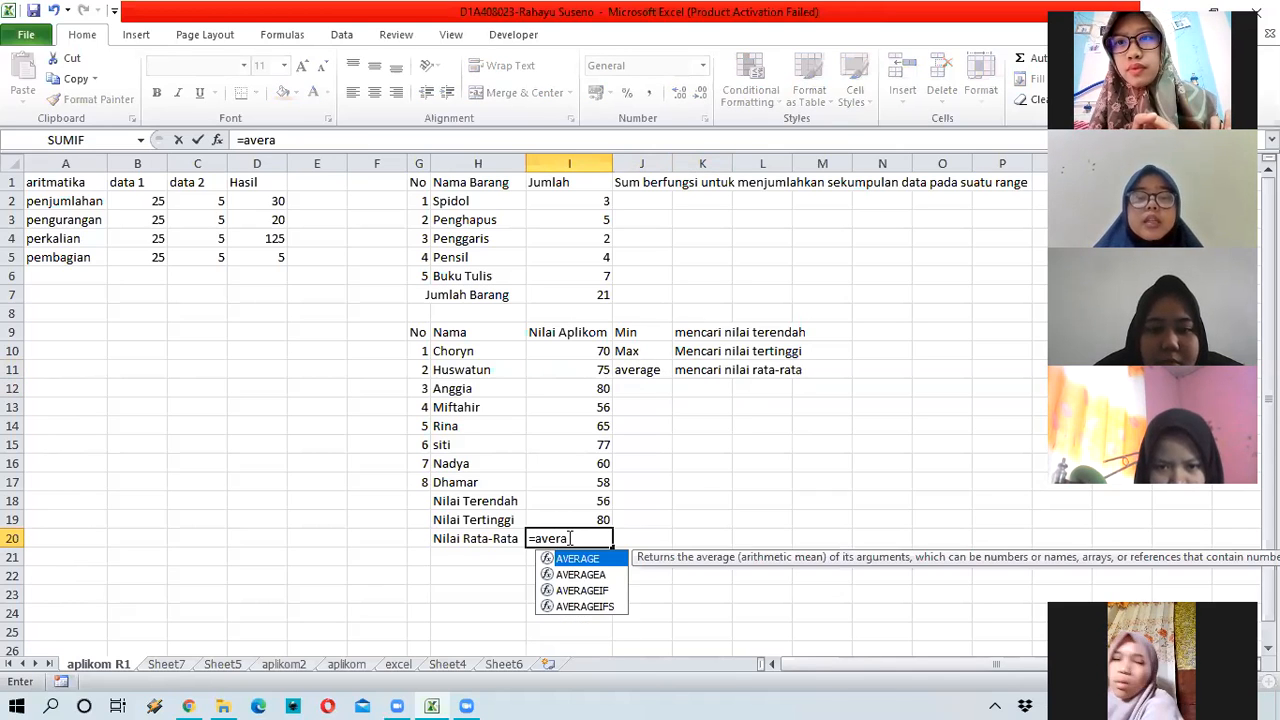
pyautogui.write('ge(')
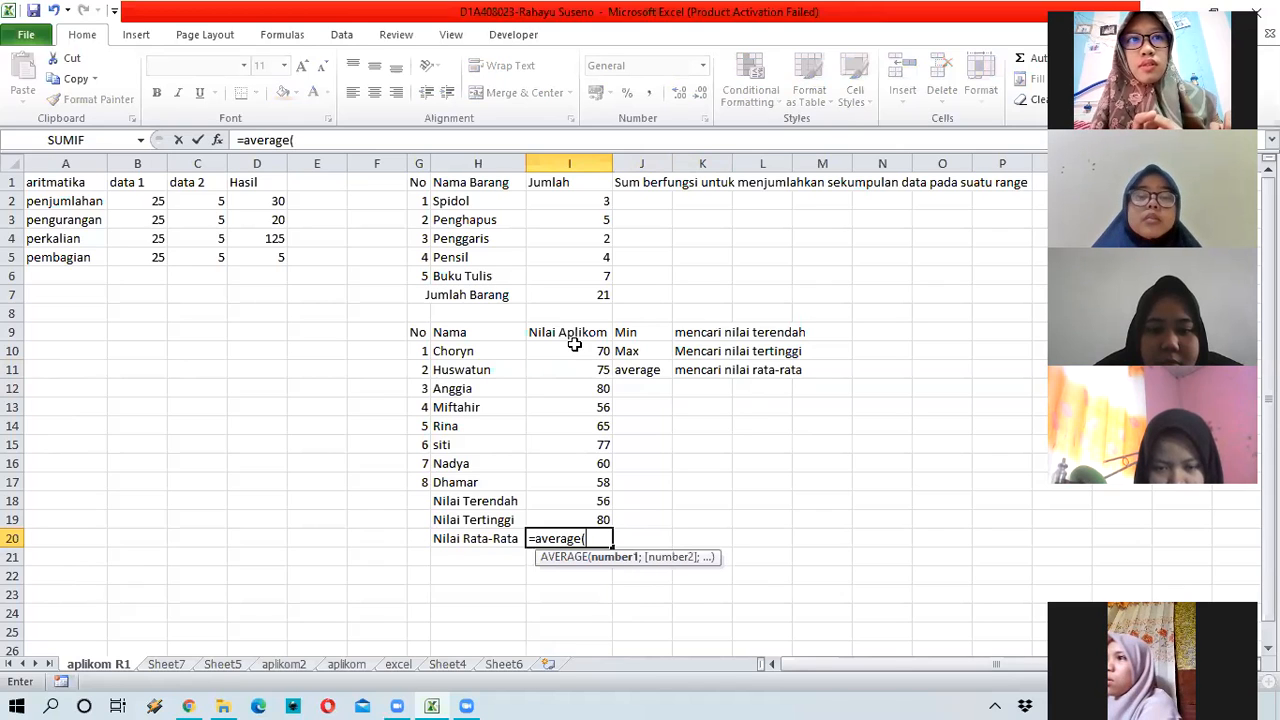
pyautogui.moveTo(574, 345); pyautogui.dragTo(582, 482)
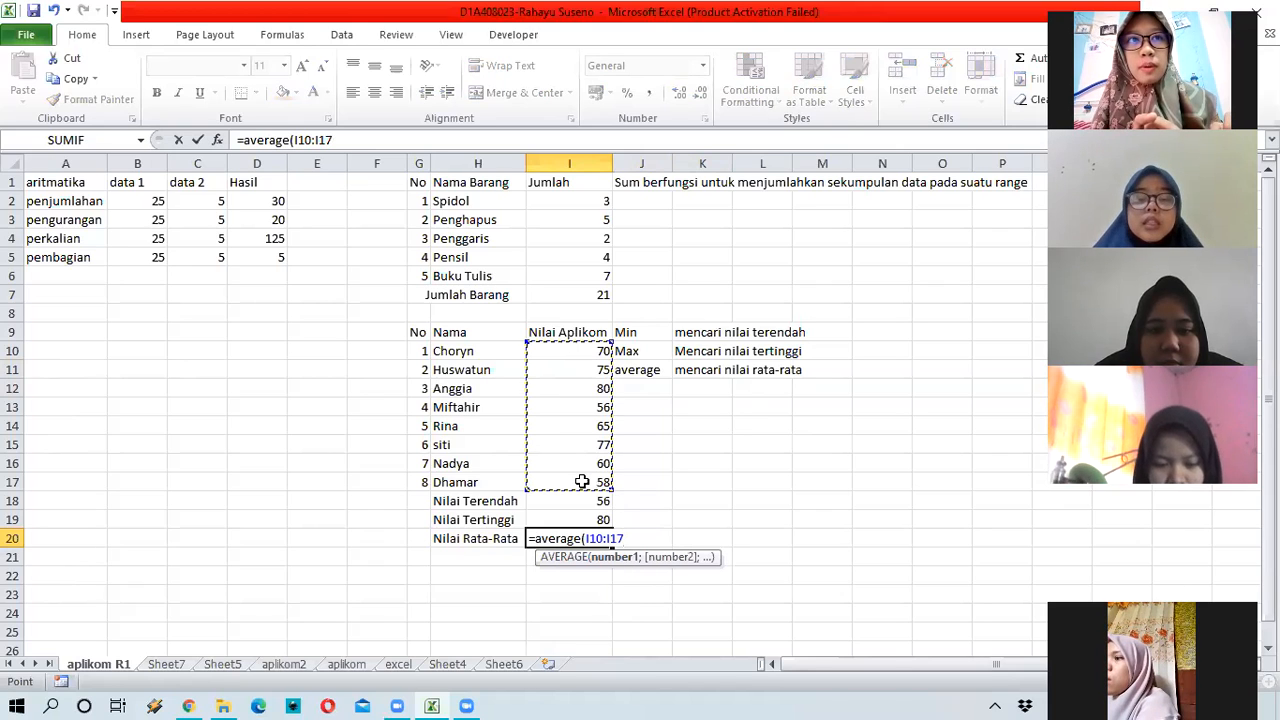
pyautogui.press('Return')
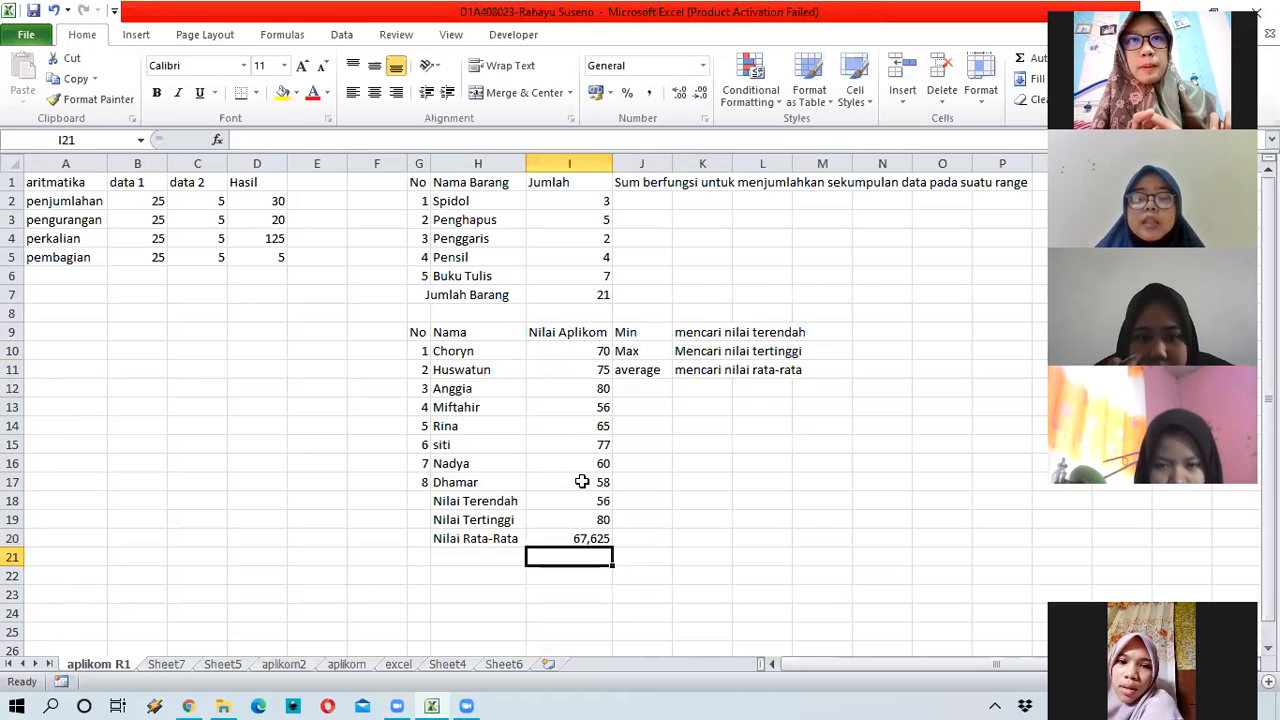
pyautogui.click(598, 538)
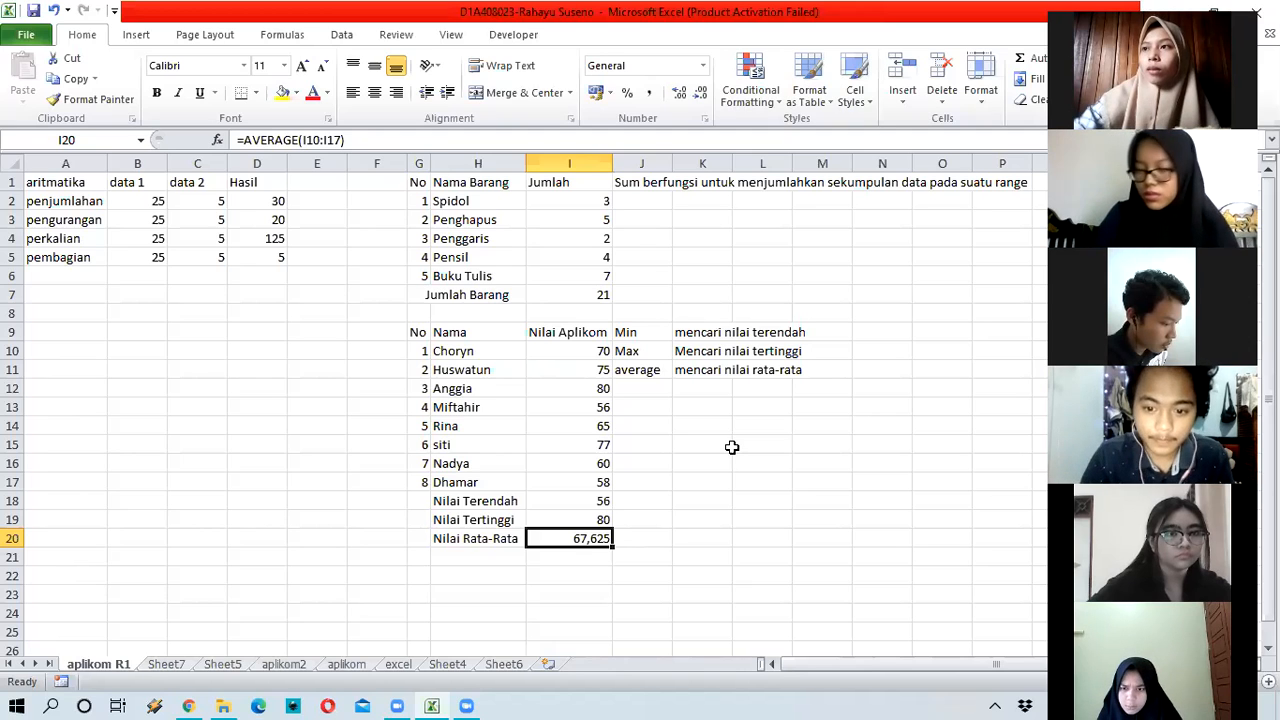
# Step: Cut the explanation after 'Sum' out of J1 and paste it into K1
pyautogui.click(640, 181)
pyautogui.moveTo(266, 140); pyautogui.dragTo(419, 140)
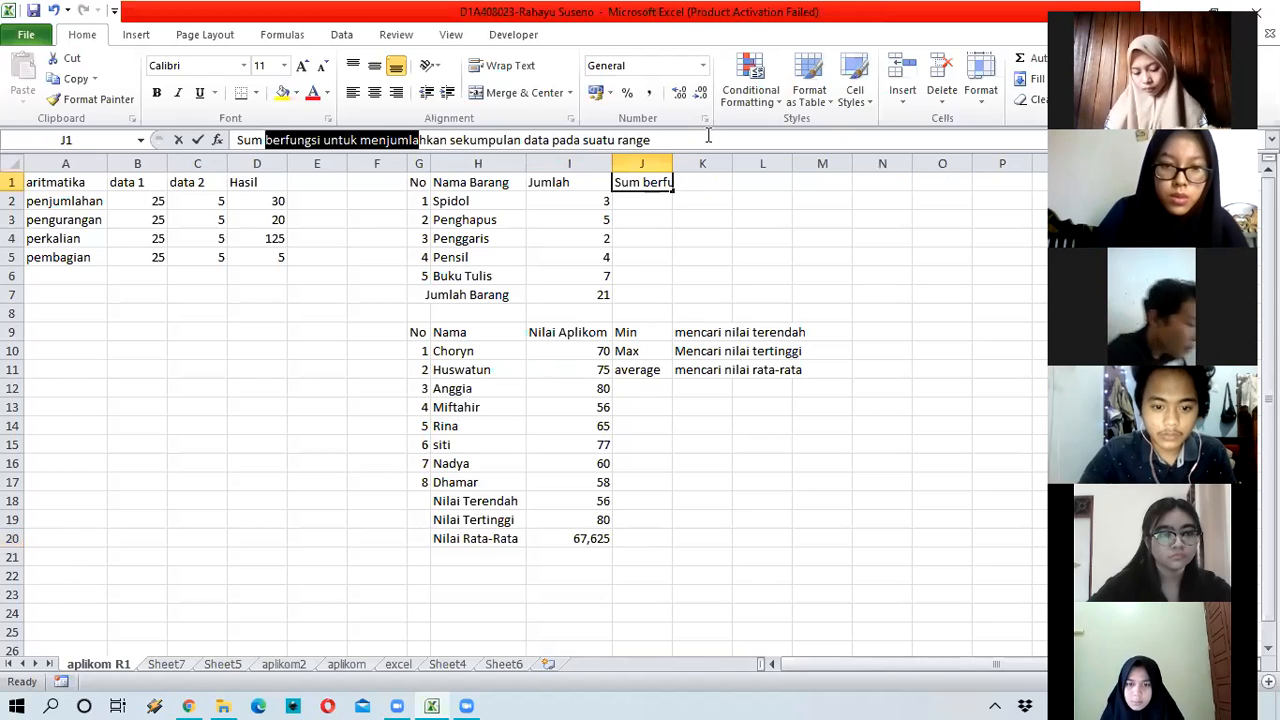
pyautogui.moveTo(708, 135); pyautogui.dragTo(721, 149)
pyautogui.hotkey('ctrl', 'x')
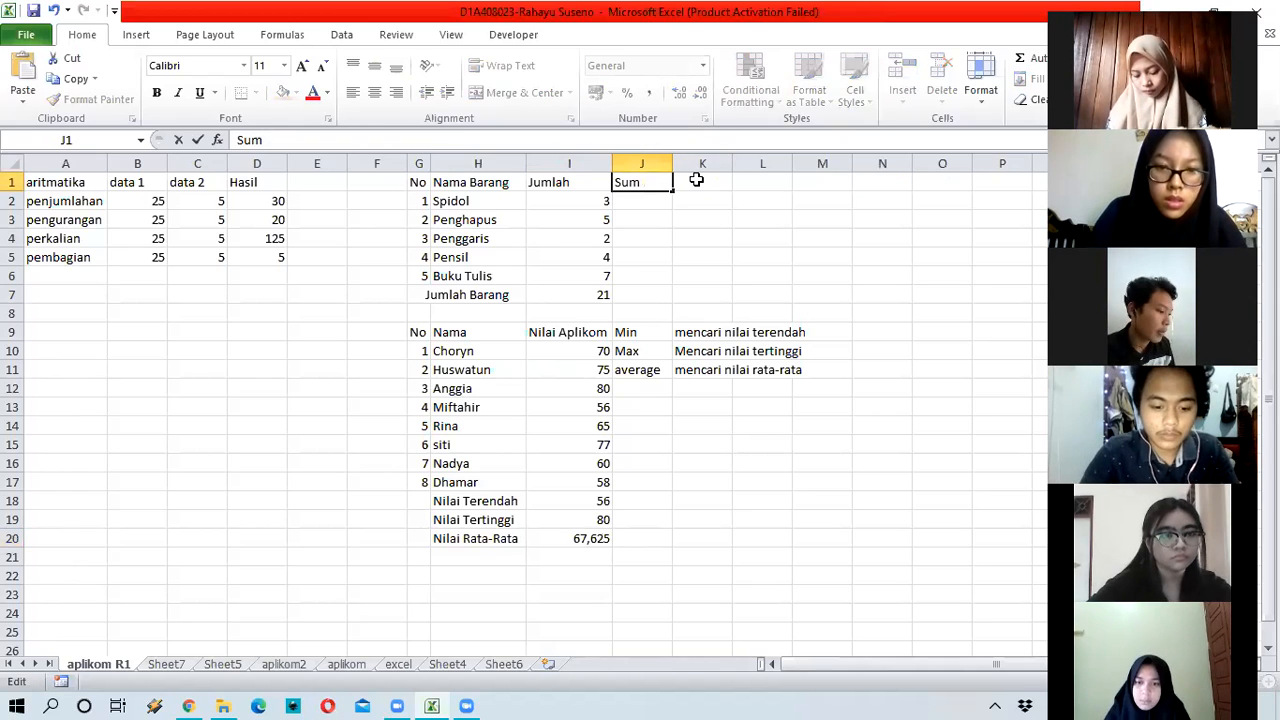
pyautogui.click(696, 179)
pyautogui.hotkey('ctrl', 'v')
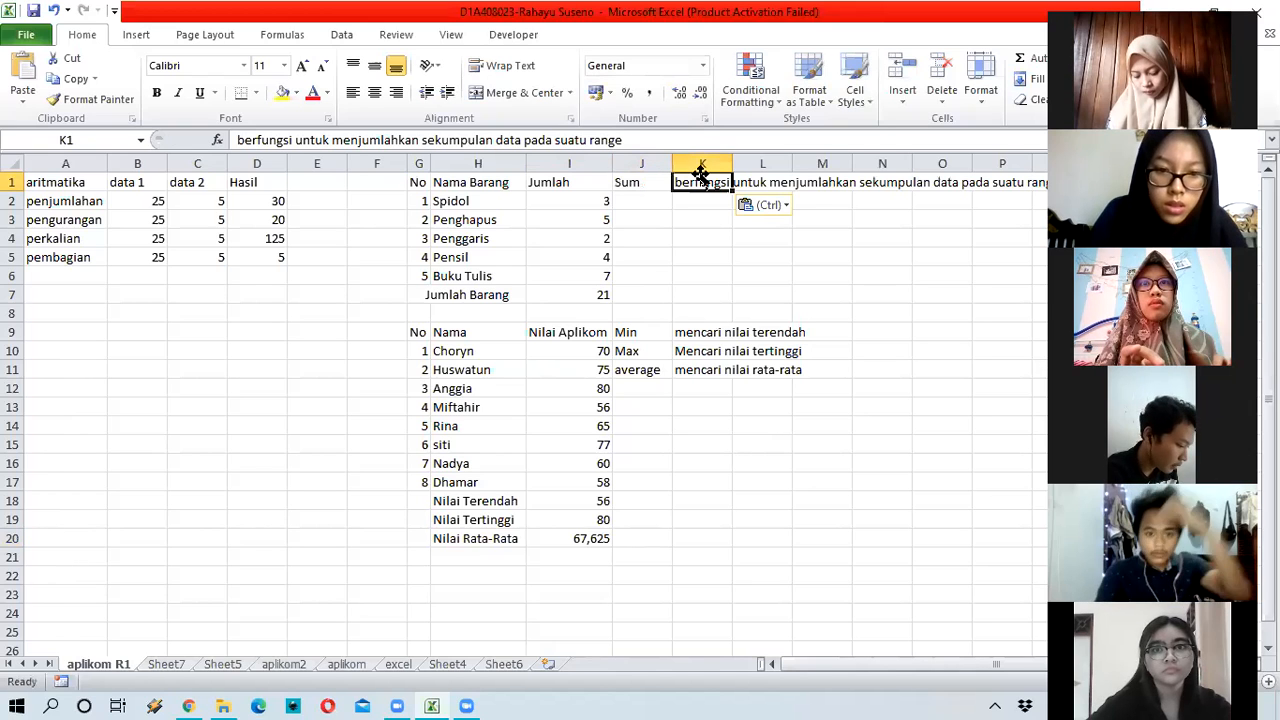
pyautogui.press('Return')
pyautogui.click(715, 427)
pyautogui.click(296, 478)
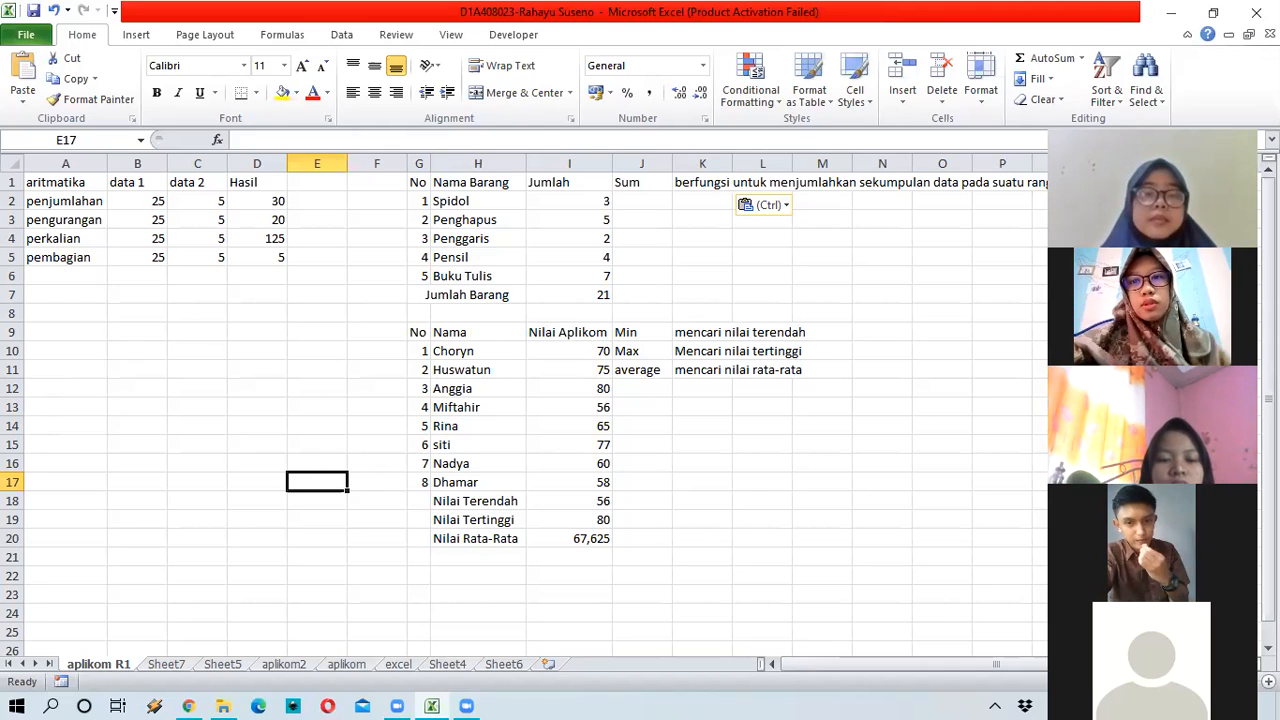
pyautogui.click(580, 537)
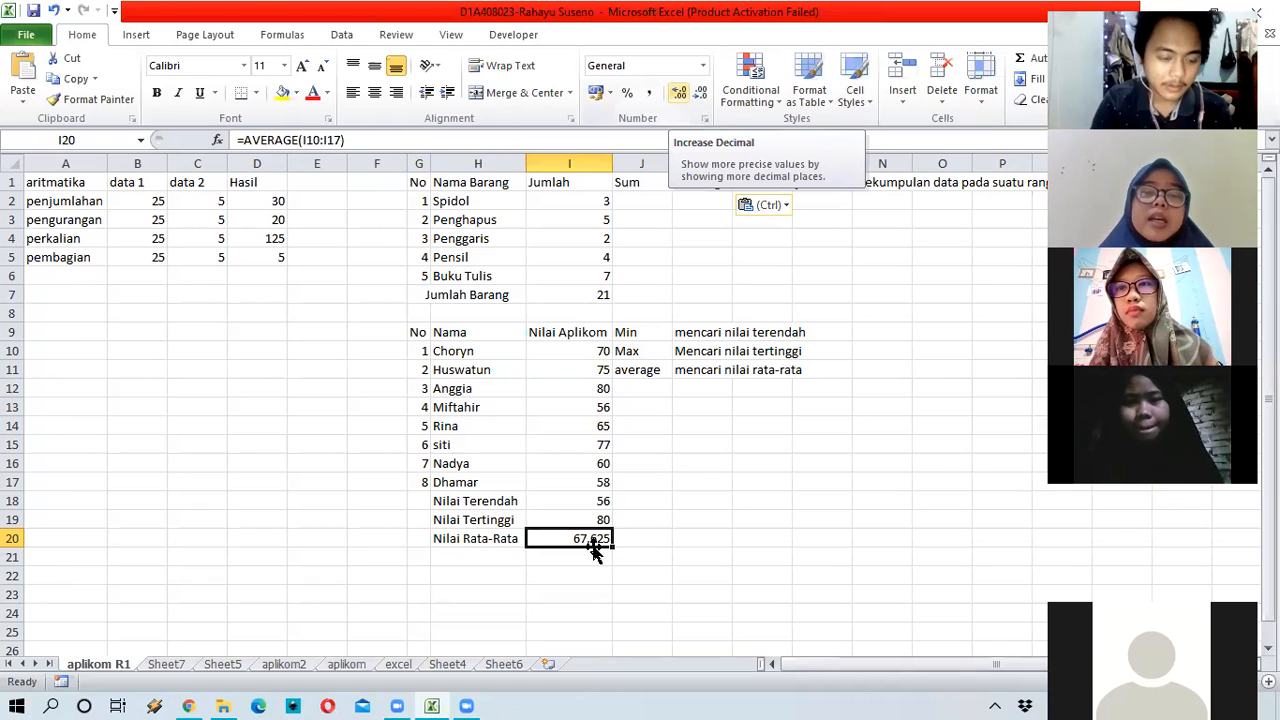
# Step: Adjust the decimal places of the I20 average until it shows 67,63
pyautogui.doubleClick(679, 94)
pyautogui.doubleClick(703, 96)
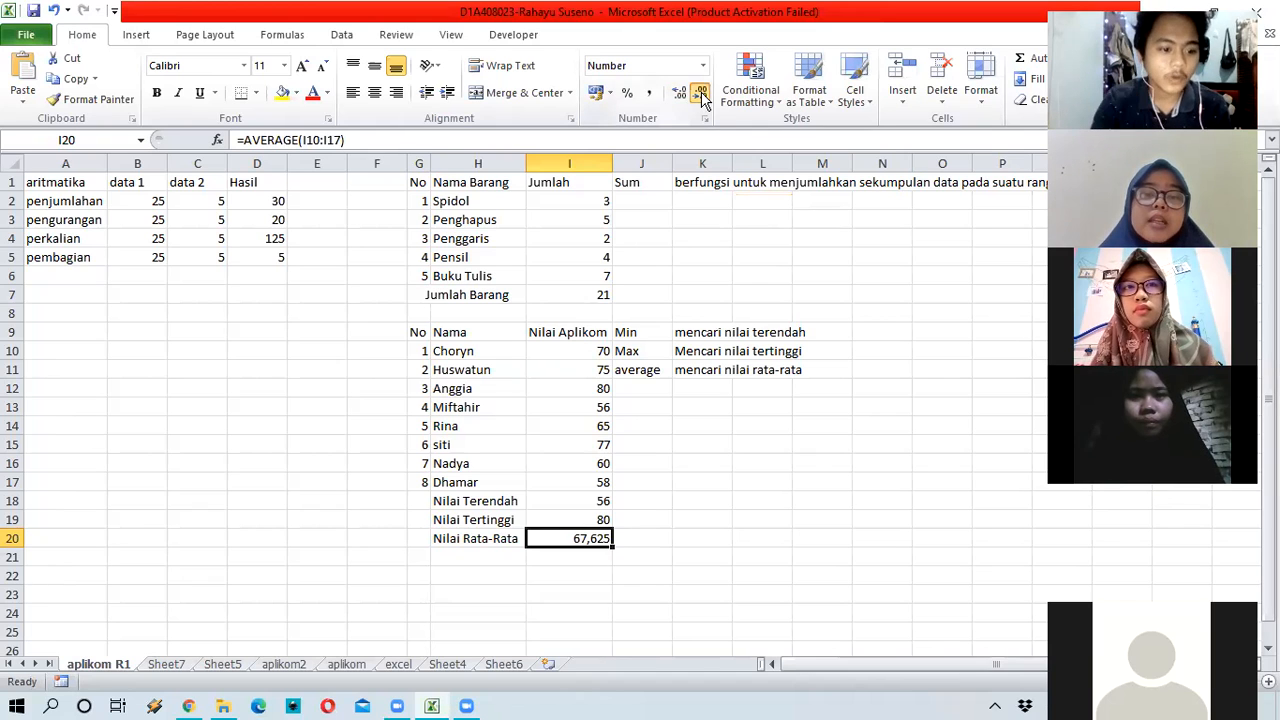
pyautogui.doubleClick(703, 96)
pyautogui.click(703, 96)
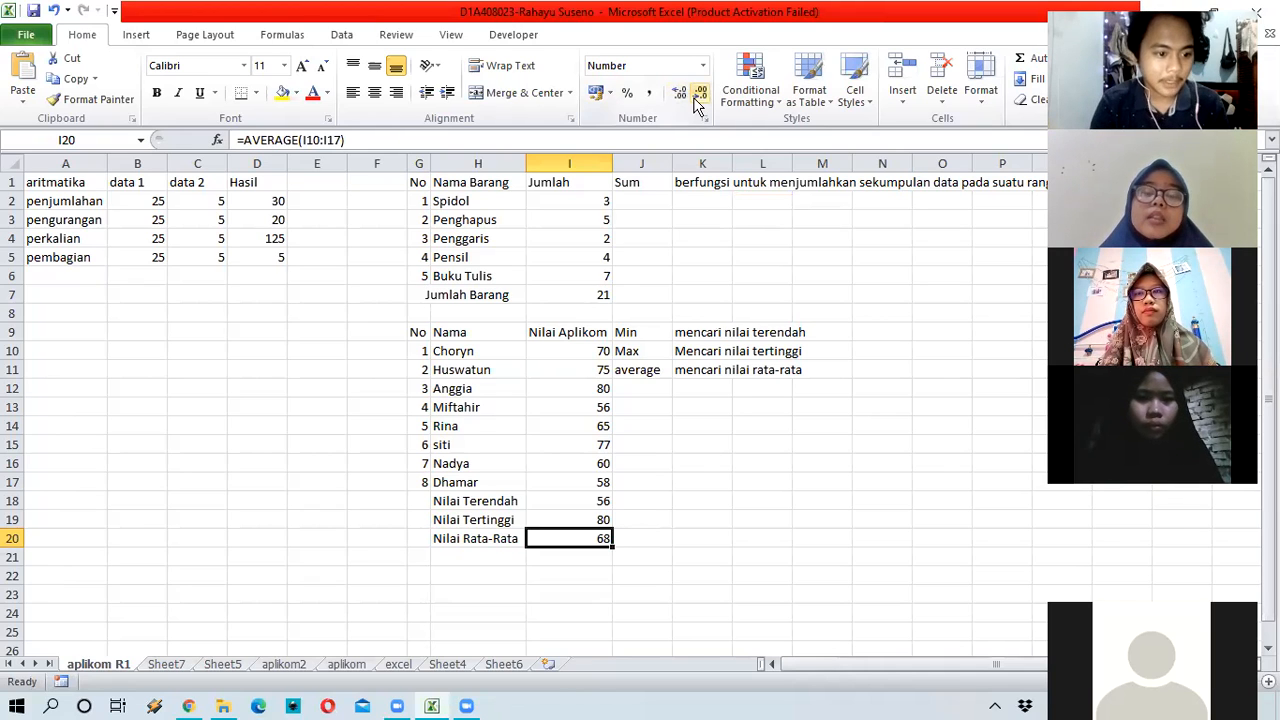
pyautogui.click(680, 96)
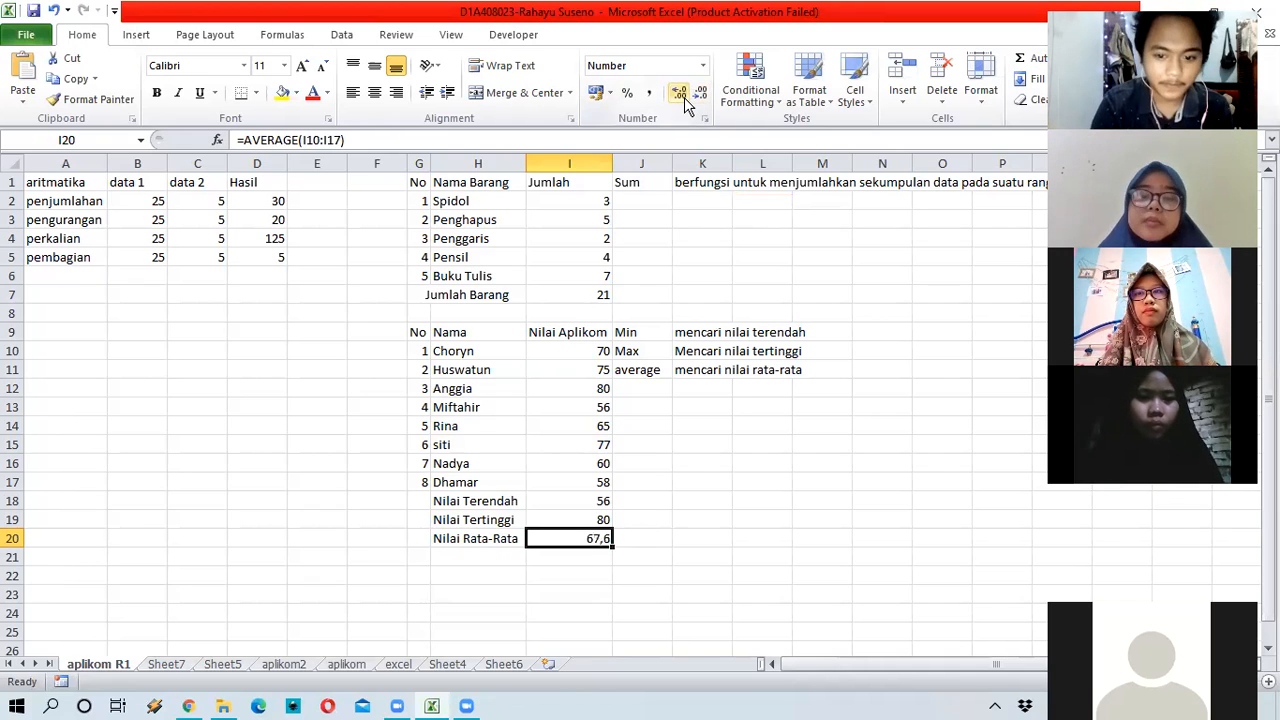
pyautogui.click(684, 98)
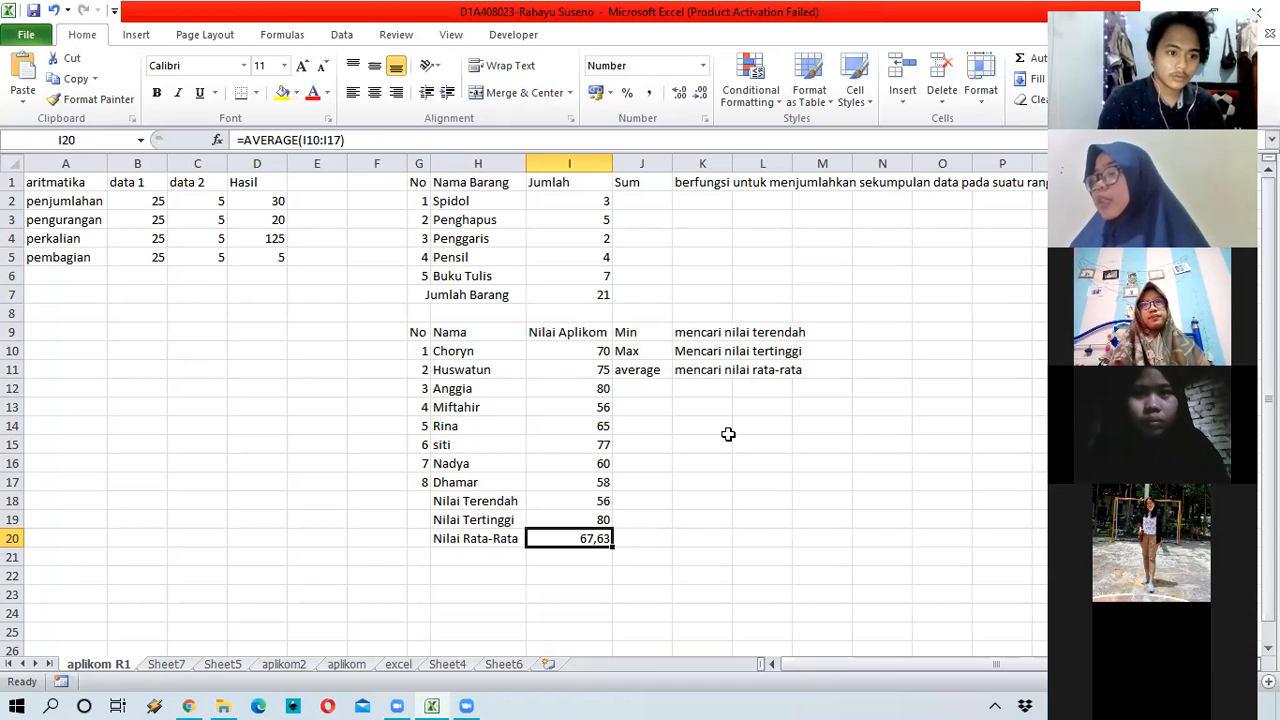
# Step: Replace G10 with 'x' and fill it down the No column to row 17
pyautogui.click(418, 351)
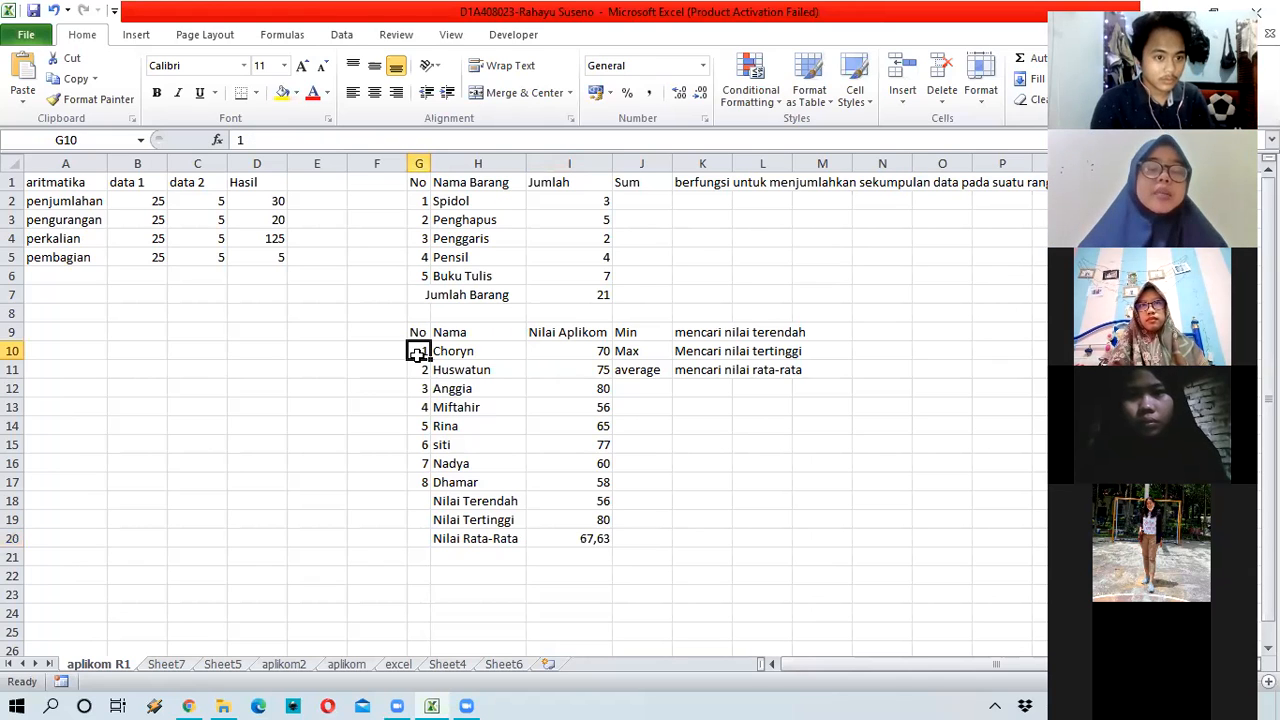
pyautogui.write('x')
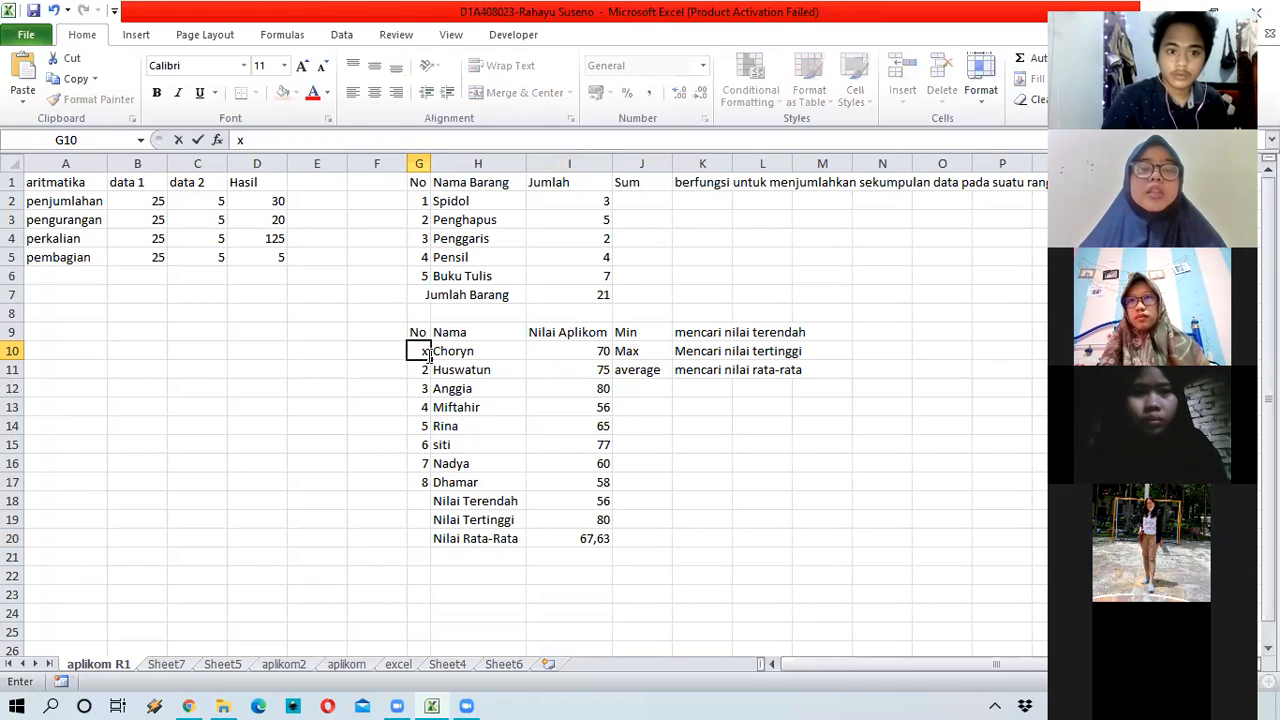
pyautogui.moveTo(420, 419); pyautogui.dragTo(418, 483)
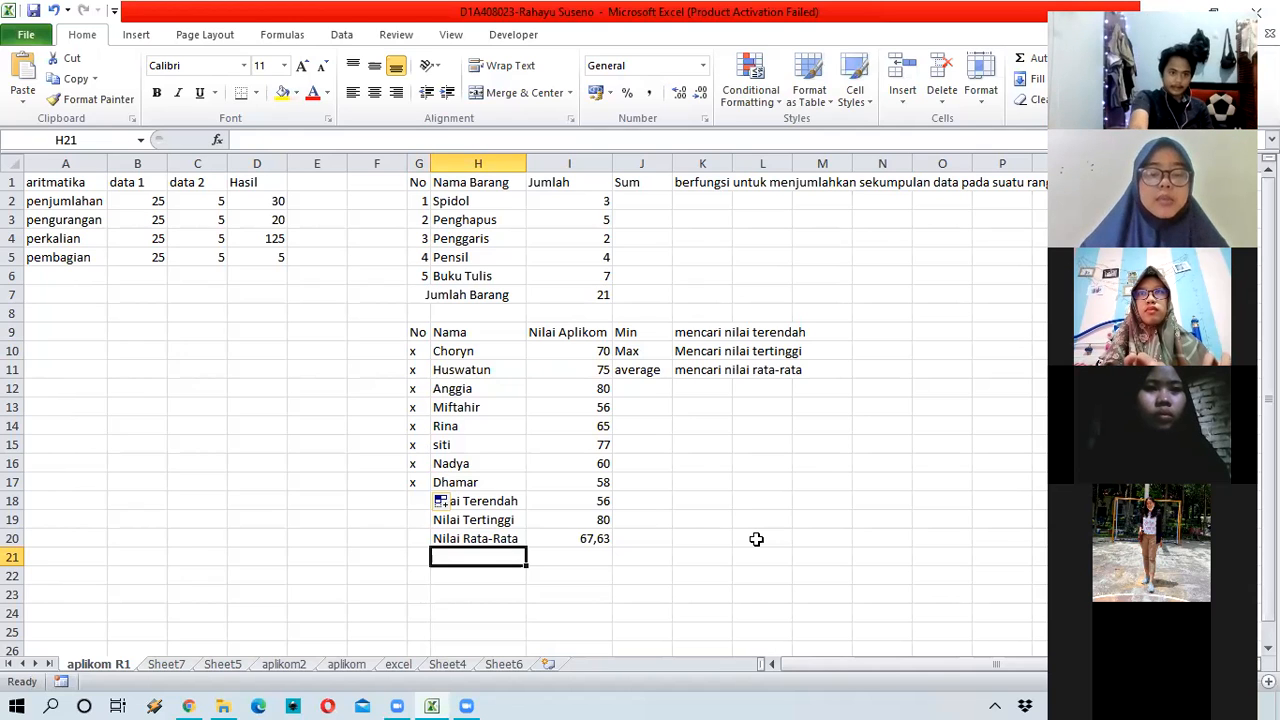
# Step: Type 'Jumlah Mahasiswa' in H21 and widen column H to fit it
pyautogui.write('Jumlah ')
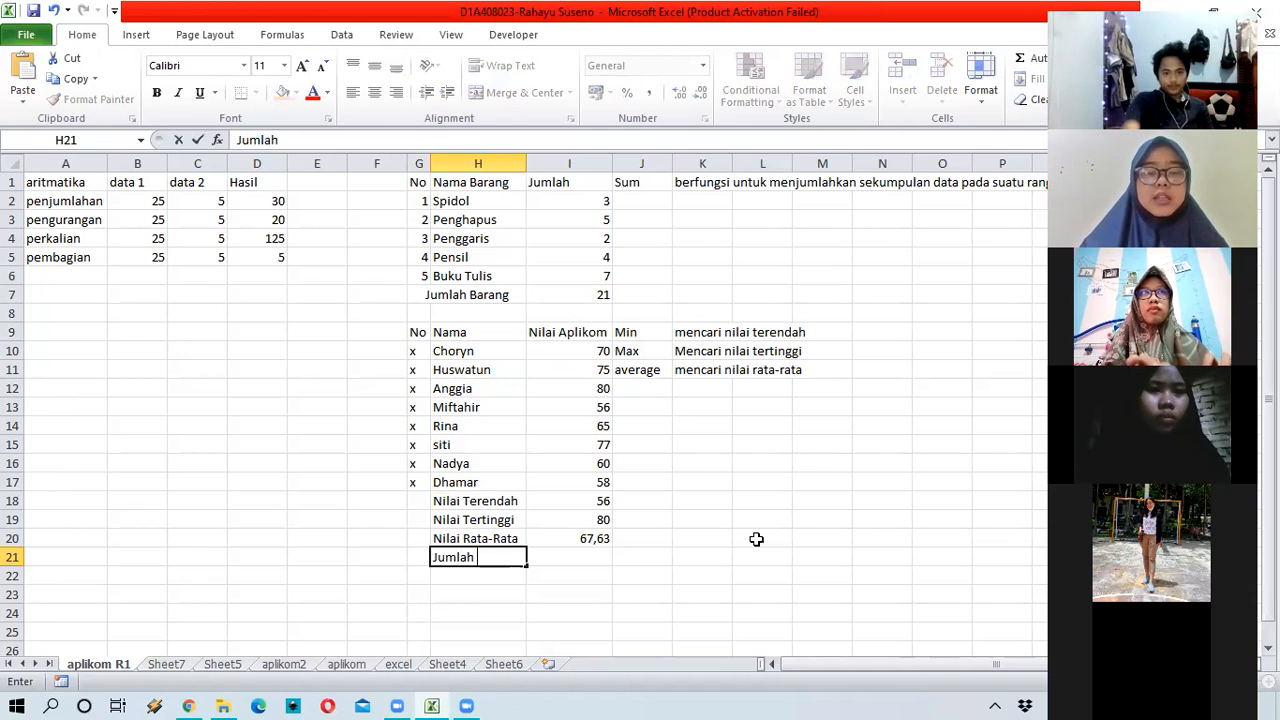
pyautogui.write('Mahasiswa')
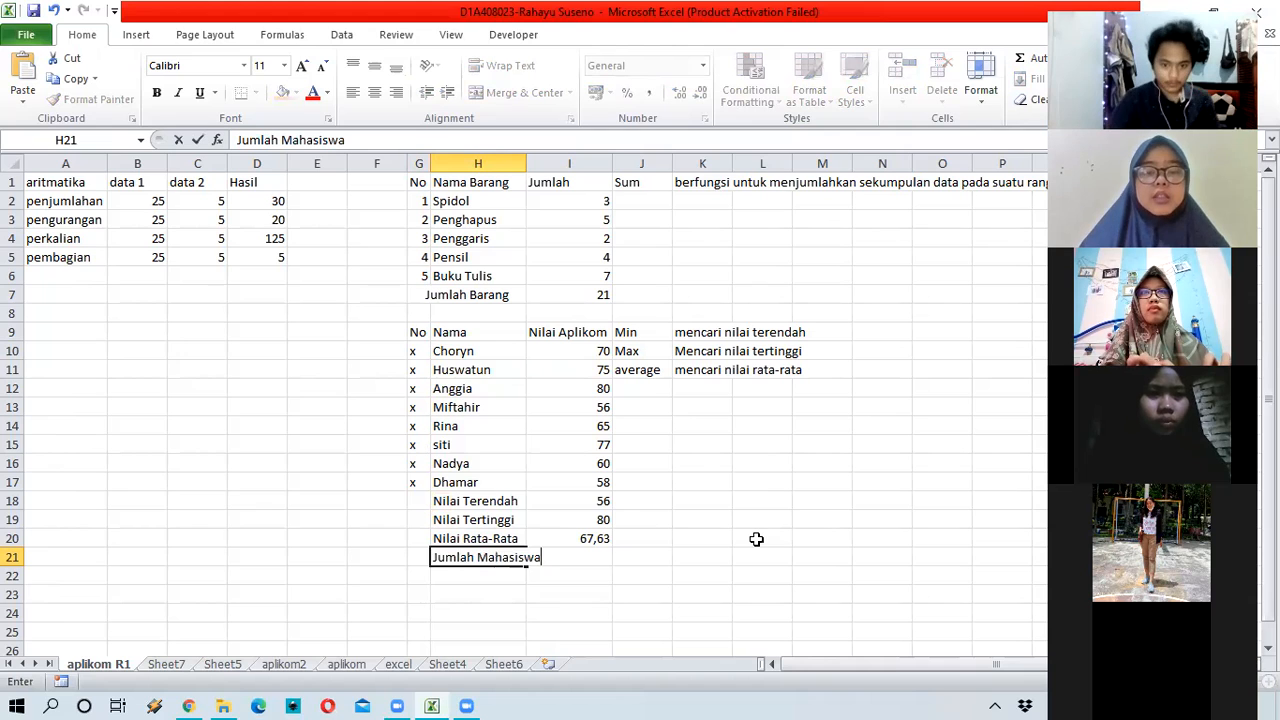
pyautogui.doubleClick(519, 163)
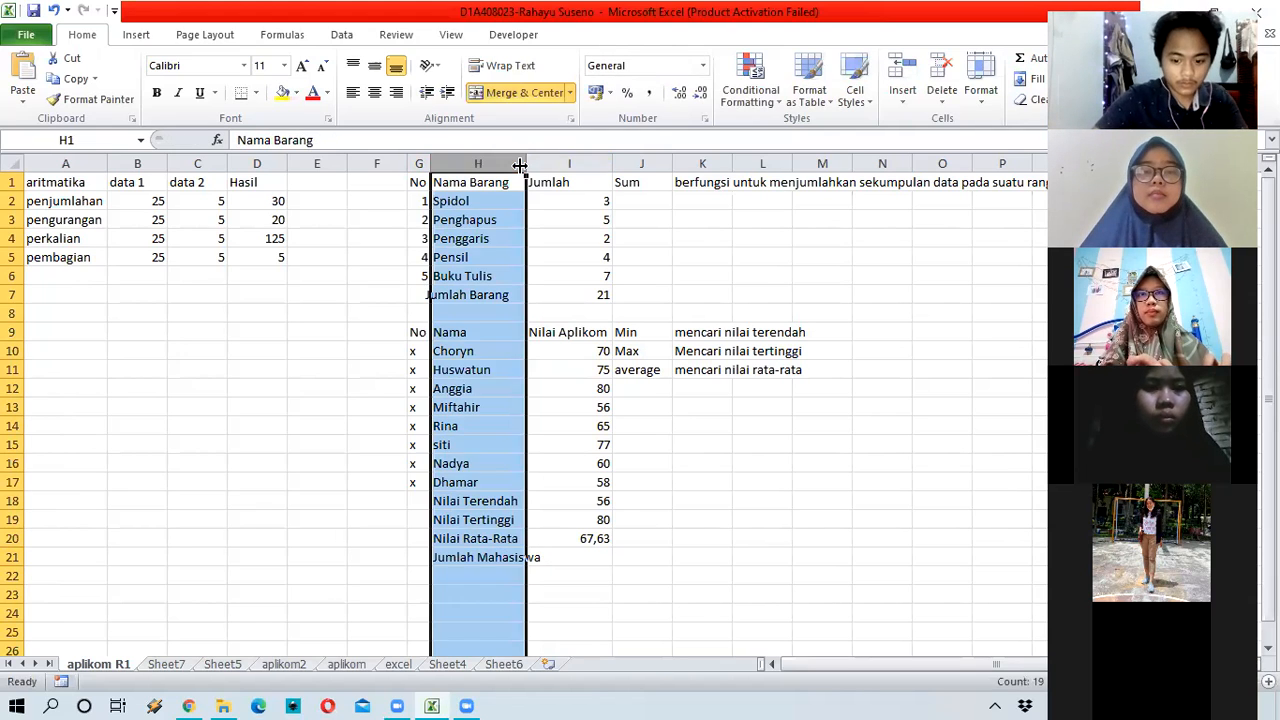
pyautogui.click(594, 557)
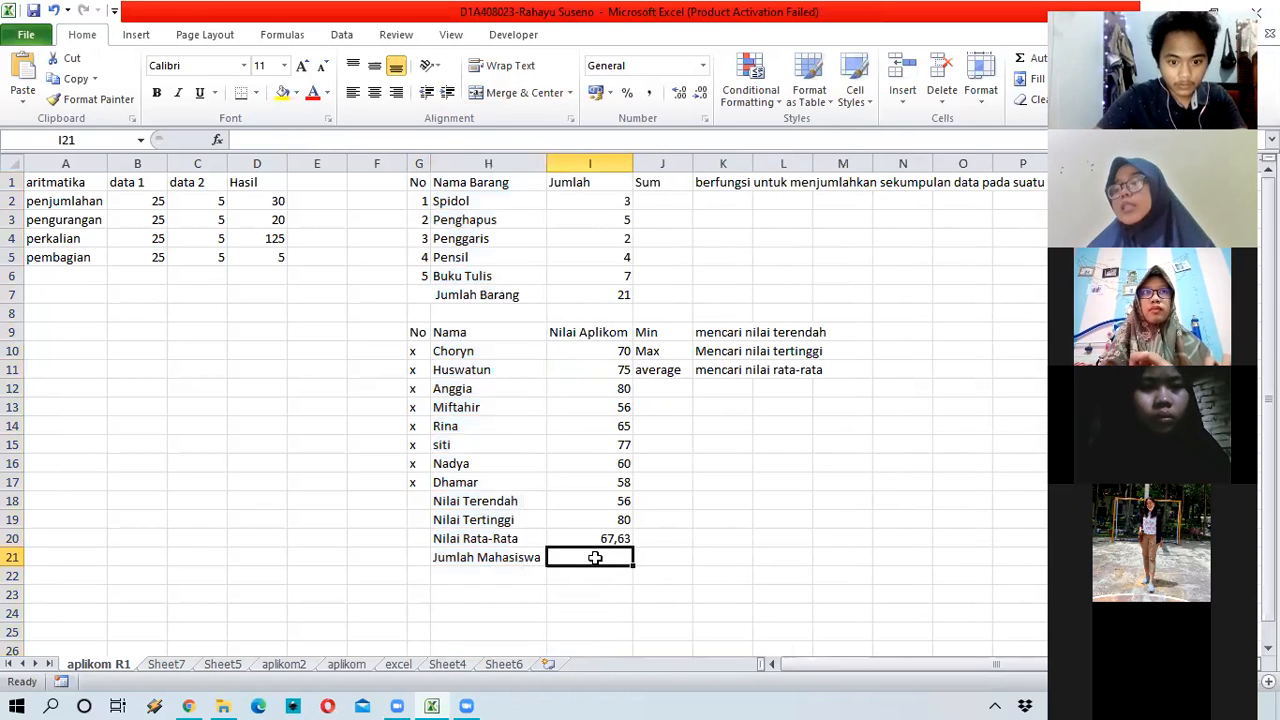
# Step: Add 'count' in J12 with the note 'menghitung jumlah data' in K12
pyautogui.click(664, 388)
pyautogui.write('c')
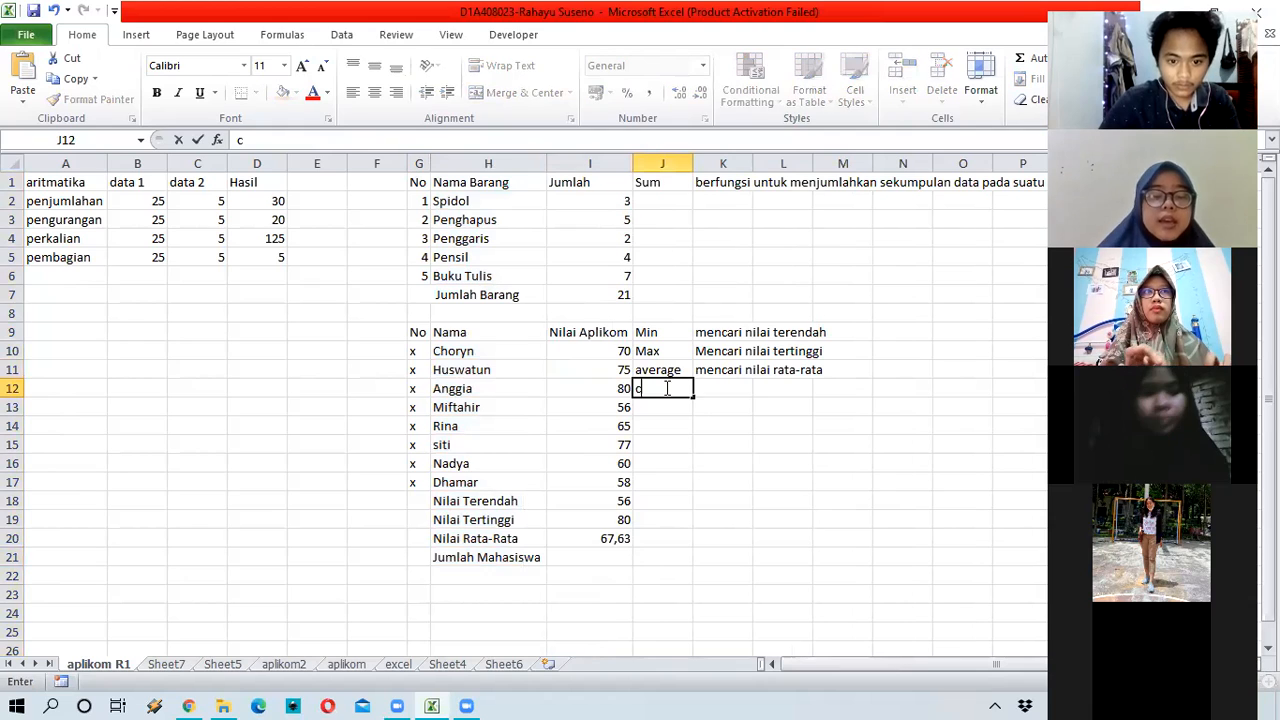
pyautogui.write('o')
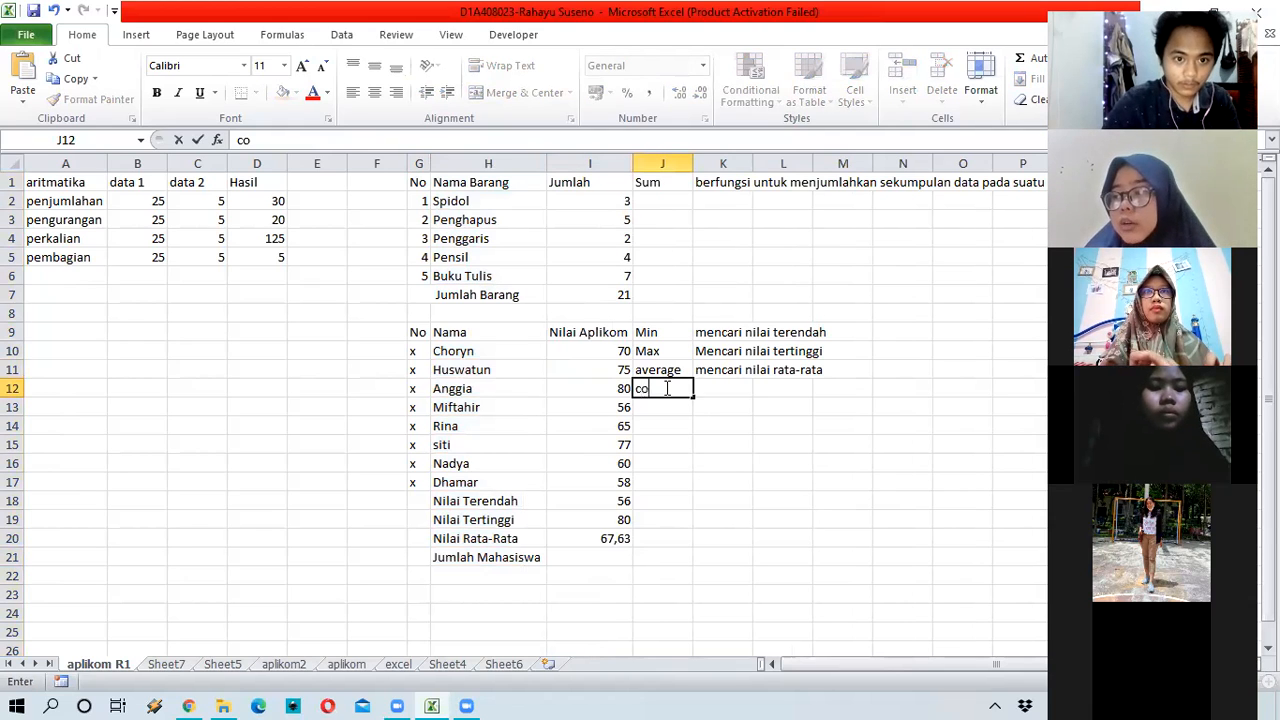
pyautogui.write('un')
pyautogui.press('Tab')
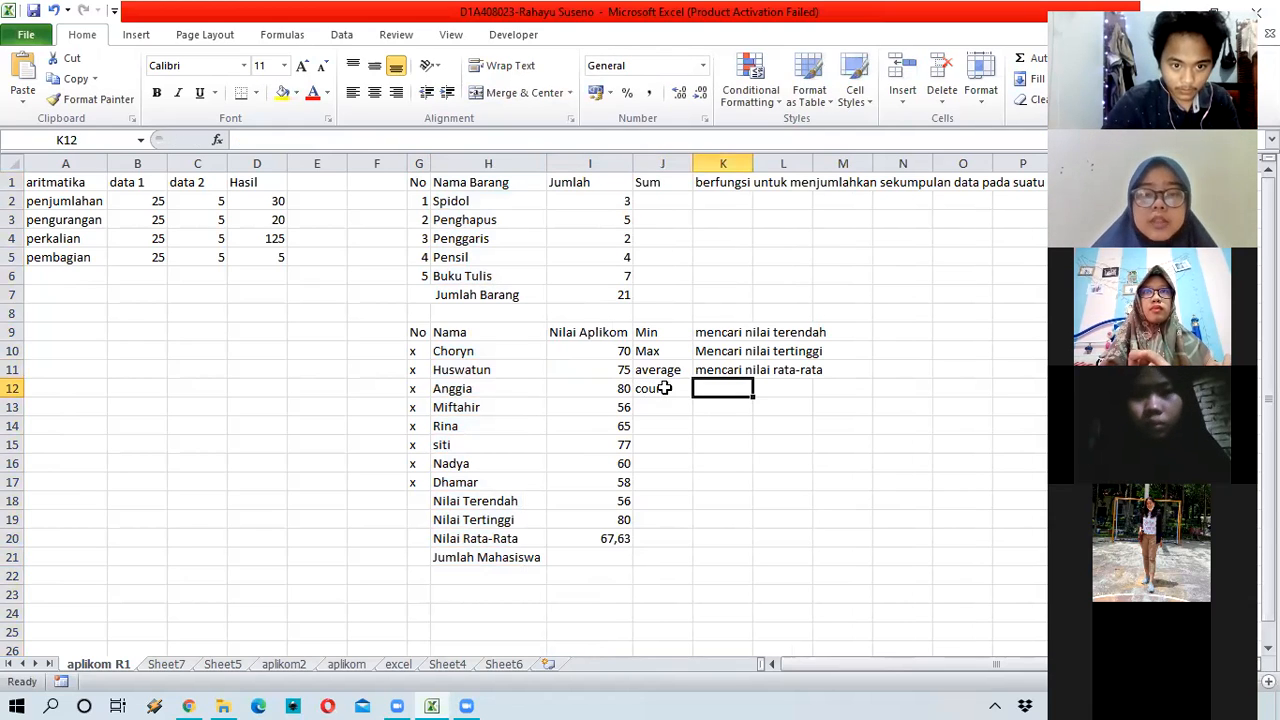
pyautogui.write('meng')
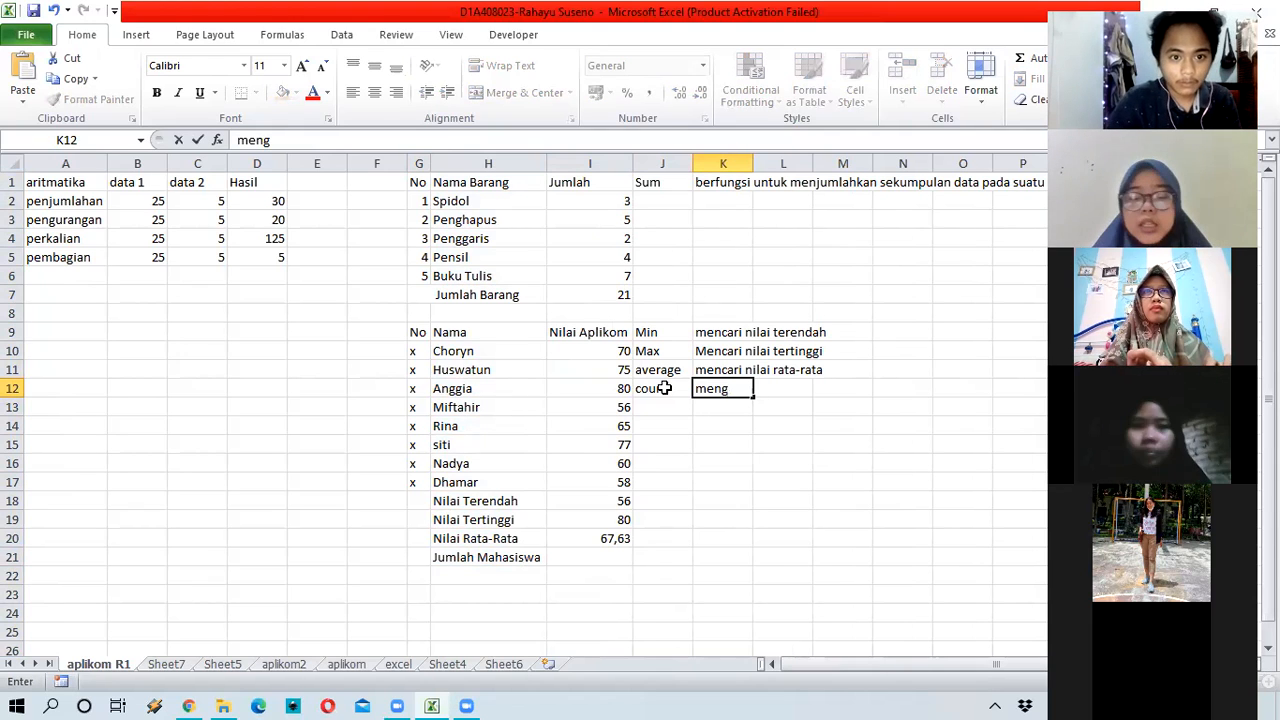
pyautogui.write('hitung')
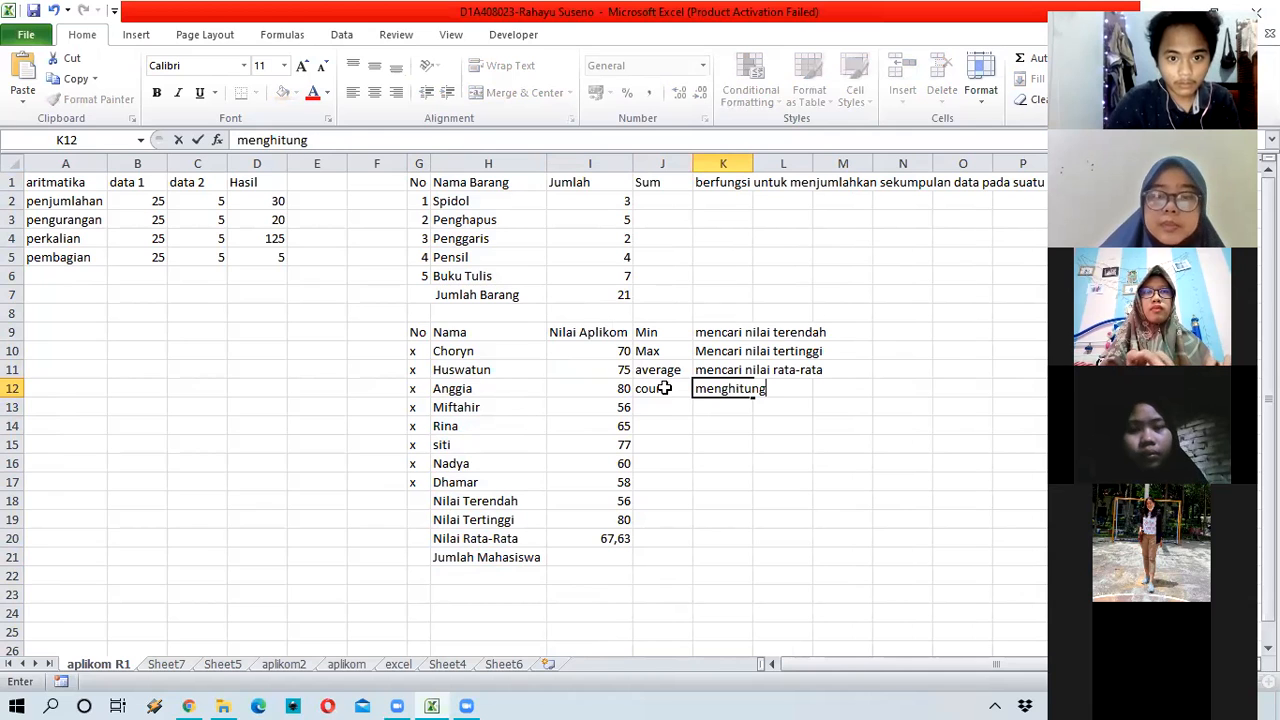
pyautogui.write(' juml')
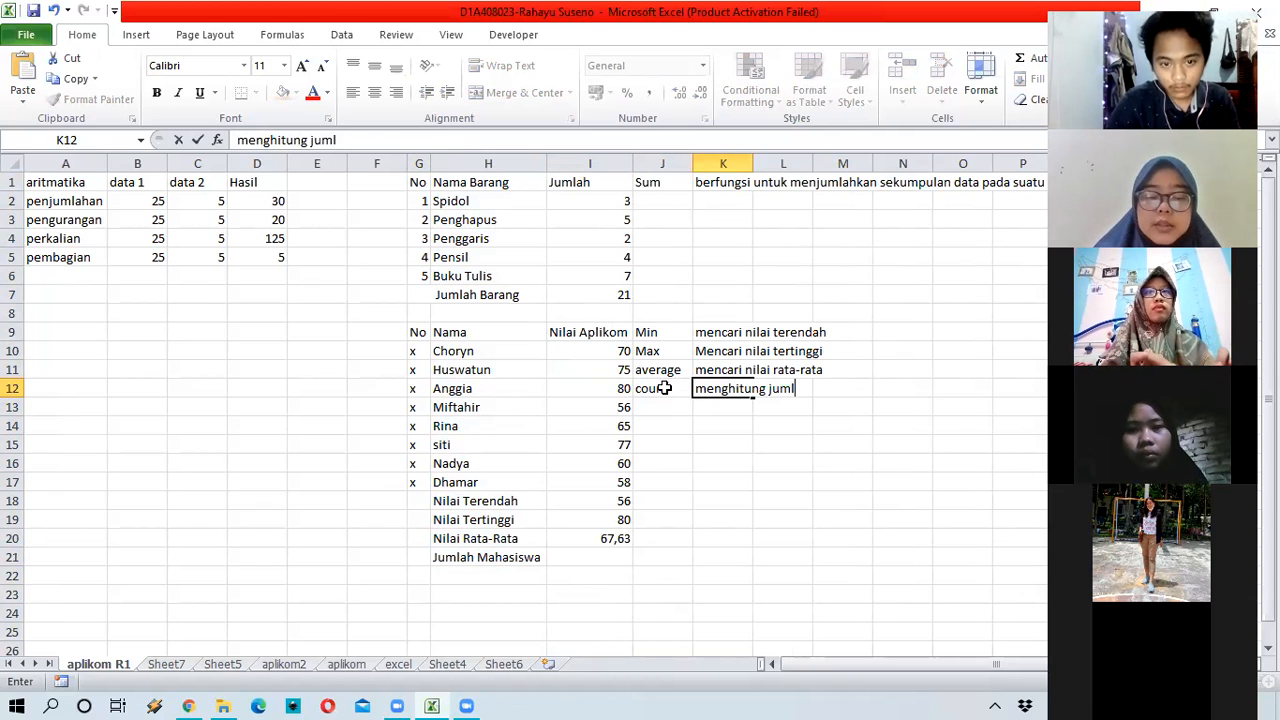
pyautogui.write('ah data')
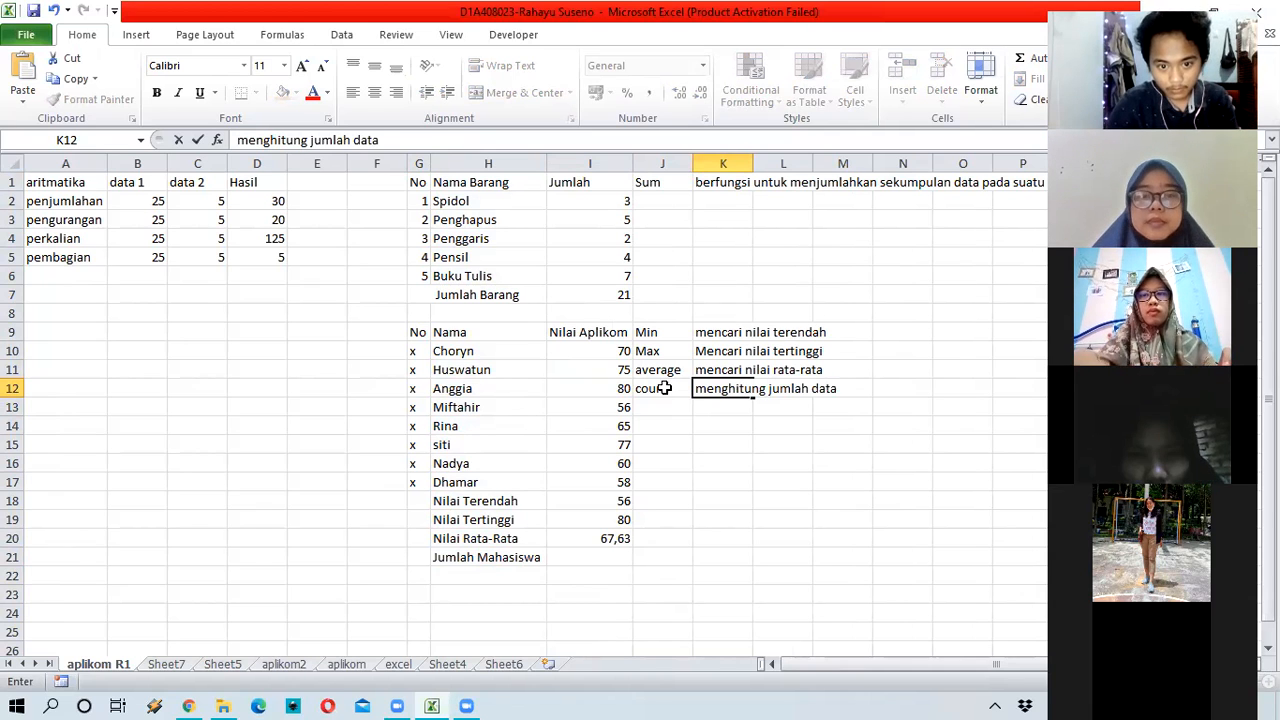
pyautogui.press('Return')
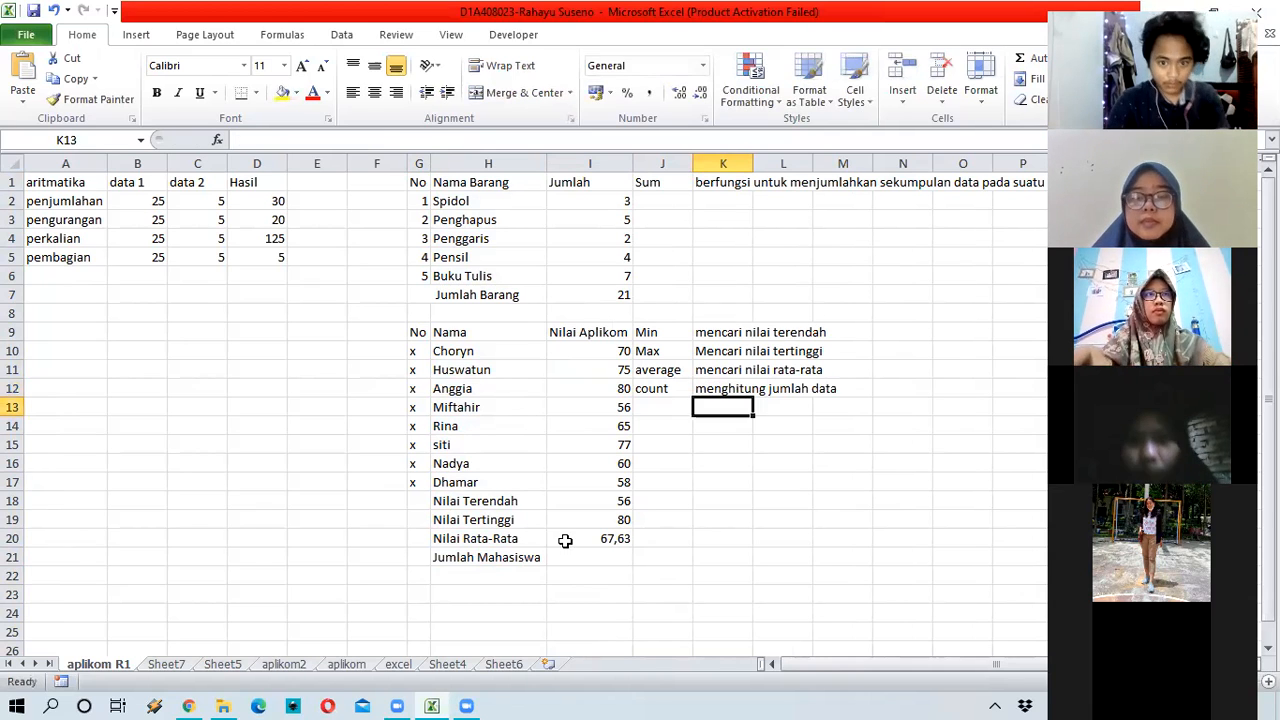
# Step: Enter =COUNT(I10:I17) in I21 so Jumlah Mahasiswa shows 8
pyautogui.click(630, 557)
pyautogui.write('=')
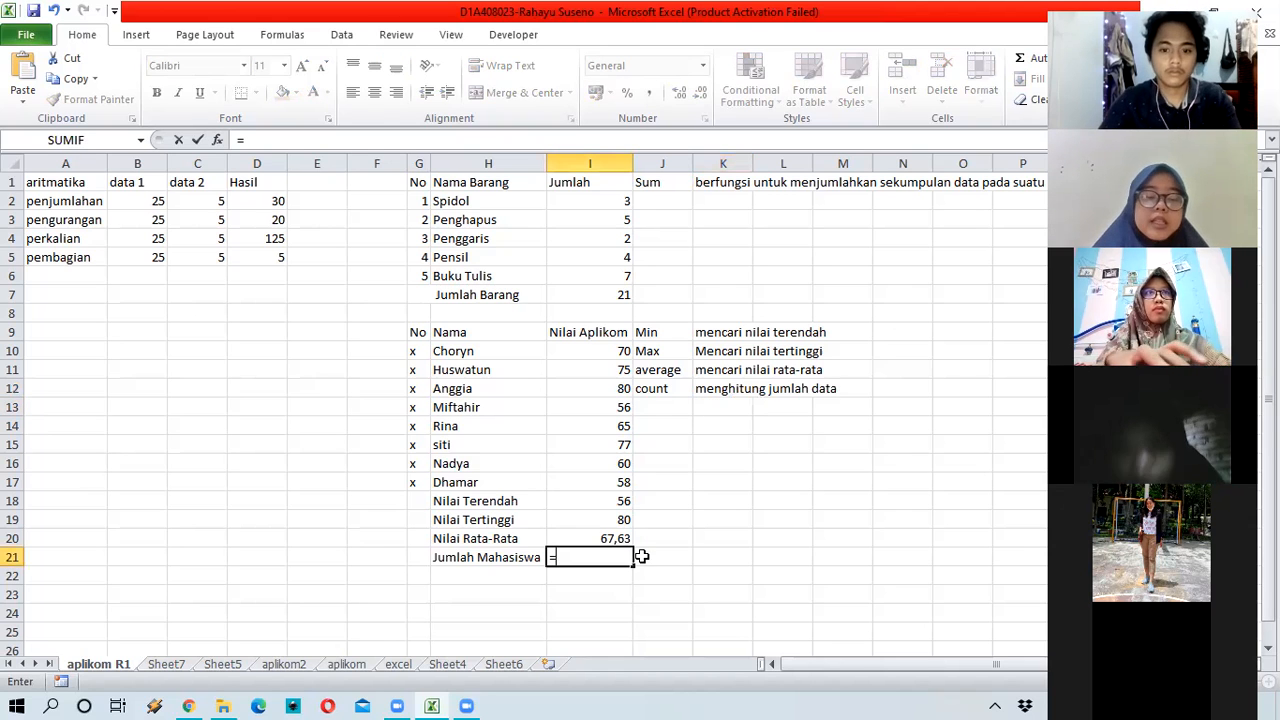
pyautogui.write('c')
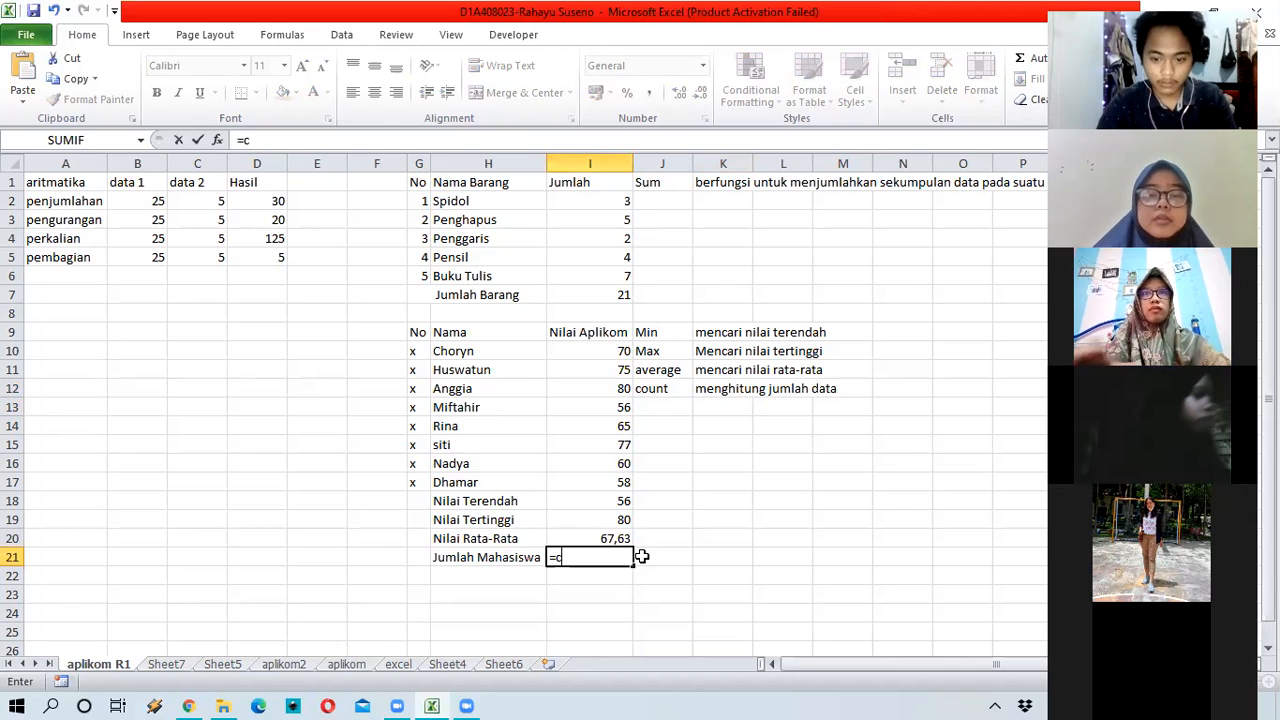
pyautogui.write('oun')
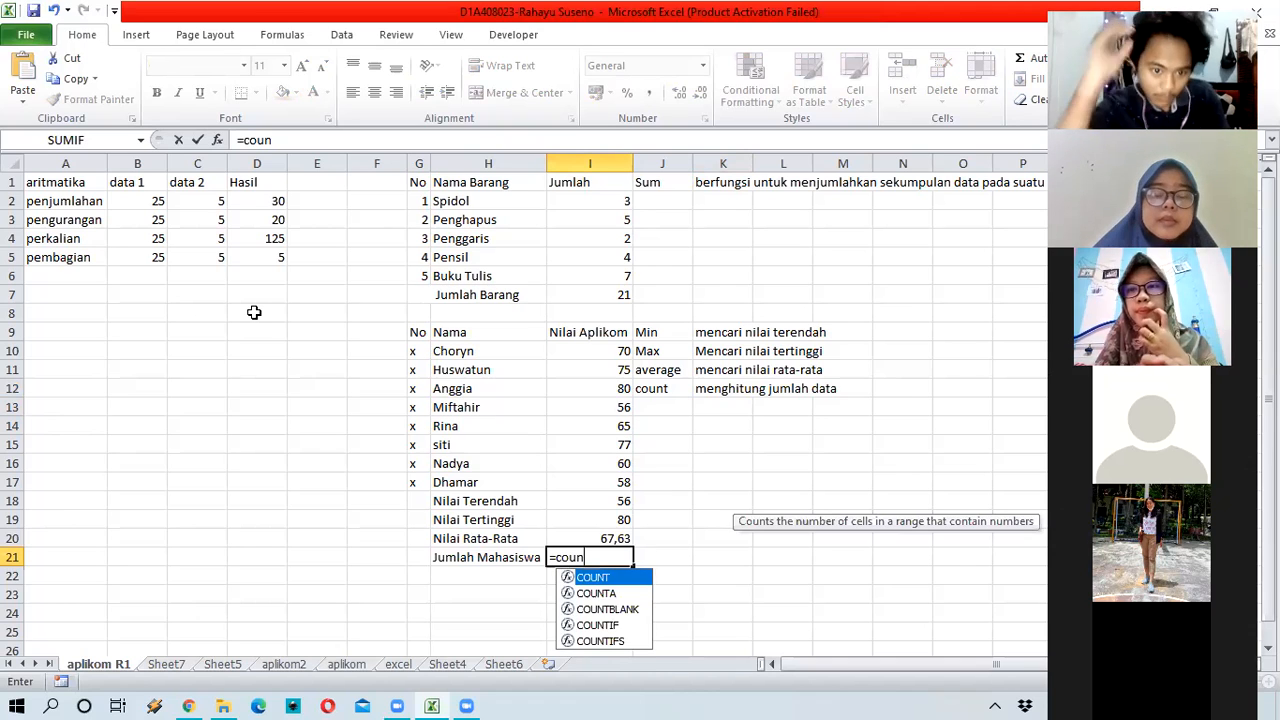
pyautogui.write('t')
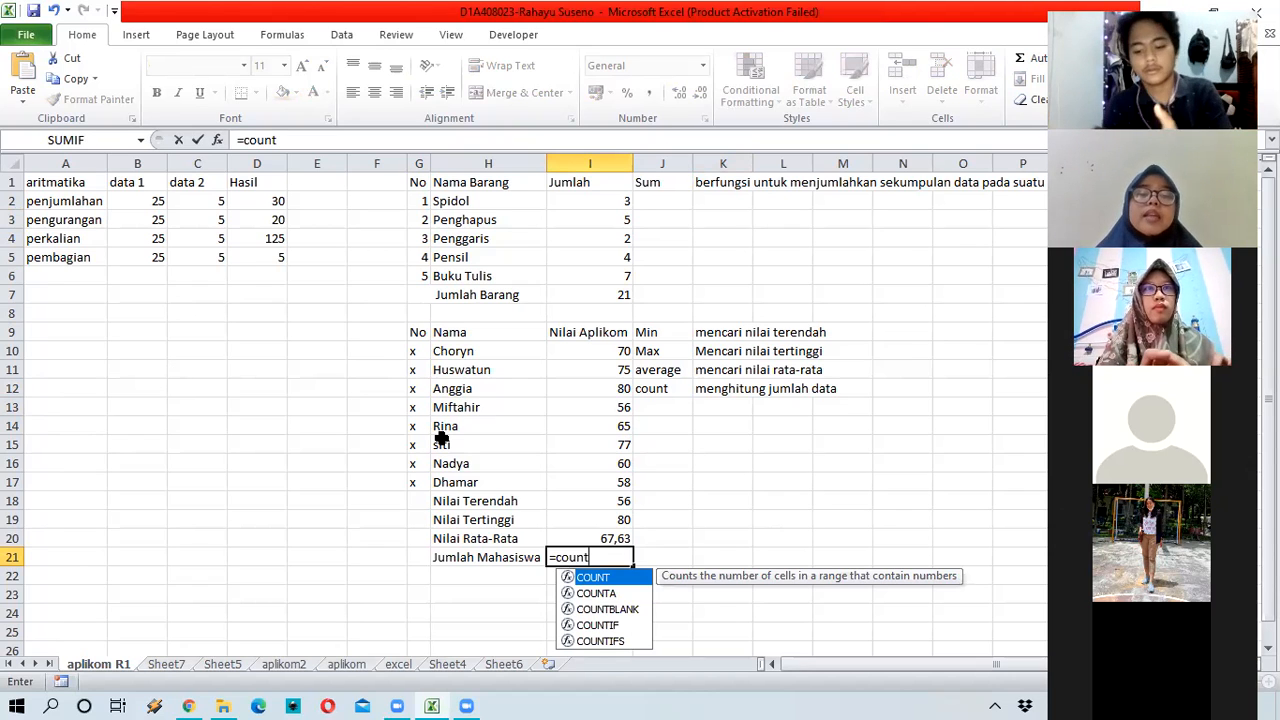
pyautogui.write('(')
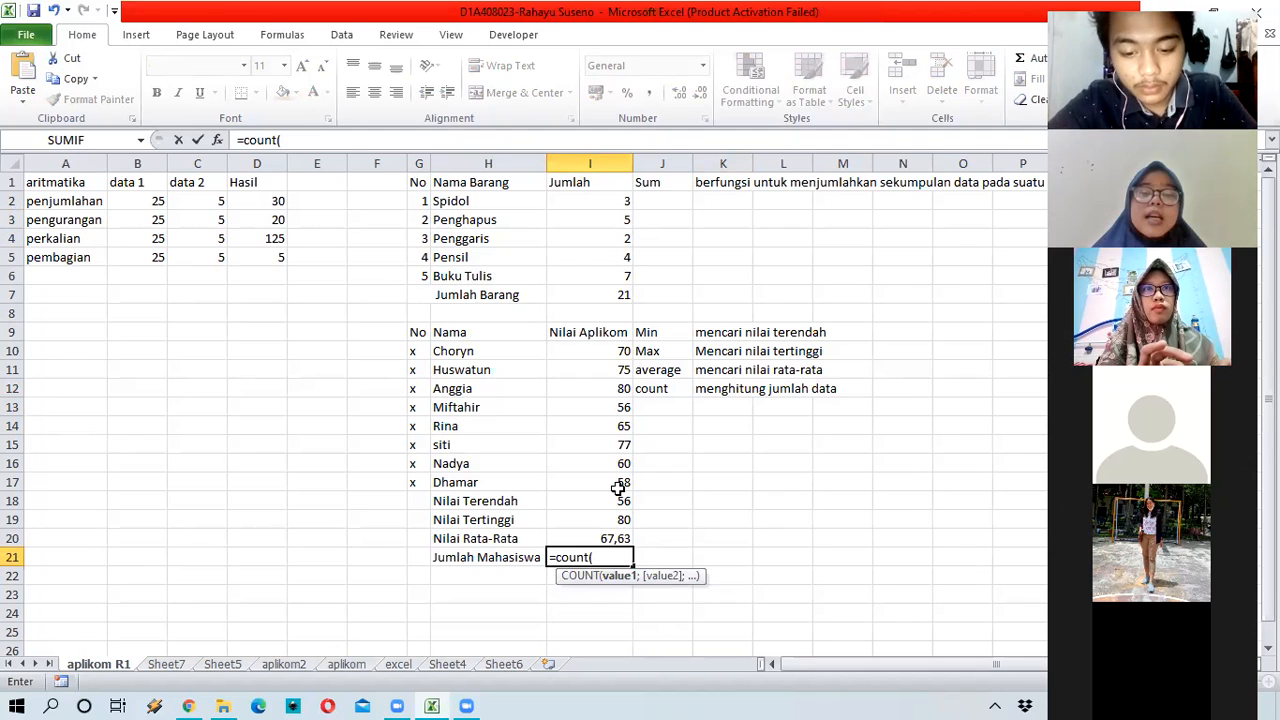
pyautogui.moveTo(622, 488); pyautogui.dragTo(622, 486)
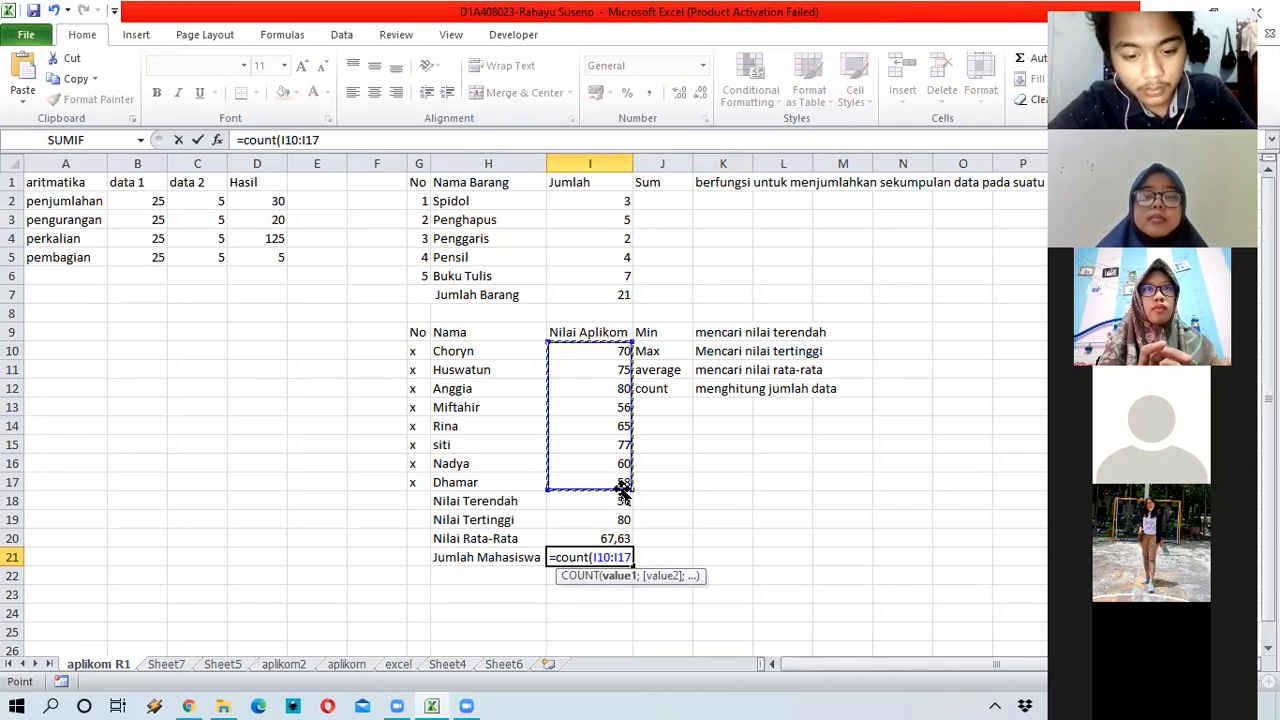
pyautogui.press('Return')
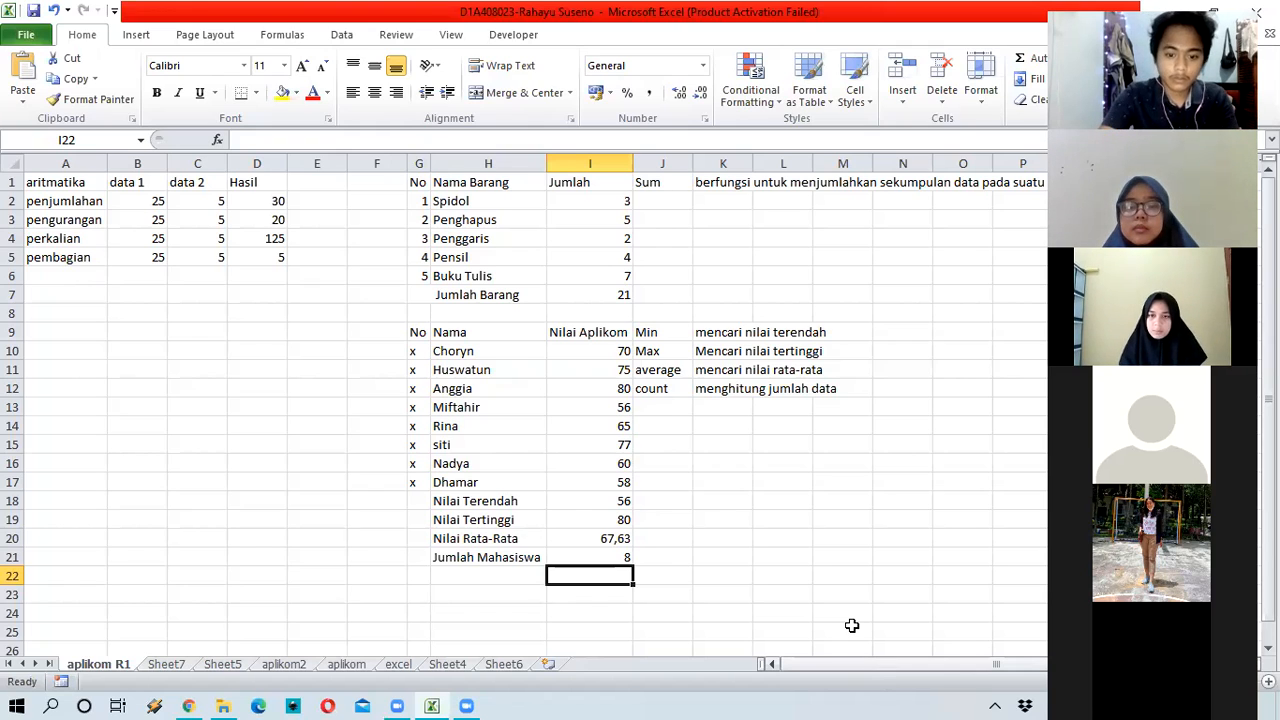
# Step: Type the headers No, Nama Depan and Nama Belakang into G25:I25
pyautogui.scroll(-1, 700, 600)
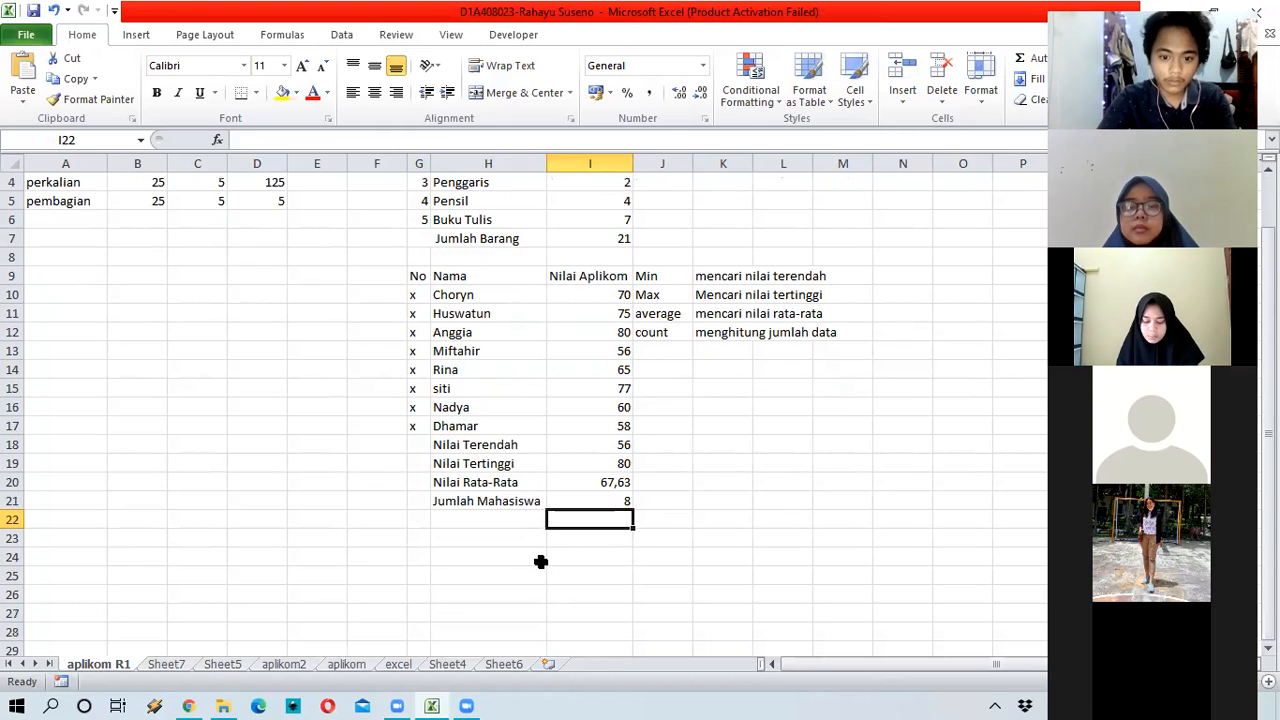
pyautogui.click(500, 574)
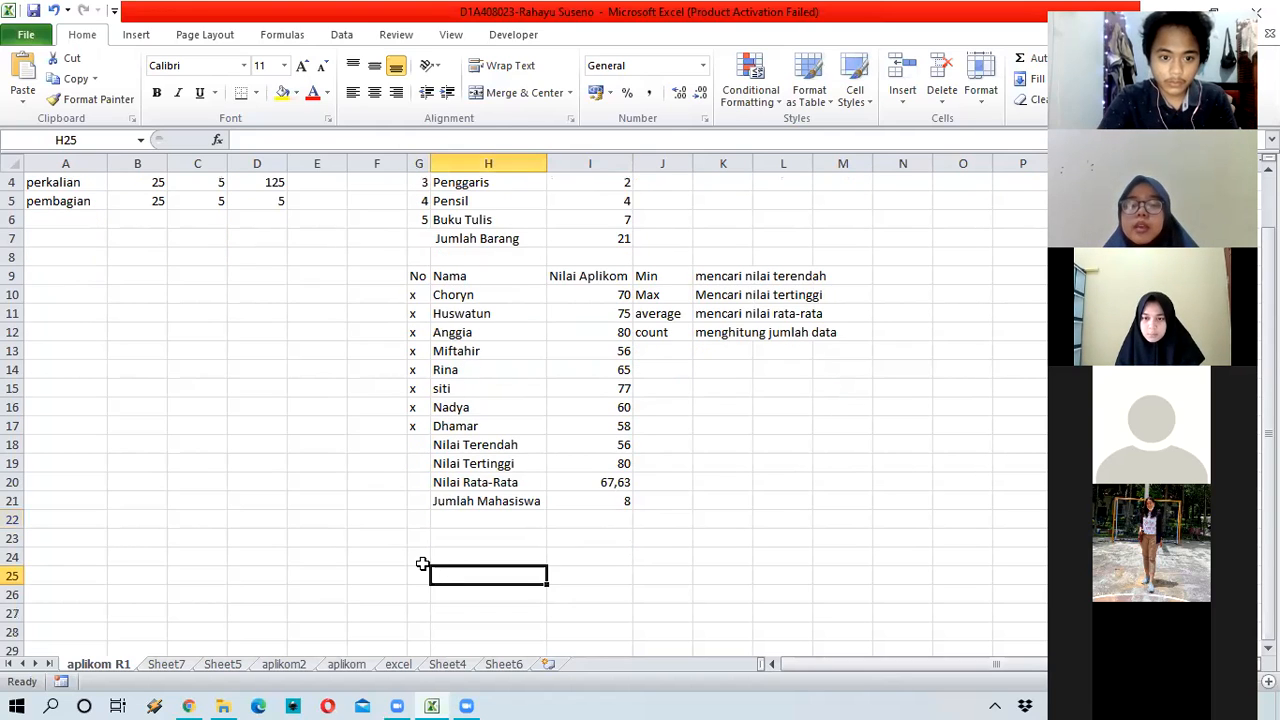
pyautogui.press('Left')
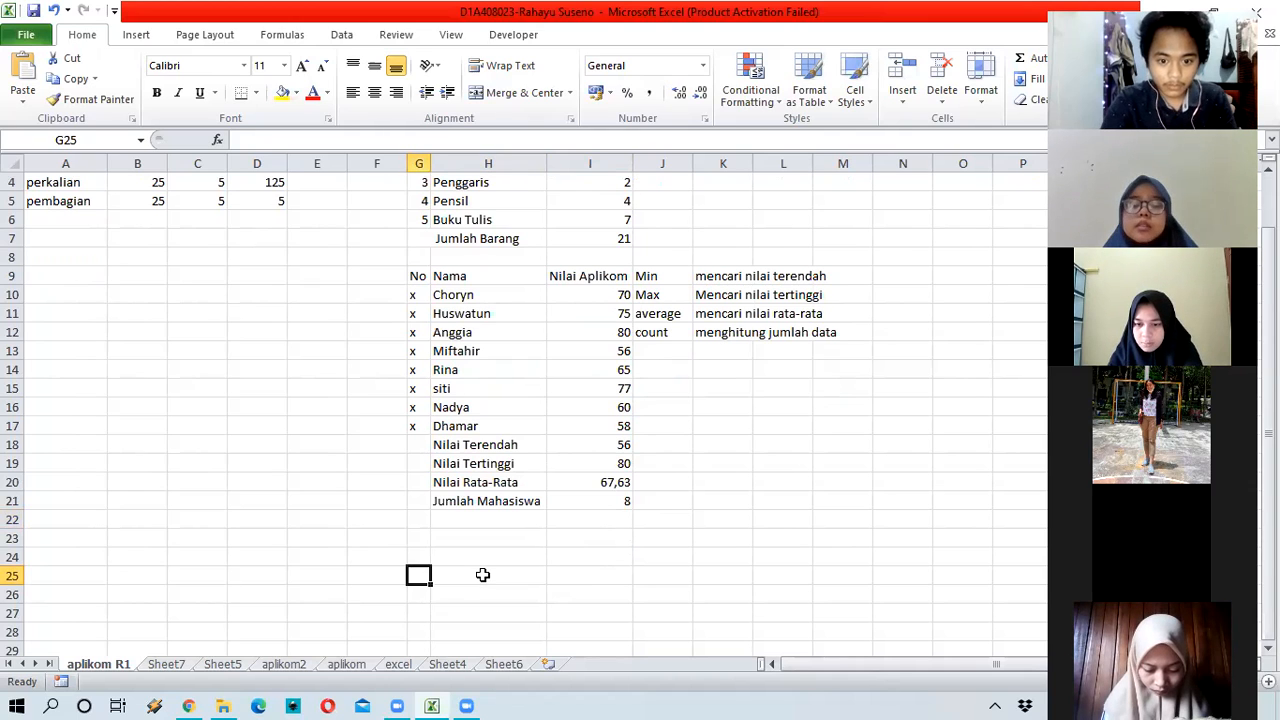
pyautogui.write('No')
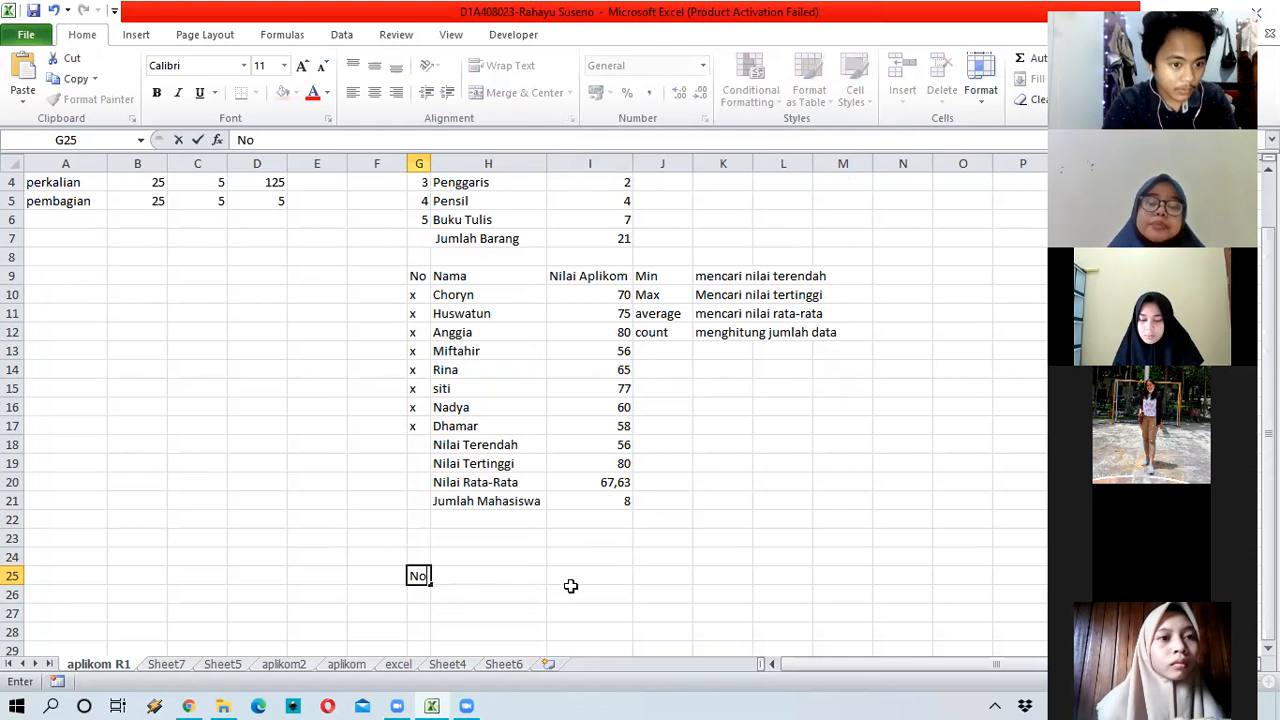
pyautogui.press('Tab')
pyautogui.write('Na')
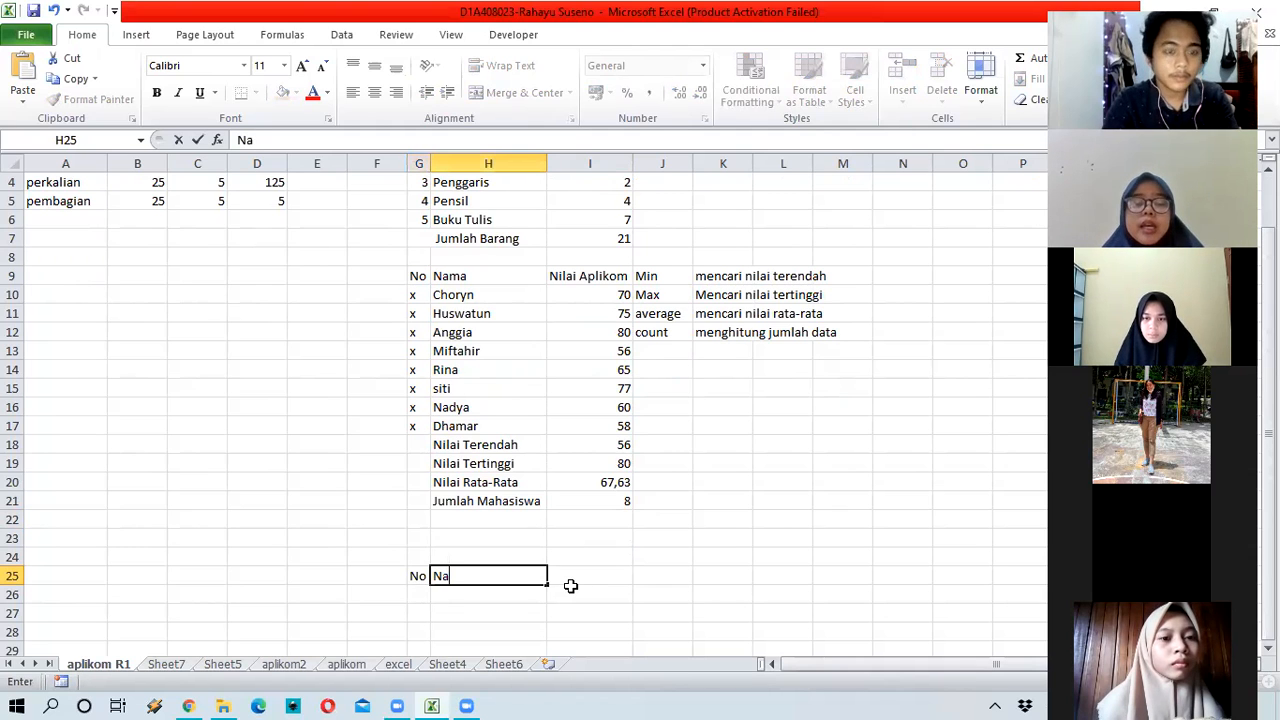
pyautogui.write('ma Depan')
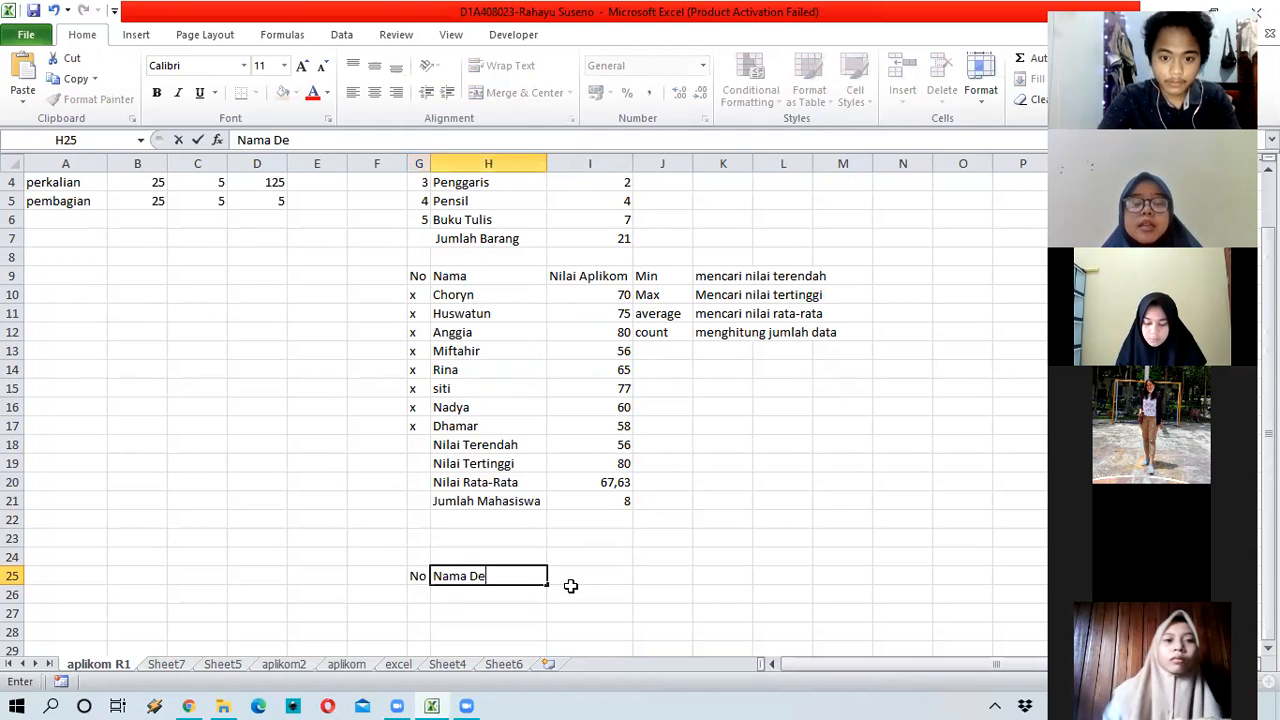
pyautogui.press('Tab')
pyautogui.write('N')
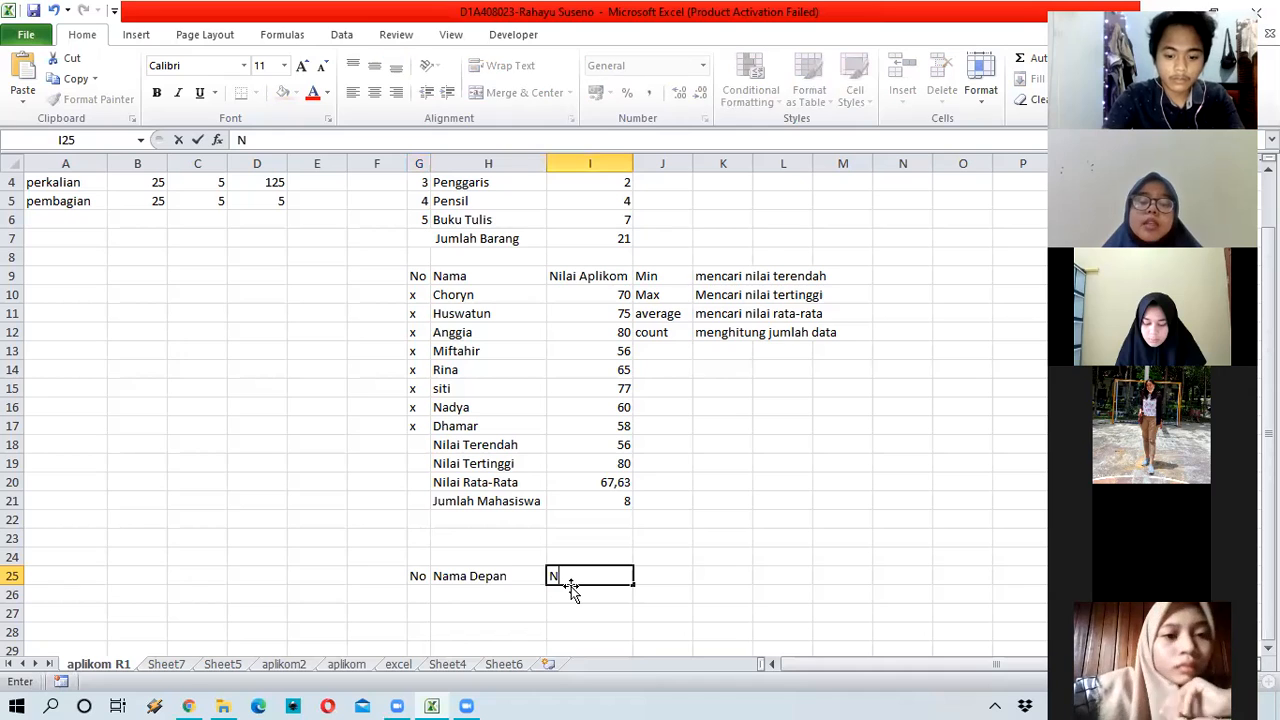
pyautogui.write('ama Be')
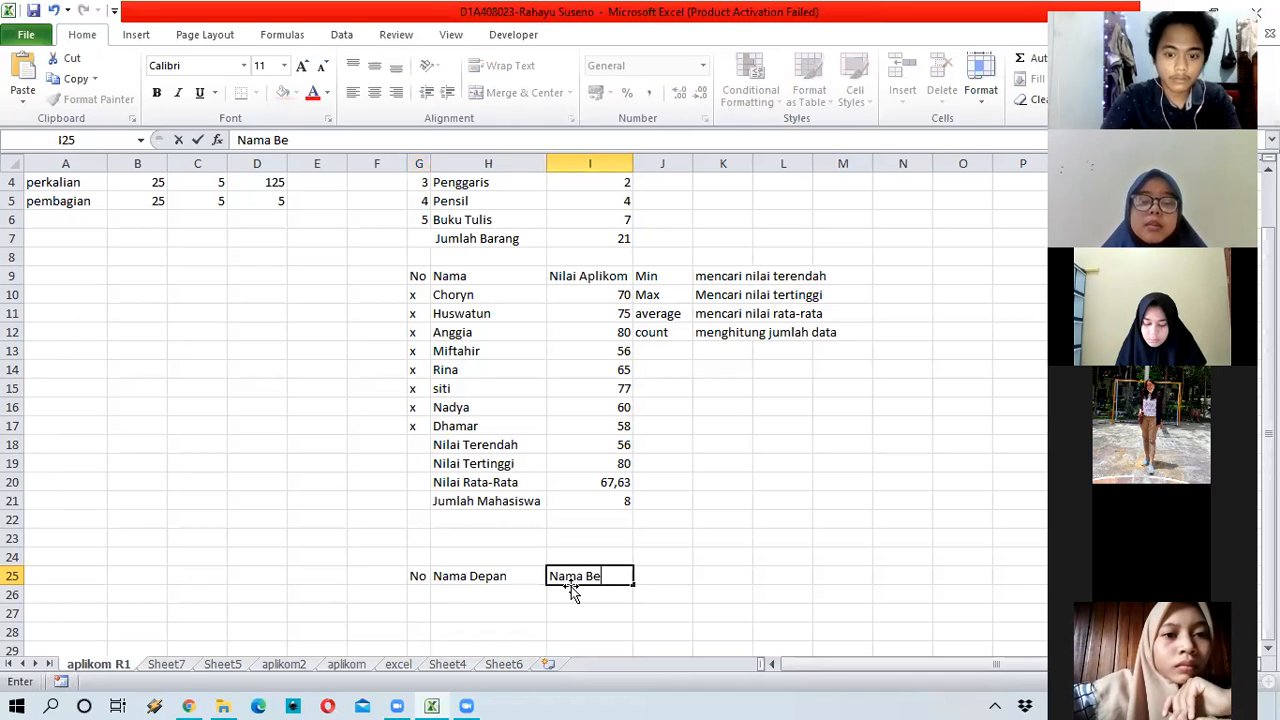
pyautogui.write('lakang')
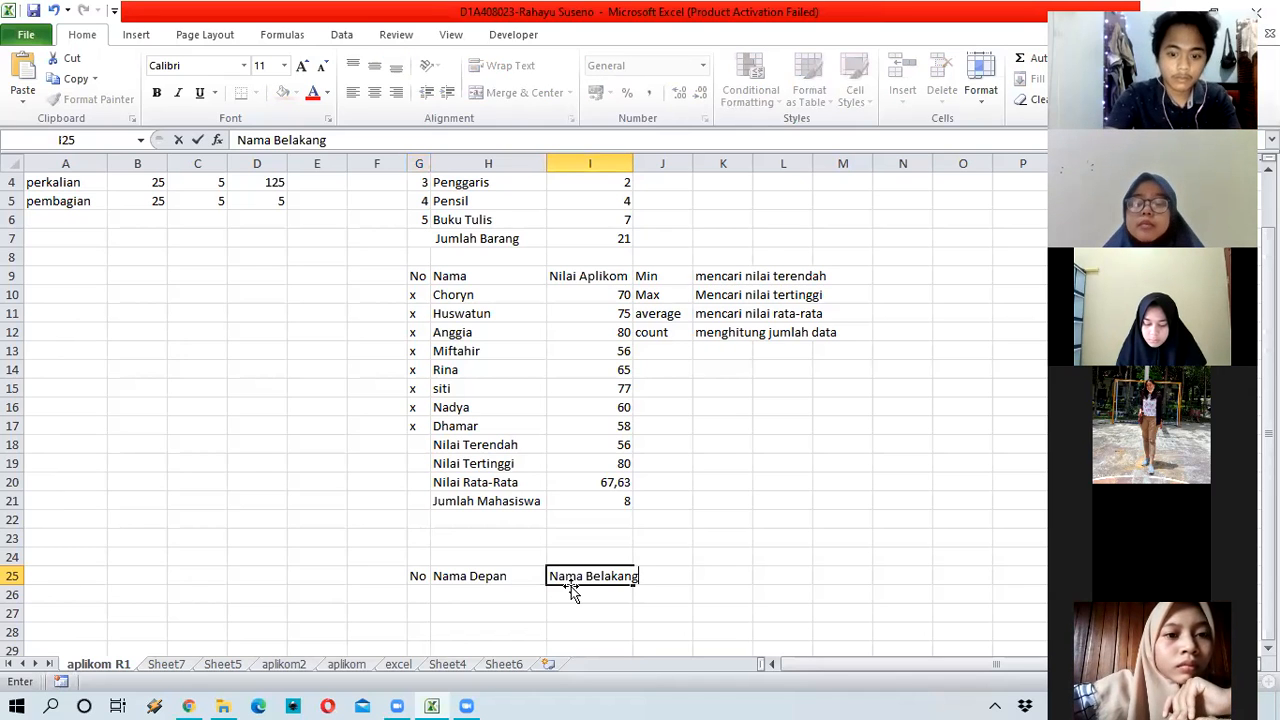
pyautogui.click(615, 163)
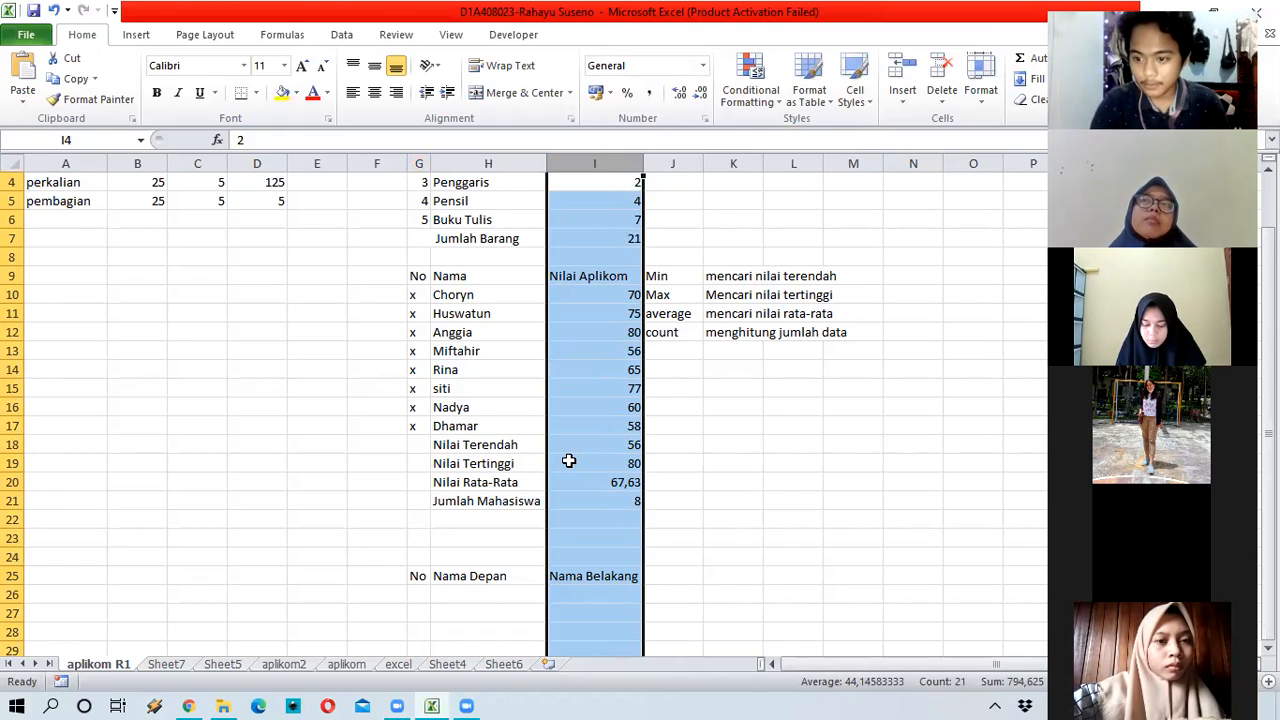
pyautogui.click(489, 592)
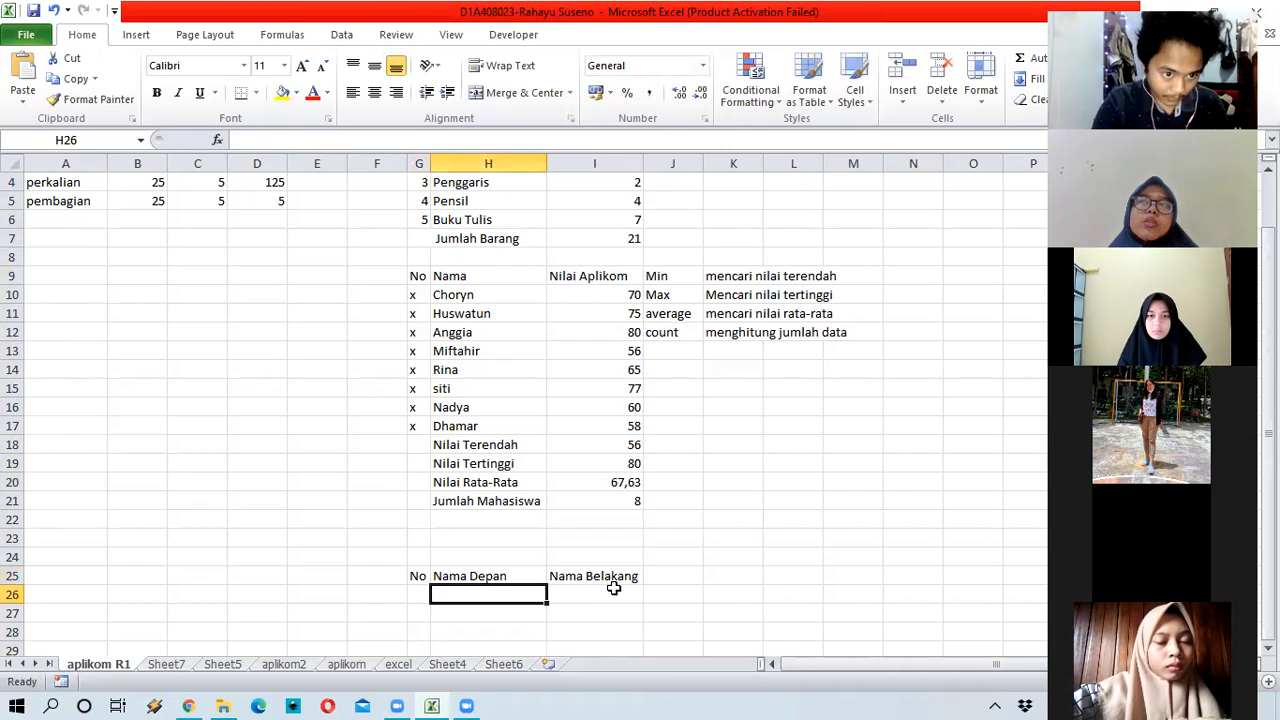
# Step: Add a fourth header 'Nama Lengkap' in J25
pyautogui.click(684, 594)
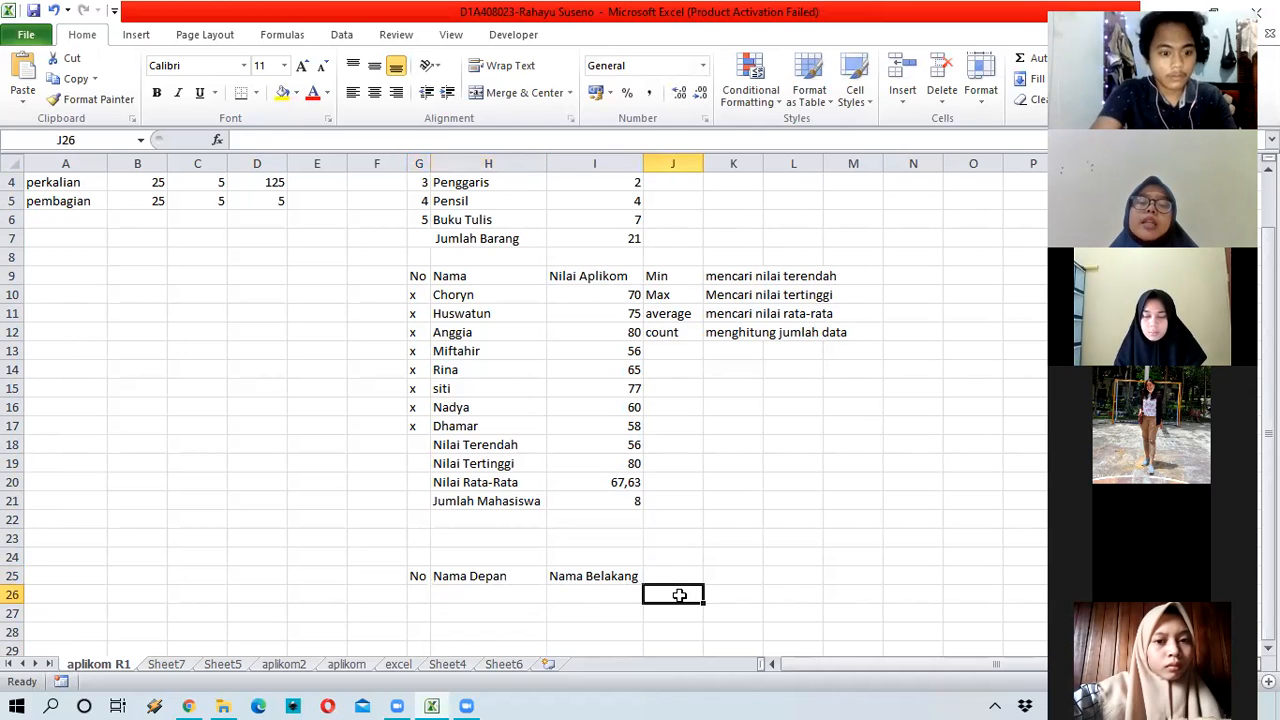
pyautogui.click(688, 584)
pyautogui.write('Nama')
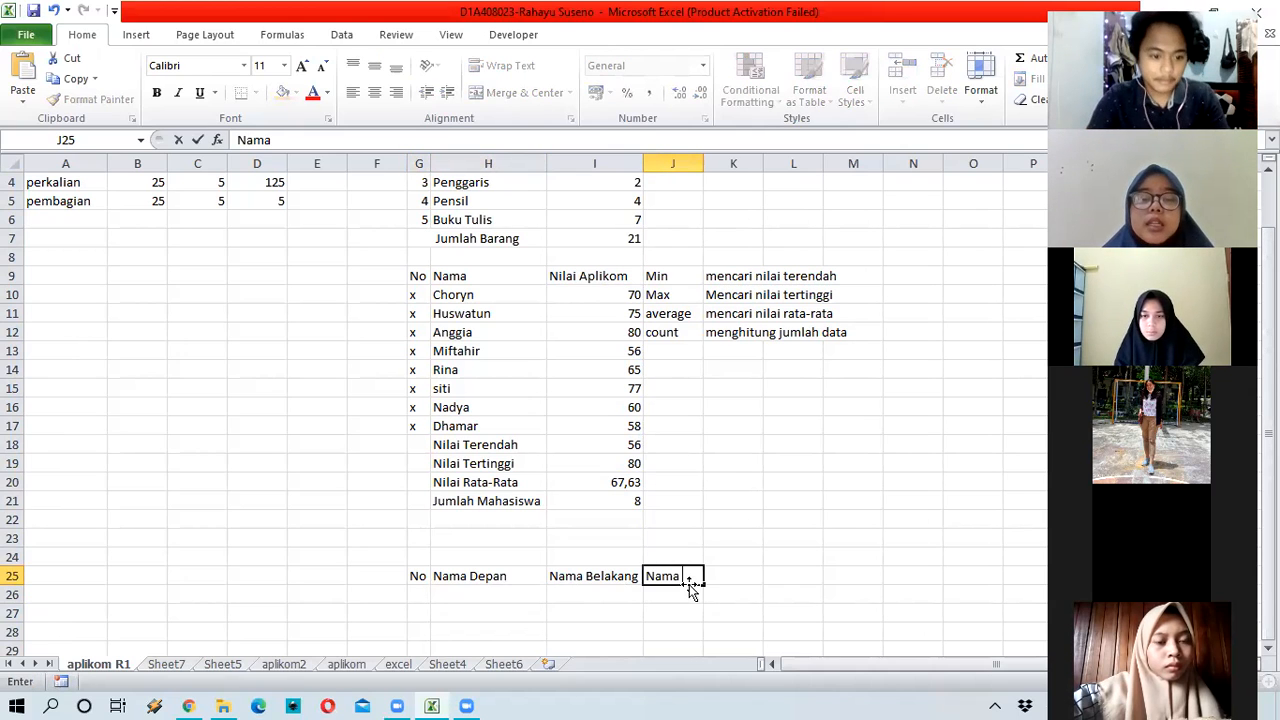
pyautogui.write(' Lengkap')
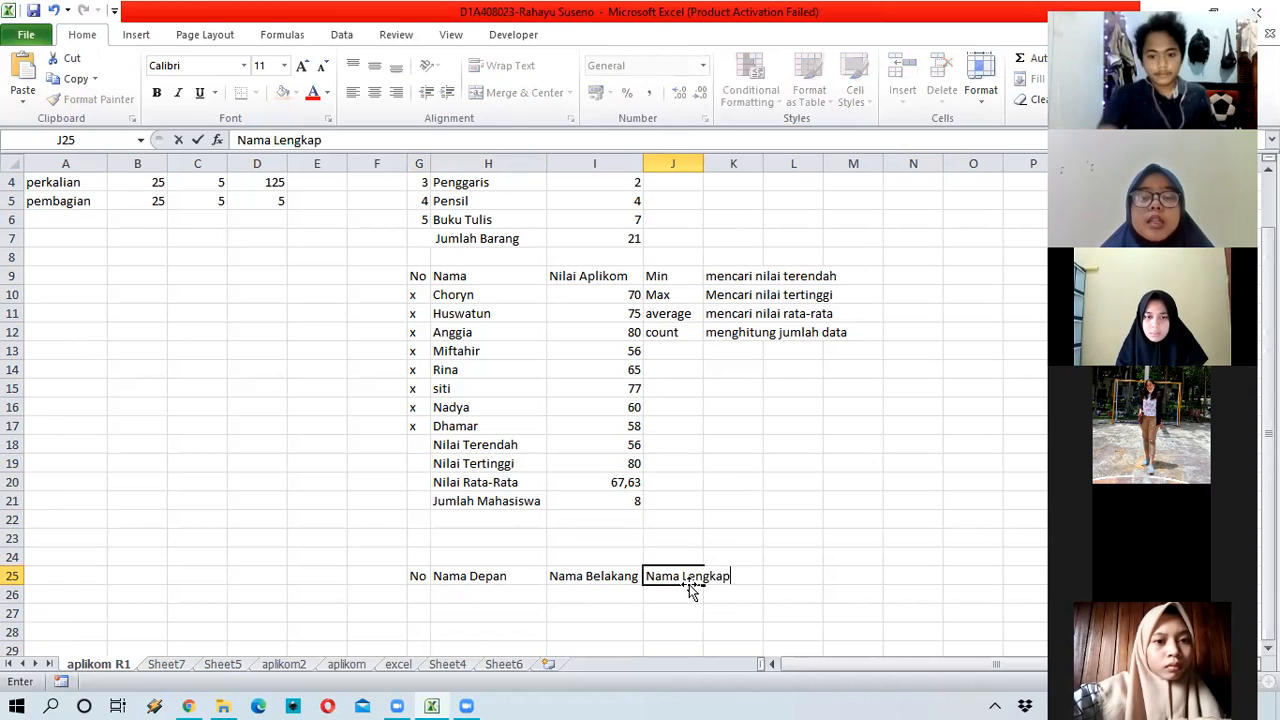
pyautogui.press('Return')
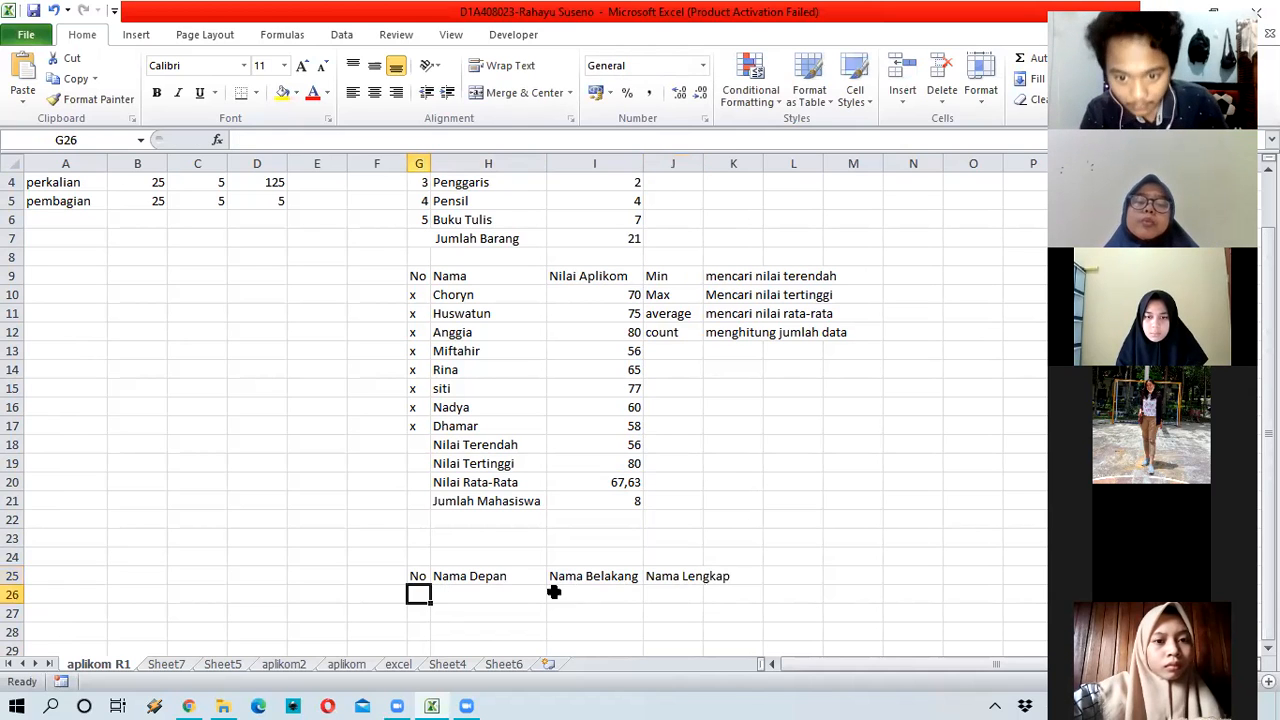
# Step: Enter two people's first and last names in rows 26 and 27
pyautogui.press('Right')
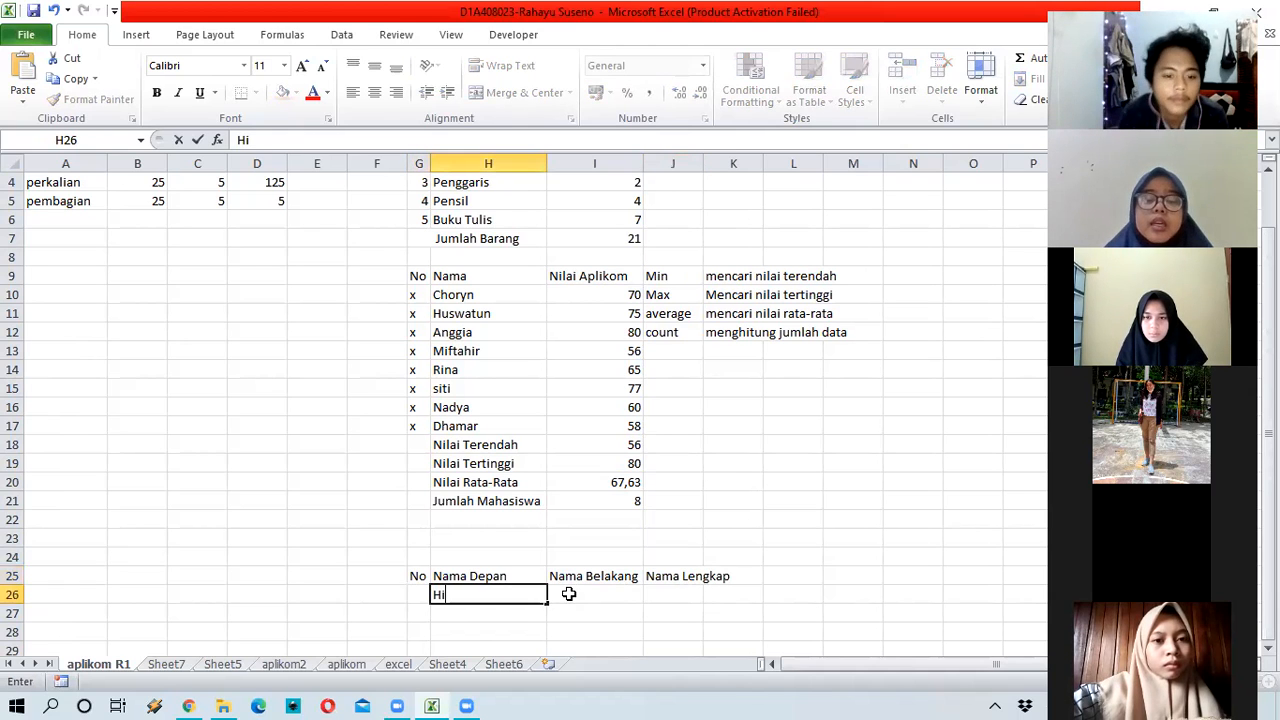
pyautogui.press('Right')
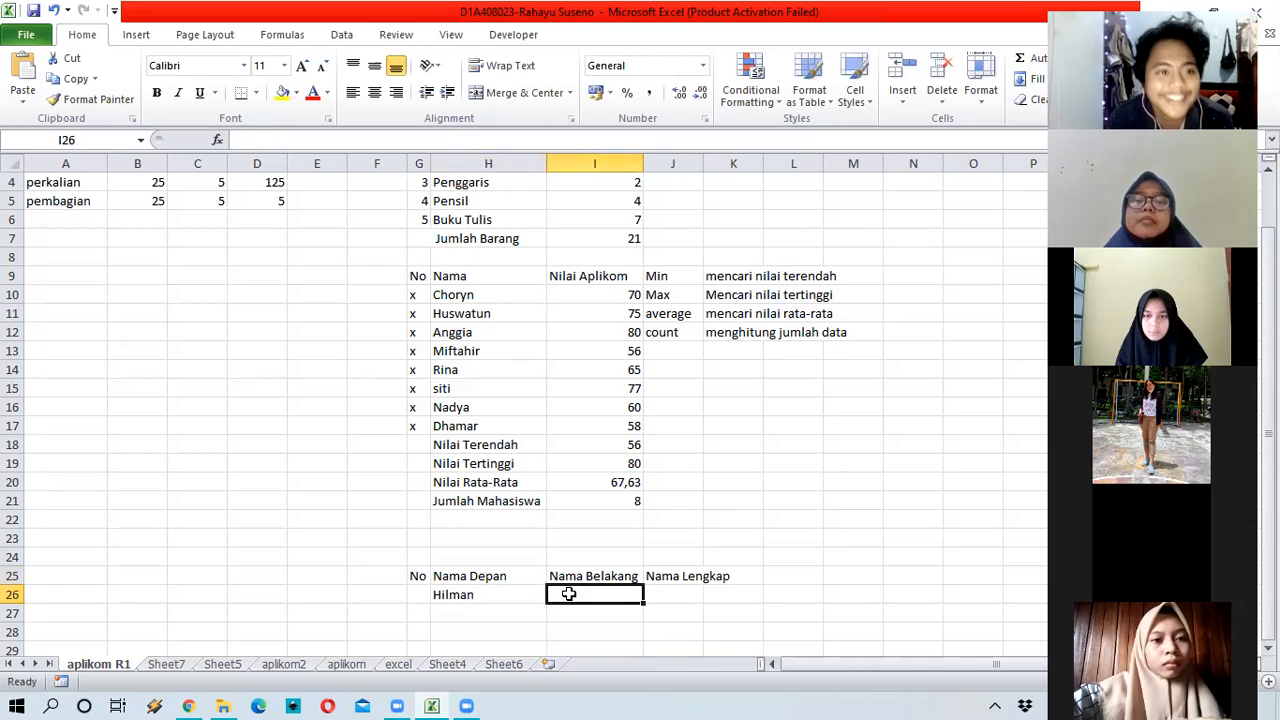
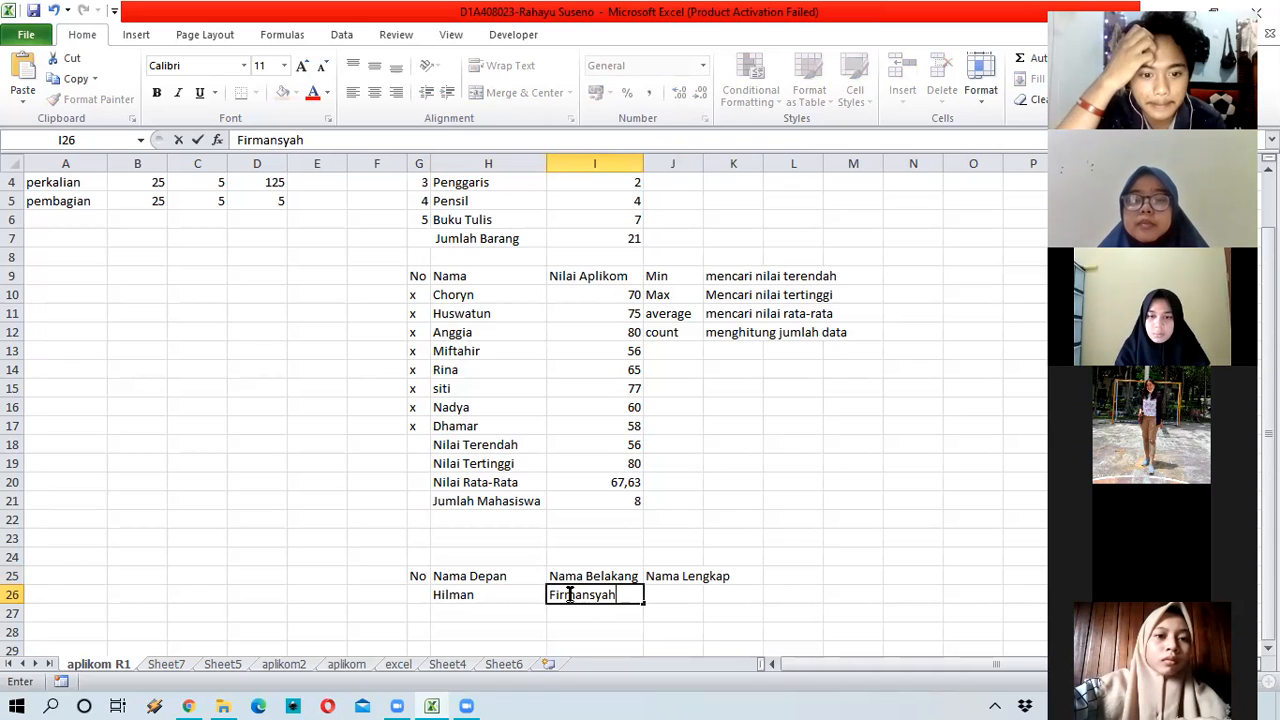
pyautogui.press('Return')
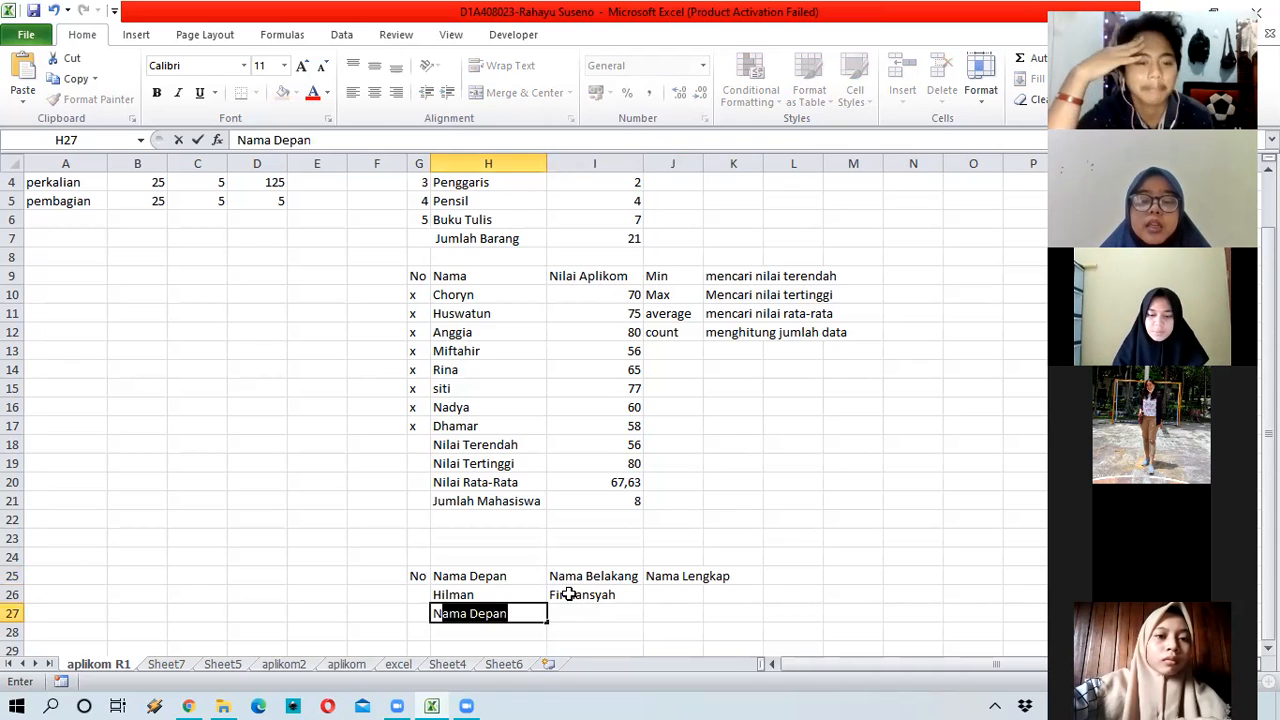
pyautogui.press('Tab')
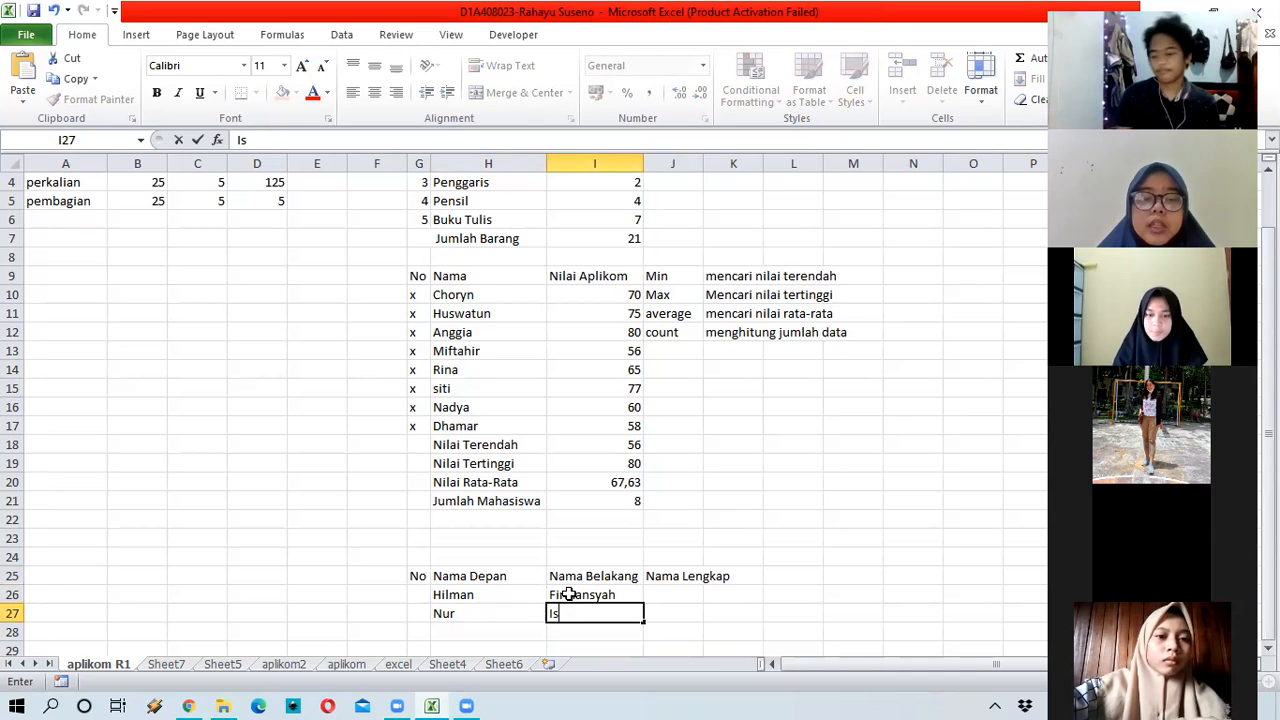
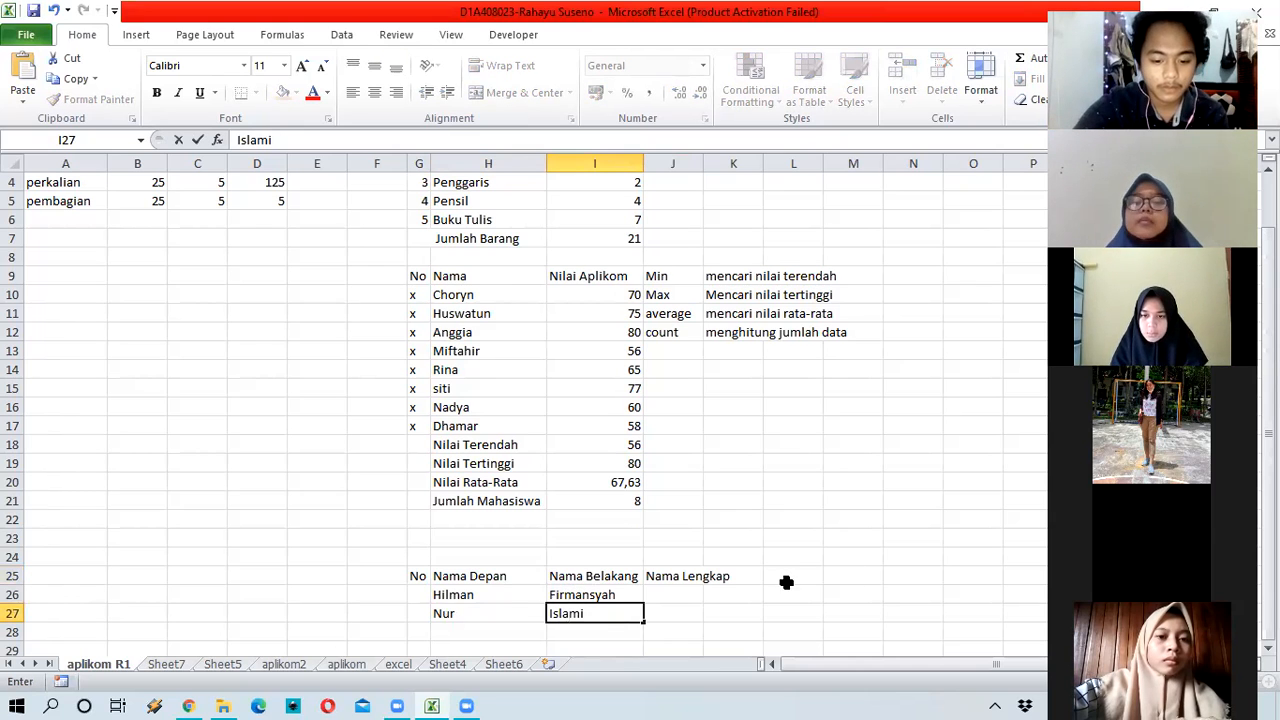
pyautogui.click(787, 578)
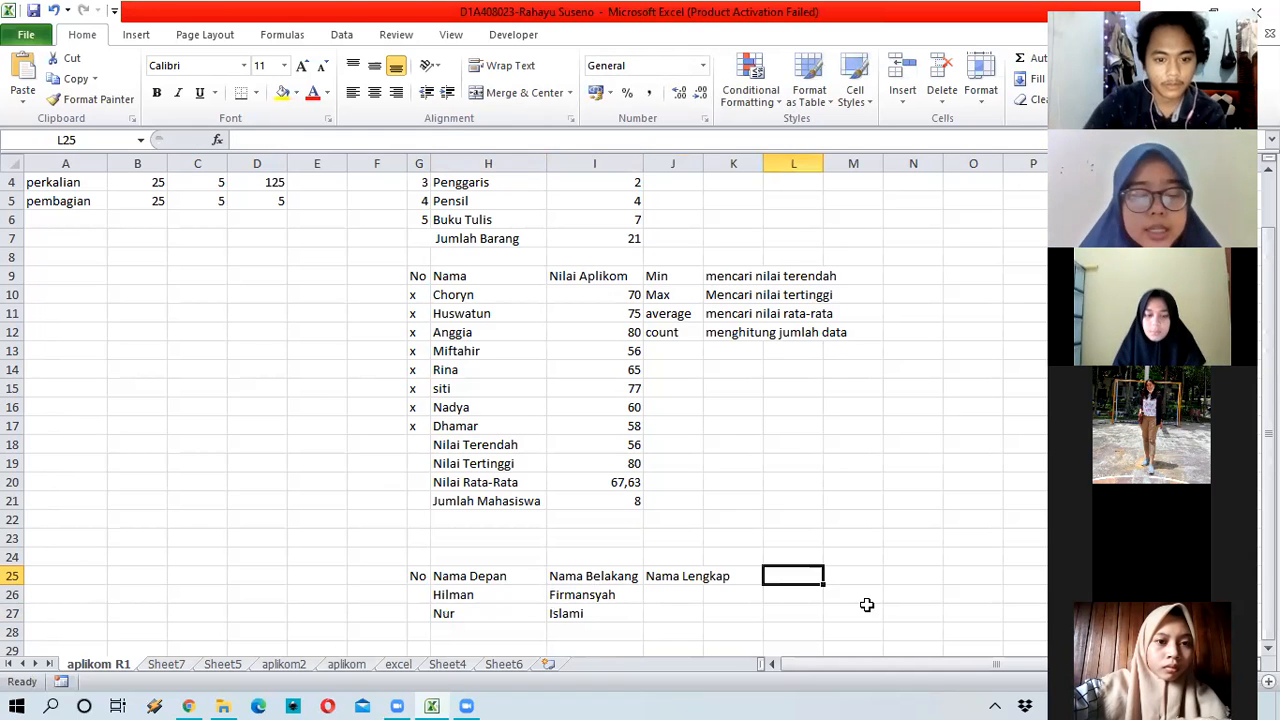
# Step: Add the note 'concatenate' in L25 with 'menggabungkan data' in M25, widening column L
pyautogui.write('con')
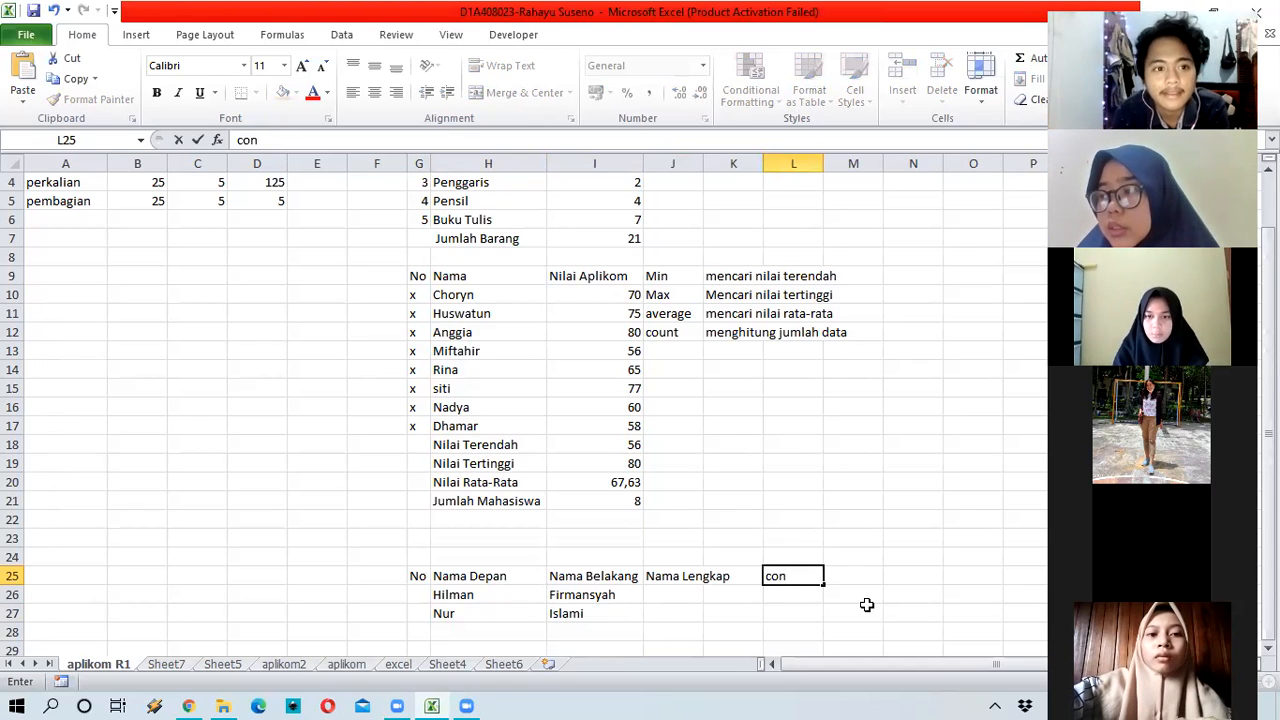
pyautogui.write('catena')
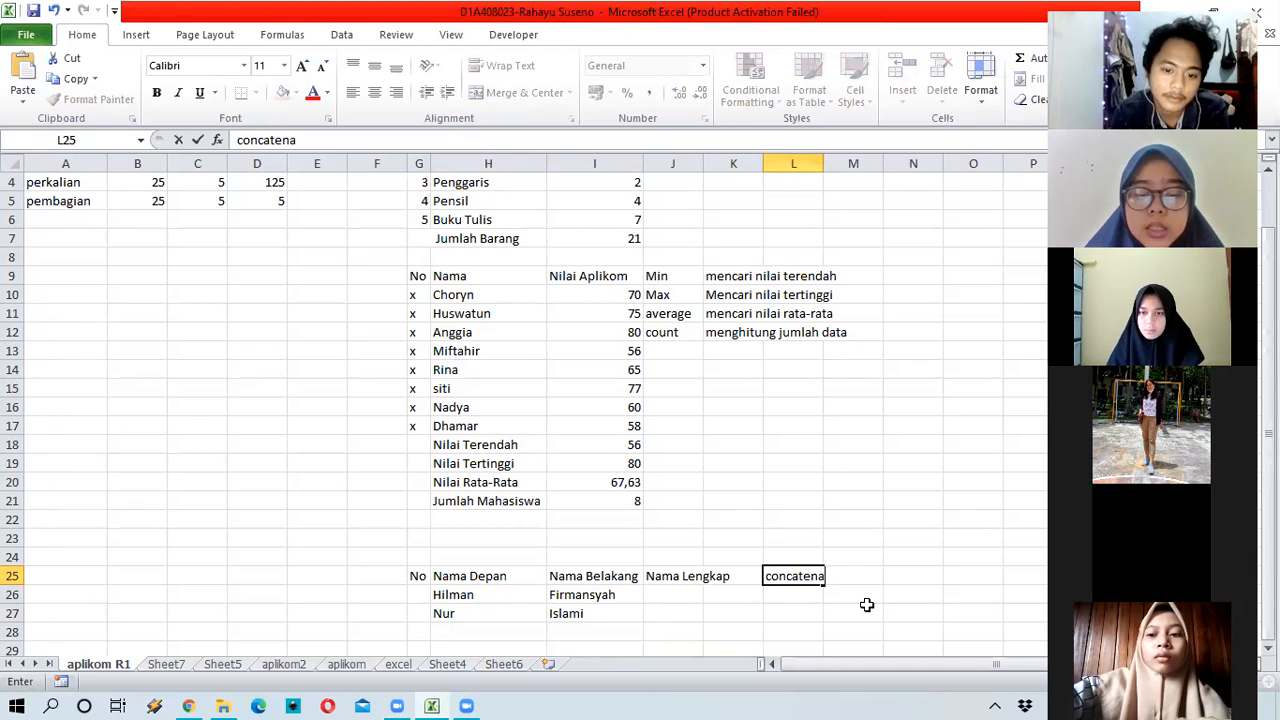
pyautogui.write('te')
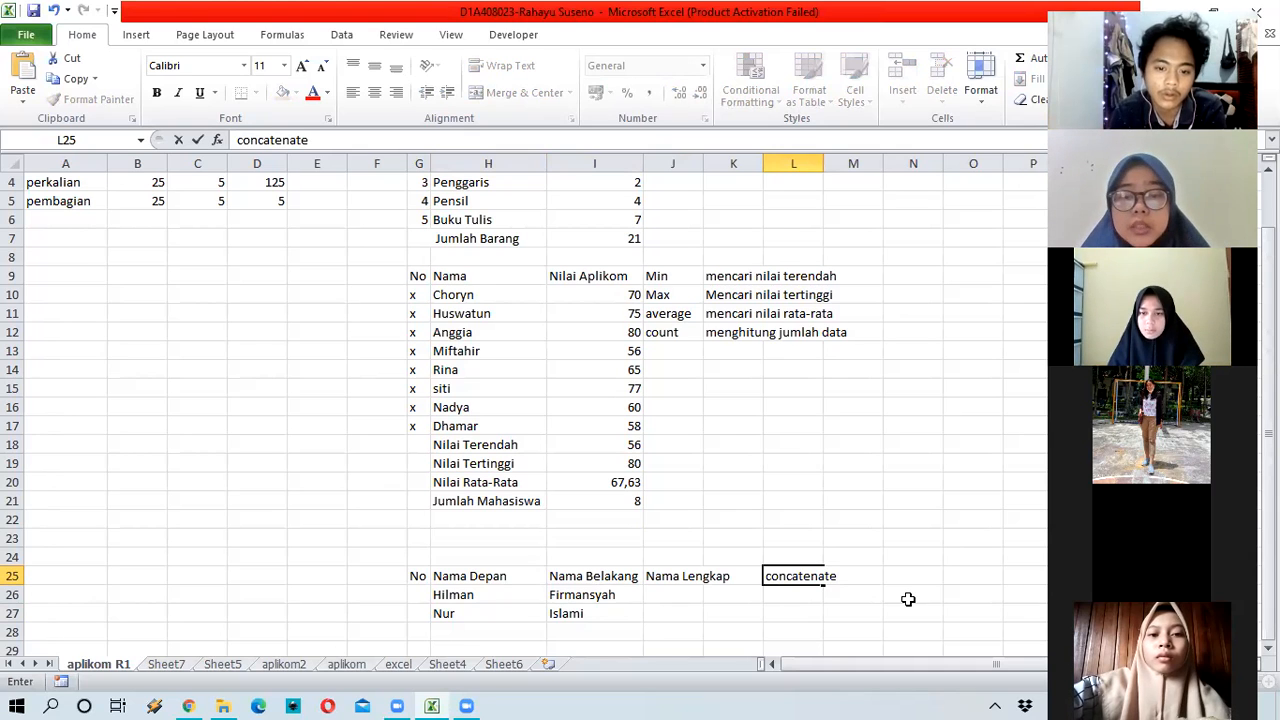
pyautogui.press('Tab')
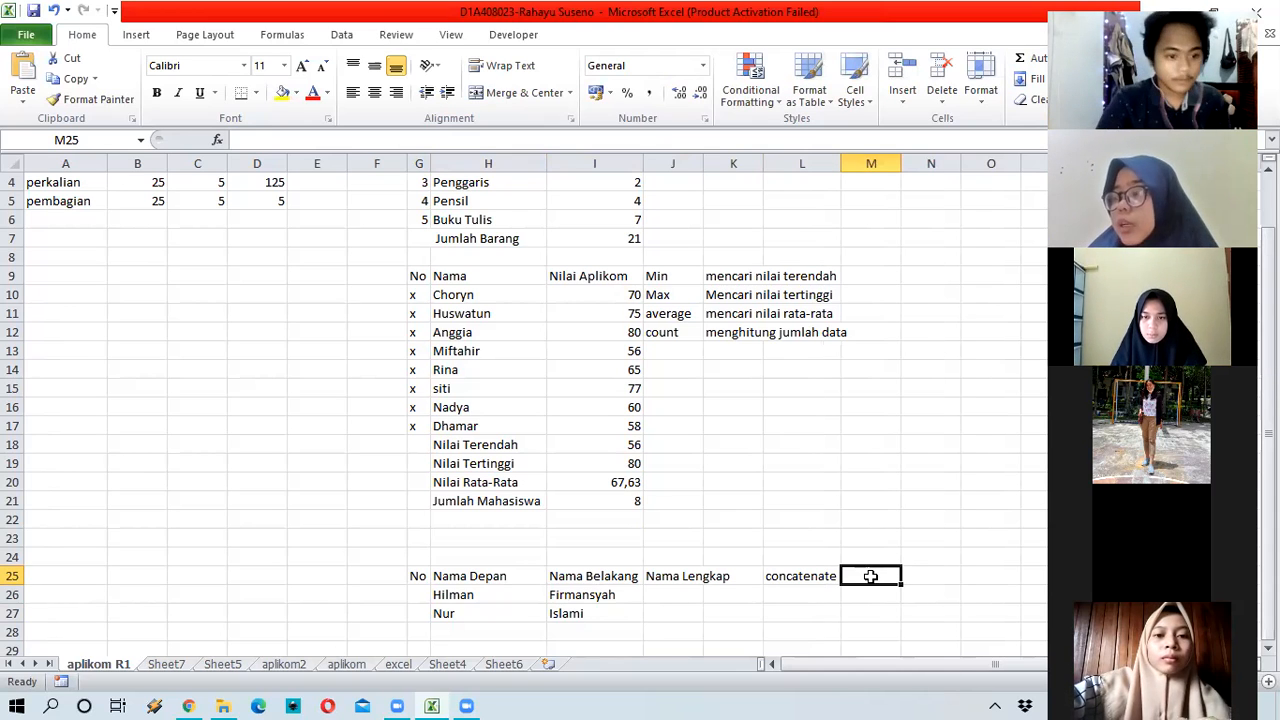
pyautogui.doubleClick(871, 576)
pyautogui.write('meng')
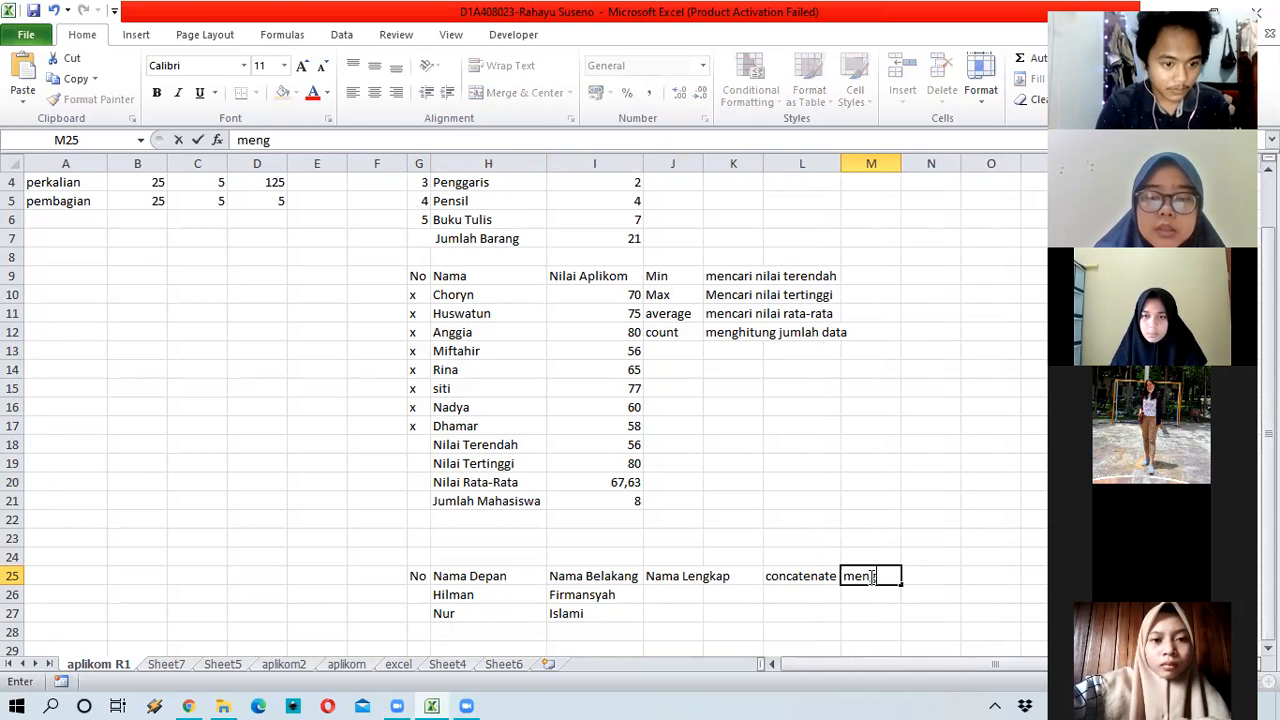
pyautogui.write('gabungkan data')
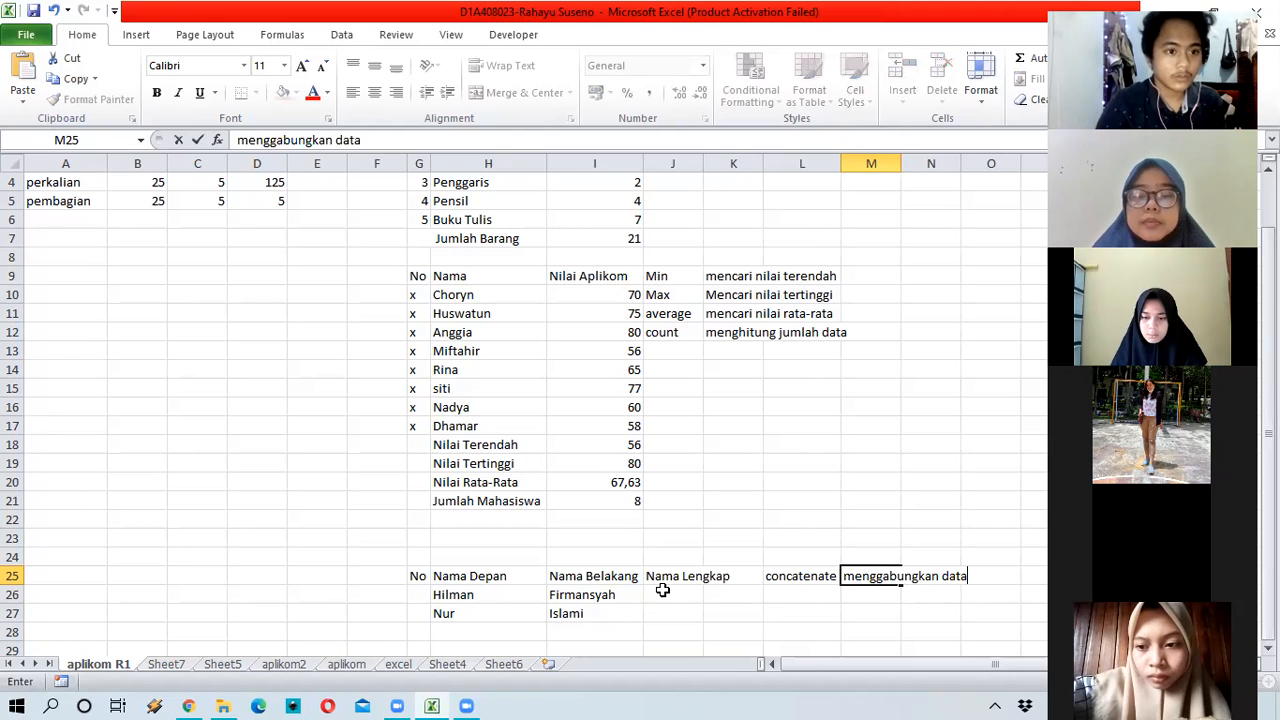
# Step: Enter =CONCATENATE(H26;I26) in J26 to join the first and last names
pyautogui.click(695, 598)
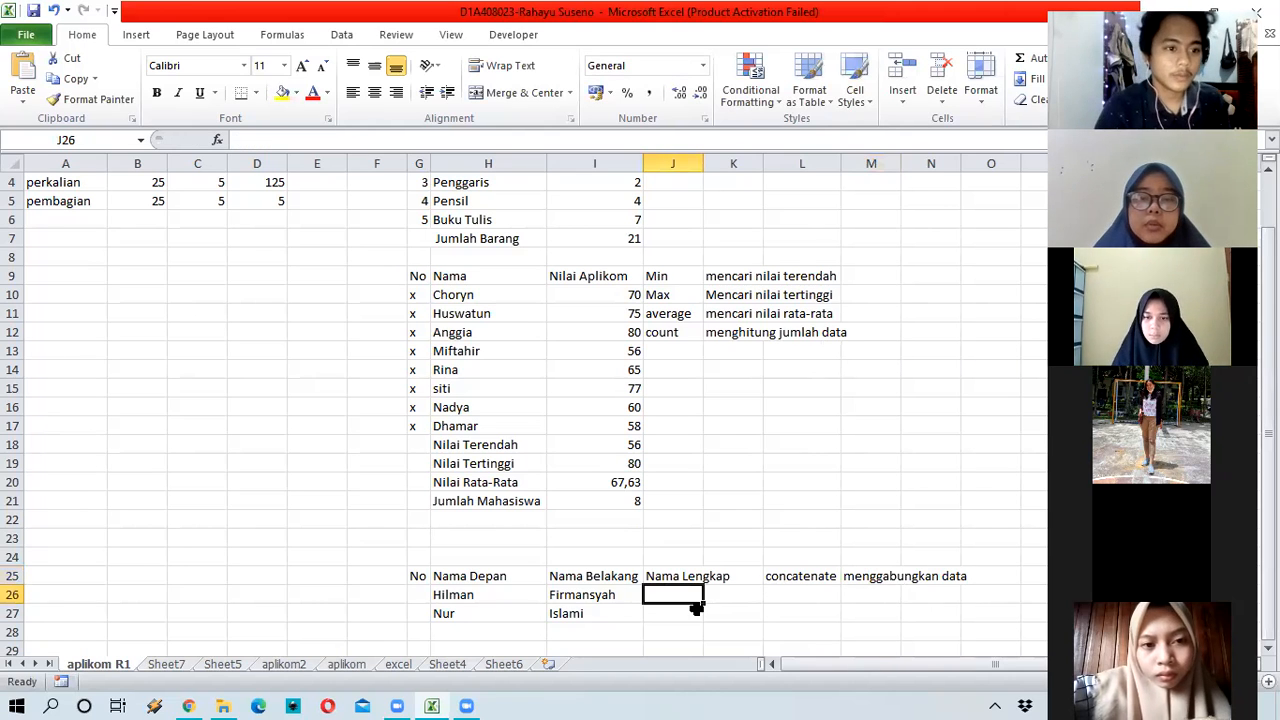
pyautogui.write('=')
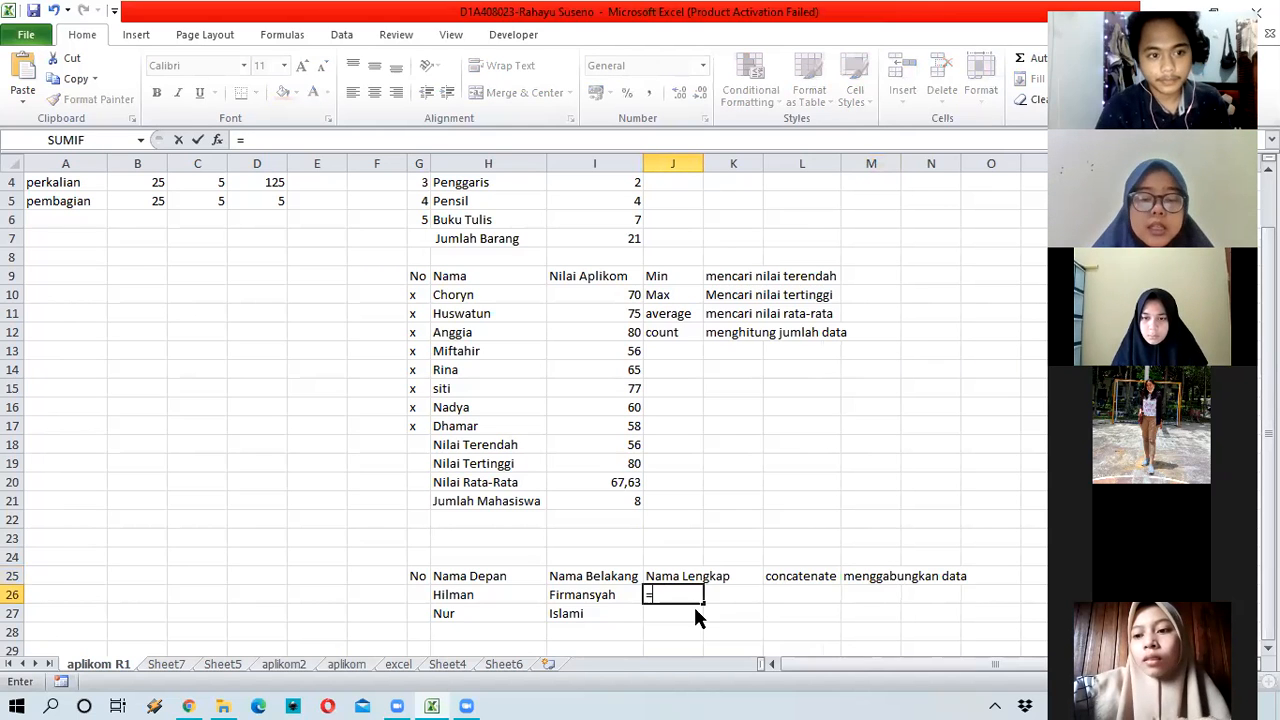
pyautogui.write('conce')
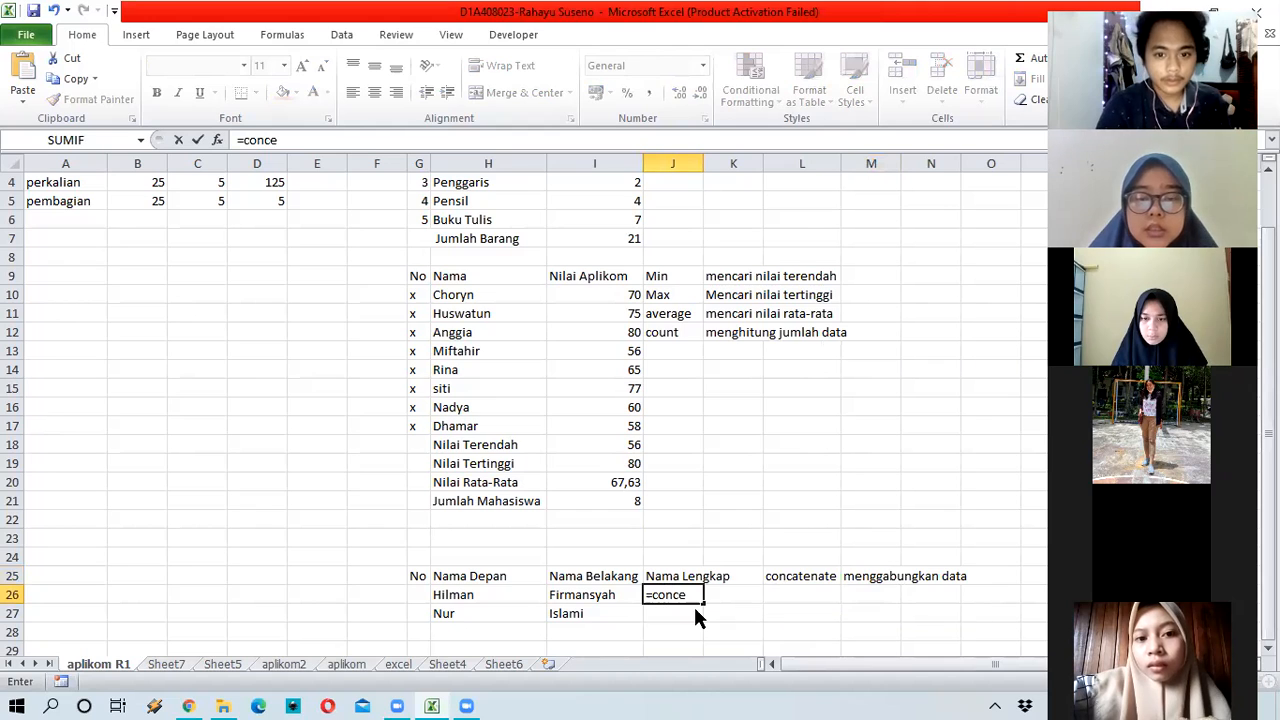
pyautogui.press('BackSpace')
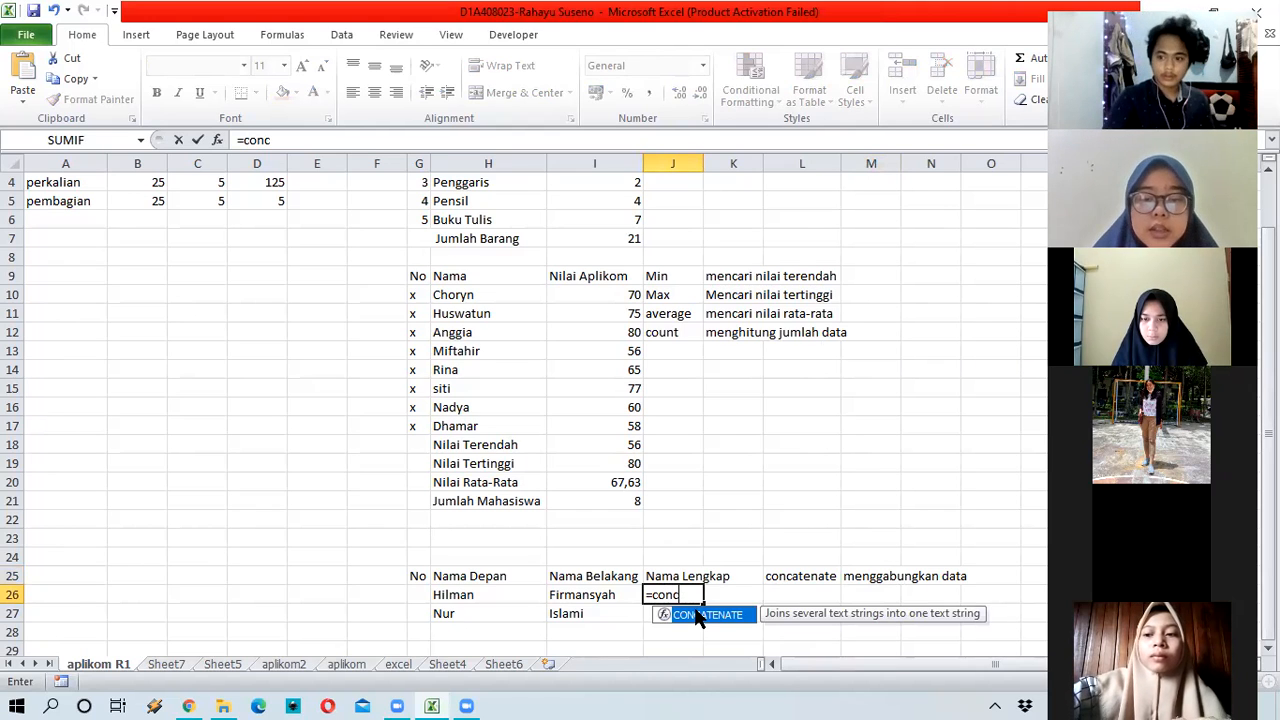
pyautogui.write('atenate')
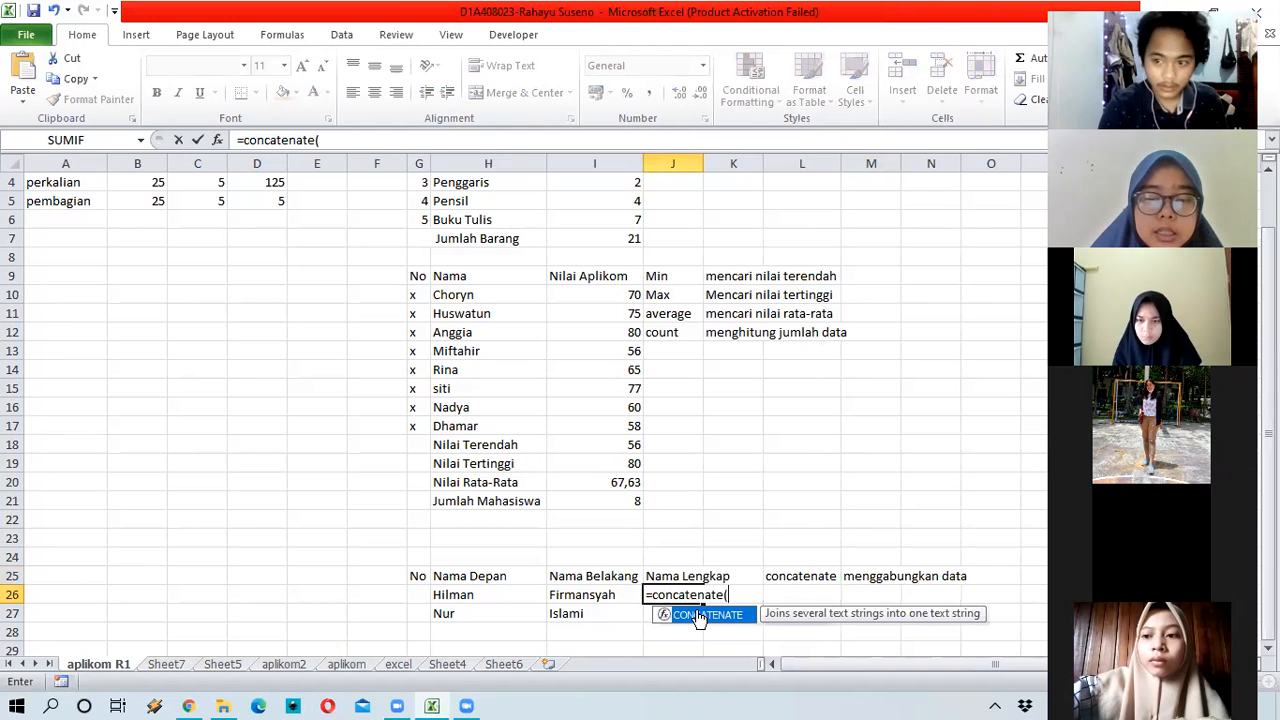
pyautogui.write('(')
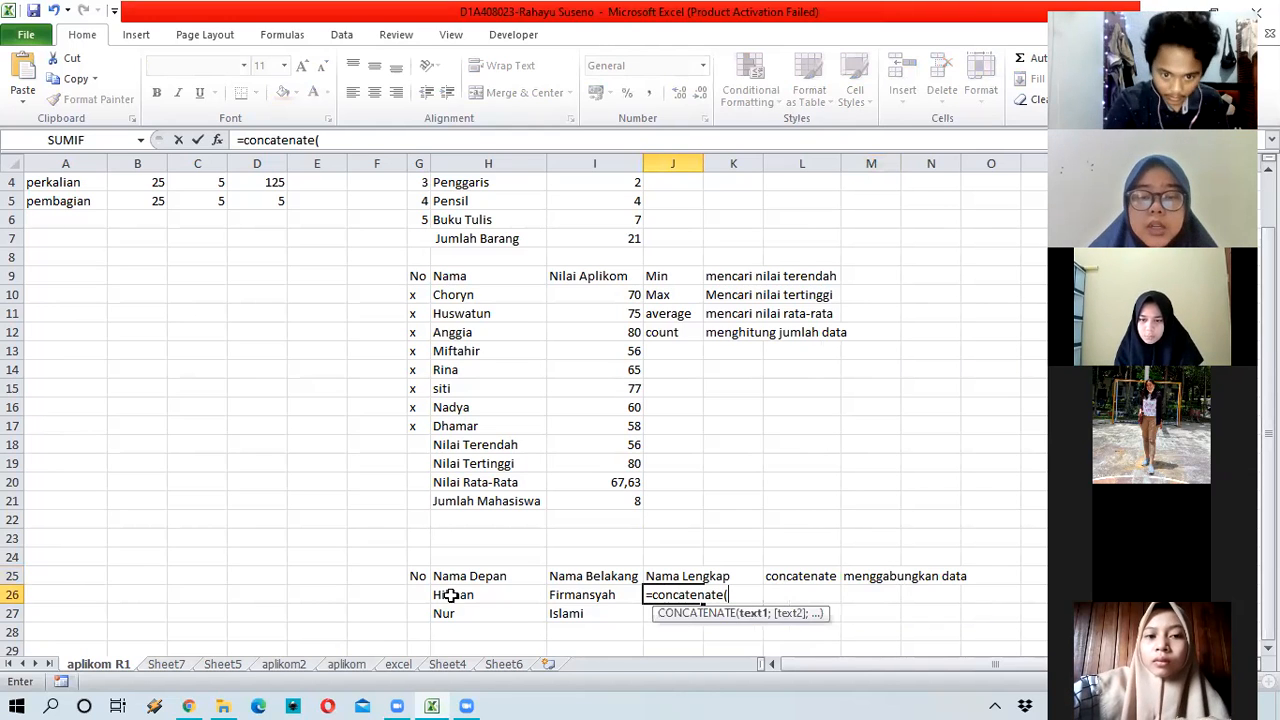
pyautogui.click(502, 606)
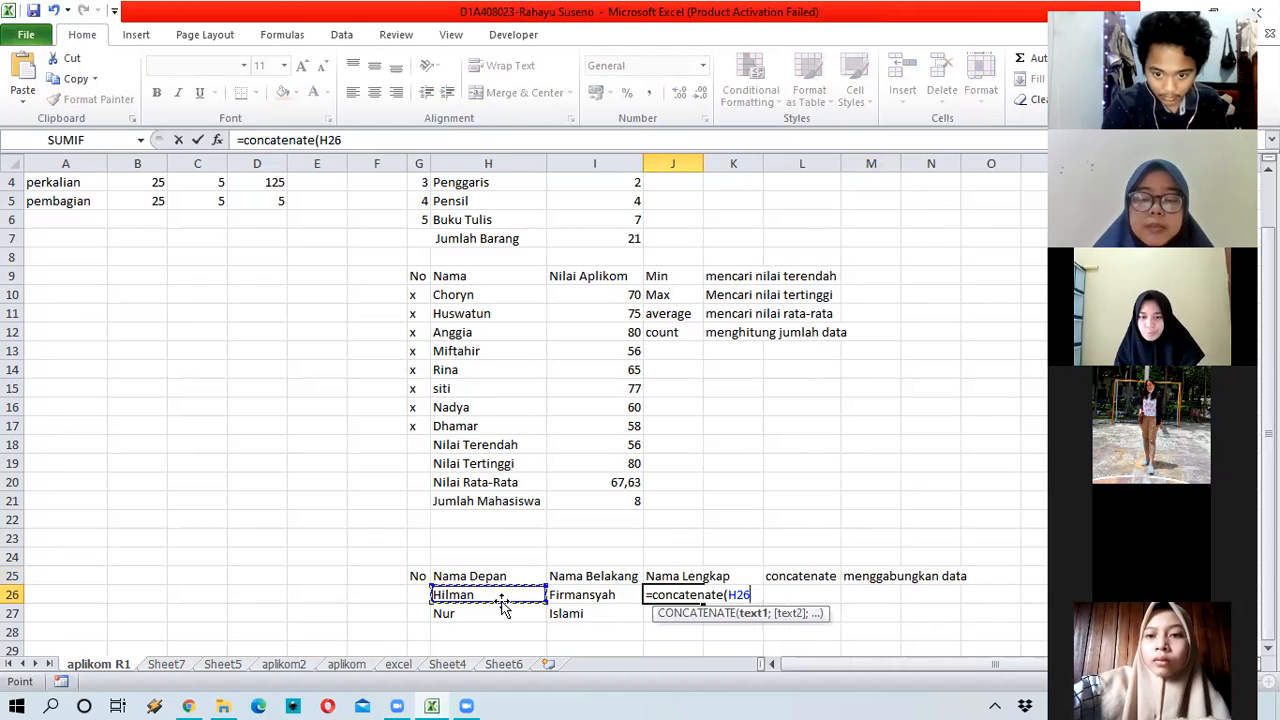
pyautogui.write(';')
pyautogui.click(585, 595)
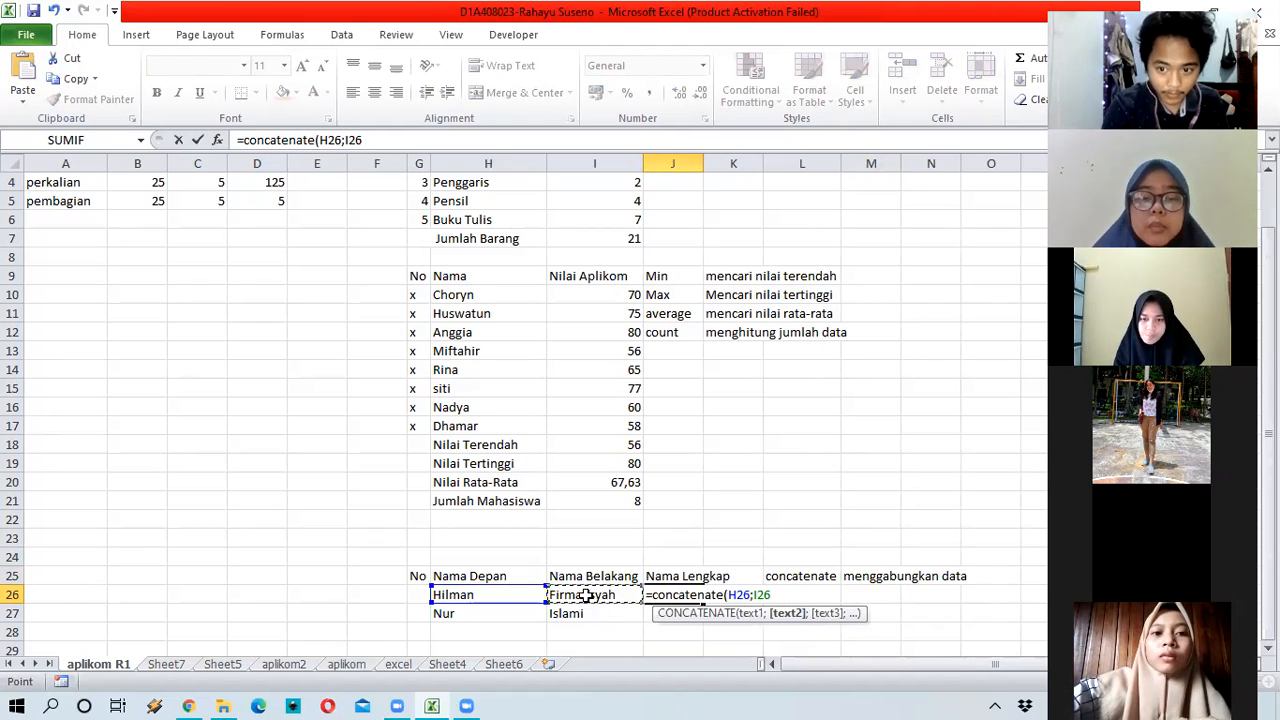
pyautogui.write(')')
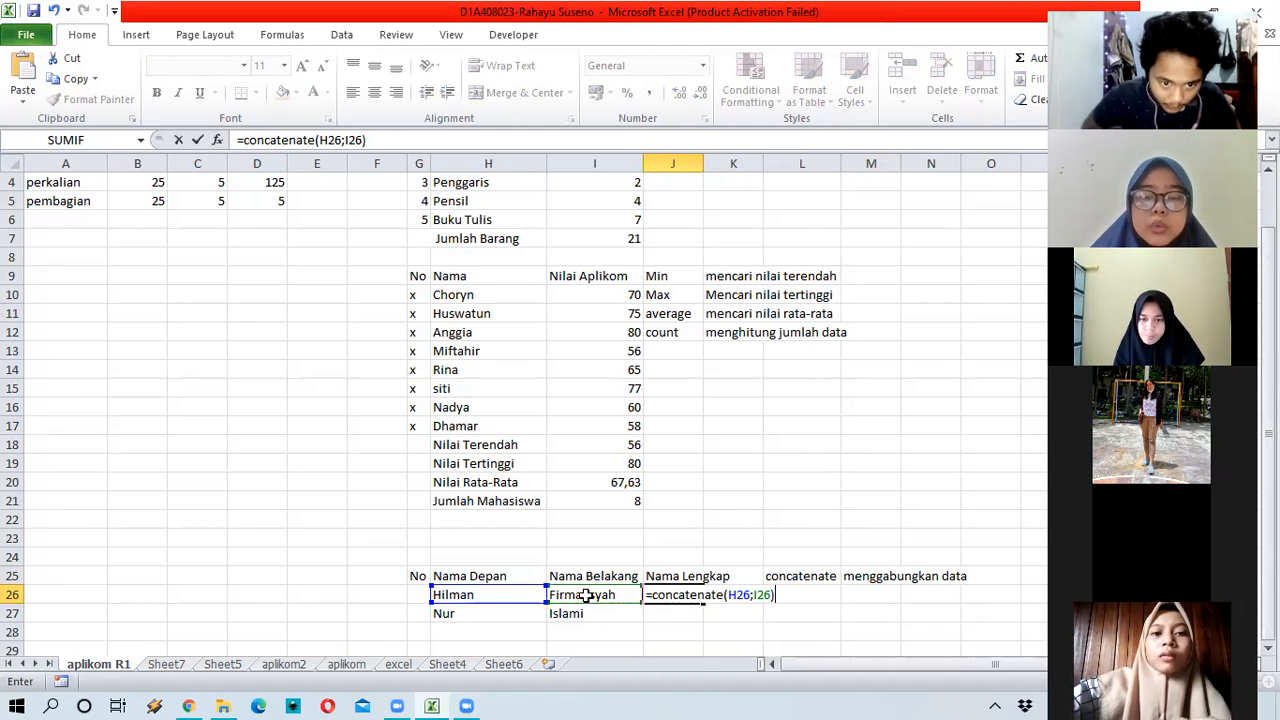
pyautogui.press('Return')
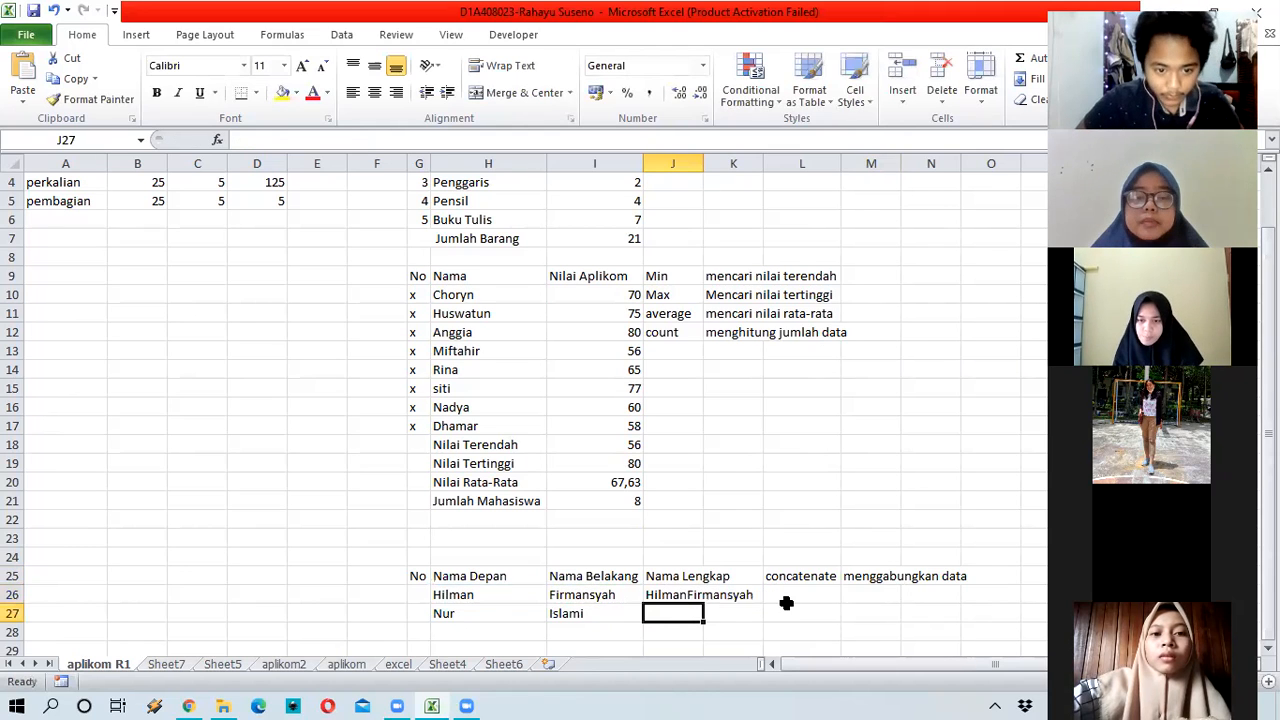
pyautogui.press('Up')
# Step: Add a leading space to the I26 last name and copy the J26 formula down to J27
pyautogui.click(583, 593)
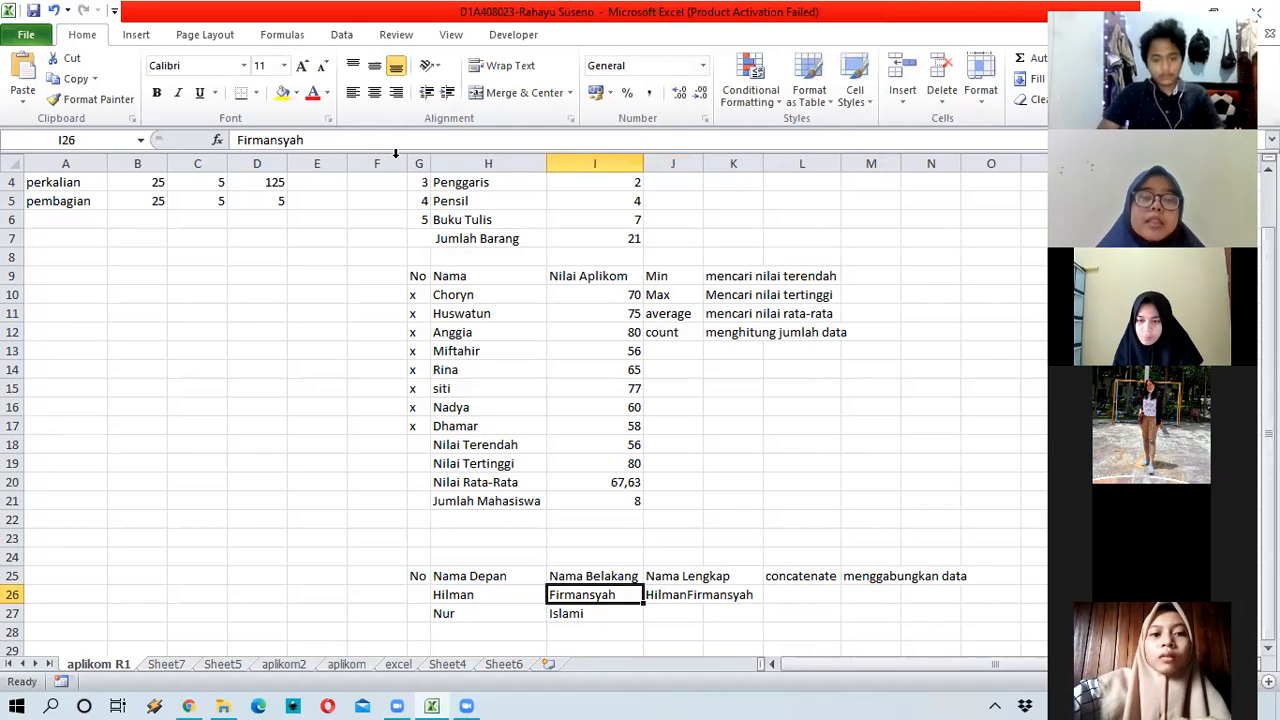
pyautogui.press('F2')
pyautogui.press('Home')
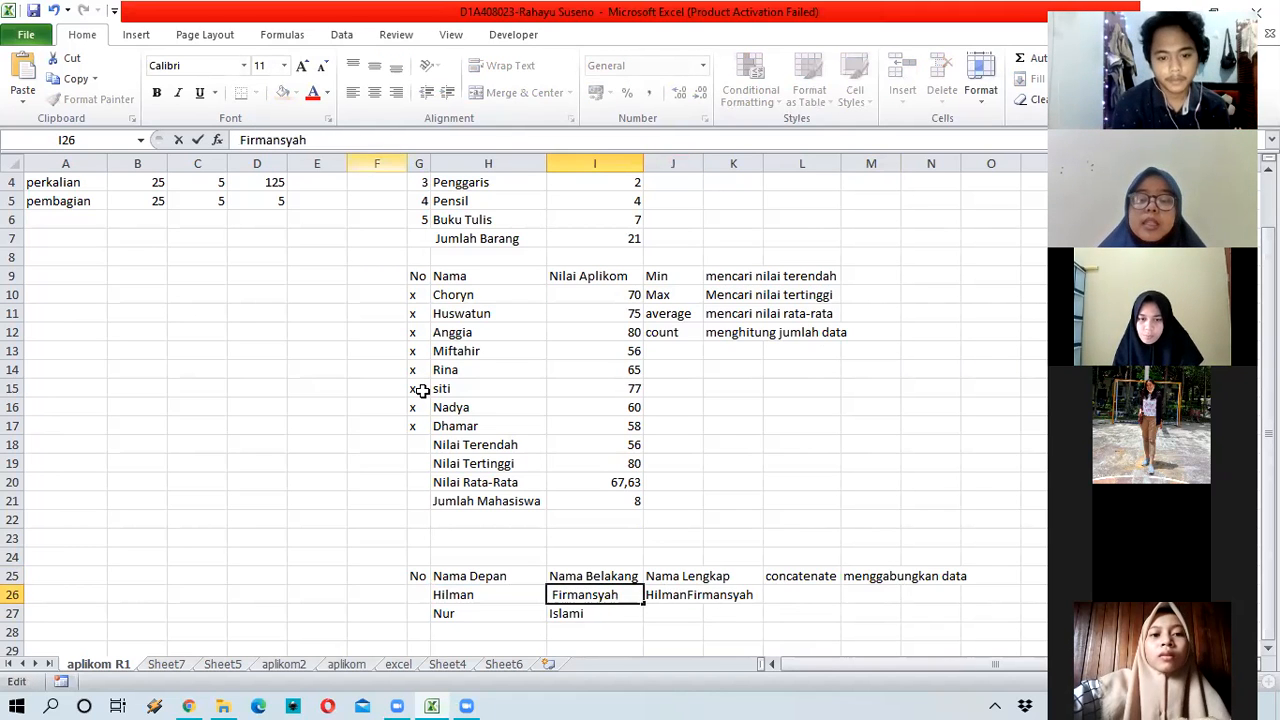
pyautogui.press('Return')
pyautogui.click(702, 599)
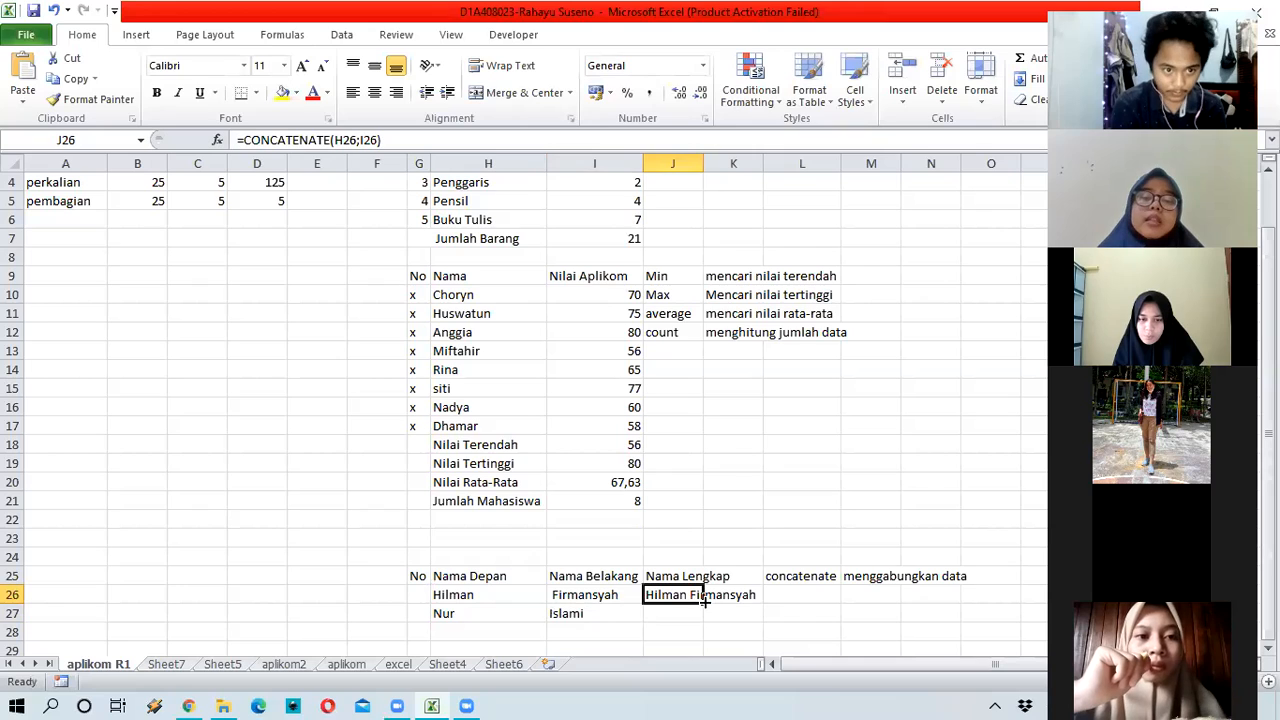
pyautogui.moveTo(702, 601); pyautogui.dragTo(700, 625)
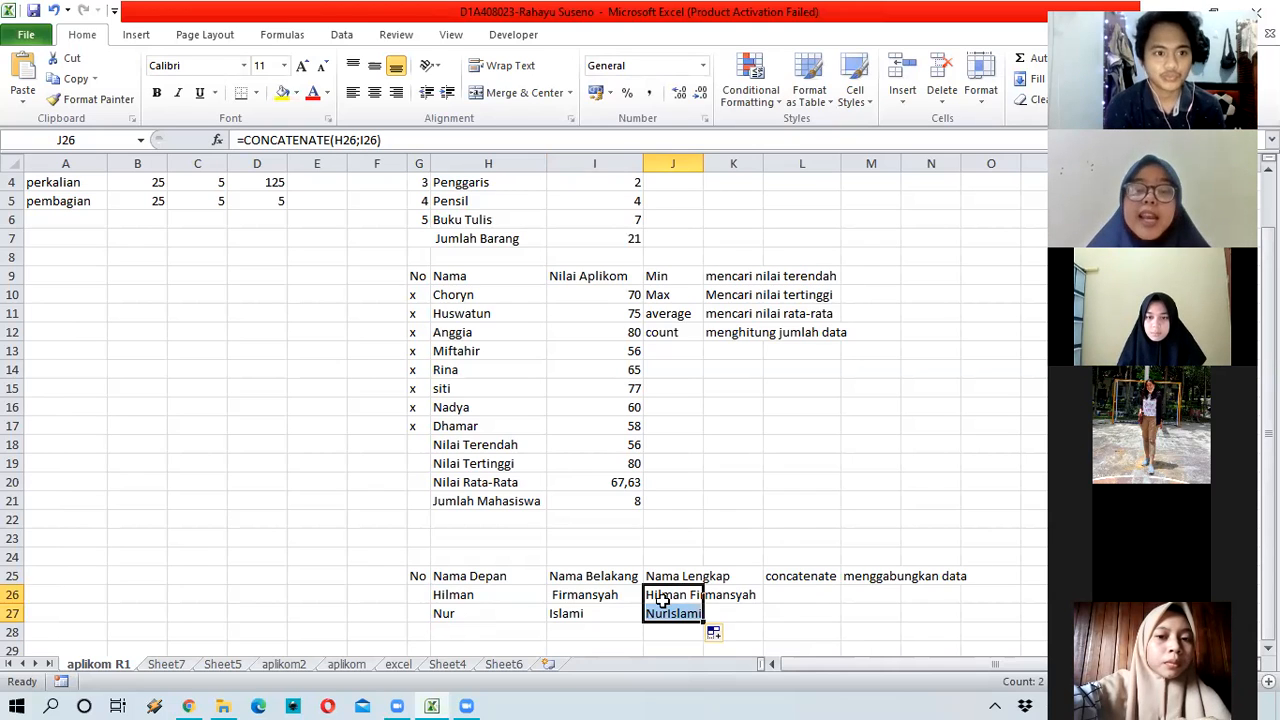
# Step: Add a space before the second person's last name in I27 so J27 reads correctly
pyautogui.click(608, 616)
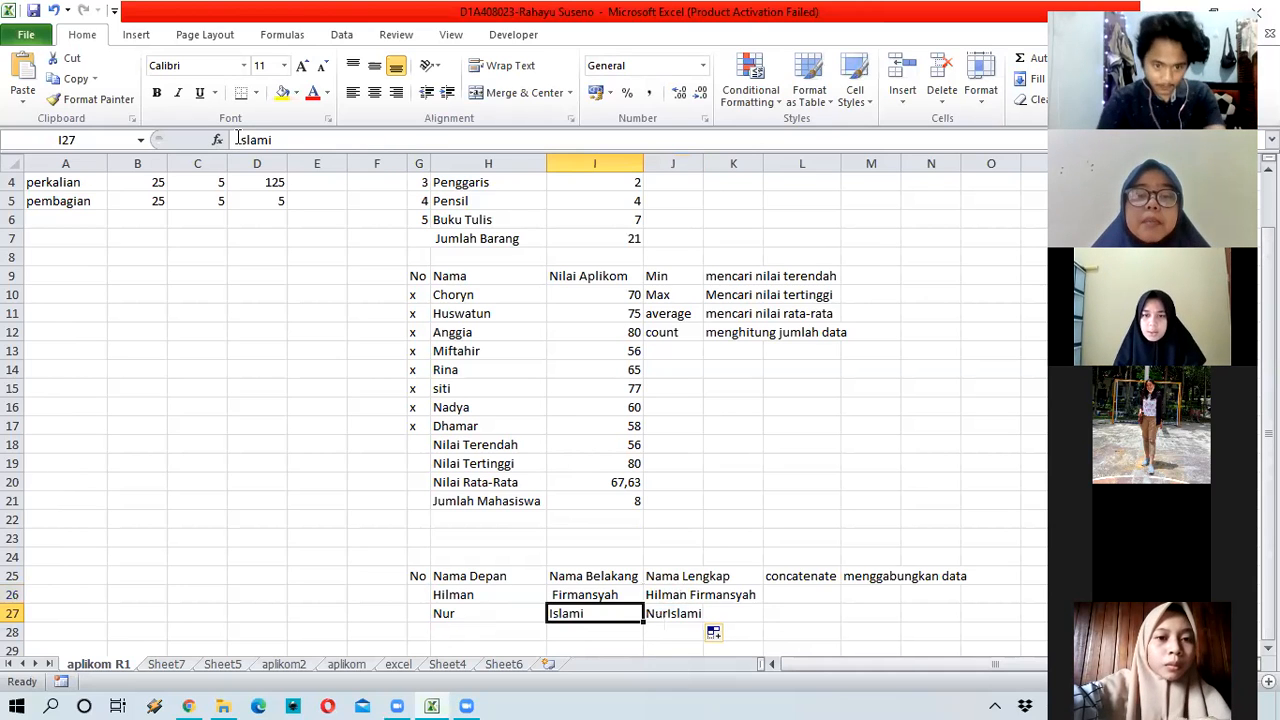
pyautogui.press('F2')
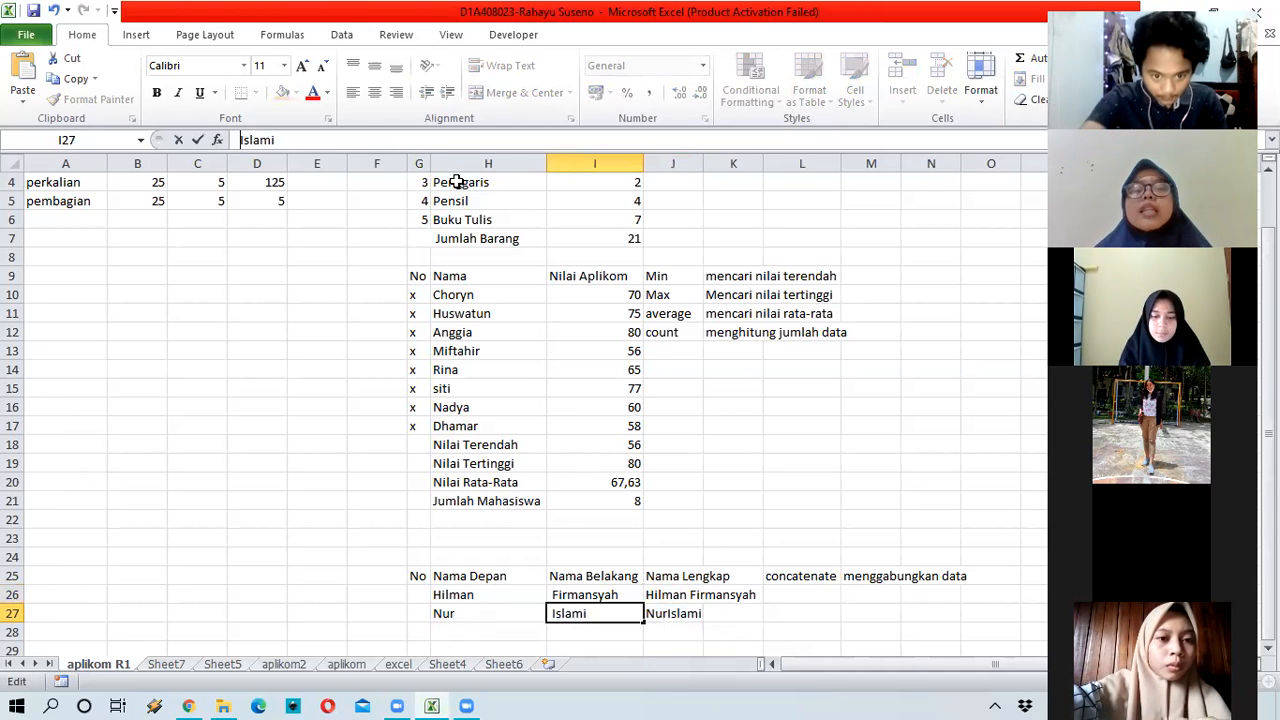
pyautogui.press('Return')
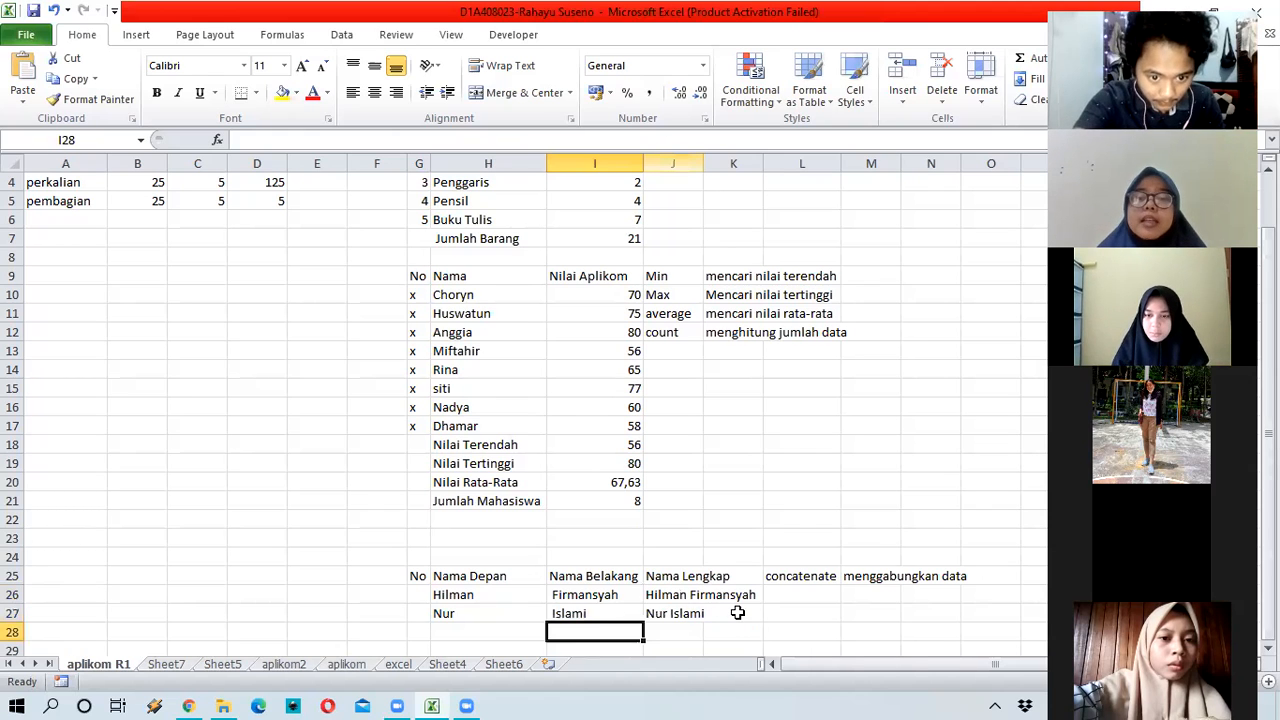
pyautogui.press('Right')
pyautogui.press('Right')
pyautogui.press('Up')
pyautogui.press('Left')
pyautogui.press('Left')
pyautogui.press('Left')
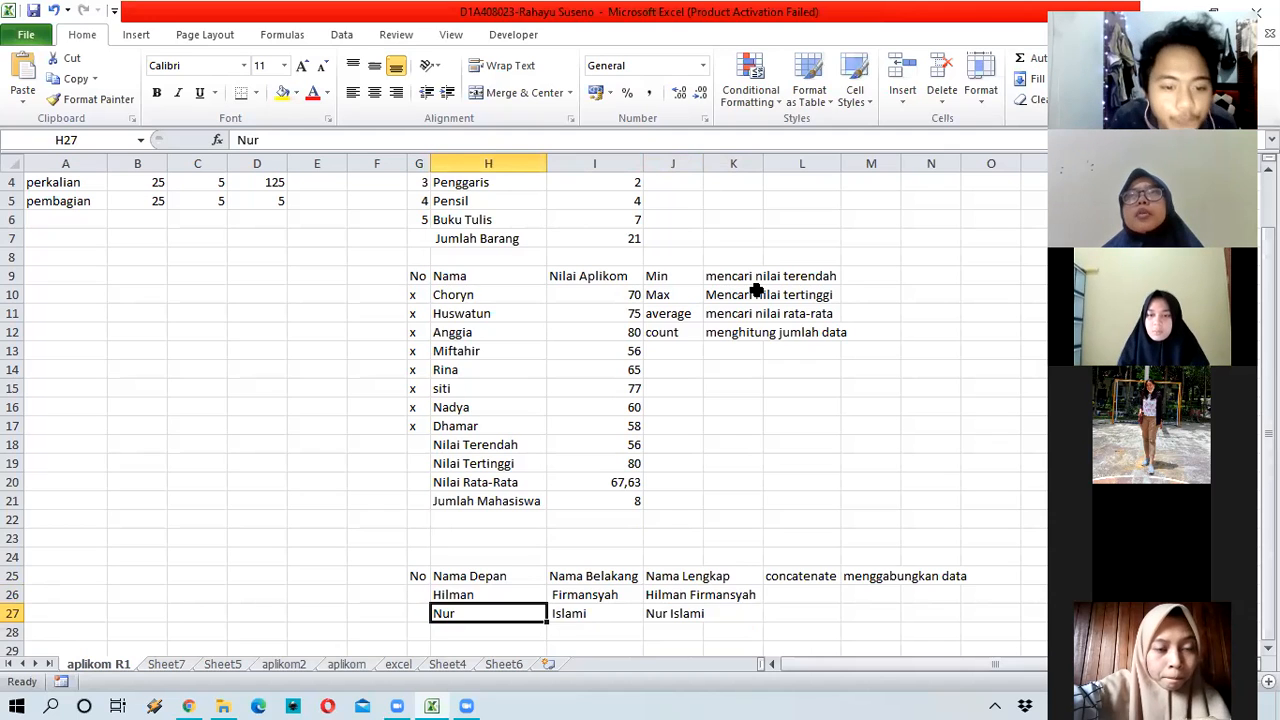
pyautogui.press('Up')
pyautogui.press('Left')
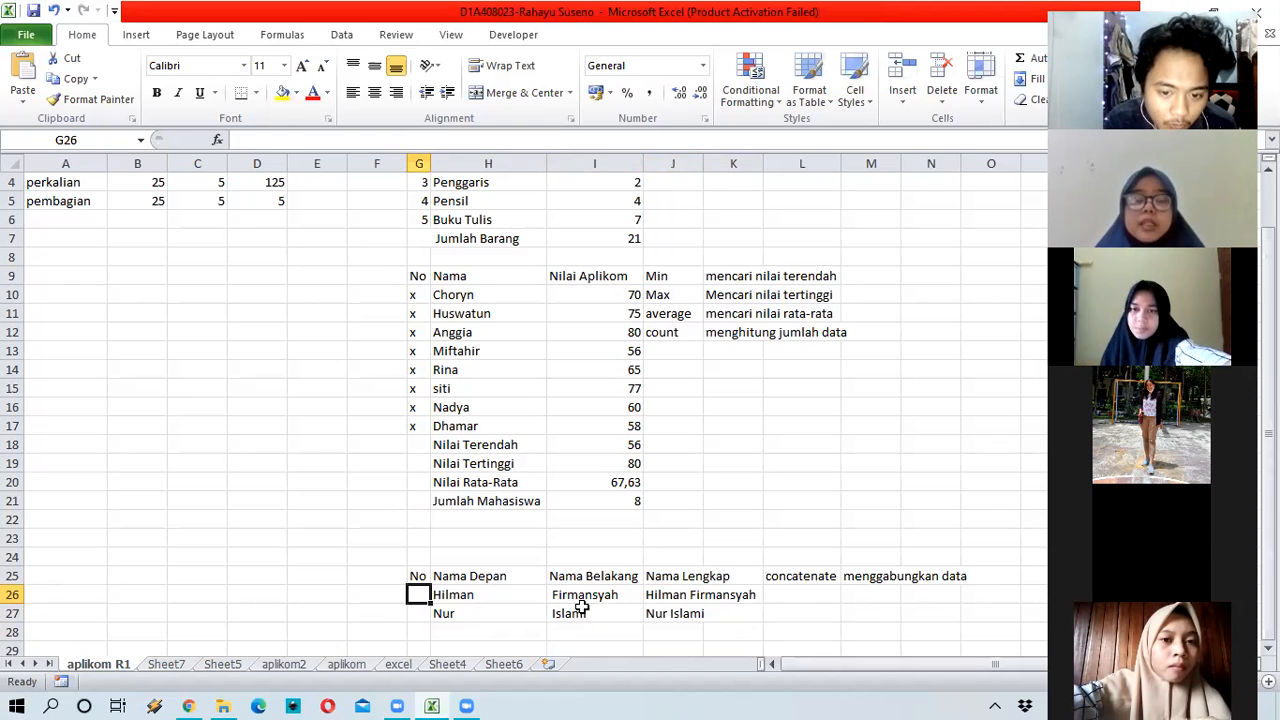
# Step: Number the two name rows 1 and 2 in G26 and G27 of the No column
pyautogui.write('1')
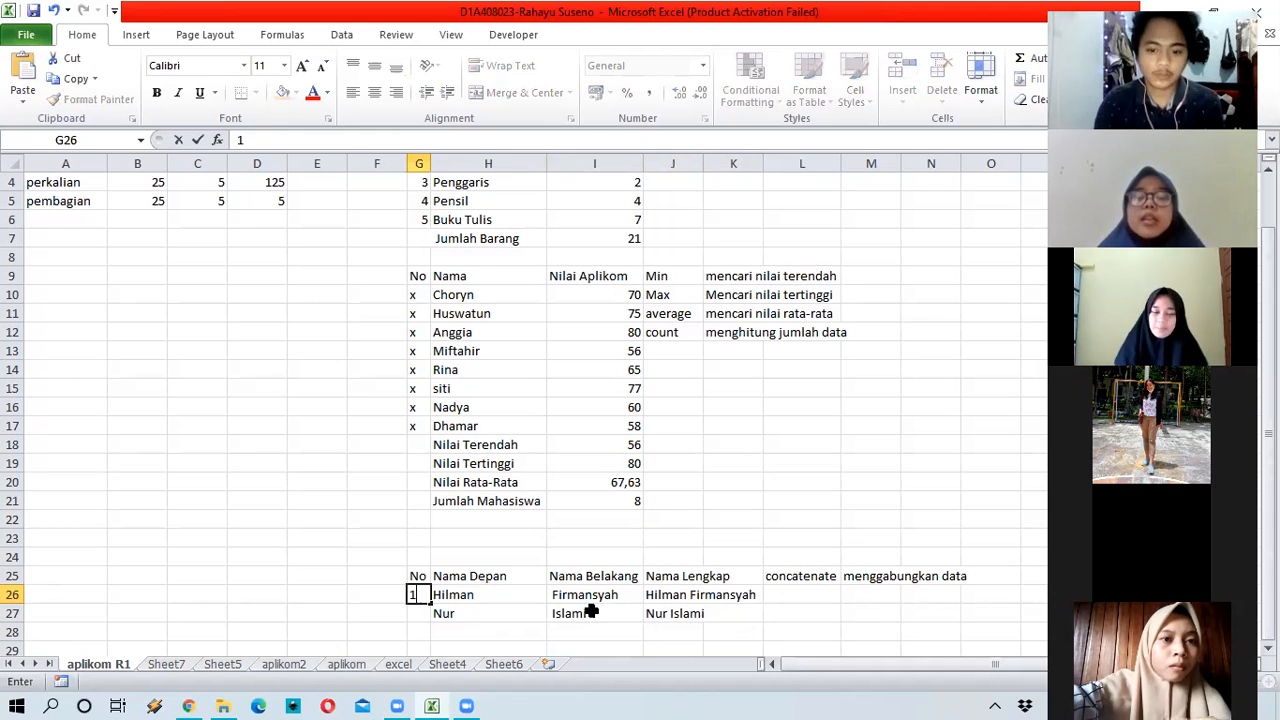
pyautogui.press('Return')
pyautogui.write('2')
pyautogui.press('Return')
# Step: Scroll the sheet, glance at the empty Sheet7, and return to aplikom R1
pyautogui.scroll(-3, 591, 471)
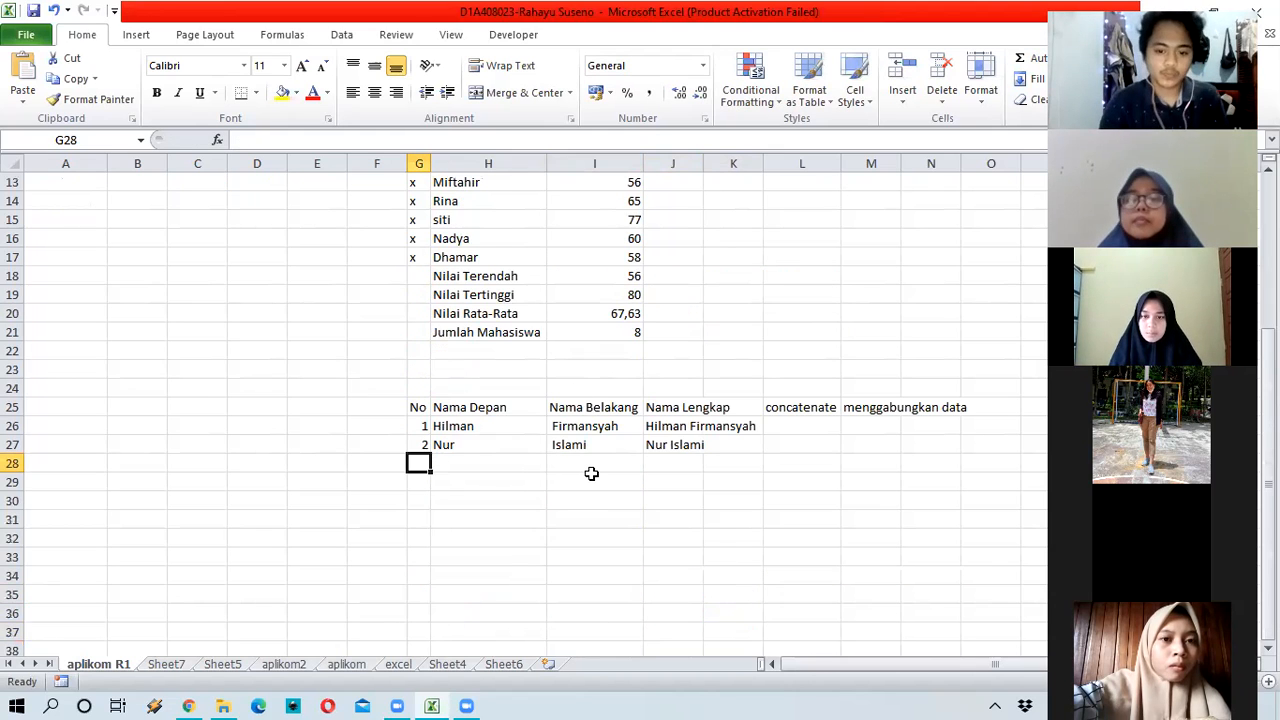
pyautogui.scroll(-1, 593, 473)
pyautogui.scroll(4, 593, 473)
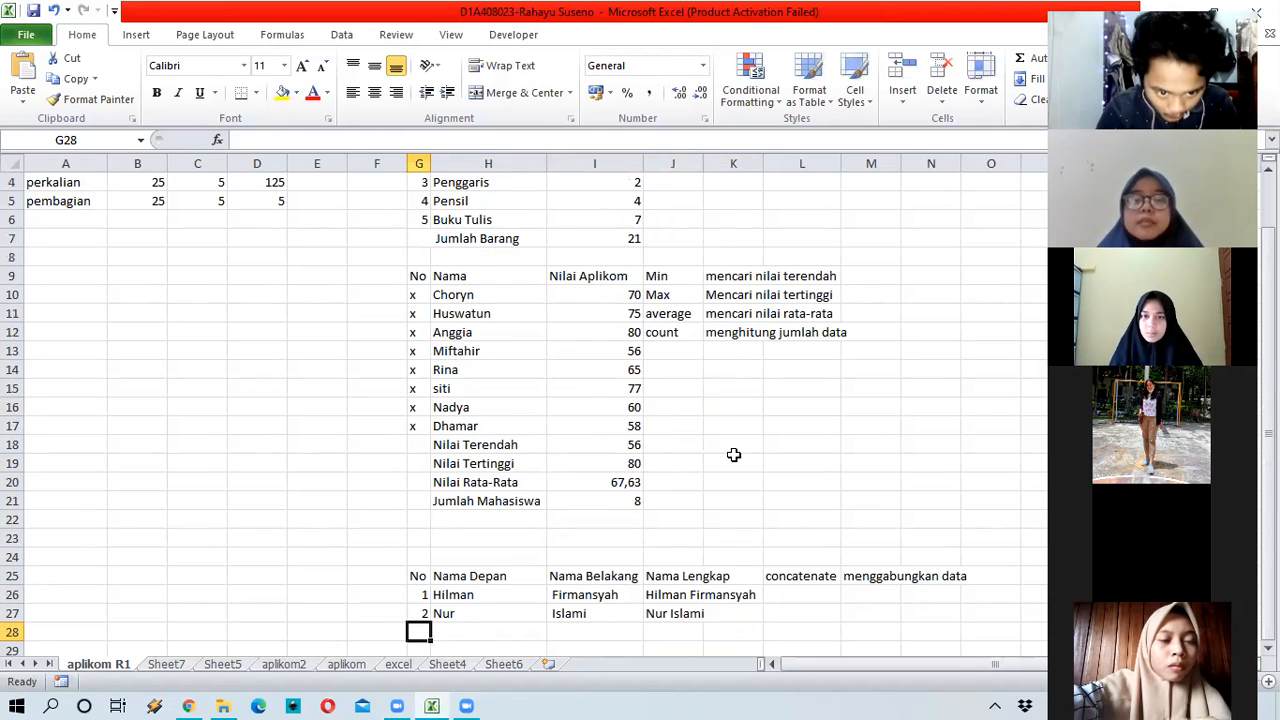
pyautogui.click(162, 665)
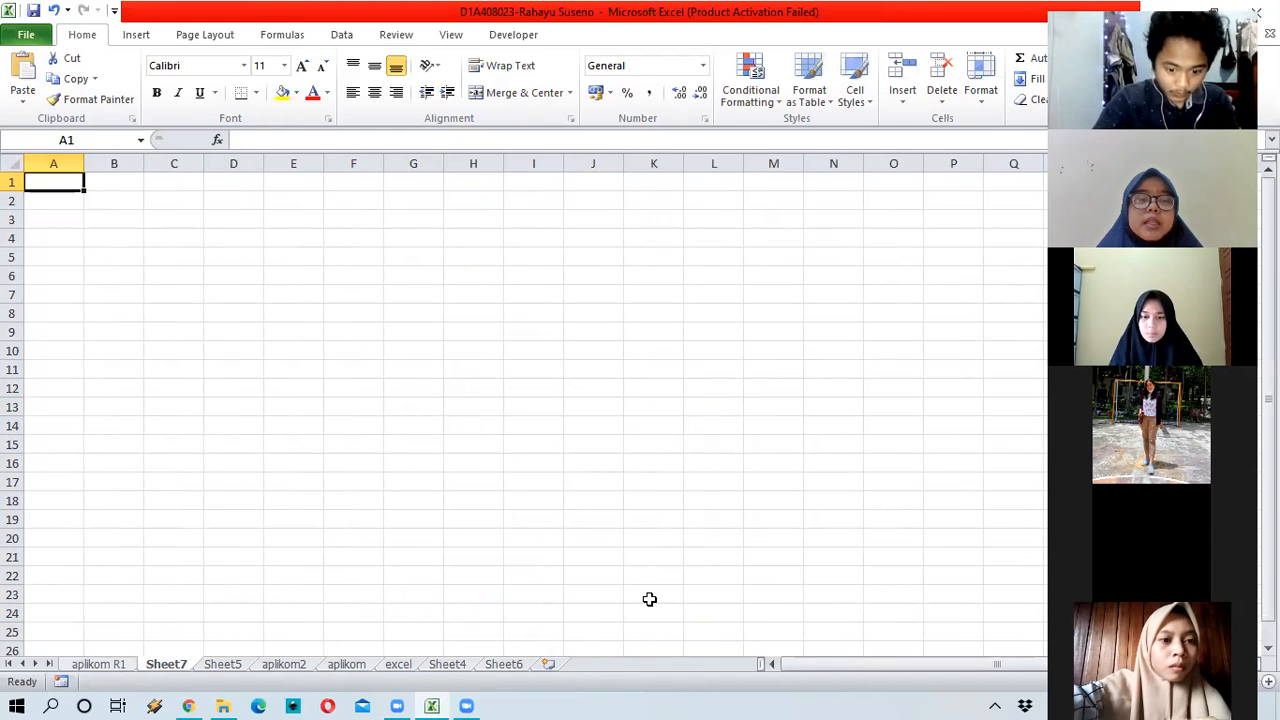
pyautogui.hotkey('ctrl', 'pageup')
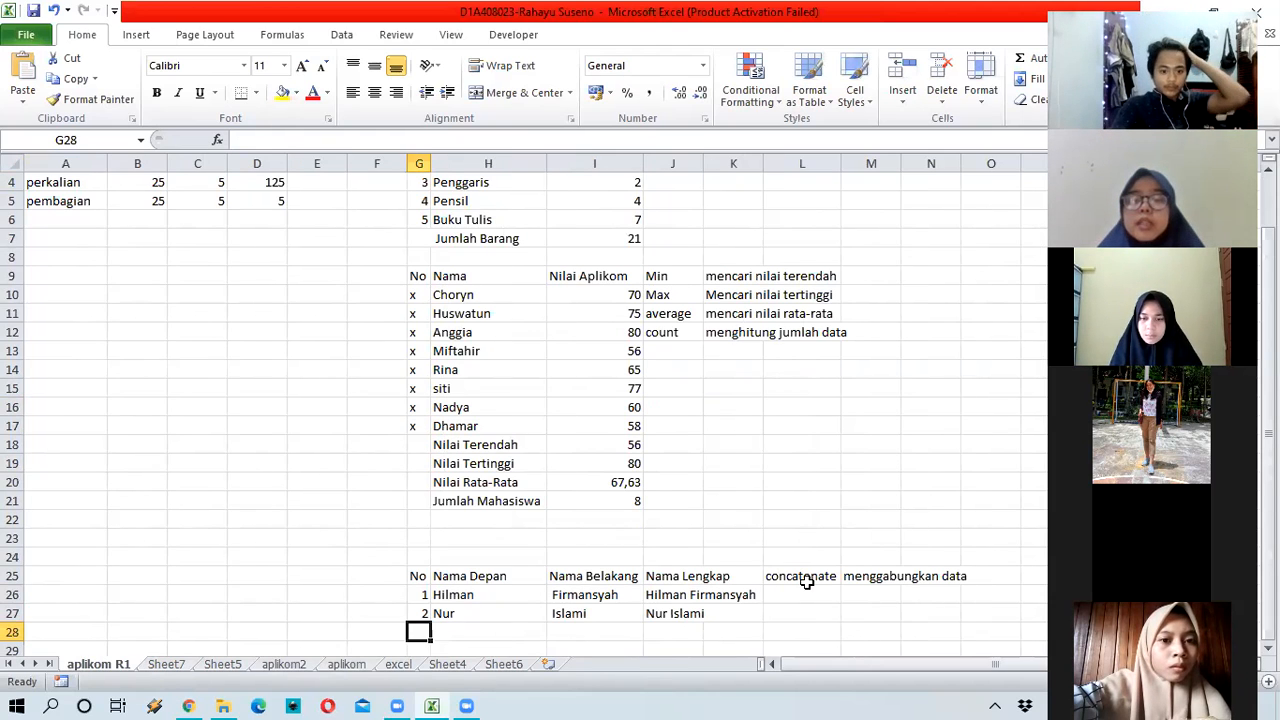
pyautogui.click(678, 597)
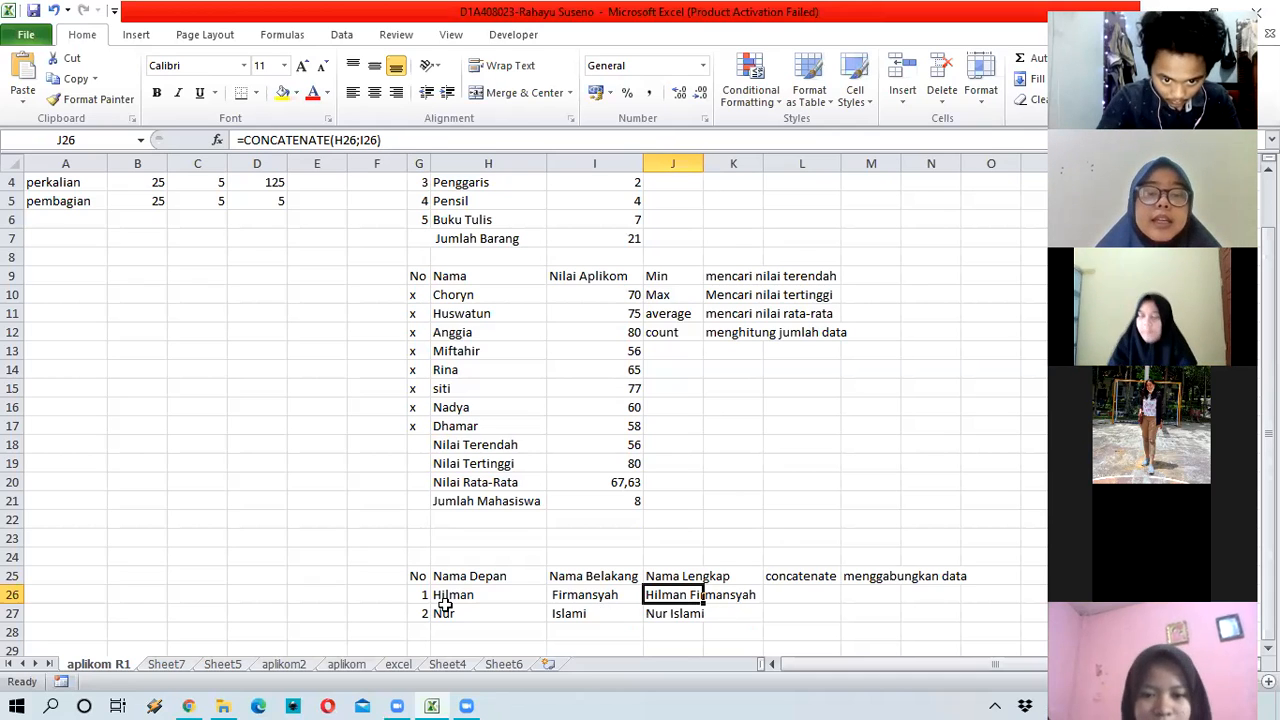
pyautogui.press('Left')
pyautogui.press('Left')
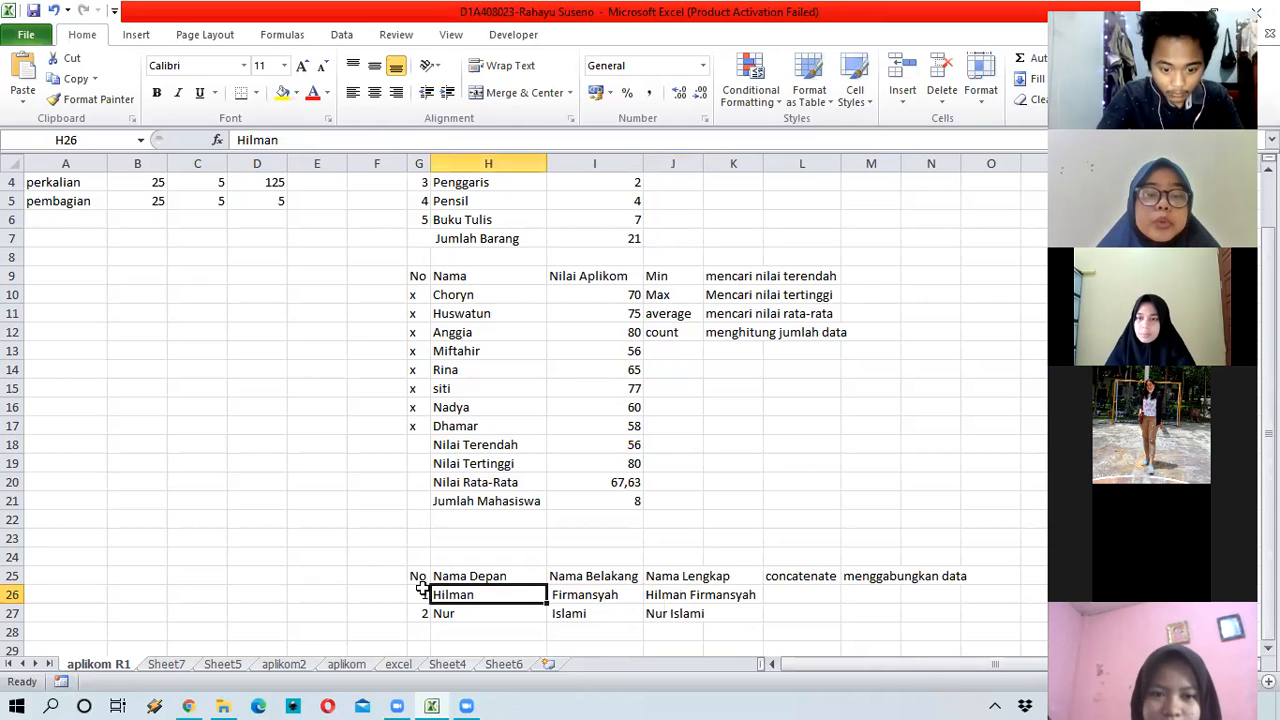
pyautogui.click(829, 592)
pyautogui.press('Up')
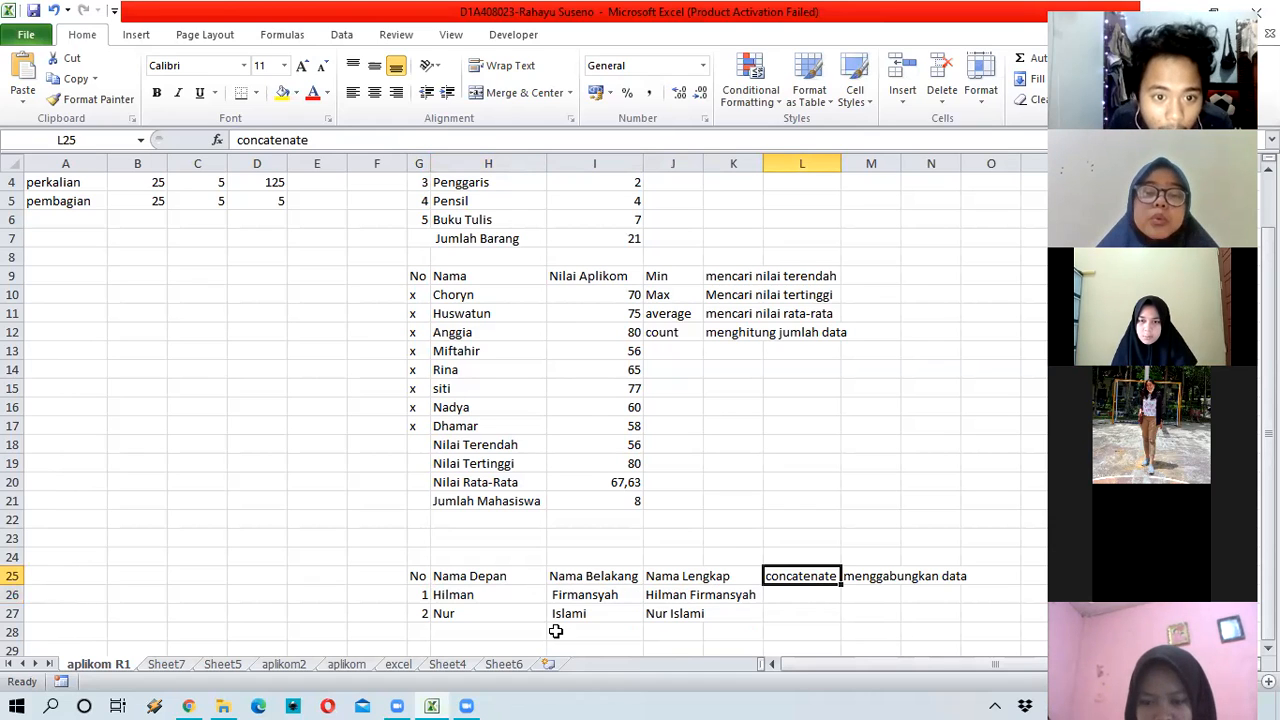
pyautogui.scroll(-1, 555, 631)
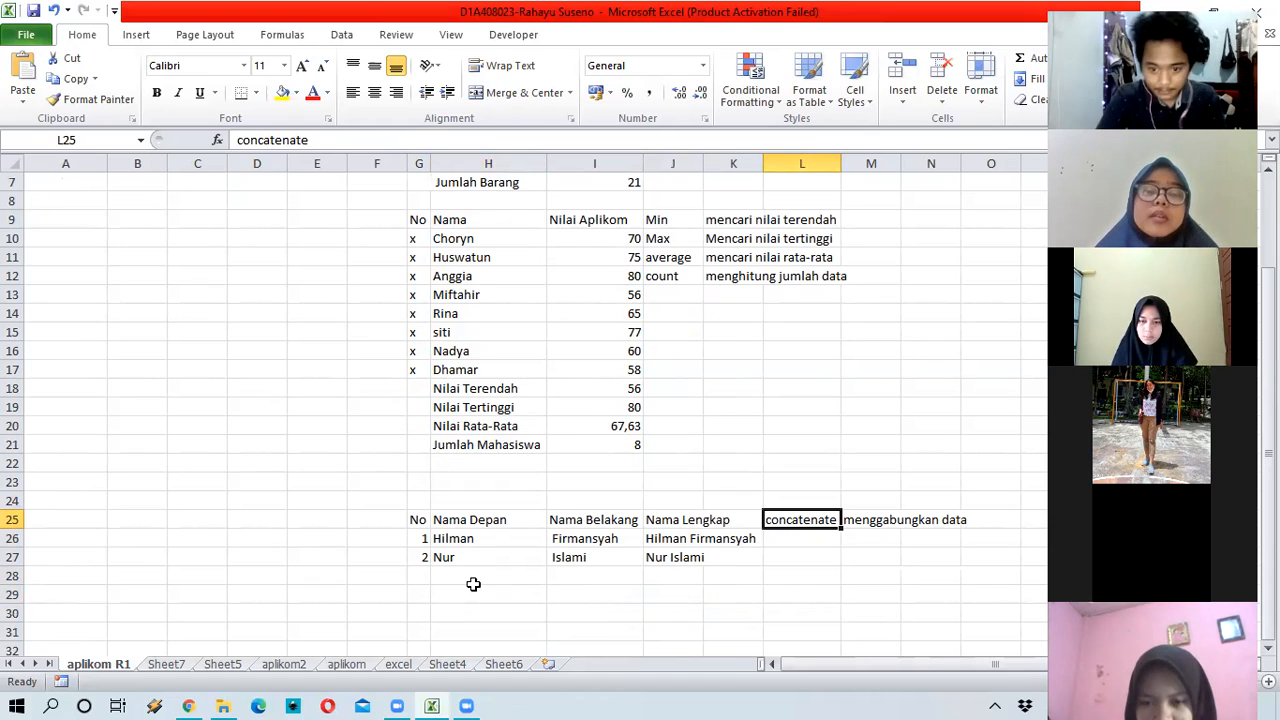
pyautogui.moveTo(486, 535); pyautogui.dragTo(577, 540)
pyautogui.click(534, 94)
pyautogui.click(560, 90)
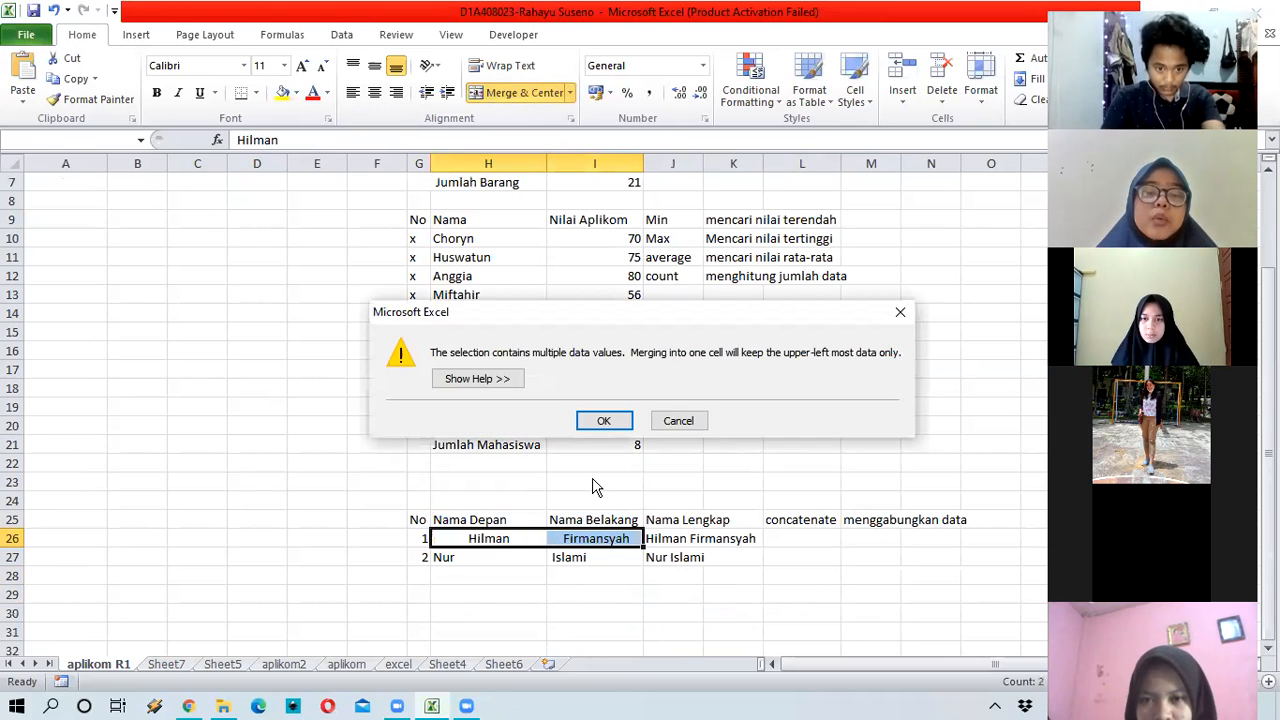
pyautogui.press('Escape')
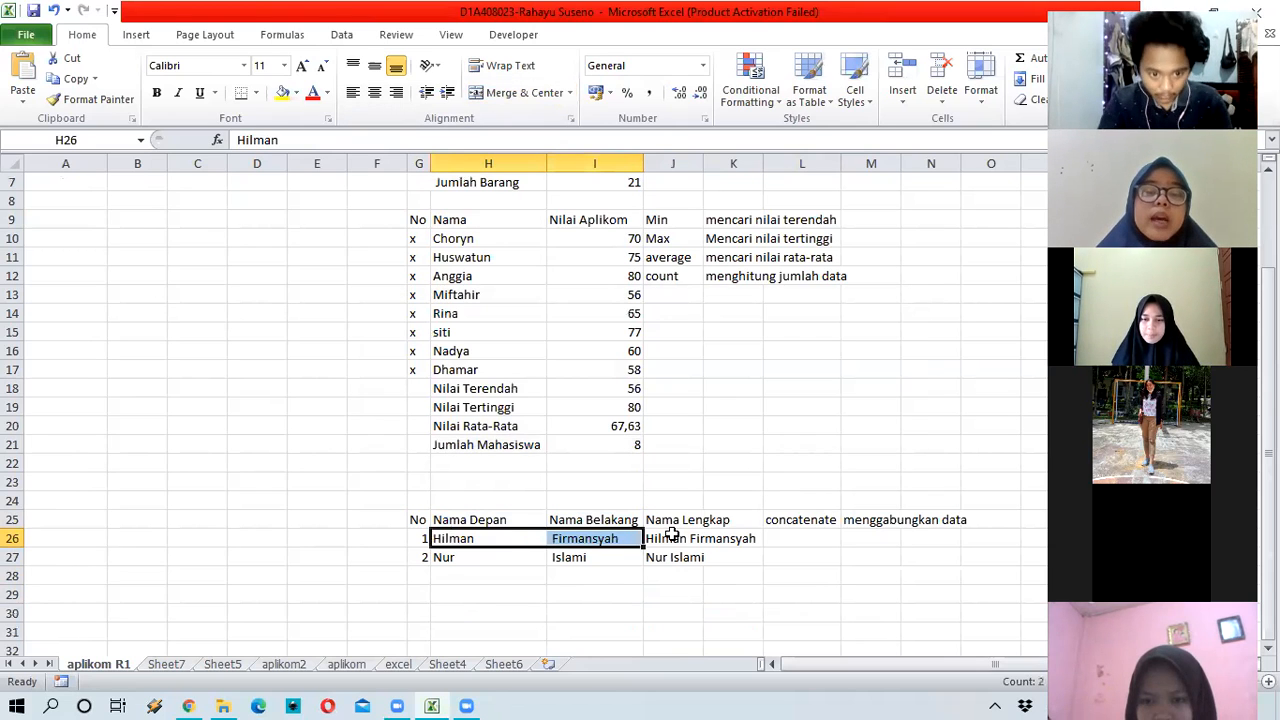
pyautogui.click(673, 538)
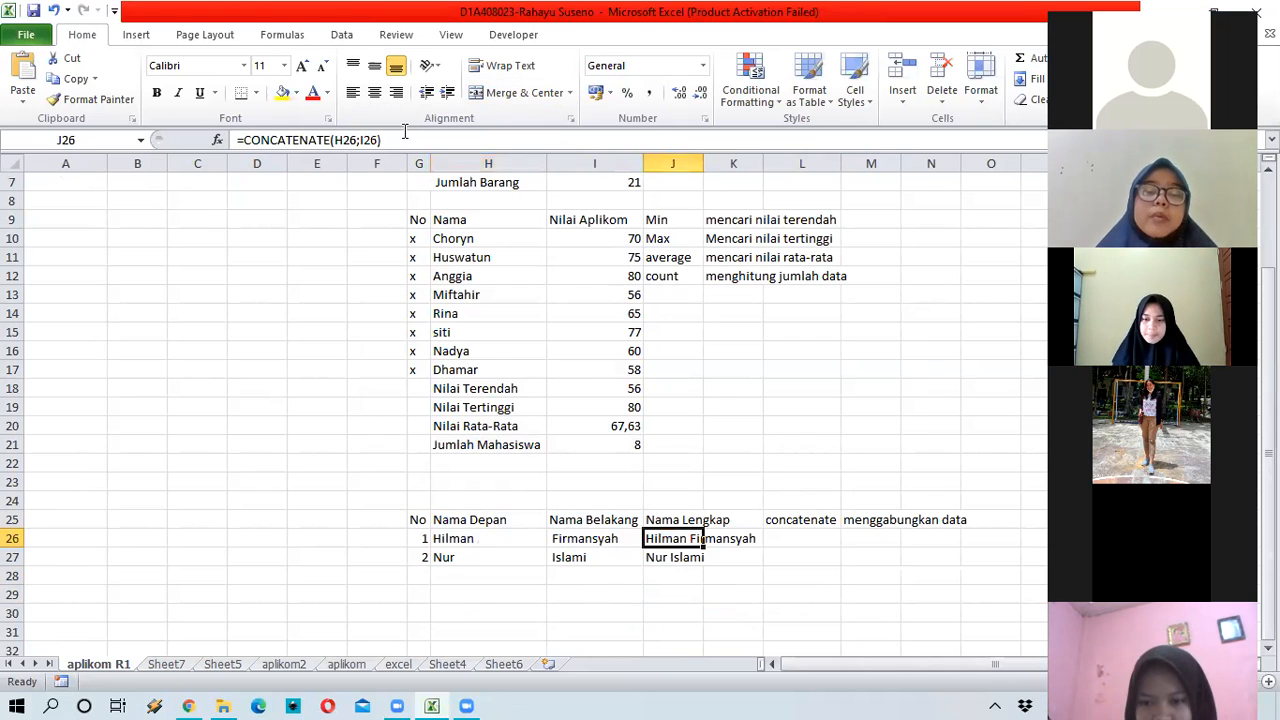
pyautogui.click(284, 140)
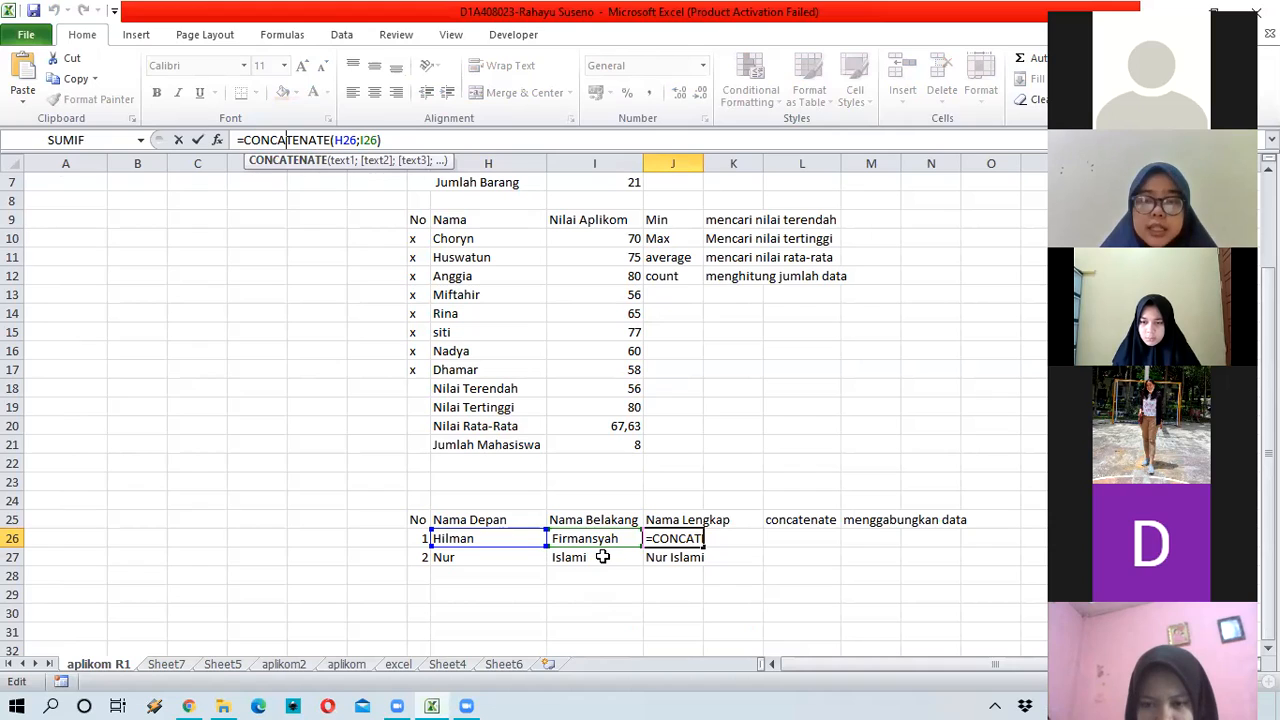
pyautogui.click(356, 141)
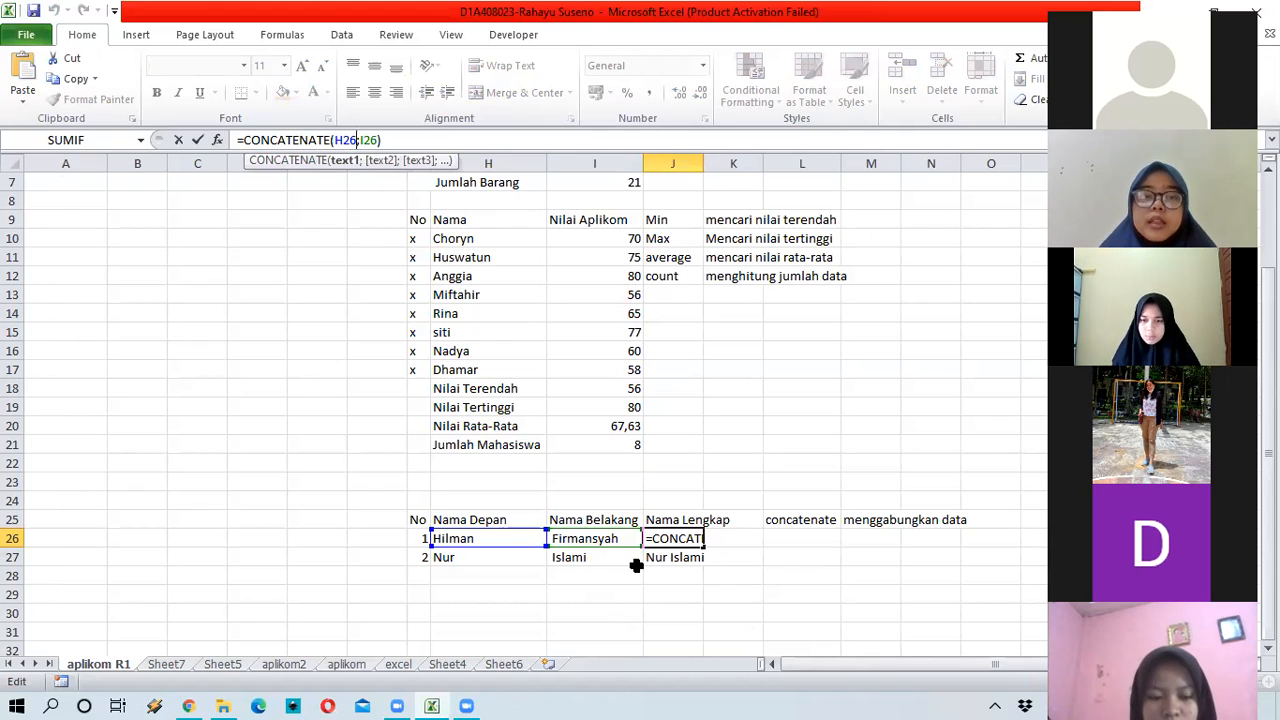
pyautogui.press('Right')
pyautogui.press('Right')
pyautogui.press('Right')
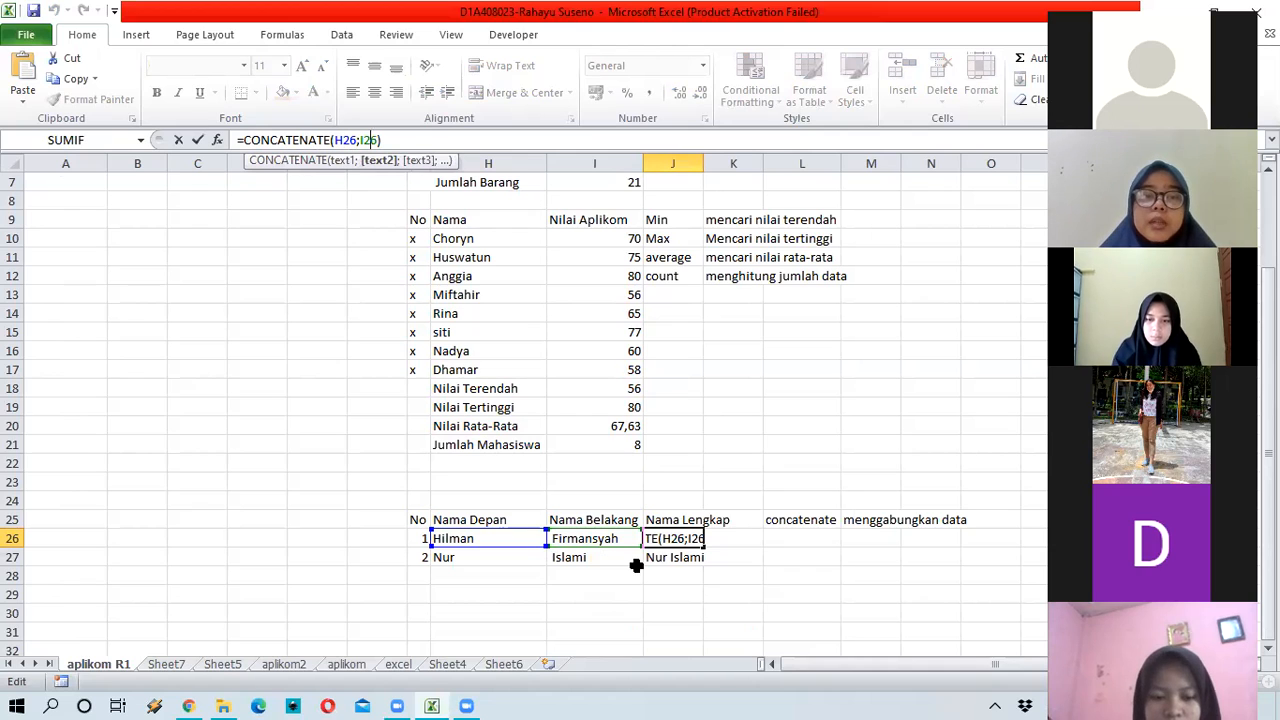
pyautogui.press('Right')
pyautogui.press('Right')
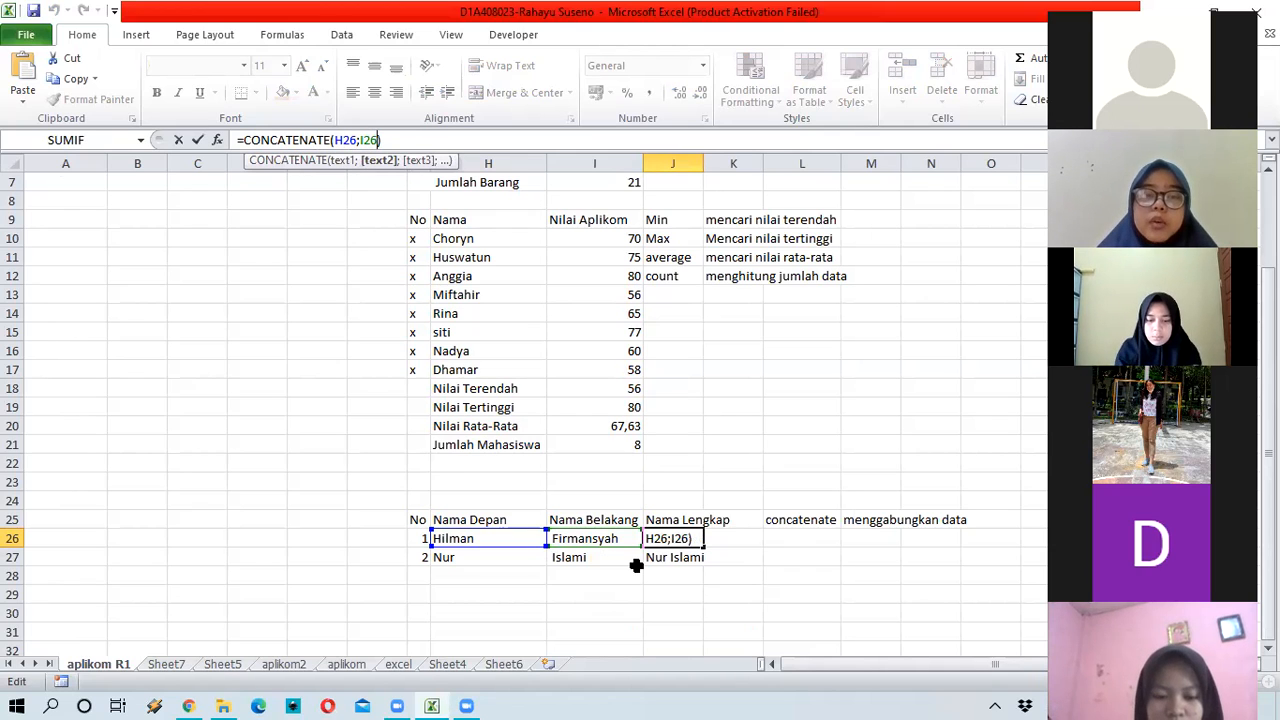
pyautogui.write(';')
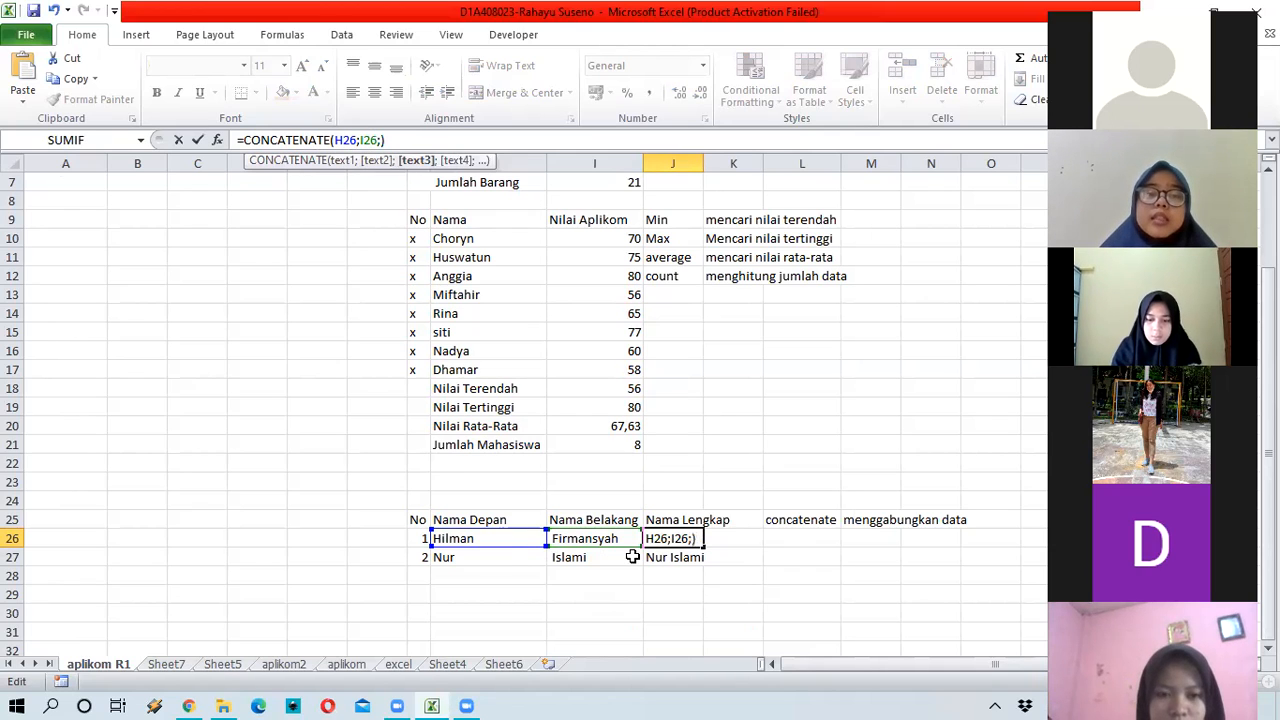
pyautogui.click(489, 557)
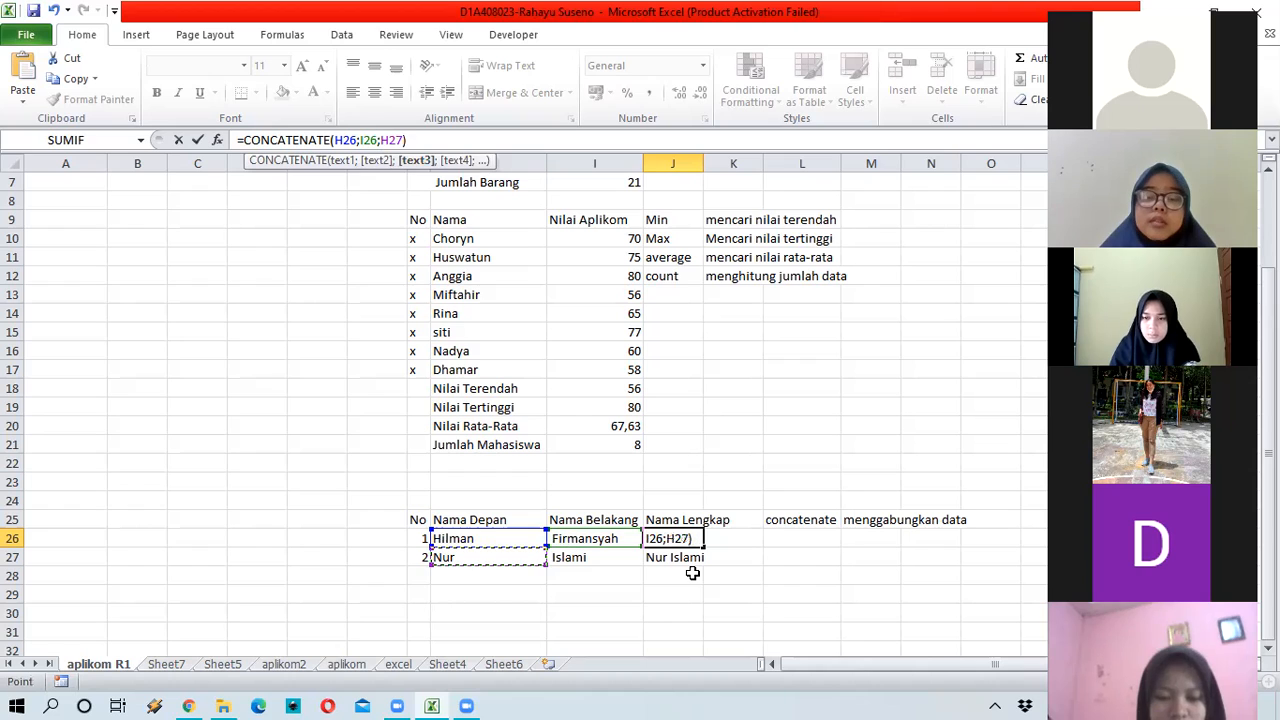
pyautogui.press('Return')
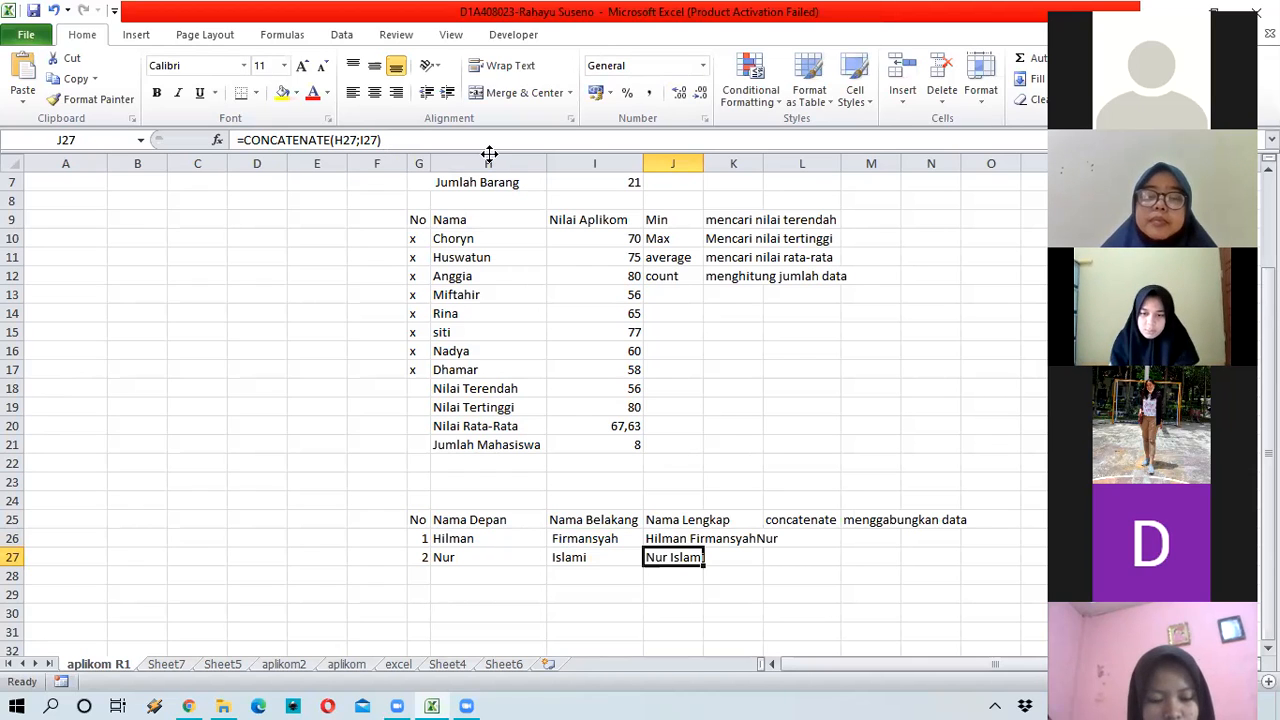
pyautogui.press('Up')
pyautogui.press('F2')
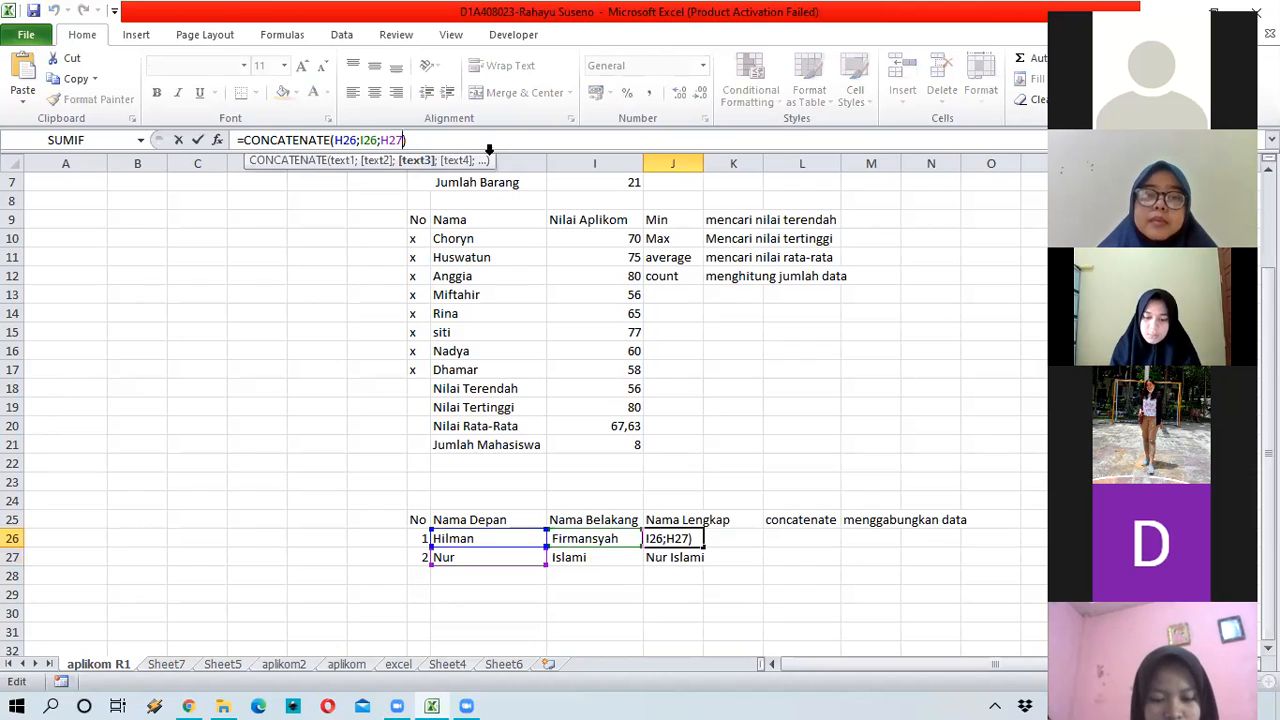
pyautogui.press('BackSpace')
pyautogui.press('BackSpace')
pyautogui.press('BackSpace')
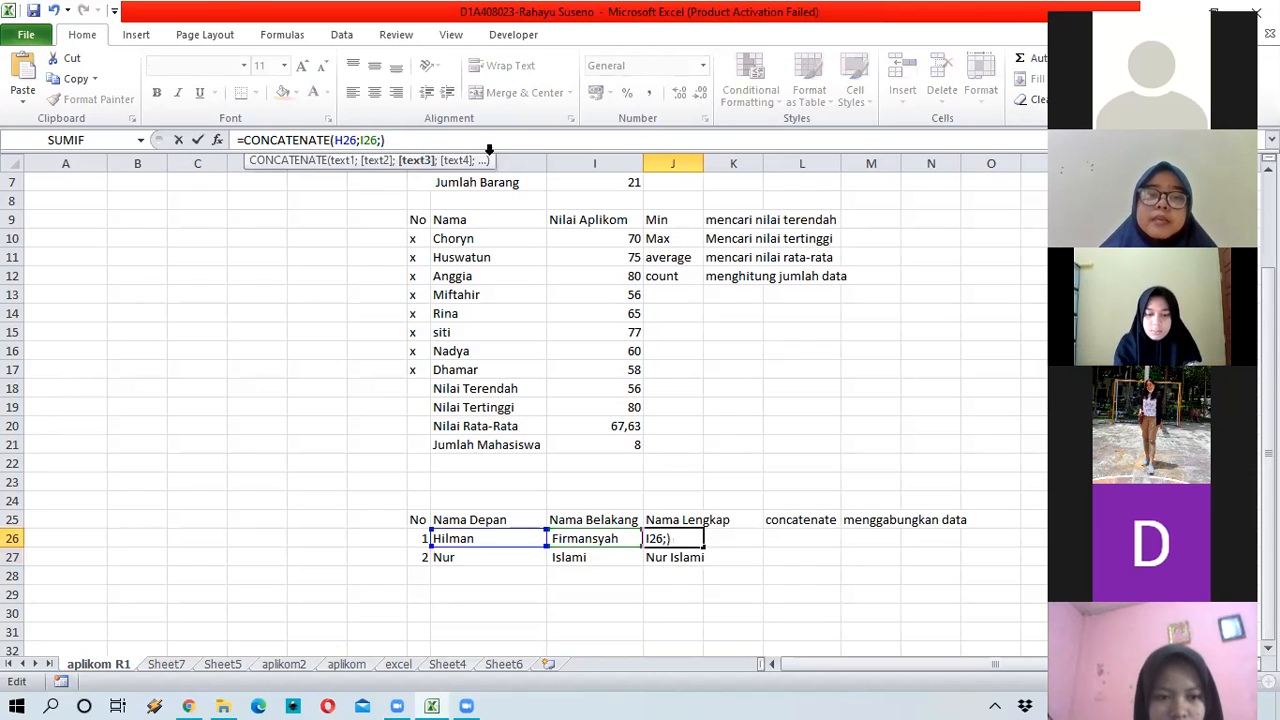
pyautogui.press('BackSpace')
pyautogui.press('Return')
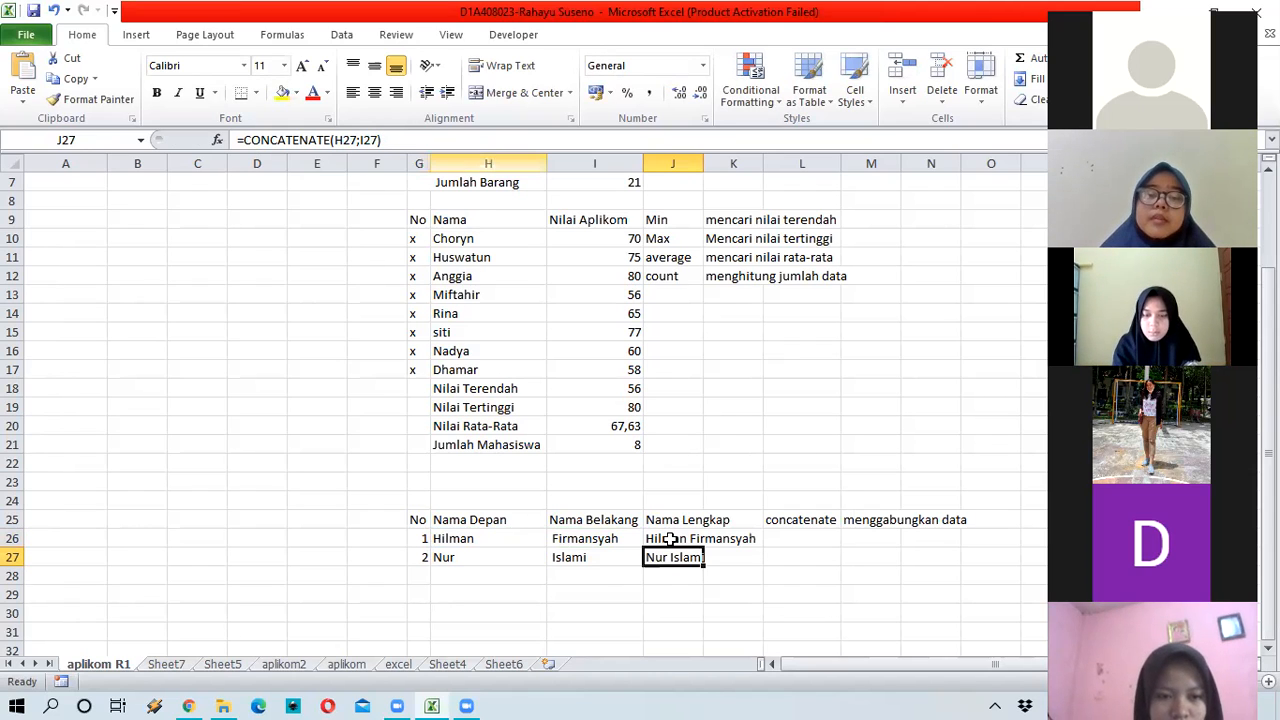
pyautogui.press('Up')
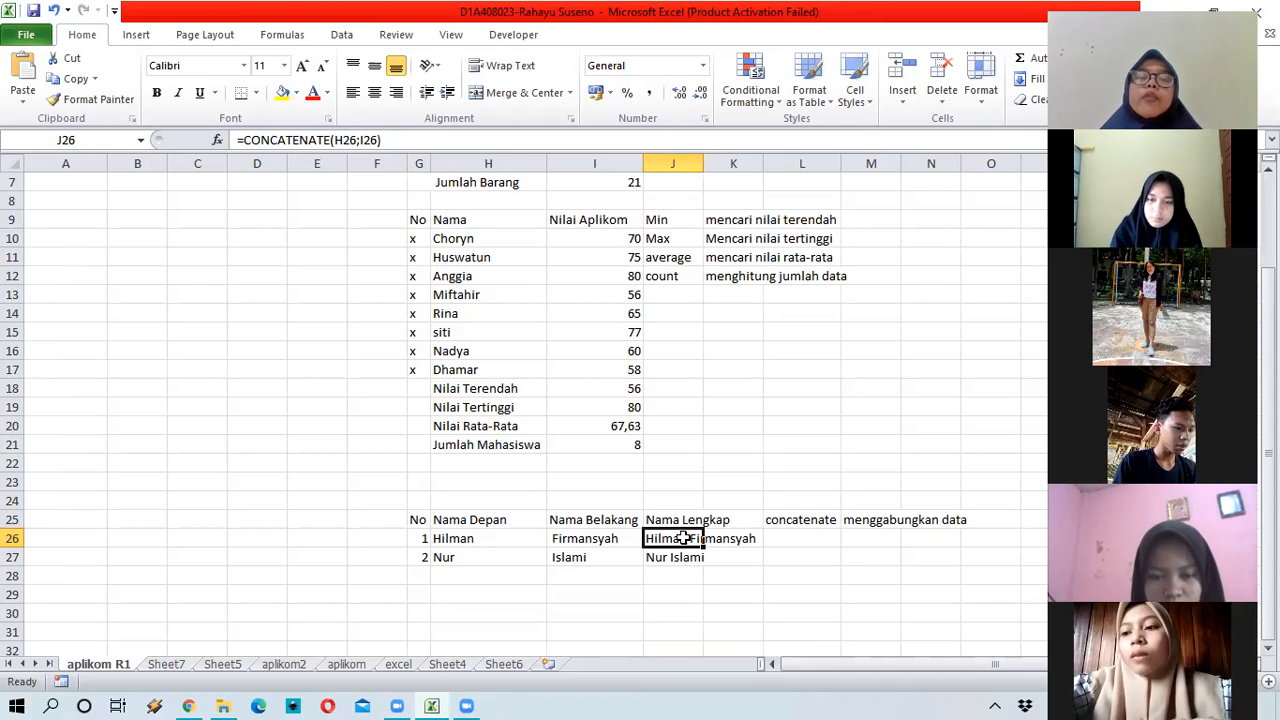
pyautogui.scroll(2, 528, 296)
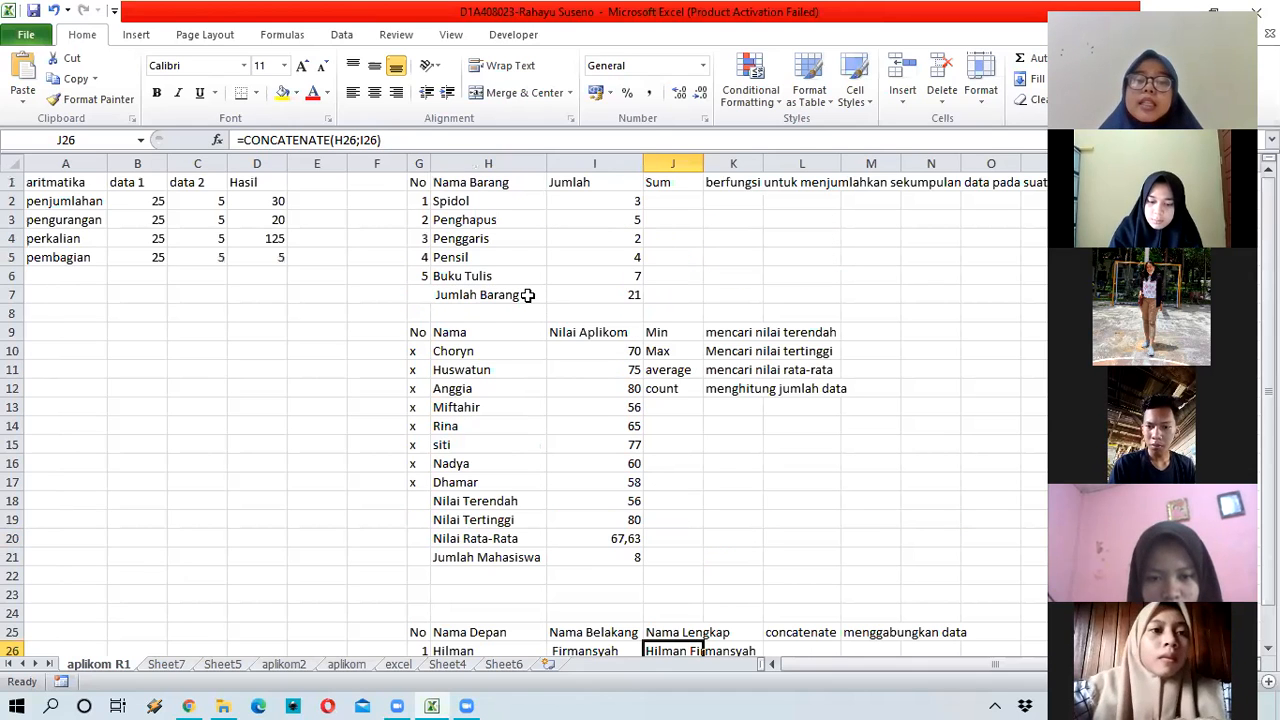
pyautogui.scroll(-3, 516, 342)
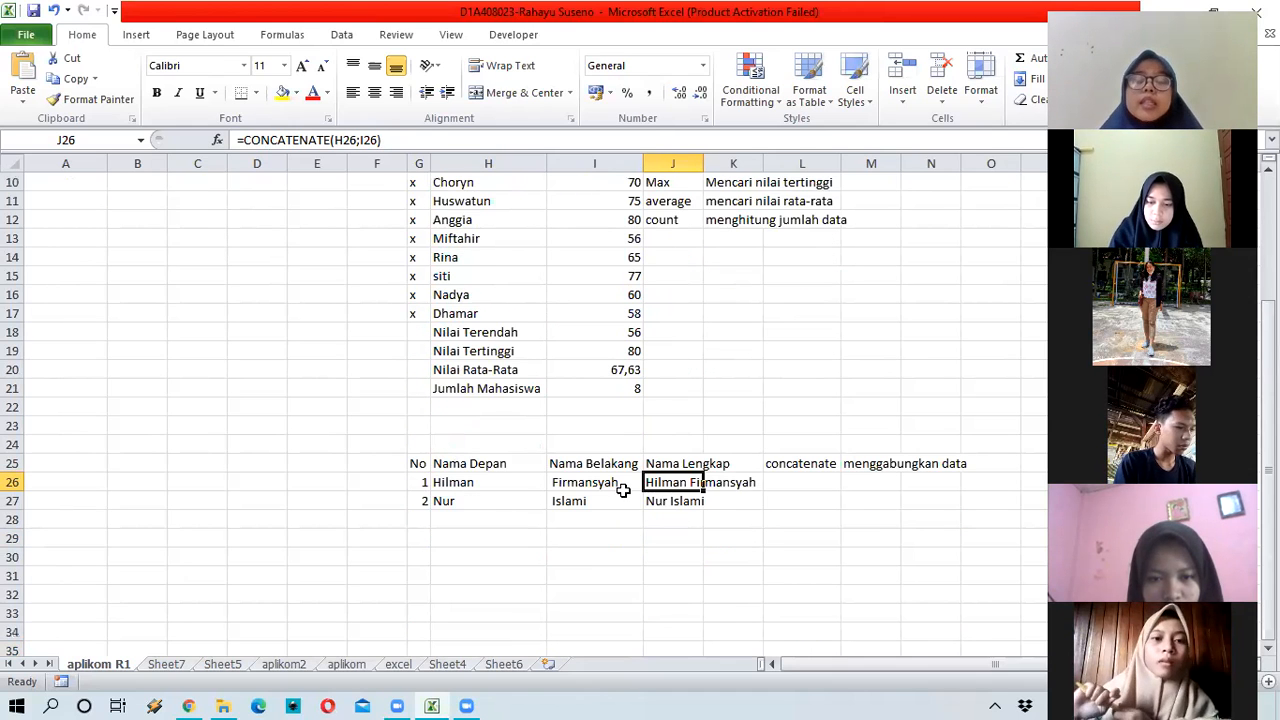
pyautogui.scroll(3, 610, 485)
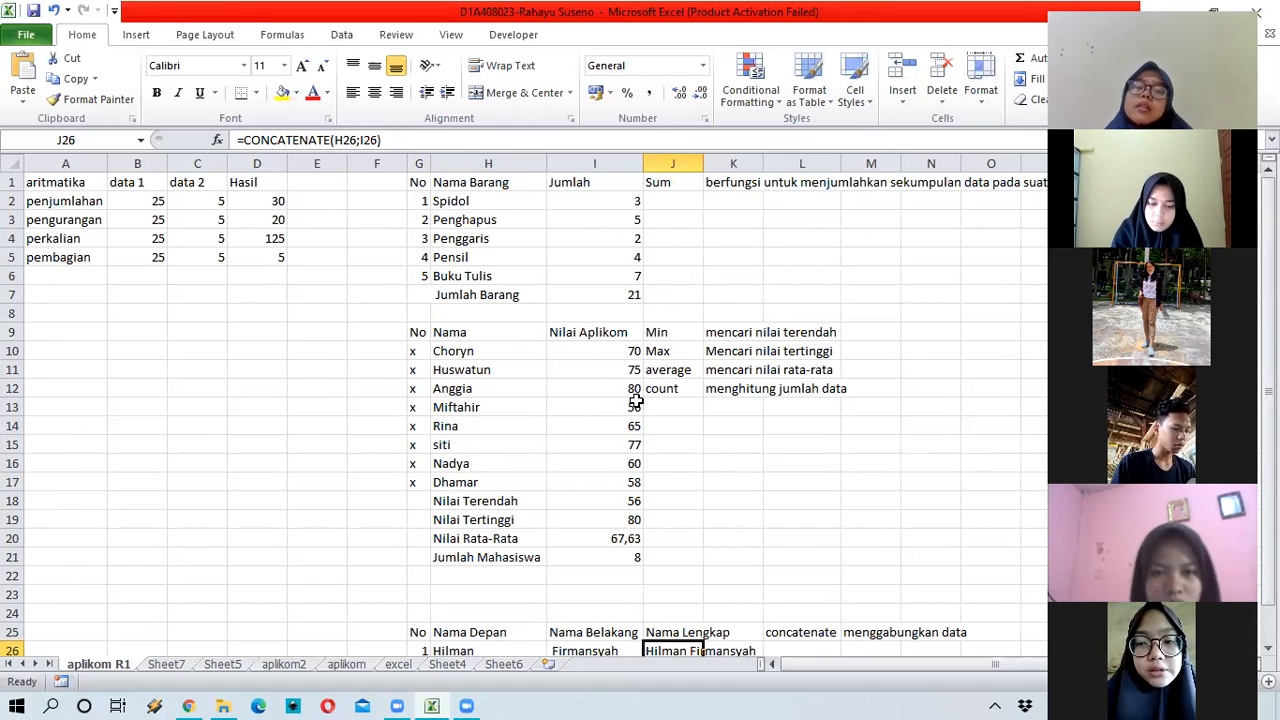
pyautogui.scroll(-1, 636, 400)
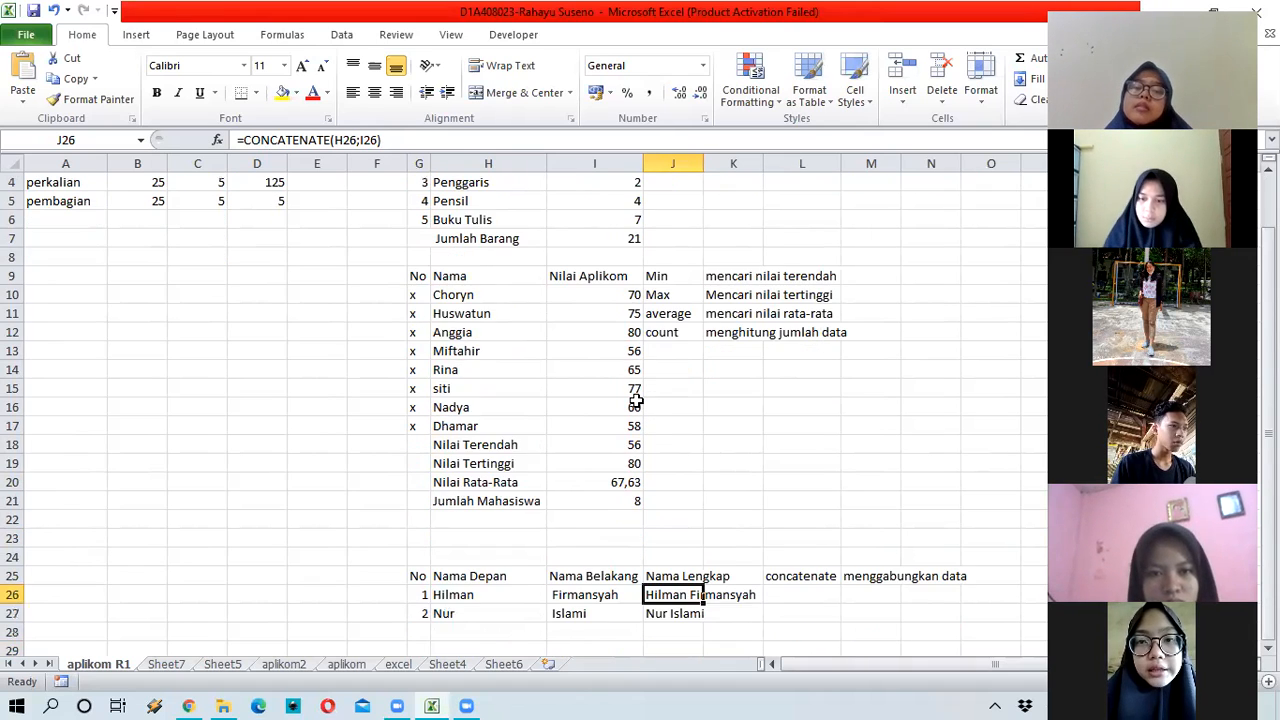
pyautogui.click(664, 617)
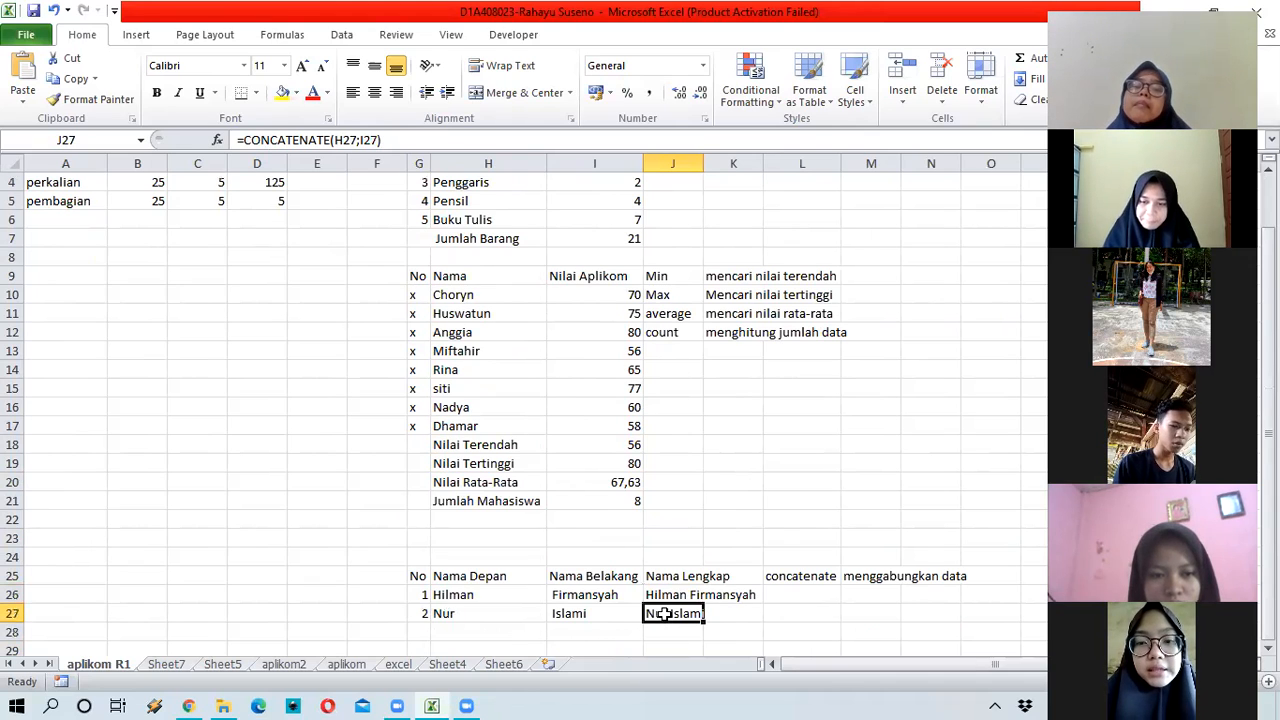
pyautogui.click(578, 614)
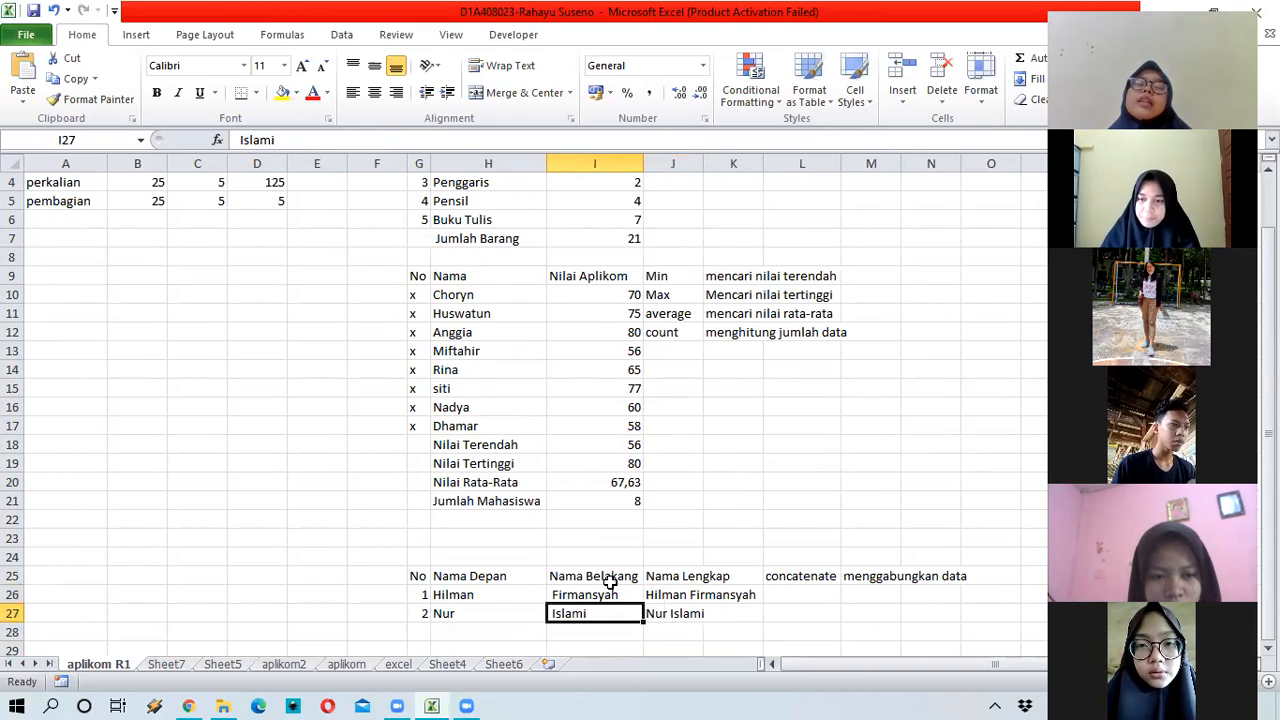
pyautogui.click(606, 592)
pyautogui.scroll(-2, 505, 545)
pyautogui.press('Down')
pyautogui.click(469, 520)
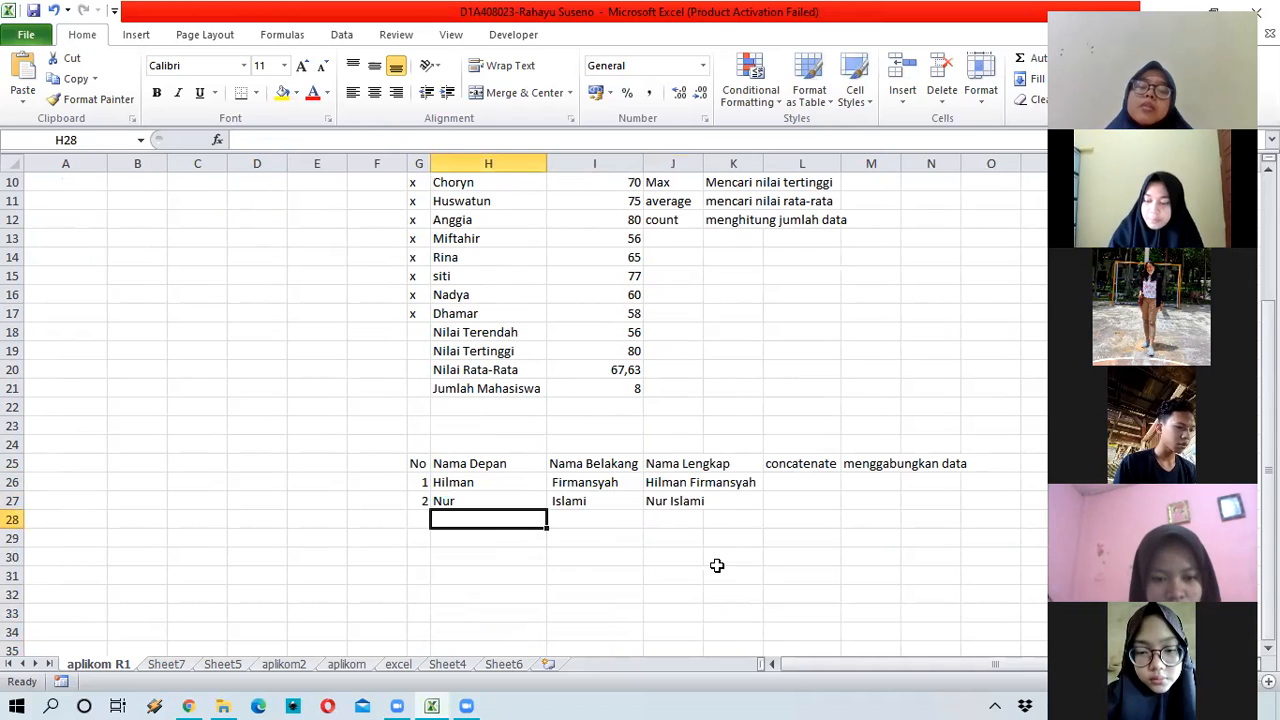
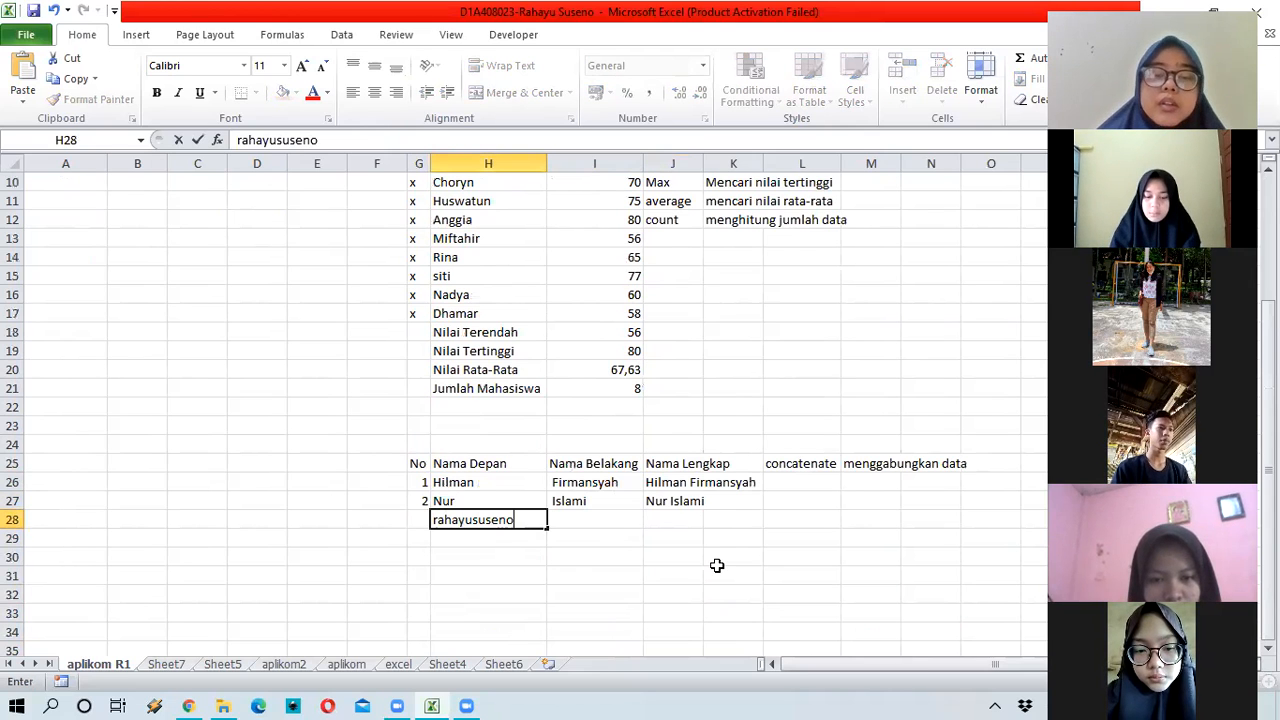
# Step: Enter the e-mail username in H28 and move to column I
pyautogui.press('Tab')
# Step: Enter the domain as (@)gmail.com in I28 after clearing the invalid-function error
pyautogui.write('@')
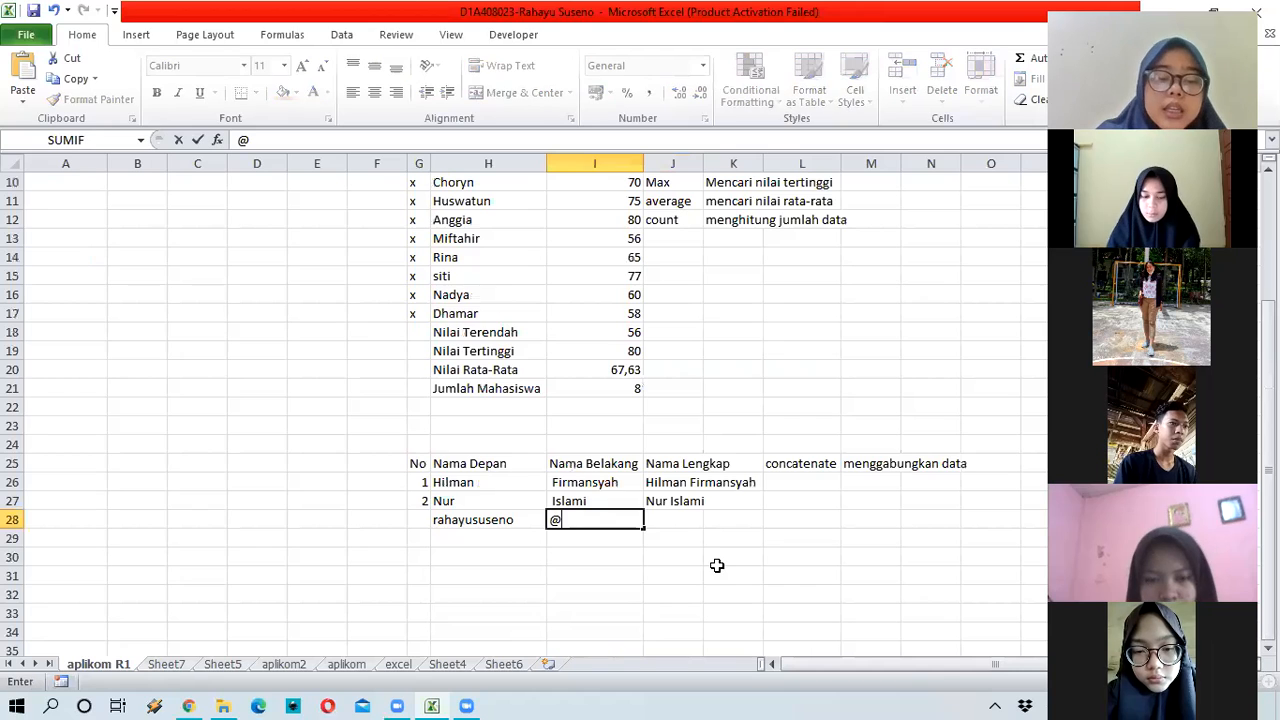
pyautogui.write('g')
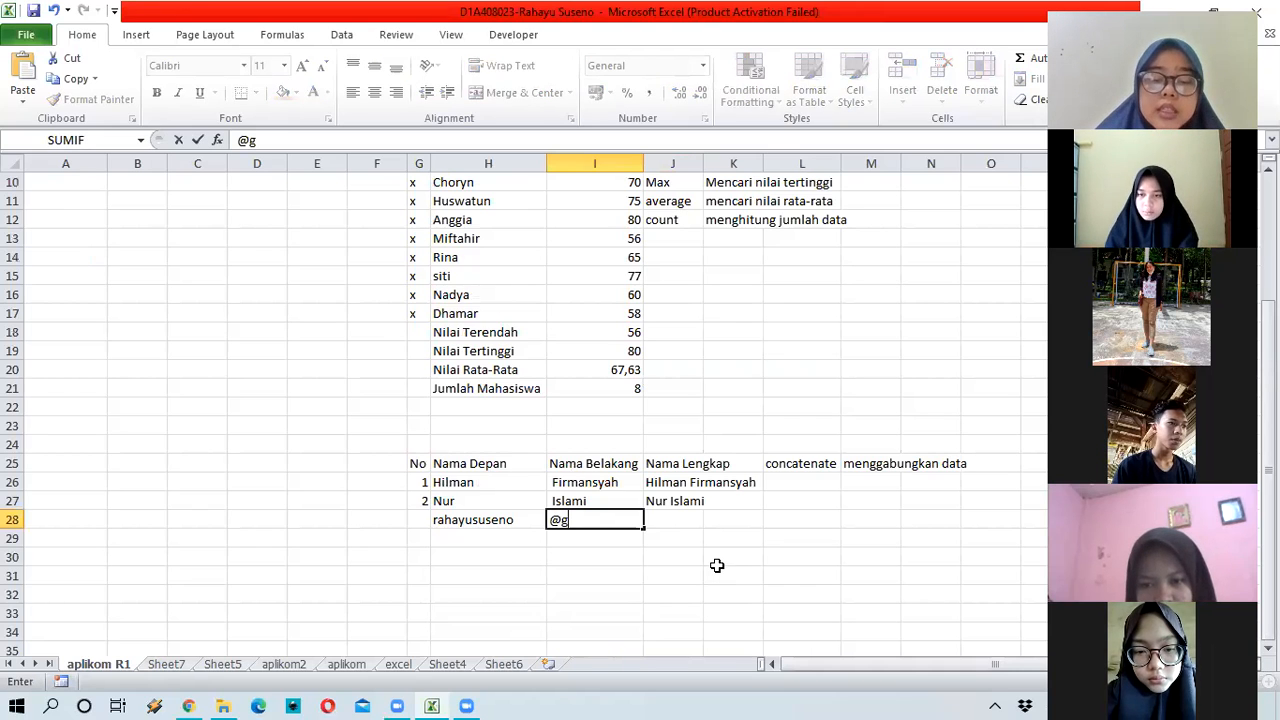
pyautogui.write('mail.co')
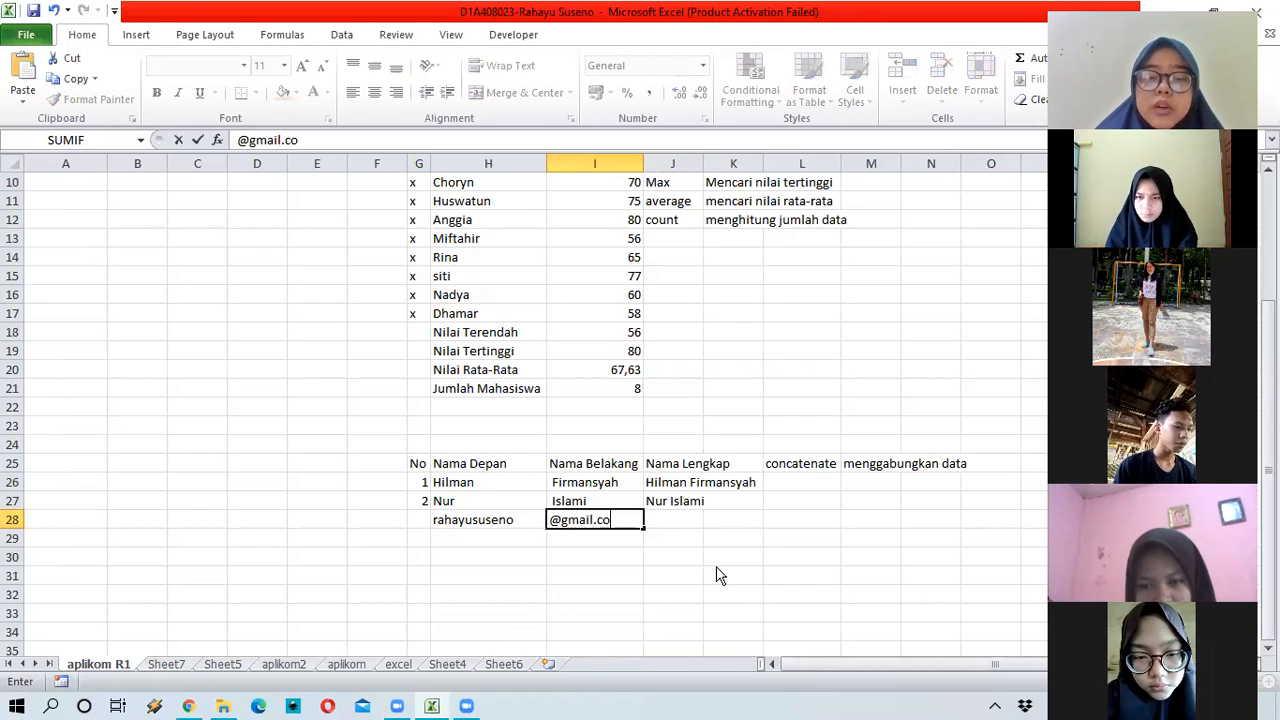
pyautogui.write('m')
pyautogui.press('Return')
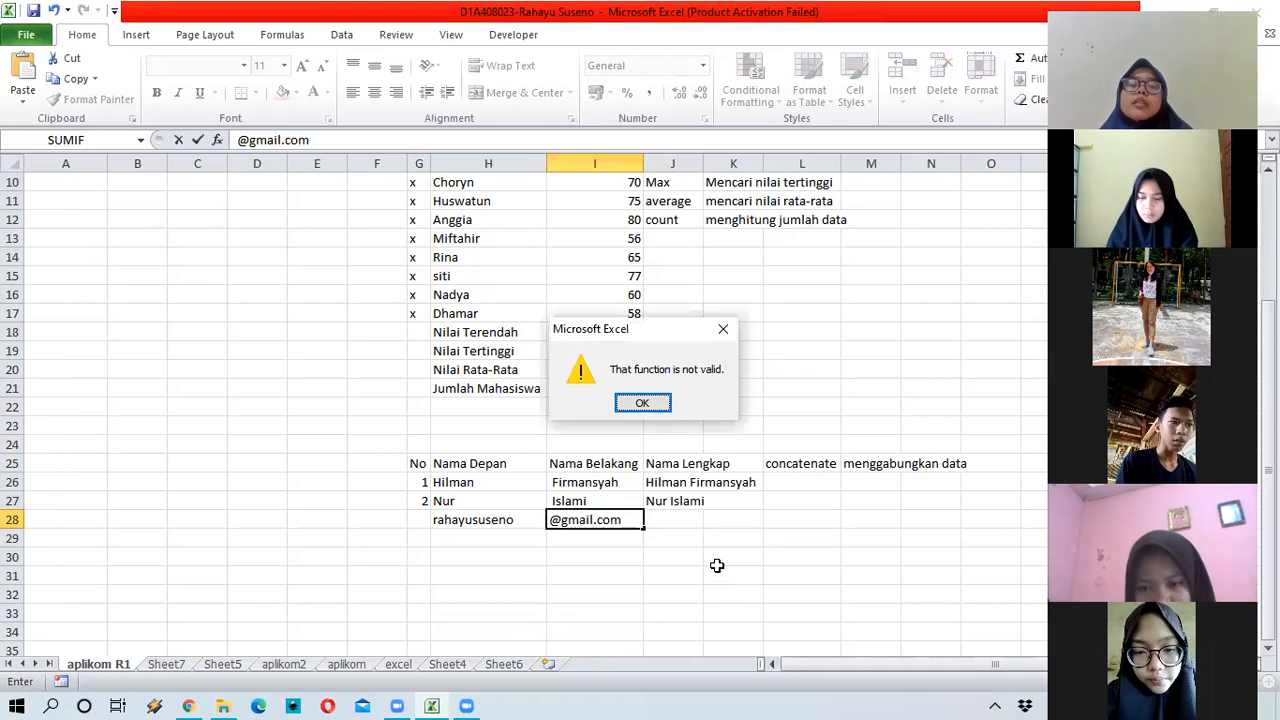
pyautogui.press('Return')
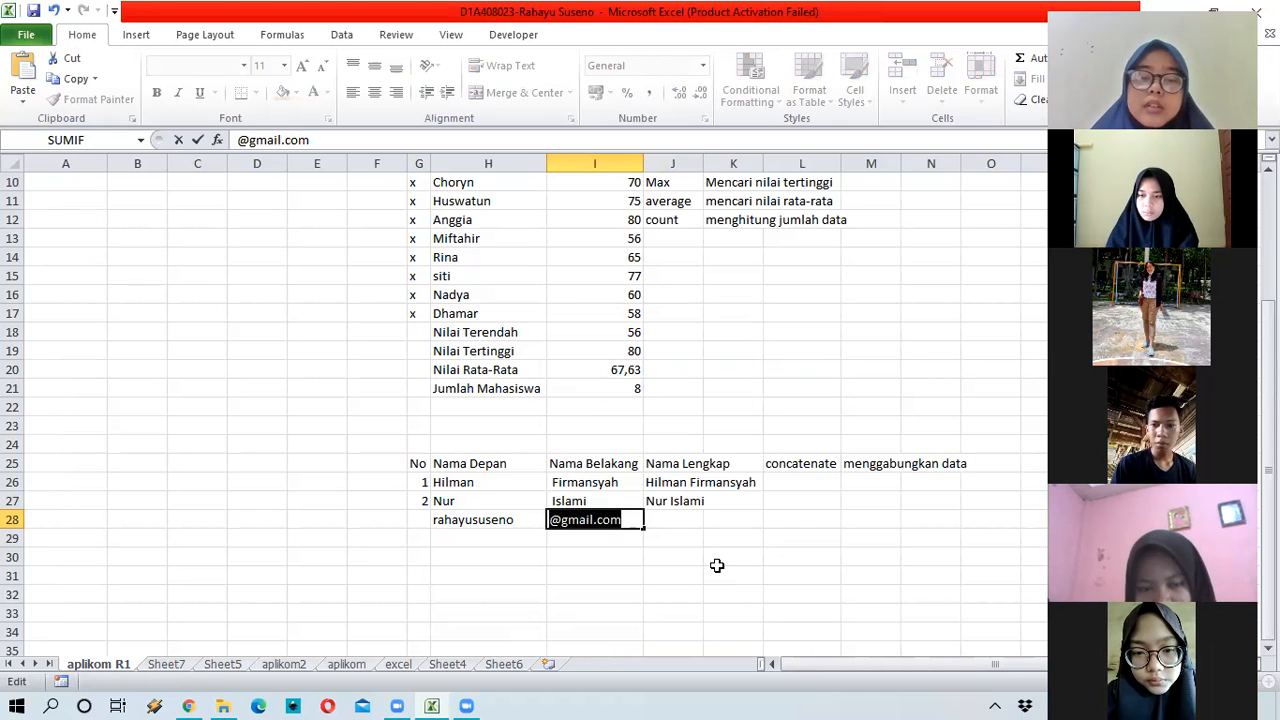
pyautogui.press('Left')
pyautogui.press('Left')
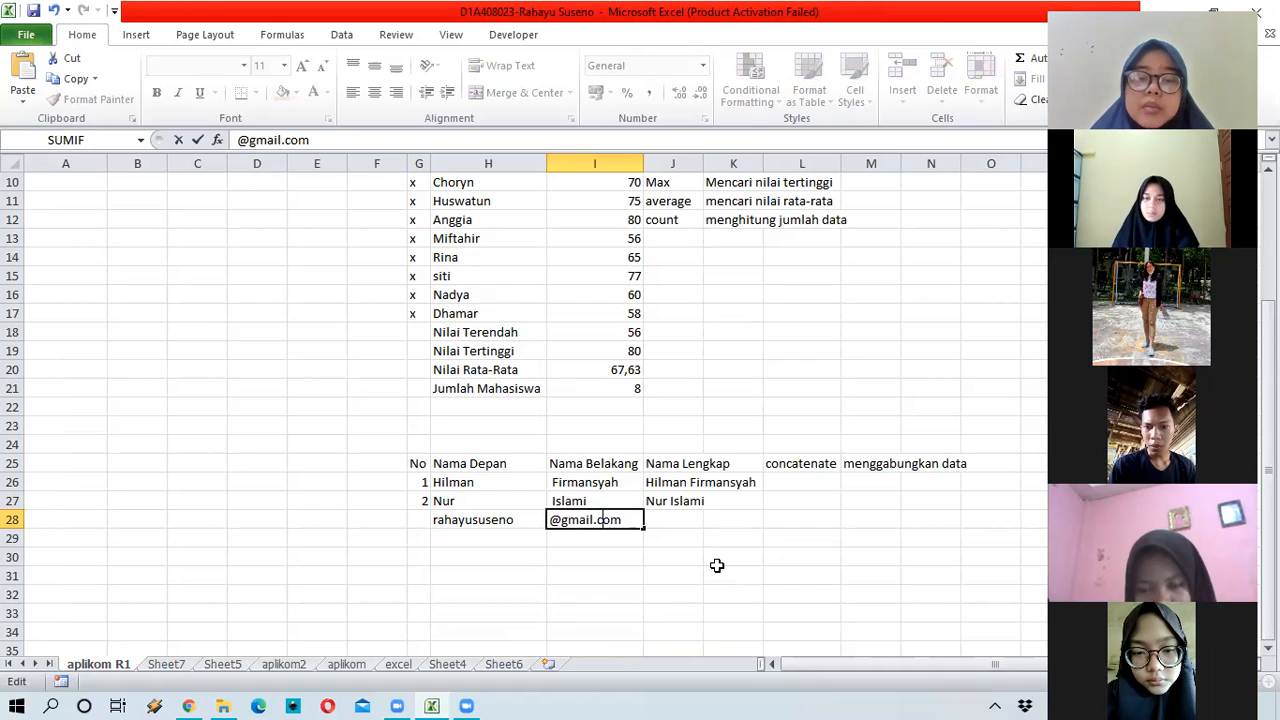
pyautogui.write('(@')
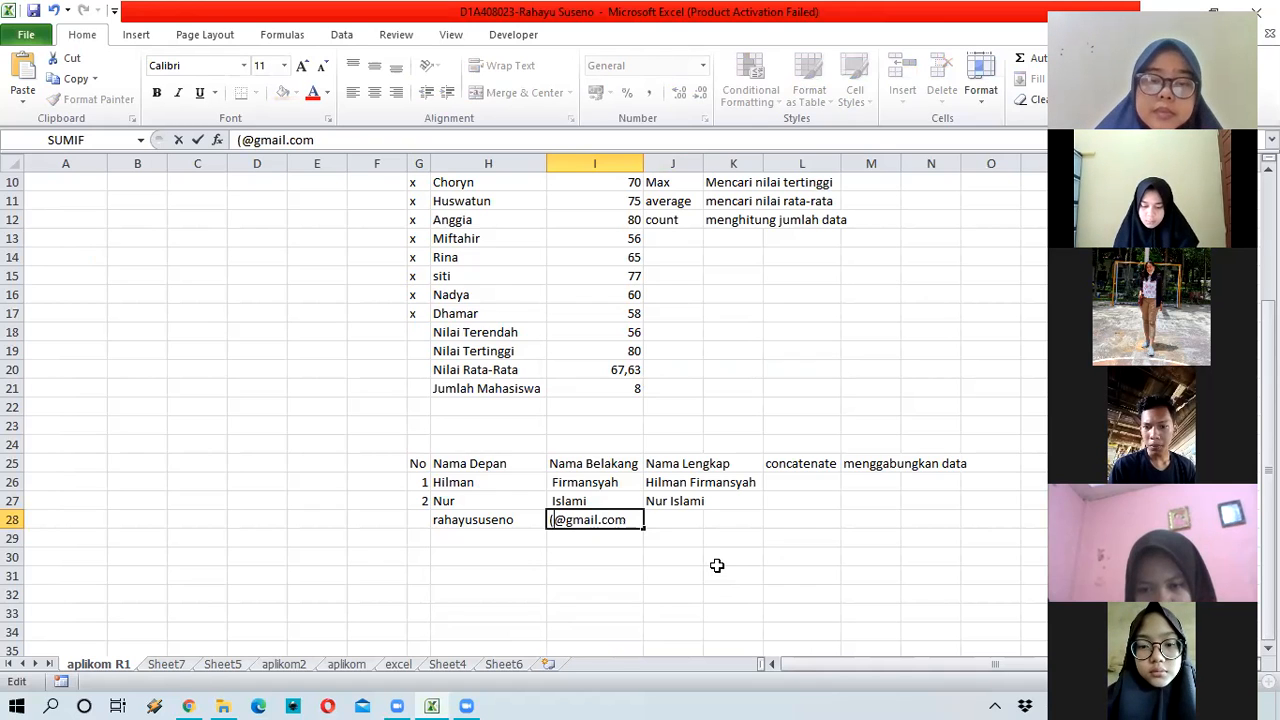
pyautogui.write(')')
pyautogui.press('Return')
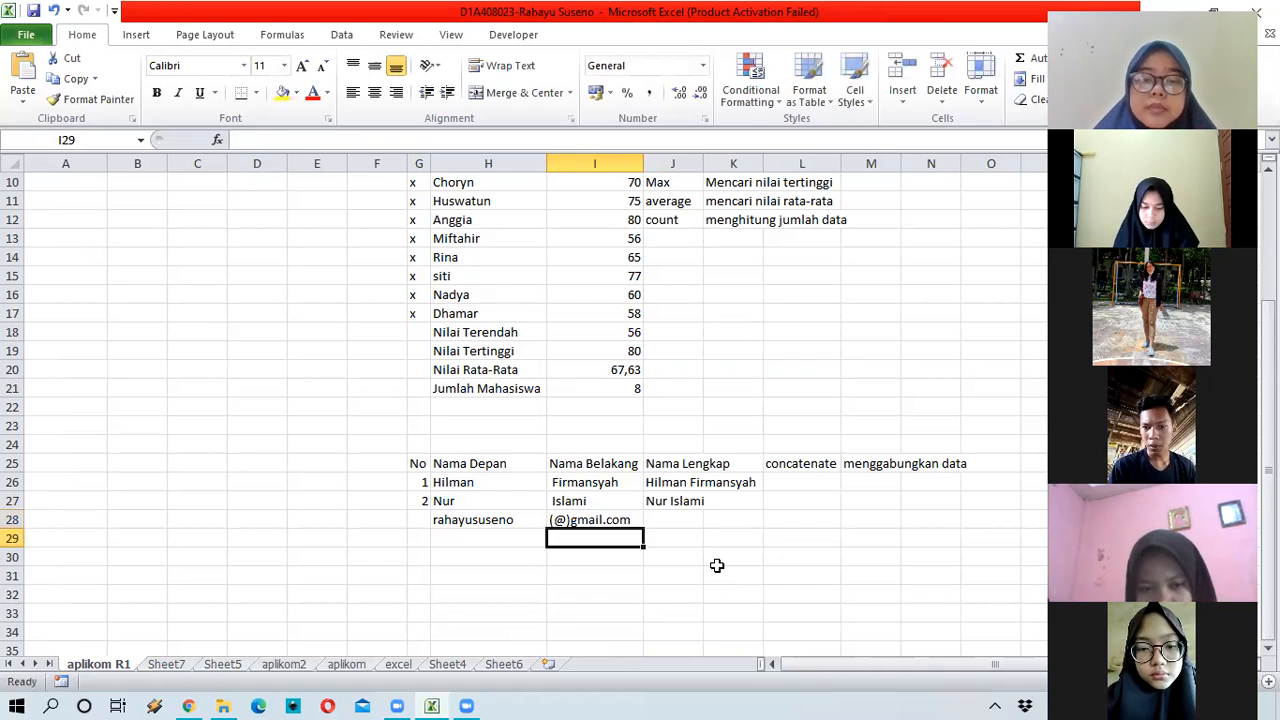
# Step: Begin a =CONCATENATE( formula in J28
pyautogui.press('Up')
pyautogui.press('Right')
pyautogui.write('=')
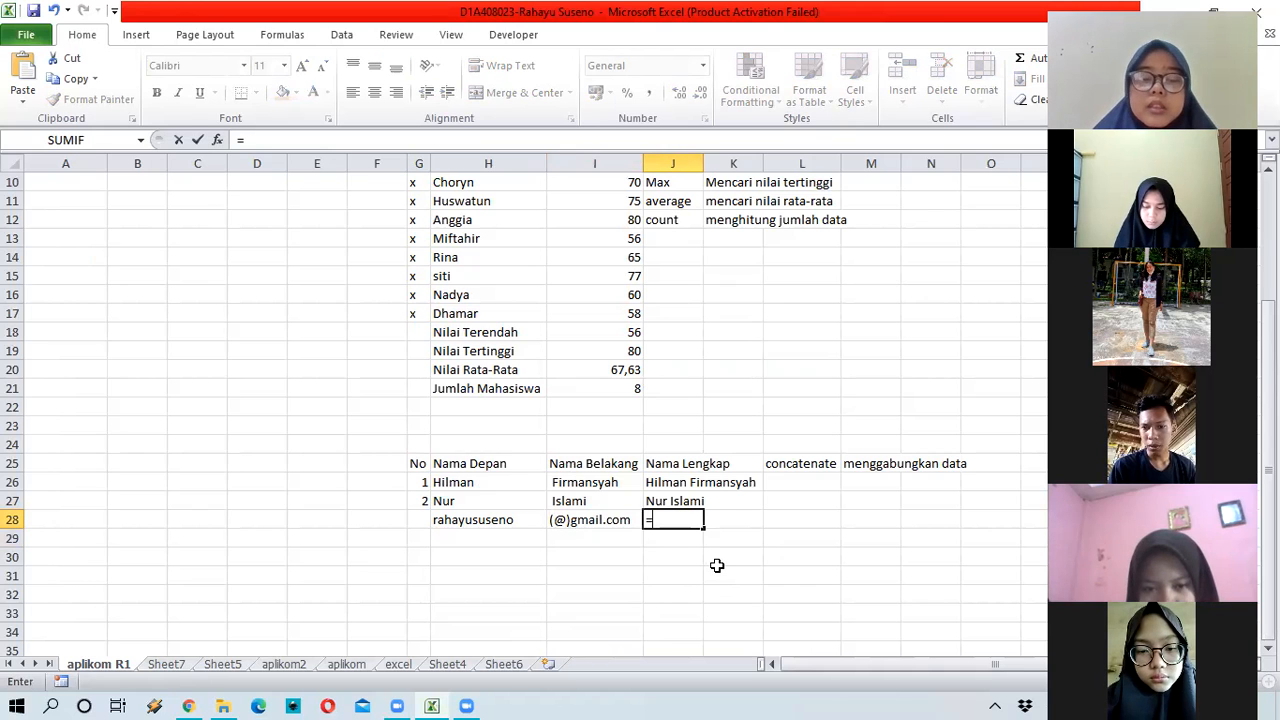
pyautogui.write('conca')
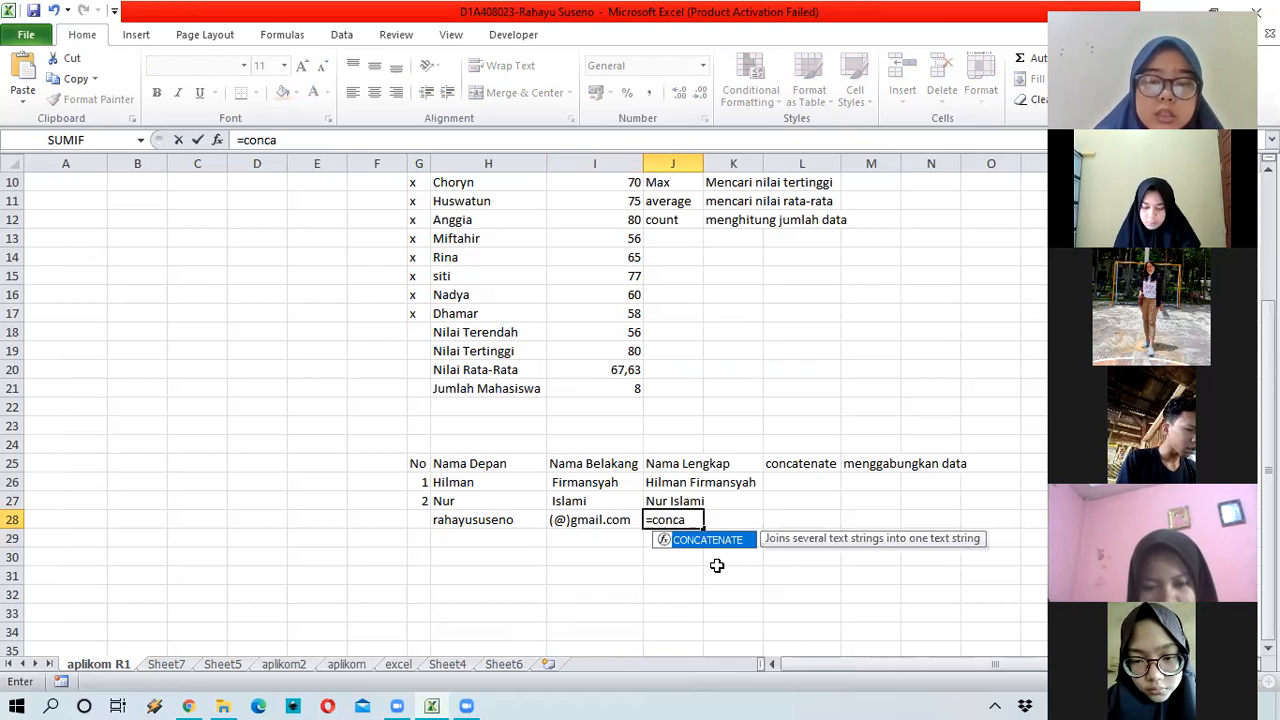
pyautogui.write('te')
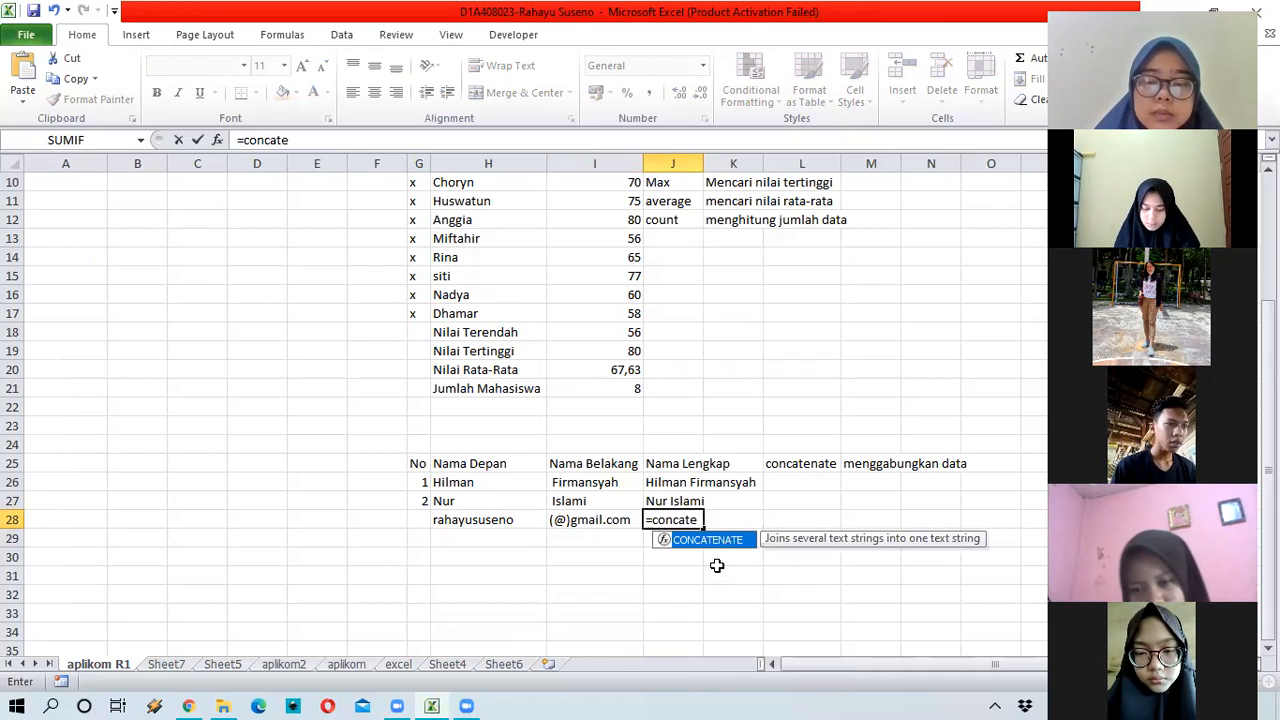
pyautogui.write('nate')
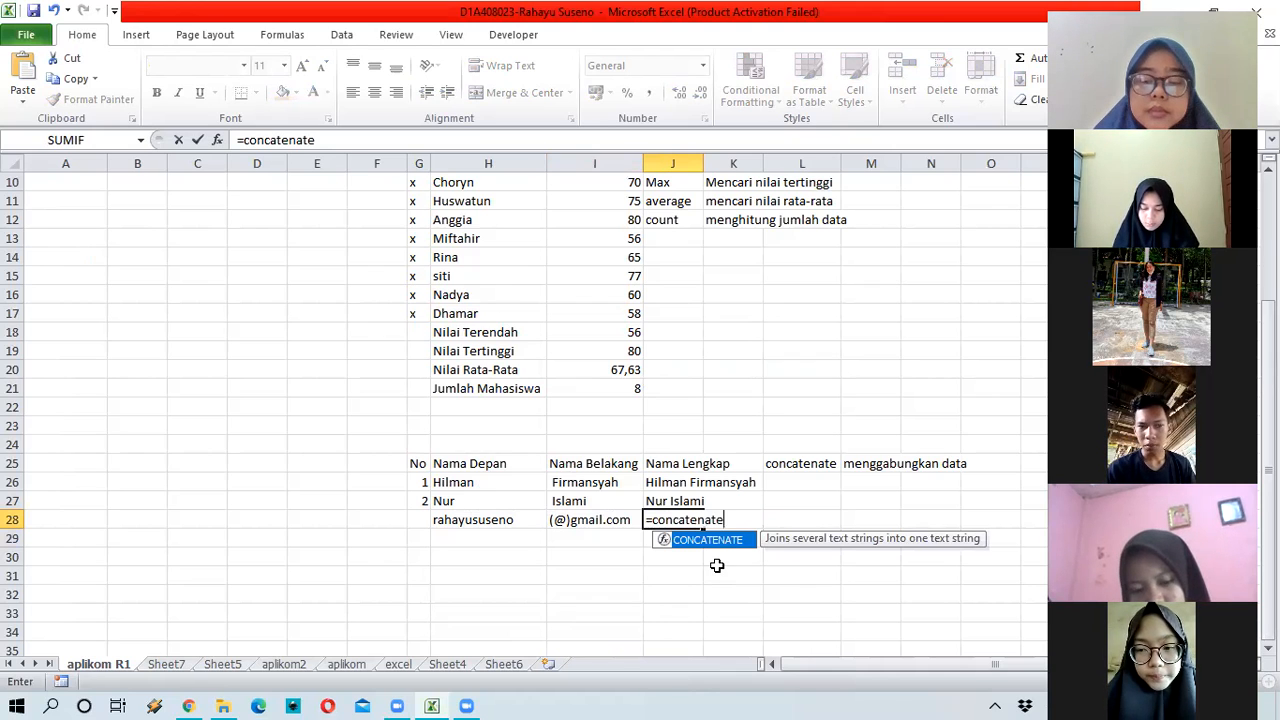
pyautogui.write('(')
# Step: Complete J28 as =CONCATENATE(H28;I28) to join the username and domain
pyautogui.click(490, 520)
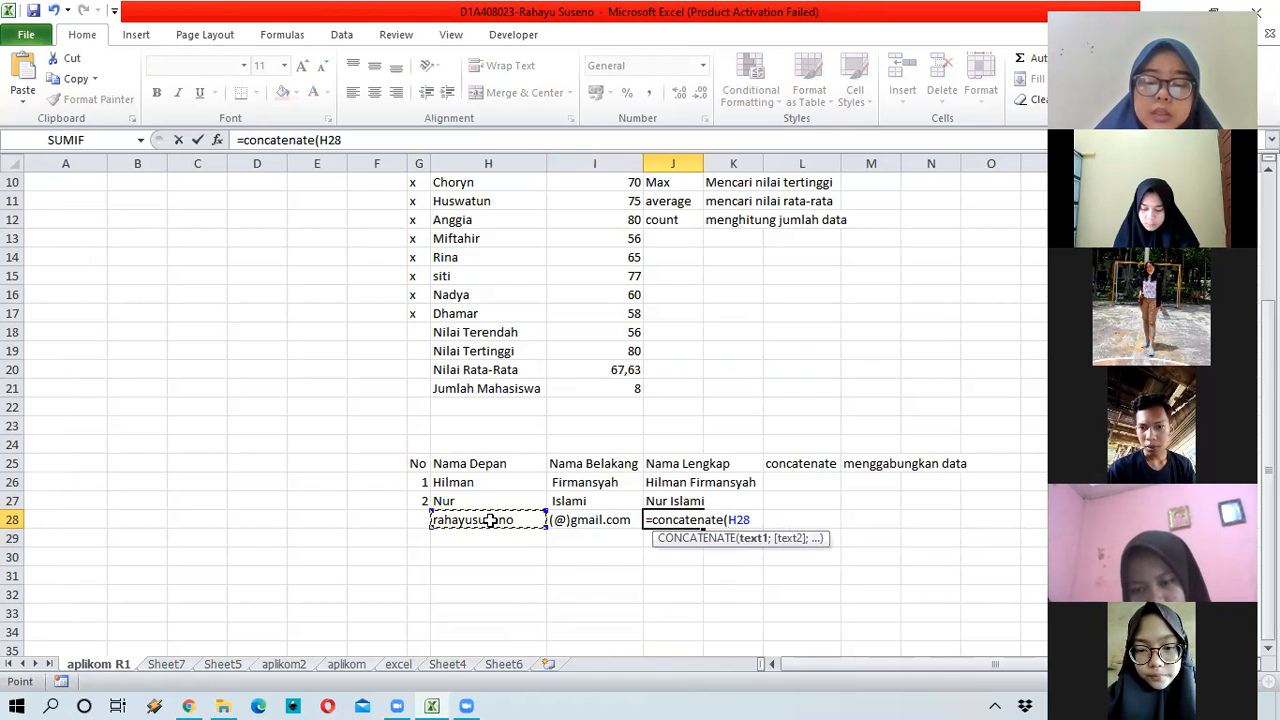
pyautogui.press('F8')
pyautogui.press('BackSpace')
pyautogui.press('BackSpace')
pyautogui.press('BackSpace')
pyautogui.press('BackSpace')
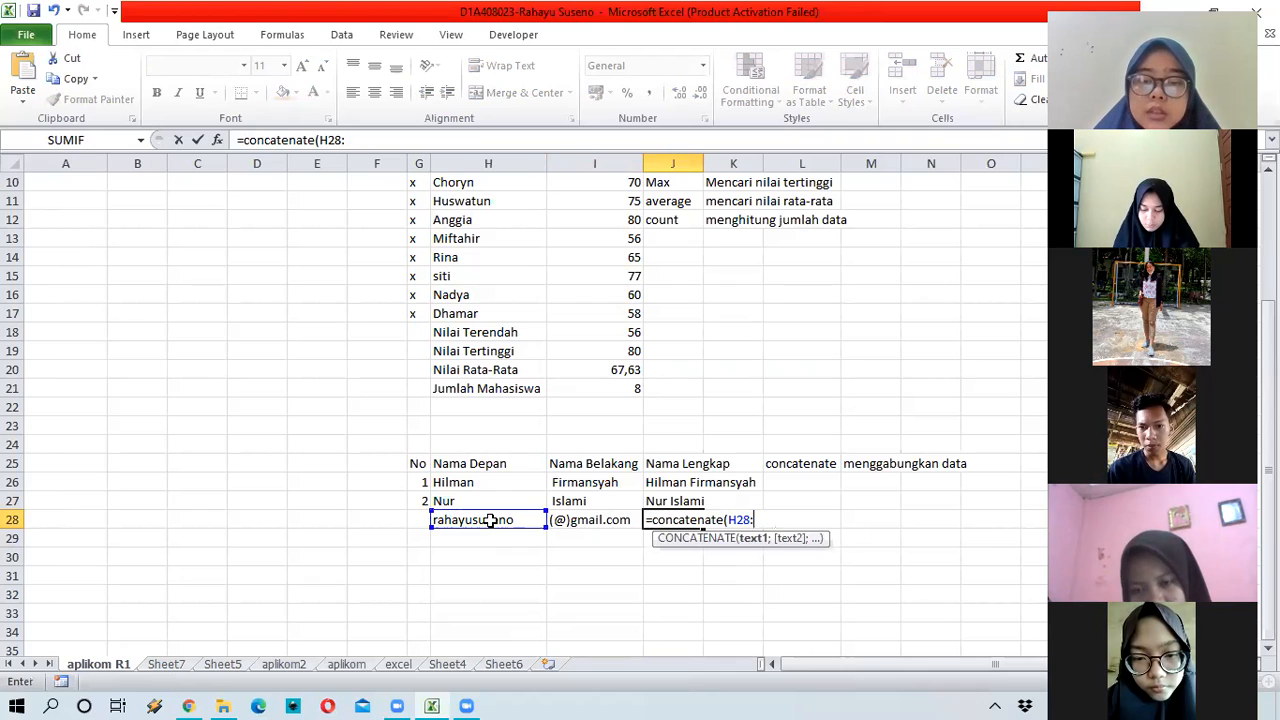
pyautogui.write(';')
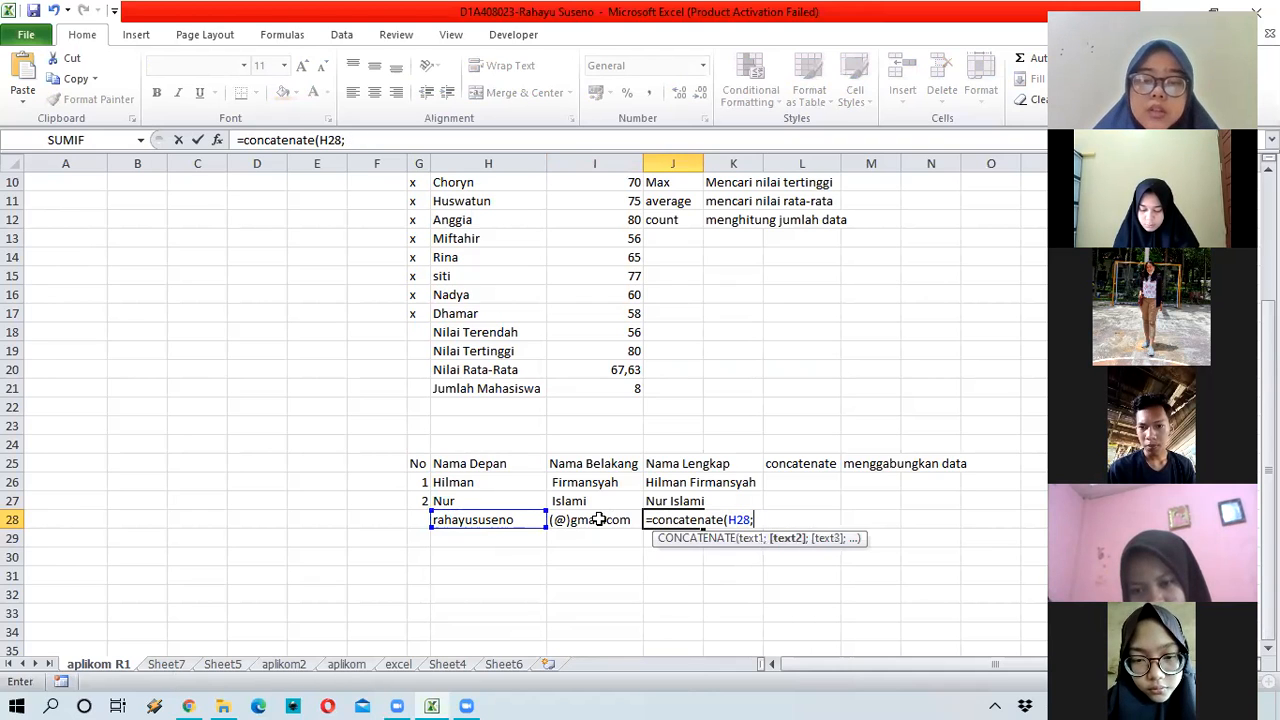
pyautogui.click(597, 519)
pyautogui.press('Return')
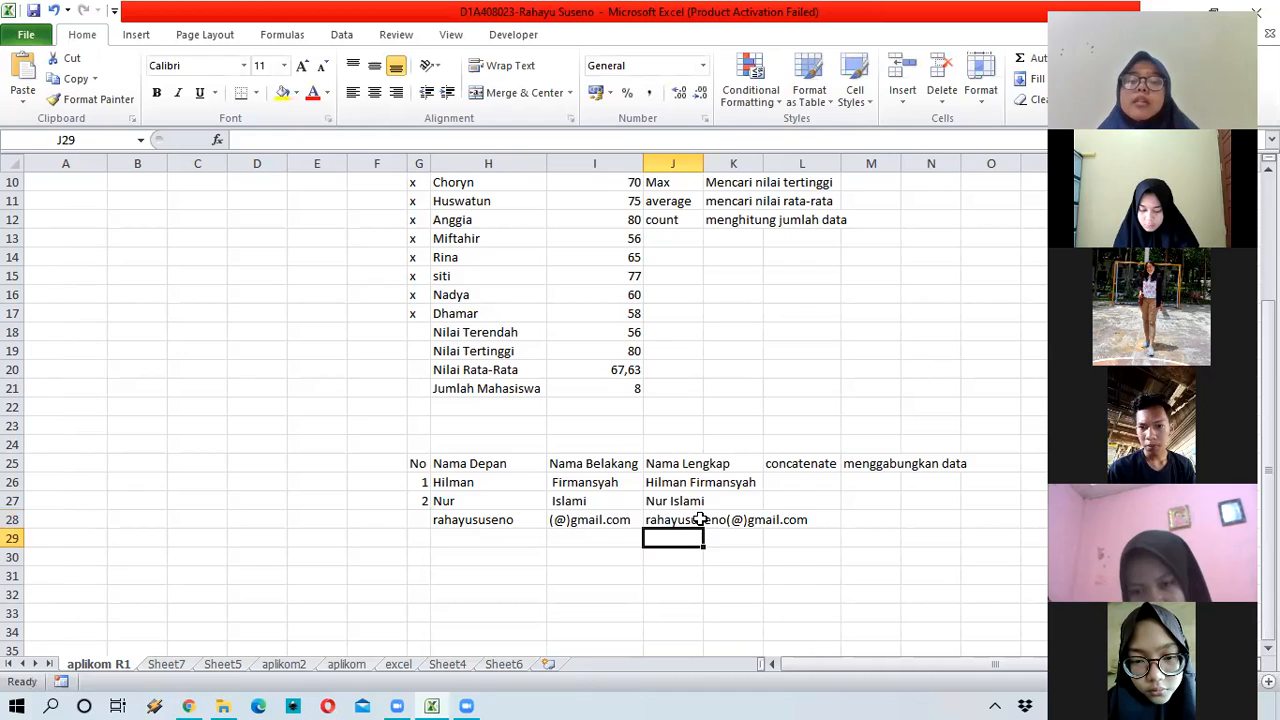
# Step: Reselect J28 to check its joining formula
pyautogui.moveTo(720, 520); pyautogui.dragTo(690, 528)
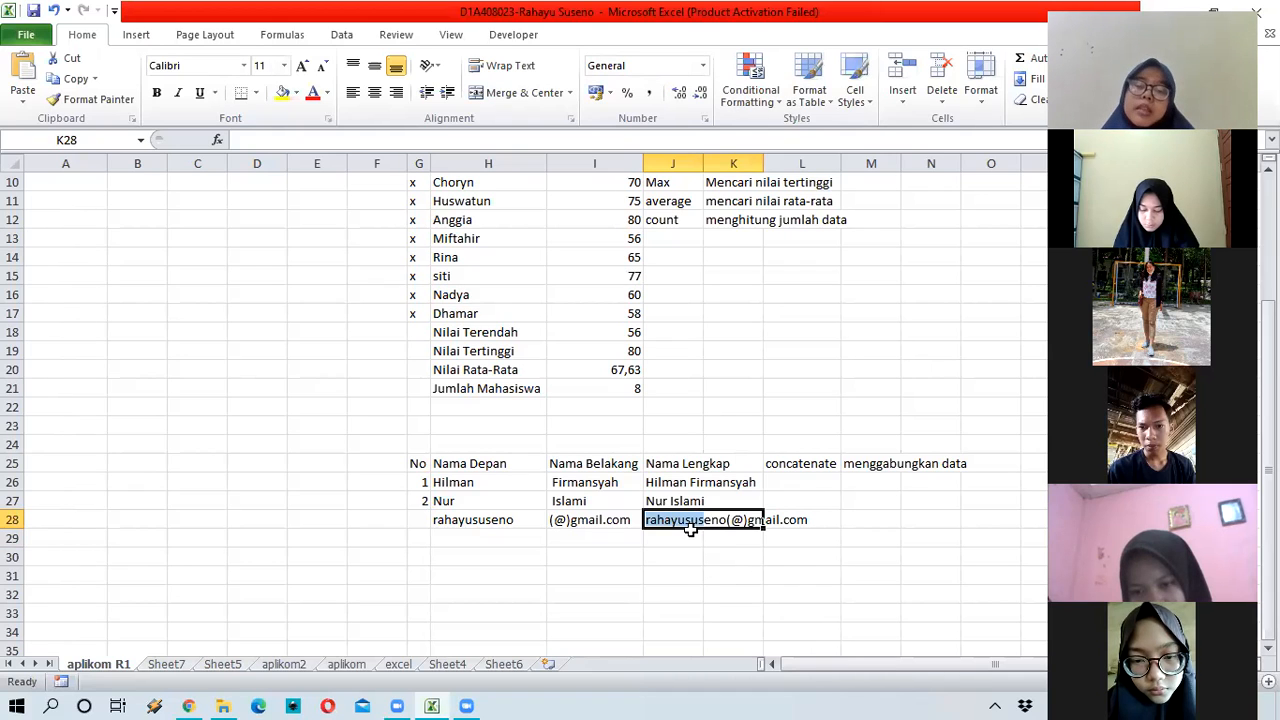
pyautogui.click(688, 530)
pyautogui.press('Return')
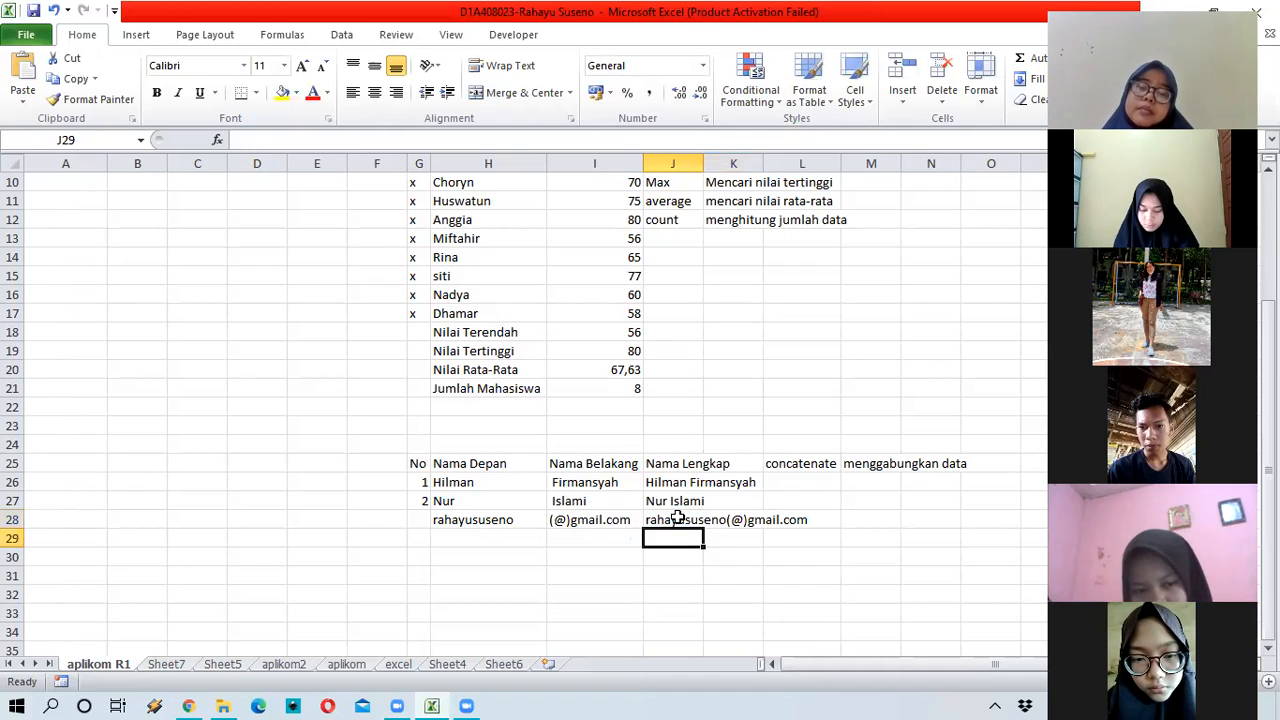
pyautogui.press('Up')
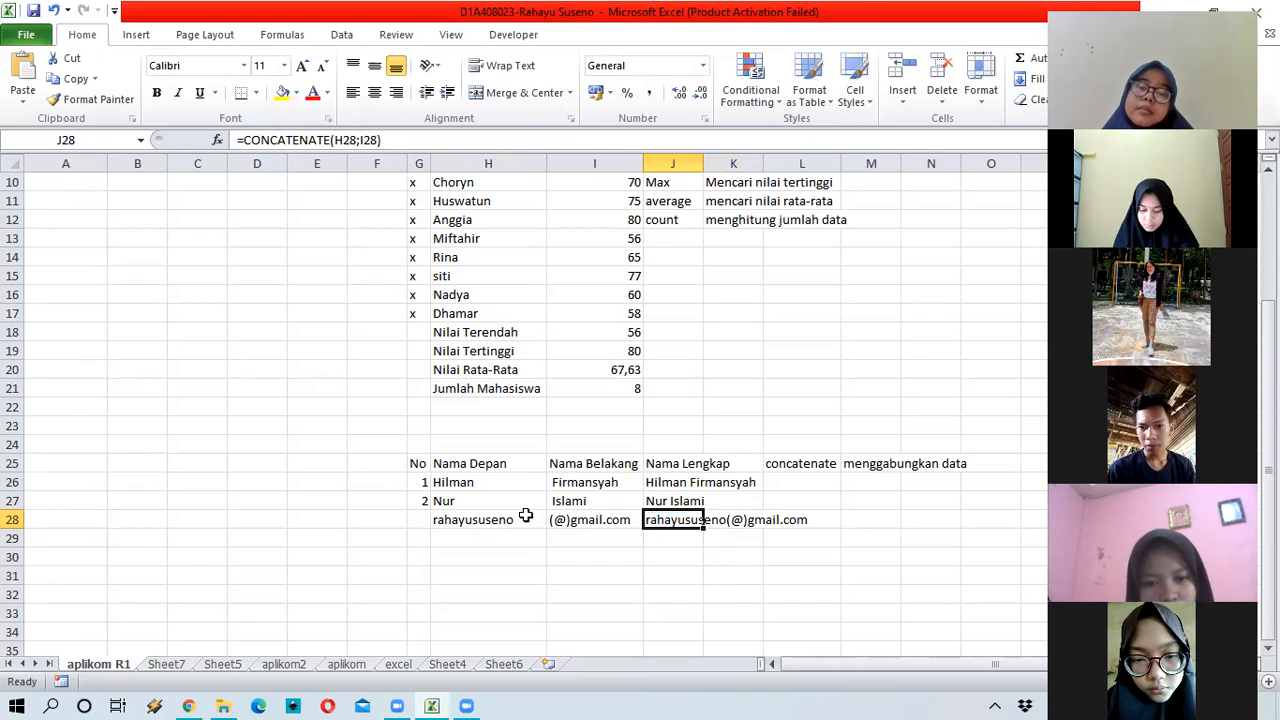
# Step: Clear the test entries in H28:L28 and deselect the row
pyautogui.click(477, 515)
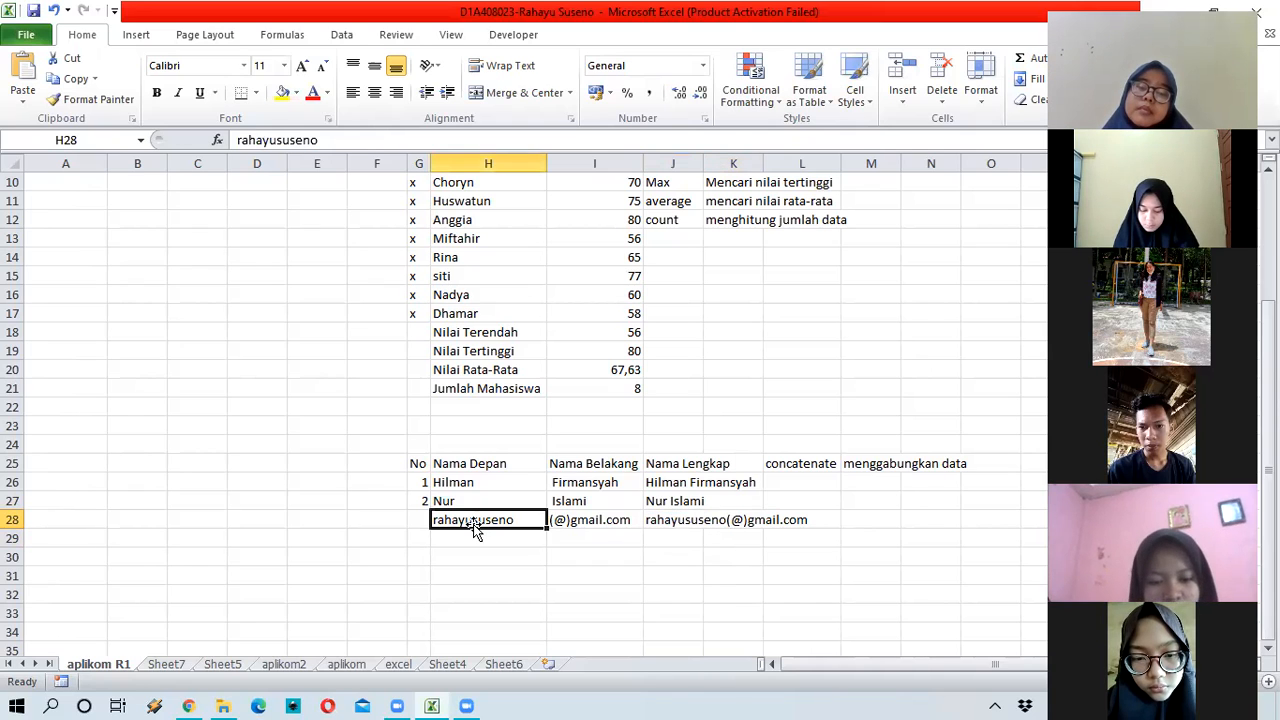
pyautogui.keyDown('shift'); pyautogui.click(786, 526); pyautogui.keyUp('shift')
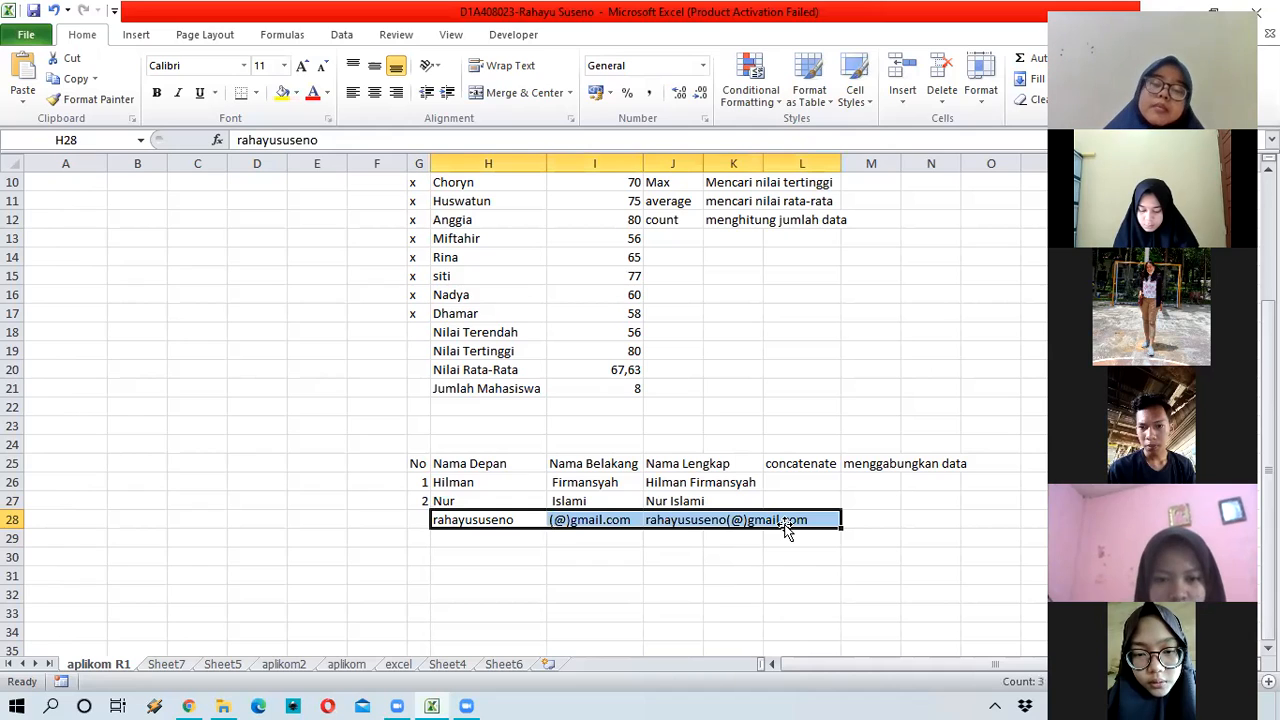
pyautogui.press('Delete')
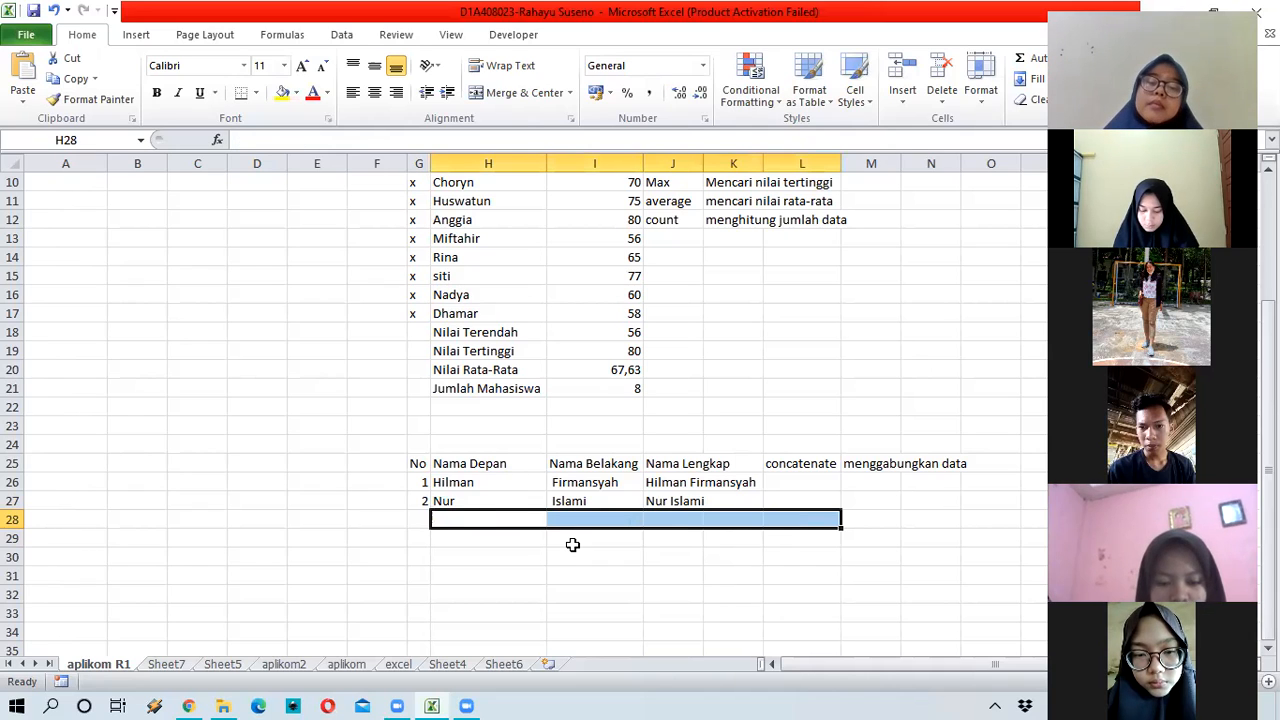
pyautogui.click(419, 516)
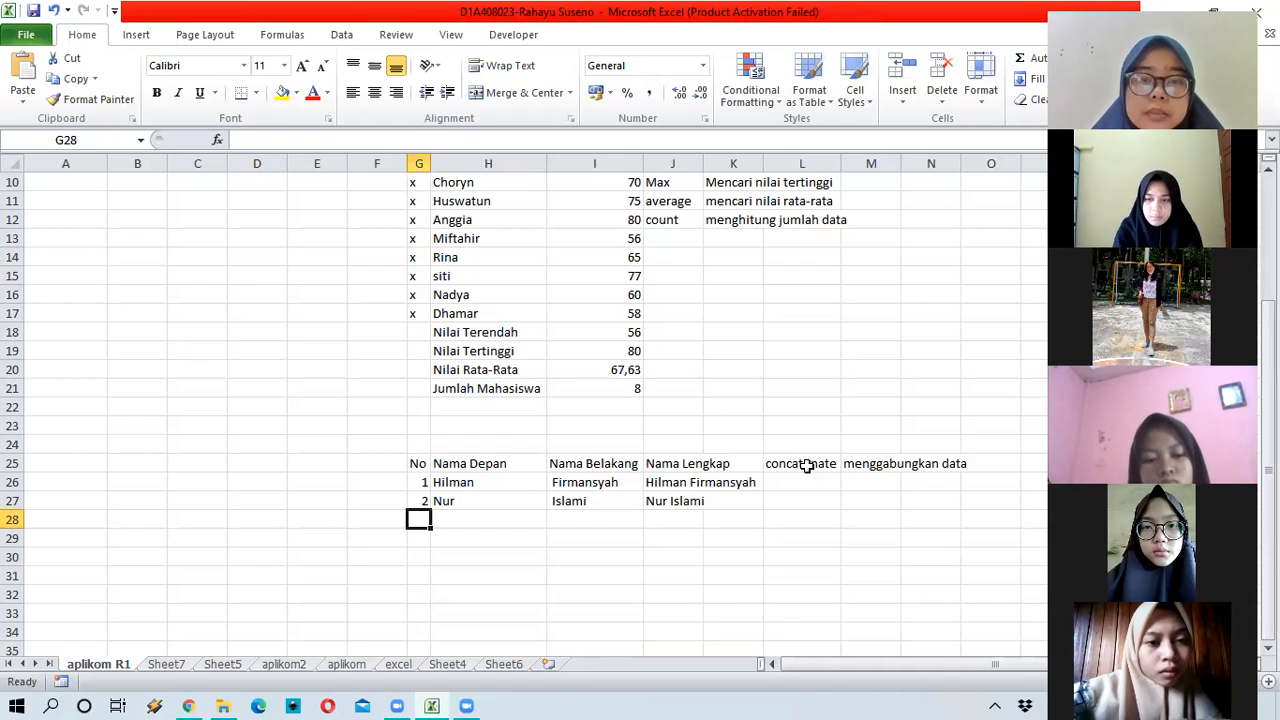
pyautogui.click(683, 482)
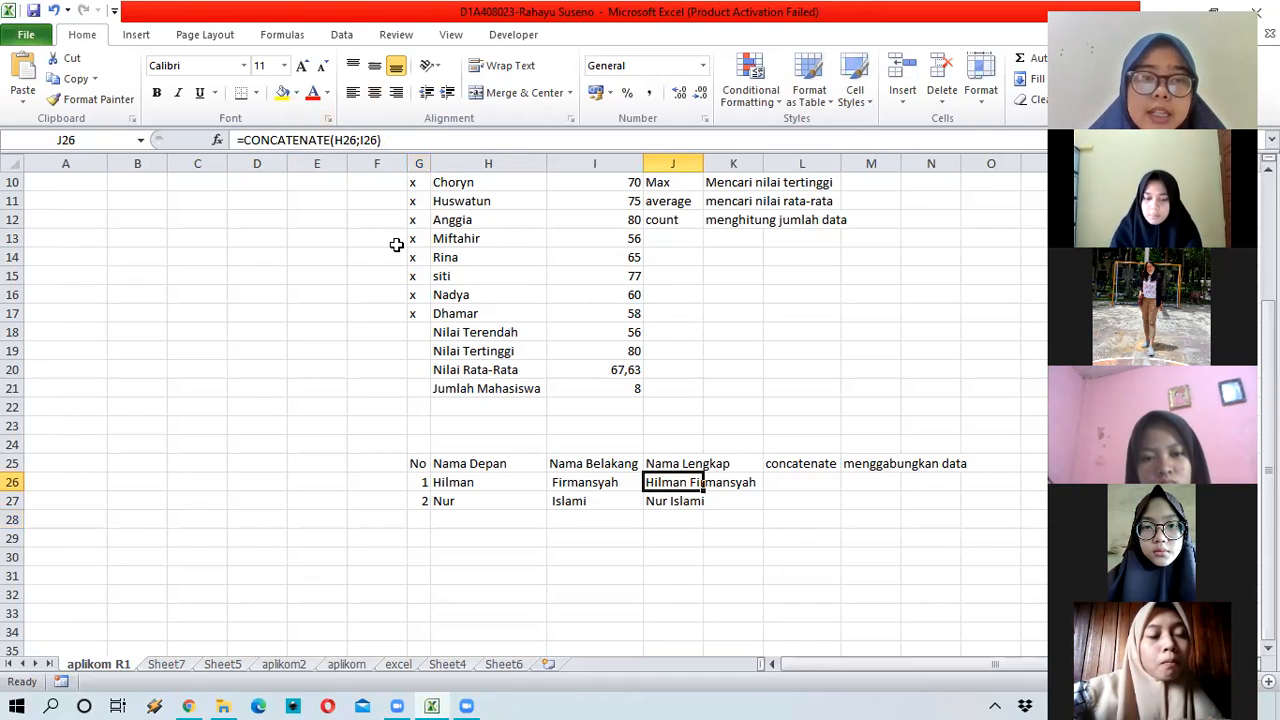
pyautogui.click(668, 538)
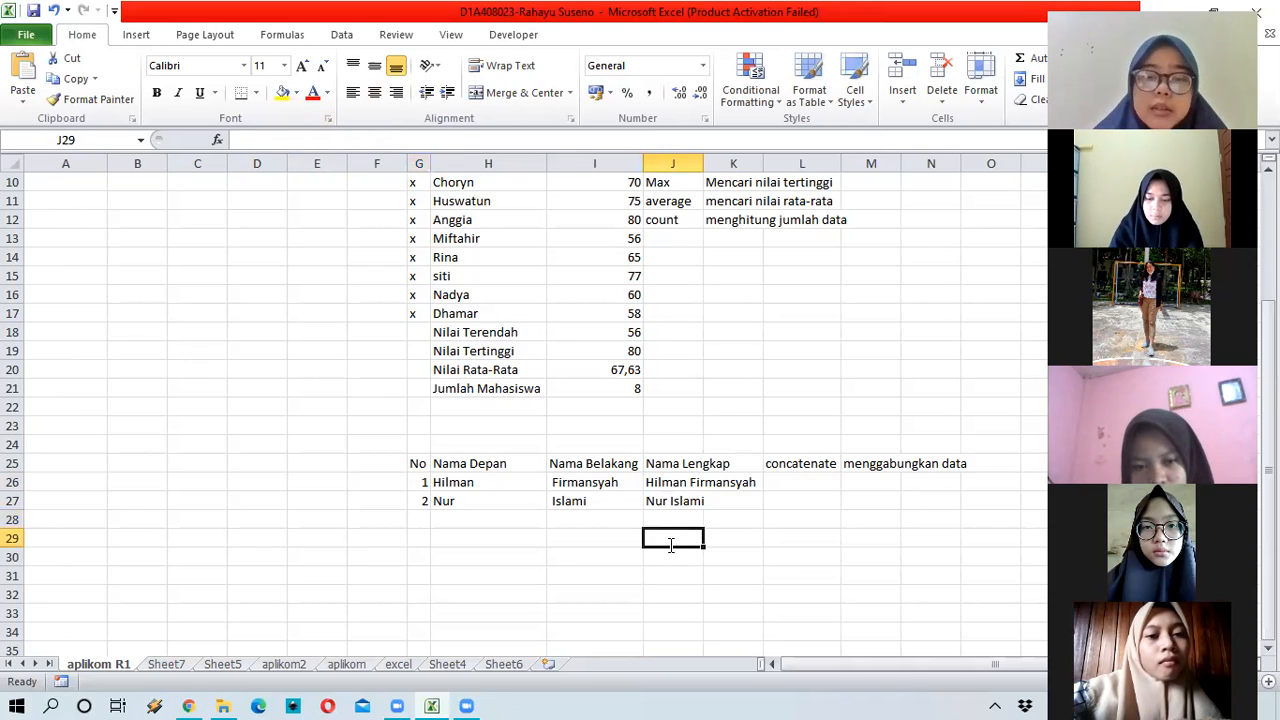
# Step: Type =concatenate( in J29, correcting a typo in the function name
pyautogui.write('=')
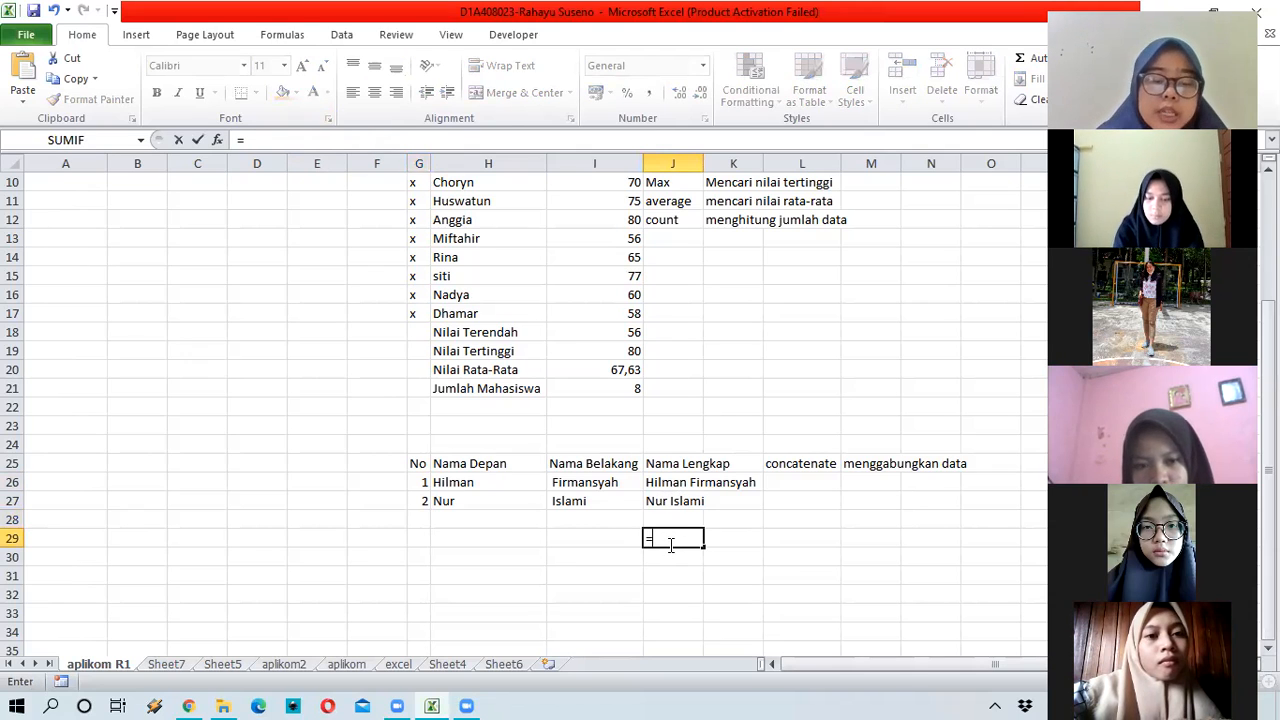
pyautogui.write('c')
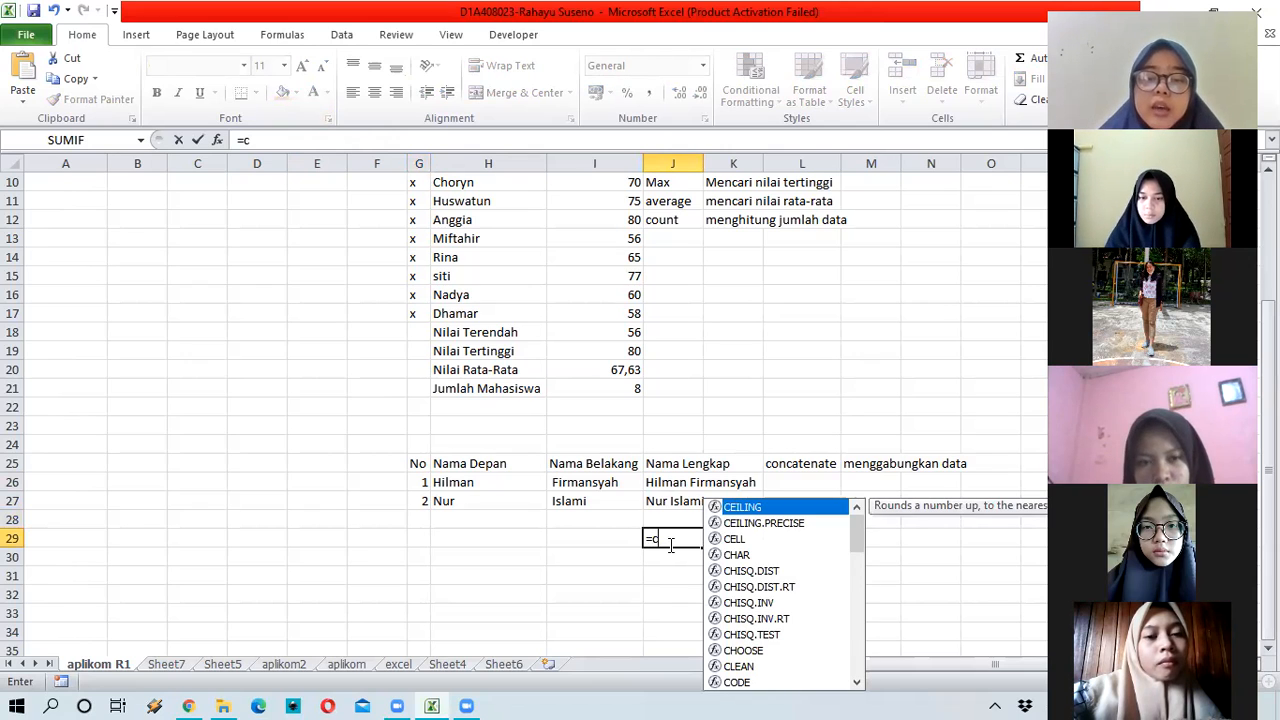
pyautogui.write('o')
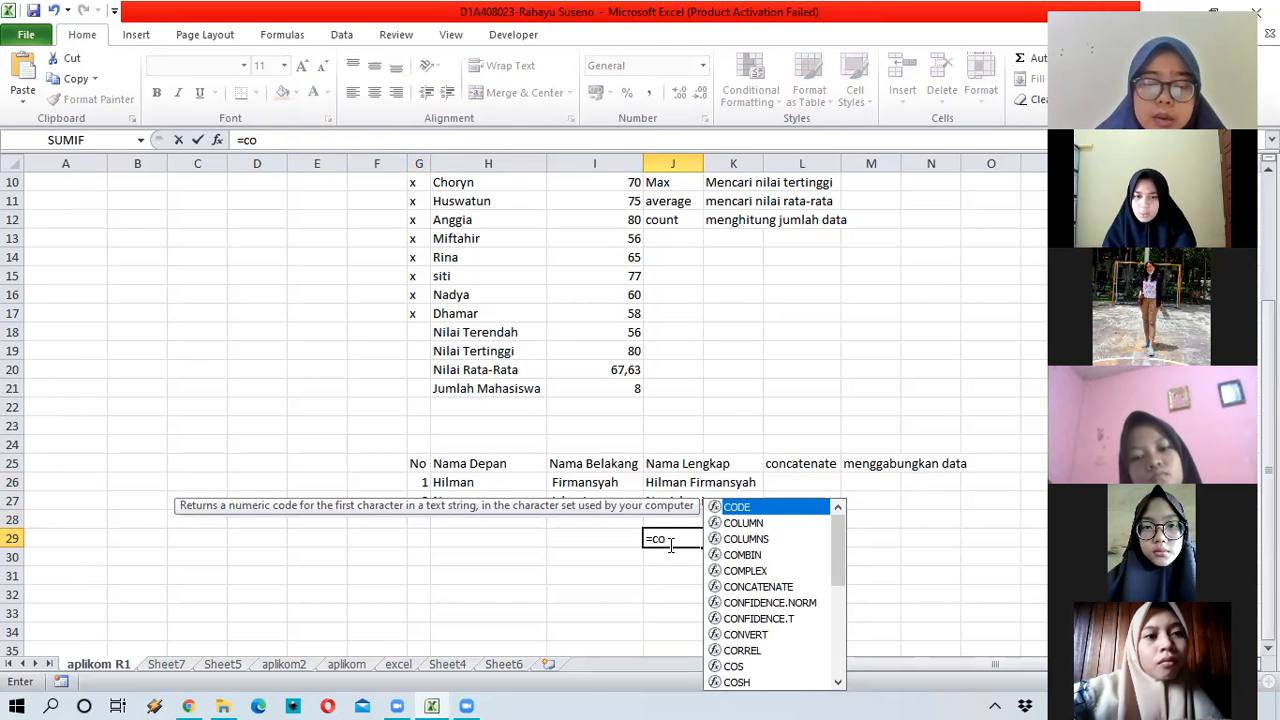
pyautogui.write('n')
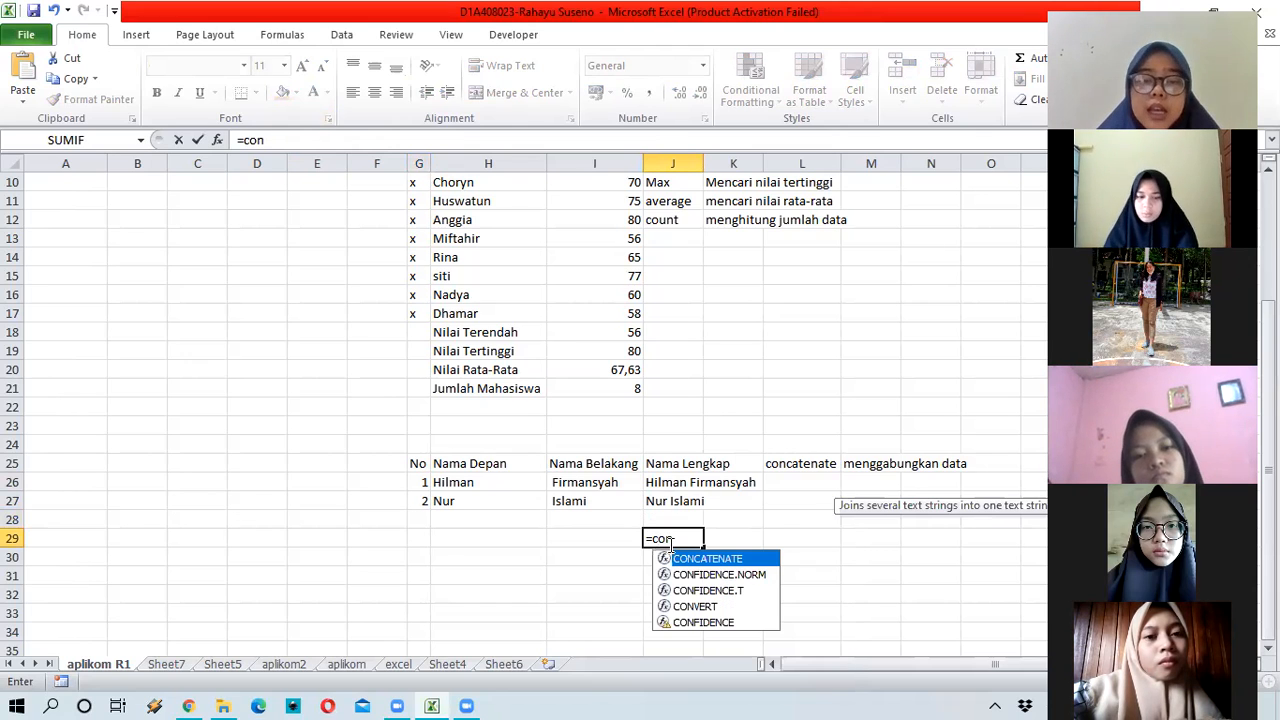
pyautogui.click(688, 541)
pyautogui.write('t')
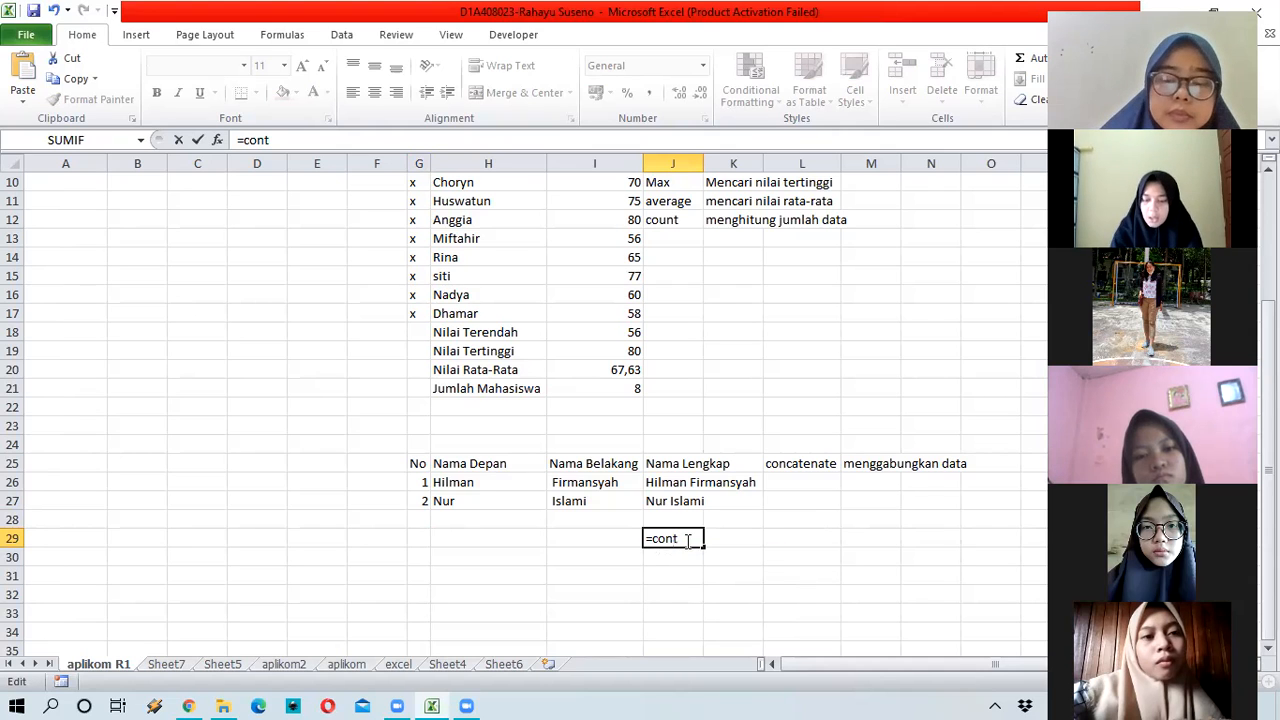
pyautogui.press('BackSpace')
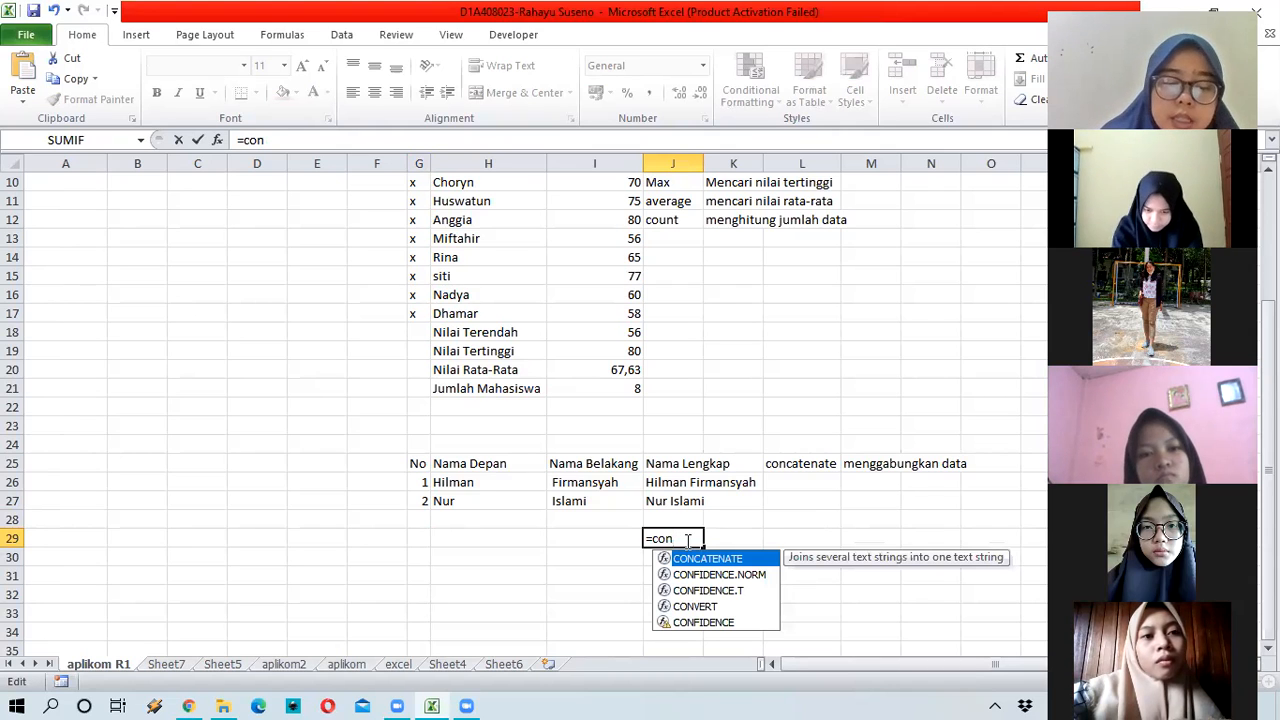
pyautogui.write('cate')
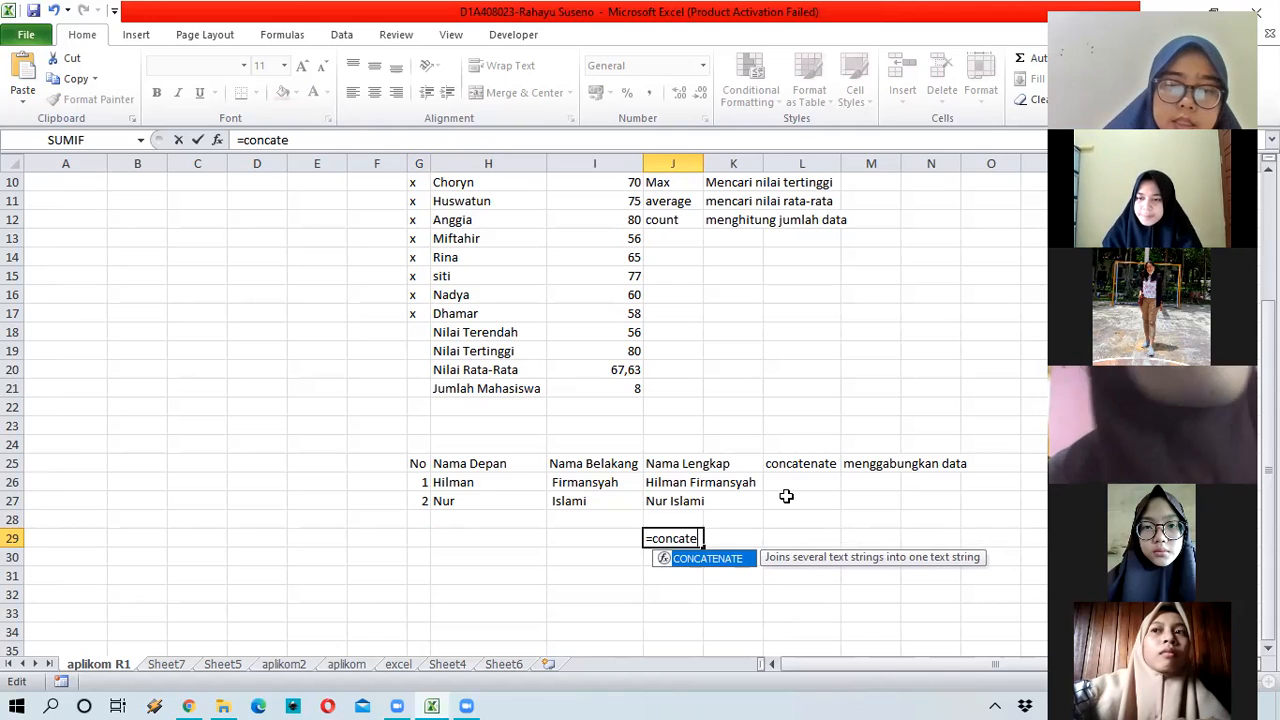
pyautogui.write('nate')
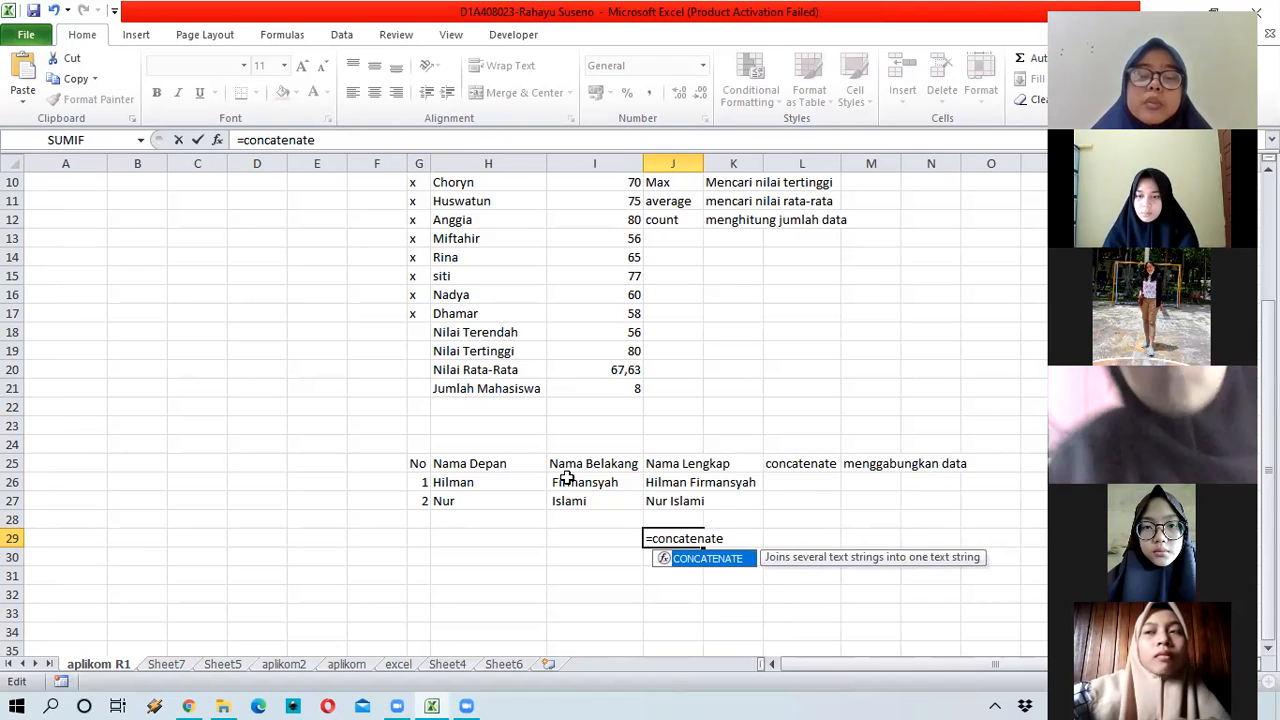
pyautogui.write('(')
# Step: Finish it as =concatenate(H26;I26) so J29 shows the first full name
pyautogui.press('Up')
pyautogui.press('Up')
pyautogui.press('Up')
pyautogui.press('Left')
pyautogui.press('Left')
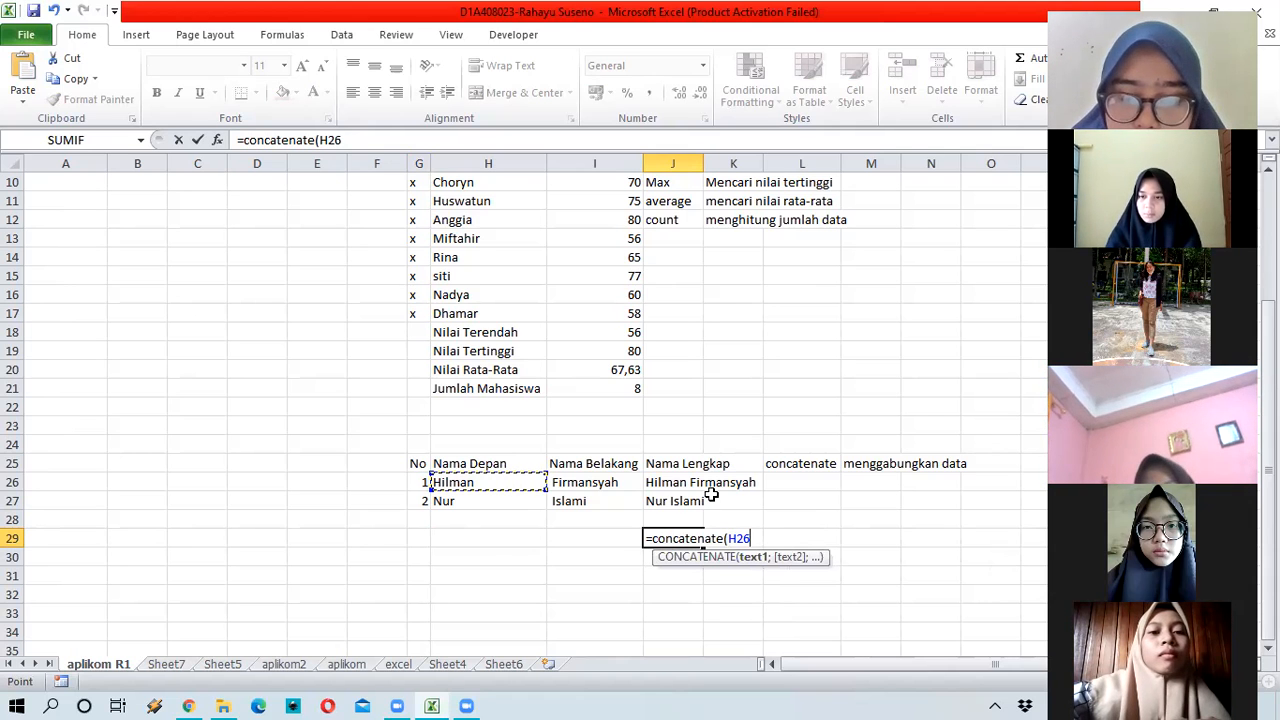
pyautogui.write(';')
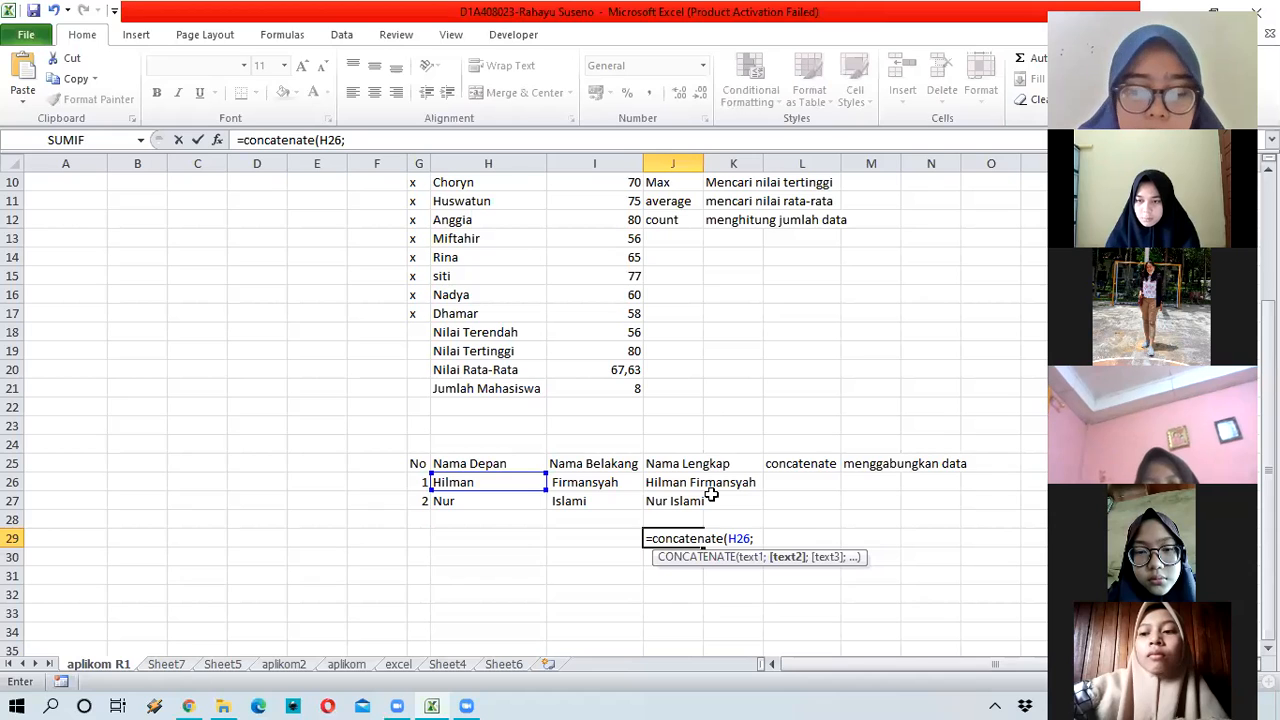
pyautogui.press('BackSpace')
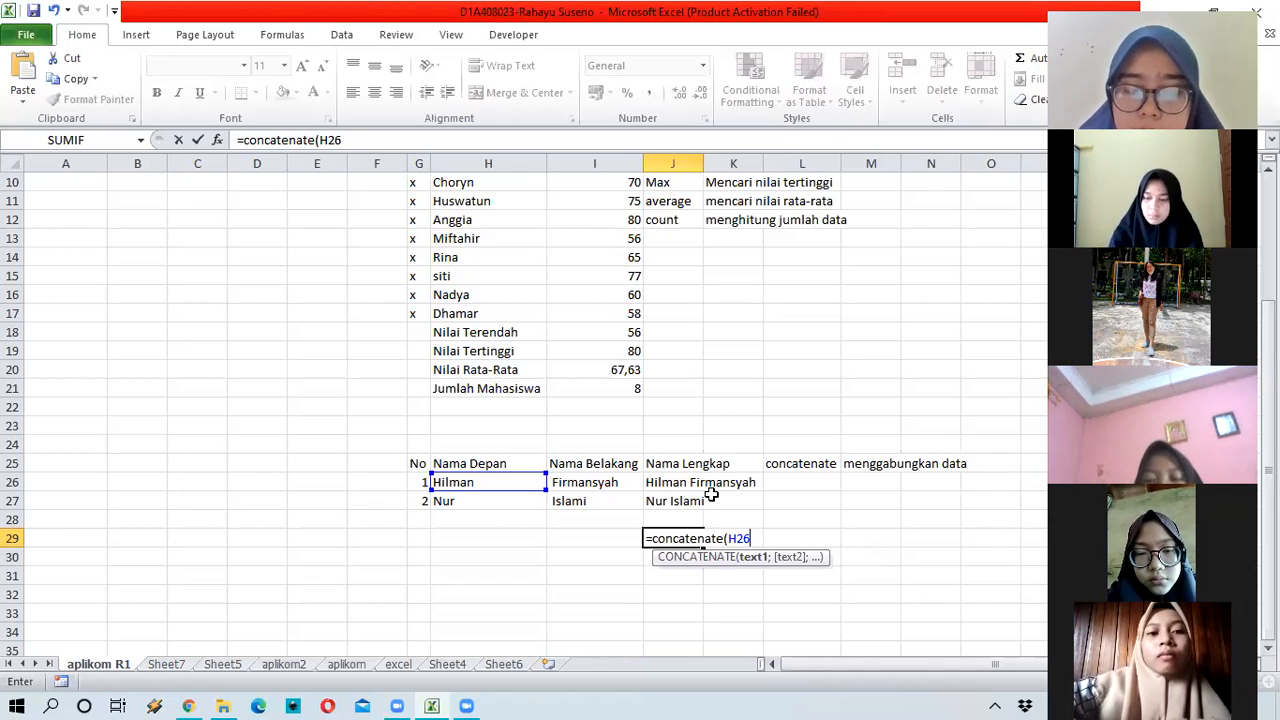
pyautogui.write(';')
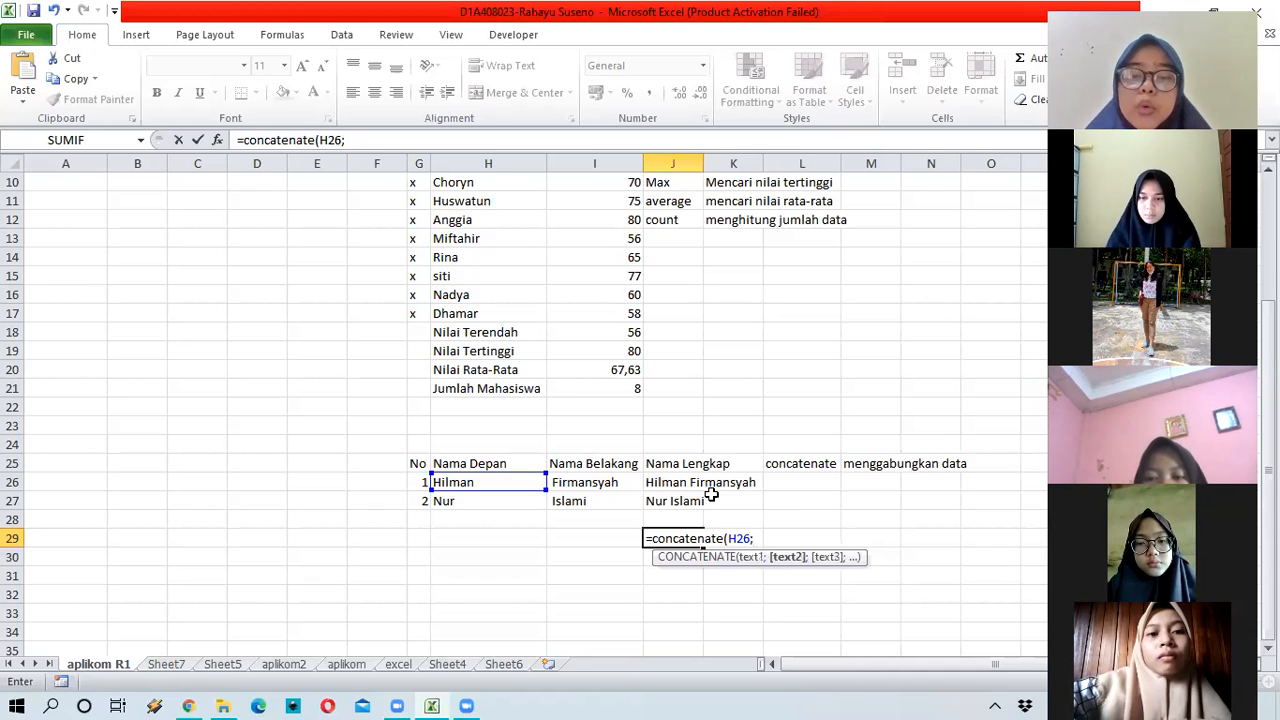
pyautogui.click(607, 481)
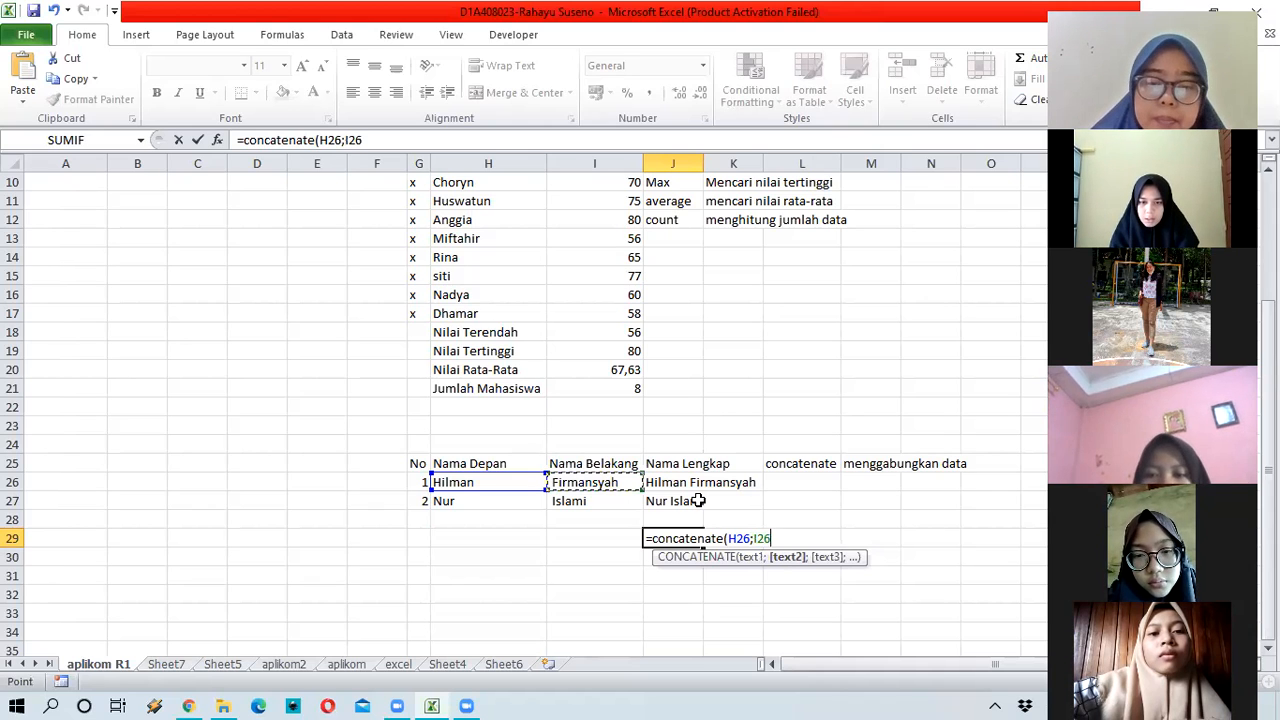
pyautogui.write(')')
pyautogui.press('Return')
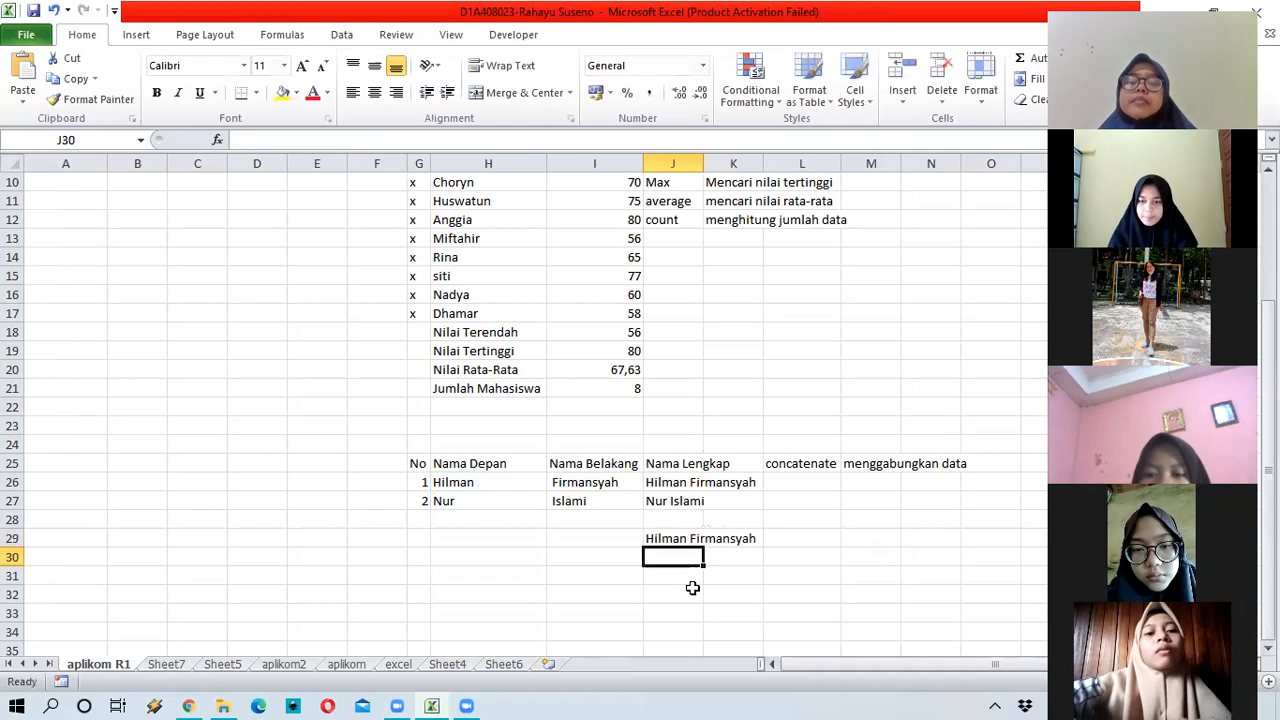
pyautogui.press('Up')
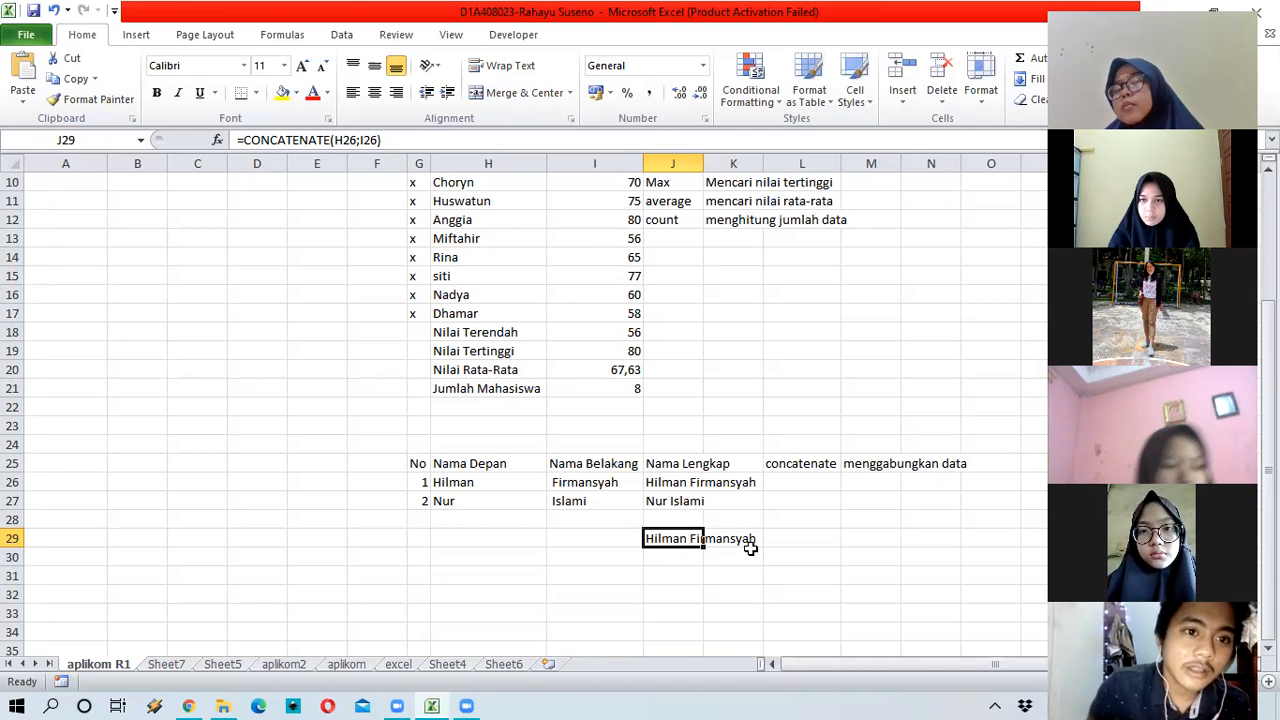
pyautogui.click(595, 482)
pyautogui.click(680, 539)
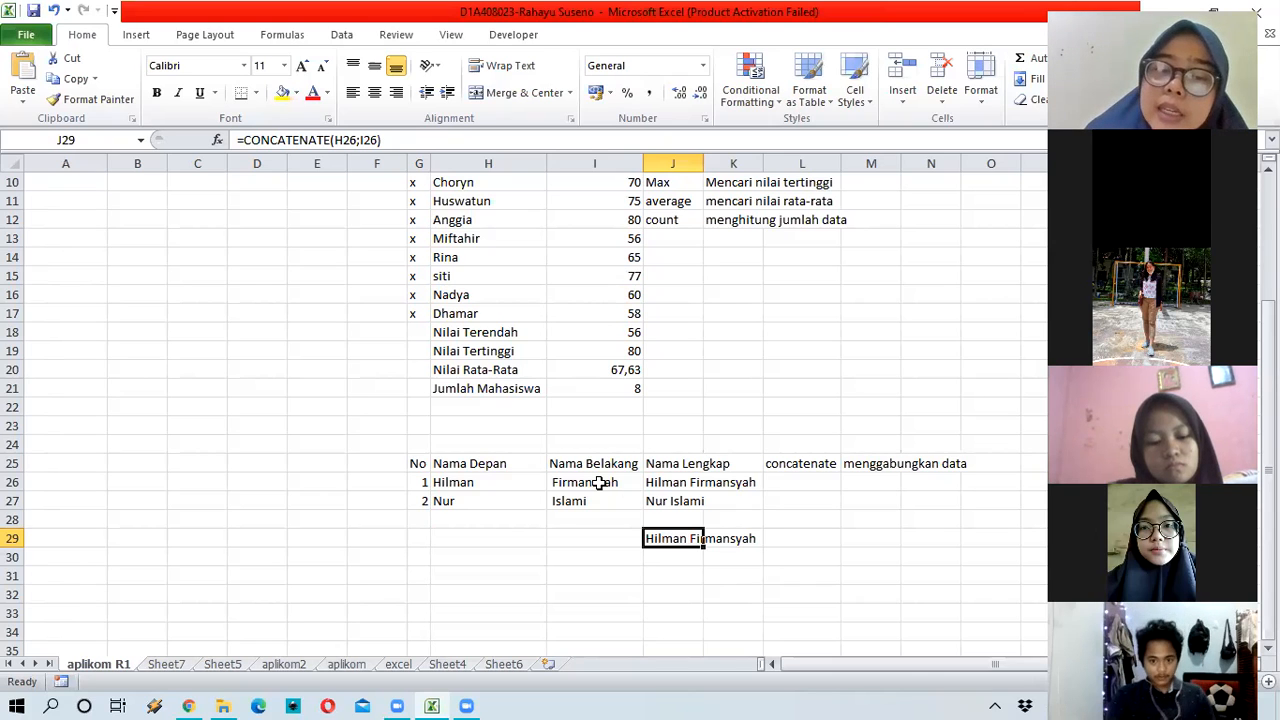
pyautogui.click(598, 483)
pyautogui.click(597, 502)
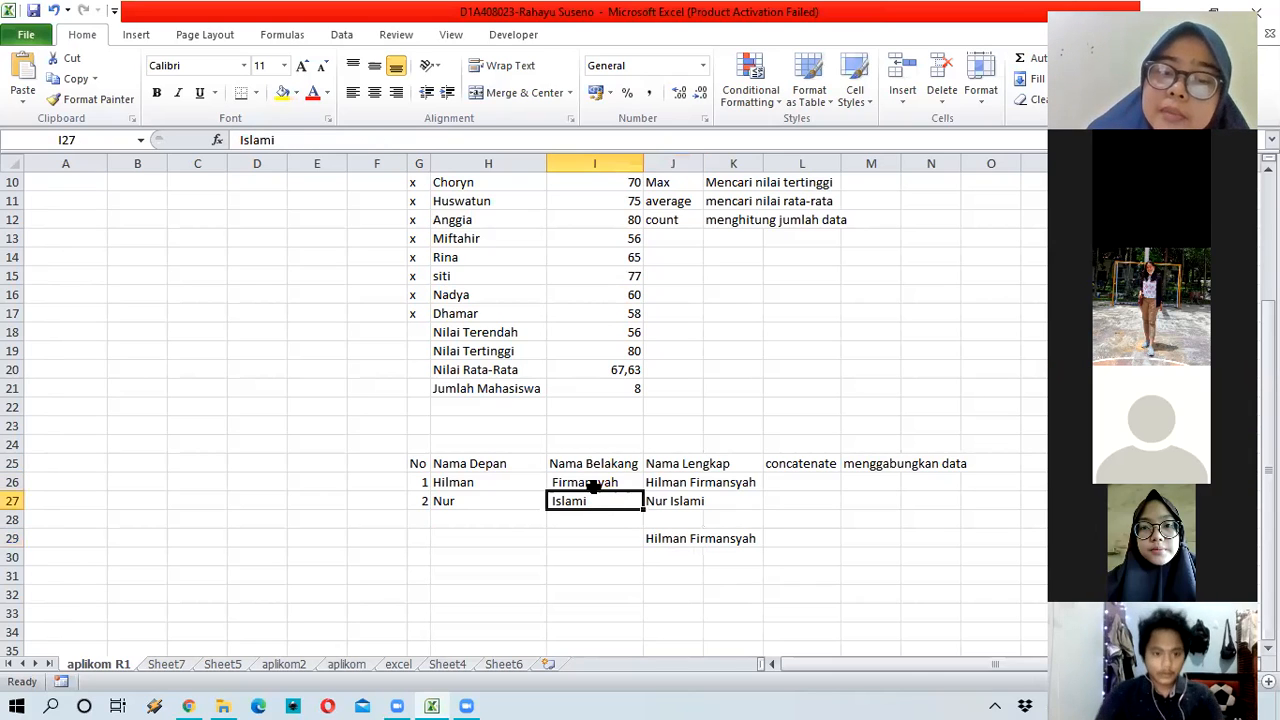
pyautogui.click(592, 484)
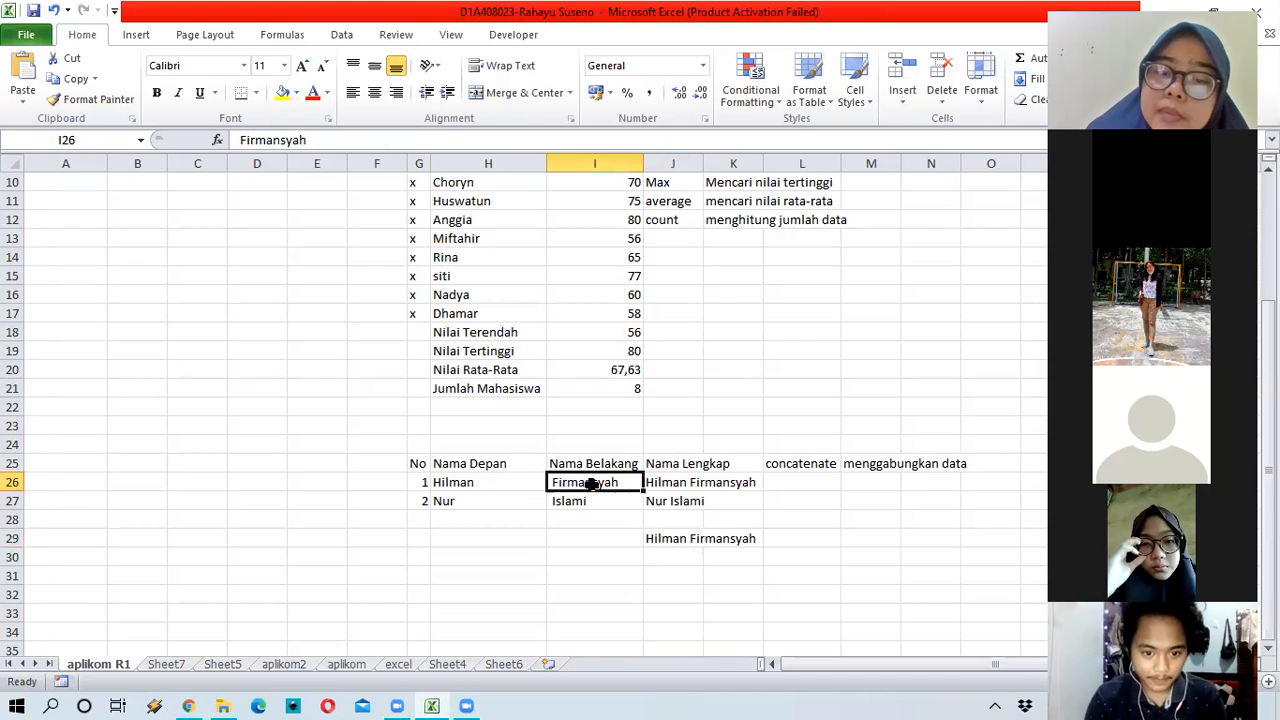
pyautogui.click(678, 483)
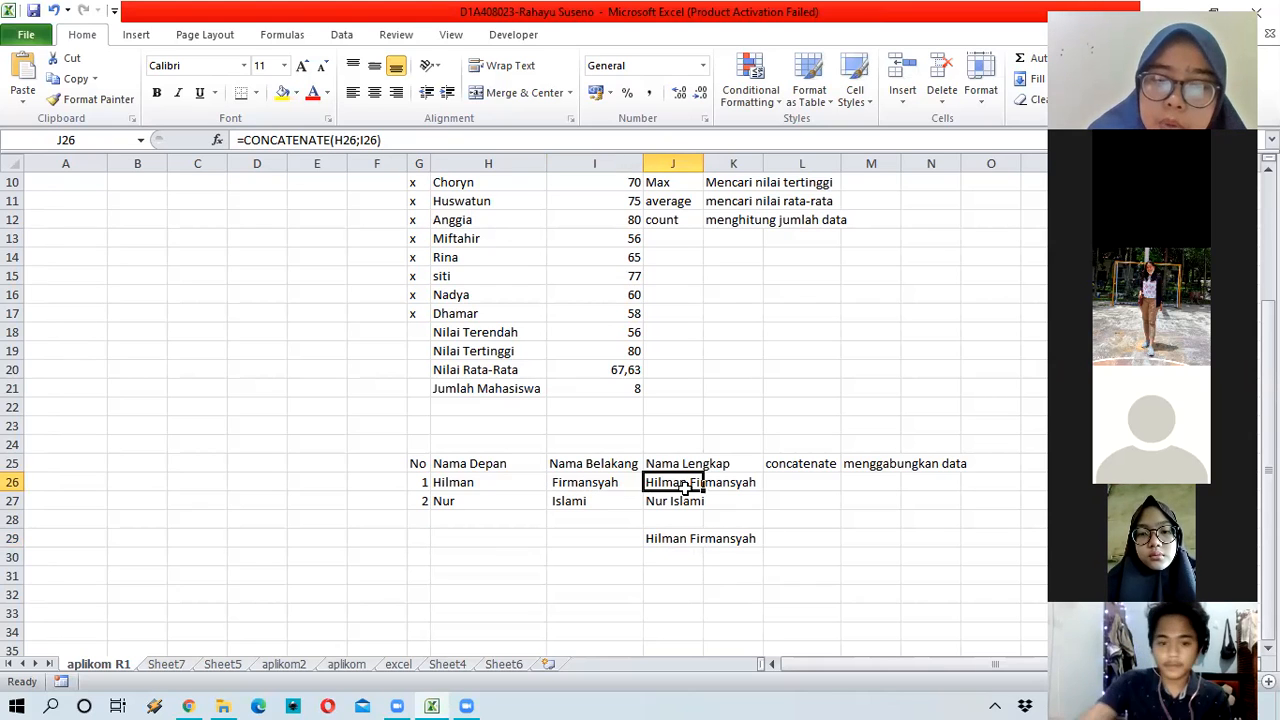
pyautogui.click(556, 483)
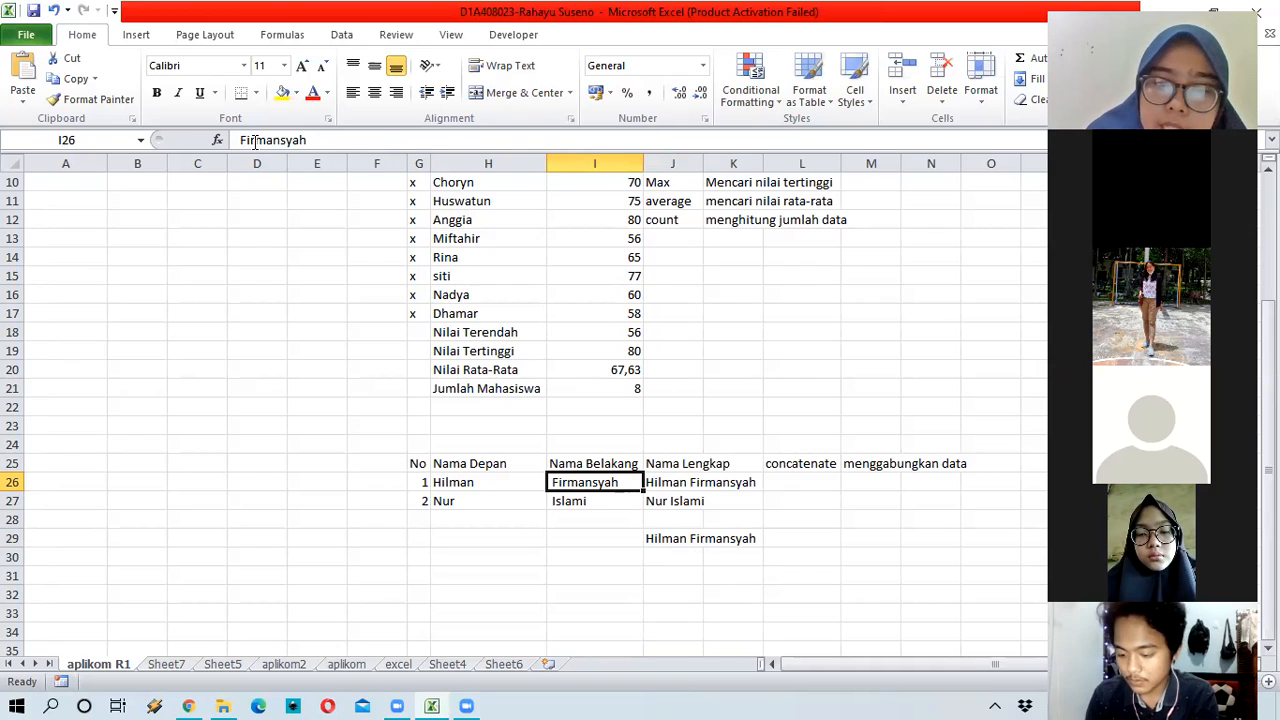
pyautogui.click(382, 140)
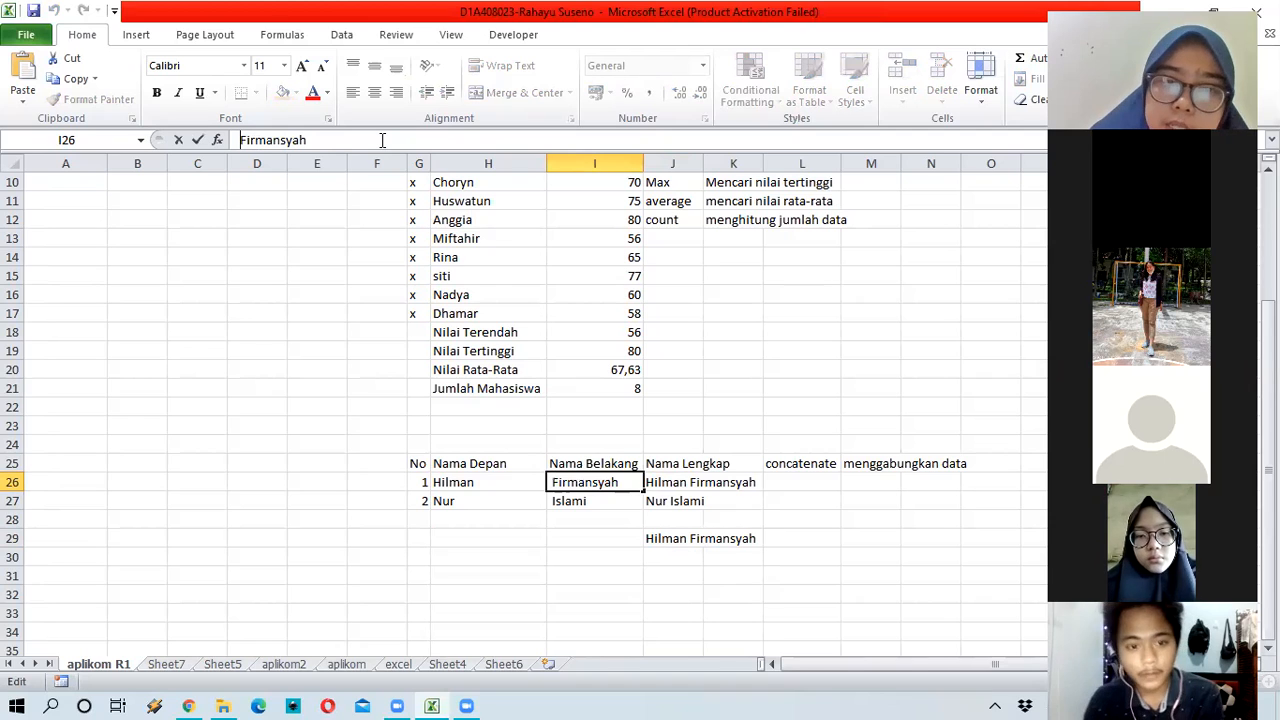
pyautogui.press('Home')
pyautogui.click(652, 481)
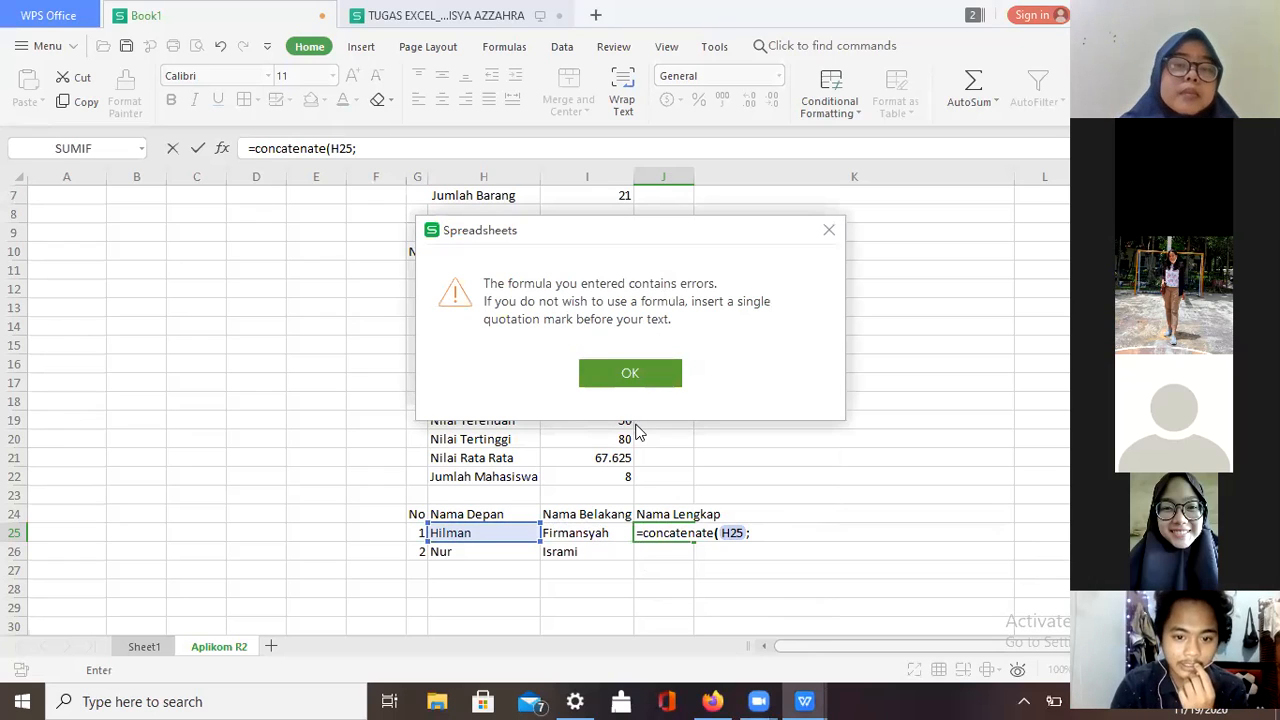
# Step: Replace the trailing separator after H25 with a semicolon and retry, dismissing each formula error
pyautogui.click(648, 374)
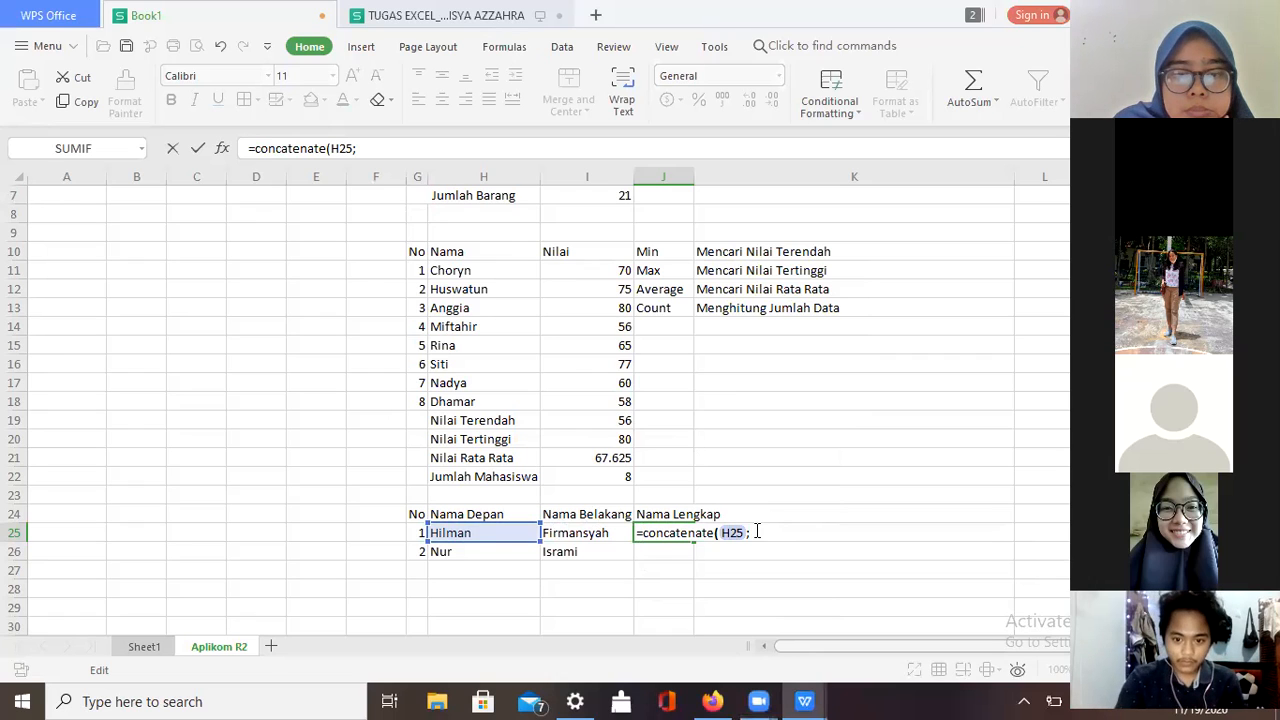
pyautogui.press('BackSpace')
pyautogui.write(';')
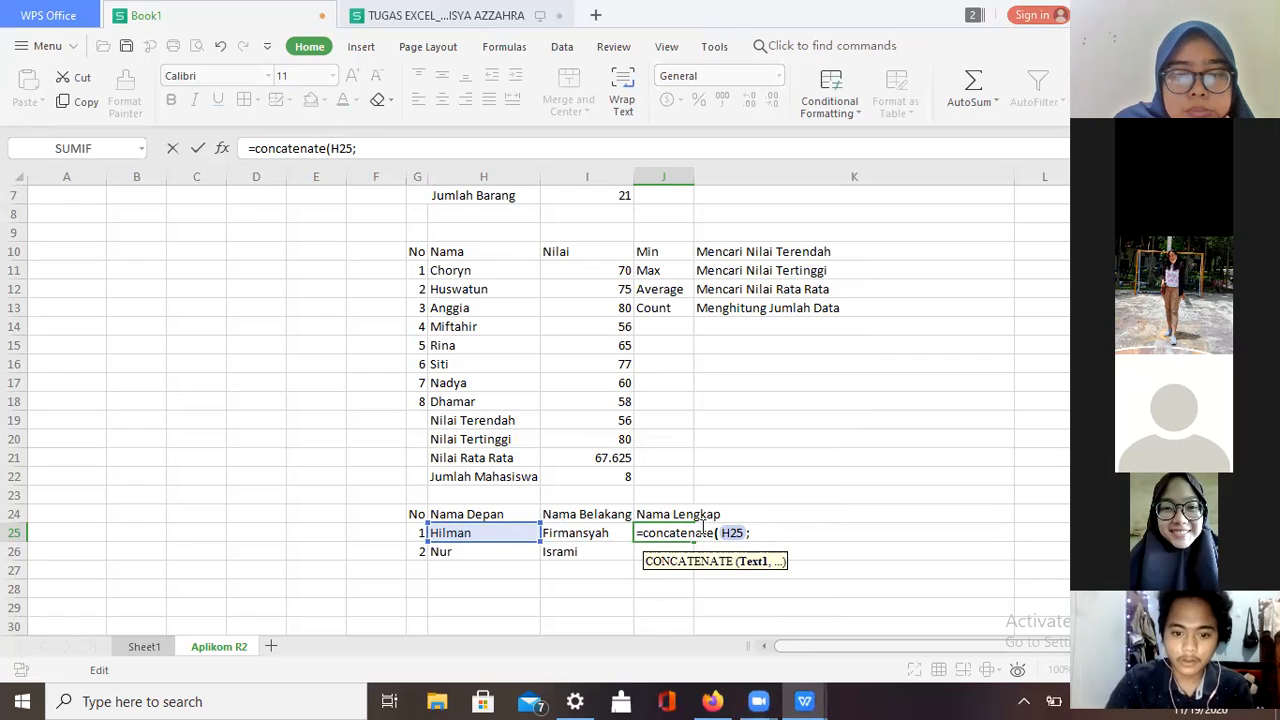
pyautogui.press('Return')
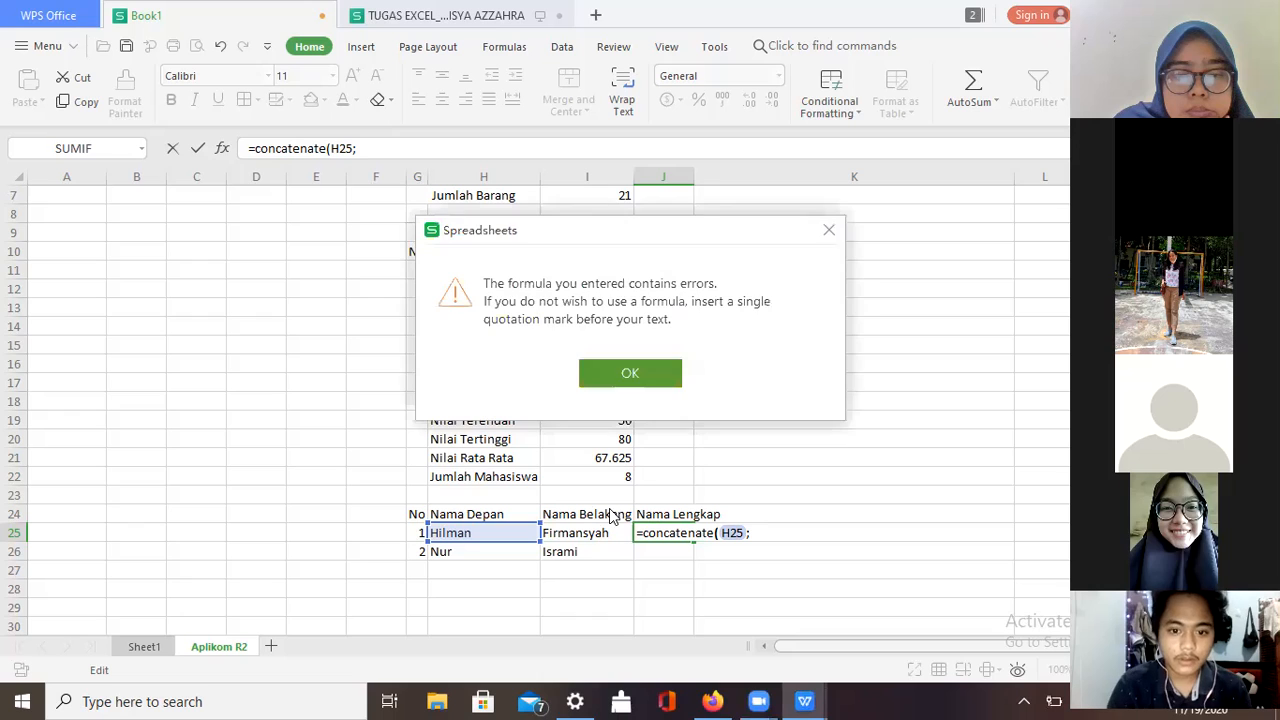
pyautogui.click(655, 375)
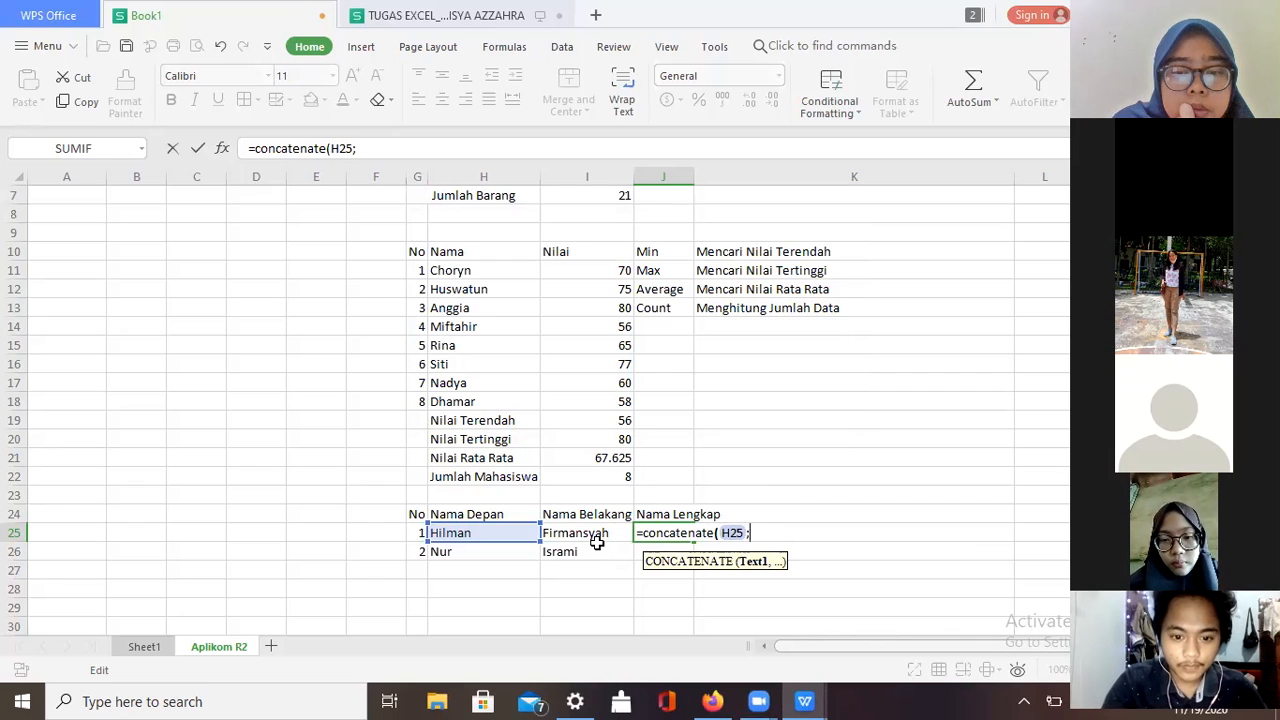
pyautogui.press('Return')
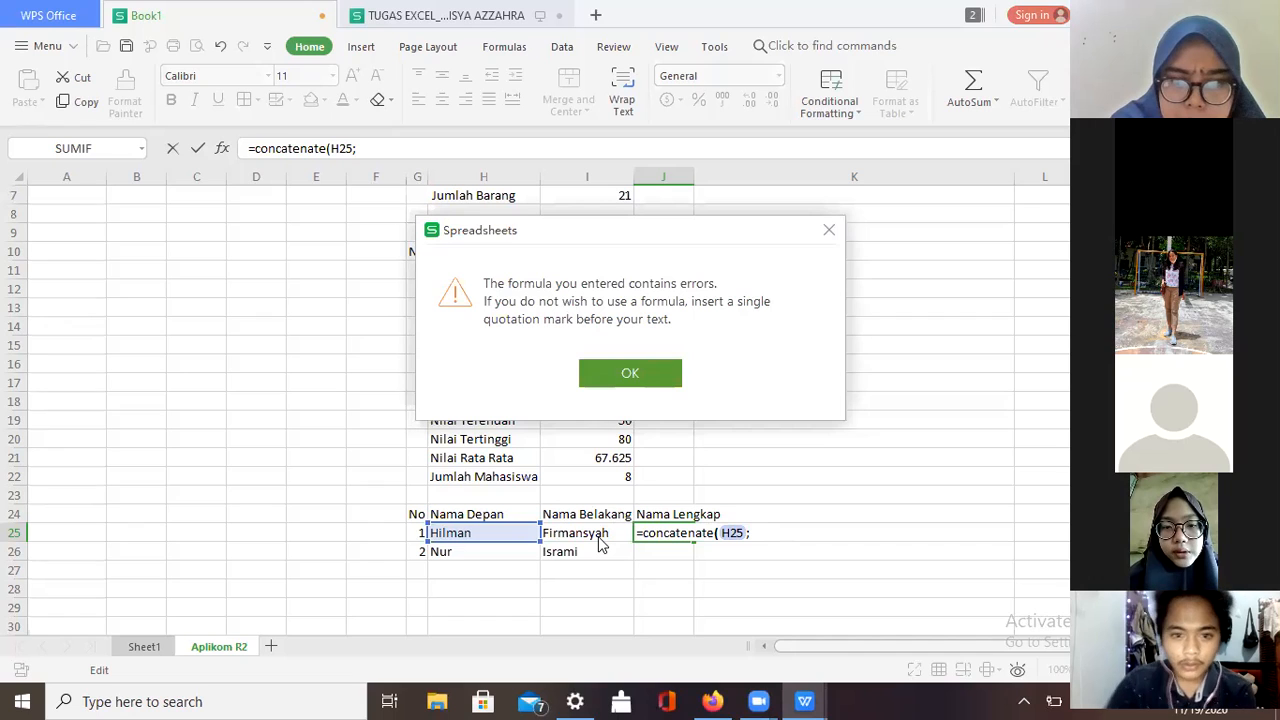
pyautogui.click(645, 366)
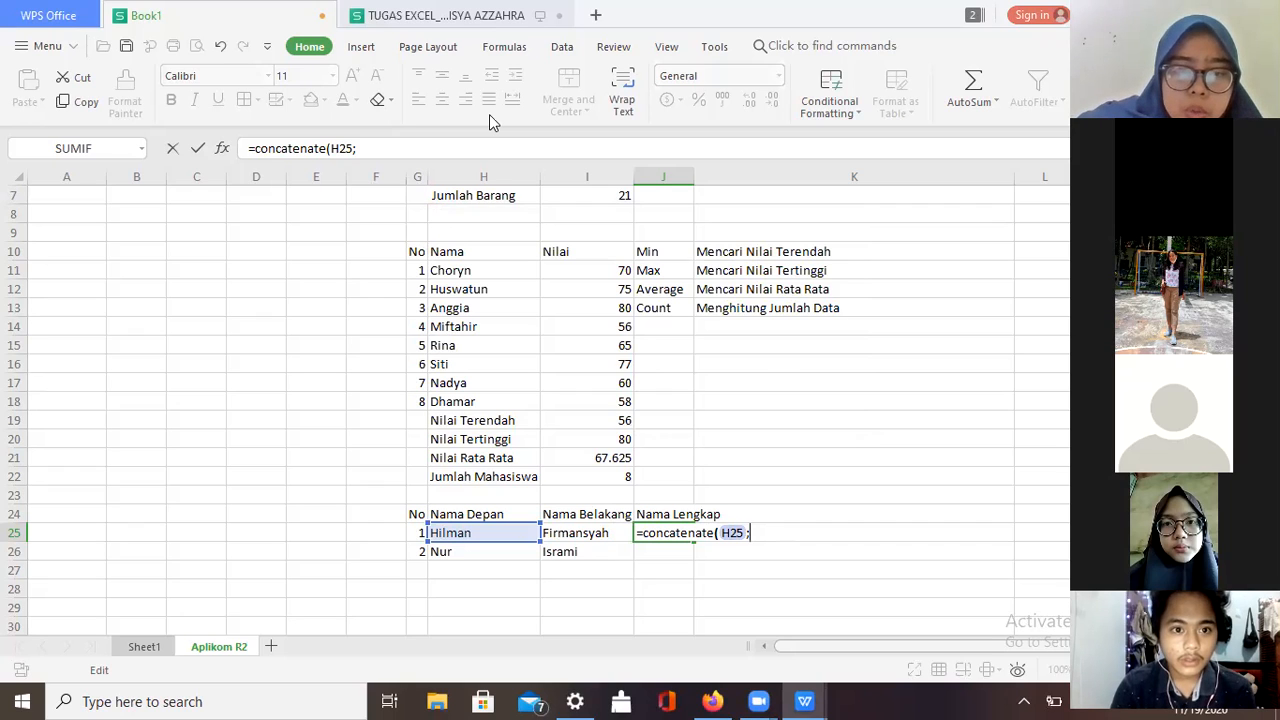
# Step: Try closing the bracket with I25 added, then trim the formula back to =concatenate(H25
pyautogui.press('BackSpace')
pyautogui.write(')(')
pyautogui.click(580, 532)
pyautogui.write(')')
pyautogui.press('Return')
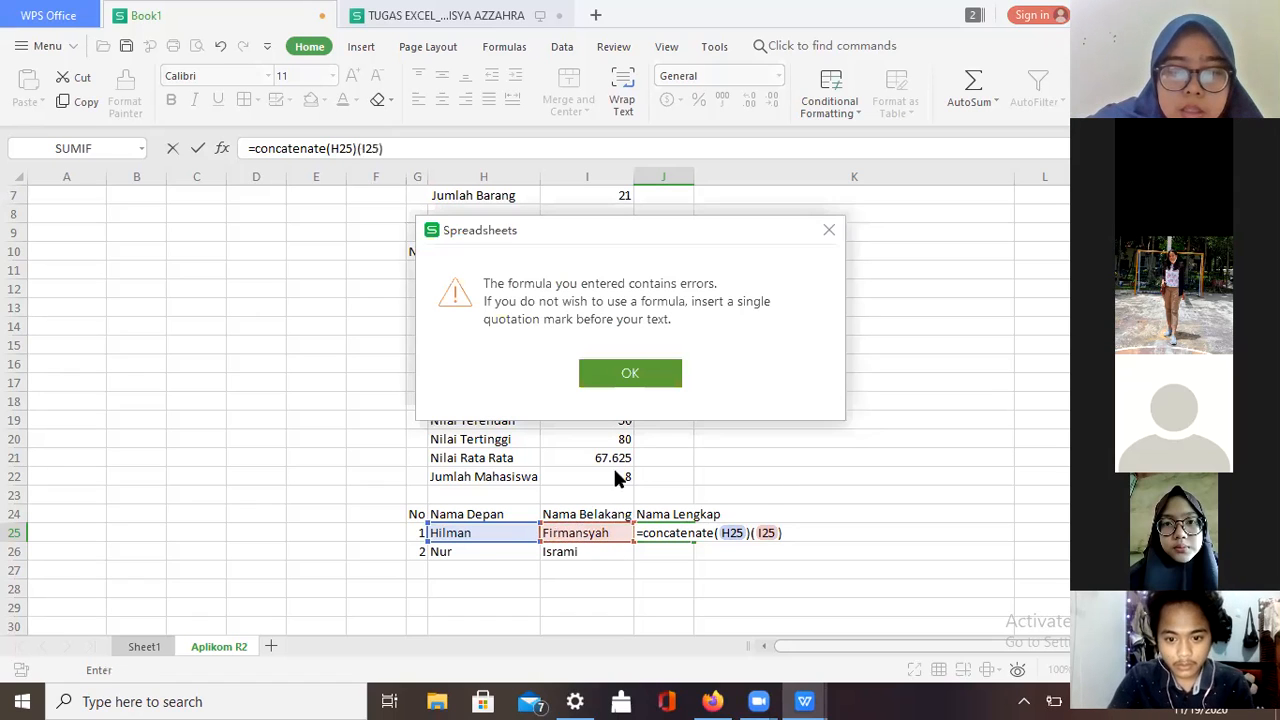
pyautogui.click(648, 386)
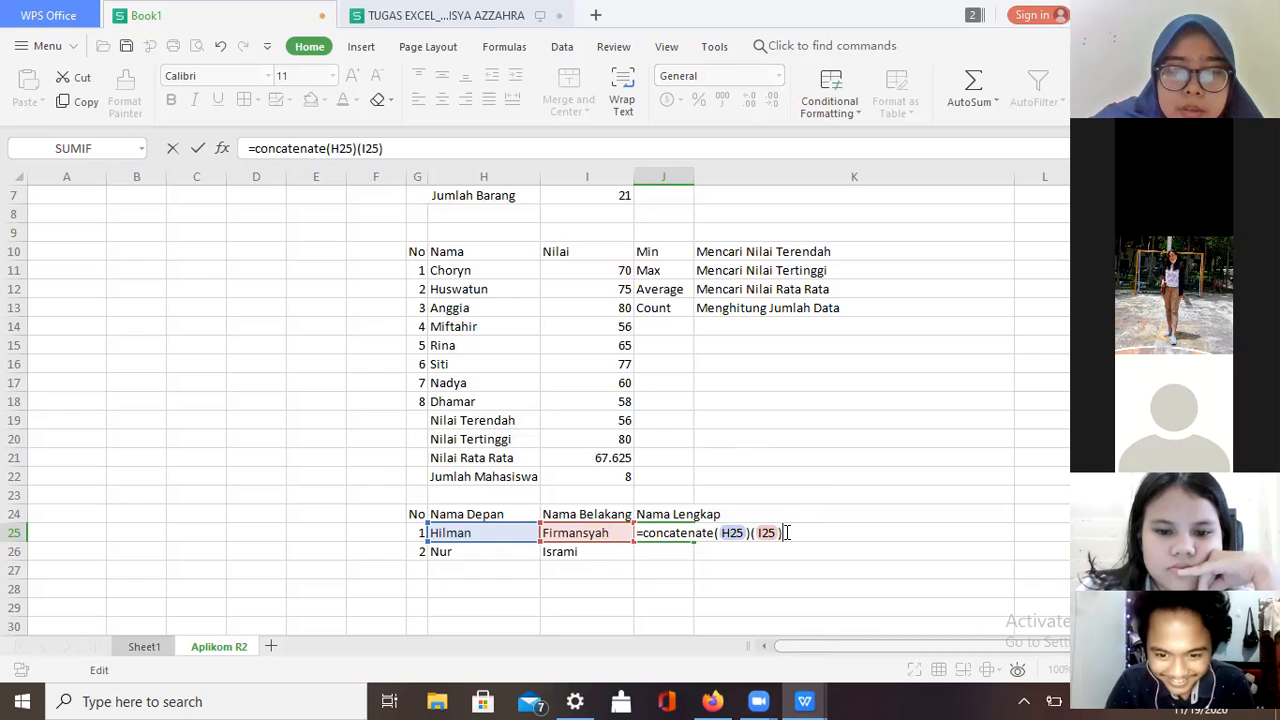
pyautogui.press('BackSpace')
pyautogui.press('BackSpace')
pyautogui.press('BackSpace')
pyautogui.press('BackSpace')
pyautogui.press('BackSpace')
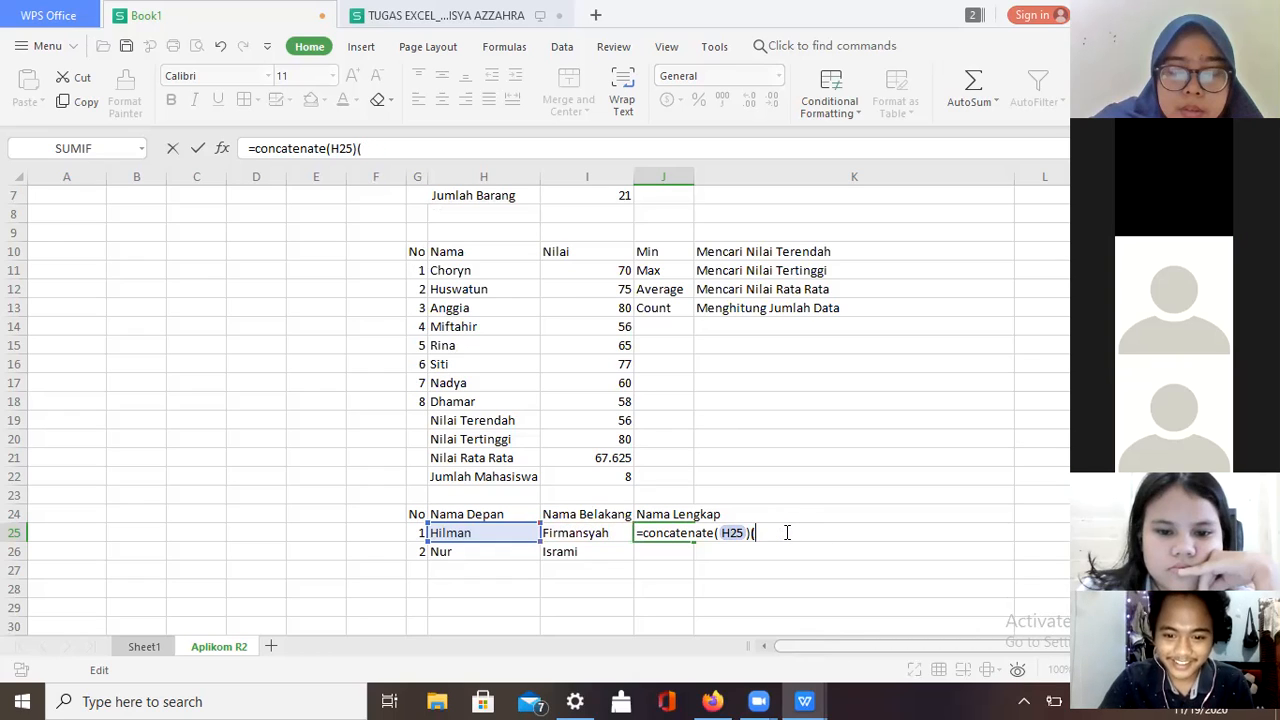
pyautogui.press('BackSpace')
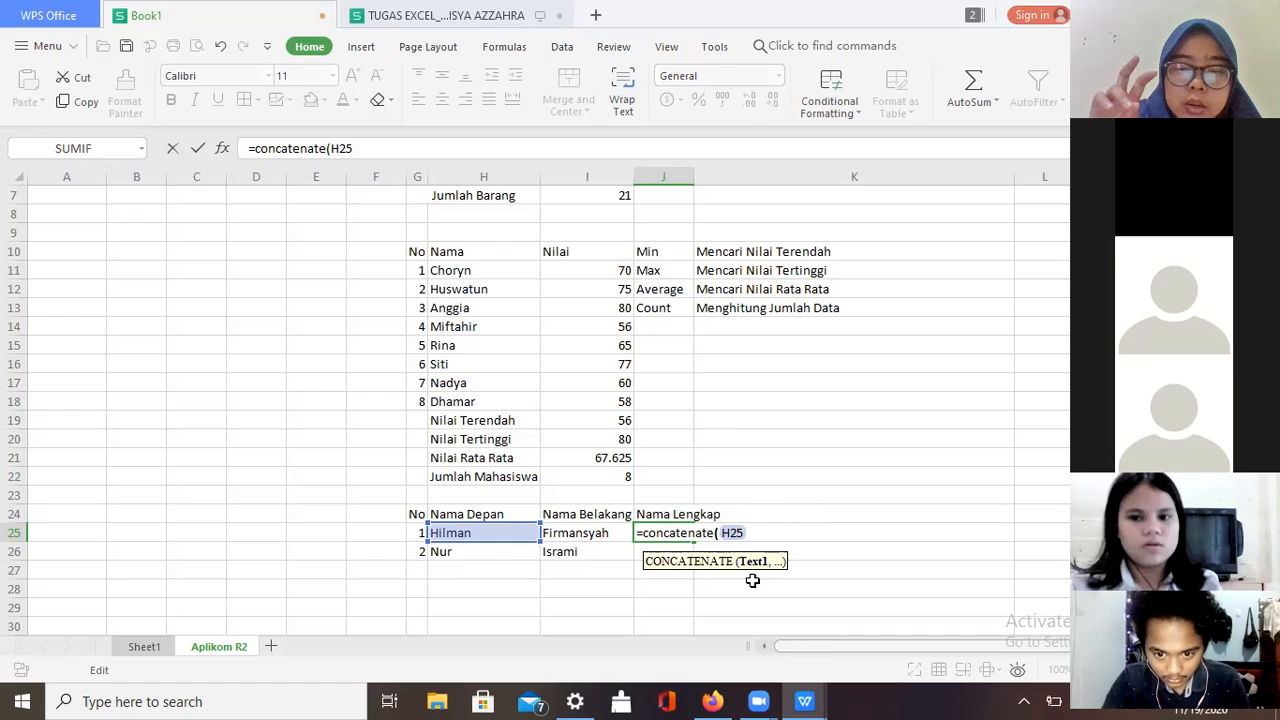
# Step: Finish J25 as =concatenate(H25,I25) to show the joined full name
pyautogui.write(',')
pyautogui.click(588, 533)
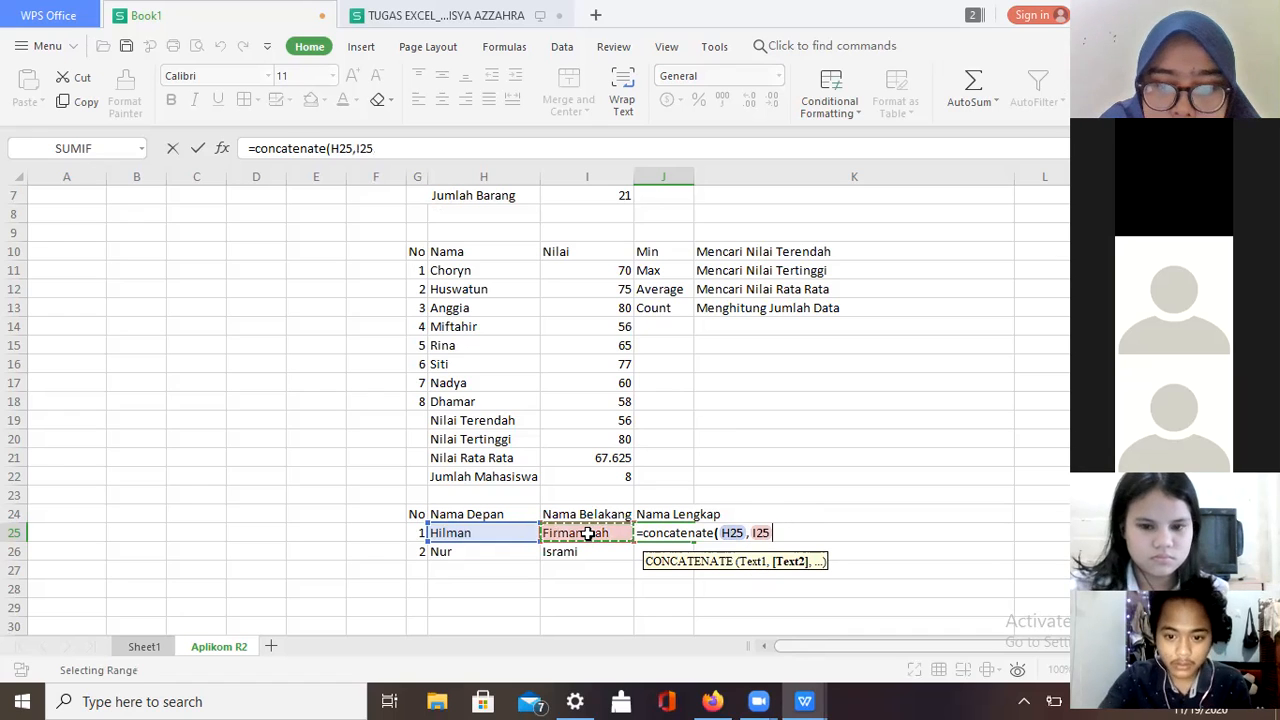
pyautogui.write(')')
pyautogui.press('Return')
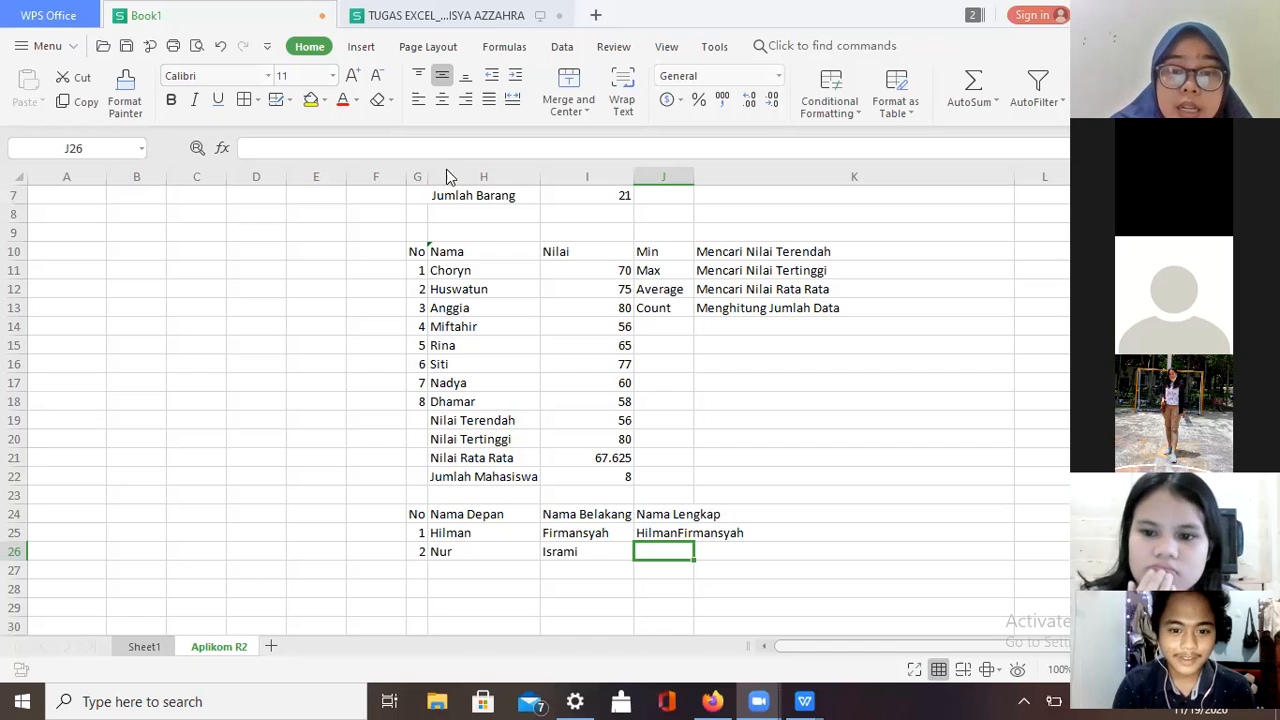
# Step: Check K25, then clear J25 to redo its formula
pyautogui.click(711, 534)
pyautogui.doubleClick(706, 533)
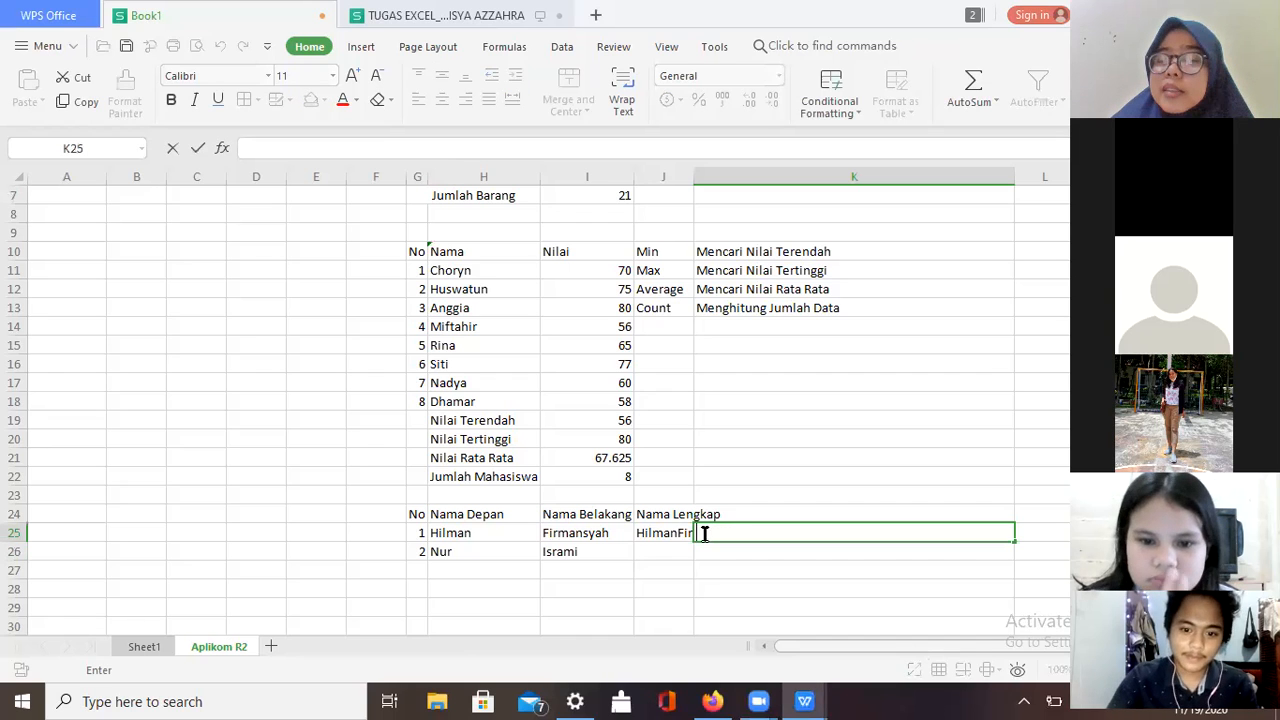
pyautogui.click(681, 534)
pyautogui.press('BackSpace')
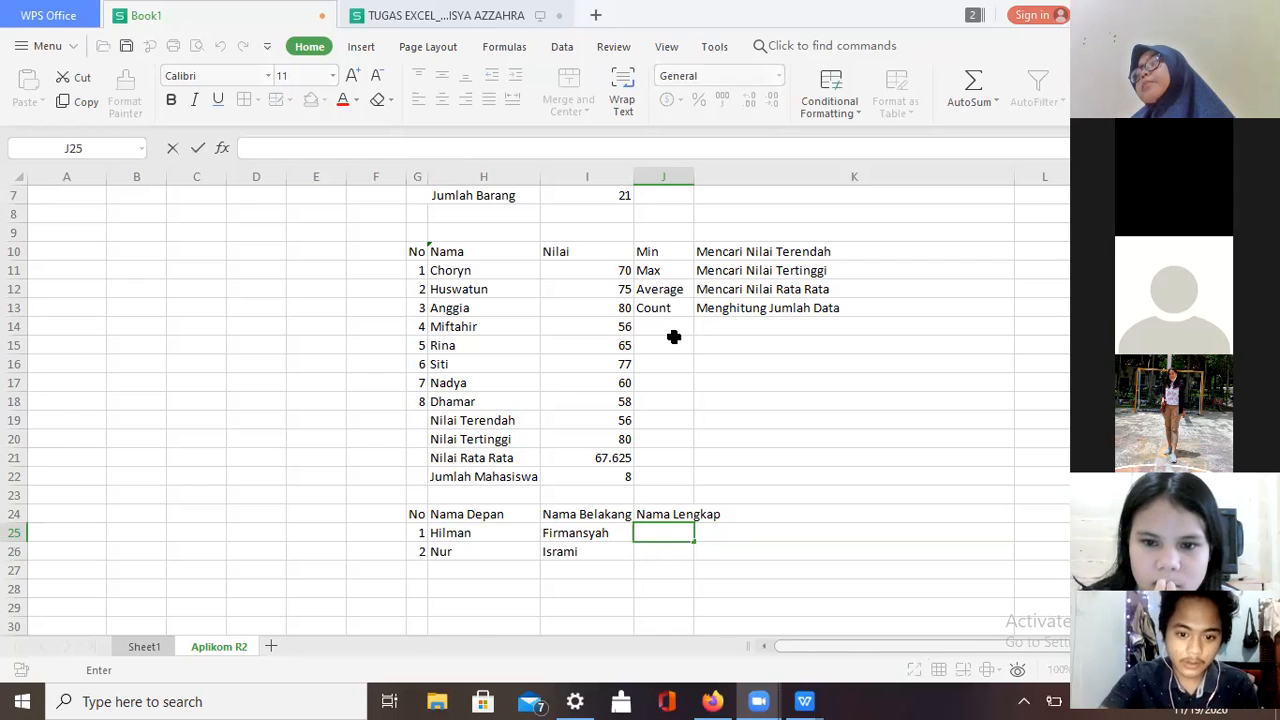
# Step: Enter a CONCATENATE of H25 and I25 in J25, which returns #NAME? from a misspelled function
pyautogui.click(654, 534)
pyautogui.write('=')
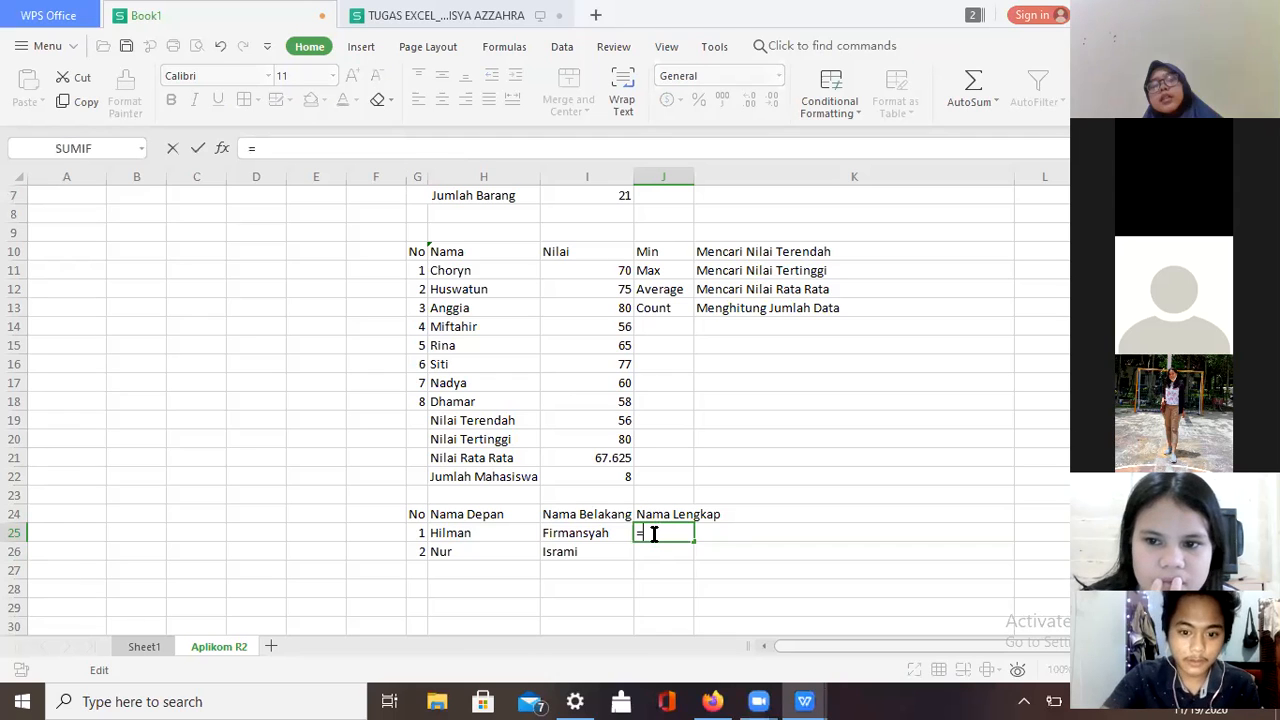
pyautogui.write('con')
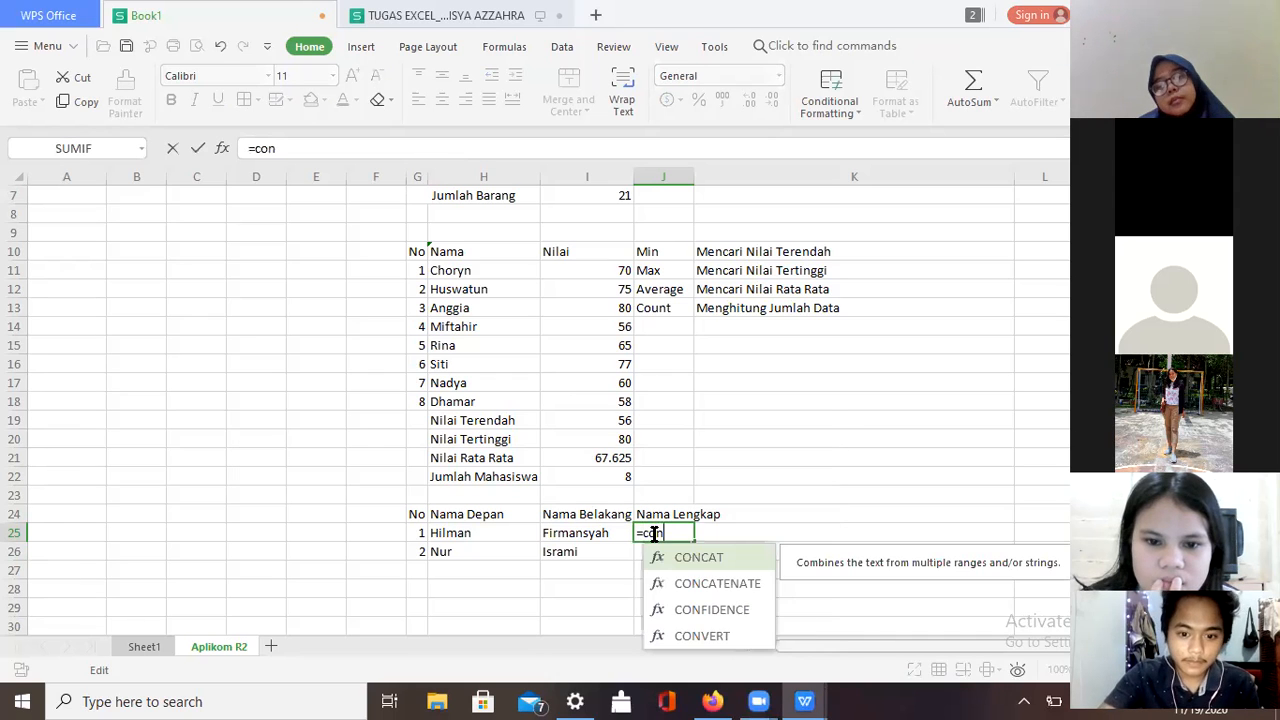
pyautogui.write('tat')
pyautogui.press('BackSpace')
pyautogui.press('BackSpace')
pyautogui.write('tatenate(')
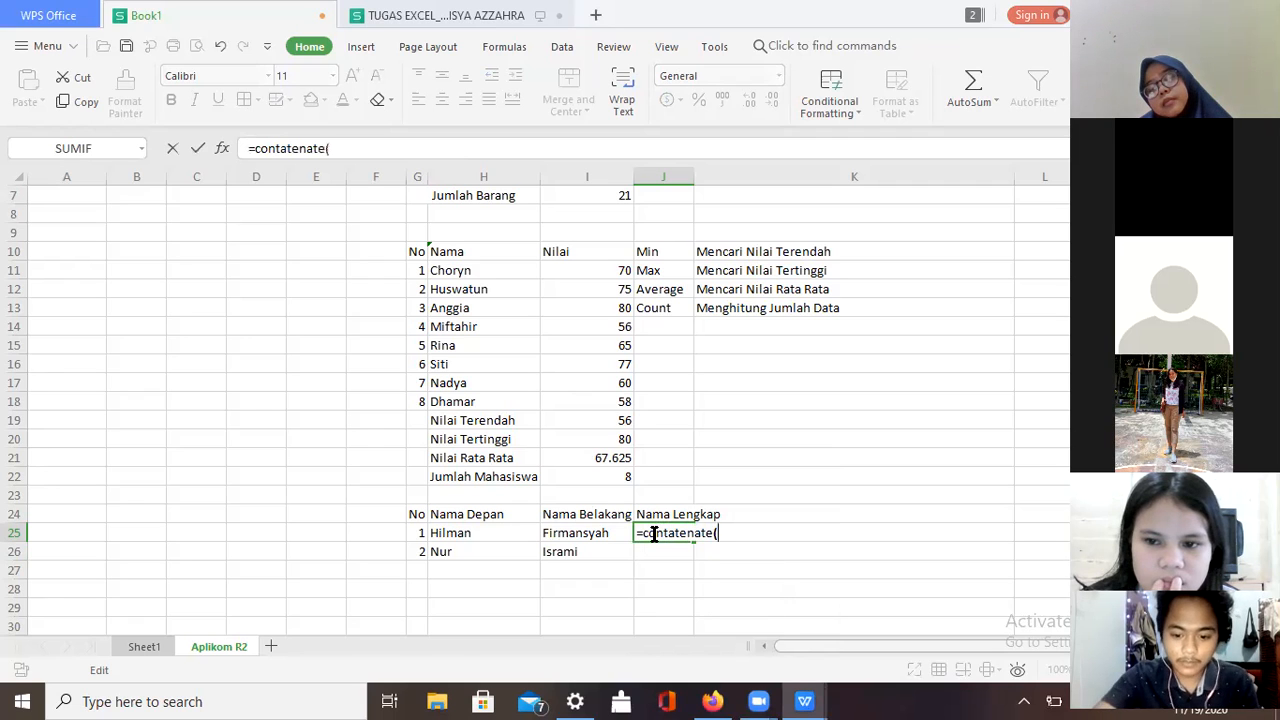
pyautogui.click(495, 533)
pyautogui.write(',')
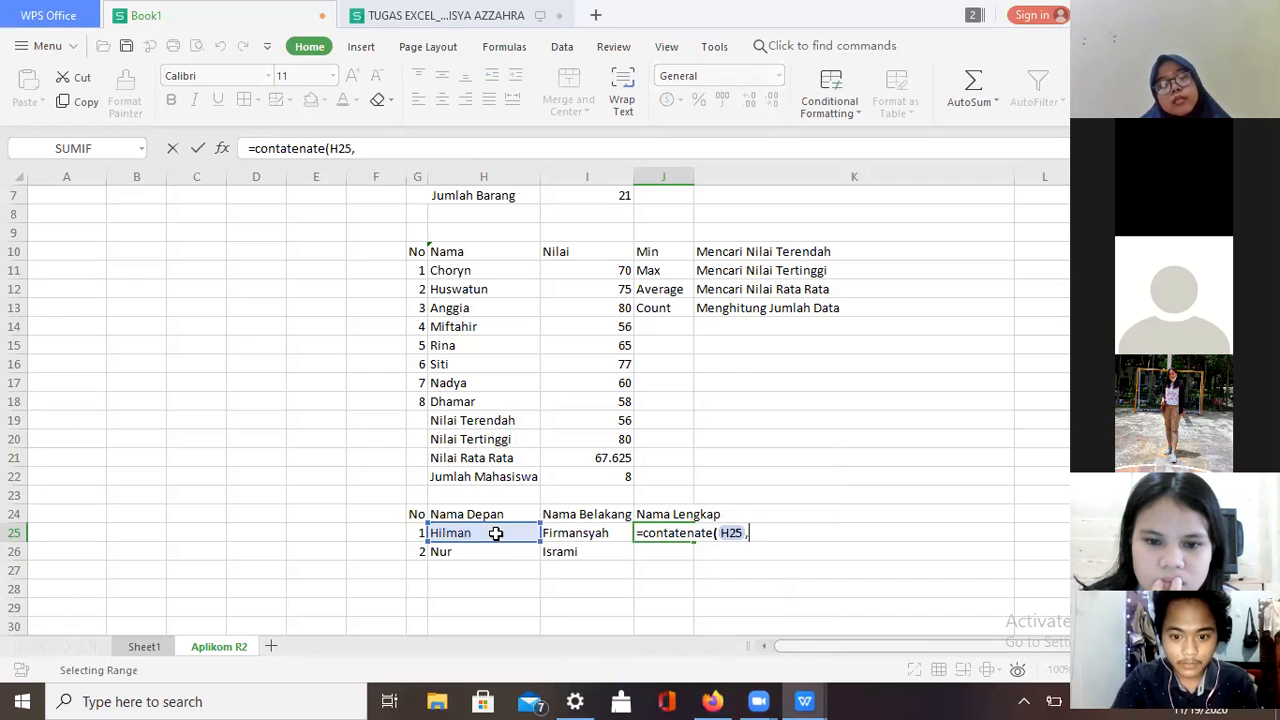
pyautogui.click(592, 537)
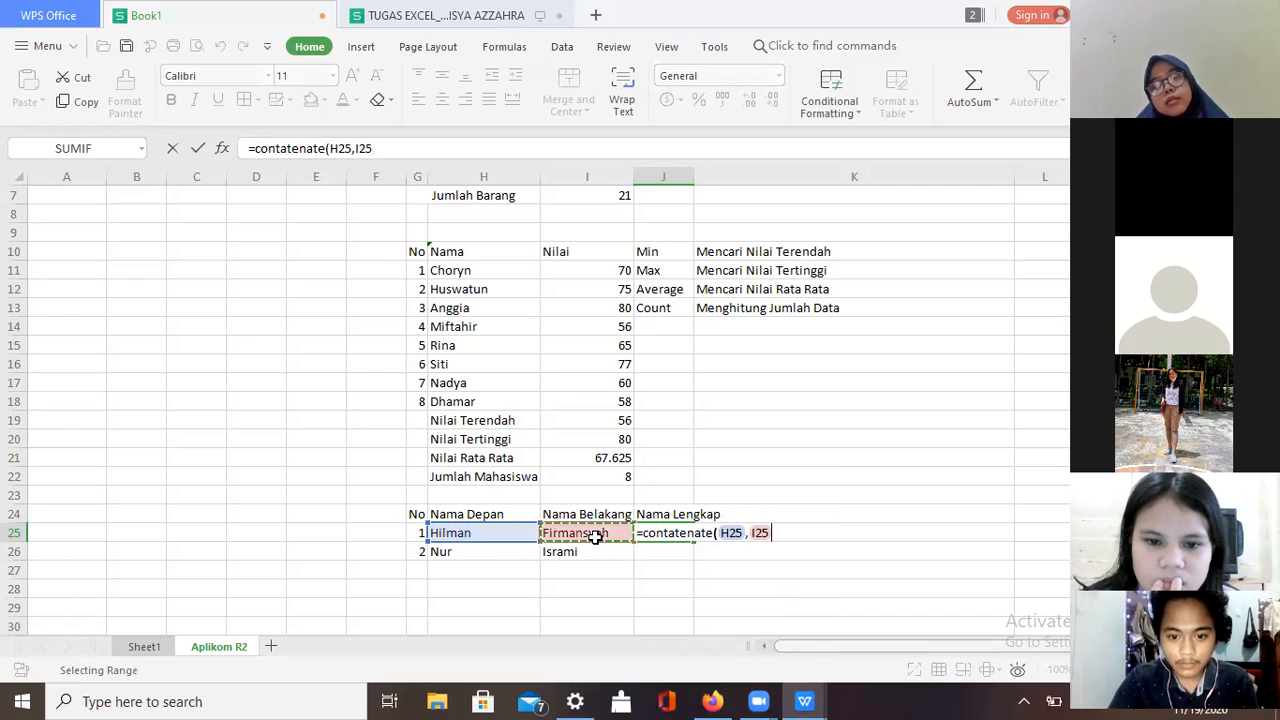
pyautogui.press('Return')
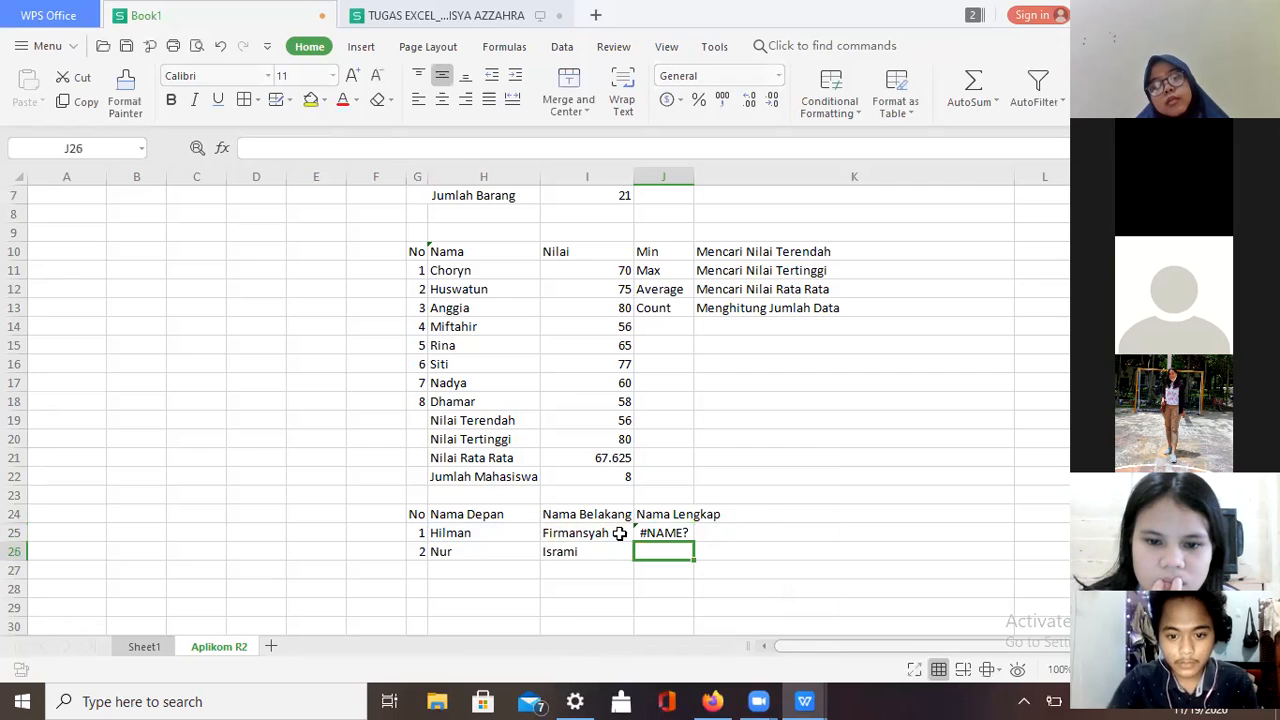
# Step: Retype J25 as =concatenate(H25,I25) with the function name spelled correctly
pyautogui.click(678, 531)
pyautogui.press('BackSpace')
pyautogui.write('=')
pyautogui.write('n')
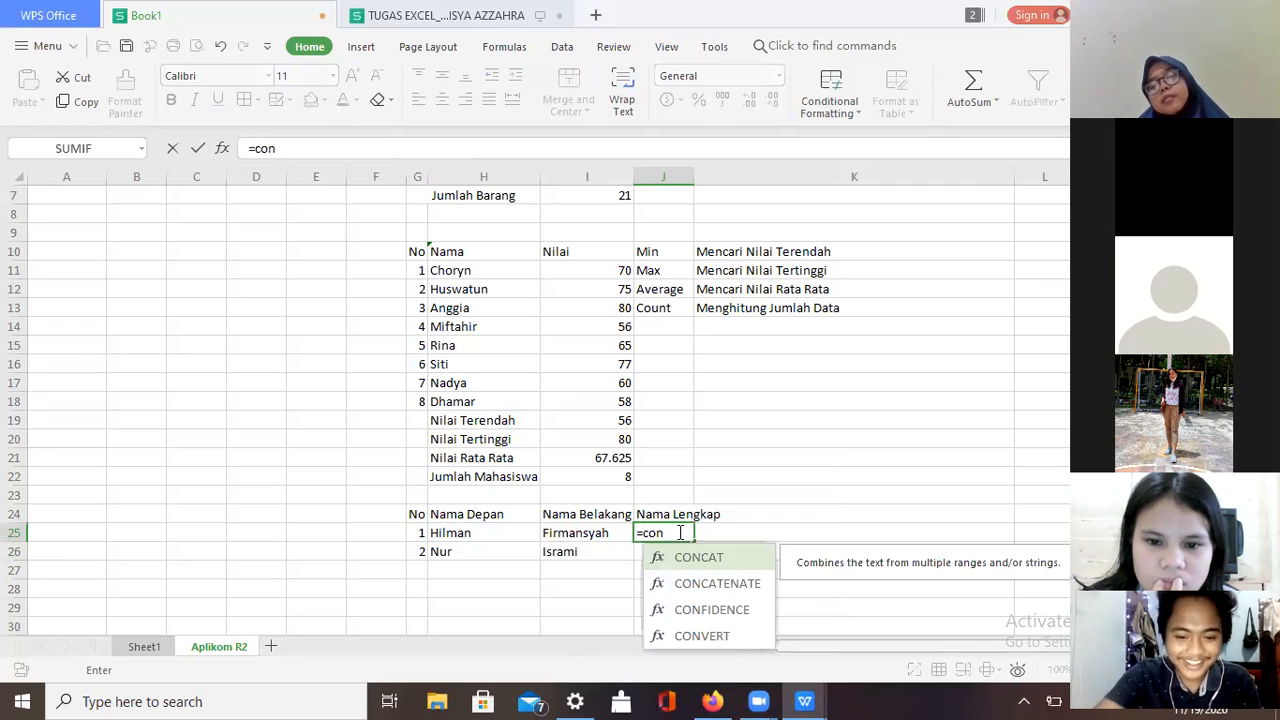
pyautogui.write('tatenate')
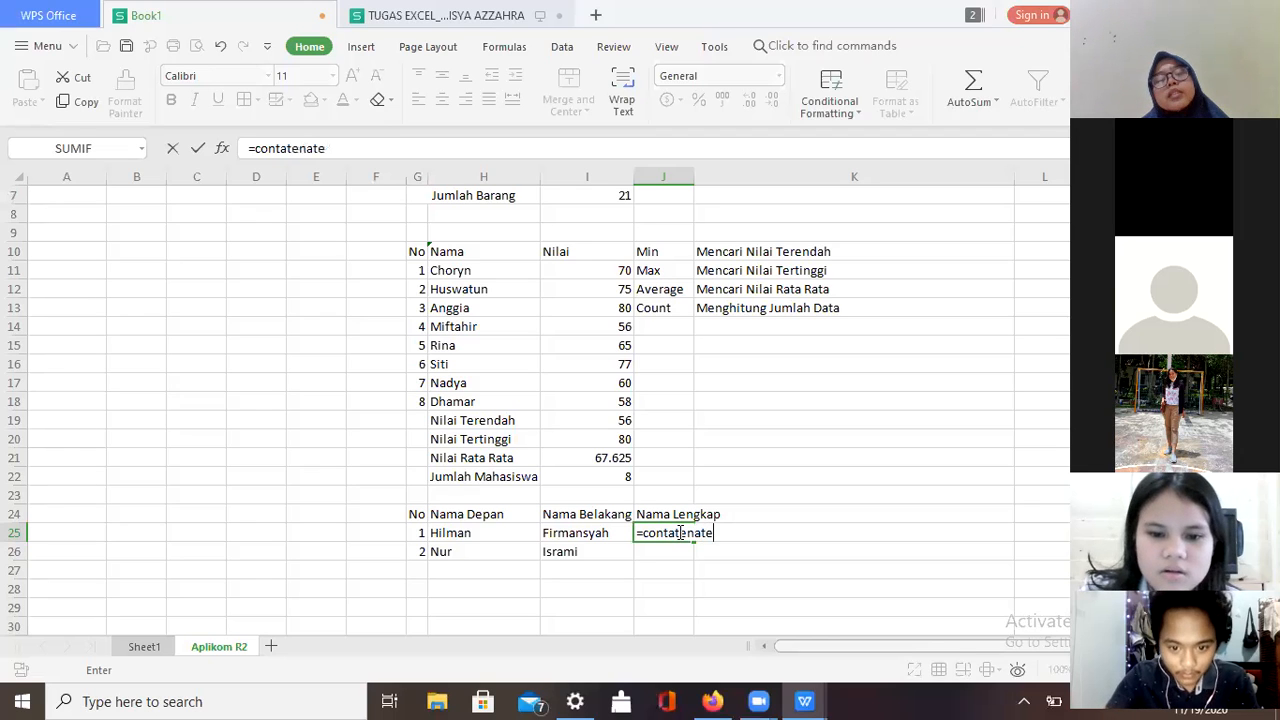
pyautogui.press('BackSpace')
pyautogui.press('BackSpace')
pyautogui.press('BackSpace')
pyautogui.press('BackSpace')
pyautogui.press('BackSpace')
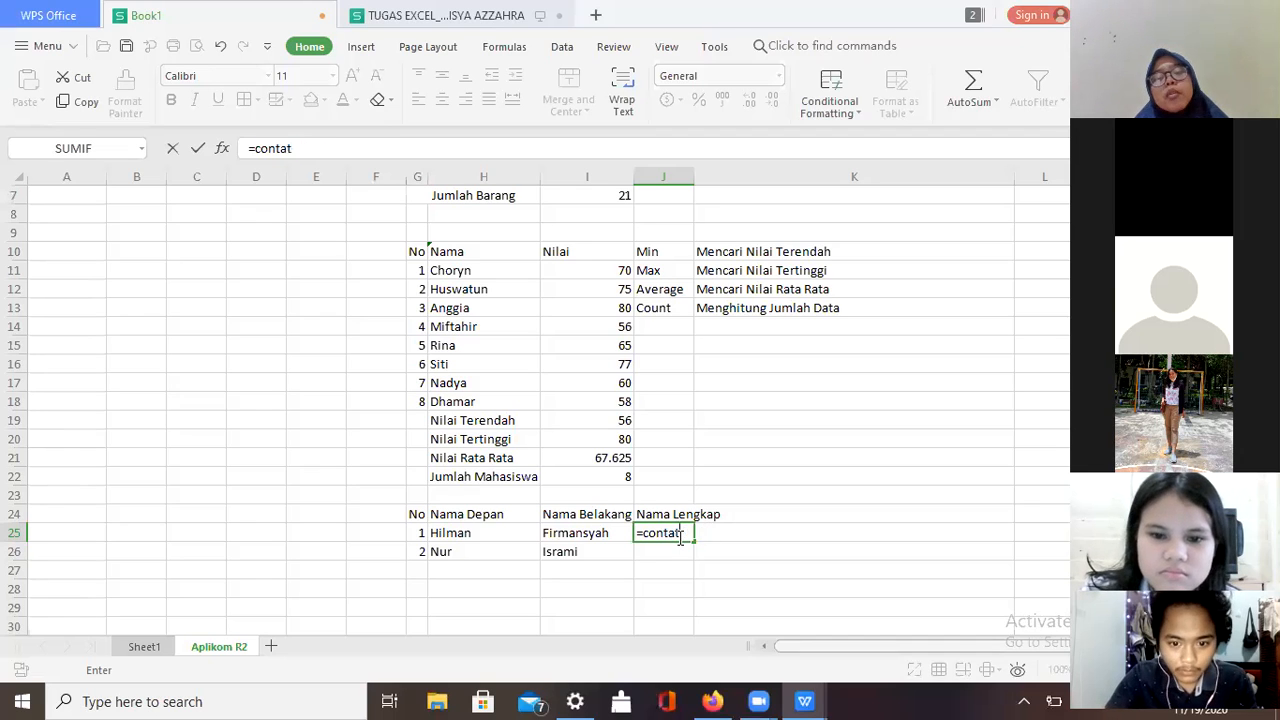
pyautogui.press('BackSpace')
pyautogui.write('catenate')
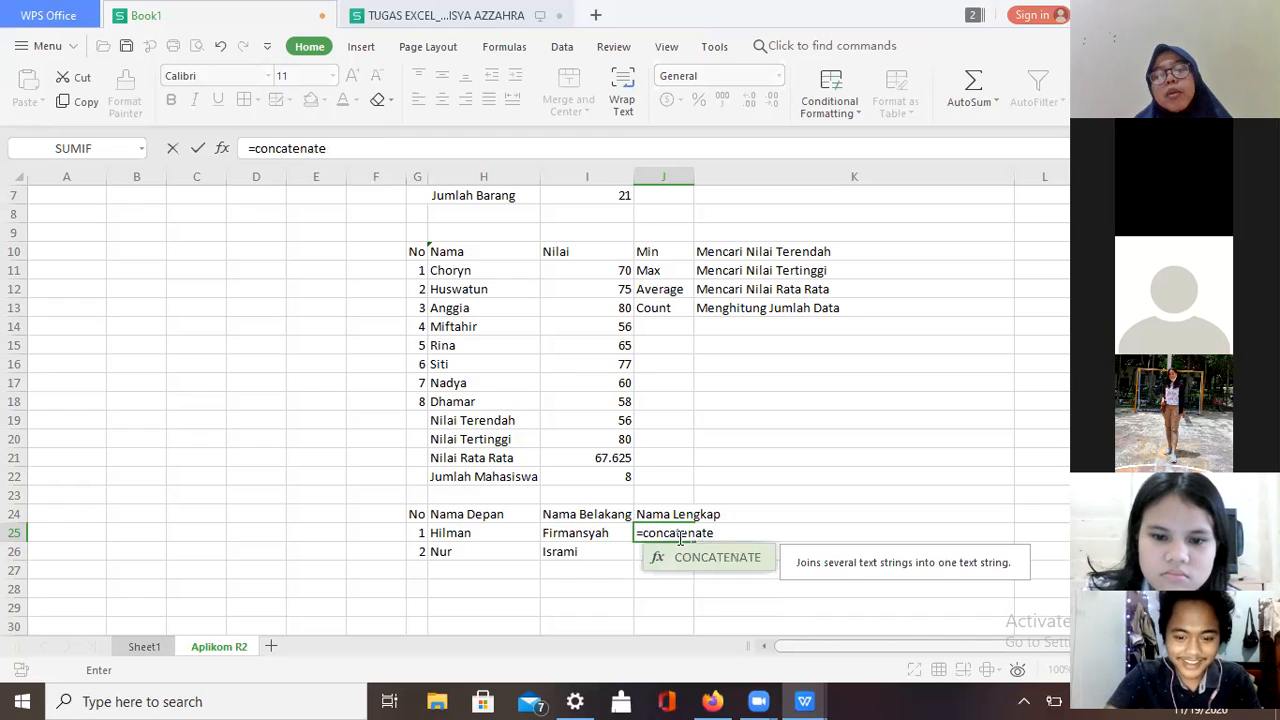
pyautogui.write('(')
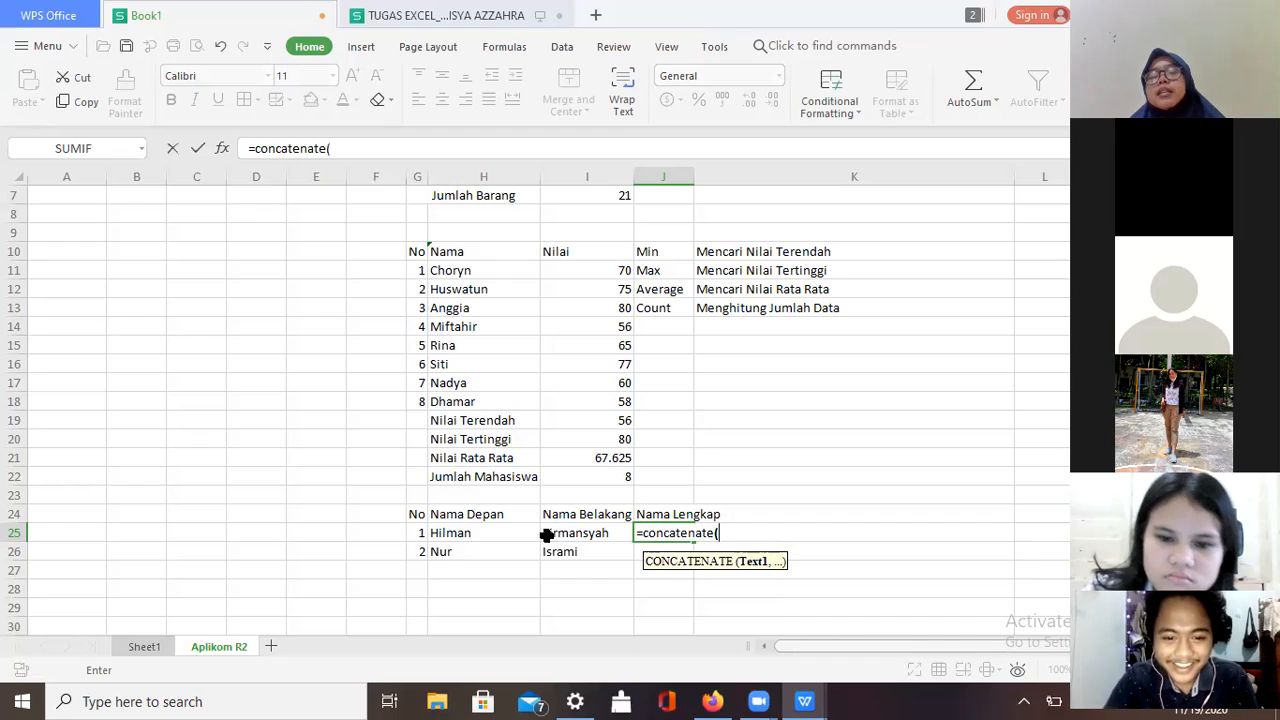
pyautogui.click(501, 538)
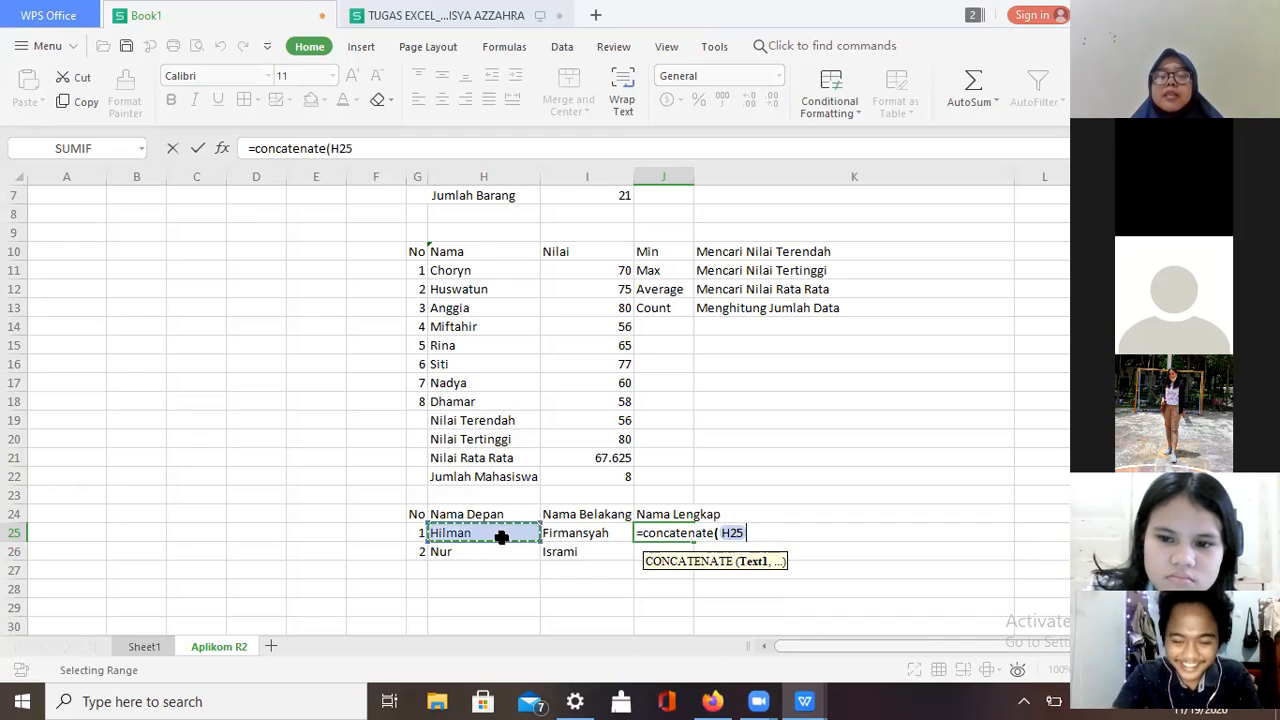
pyautogui.write(',')
pyautogui.click(565, 534)
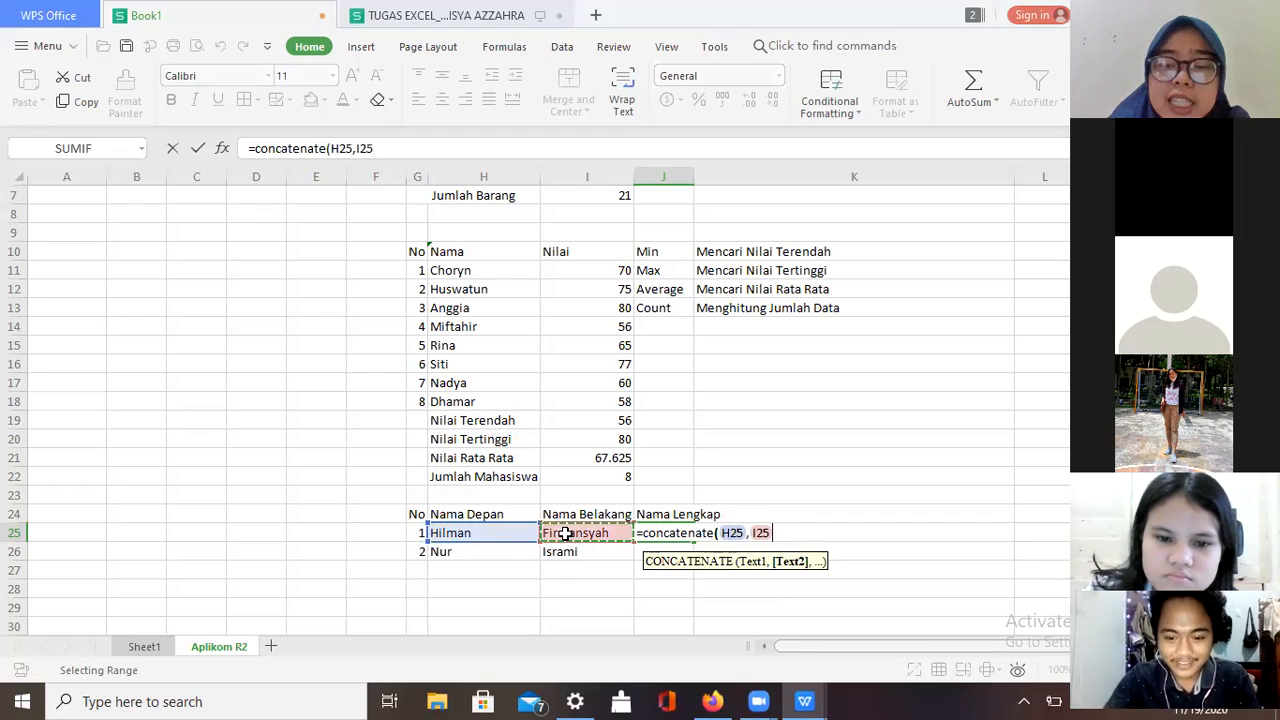
pyautogui.write(')')
pyautogui.press('Return')
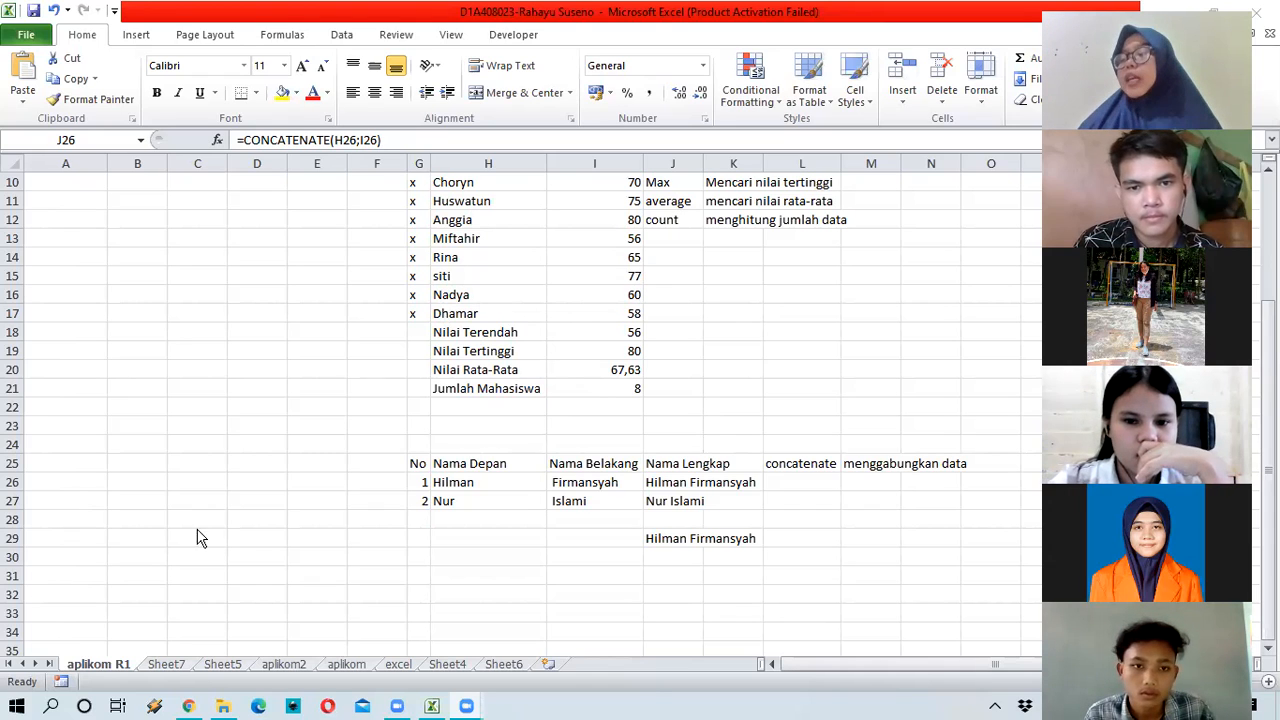
# Step: Switch from Sheet7 to aplikom2 and drag its tab to sit after aplikom R1
pyautogui.click(156, 668)
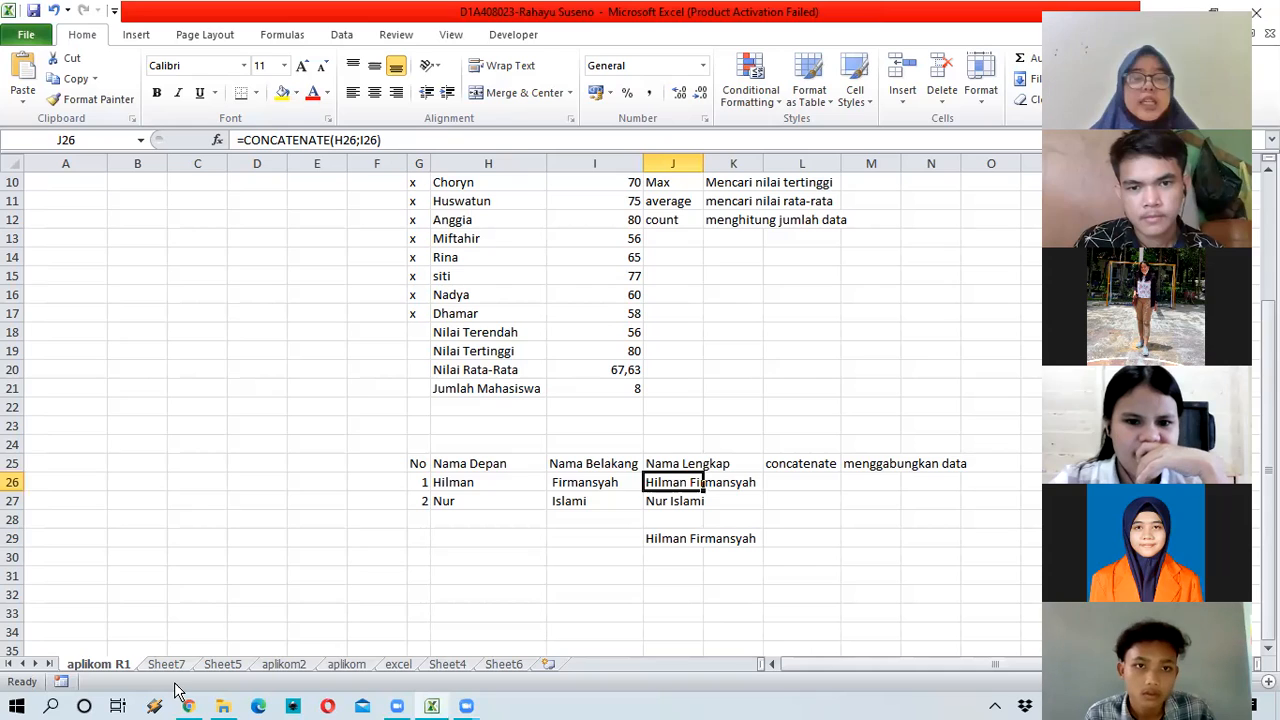
pyautogui.click(166, 668)
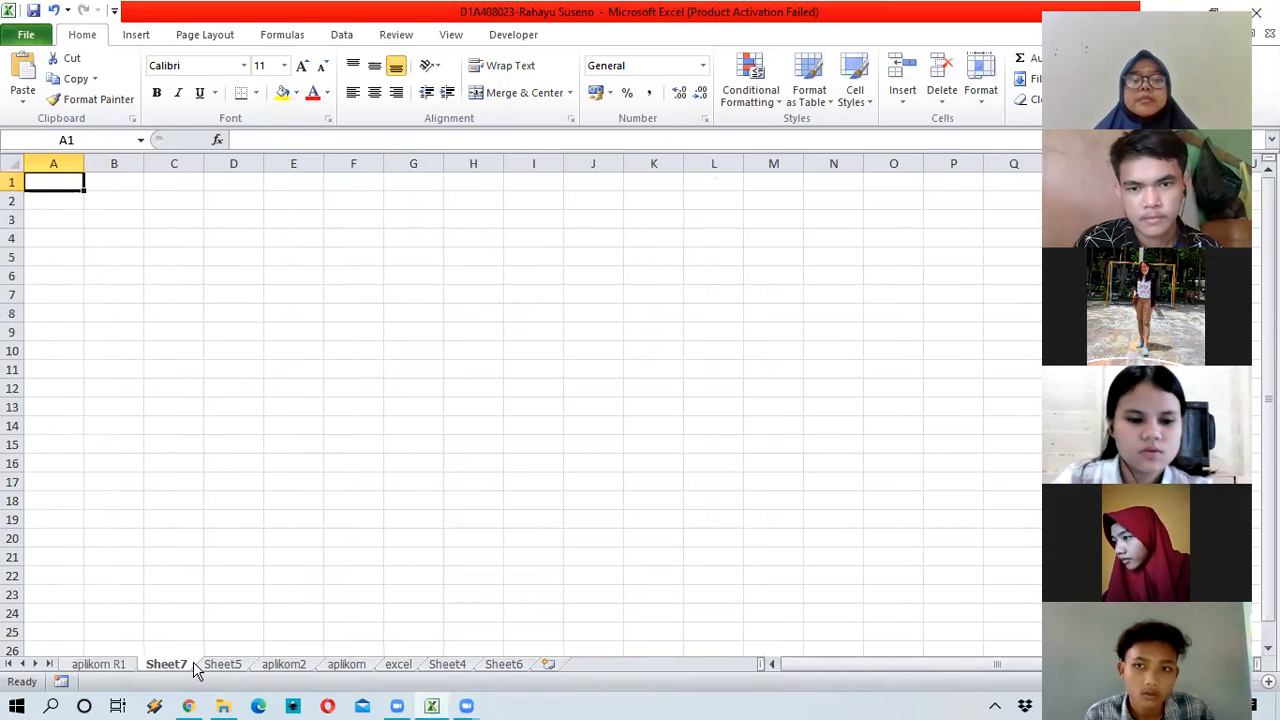
pyautogui.click(262, 668)
pyautogui.moveTo(197, 672); pyautogui.dragTo(180, 668)
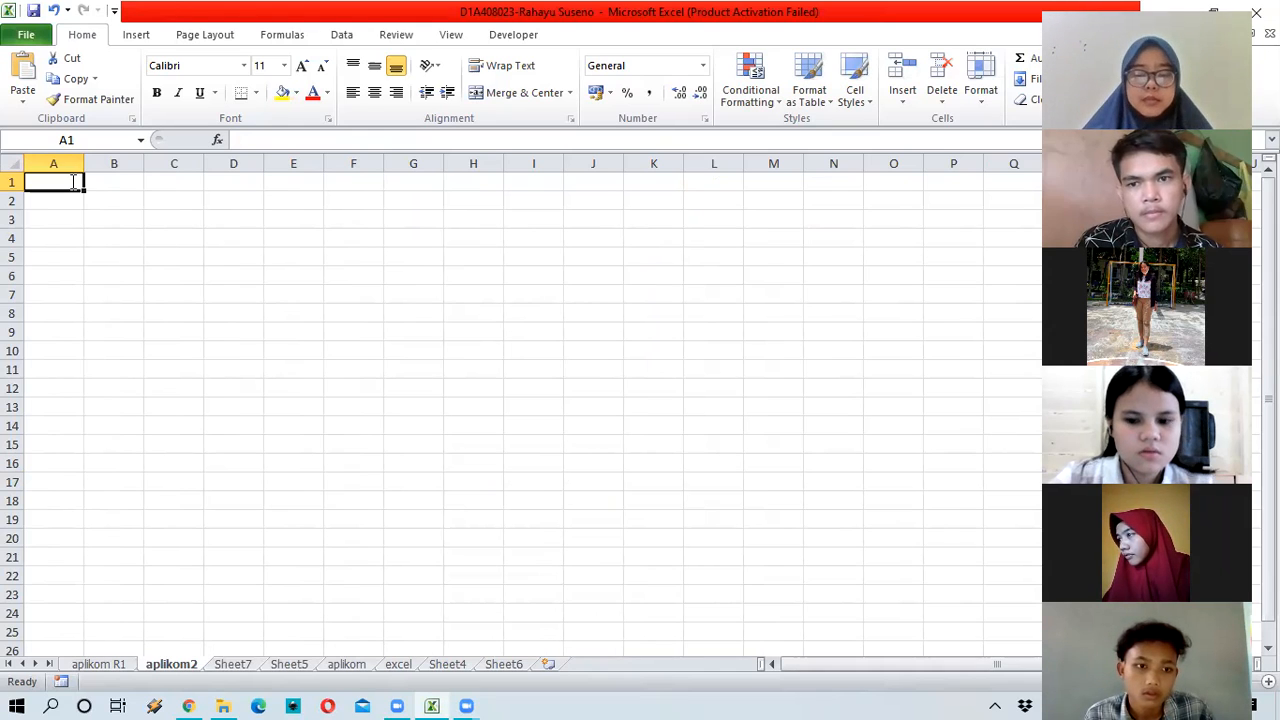
# Step: Finish the product label in A1 and write 'melakukan perkalian sekumpulan data' in B1
pyautogui.write('prod')
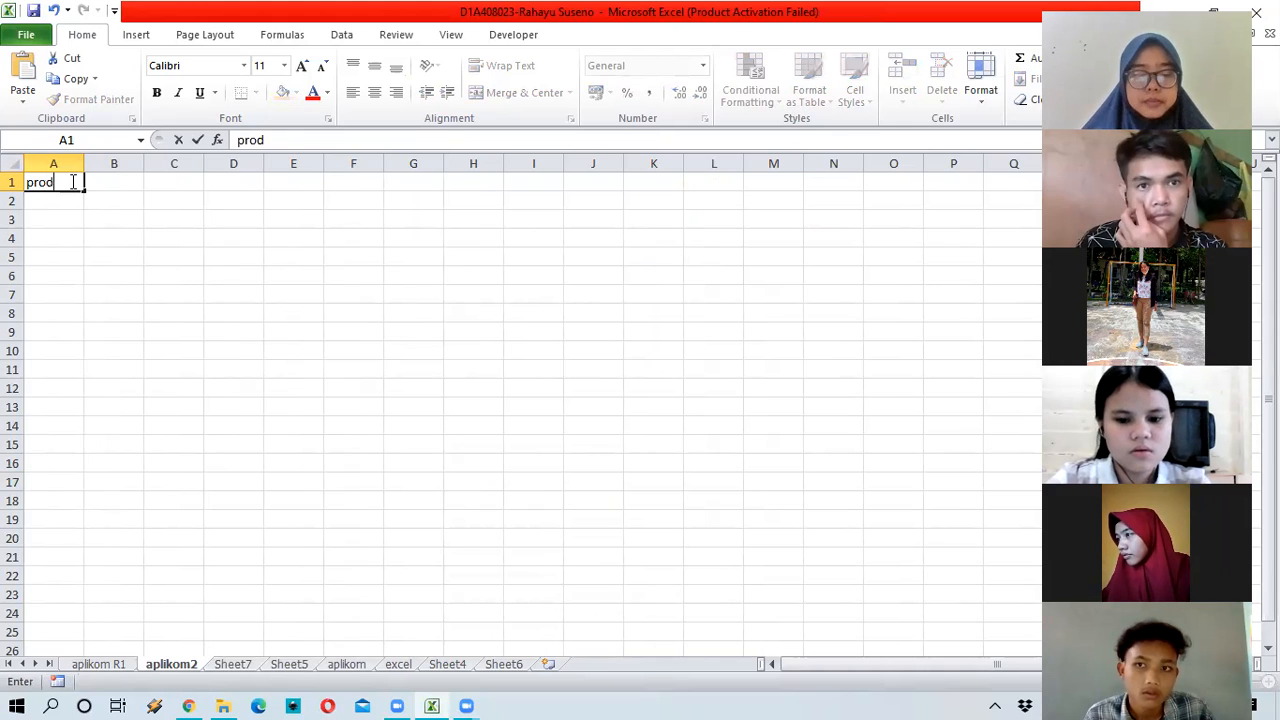
pyautogui.write('uc')
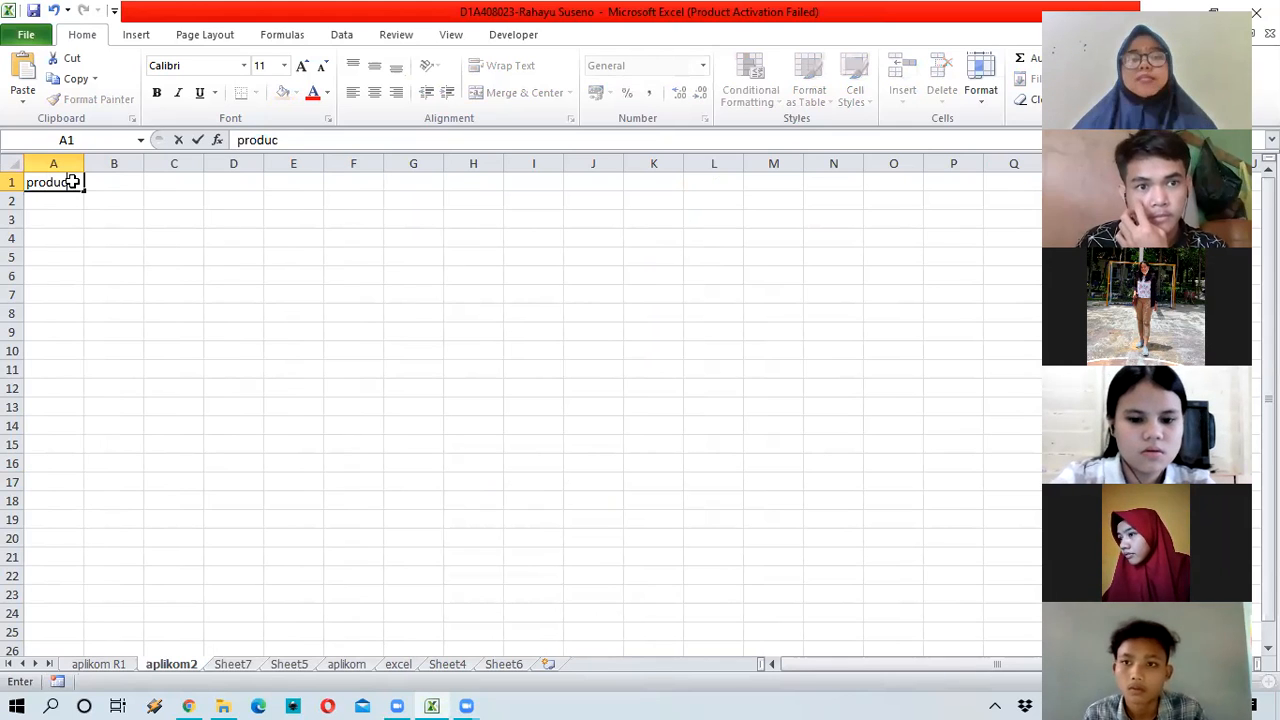
pyautogui.press('Tab')
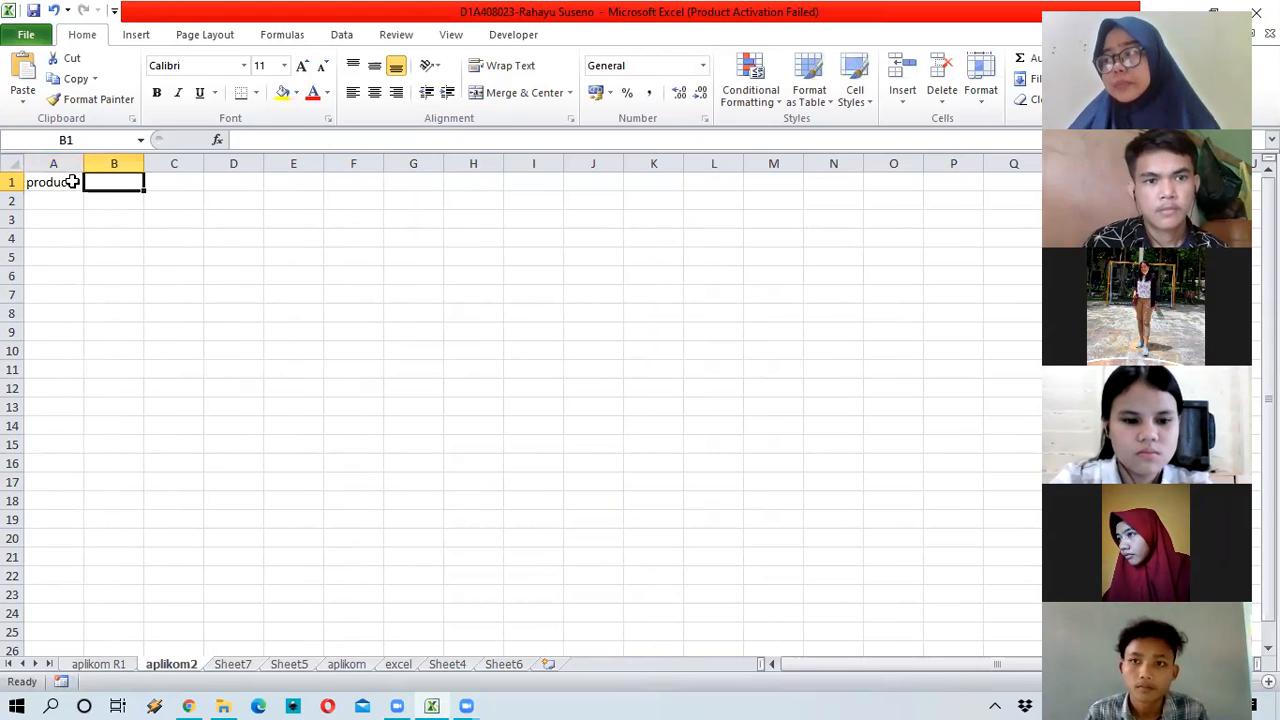
pyautogui.write('mel')
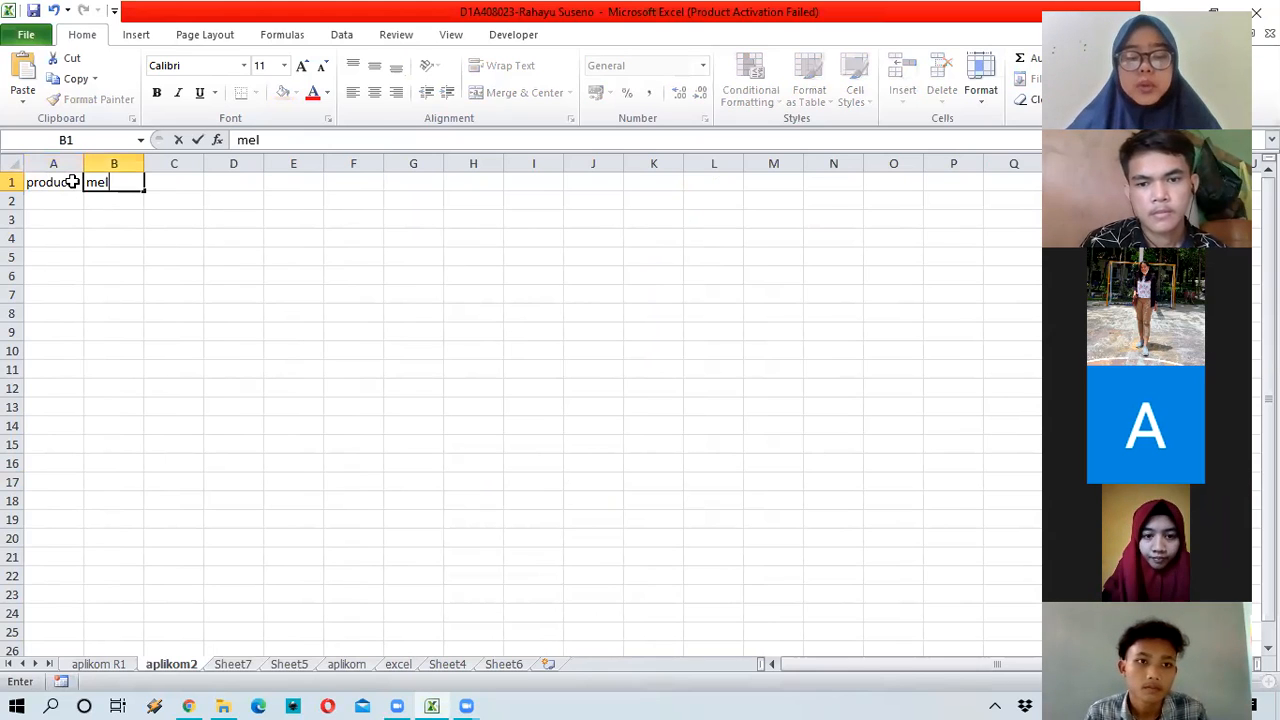
pyautogui.write('akukan perkalian sekumpulan ')
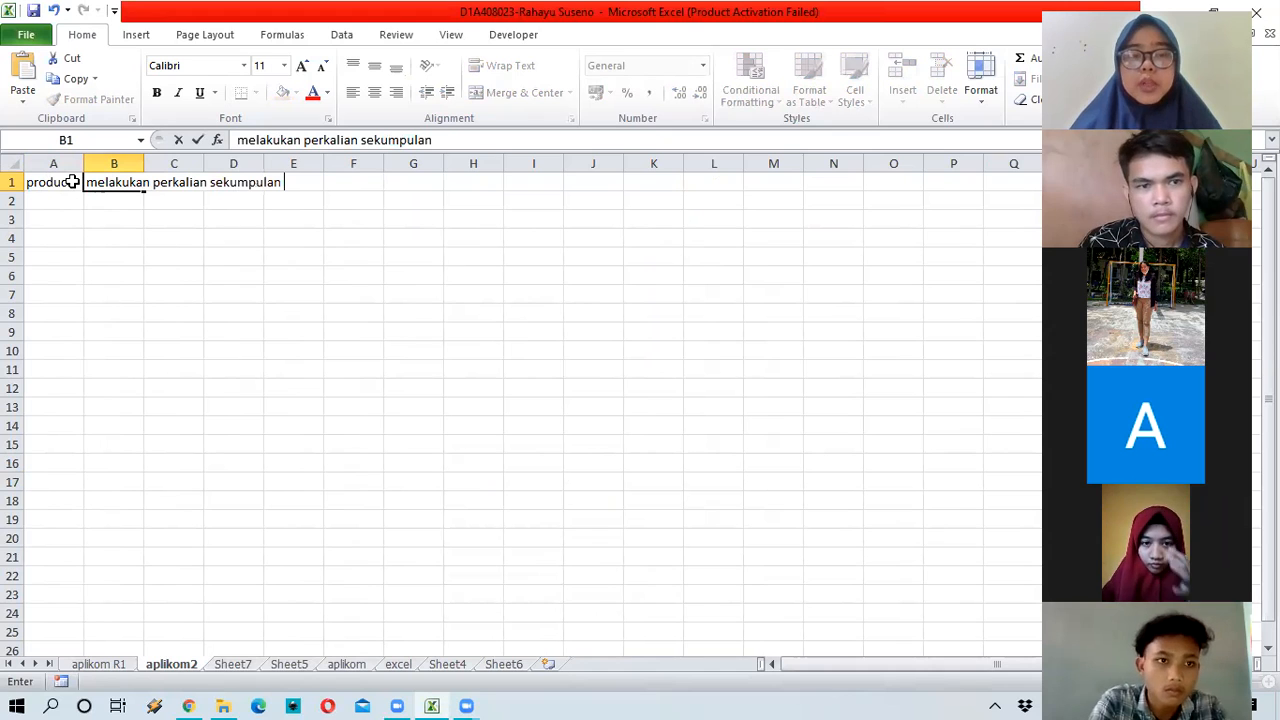
pyautogui.write('data')
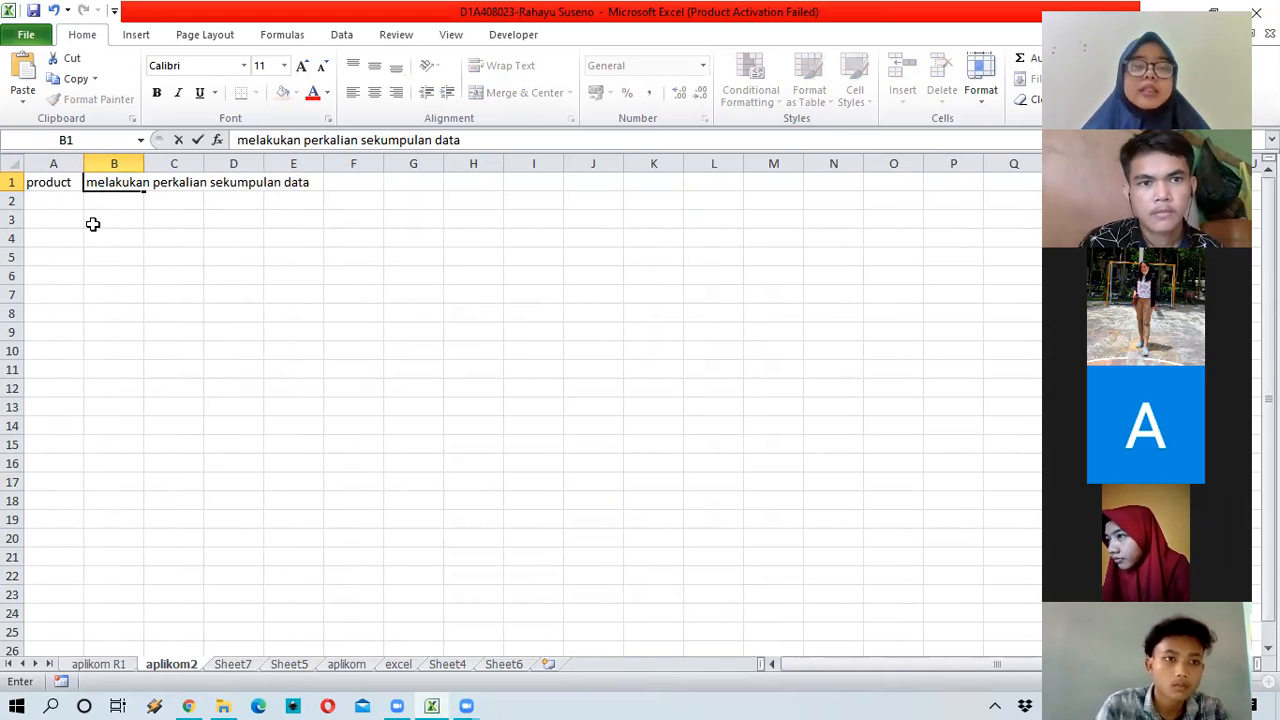
# Step: Add the 'nilai' label in A3, select A4, and briefly view the excel sheet
pyautogui.click(84, 221)
pyautogui.write('nila')
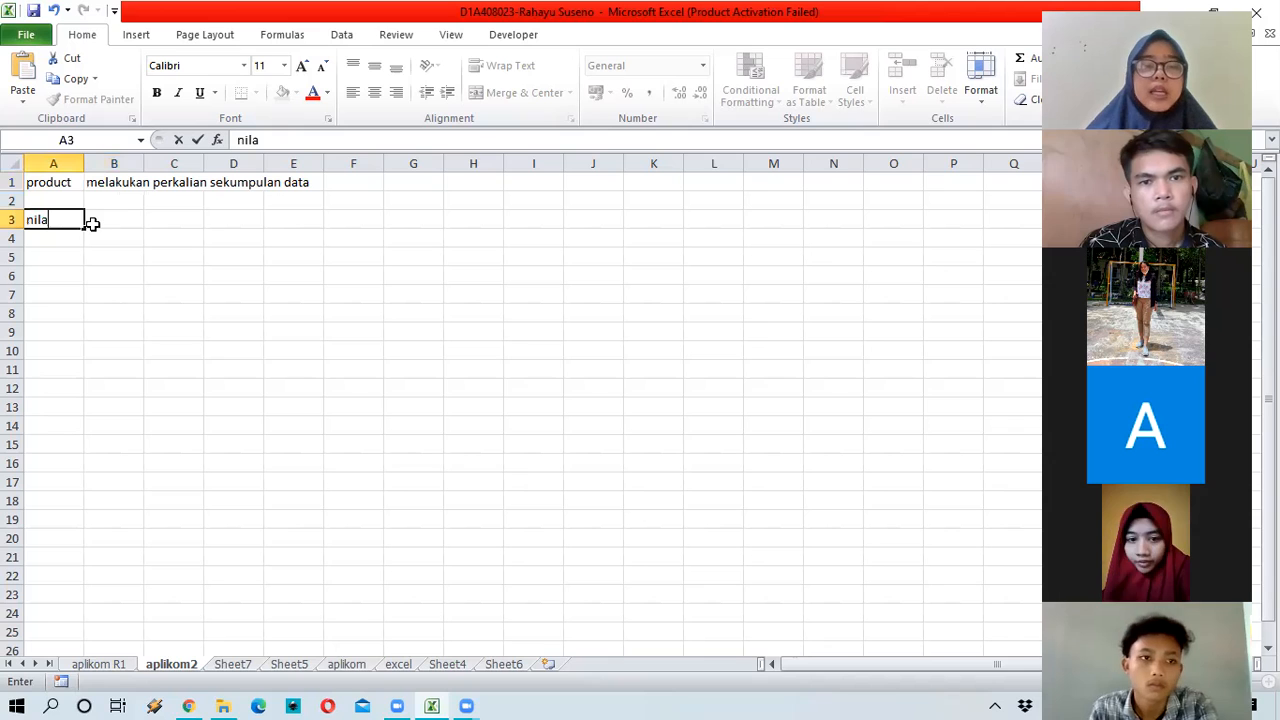
pyautogui.press('Tab')
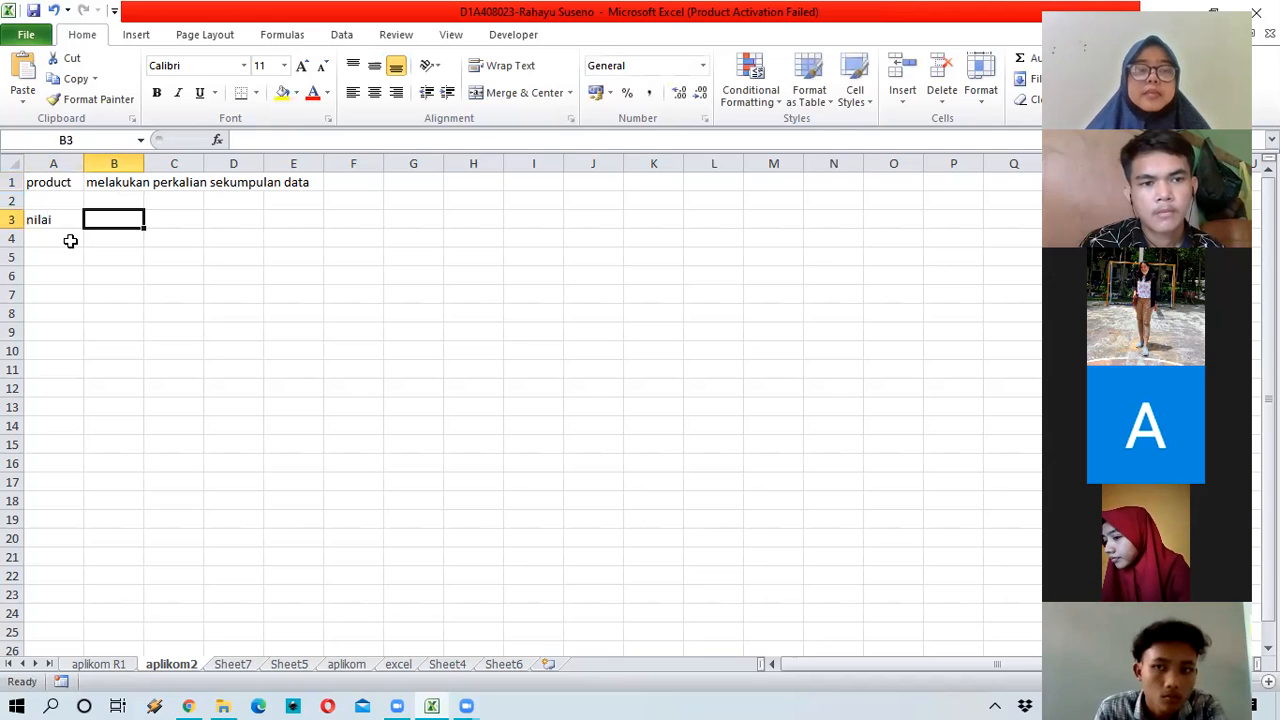
pyautogui.click(70, 240)
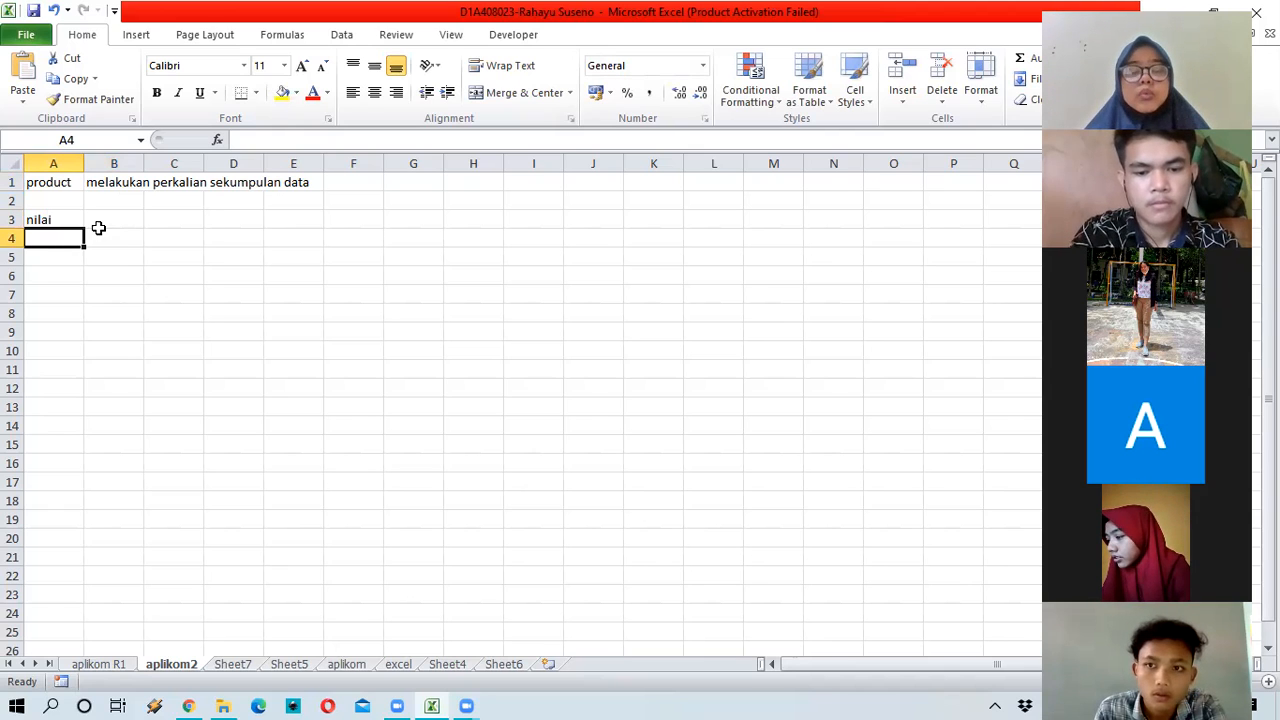
pyautogui.click(106, 224)
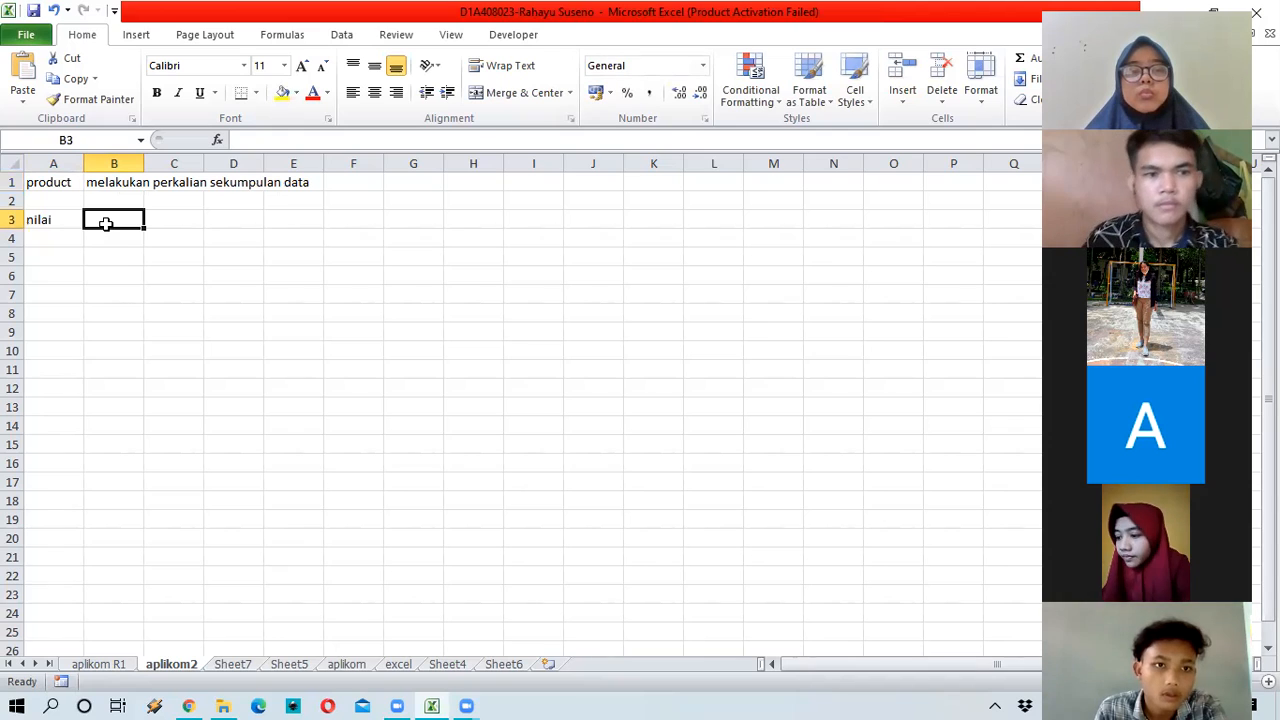
pyautogui.click(63, 237)
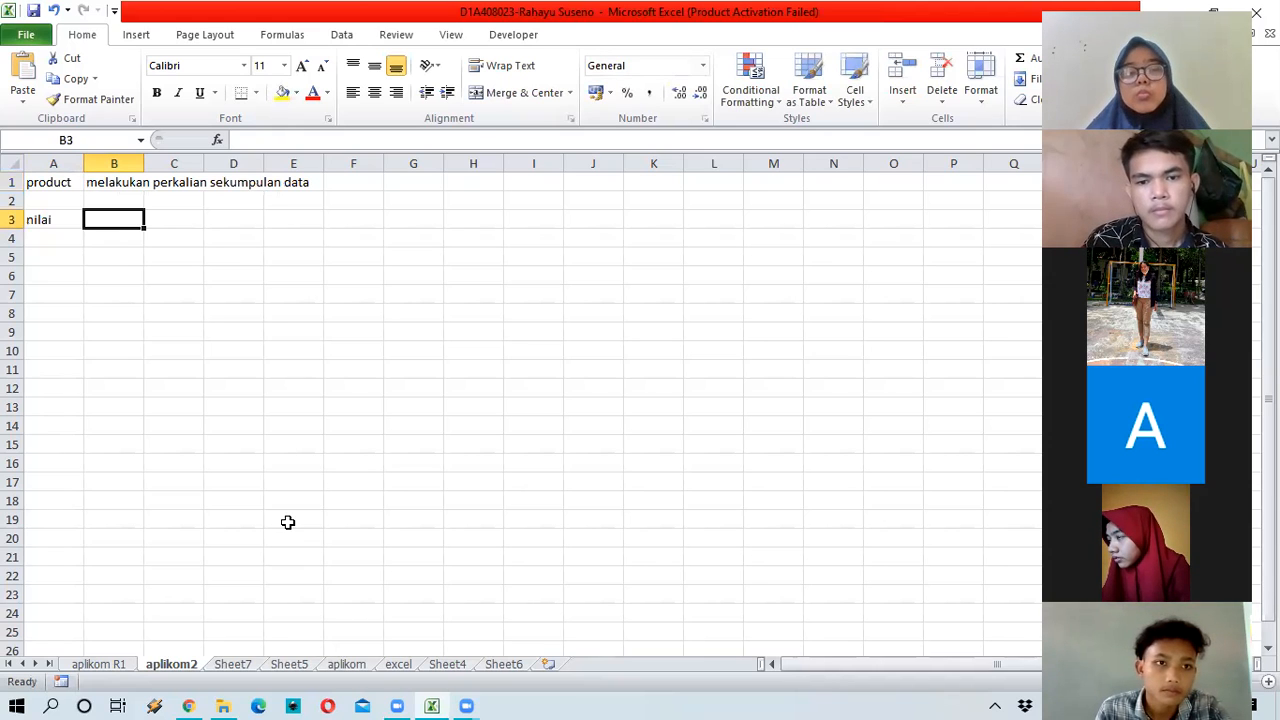
pyautogui.click(400, 667)
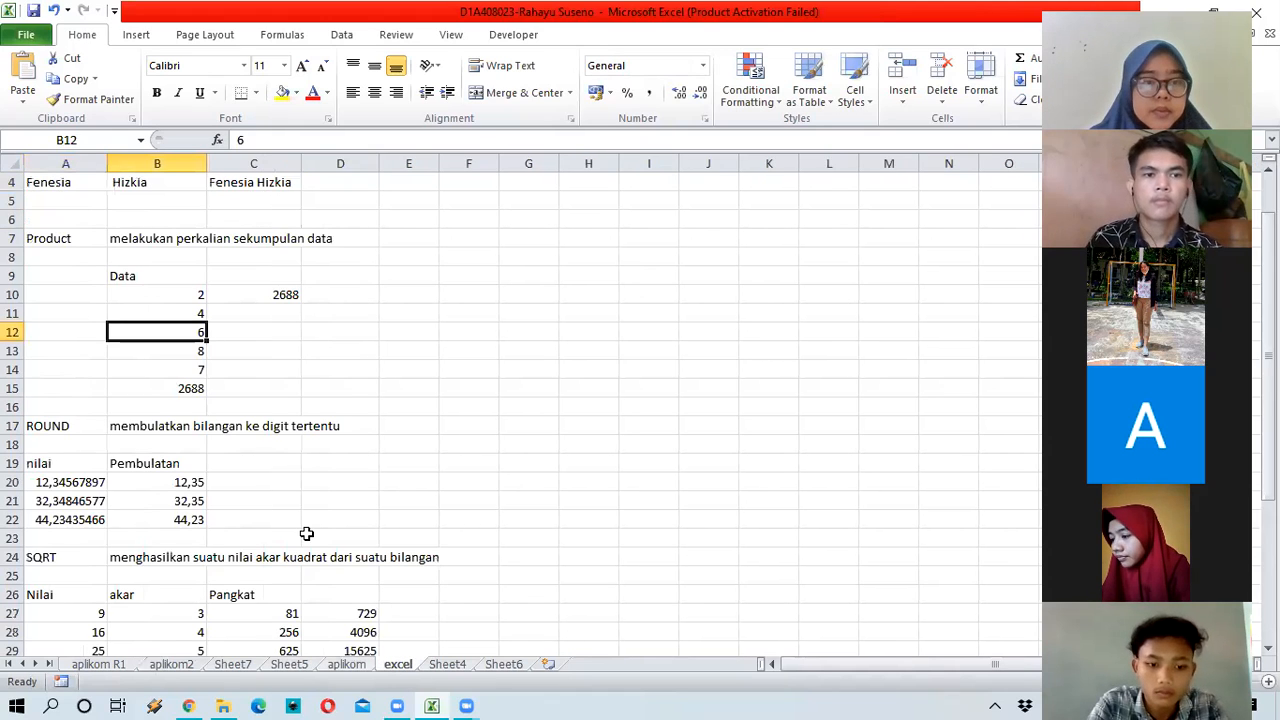
pyautogui.scroll(1, 160, 675)
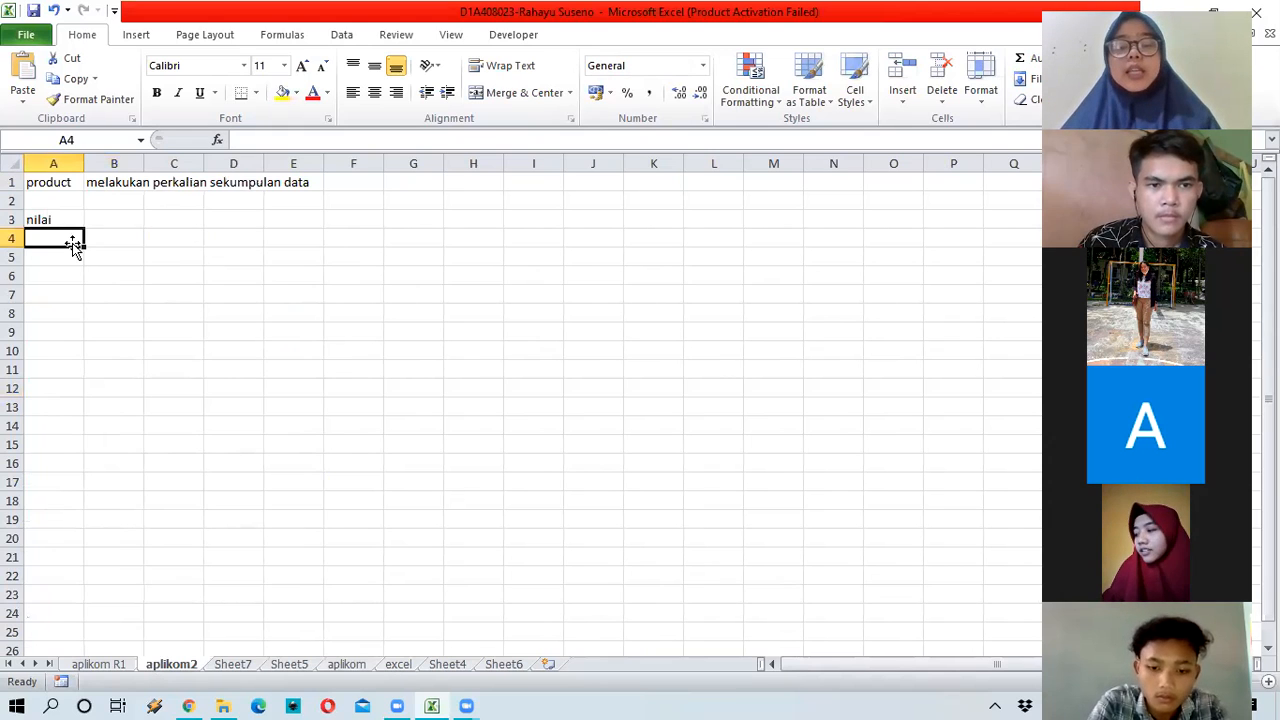
# Step: Enter the values 8, 9 and 5 in A5:A7 under nilai
pyautogui.click(75, 250)
pyautogui.write('8')
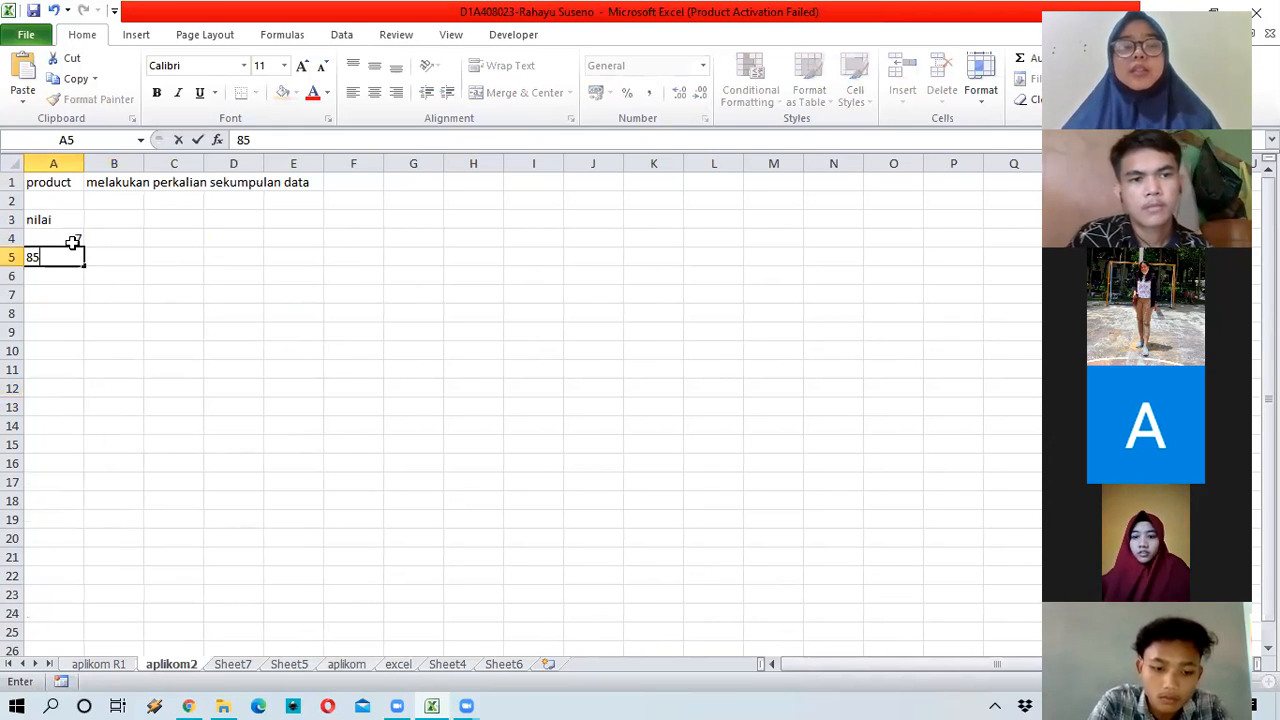
pyautogui.press('Return')
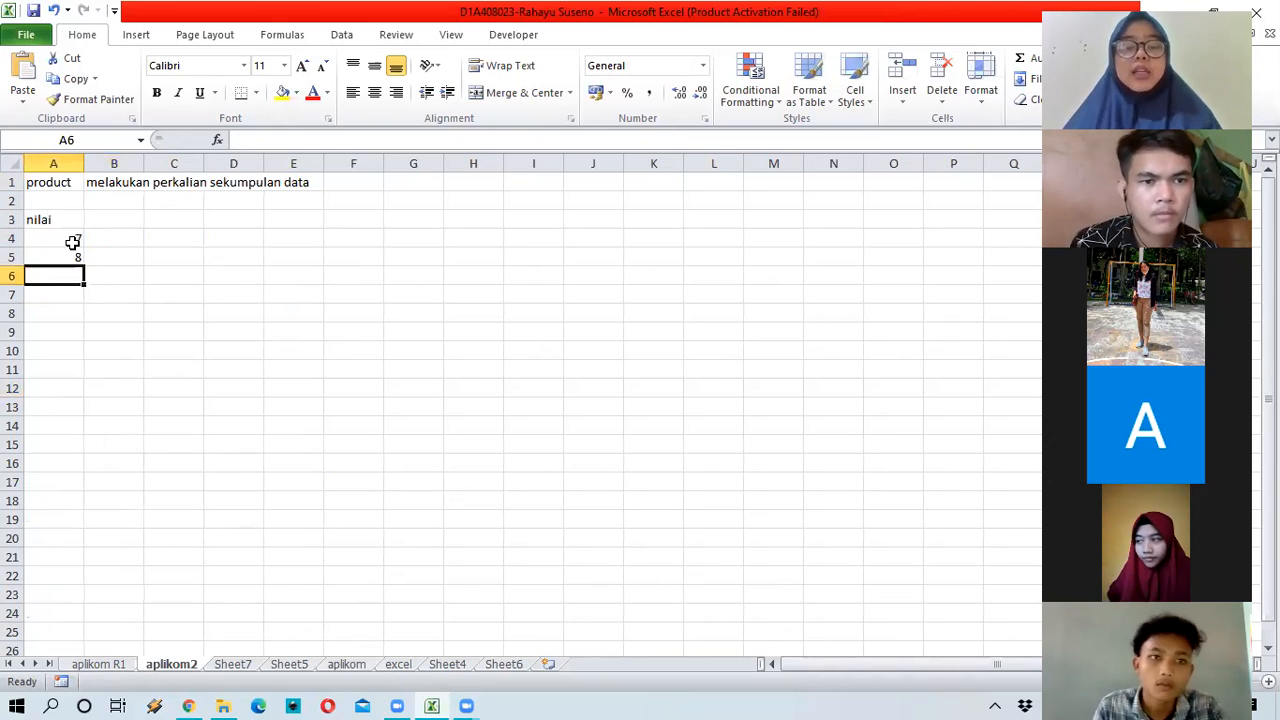
pyautogui.write('9')
pyautogui.press('Return')
pyautogui.write('5')
pyautogui.hotkey('ctrl', 'Return')
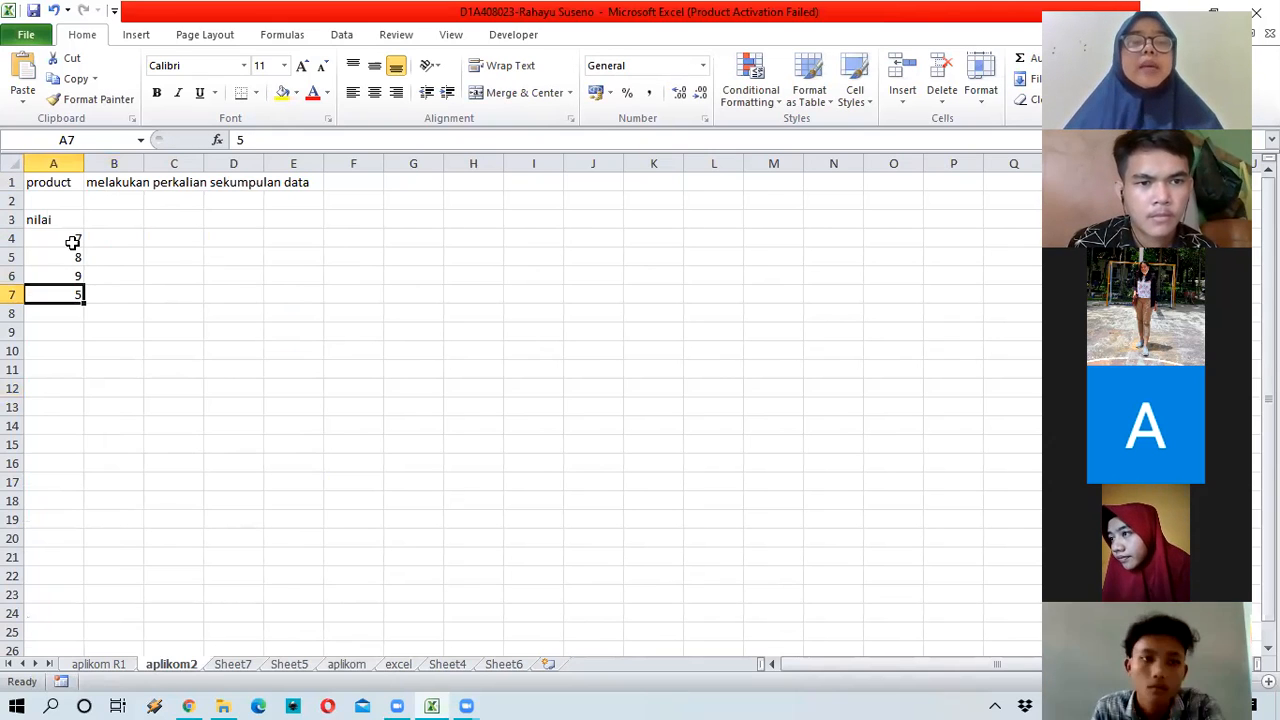
# Step: Multiply the values in B4 with =A4*A5*A6*A7, giving 2520
pyautogui.press('Up')
pyautogui.press('Up')
pyautogui.press('Up')
pyautogui.press('Right')
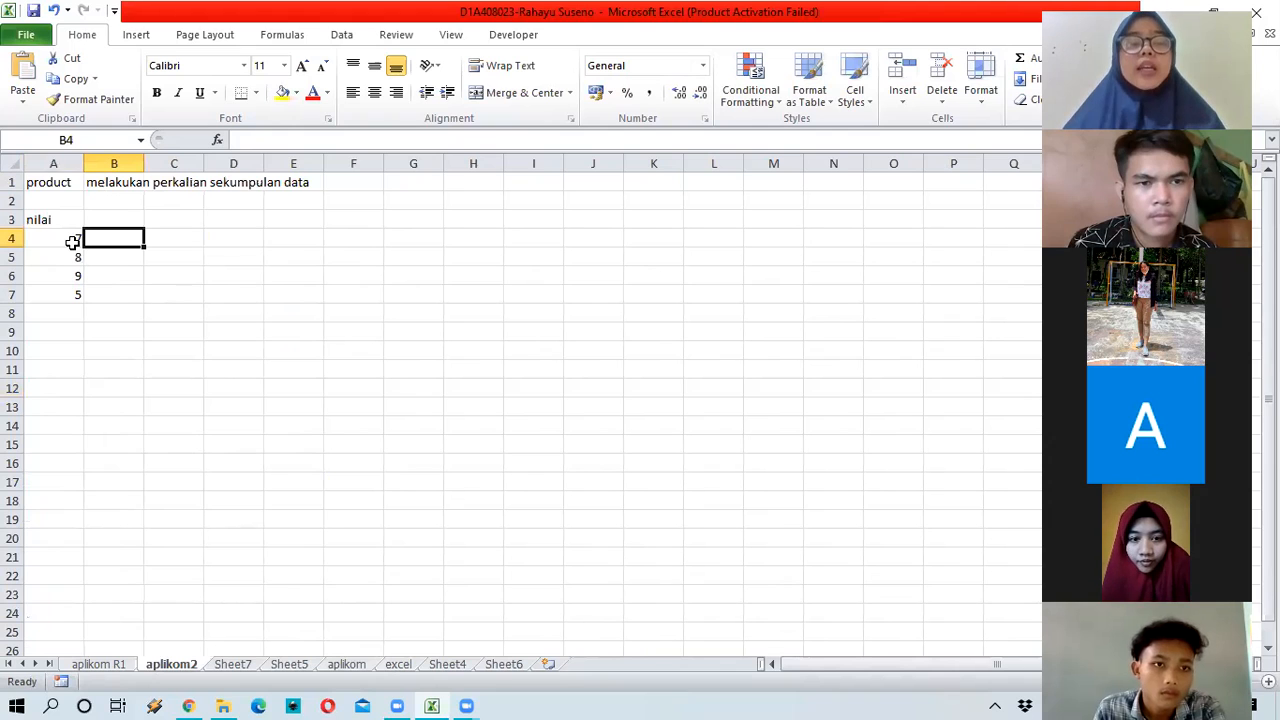
pyautogui.write('=')
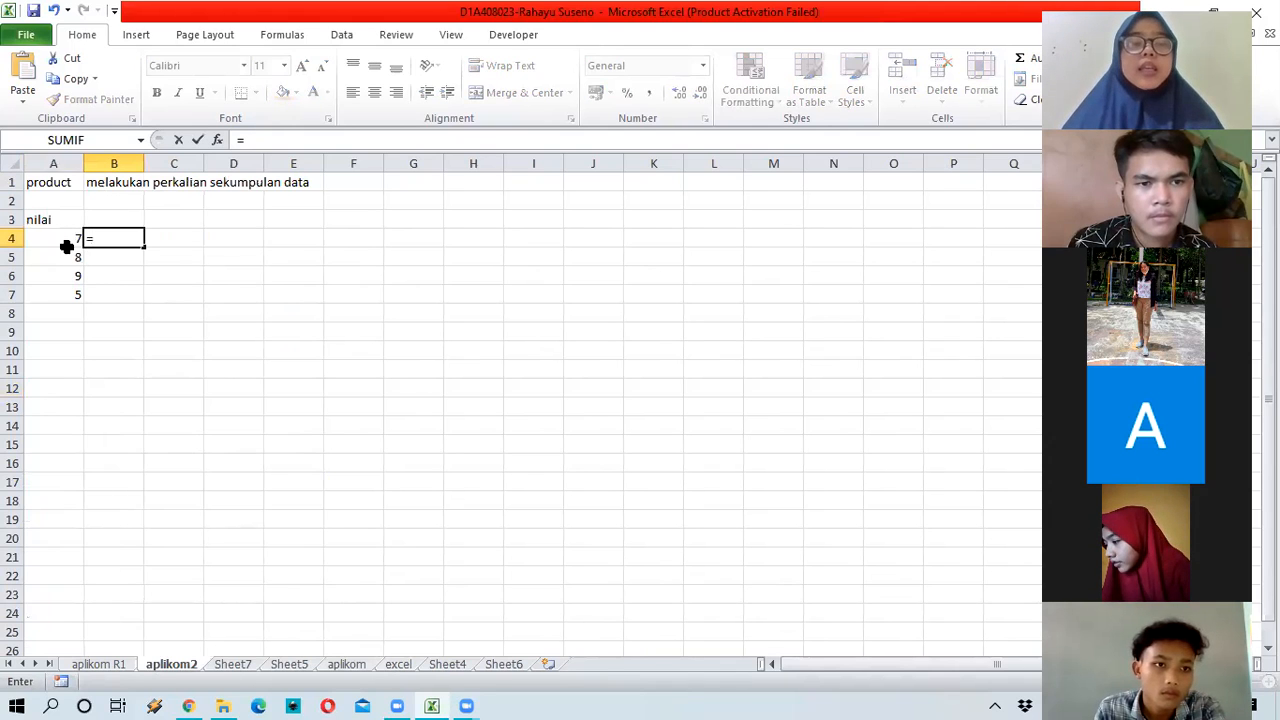
pyautogui.click(64, 238)
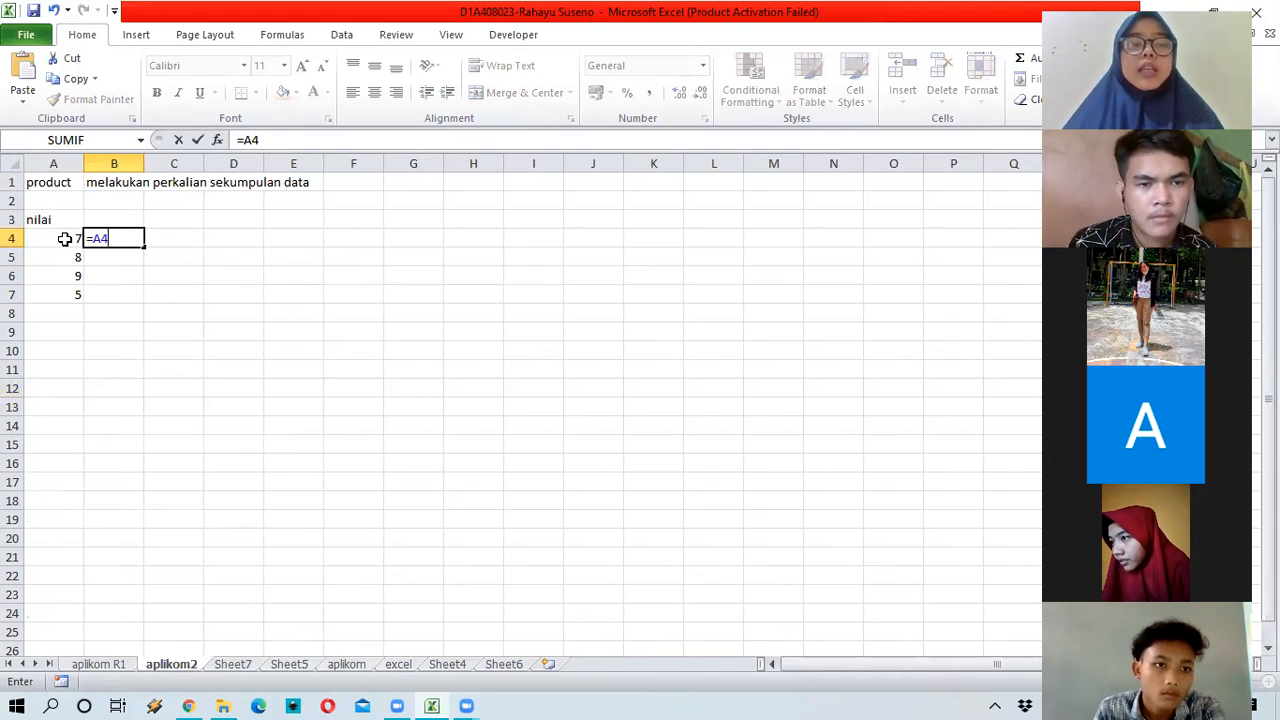
pyautogui.write('*')
pyautogui.click(62, 257)
pyautogui.write('*')
pyautogui.click(66, 279)
pyautogui.write('*')
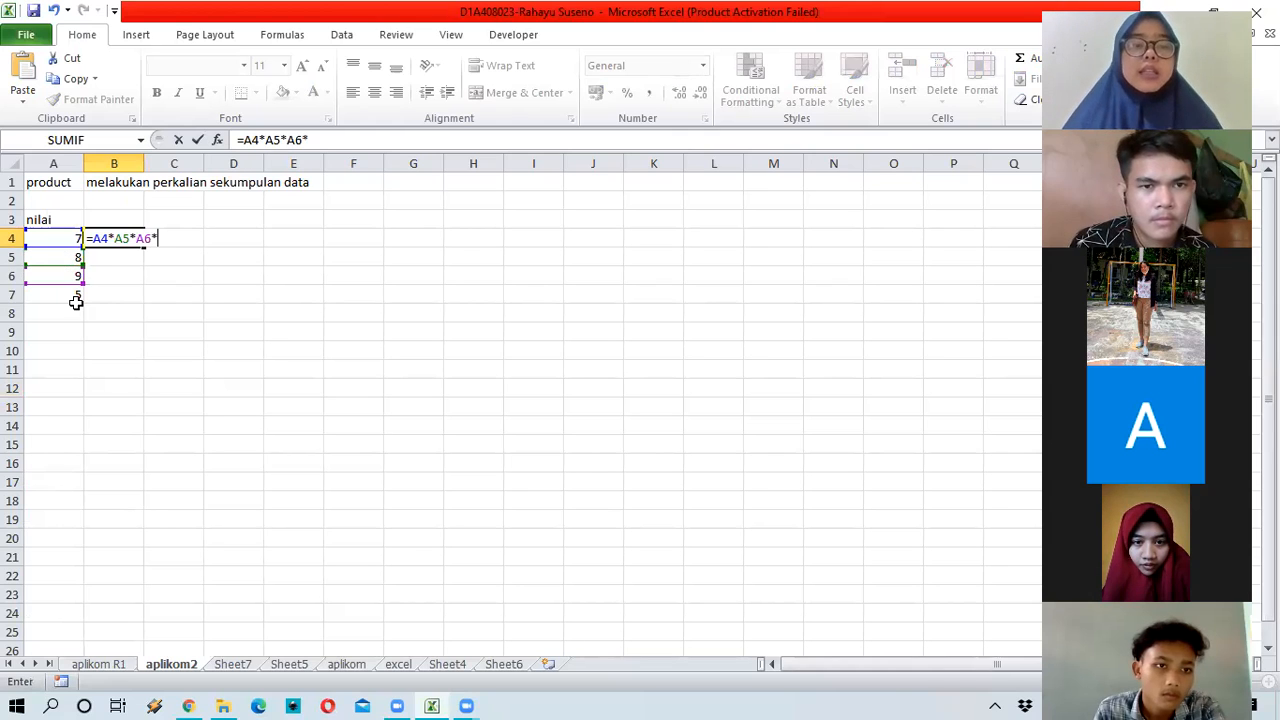
pyautogui.click(76, 296)
pyautogui.press('Return')
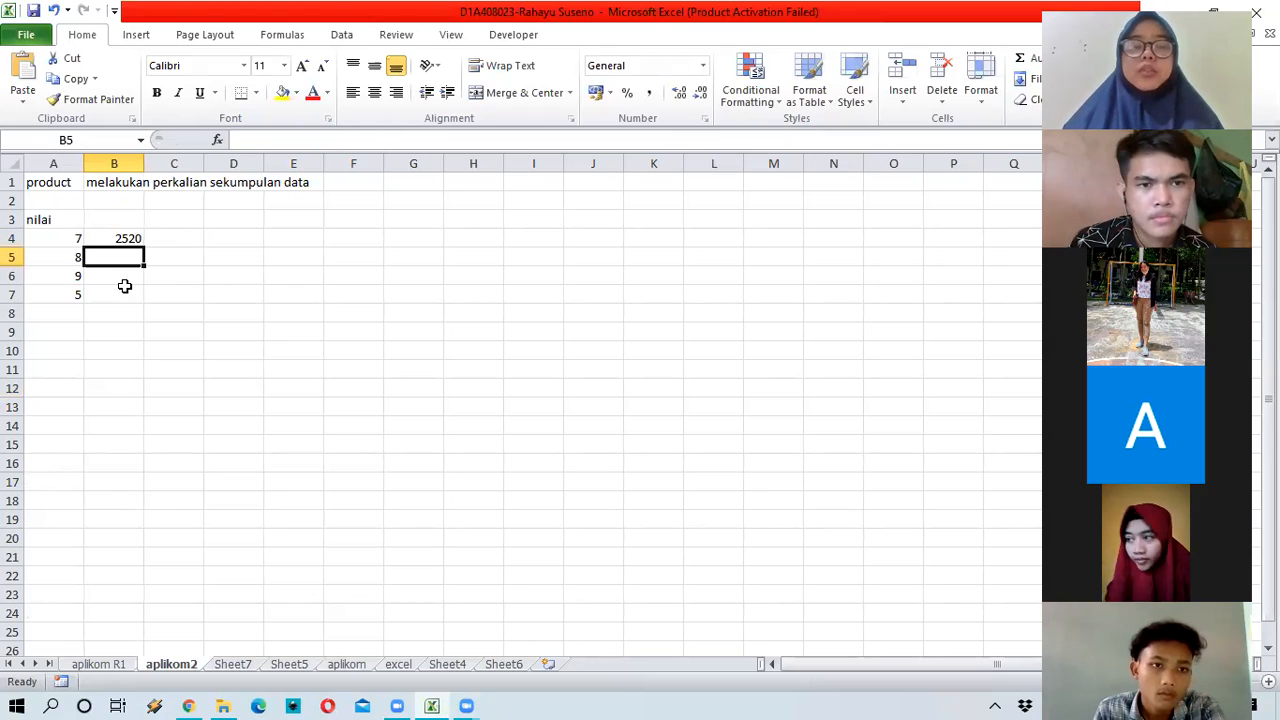
pyautogui.write('=')
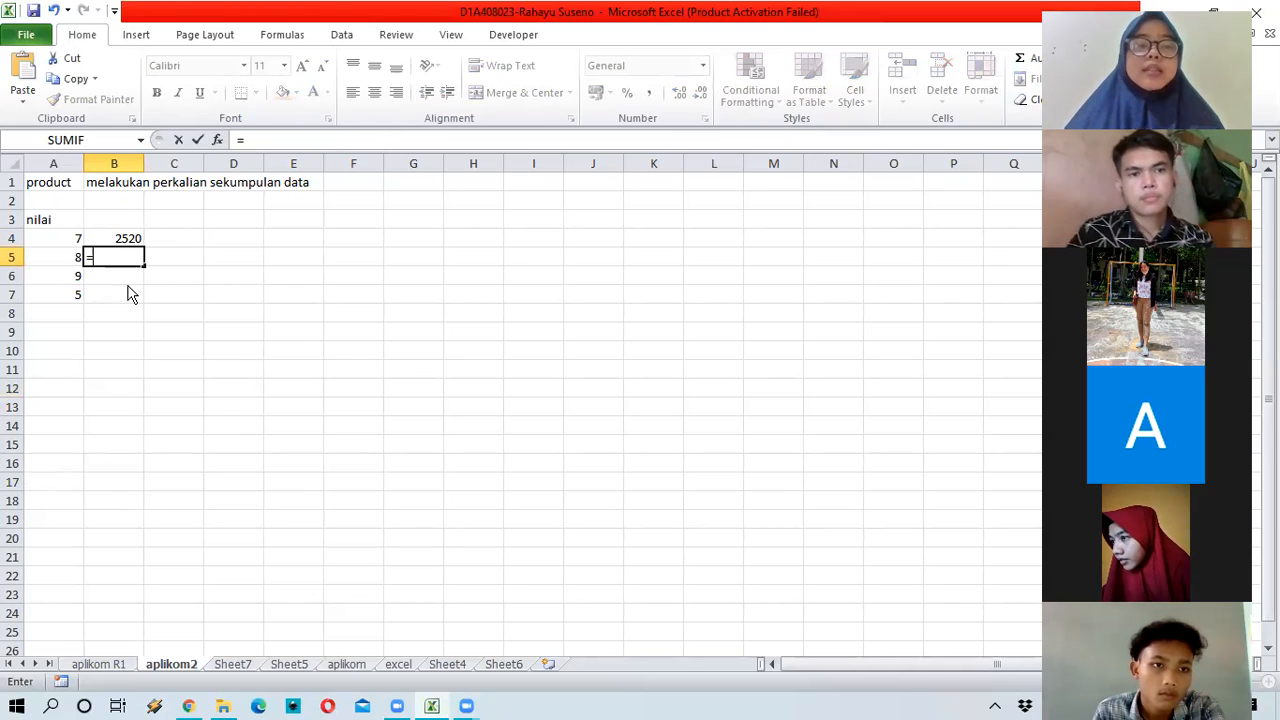
pyautogui.write('product')
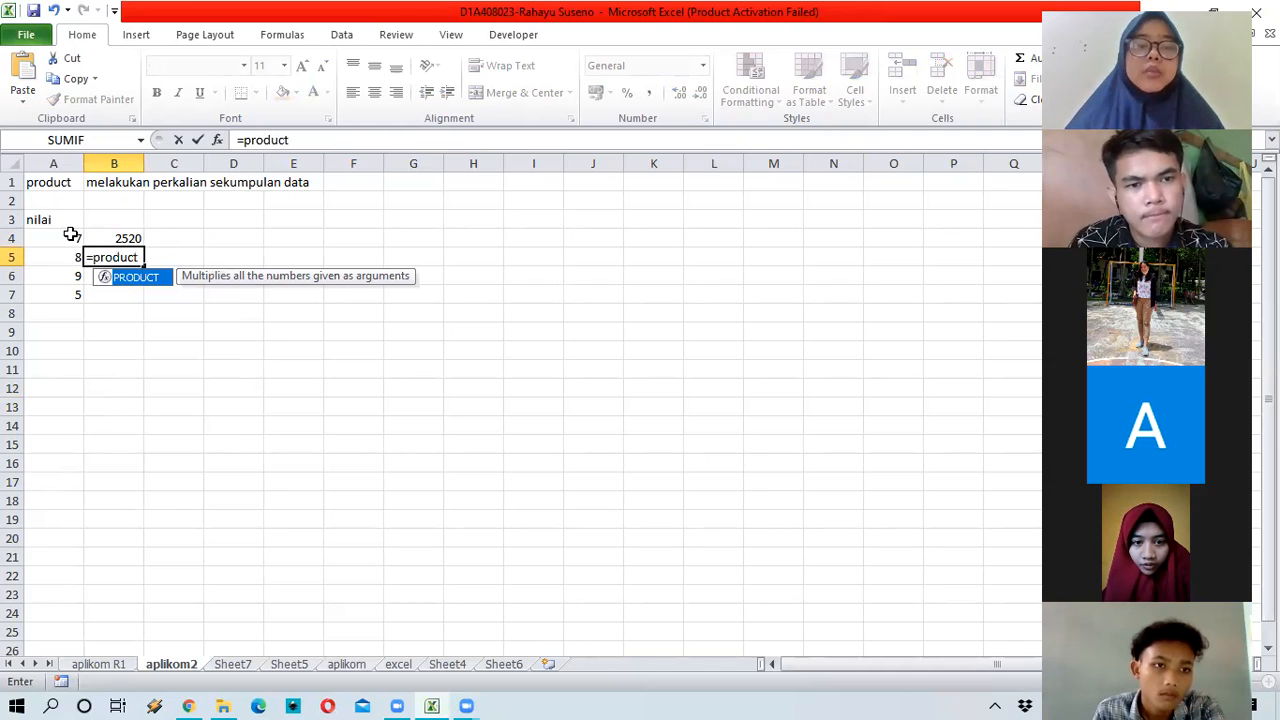
pyautogui.write('(')
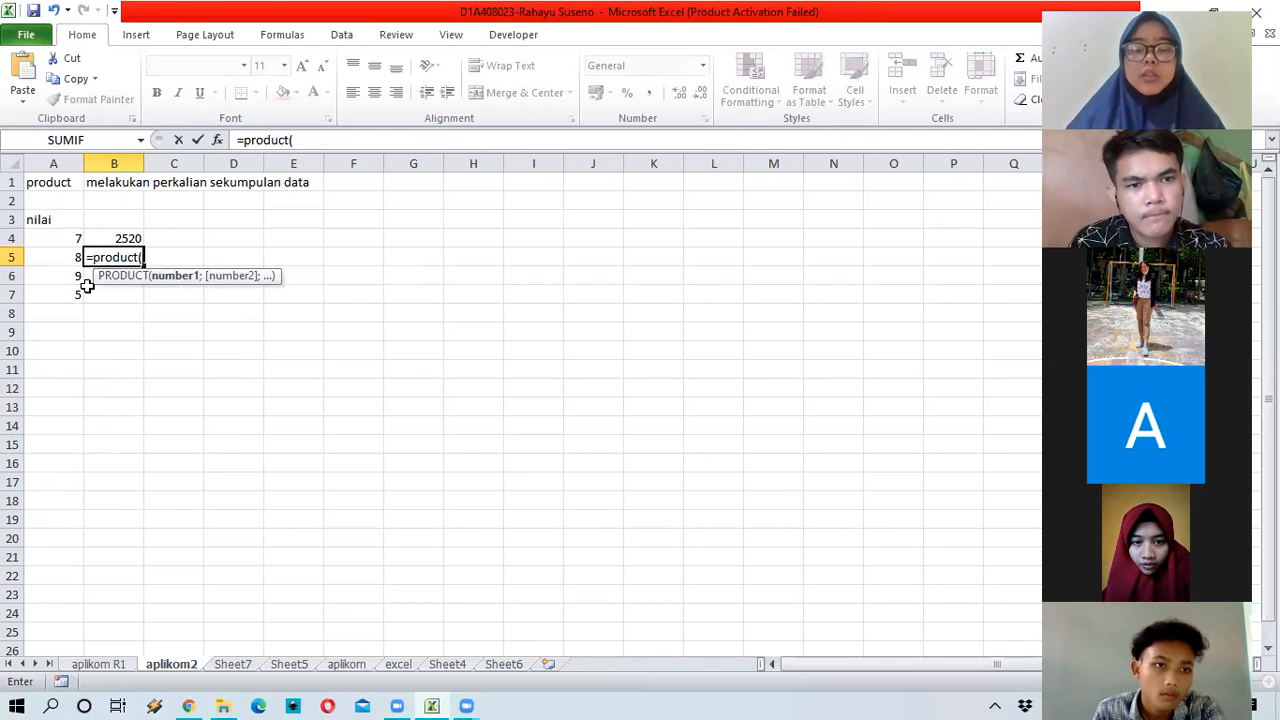
# Step: Enter =PRODUCT(A4:A7) in B5 so it also returns 2520, matching B4
pyautogui.moveTo(60, 238); pyautogui.dragTo(83, 290)
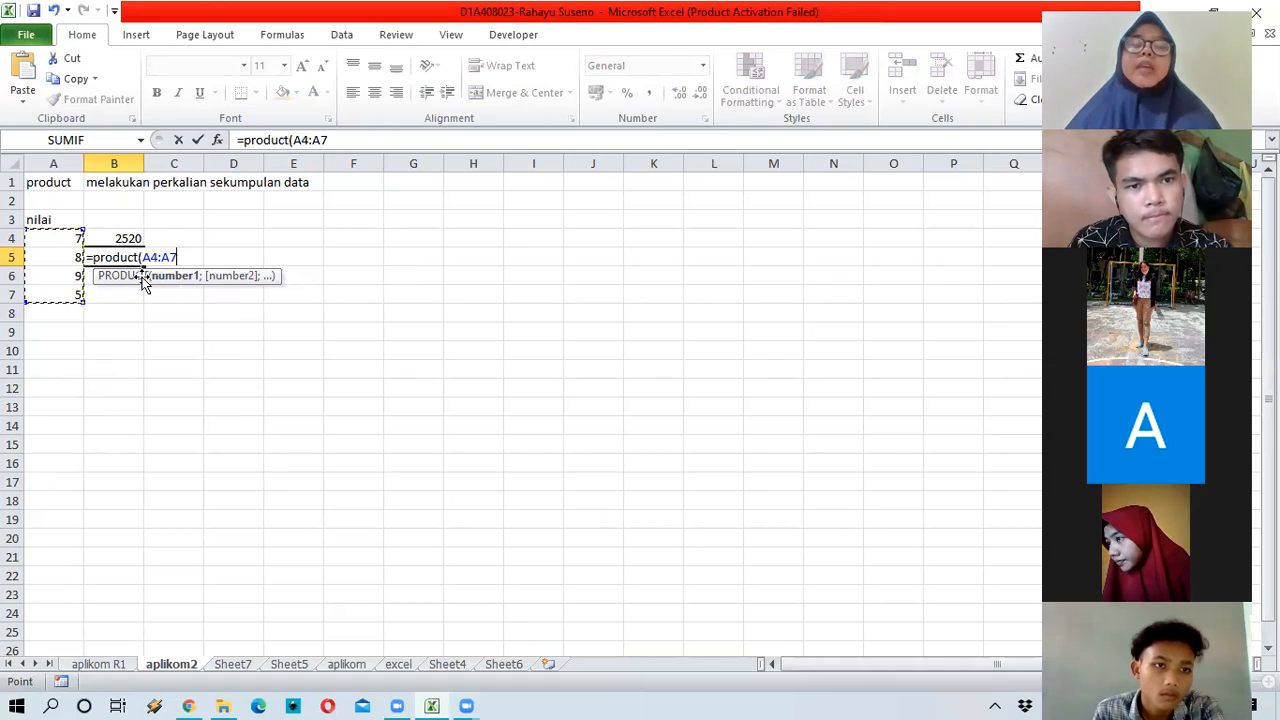
pyautogui.press('Return')
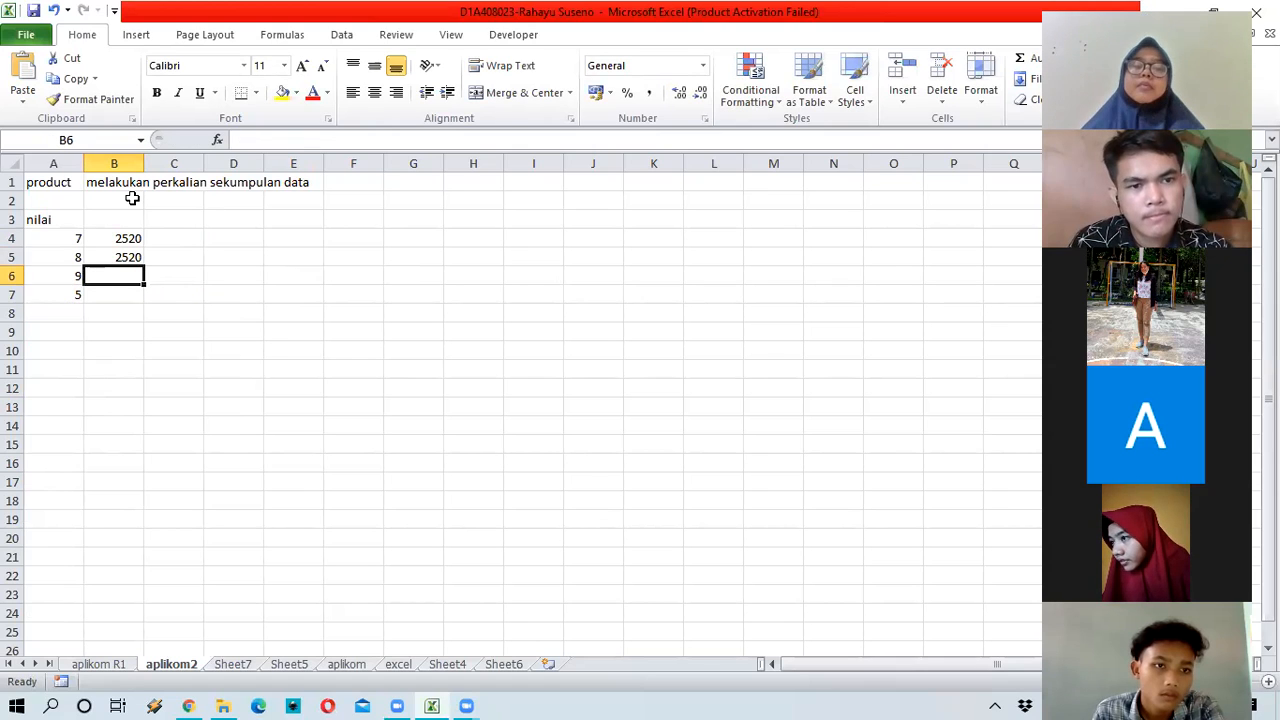
pyautogui.click(166, 314)
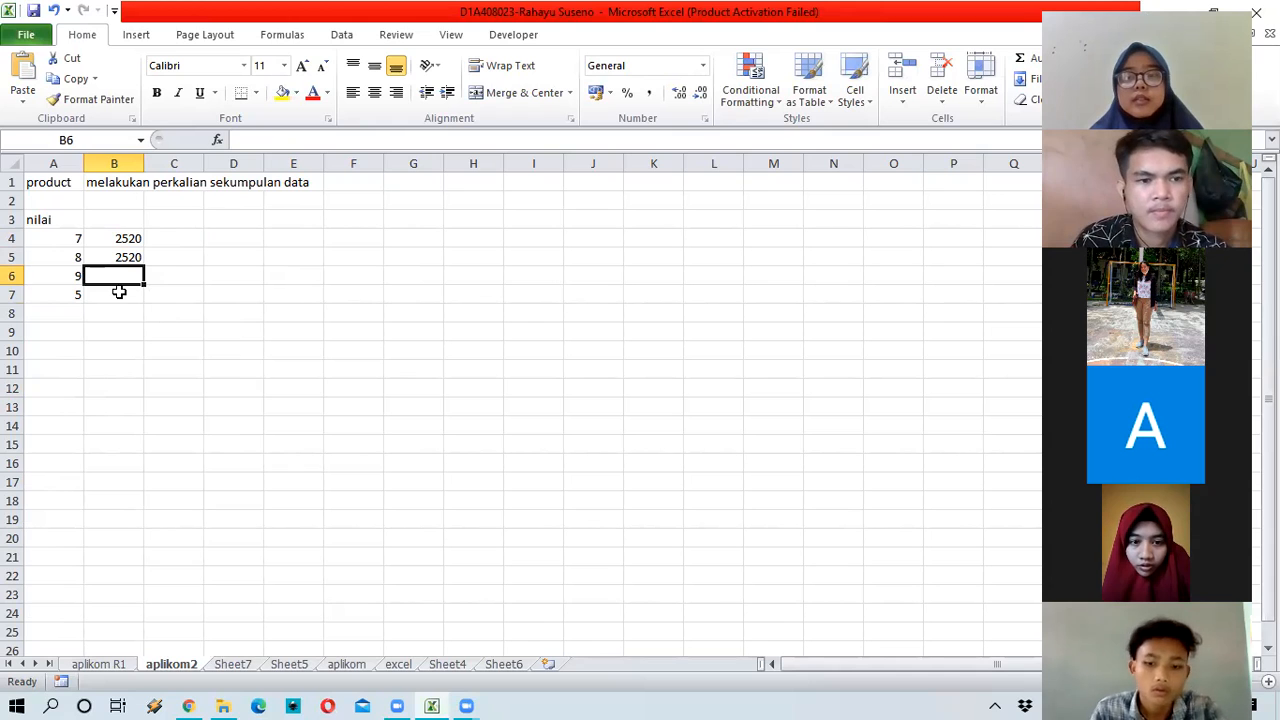
pyautogui.click(114, 288)
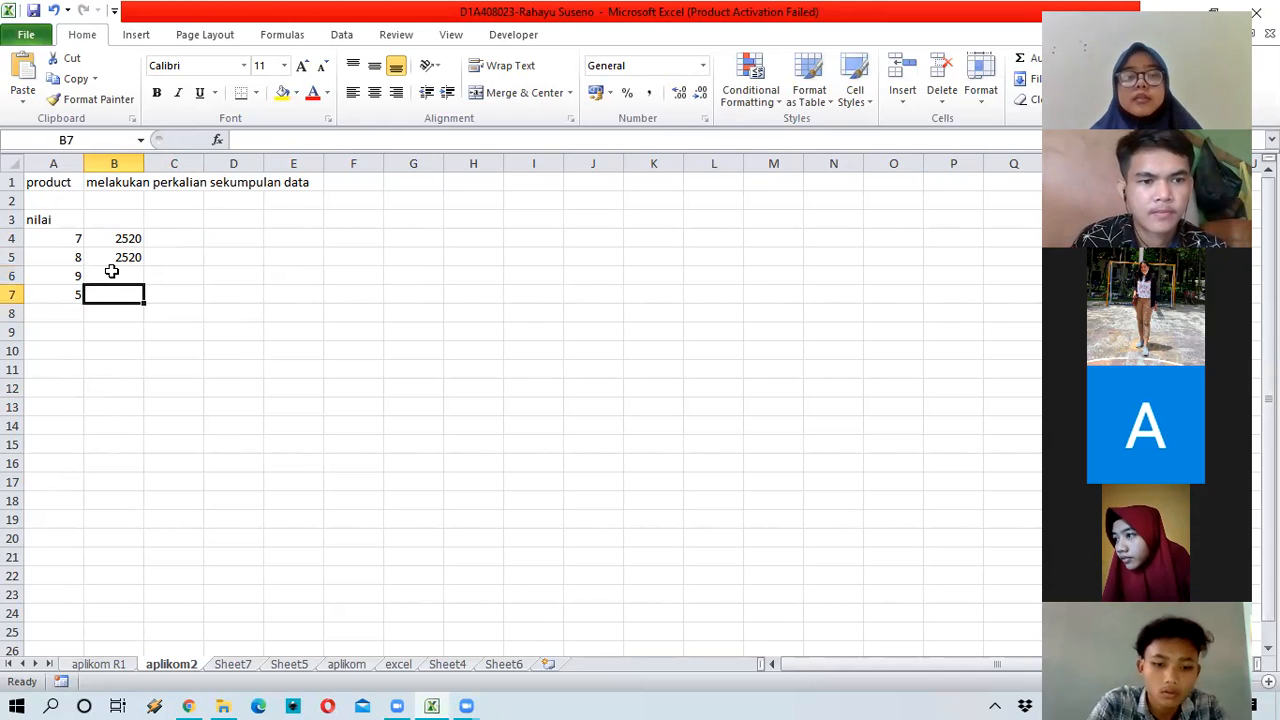
pyautogui.press('Up')
pyautogui.click(55, 348)
pyautogui.press('Up')
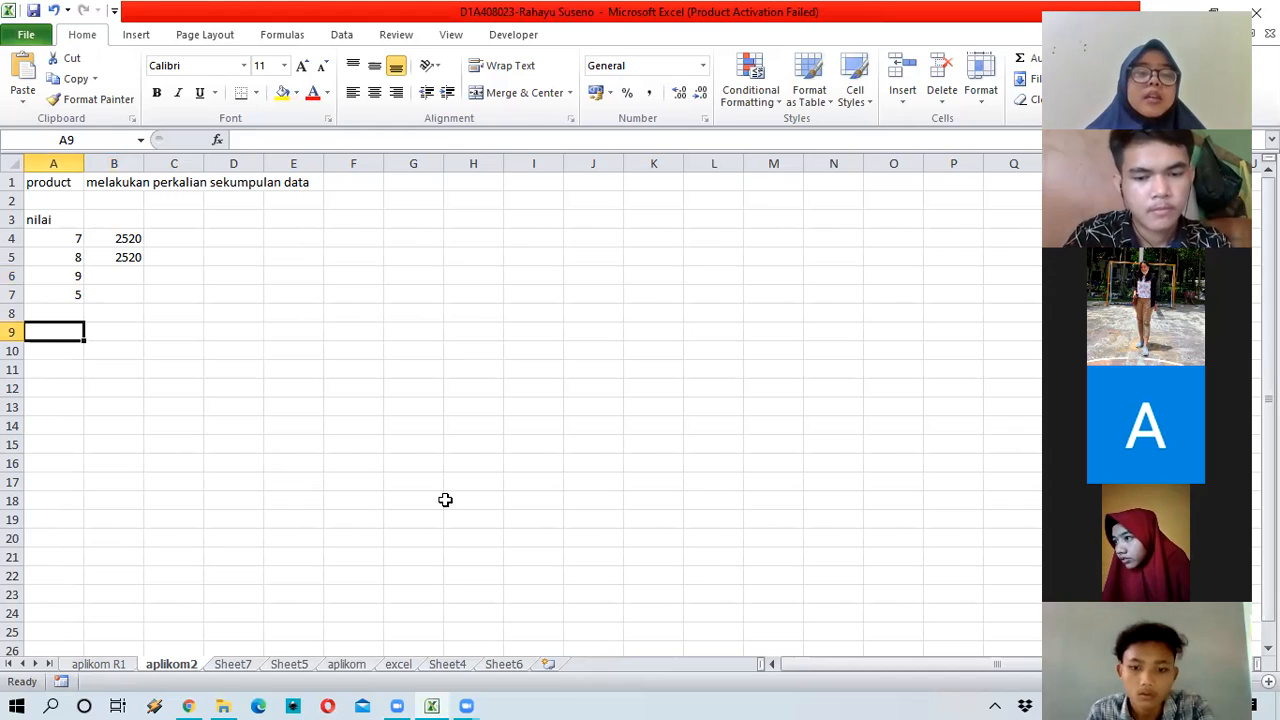
pyautogui.click(492, 584)
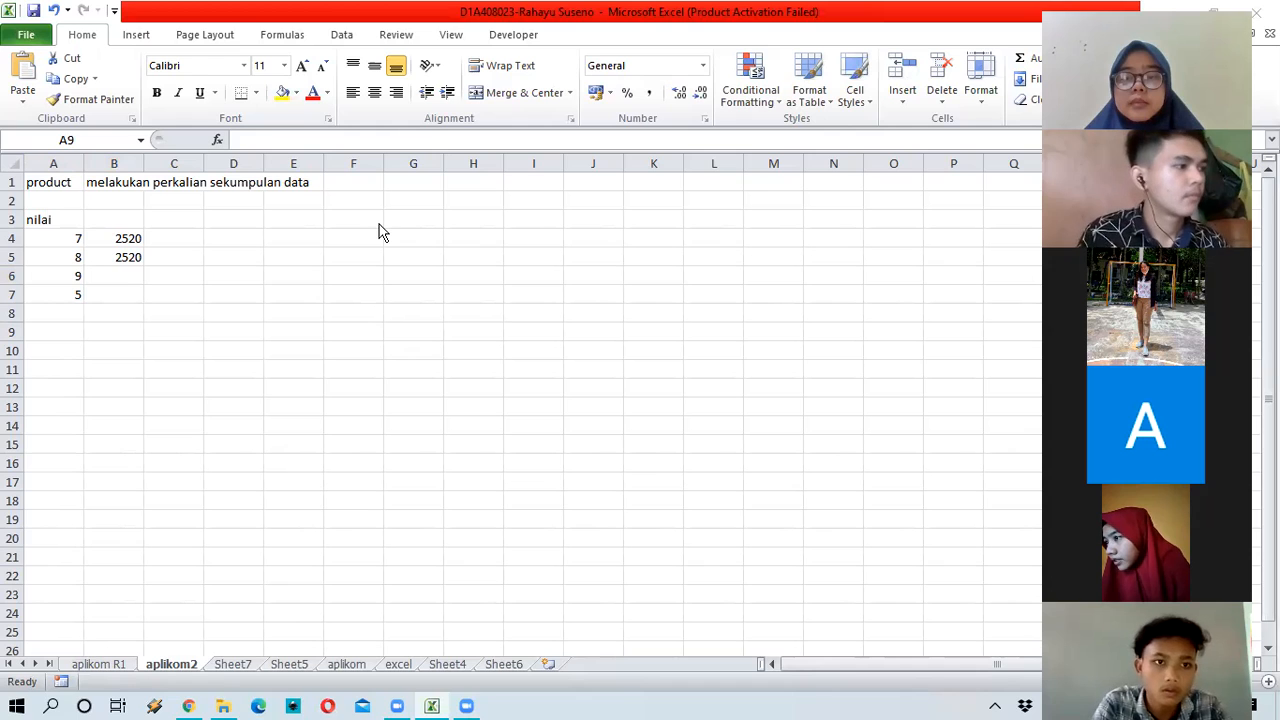
pyautogui.click(72, 330)
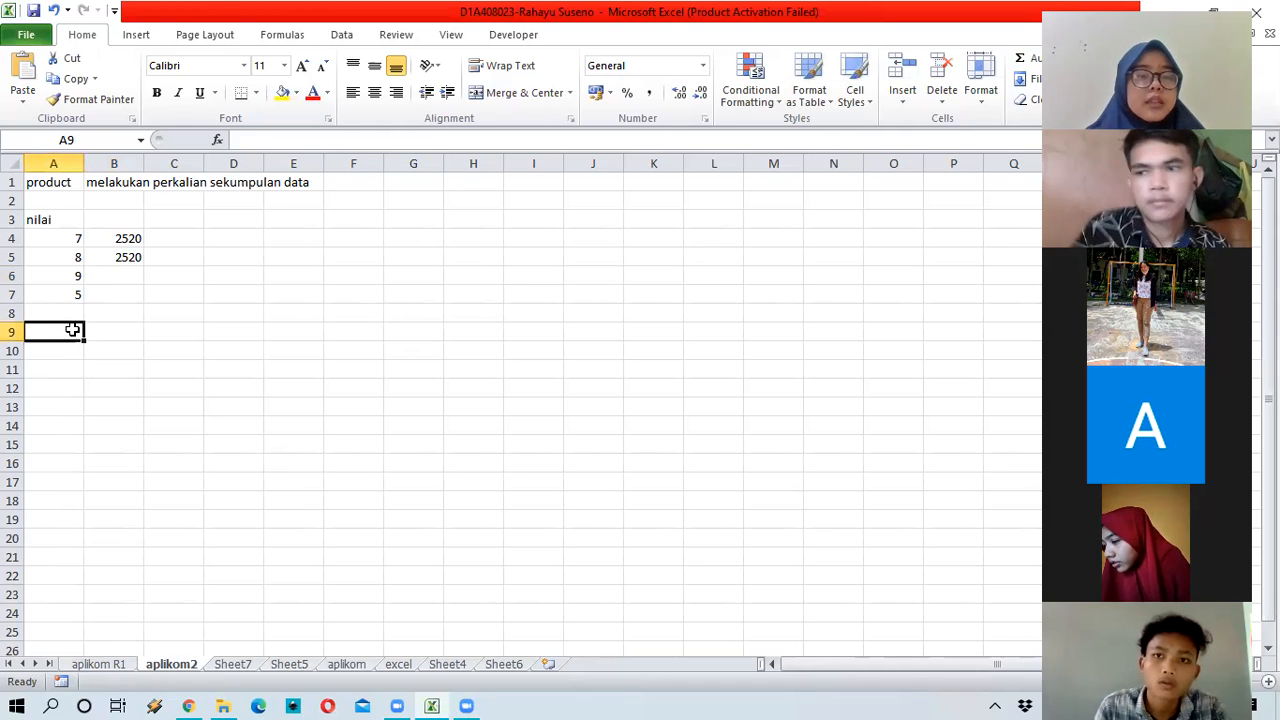
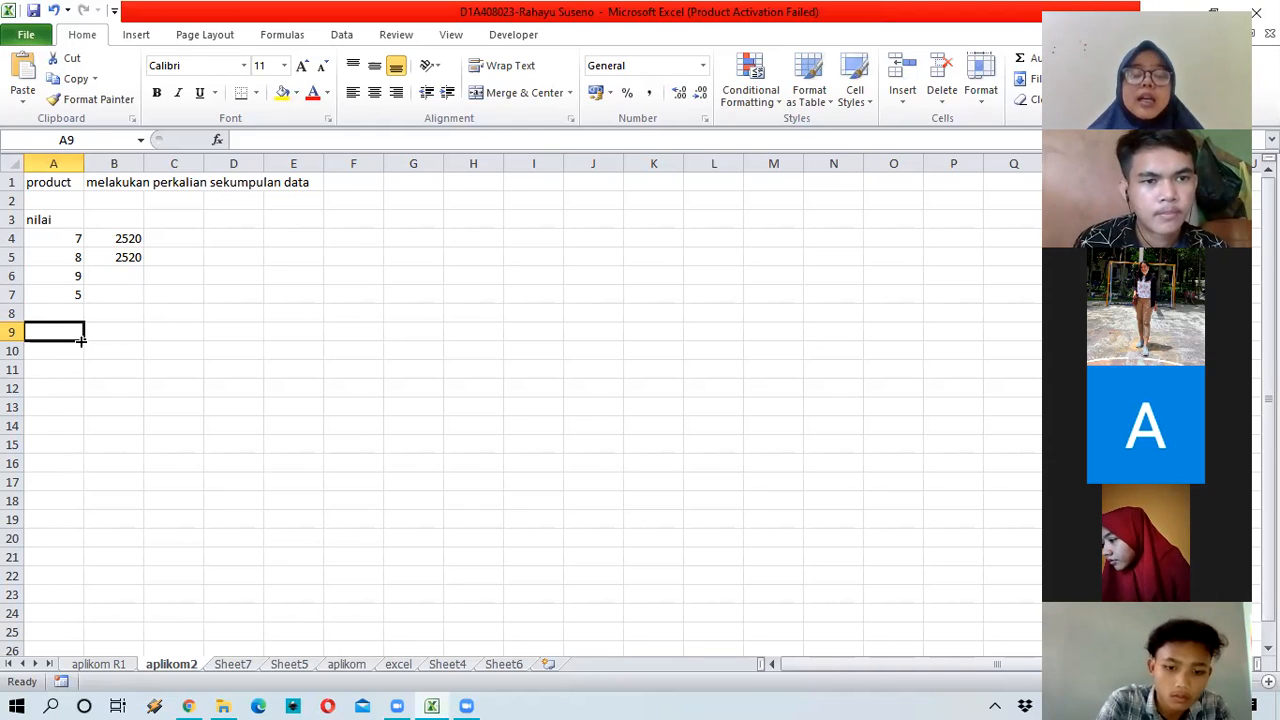
# Step: Enter the Nilai heading in A9 with 12,456797, 34,564253 and 56,23469 in A10:A12
pyautogui.write('Nilai')
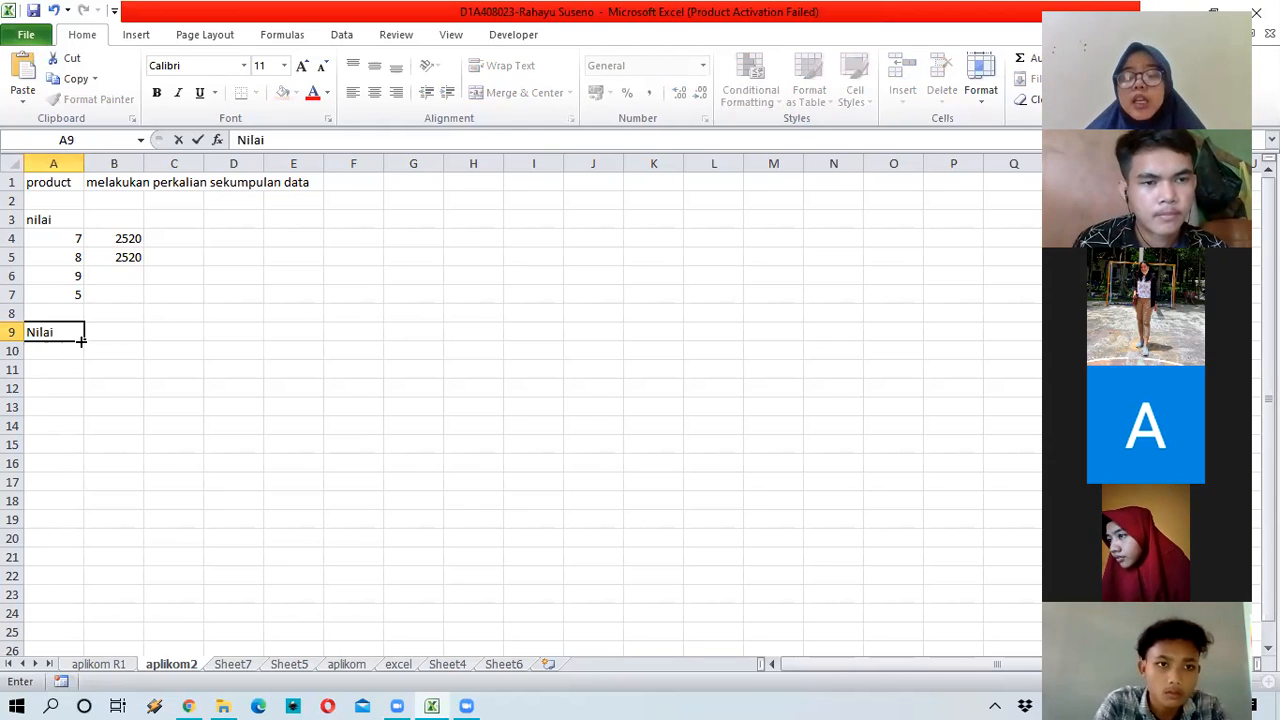
pyautogui.press('Return')
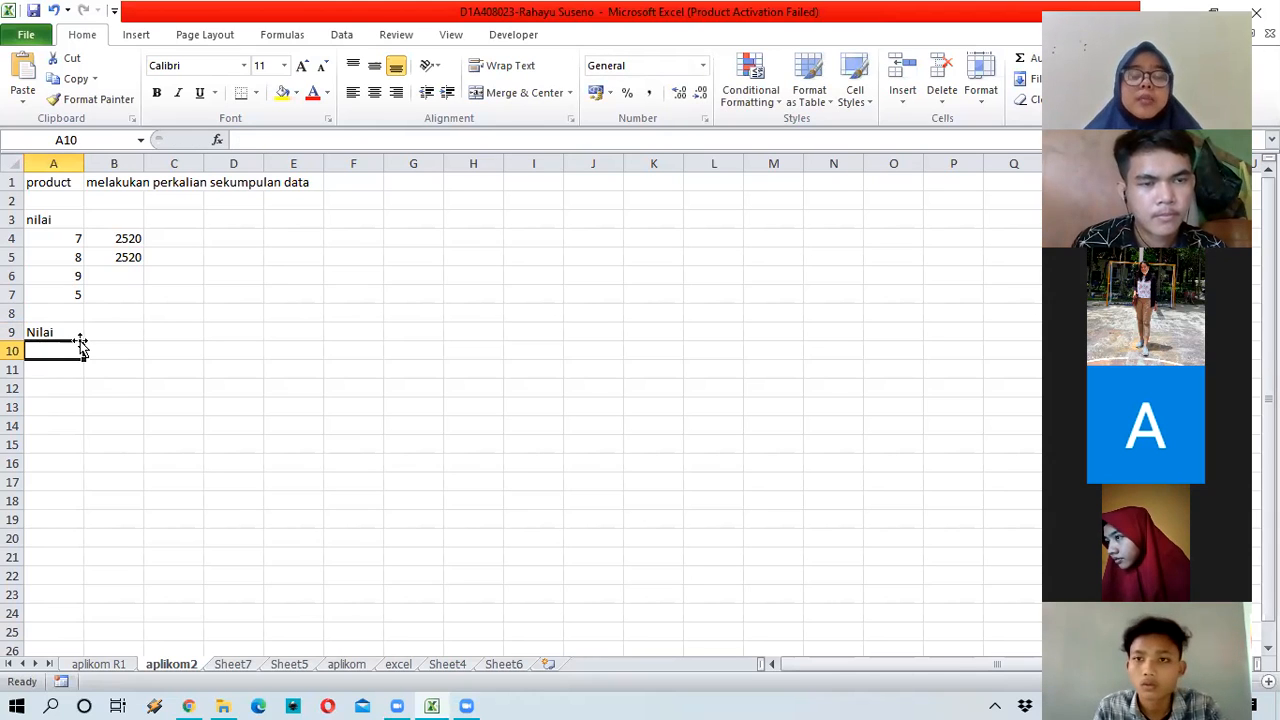
pyautogui.write('12,4')
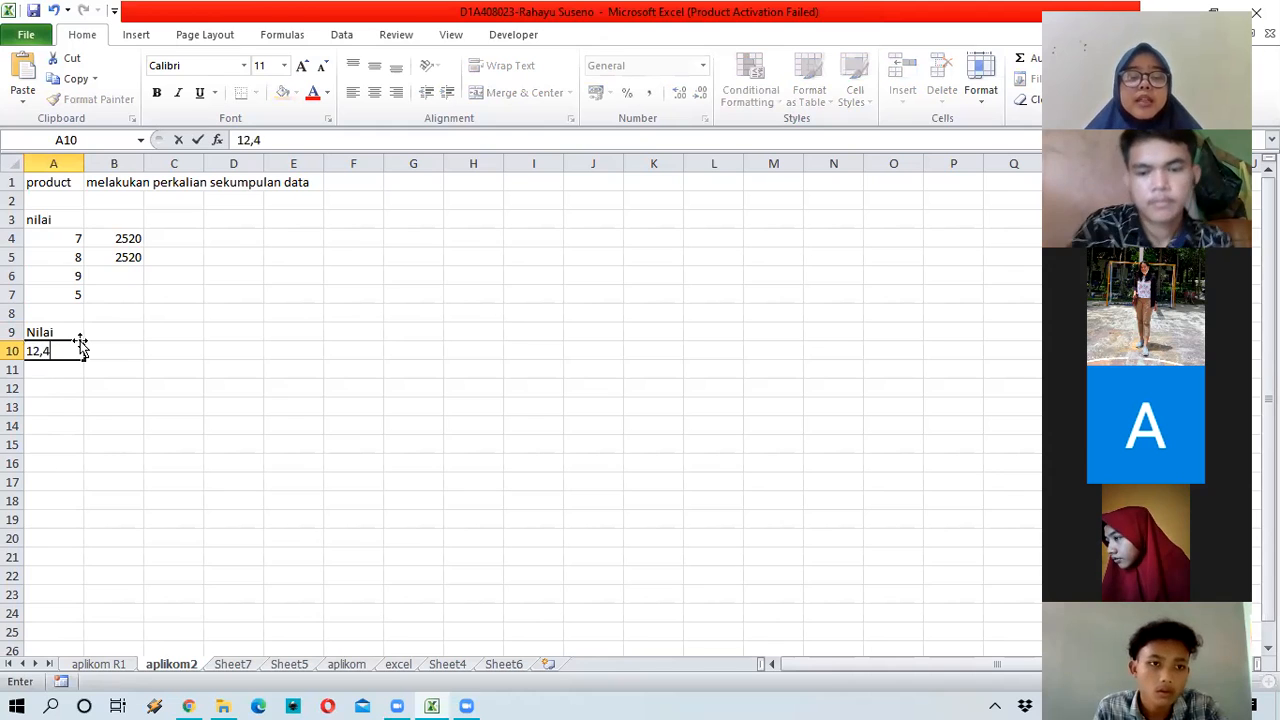
pyautogui.write('5679780')
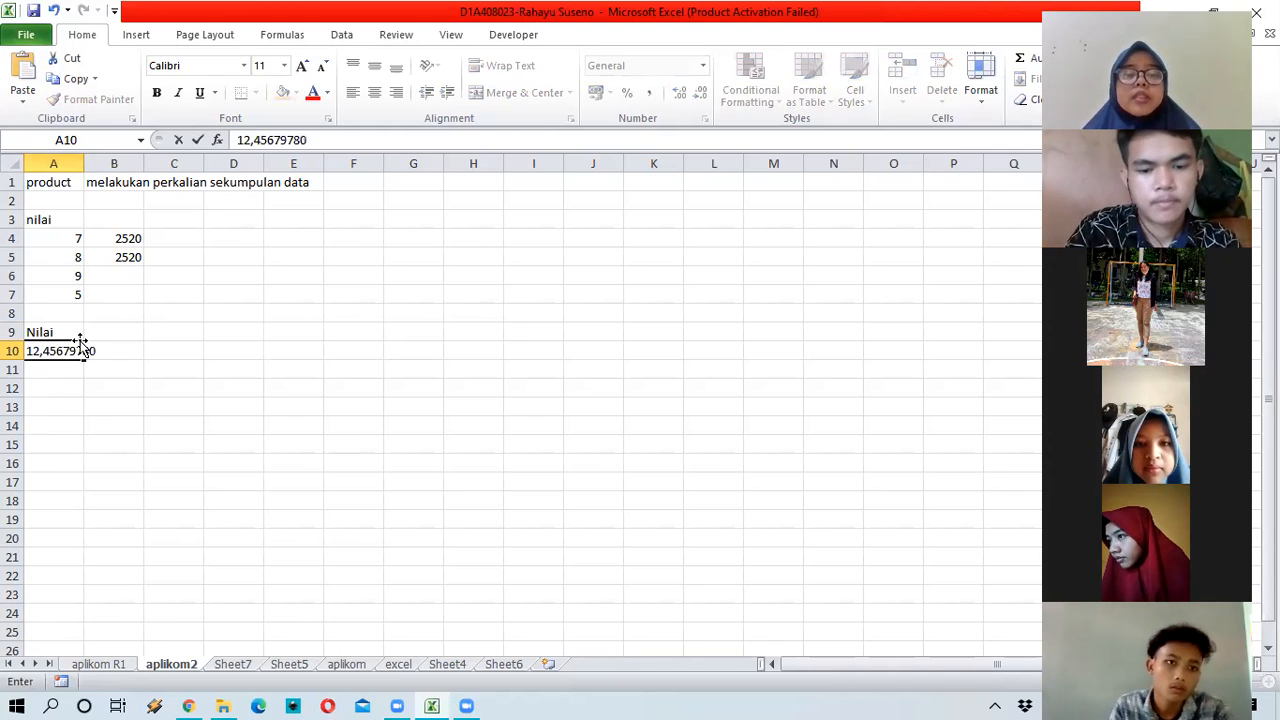
pyautogui.press('BackSpace')
pyautogui.press('BackSpace')
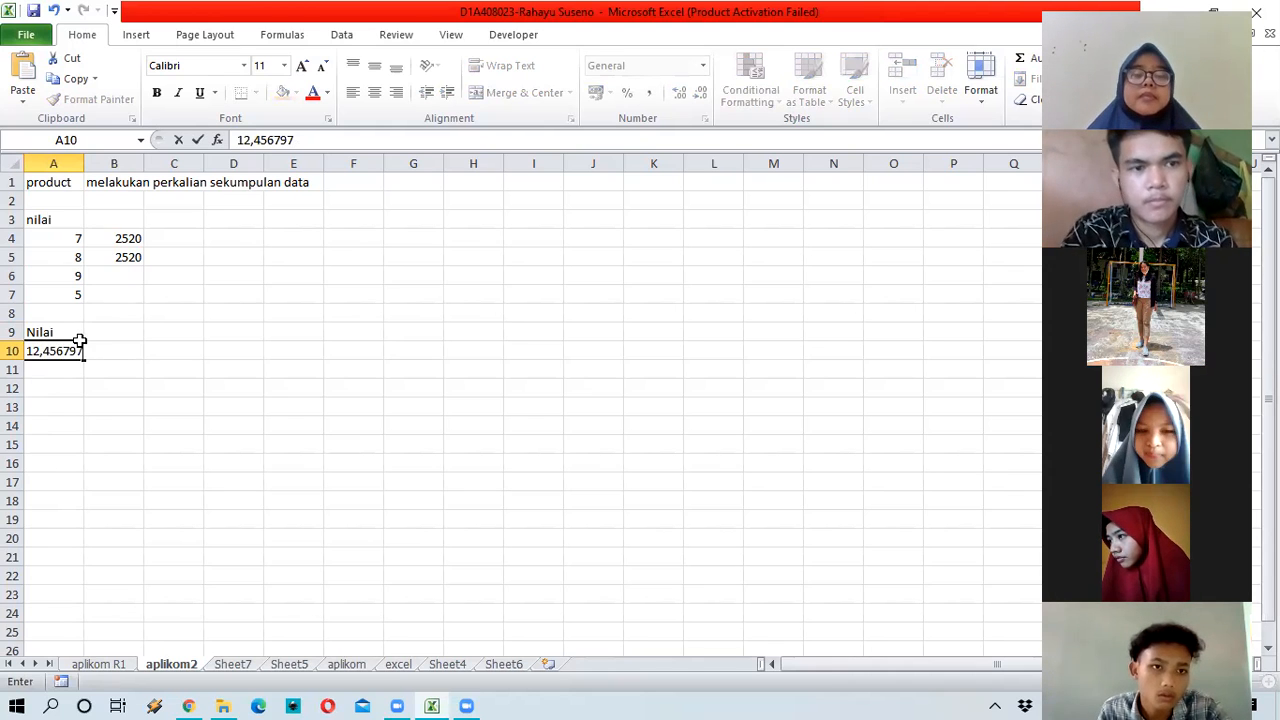
pyautogui.press('Return')
pyautogui.write('34,')
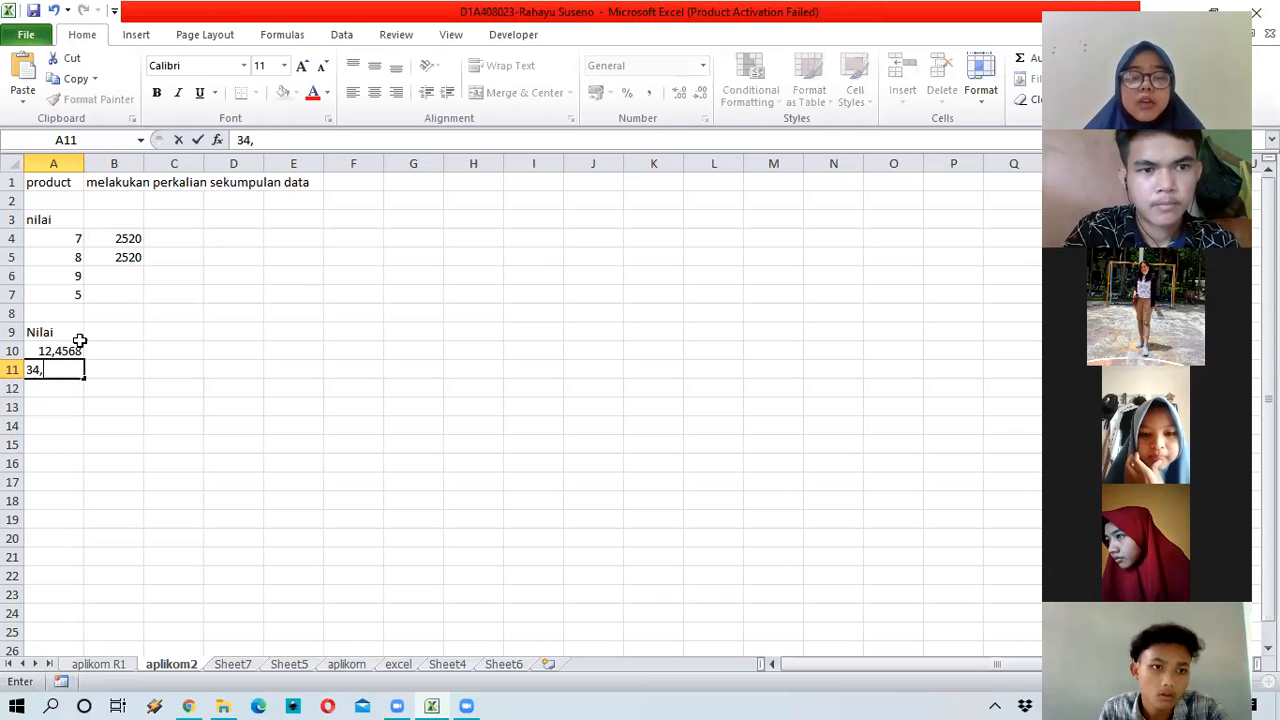
pyautogui.write('564253')
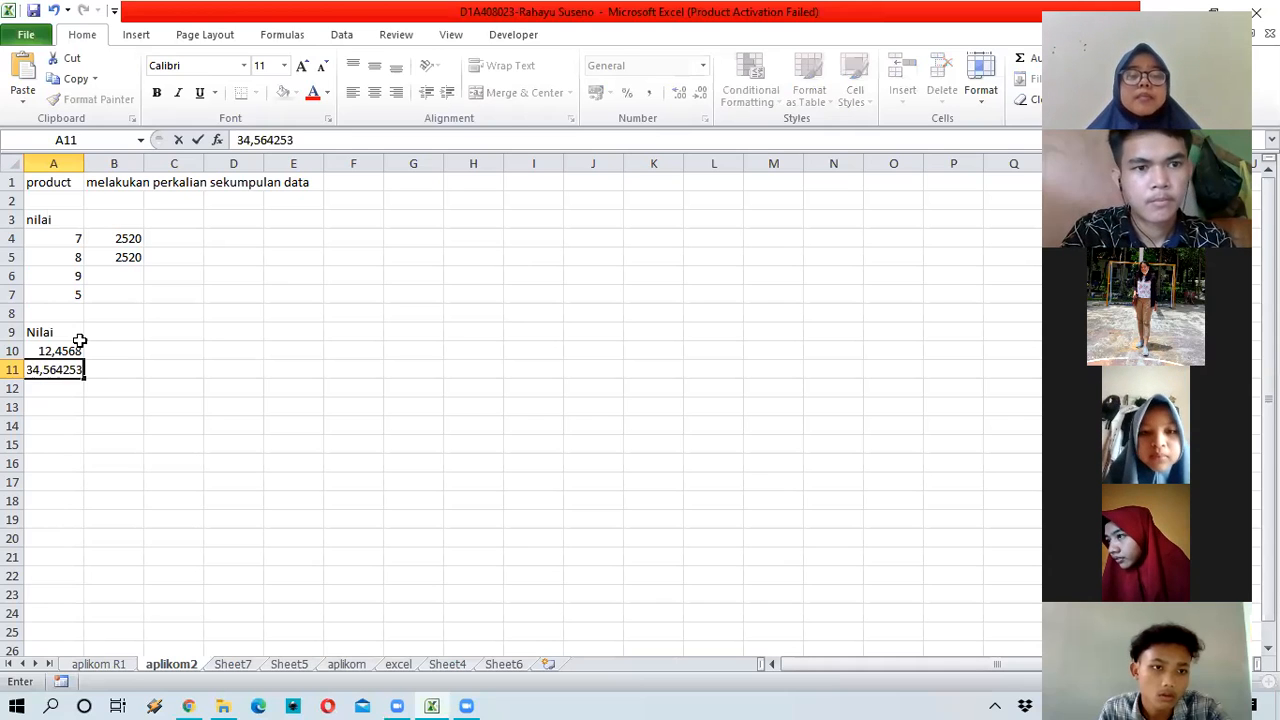
pyautogui.press('Return')
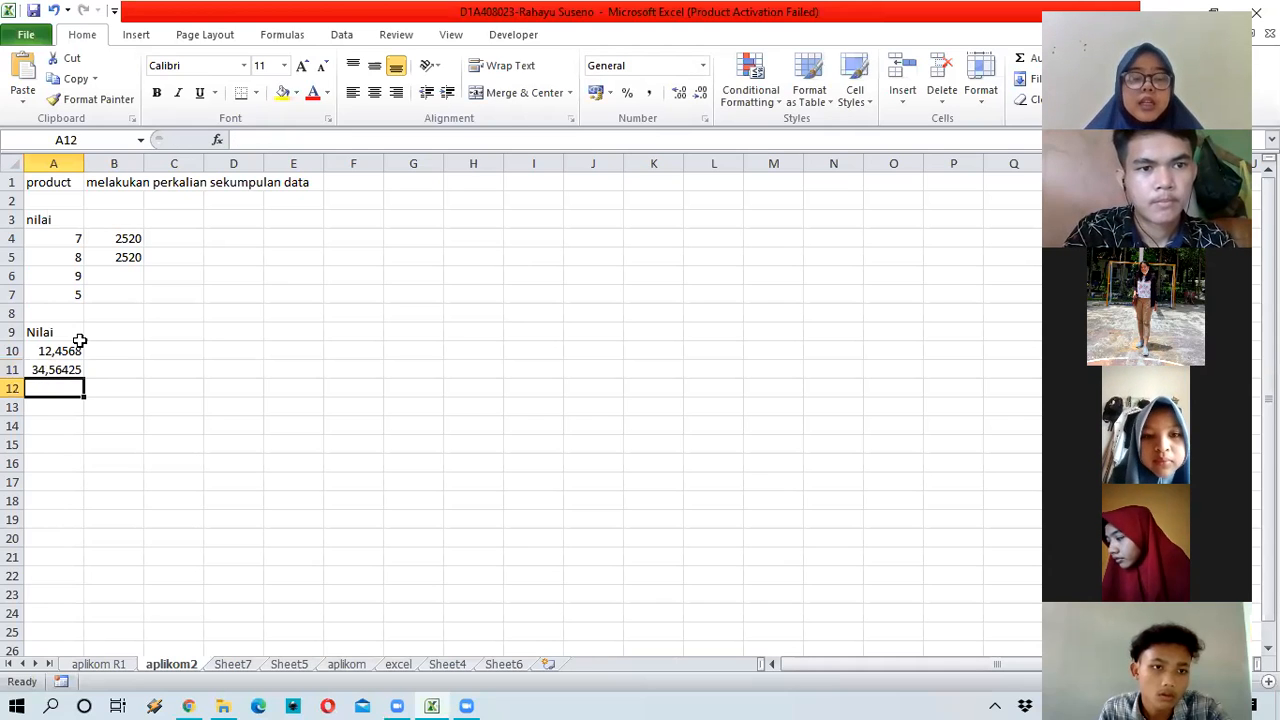
pyautogui.write('56,')
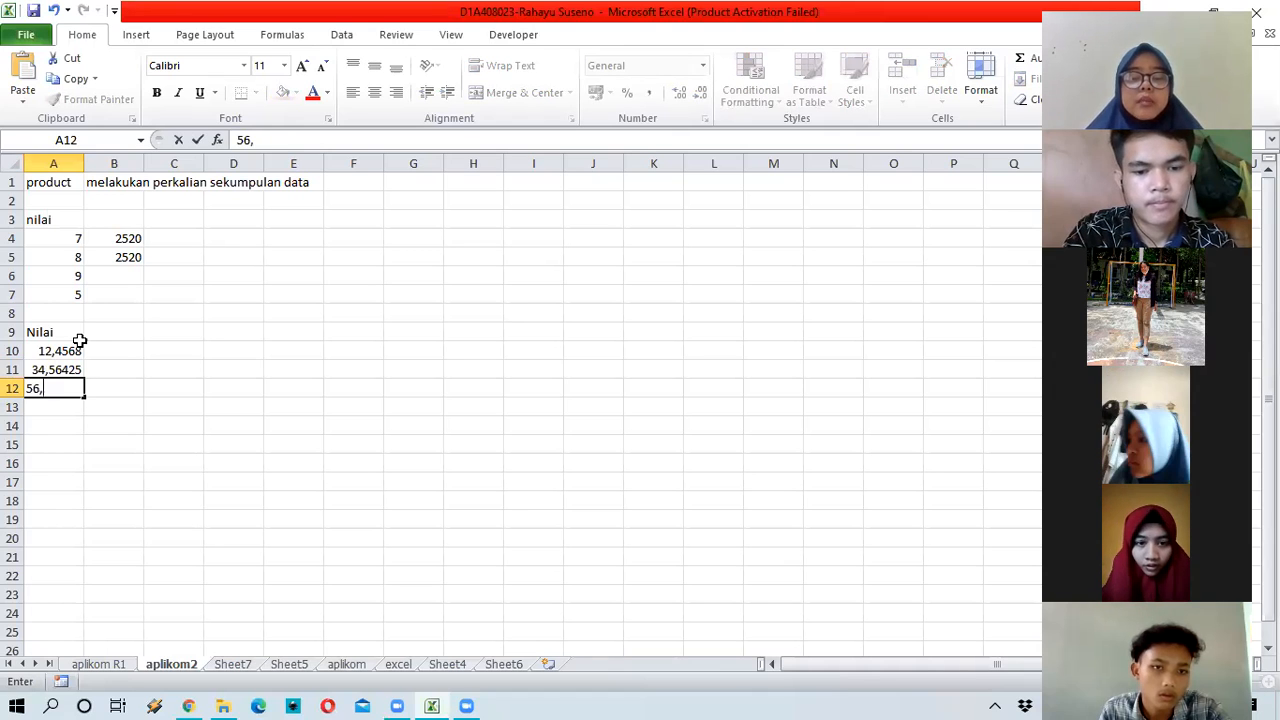
pyautogui.write('23469')
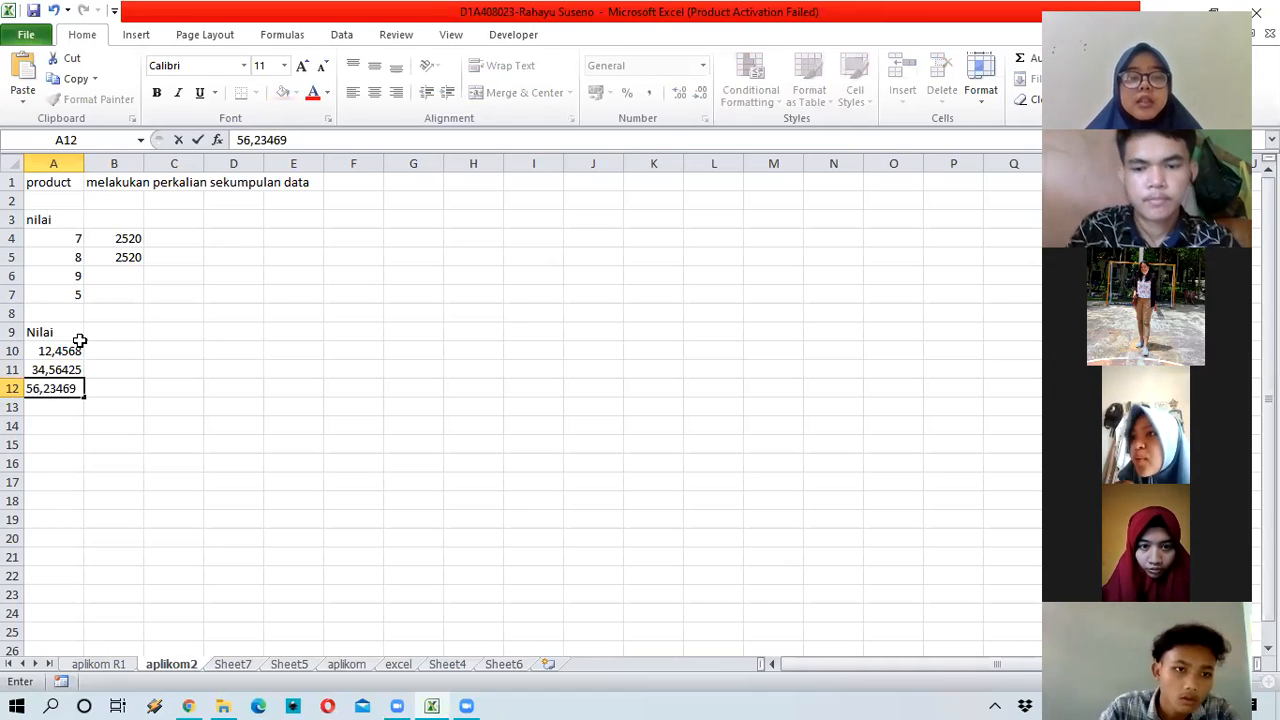
pyautogui.press('Return')
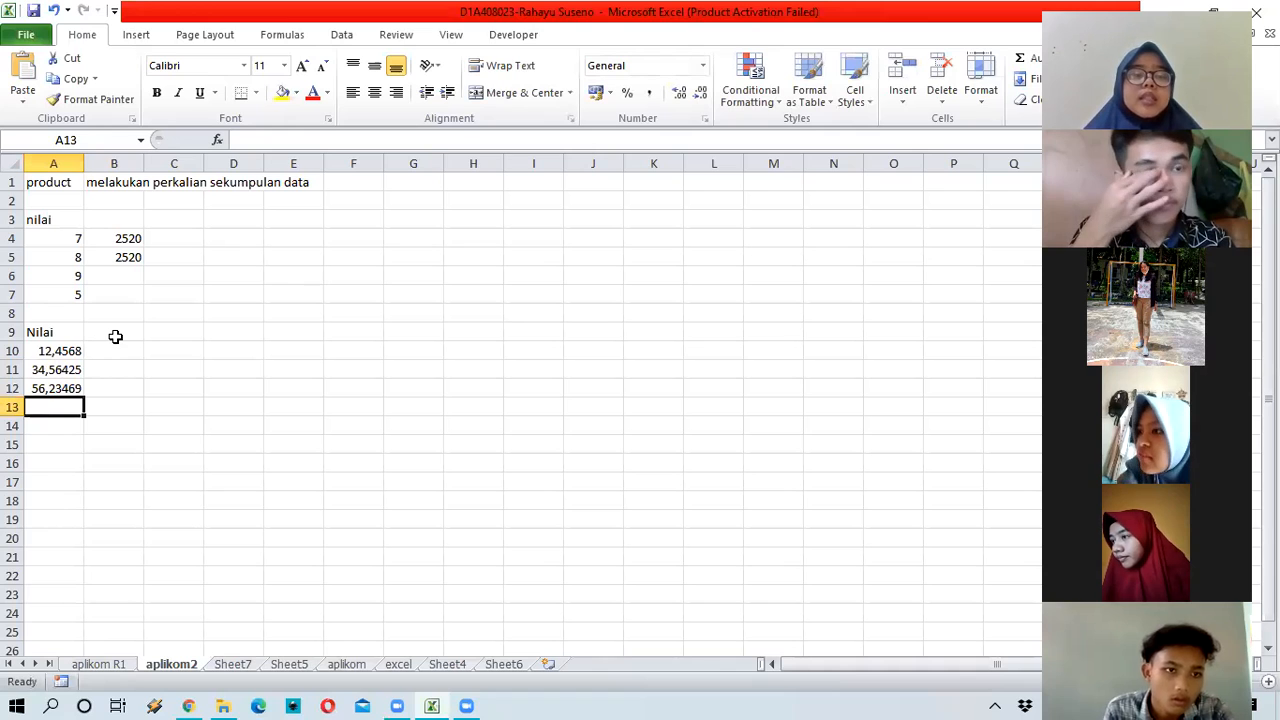
pyautogui.click(118, 333)
# Step: Type Pembulatan in B9 and resize column B to just fit the heading
pyautogui.write('P')
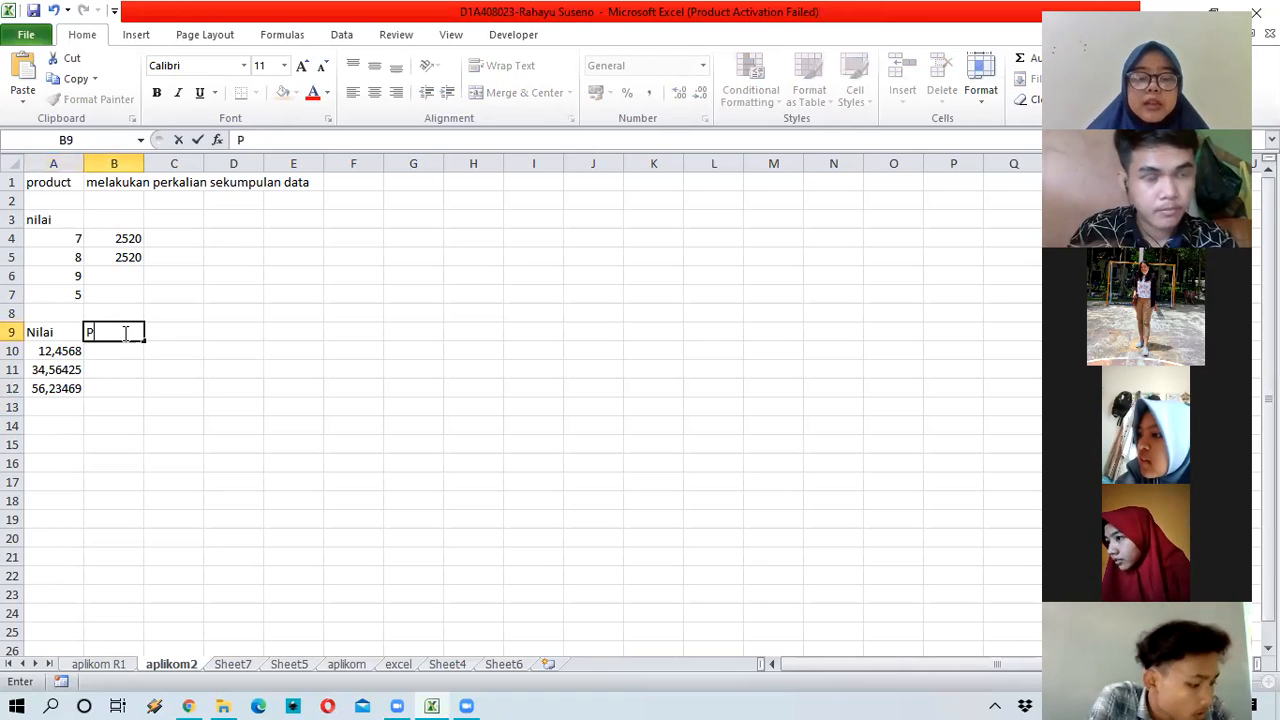
pyautogui.write('embulatan')
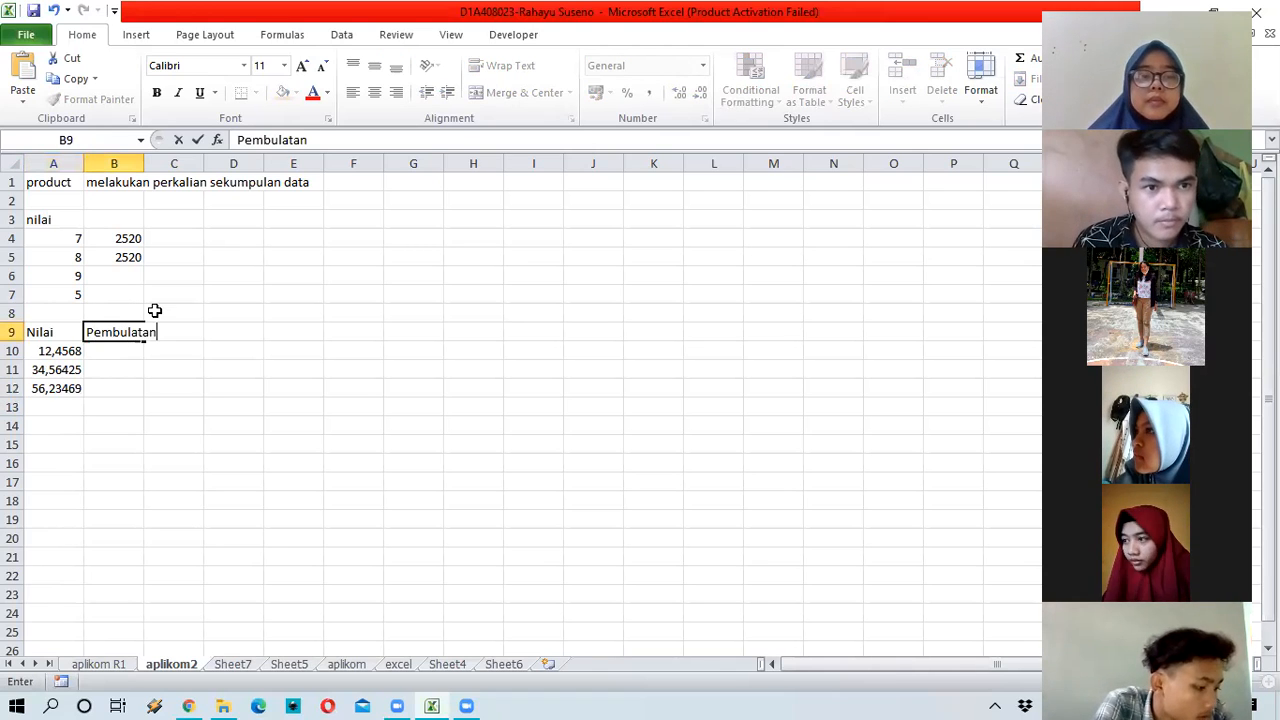
pyautogui.press('Return')
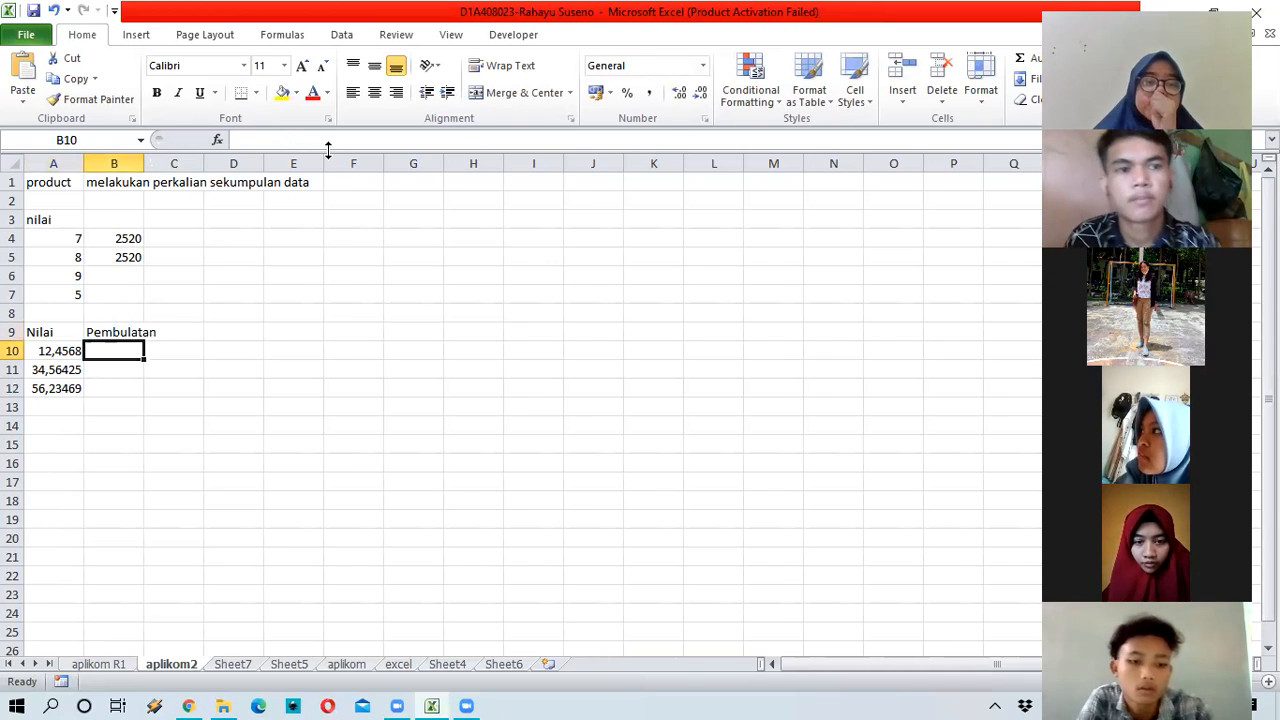
pyautogui.moveTo(144, 163); pyautogui.dragTo(319, 163)
pyautogui.moveTo(137, 171); pyautogui.dragTo(163, 171)
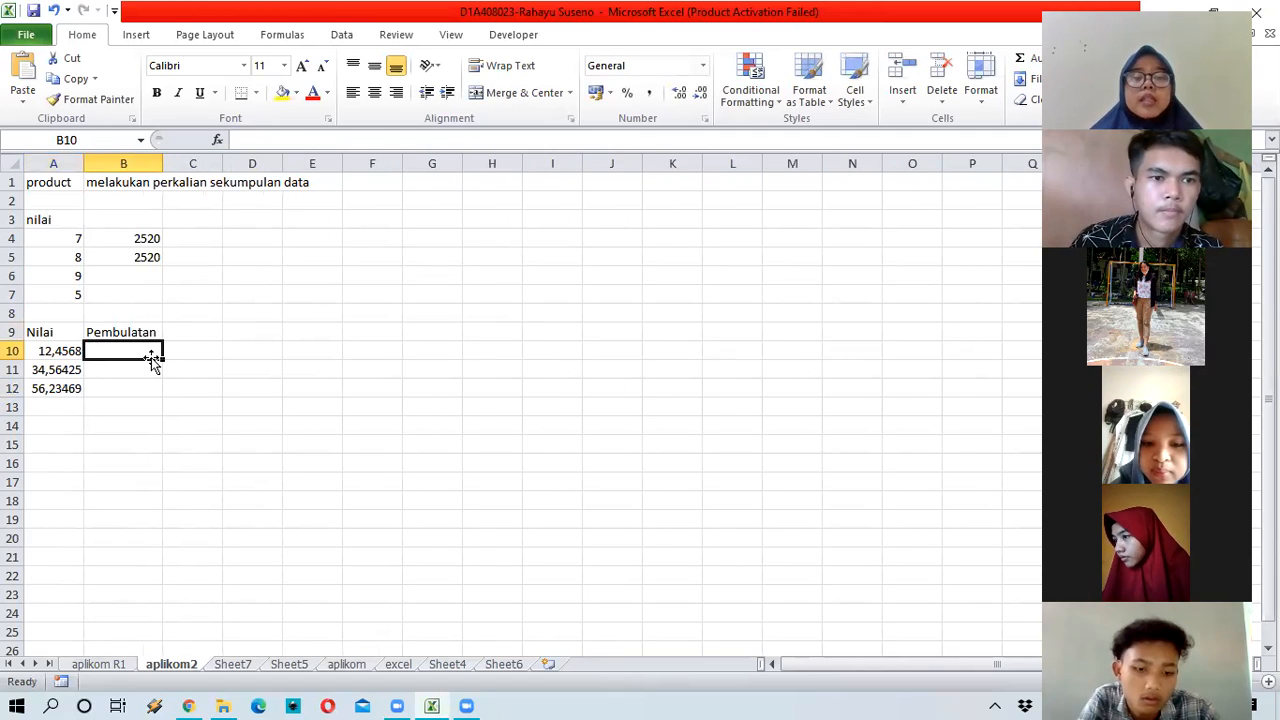
pyautogui.click(208, 332)
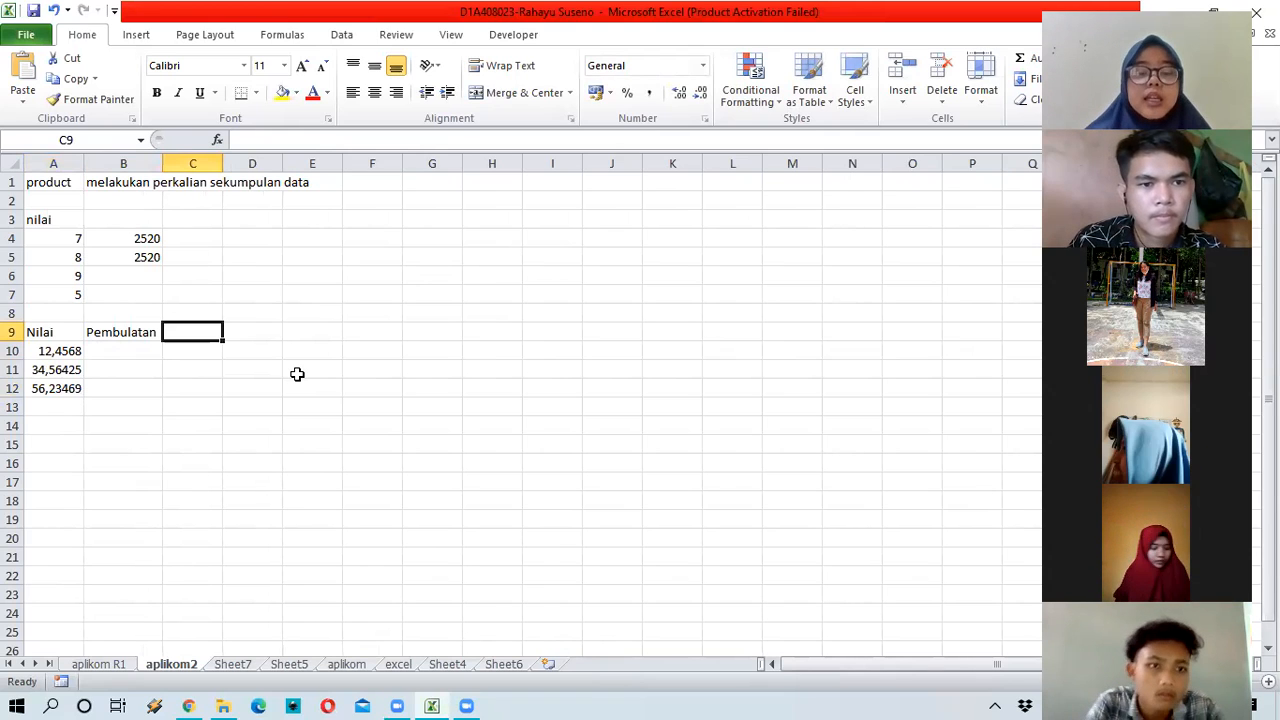
pyautogui.write('round')
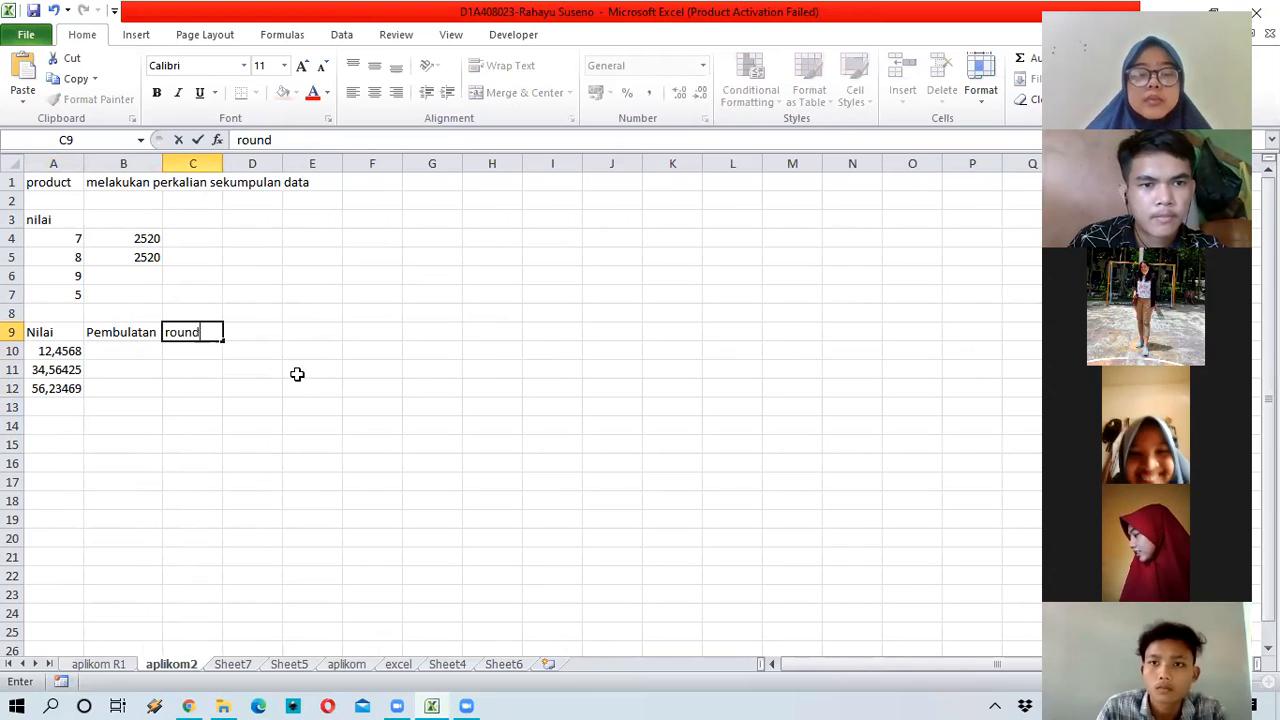
pyautogui.press('Tab')
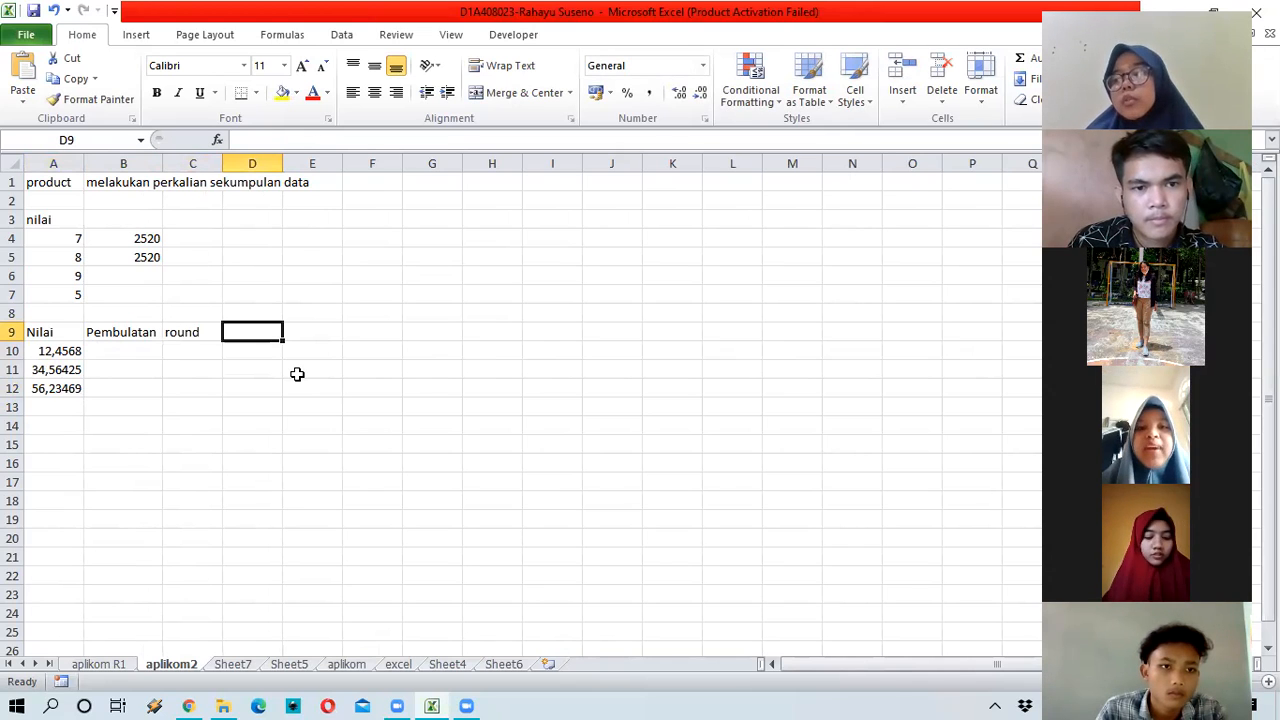
pyautogui.write('membu')
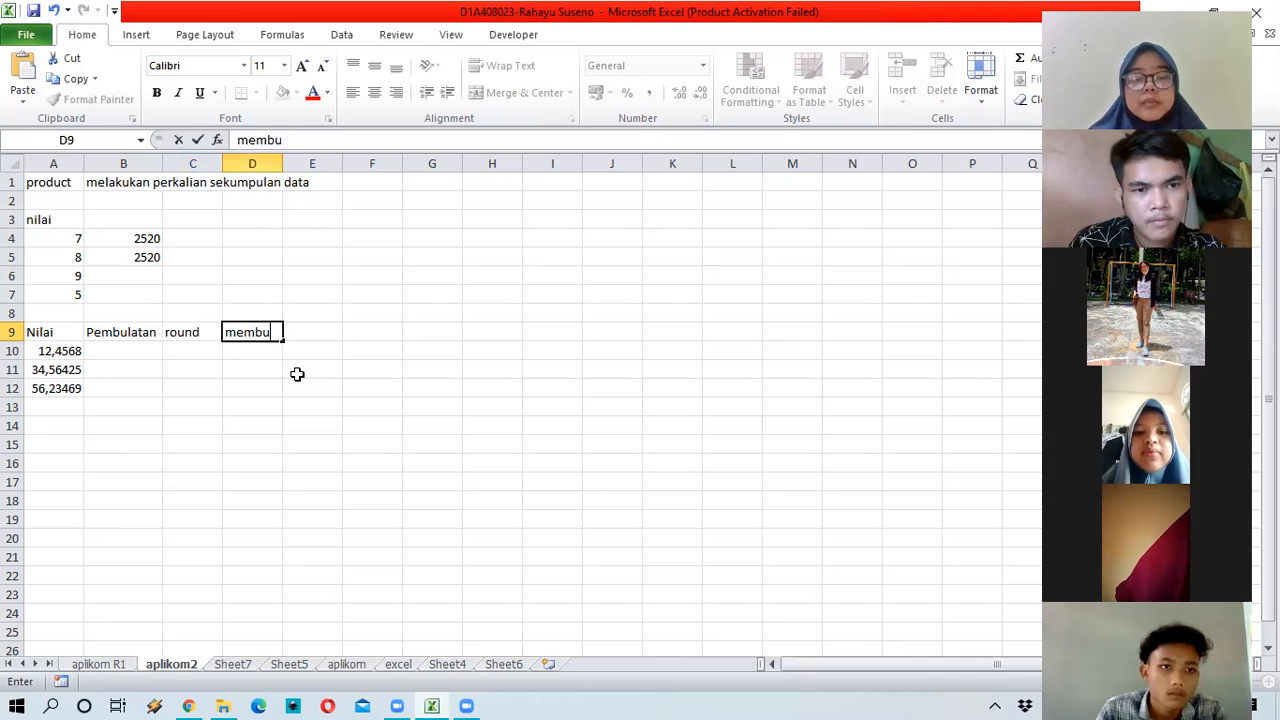
pyautogui.write('latkan ')
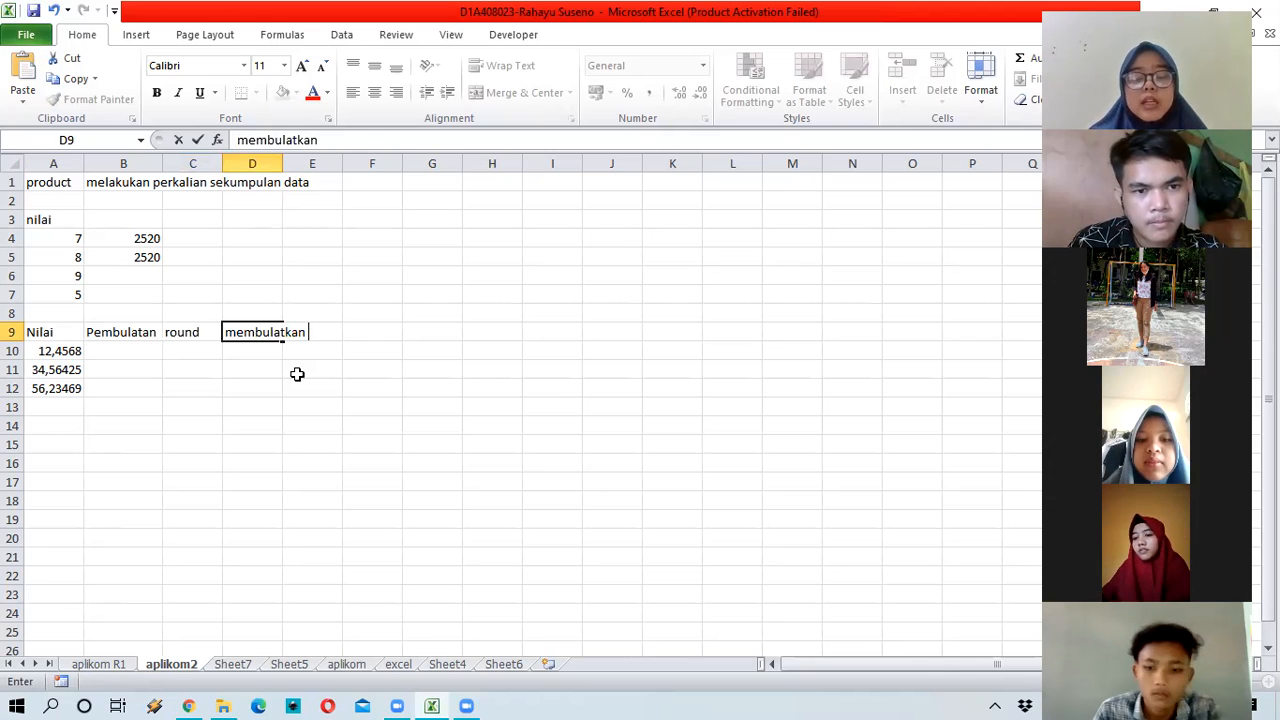
pyautogui.write('bilangan pada')
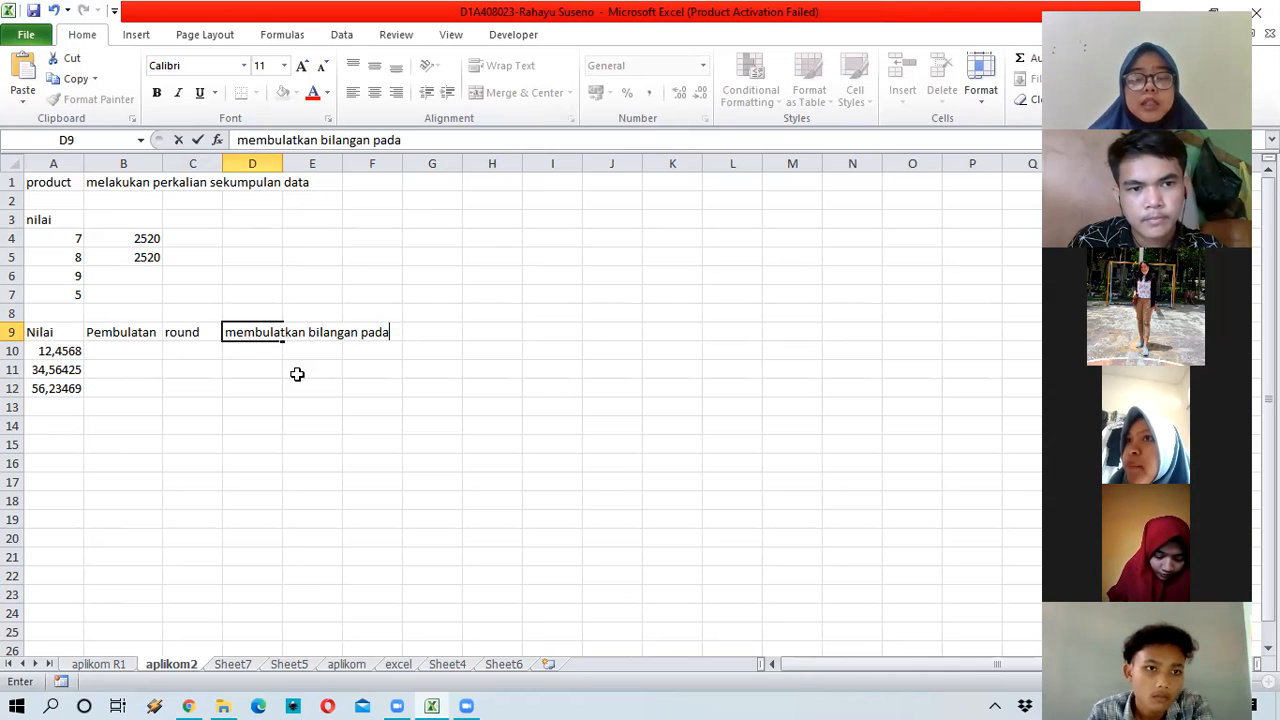
pyautogui.press('BackSpace')
pyautogui.press('BackSpace')
pyautogui.press('BackSpace')
pyautogui.press('BackSpace')
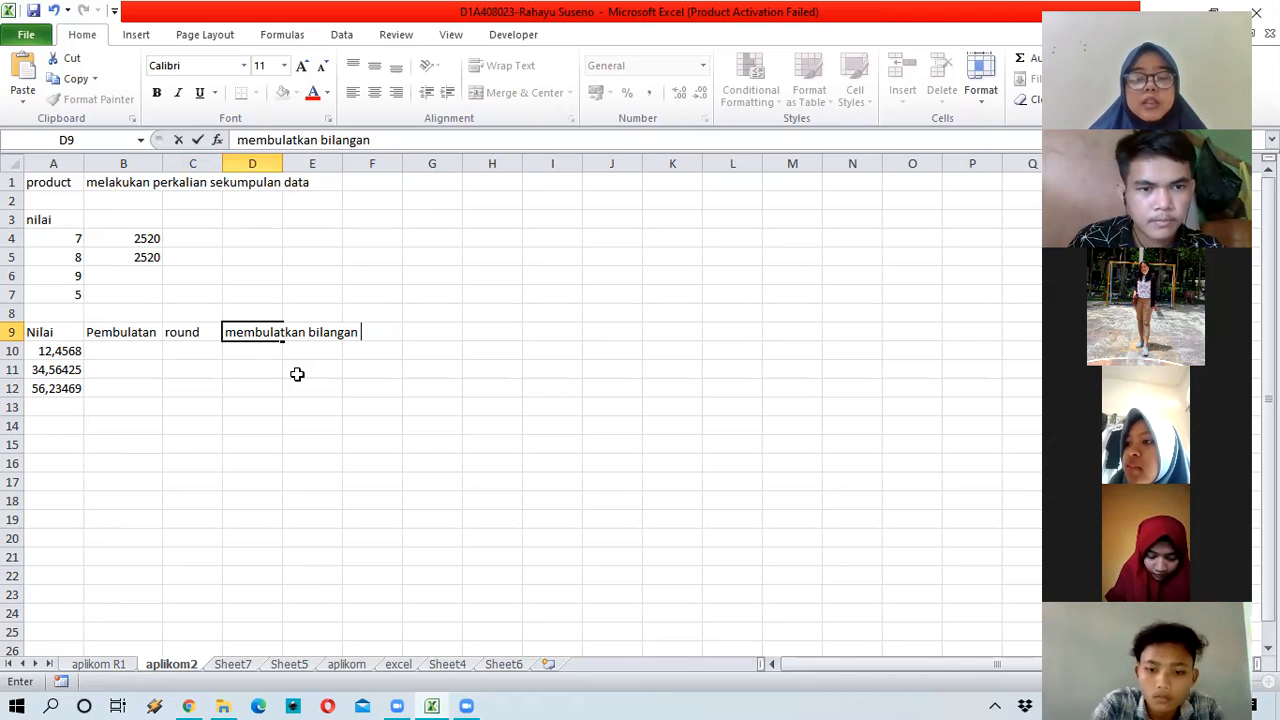
pyautogui.write('ke digit tert')
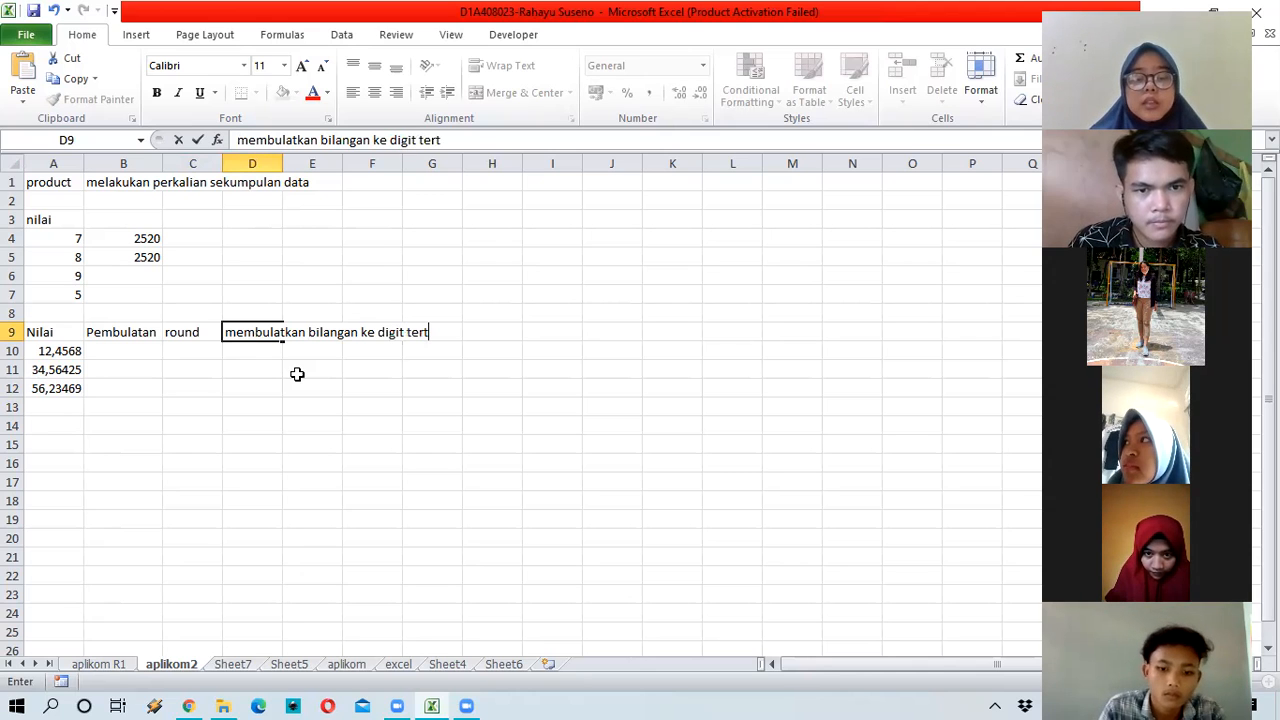
pyautogui.write('entu')
pyautogui.press('Return')
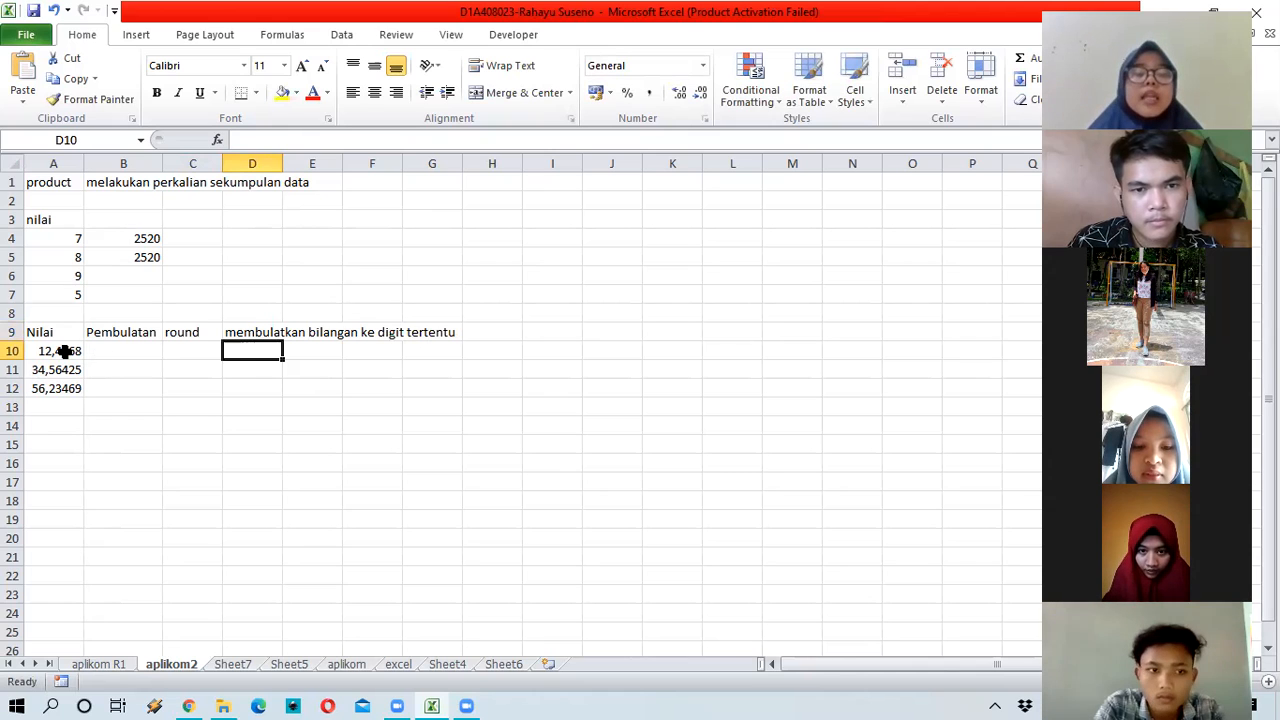
pyautogui.click(135, 350)
pyautogui.press('Left')
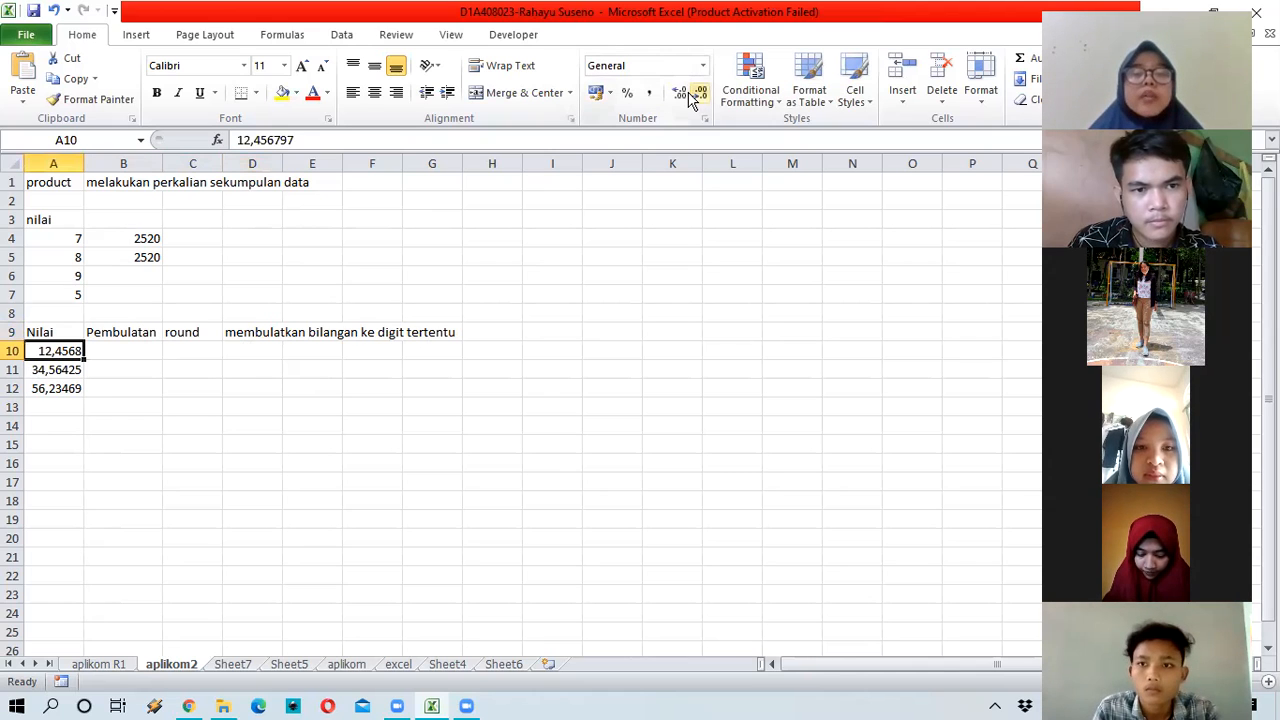
# Step: Adjust A10's decimal places so it shows 12,45680, then begin a formula in B10
pyautogui.click(681, 96)
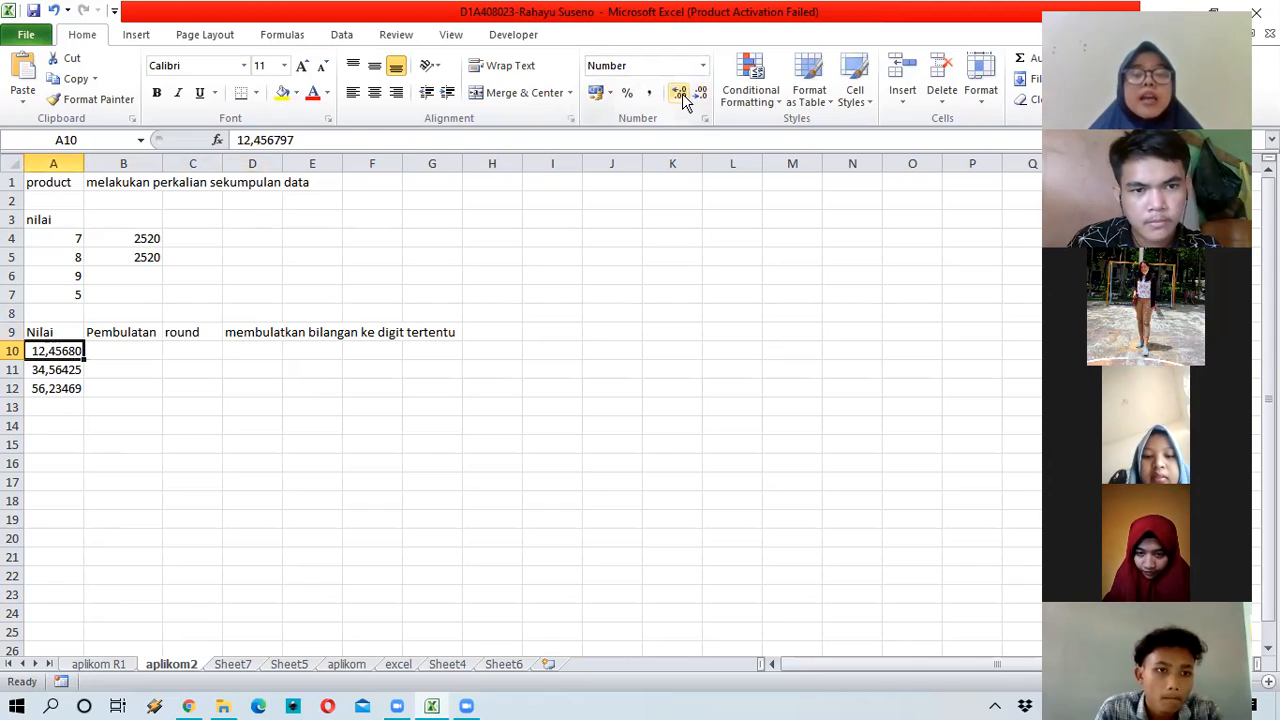
pyautogui.click(701, 95)
pyautogui.click(698, 100)
pyautogui.click(698, 100)
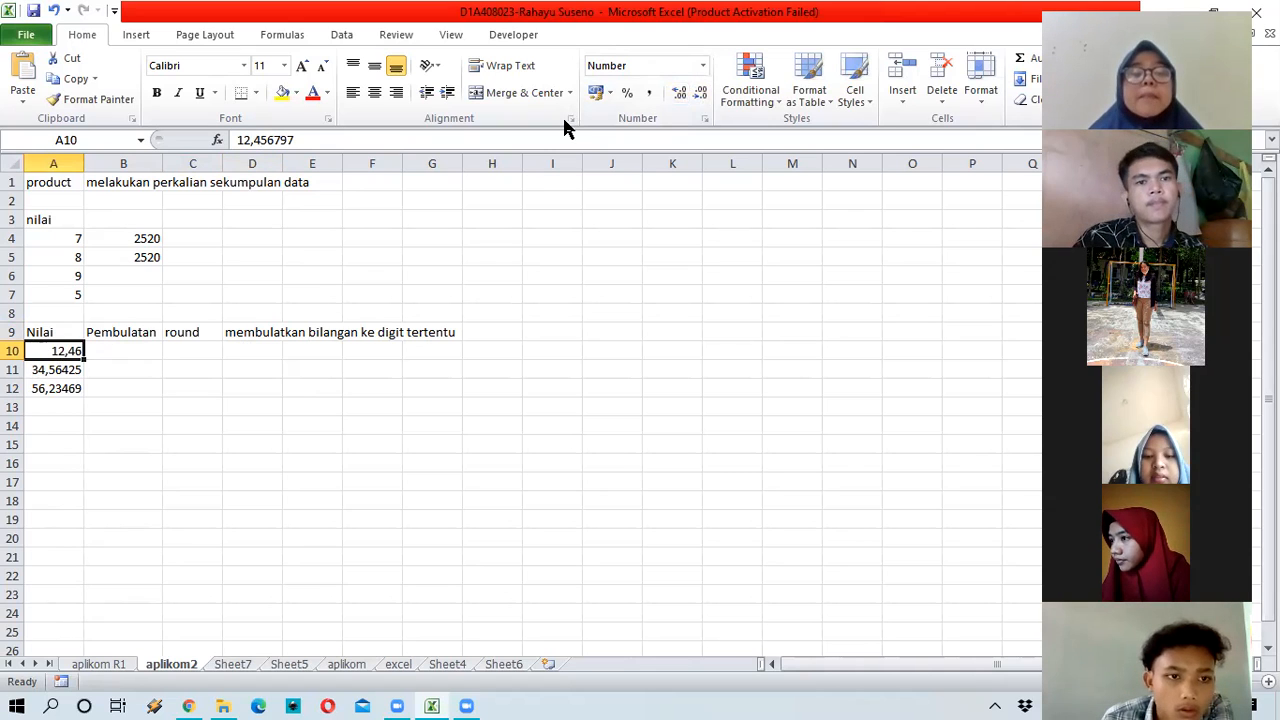
pyautogui.click(679, 93)
pyautogui.click(679, 93)
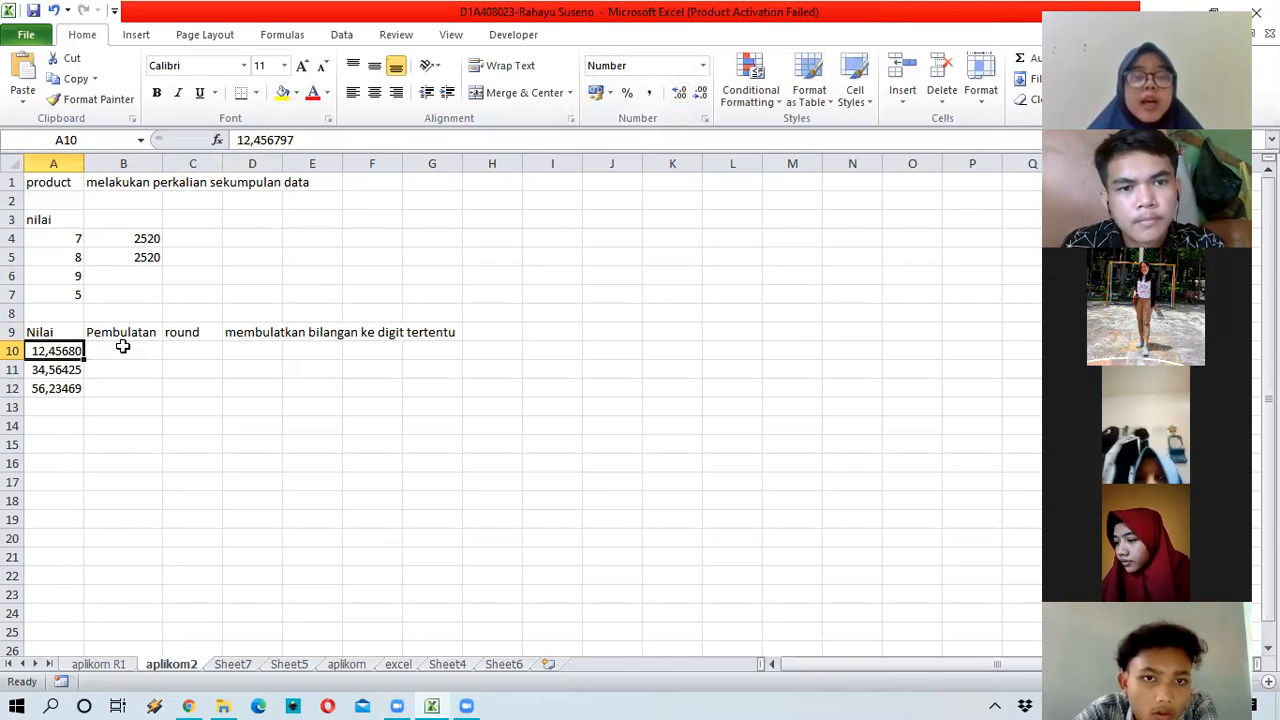
pyautogui.press('Right')
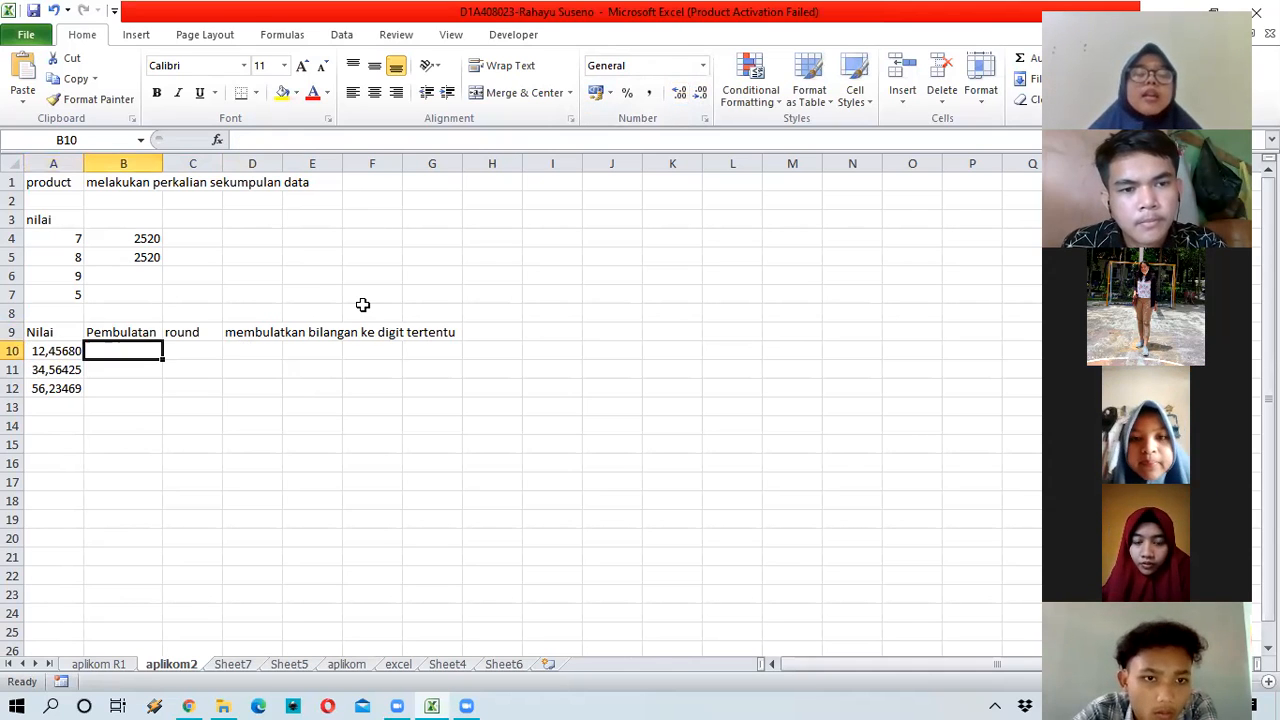
pyautogui.write('=')
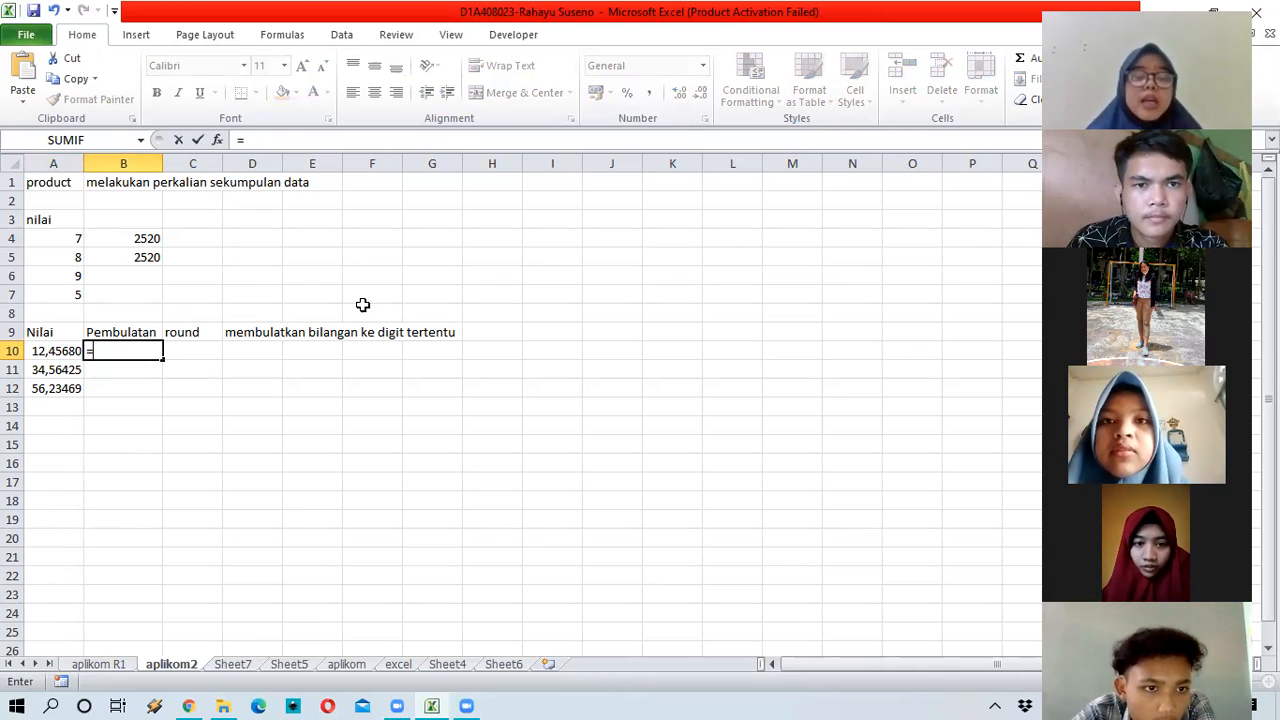
# Step: Enter =ROUND(A10;2) in B10 to round the first Nilai value to 2 digits
pyautogui.write('round')
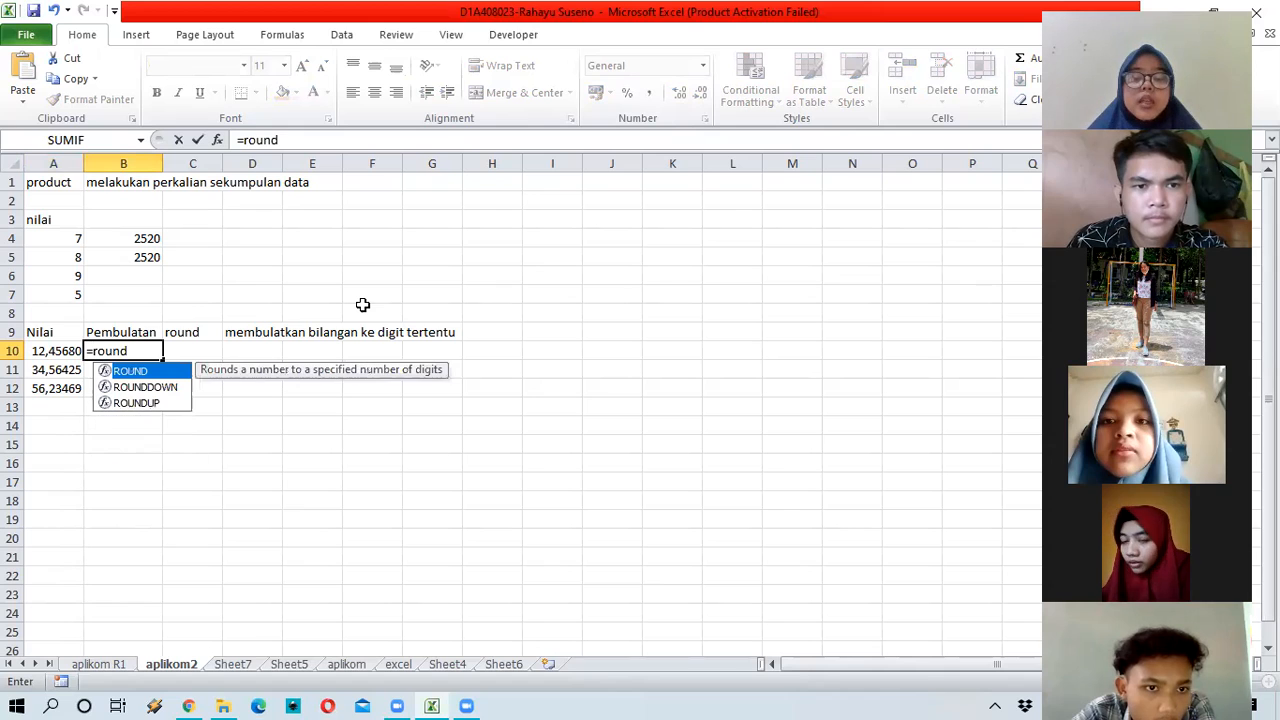
pyautogui.write('(')
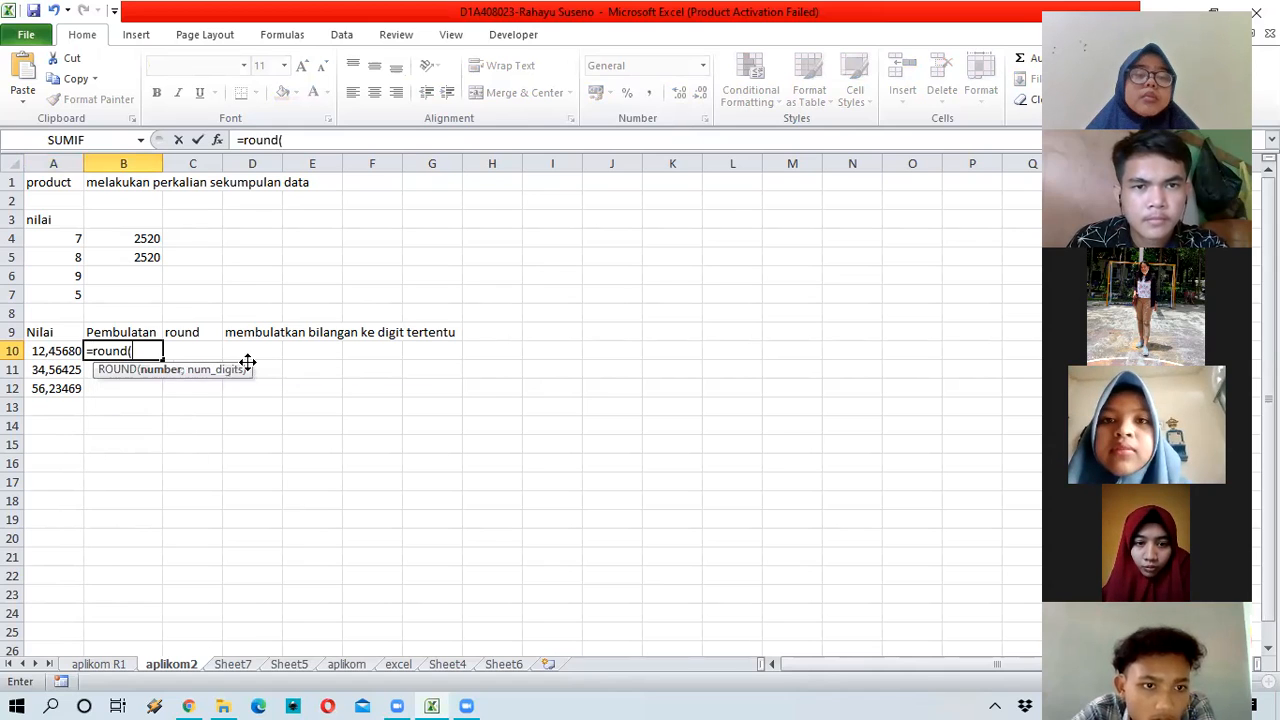
pyautogui.press('Left')
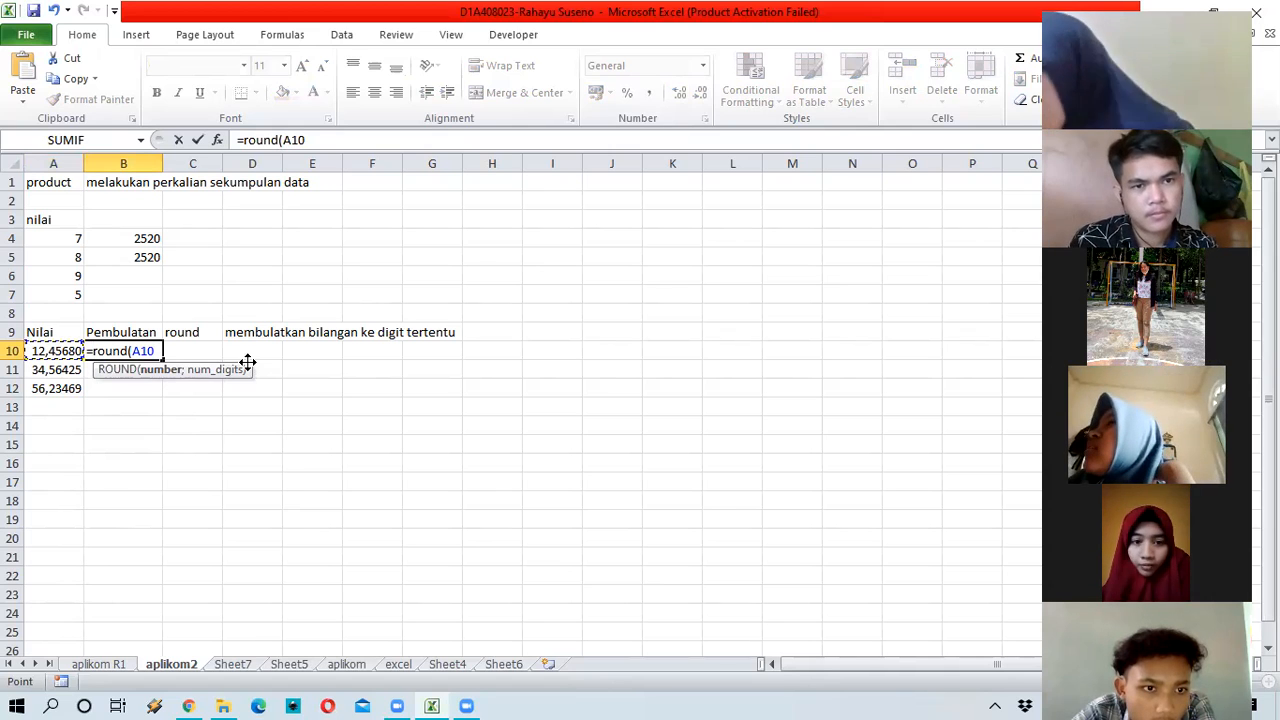
pyautogui.write(';')
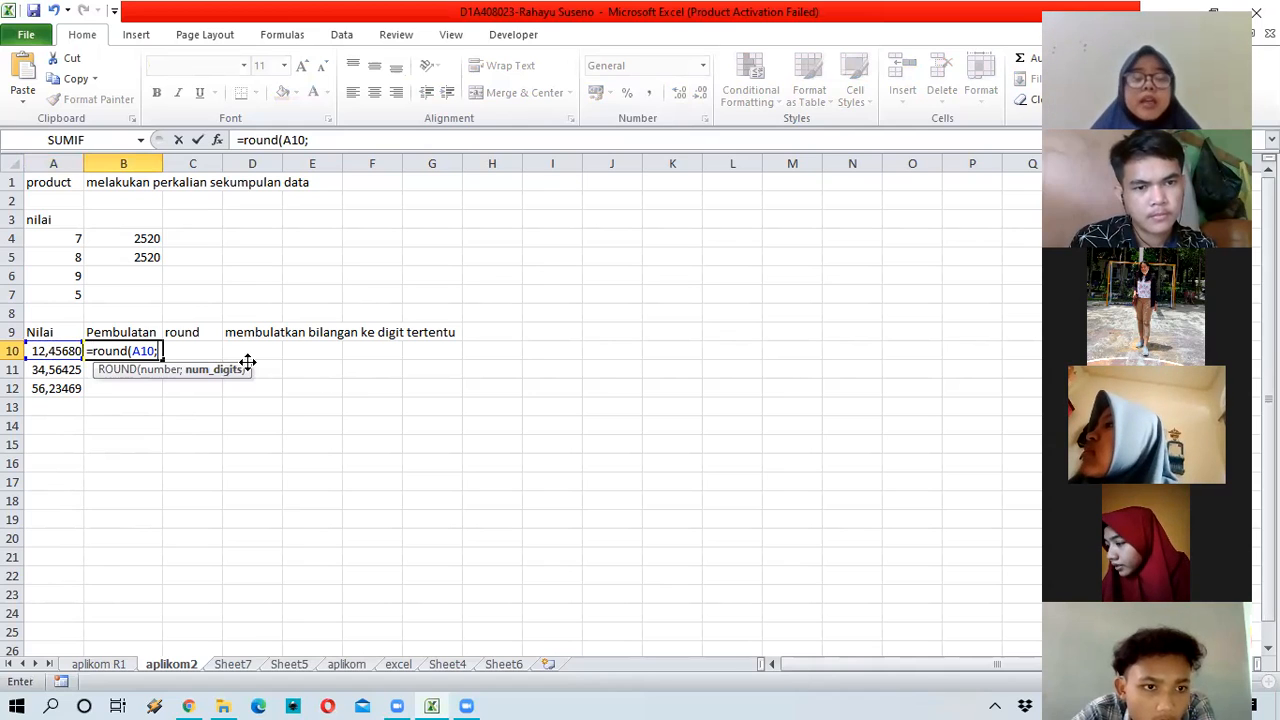
pyautogui.write('2')
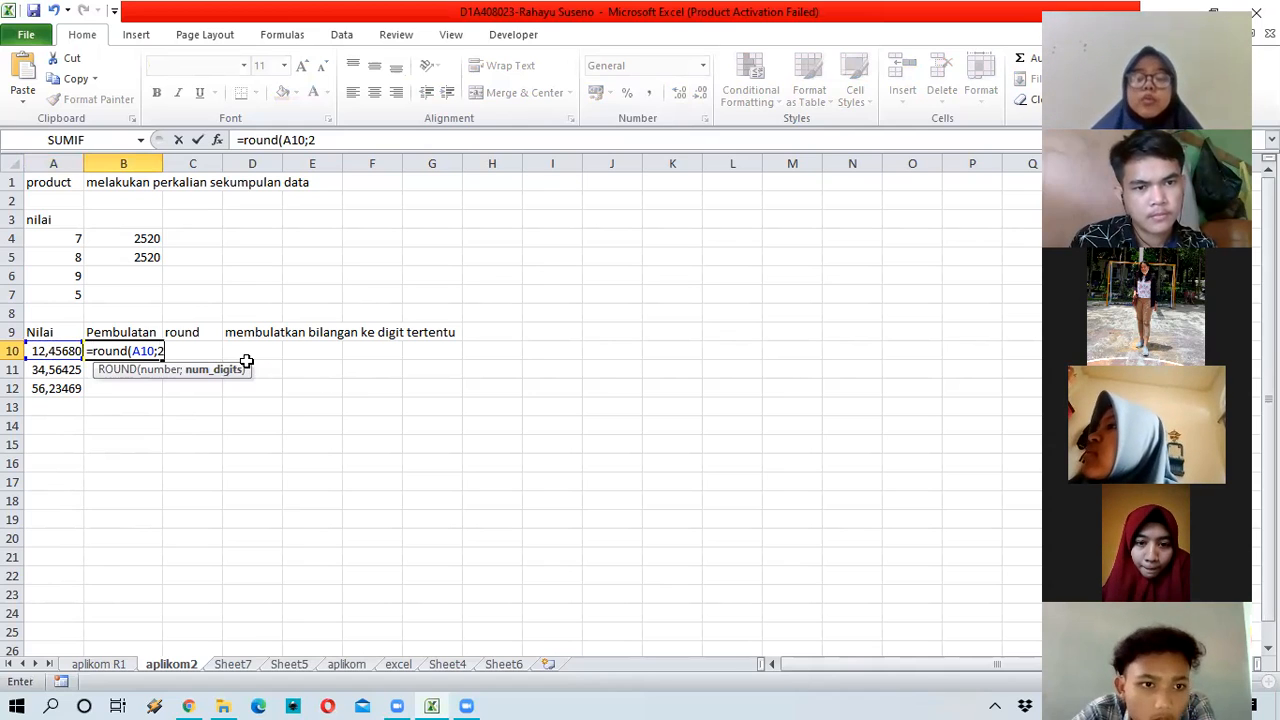
pyautogui.press('Return')
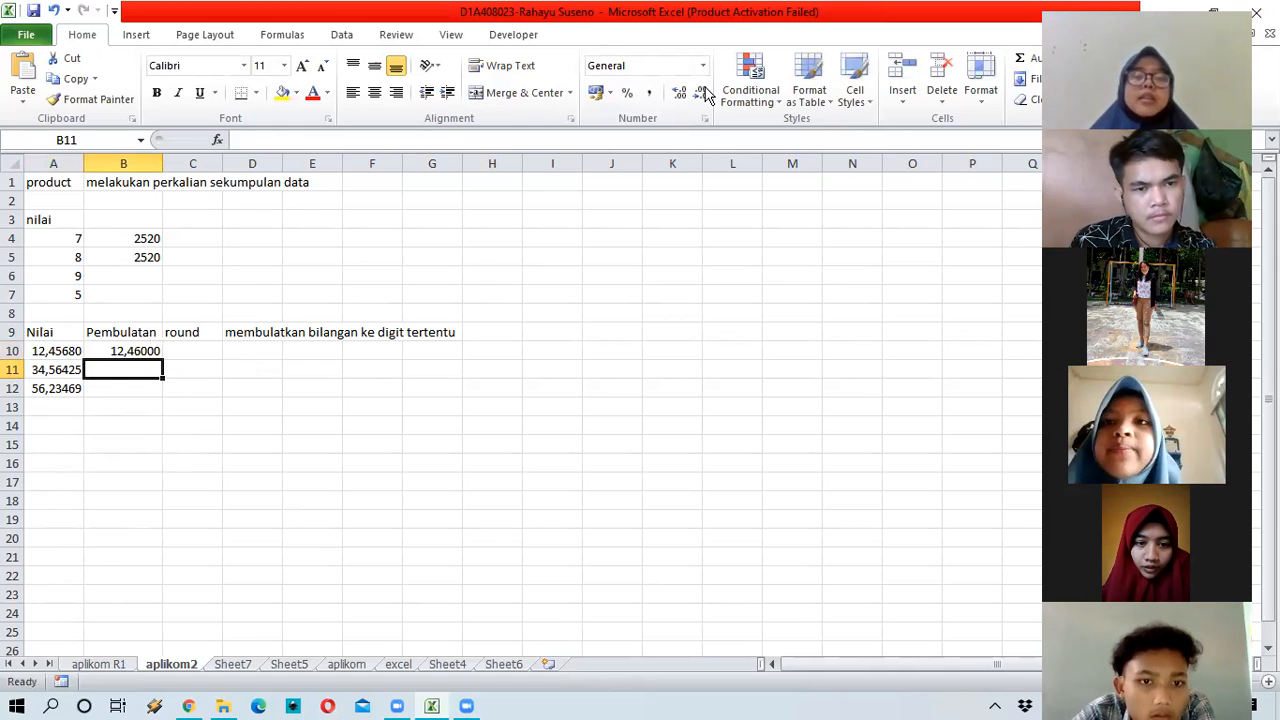
# Step: Reduce B10's displayed decimals so it shows 12,46
pyautogui.click(155, 350)
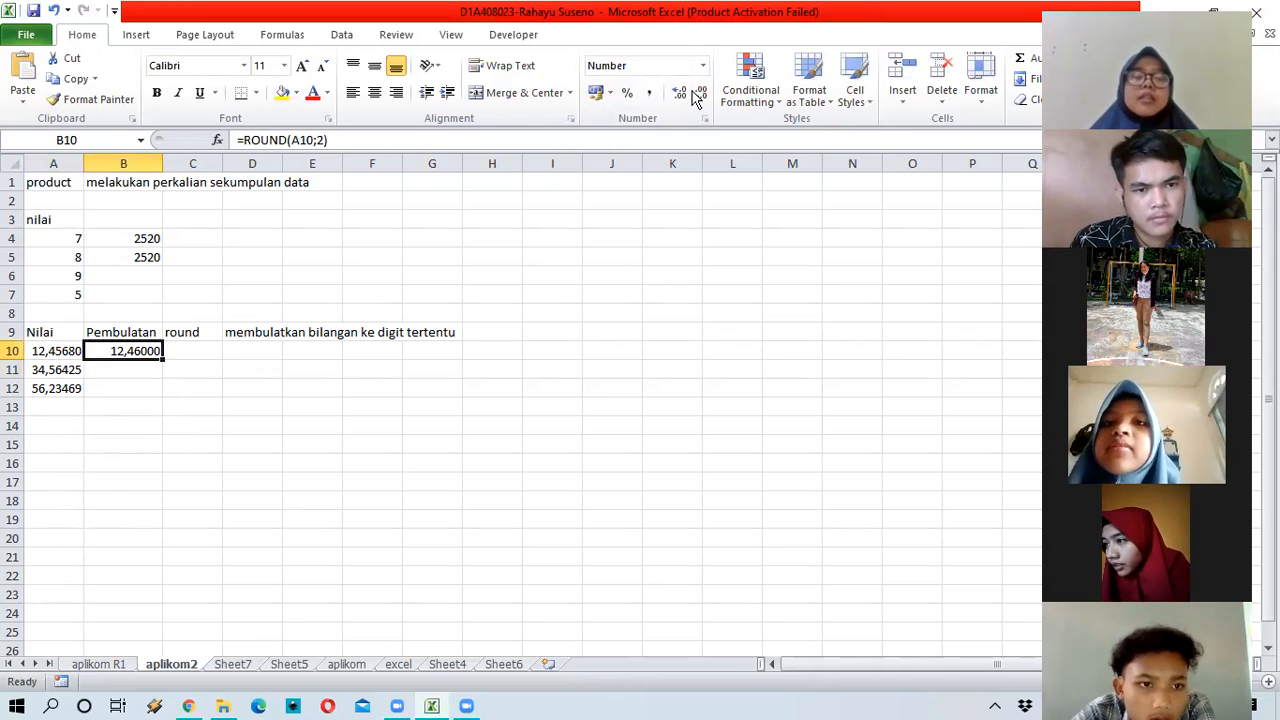
pyautogui.click(699, 93)
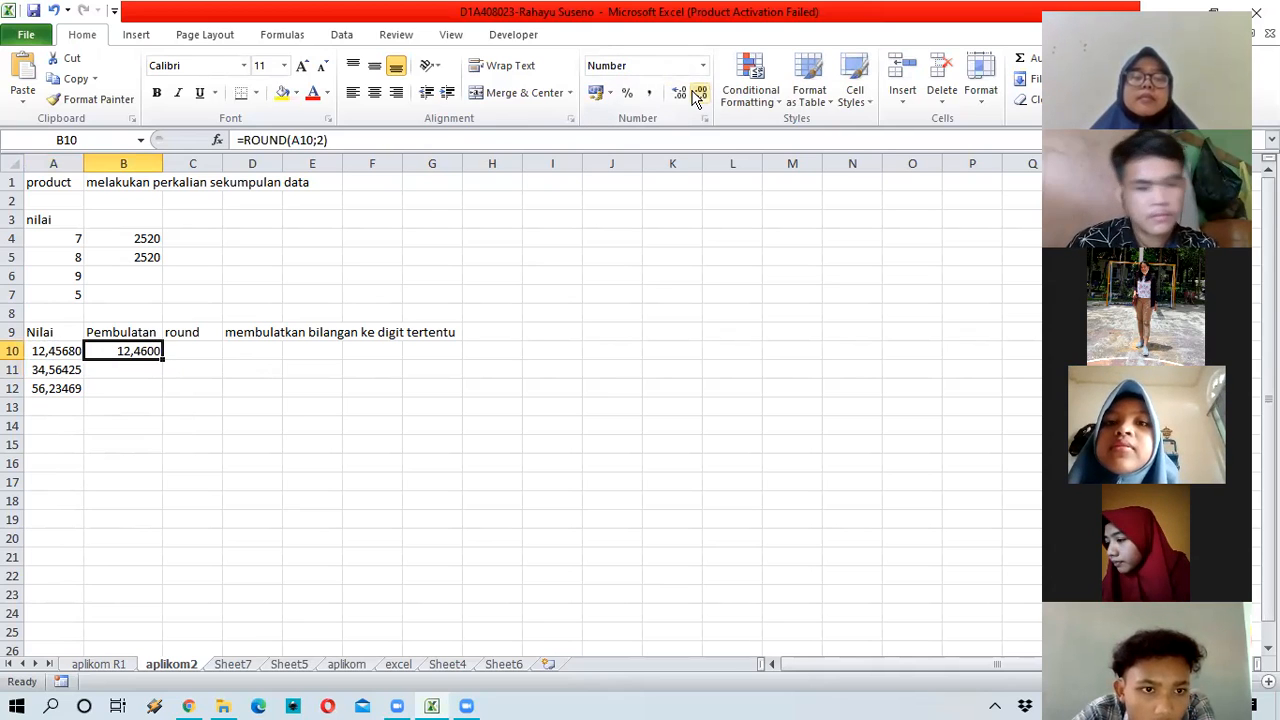
pyautogui.click(699, 93)
pyautogui.click(699, 93)
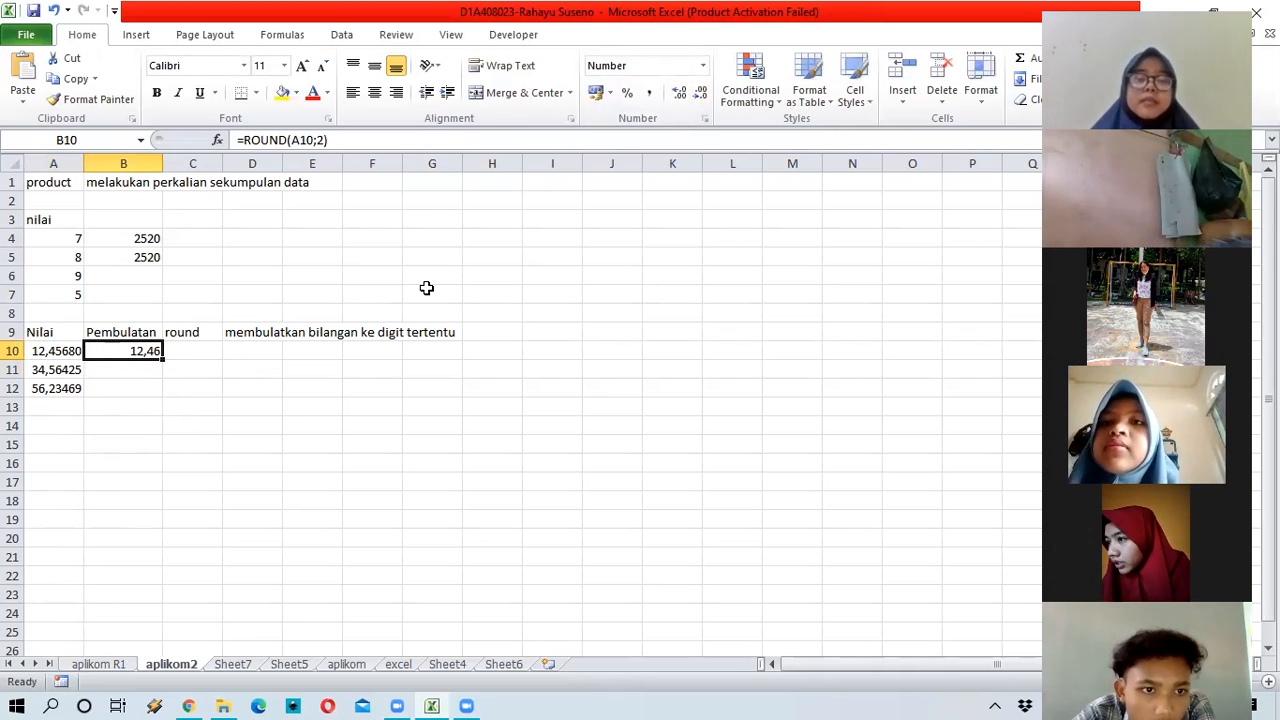
# Step: Fill the ROUND formula down to B12, giving 34,56 and 56,23
pyautogui.click(139, 364)
pyautogui.click(129, 355)
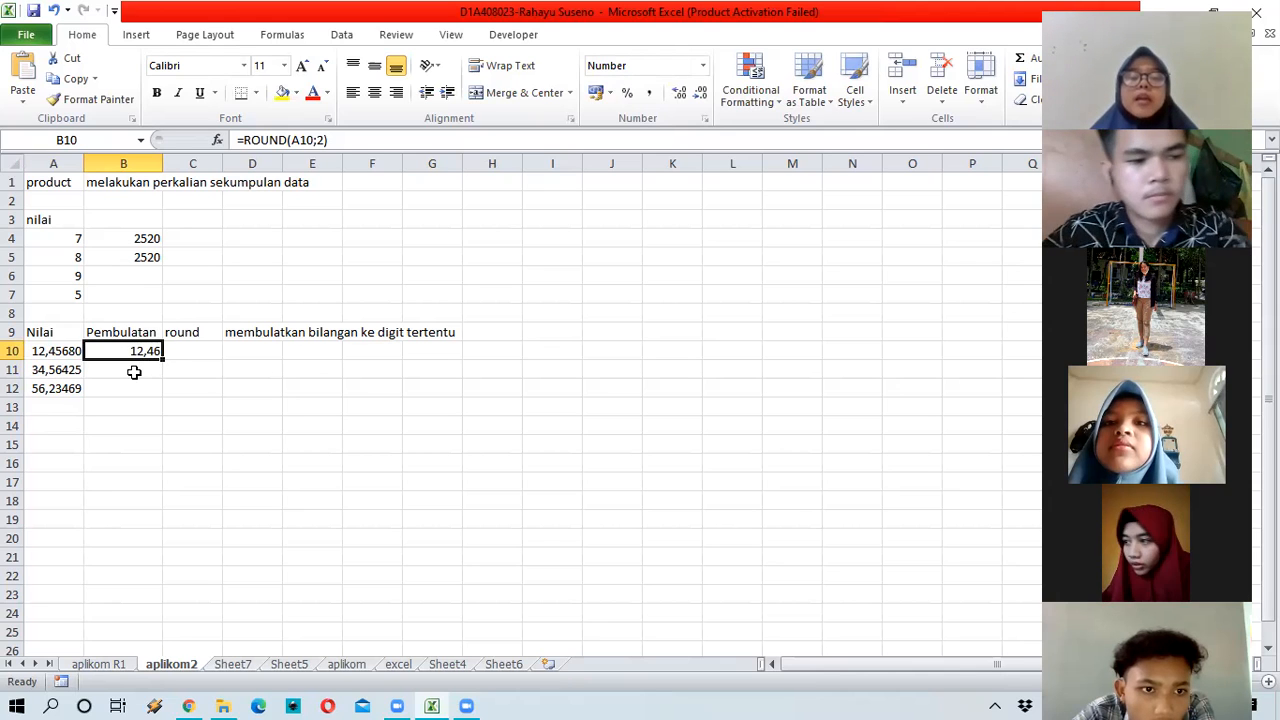
pyautogui.click(134, 371)
pyautogui.click(158, 356)
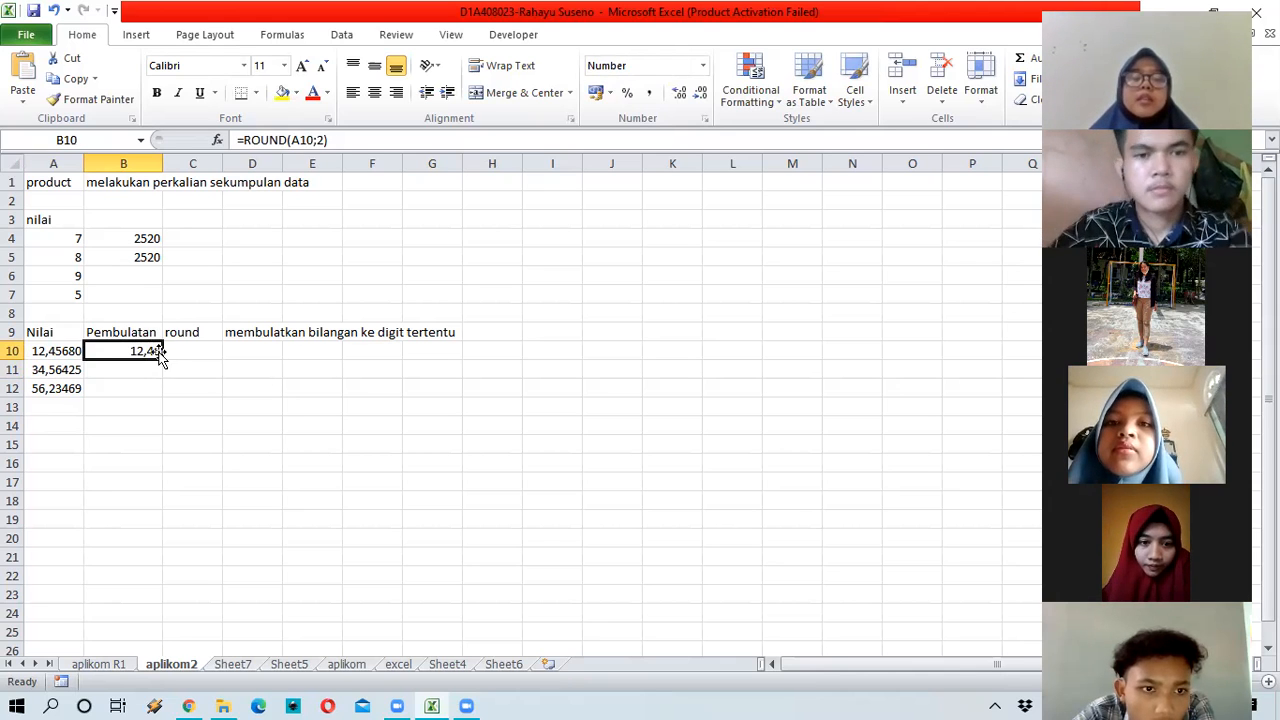
pyautogui.moveTo(162, 359); pyautogui.dragTo(155, 391)
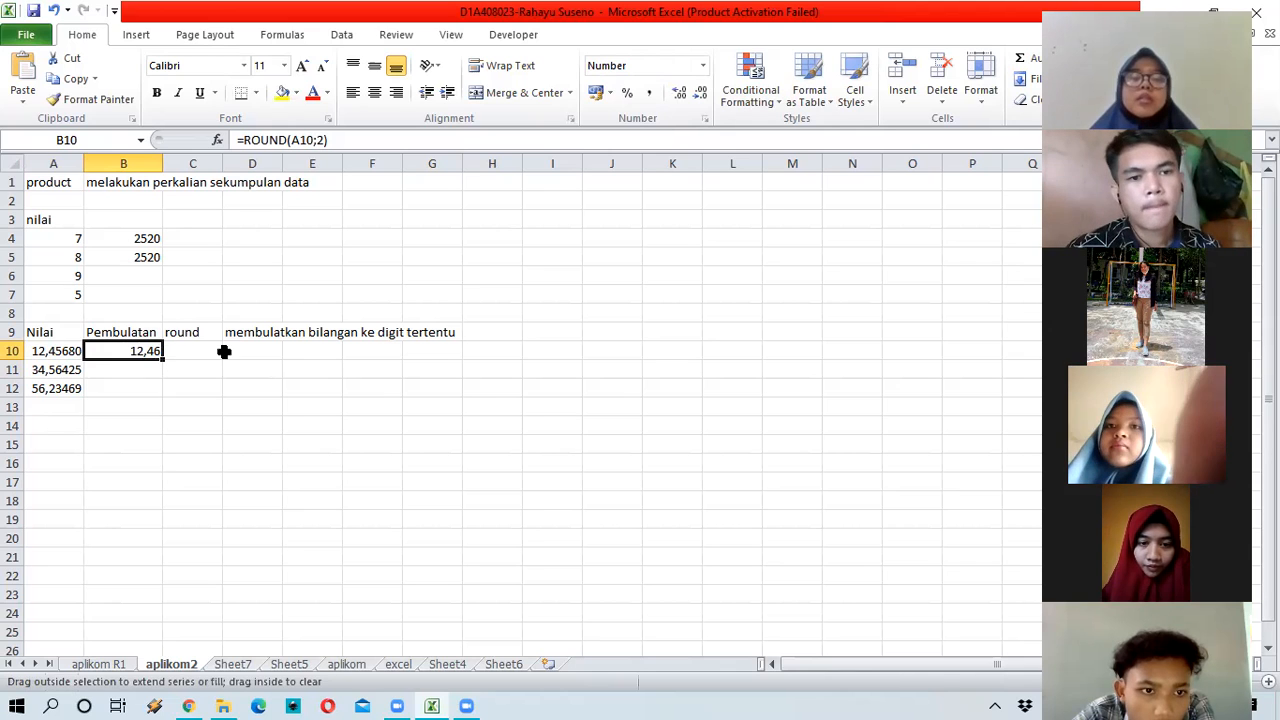
pyautogui.moveTo(224, 351); pyautogui.dragTo(150, 388)
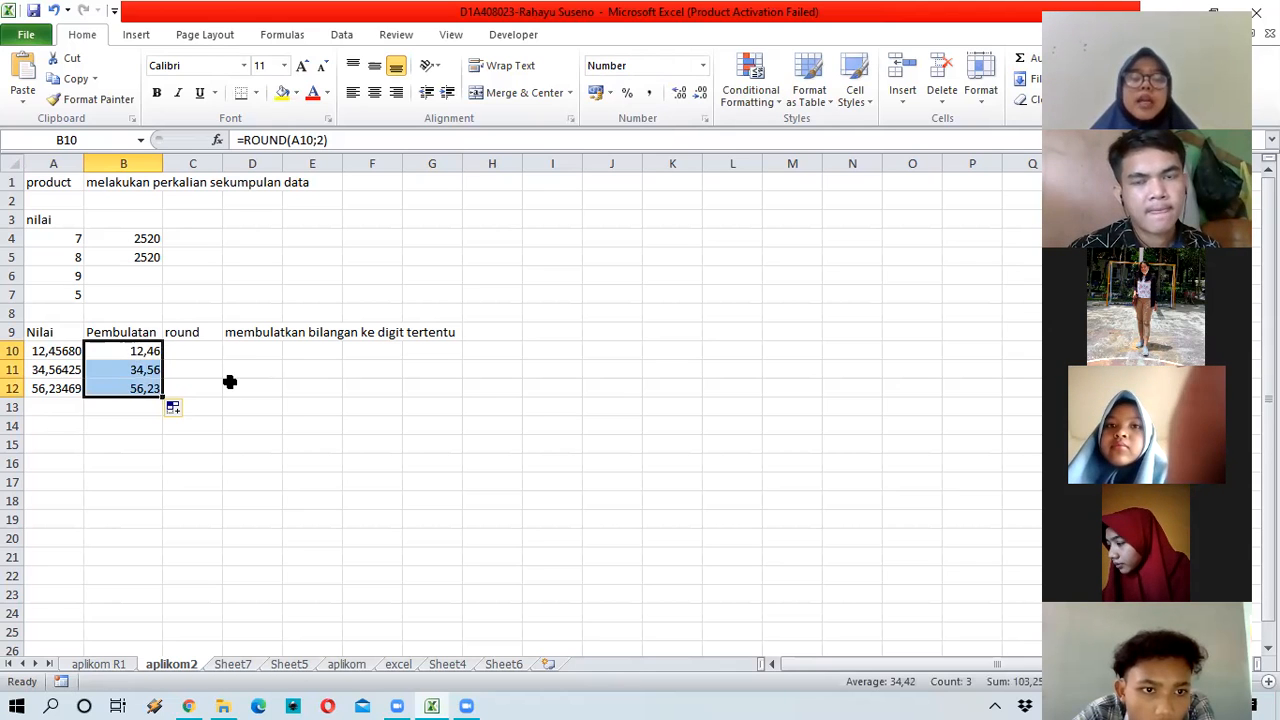
pyautogui.press('Right')
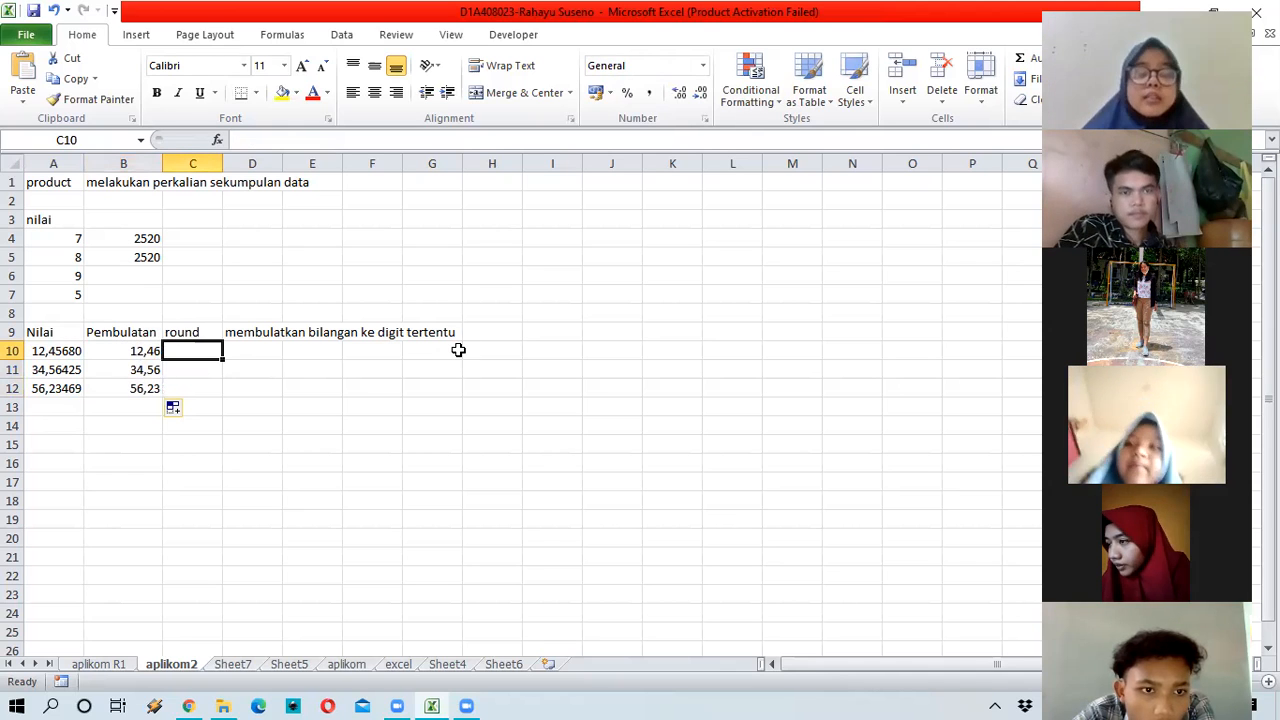
# Step: Enter =ROUND(B10;3) in C10 and show one more decimal place
pyautogui.write('=')
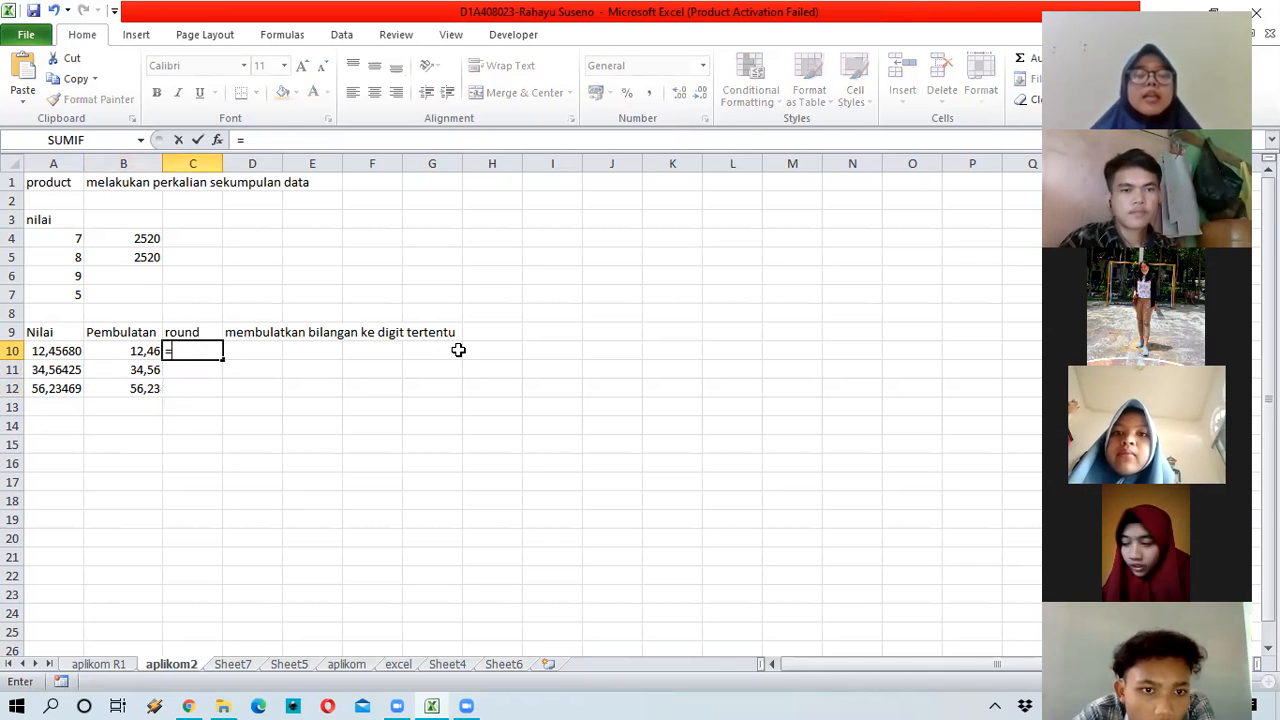
pyautogui.write('ro')
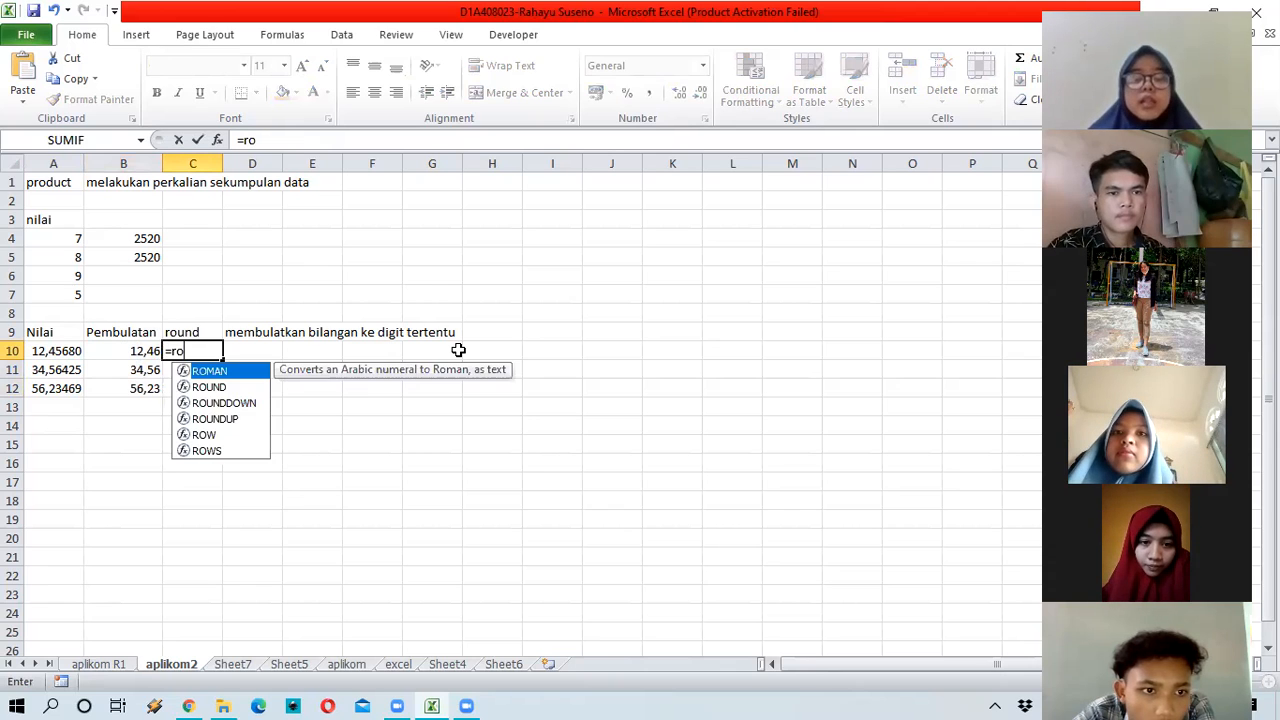
pyautogui.write('und')
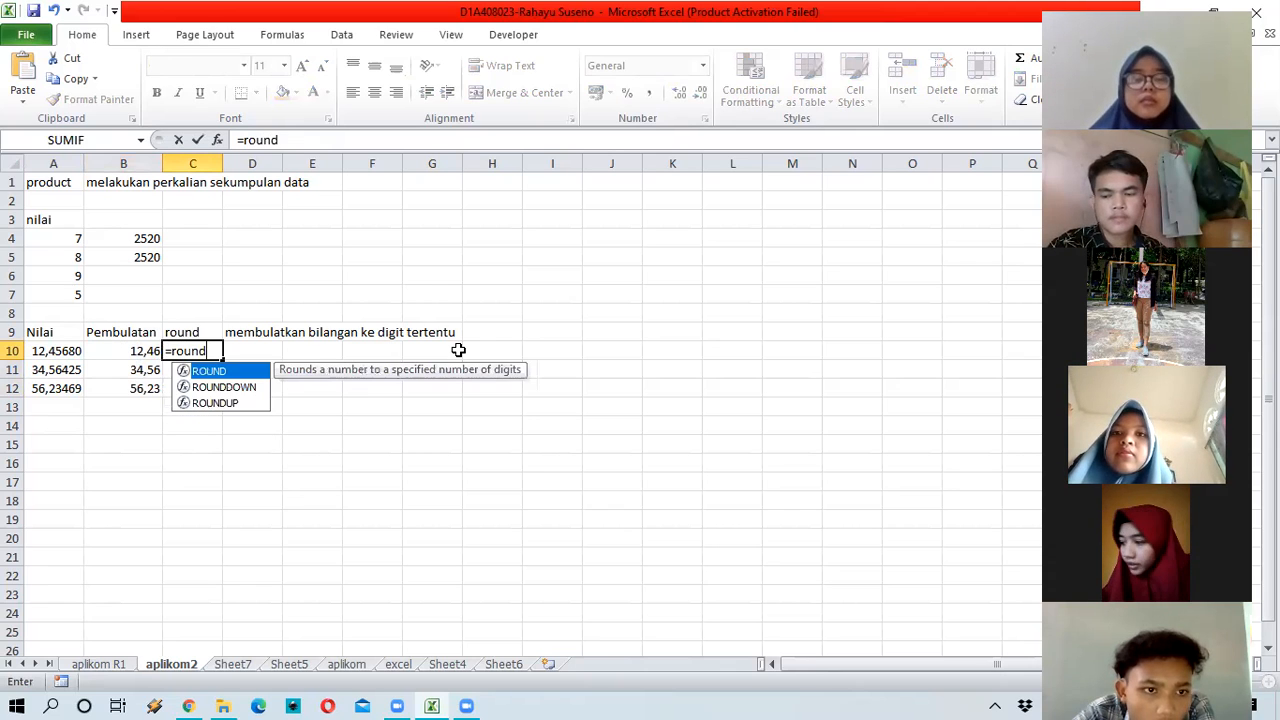
pyautogui.write('(')
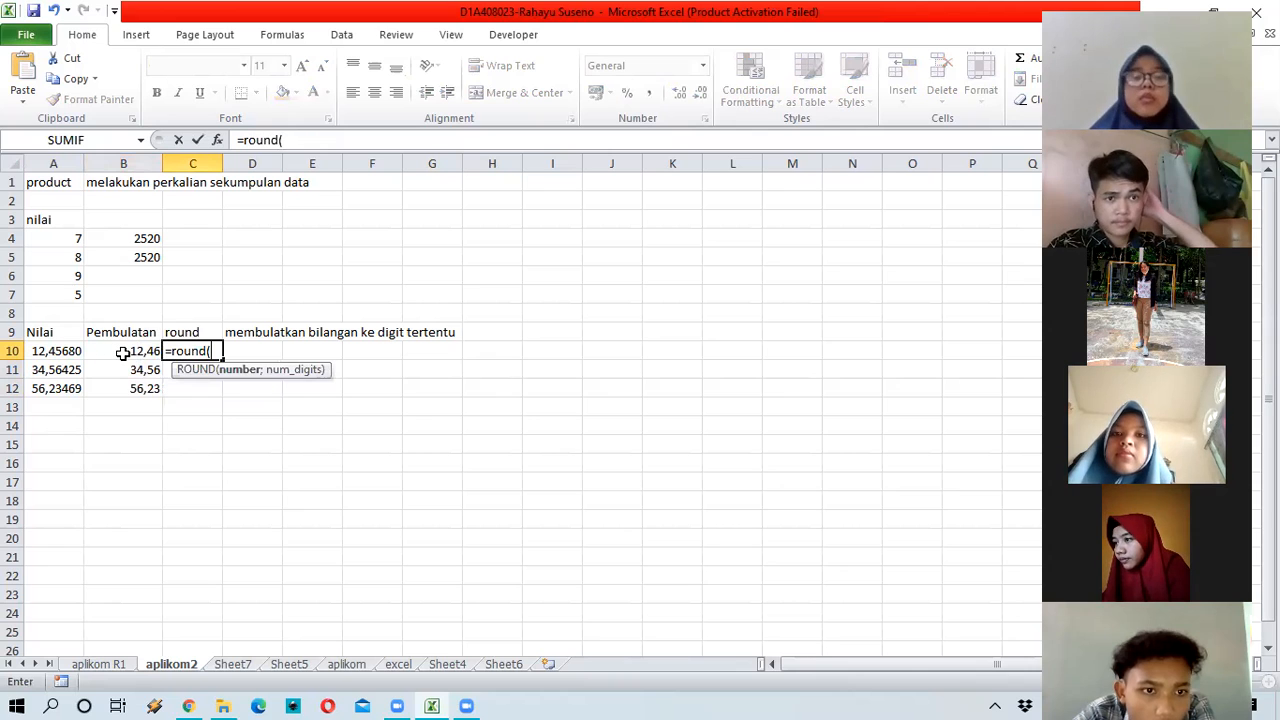
pyautogui.click(122, 352)
pyautogui.write(';')
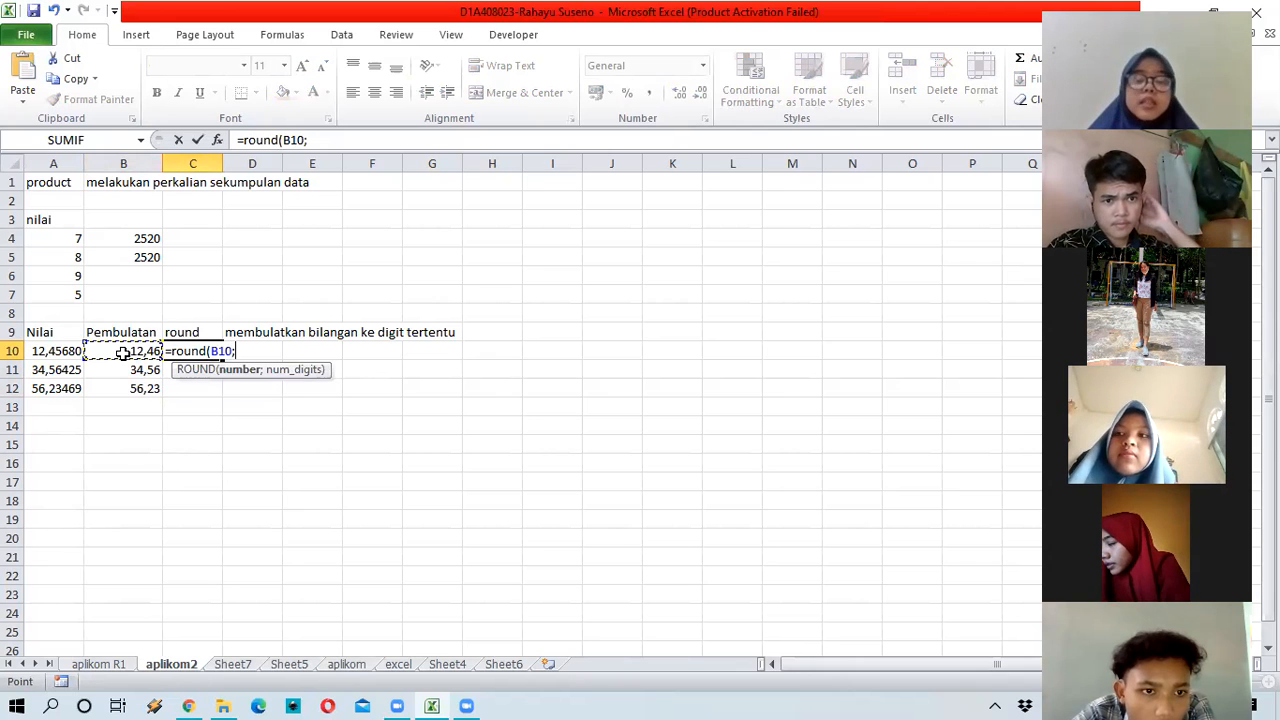
pyautogui.write('3')
pyautogui.press('Return')
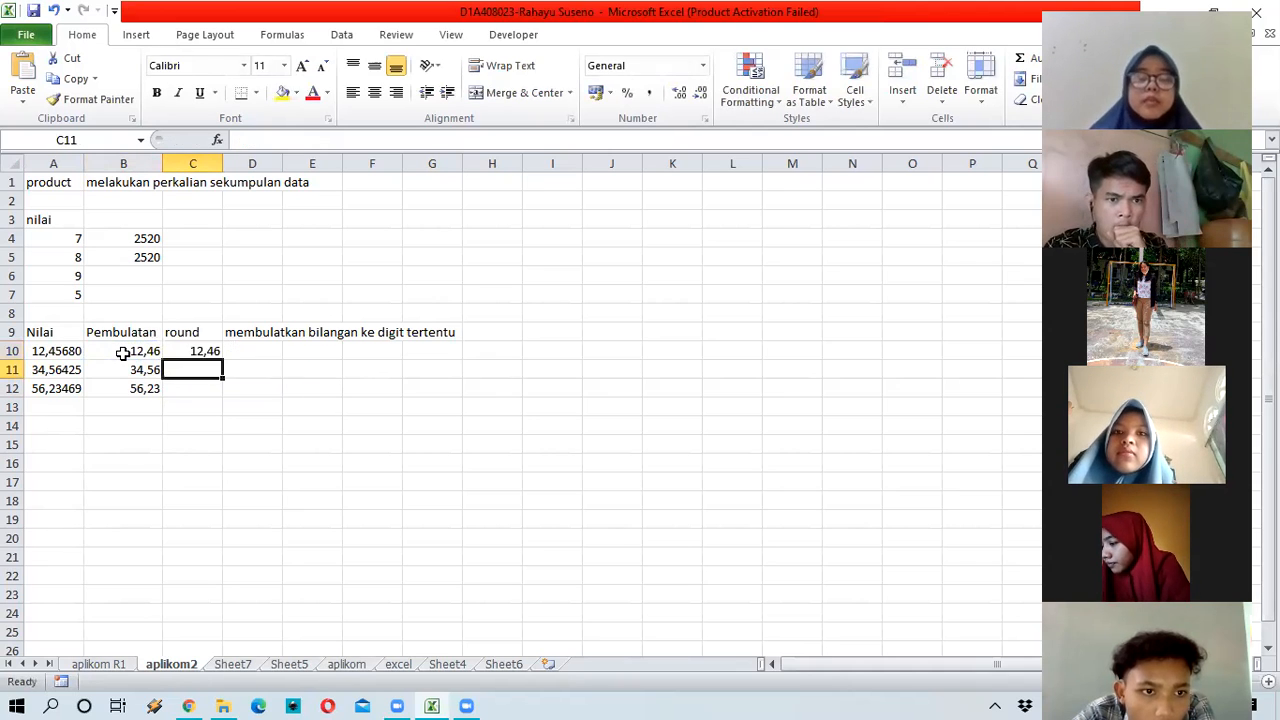
pyautogui.press('Up')
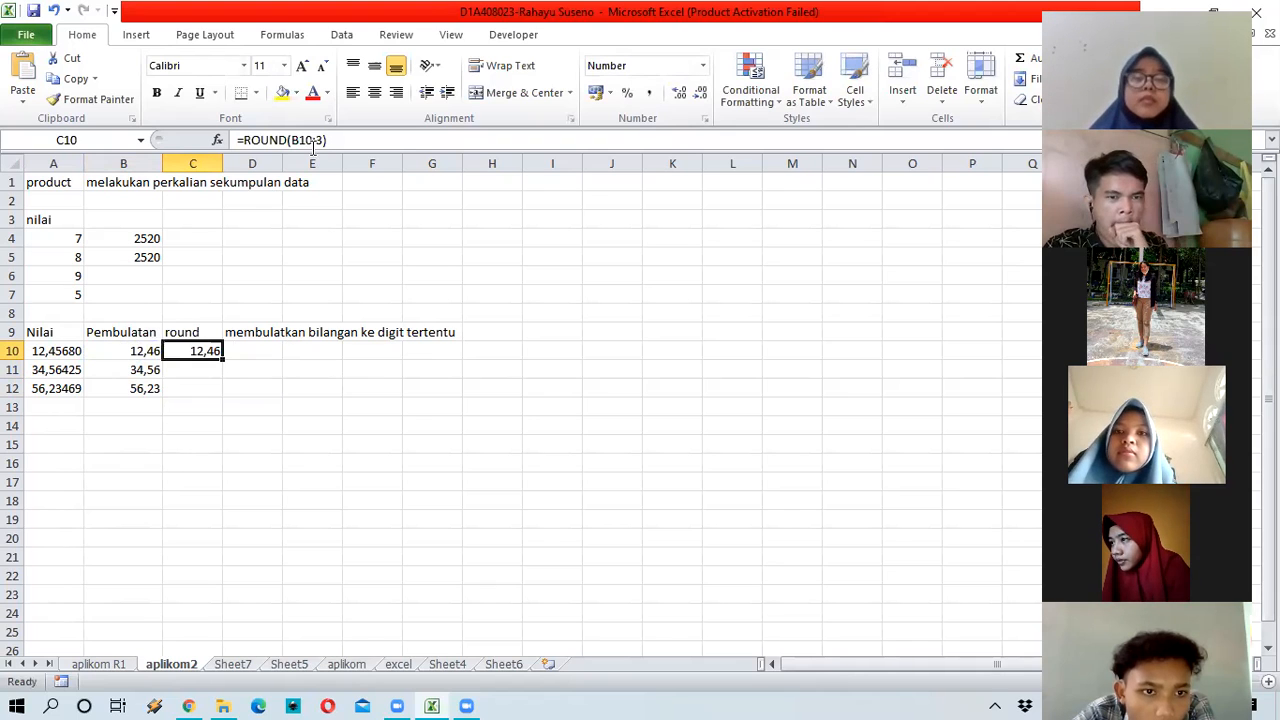
pyautogui.click(683, 97)
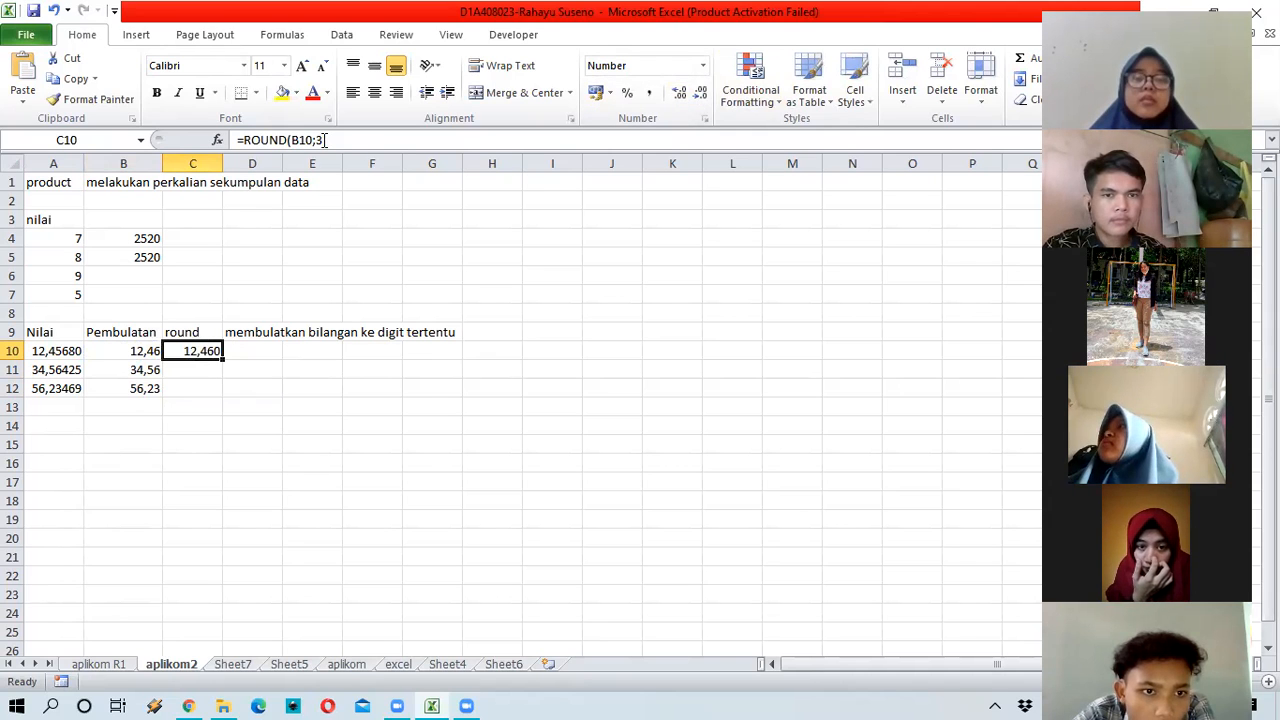
# Step: Edit the C10 formula to drop its digit count, then clear C10 entirely
pyautogui.click(364, 143)
pyautogui.press('Left')
pyautogui.press('BackSpace')
pyautogui.press('Return')
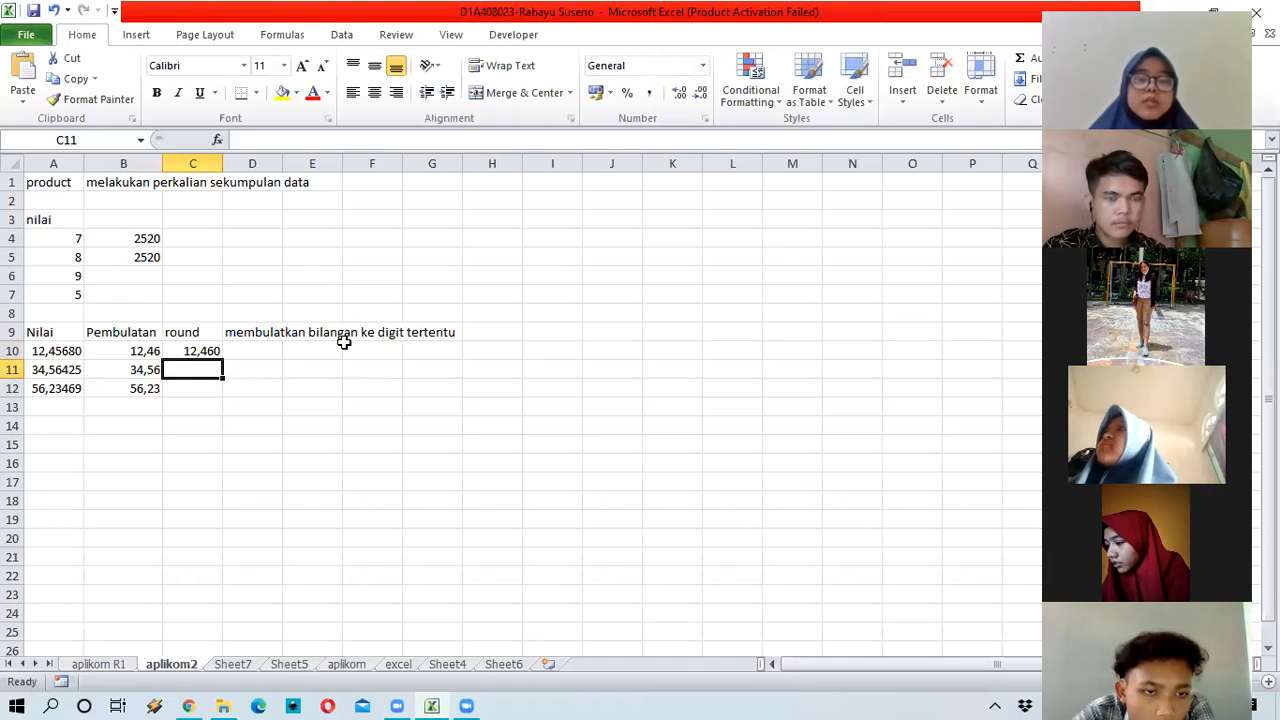
pyautogui.press('Up')
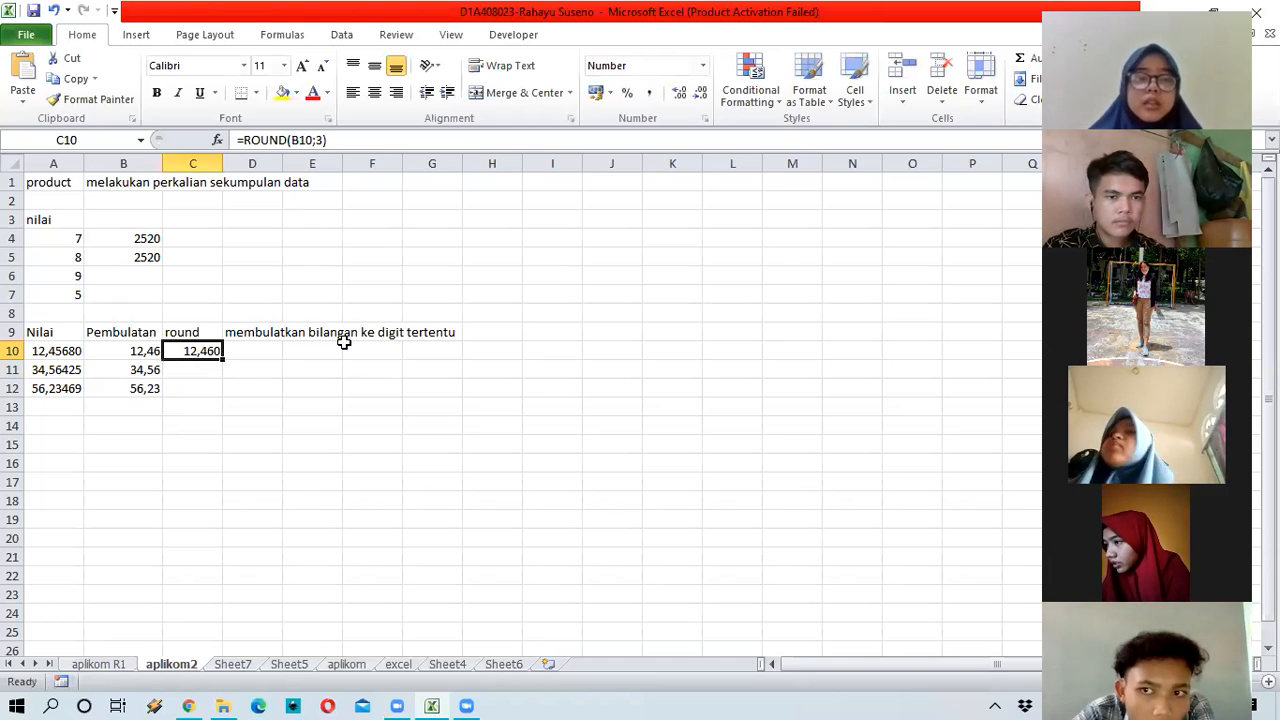
pyautogui.press('Delete')
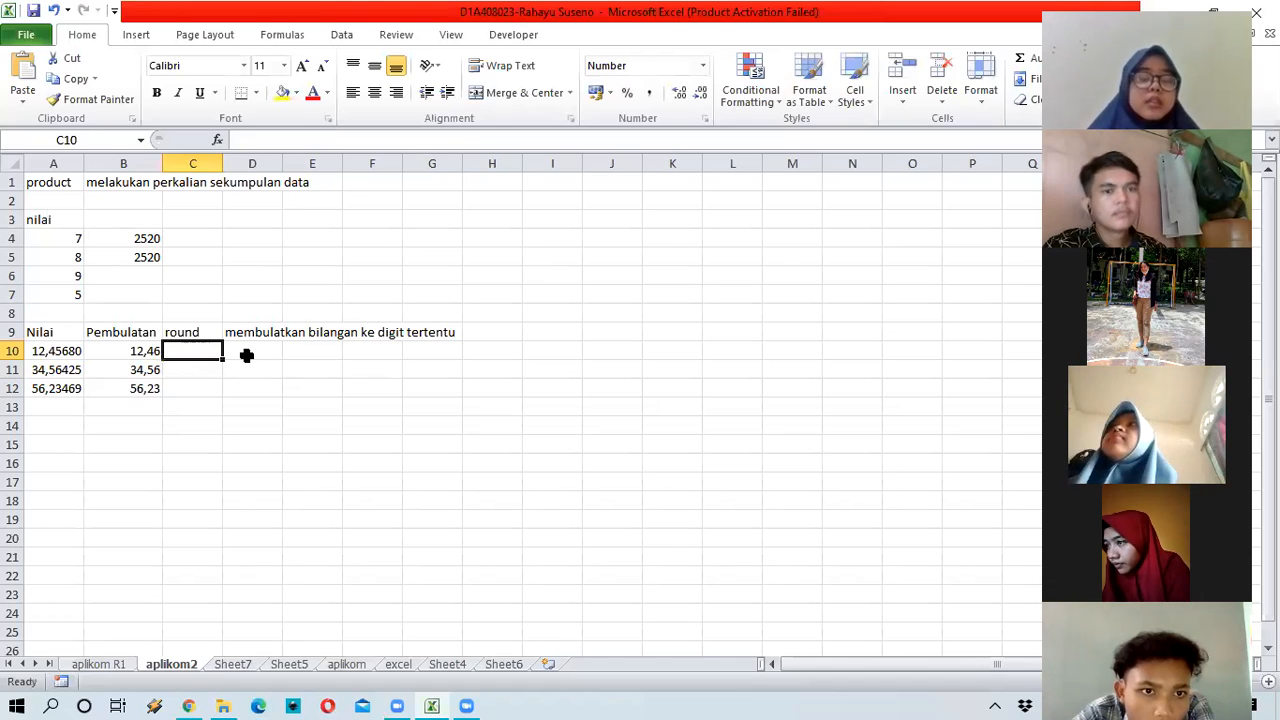
# Step: Enter =ROUND(A10;3) in C10, showing 12,457
pyautogui.write('=')
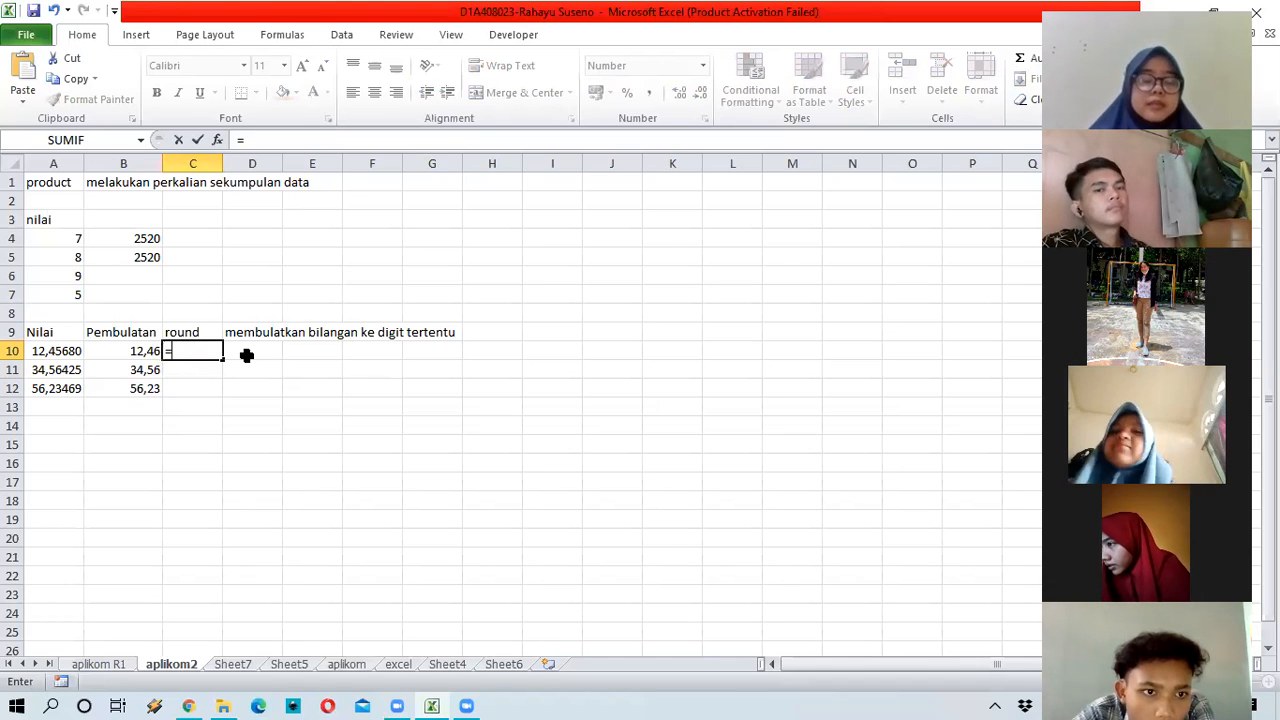
pyautogui.write('roun')
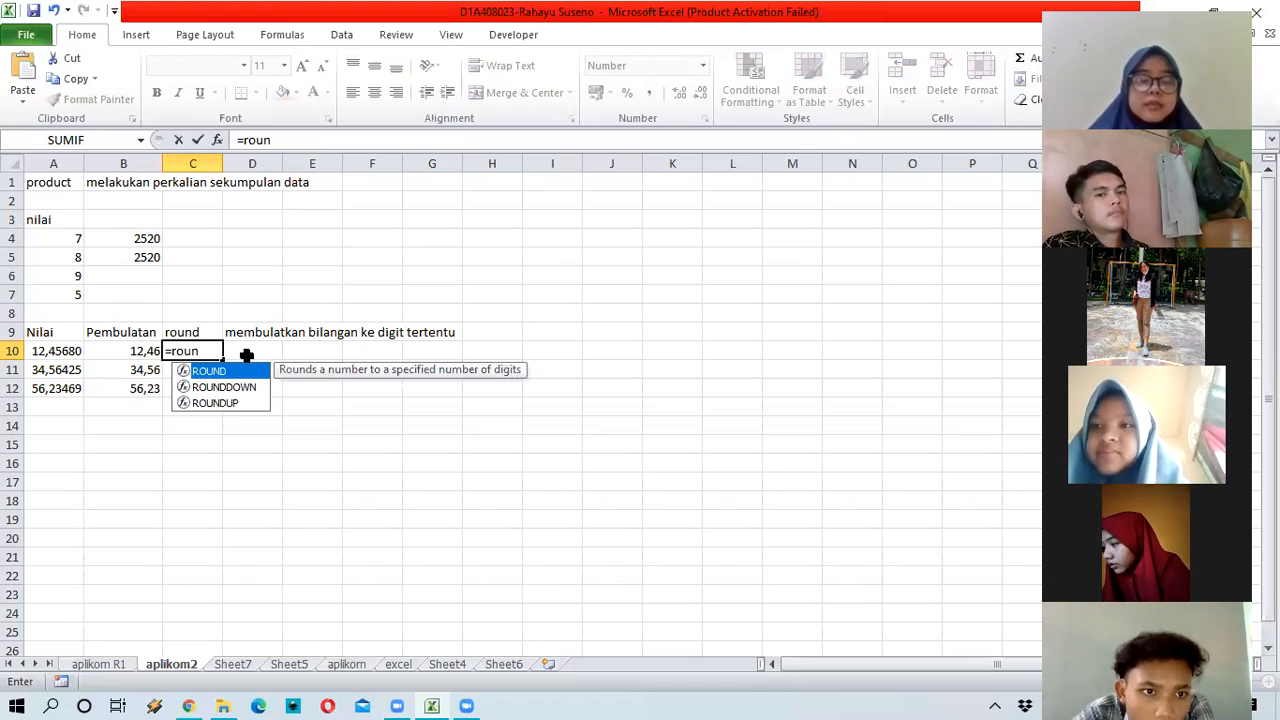
pyautogui.write('d')
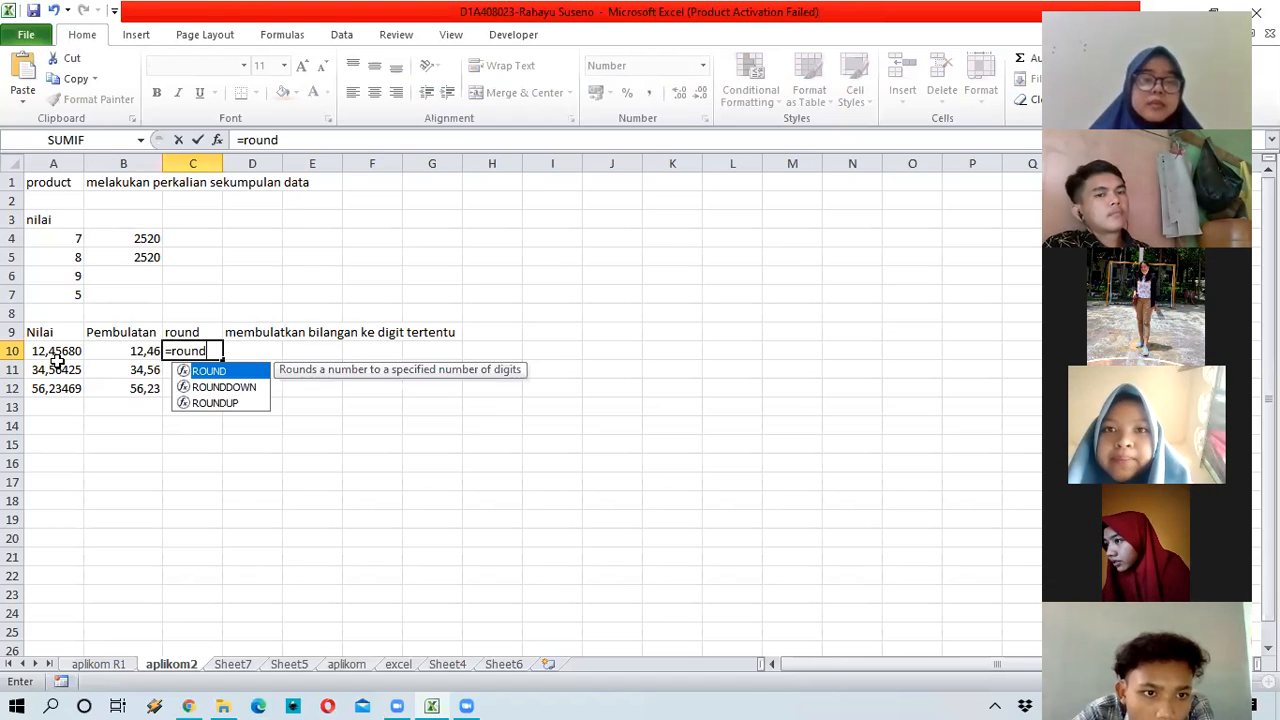
pyautogui.write('(A10;')
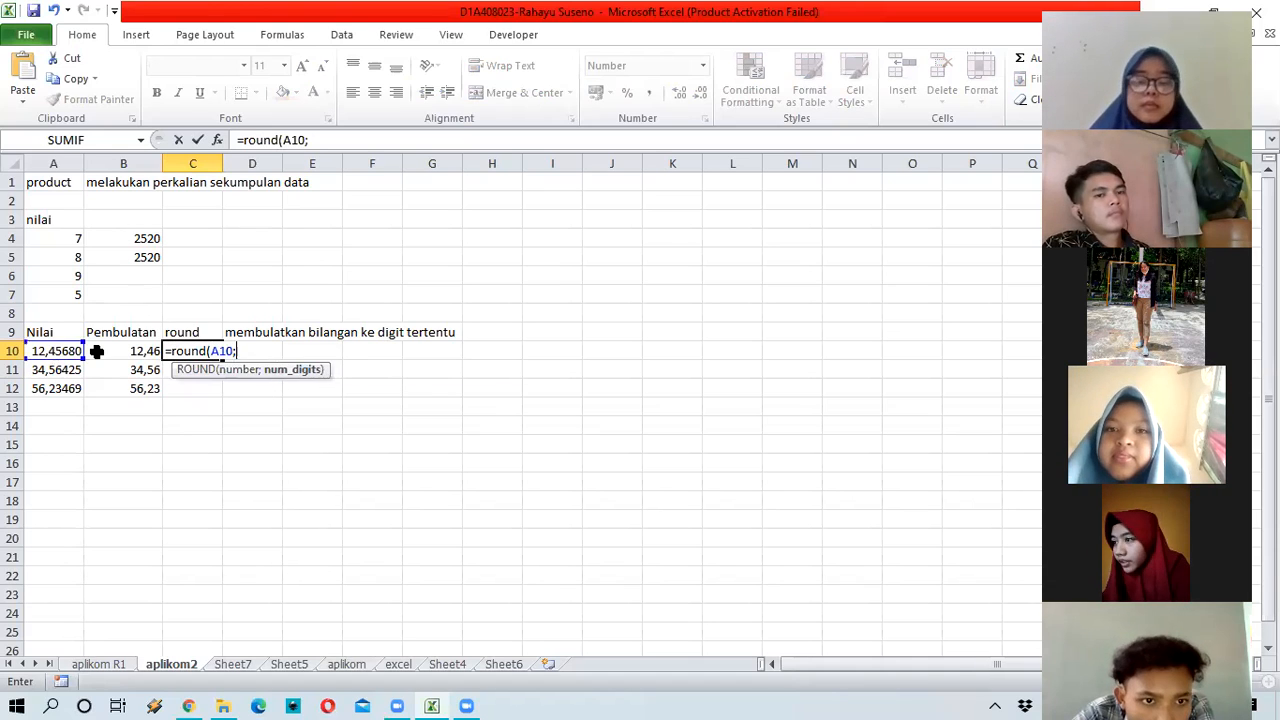
pyautogui.write('3')
pyautogui.press('Return')
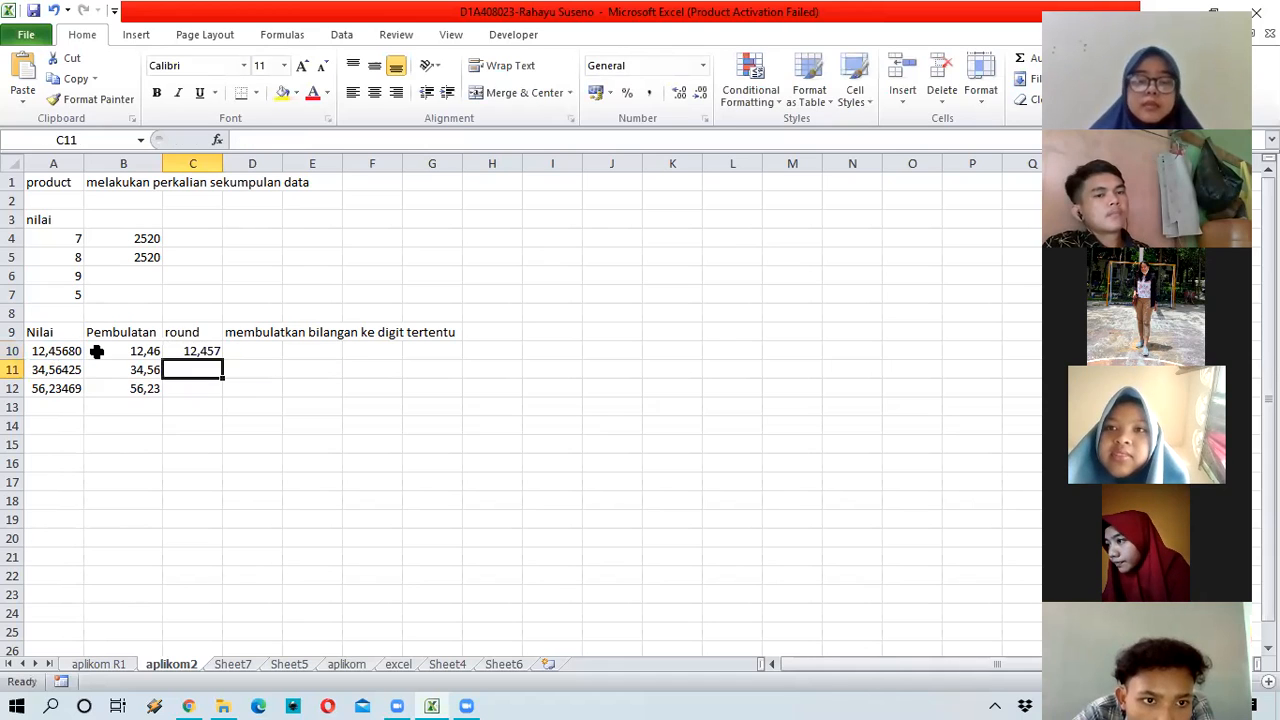
pyautogui.click(208, 349)
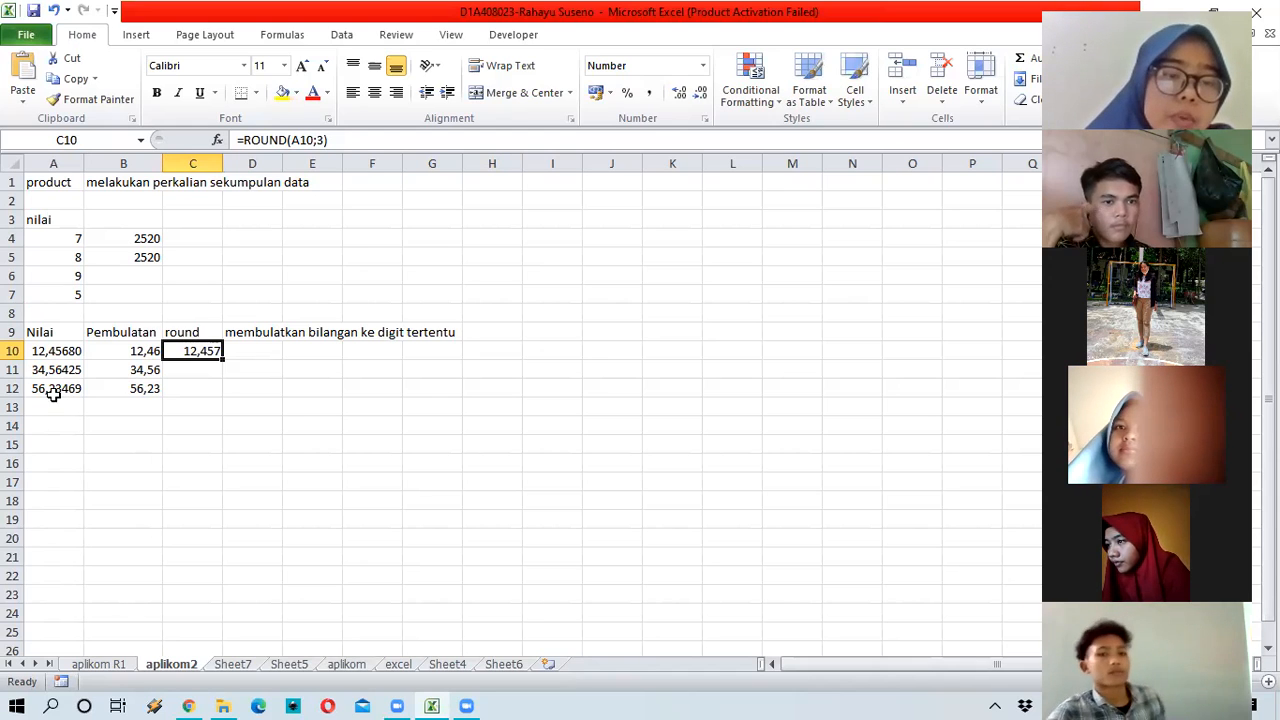
pyautogui.click(141, 395)
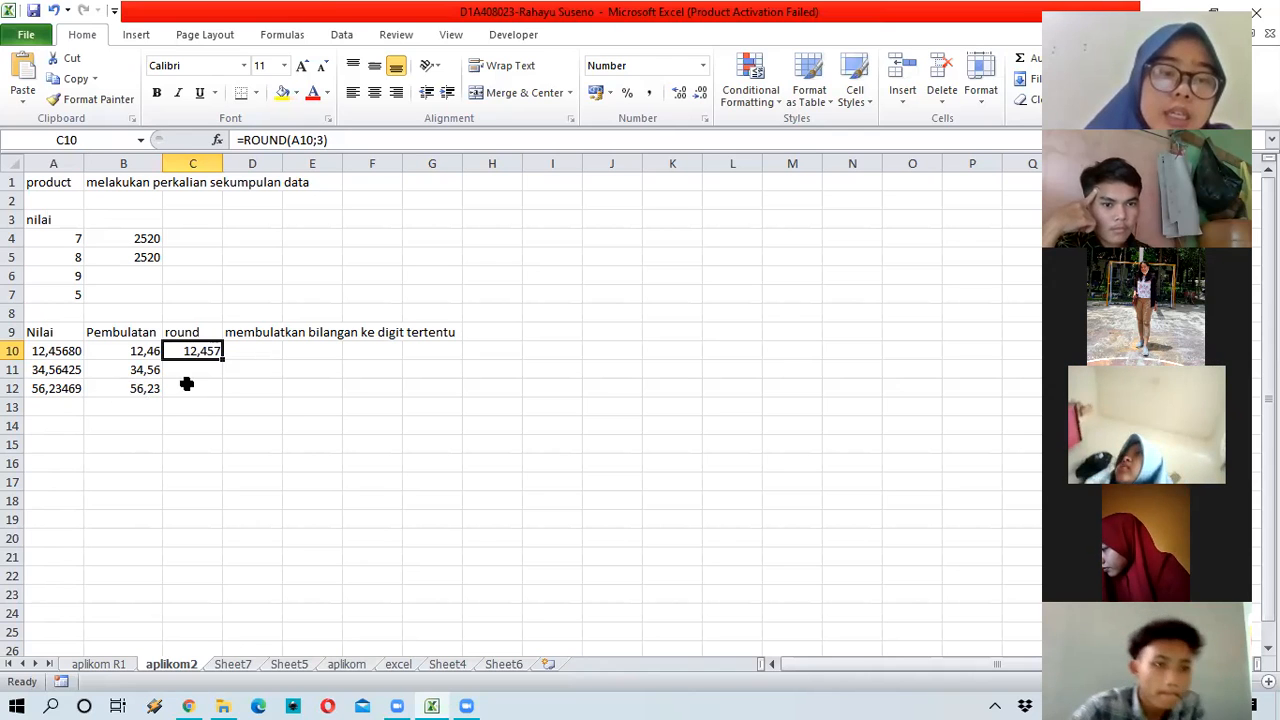
pyautogui.click(206, 358)
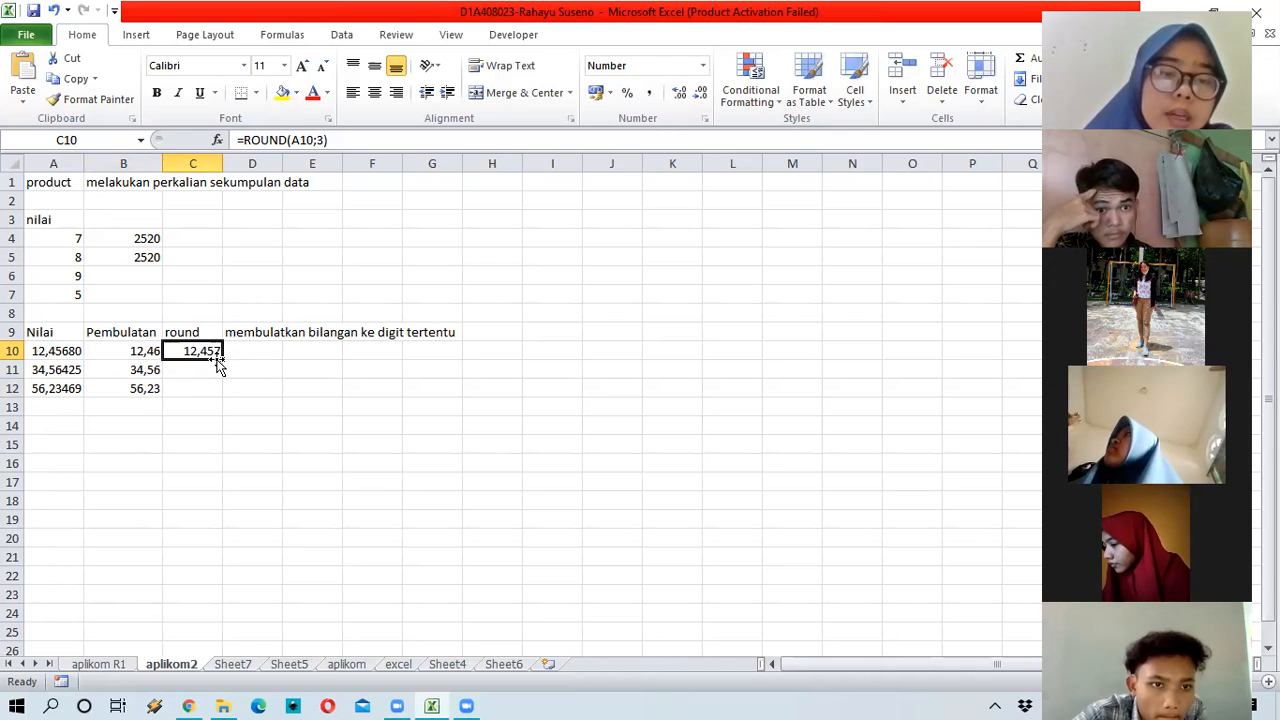
# Step: Fill the 3-digit ROUND formula down to C12, giving 34,564 and 56,235
pyautogui.moveTo(220, 362); pyautogui.dragTo(205, 390)
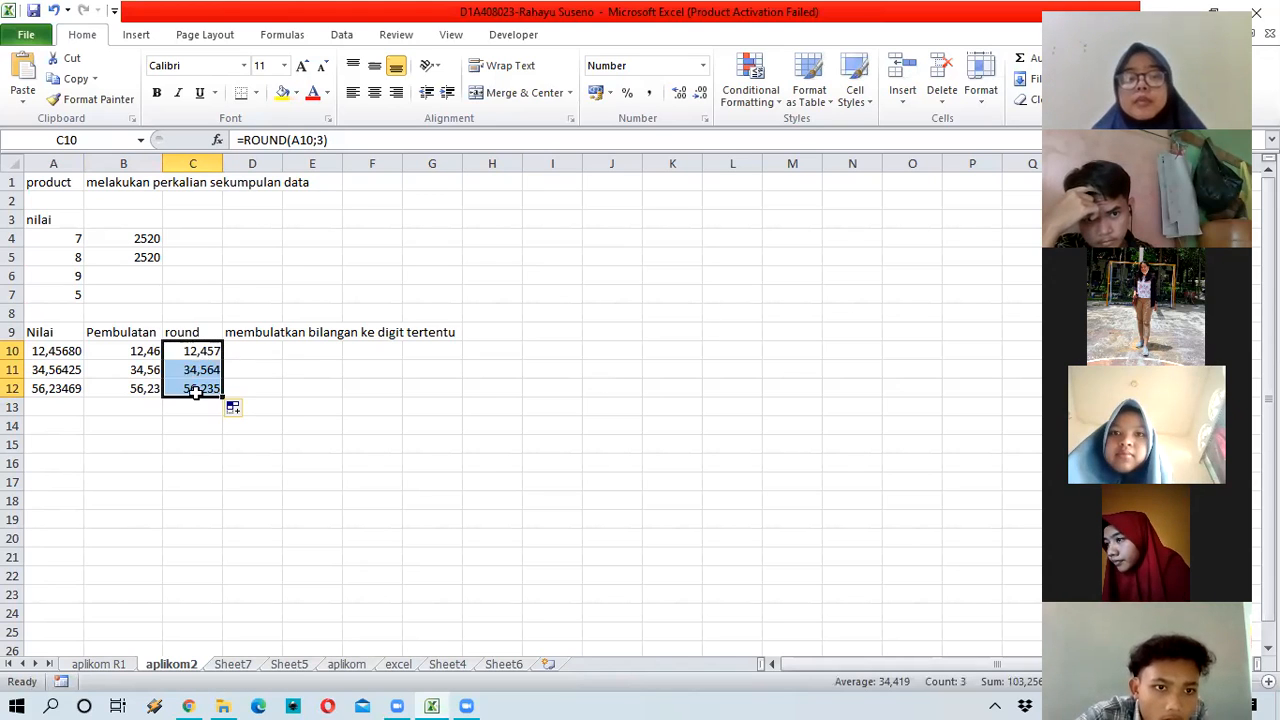
pyautogui.press('Down')
pyautogui.press('Down')
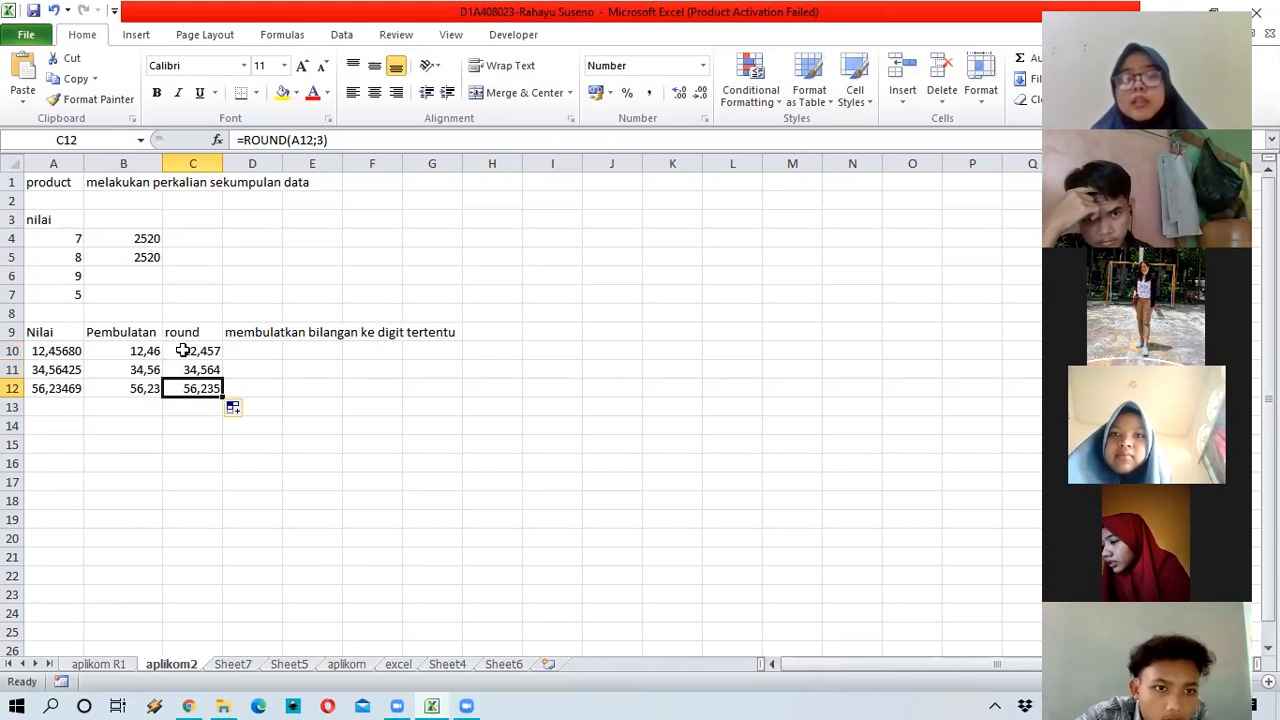
pyautogui.press('Up')
pyautogui.press('Right')
pyautogui.click(182, 350)
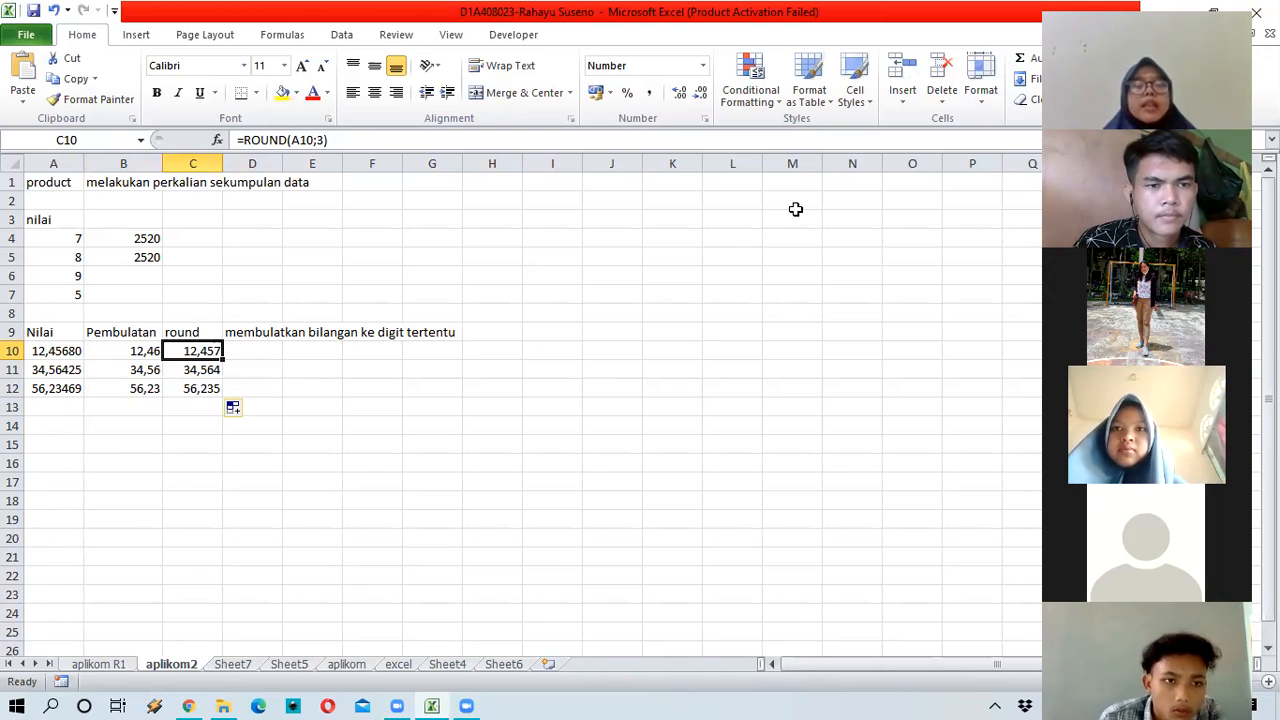
pyautogui.click(142, 351)
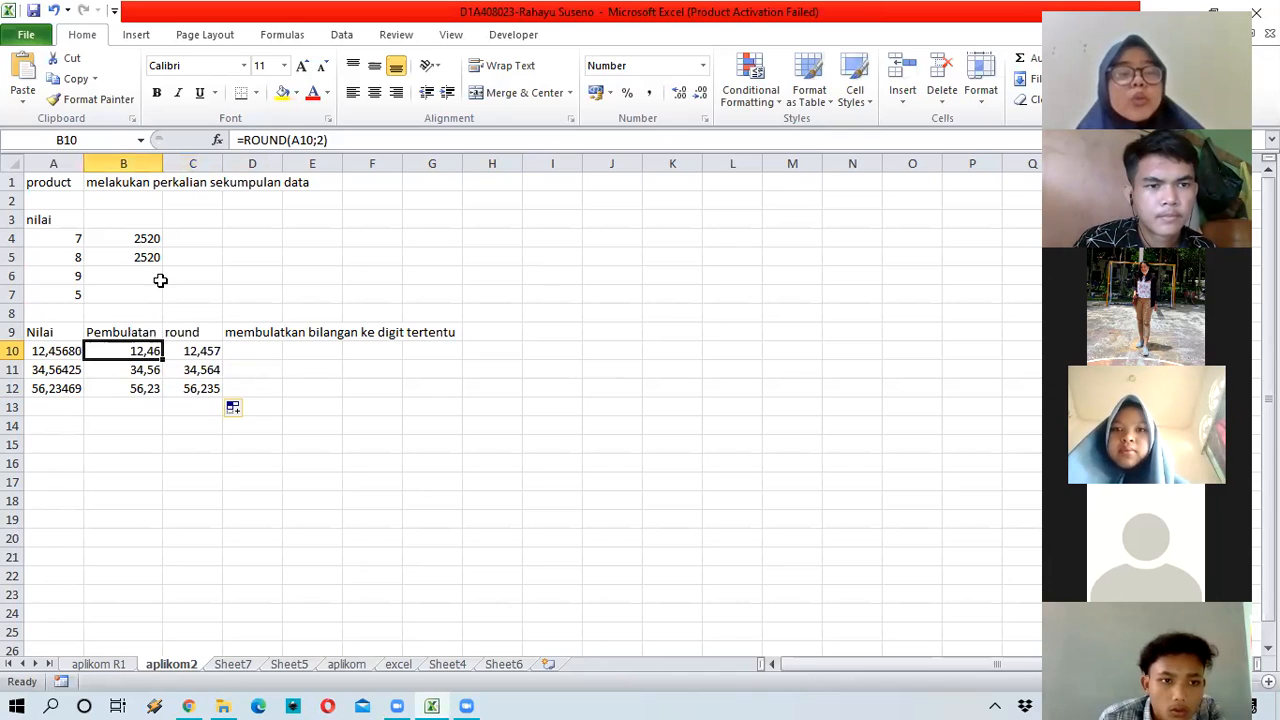
pyautogui.click(62, 358)
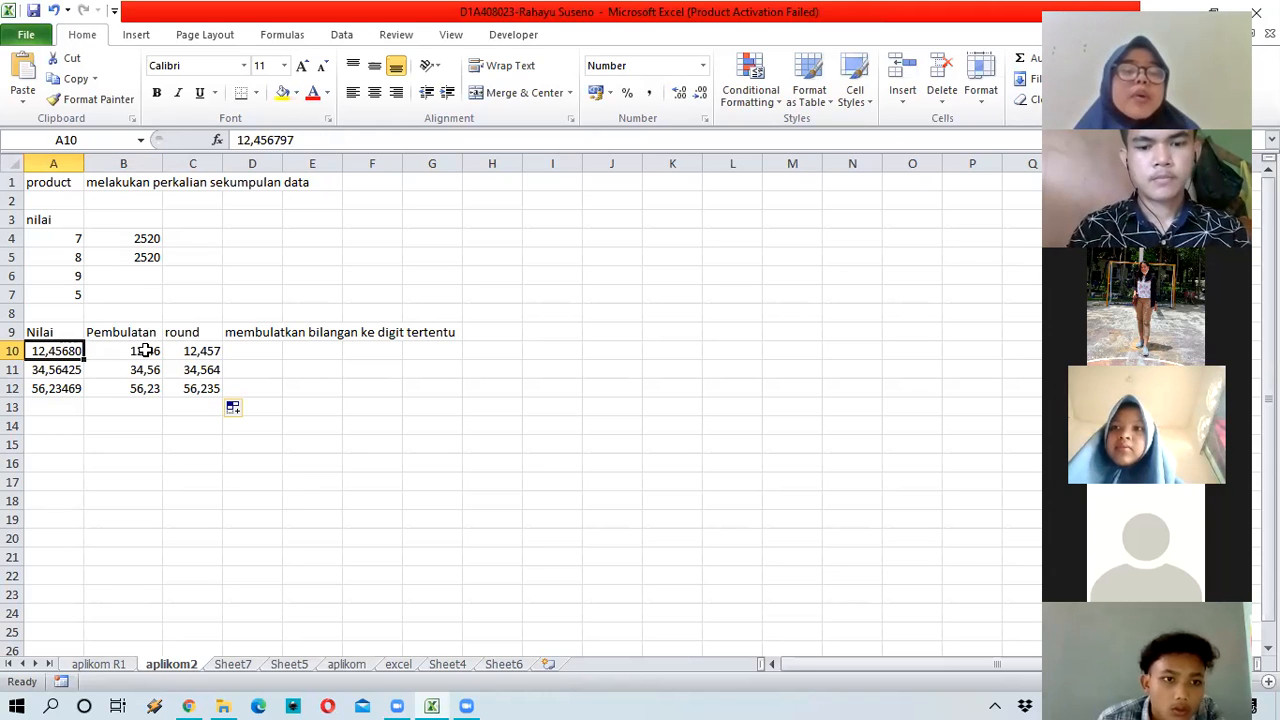
pyautogui.click(145, 350)
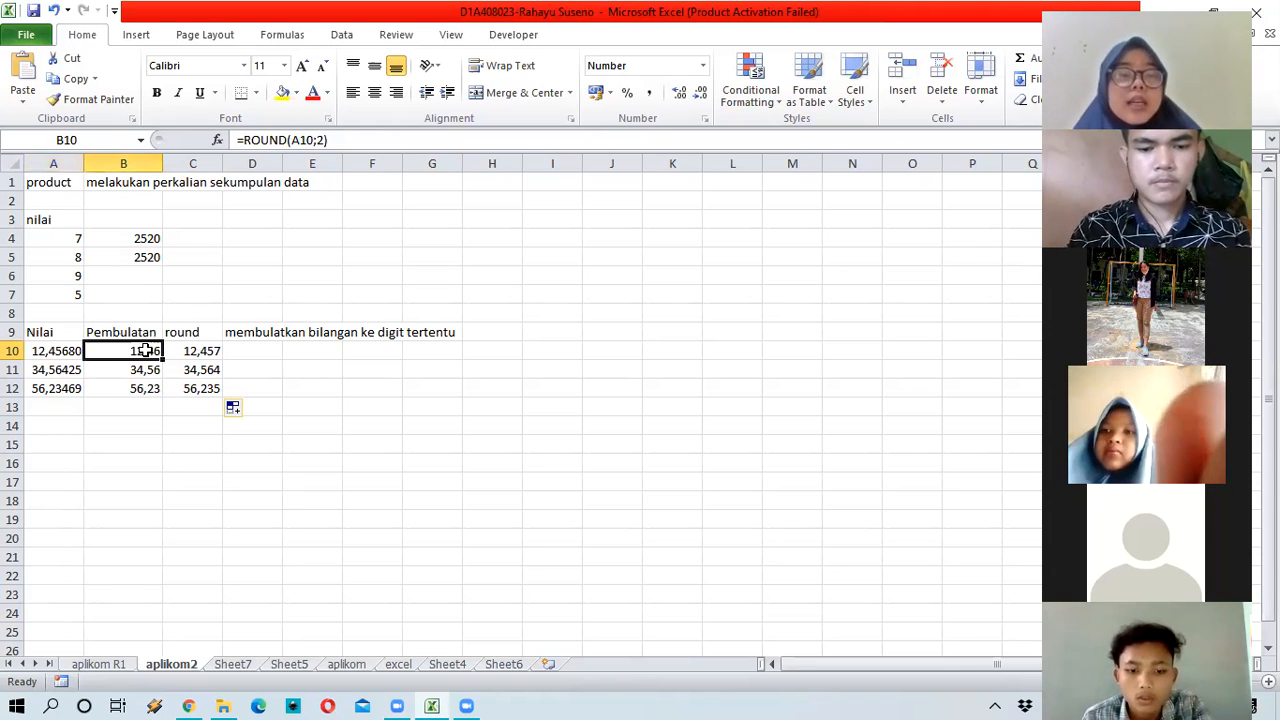
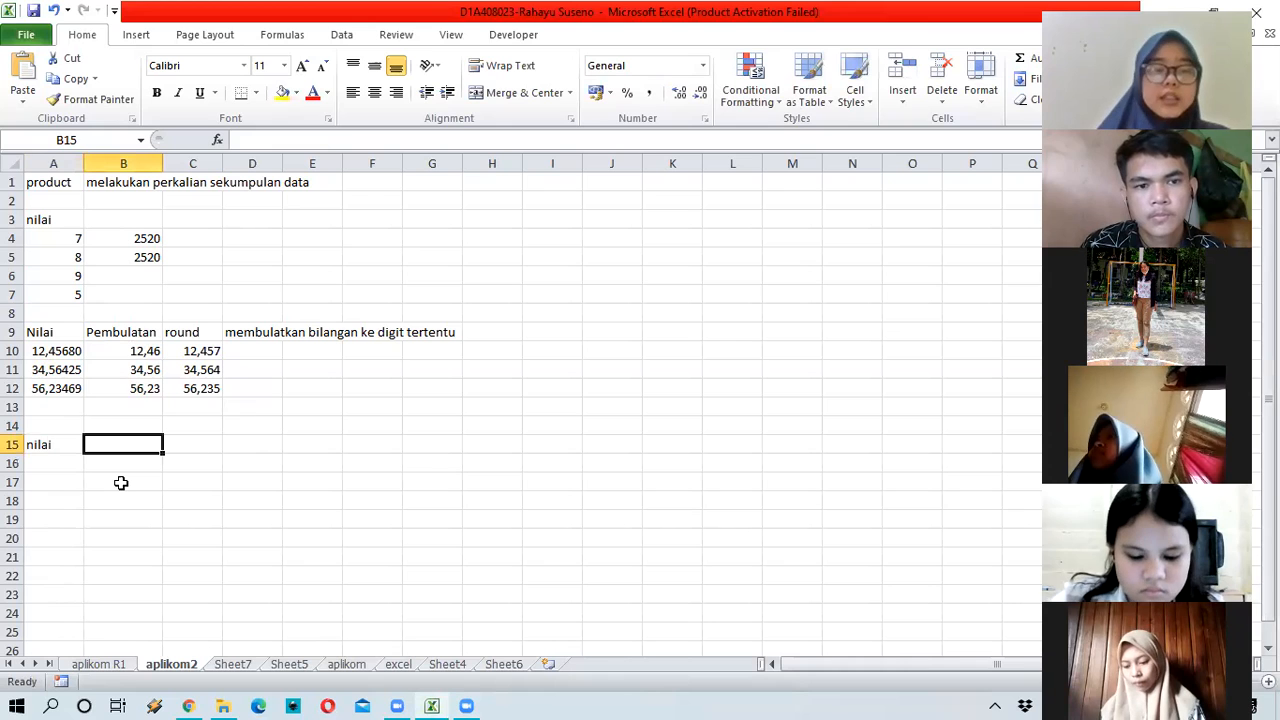
# Step: Head B15 'akar' and enter the values 9, 16, 25 and 36 in A16:A19
pyautogui.write('akar')
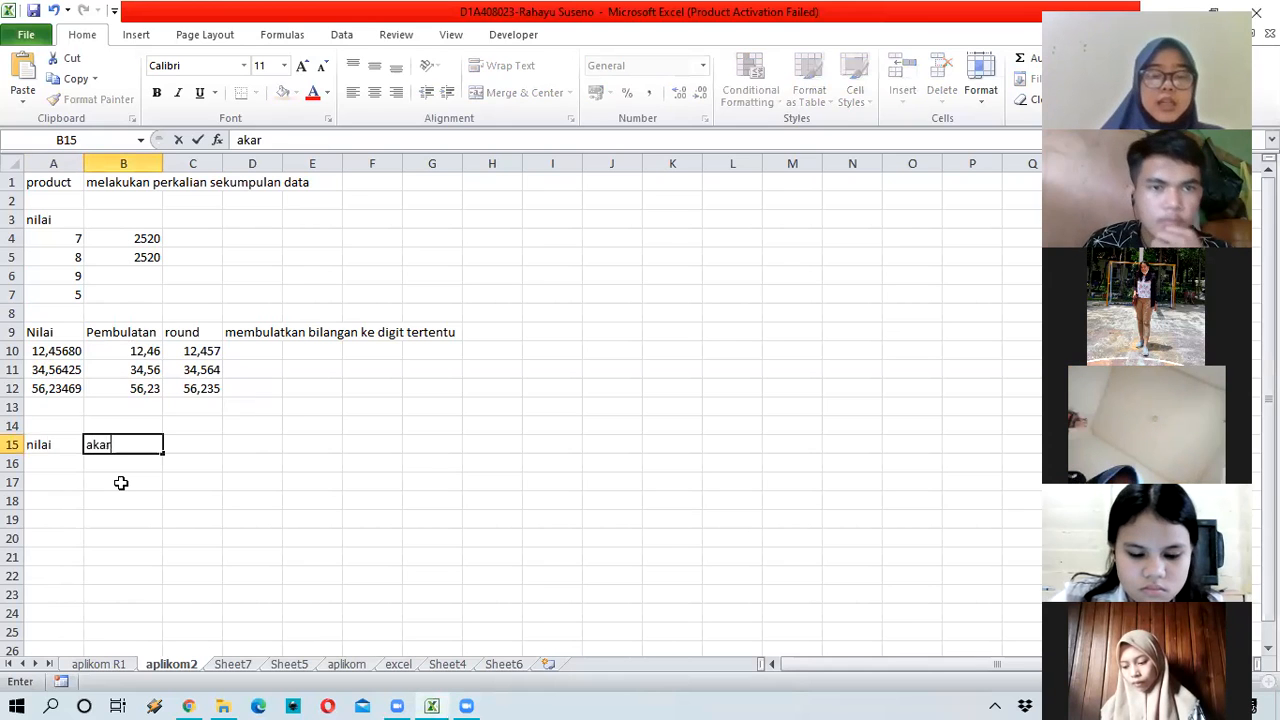
pyautogui.press('Return')
pyautogui.press('Left')
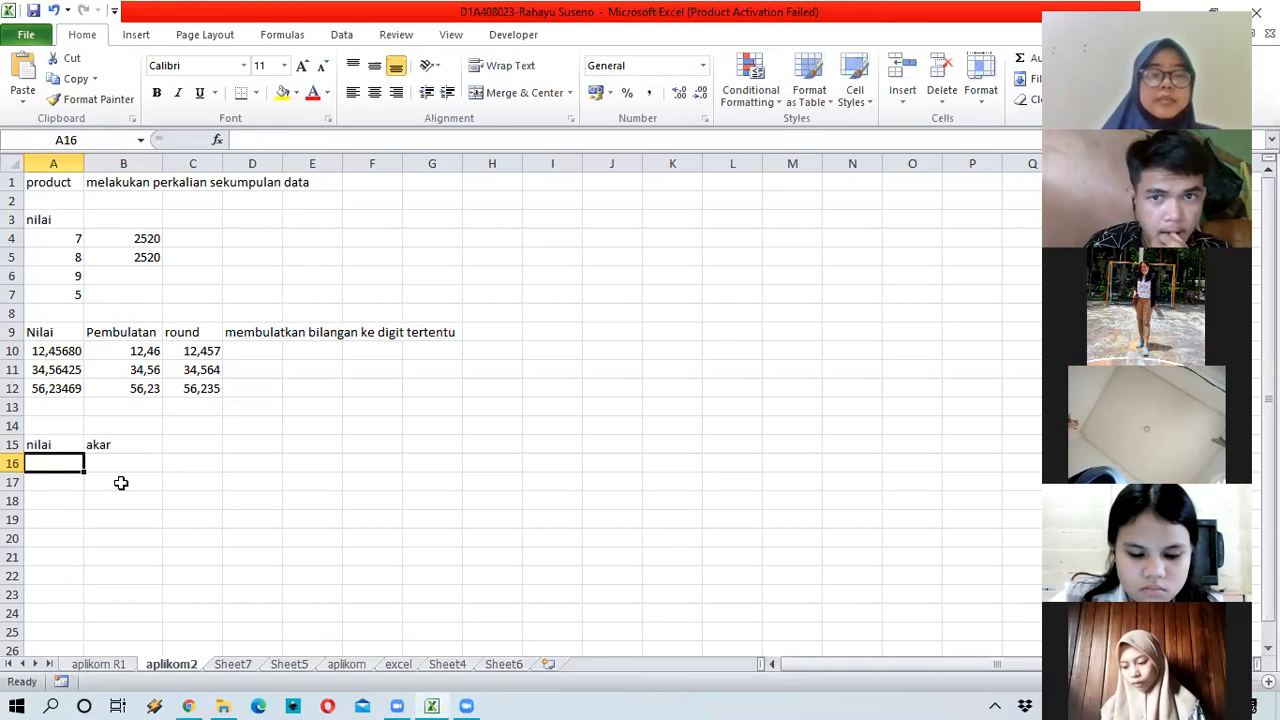
pyautogui.write('9')
pyautogui.press('Return')
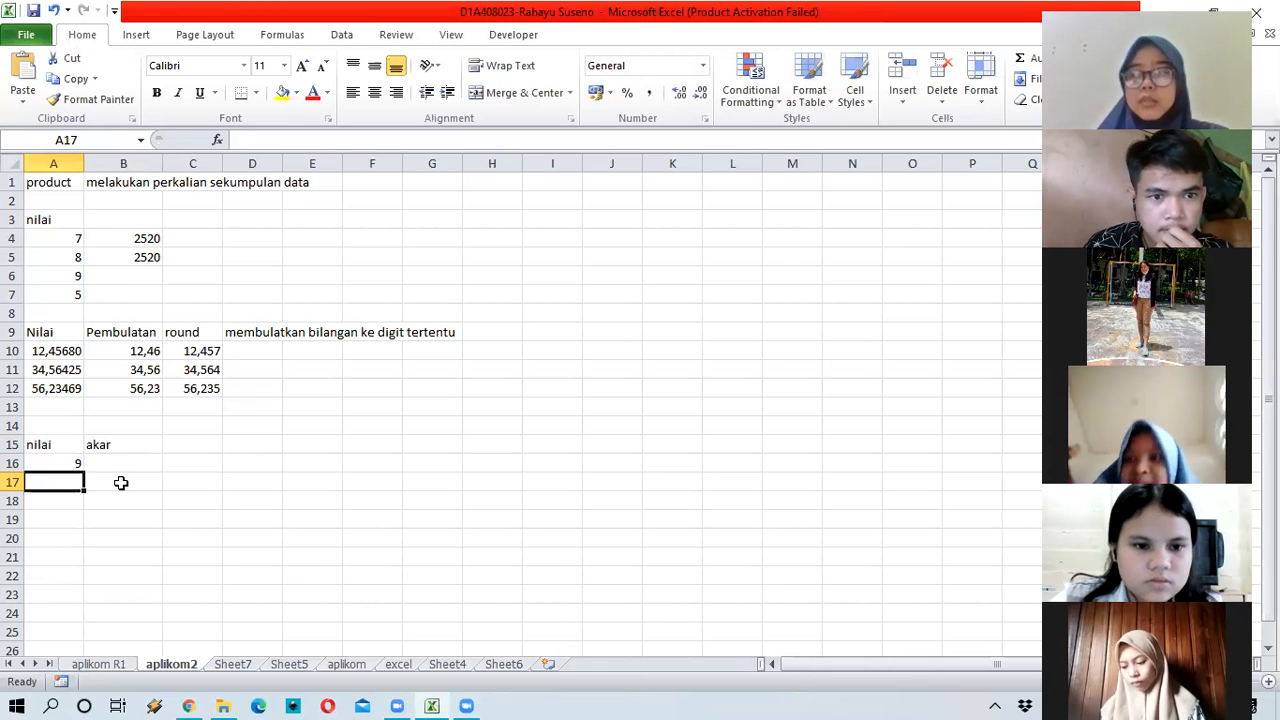
pyautogui.write('16')
pyautogui.press('Return')
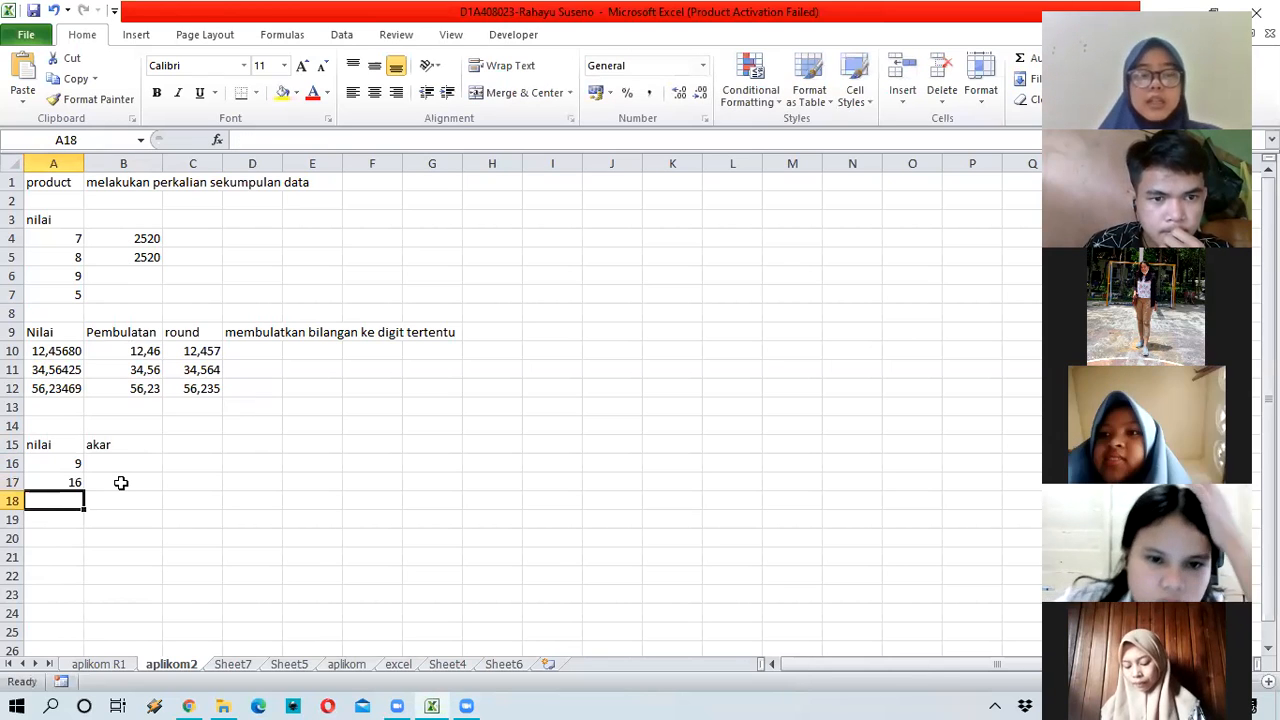
pyautogui.write('25')
pyautogui.press('Return')
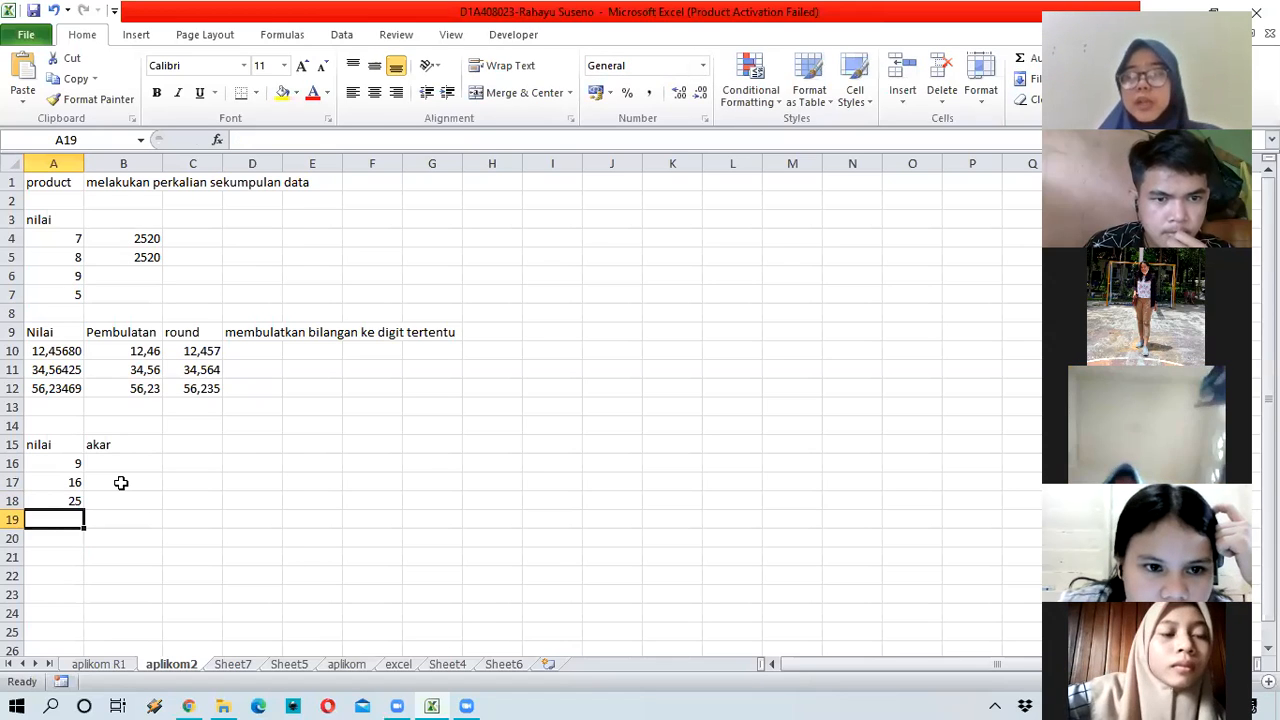
pyautogui.write('36')
pyautogui.press('Tab')
# Step: Move down to A21 and begin typing the SQRT label
pyautogui.press('Up')
pyautogui.press('Up')
pyautogui.press('Up')
pyautogui.press('Right')
pyautogui.press('Up')
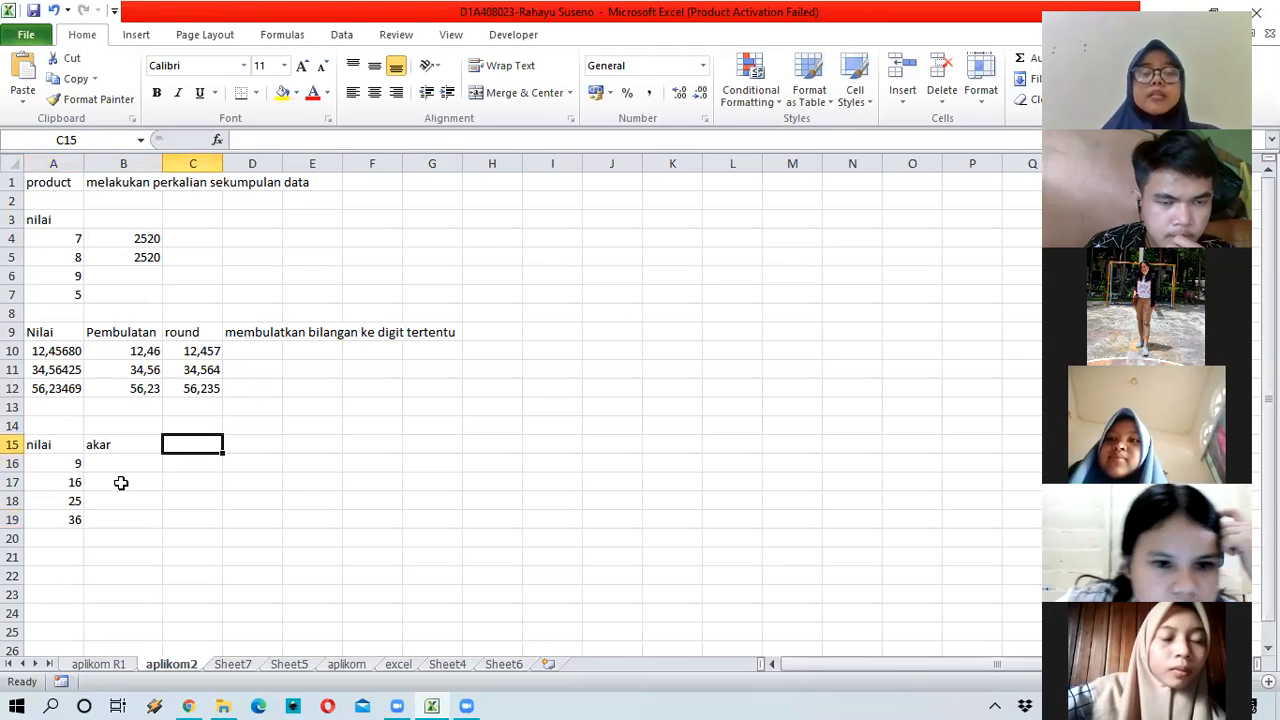
pyautogui.press('Down')
pyautogui.press('Down')
pyautogui.press('Down')
pyautogui.press('Down')
pyautogui.press('Down')
pyautogui.press('Left')
pyautogui.press('Left')
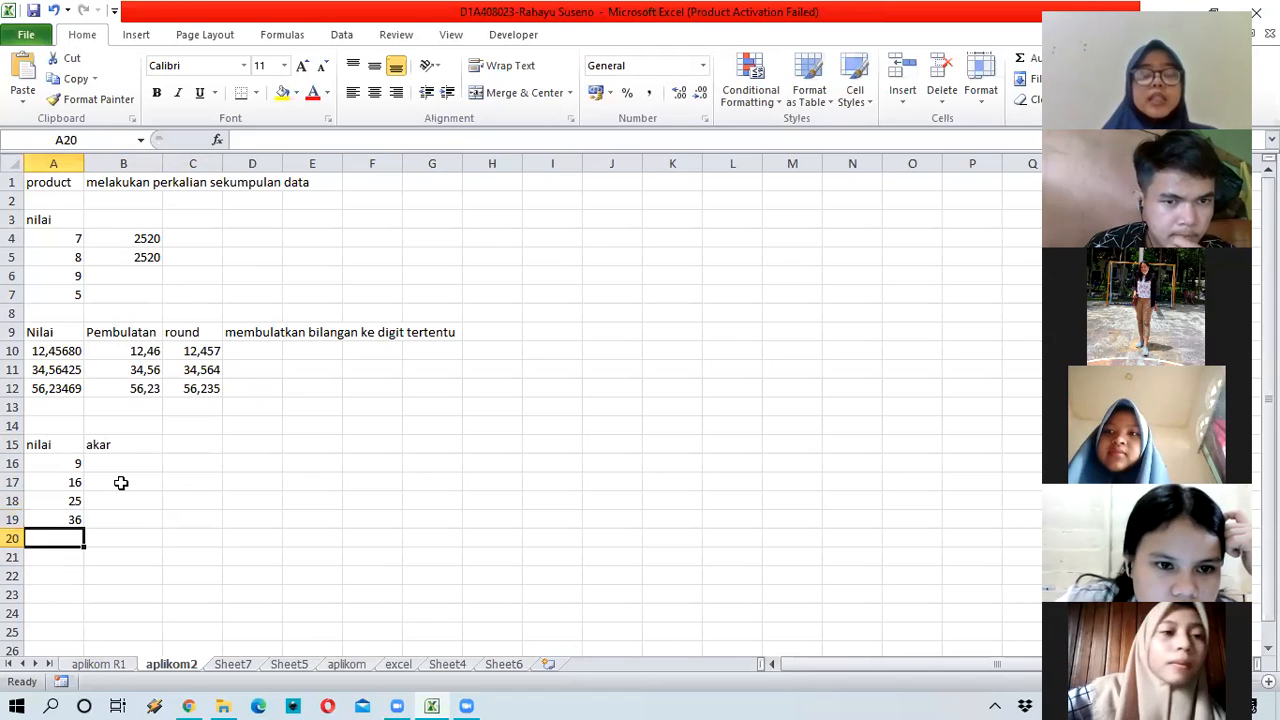
pyautogui.press('Down')
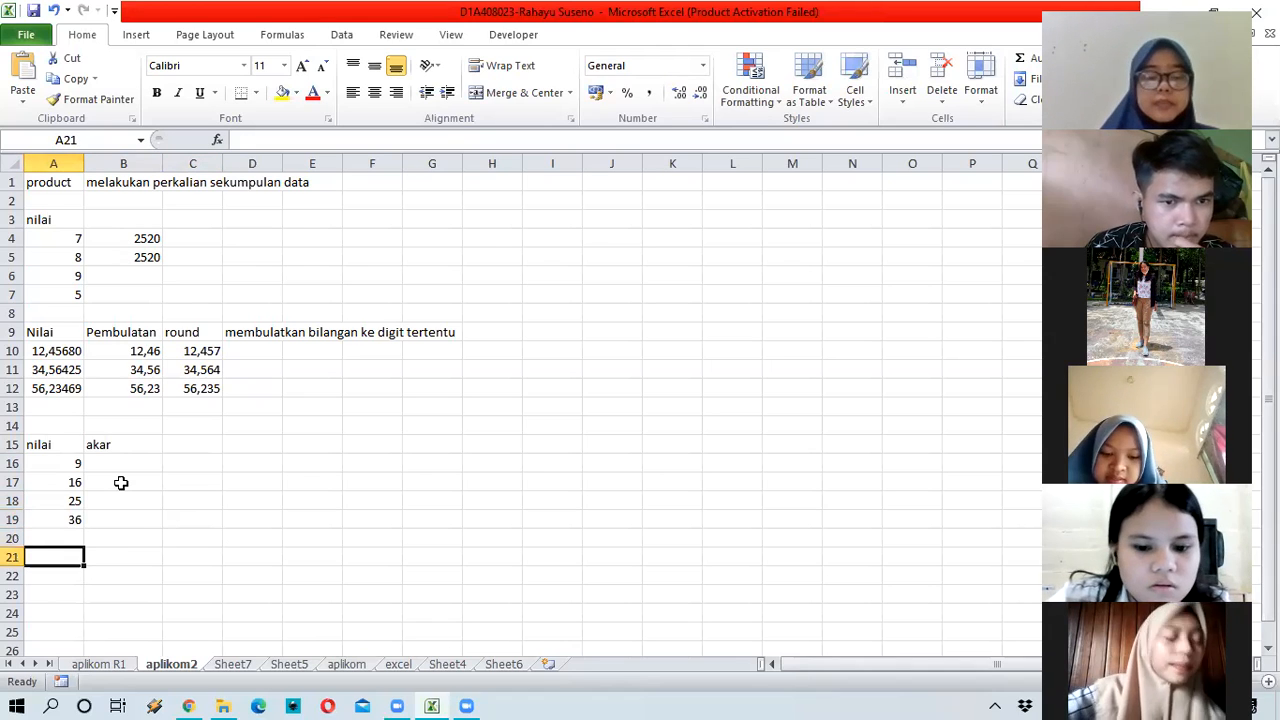
pyautogui.write('S')
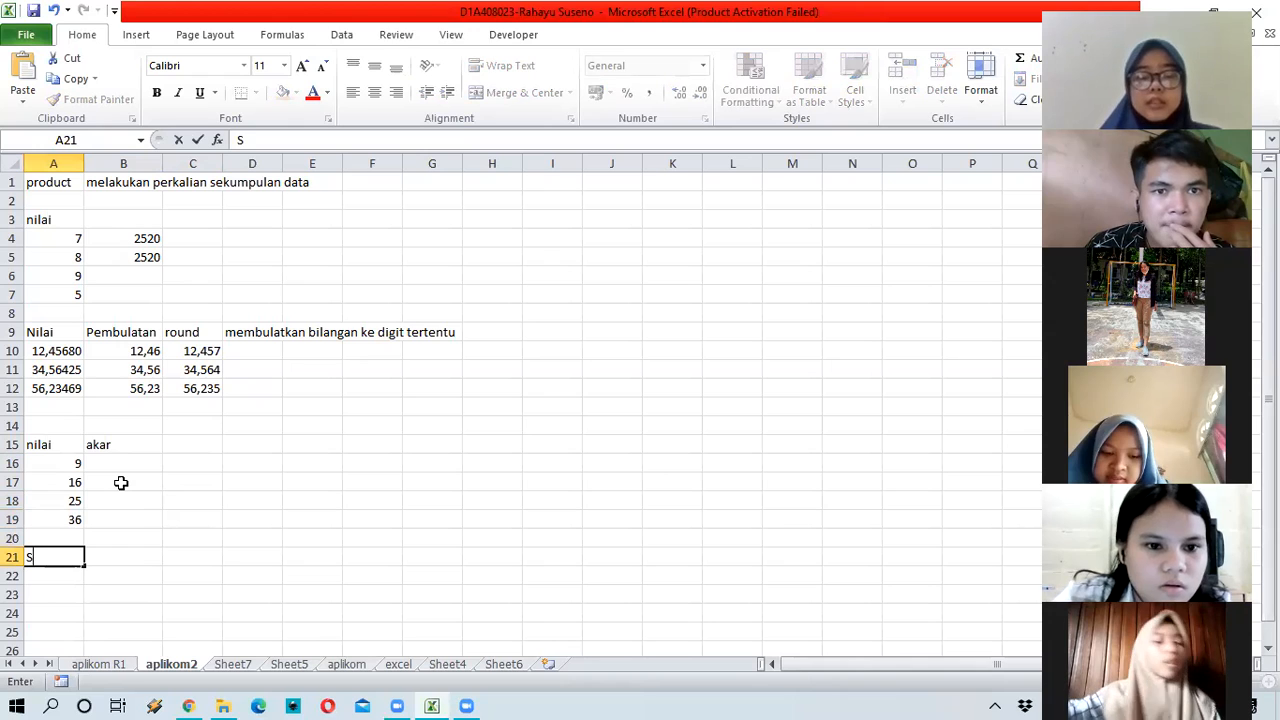
pyautogui.write('Qr')
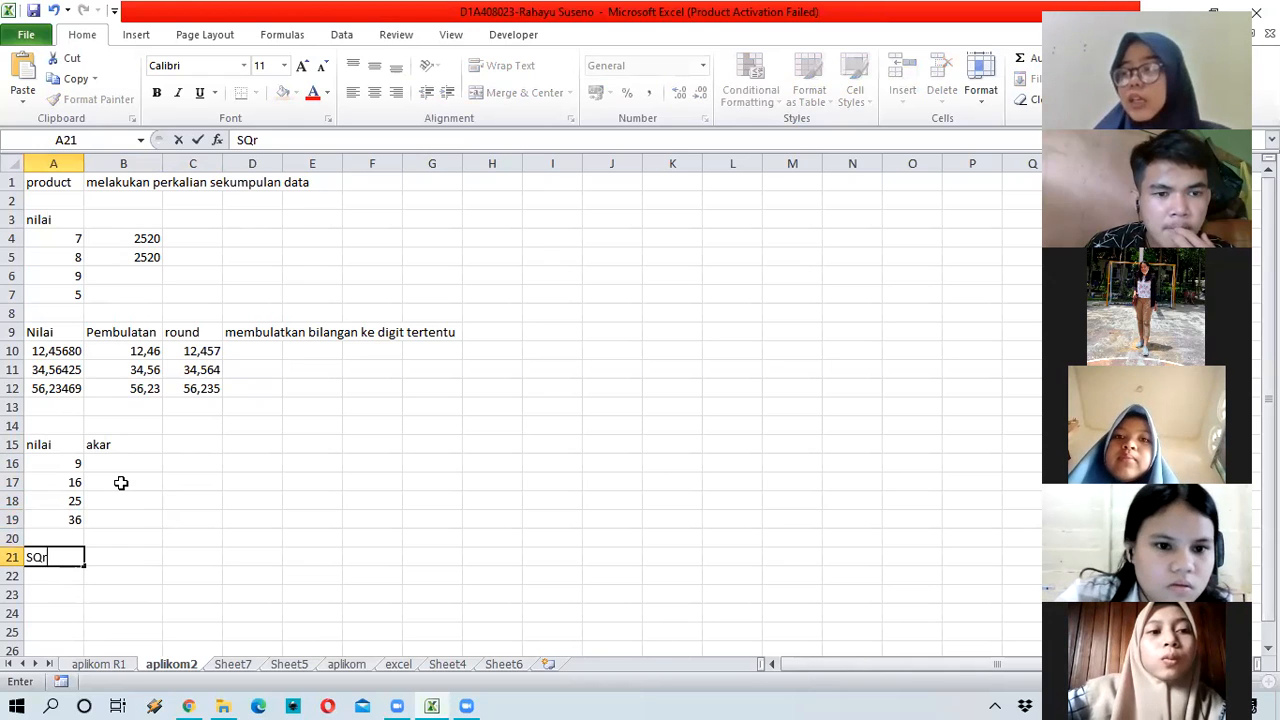
# Step: Label A21 'SQRT' and type the square-root description into B21
pyautogui.press('BackSpace')
pyautogui.write('RT')
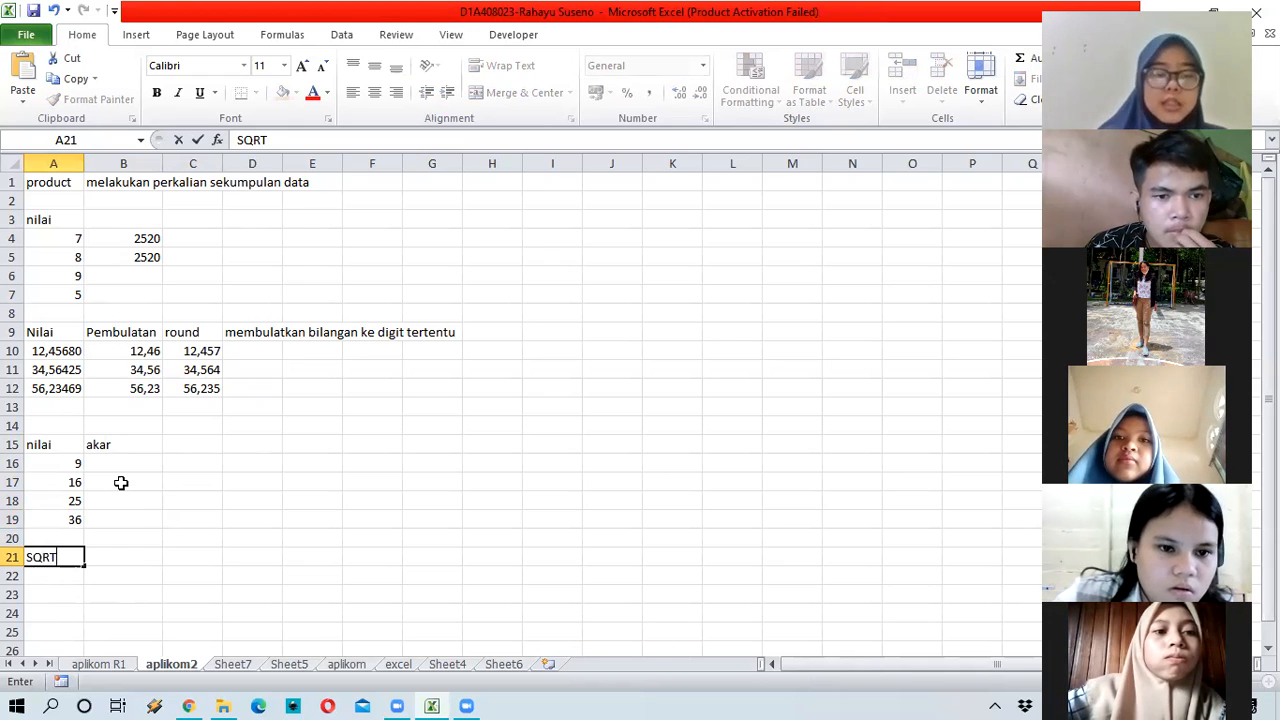
pyautogui.press('Tab')
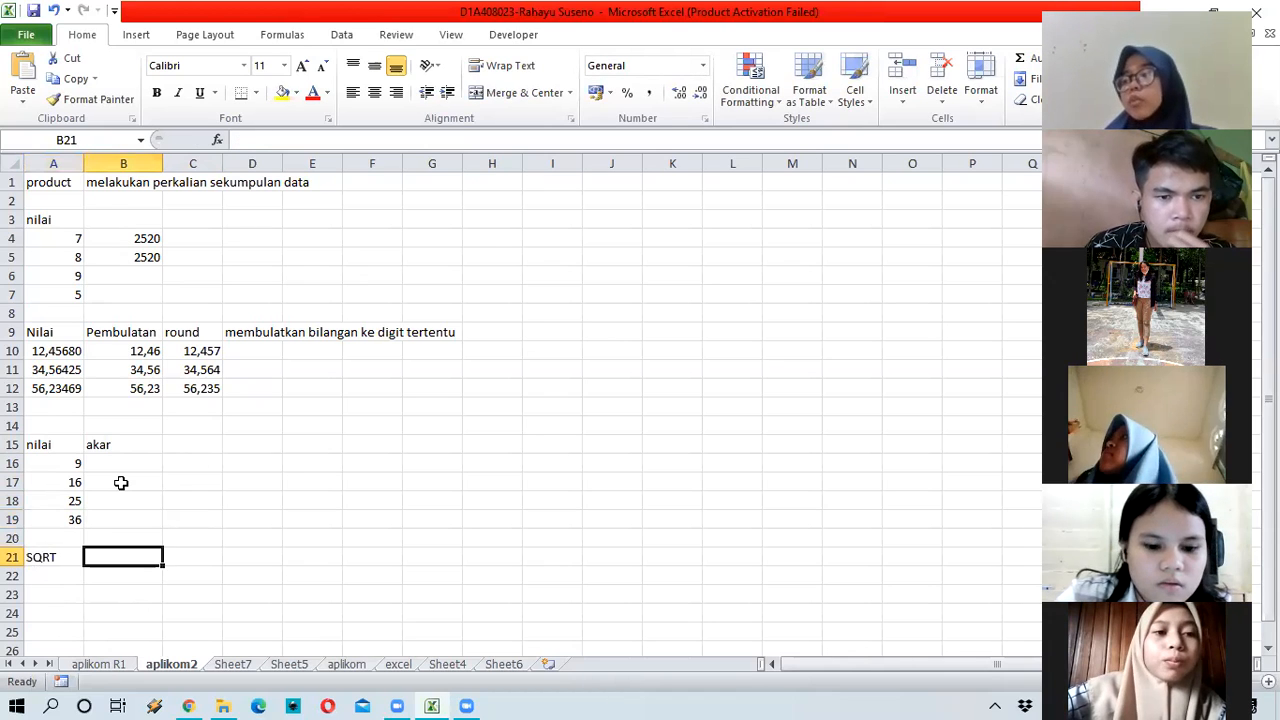
pyautogui.write('meng')
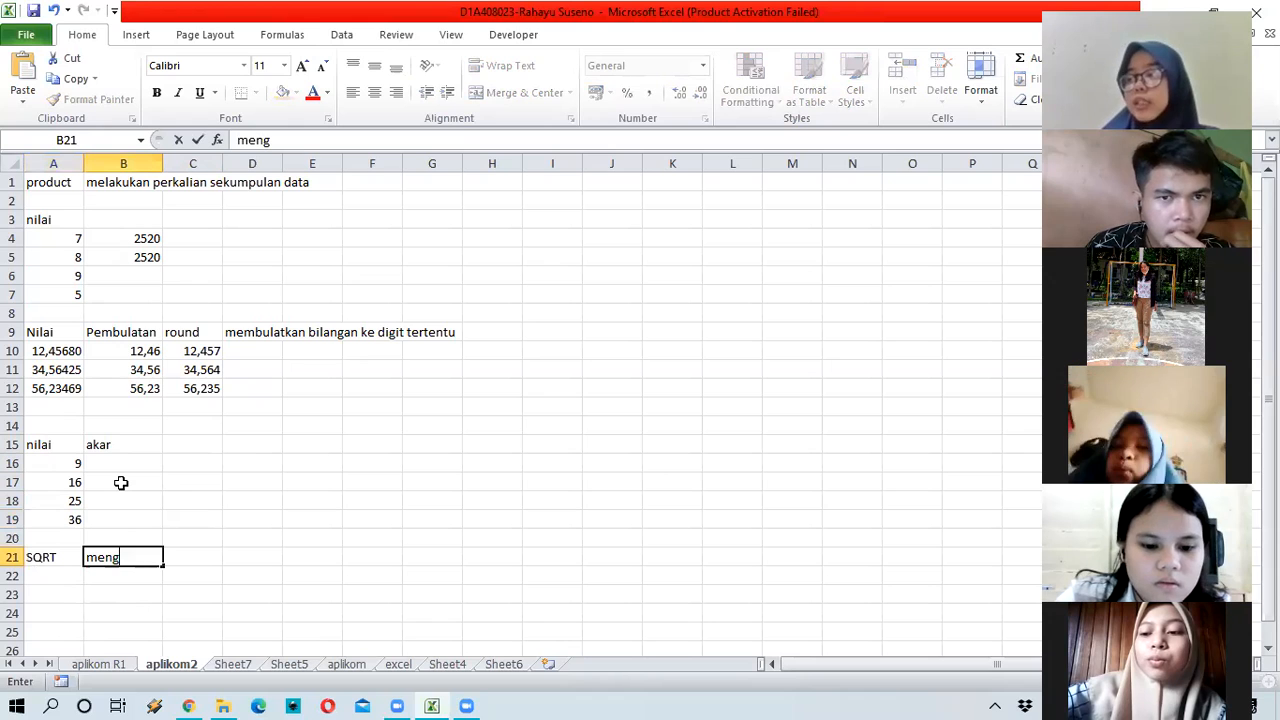
pyautogui.write('hasilka')
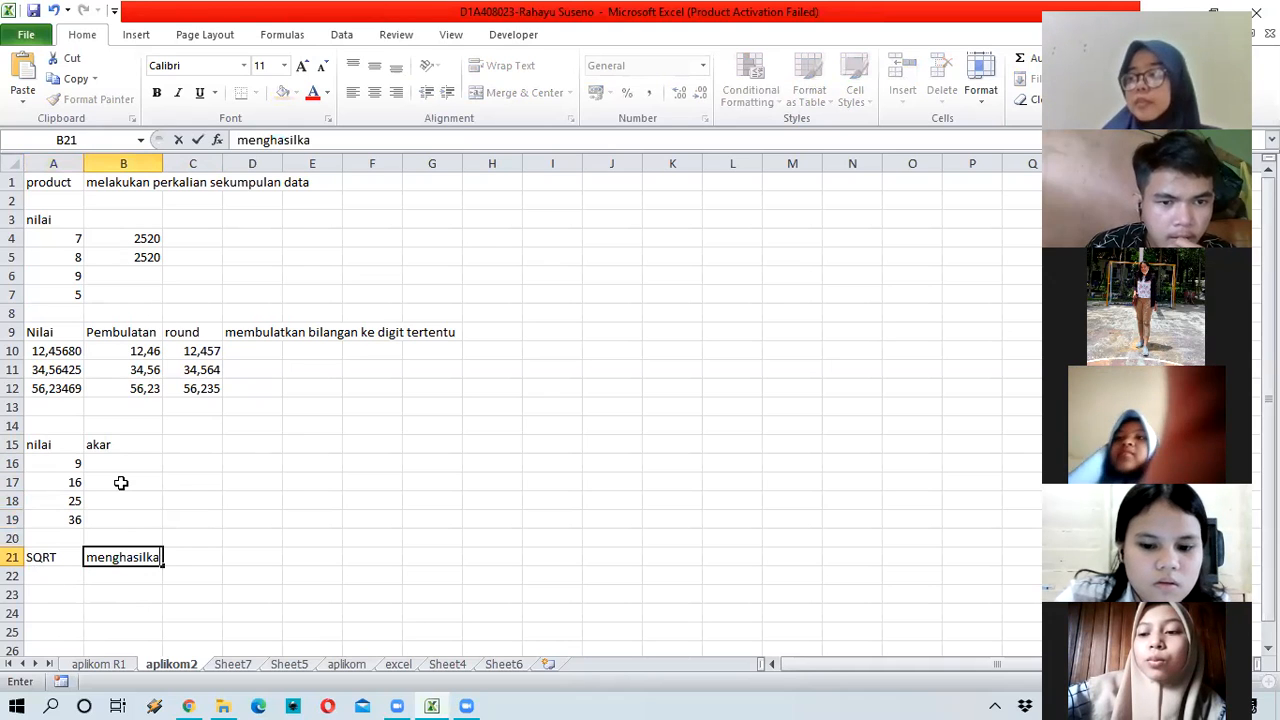
pyautogui.write('n sua')
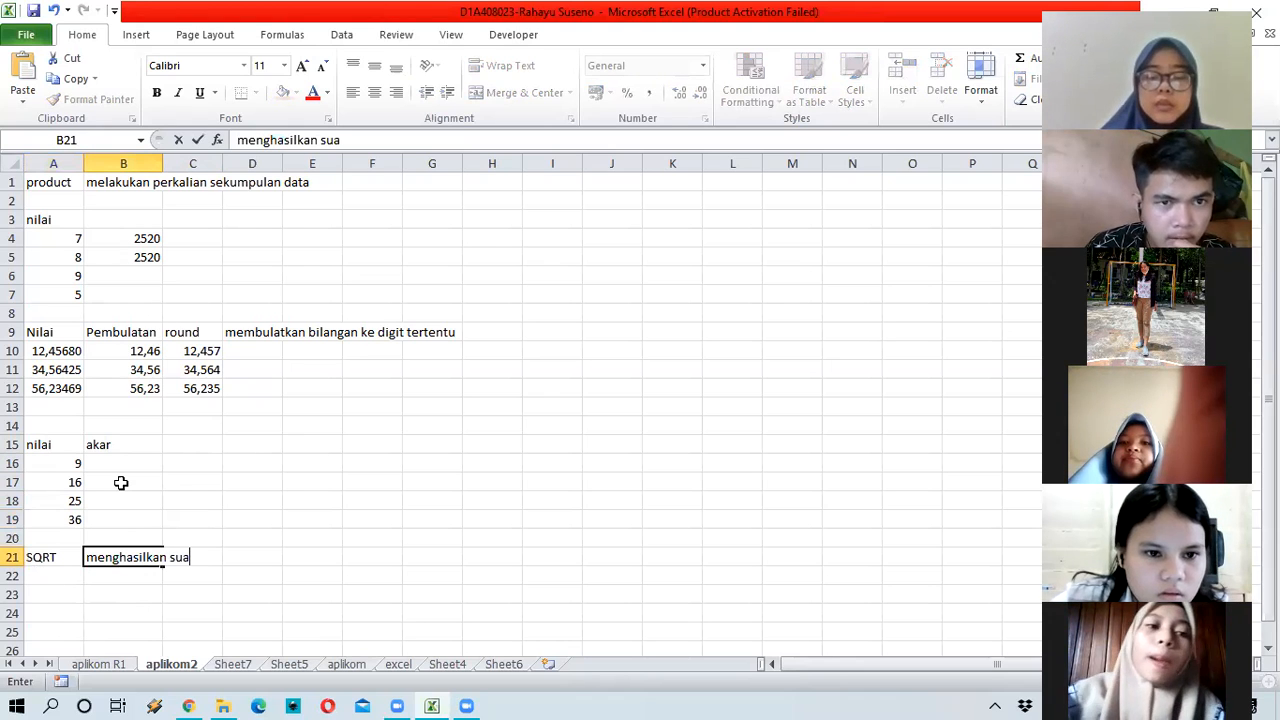
pyautogui.write('tu nilai ')
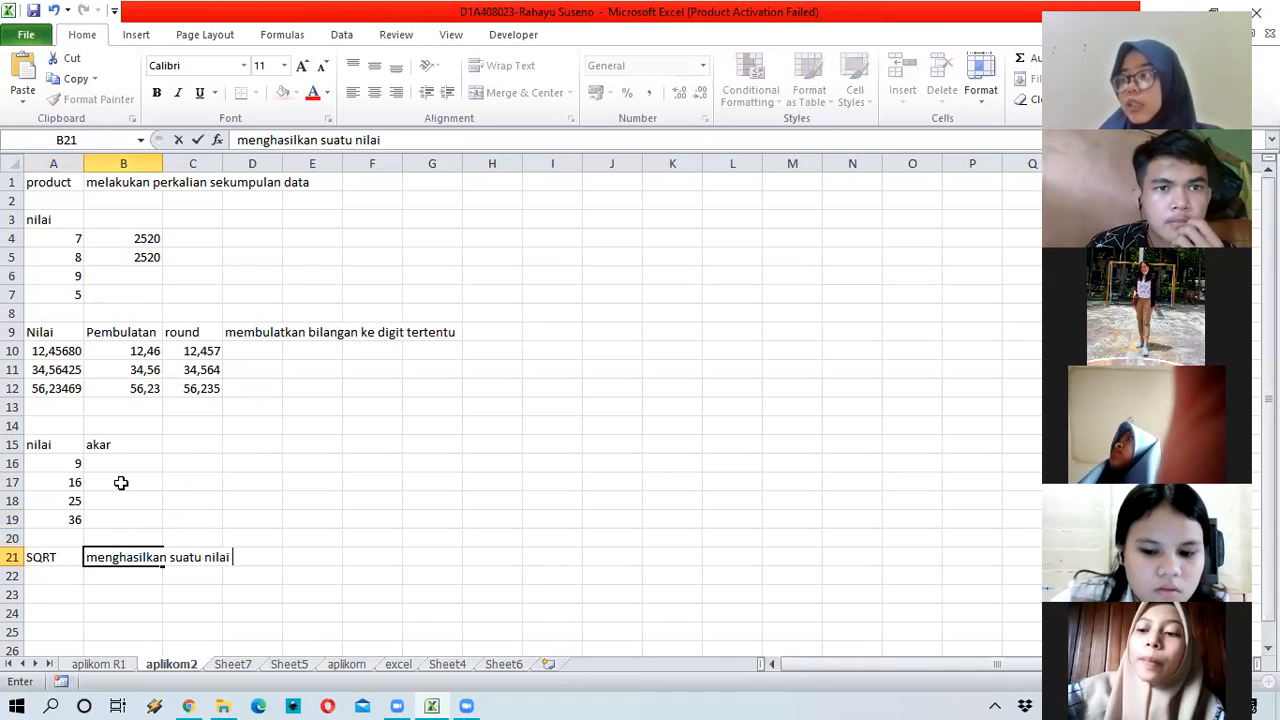
pyautogui.write('akar k')
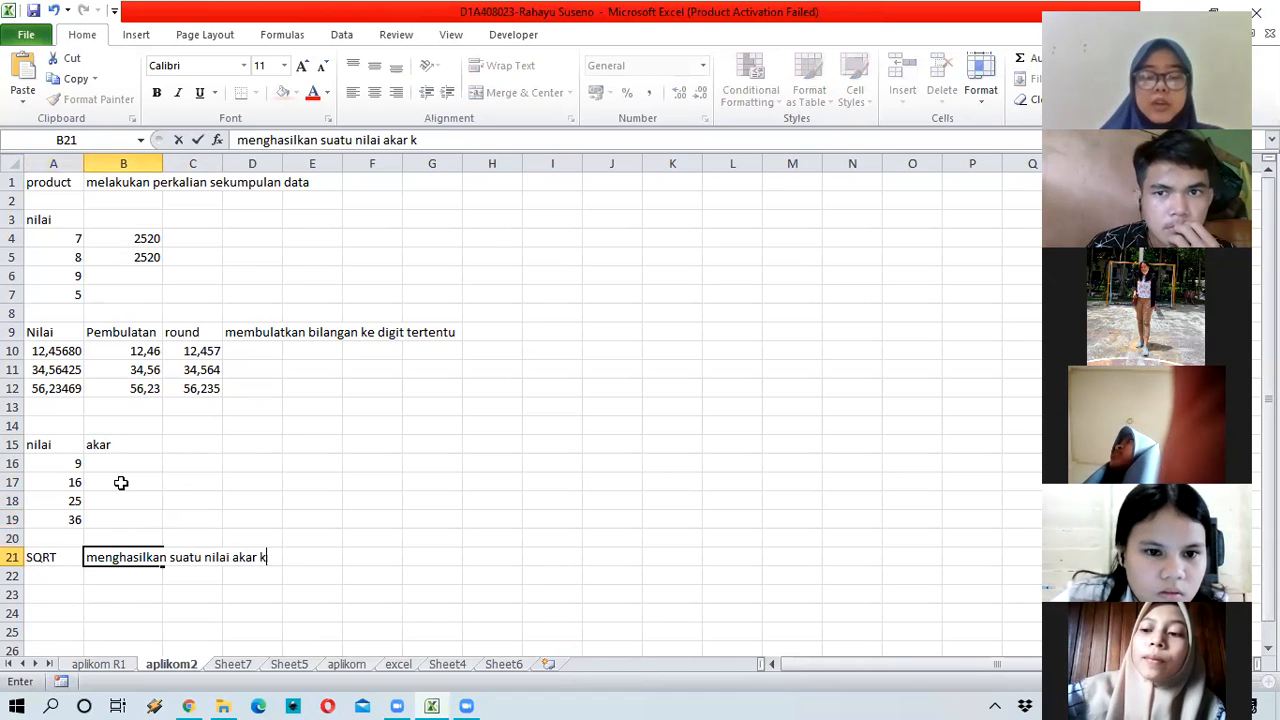
pyautogui.write('uadrat')
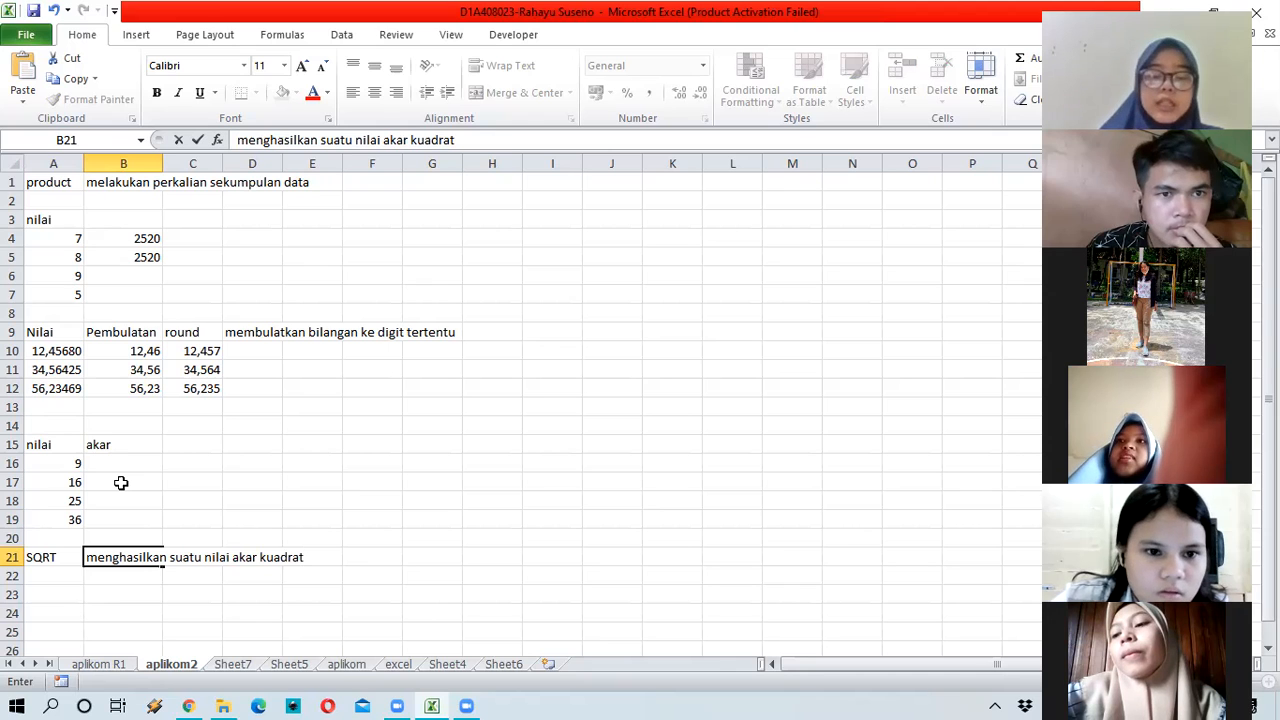
pyautogui.write(' dari suatu b')
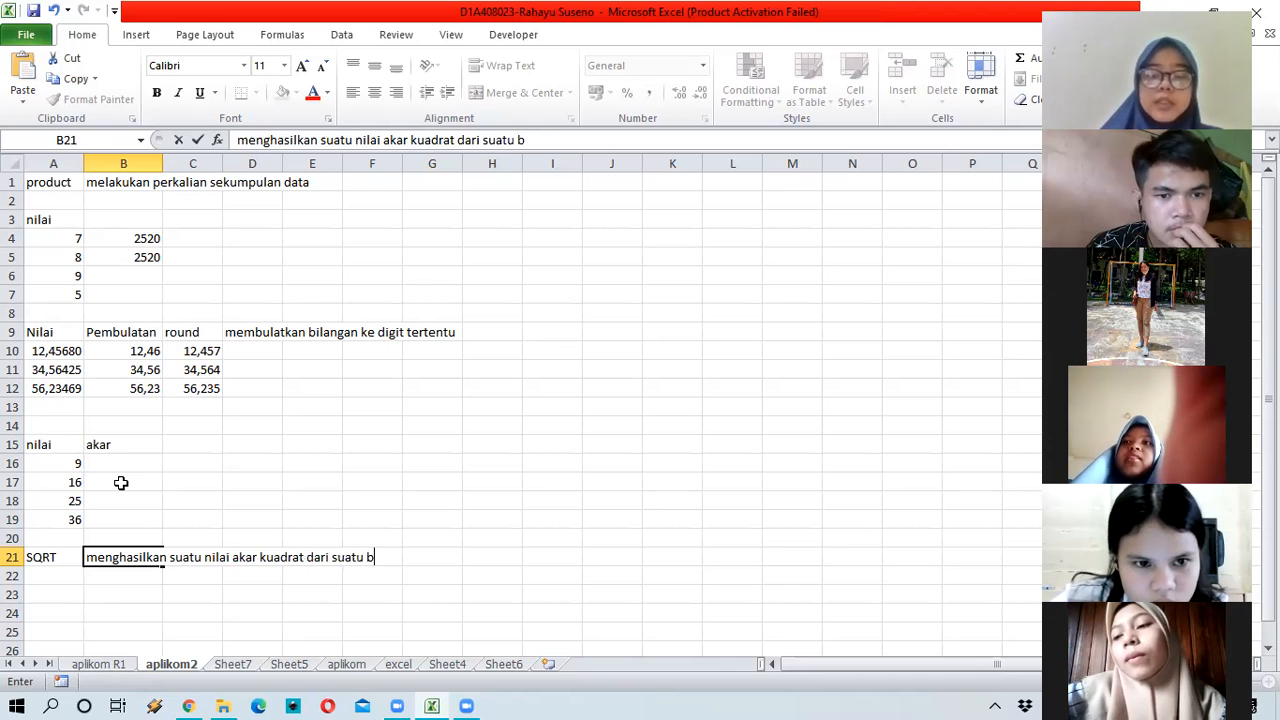
pyautogui.write('i;ang')
pyautogui.press('Left')
# Step: Correct the description's ending to 'bilangan' and relabel A21 as 'sqrt'
pyautogui.press('BackSpace')
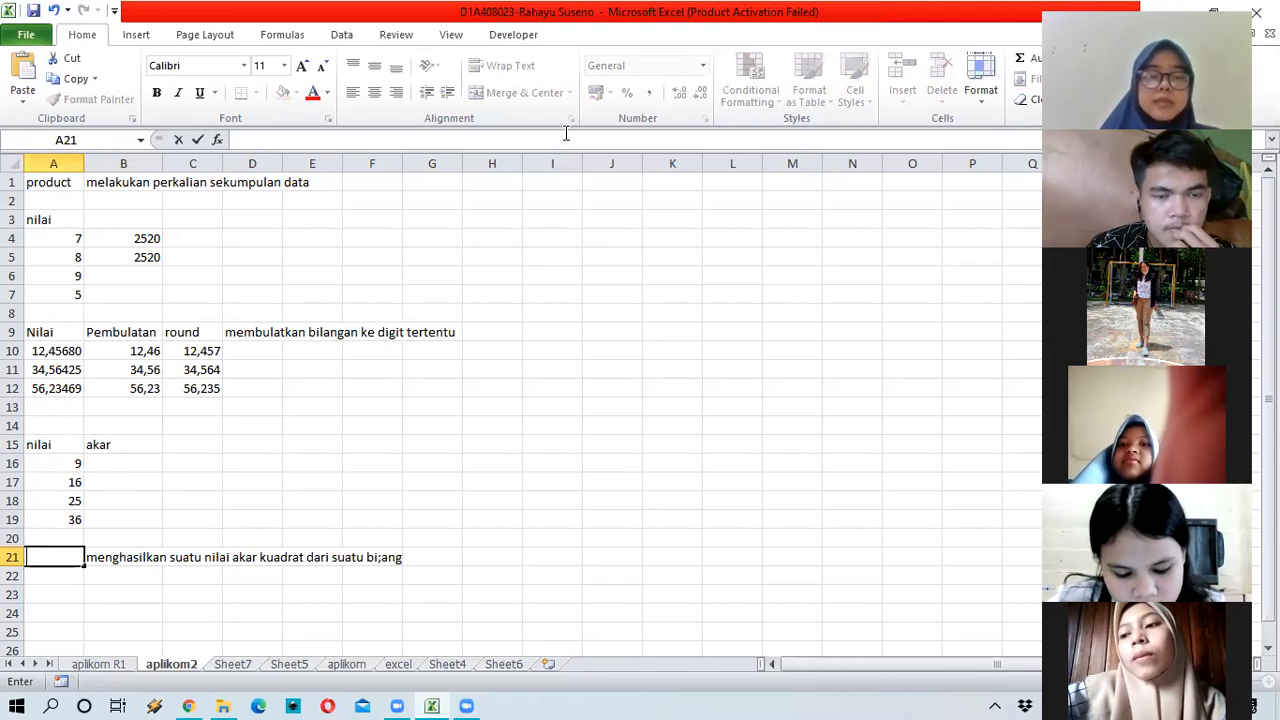
pyautogui.press('Right')
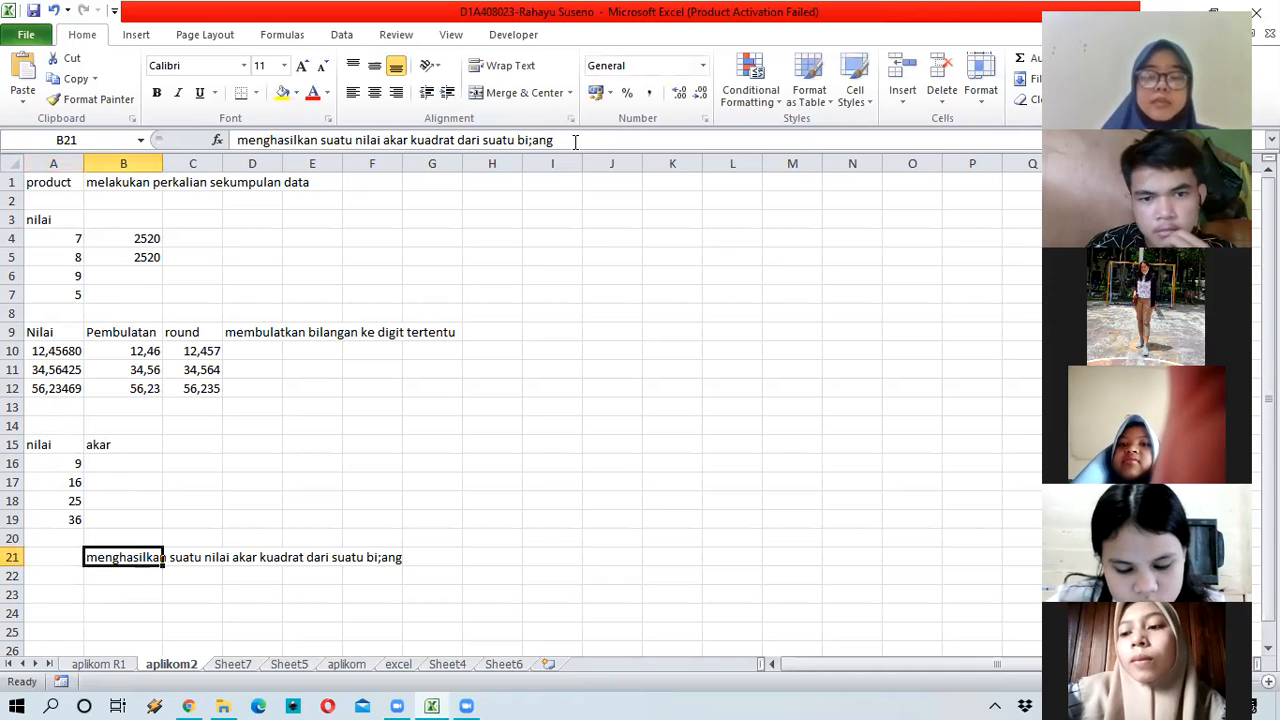
pyautogui.click(575, 141)
pyautogui.press('BackSpace')
pyautogui.press('BackSpace')
pyautogui.press('BackSpace')
pyautogui.press('BackSpace')
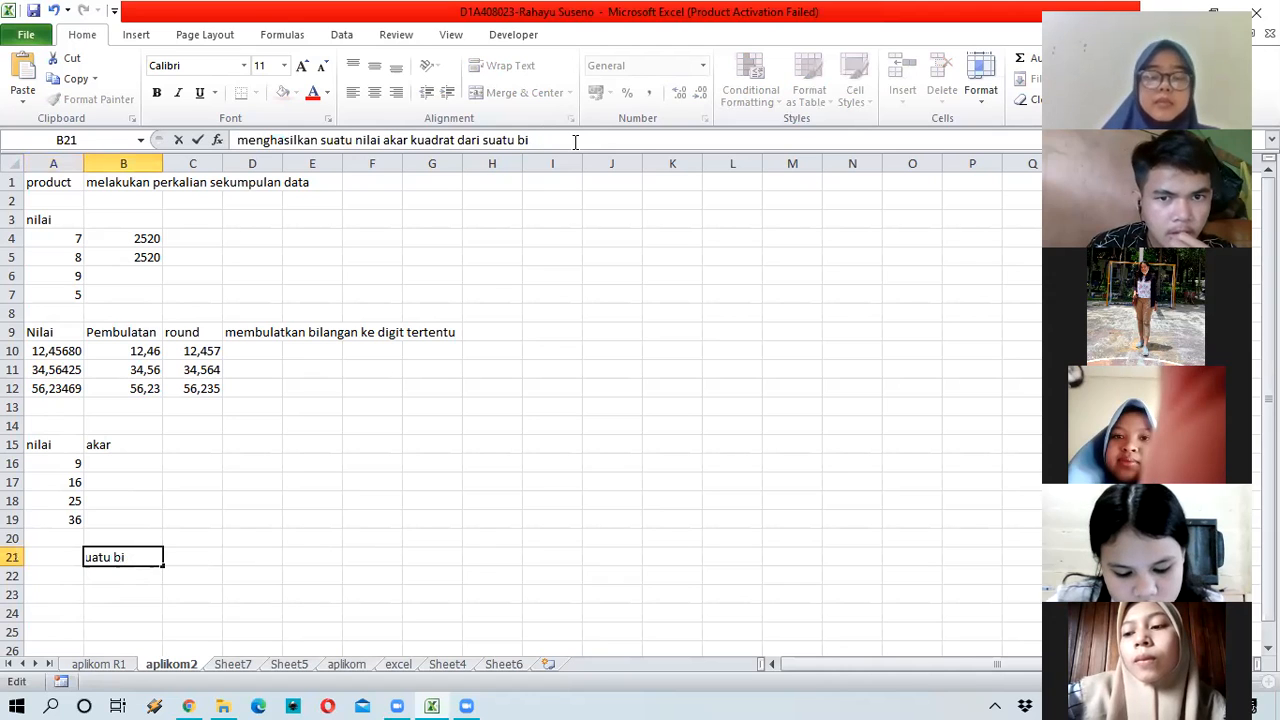
pyautogui.write('langa')
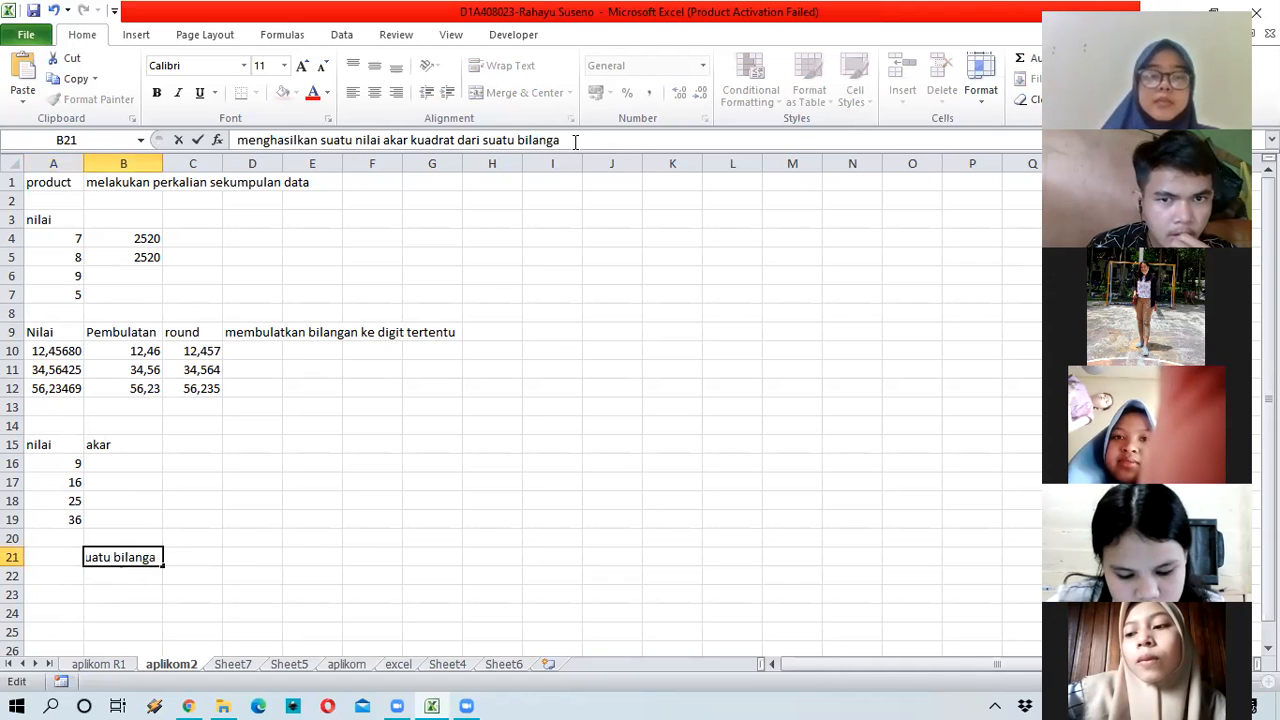
pyautogui.write('n')
pyautogui.hotkey('shift', 'Tab')
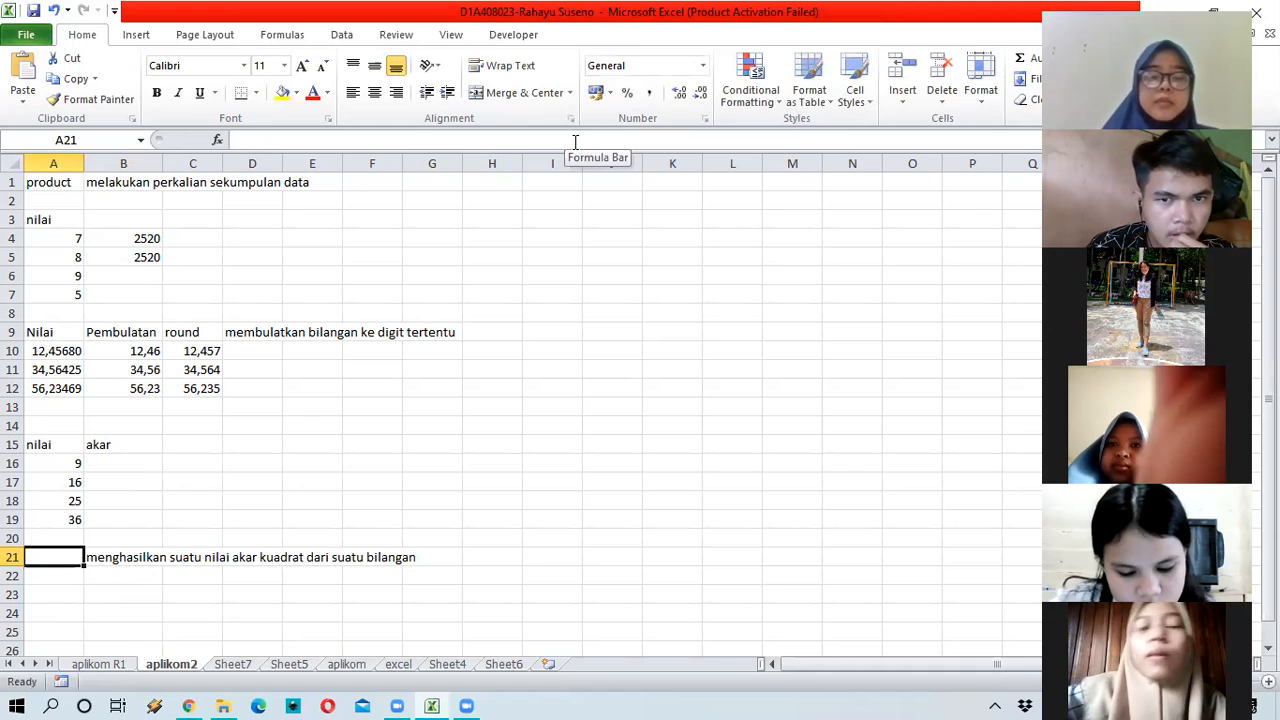
pyautogui.write('sqrt')
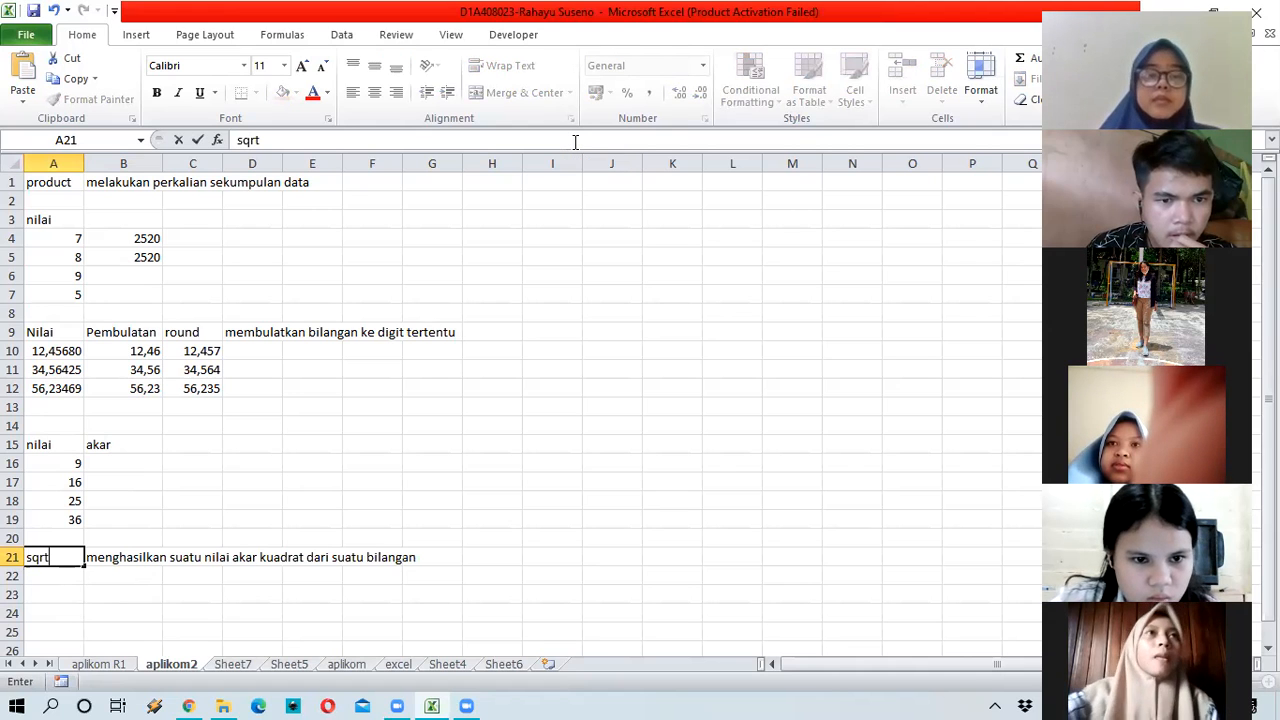
pyautogui.press('Up')
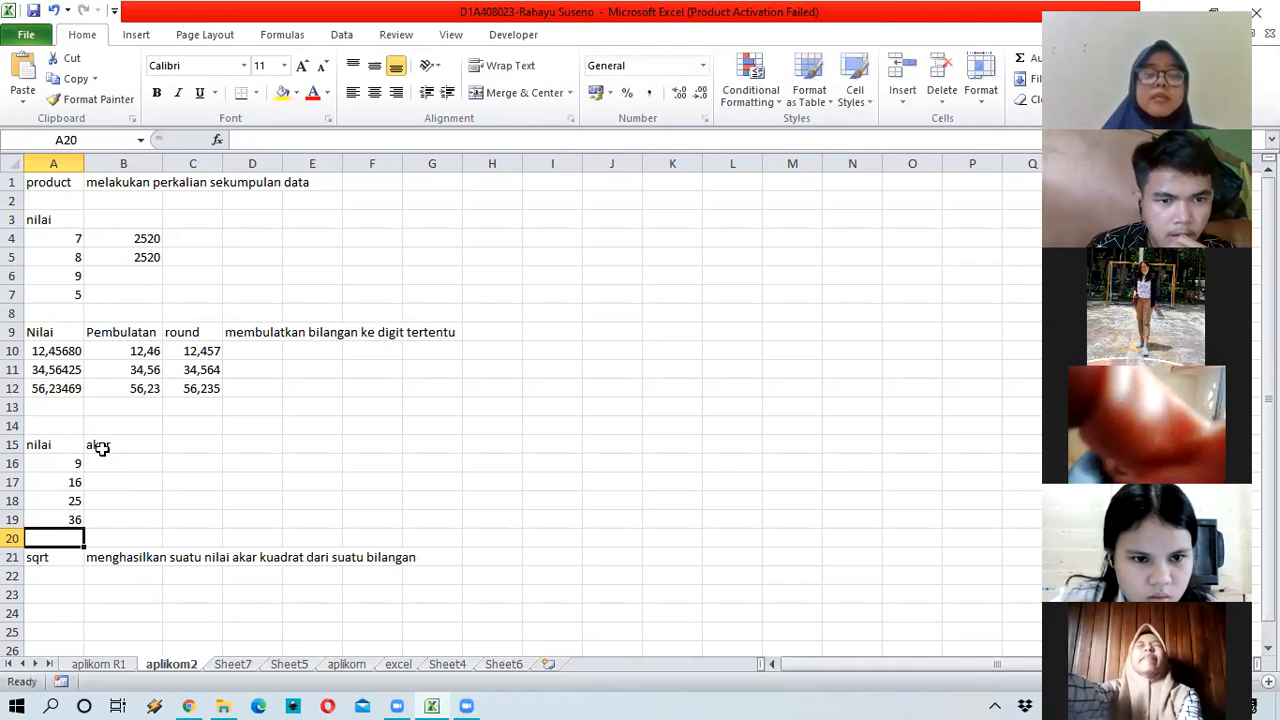
# Step: Fill =SQRT(A16) from B16 to B19 (3, 4, 5, 6) and turn on Wrap Text for C15
pyautogui.click(150, 465)
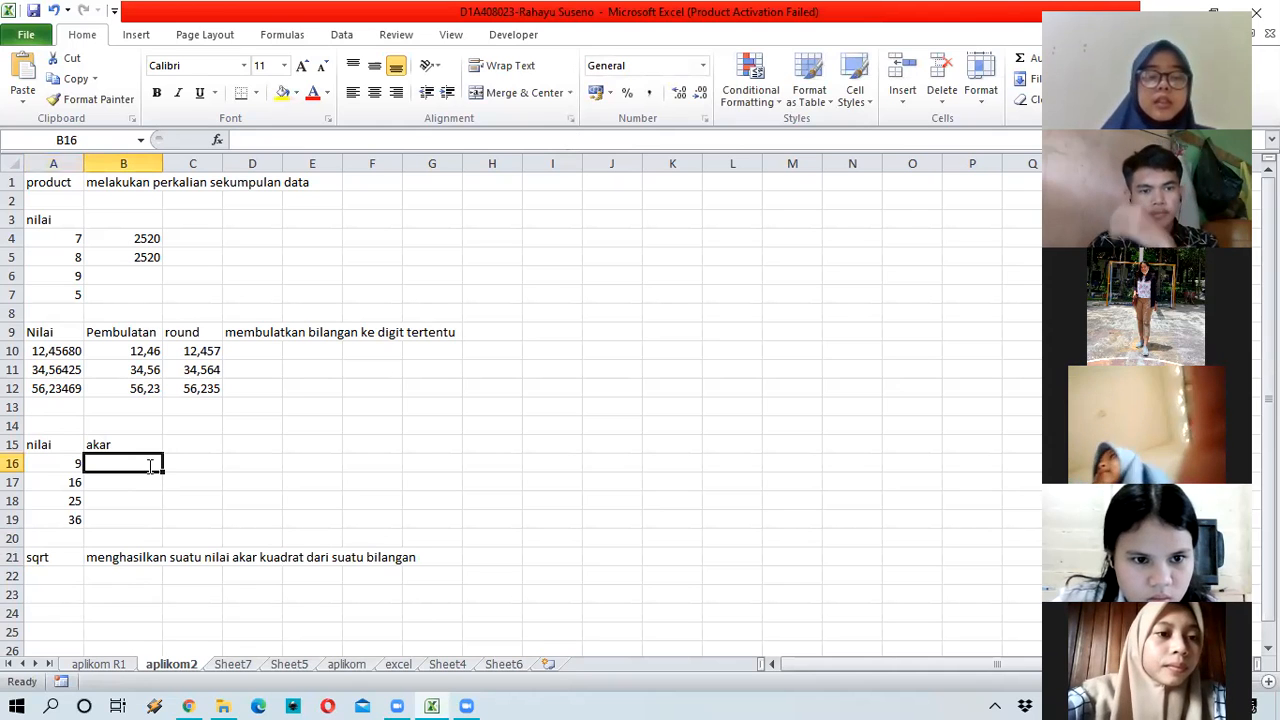
pyautogui.write('=s')
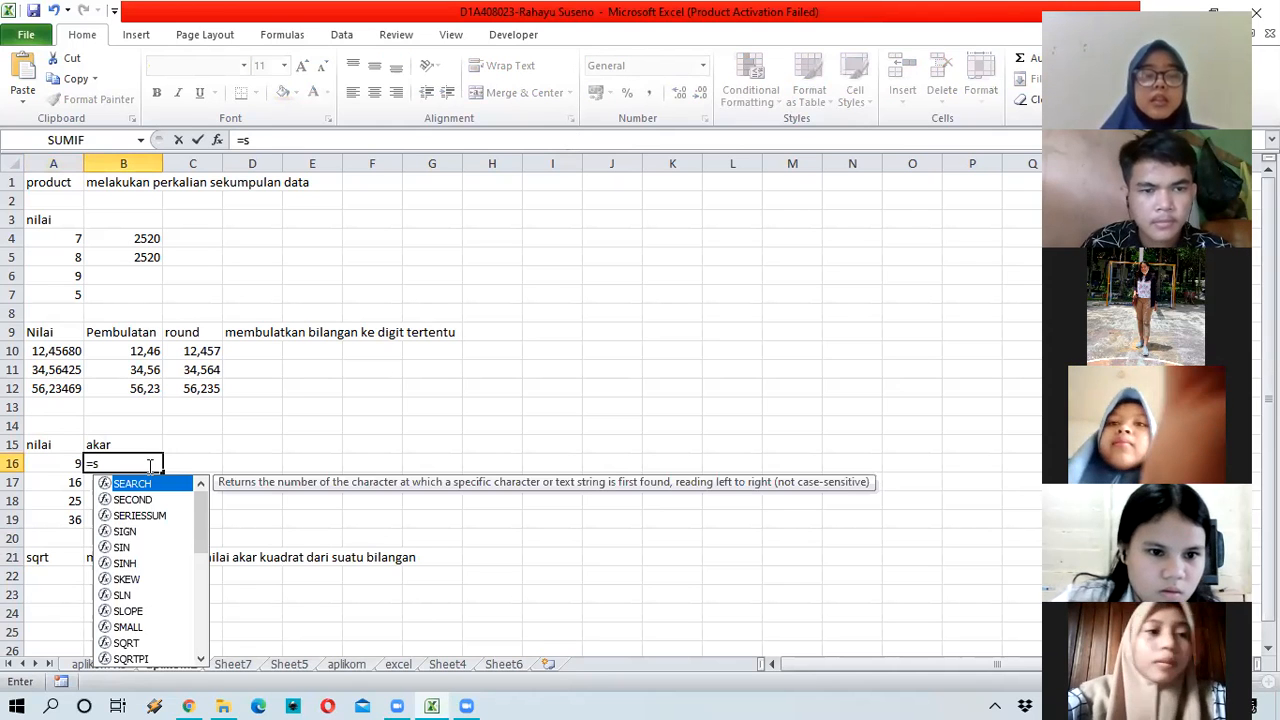
pyautogui.write('qrt(')
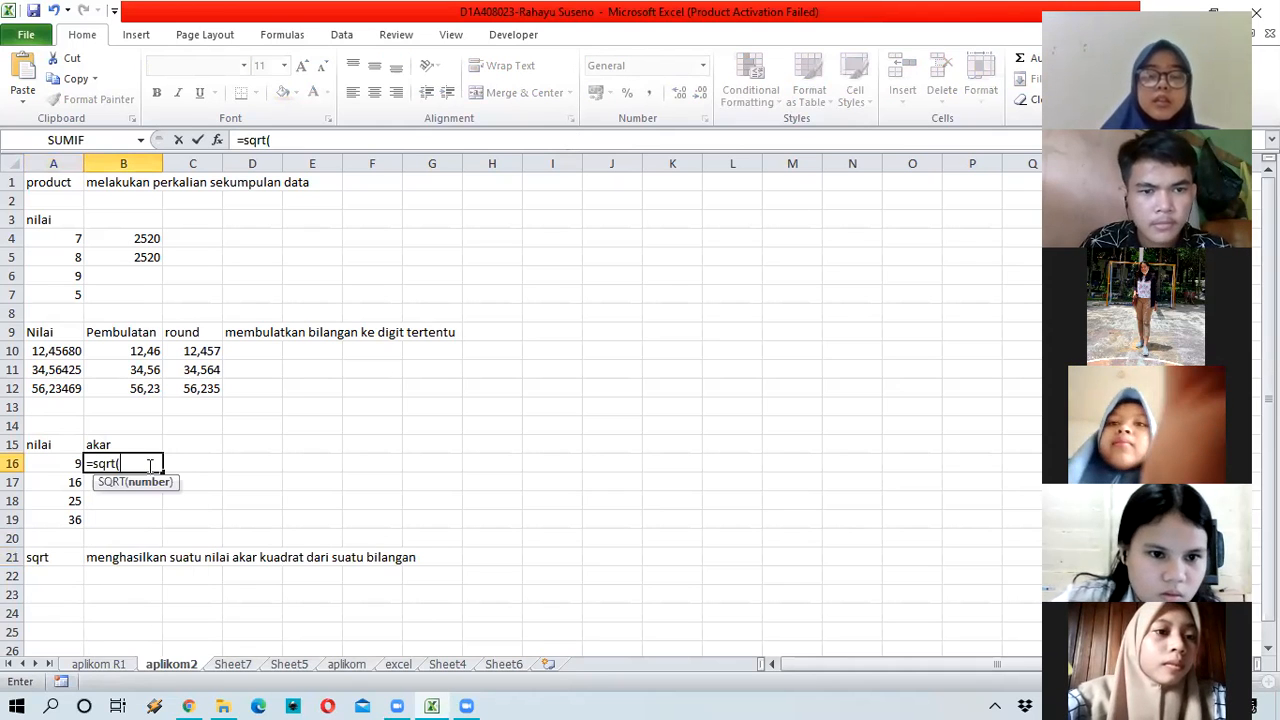
pyautogui.click(73, 465)
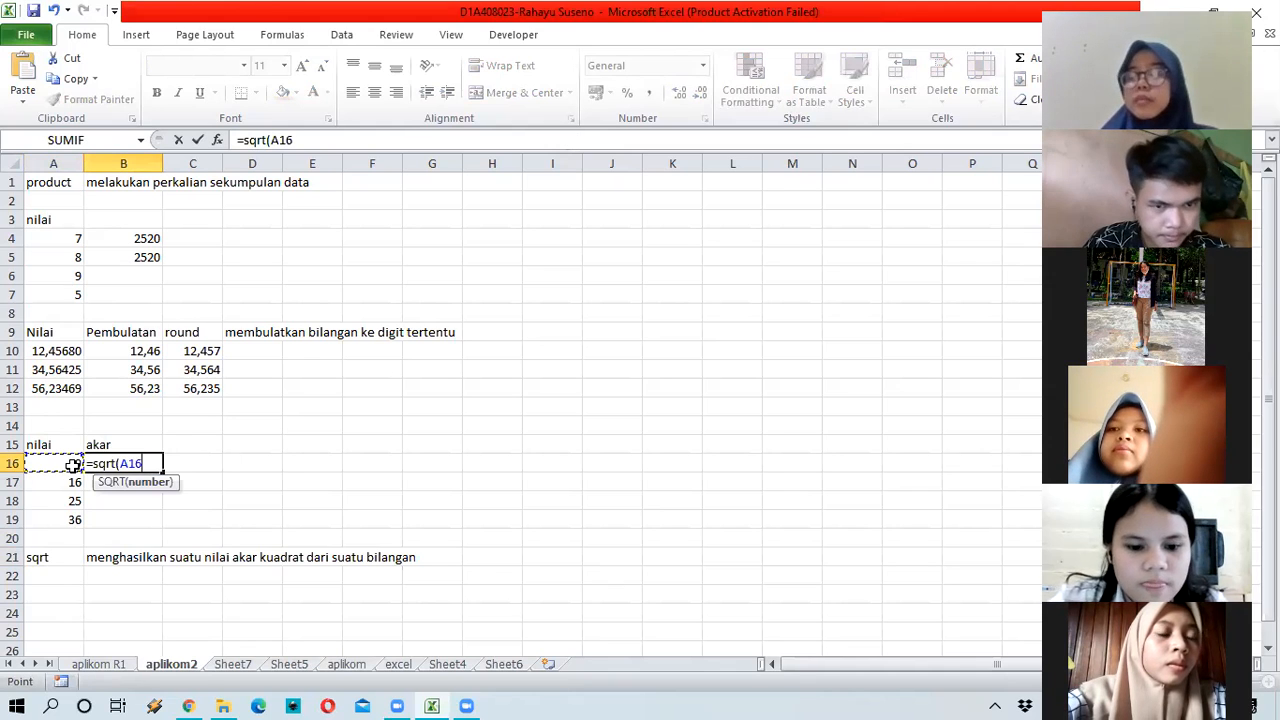
pyautogui.write(')')
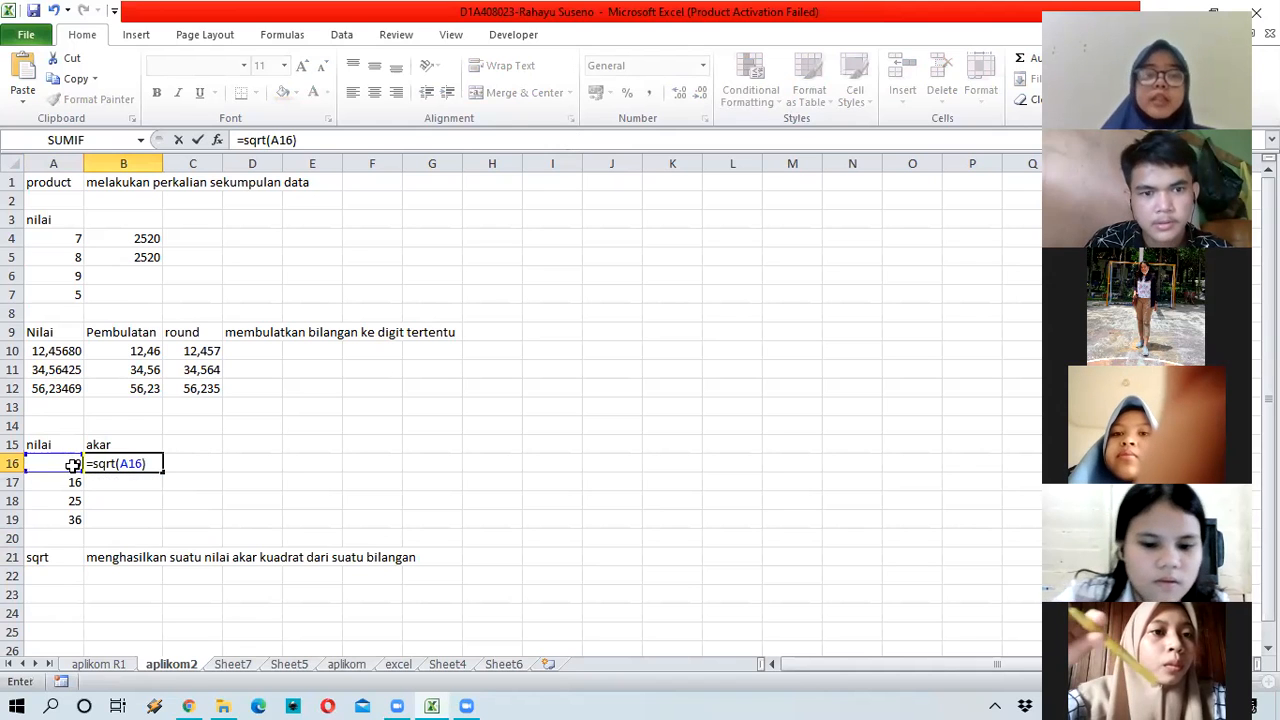
pyautogui.hotkey('ctrl', 'Return')
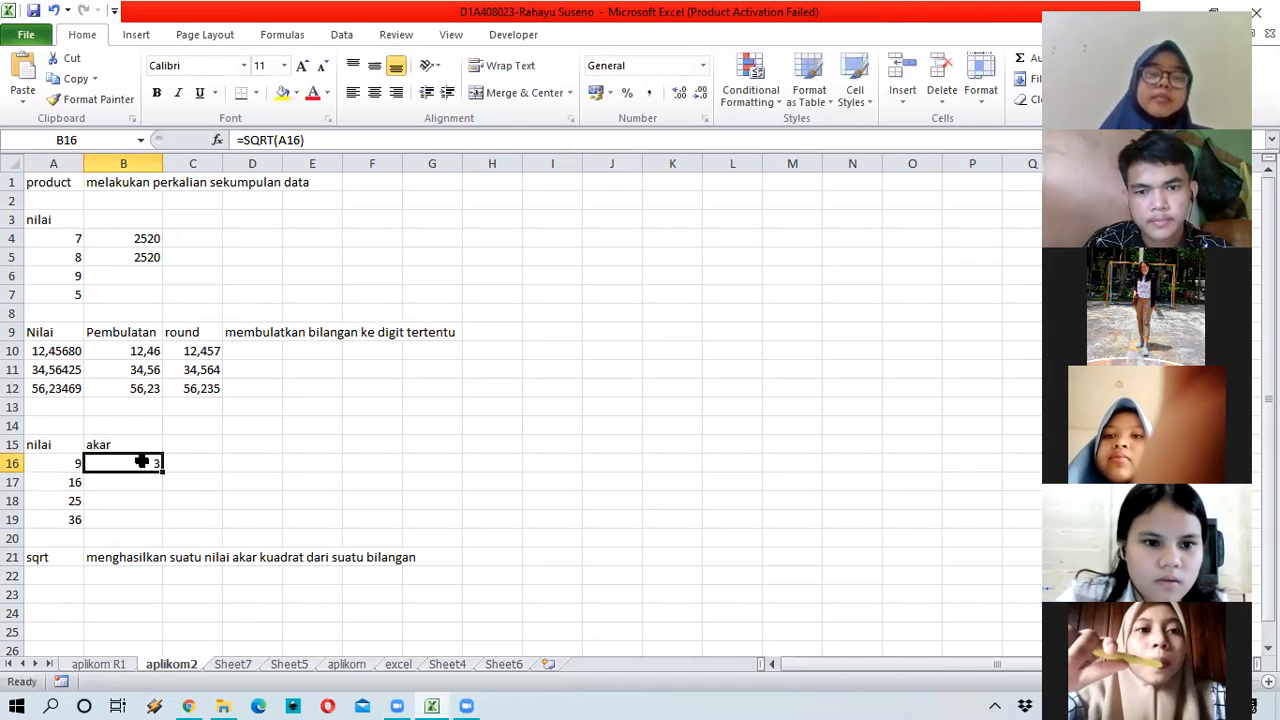
pyautogui.moveTo(162, 472); pyautogui.dragTo(165, 522)
pyautogui.click(190, 481)
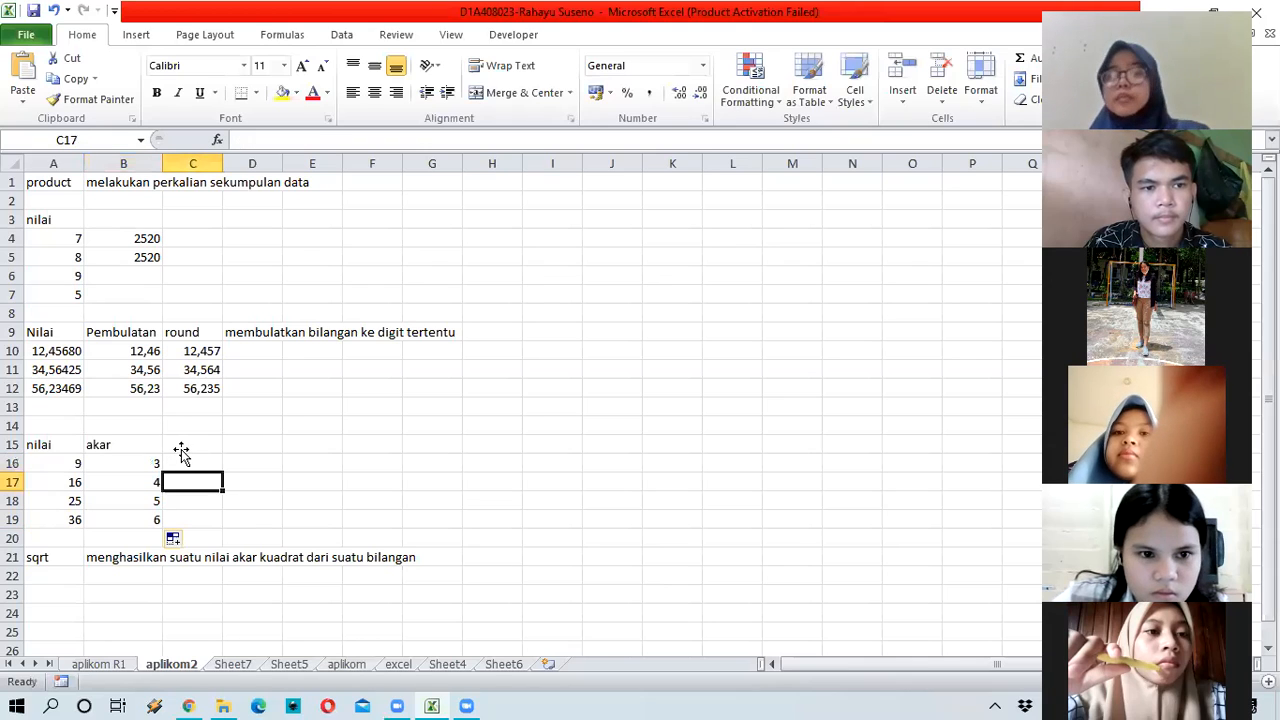
pyautogui.click(179, 447)
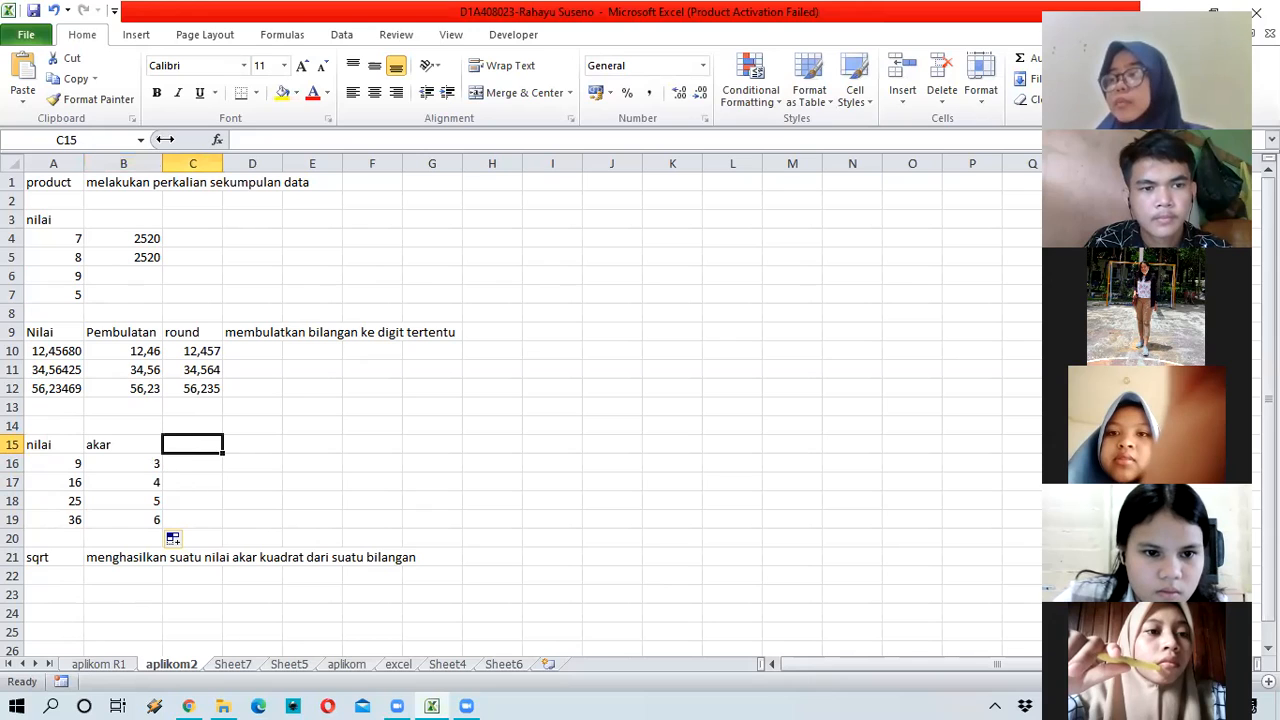
pyautogui.click(512, 65)
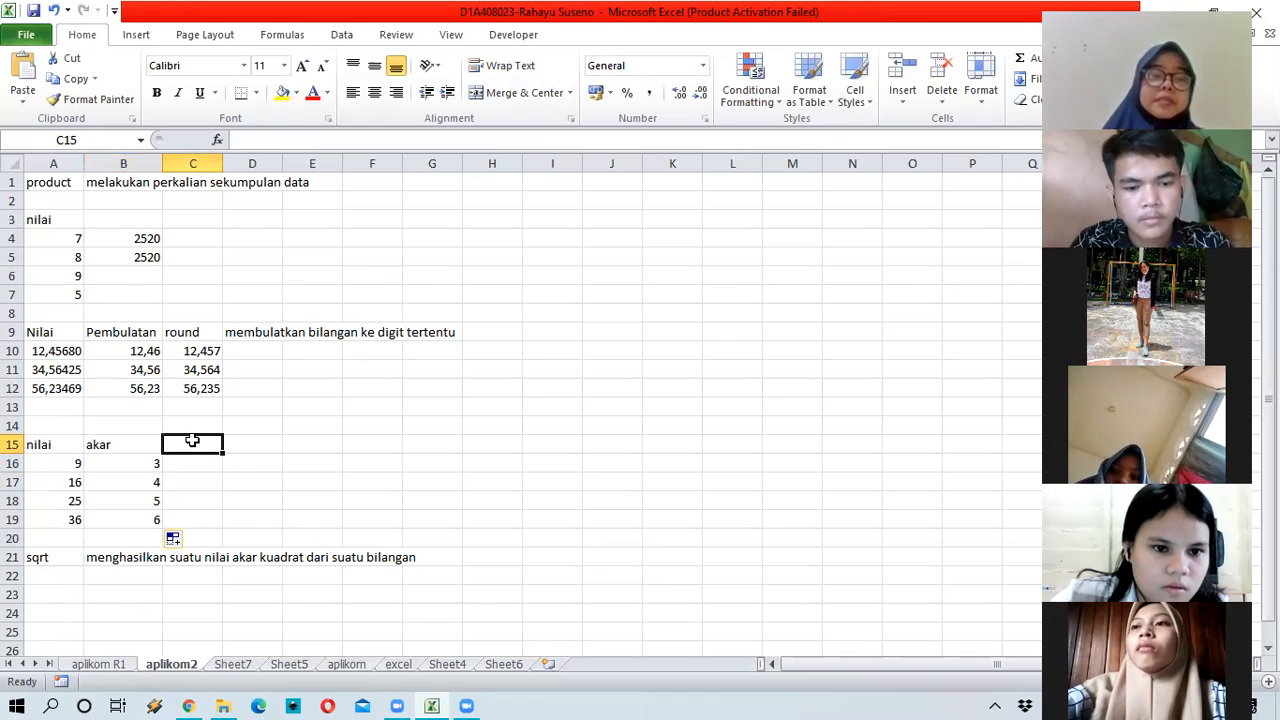
# Step: Enter the headers 'Pangkat 2' in C15 and 'pangkat 3' in D15, then go to A22
pyautogui.write('Pangkat')
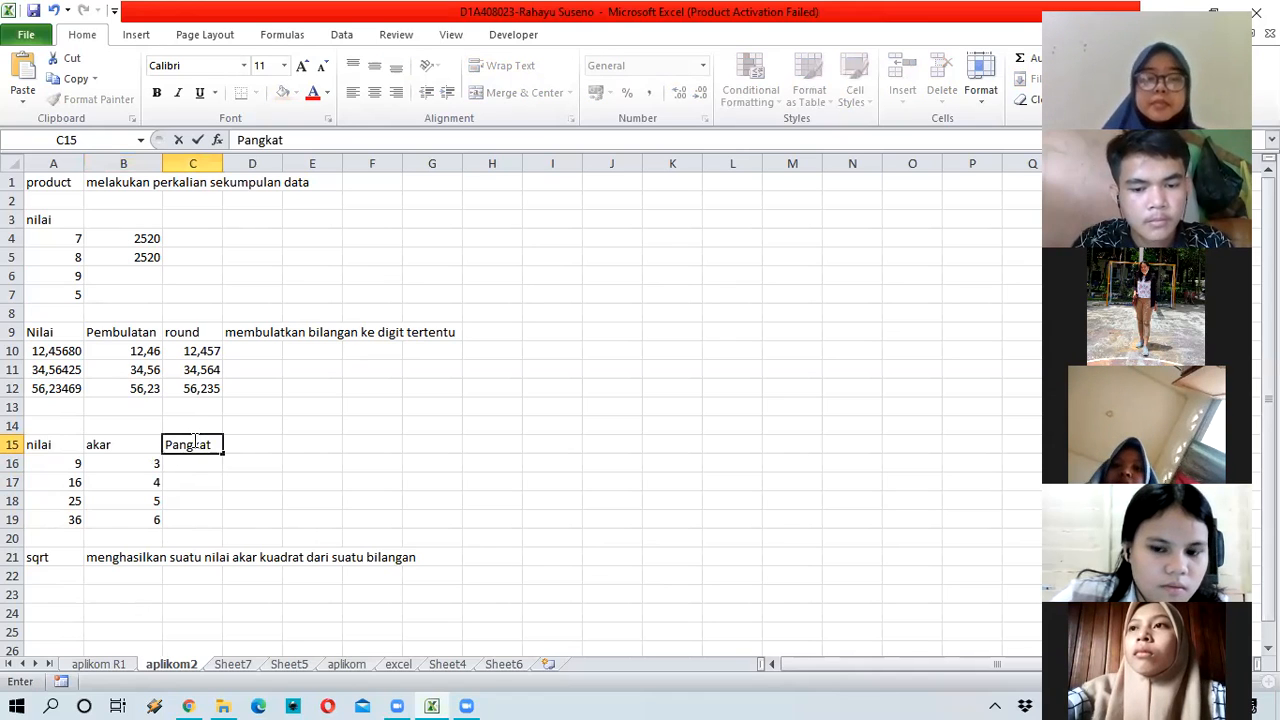
pyautogui.write(' 2')
pyautogui.press('Tab')
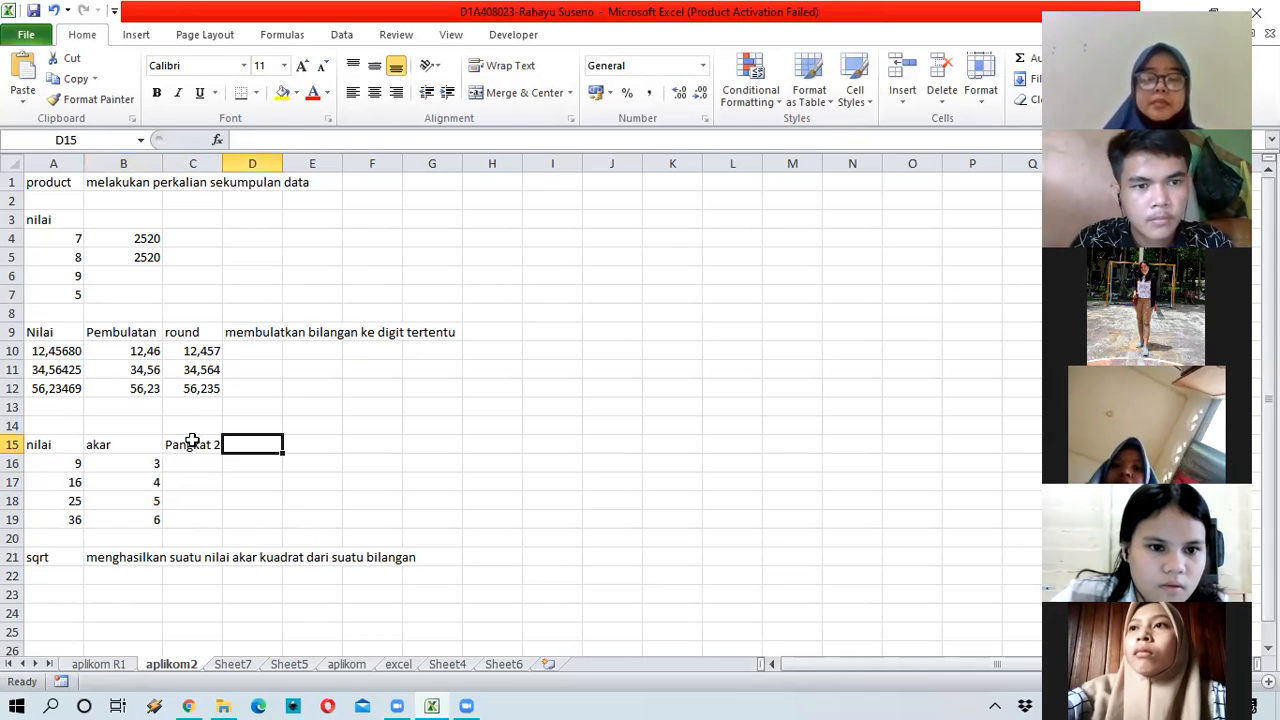
pyautogui.write('pangkat ')
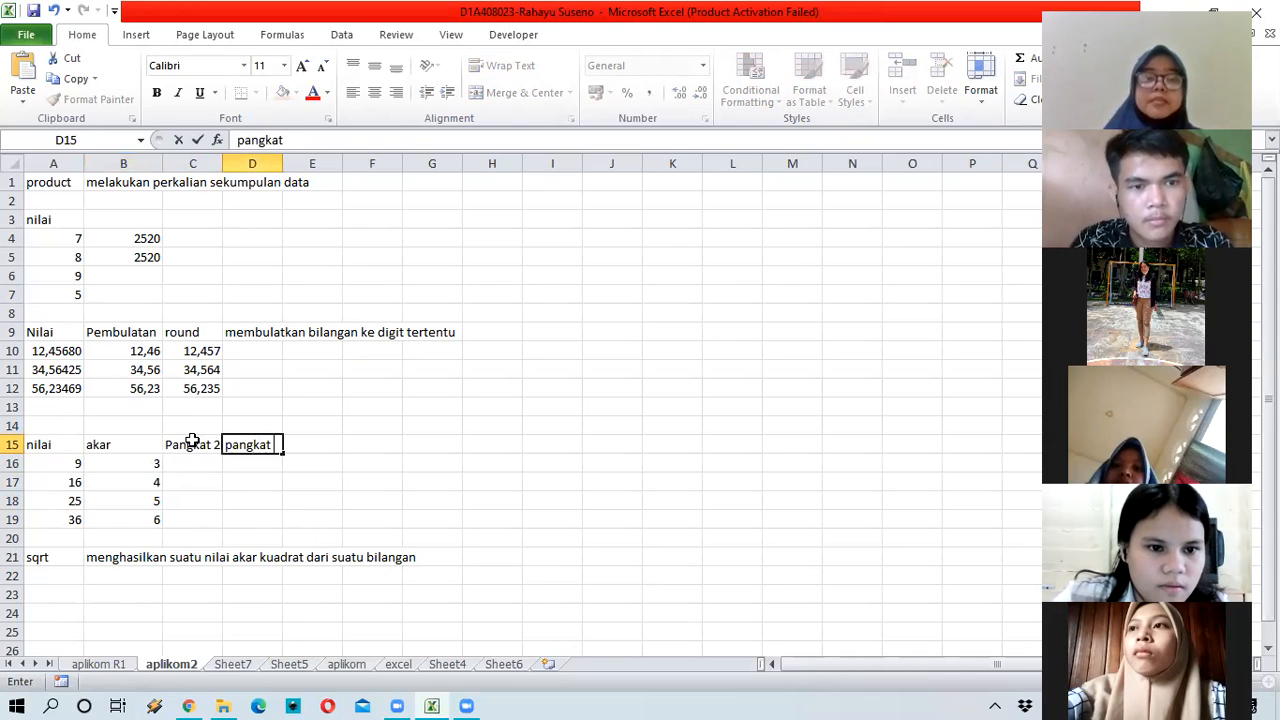
pyautogui.write('3')
pyautogui.press('Return')
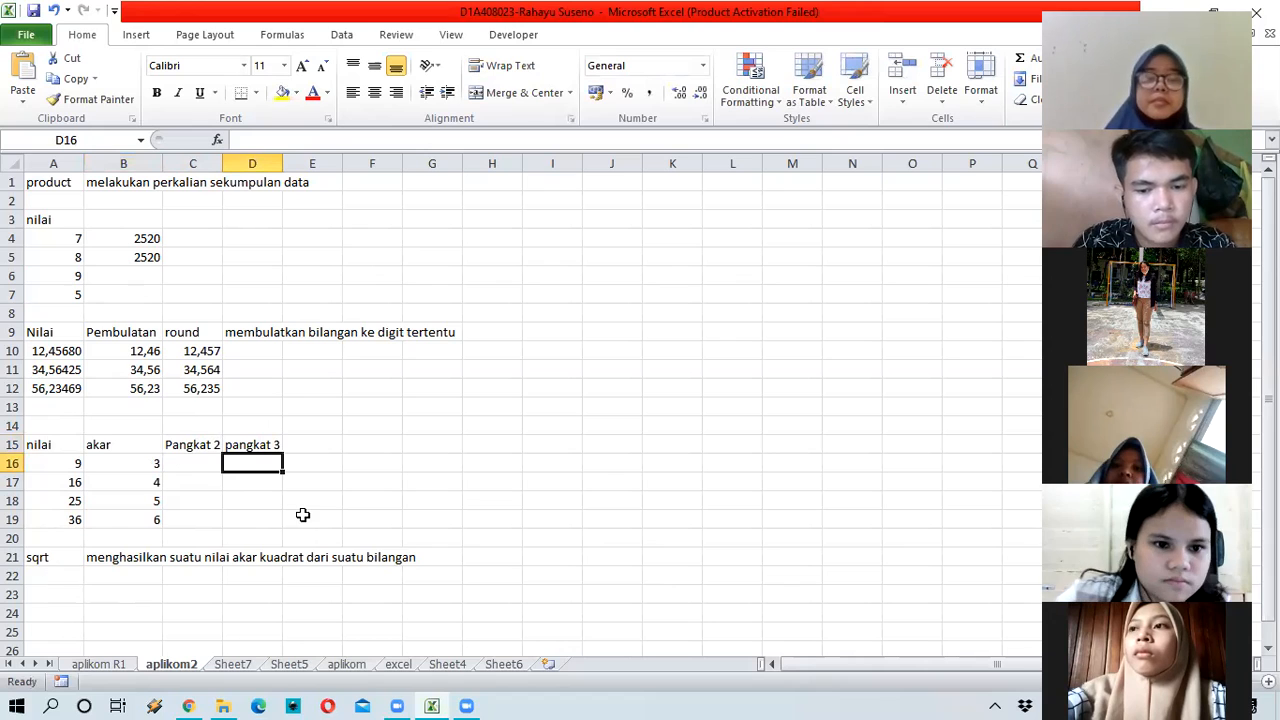
pyautogui.press('Down')
pyautogui.press('Down')
pyautogui.press('Down')
pyautogui.press('Down')
pyautogui.press('Down')
pyautogui.press('Down')
pyautogui.press('Left')
pyautogui.press('Left')
pyautogui.press('Left')
# Step: Label A22 'Power' with the note 'menghasilkan suatu bilangan yang dipangkatkan' in B22
pyautogui.write('Po')
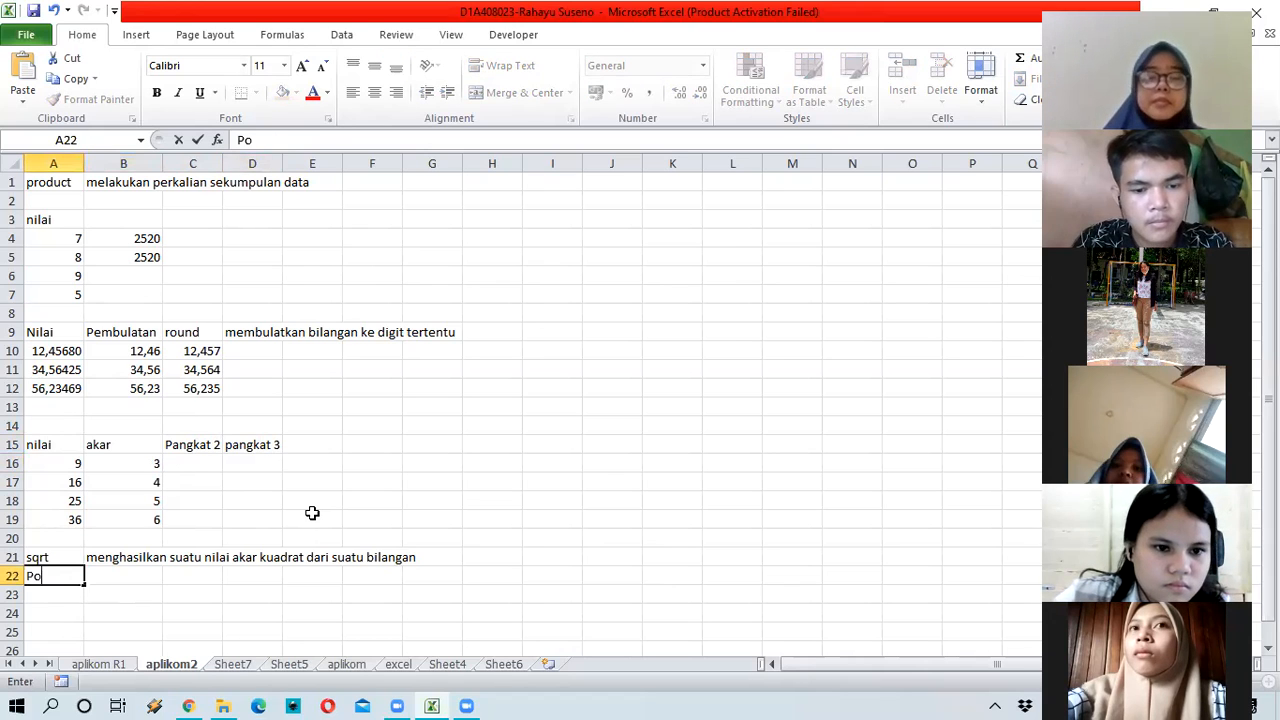
pyautogui.write('wer')
pyautogui.press('Tab')
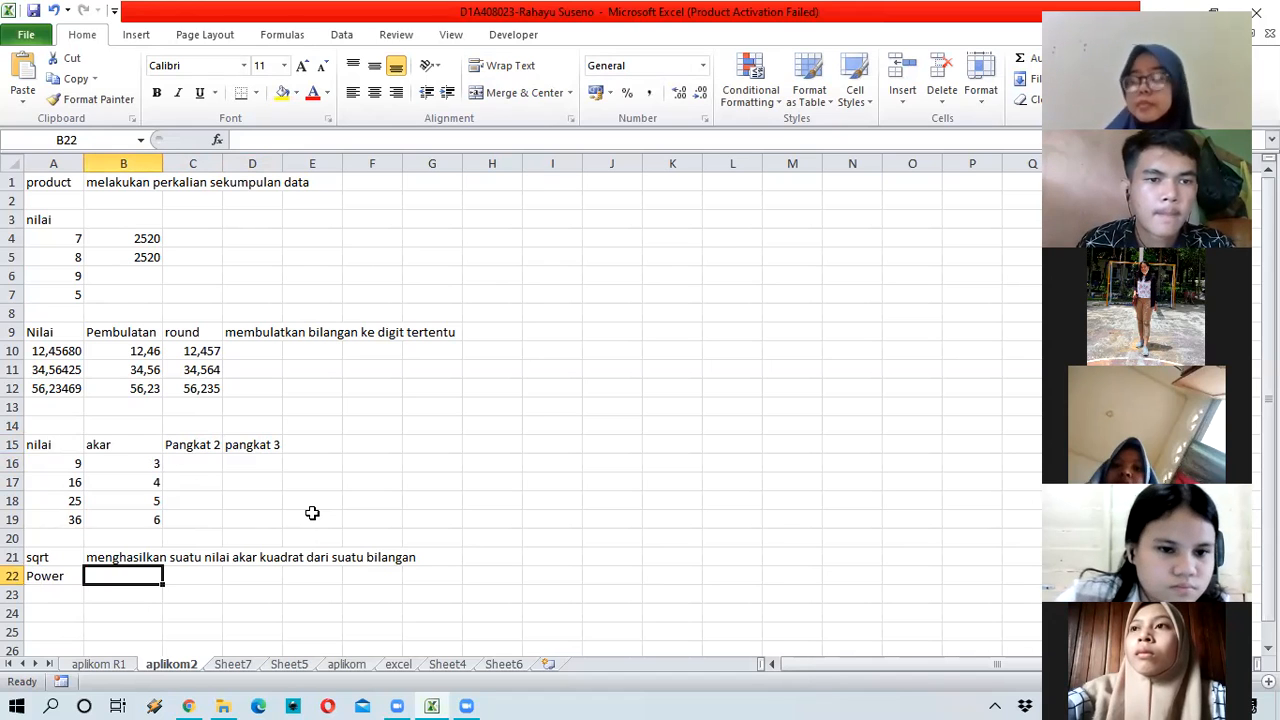
pyautogui.write('meng')
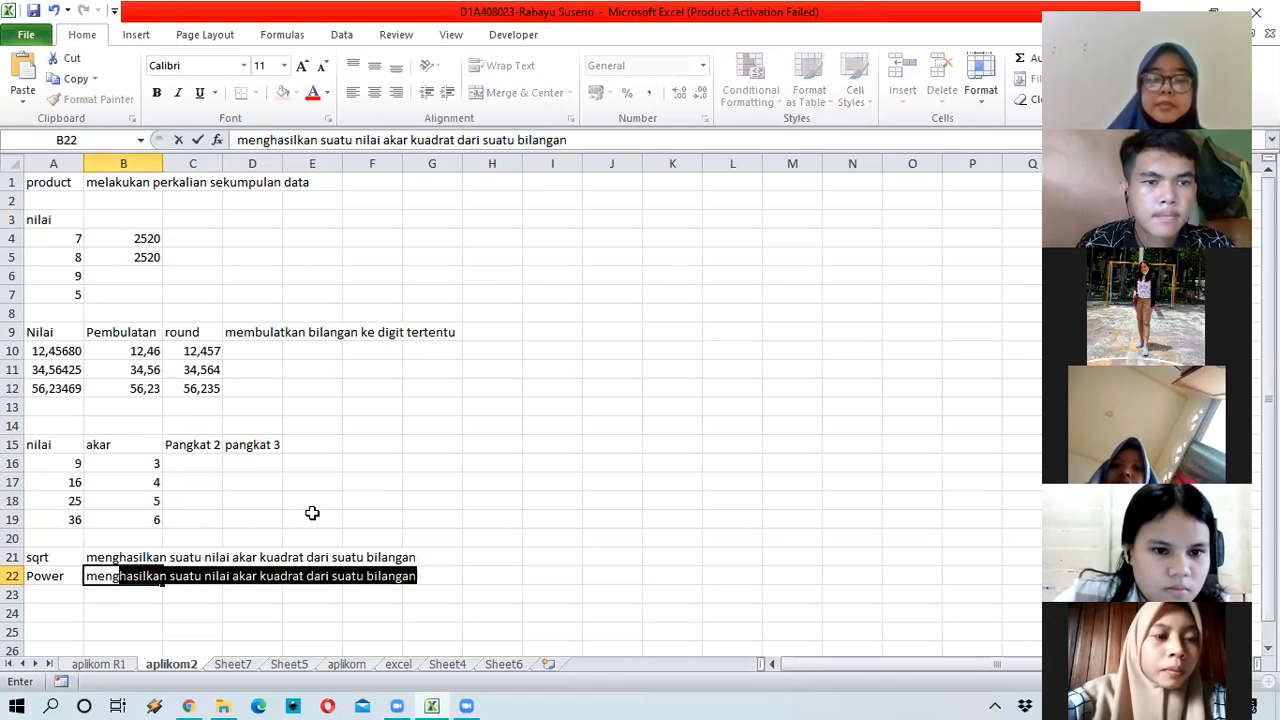
pyautogui.write('hasilkan')
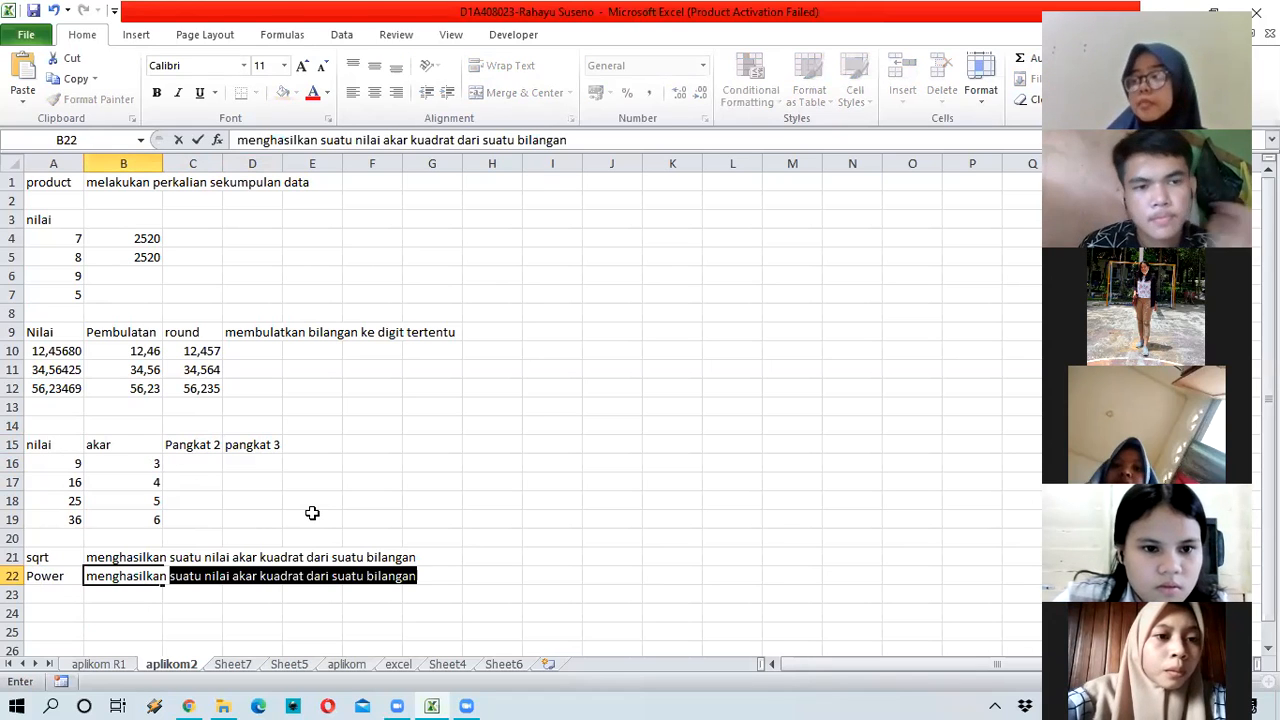
pyautogui.write(' suatu ')
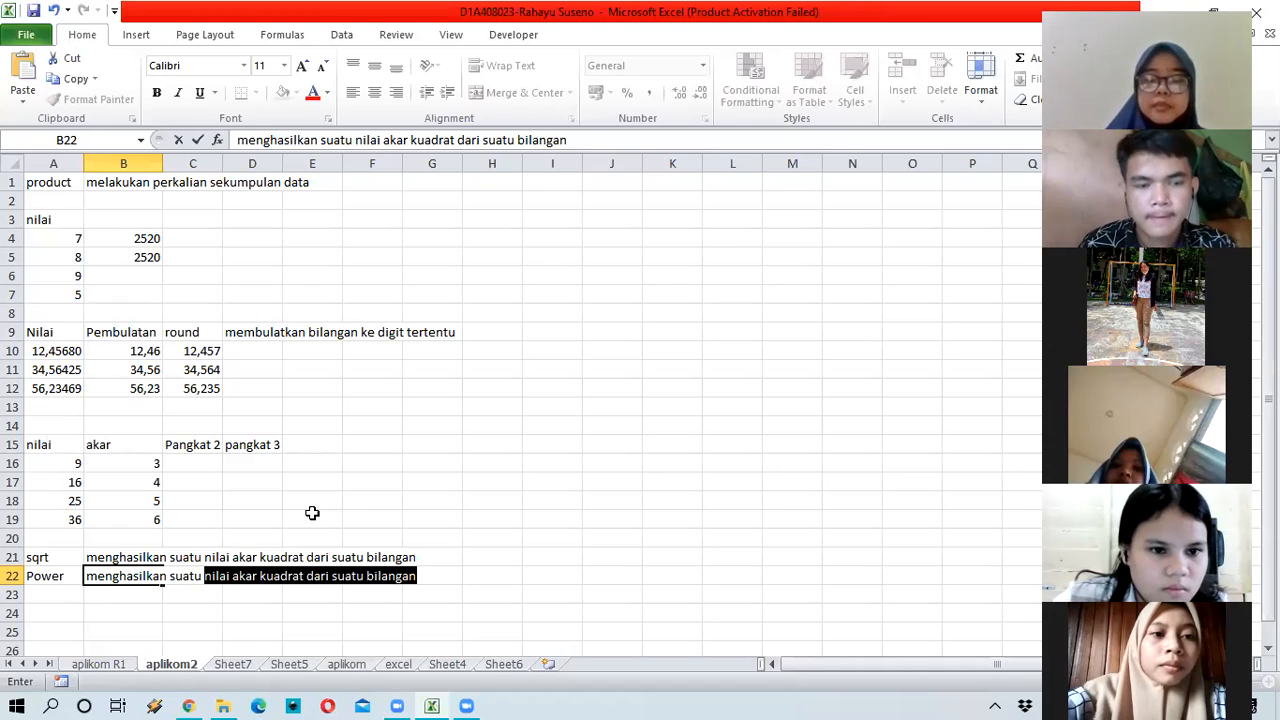
pyautogui.write('bilangan')
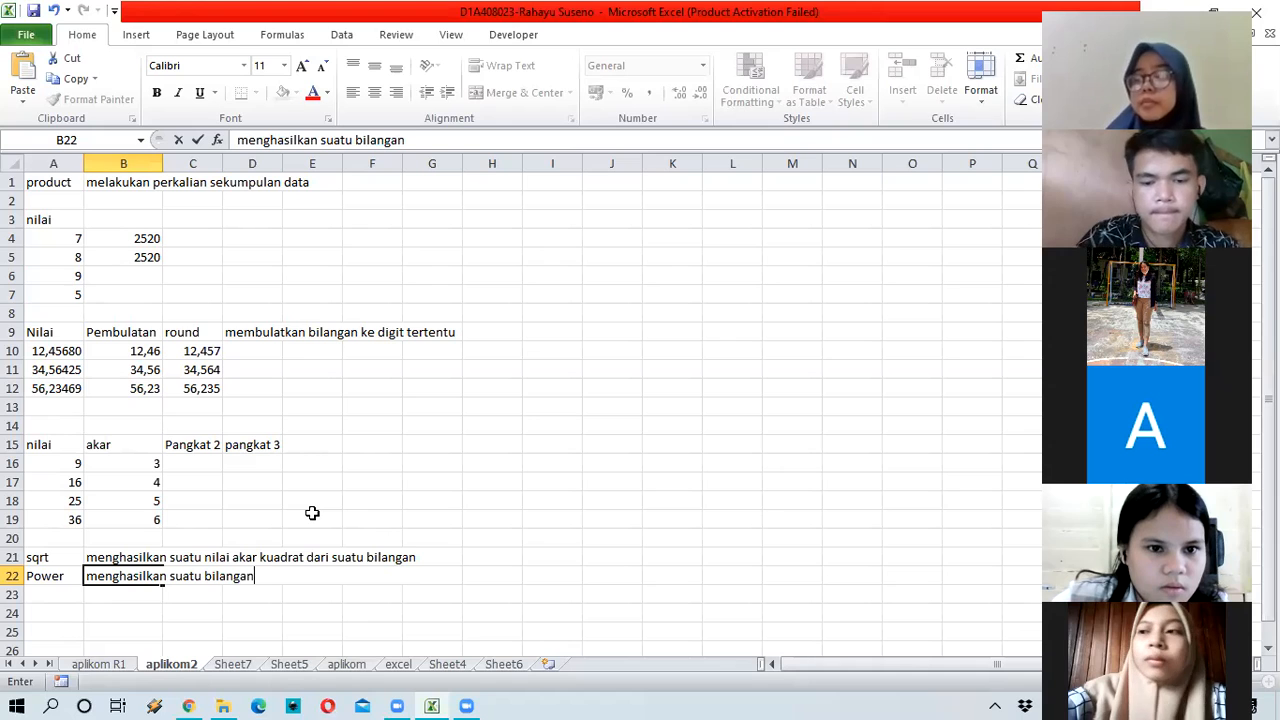
pyautogui.write(' yang dipang')
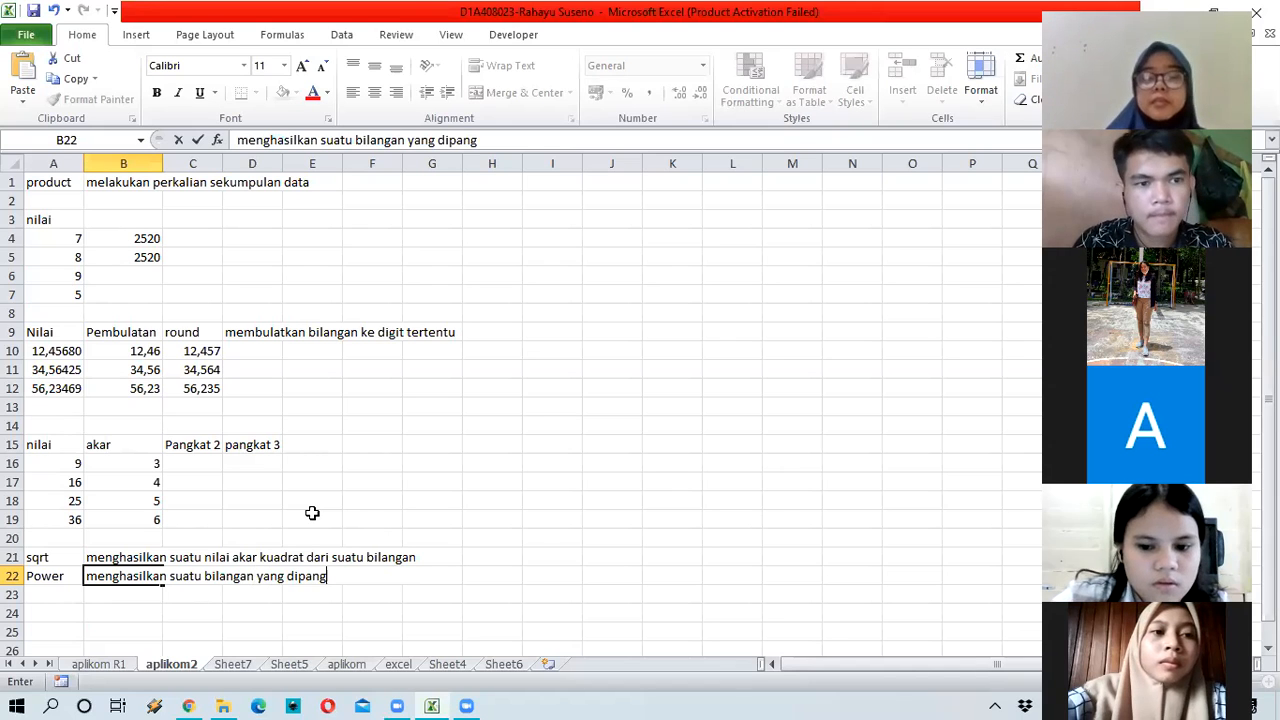
pyautogui.write('kata')
pyautogui.press('BackSpace')
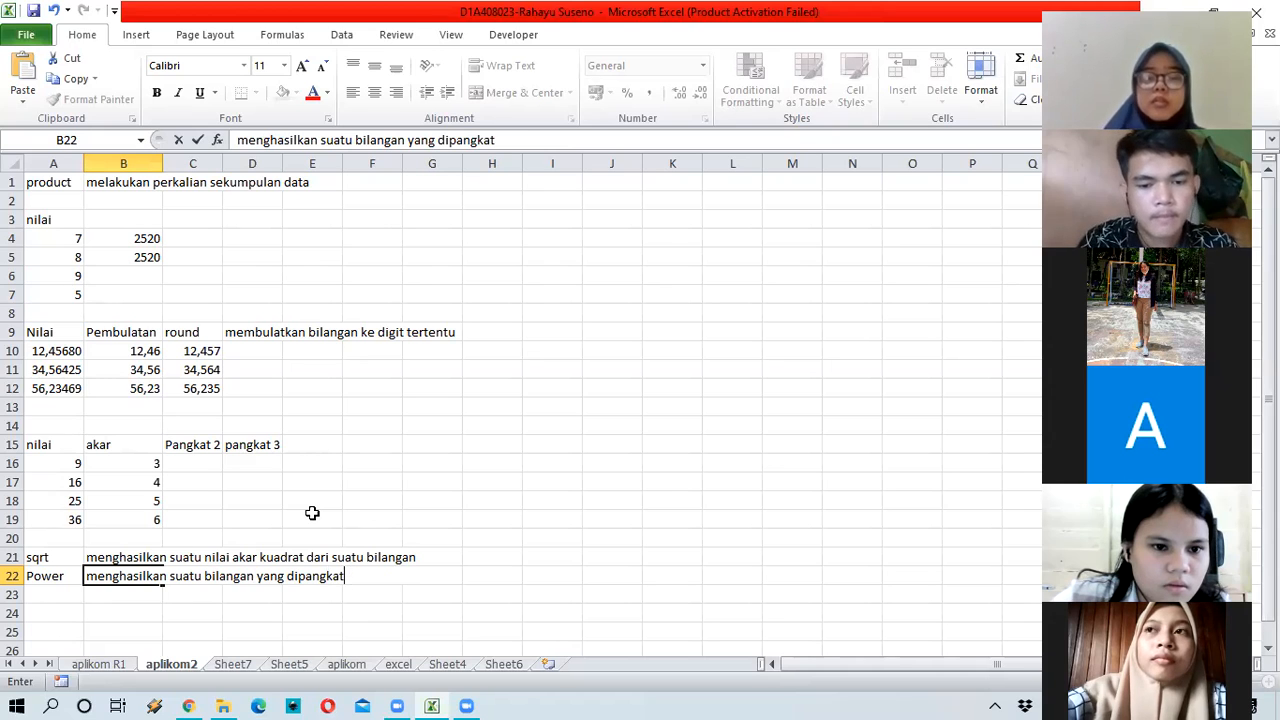
pyautogui.write('kan')
pyautogui.press('Return')
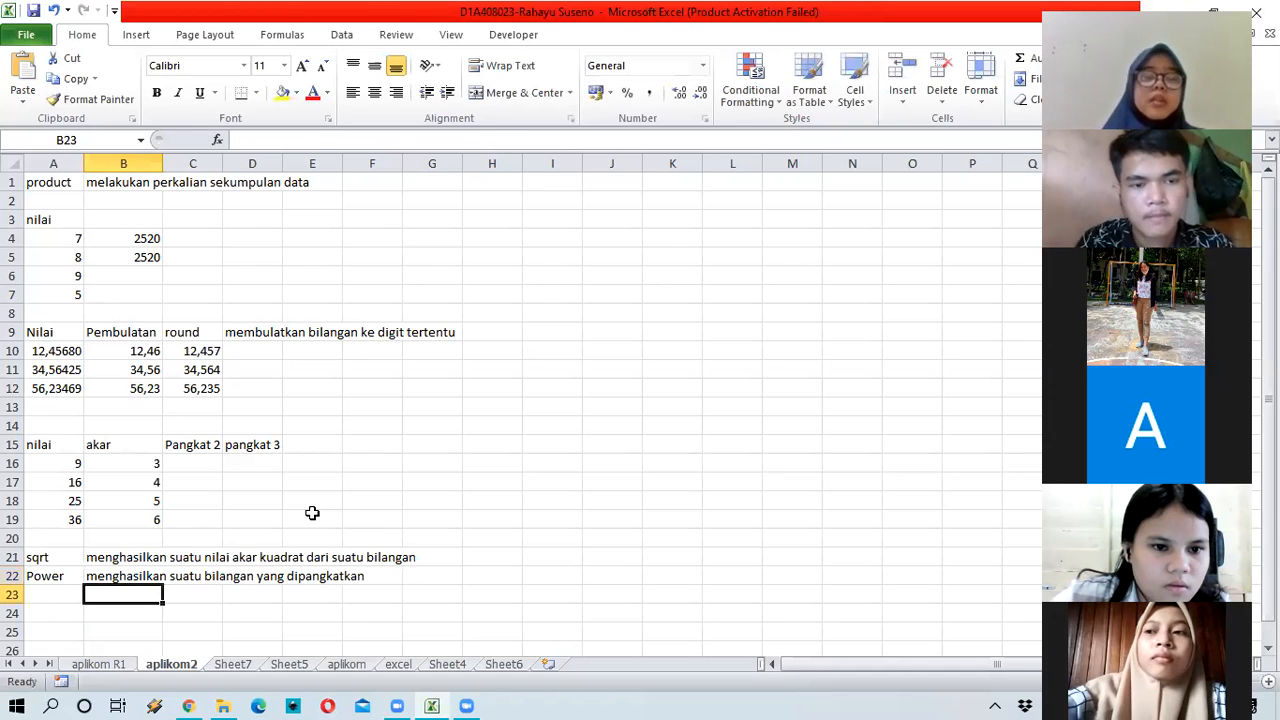
pyautogui.click(205, 464)
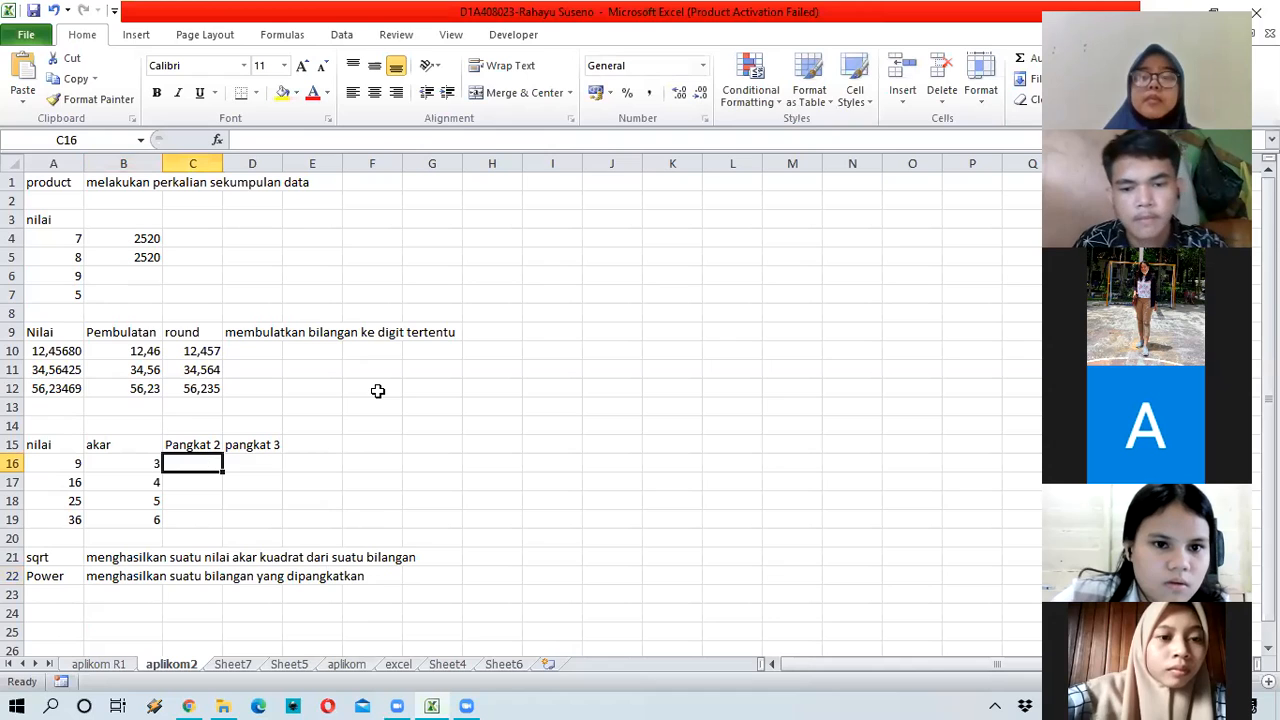
# Step: Check the B16 formula, then start a POWER formula in C16 referencing A16
pyautogui.click(106, 466)
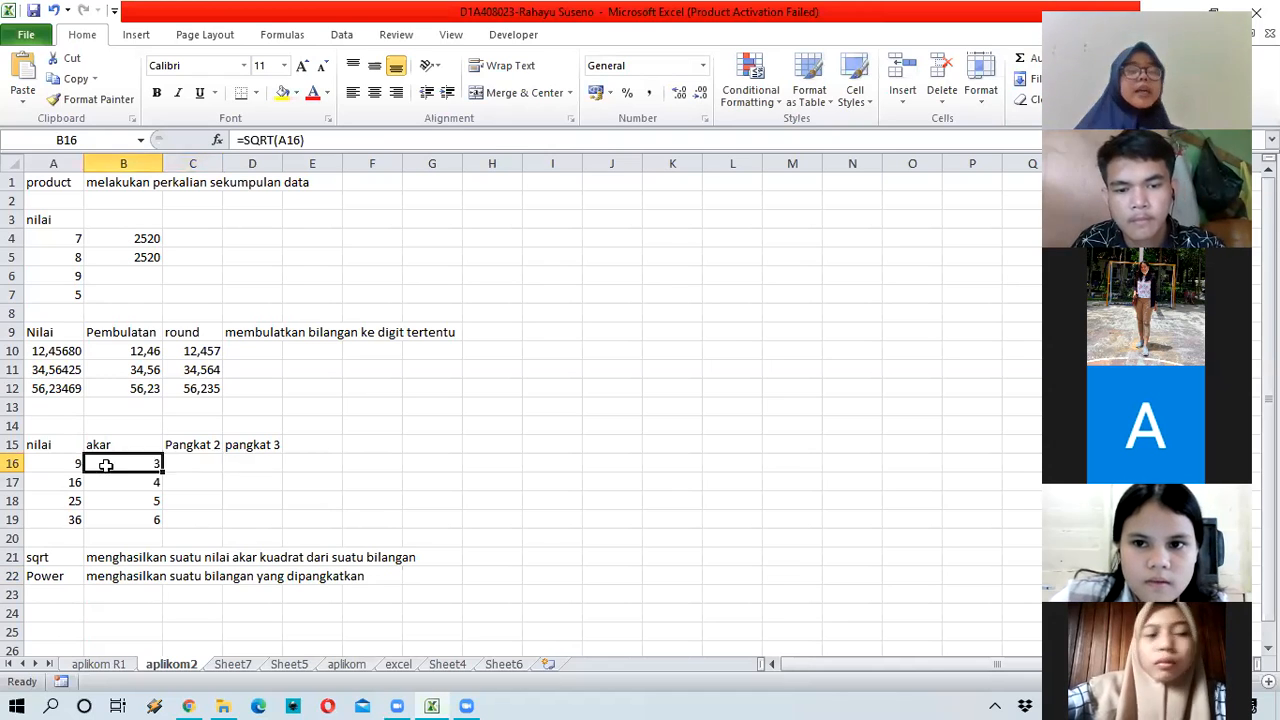
pyautogui.click(194, 463)
pyautogui.click(140, 469)
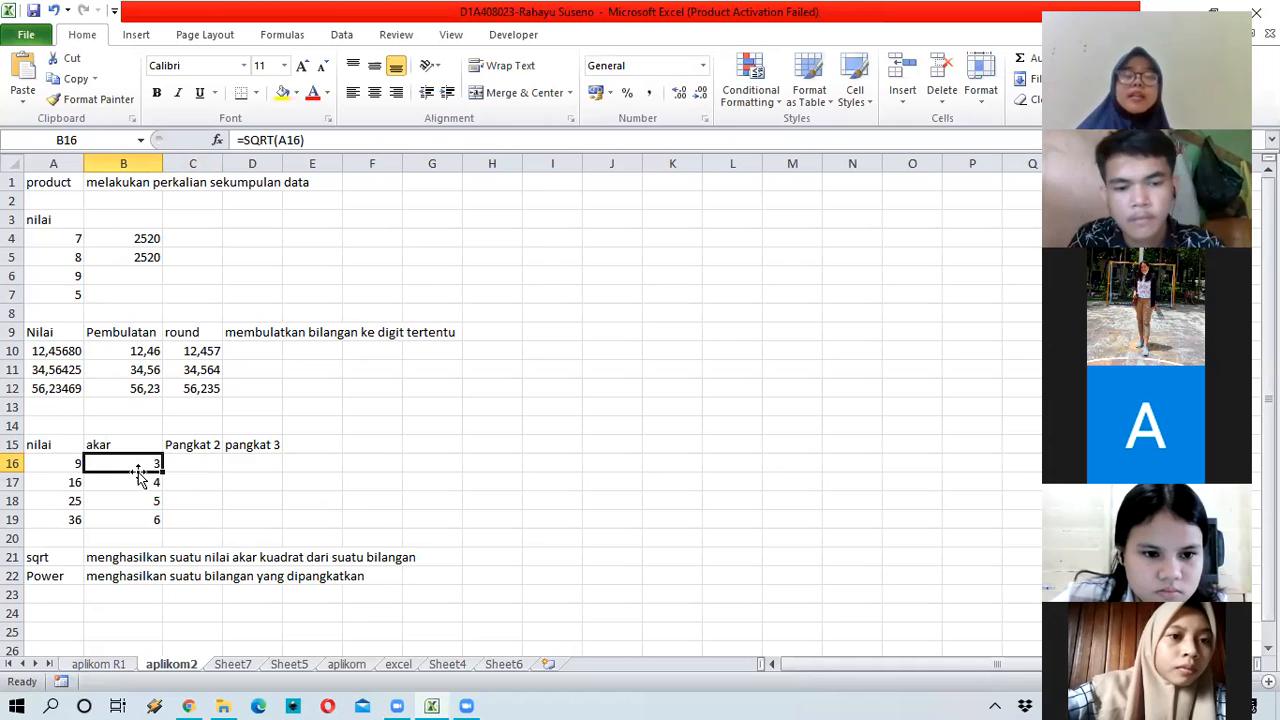
pyautogui.click(205, 464)
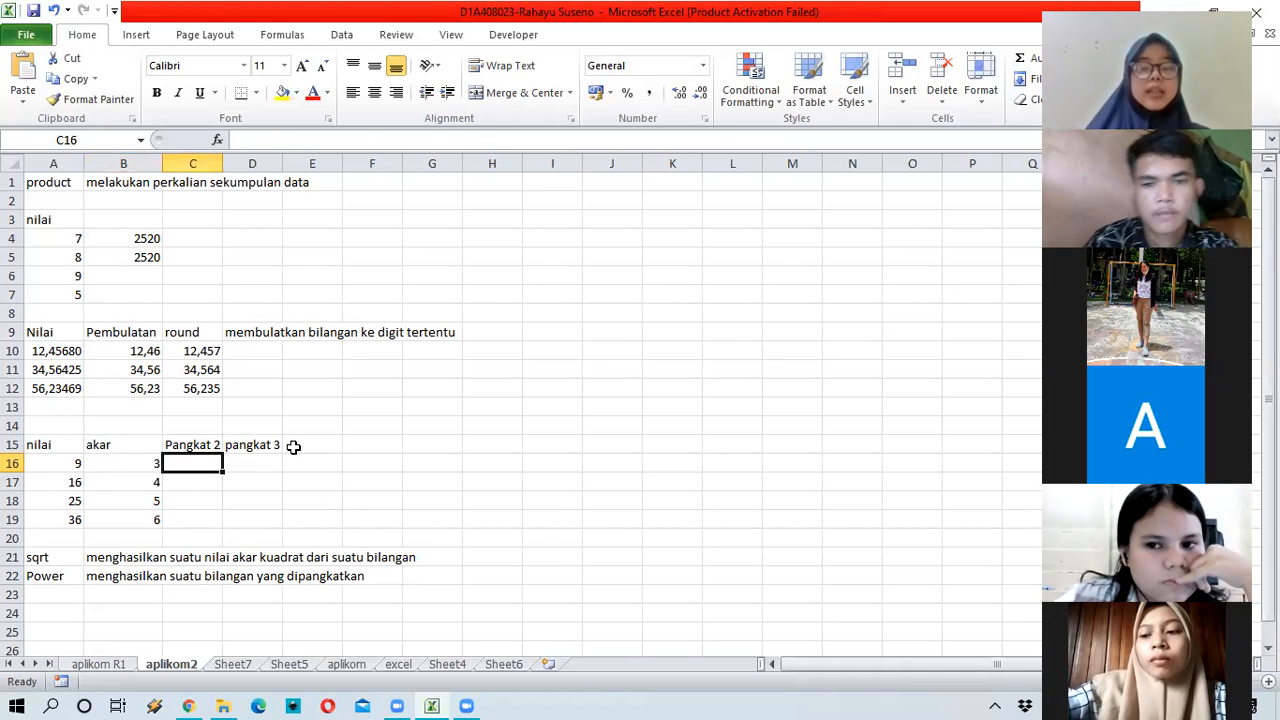
pyautogui.write('=power')
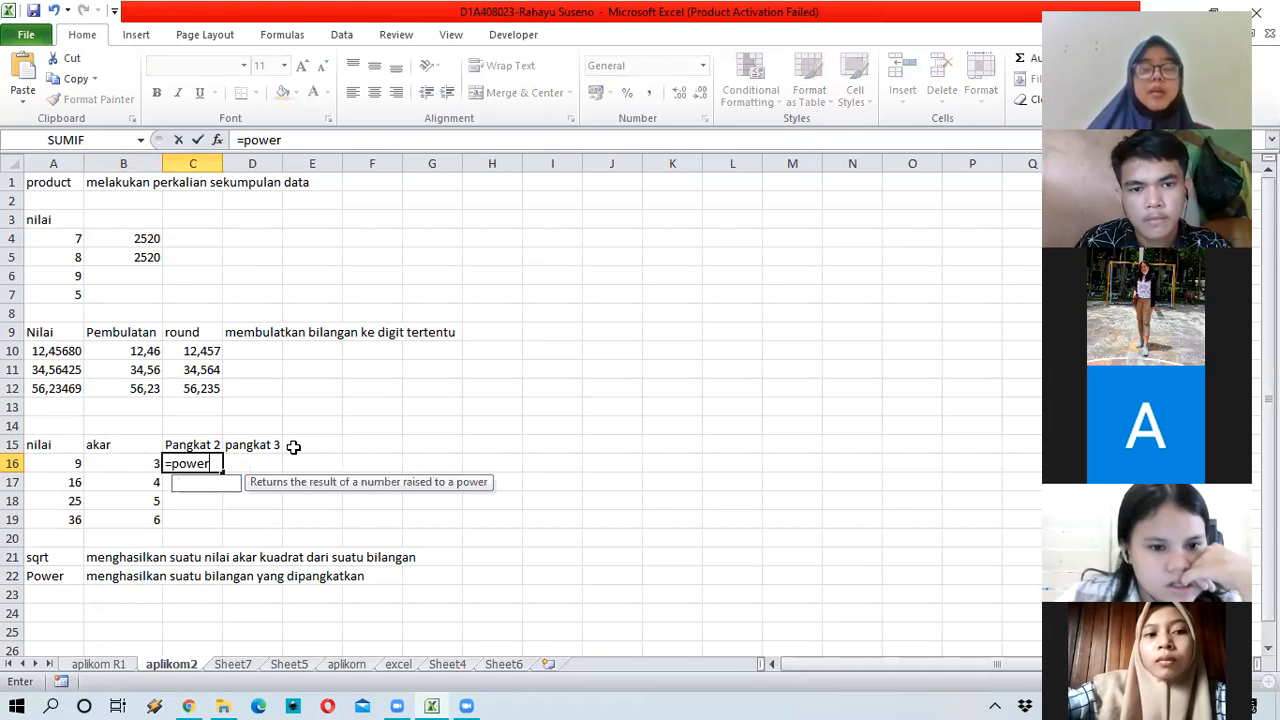
pyautogui.write('(')
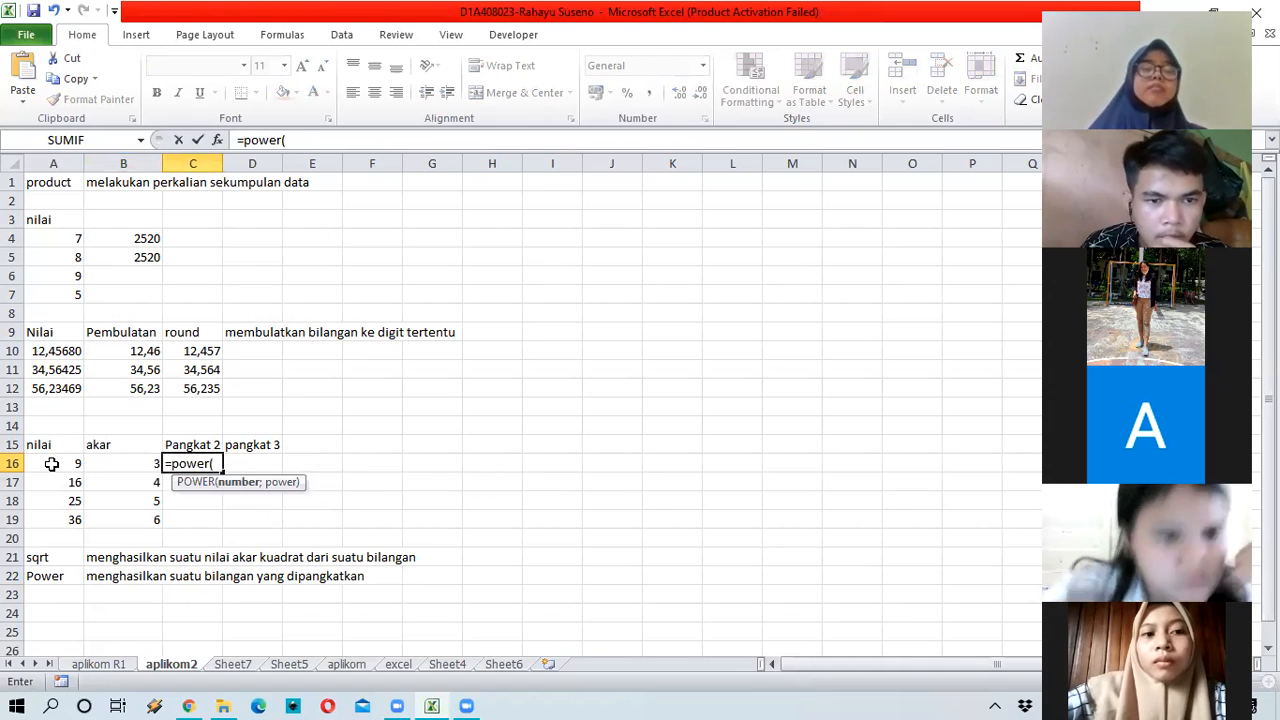
pyautogui.click(51, 463)
pyautogui.write(')')
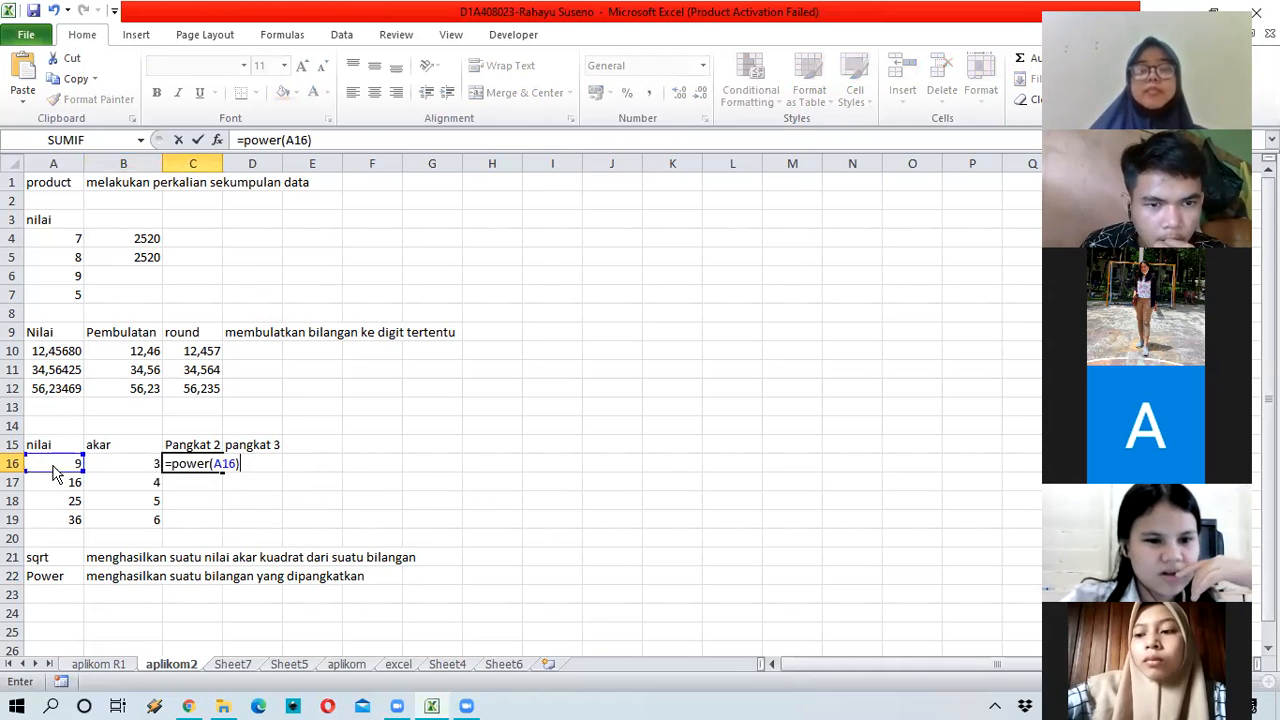
pyautogui.press('Return')
pyautogui.press('Return')
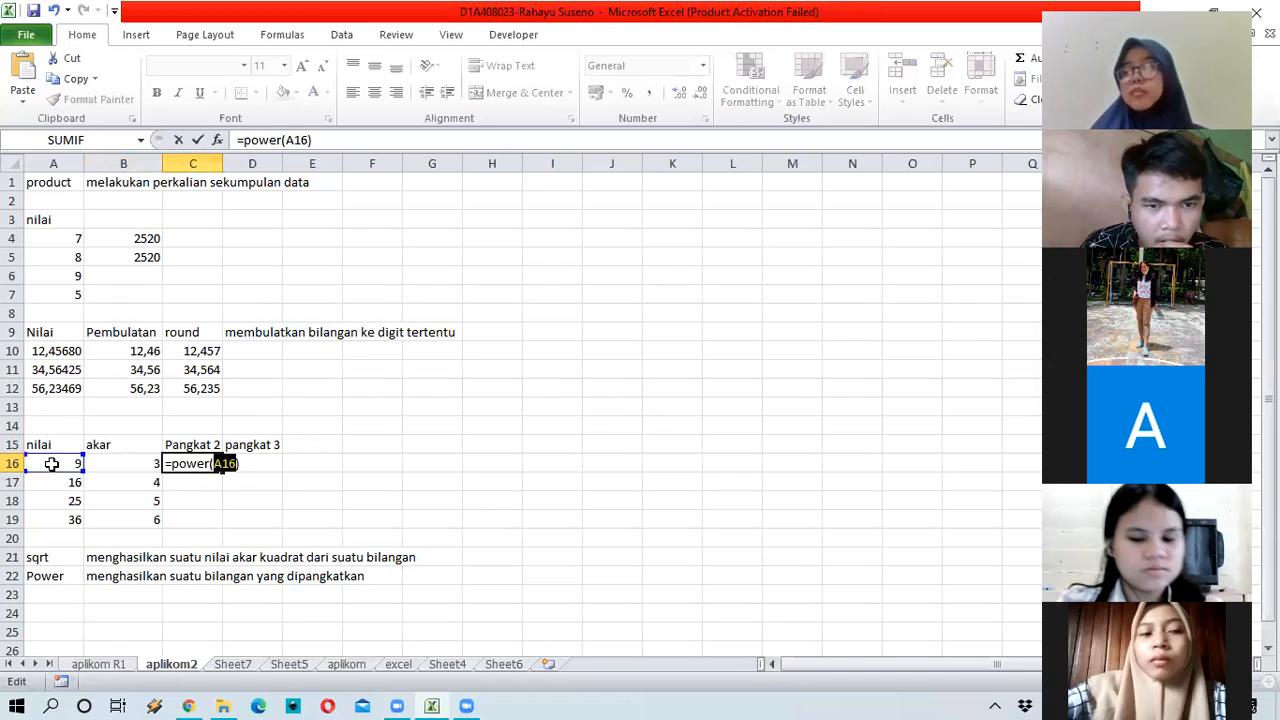
# Step: Add exponent 2 so C16 holds =POWER(A16;2), returning 81
pyautogui.click(249, 464)
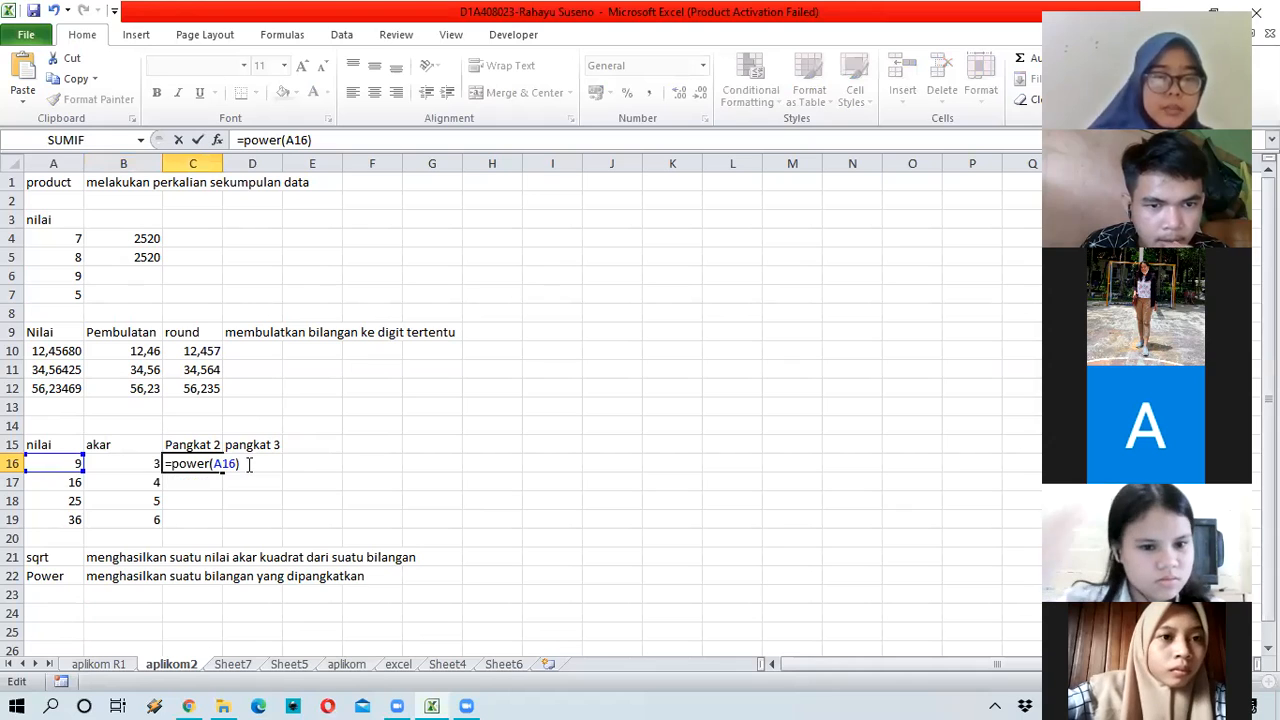
pyautogui.click(372, 152)
pyautogui.write(';2')
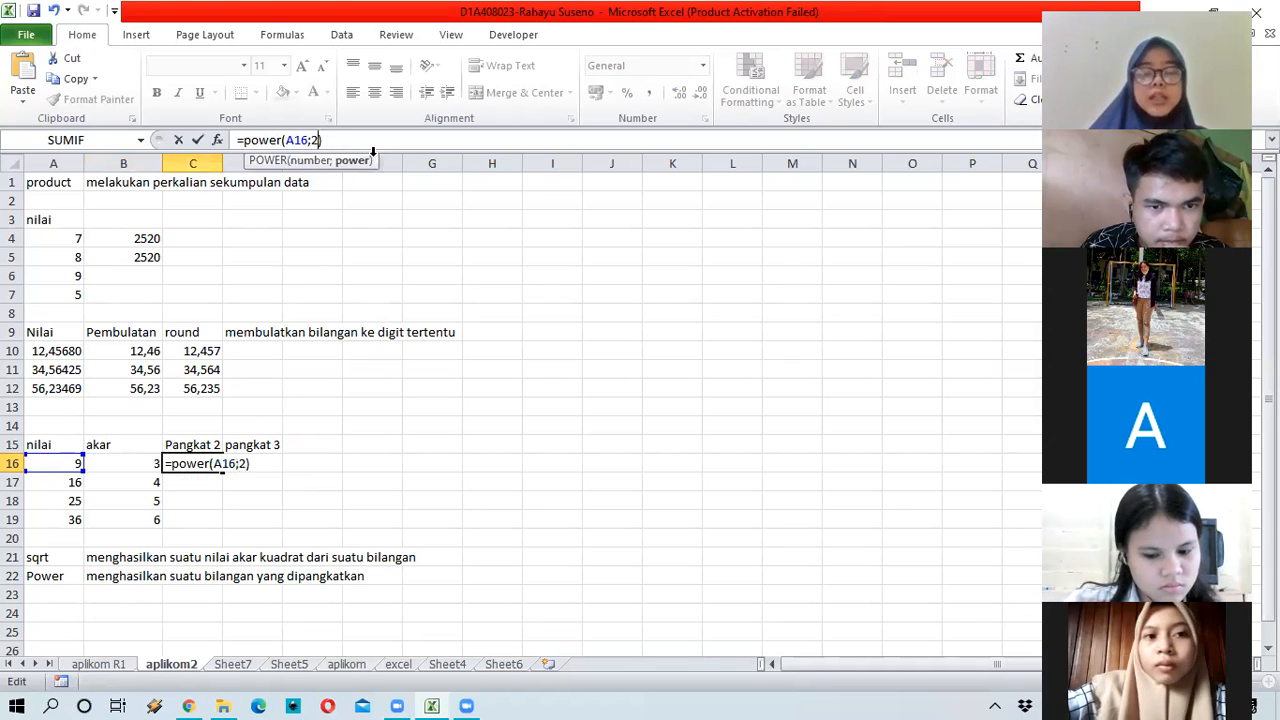
pyautogui.press('Return')
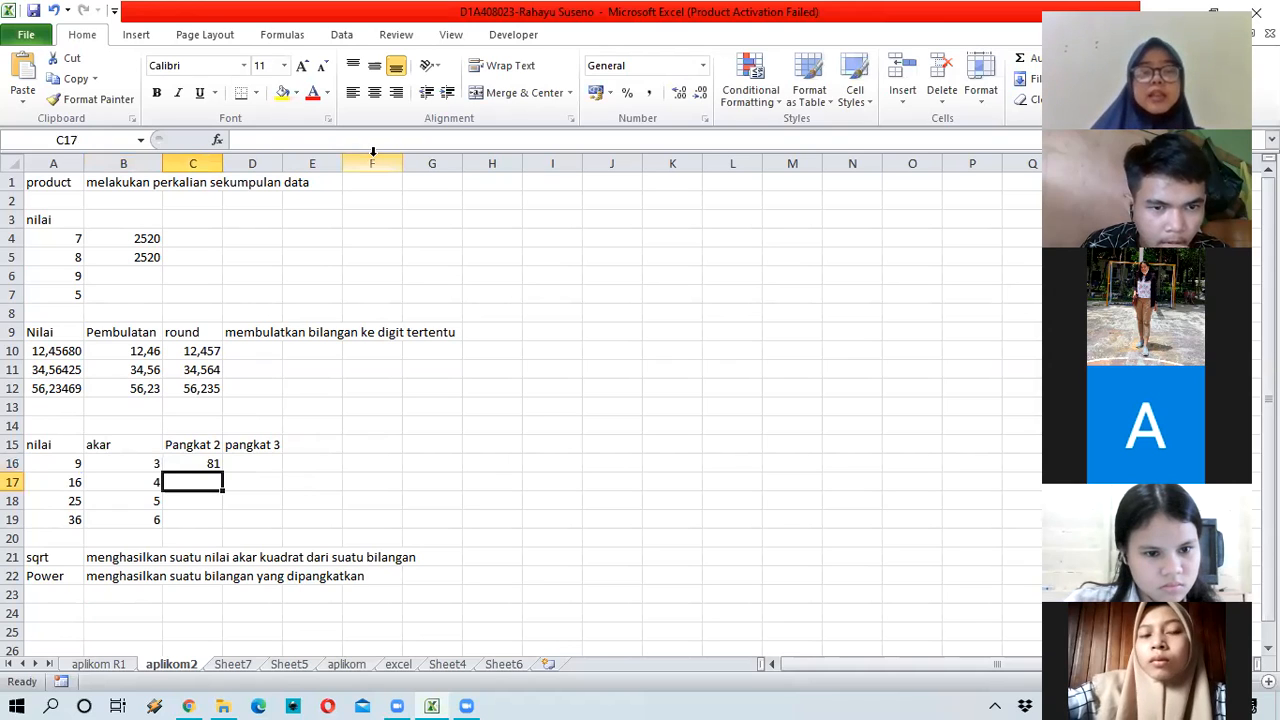
pyautogui.press('Up')
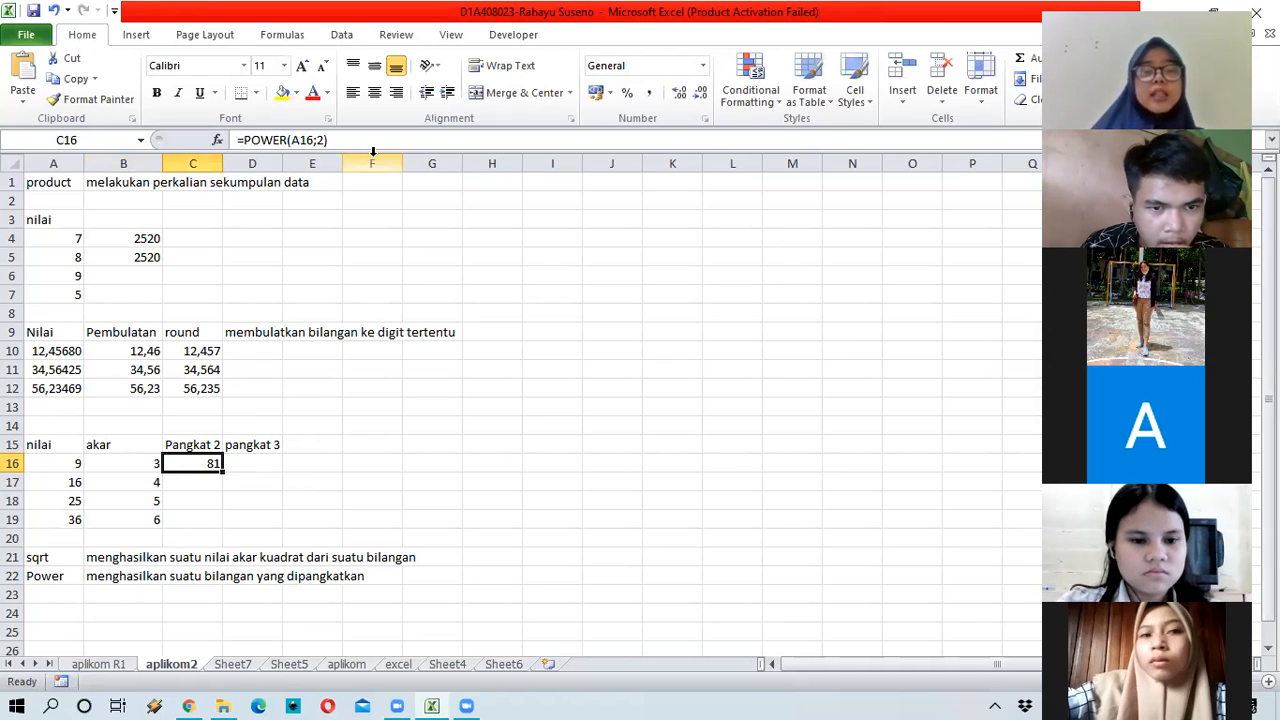
pyautogui.press('Right')
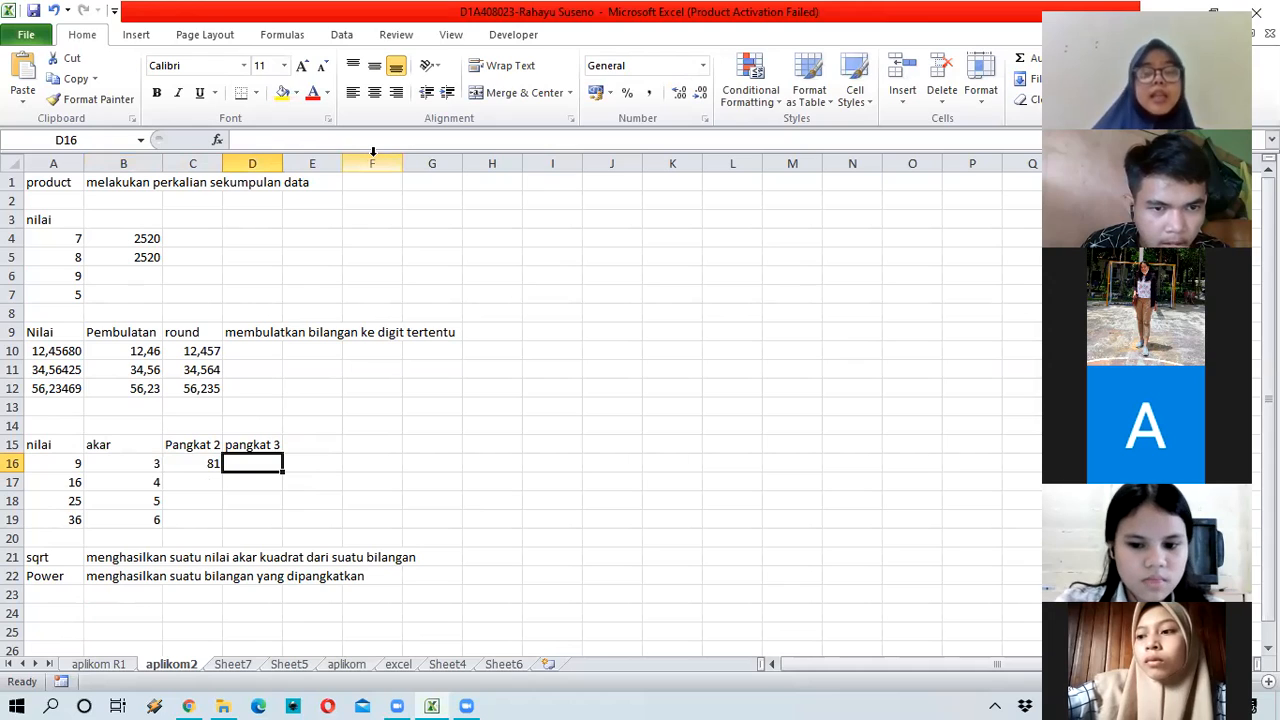
# Step: Enter =POWER(A16;3) in D16, then fill the square and cube formulas down to row 19
pyautogui.write('=po')
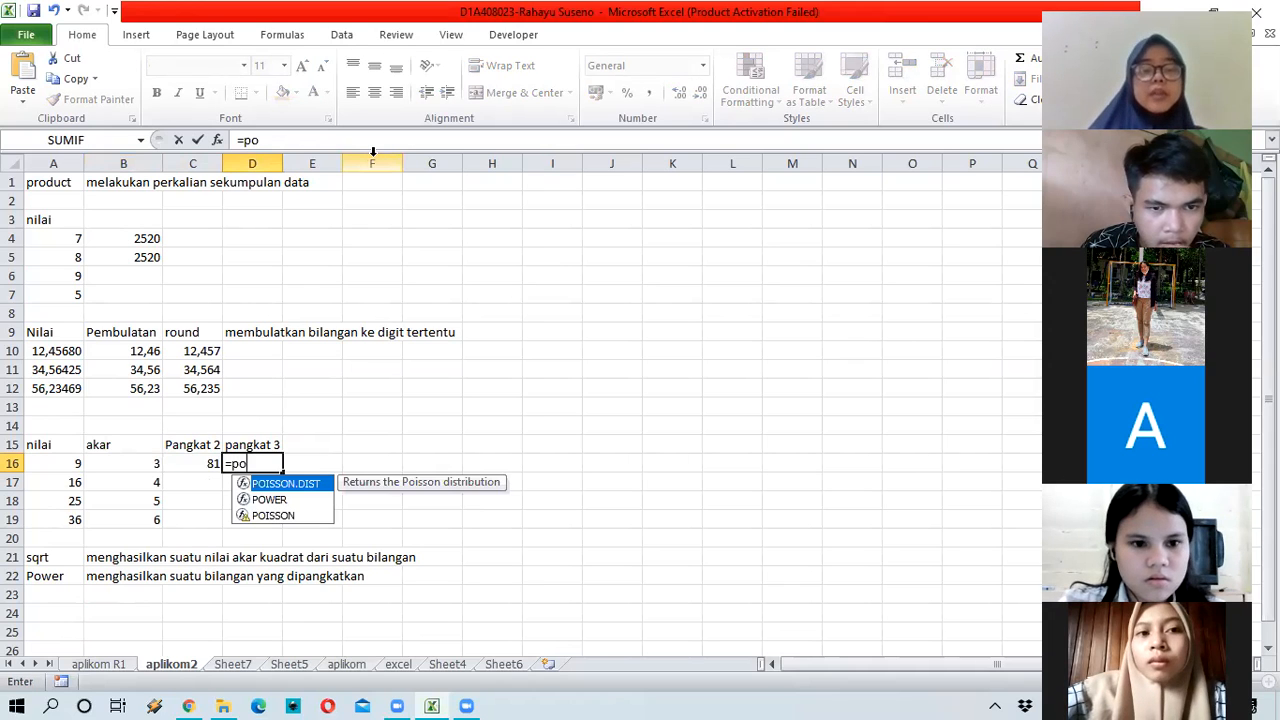
pyautogui.write('wer')
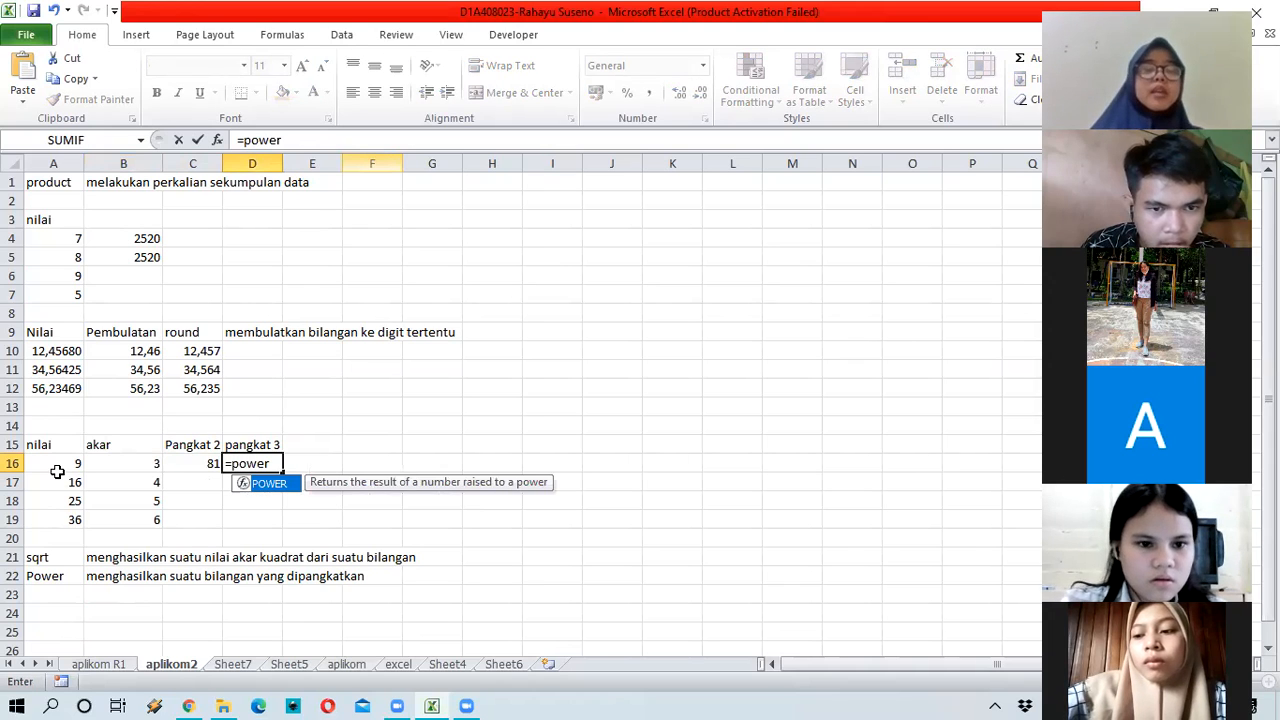
pyautogui.write('(')
pyautogui.press('Left')
pyautogui.press('Left')
pyautogui.press('Left')
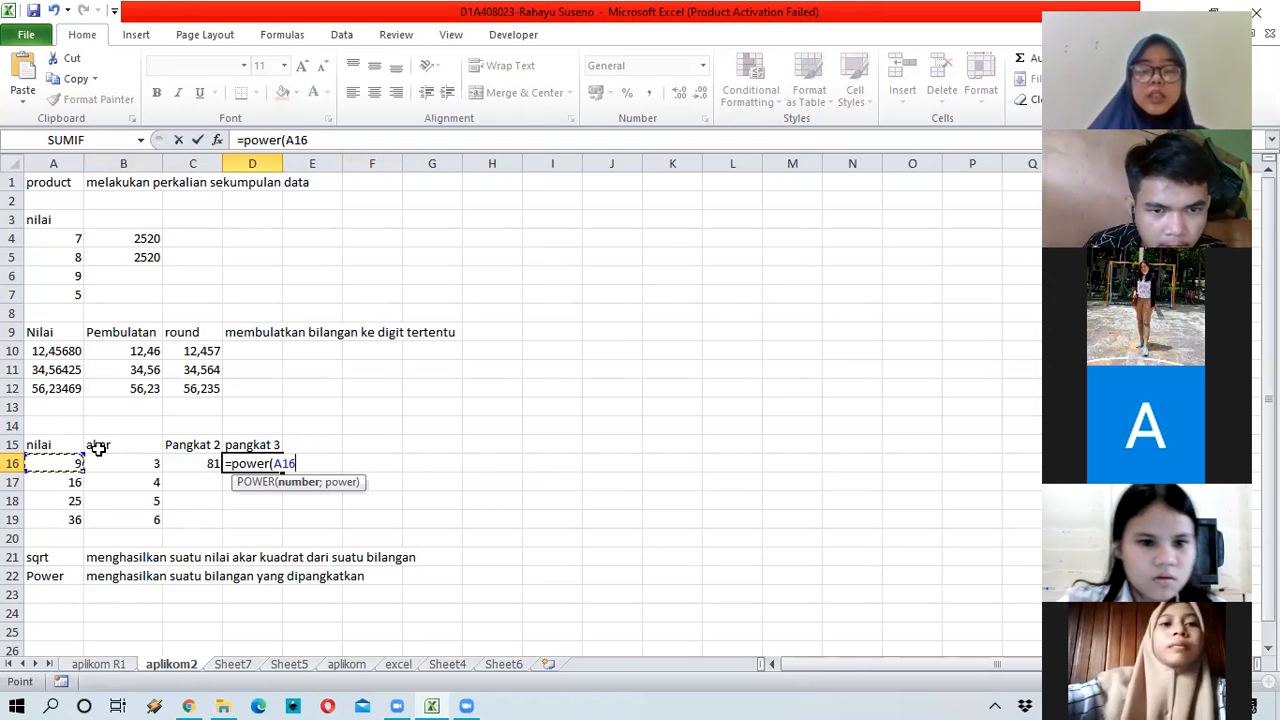
pyautogui.write(';3')
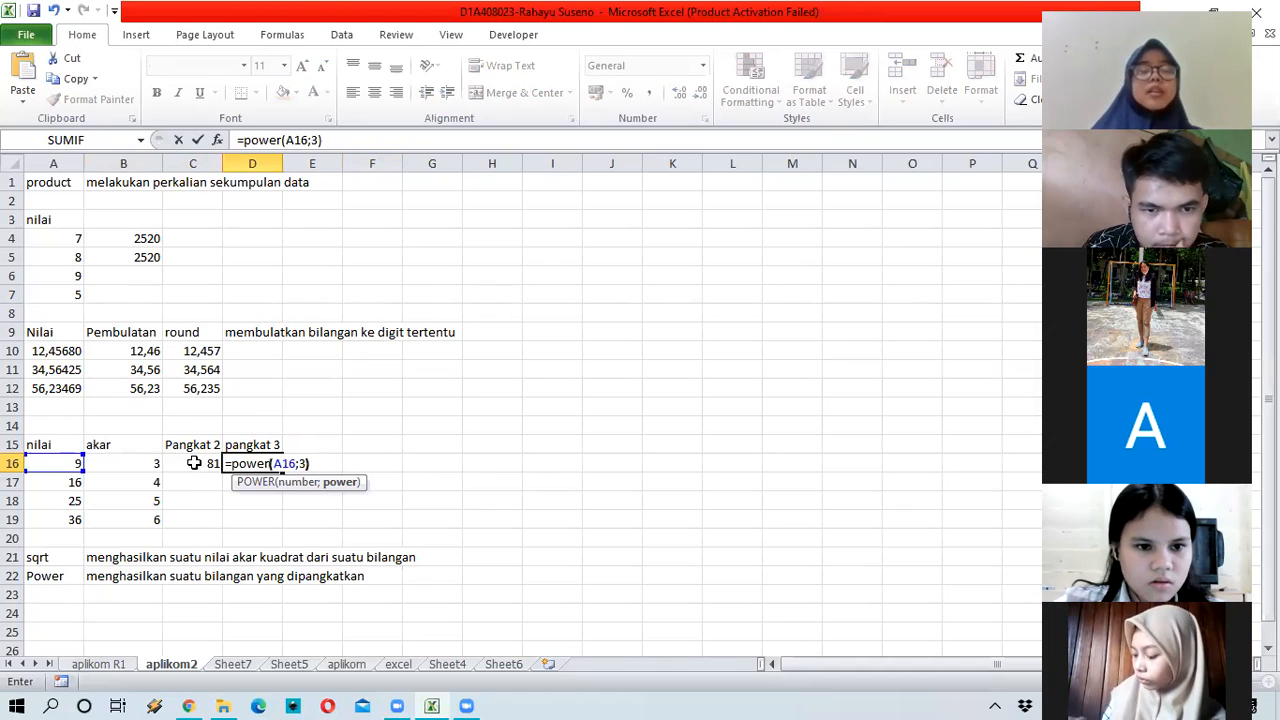
pyautogui.click(196, 466)
pyautogui.moveTo(223, 477); pyautogui.dragTo(221, 527)
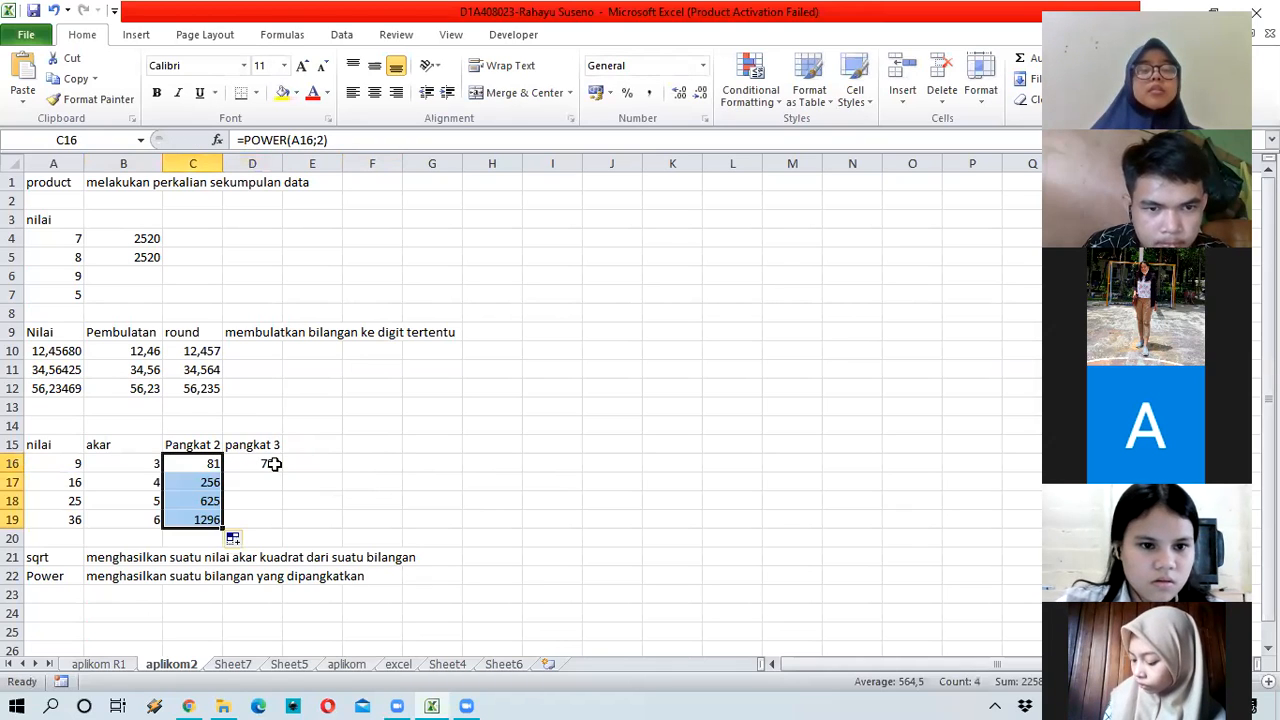
pyautogui.click(270, 465)
pyautogui.moveTo(283, 472); pyautogui.dragTo(280, 521)
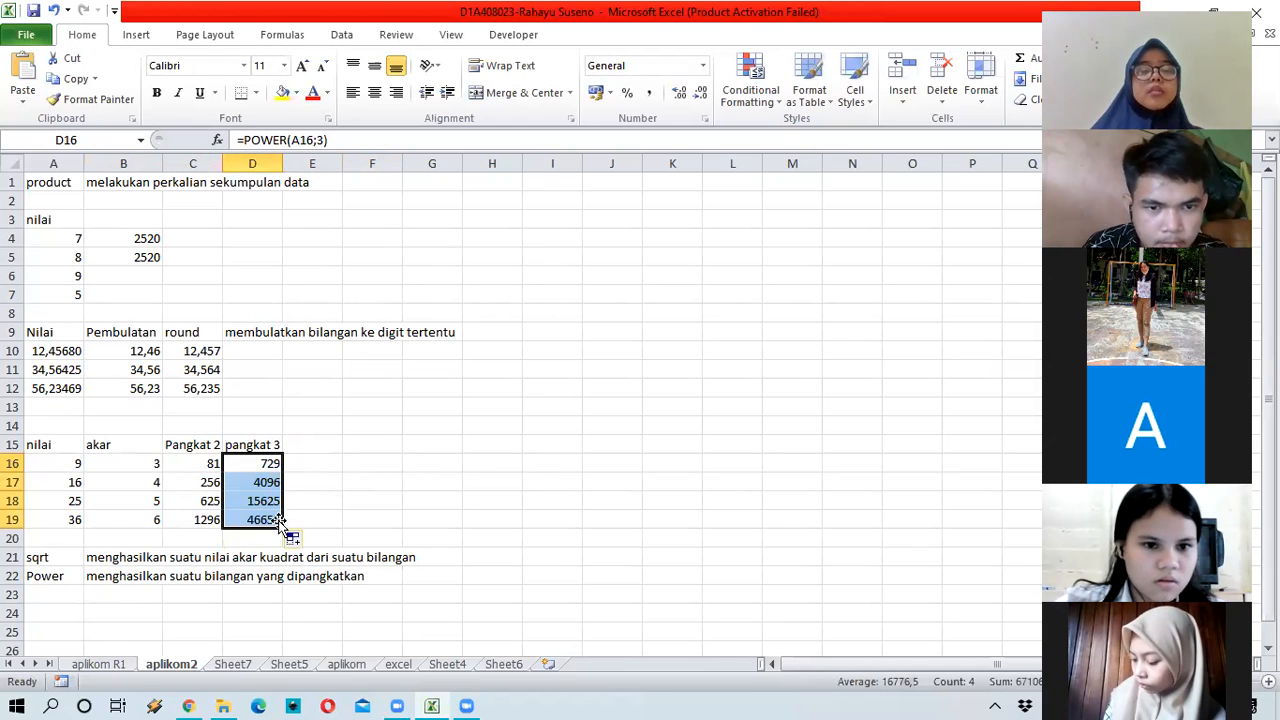
pyautogui.click(303, 466)
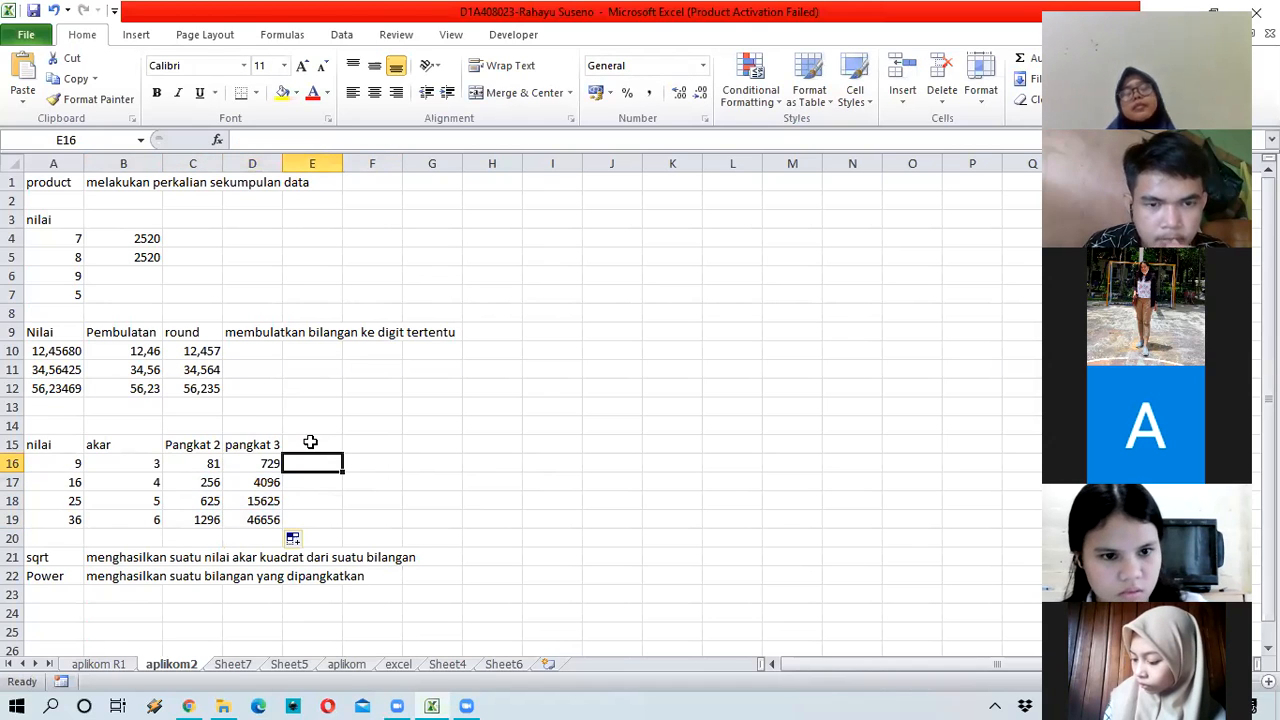
pyautogui.press('Up')
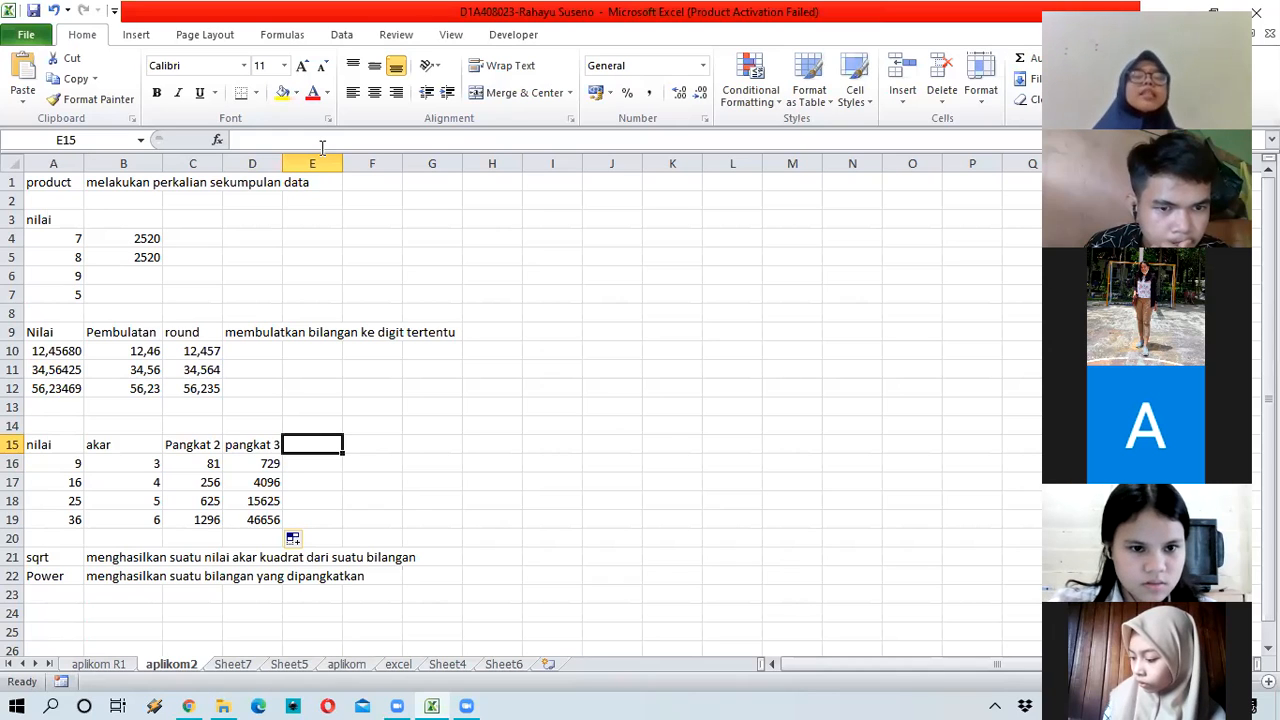
pyautogui.press('Down')
pyautogui.press('Left')
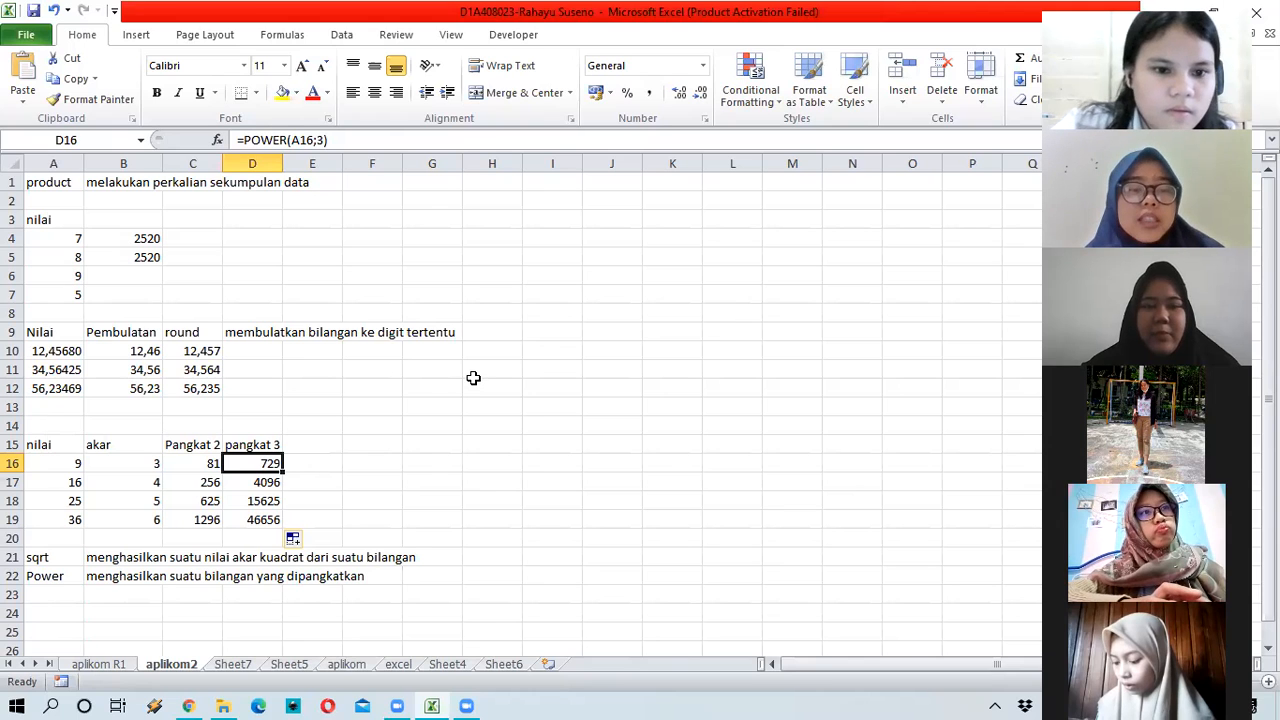
pyautogui.click(145, 353)
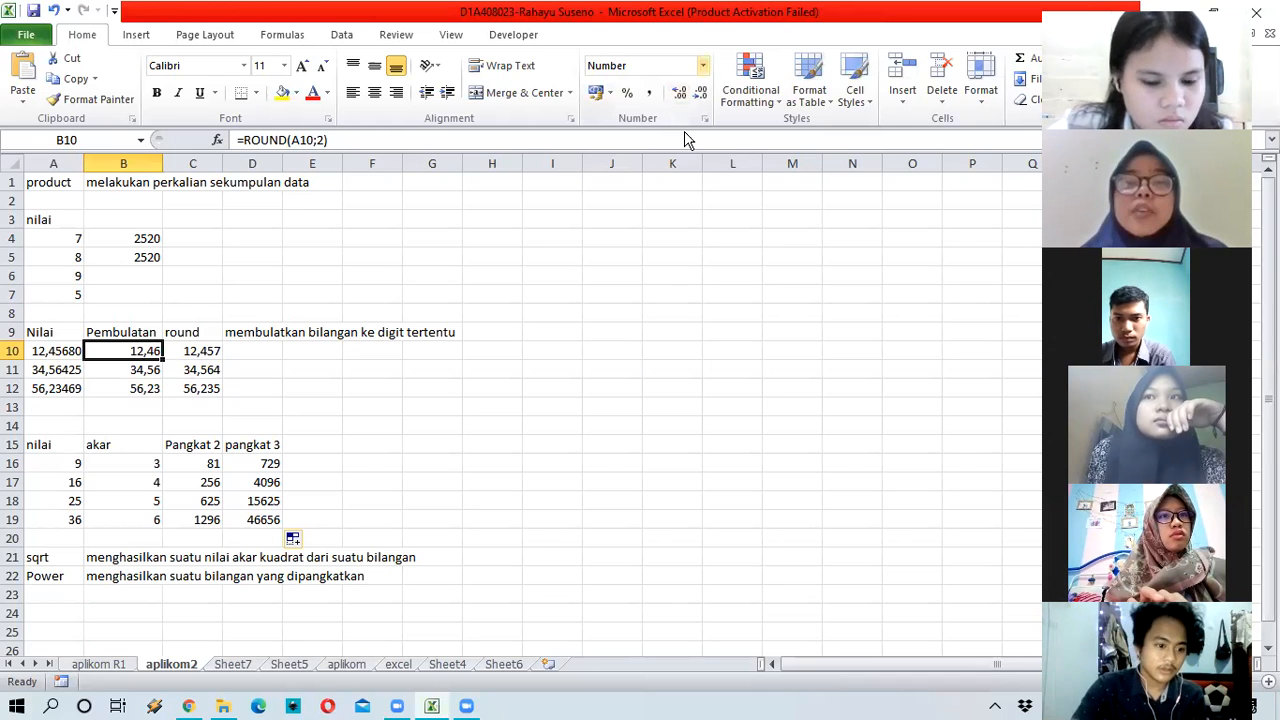
pyautogui.click(703, 65)
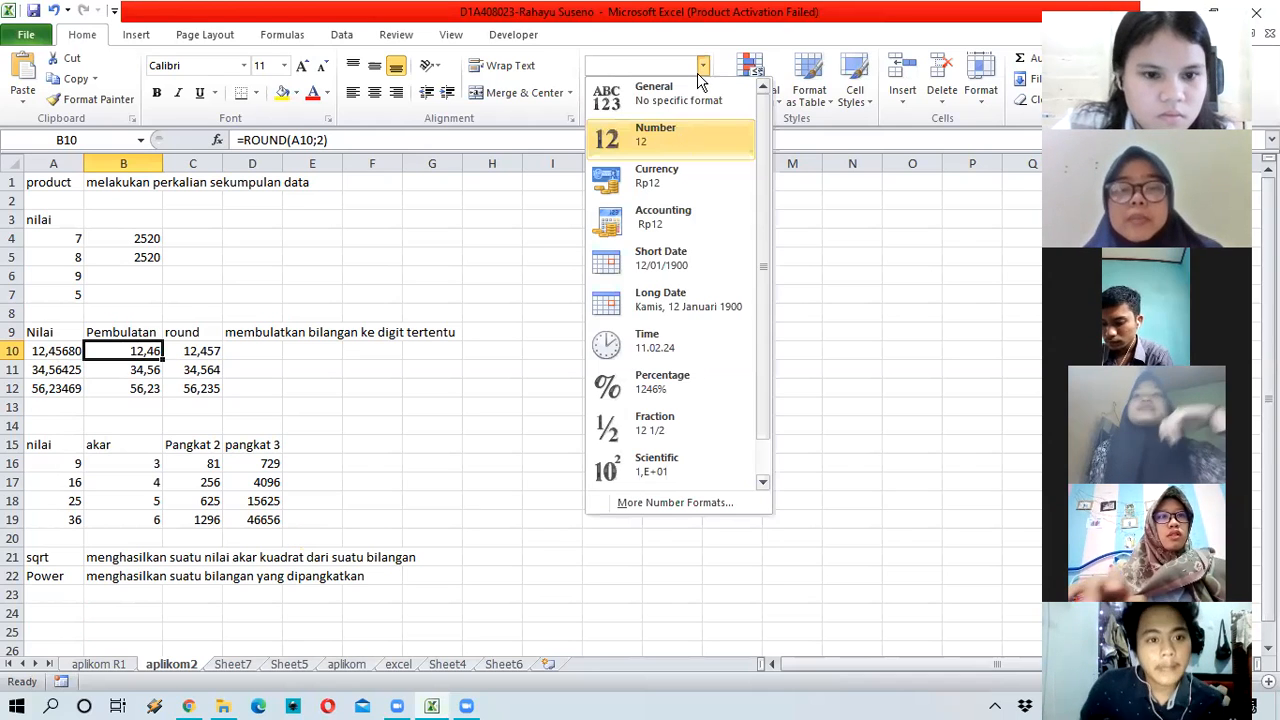
pyautogui.click(703, 67)
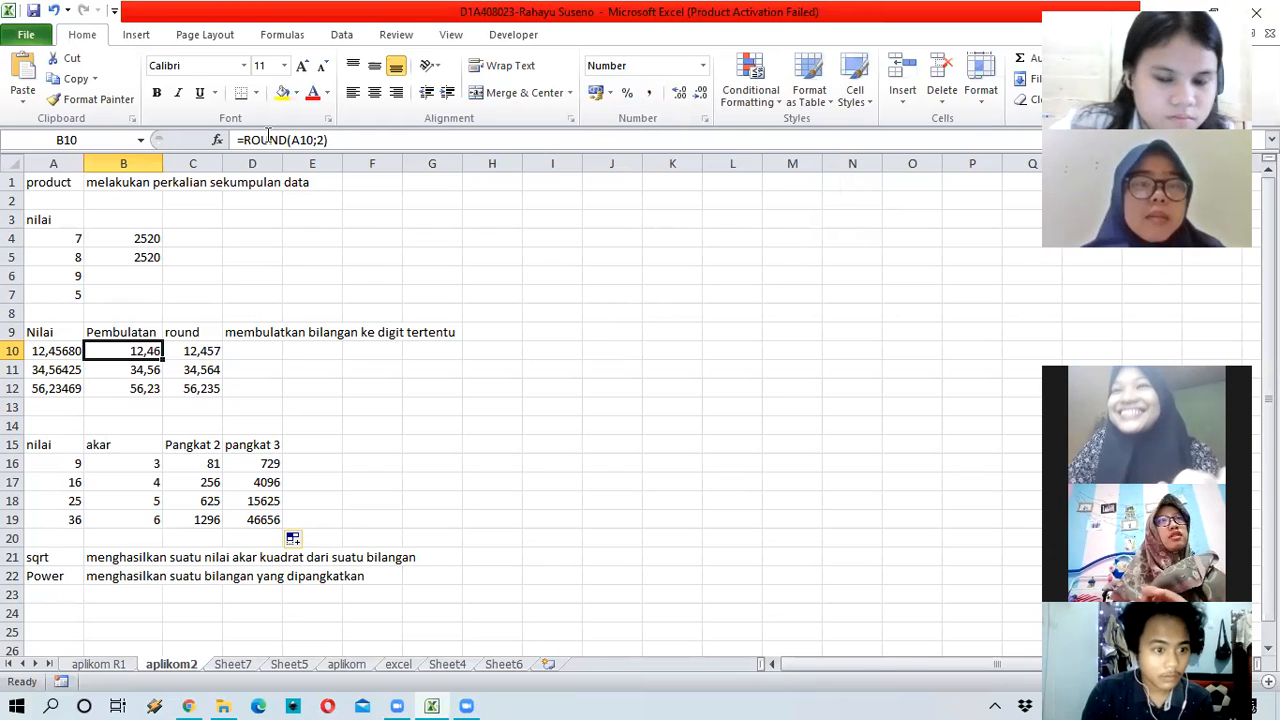
pyautogui.click(531, 355)
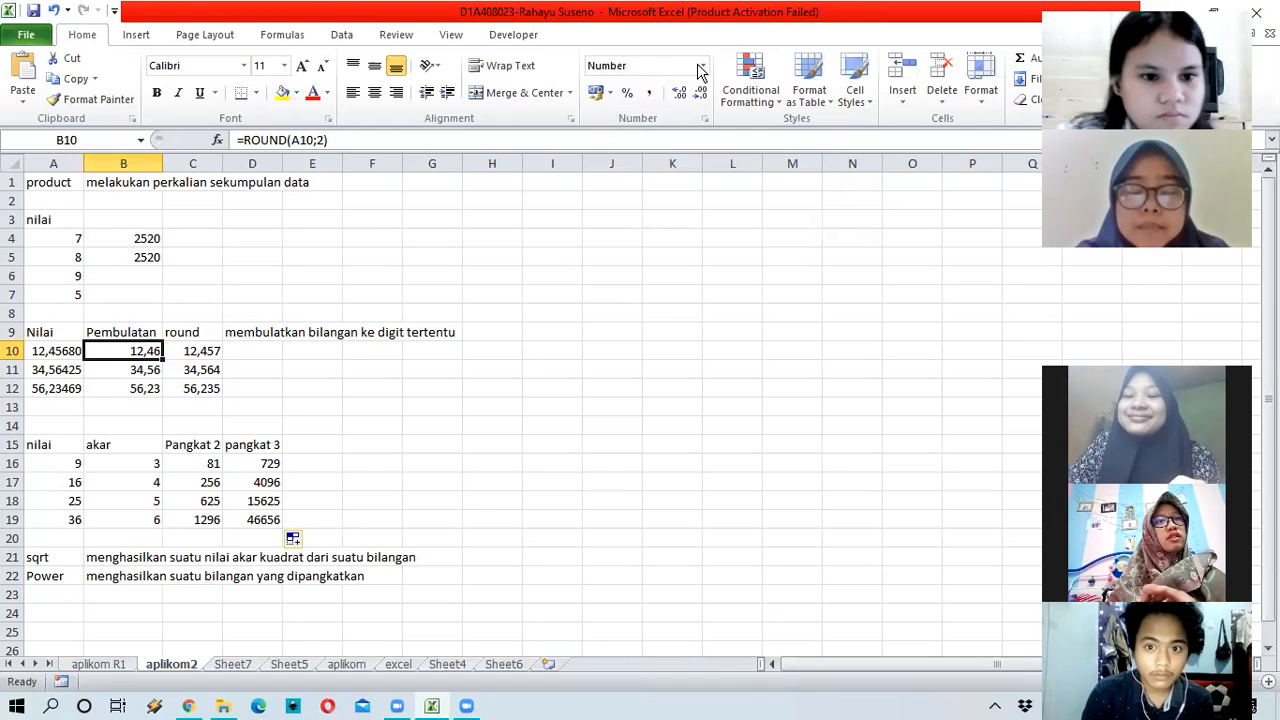
pyautogui.click(612, 94)
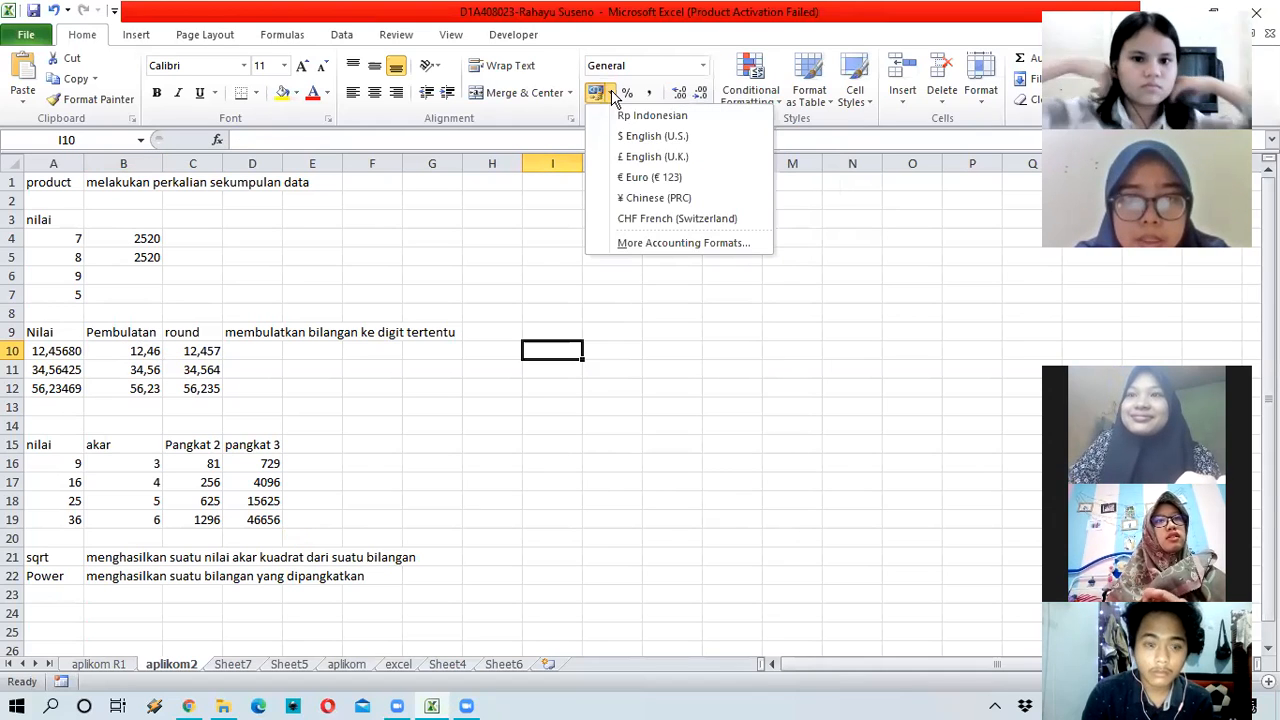
pyautogui.click(667, 44)
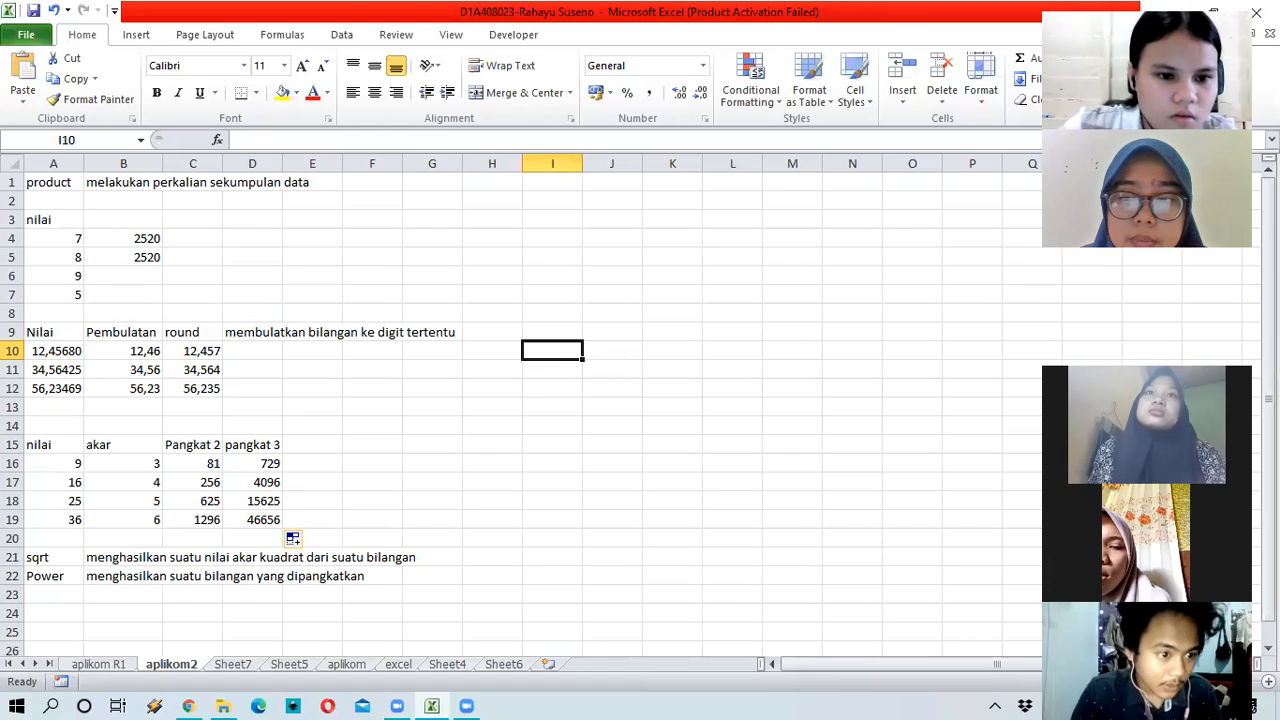
pyautogui.moveTo(394, 706)
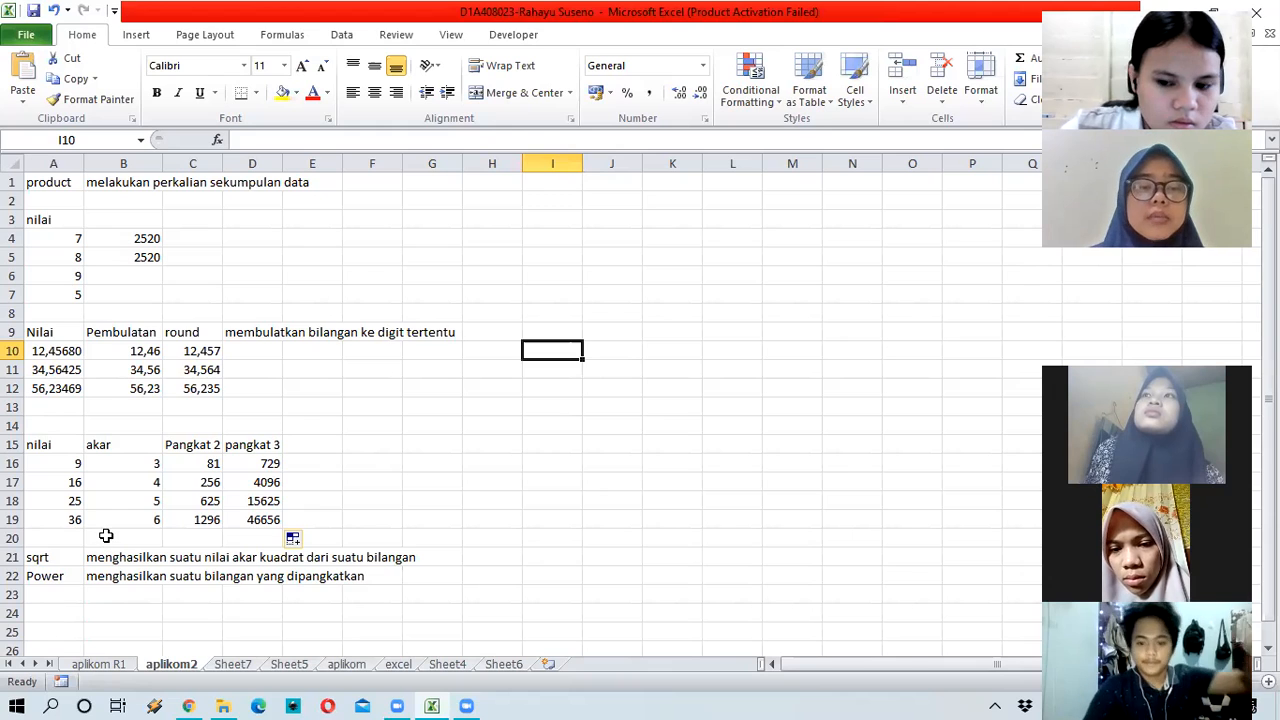
# Step: Scroll through Sheet2's tables and inspect the original value 12,456797 in A10
pyautogui.scroll(-1, 104, 526)
pyautogui.scroll(1, 104, 526)
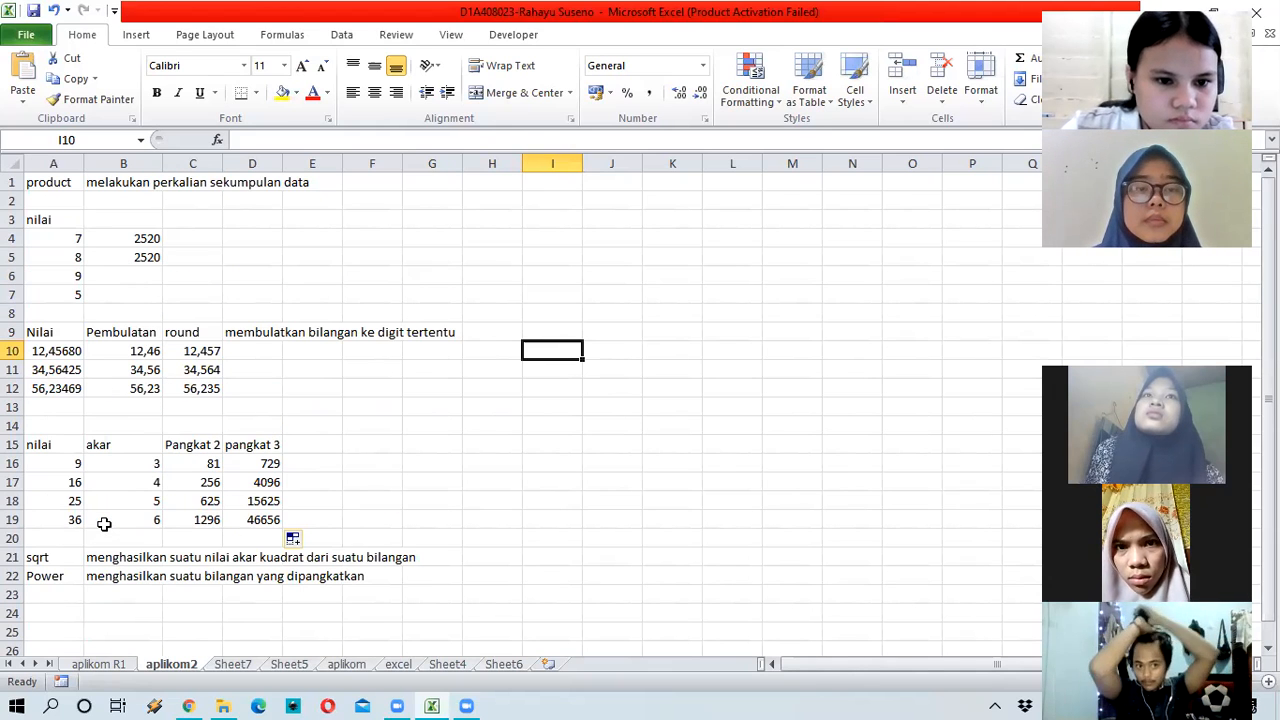
pyautogui.scroll(-2, 104, 524)
pyautogui.click(54, 501)
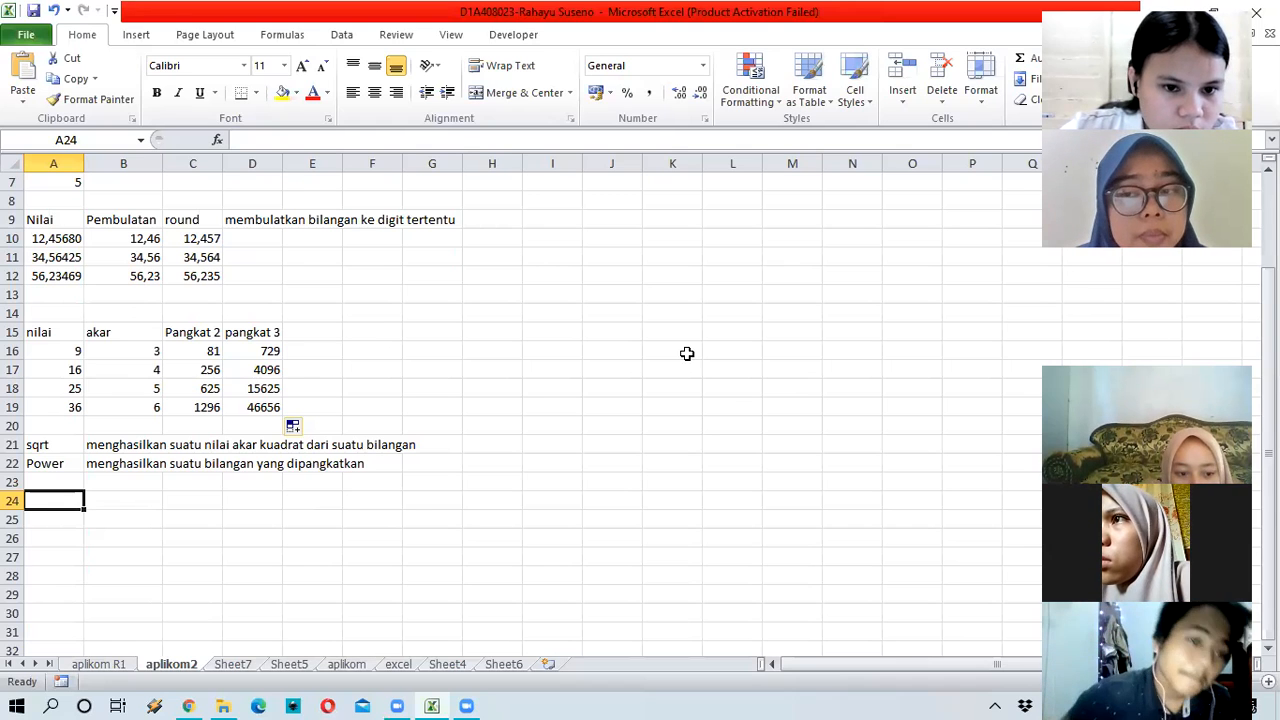
pyautogui.scroll(1, 687, 353)
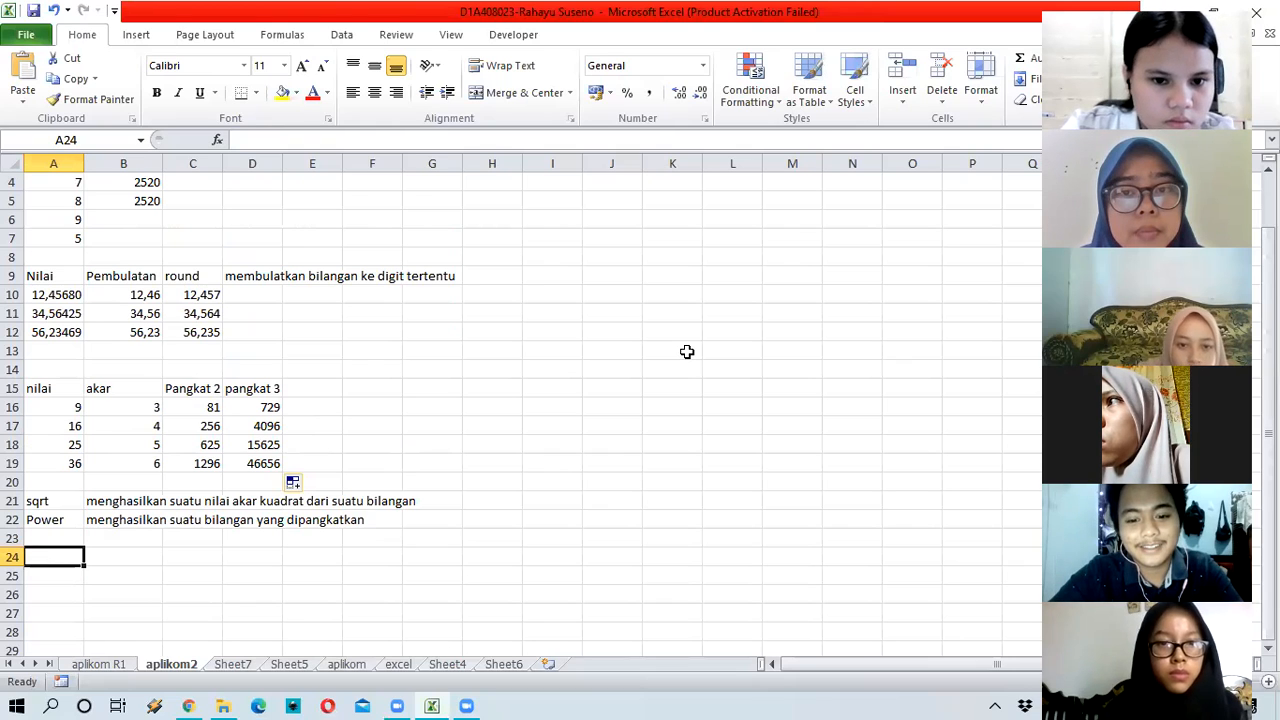
pyautogui.click(579, 296)
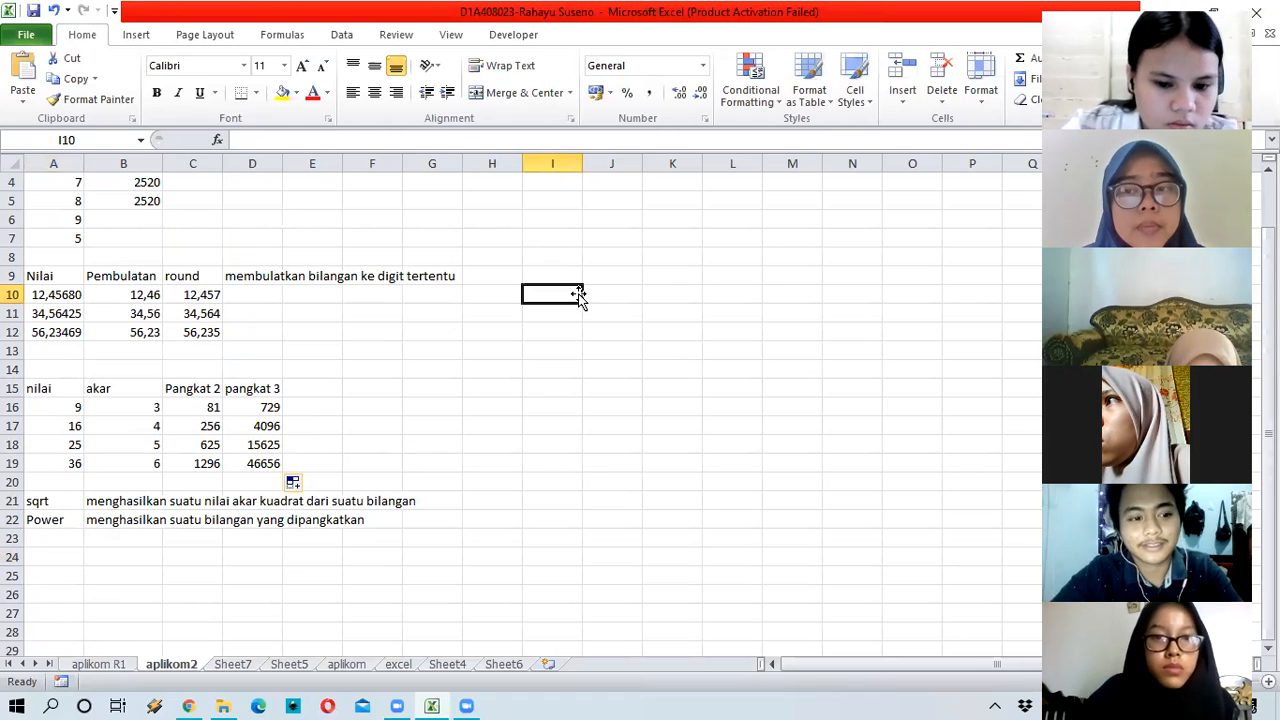
pyautogui.click(49, 295)
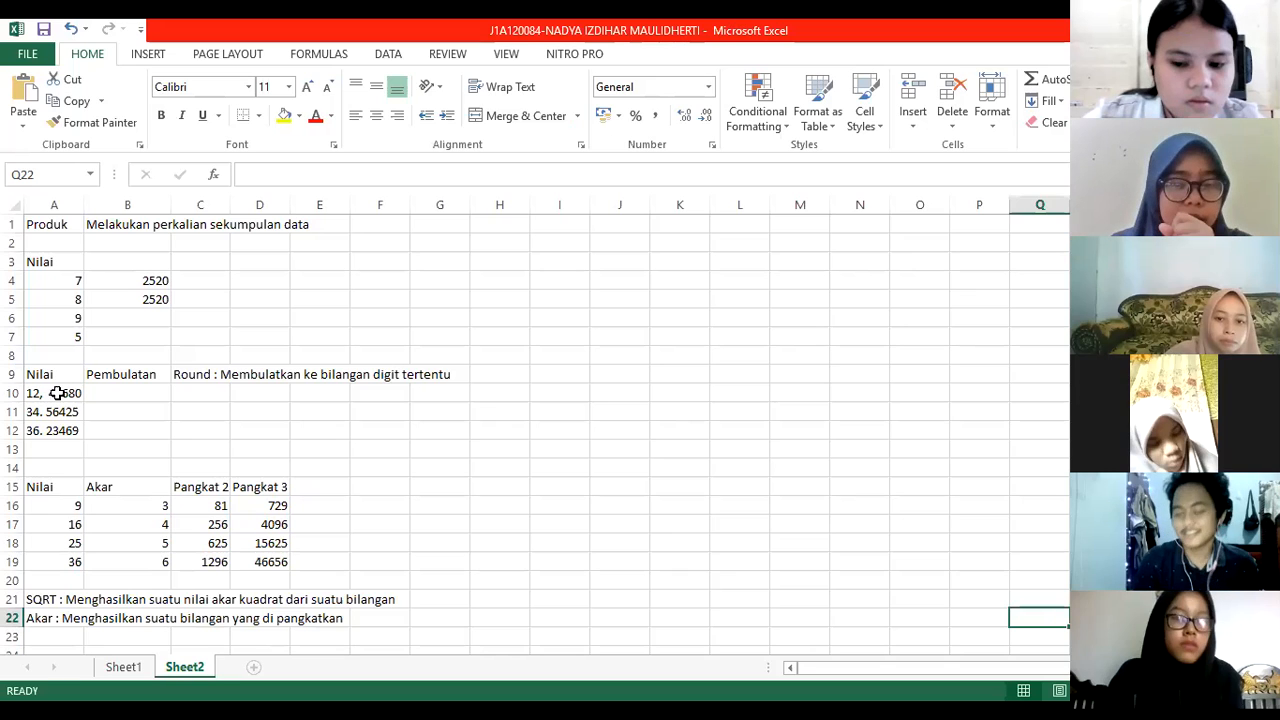
# Step: Check the Nilai values, start a ROUND formula in B10, then cancel it
pyautogui.click(45, 399)
pyautogui.press('Down')
pyautogui.press('Down')
pyautogui.click(45, 393)
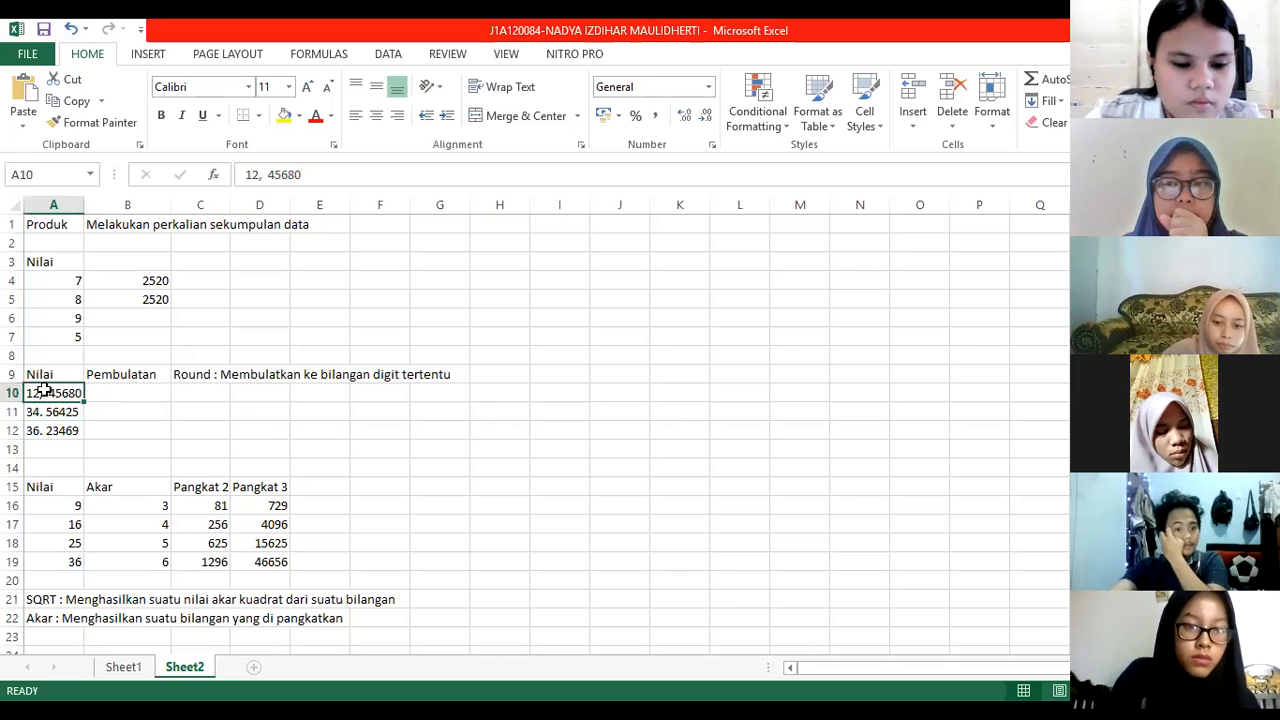
pyautogui.click(127, 394)
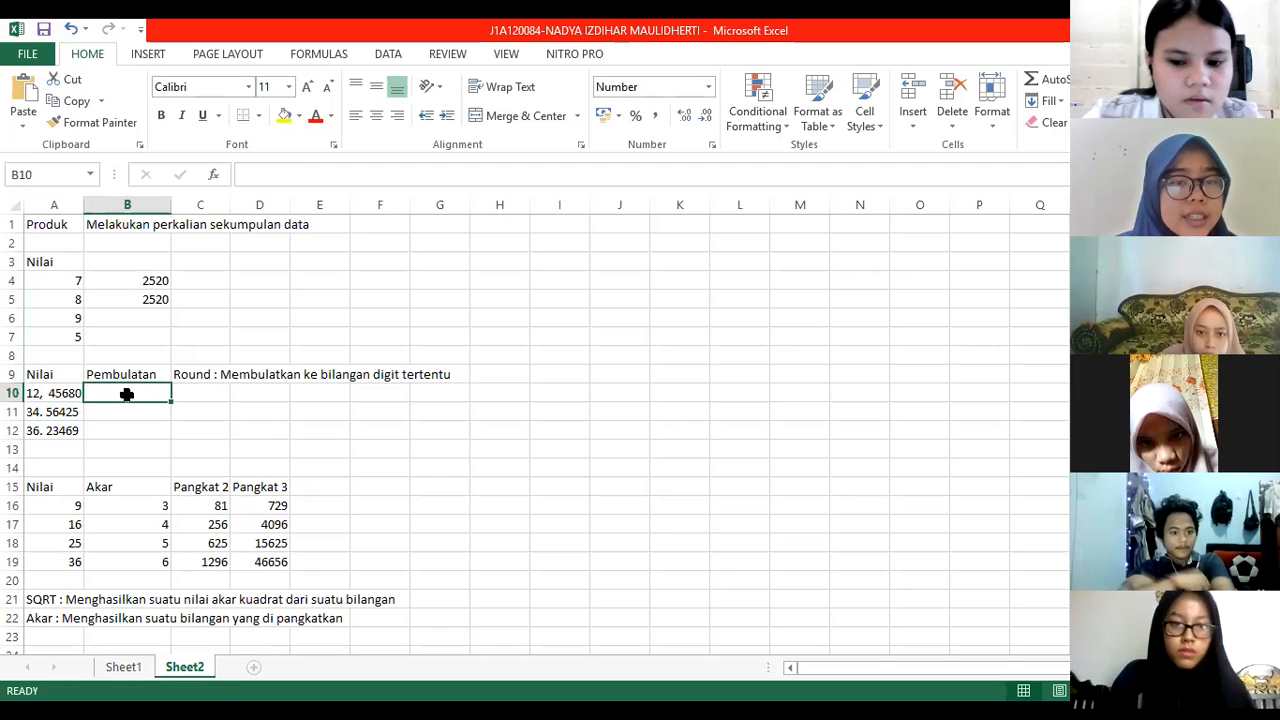
pyautogui.write('=')
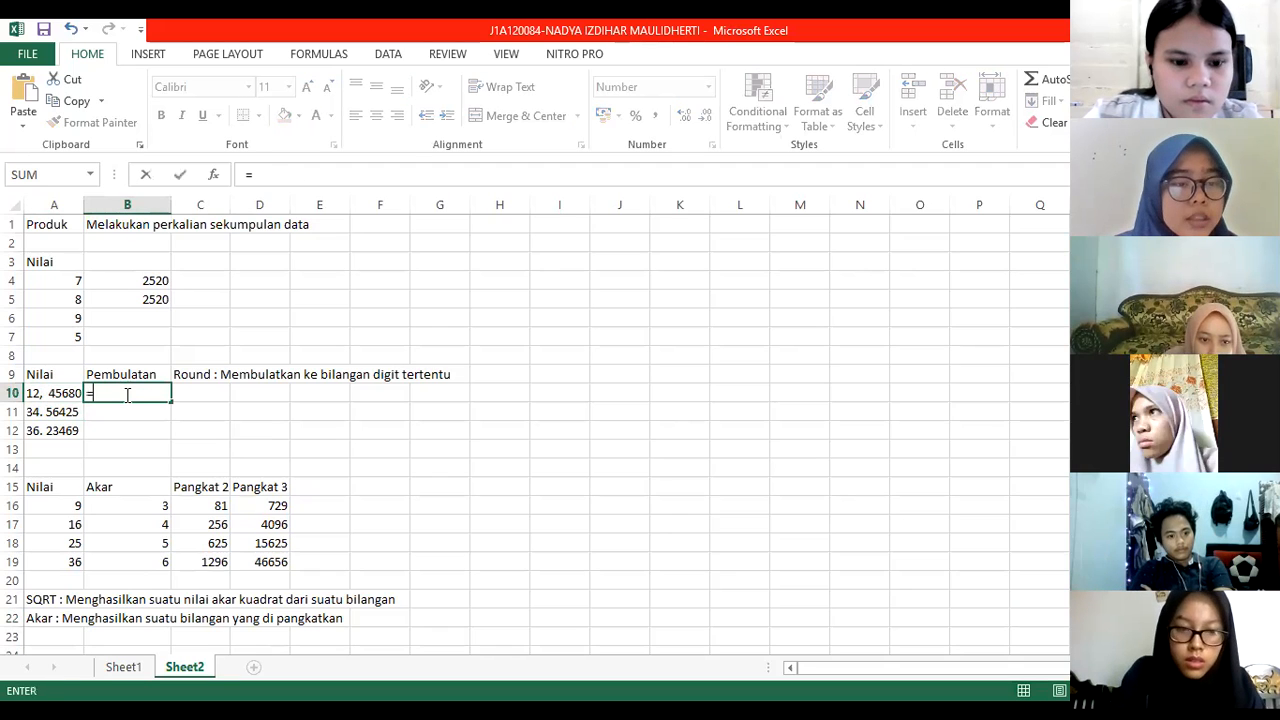
pyautogui.write('orun')
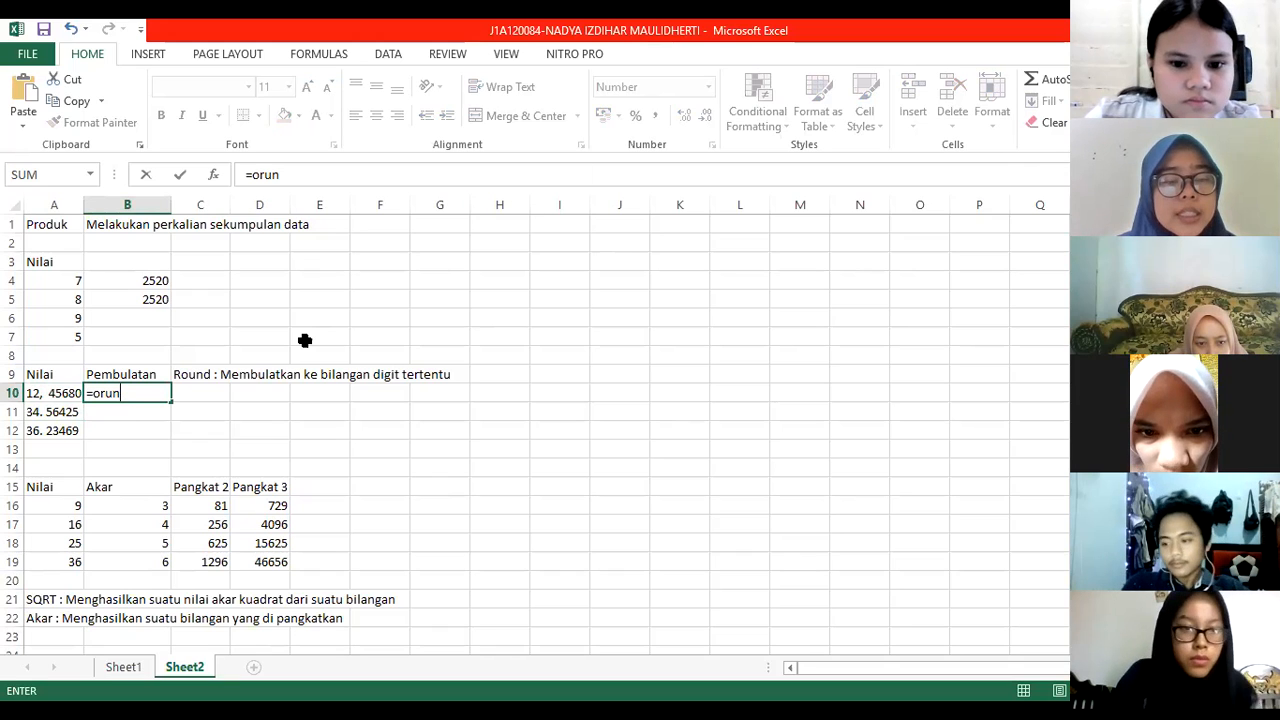
pyautogui.press('Escape')
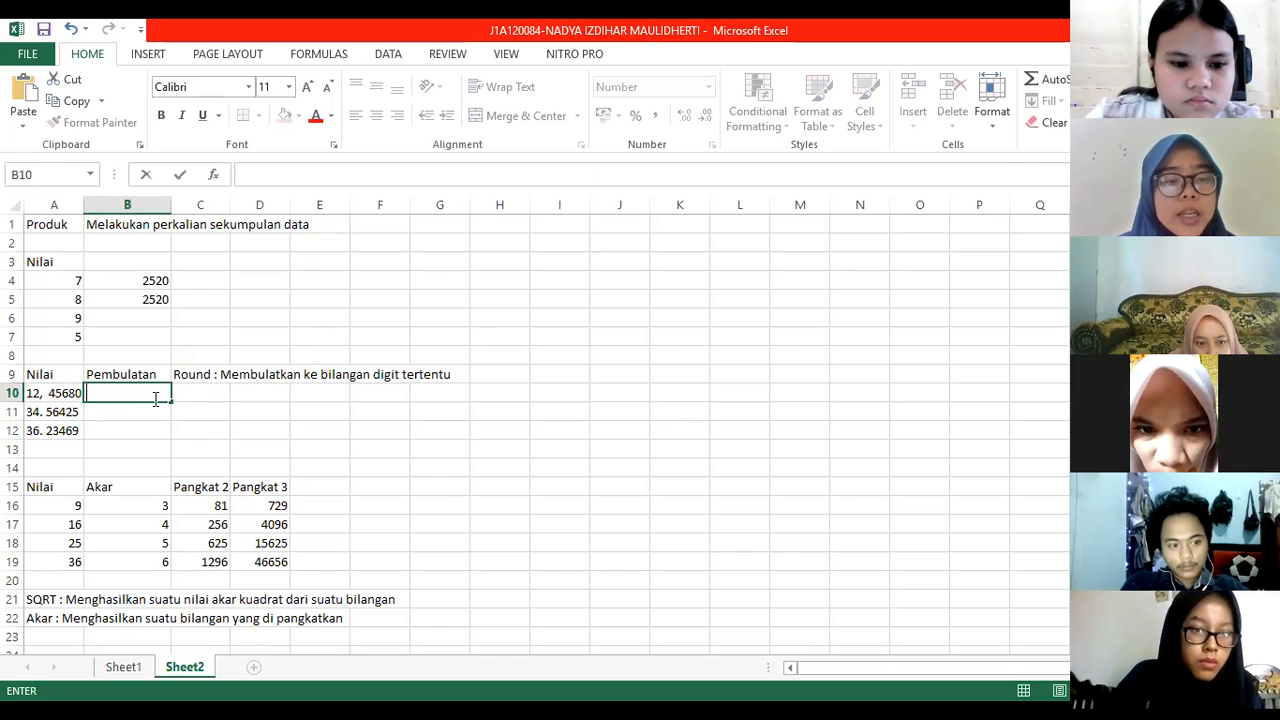
# Step: Remove the stray spaces in the A10 and A11 values so A11 becomes 34.56425
pyautogui.click(68, 390)
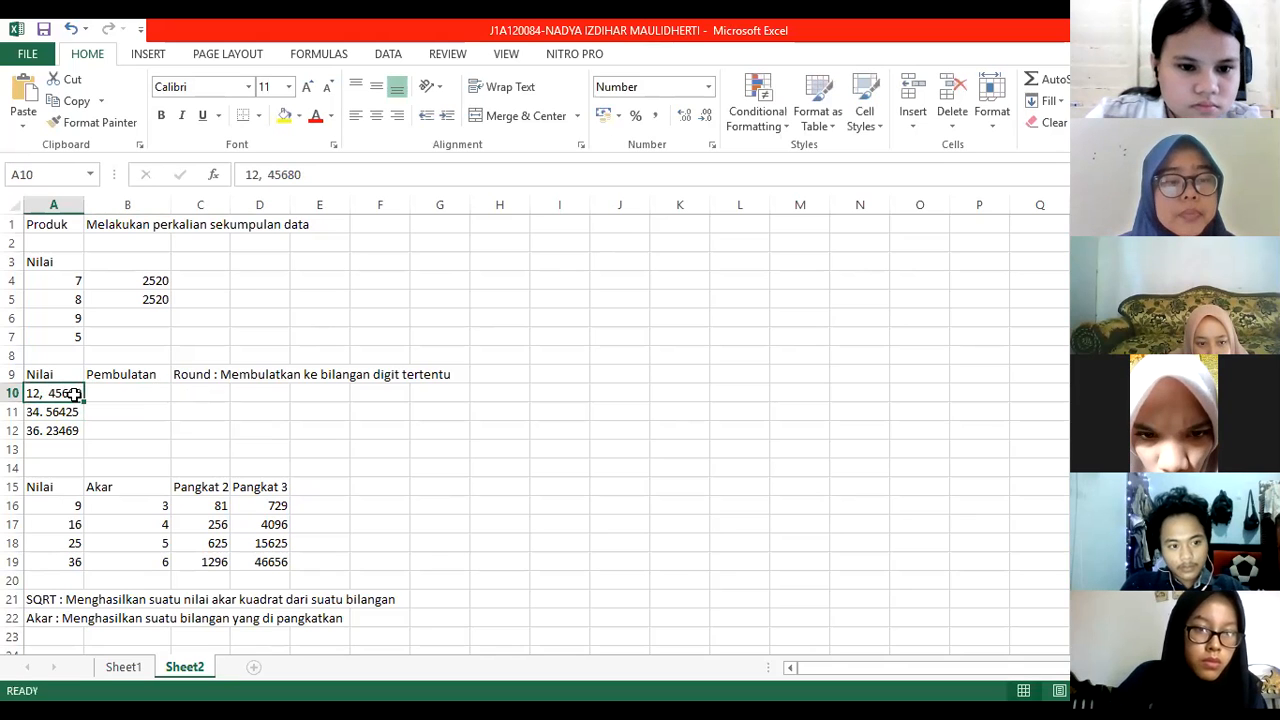
pyautogui.doubleClick(76, 393)
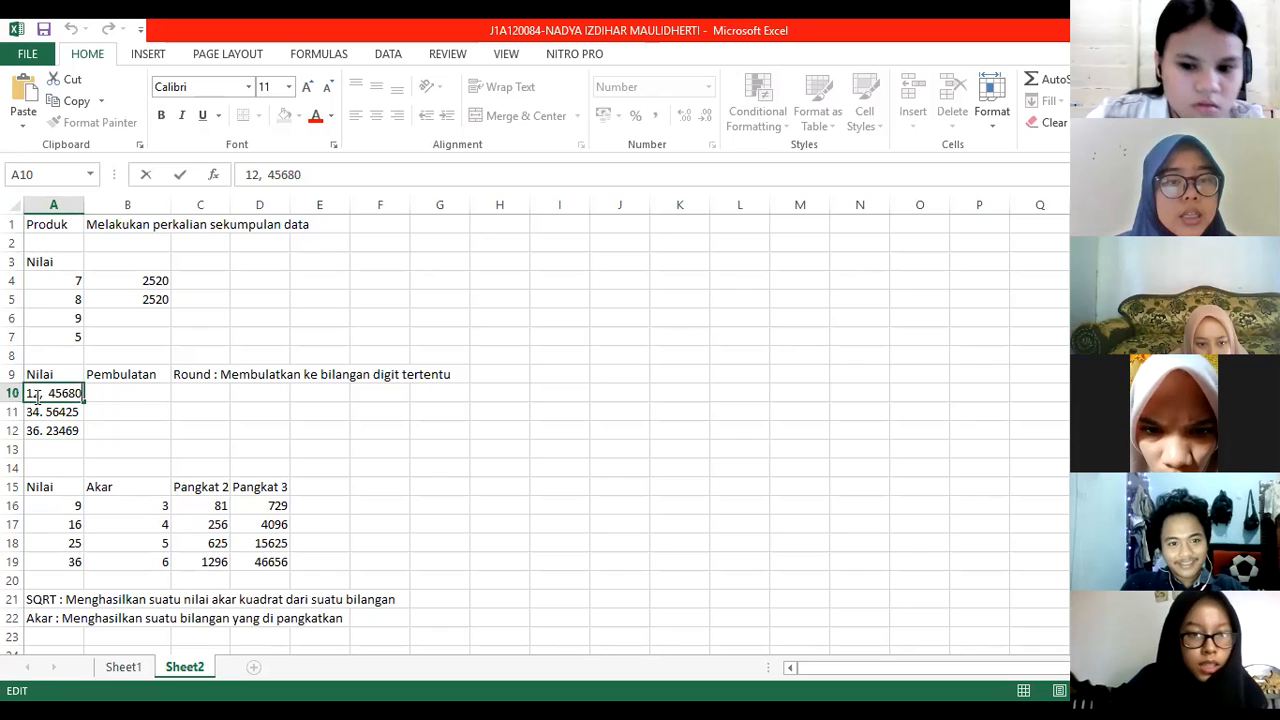
pyautogui.click(48, 396)
pyautogui.press('BackSpace')
pyautogui.press('BackSpace')
pyautogui.write(',')
pyautogui.press('Return')
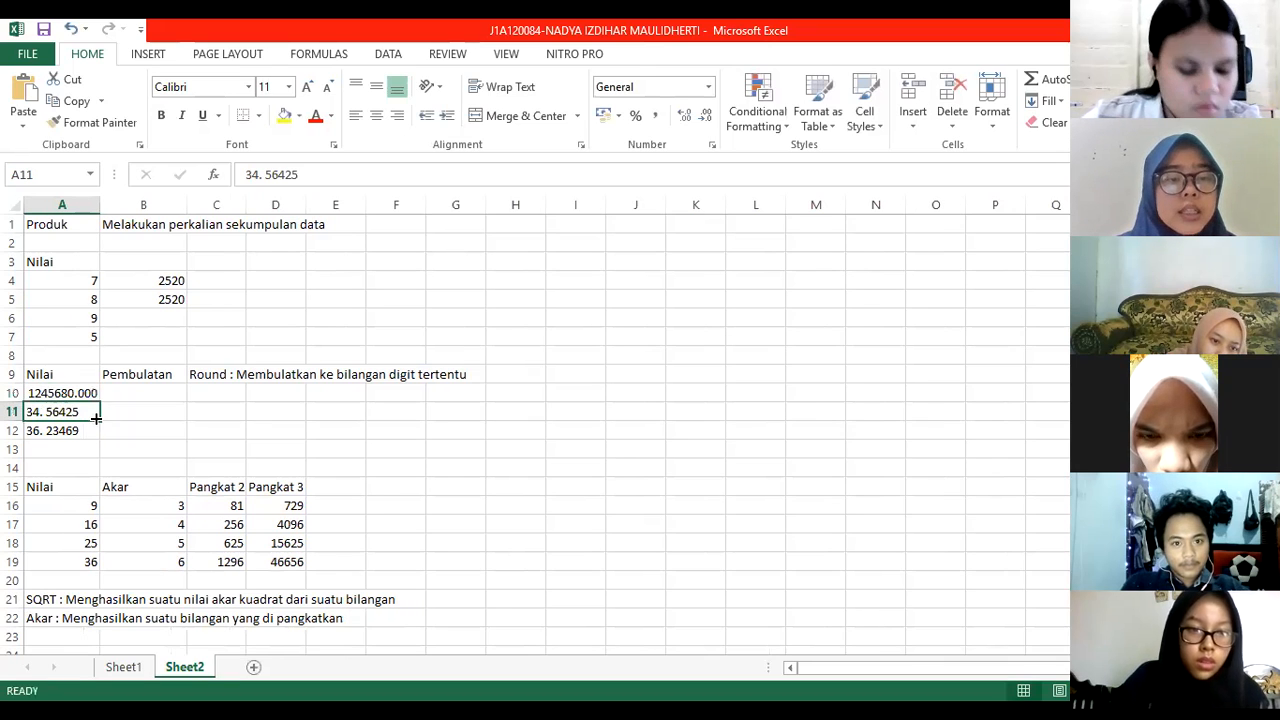
pyautogui.doubleClick(48, 412)
pyautogui.press('BackSpace')
pyautogui.click(165, 380)
pyautogui.click(128, 395)
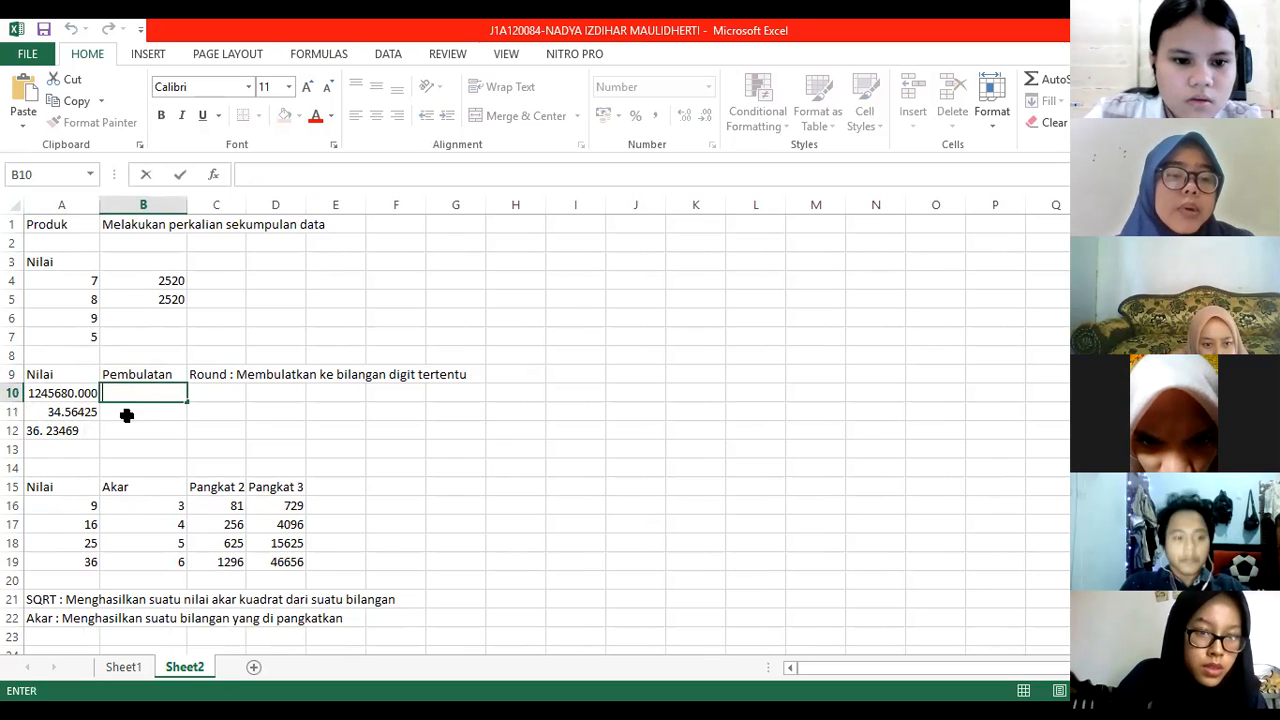
# Step: Enter =ROUND(A11,2) in B11, swapping the semicolon for a comma after the error
pyautogui.click(127, 412)
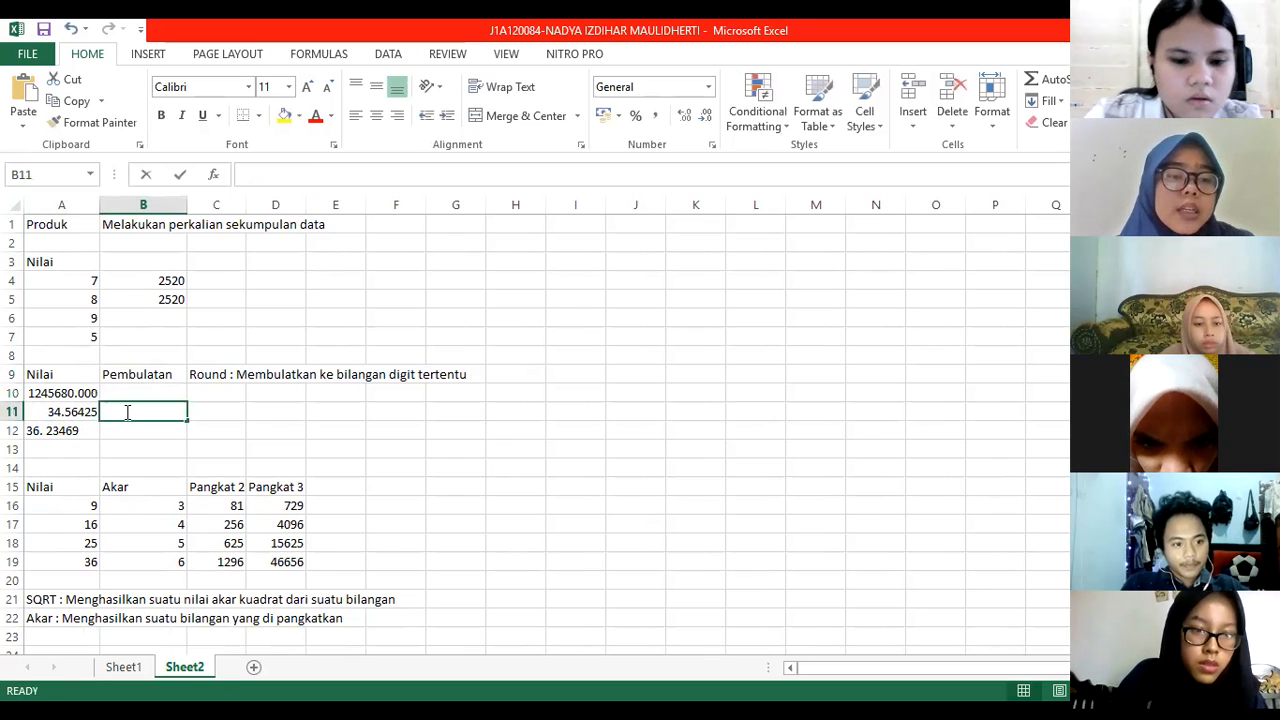
pyautogui.write('=')
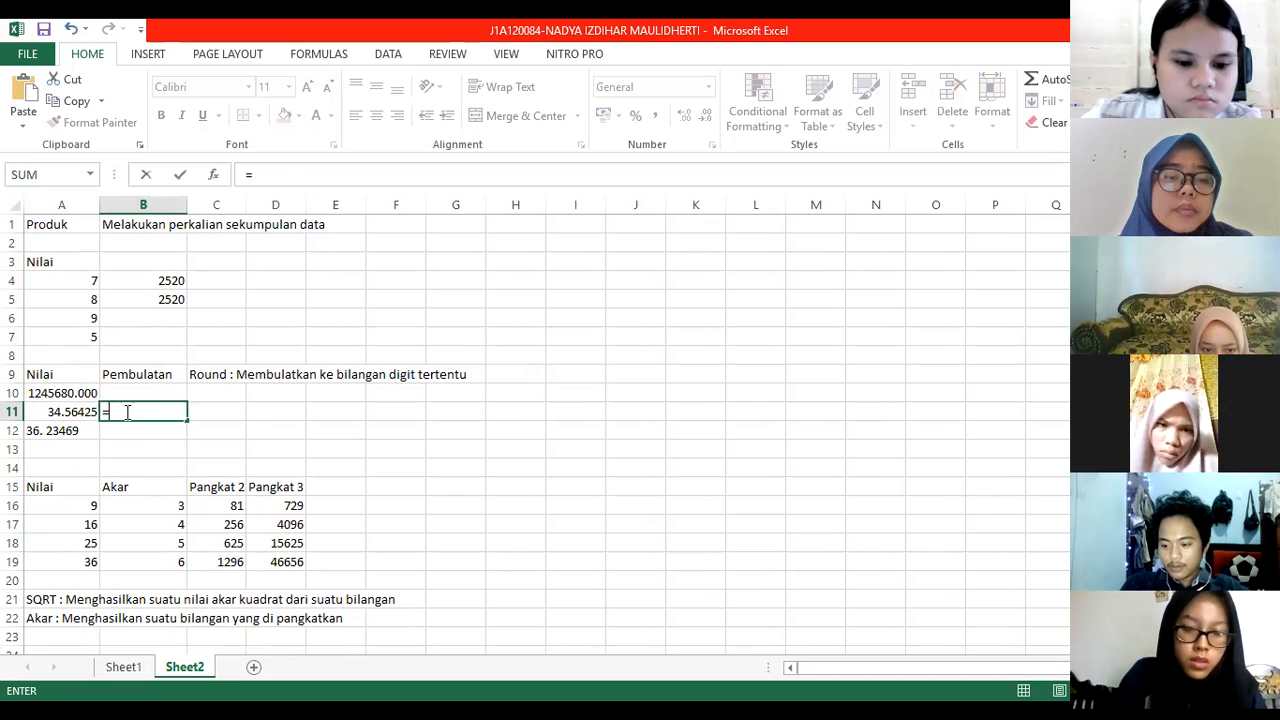
pyautogui.write('round(a11;')
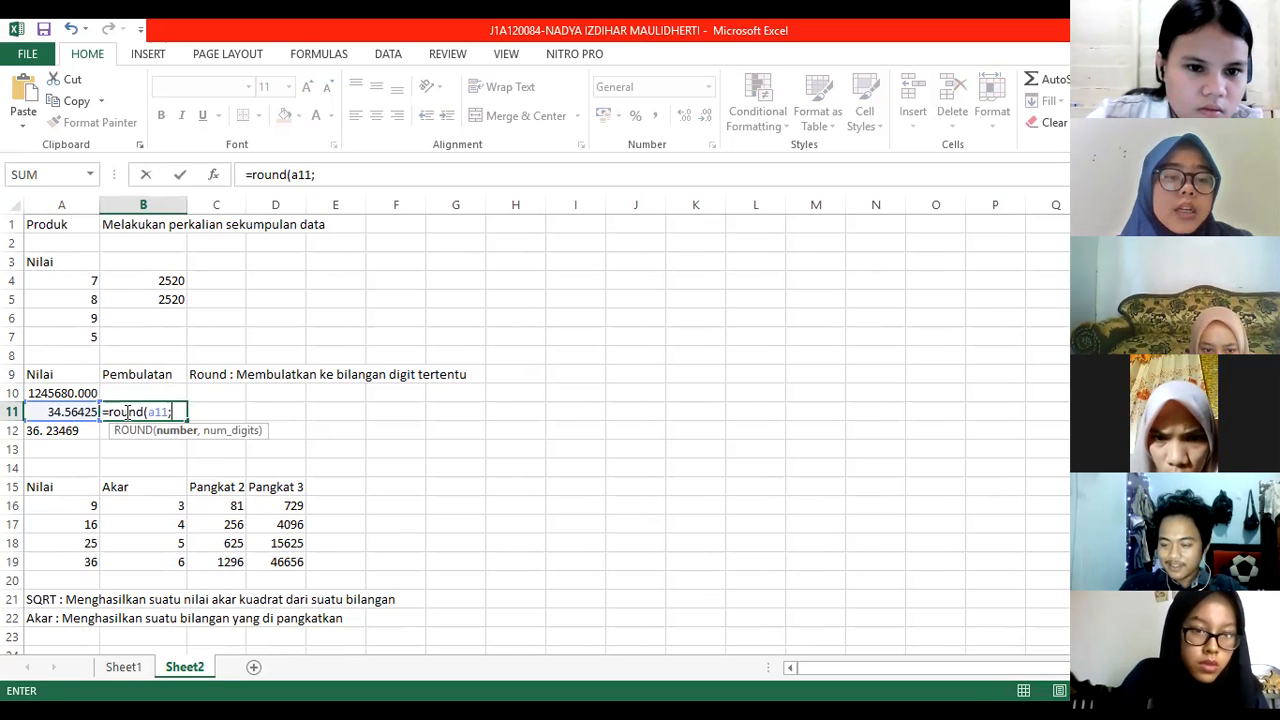
pyautogui.write('2')
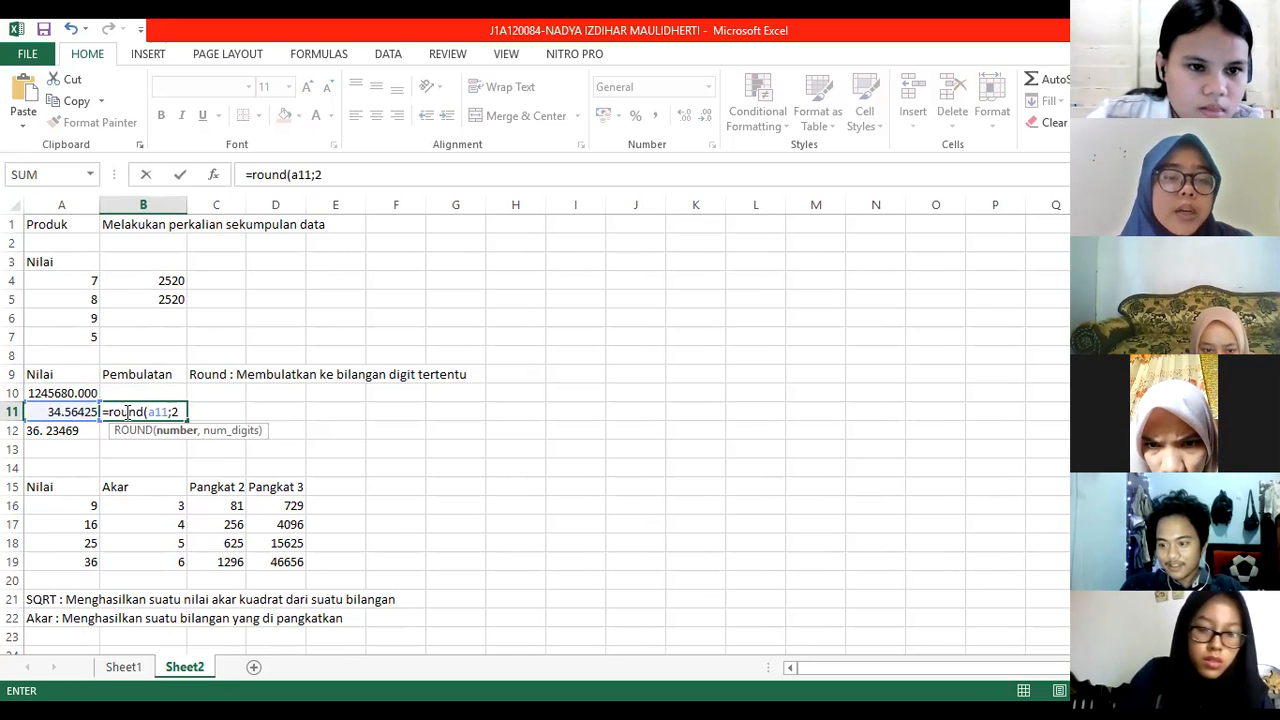
pyautogui.write(')')
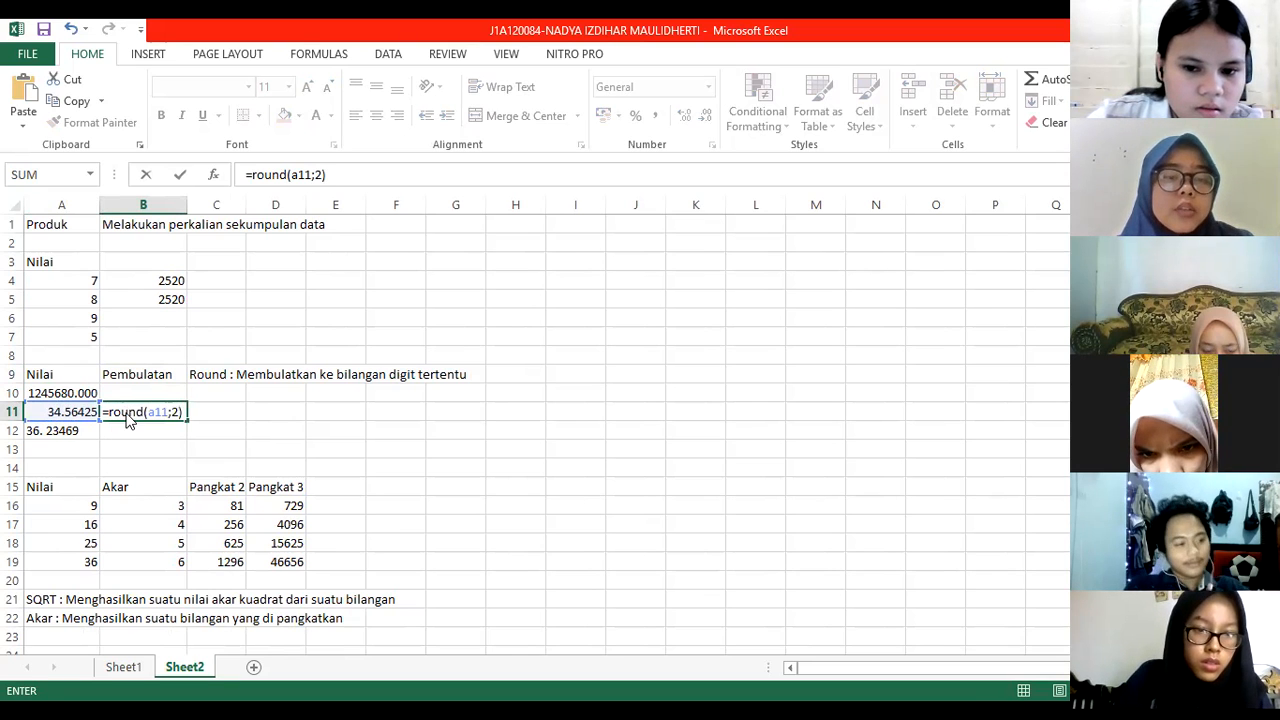
pyautogui.press('Return')
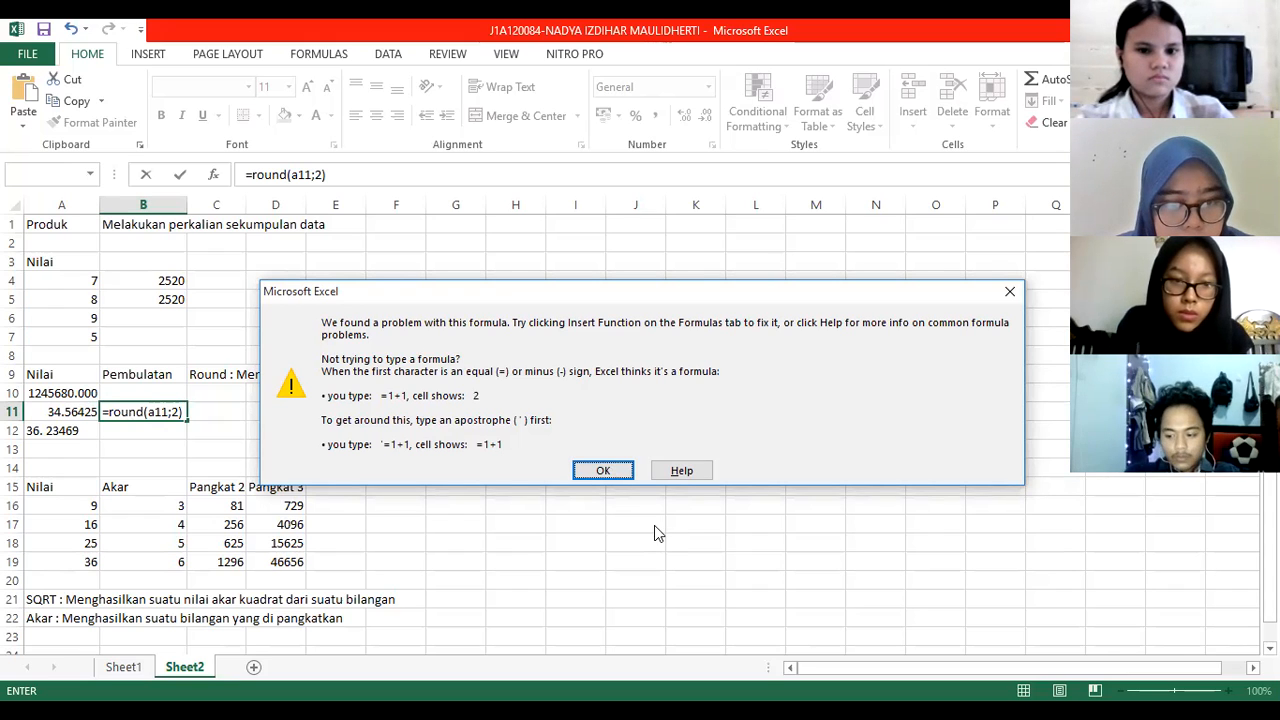
pyautogui.click(605, 471)
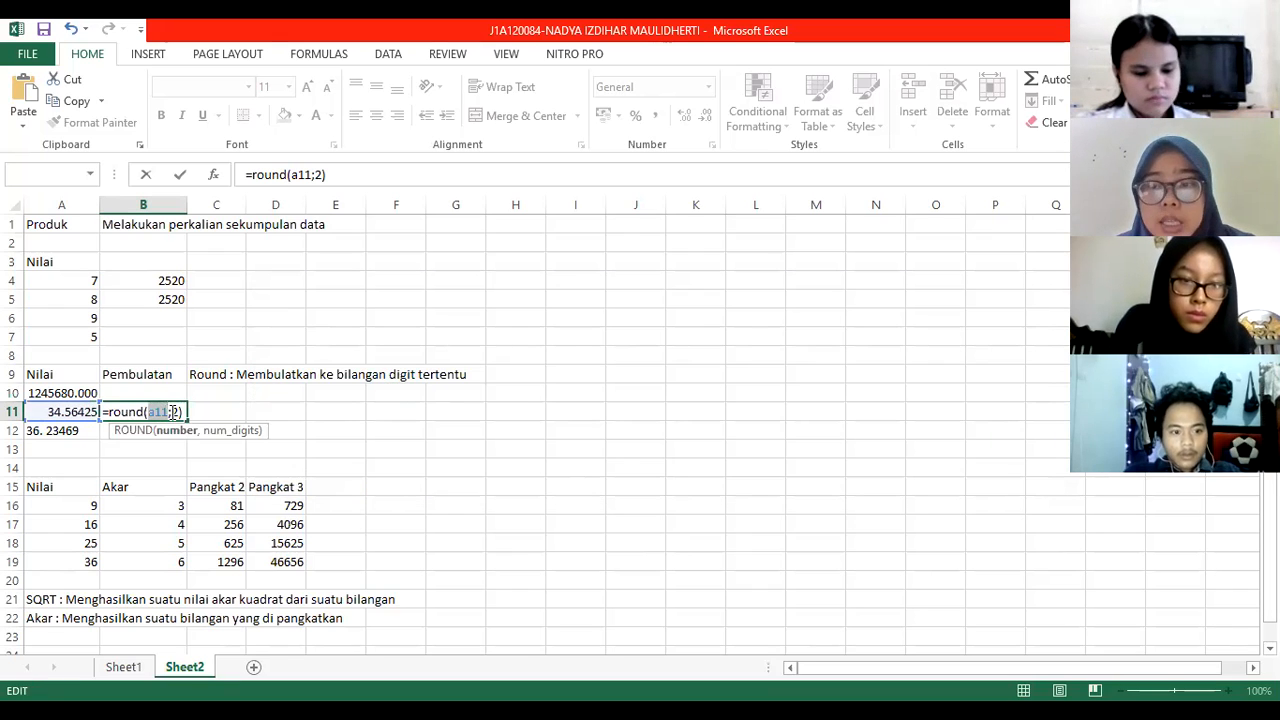
pyautogui.click(172, 412)
pyautogui.press('BackSpace')
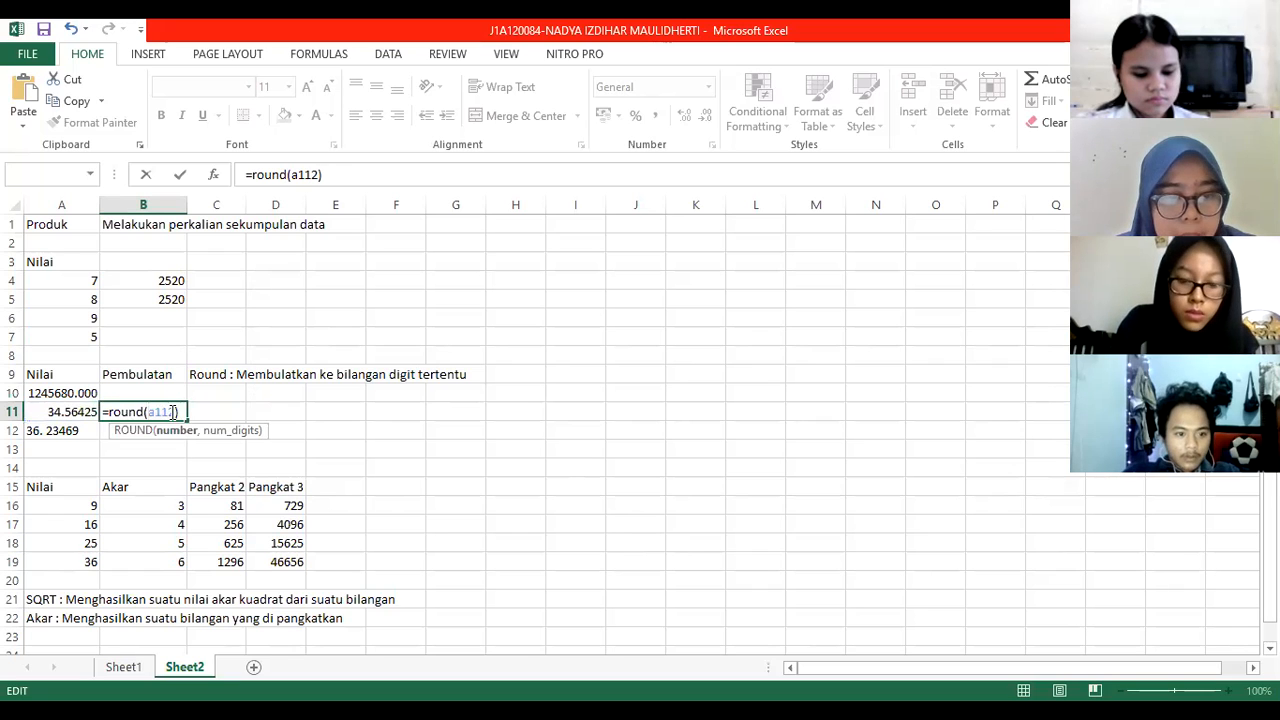
pyautogui.write(',')
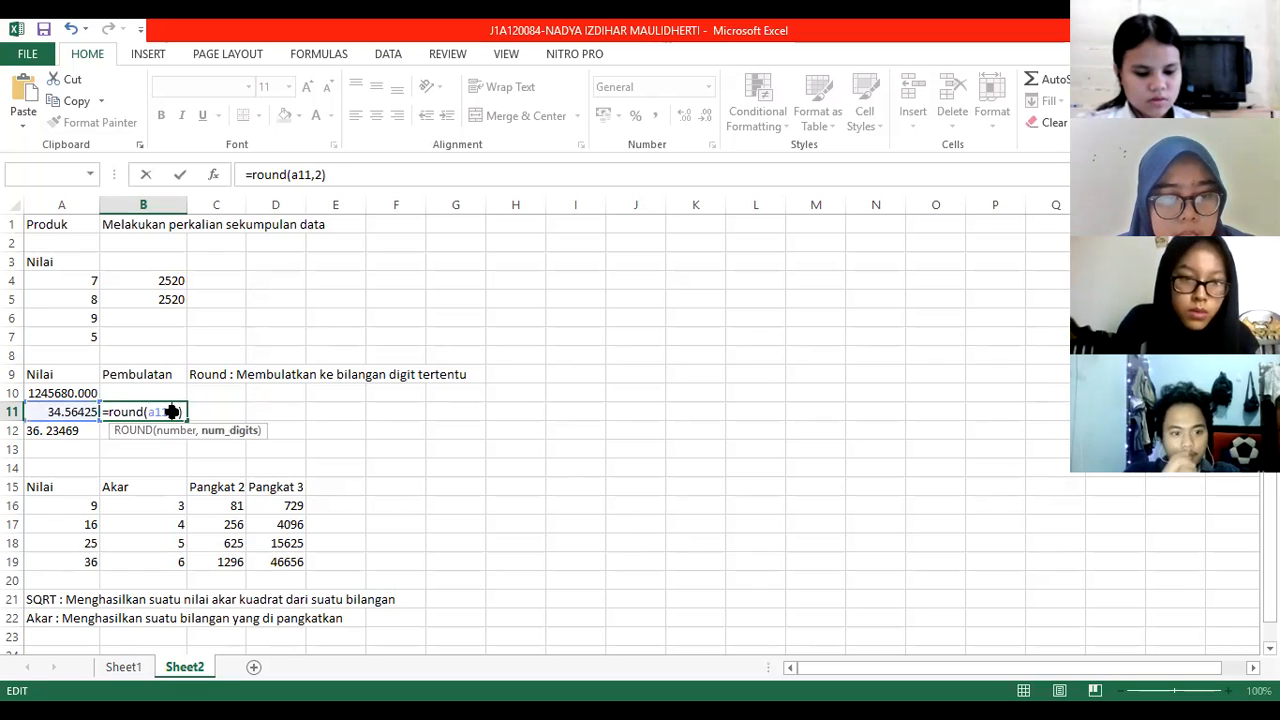
pyautogui.press('Return')
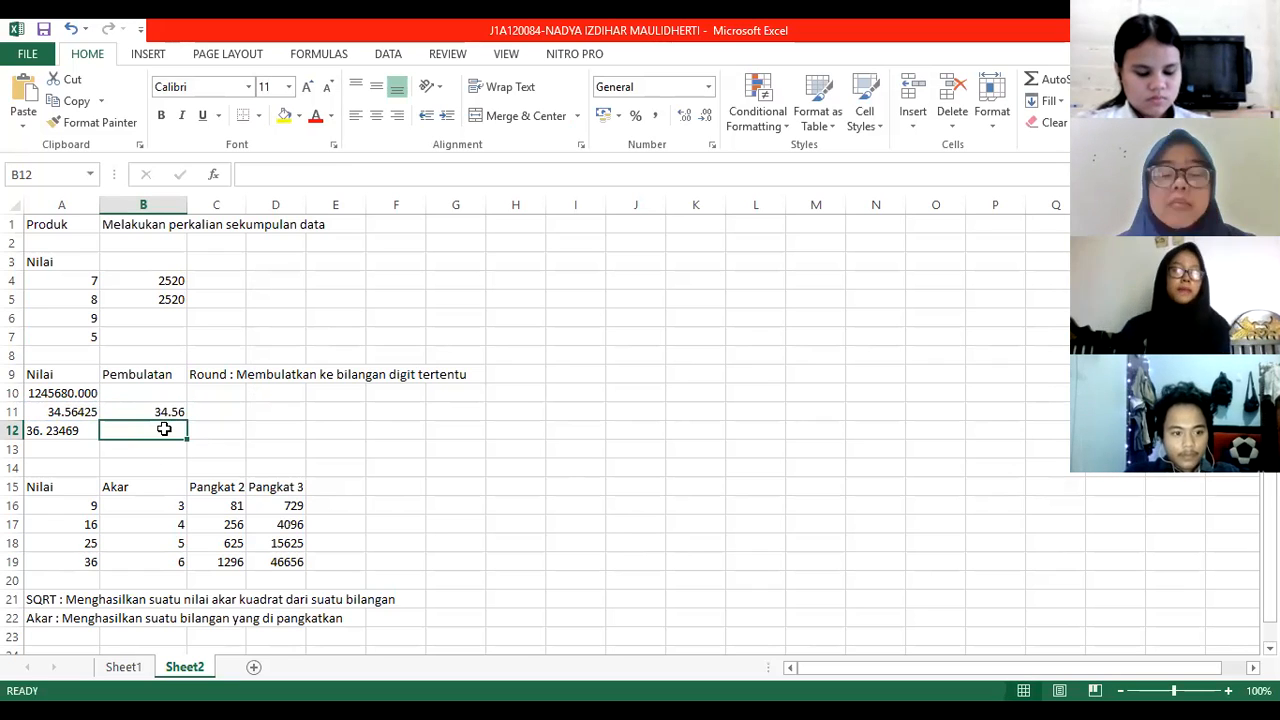
pyautogui.click(58, 430)
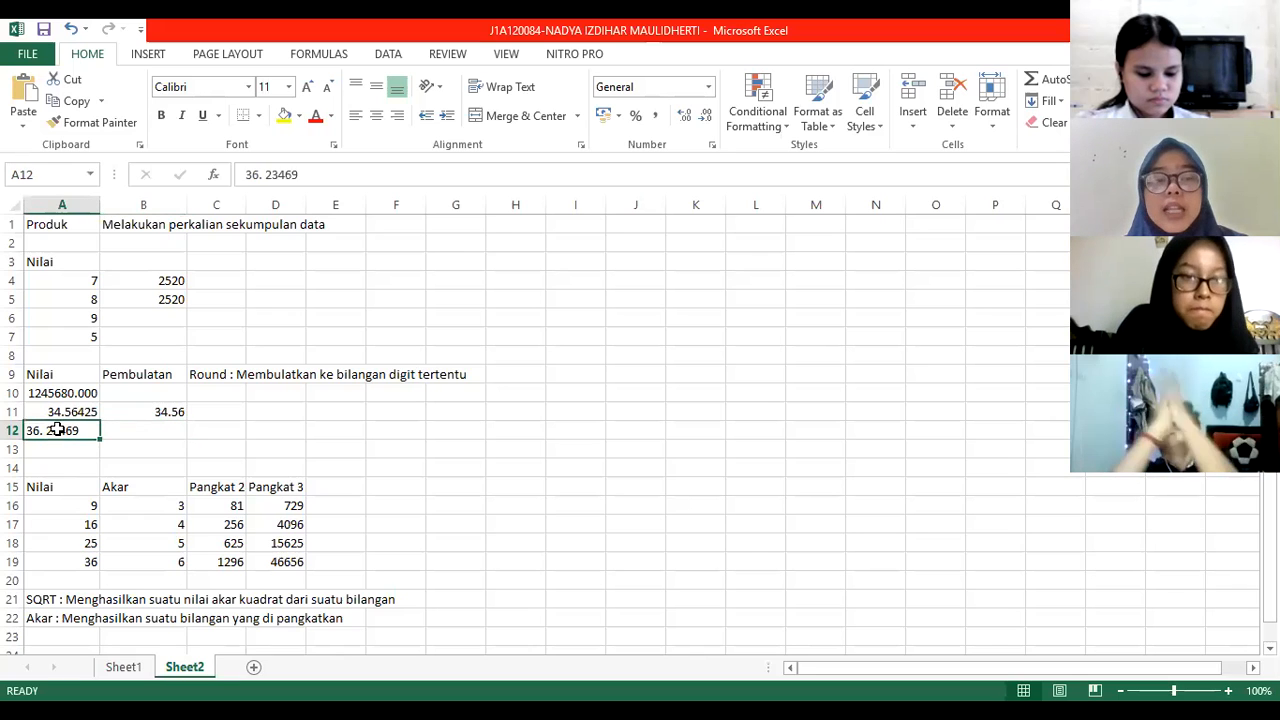
pyautogui.click(66, 393)
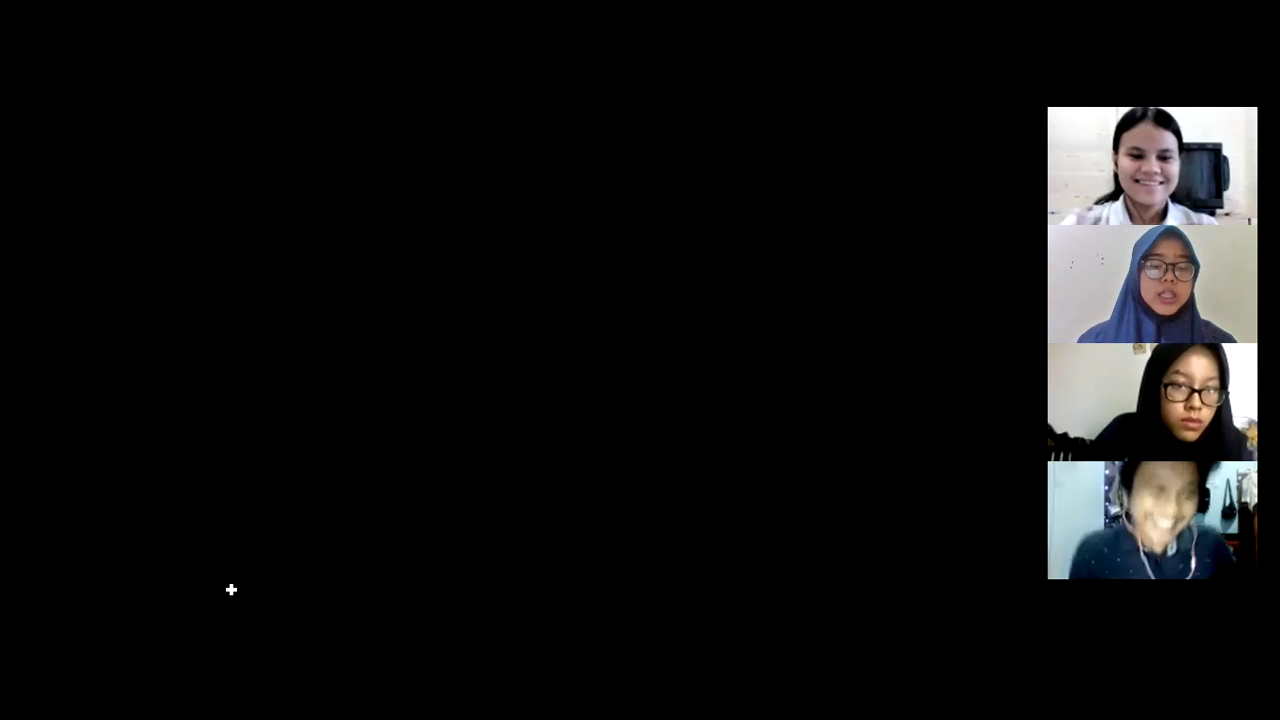
# Step: Label cell A23 'sumQ' below the Power description
pyautogui.write('sumQ')
pyautogui.press('Tab')
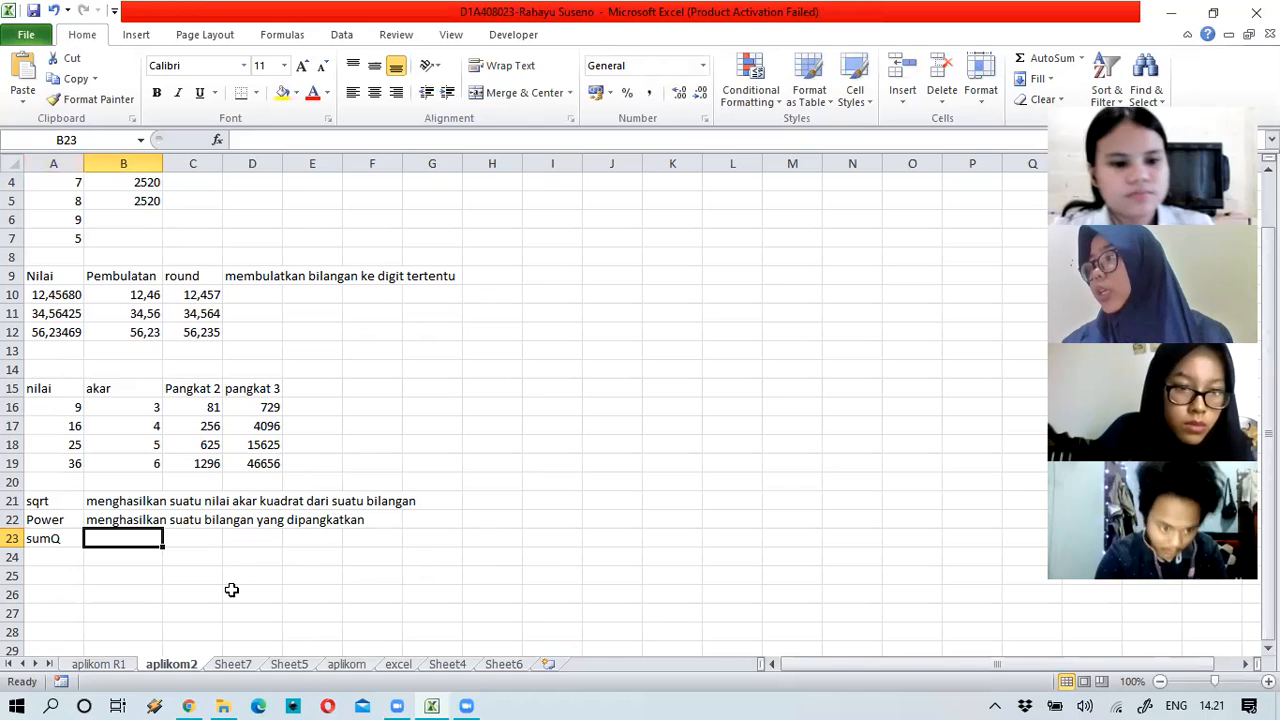
# Step: Describe sumQ in B23 as 'mempangkat duakan angka dalam argument dan memberikan jumlah dari pemangkatan'
pyautogui.write('mempangkat dua')
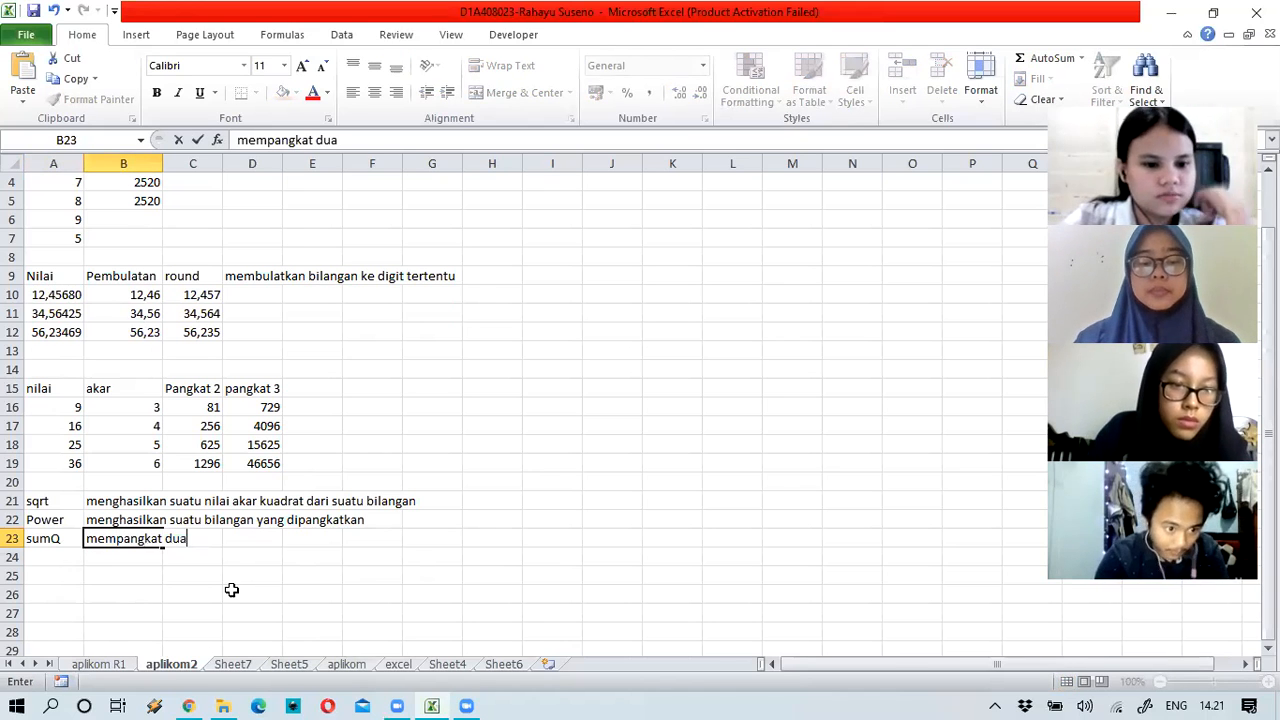
pyautogui.write('kan angka')
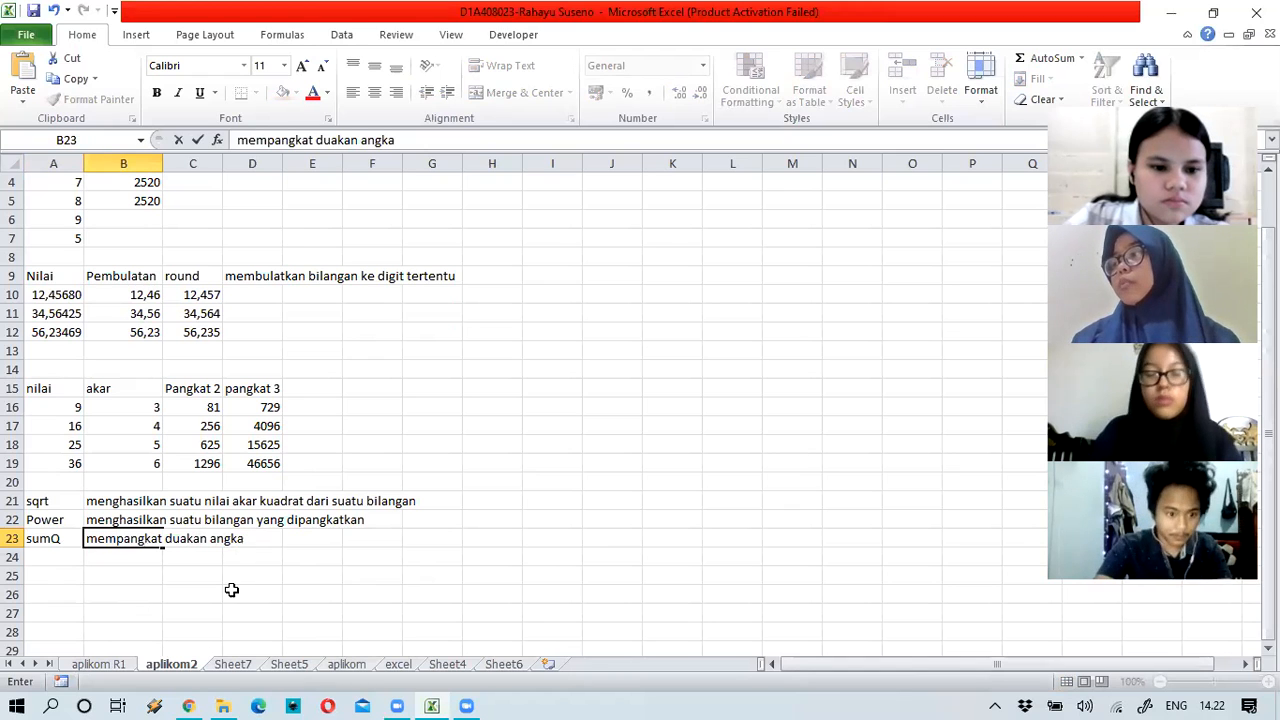
pyautogui.write('dalam')
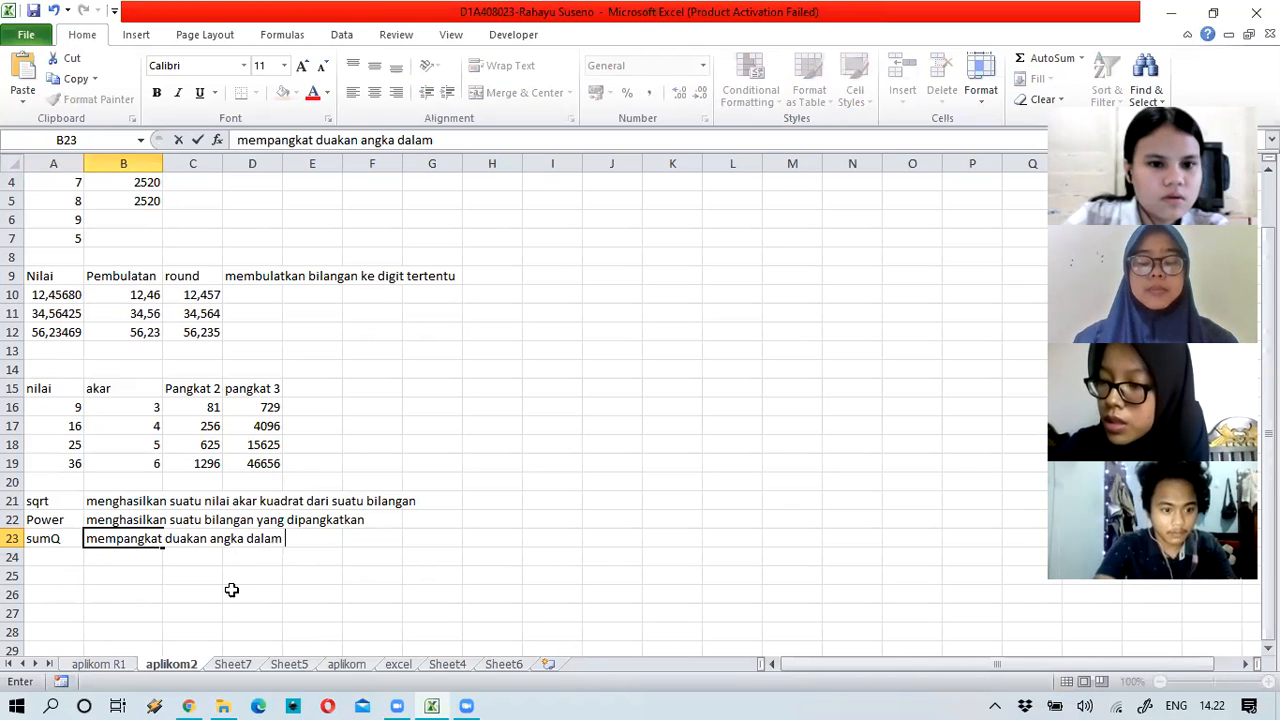
pyautogui.write('dua s')
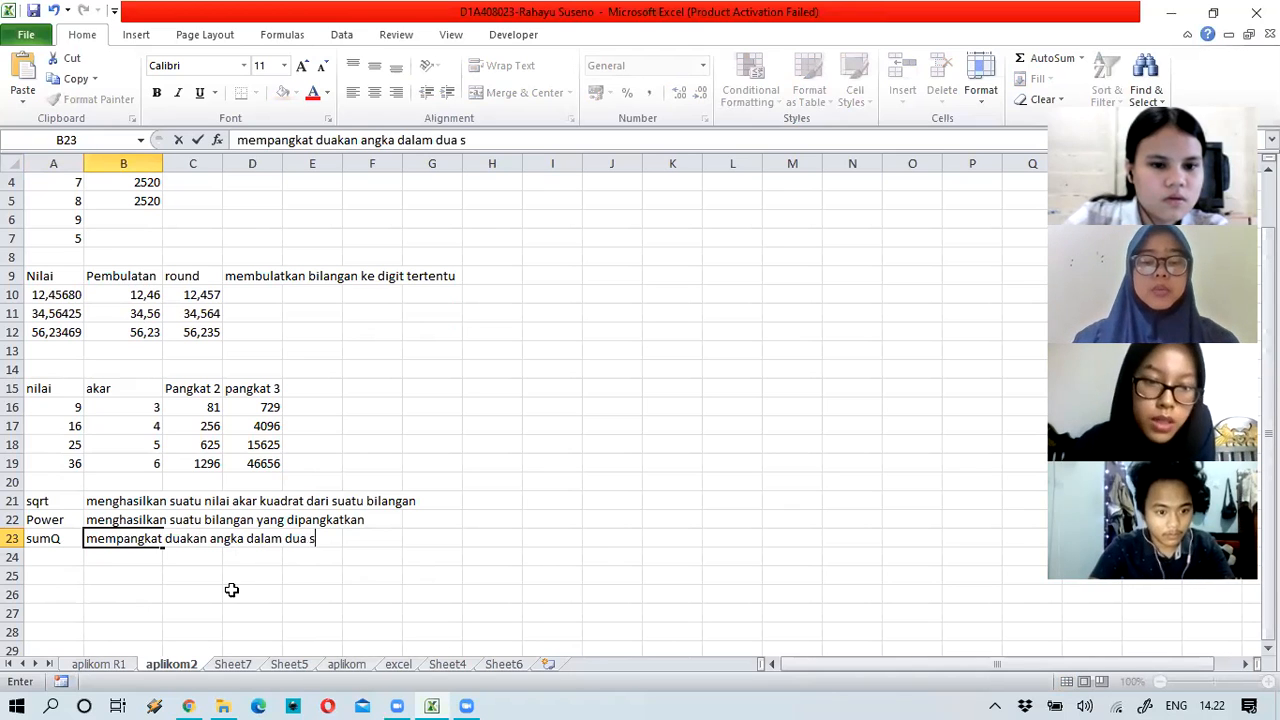
pyautogui.press('BackSpace')
pyautogui.write('cell')
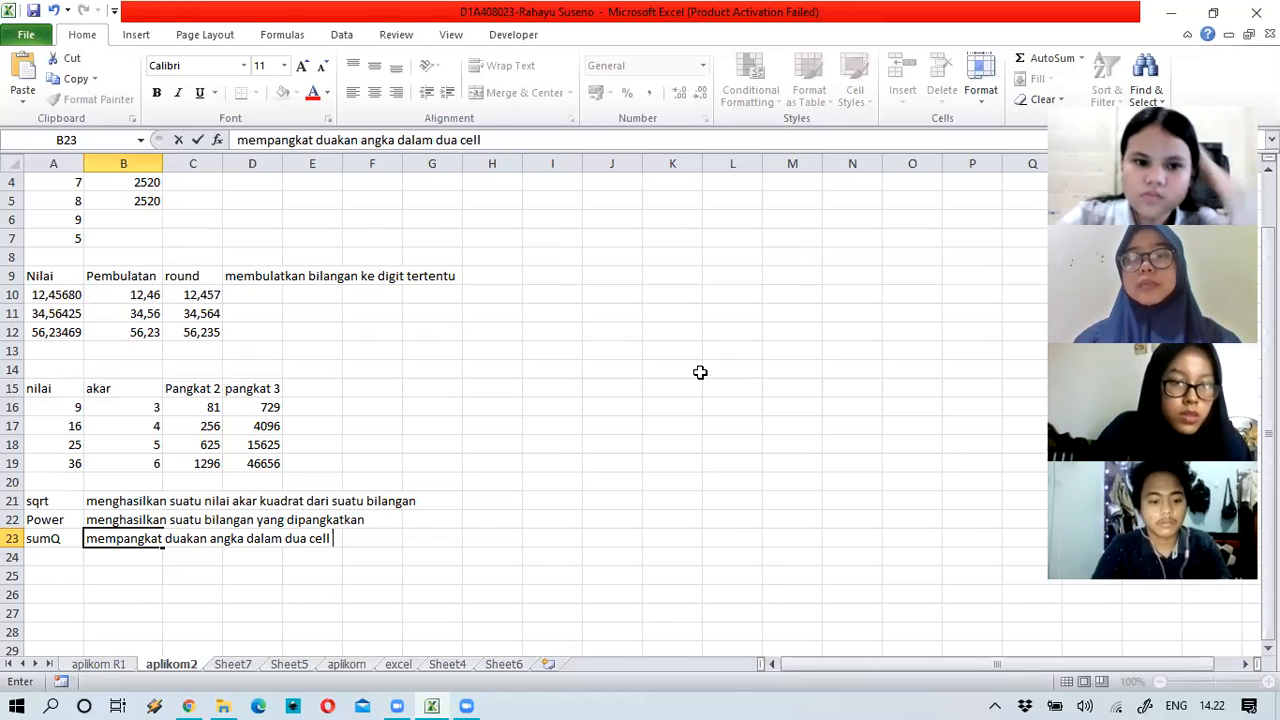
pyautogui.press('BackSpace')
pyautogui.press('BackSpace')
pyautogui.press('BackSpace')
pyautogui.press('BackSpace')
pyautogui.press('BackSpace')
pyautogui.press('BackSpace')
pyautogui.press('BackSpace')
pyautogui.press('BackSpace')
pyautogui.press('BackSpace')
pyautogui.write('argument ')
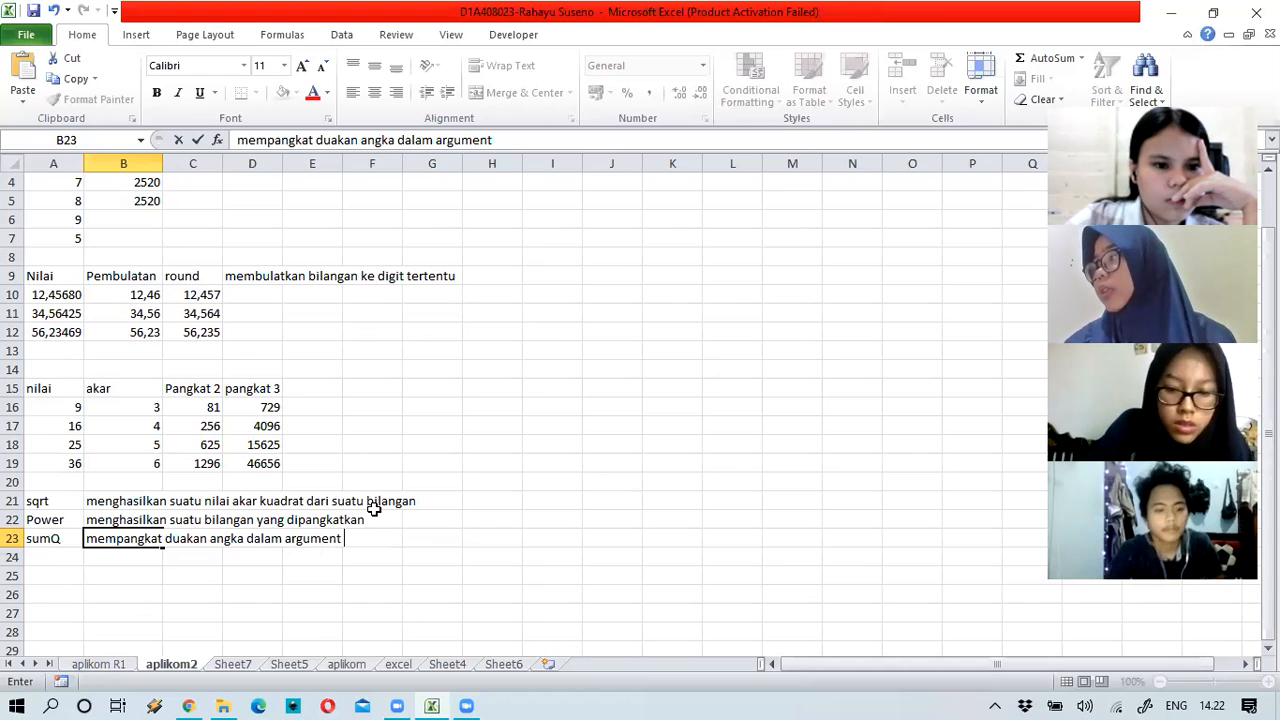
pyautogui.write('dan member')
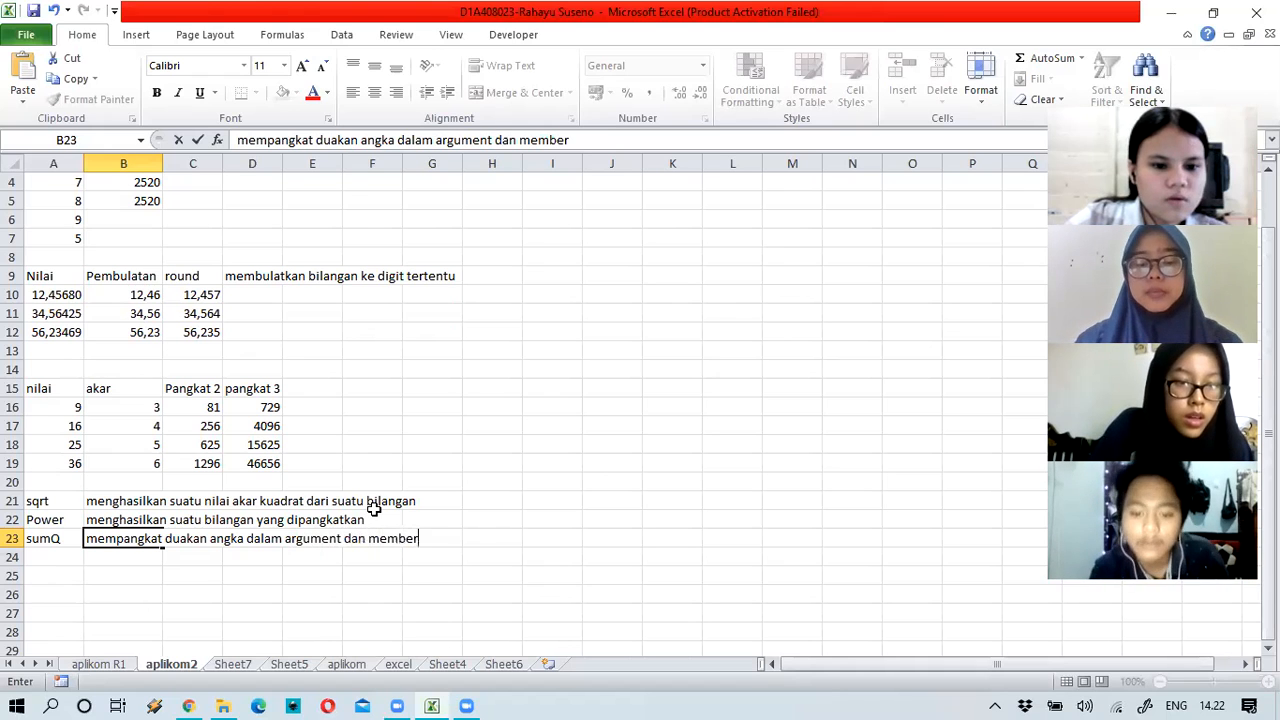
pyautogui.write('ikan jumlah dari pemangkatan')
pyautogui.press('Return')
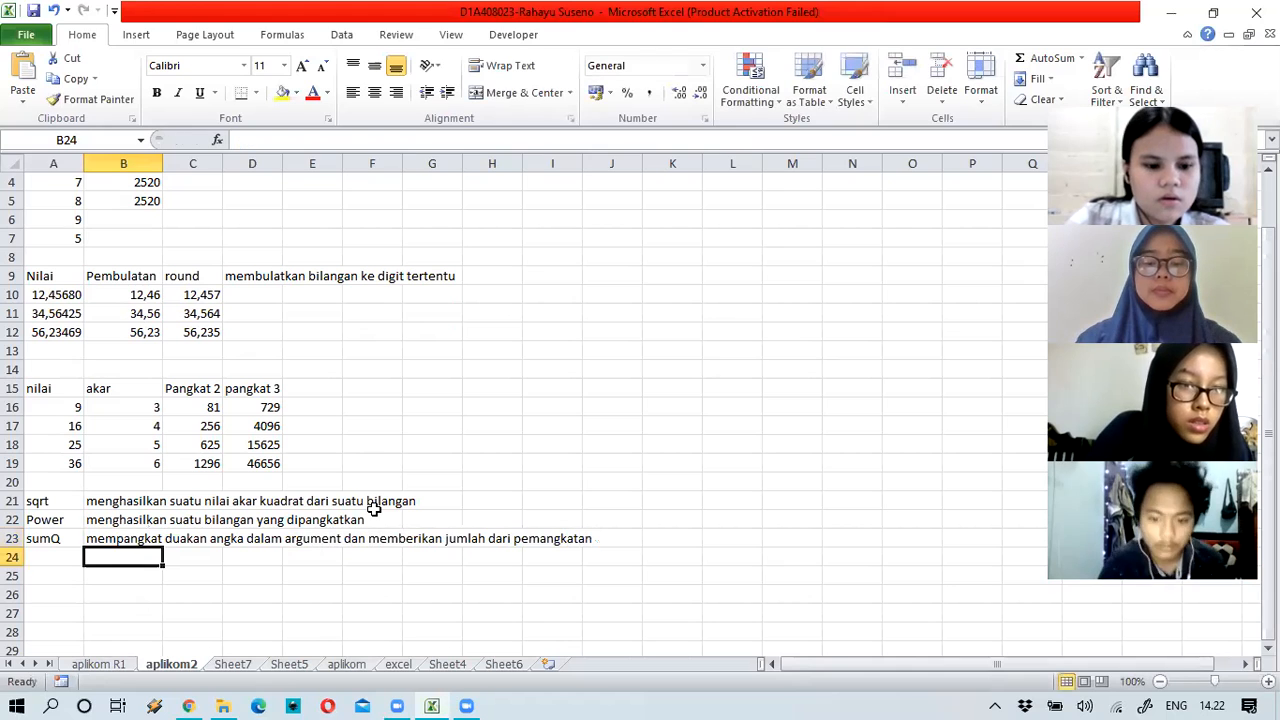
pyautogui.press('Left')
# Step: Add the headings 'nilai' in A25 and 'jumlah pemangkatan' in B25
pyautogui.press('Down')
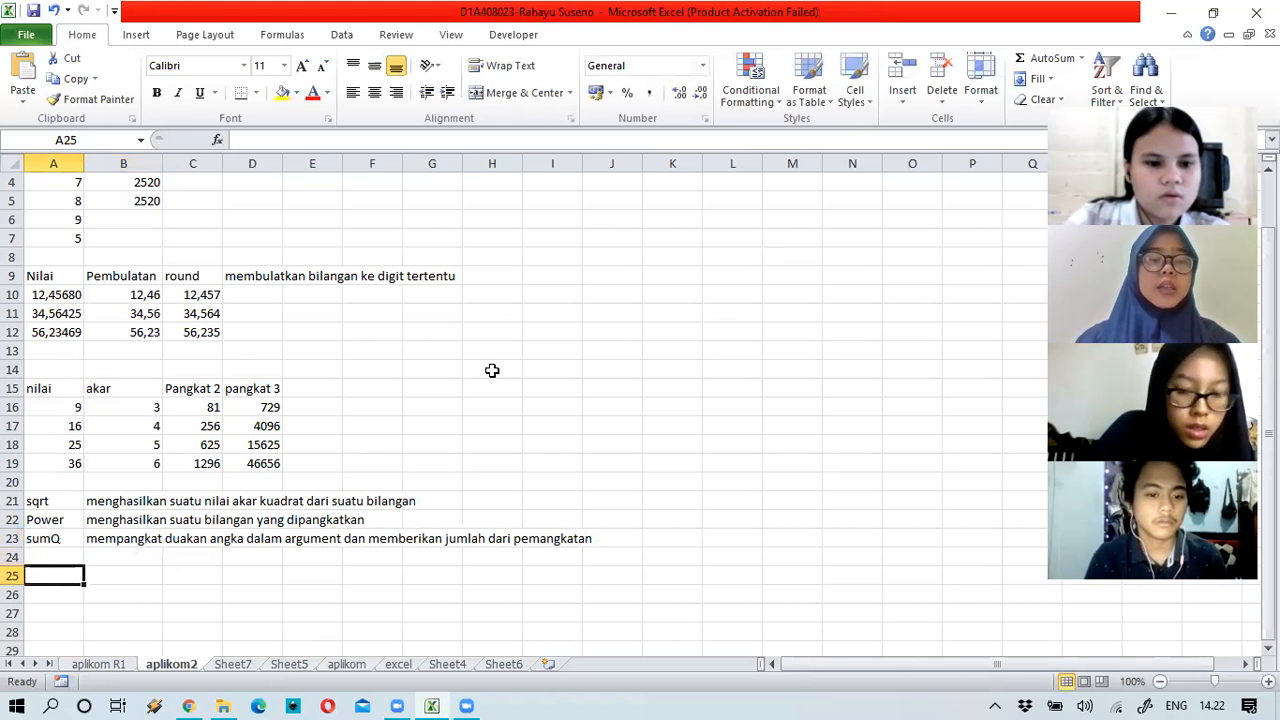
pyautogui.write('n')
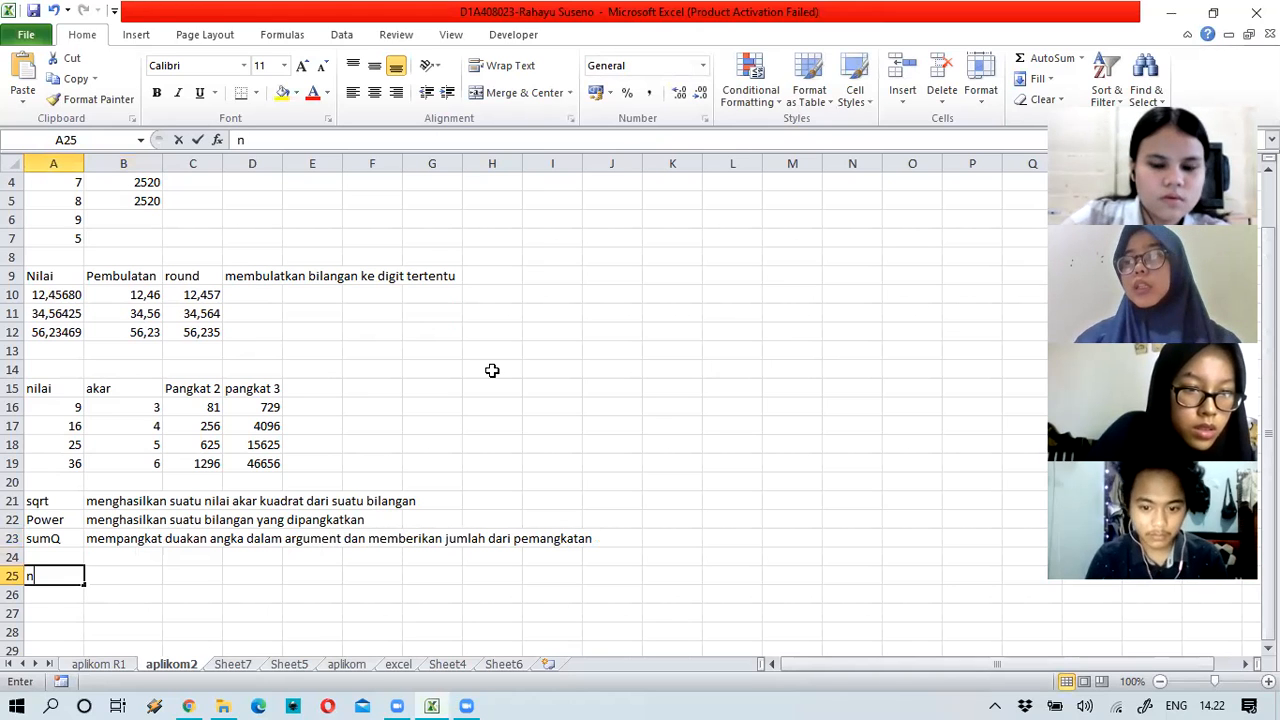
pyautogui.write('ilai')
pyautogui.press('Tab')
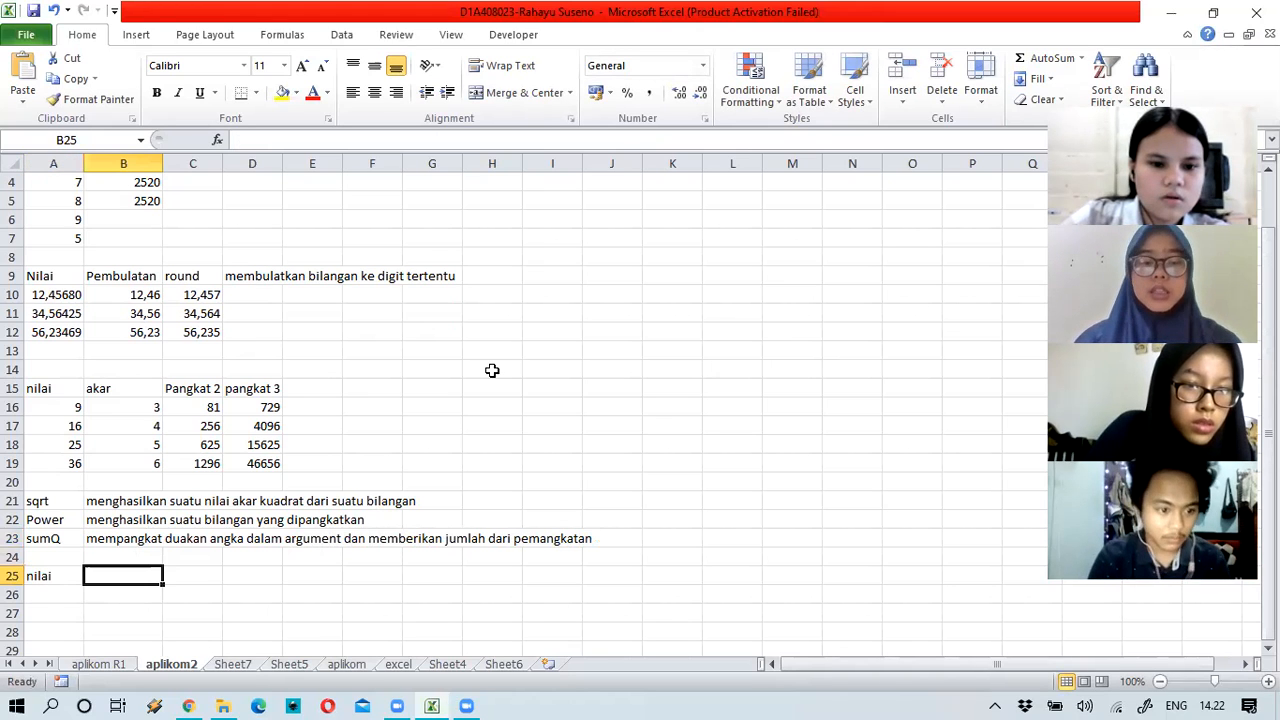
pyautogui.write('jumla')
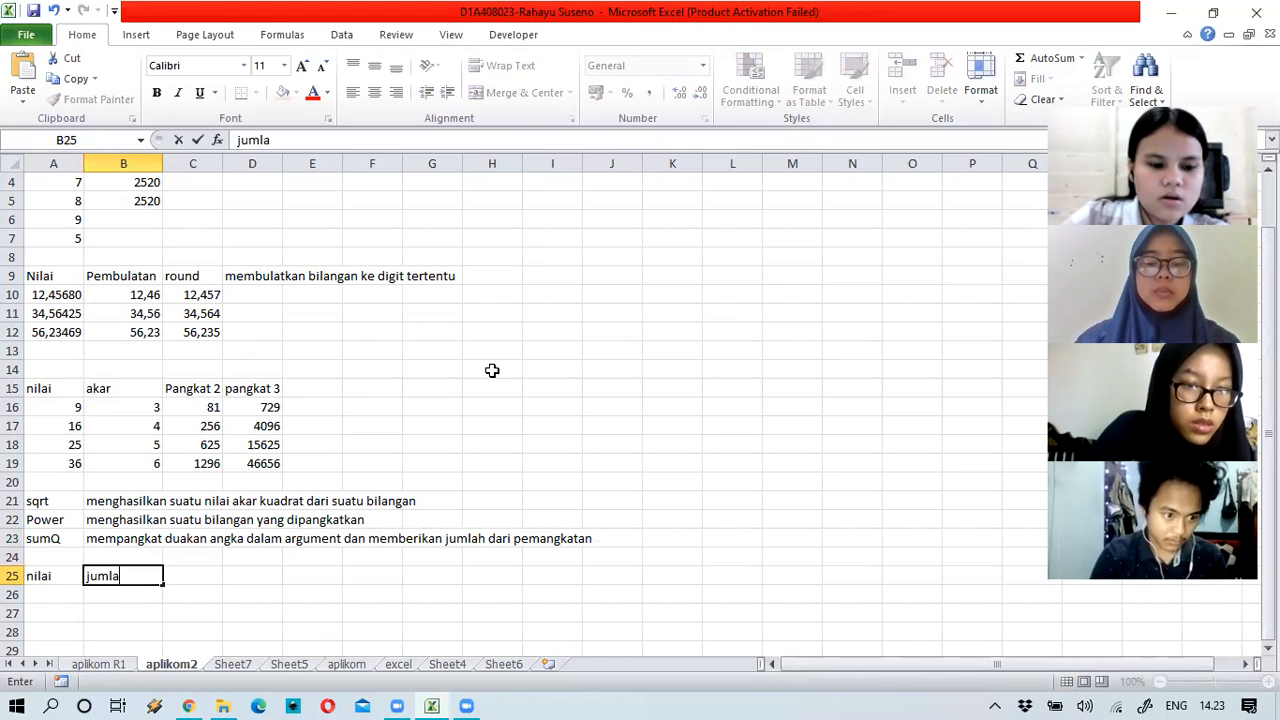
pyautogui.write('h pemangka')
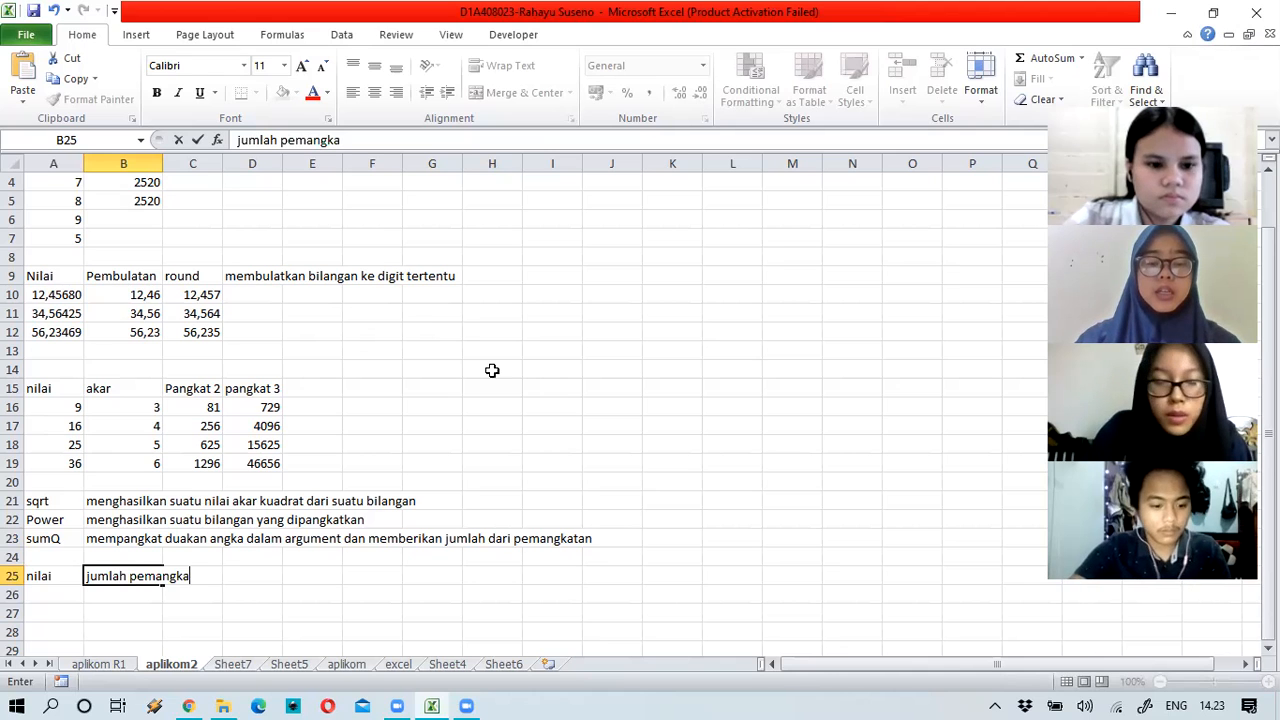
pyautogui.write('tan')
pyautogui.press('Return')
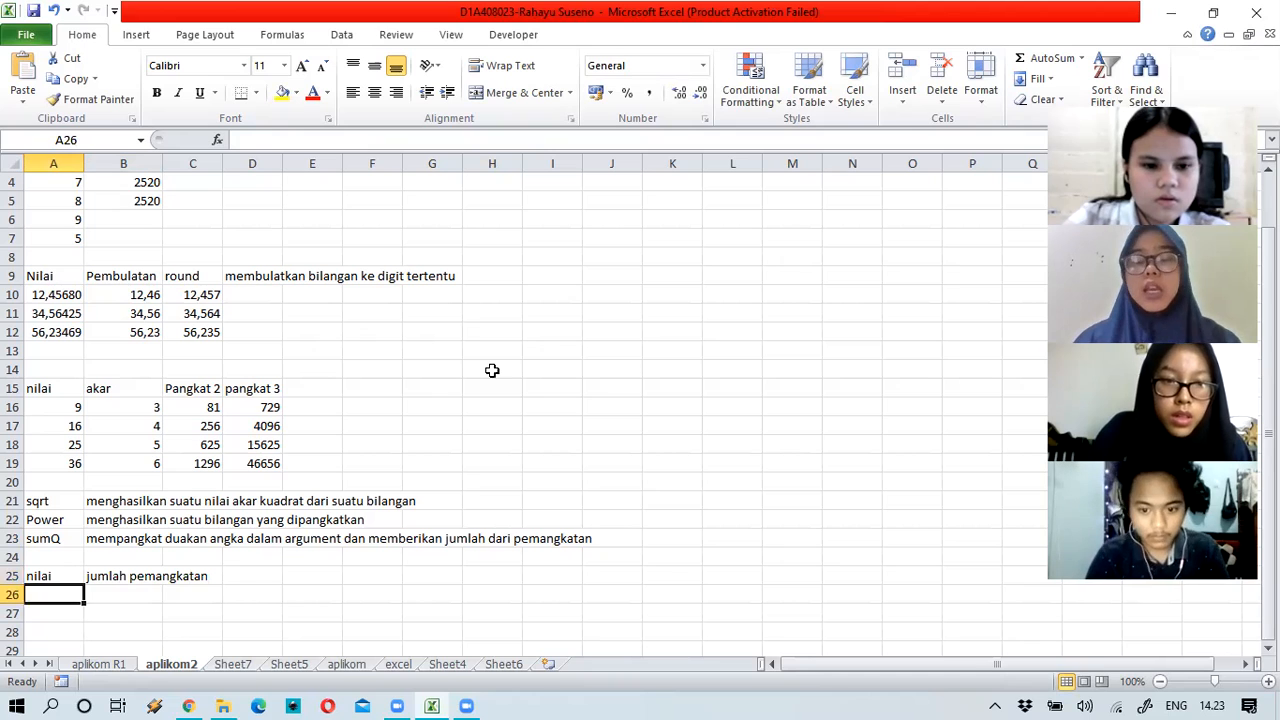
# Step: Enter the values 3 and 4 in A26:A27
pyautogui.write('3')
pyautogui.press('Return')
pyautogui.write('4')
pyautogui.press('Tab')
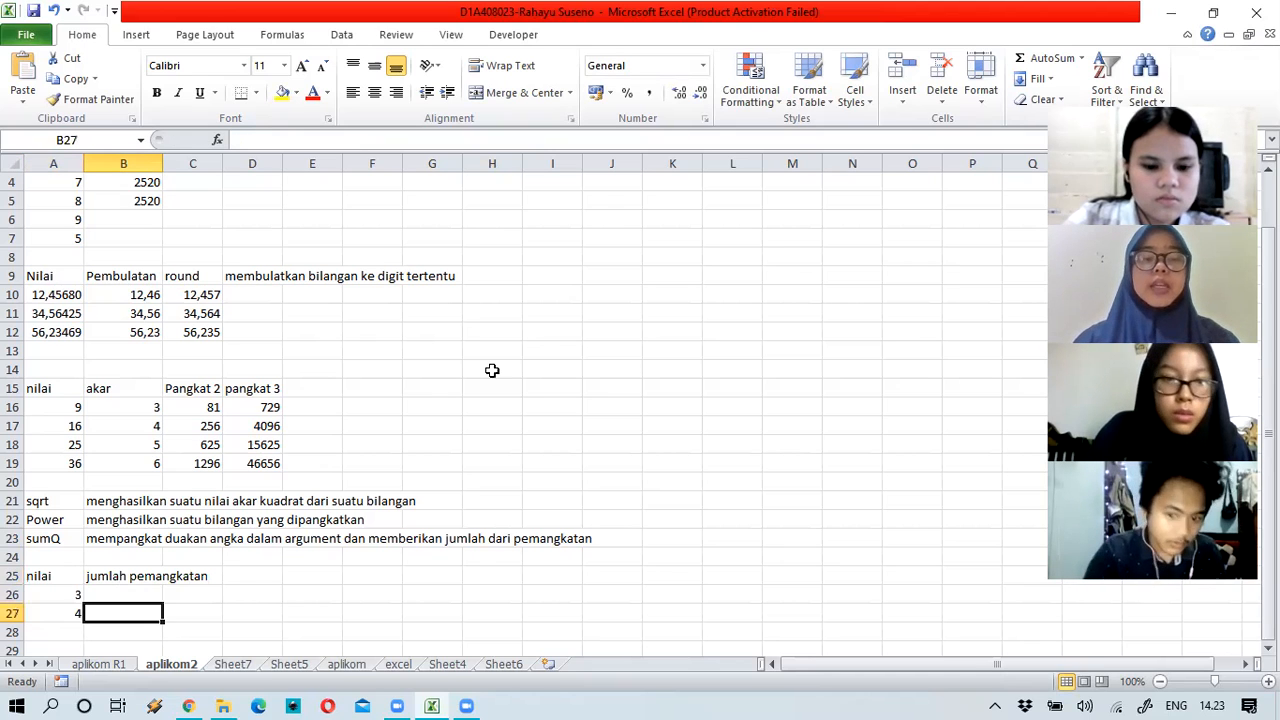
pyautogui.press('Up')
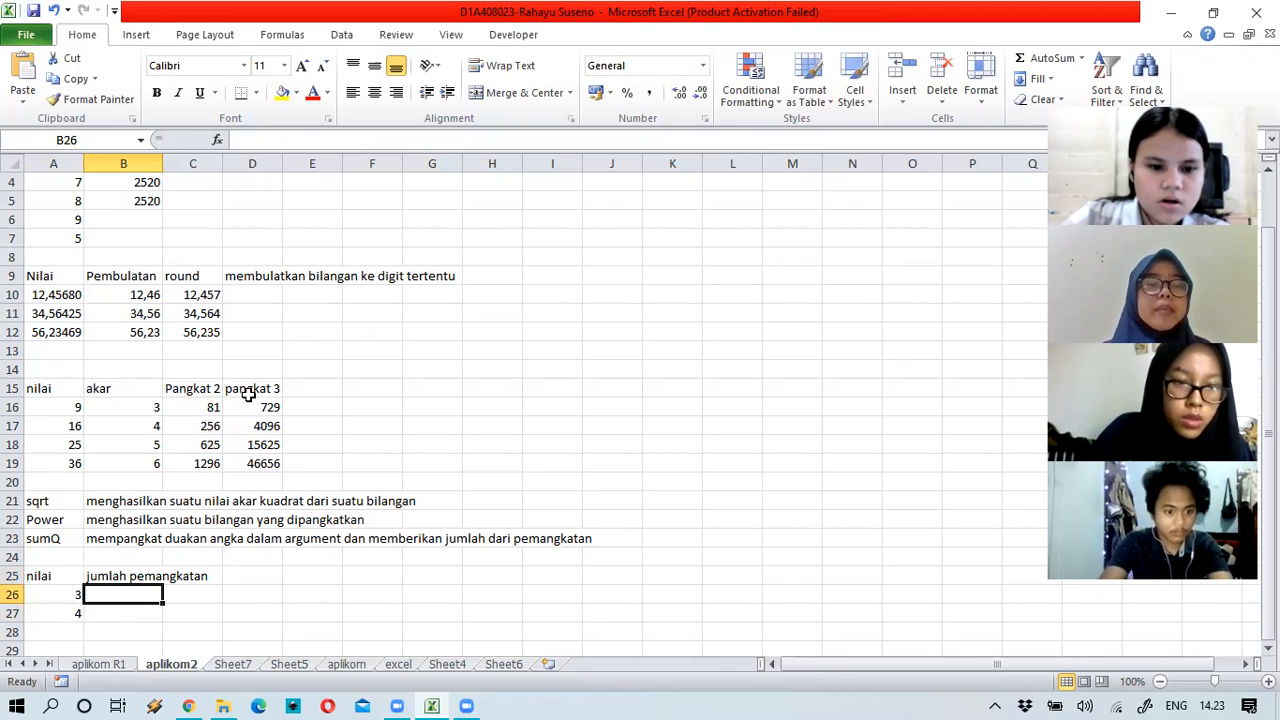
# Step: Square 3 and 4 with =POWER(A26;2) in B26, filled down to B27 (9 and 16)
pyautogui.write('=')
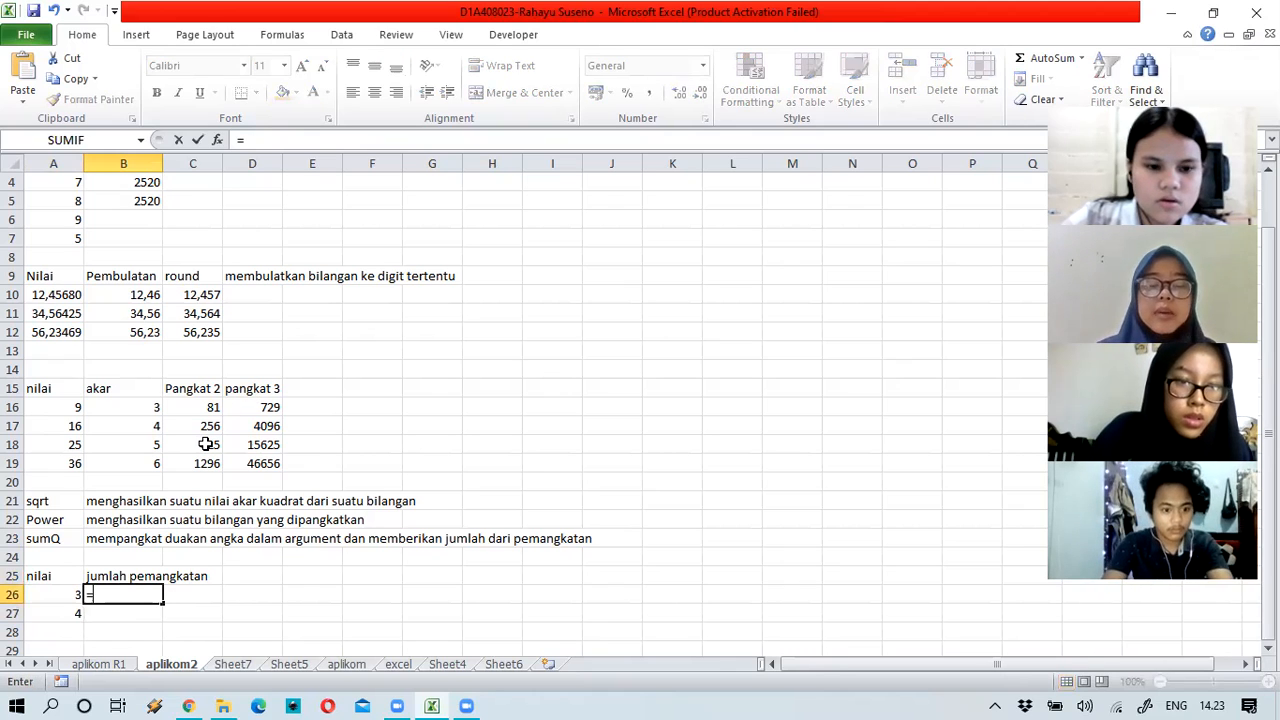
pyautogui.write('pow')
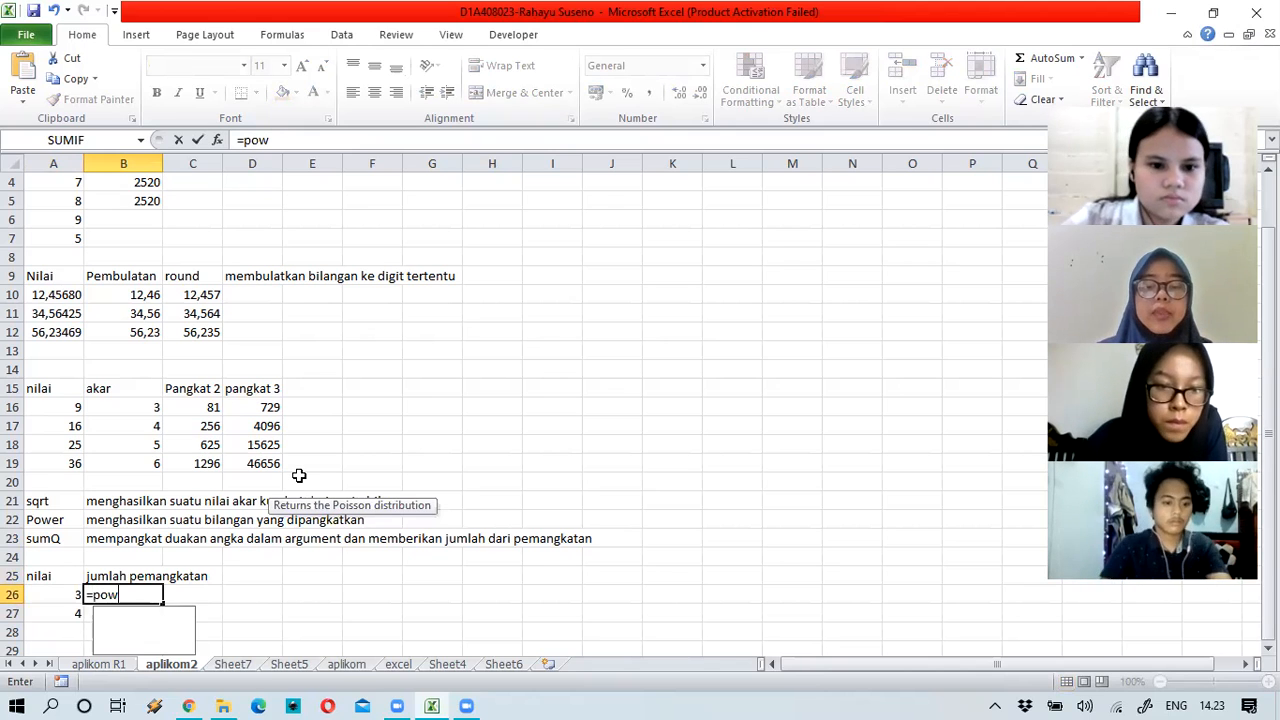
pyautogui.write('er(')
pyautogui.click(70, 594)
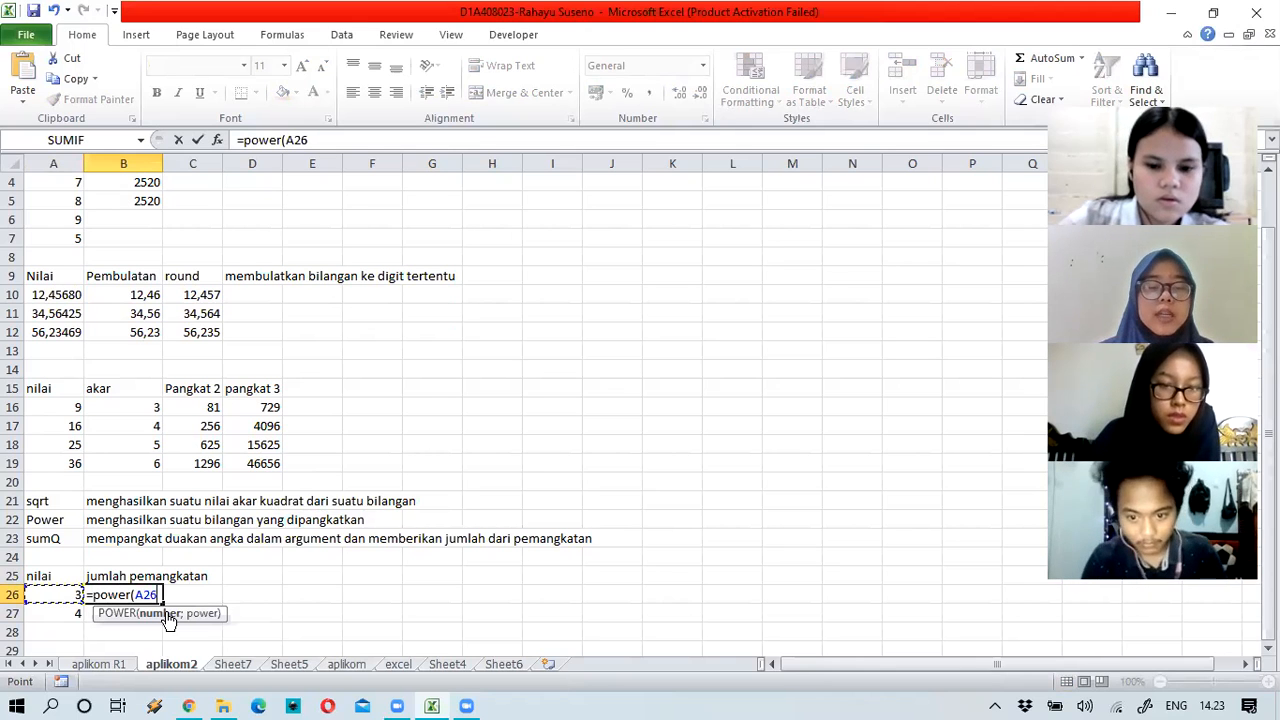
pyautogui.write(';2)')
pyautogui.press('Return')
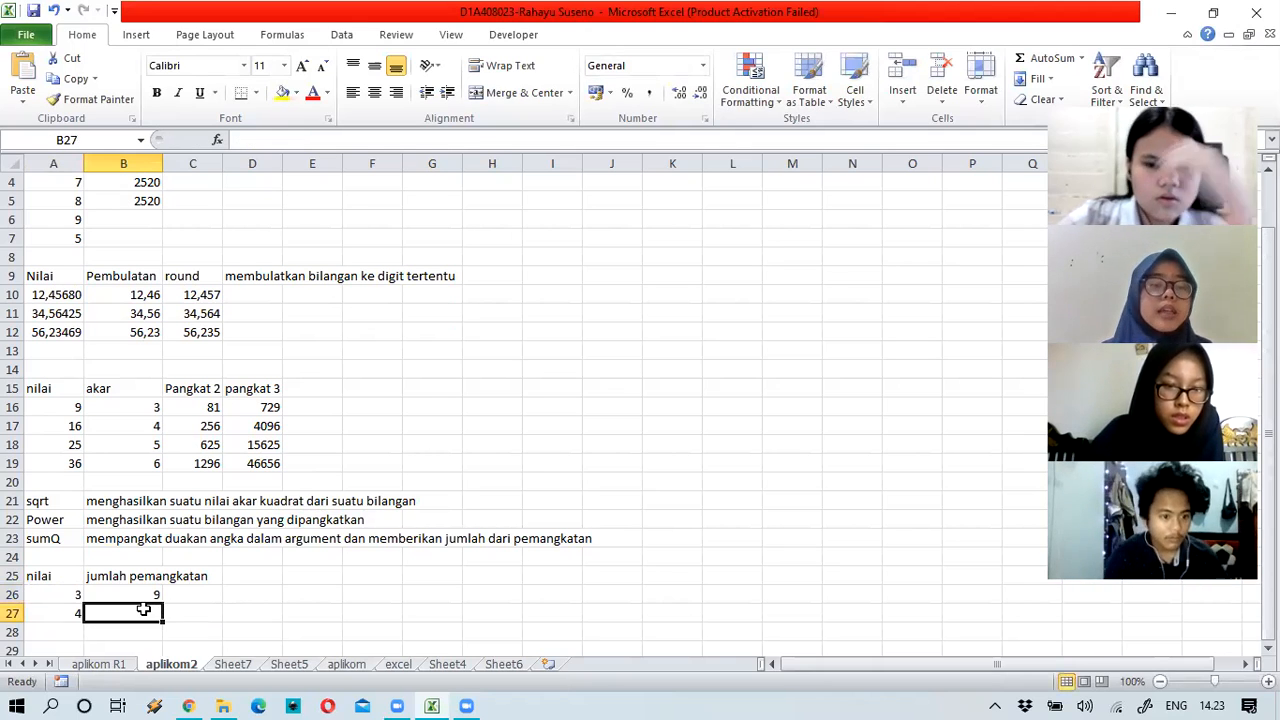
pyautogui.click(154, 595)
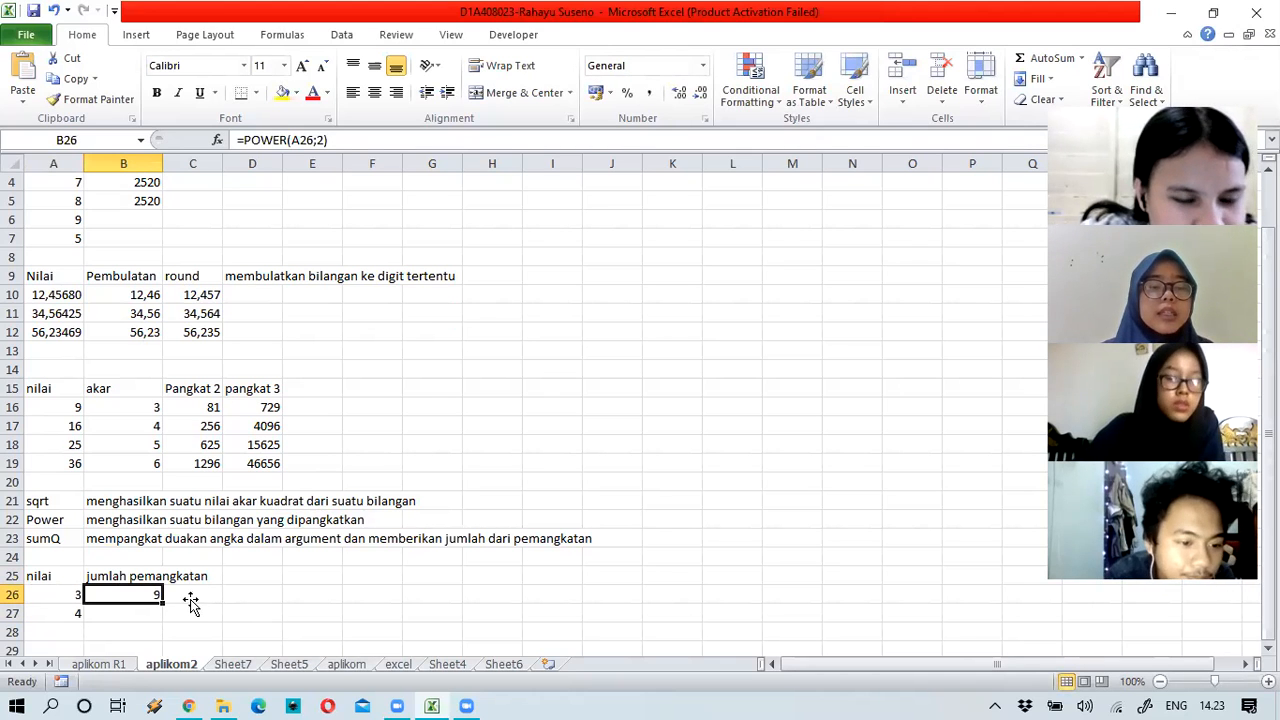
pyautogui.doubleClick(162, 603)
# Step: Total the two squares in C26 with =B26+B27, giving 25
pyautogui.click(192, 601)
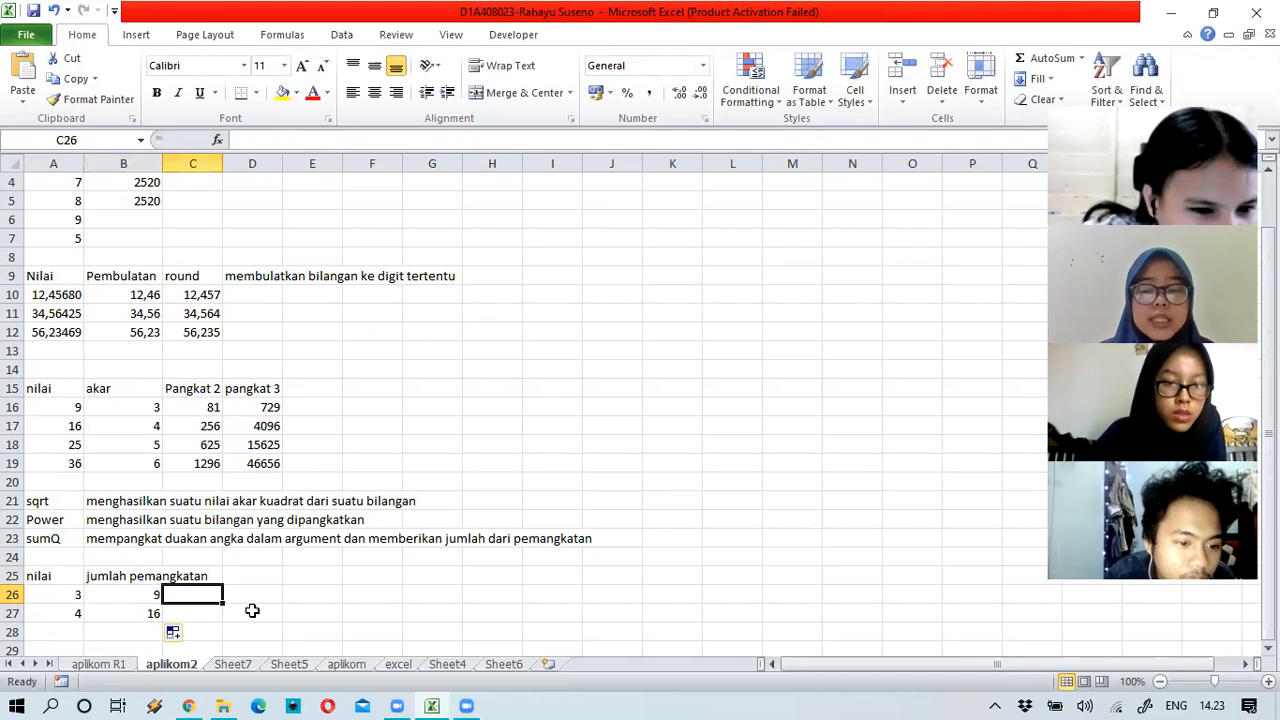
pyautogui.write('=')
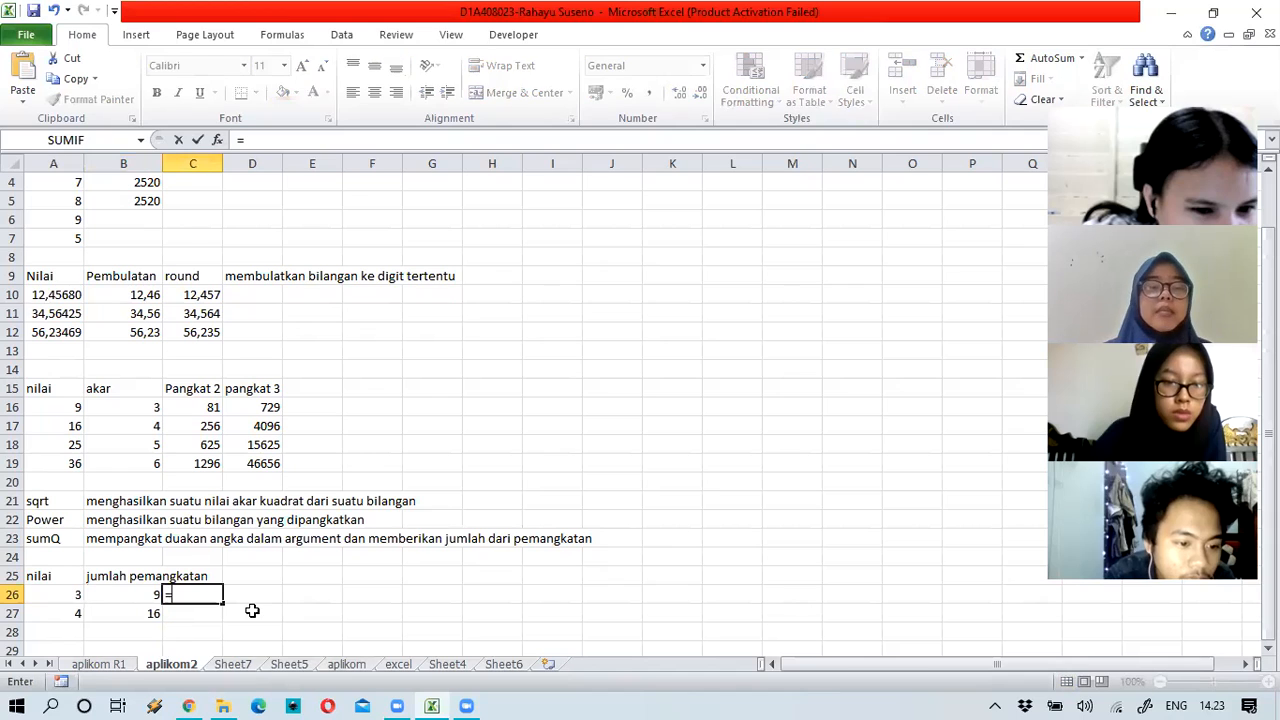
pyautogui.click(130, 597)
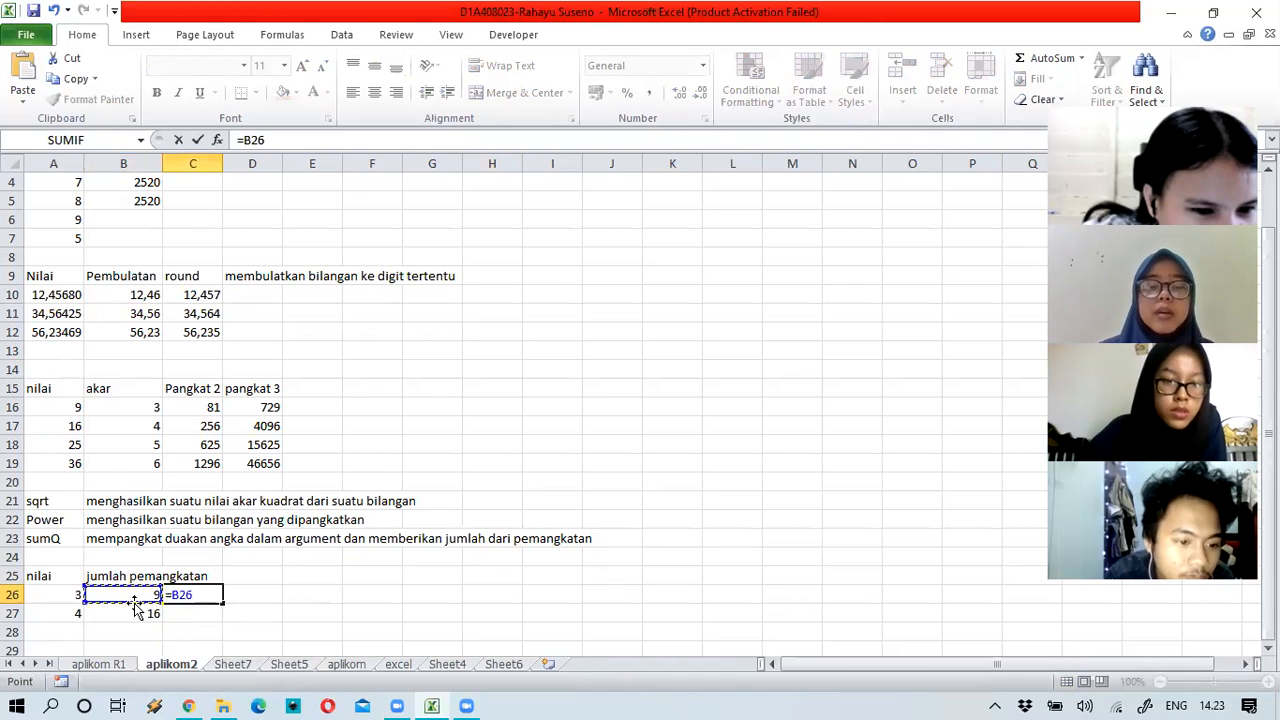
pyautogui.write('+')
pyautogui.click(135, 620)
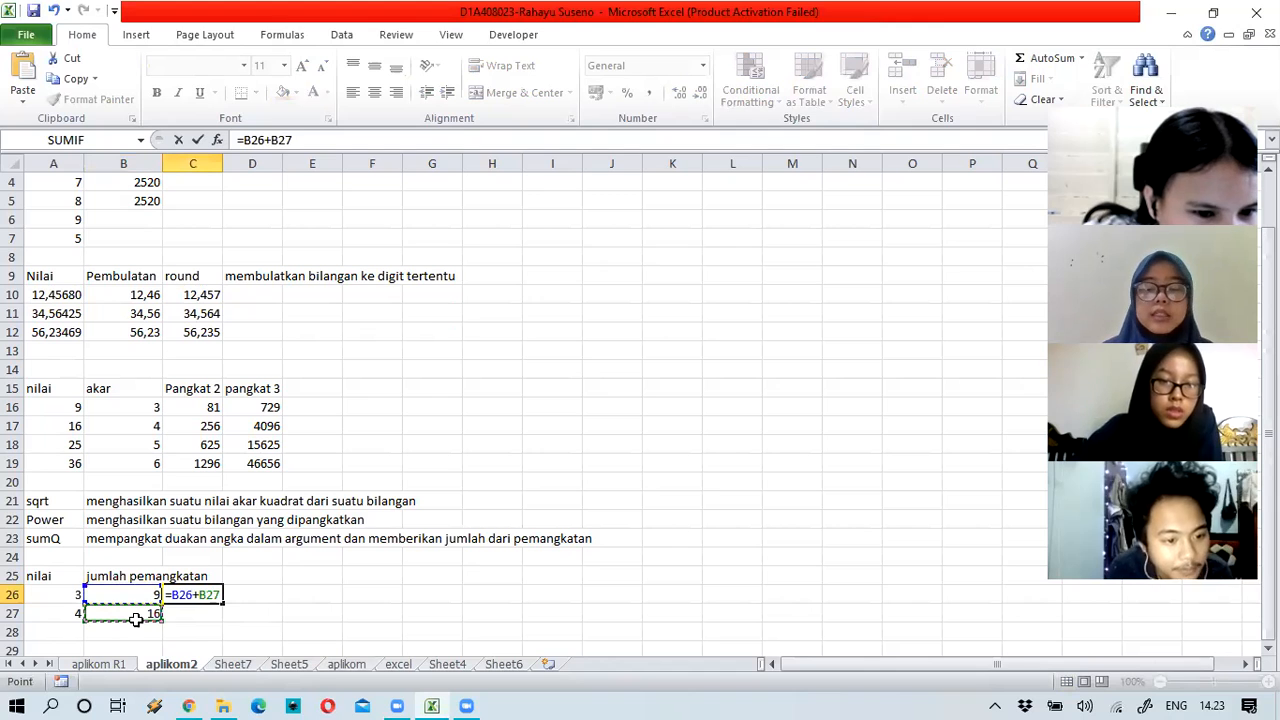
pyautogui.press('Return')
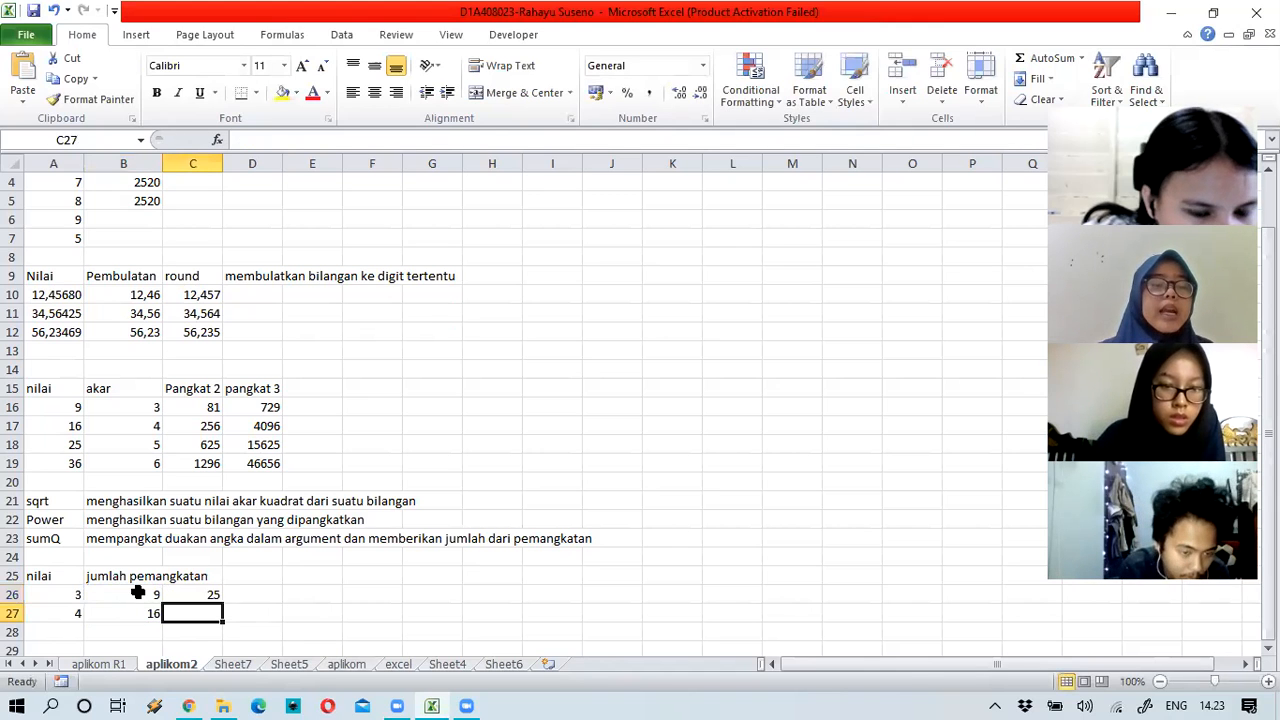
pyautogui.moveTo(153, 597); pyautogui.dragTo(178, 597)
pyautogui.click(130, 629)
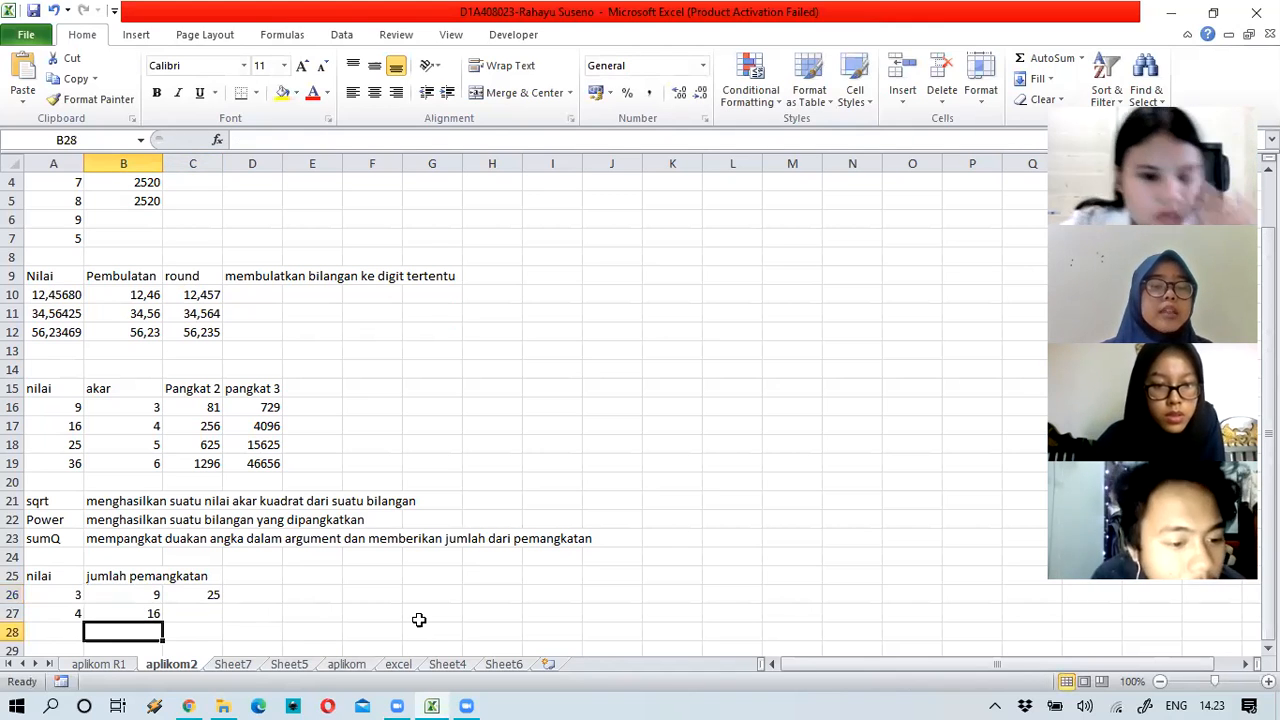
pyautogui.write('=')
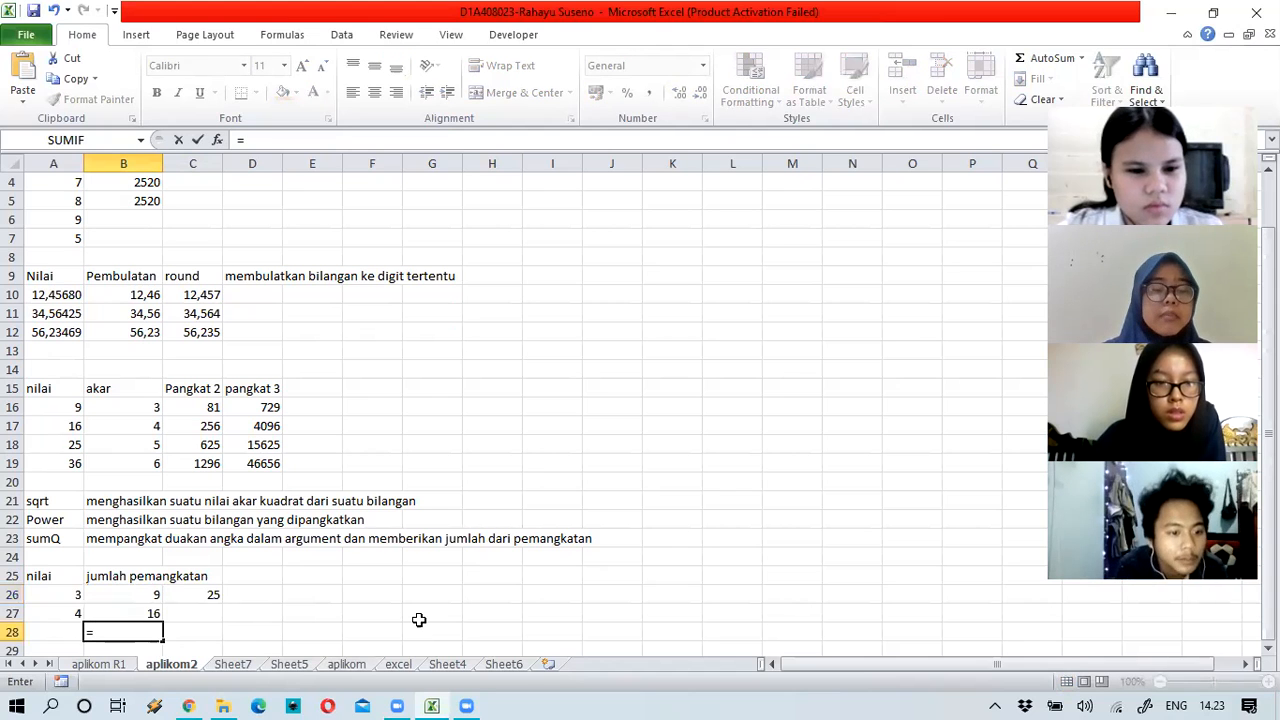
pyautogui.write('su')
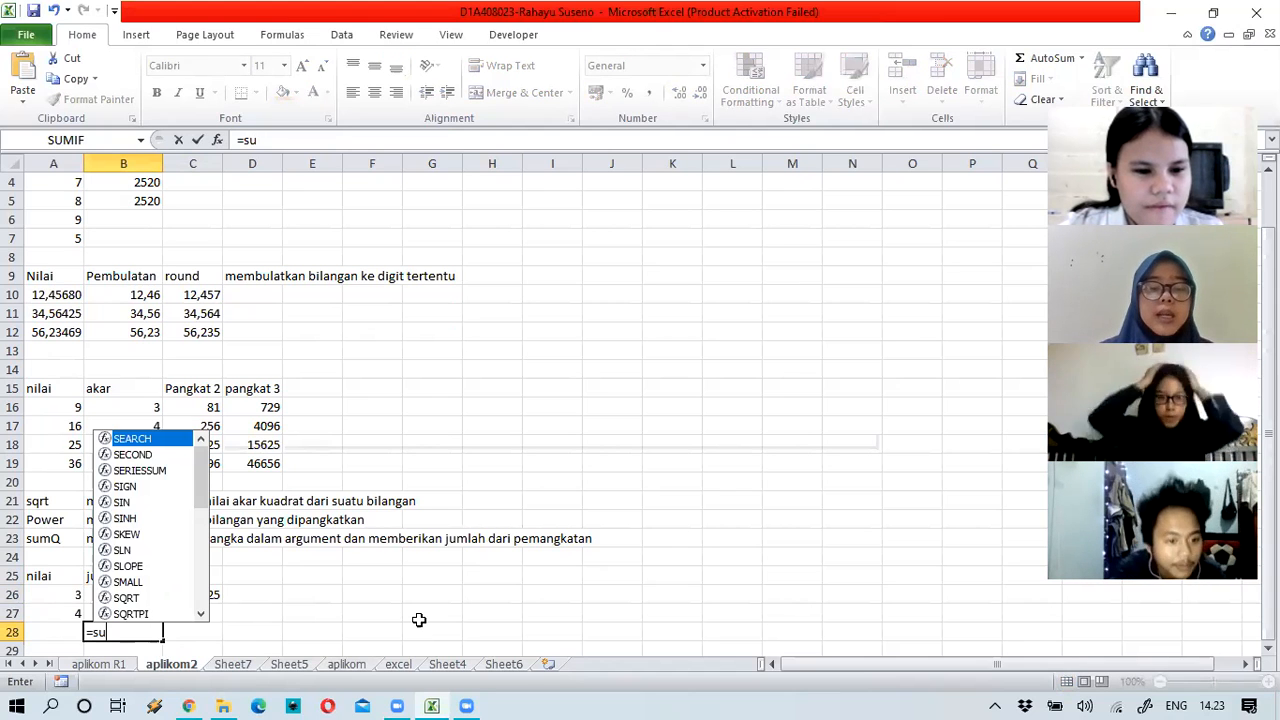
pyautogui.write('mq(')
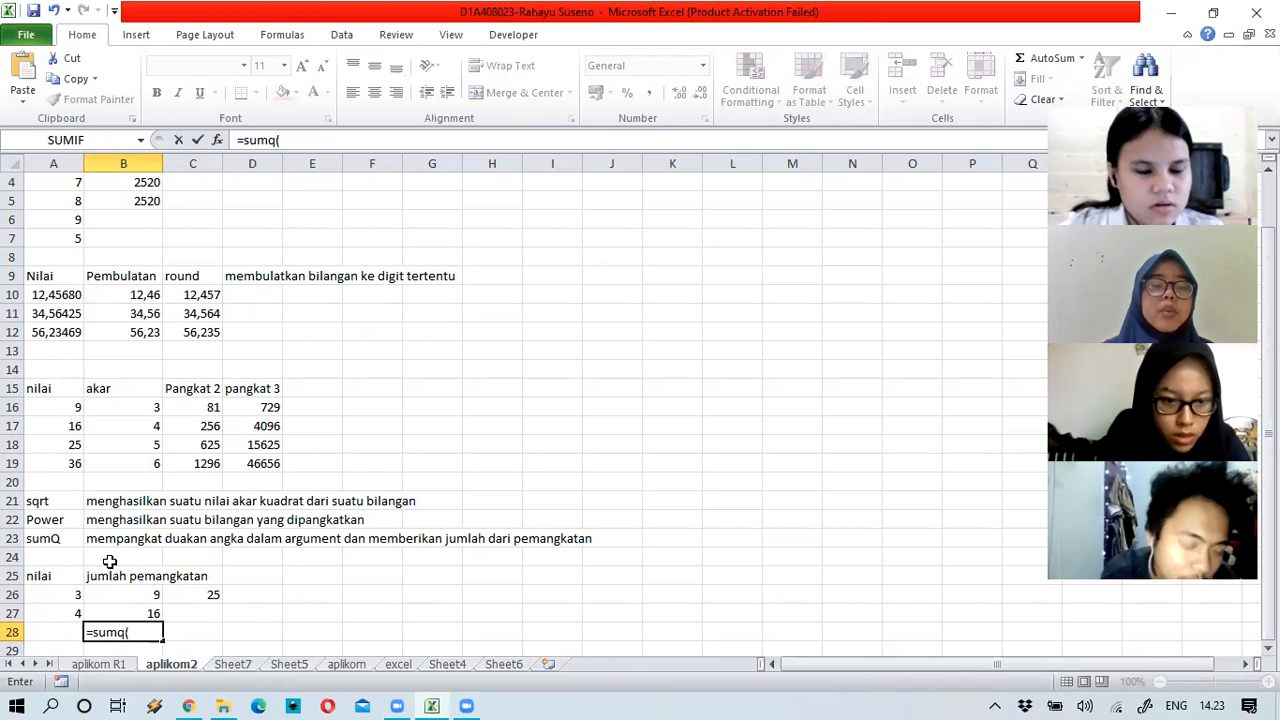
# Step: Enter =sumq(A26:A27) in B28, which returns a #NAME? error
pyautogui.press('Left')
pyautogui.press('Up')
pyautogui.press('Up')
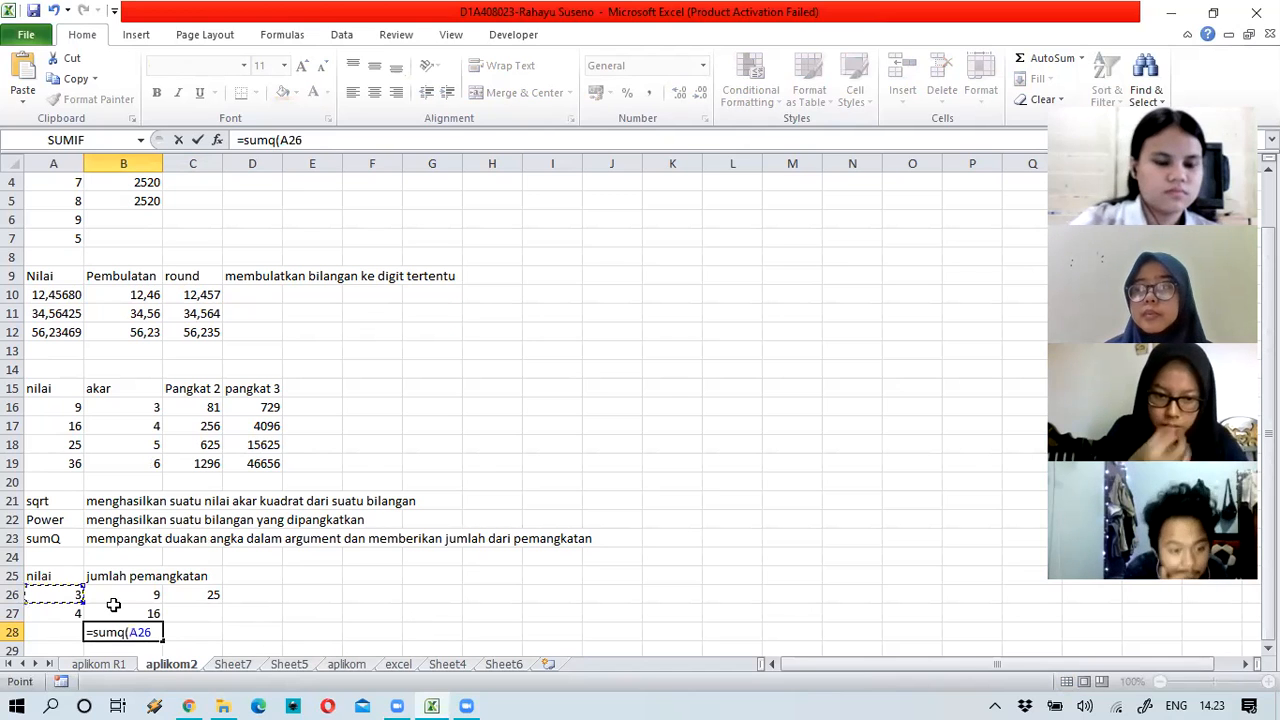
pyautogui.hotkey('shift', 'Down')
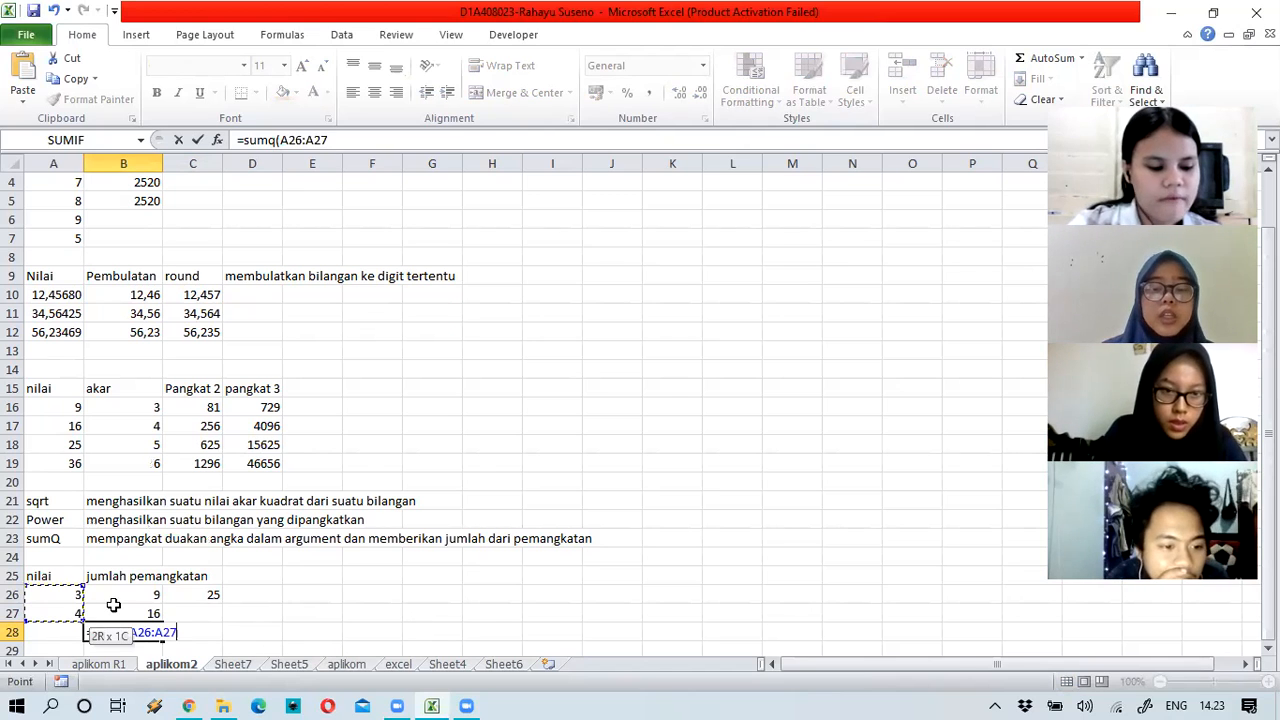
pyautogui.press('Return')
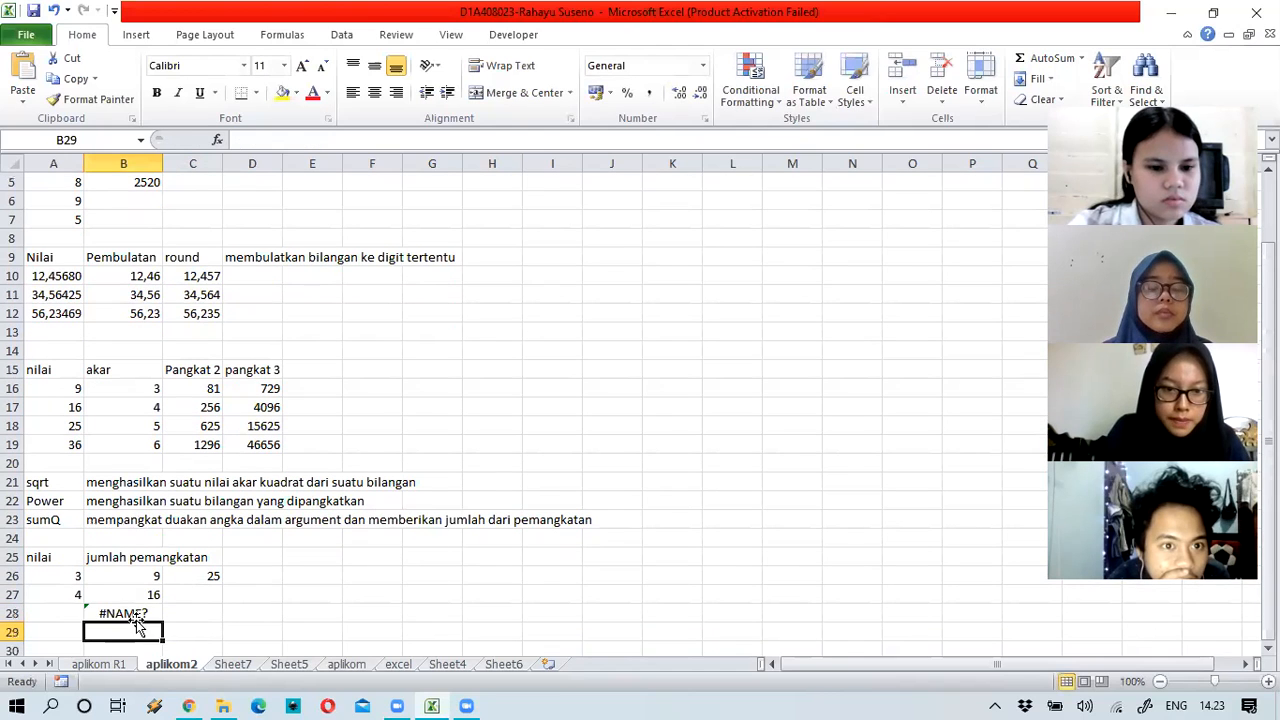
# Step: Correct B28's formula to =sumsq(A26;A27) so it returns 25
pyautogui.click(154, 607)
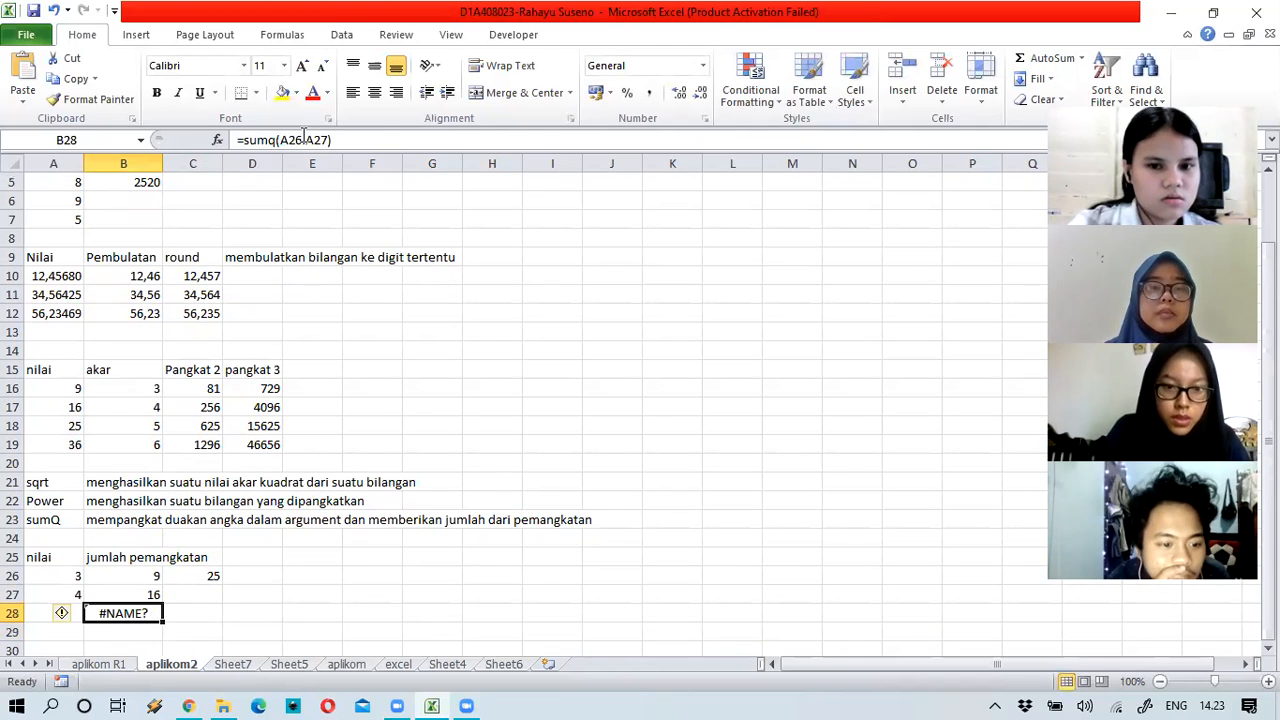
pyautogui.click(382, 136)
pyautogui.press('Delete')
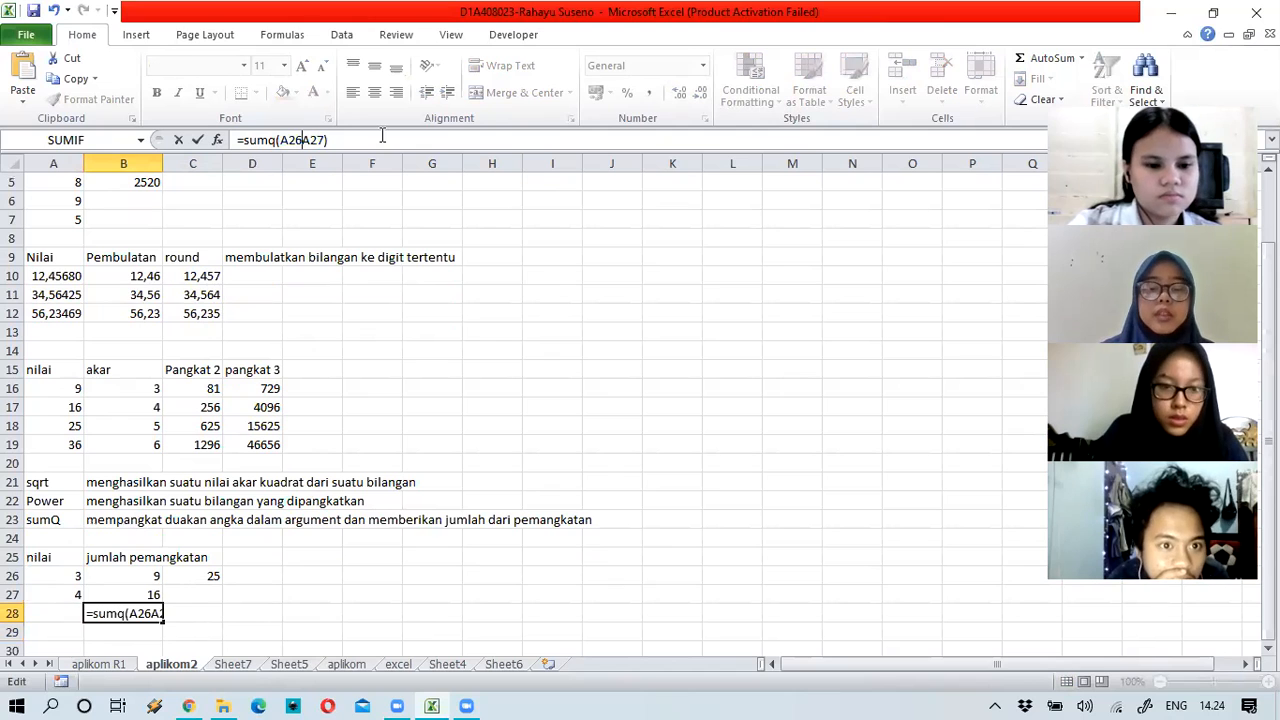
pyautogui.write(';')
pyautogui.press('Return')
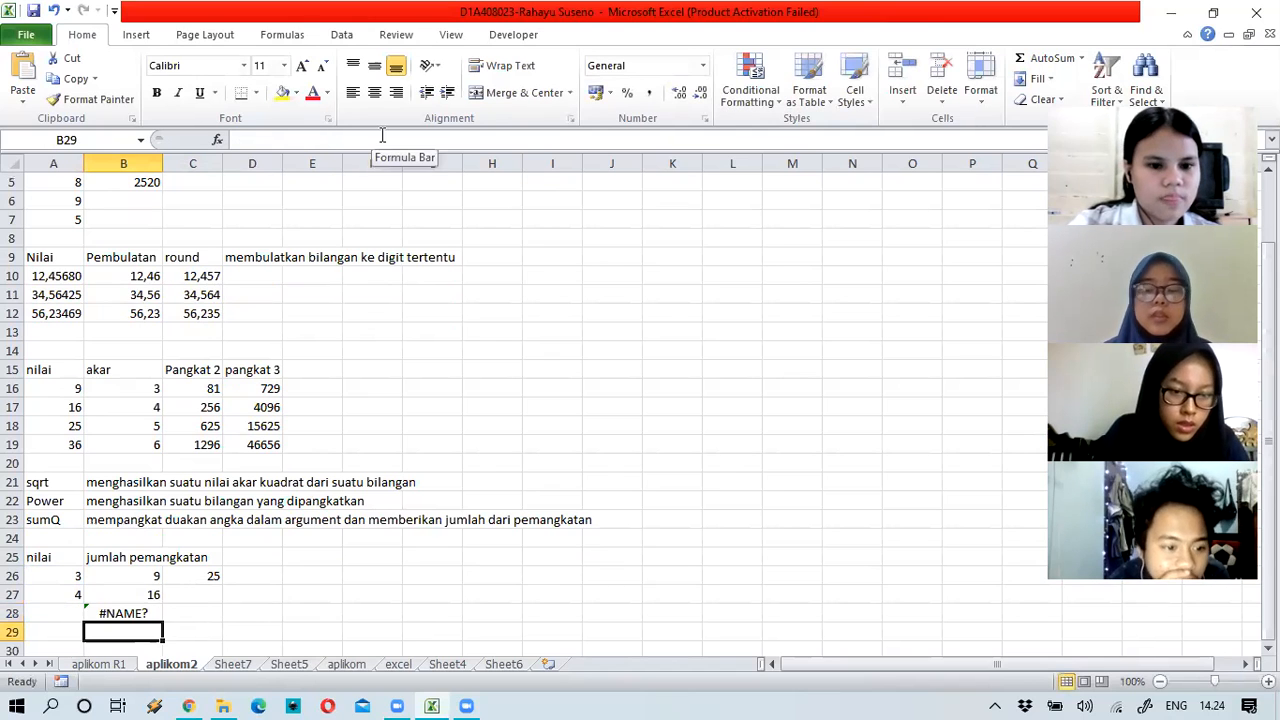
pyautogui.press('Up')
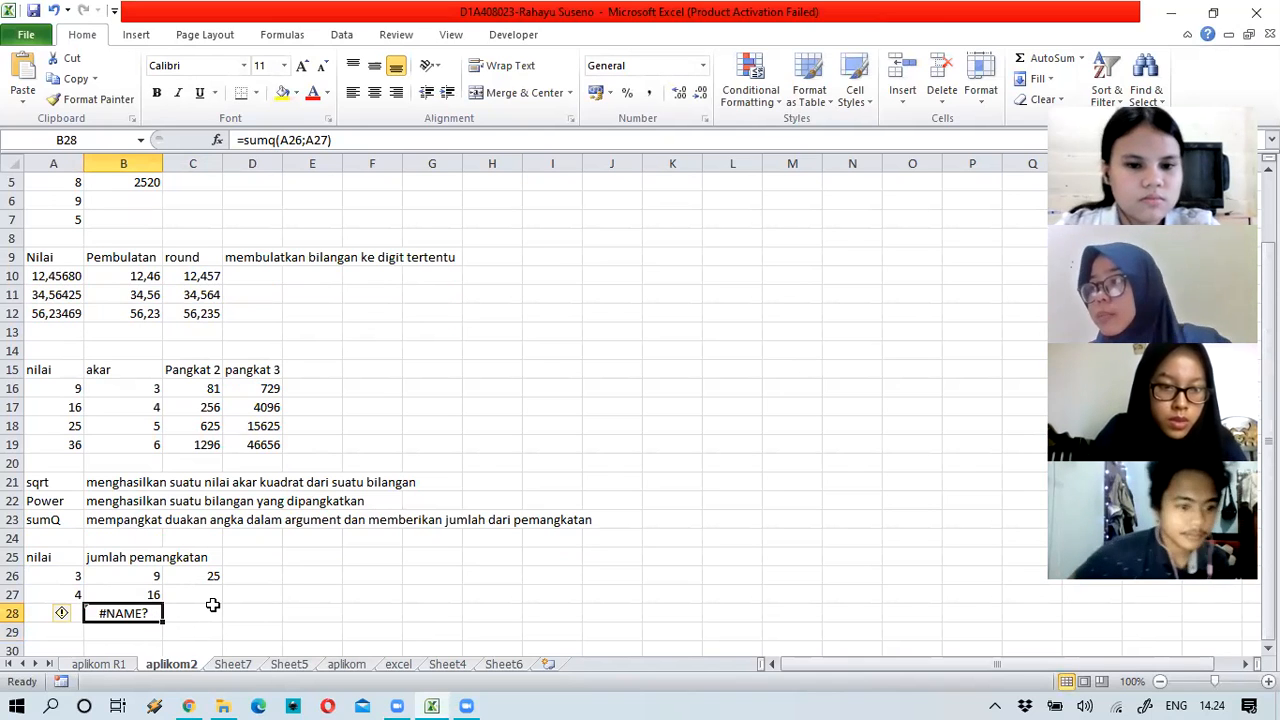
pyautogui.click(268, 140)
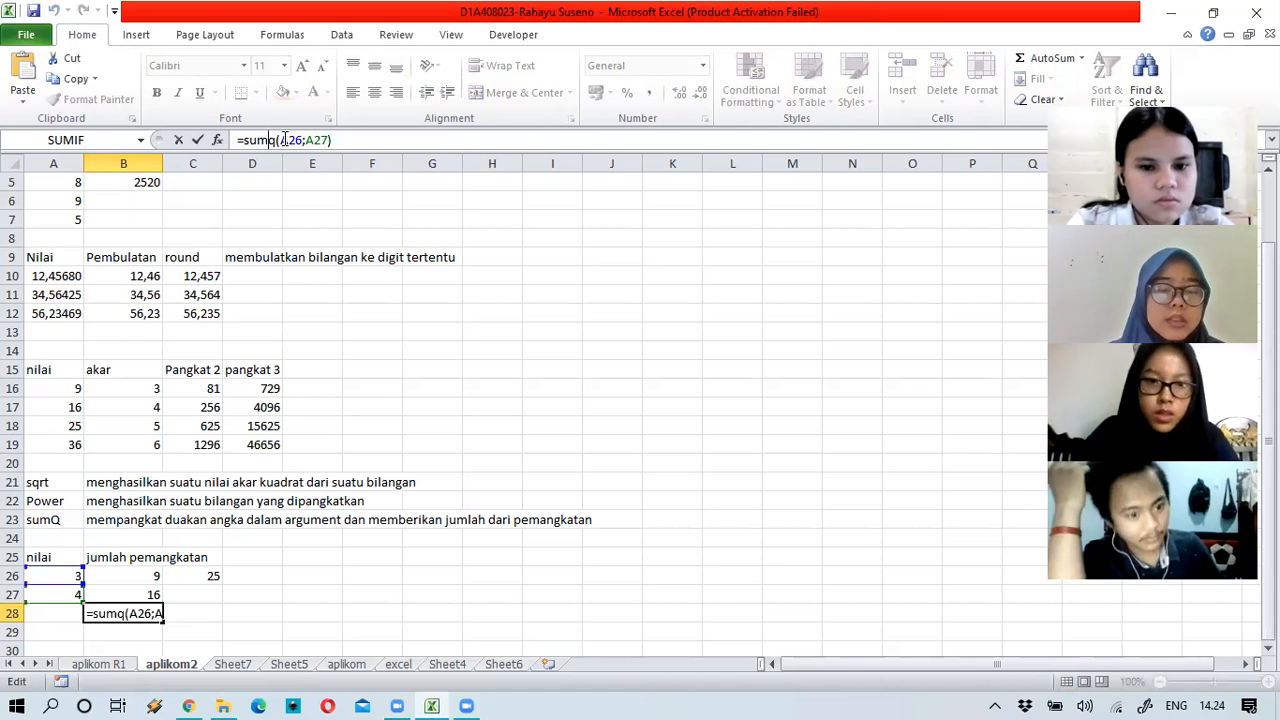
pyautogui.write('s')
pyautogui.press('Return')
pyautogui.click(43, 519)
pyautogui.click(309, 135)
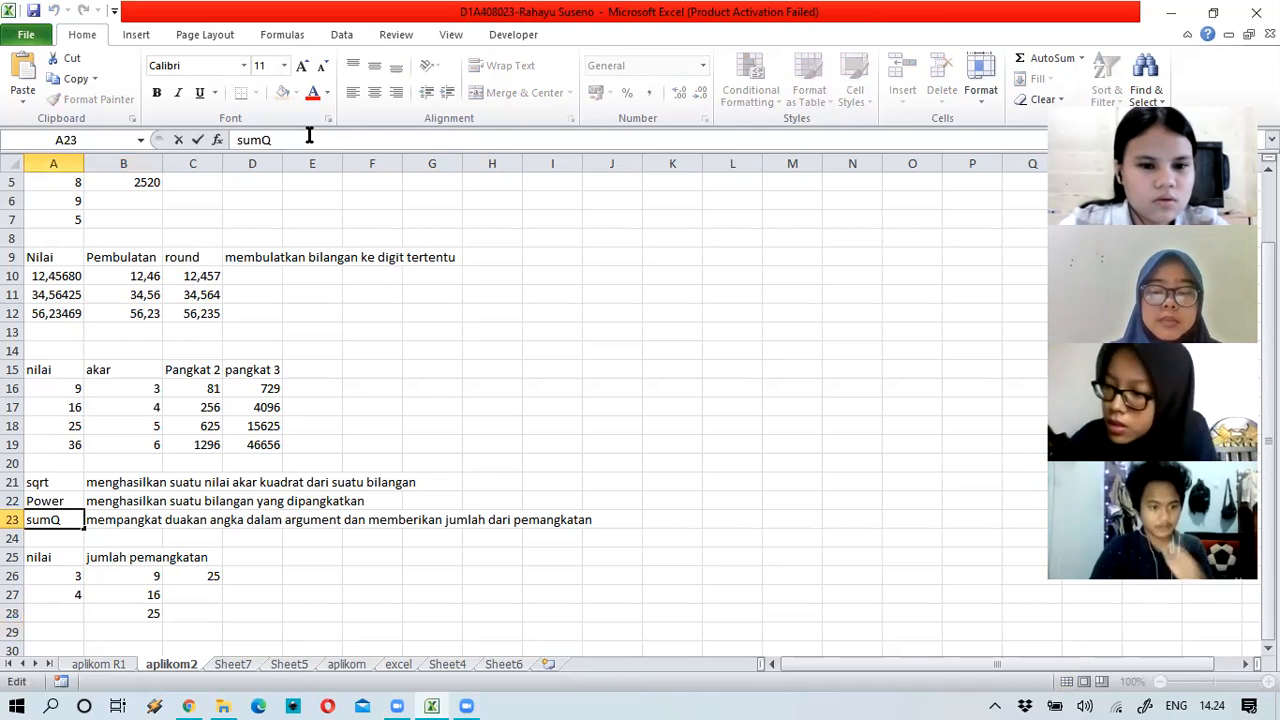
pyautogui.write('s')
pyautogui.press('Delete')
pyautogui.write('q')
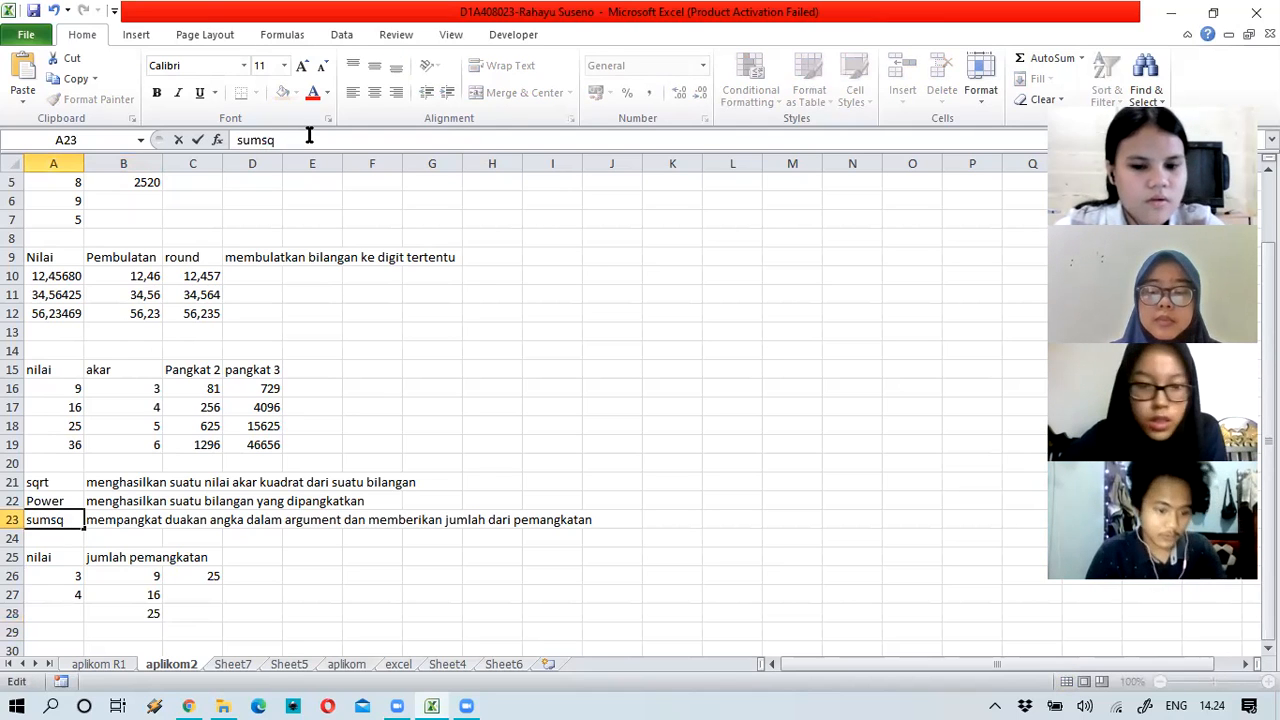
pyautogui.press('Return')
pyautogui.click(130, 607)
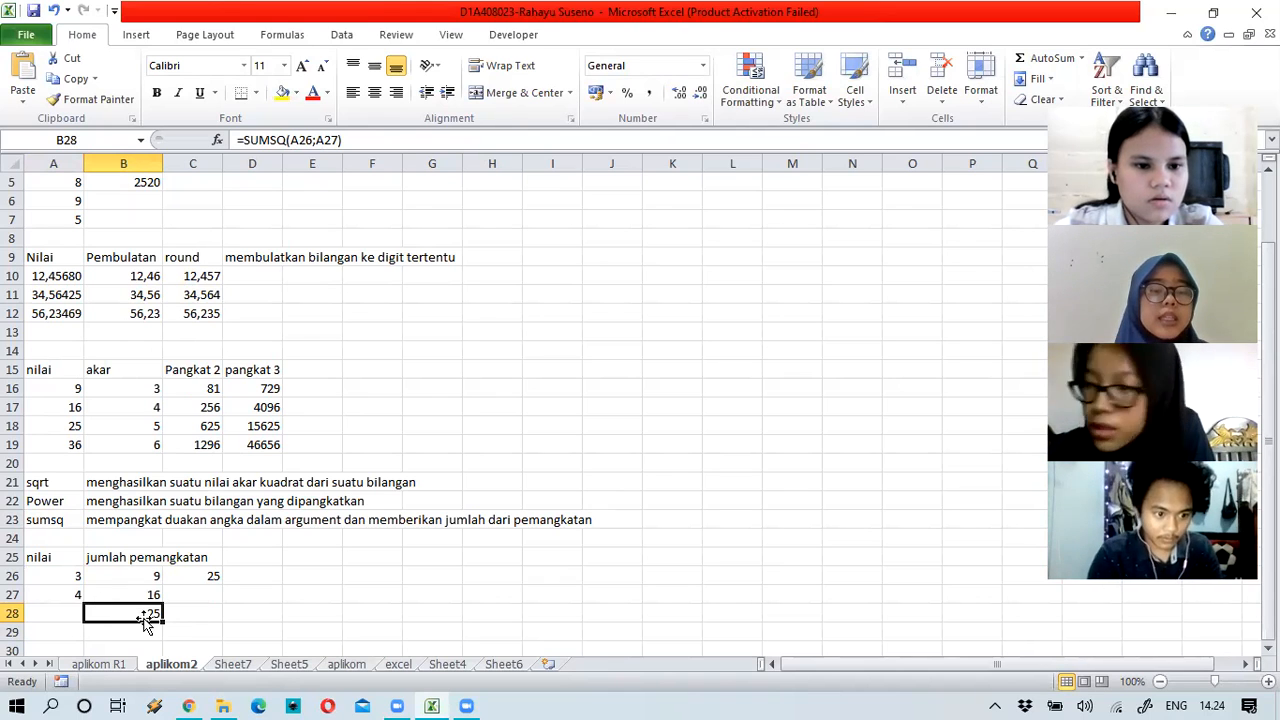
pyautogui.click(212, 576)
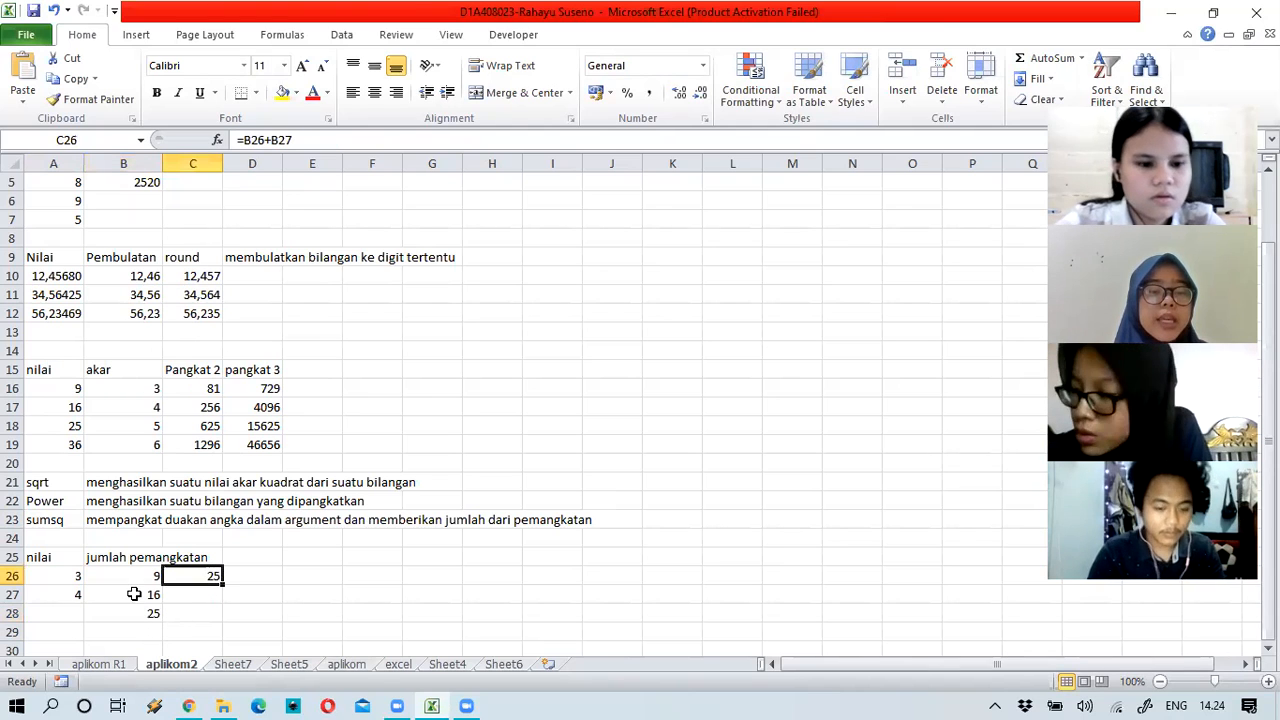
pyautogui.press('Left')
pyautogui.press('Down')
pyautogui.press('Down')
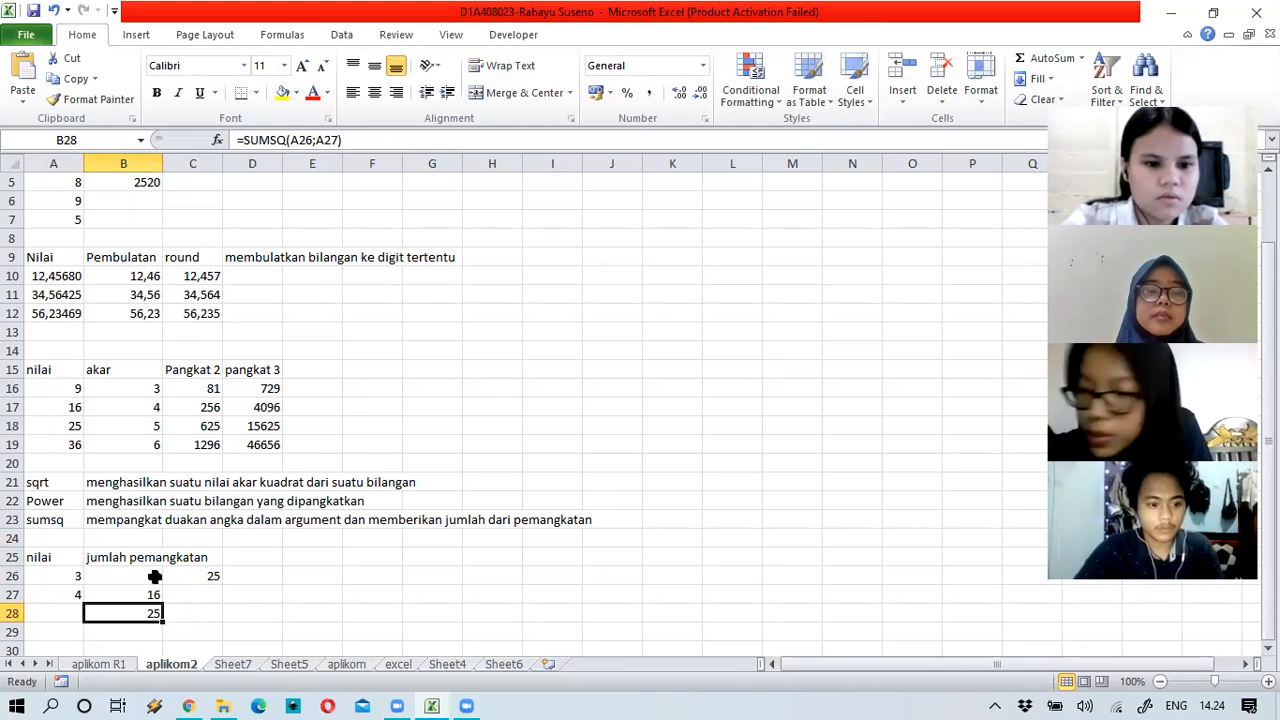
pyautogui.press('Up')
pyautogui.press('Up')
pyautogui.hotkey('shift', 'Right')
pyautogui.hotkey('shift', 'Down')
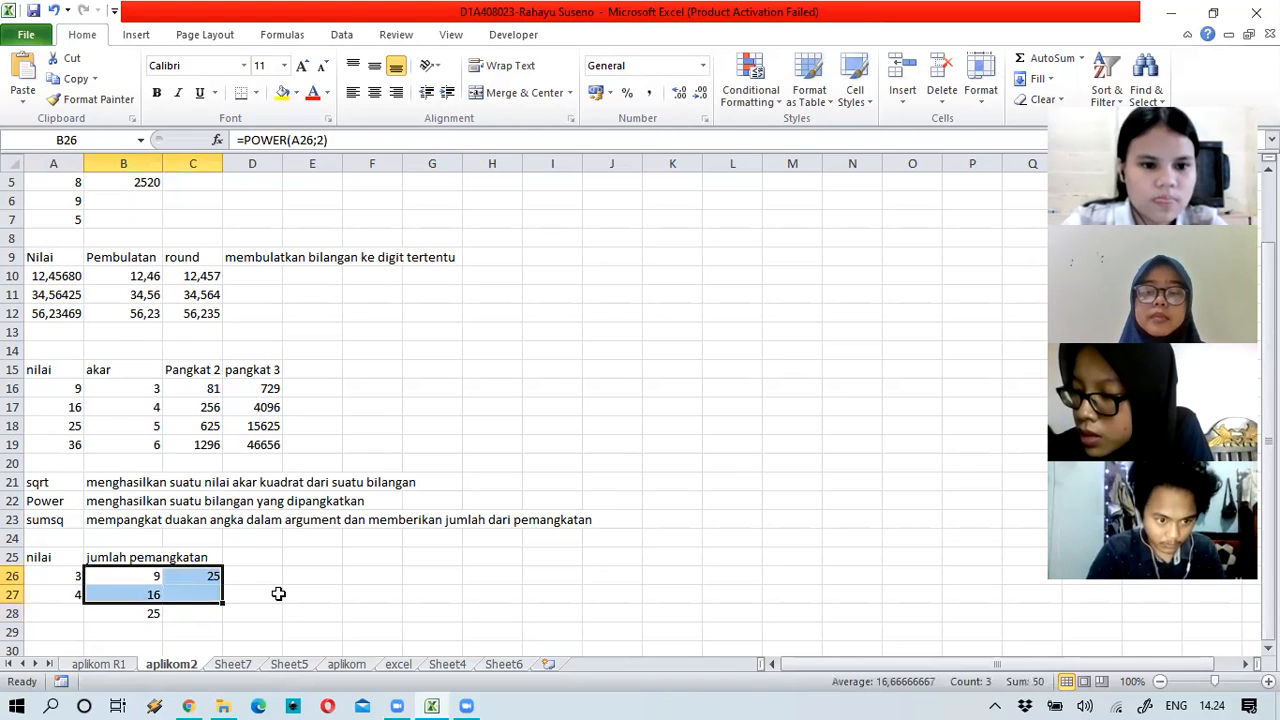
# Step: Clear the POWER squares and total, leaving =SUMSQ(A26:A27) in B26 showing 25
pyautogui.press('Delete')
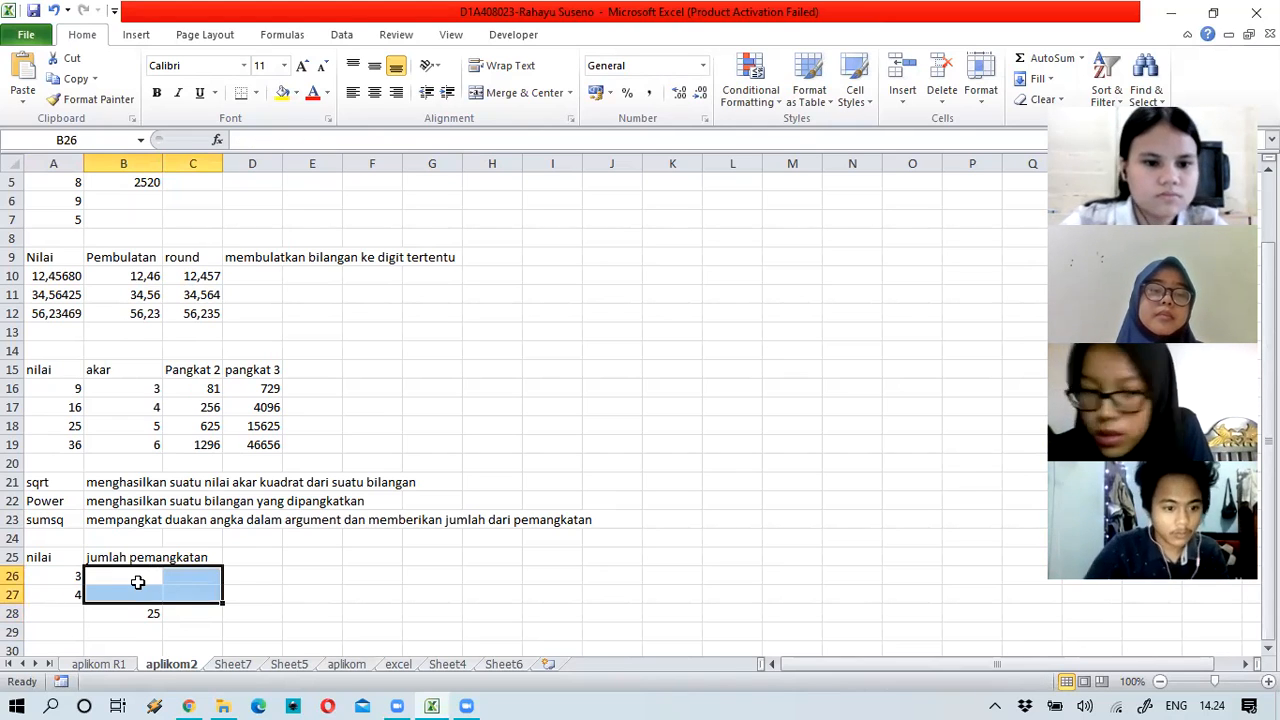
pyautogui.click(138, 582)
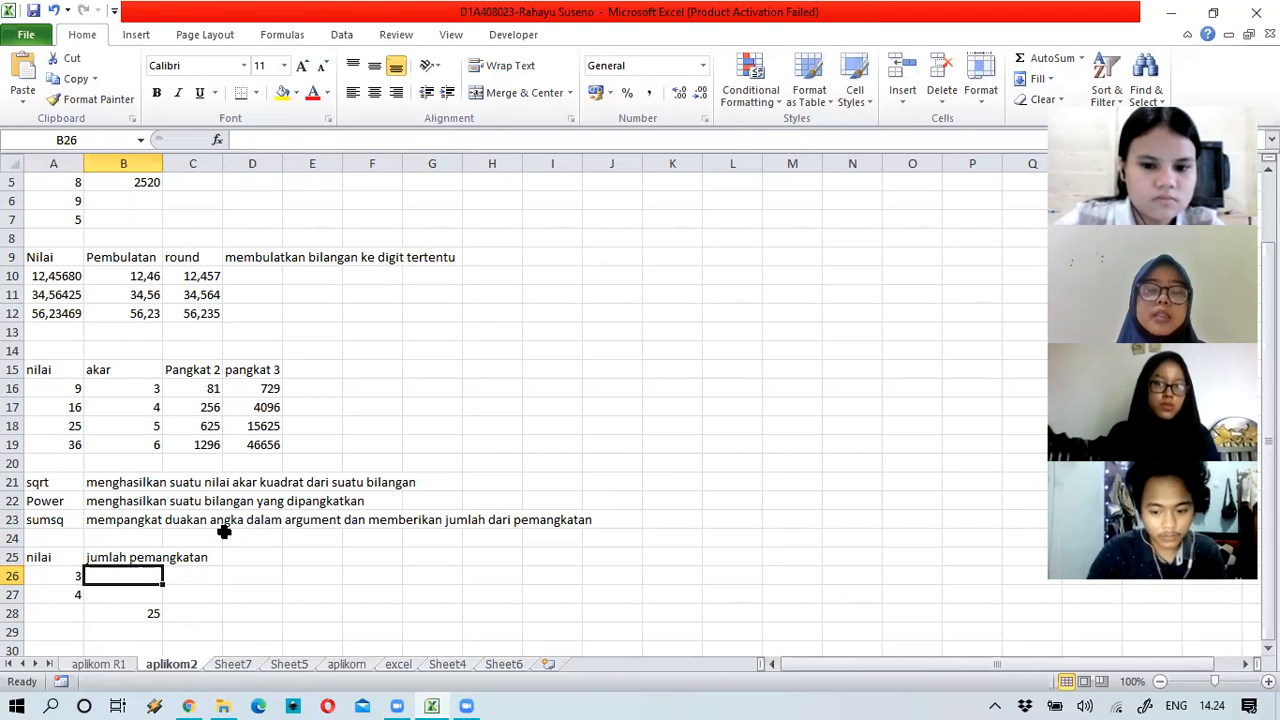
pyautogui.write('=')
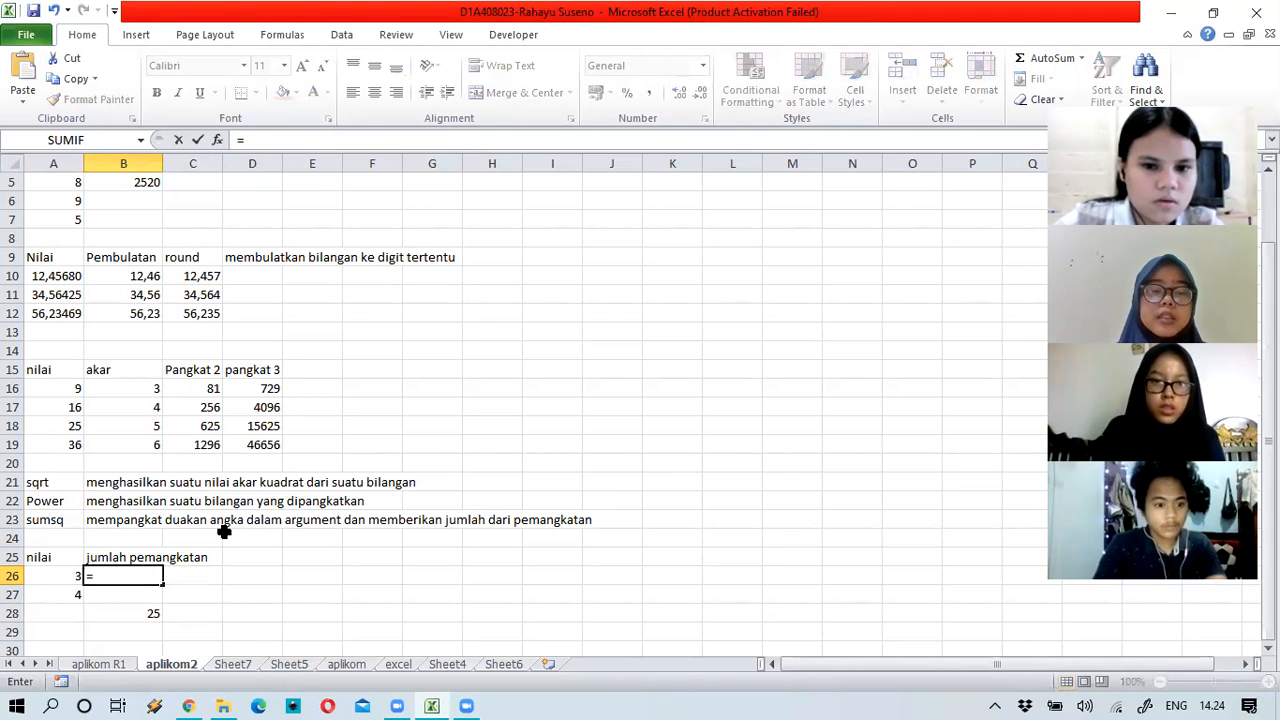
pyautogui.write('sumsq')
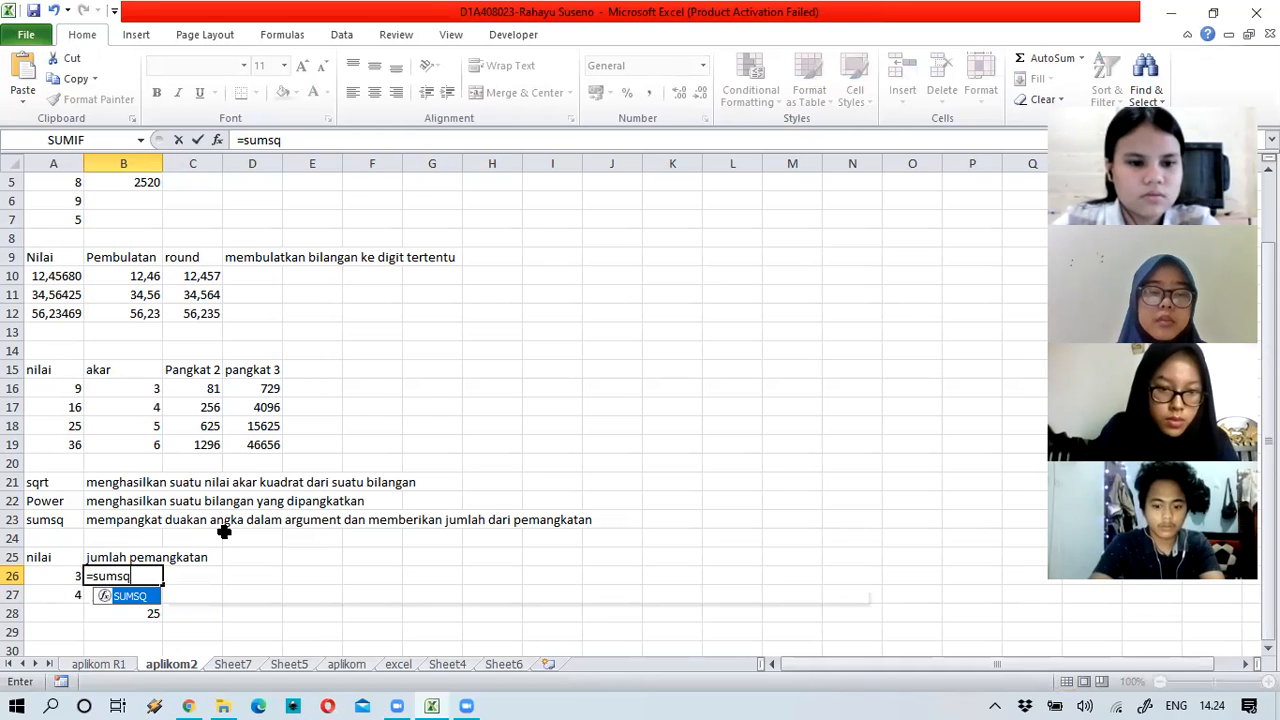
pyautogui.write('(')
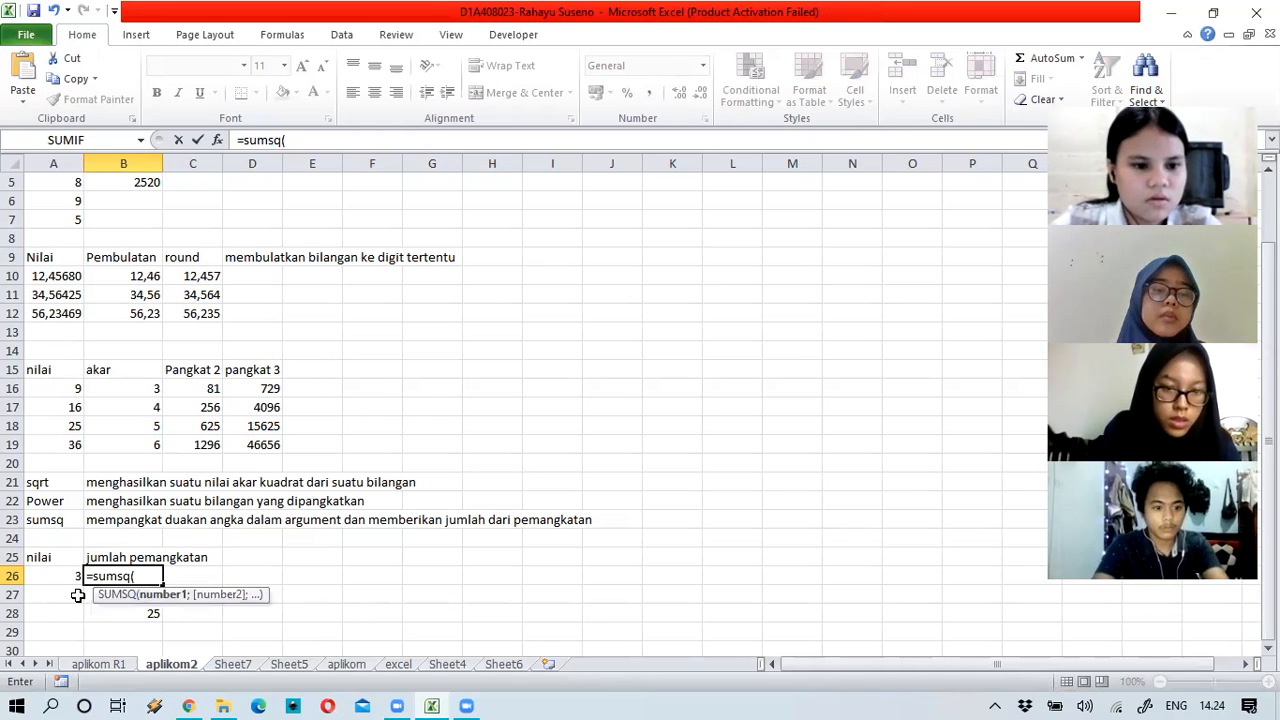
pyautogui.moveTo(50, 576); pyautogui.dragTo(53, 603)
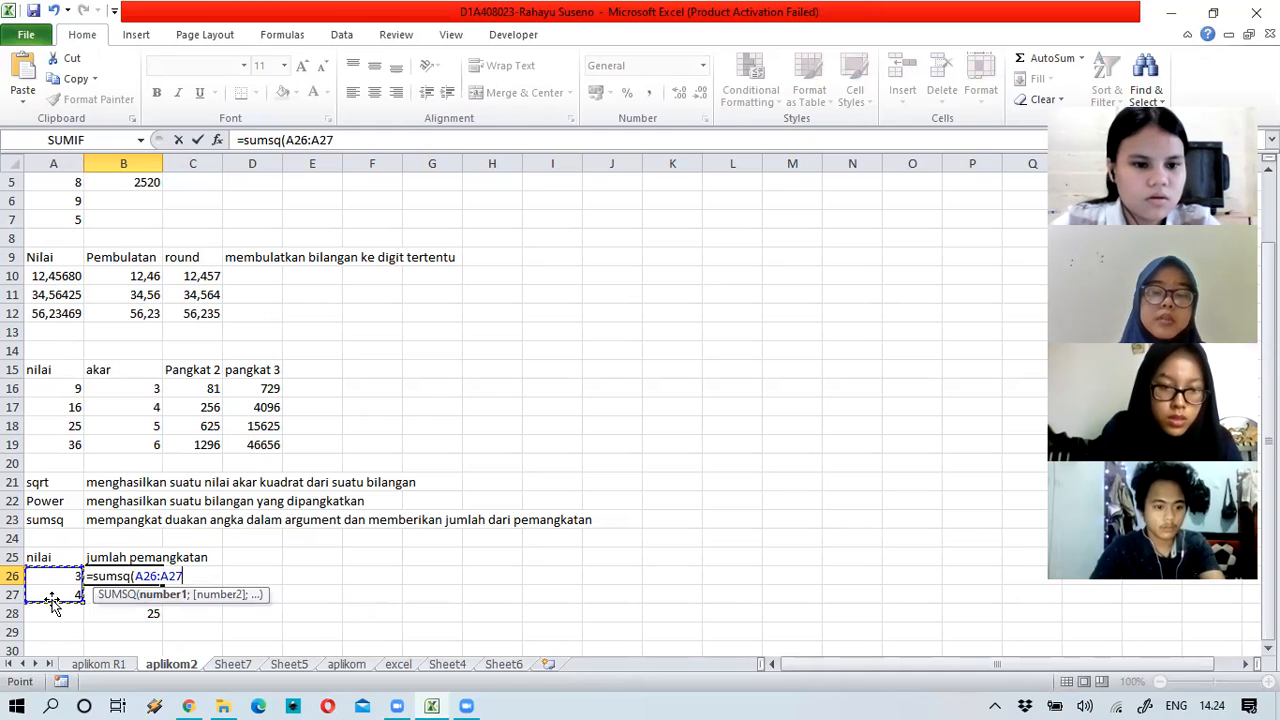
pyautogui.write(')')
pyautogui.press('Return')
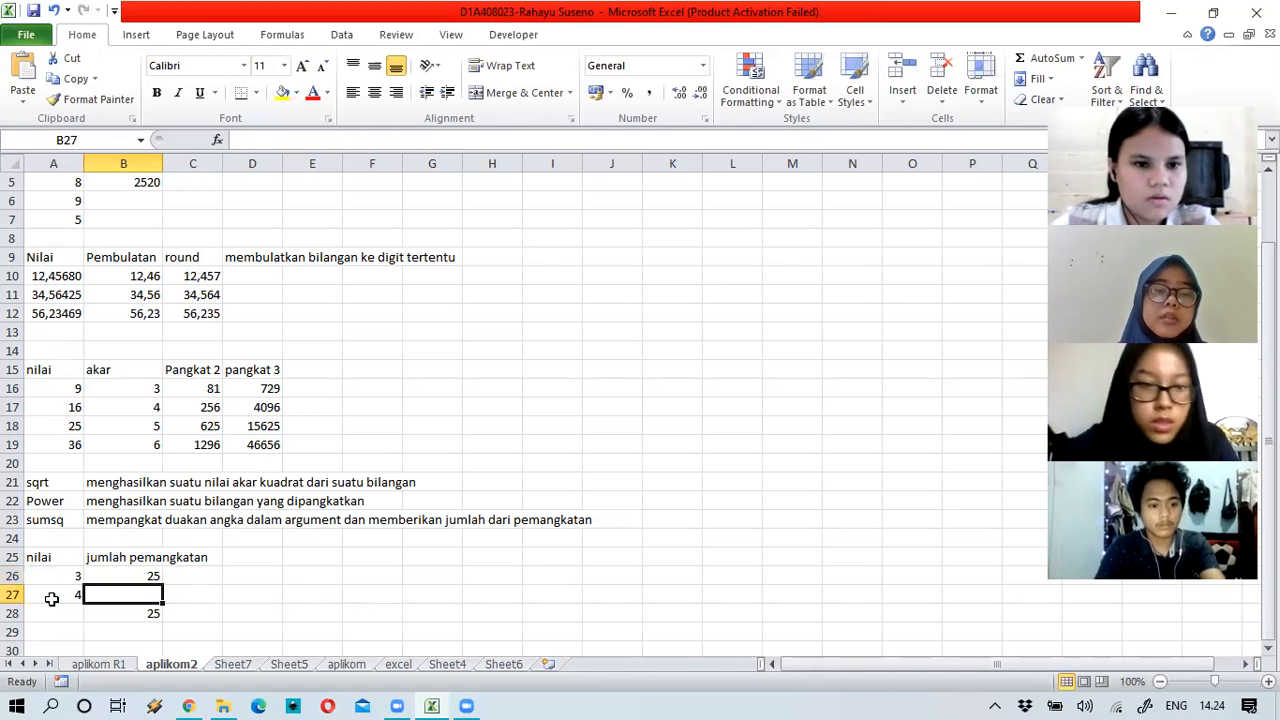
pyautogui.click(143, 609)
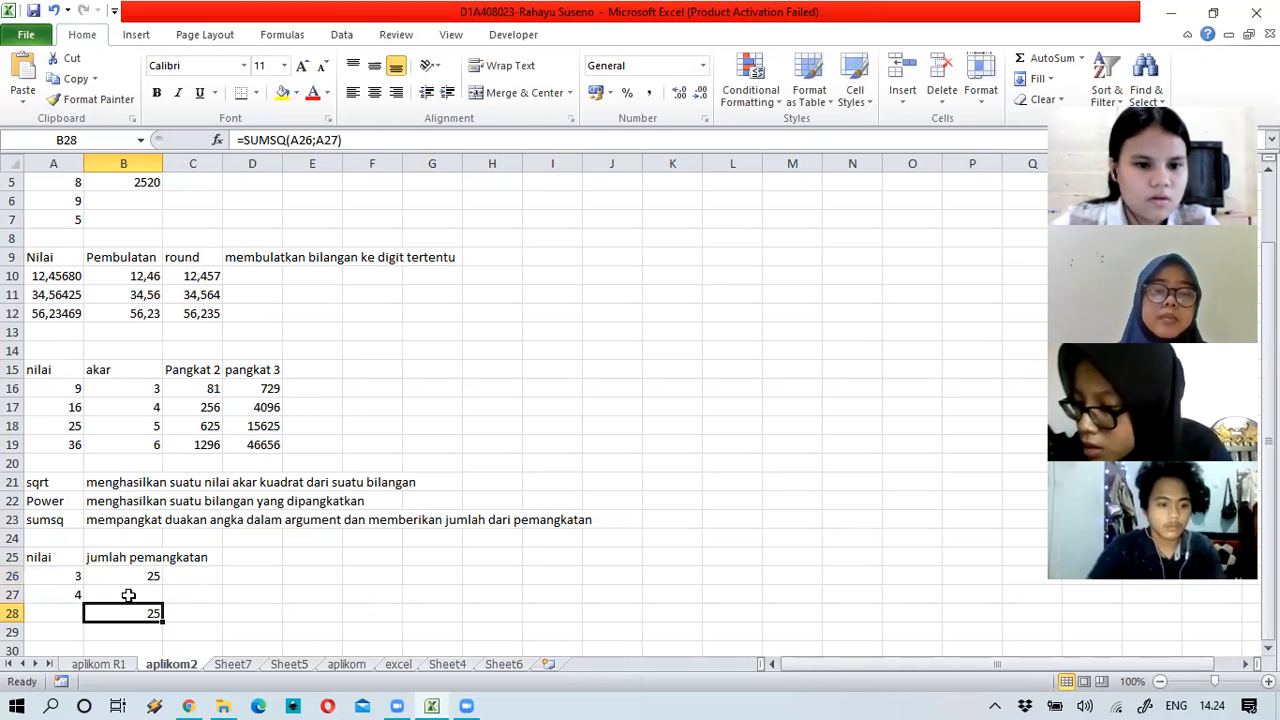
pyautogui.press('Delete')
pyautogui.click(248, 592)
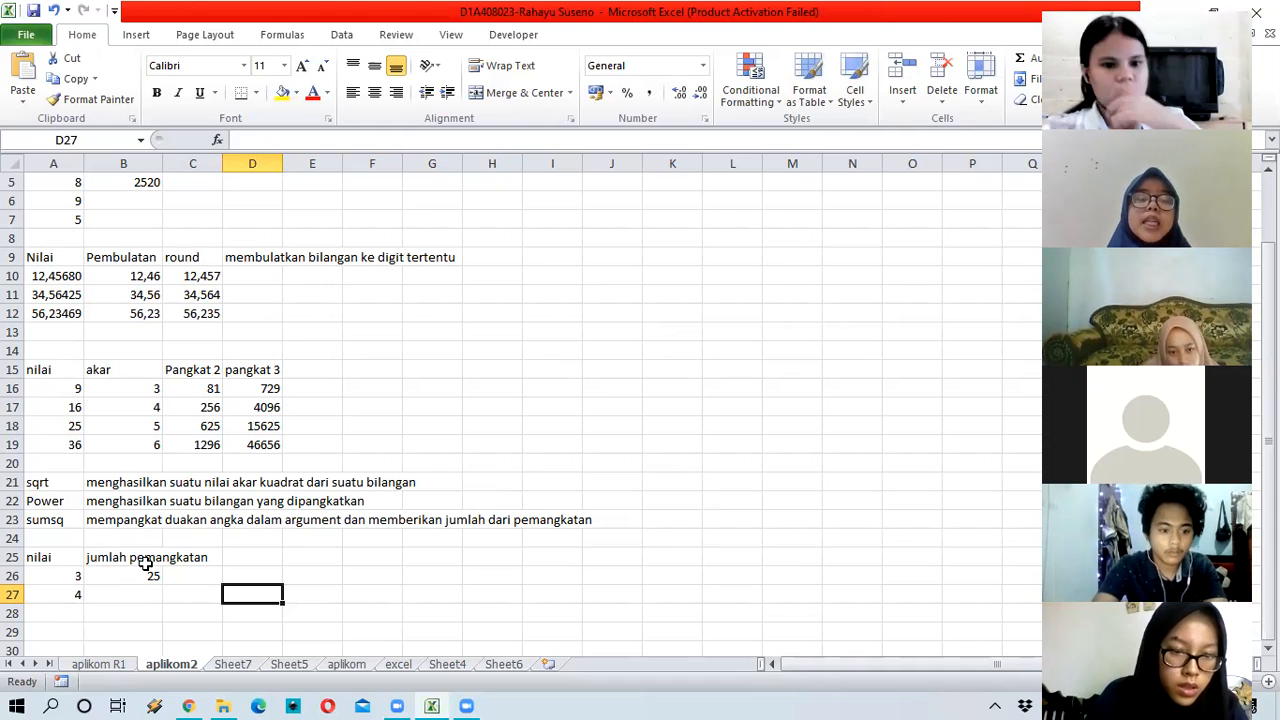
# Step: Square 3 and 4 in D26:D27 with =POWER(A26;2) filled down, giving 9 and 16
pyautogui.click(45, 578)
pyautogui.press('Down')
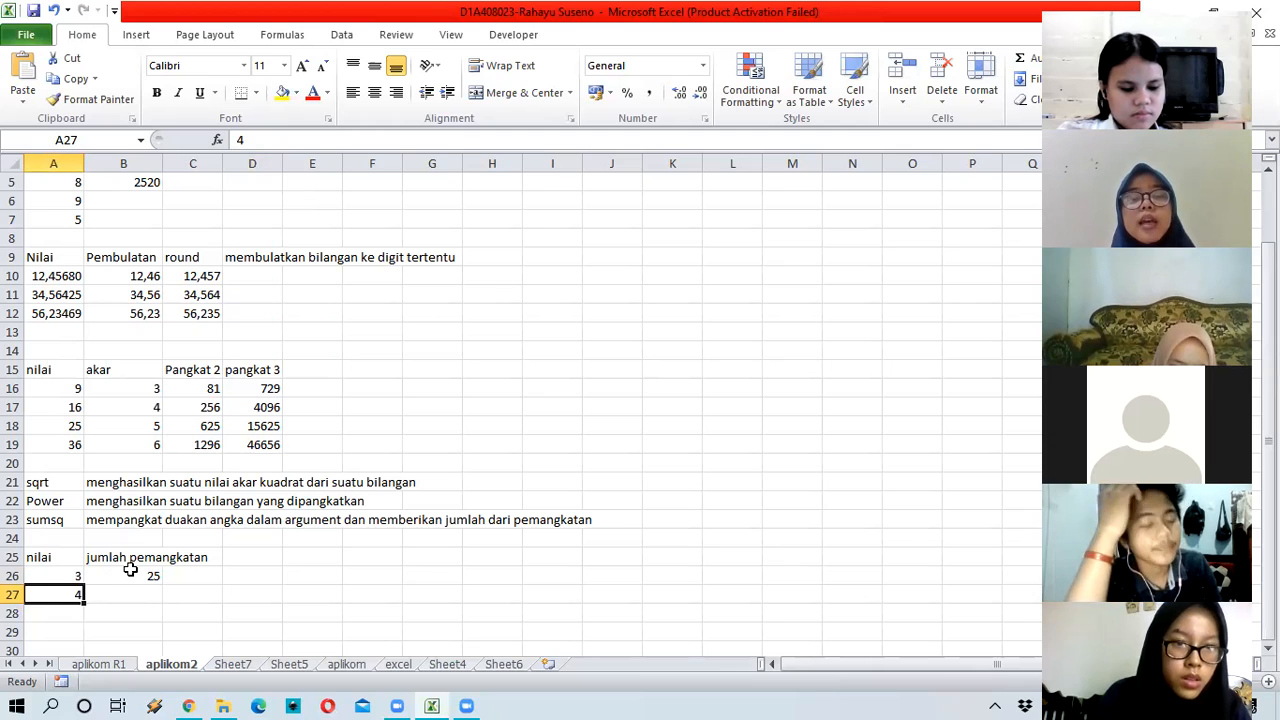
pyautogui.press('Up')
pyautogui.press('Right')
pyautogui.scroll(-1, 240, 517)
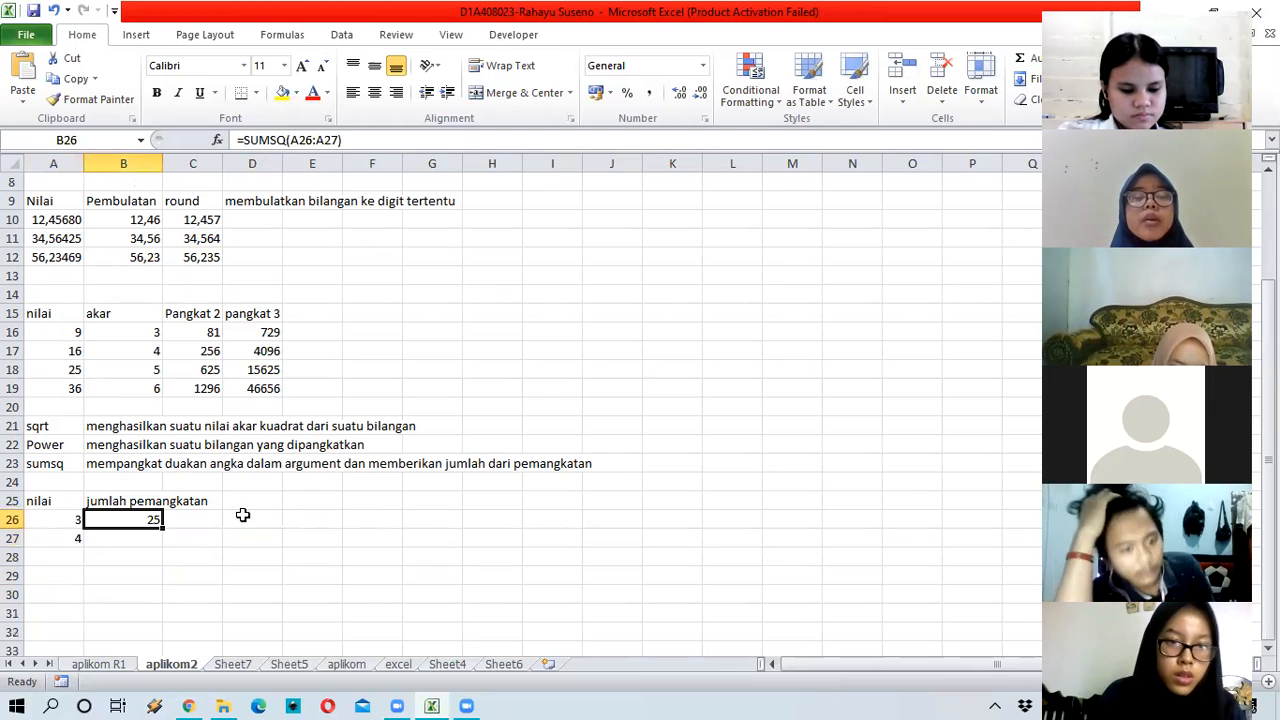
pyautogui.click(278, 520)
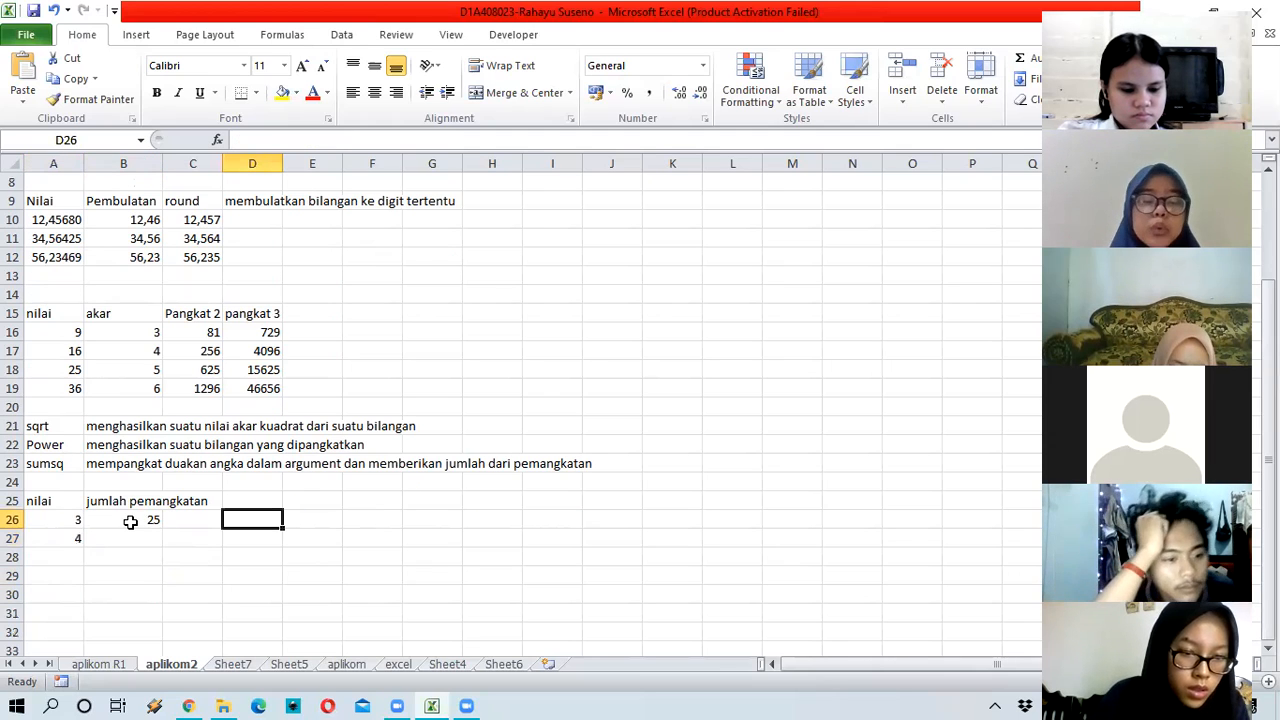
pyautogui.write('=po')
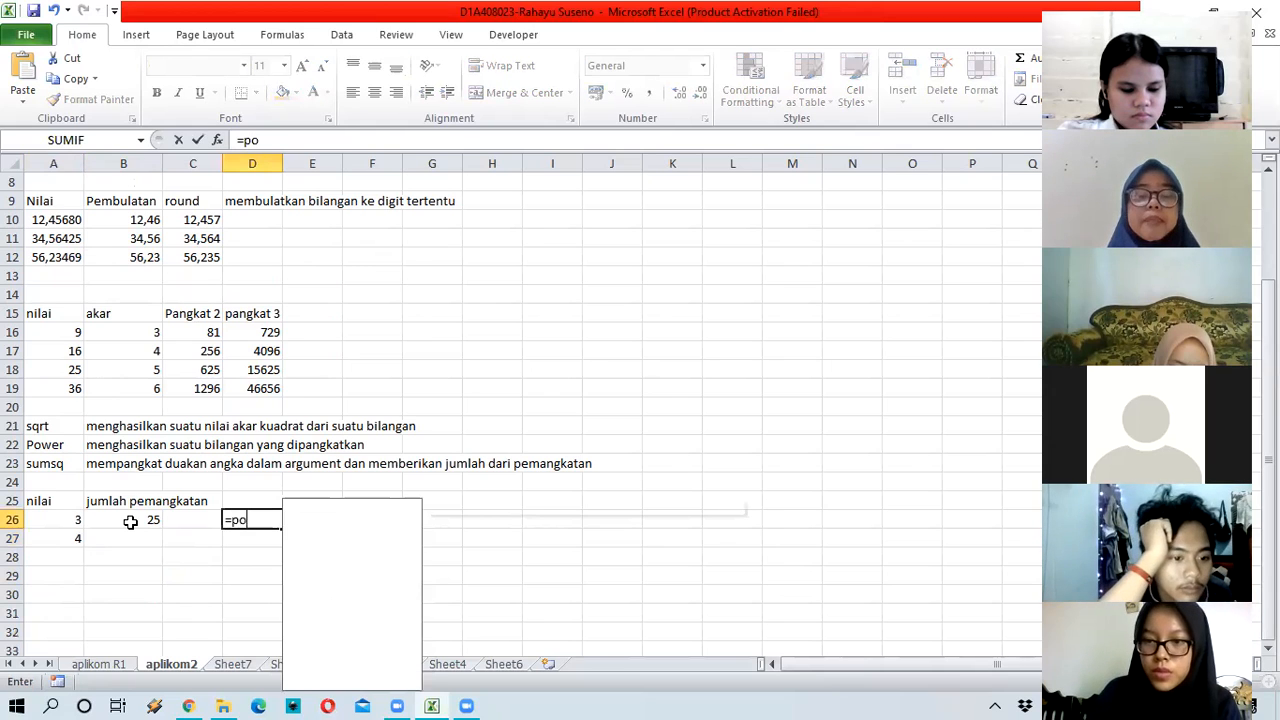
pyautogui.write('wer(')
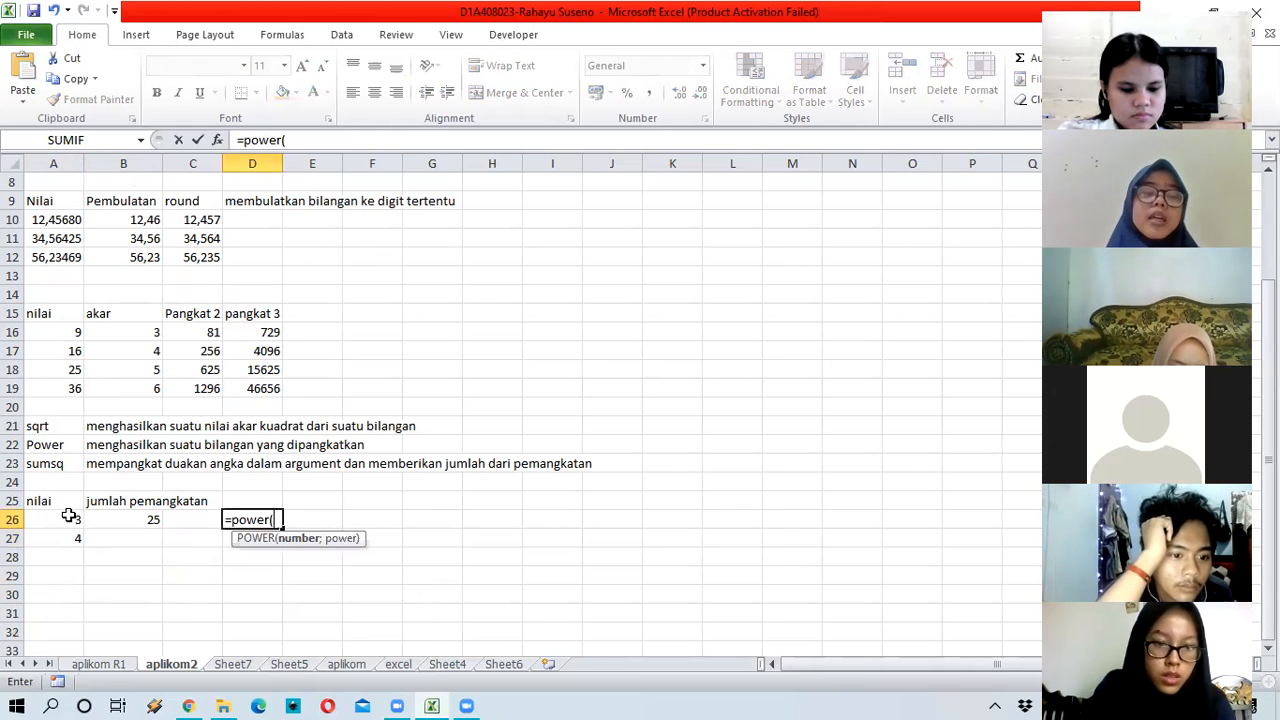
pyautogui.click(69, 515)
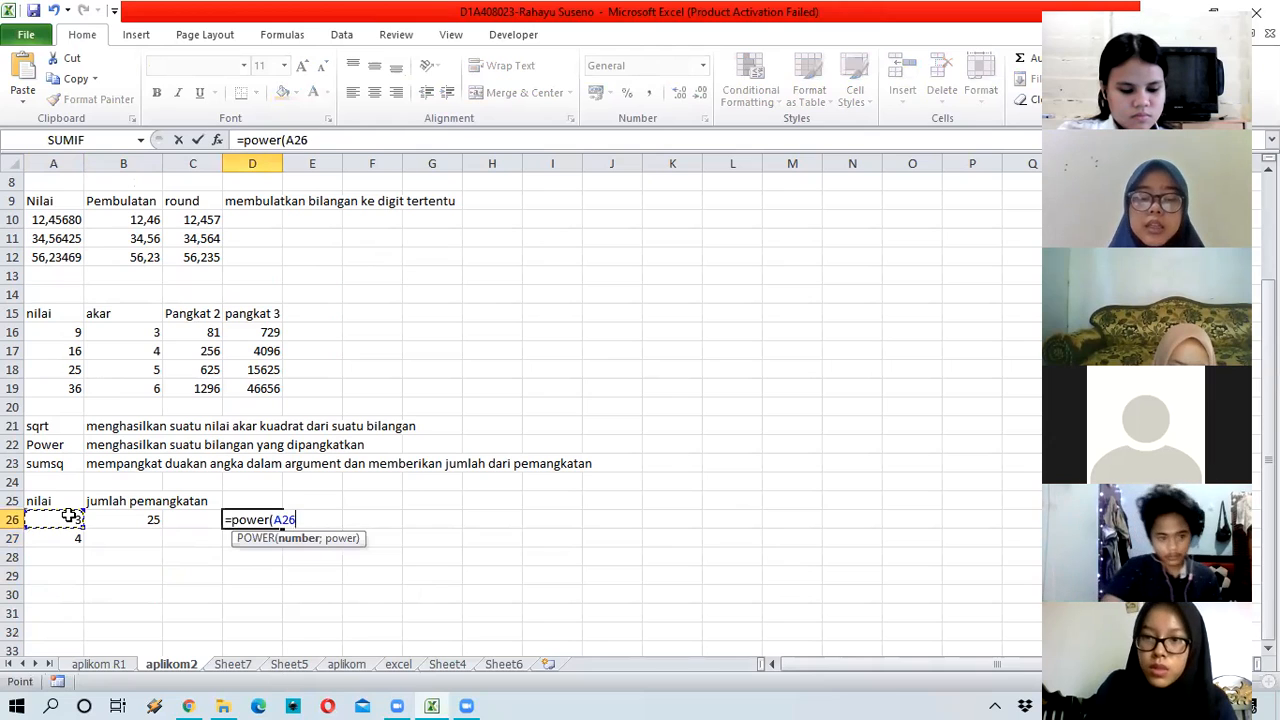
pyautogui.write(';2)')
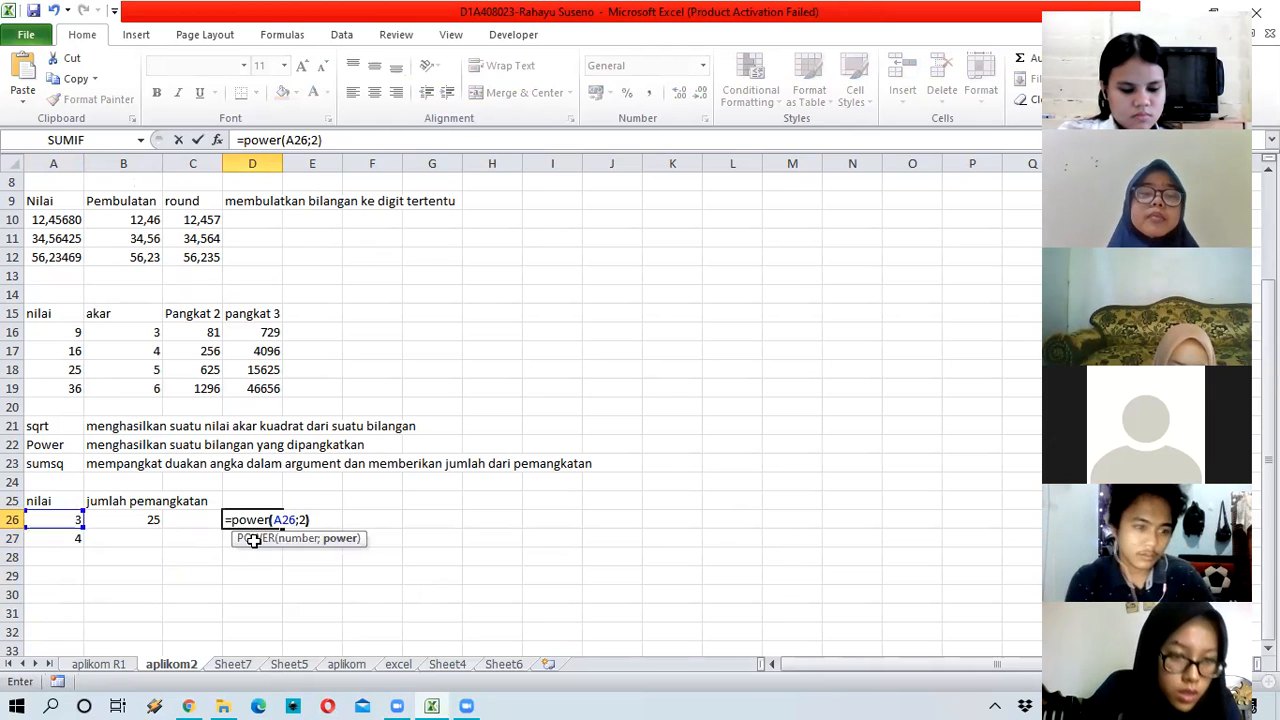
pyautogui.press('Return')
pyautogui.click(270, 520)
pyautogui.moveTo(282, 529); pyautogui.dragTo(282, 545)
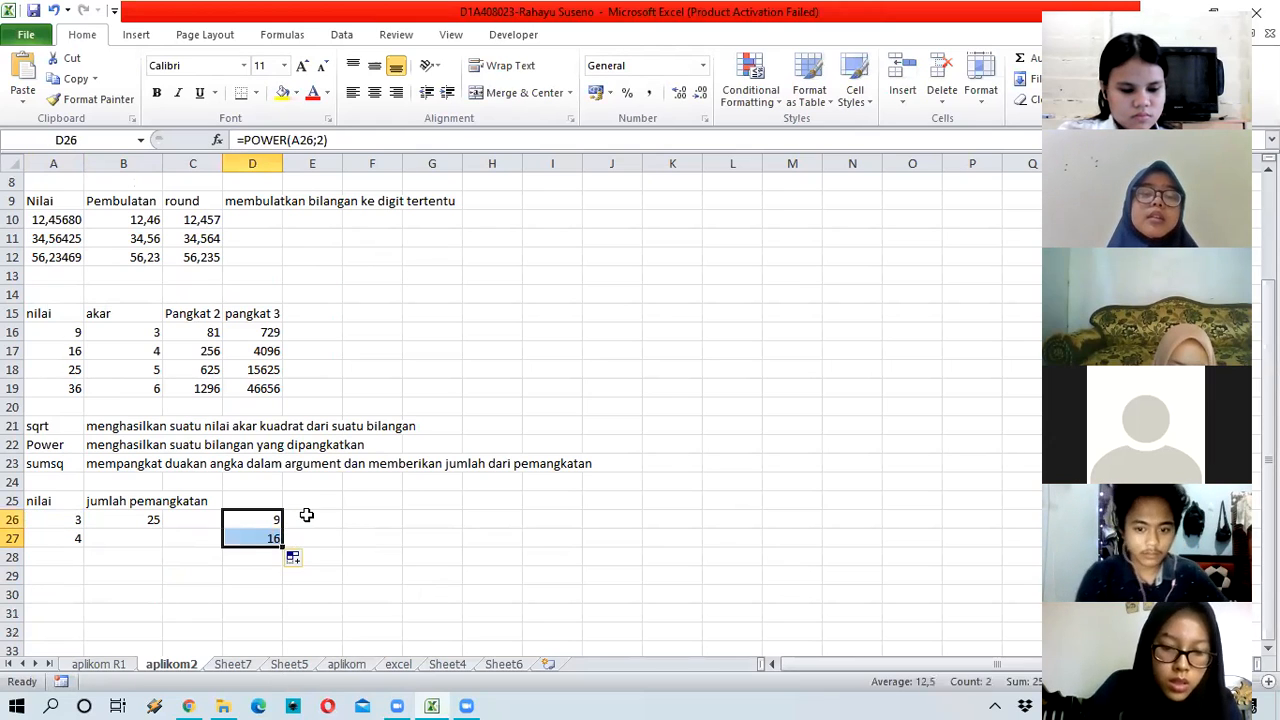
# Step: Add the squares in E26 with =D26+D27, giving 25 to match B26's SUMSQ
pyautogui.click(313, 515)
pyautogui.write('=')
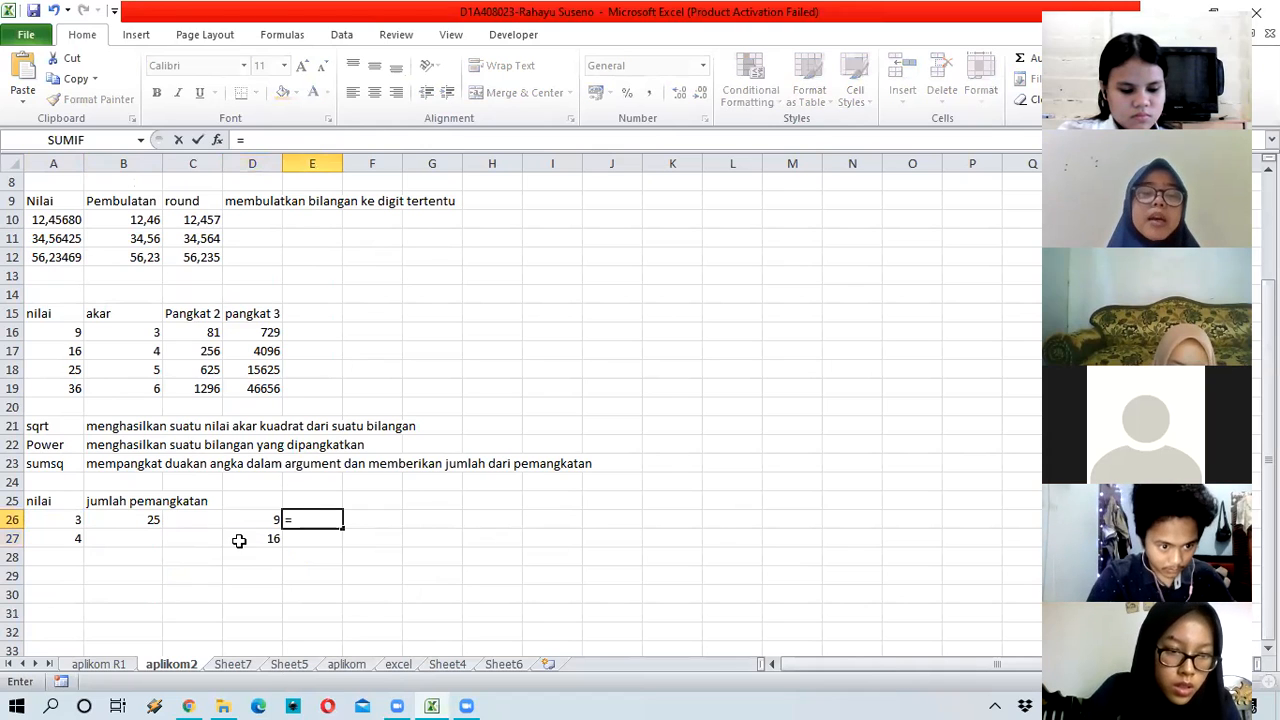
pyautogui.click(256, 521)
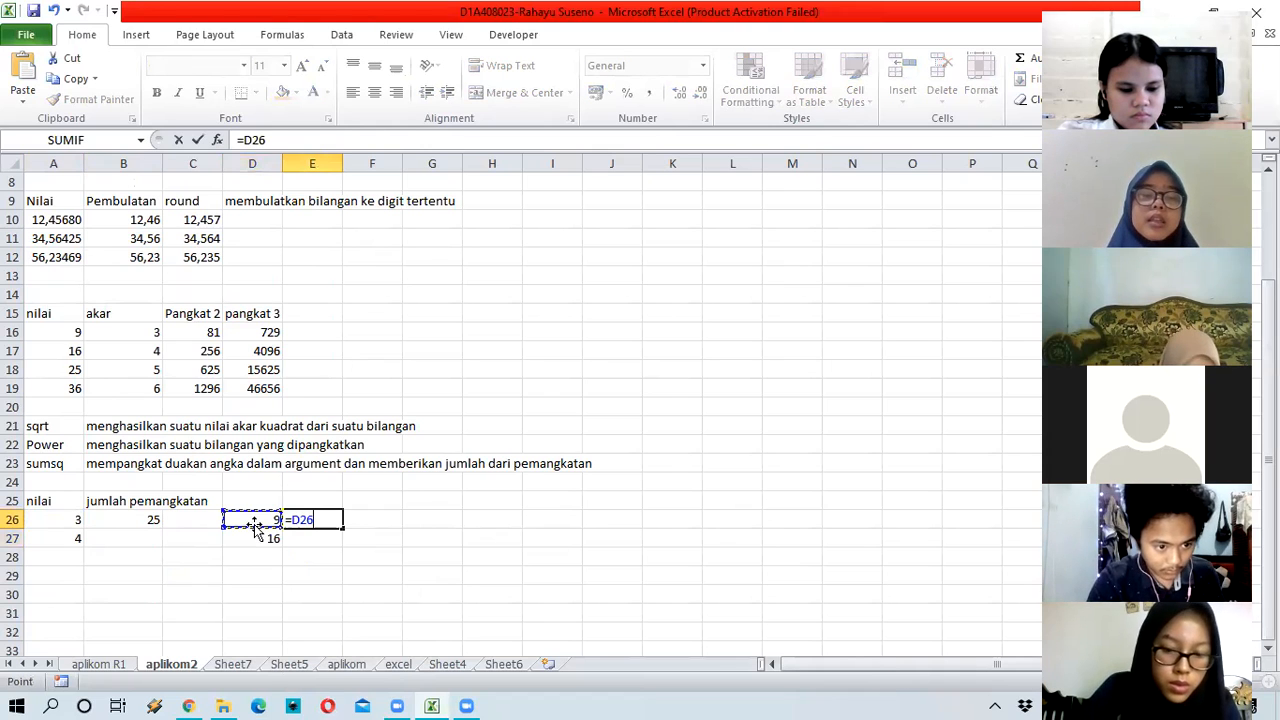
pyautogui.write('+')
pyautogui.click(265, 541)
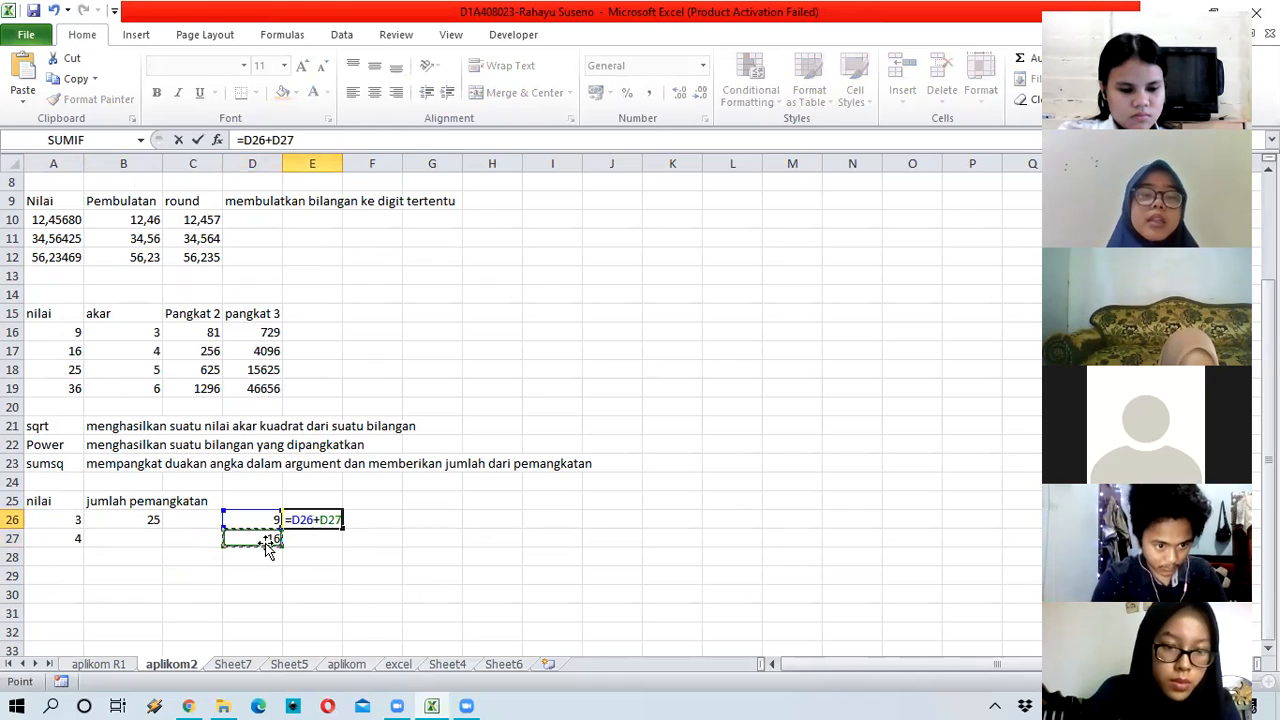
pyautogui.hotkey('ctrl', 'Return')
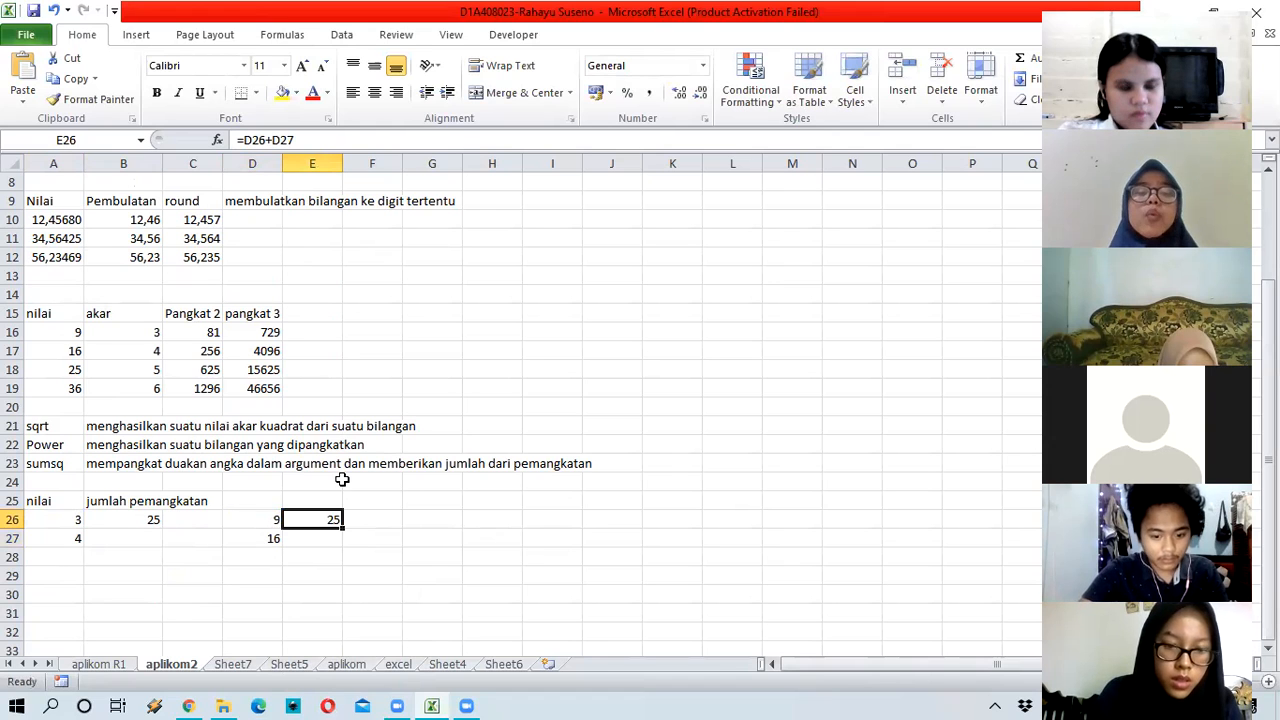
pyautogui.click(149, 519)
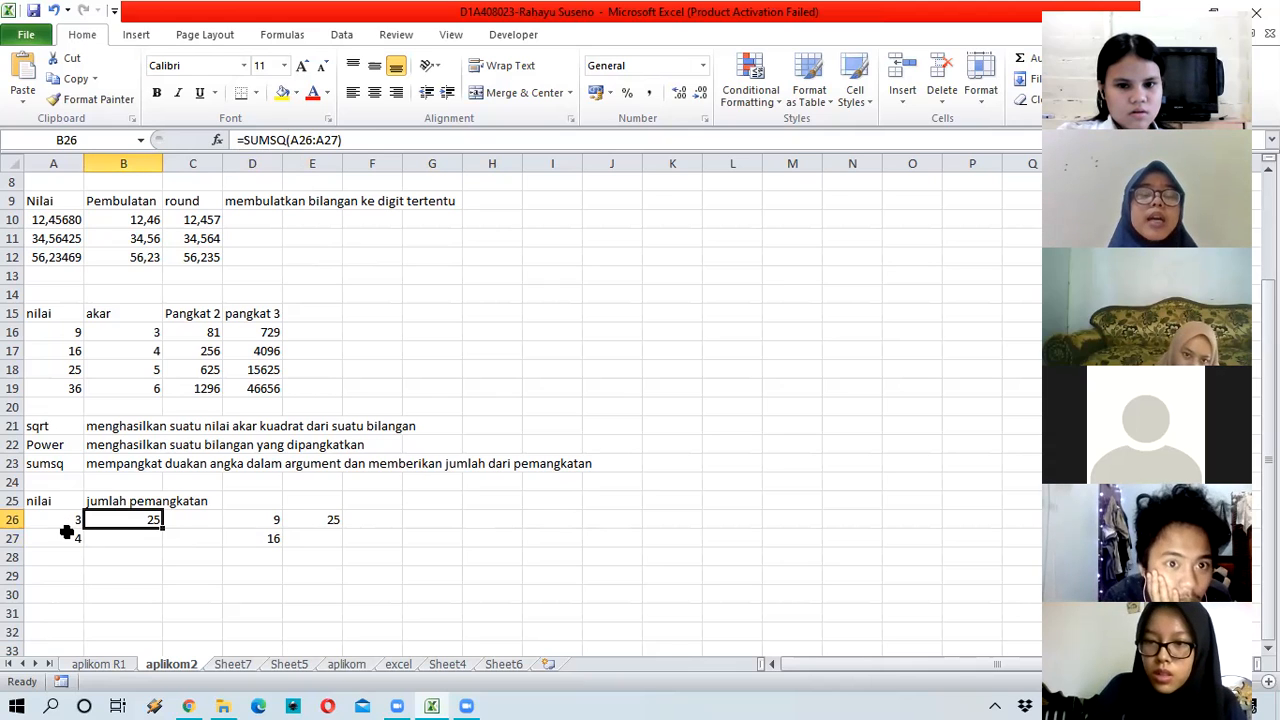
# Step: Overwrite A28 with the value 5
pyautogui.click(193, 559)
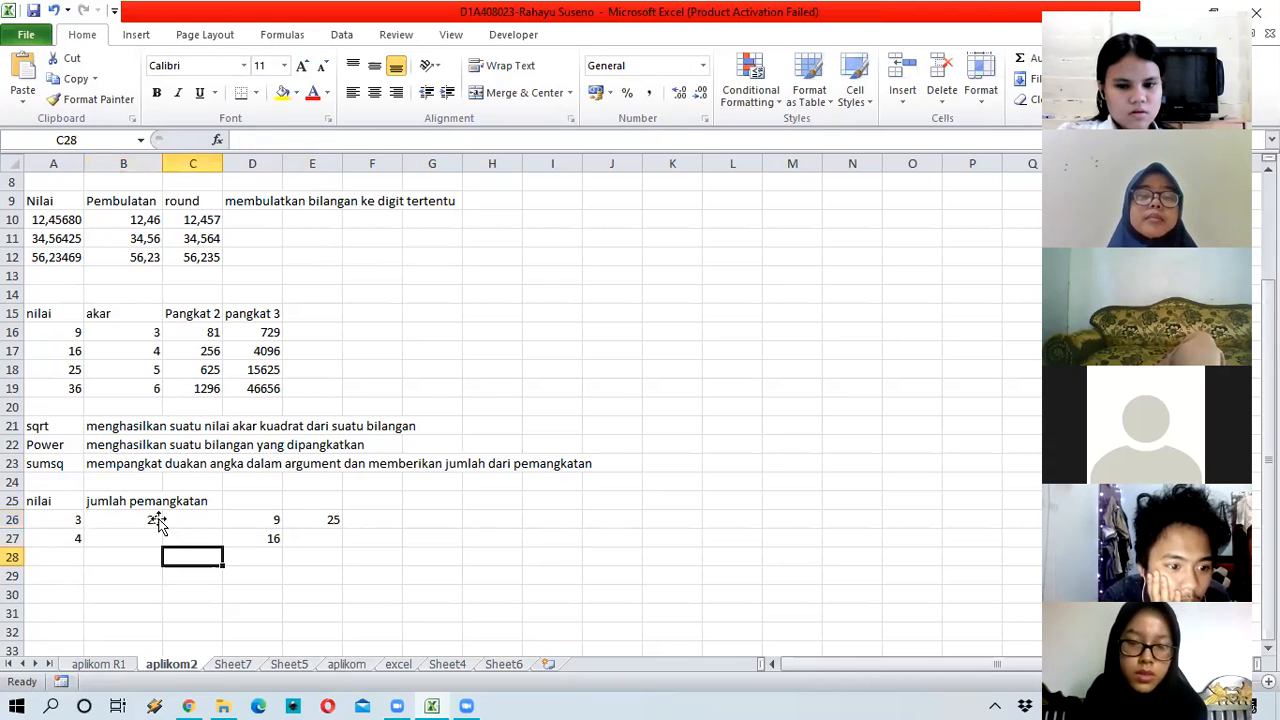
pyautogui.click(109, 561)
pyautogui.click(62, 560)
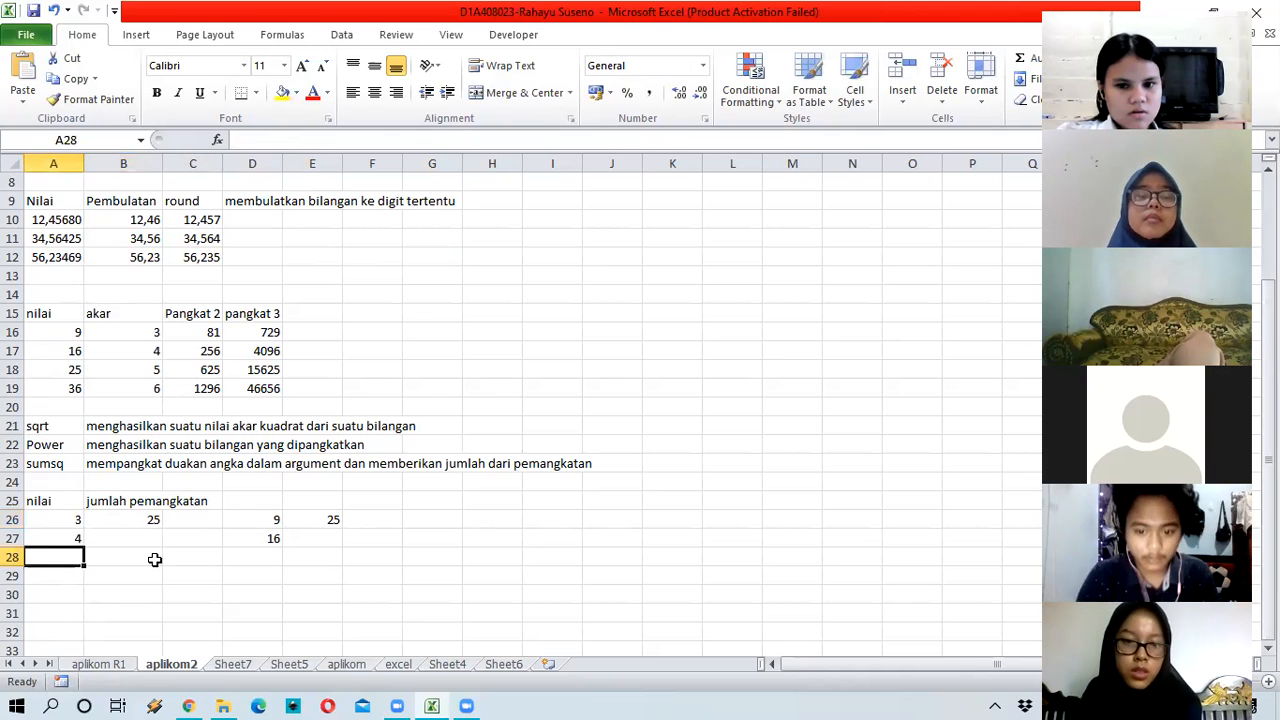
pyautogui.write('4')
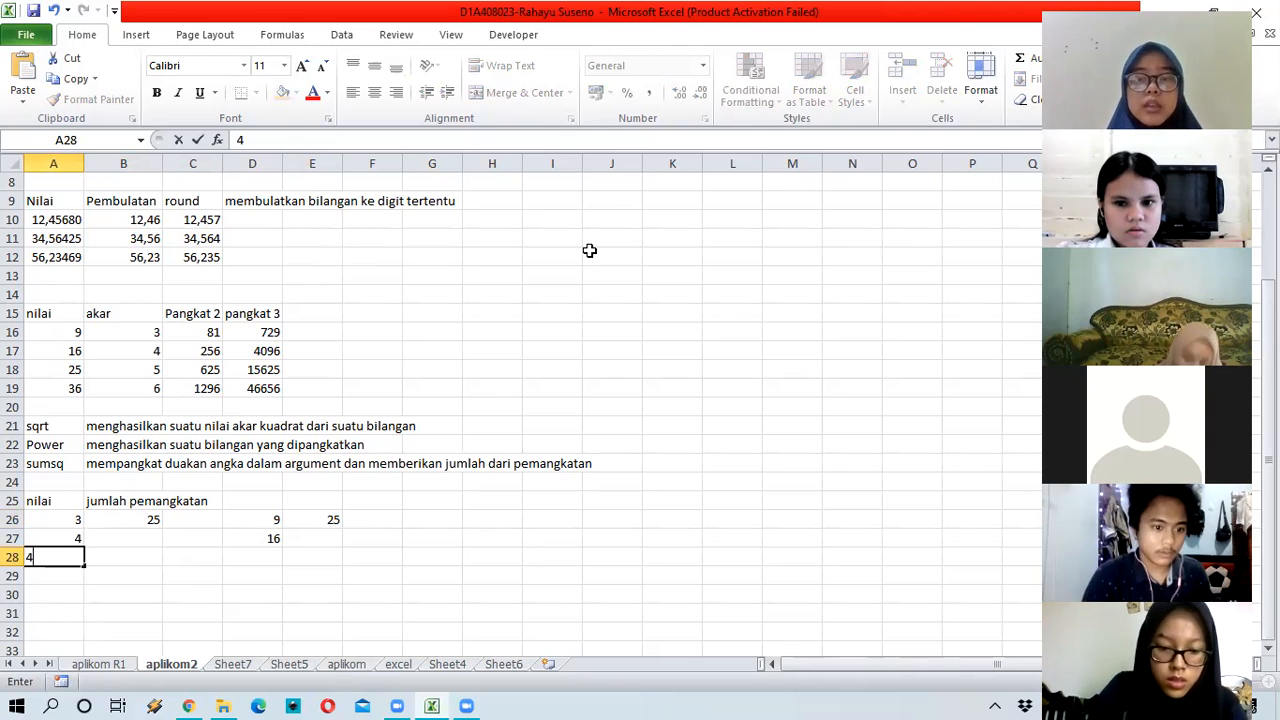
pyautogui.press('BackSpace')
pyautogui.write('5')
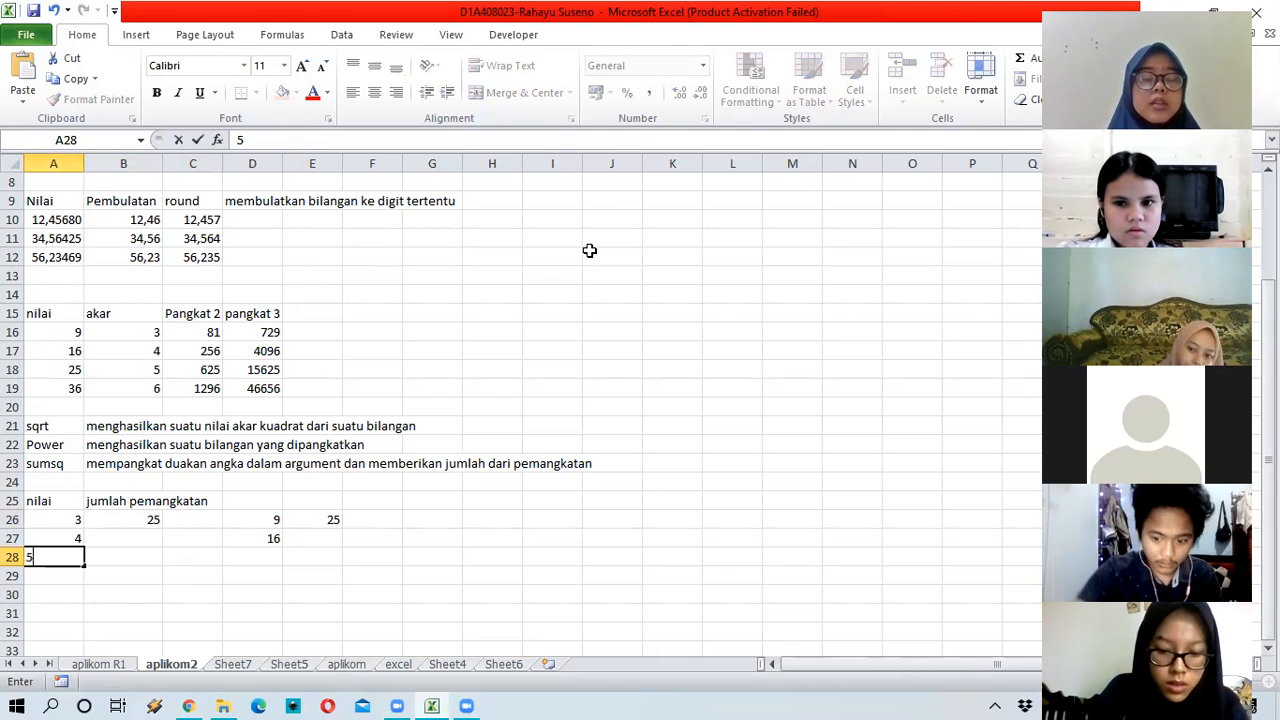
pyautogui.hotkey('ctrl', 'Return')
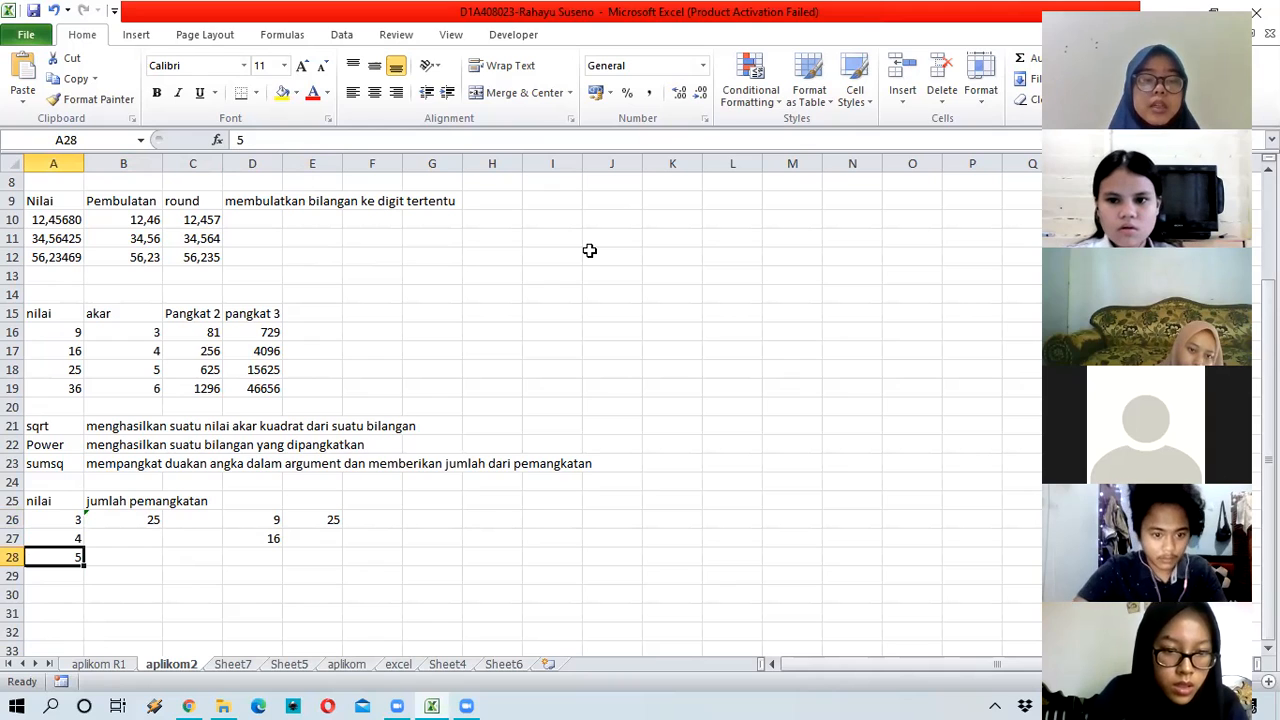
# Step: Enter the values 6, 7 and 8 into A29:A31
pyautogui.click(64, 575)
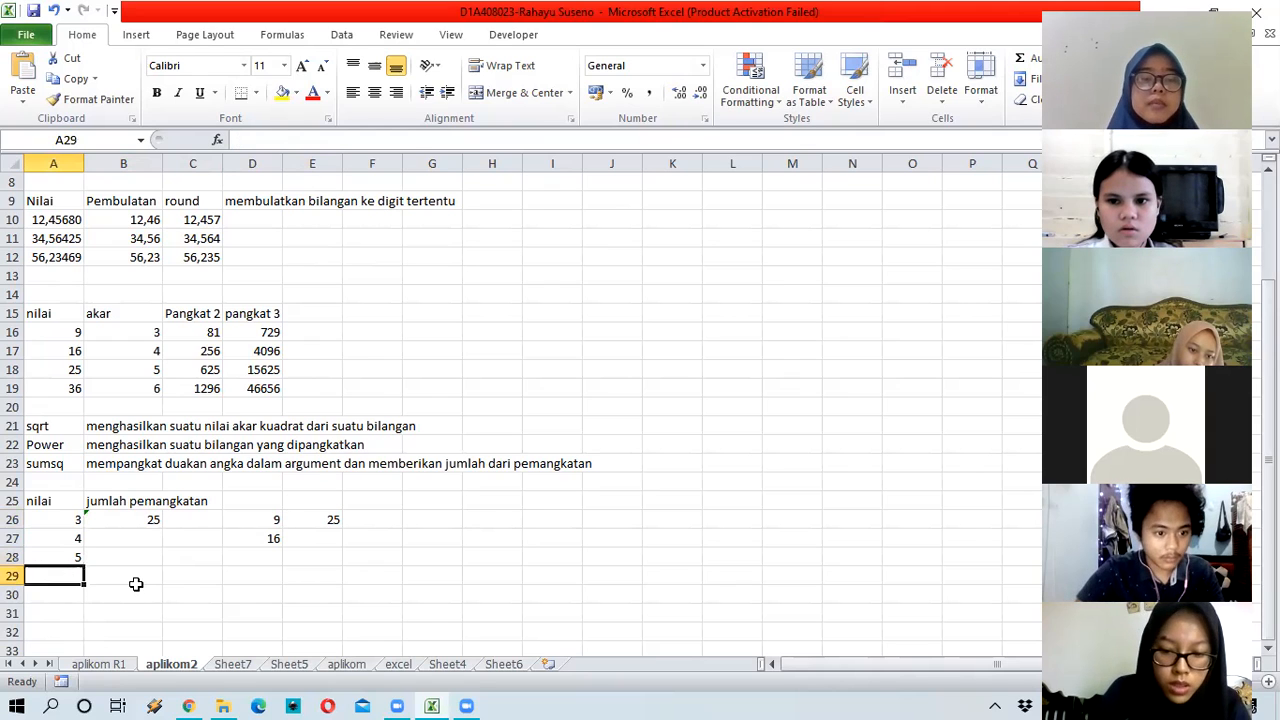
pyautogui.press('BackSpace')
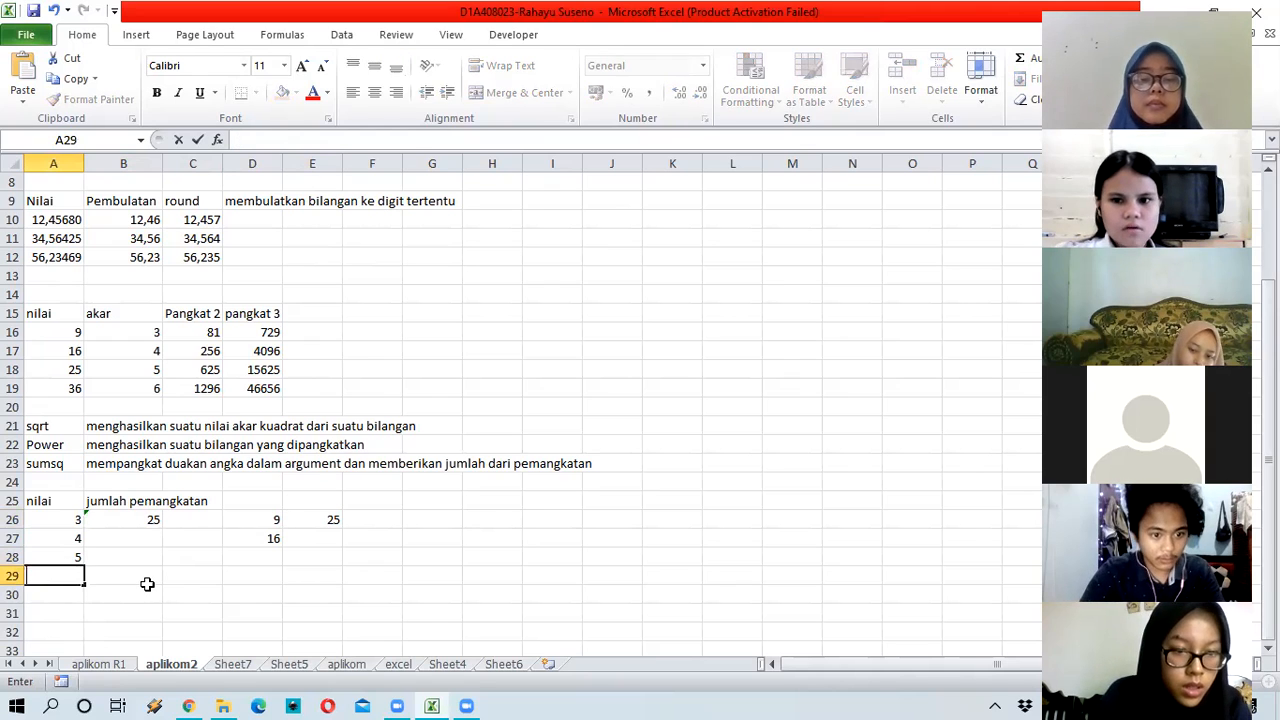
pyautogui.write('6')
pyautogui.press('Return')
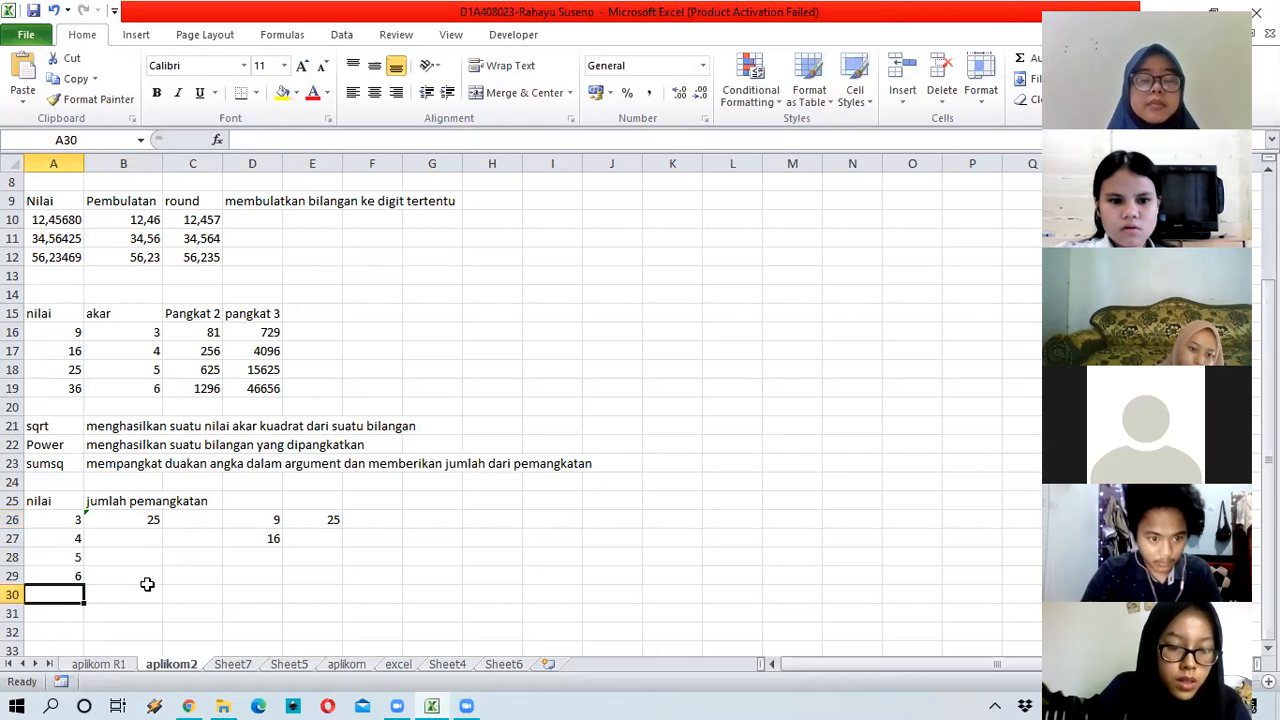
pyautogui.write('7')
pyautogui.press('Return')
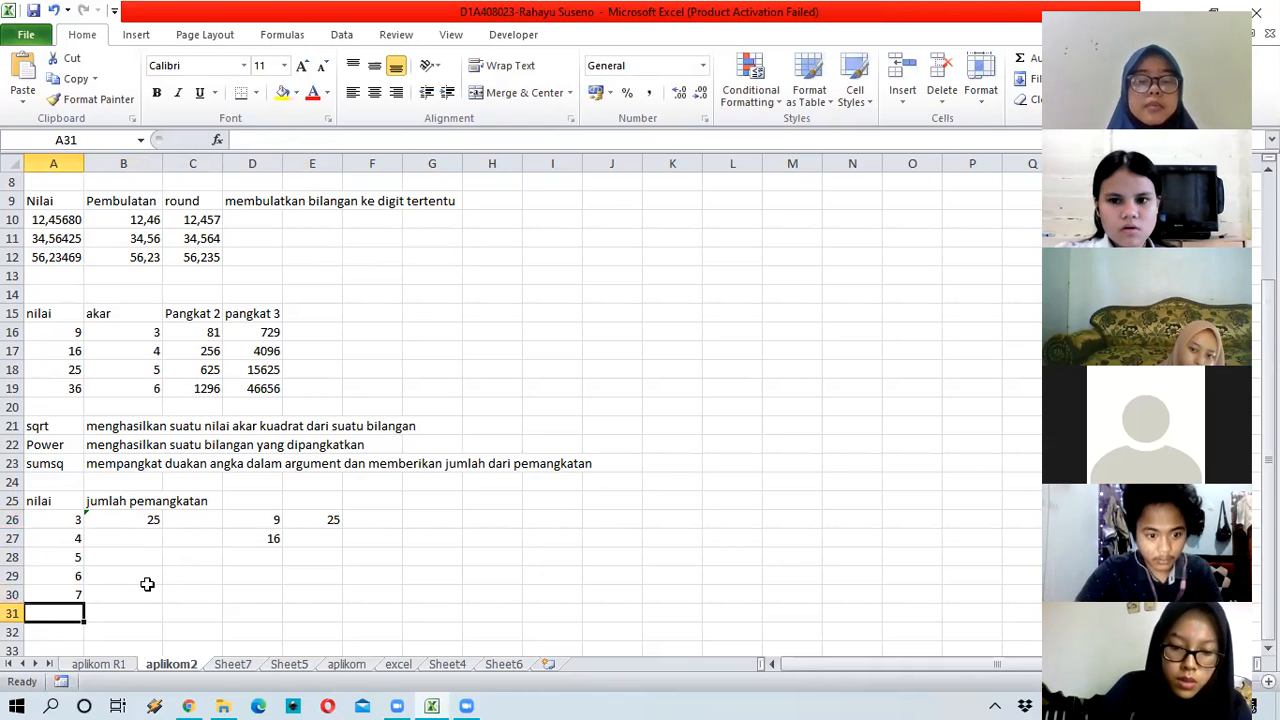
pyautogui.write('8')
pyautogui.hotkey('ctrl', 'Return')
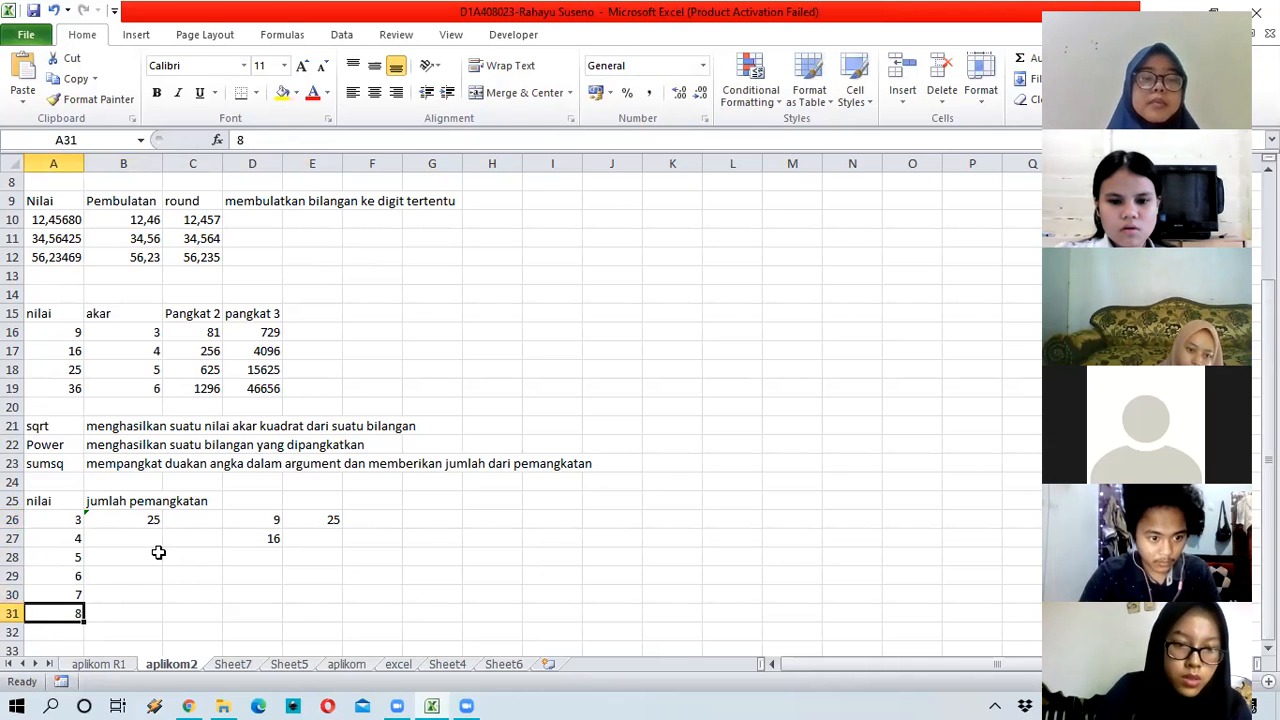
pyautogui.press('Up')
pyautogui.press('Up')
pyautogui.press('Up')
pyautogui.press('Up')
pyautogui.press('Right')
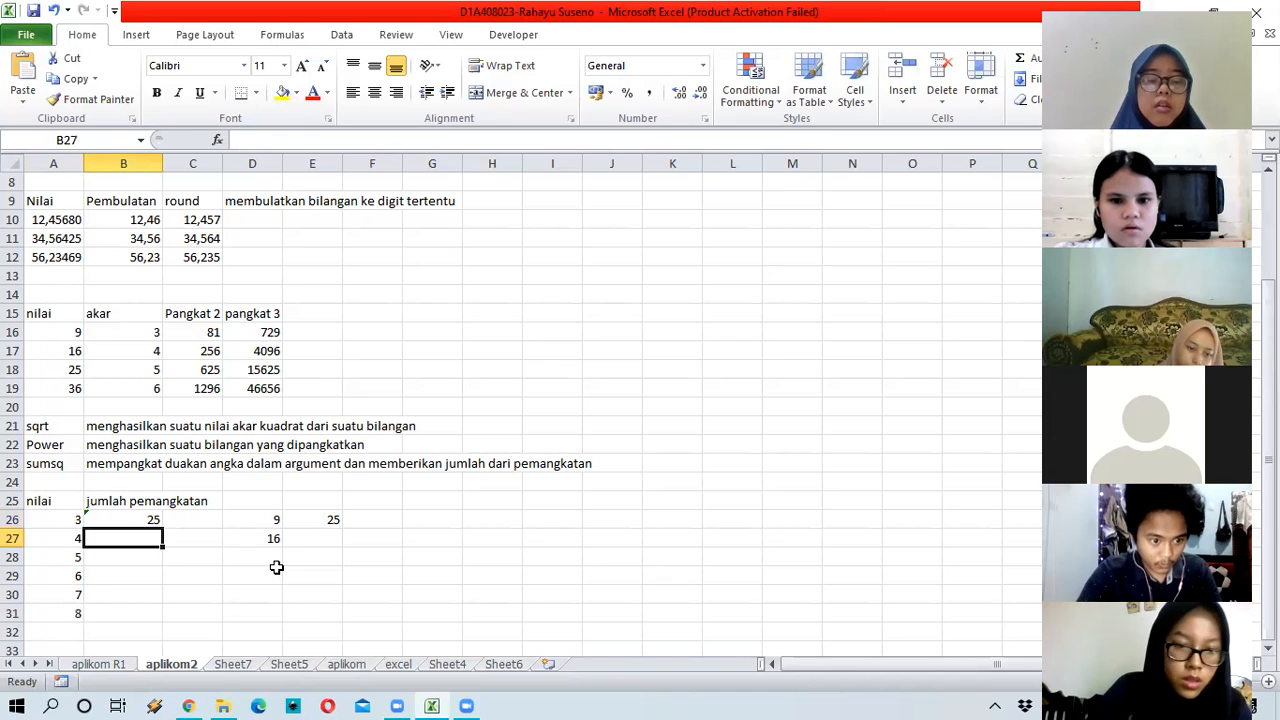
# Step: Enter =SUMSQ(A26:A31) in B27, returning 199 for values 3 through 8
pyautogui.write('=sums')
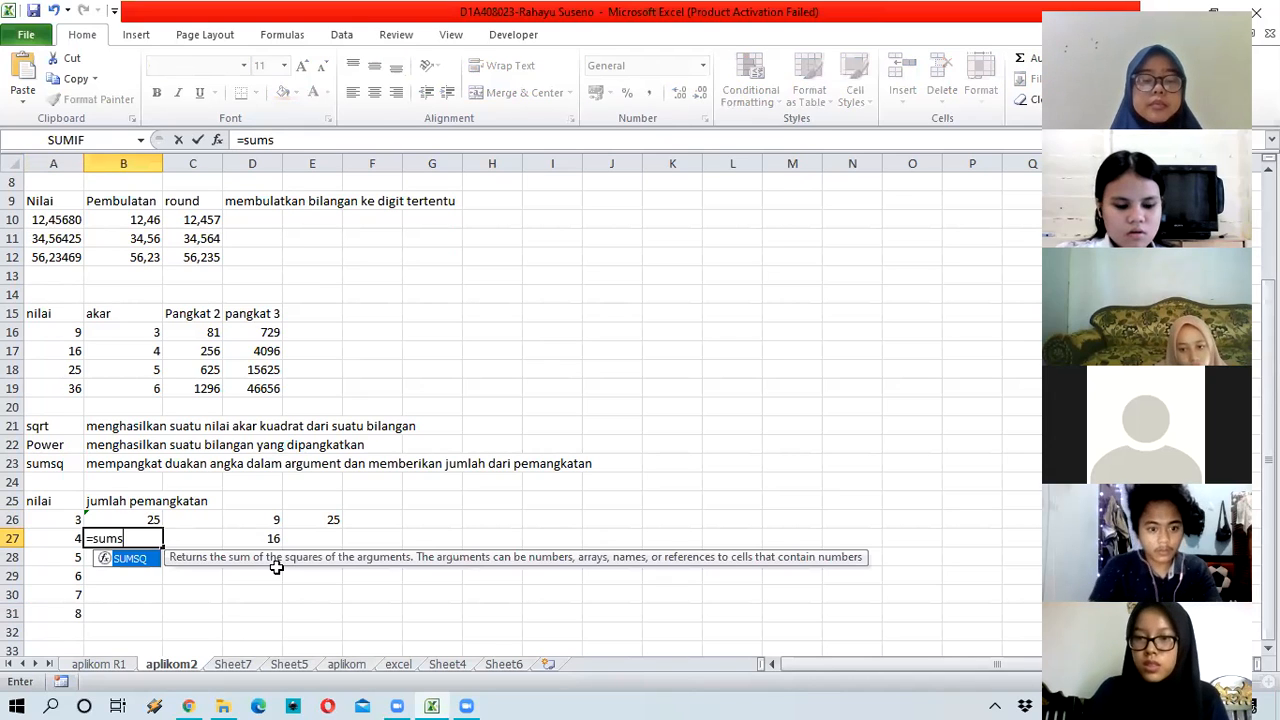
pyautogui.write('q(')
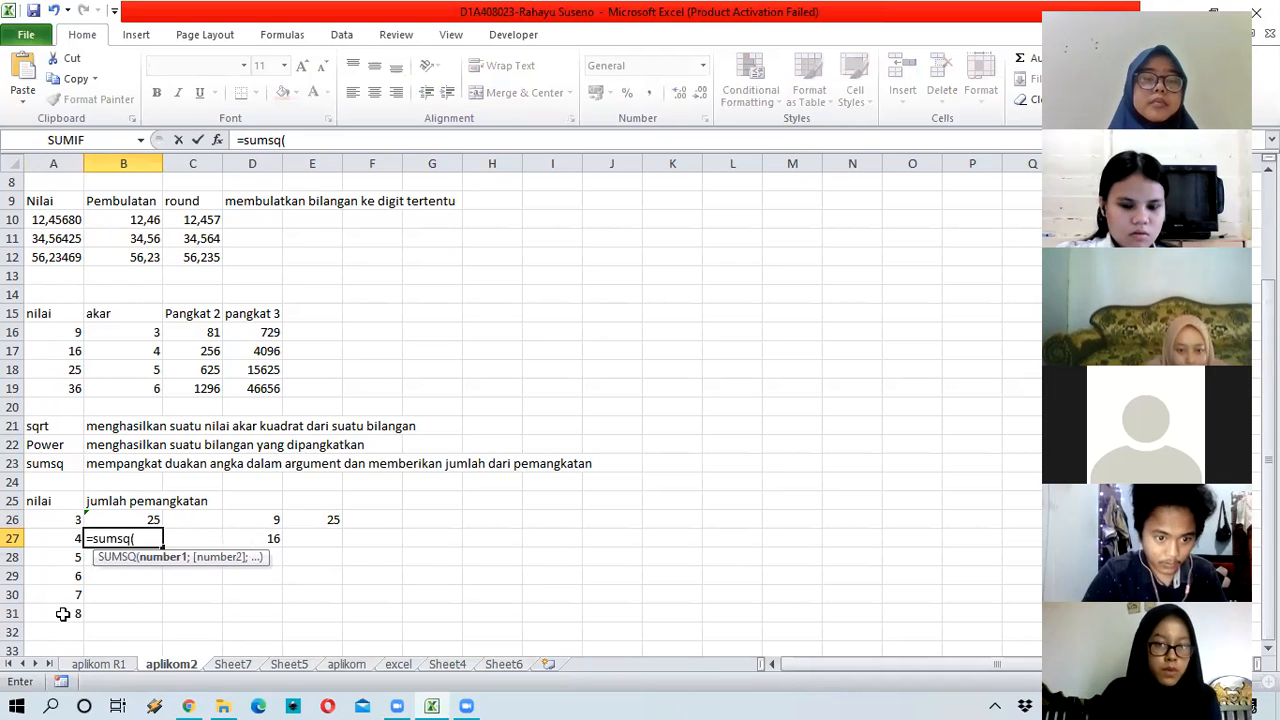
pyautogui.moveTo(62, 519); pyautogui.dragTo(62, 613)
pyautogui.write(')')
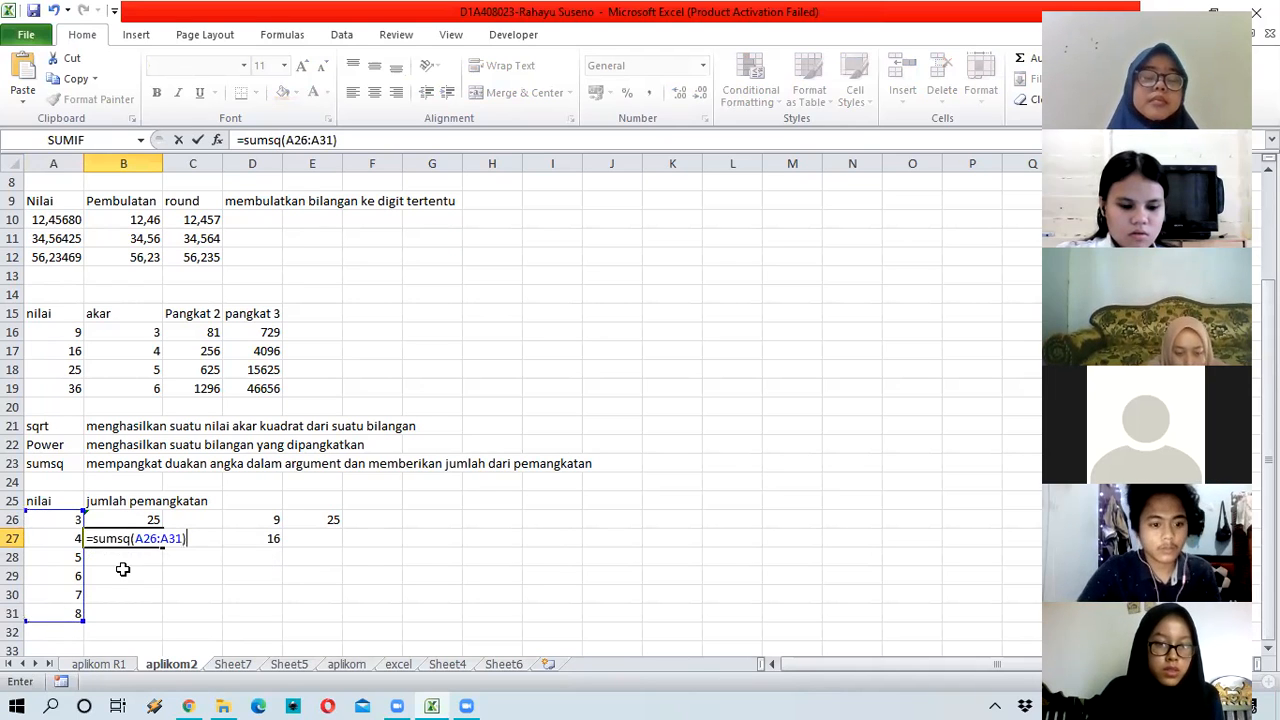
pyautogui.press('Return')
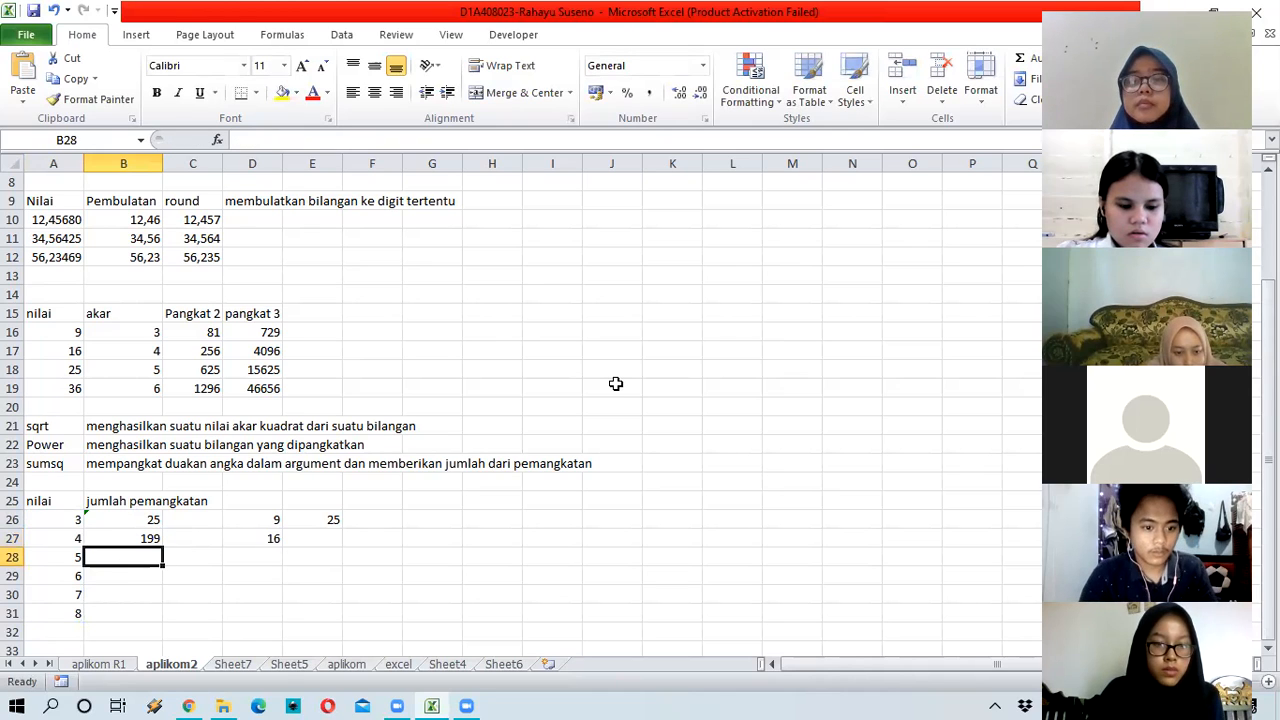
pyautogui.click(136, 536)
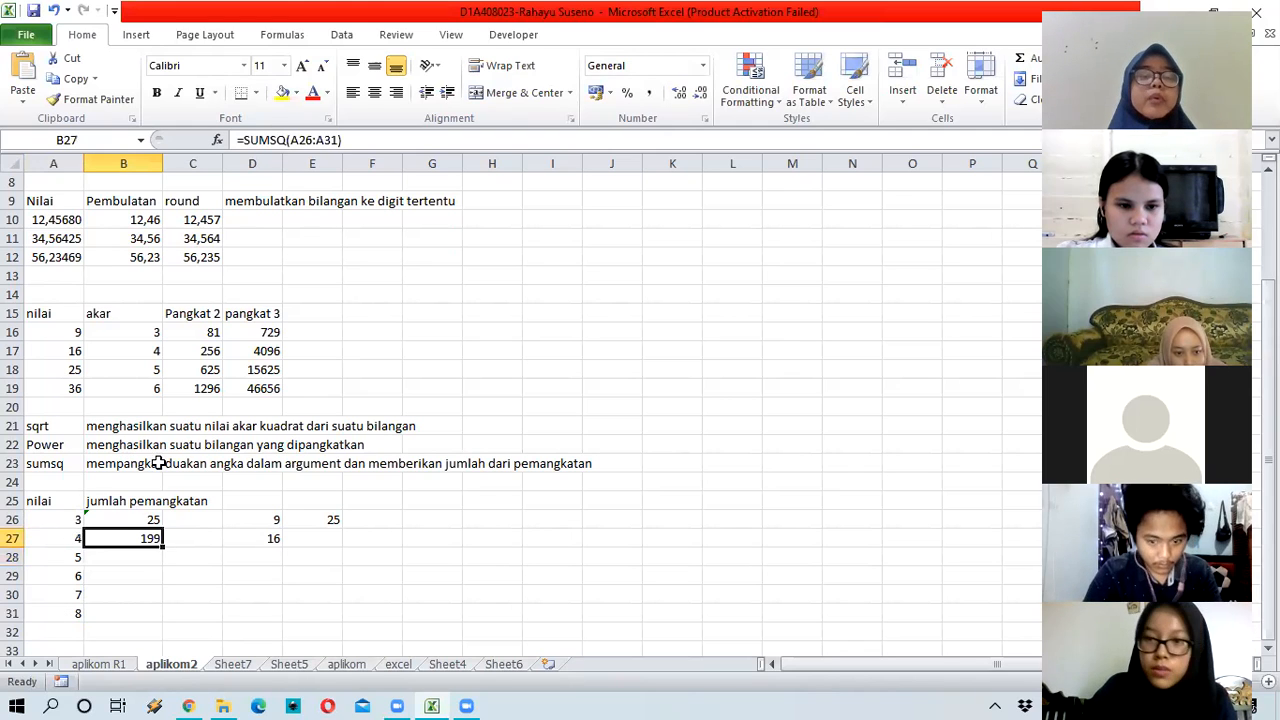
pyautogui.scroll(-1, 140, 426)
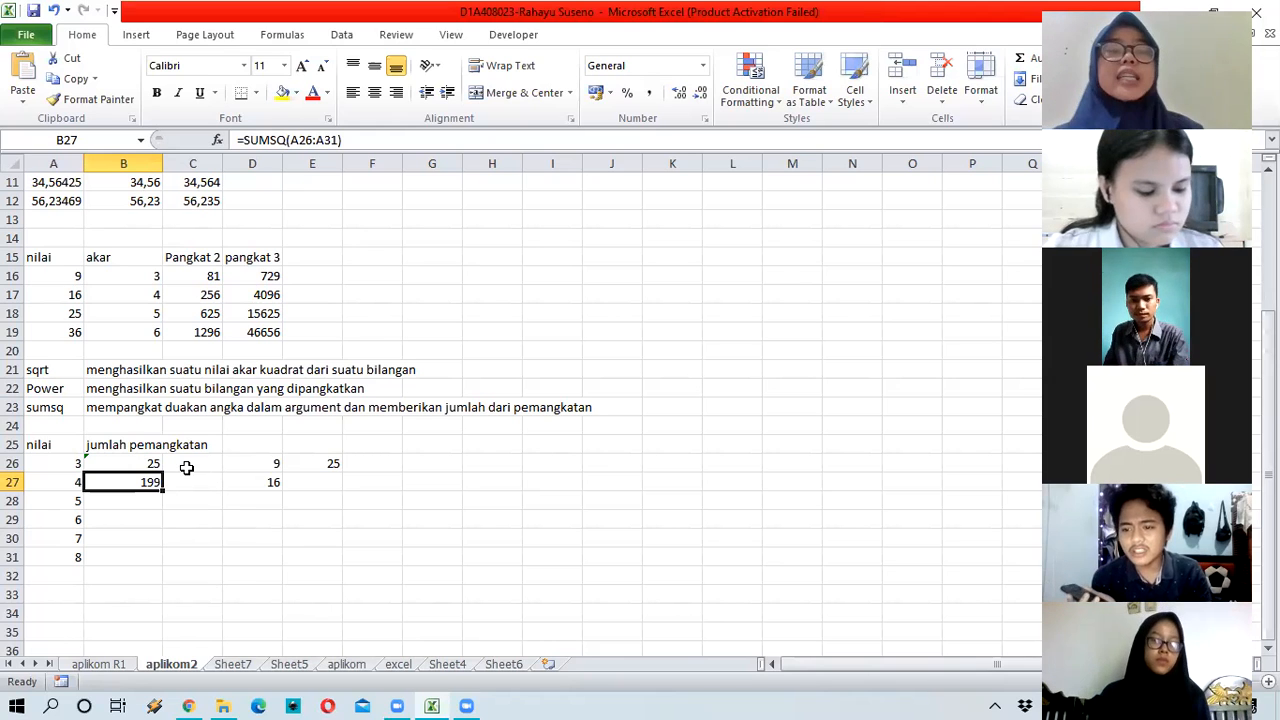
pyautogui.click(147, 464)
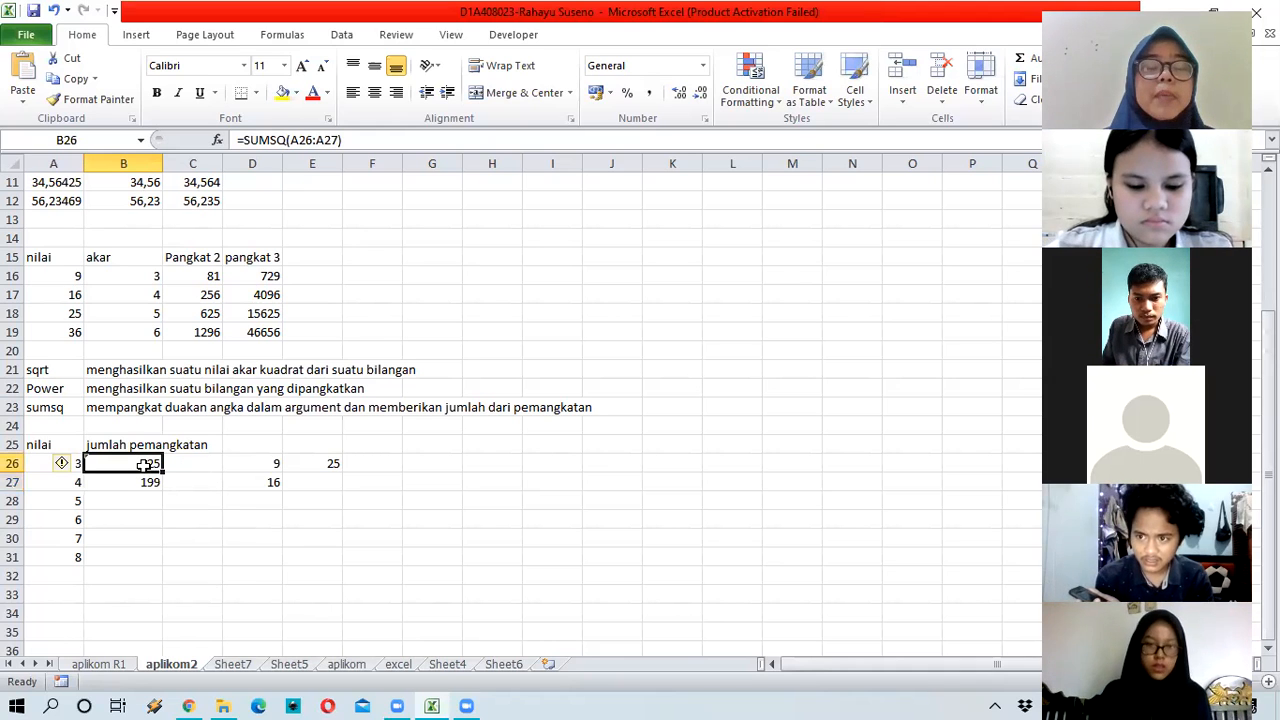
pyautogui.click(80, 408)
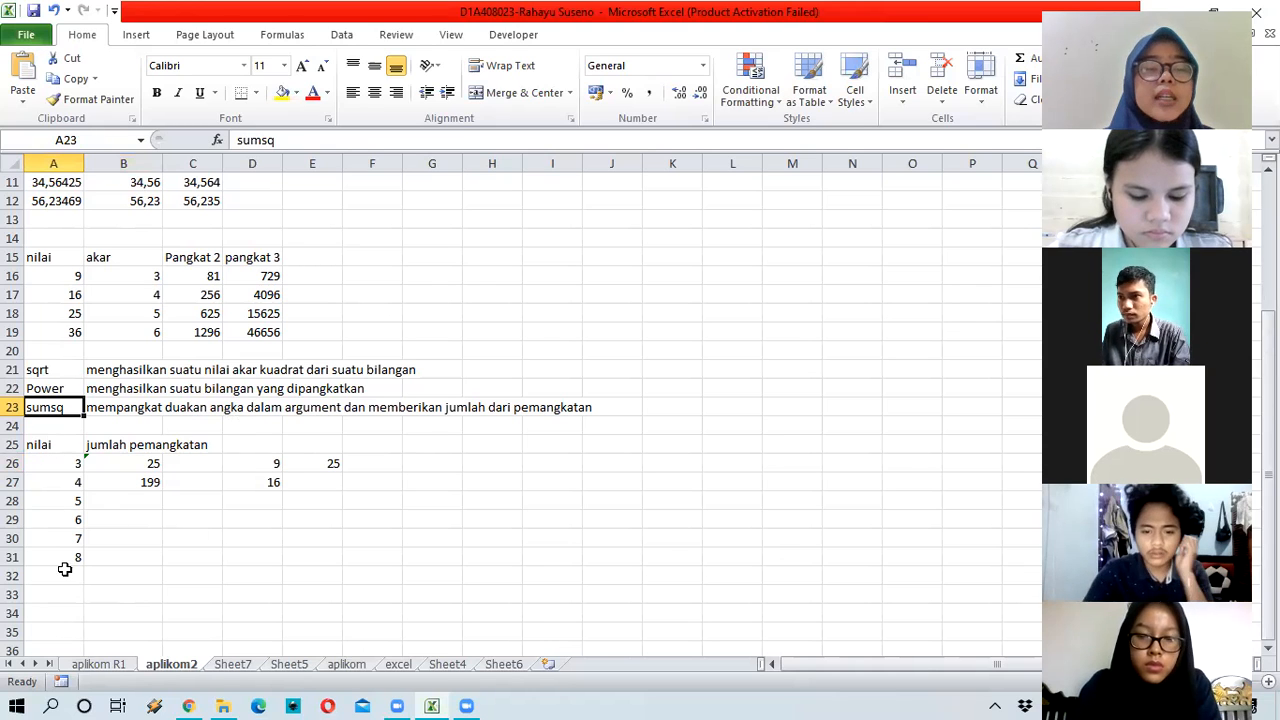
pyautogui.click(61, 464)
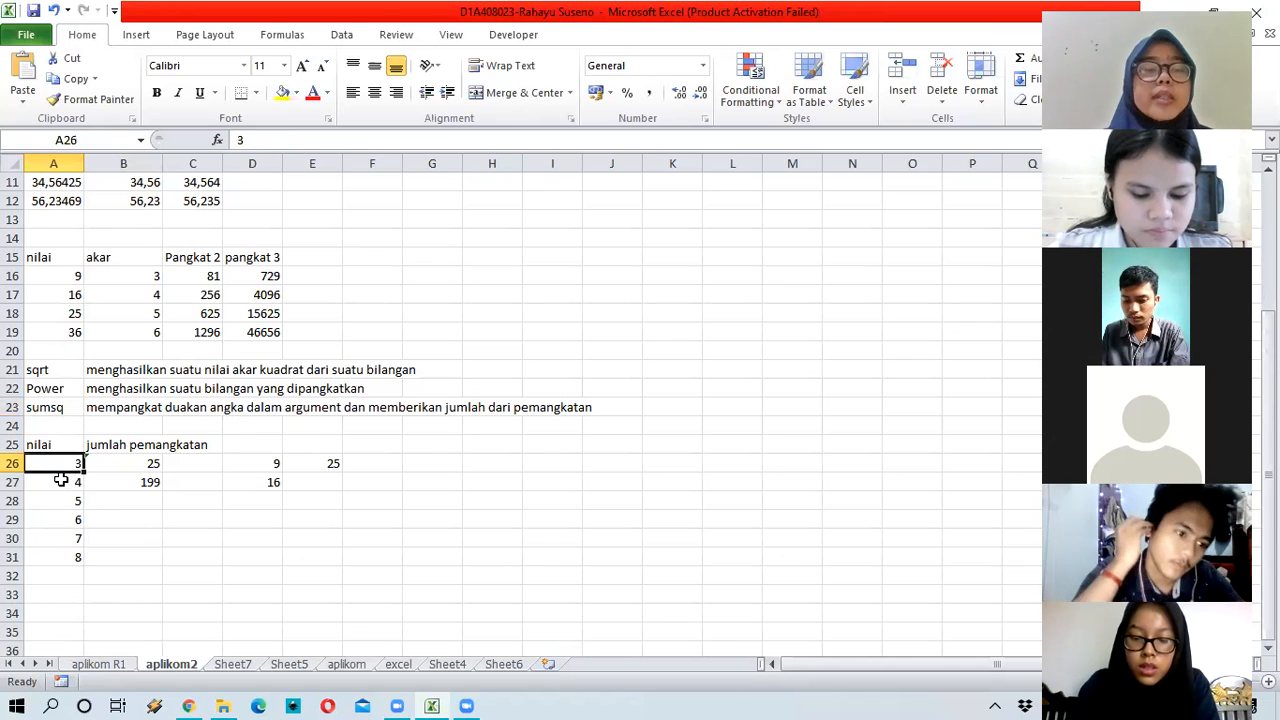
pyautogui.press('Down')
pyautogui.press('Up')
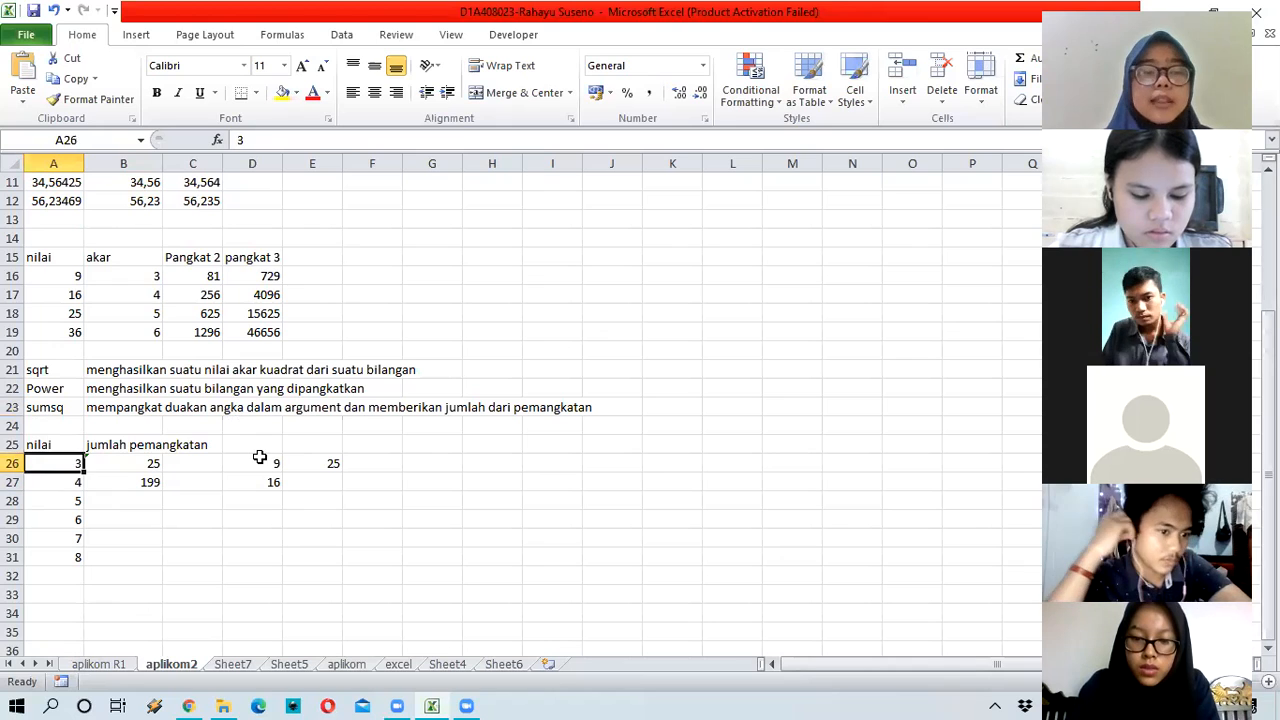
pyautogui.click(259, 461)
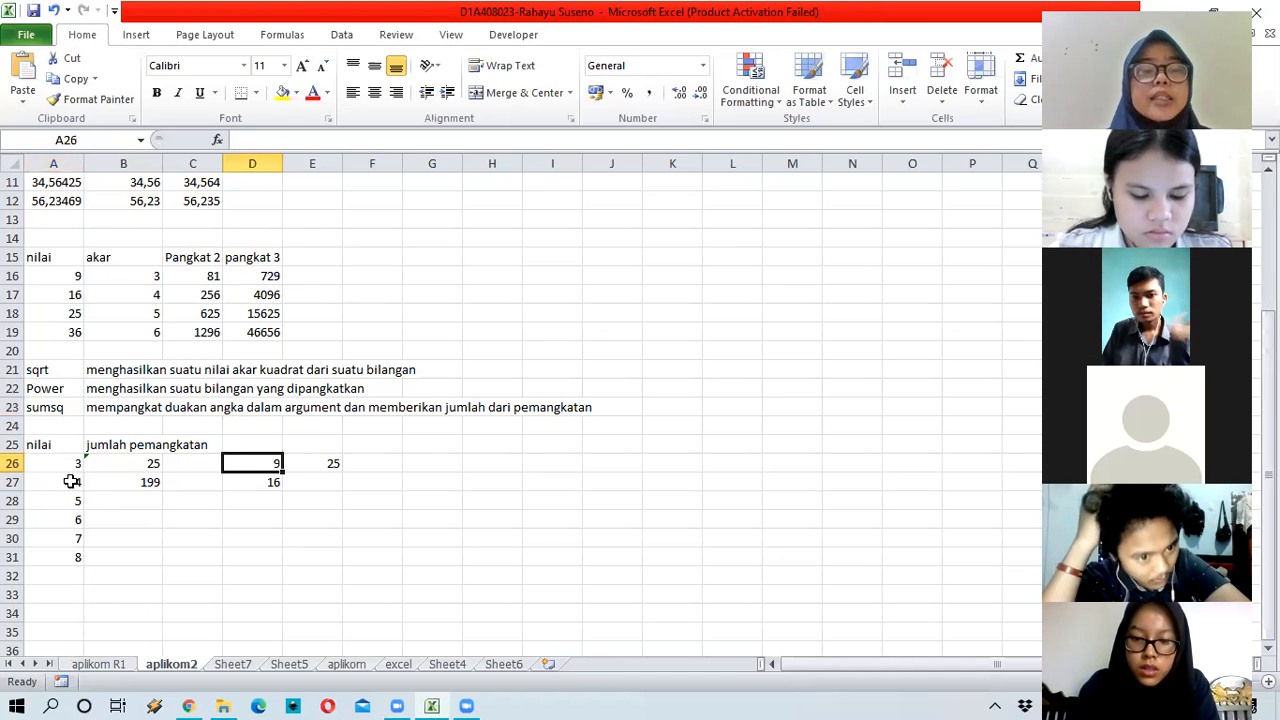
pyautogui.click(71, 482)
pyautogui.click(258, 482)
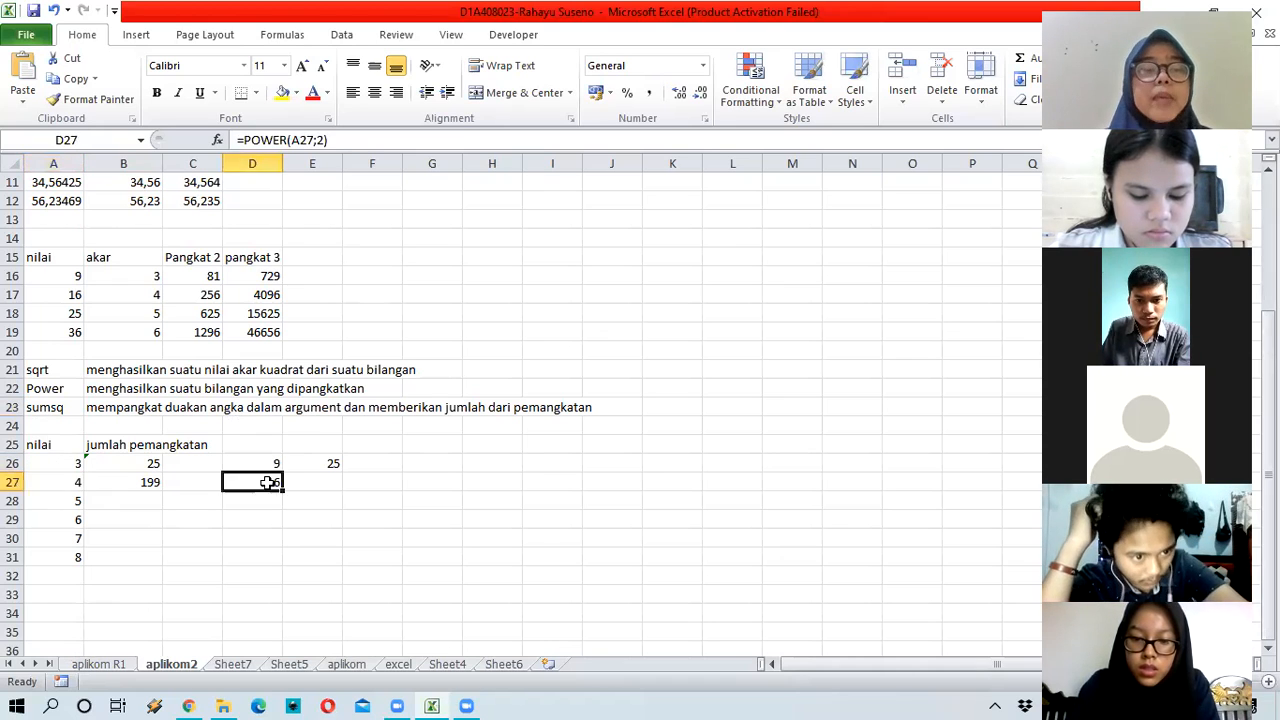
pyautogui.click(339, 463)
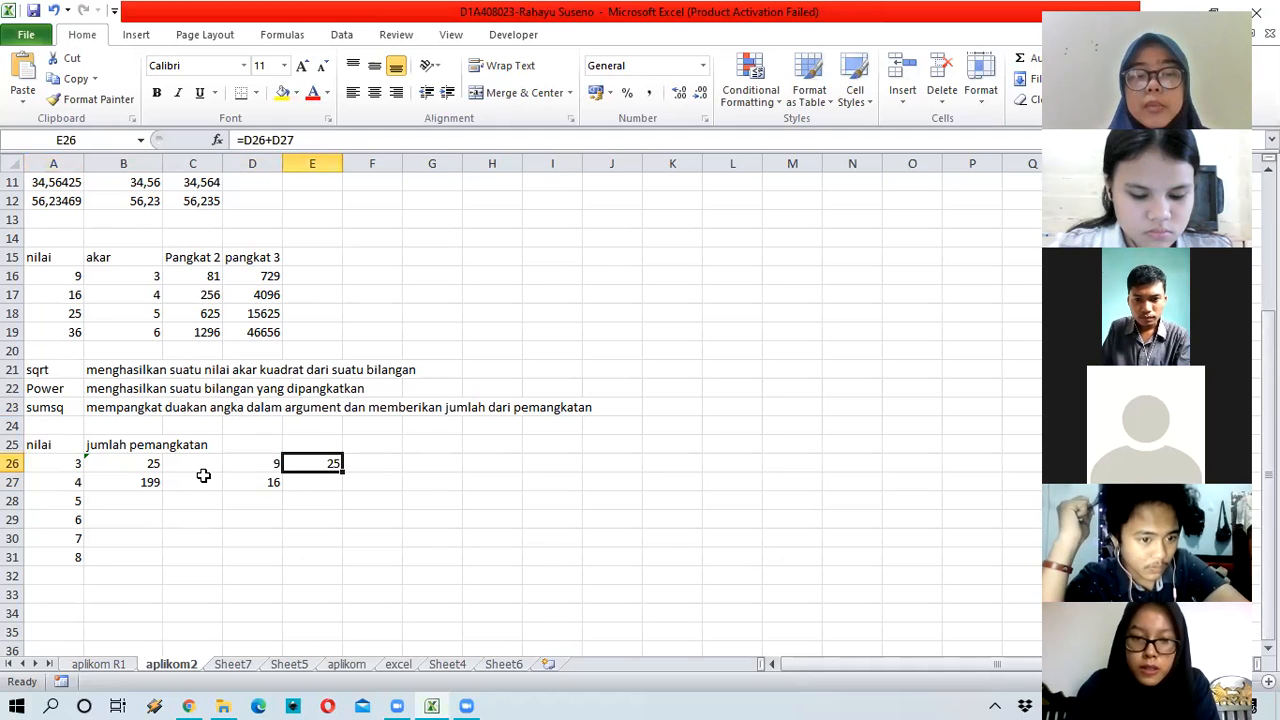
pyautogui.click(140, 464)
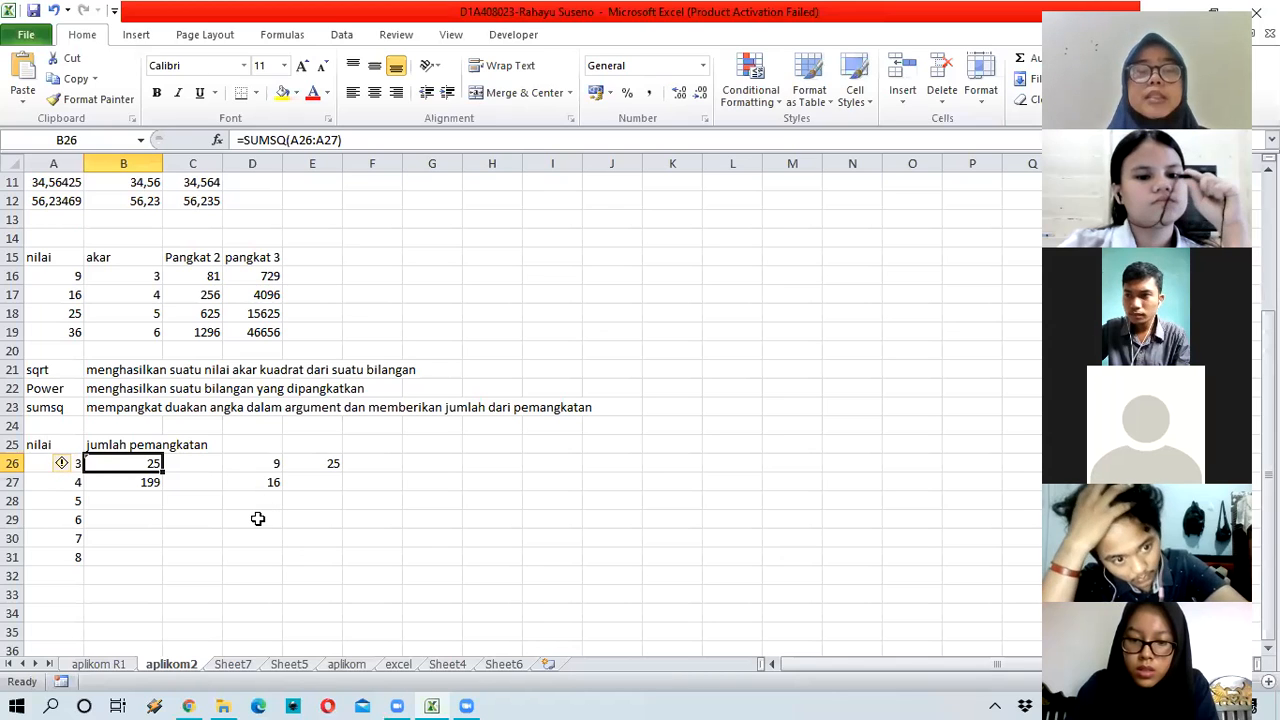
pyautogui.click(151, 484)
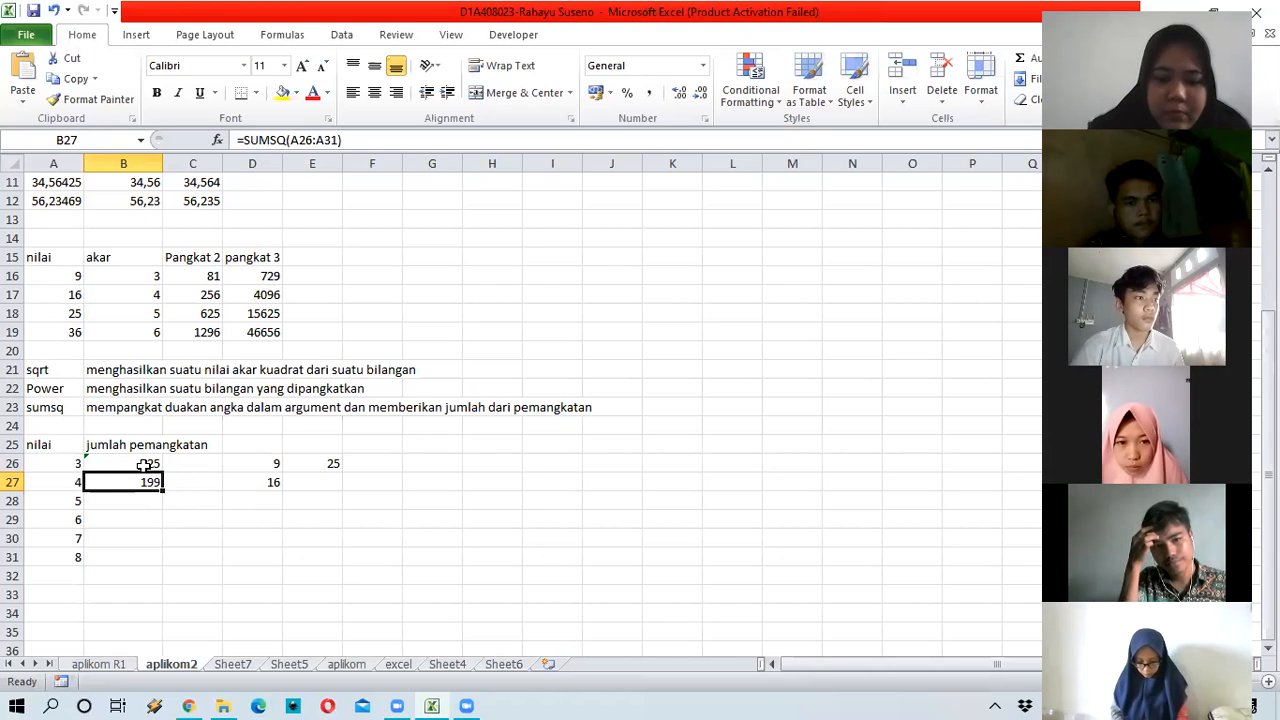
pyautogui.press('Up')
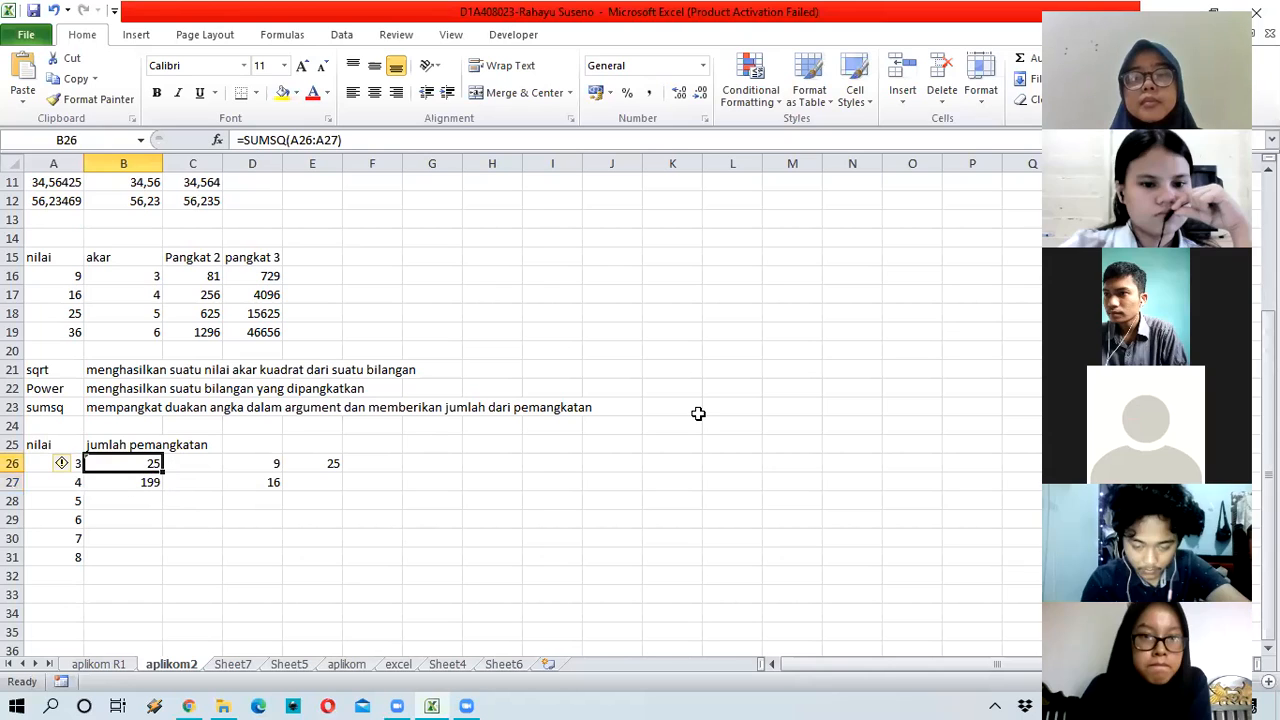
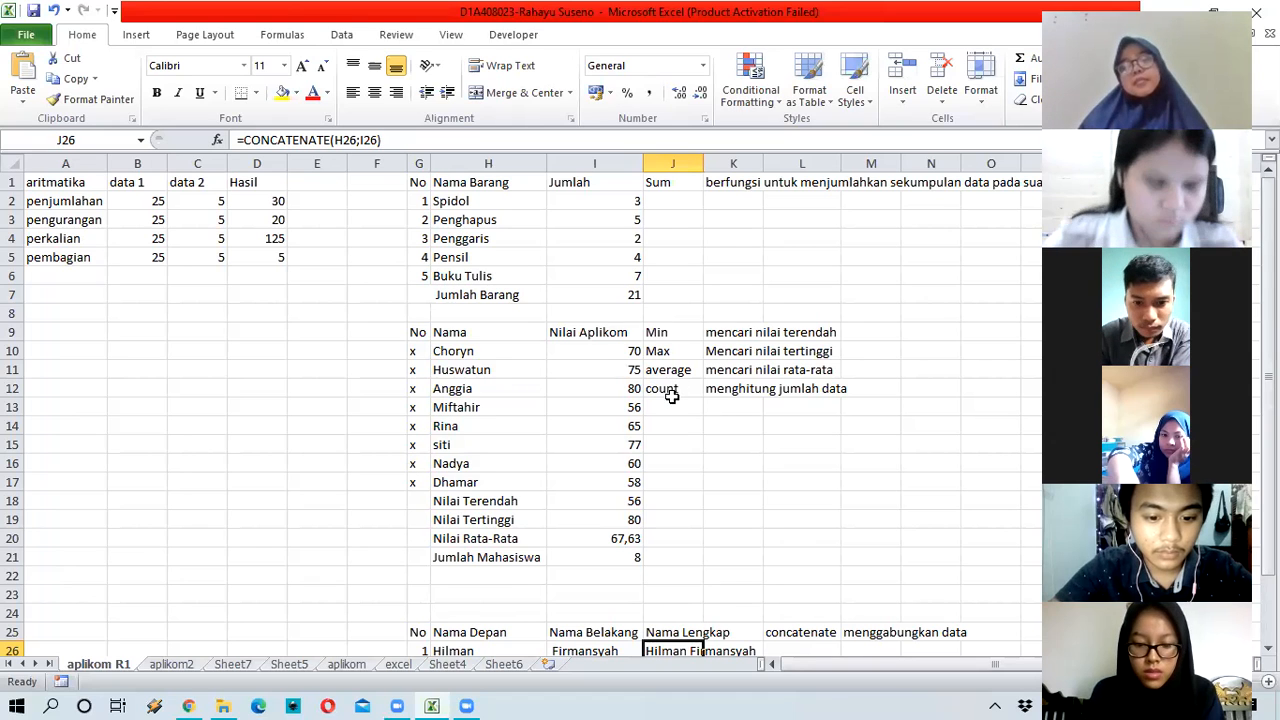
# Step: Scroll down and back up through the worksheet to review its contents
pyautogui.scroll(-1, 664, 388)
pyautogui.scroll(-2, 664, 388)
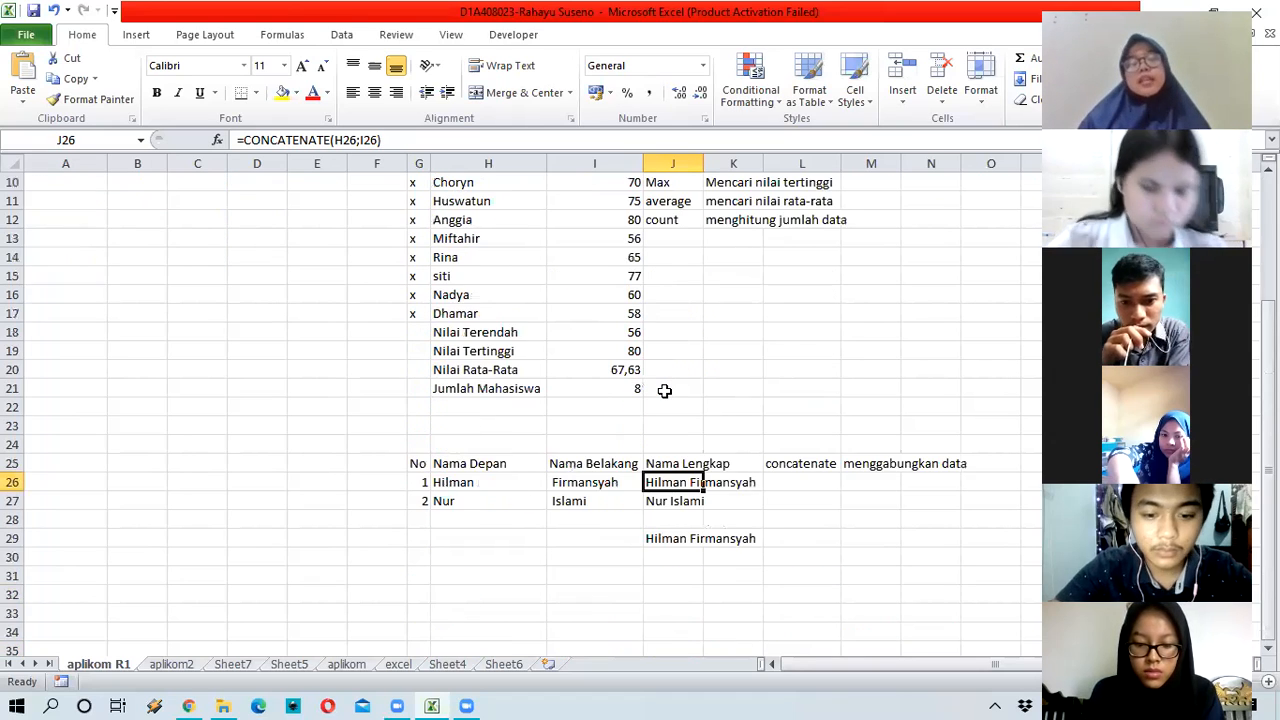
pyautogui.scroll(1, 664, 388)
pyautogui.scroll(2, 659, 384)
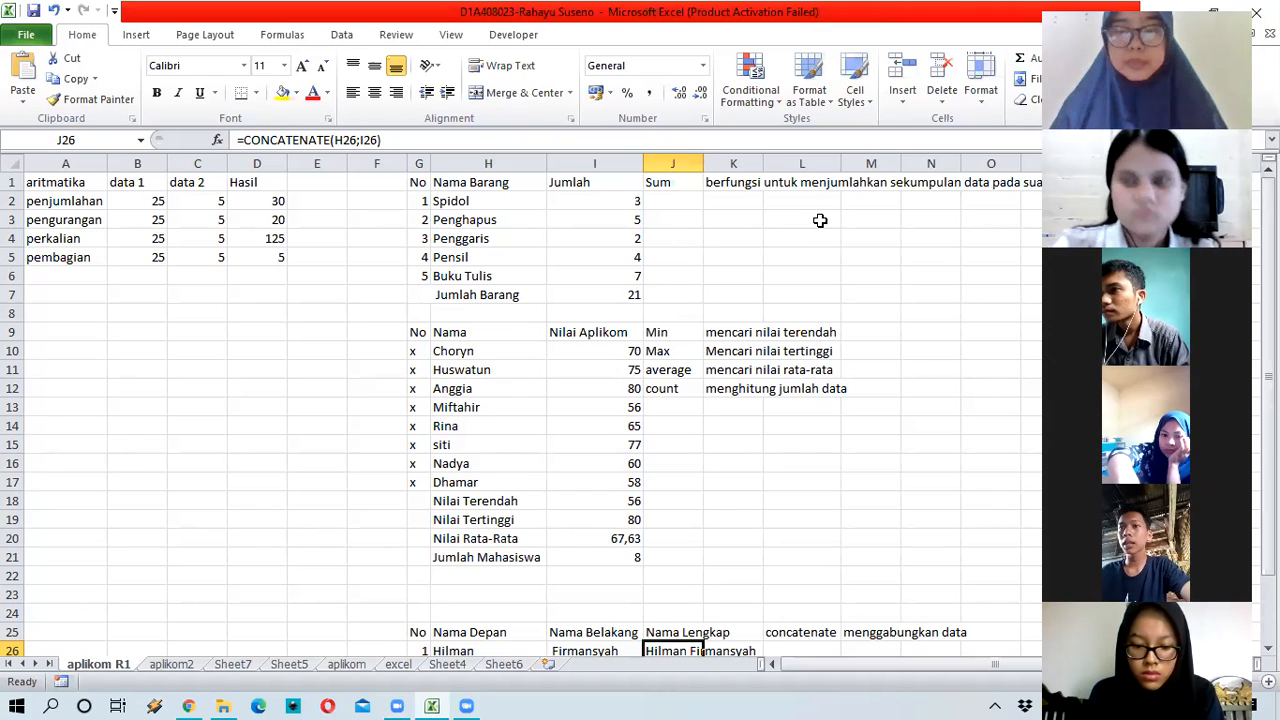
# Step: Check the A4 value and the multiplication and PRODUCT formulas in B4 and B5 on aplikom2, then return to aplikom R1
pyautogui.click(172, 665)
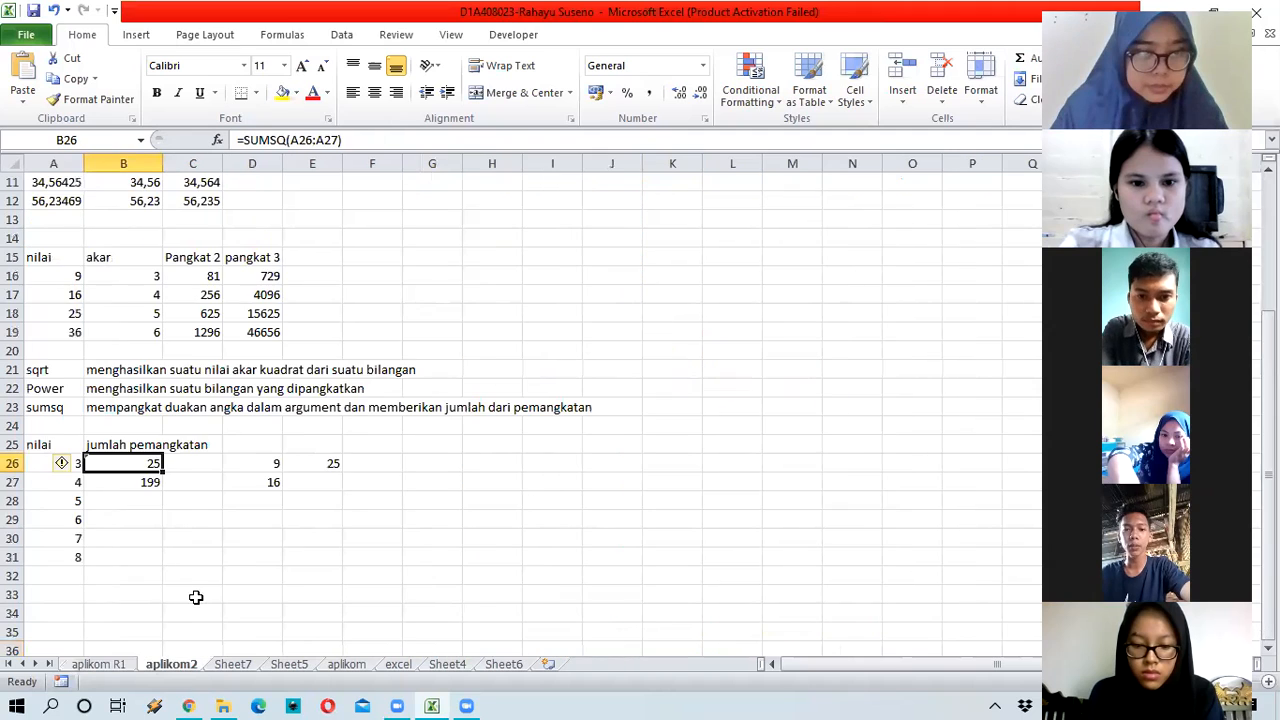
pyautogui.scroll(4, 226, 516)
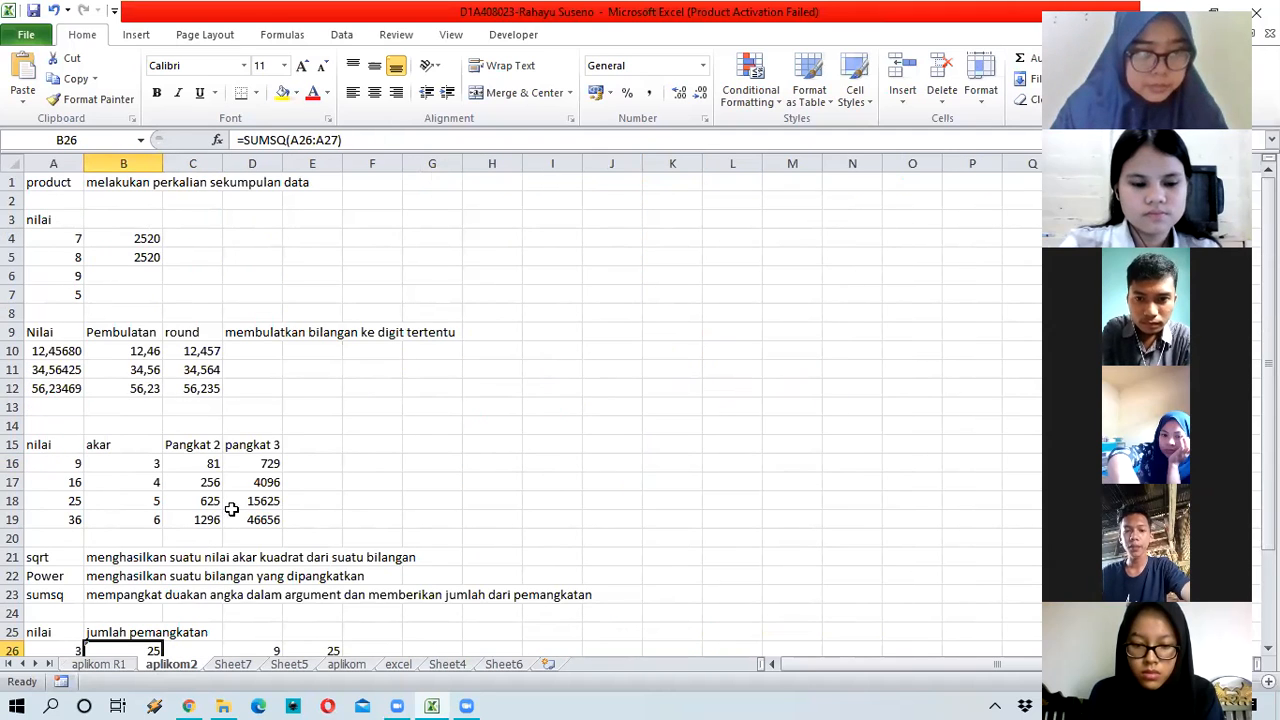
pyautogui.click(77, 243)
pyautogui.click(148, 256)
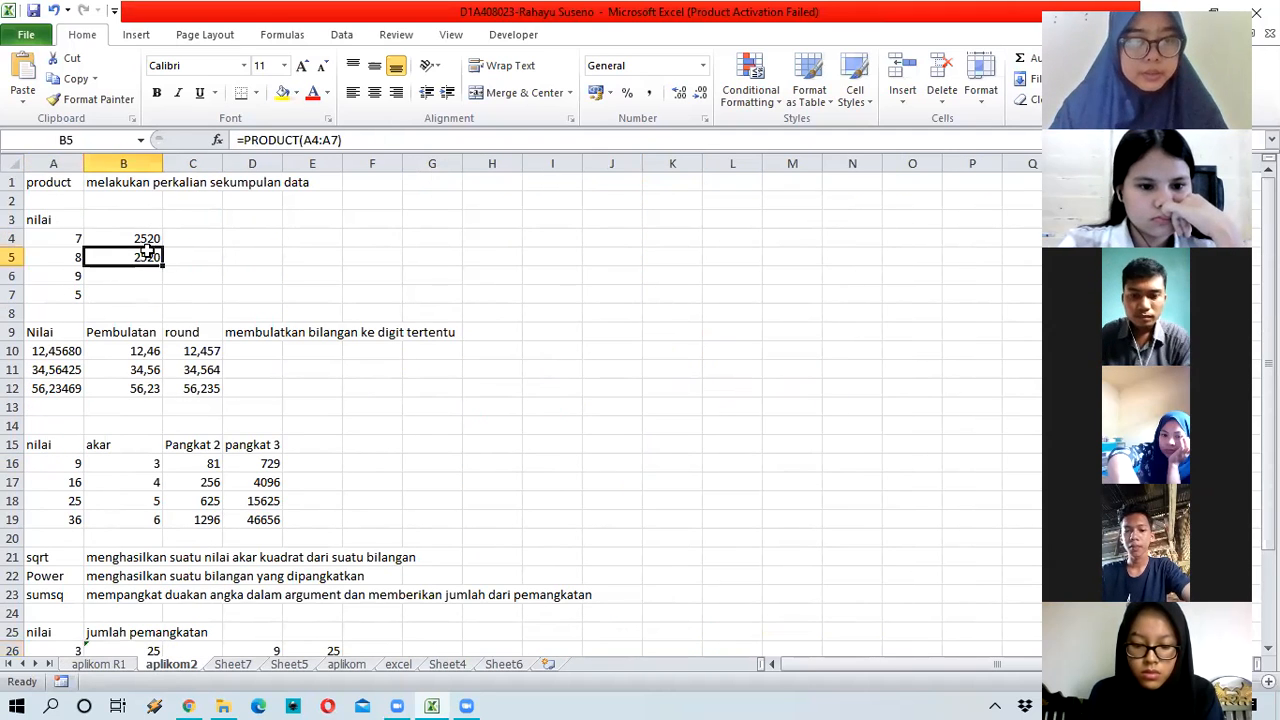
pyautogui.click(155, 240)
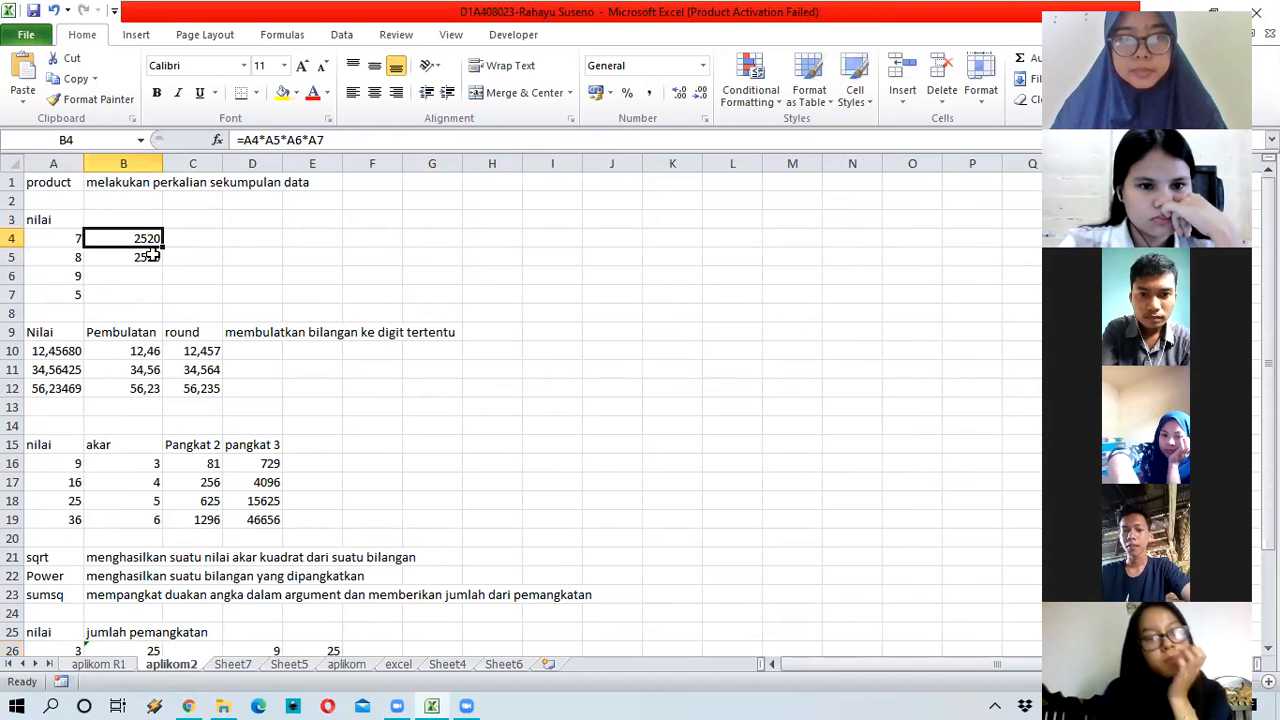
pyautogui.click(95, 264)
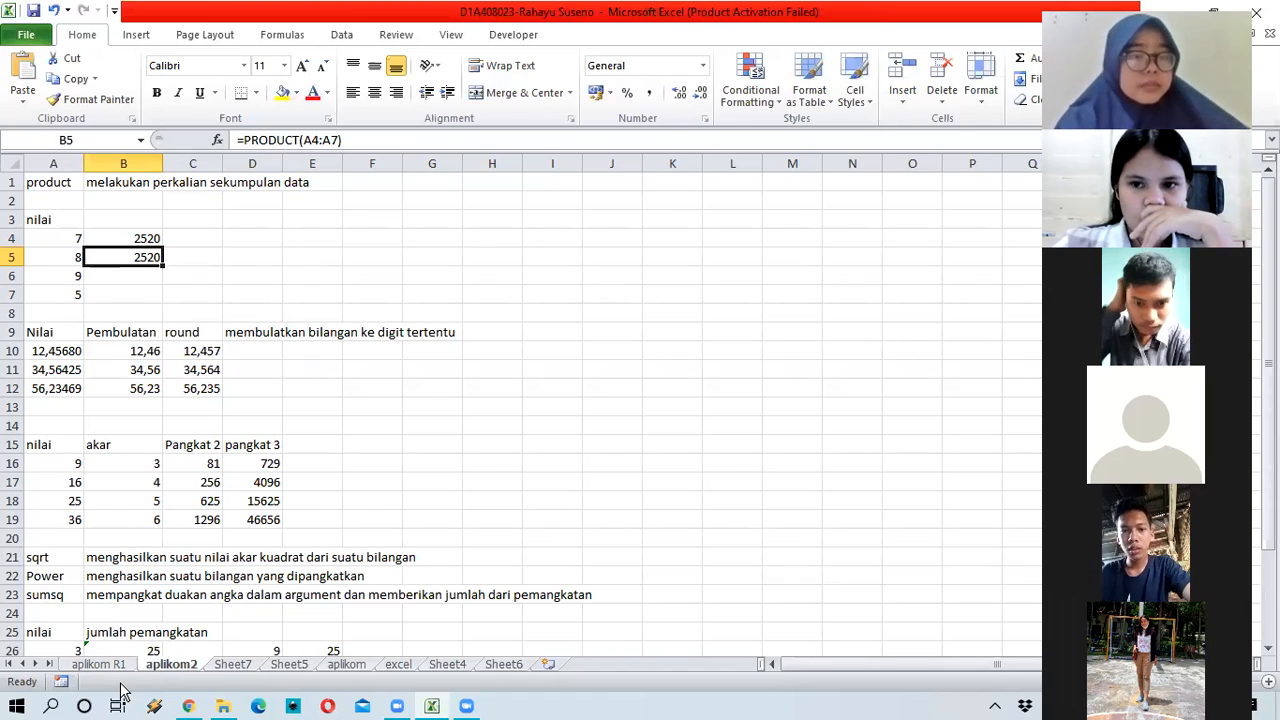
pyautogui.click(95, 666)
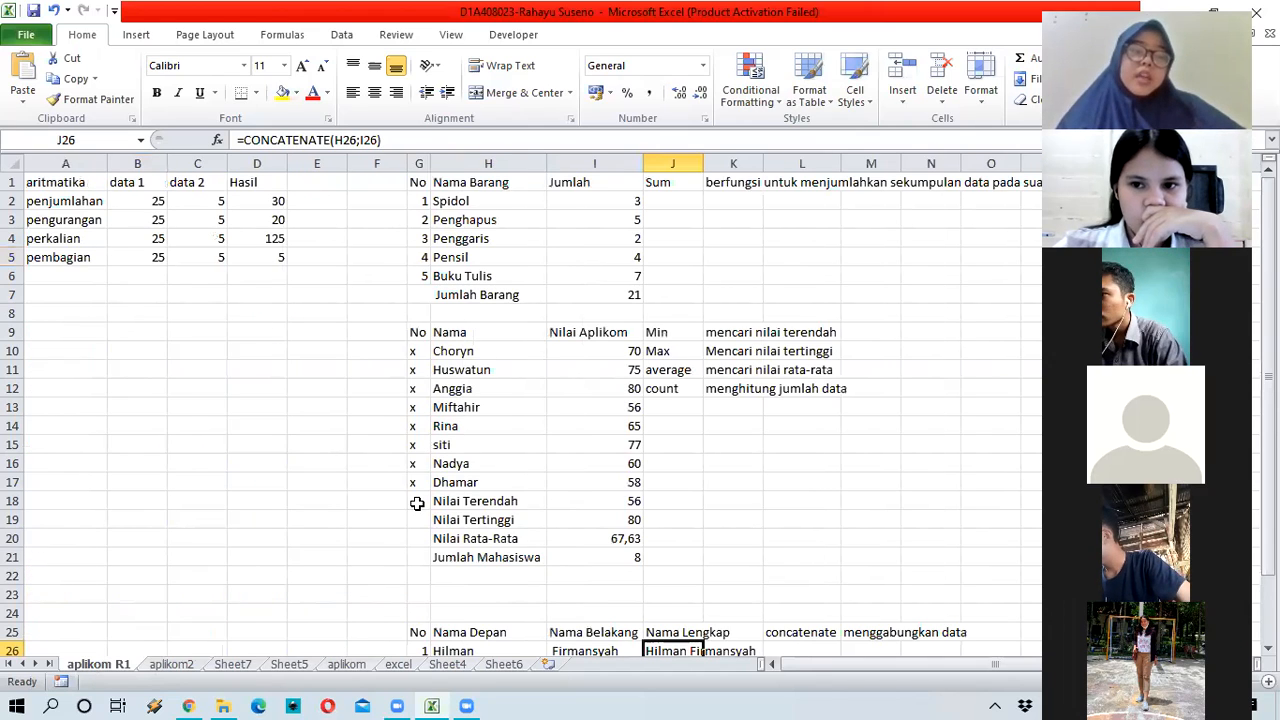
pyautogui.click(611, 559)
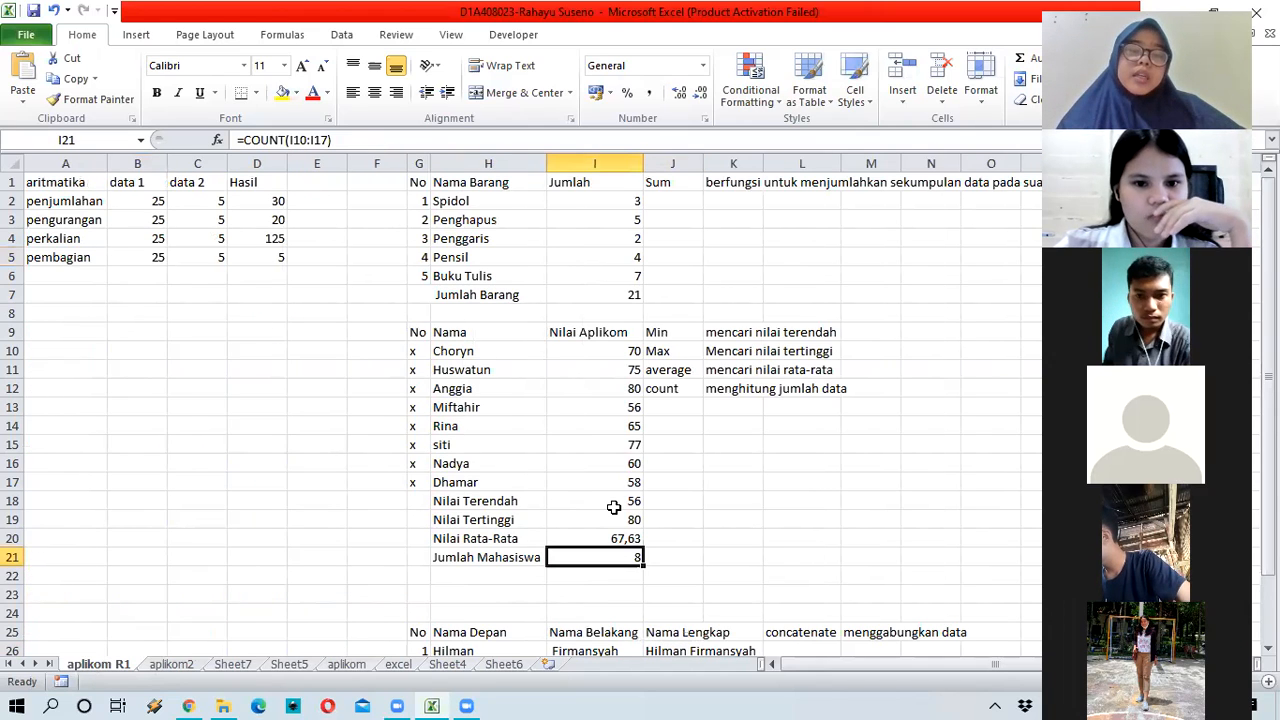
pyautogui.click(677, 392)
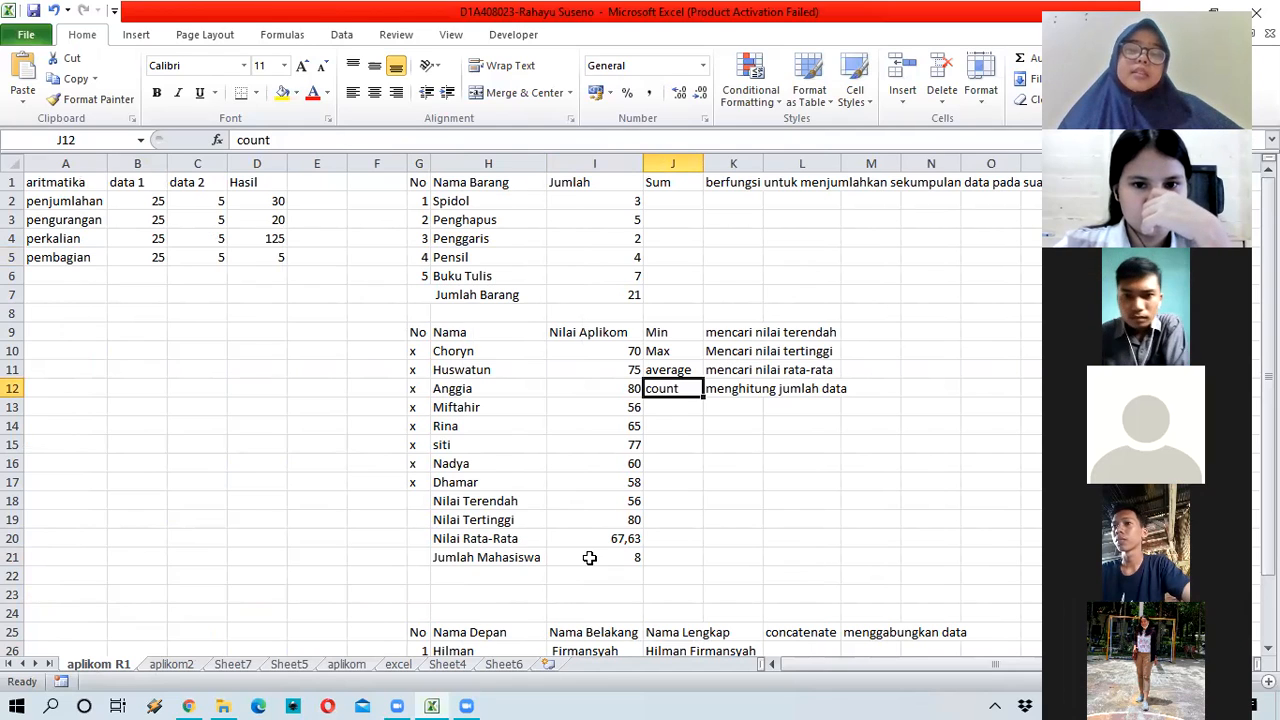
pyautogui.click(540, 558)
pyautogui.press('Right')
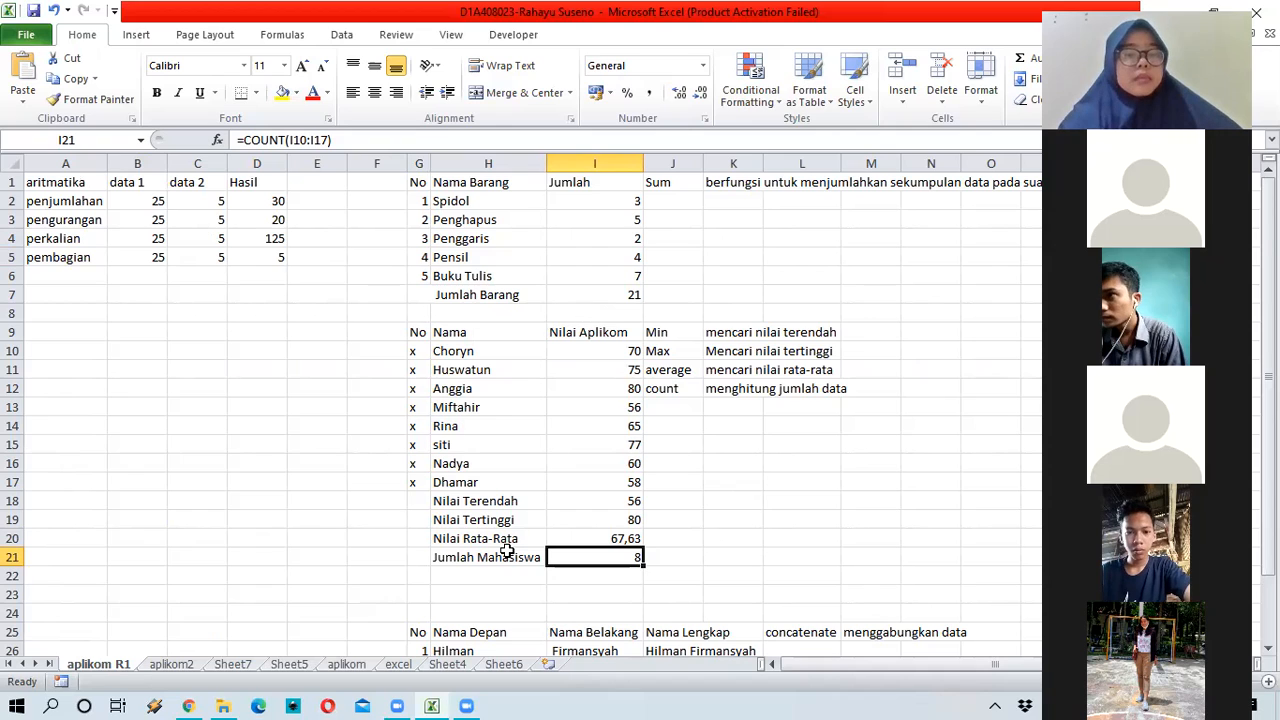
pyautogui.click(480, 181)
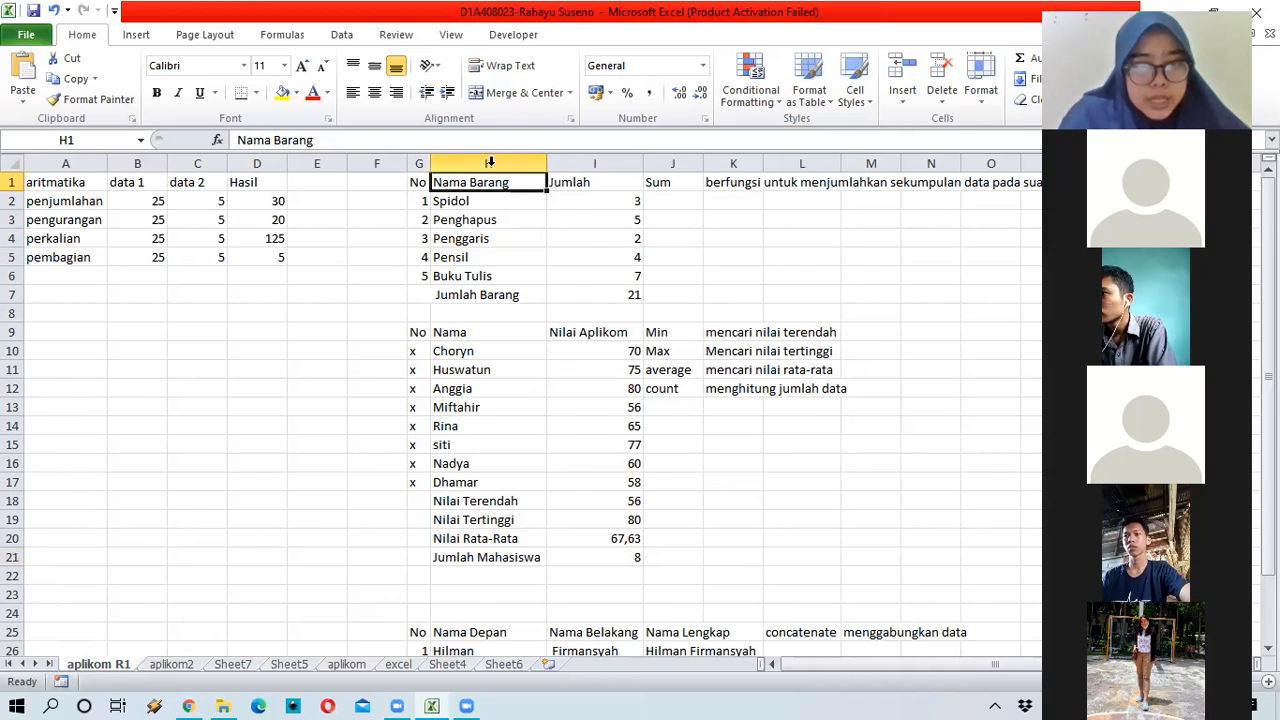
# Step: Resize column H so the student names fit
pyautogui.moveTo(546, 163); pyautogui.dragTo(477, 165)
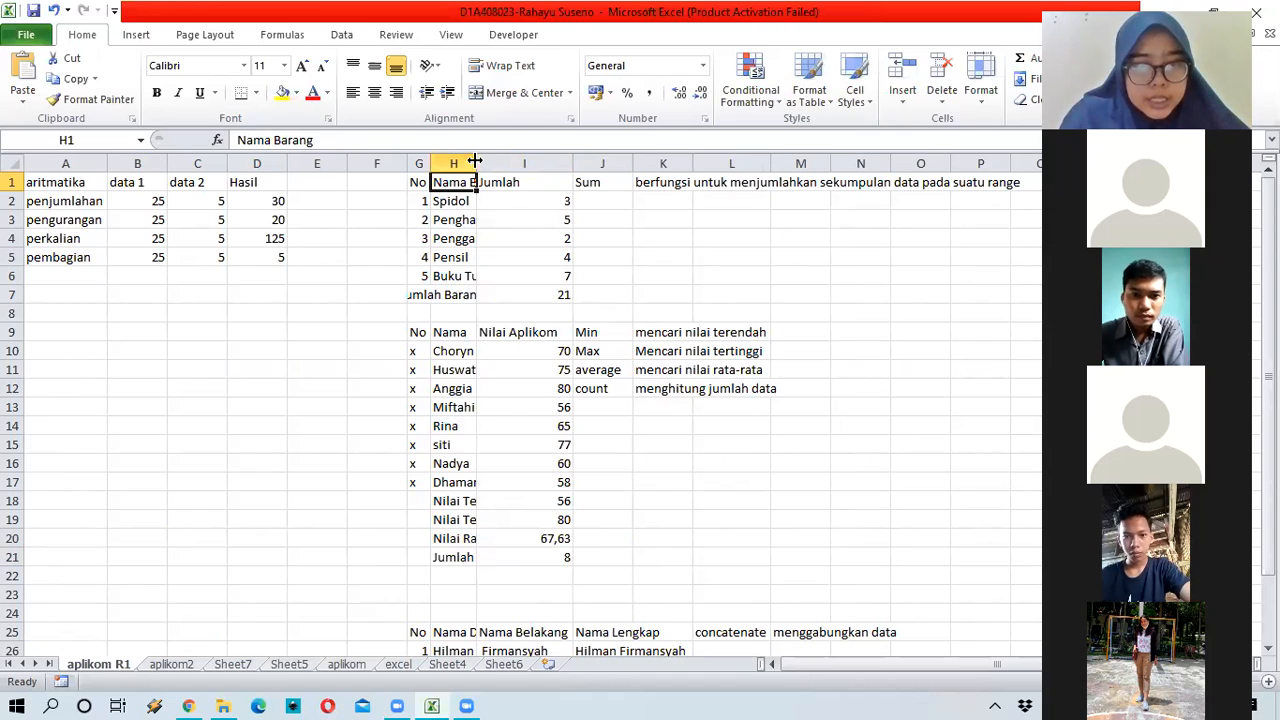
pyautogui.moveTo(476, 161); pyautogui.dragTo(555, 163)
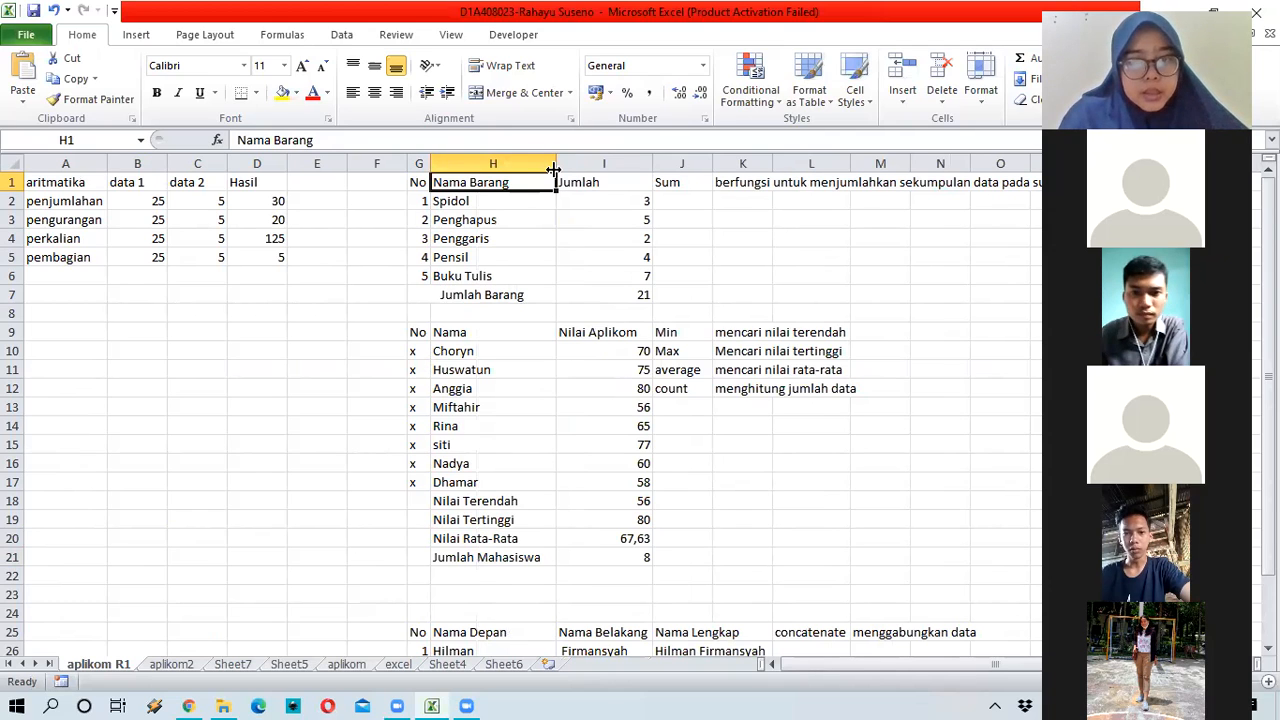
pyautogui.moveTo(553, 167); pyautogui.dragTo(540, 172)
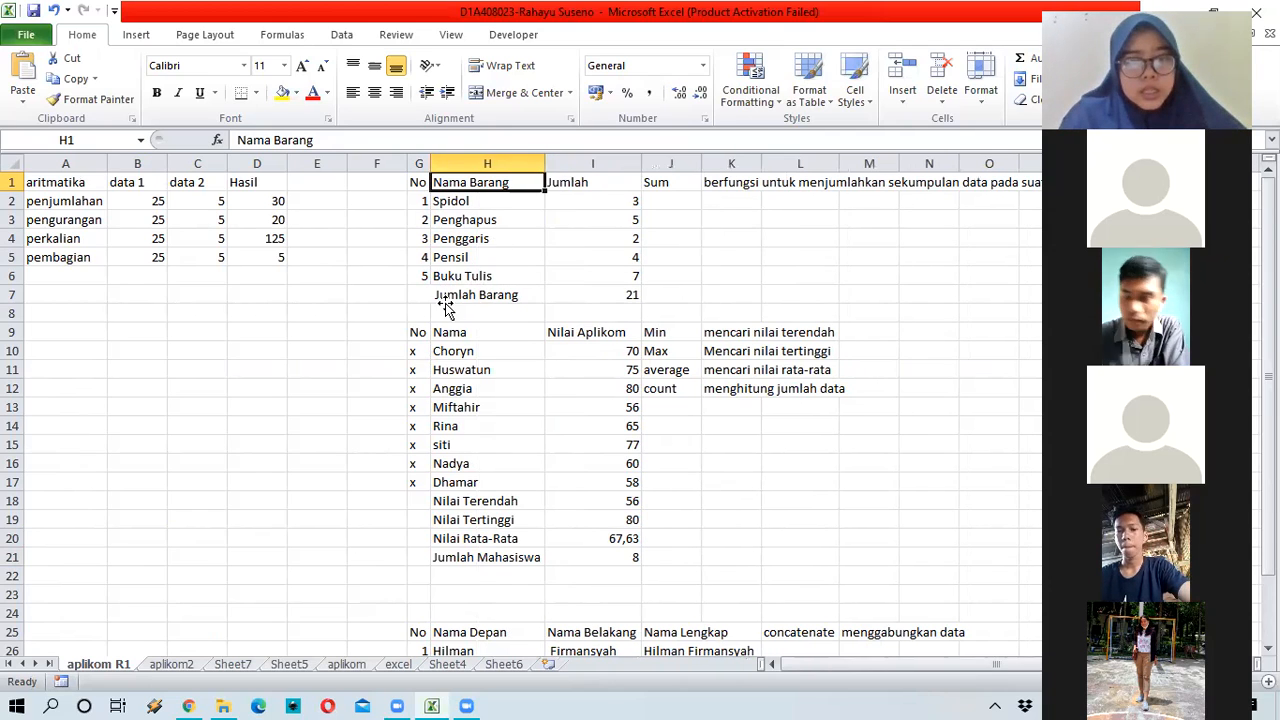
# Step: Merge and centre the Jumlah Barang label across G7:H7
pyautogui.moveTo(444, 298); pyautogui.dragTo(418, 296)
pyautogui.click(514, 94)
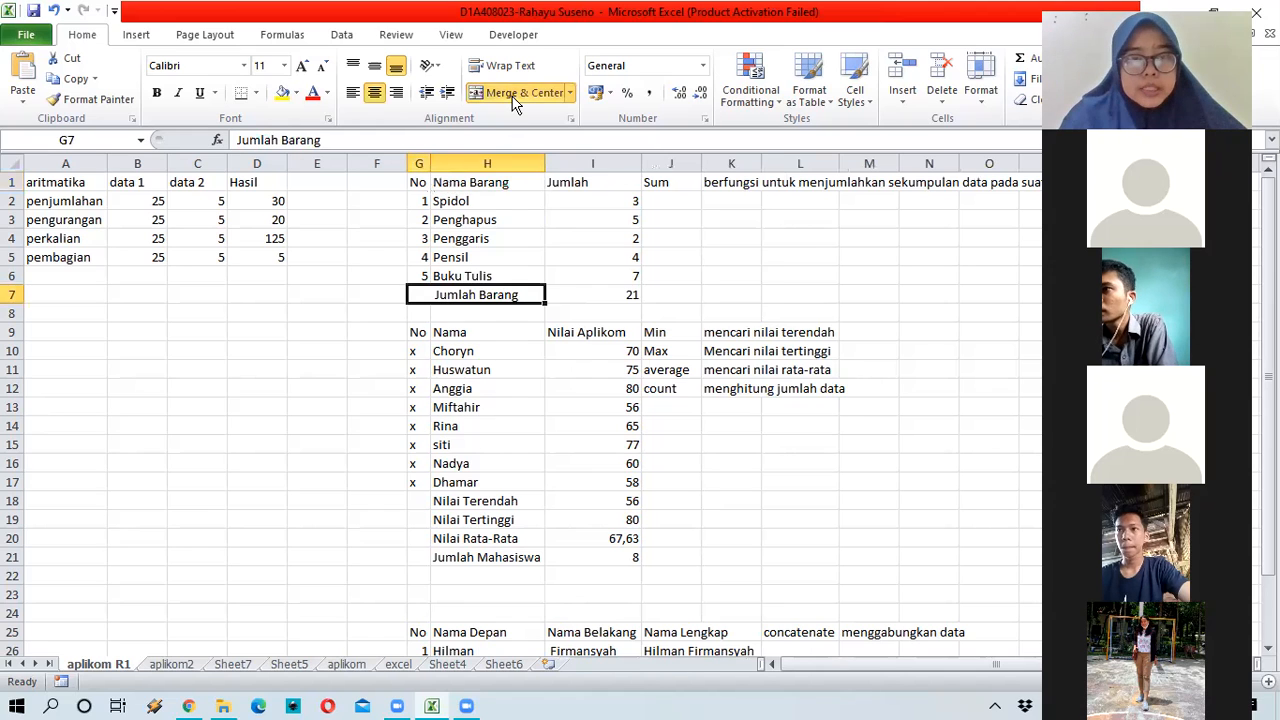
pyautogui.click(488, 375)
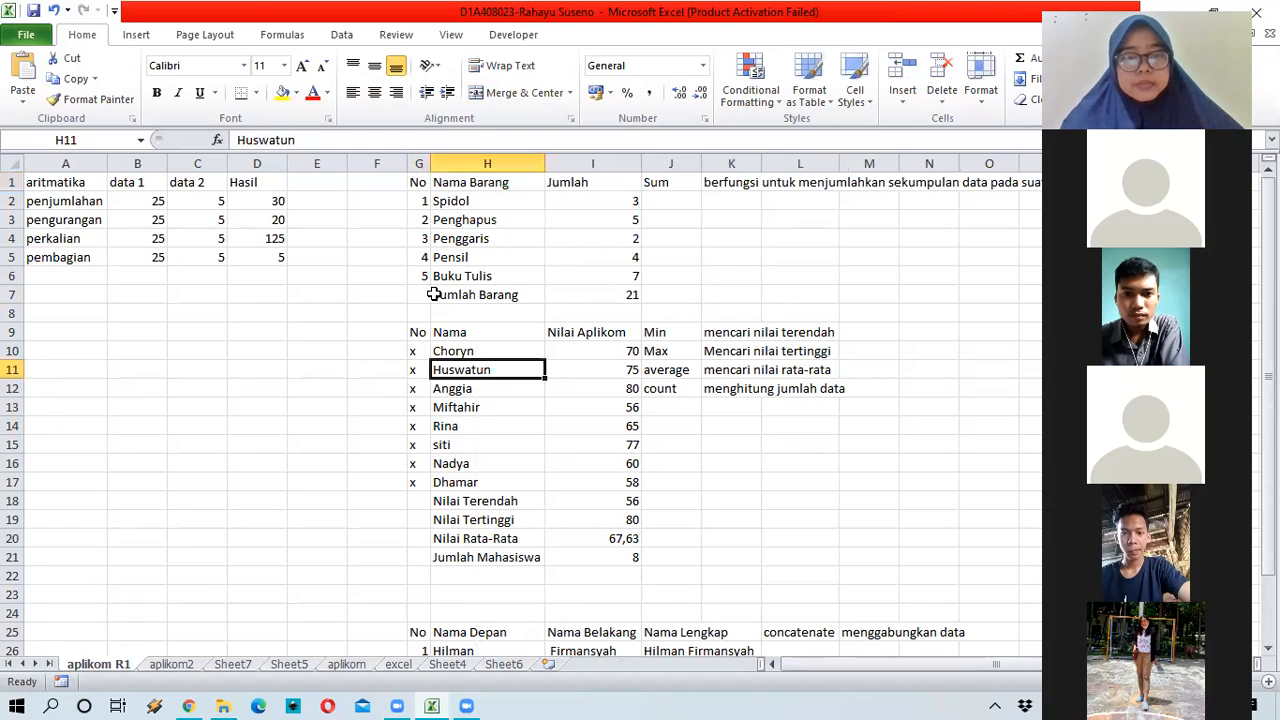
pyautogui.click(428, 296)
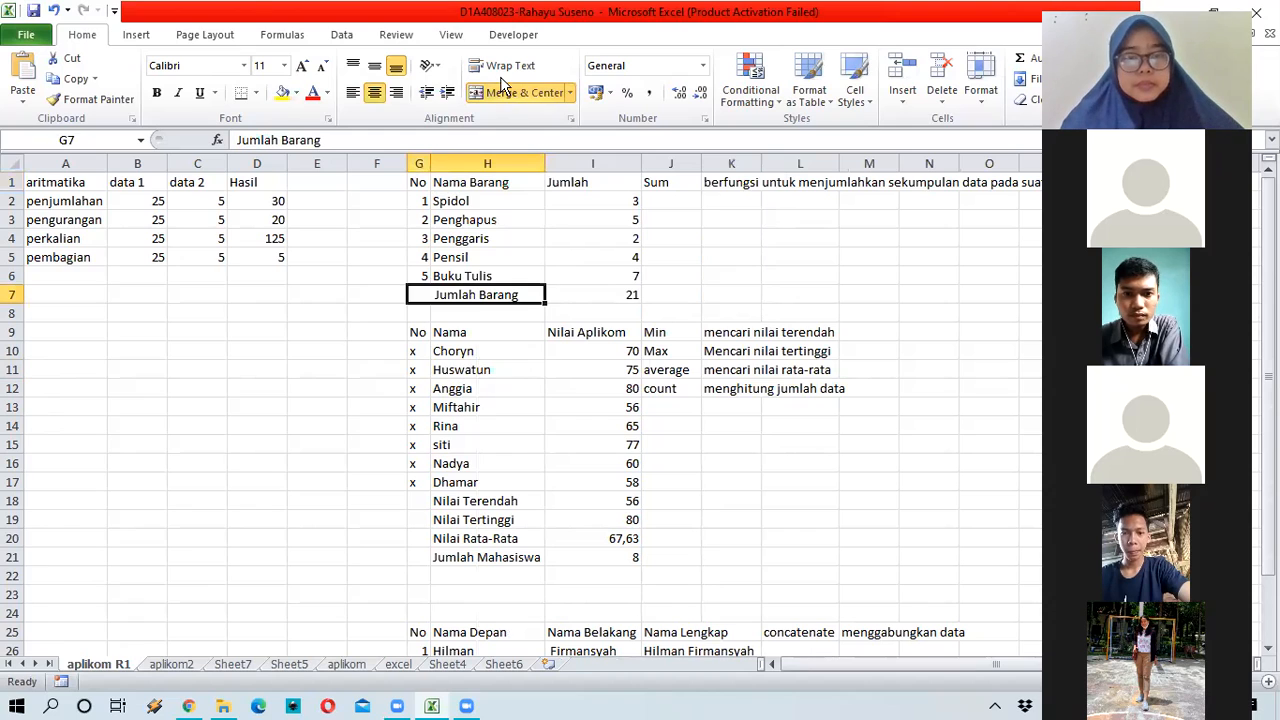
# Step: Merge and centre the Nilai Terendah label across G18:H18
pyautogui.click(435, 512)
pyautogui.moveTo(421, 497); pyautogui.dragTo(470, 494)
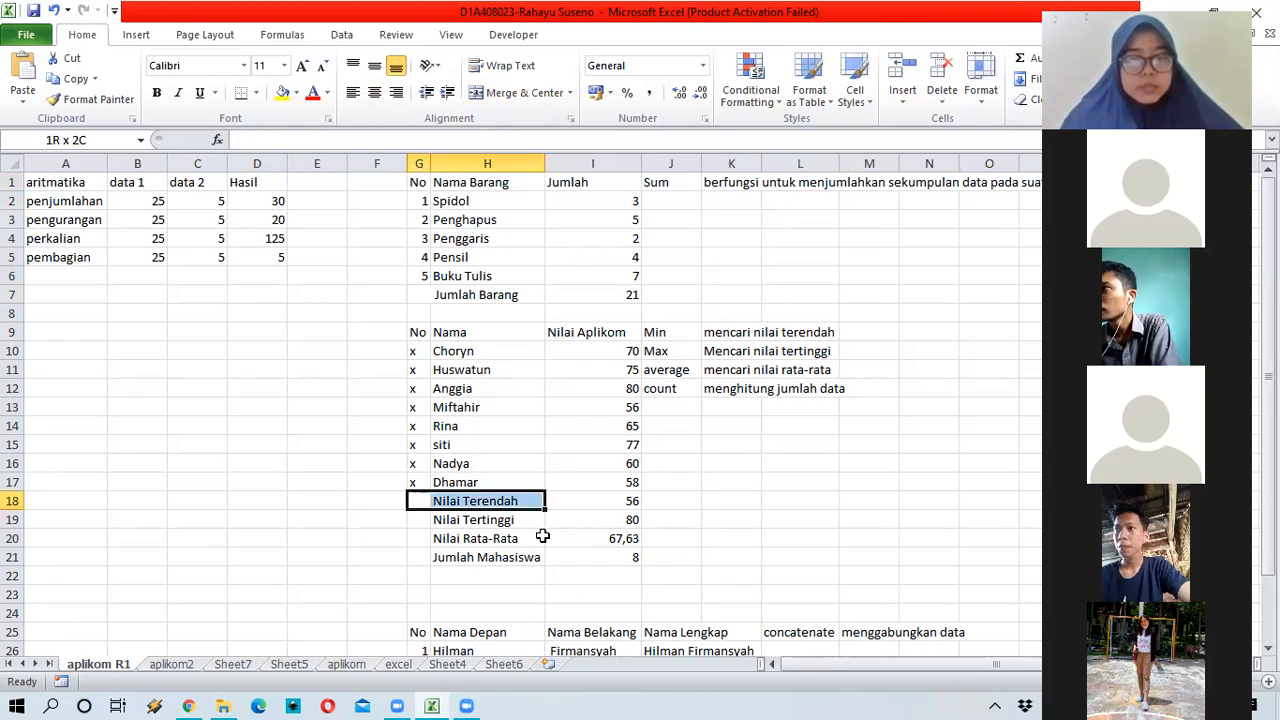
pyautogui.click(515, 92)
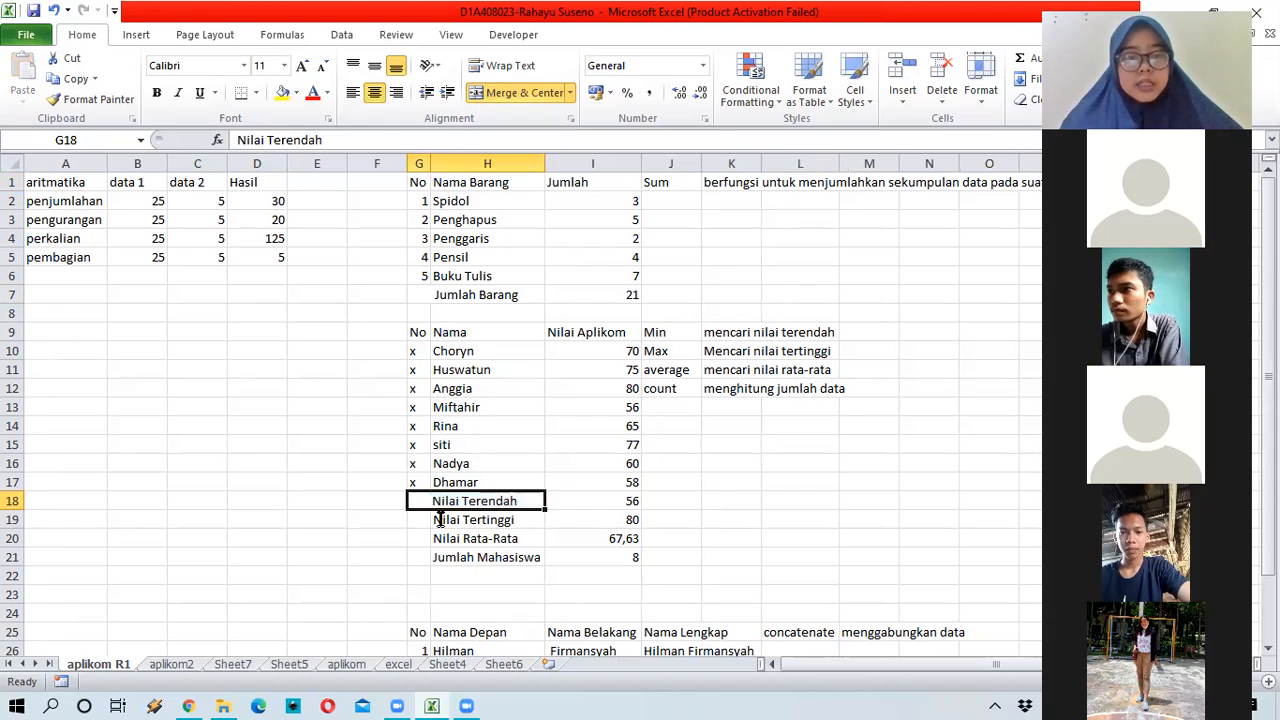
# Step: Merge and centre the Nilai Tertinggi, Nilai Rata-Rata and Jumlah Mahasiswa labels across columns G and H
pyautogui.click(432, 519)
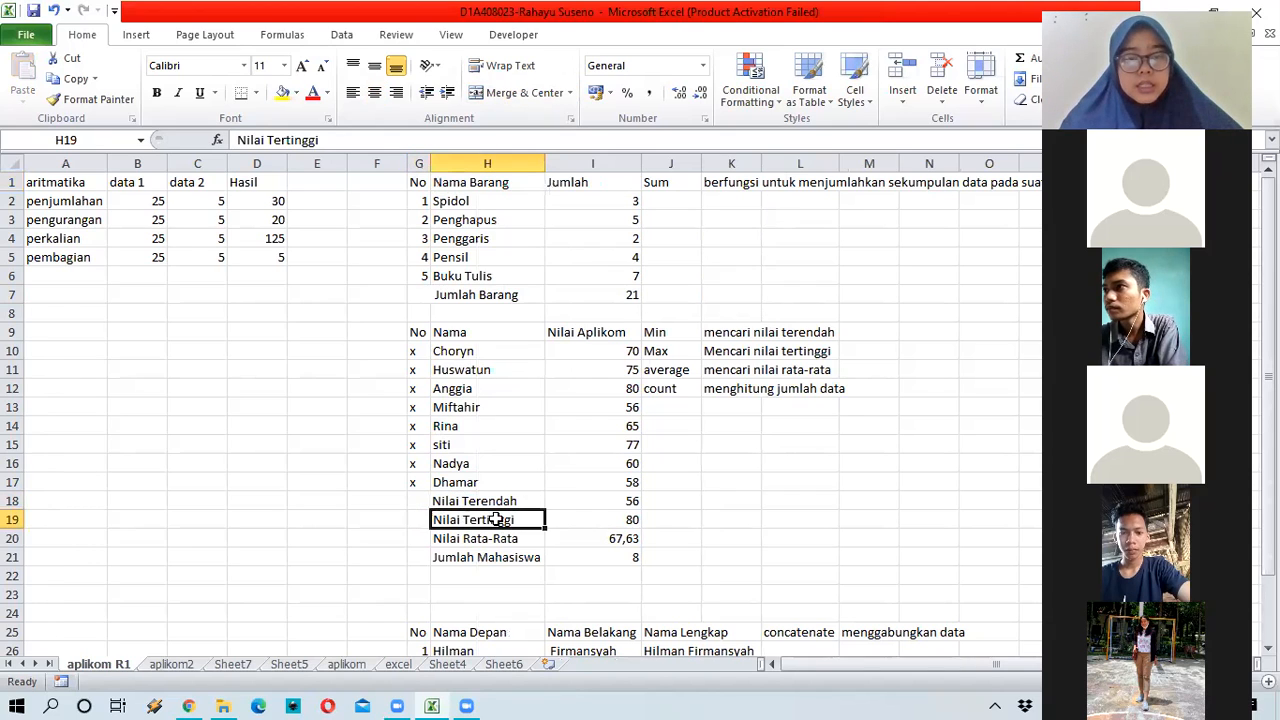
pyautogui.moveTo(496, 519); pyautogui.dragTo(418, 519)
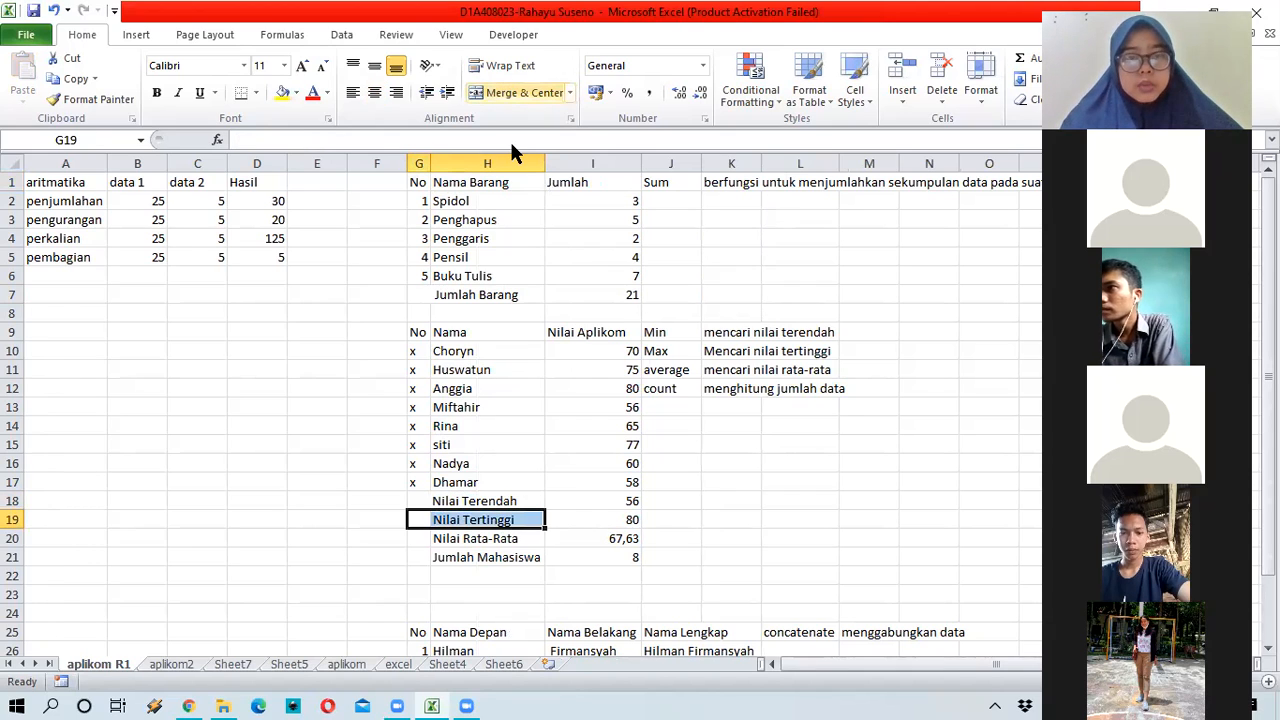
pyautogui.click(440, 538)
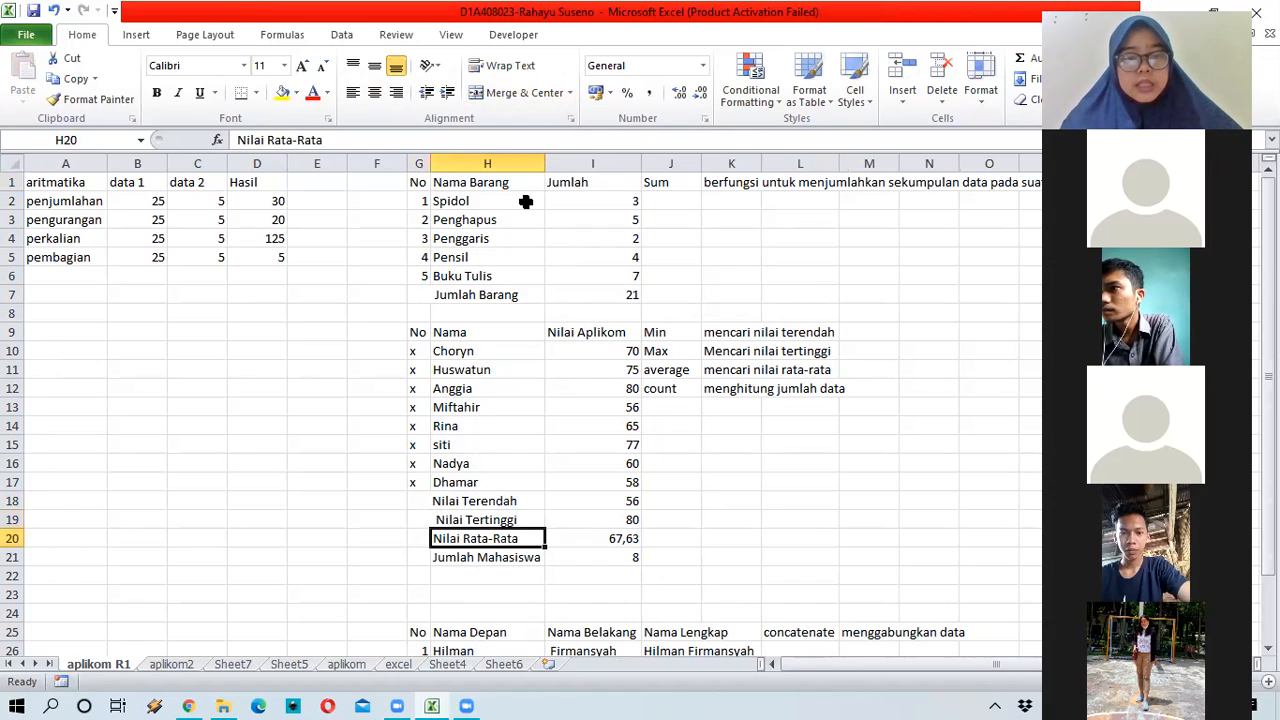
pyautogui.moveTo(500, 538); pyautogui.dragTo(418, 538)
pyautogui.click(521, 92)
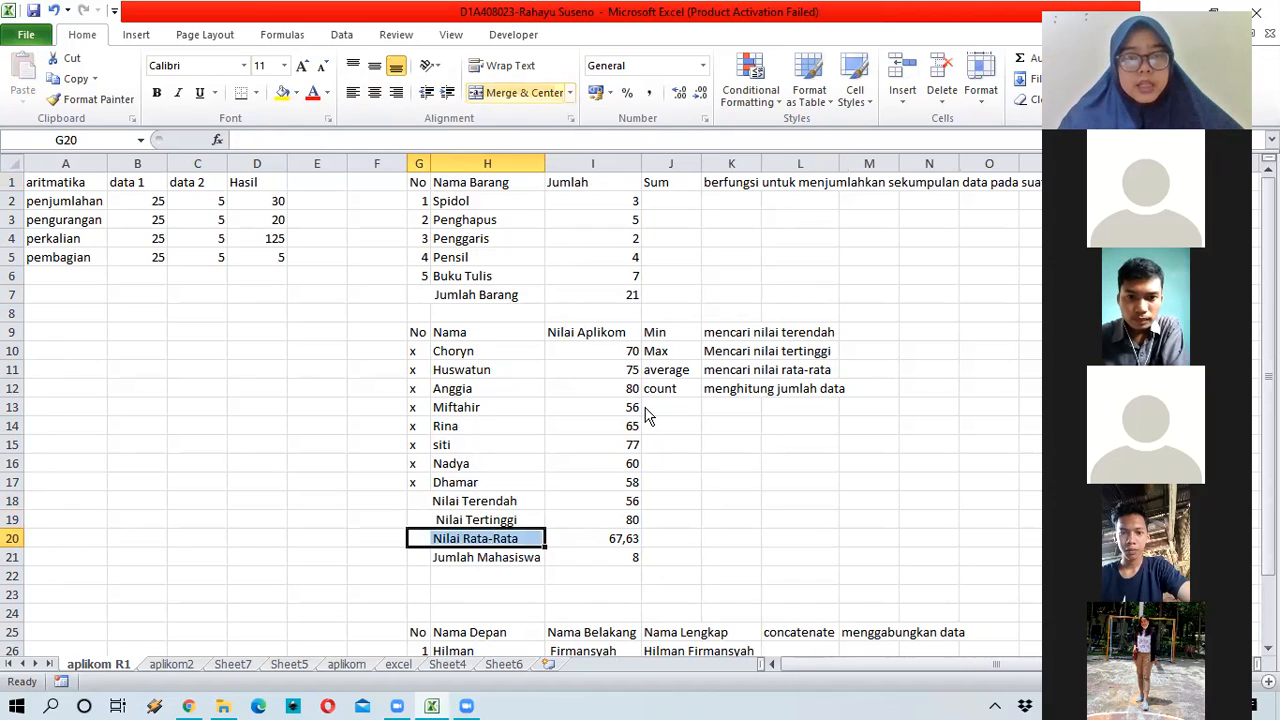
pyautogui.press('Return')
pyautogui.click(490, 557)
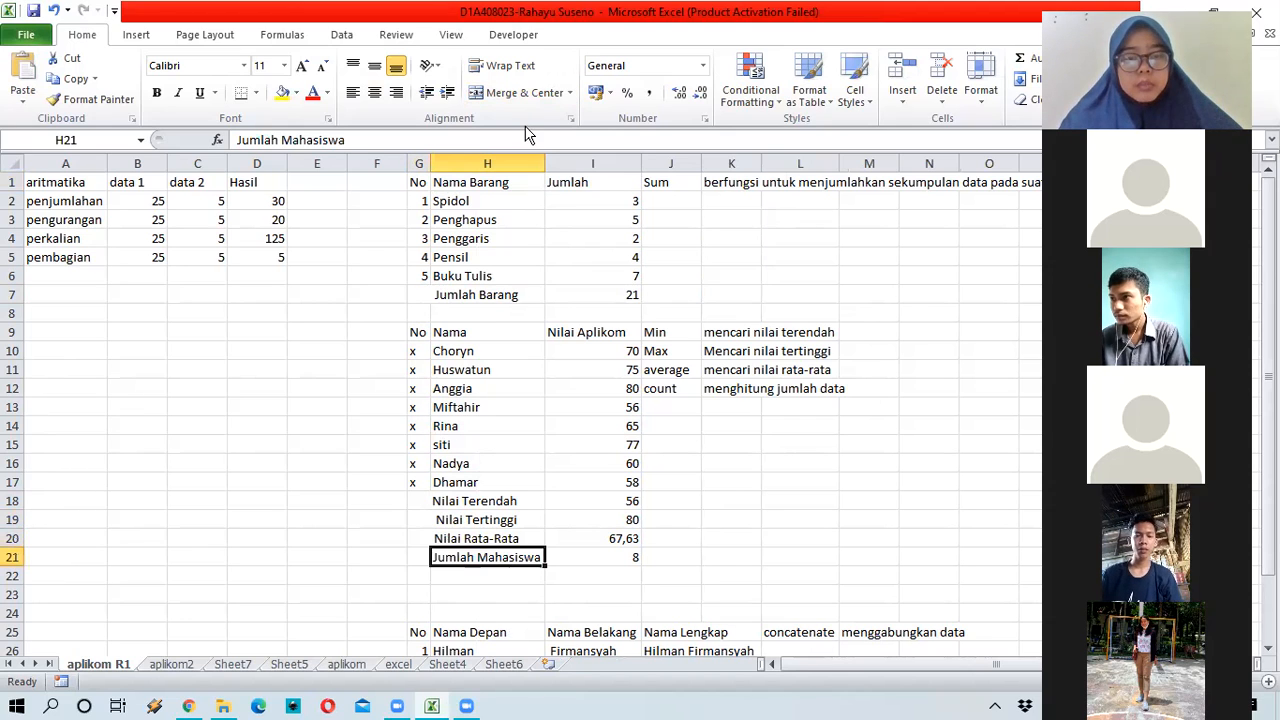
pyautogui.hotkey('shift', 'Left')
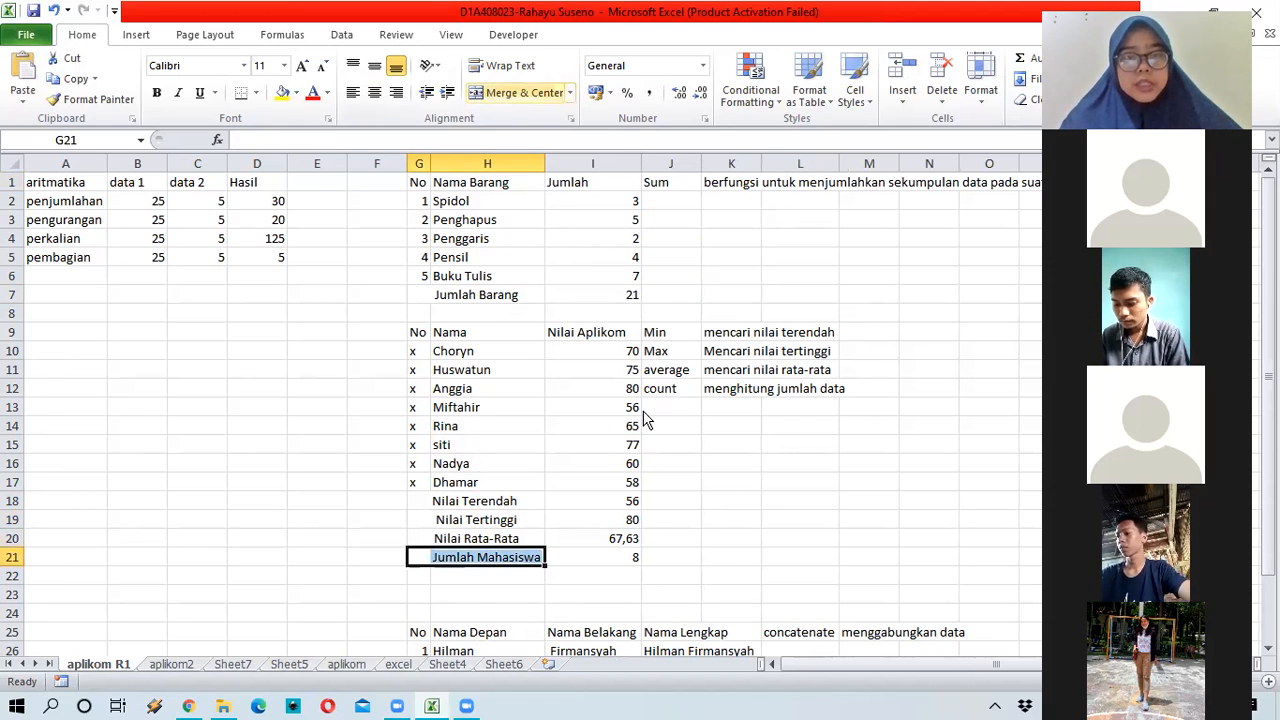
pyautogui.press('Return')
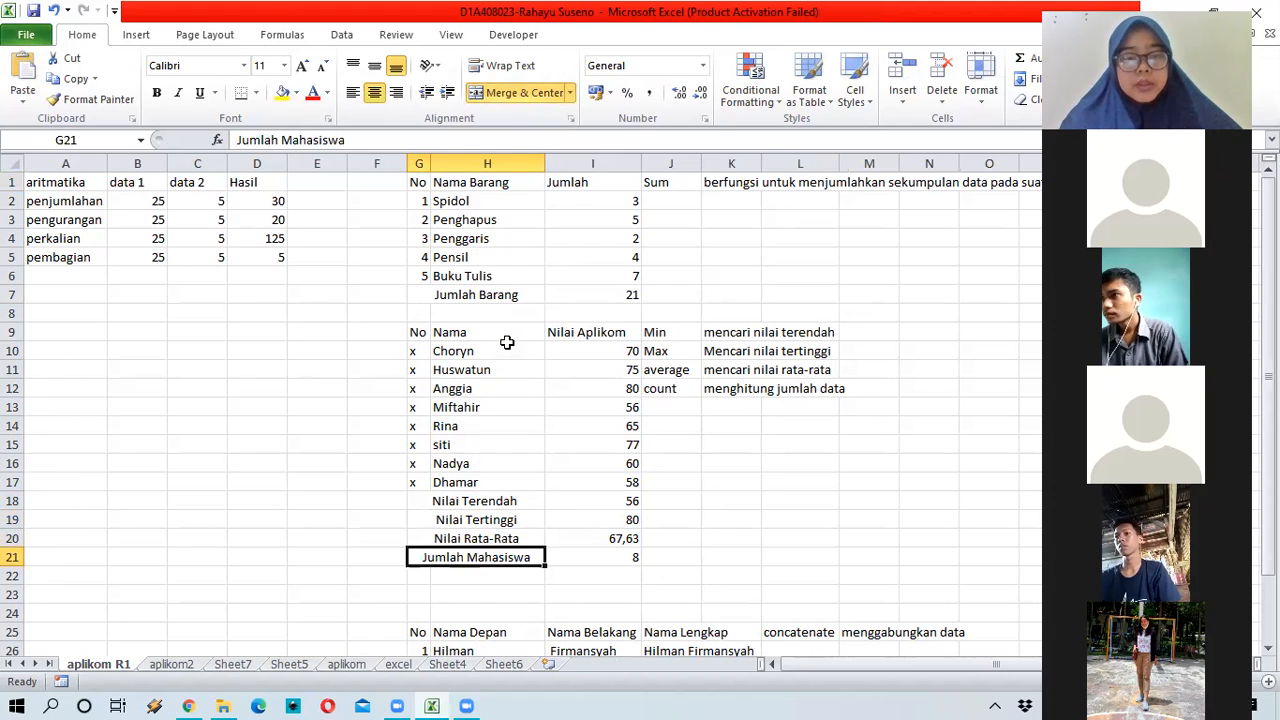
# Step: Move back up to the table's No header cell G9
pyautogui.press('Up')
pyautogui.press('Up')
pyautogui.press('Up')
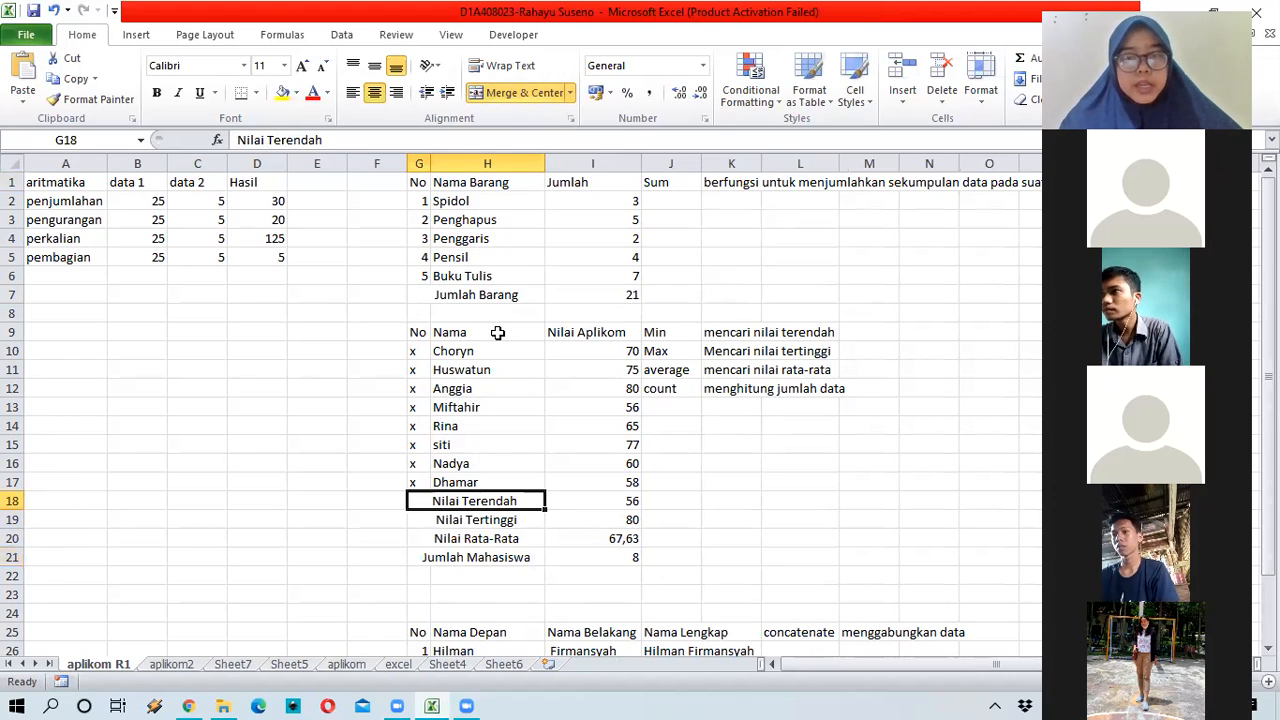
pyautogui.click(500, 351)
pyautogui.press('Up')
pyautogui.click(418, 334)
# Step: Apply All Borders to the Nilai Aplikom table G9:I21
pyautogui.moveTo(636, 554); pyautogui.dragTo(636, 557)
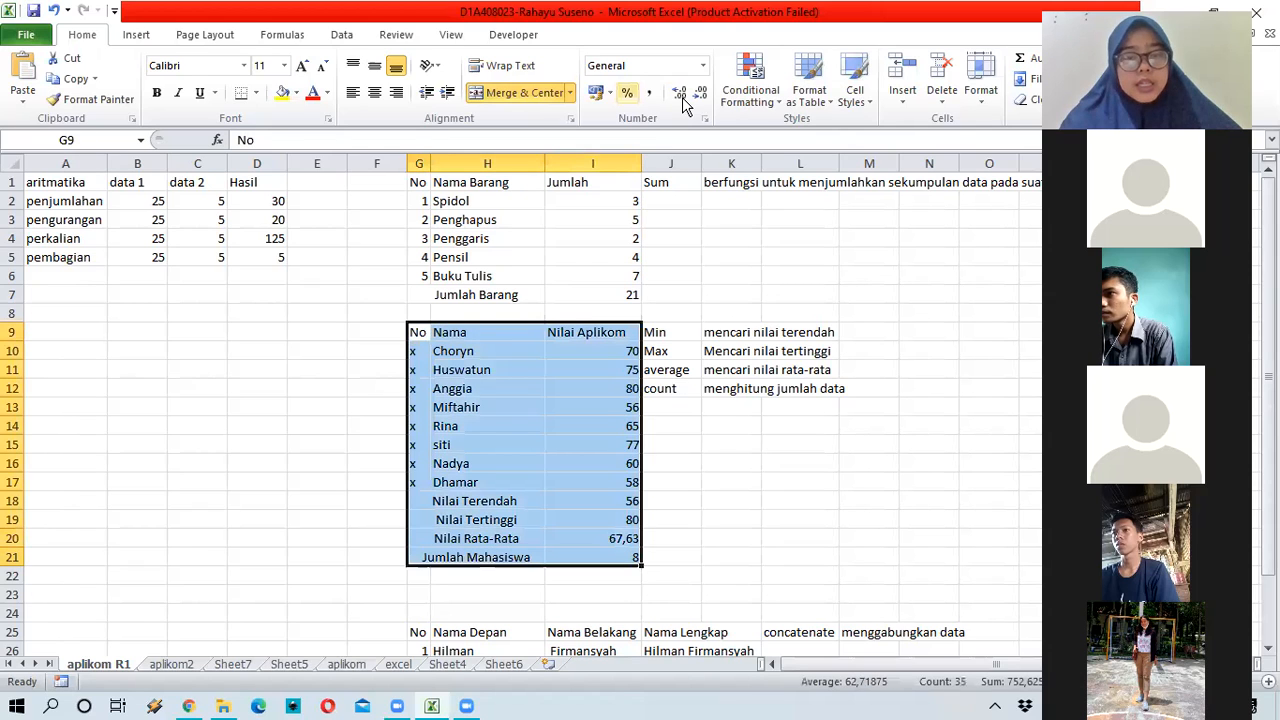
pyautogui.click(256, 94)
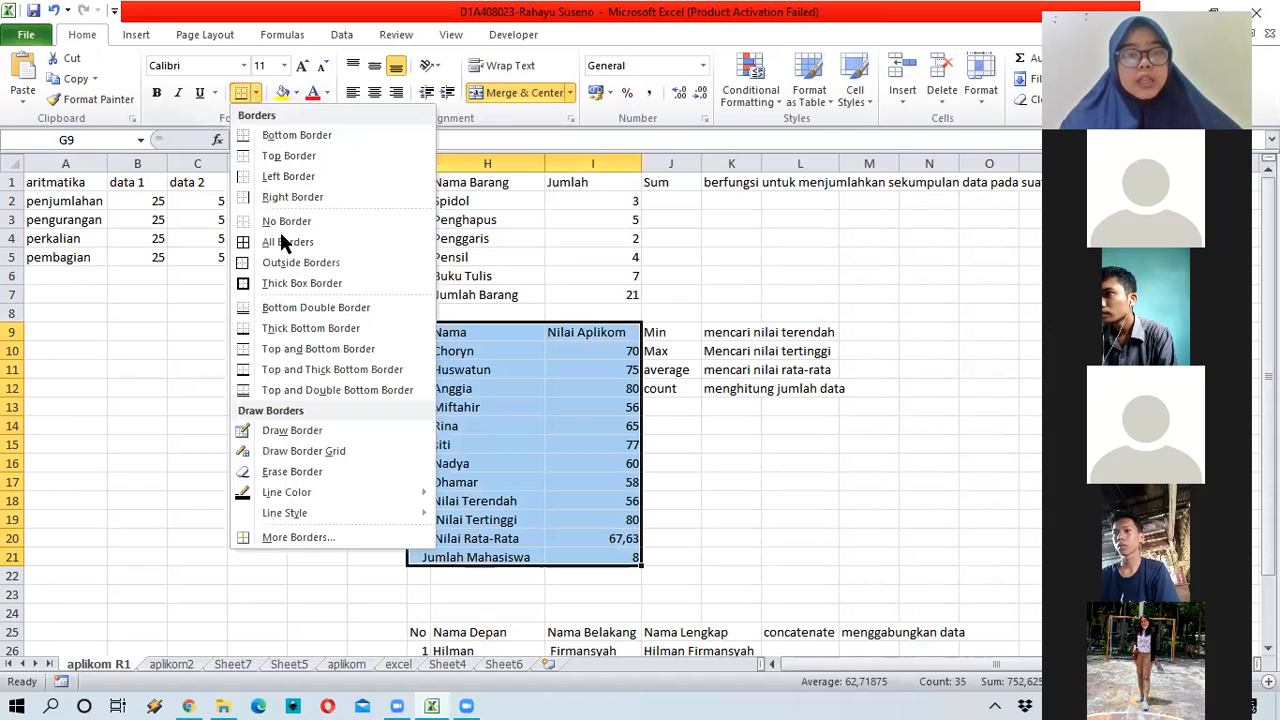
pyautogui.click(561, 436)
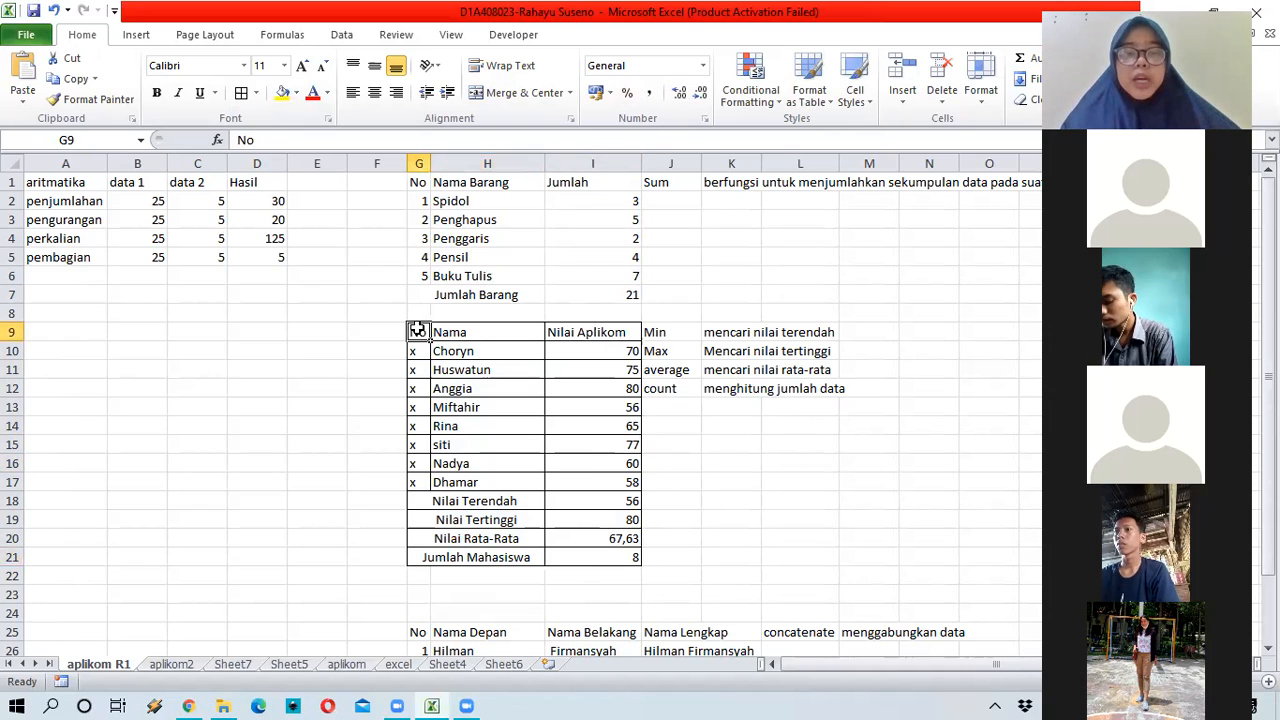
# Step: Inspect cells such as Rina and the 80 in I12, then reselect the whole table G9:I21
pyautogui.keyDown('shift'); pyautogui.click(604, 559); pyautogui.keyUp('shift')
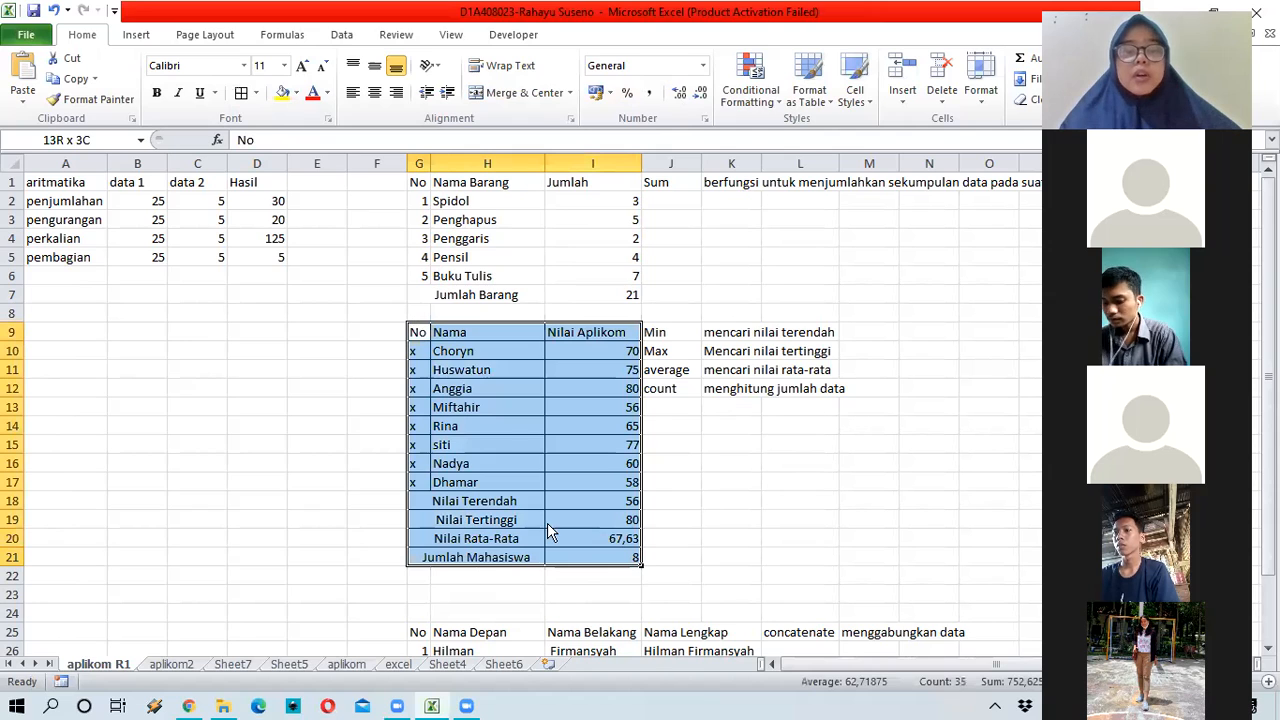
pyautogui.rightClick(545, 410)
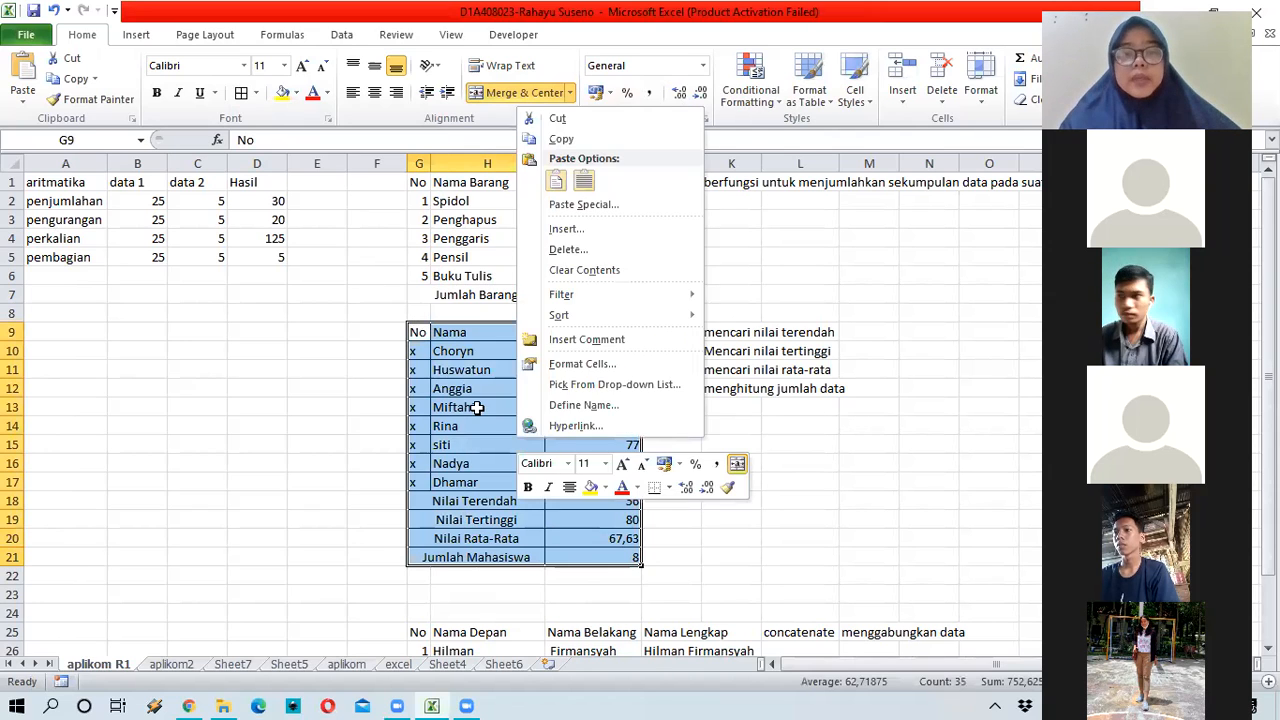
pyautogui.click(538, 408)
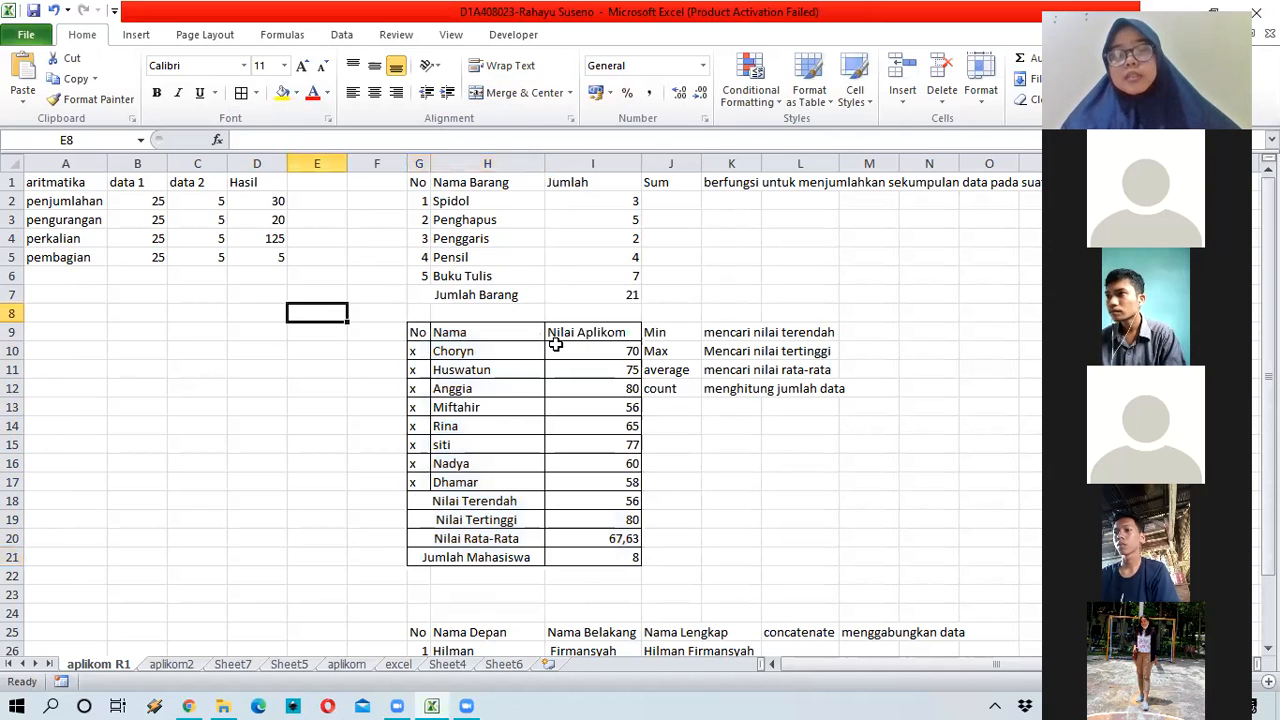
pyautogui.click(477, 425)
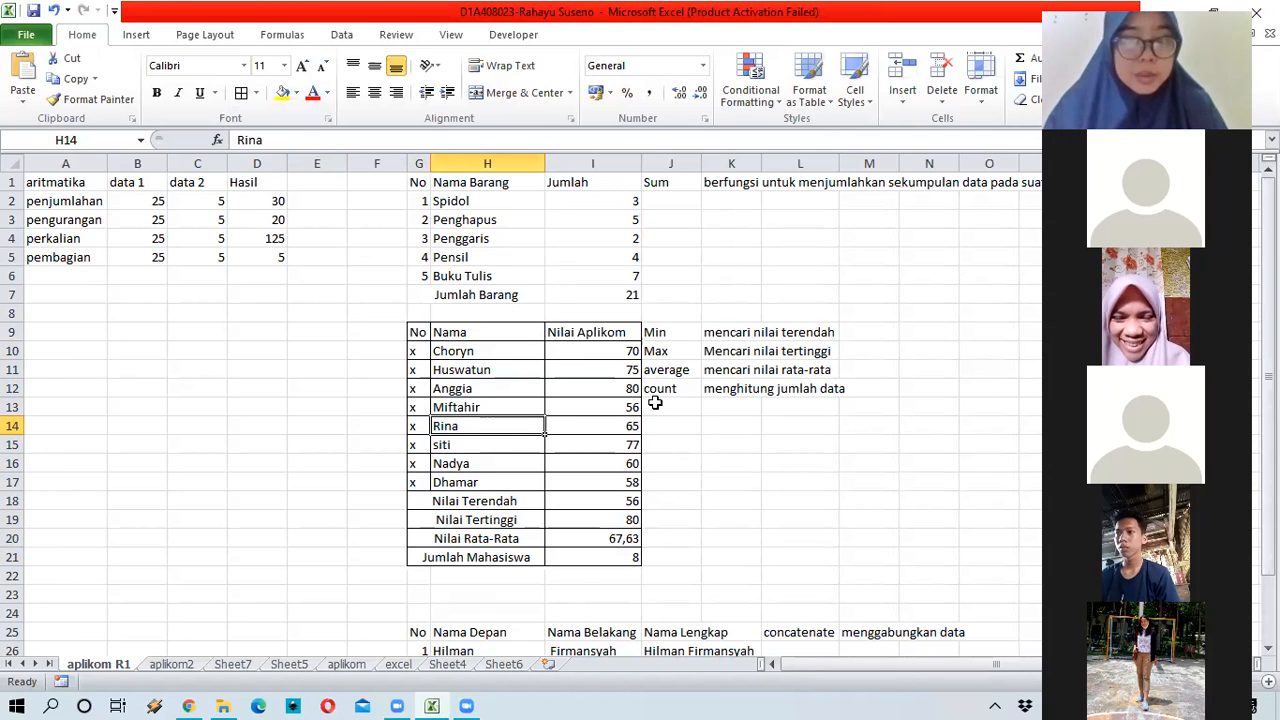
pyautogui.press('Right')
pyautogui.press('Right')
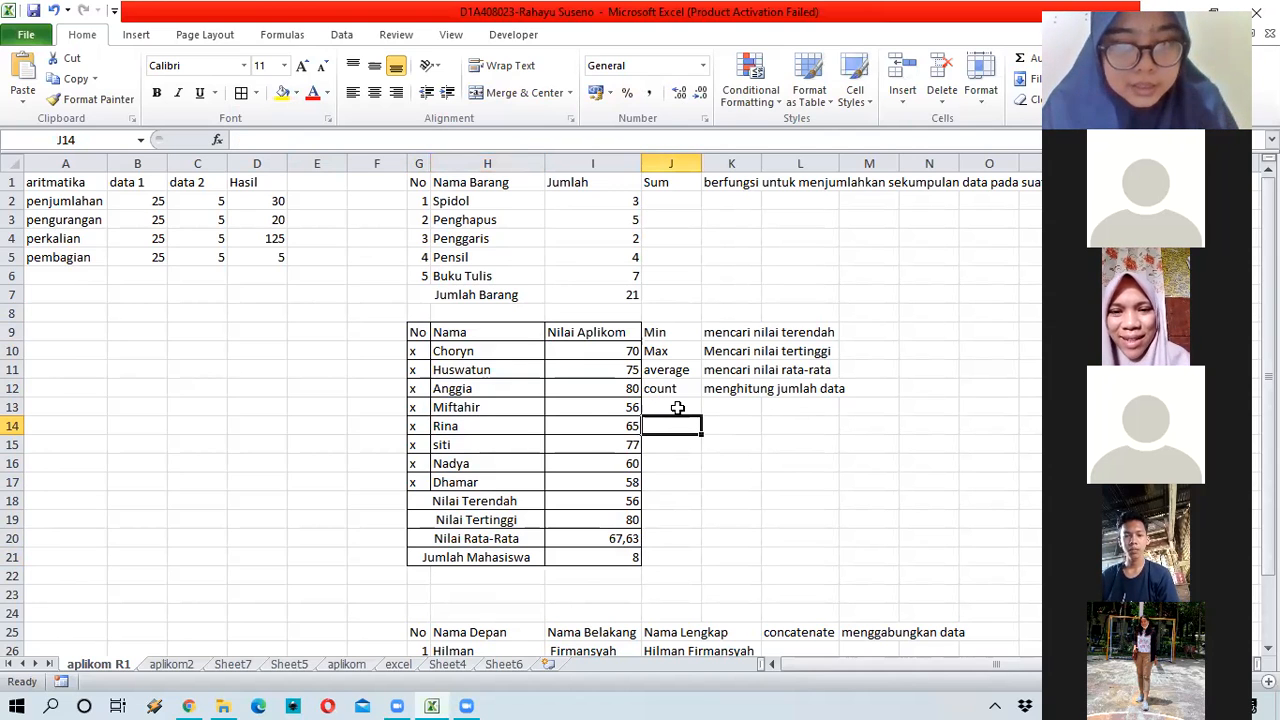
pyautogui.click(590, 394)
pyautogui.moveTo(416, 333); pyautogui.dragTo(634, 558)
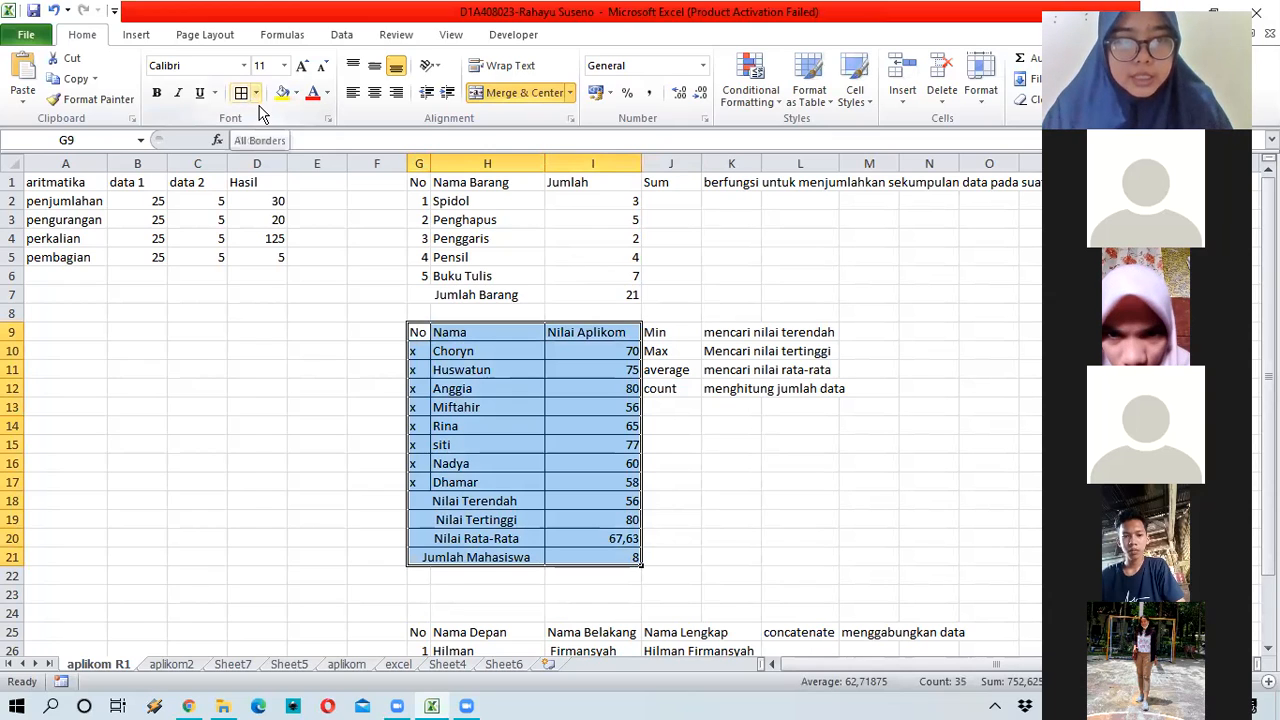
# Step: Remove all borders from the table, then undo to restore them
pyautogui.click(256, 93)
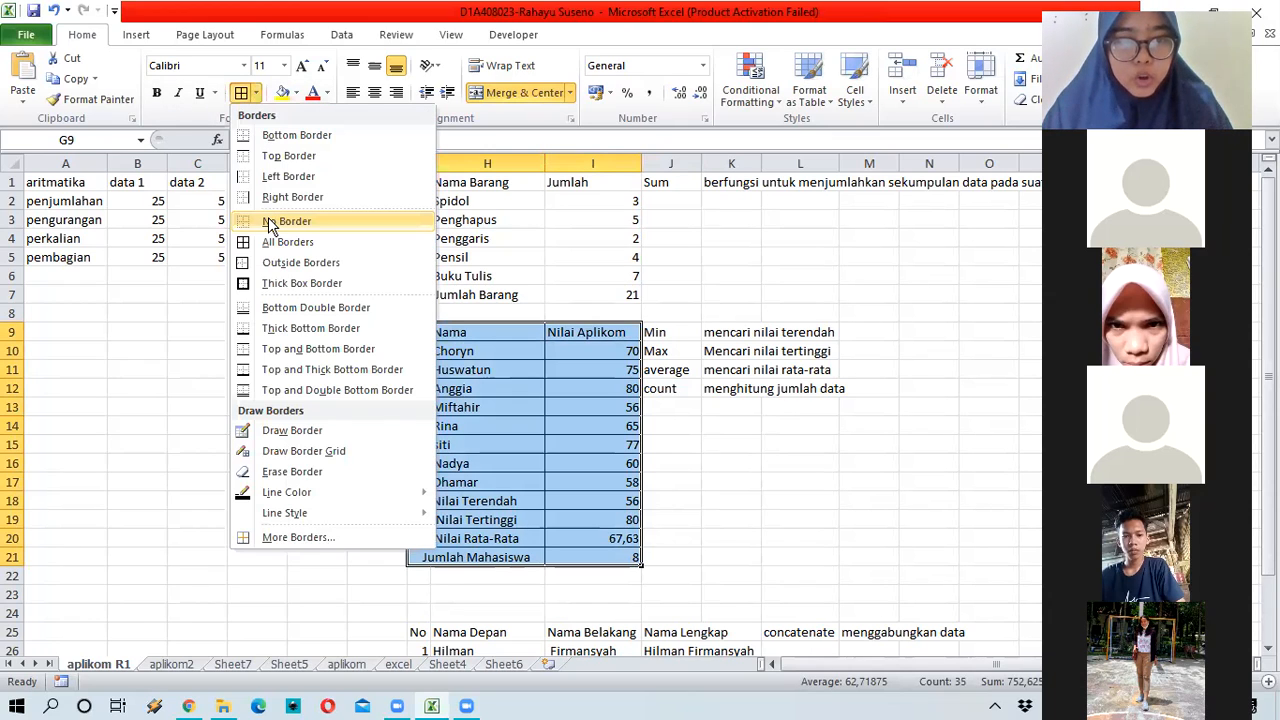
pyautogui.click(270, 222)
pyautogui.click(392, 442)
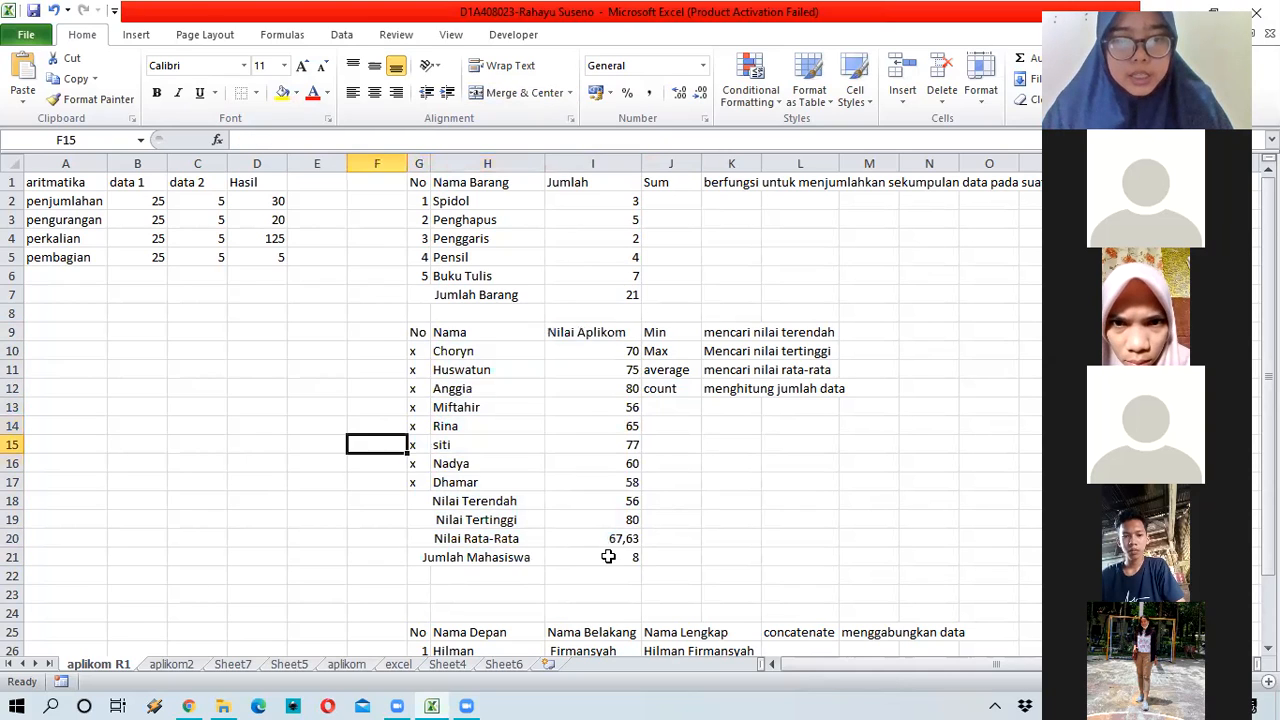
pyautogui.hotkey('ctrl', 'z')
# Step: Apply All Borders to every cell of G9:I21
pyautogui.click(256, 92)
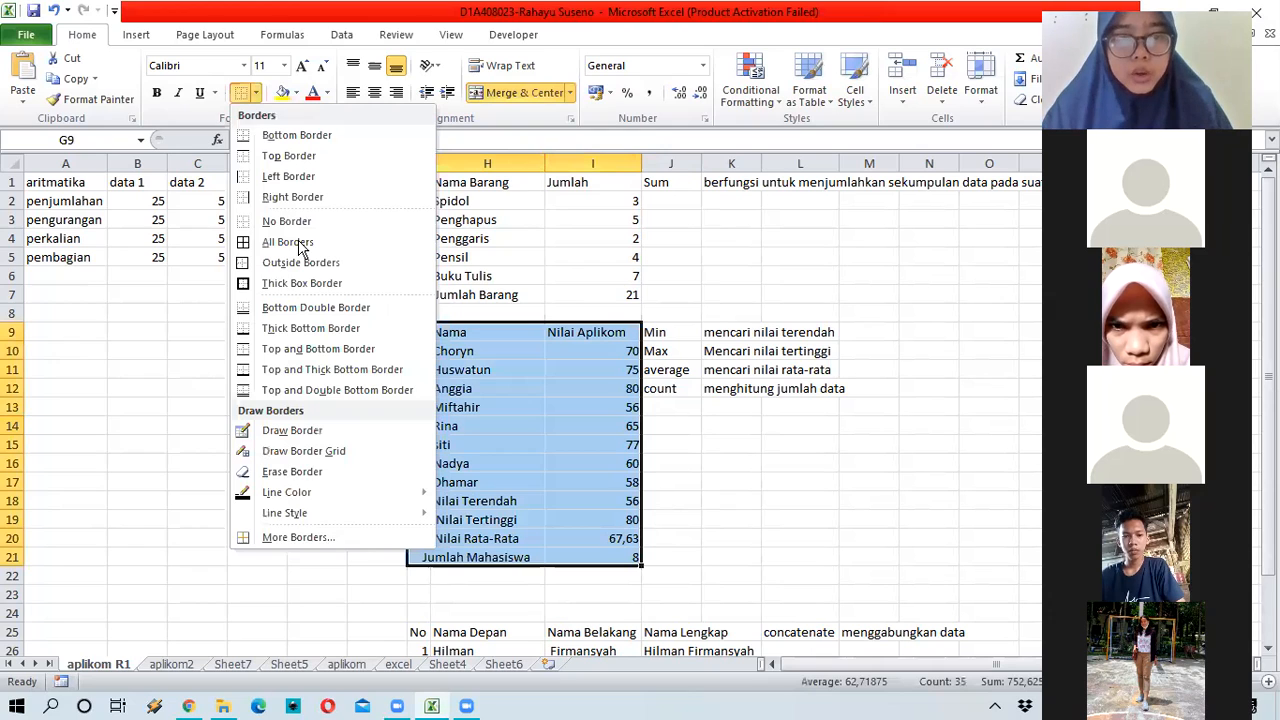
pyautogui.click(297, 242)
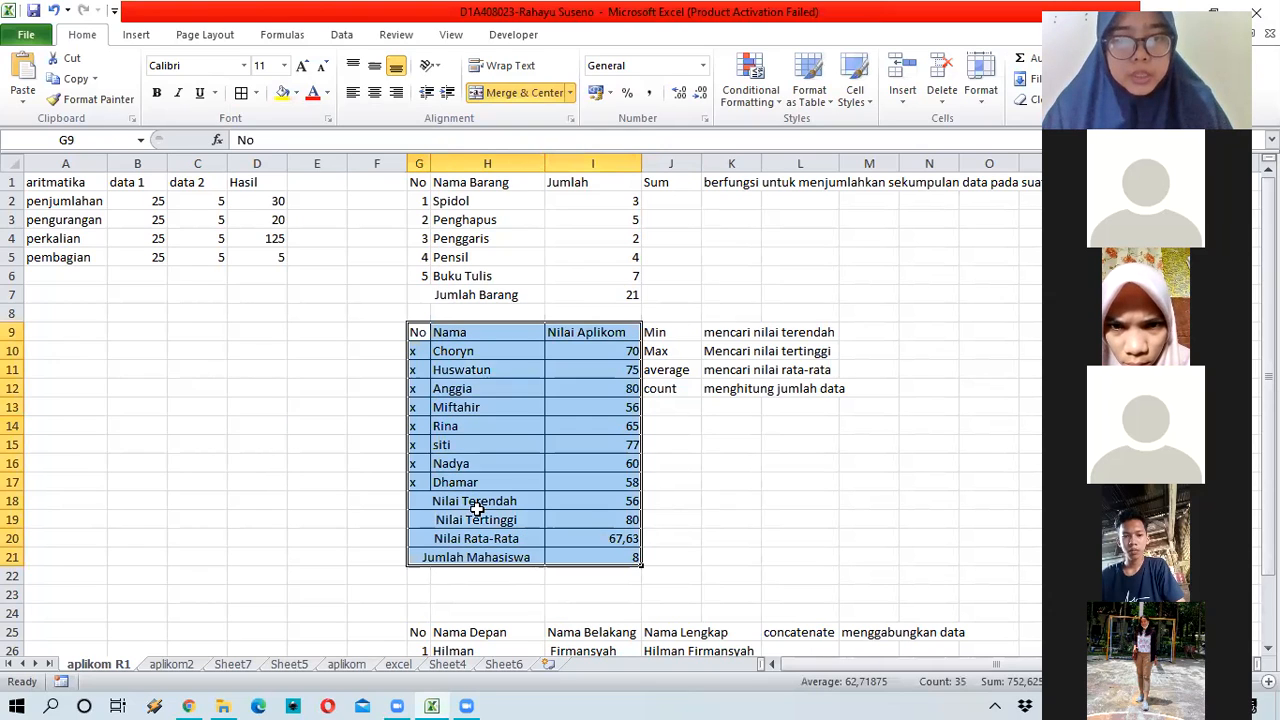
pyautogui.click(256, 93)
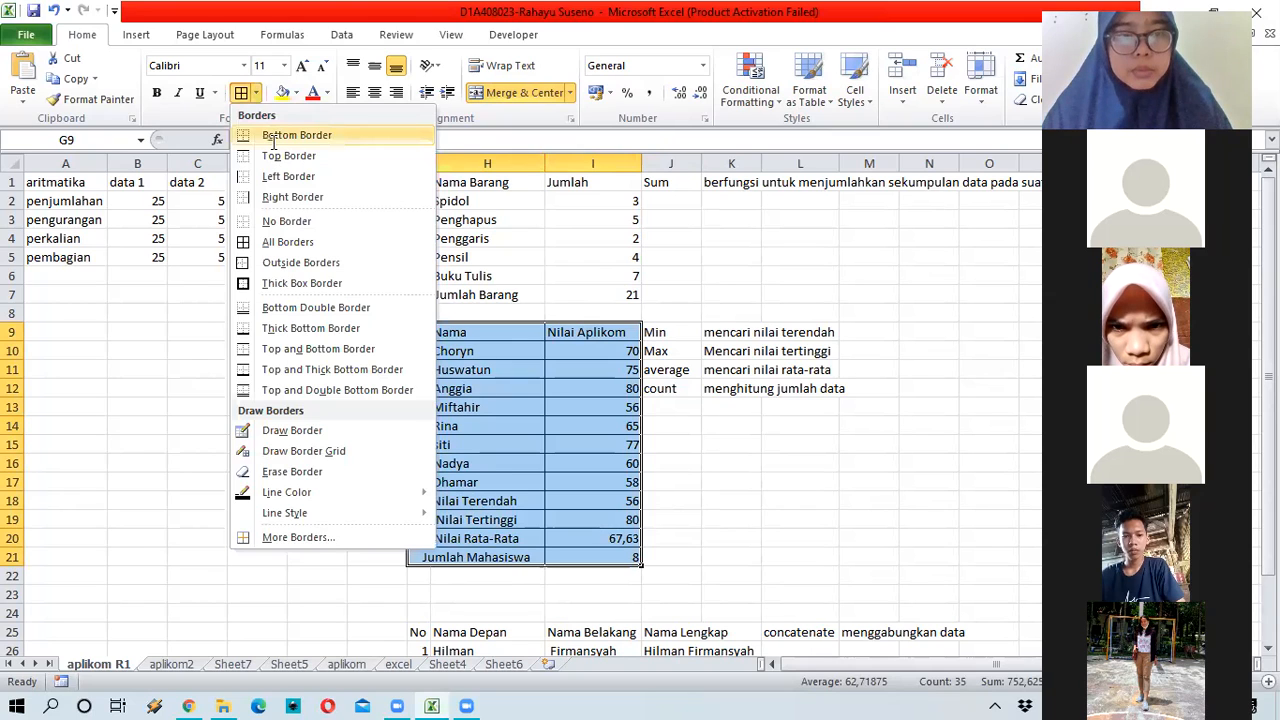
pyautogui.click(255, 95)
# Step: Add a thick box border around the table, then reapply All Borders to G9:I21
pyautogui.click(256, 93)
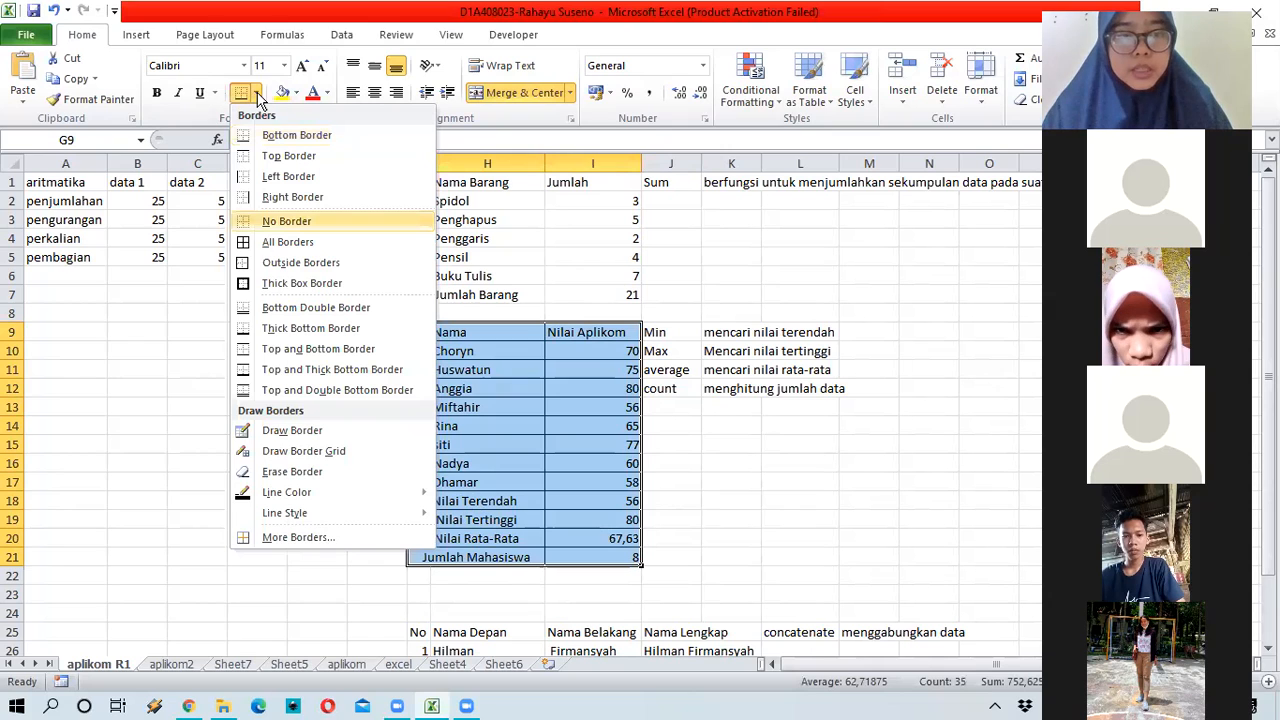
pyautogui.click(305, 283)
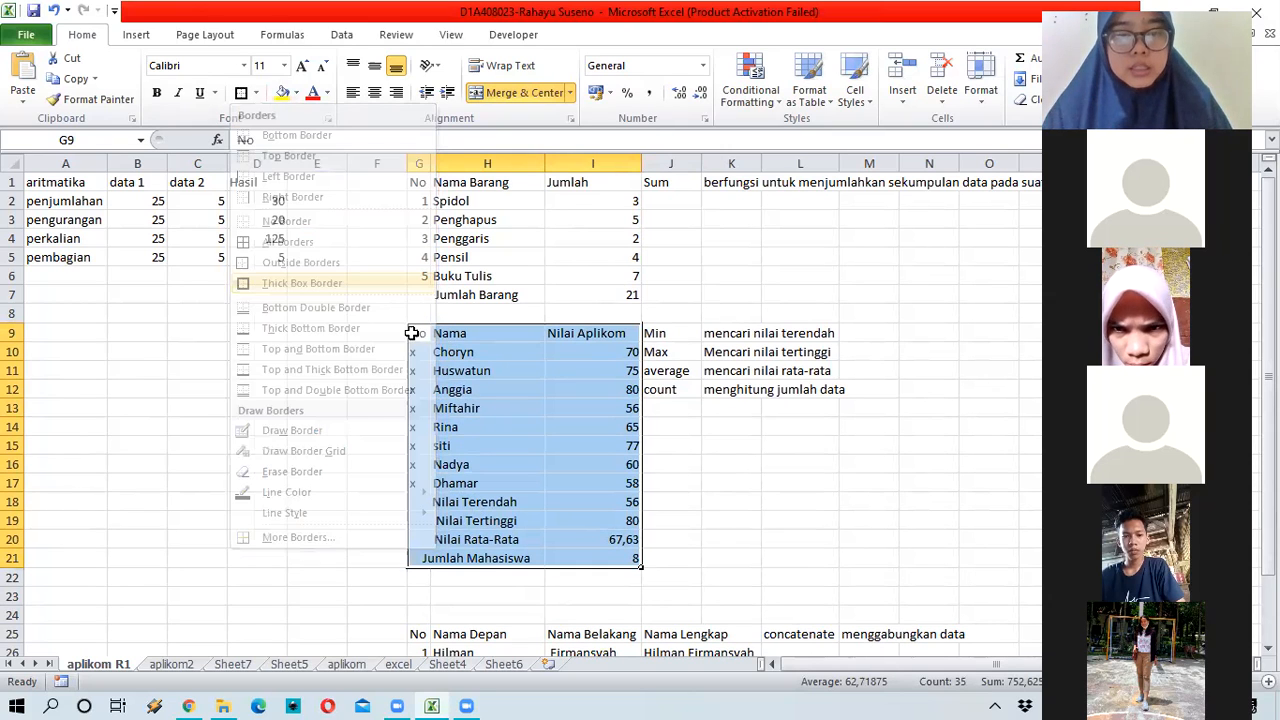
pyautogui.click(470, 408)
pyautogui.moveTo(418, 333); pyautogui.dragTo(590, 556)
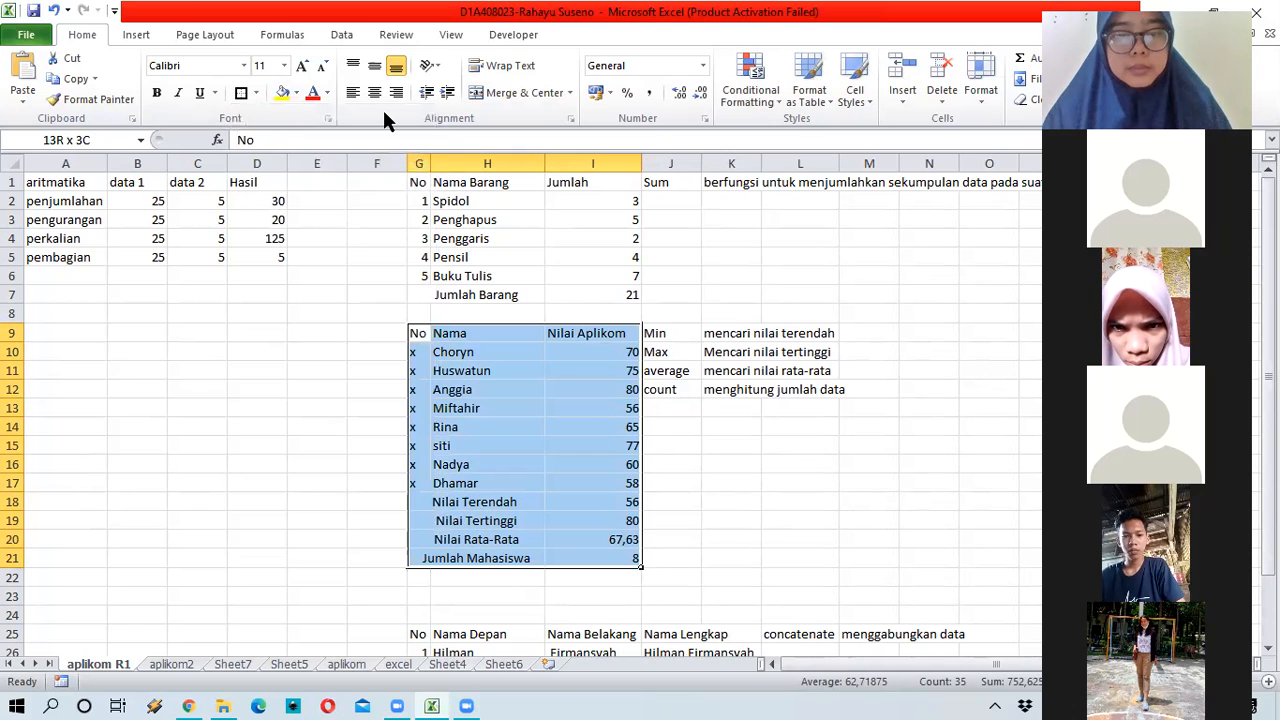
pyautogui.click(256, 92)
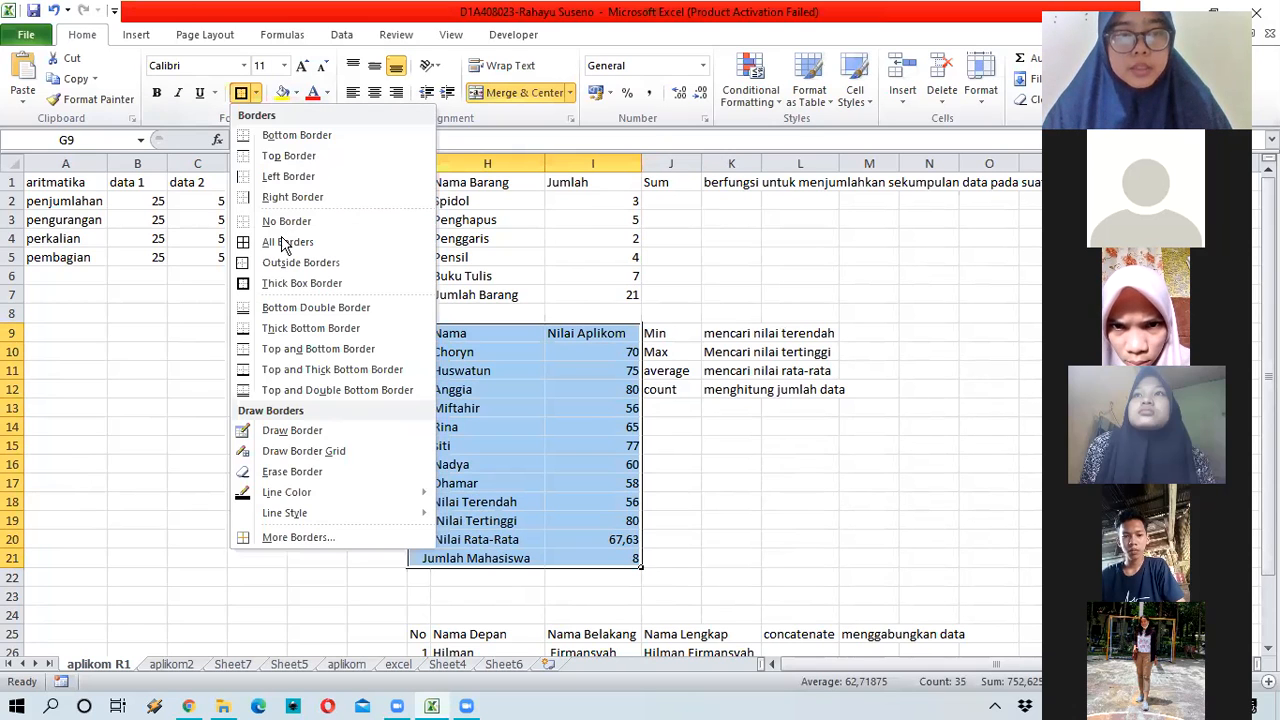
pyautogui.click(285, 242)
# Step: Choose a dash-dot-dot line style for drawing borders
pyautogui.click(256, 92)
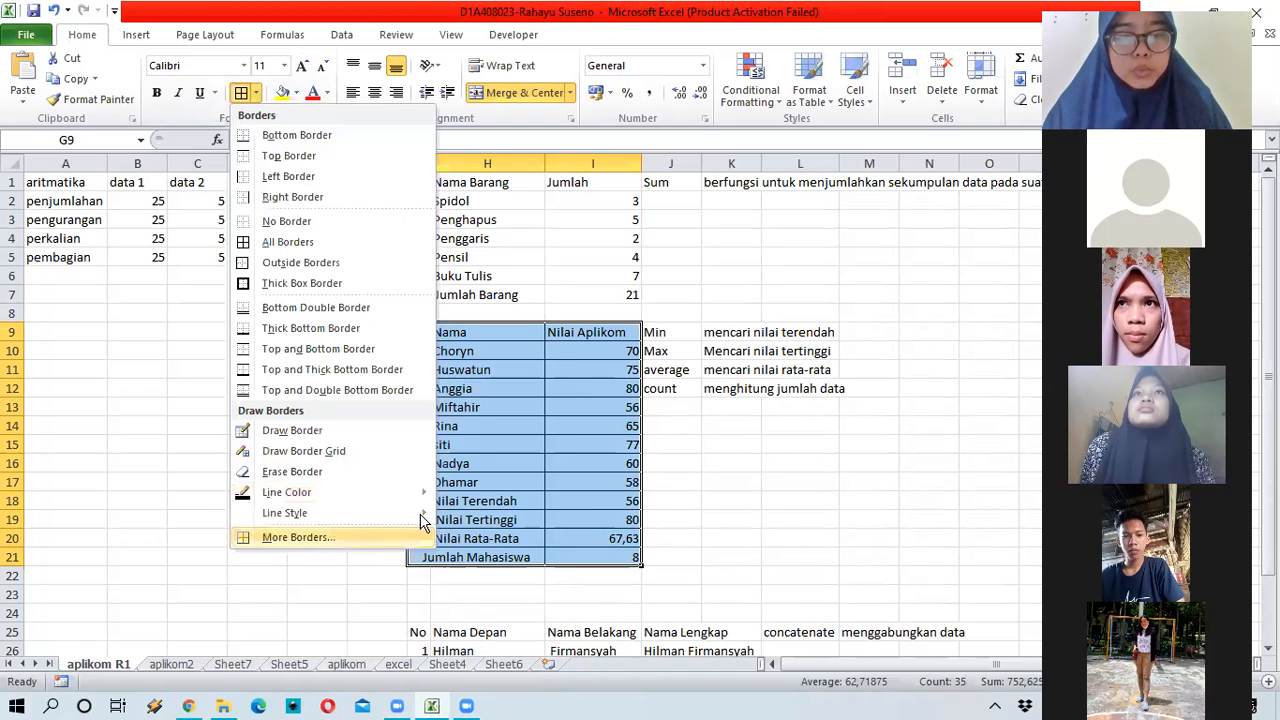
pyautogui.moveTo(400, 512)
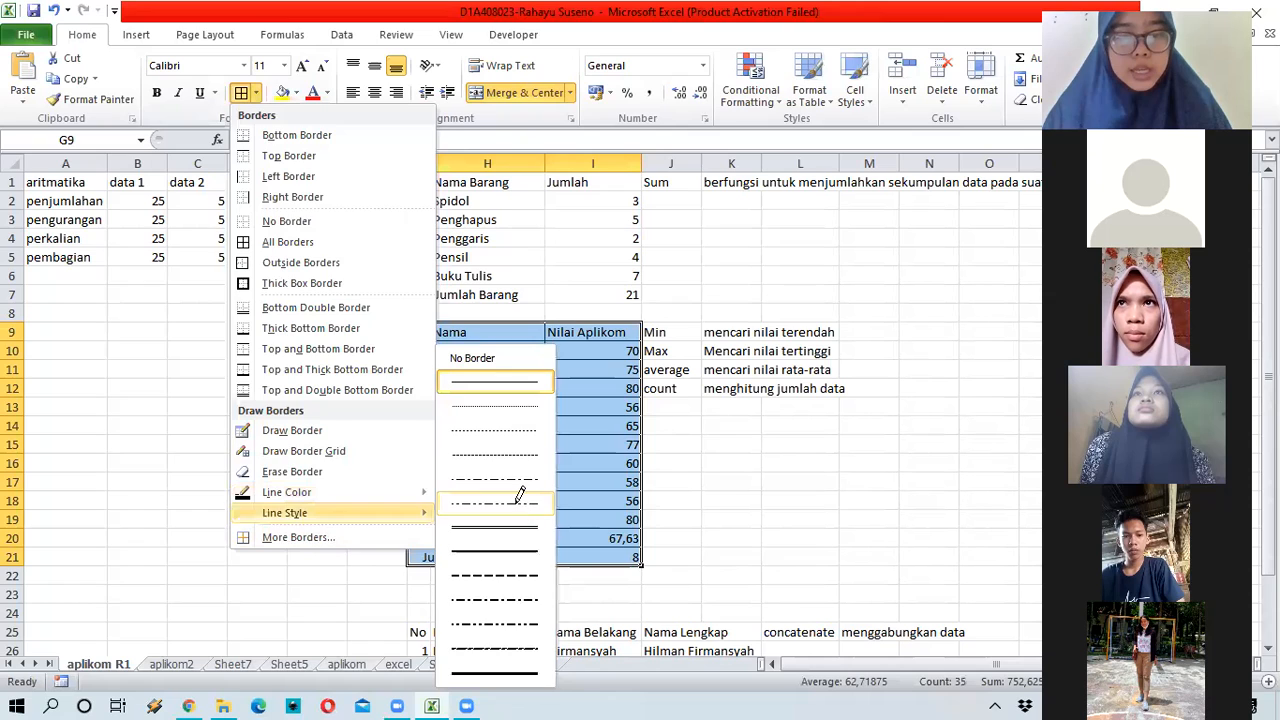
pyautogui.click(519, 494)
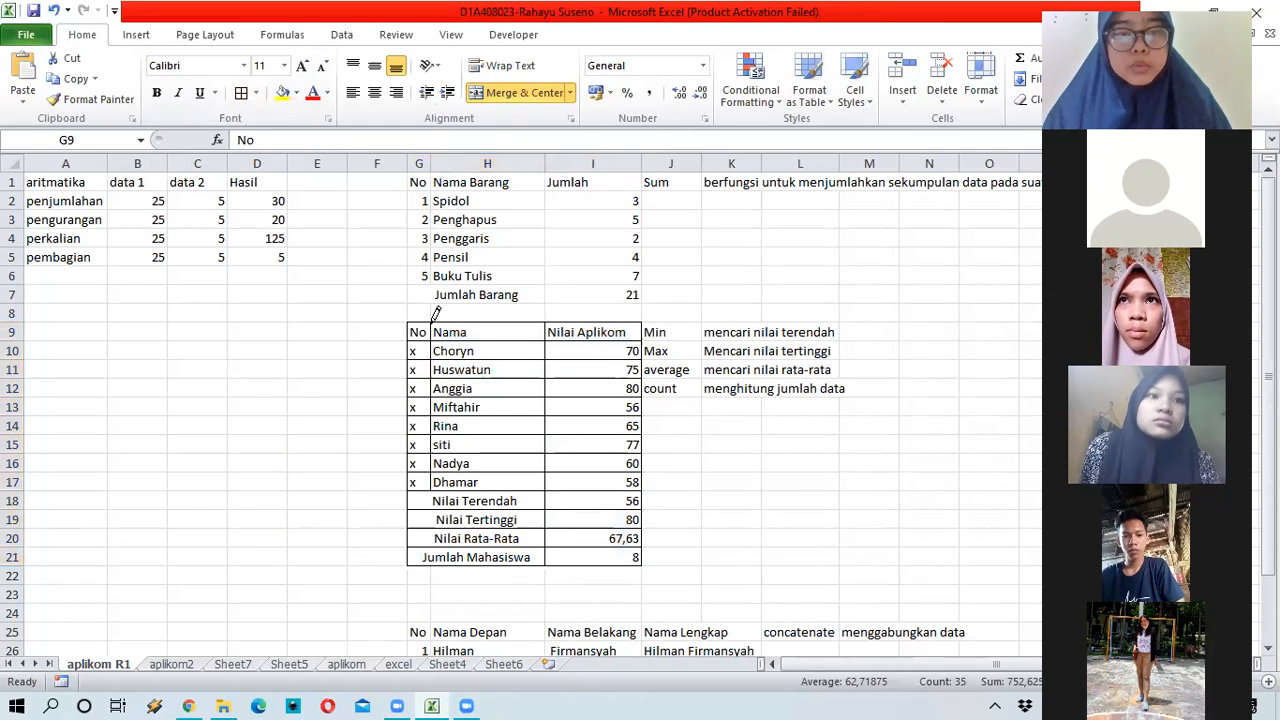
# Step: Draw a dashed border piece in row 8, then set the line style to none and undo it
pyautogui.click(431, 312)
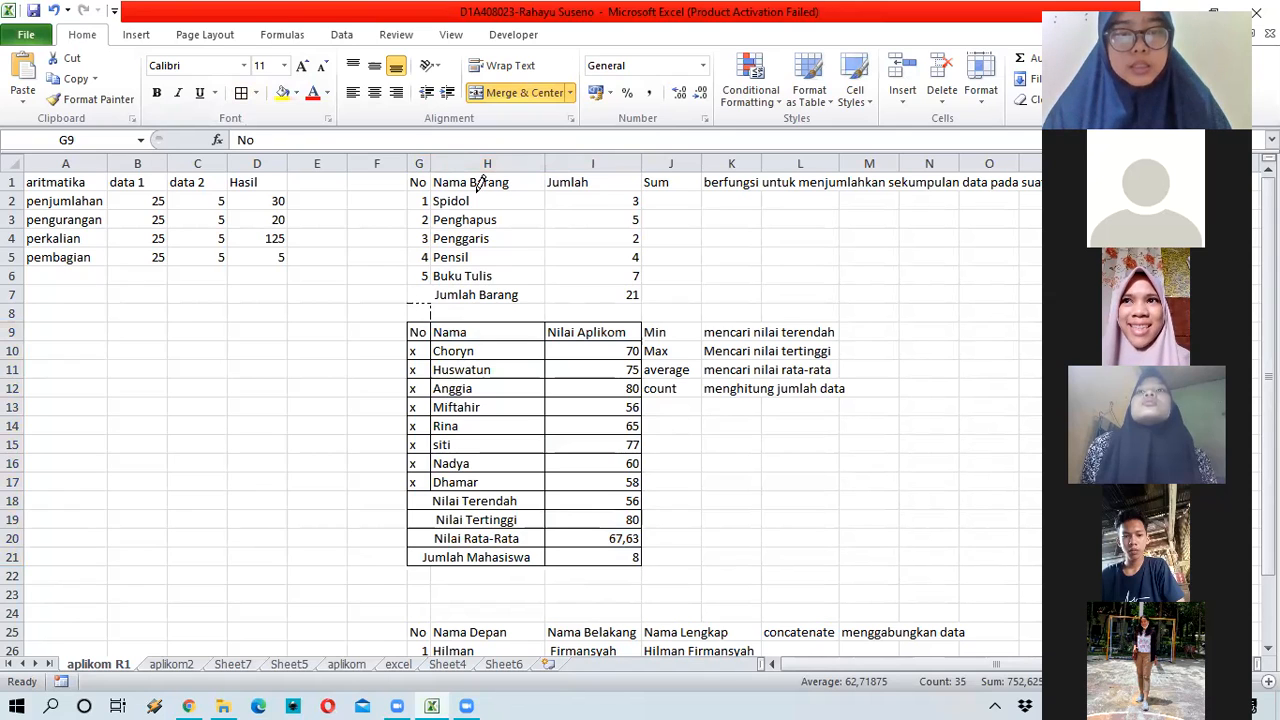
pyautogui.click(256, 93)
pyautogui.moveTo(351, 517)
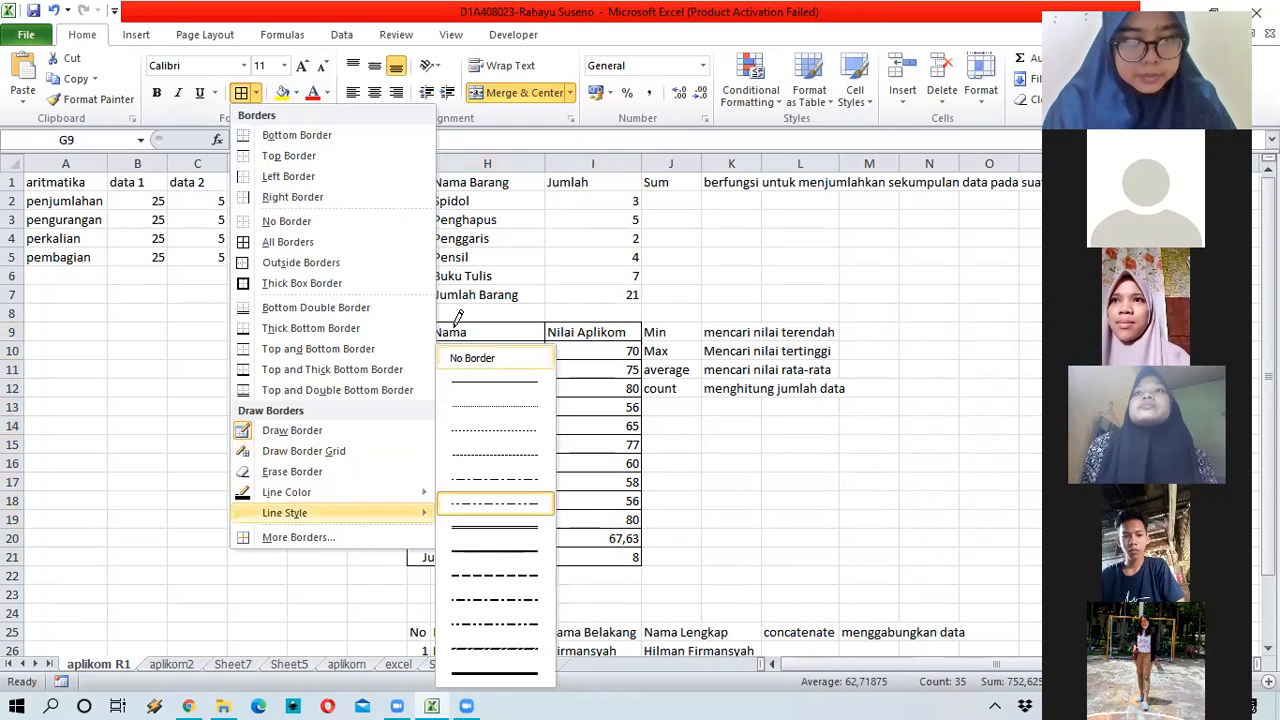
pyautogui.click(243, 94)
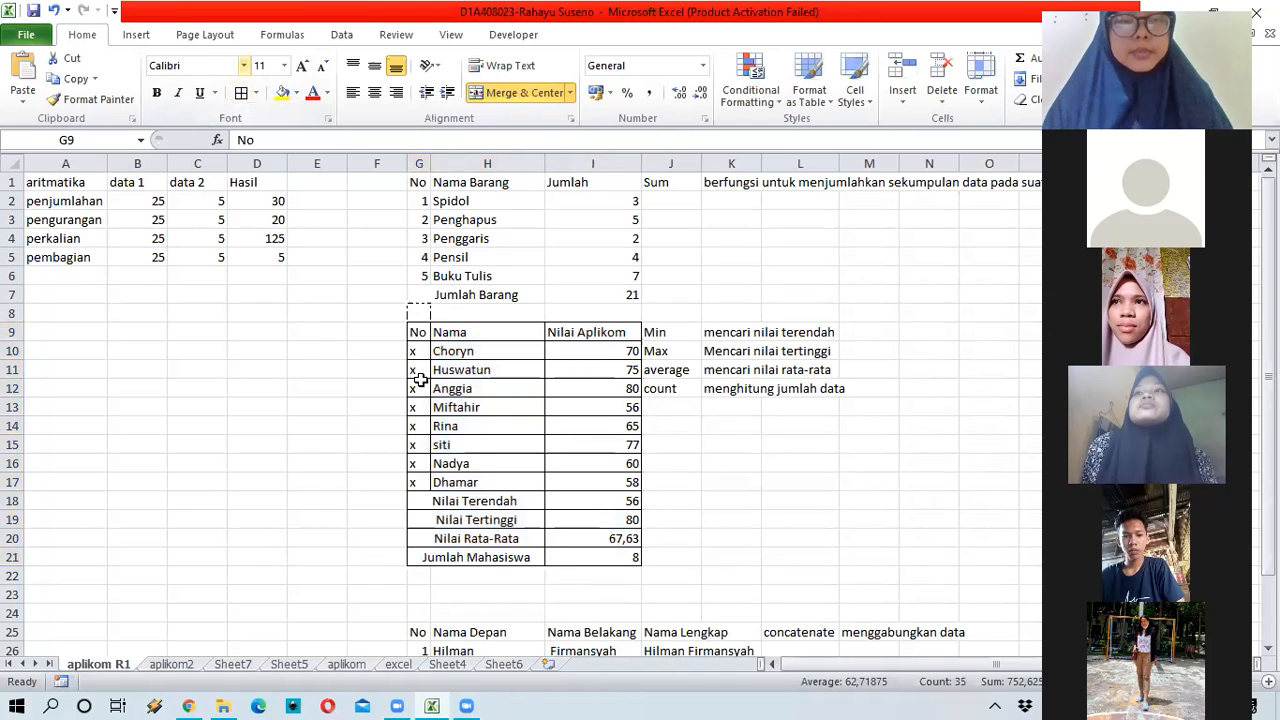
pyautogui.hotkey('ctrl', 'z')
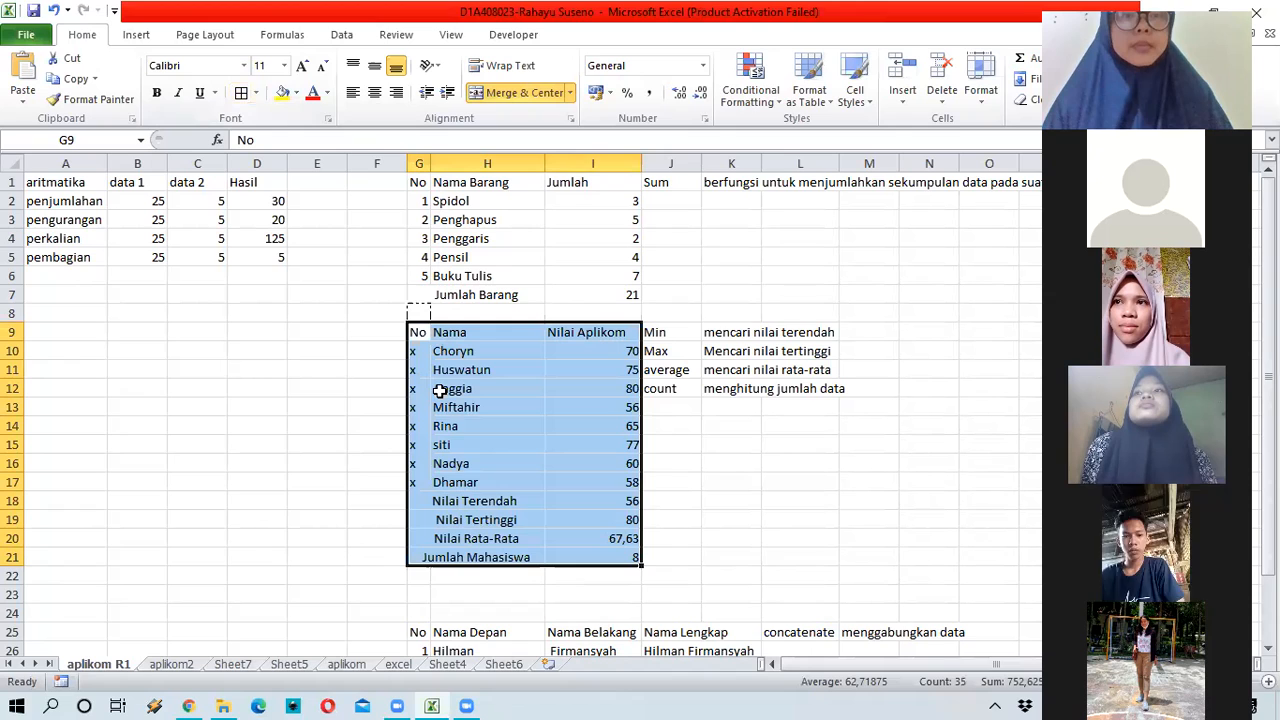
pyautogui.click(417, 313)
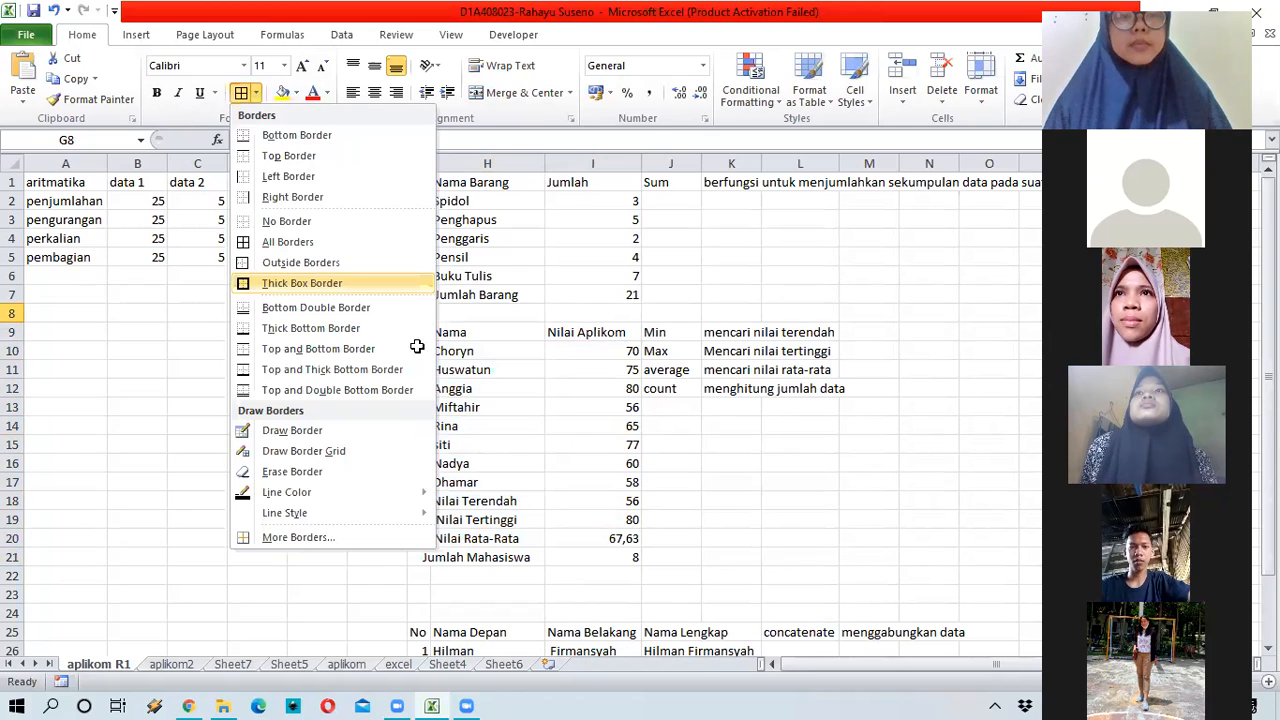
# Step: Fill the whole Nilai Aplikom table G9:I21 with yellow
pyautogui.click(422, 332)
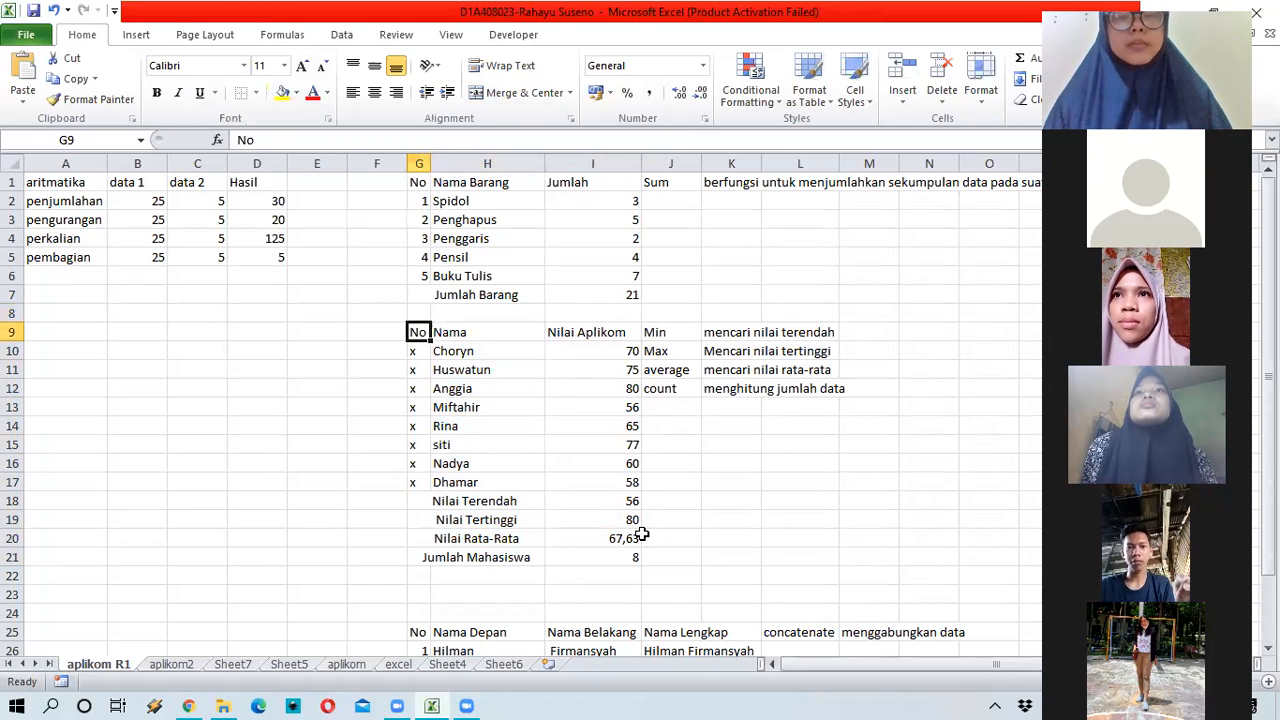
pyautogui.moveTo(422, 332); pyautogui.dragTo(629, 558)
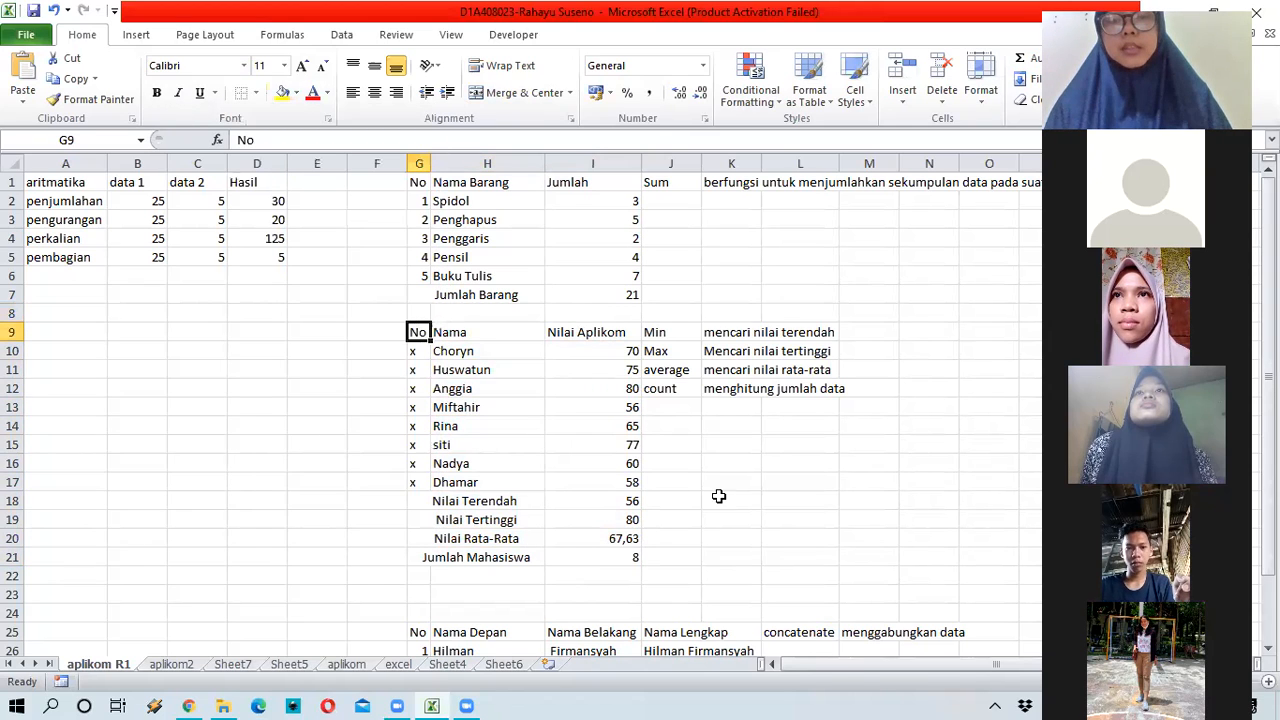
pyautogui.click(284, 97)
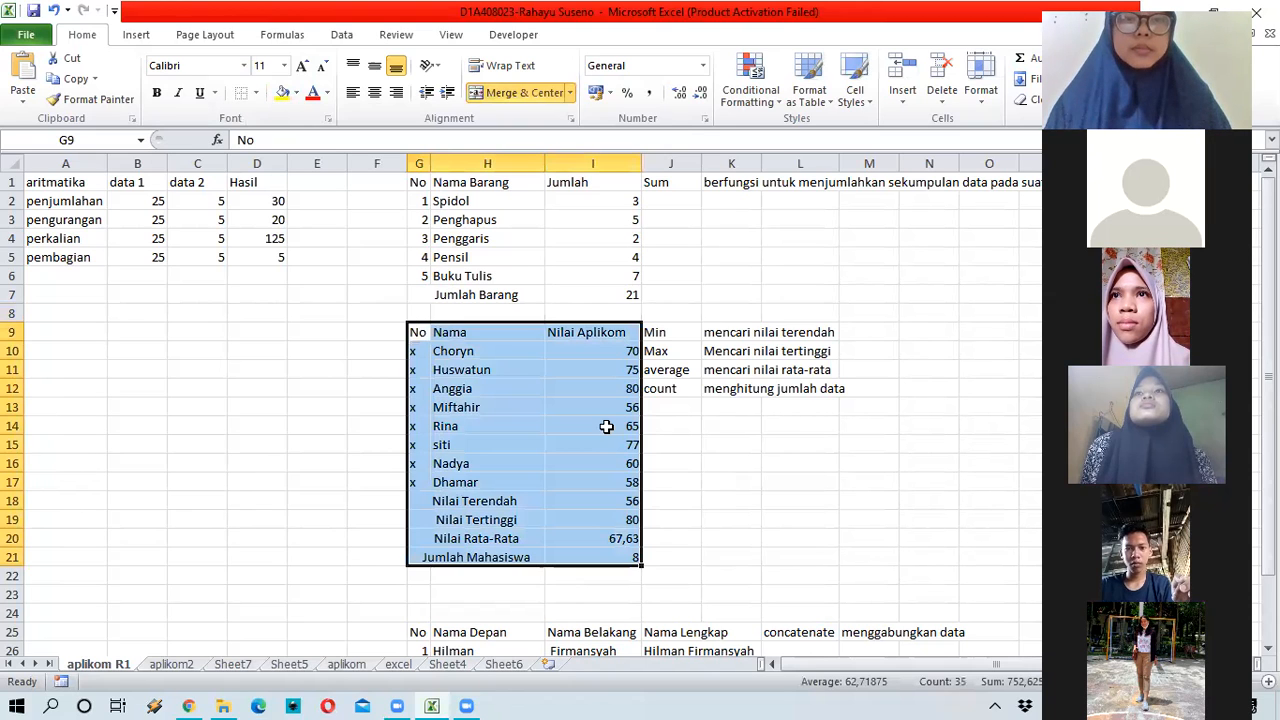
pyautogui.click(702, 438)
pyautogui.click(622, 412)
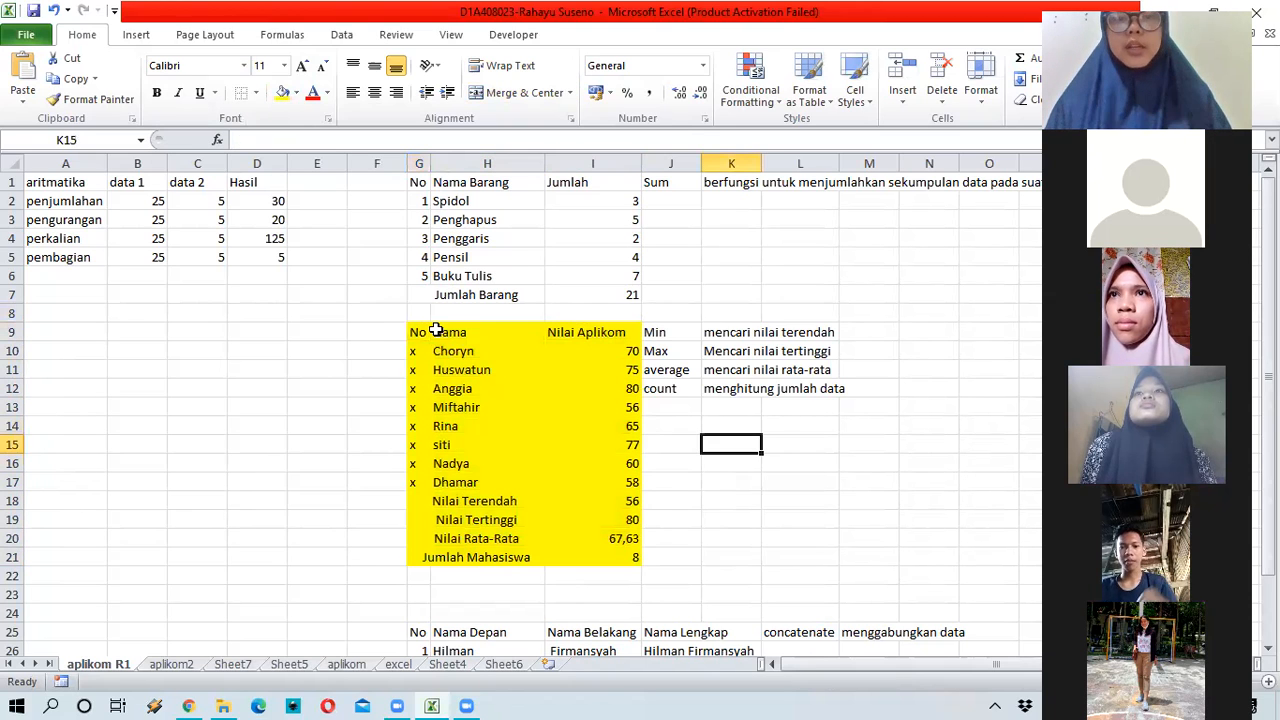
pyautogui.click(648, 481)
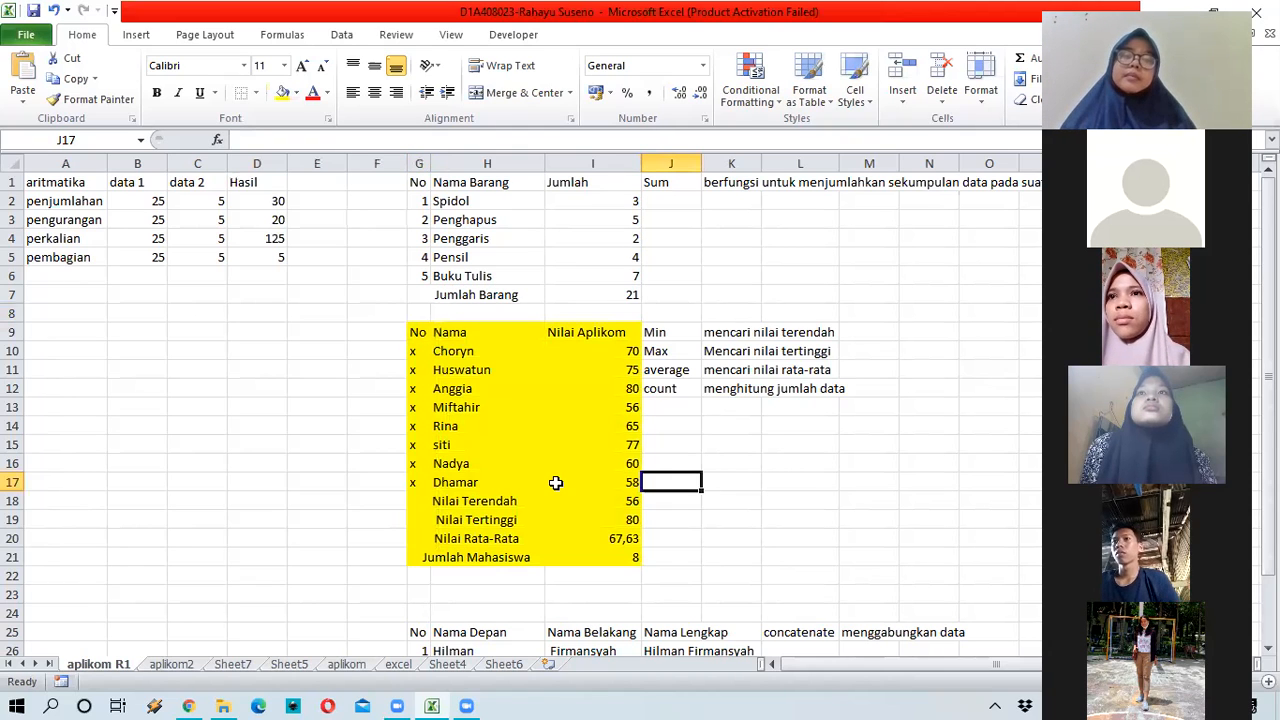
pyautogui.click(530, 314)
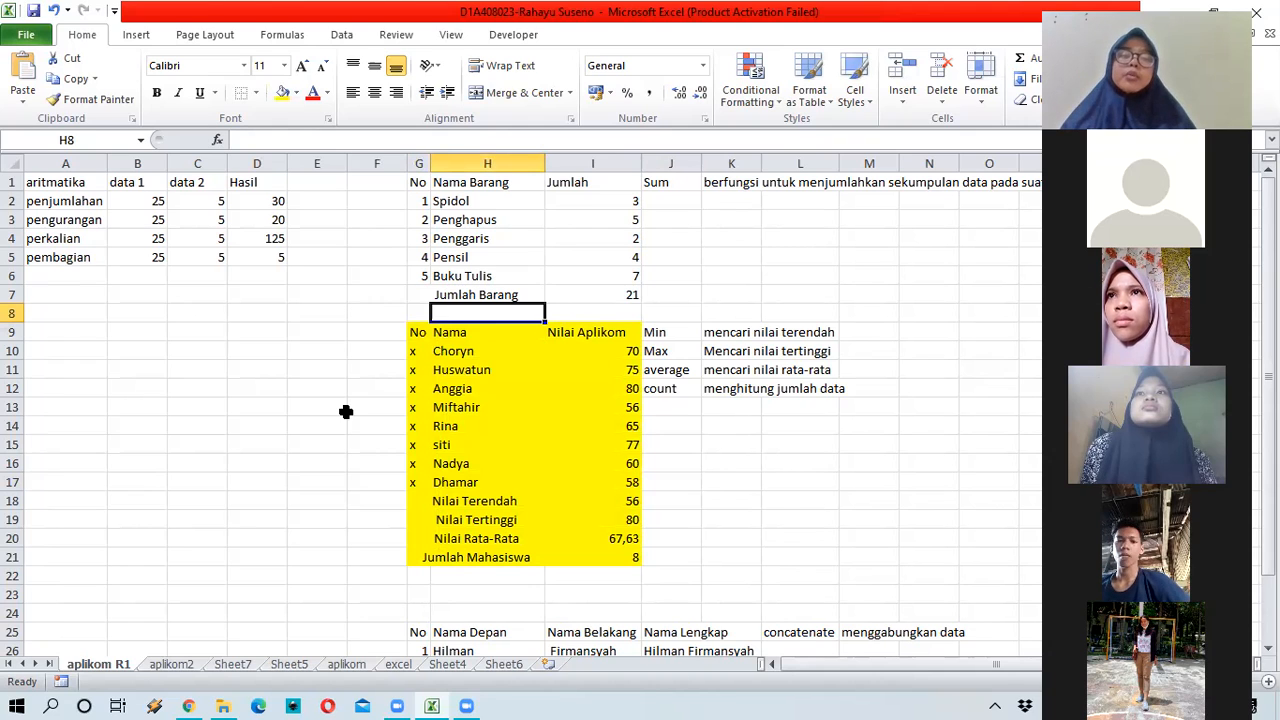
pyautogui.press('Down')
pyautogui.press('Down')
pyautogui.press('Down')
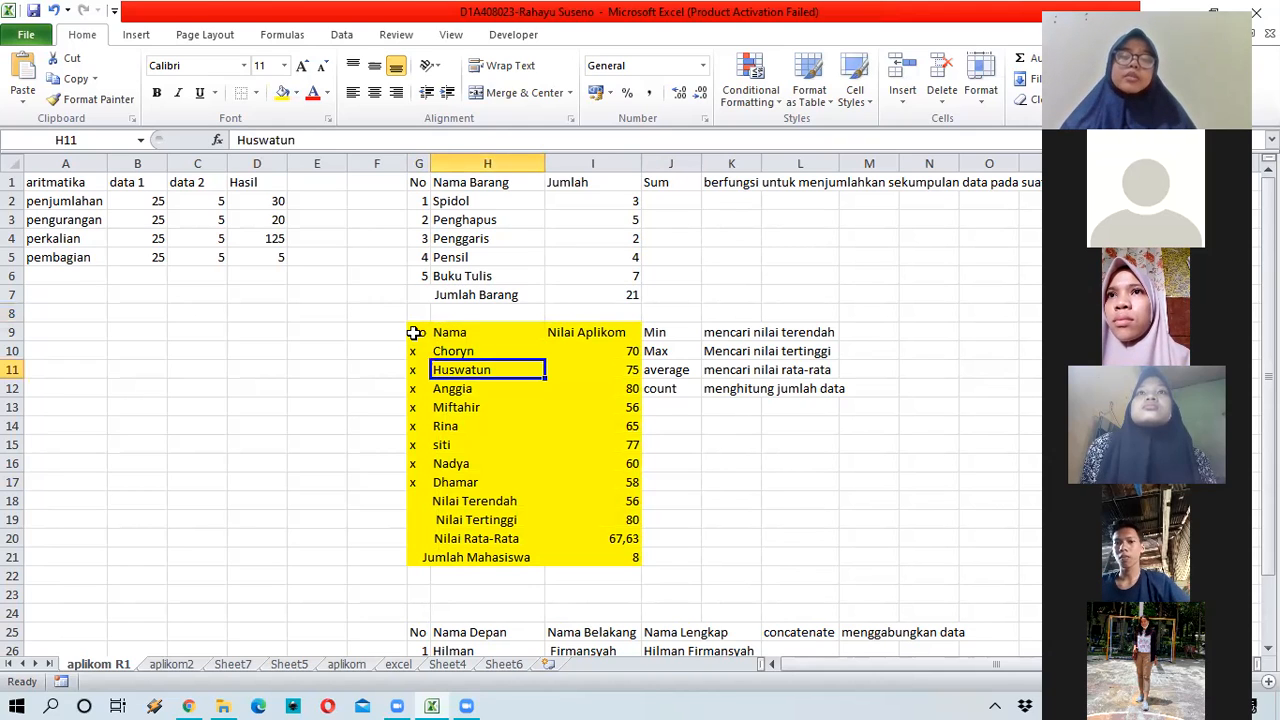
pyautogui.click(434, 333)
pyautogui.click(457, 370)
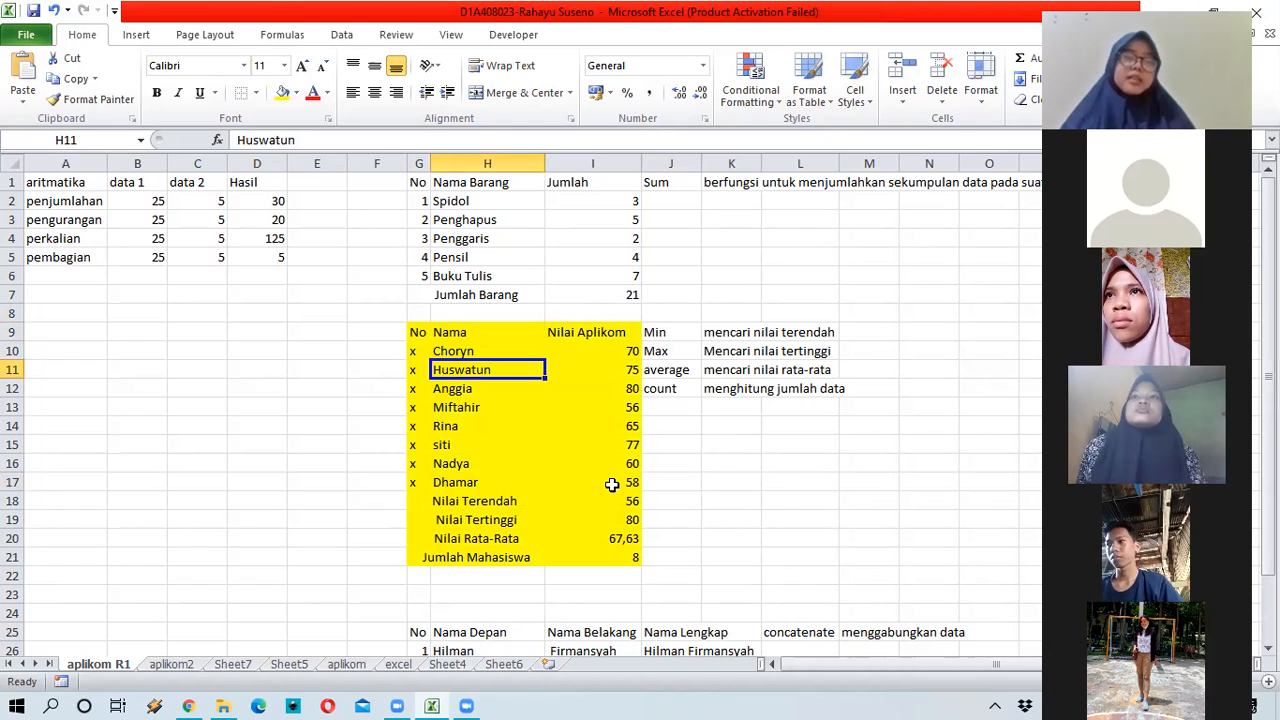
pyautogui.press('Down')
pyautogui.press('Down')
pyautogui.press('Left')
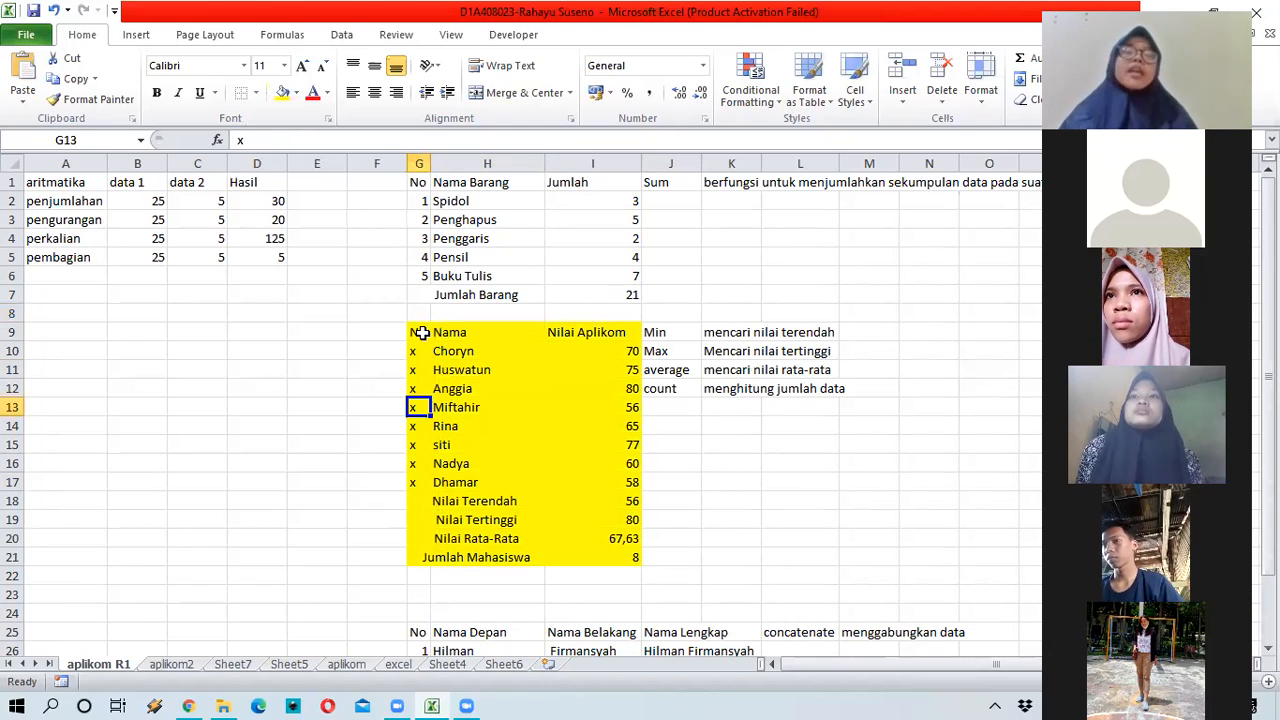
pyautogui.click(420, 333)
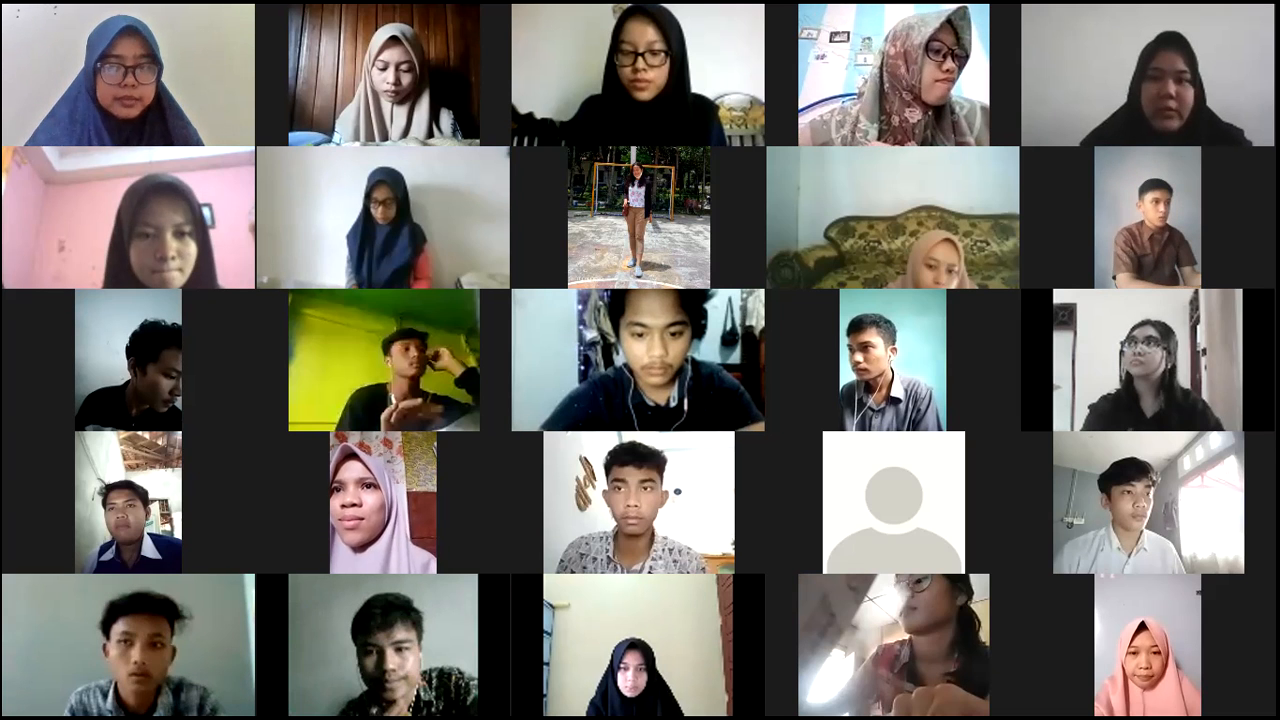
# Step: Page forward through the Zoom participant gallery and back to the first page
pyautogui.press('pagedown')
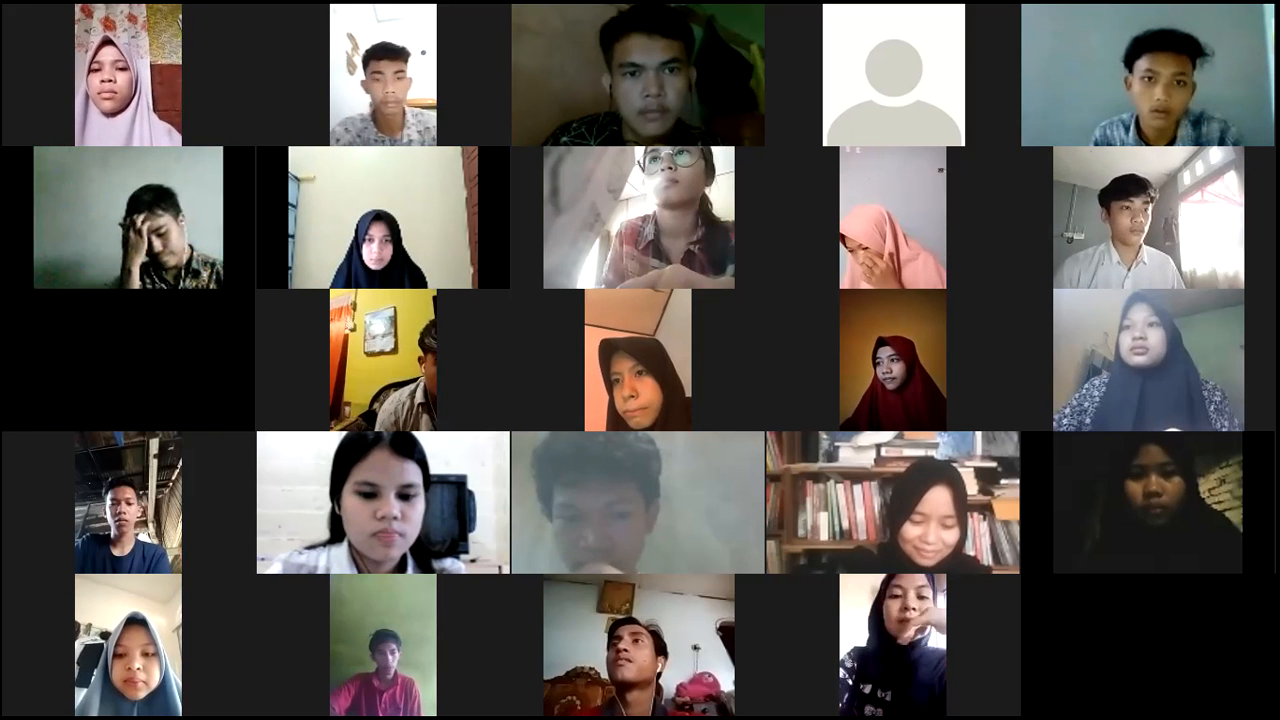
pyautogui.press('pageup')
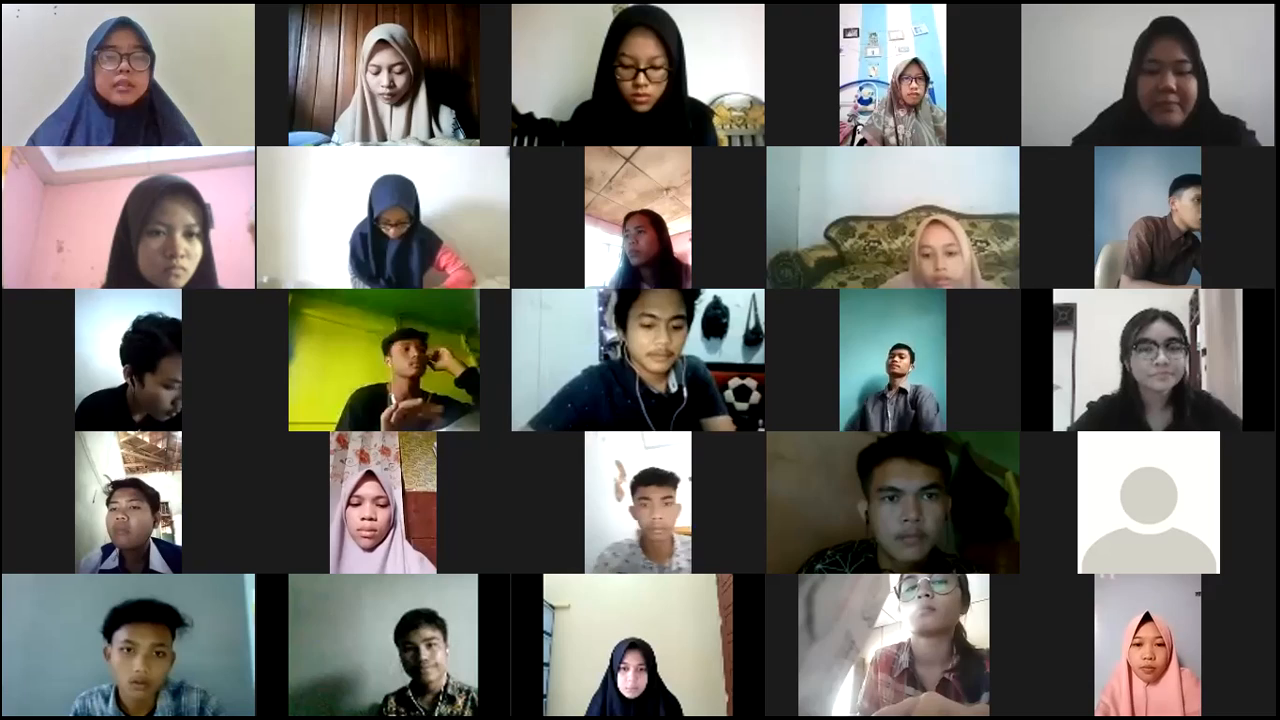